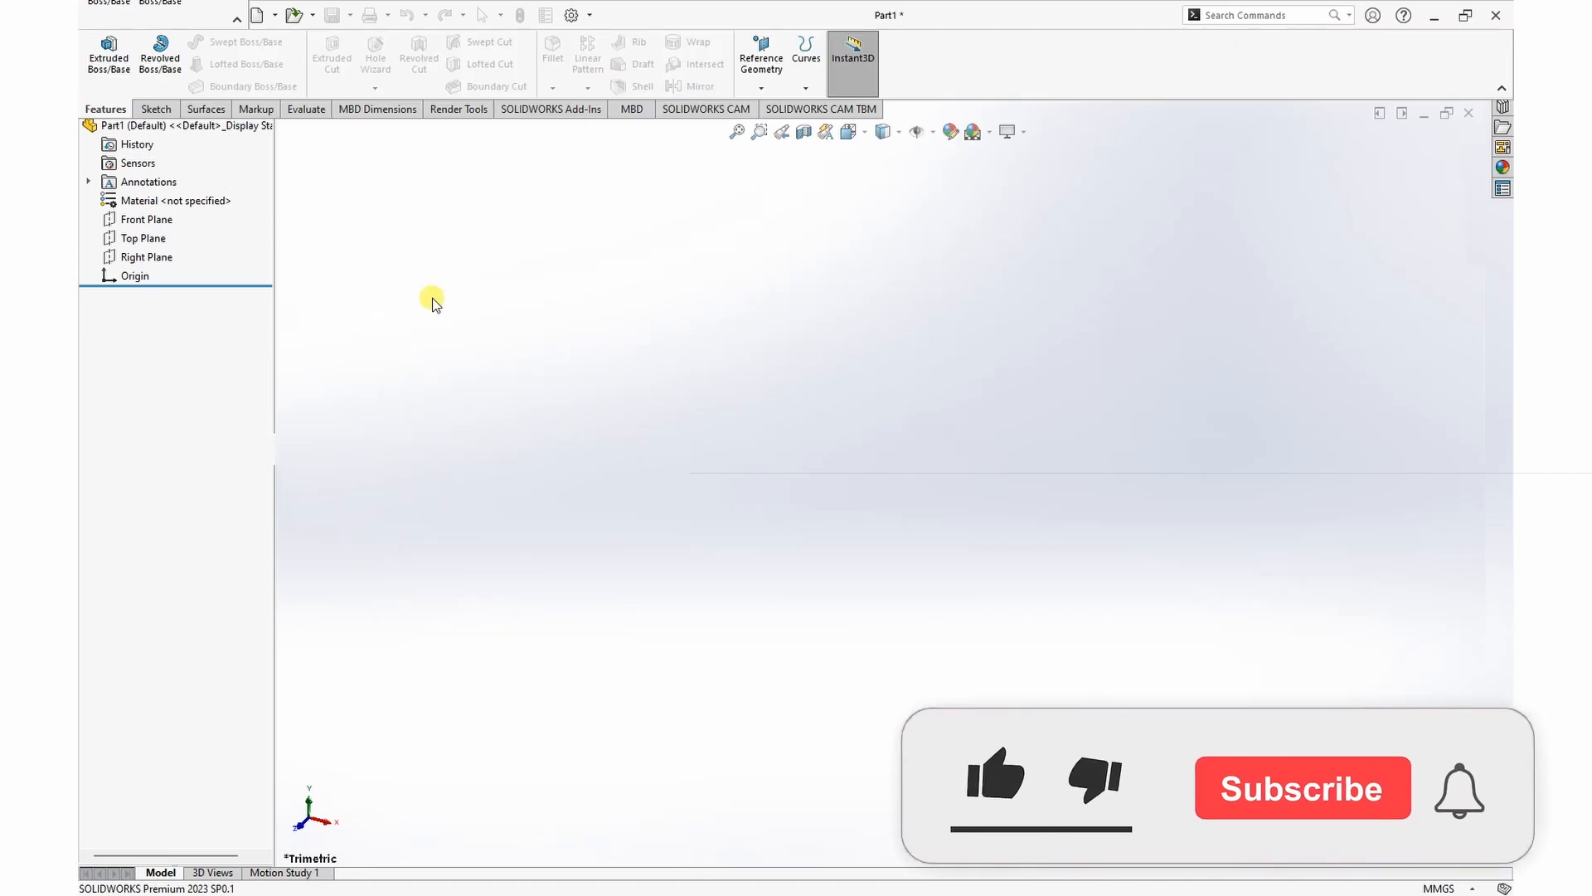
# Step: Sketch a center rectangle about 120 by 66 mm on the Top Plane, centred on the origin
pyautogui.click(148, 289)
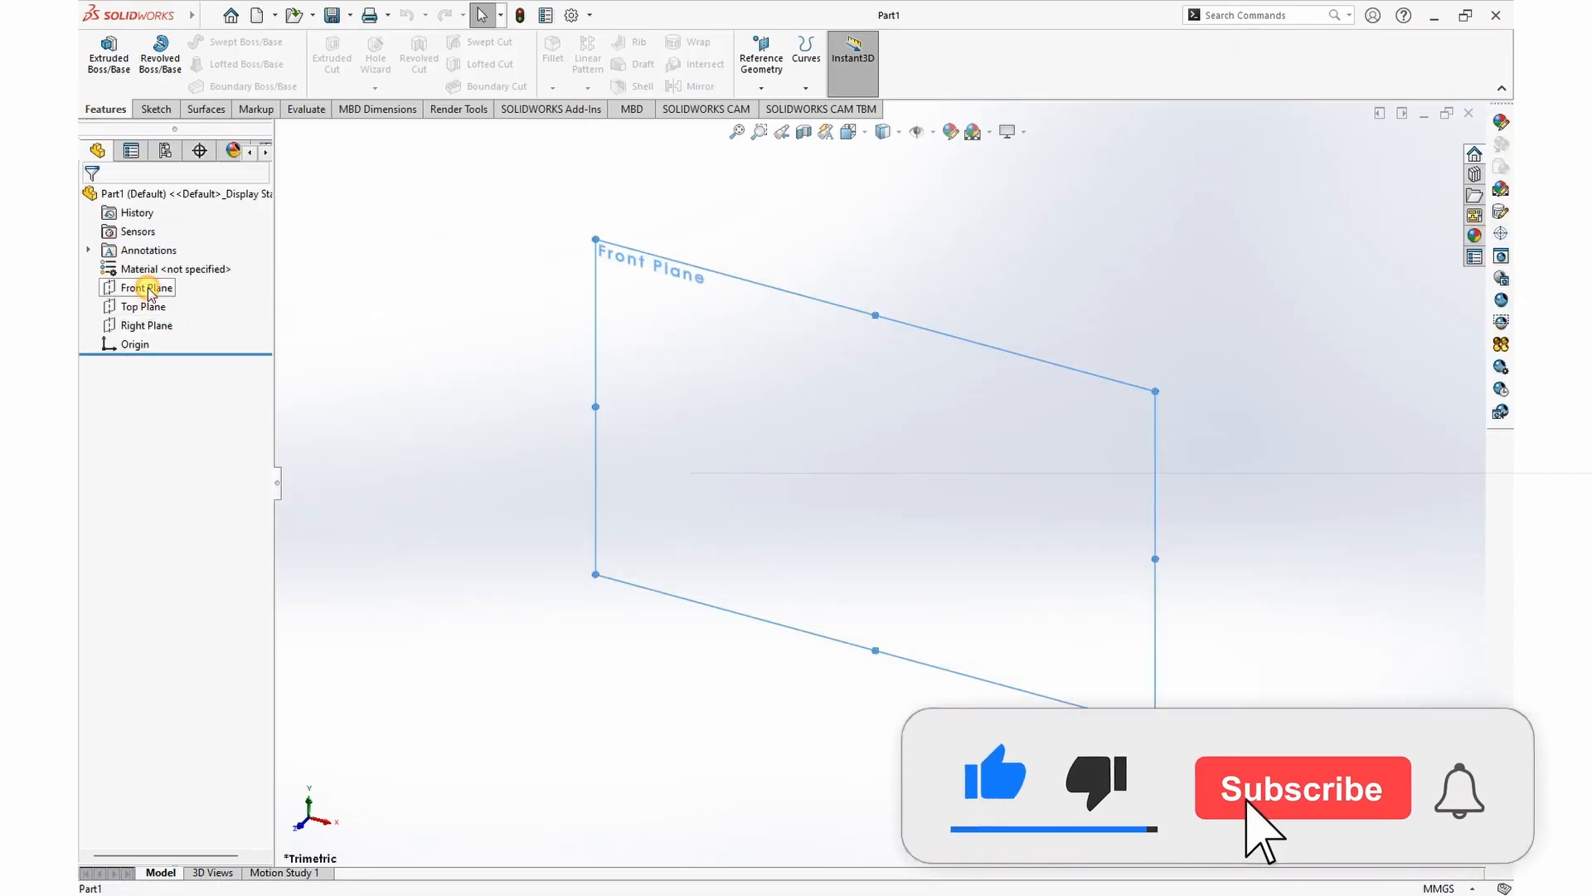
pyautogui.click(151, 309)
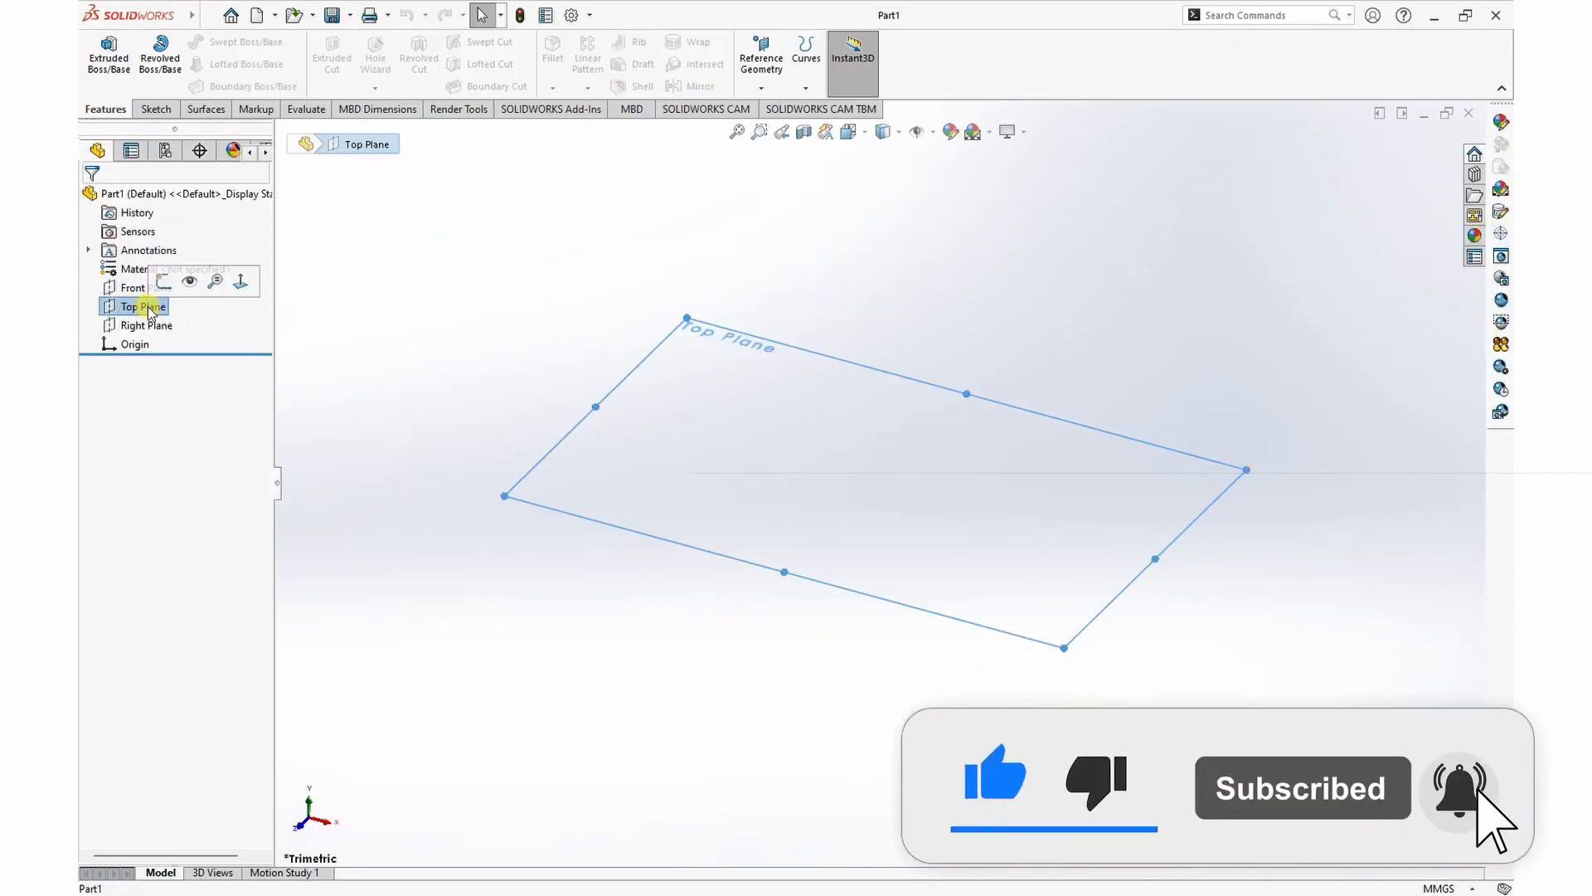
pyautogui.click(163, 282)
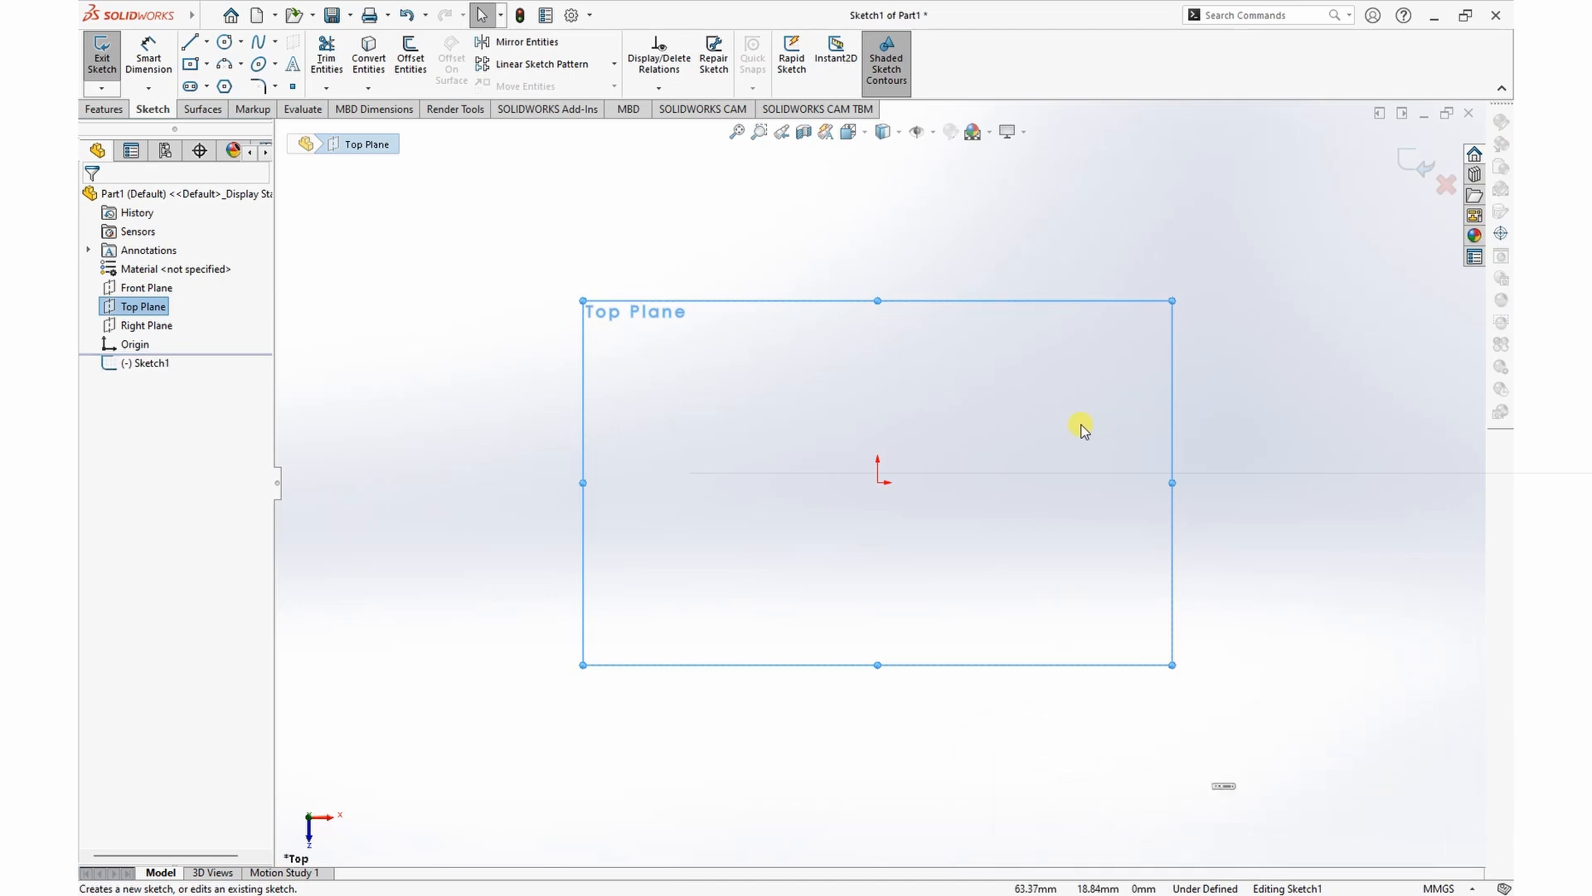
pyautogui.click(206, 64)
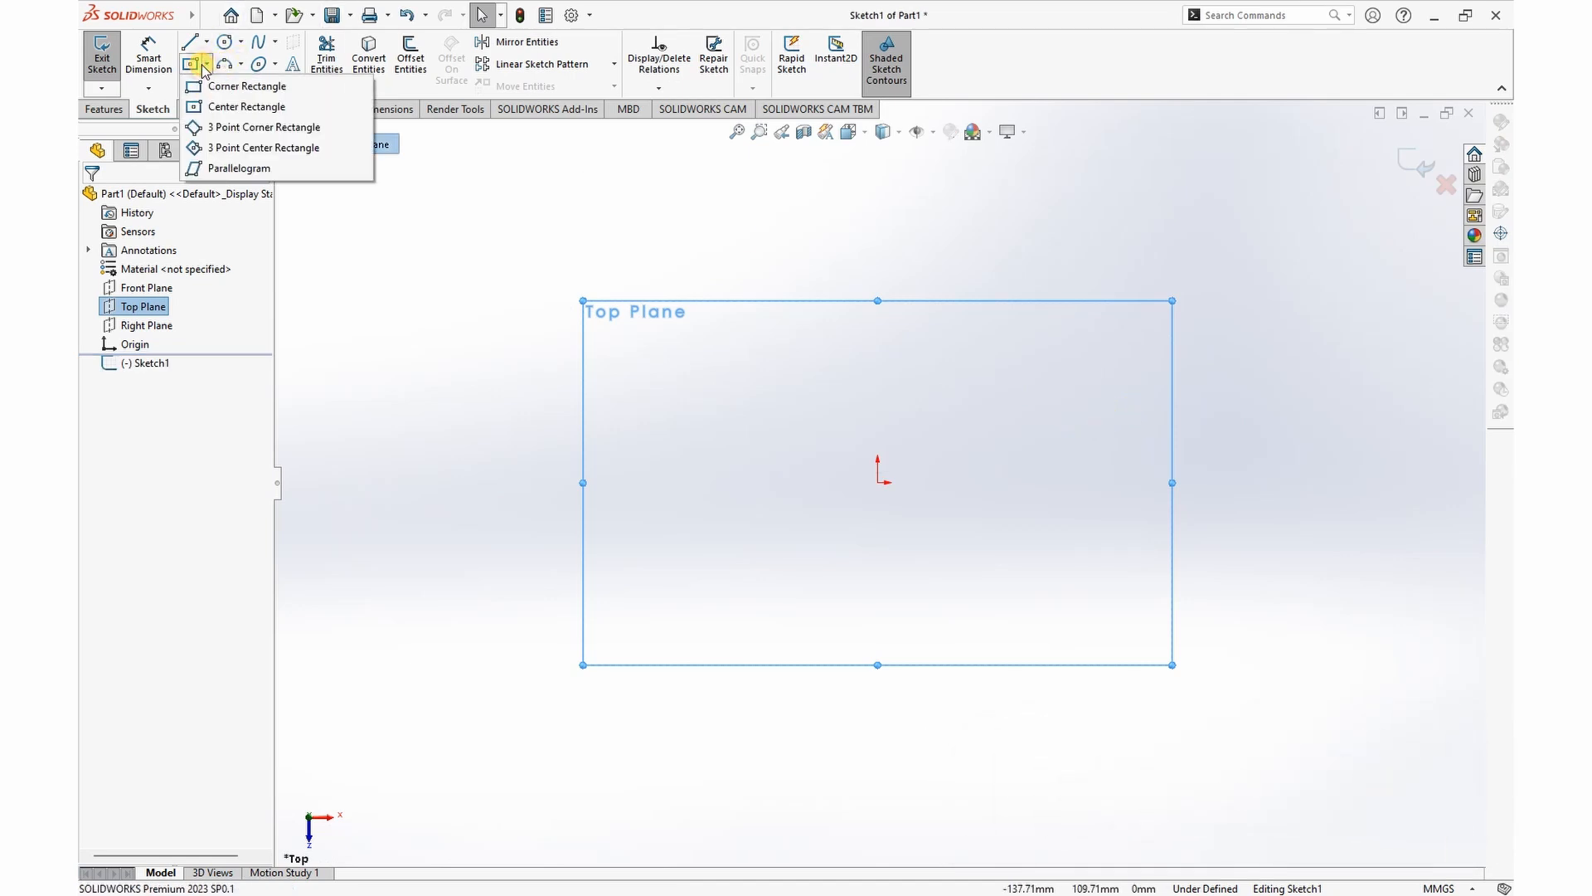
pyautogui.click(237, 106)
pyautogui.click(877, 483)
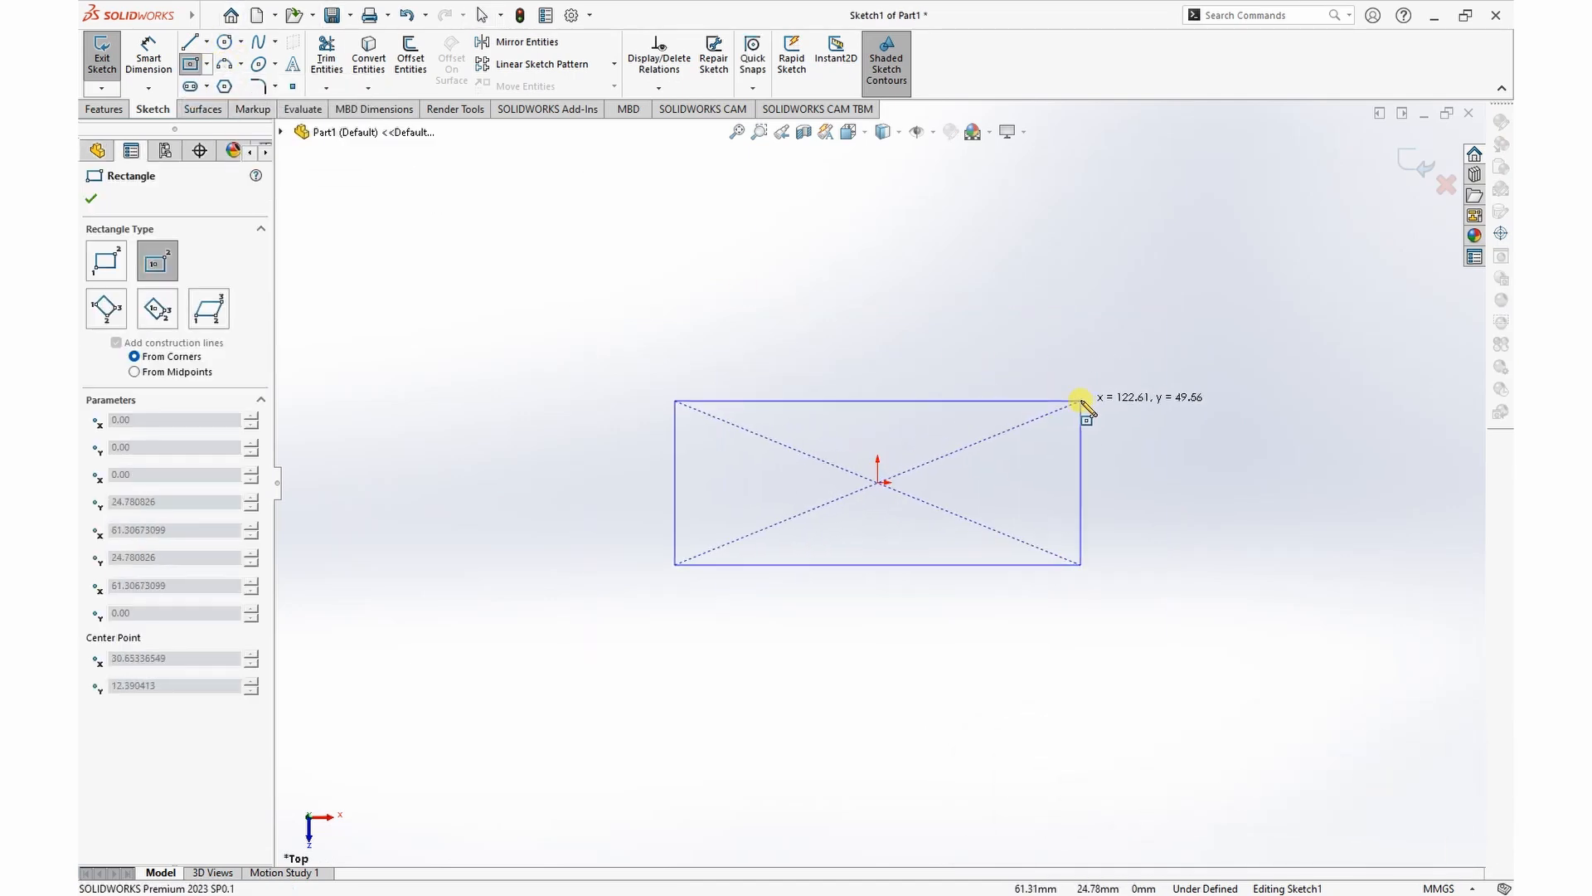
pyautogui.click(1077, 375)
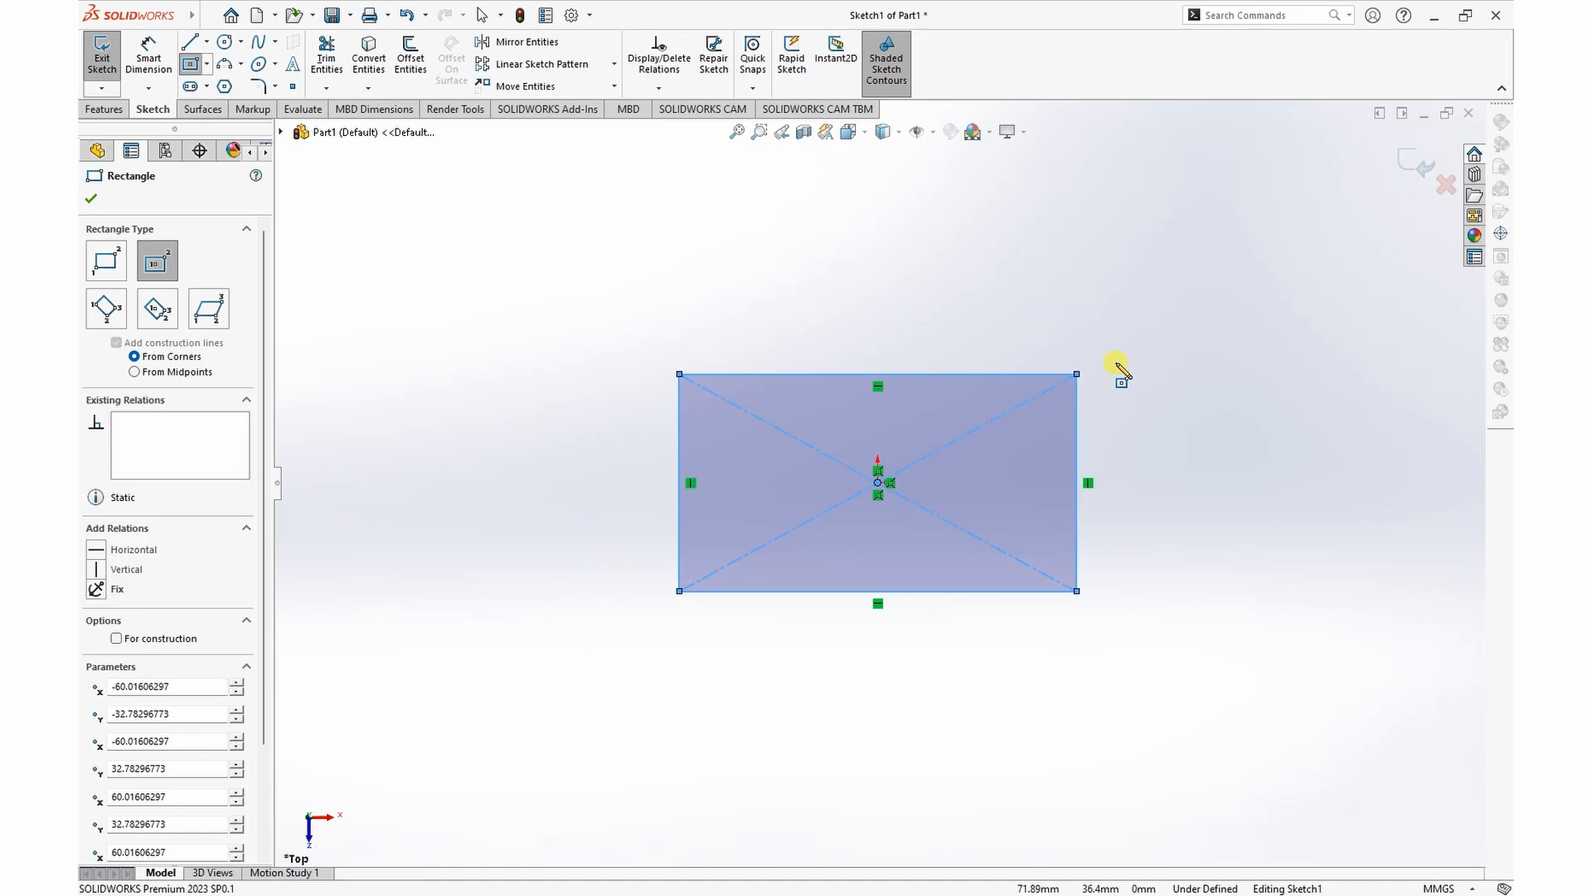
pyautogui.press('Escape')
# Step: Add an Equal relation between the rectangle's upper and right sides to make it a square
pyautogui.click(1008, 375)
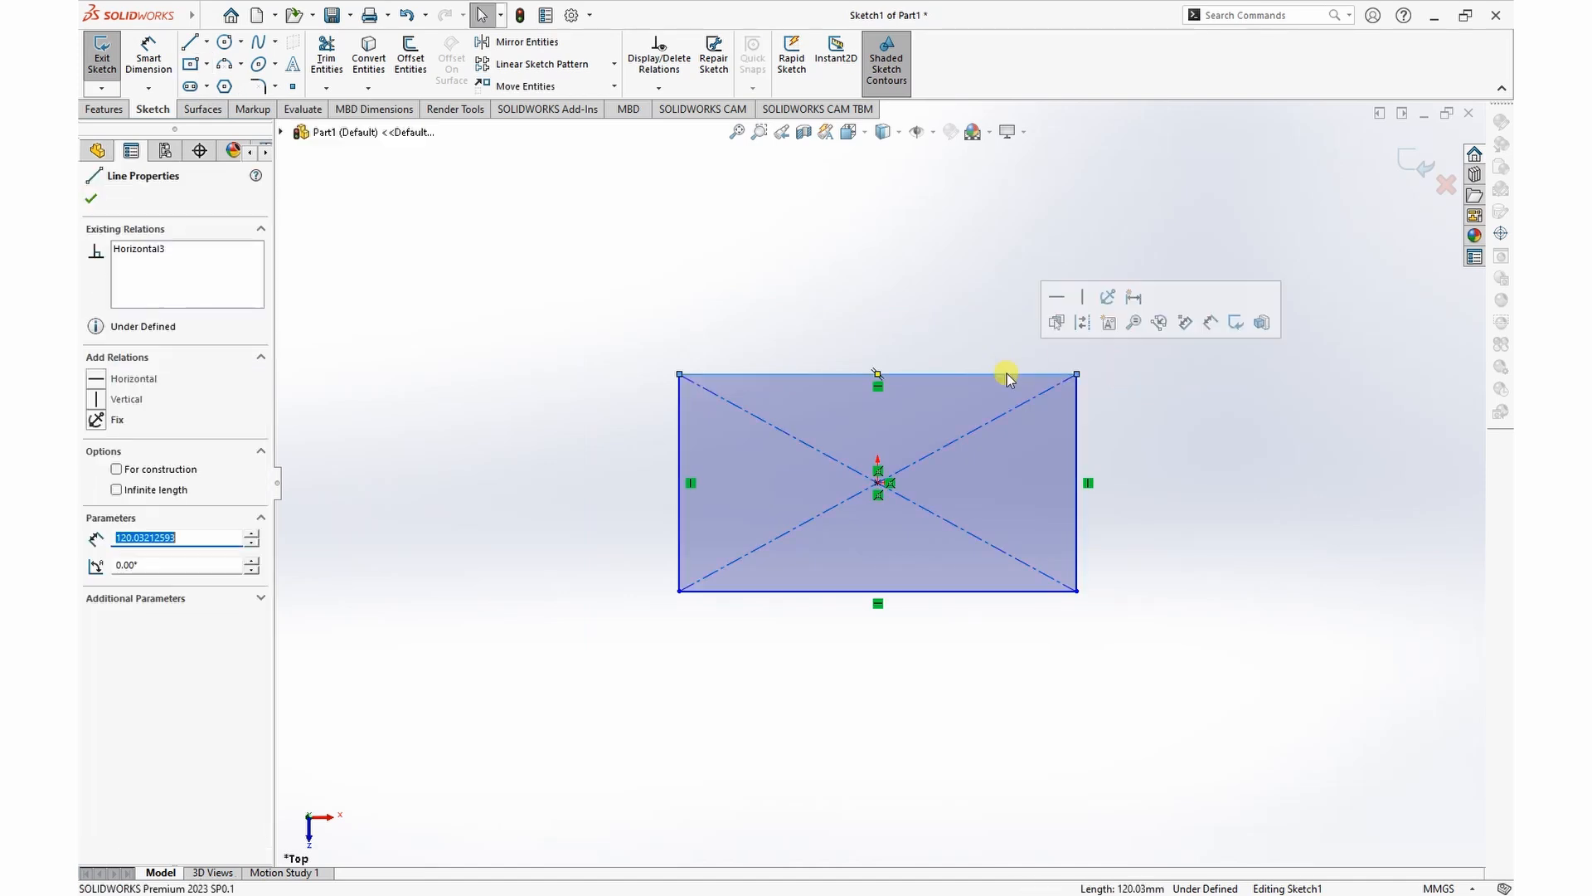
pyautogui.keyDown('ctrl'); pyautogui.click(1077, 421); pyautogui.keyUp('ctrl')
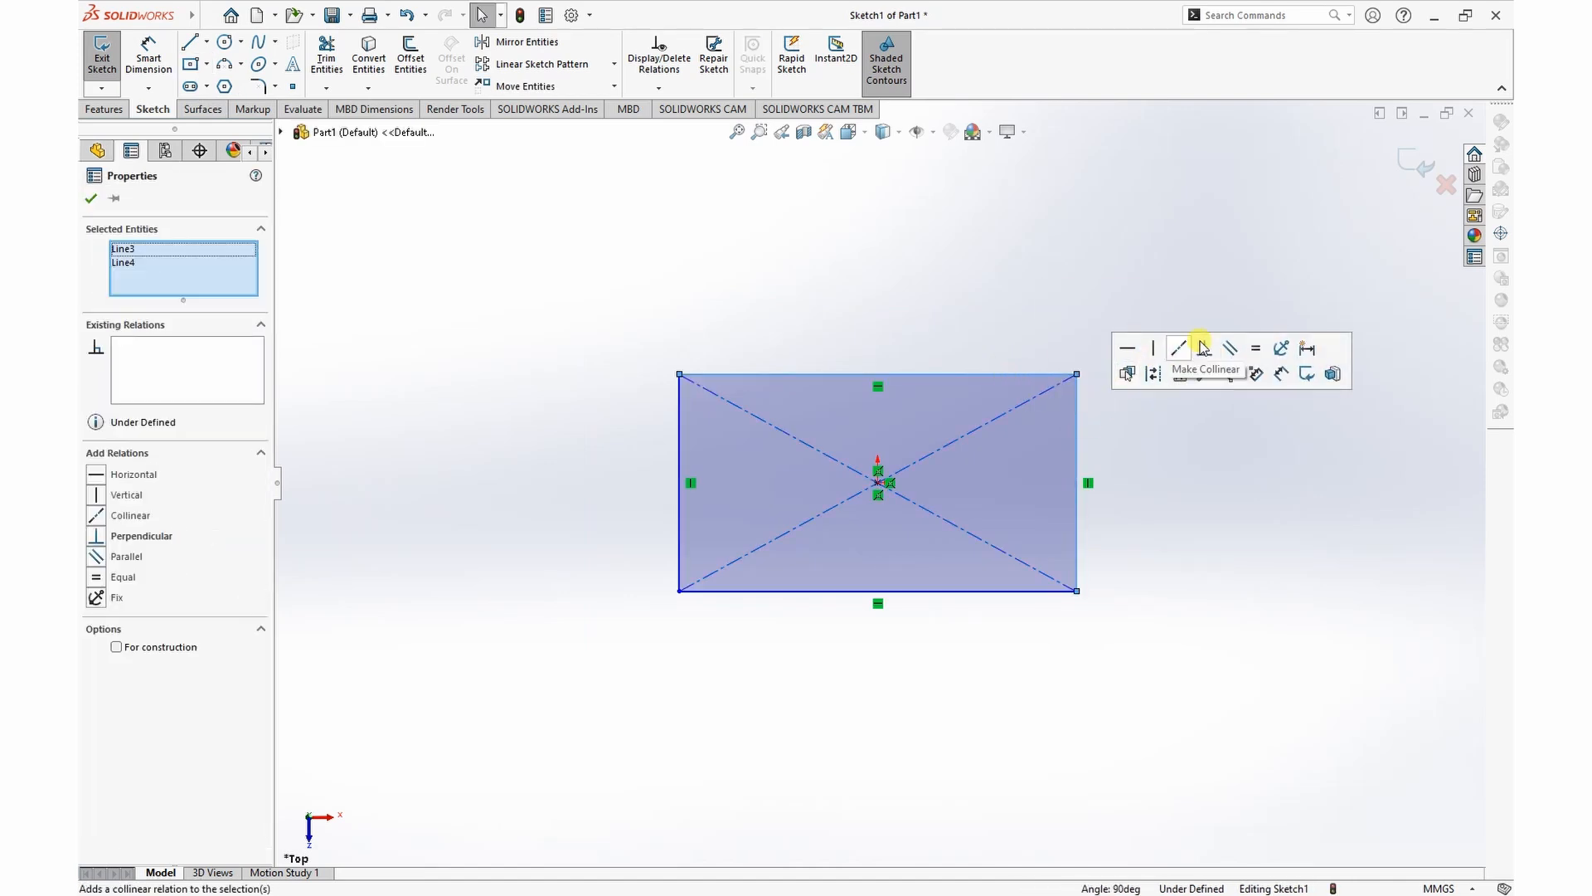
pyautogui.click(1256, 348)
pyautogui.click(1125, 298)
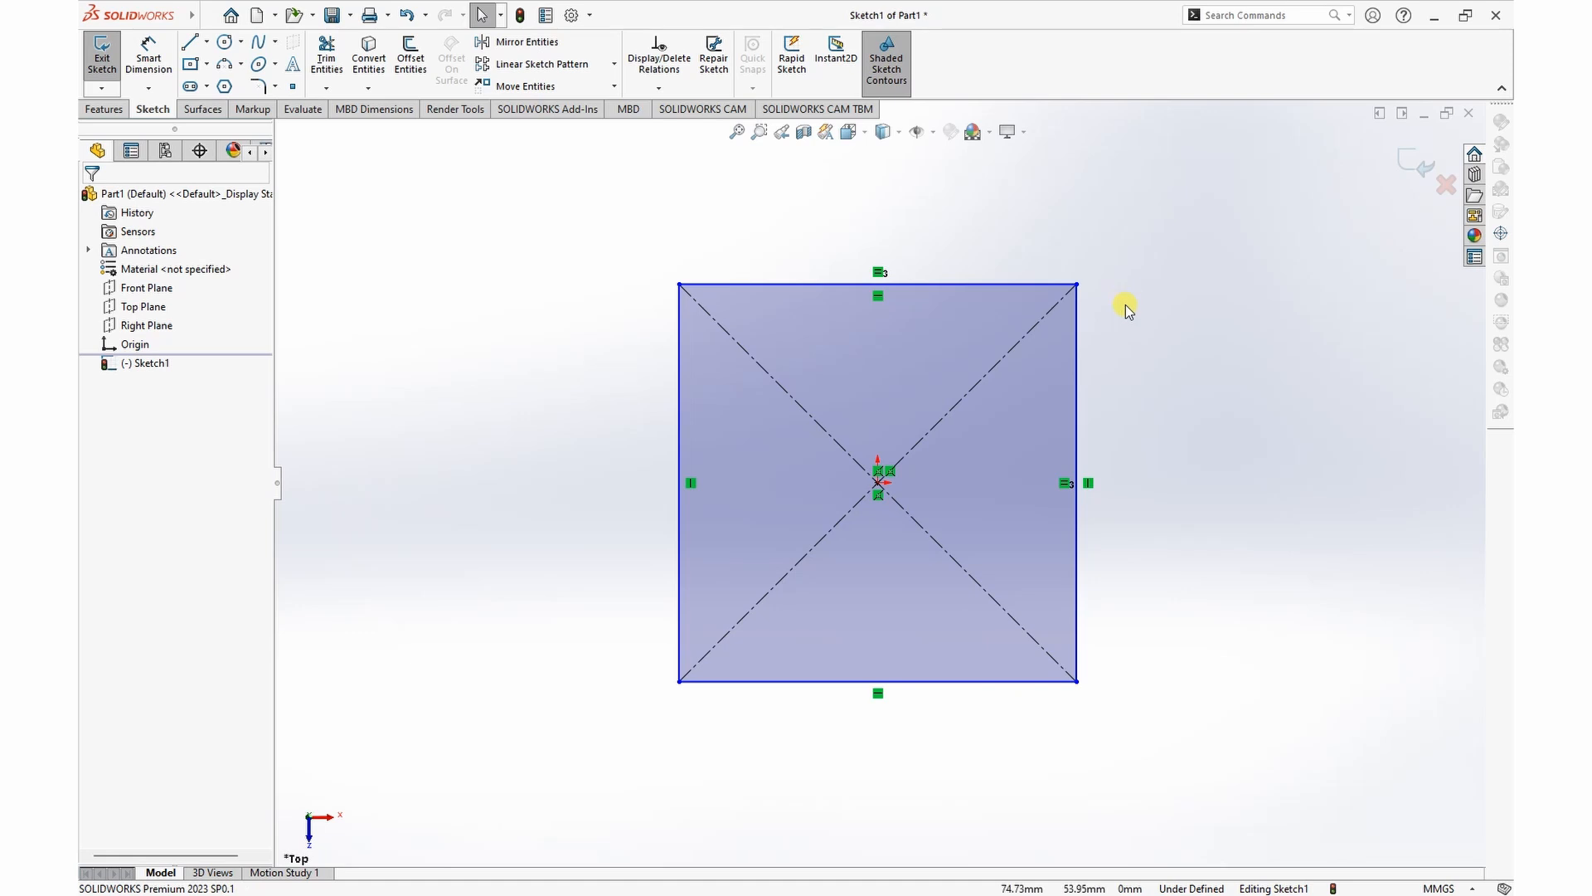
# Step: Dimension the right side of the square to 50 mm
pyautogui.rightClick(1129, 311)
pyautogui.click(1303, 283)
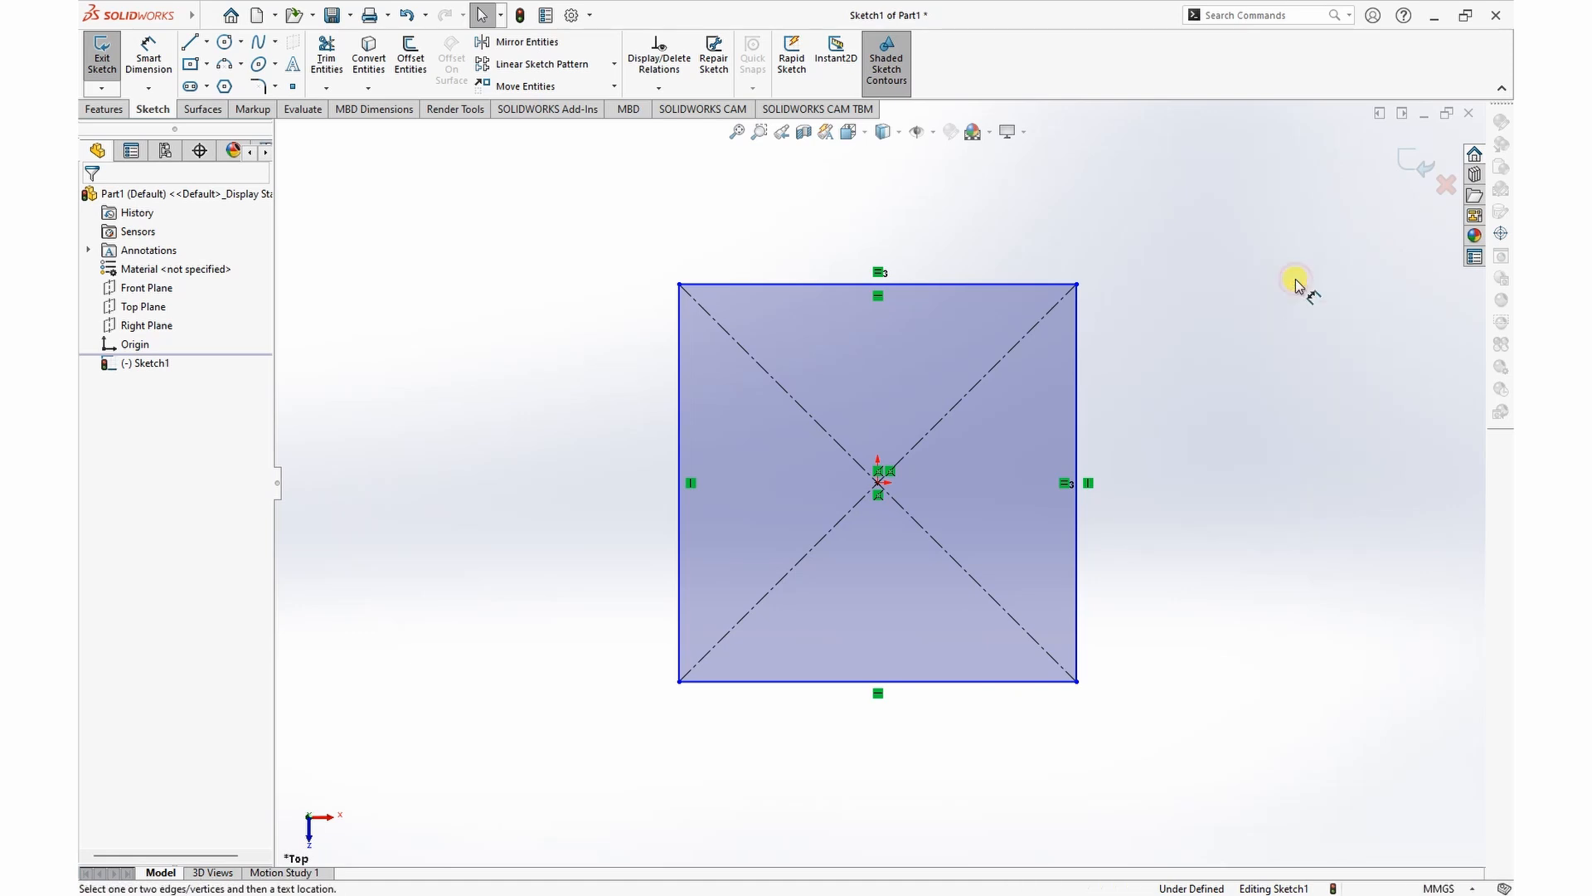
pyautogui.click(1077, 378)
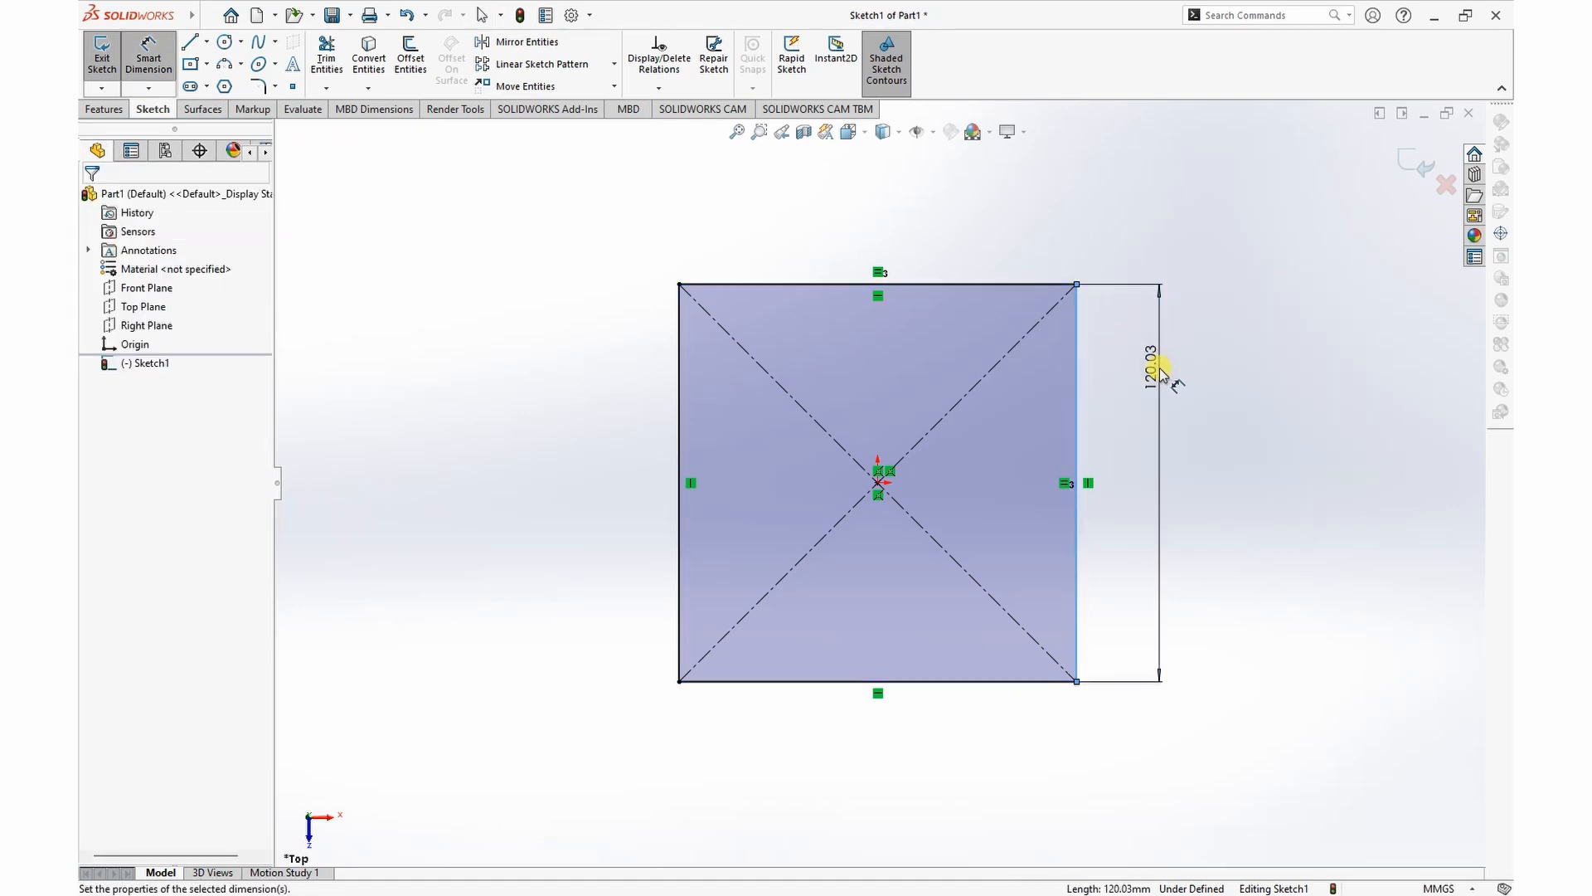
pyautogui.click(1161, 373)
pyautogui.write('50')
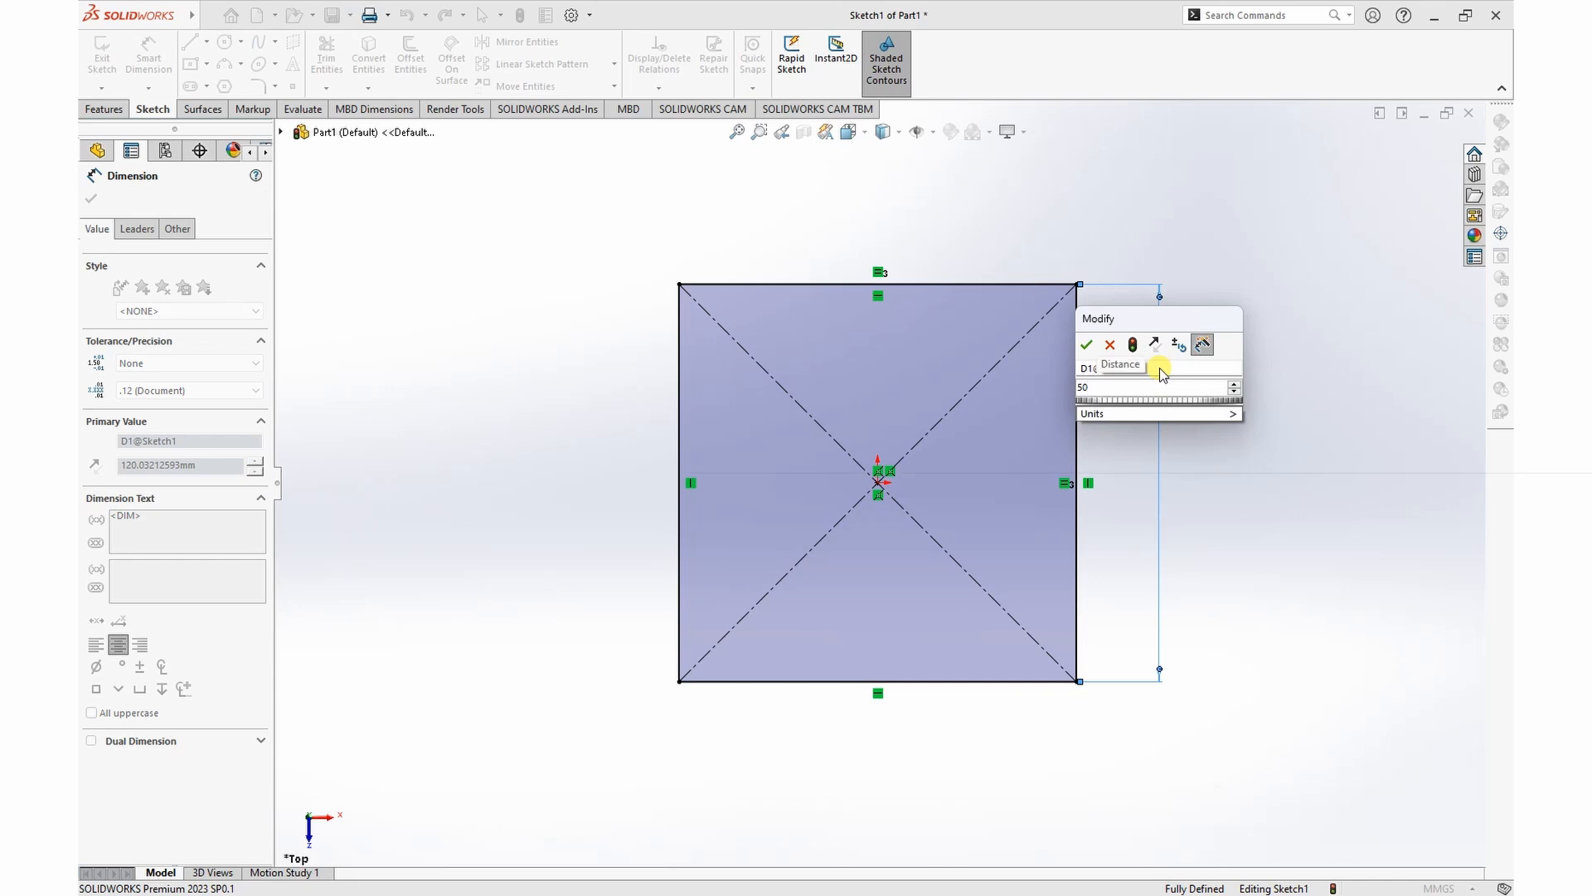
pyautogui.press('Return')
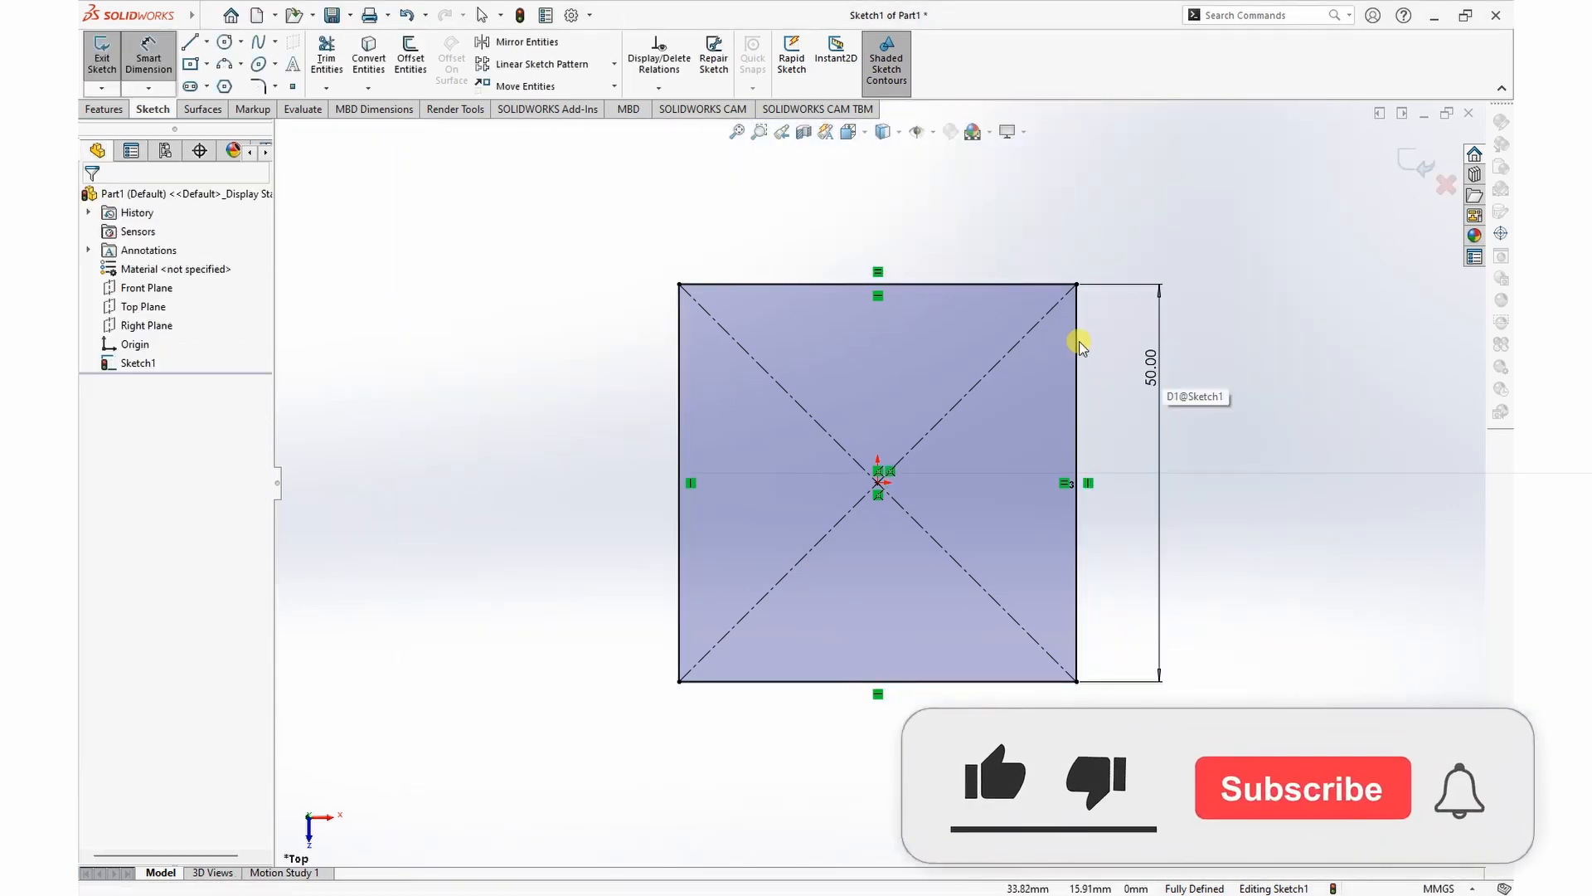
pyautogui.press('Escape')
# Step: Extrude the square 50 mm with the Mid Plane end condition
pyautogui.scroll(3, 853, 338)
pyautogui.scroll(-3, 907, 474)
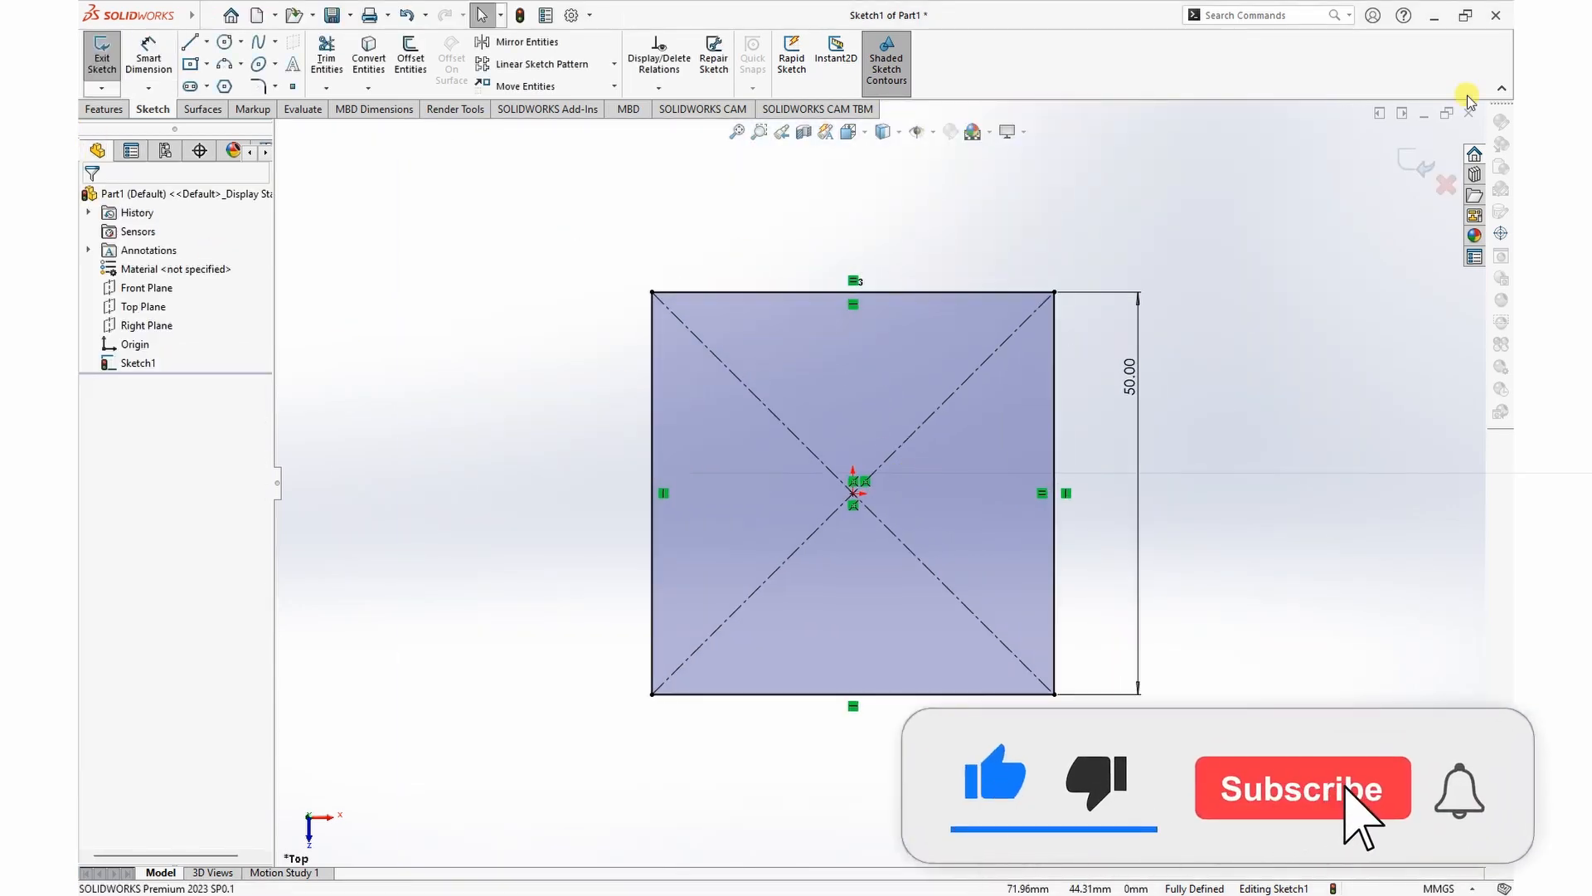
pyautogui.click(103, 109)
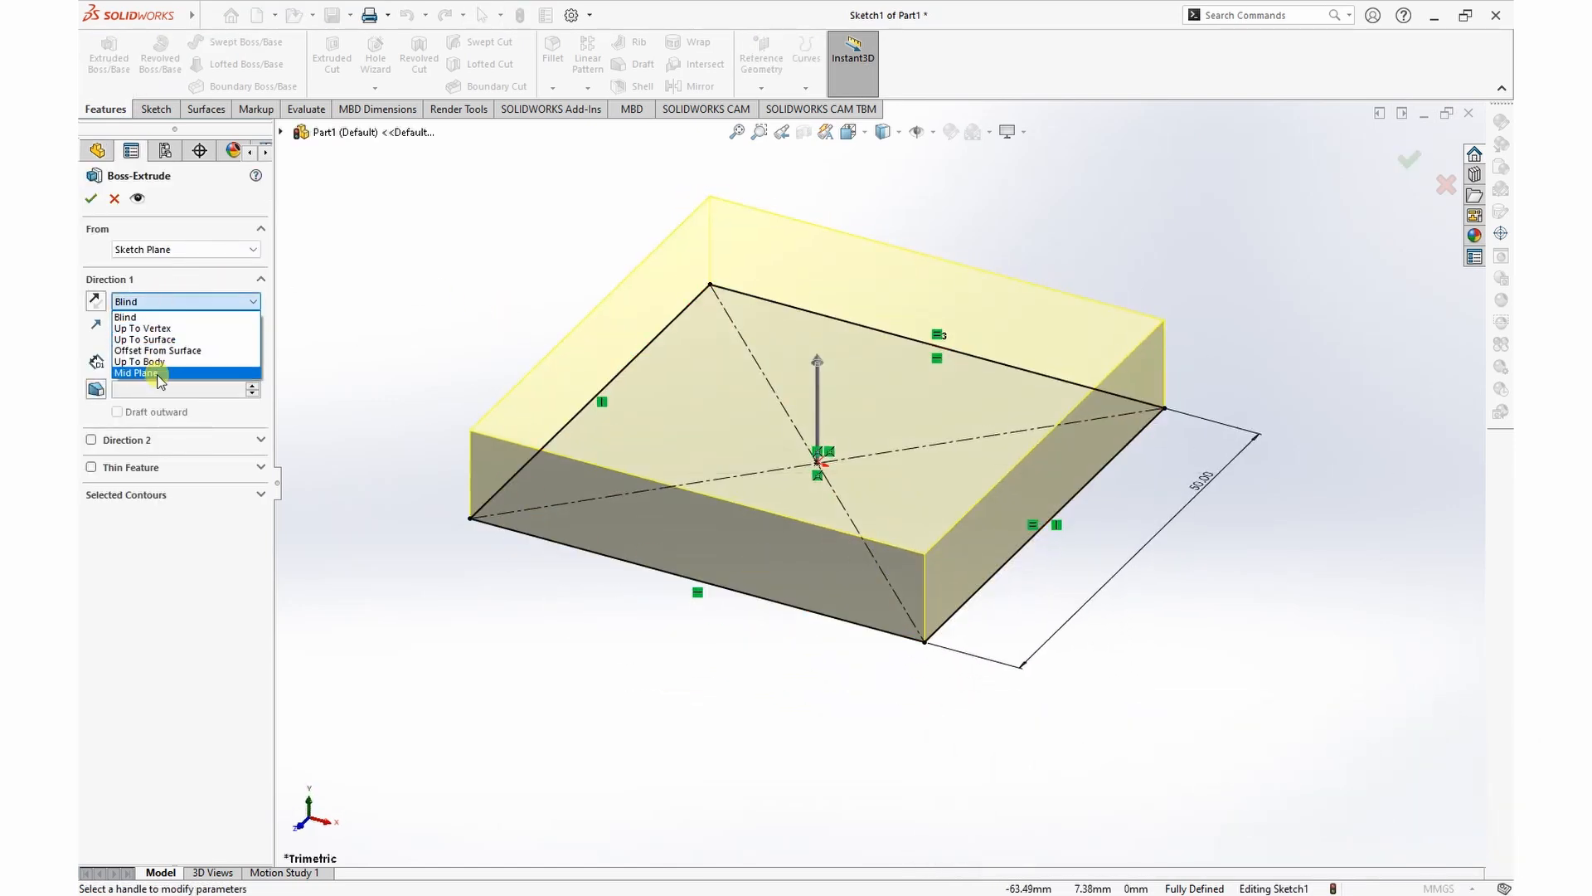
pyautogui.click(162, 364)
pyautogui.write('50')
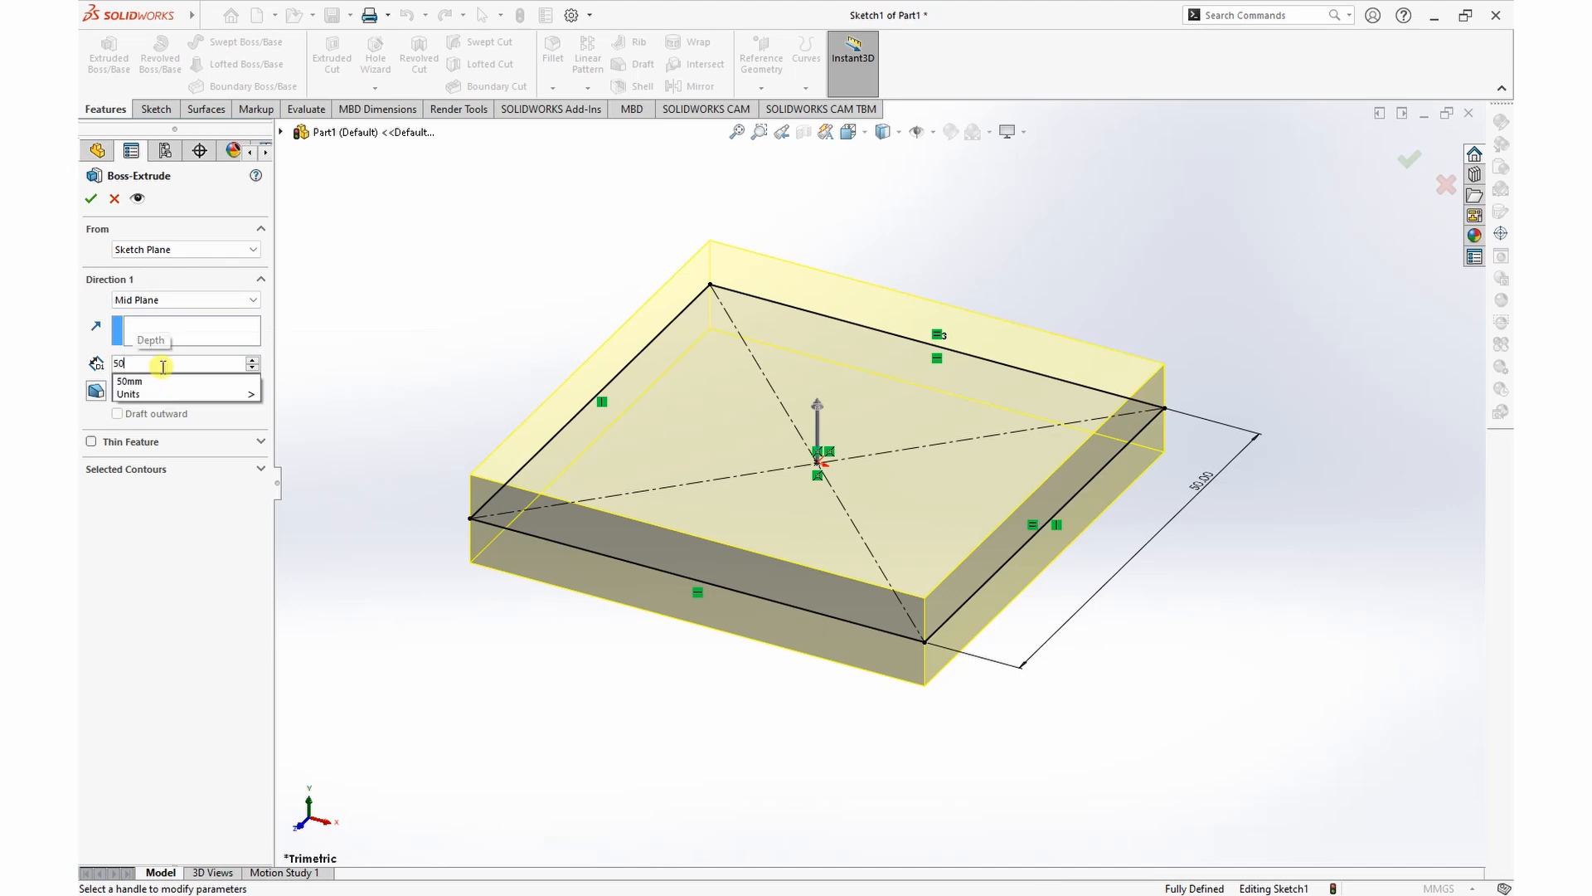
pyautogui.press('Return')
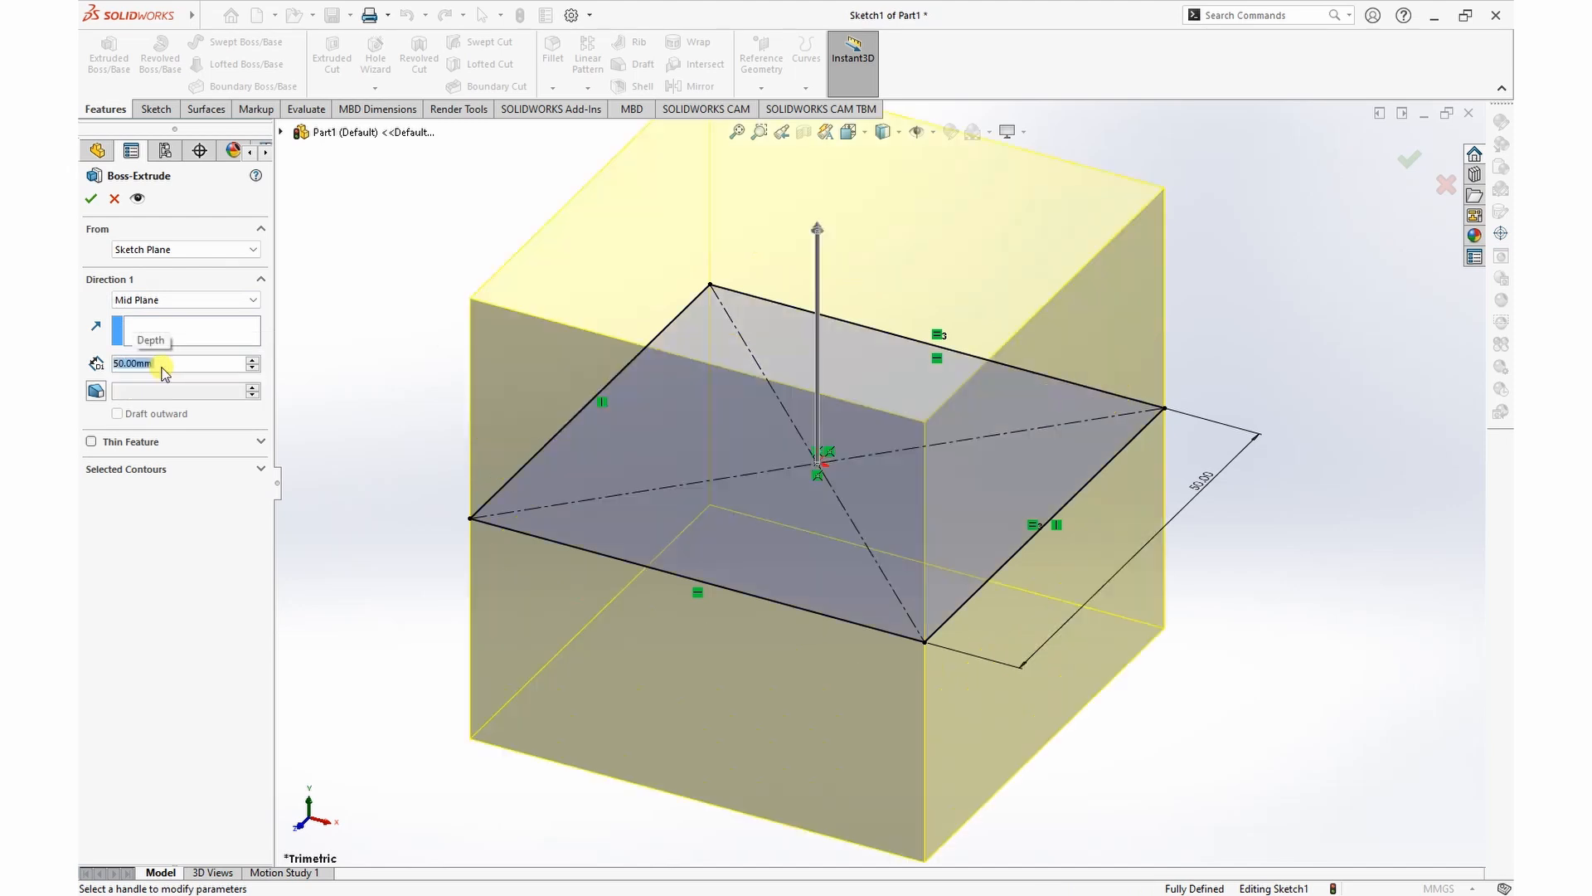
pyautogui.click(91, 199)
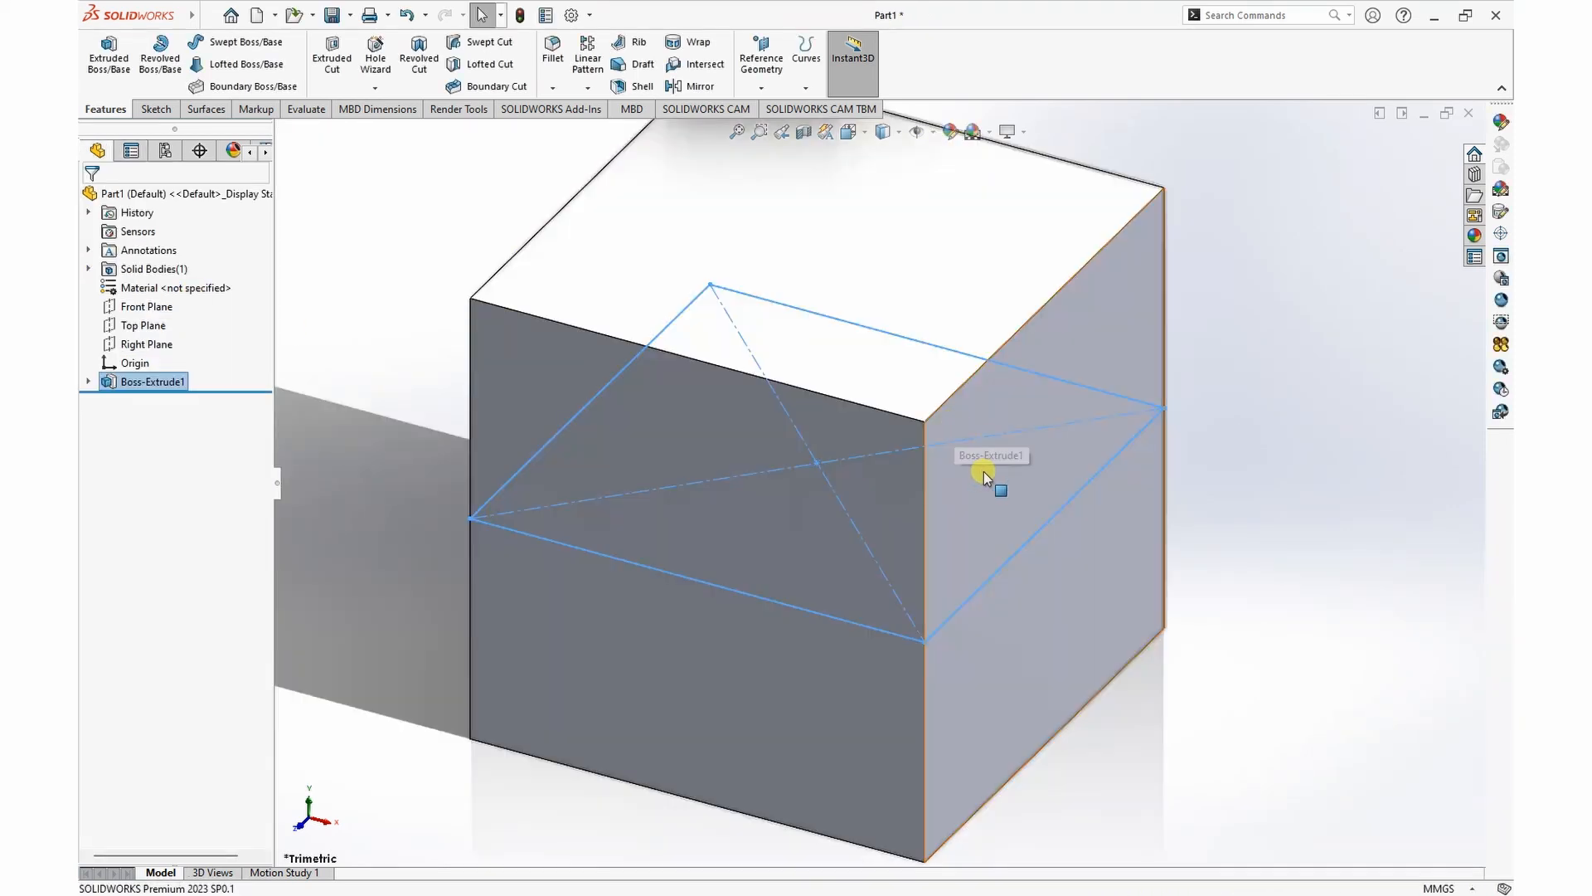
# Step: Change the display settings to show the cube without its floor shadow and reflection
pyautogui.scroll(5, 914, 522)
pyautogui.click(1006, 190)
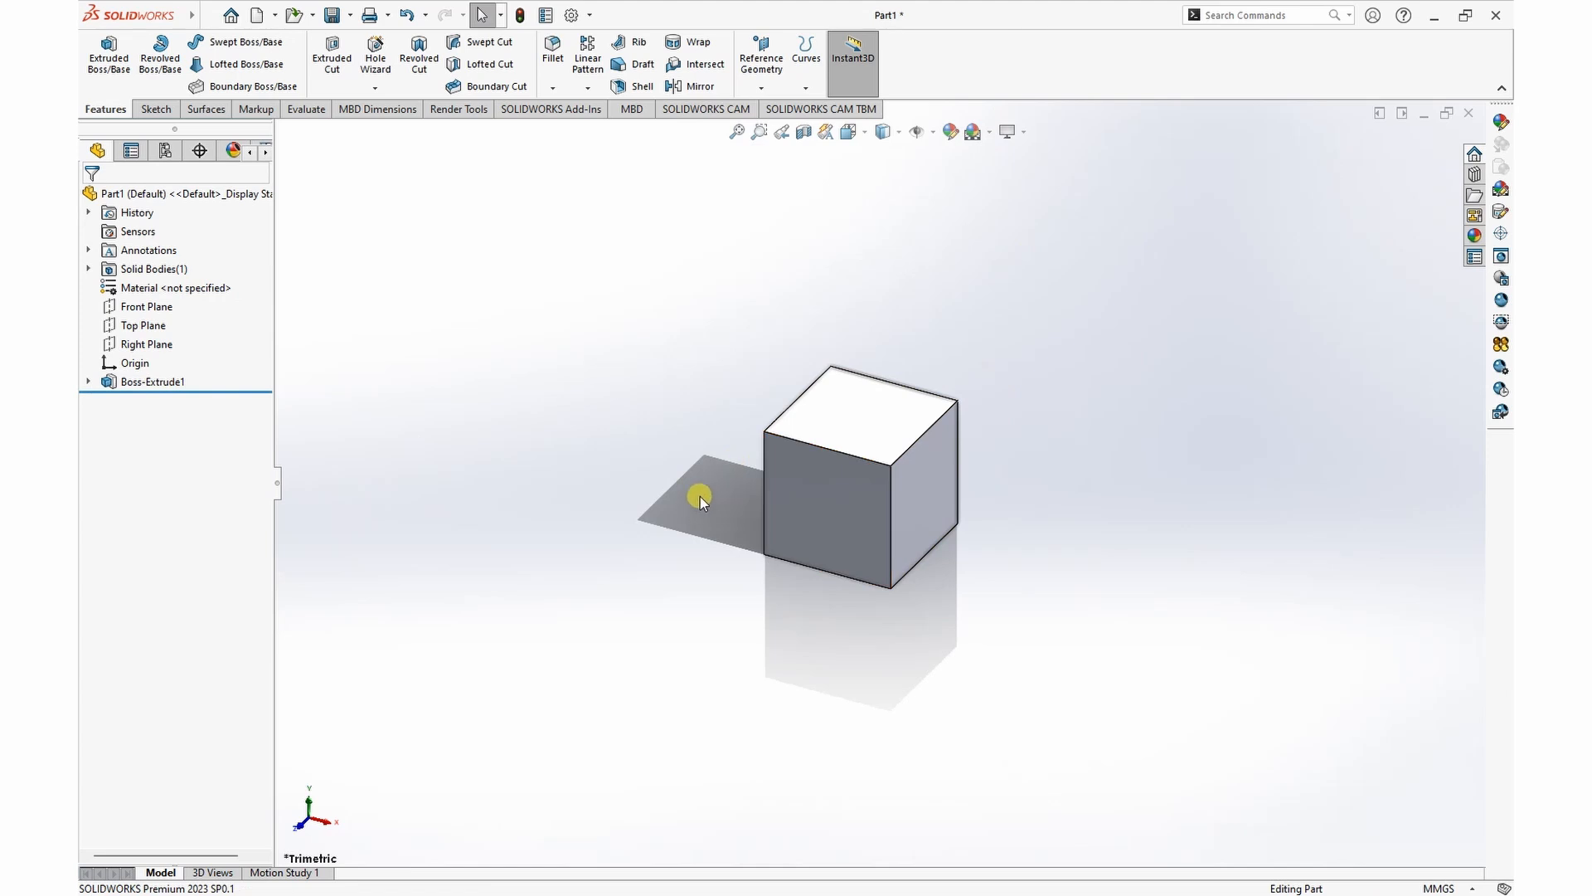
pyautogui.click(1008, 131)
pyautogui.click(1027, 219)
# Step: Start a sketch on the cube's top face
pyautogui.moveTo(749, 296)
pyautogui.mouseDown(button='middle')
pyautogui.moveTo(810, 289)
pyautogui.moveTo(775, 302)
pyautogui.mouseUp(button='middle')
pyautogui.scroll(-3, 977, 464)
pyautogui.moveTo(979, 464); pyautogui.dragTo(929, 415, button='middle')
pyautogui.click(784, 367)
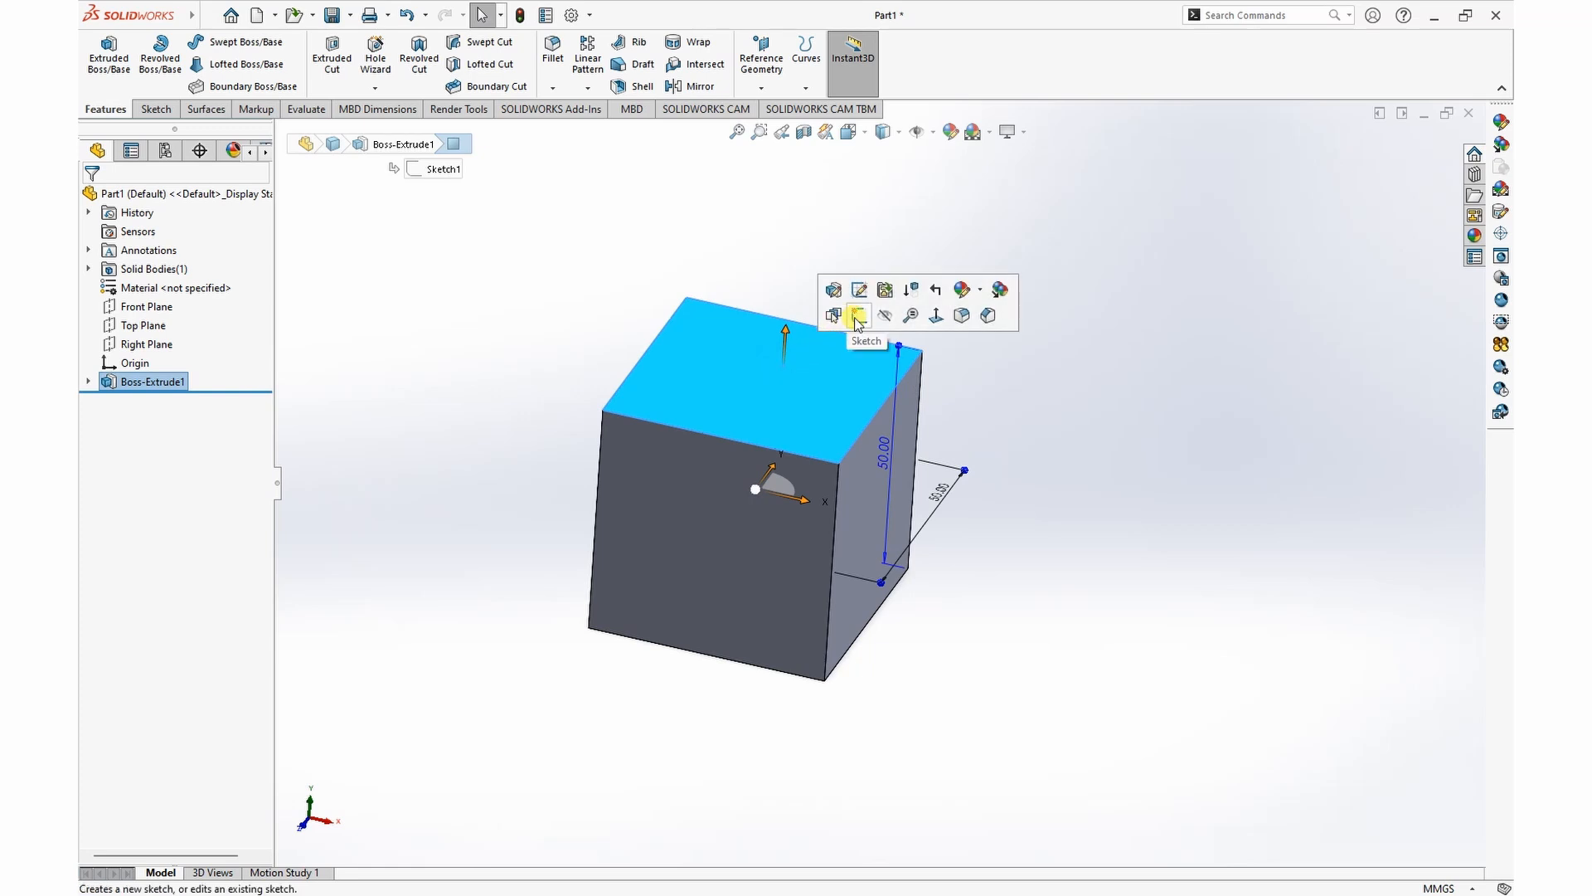
pyautogui.click(854, 317)
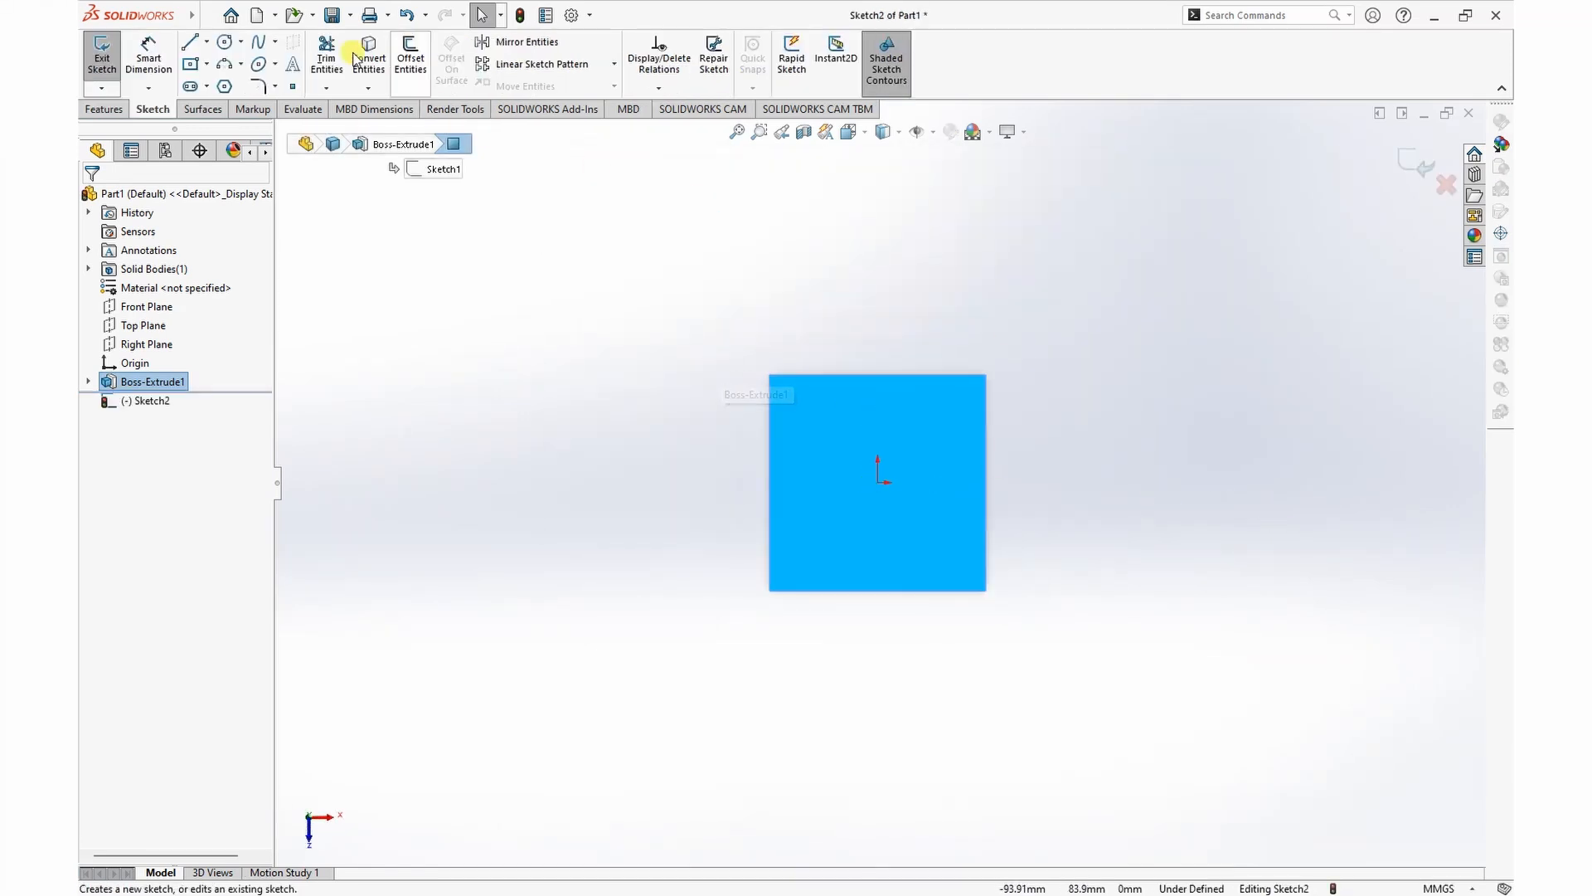
# Step: Draw a three-point arc from the face's front right corner to the back edge's midpoint and make it tangent to the right edge
pyautogui.click(240, 66)
pyautogui.click(242, 124)
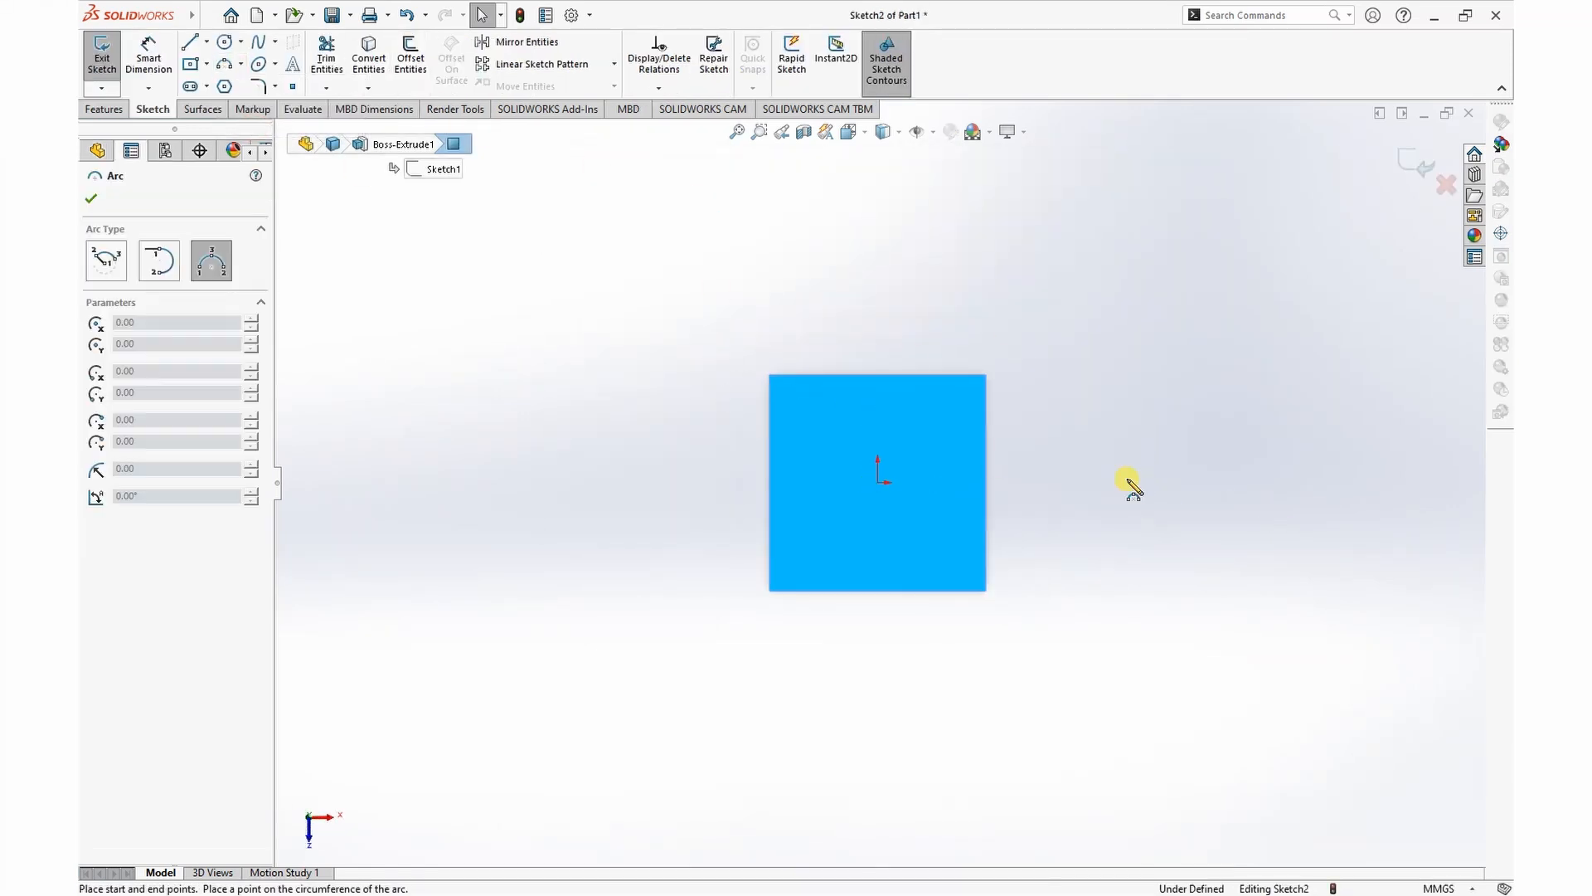
pyautogui.click(985, 590)
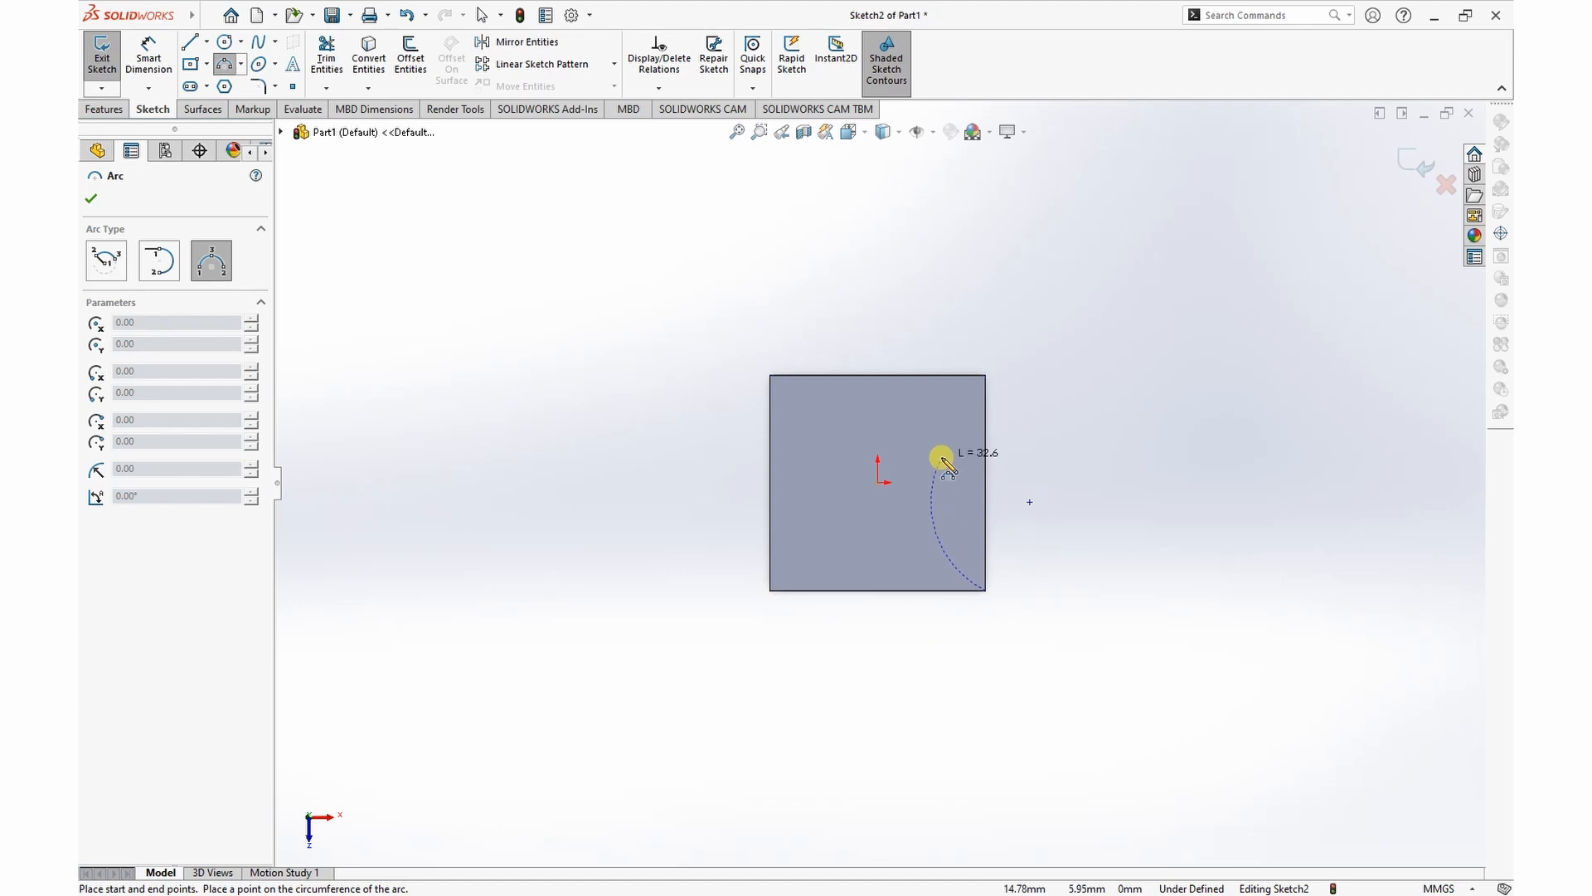
pyautogui.click(879, 375)
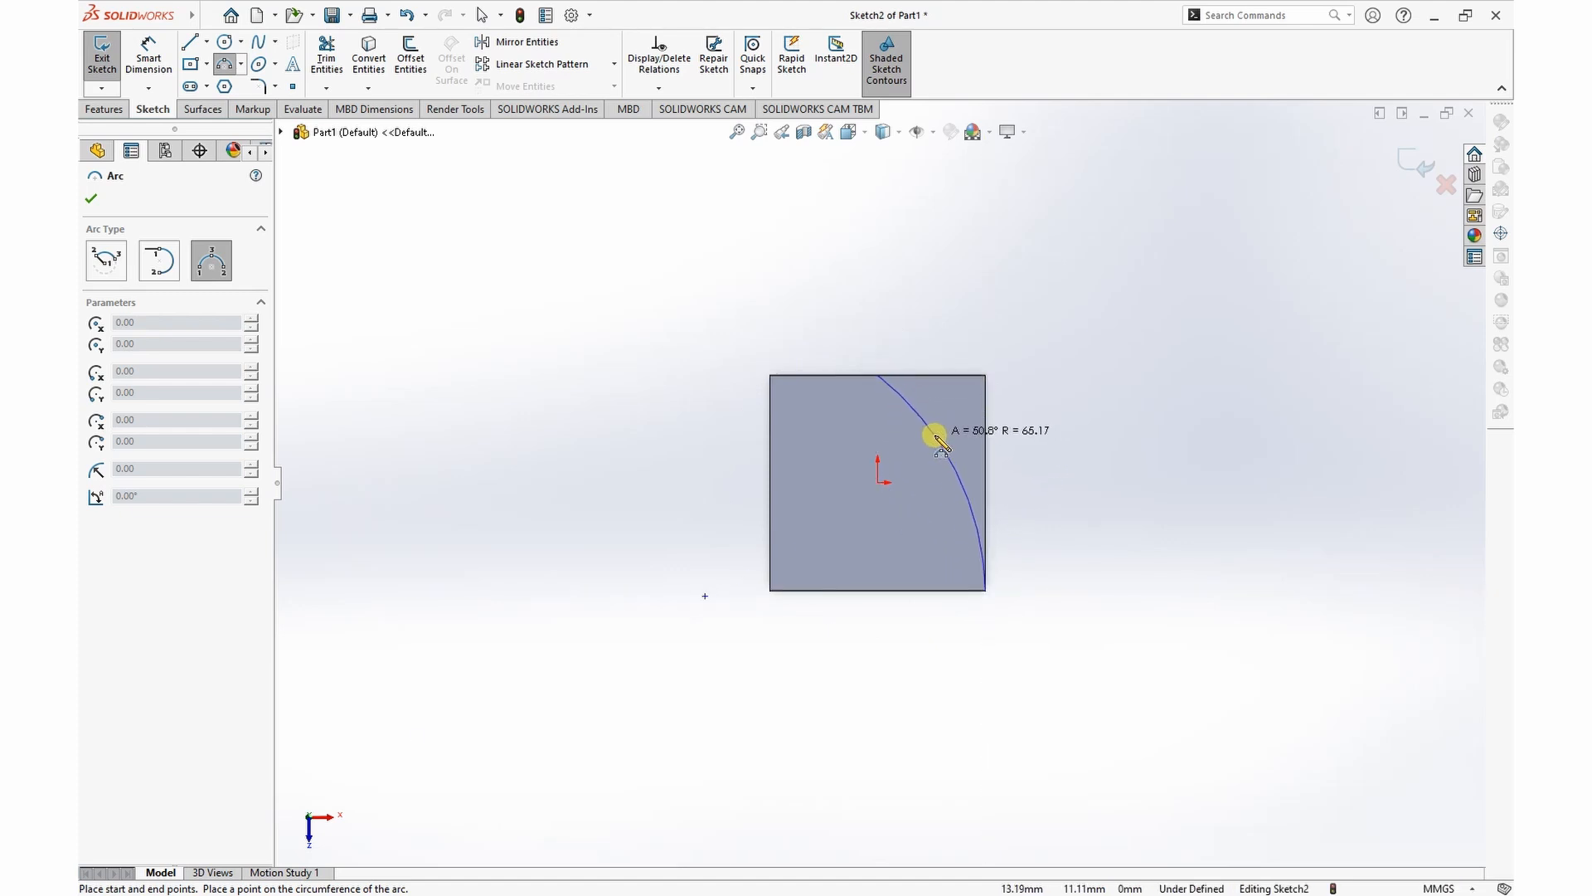
pyautogui.click(939, 436)
pyautogui.press('Escape')
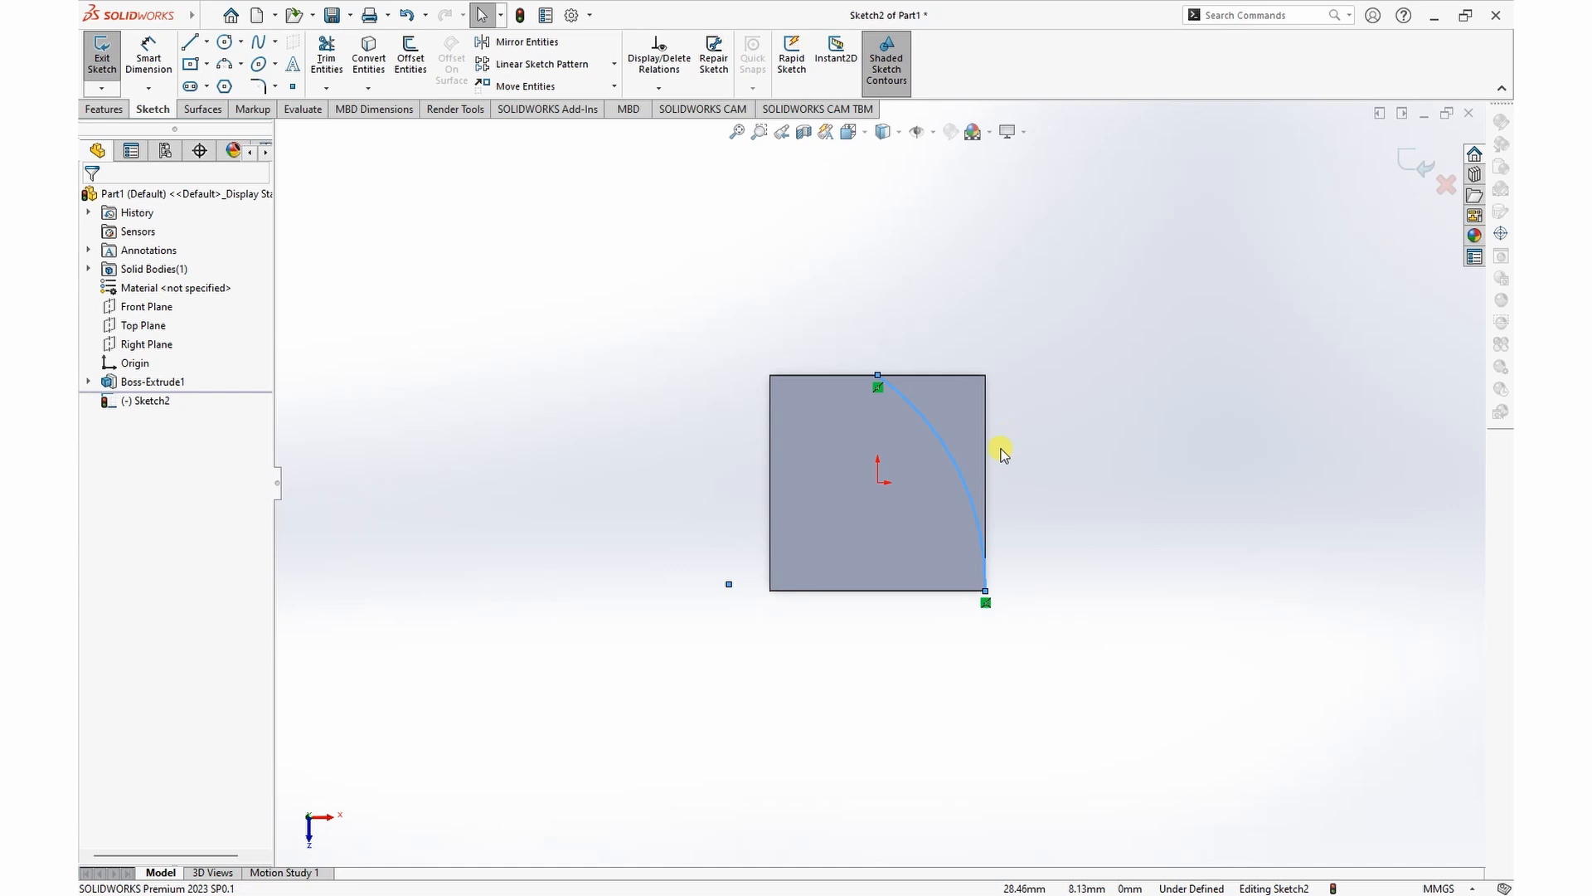
pyautogui.keyDown('ctrl'); pyautogui.click(985, 482); pyautogui.keyUp('ctrl')
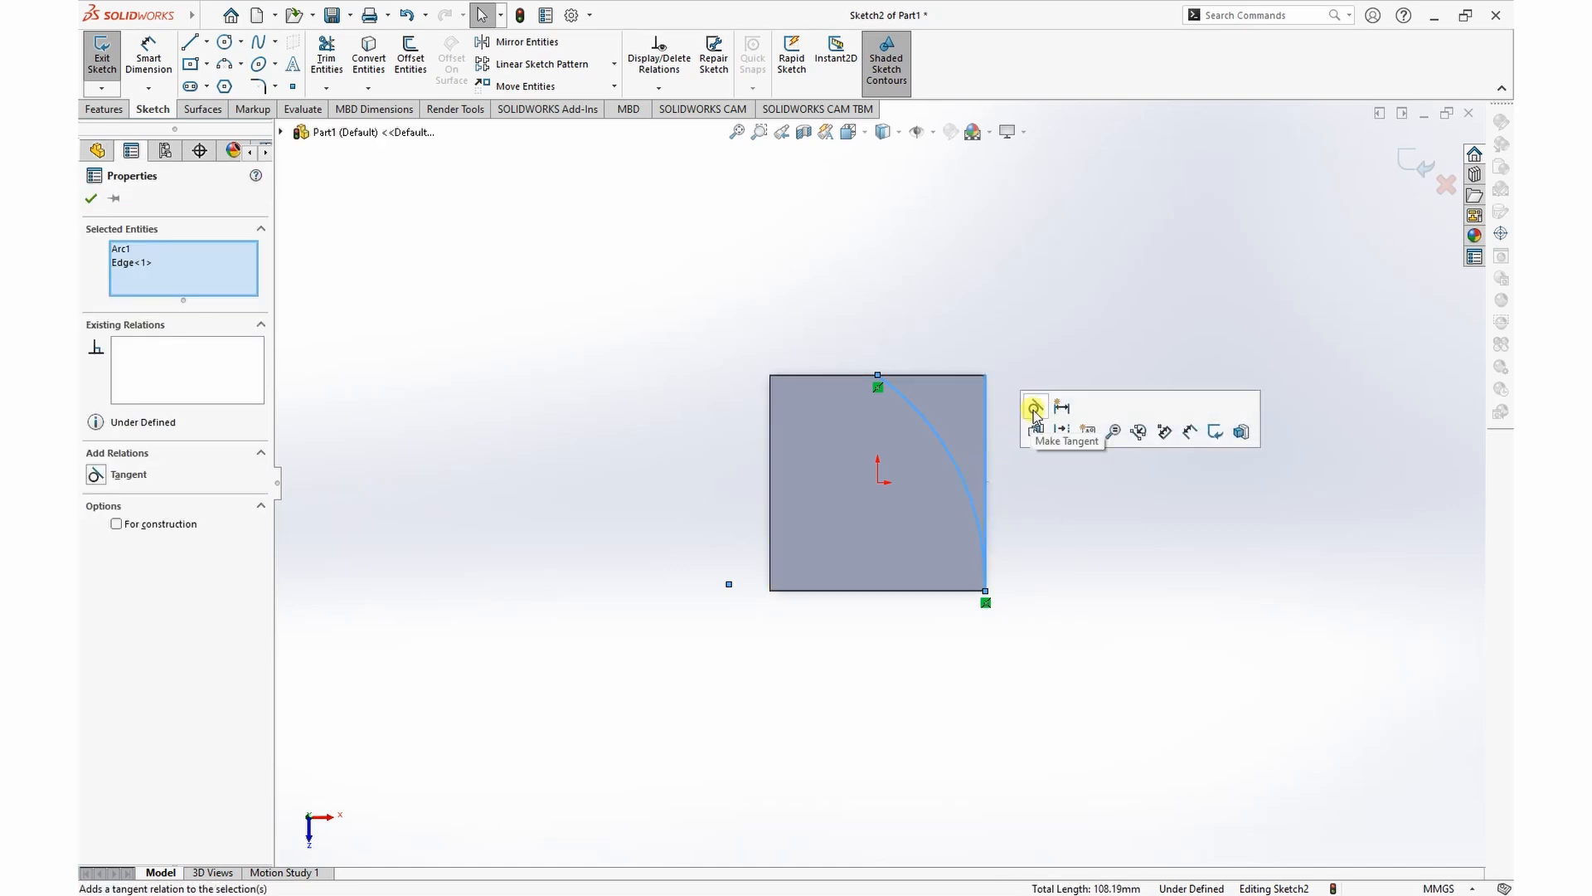
pyautogui.click(732, 350)
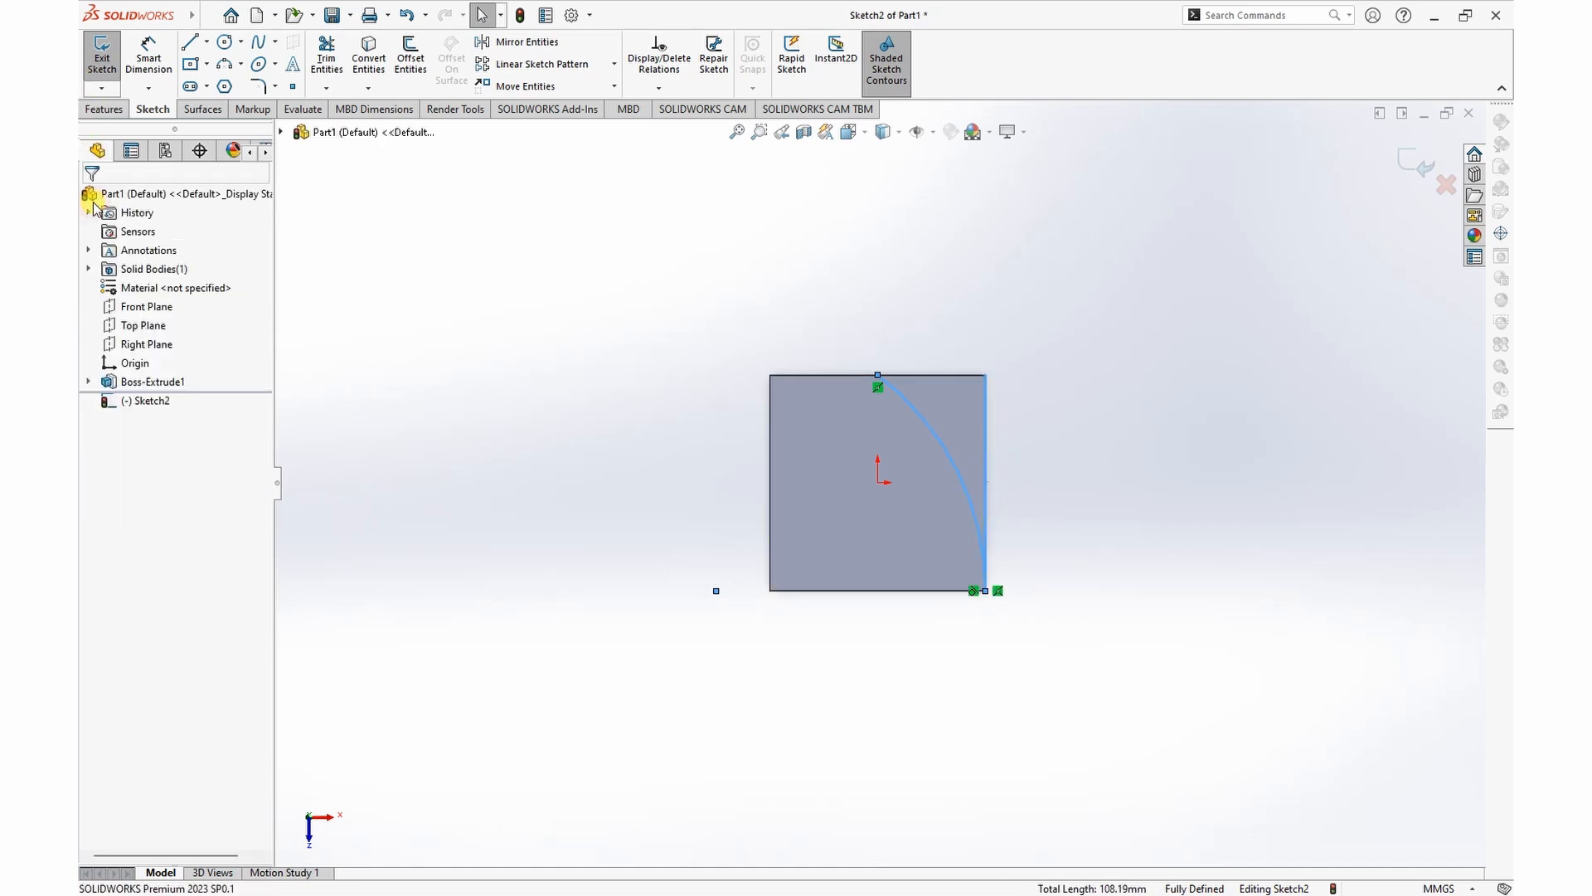
# Step: Split the cube's top face with a Projection Split Line using the arc sketch
pyautogui.scroll(-2, 1075, 461)
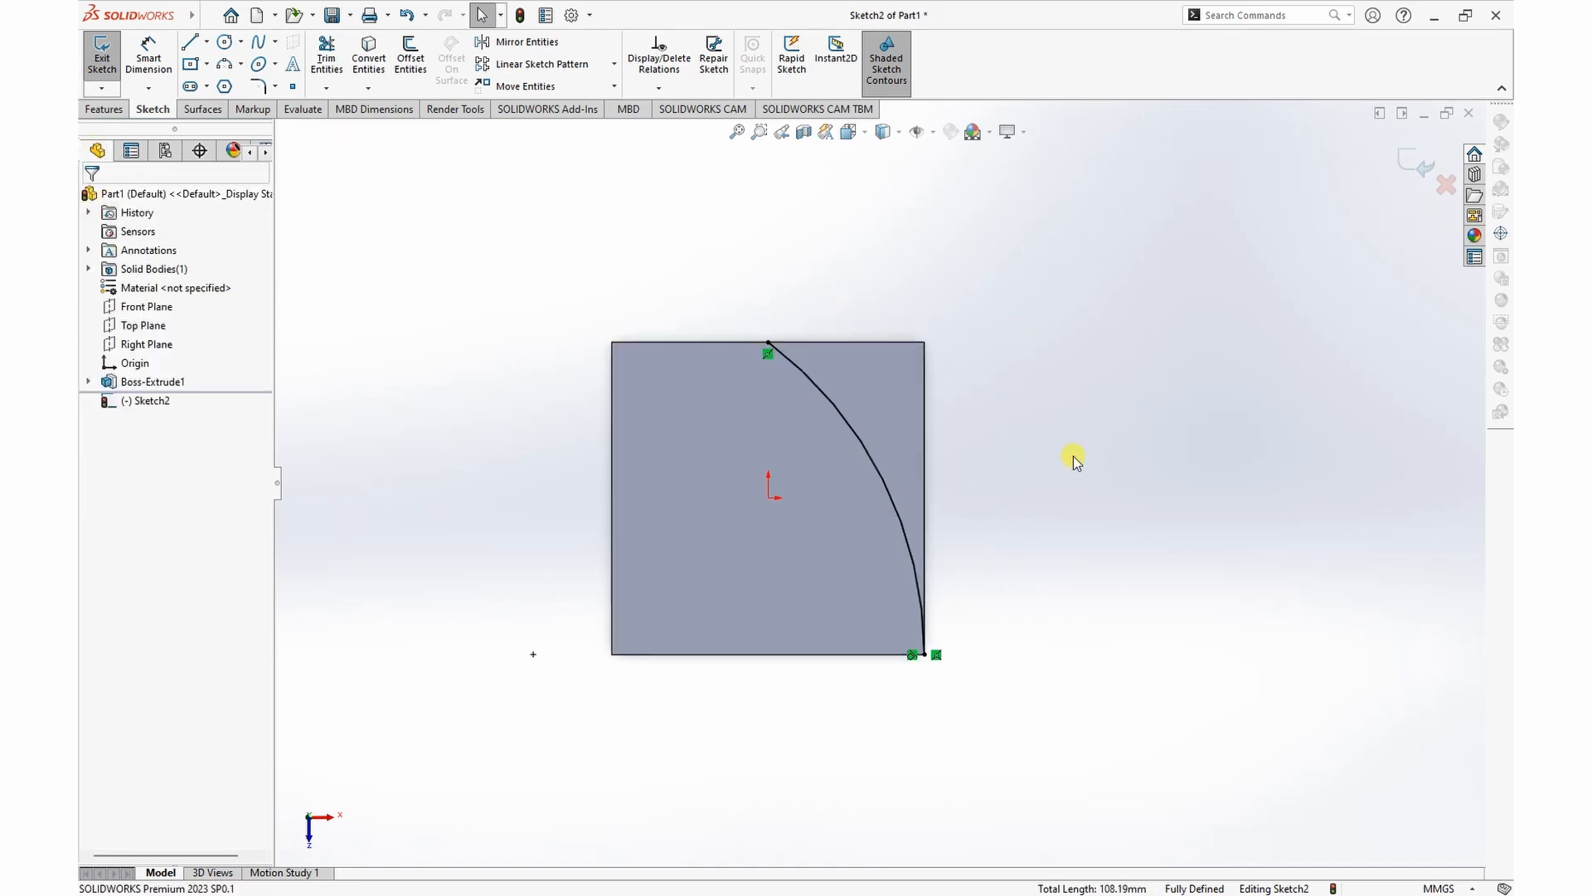
pyautogui.click(1241, 20)
pyautogui.write('split')
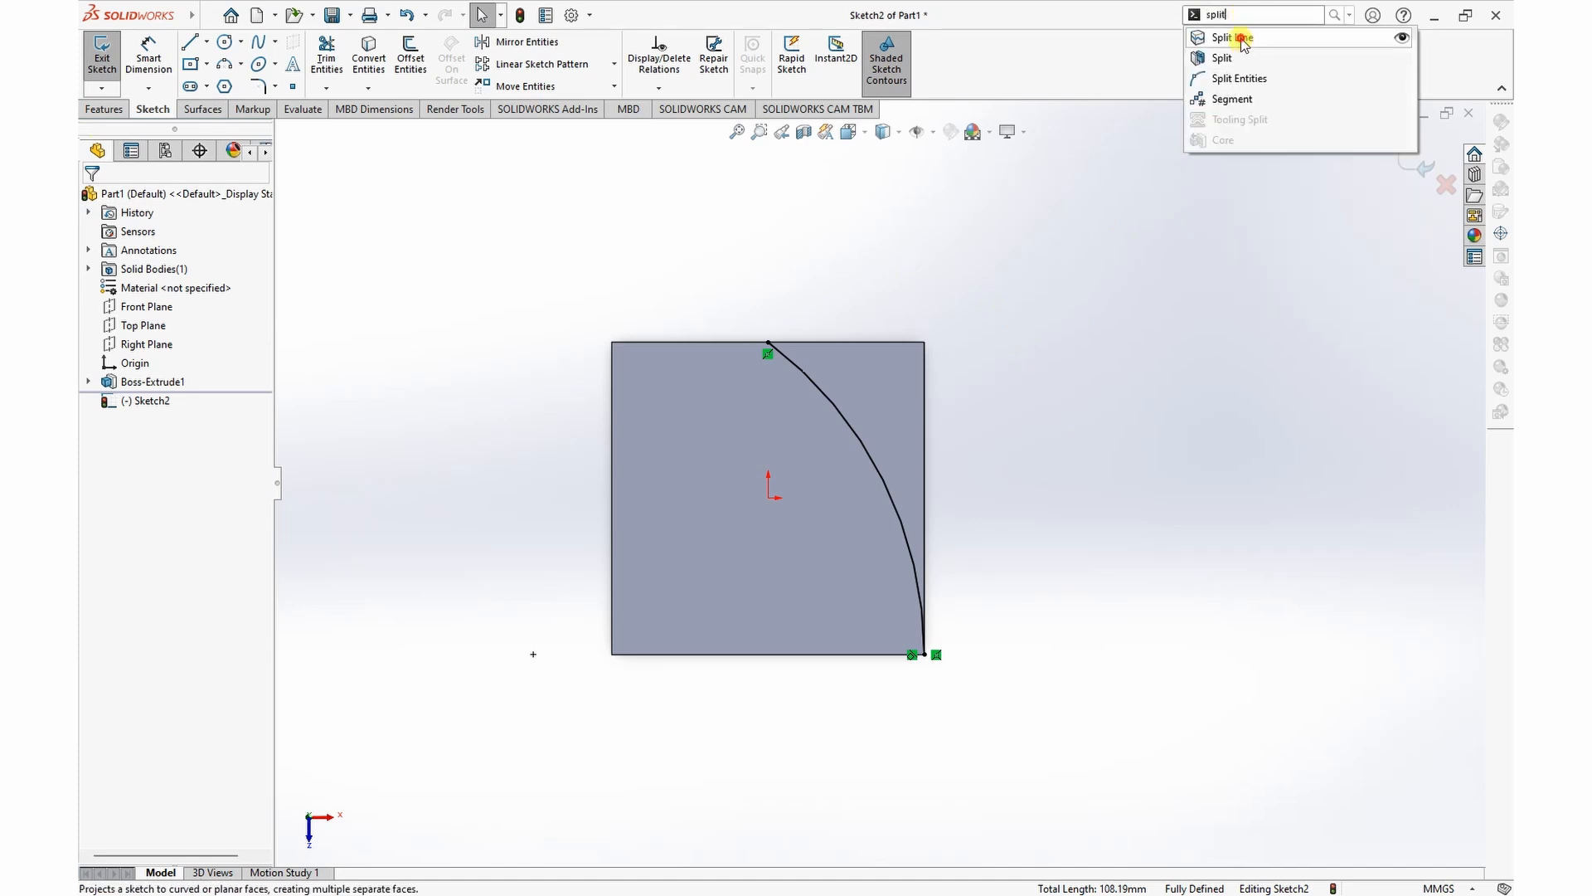
pyautogui.click(1242, 40)
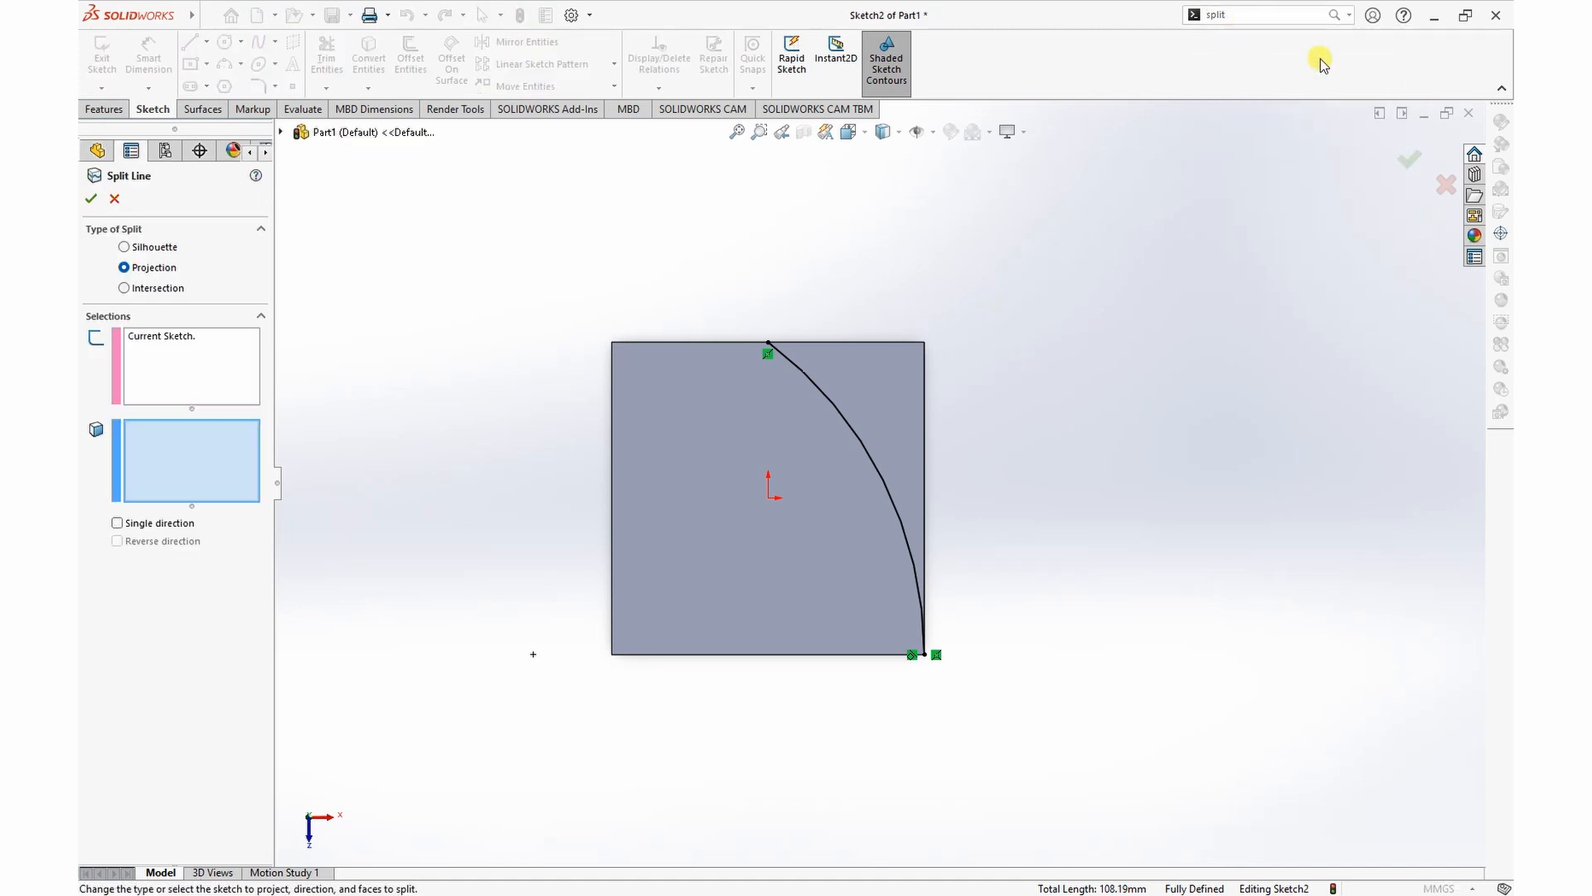
pyautogui.click(1335, 15)
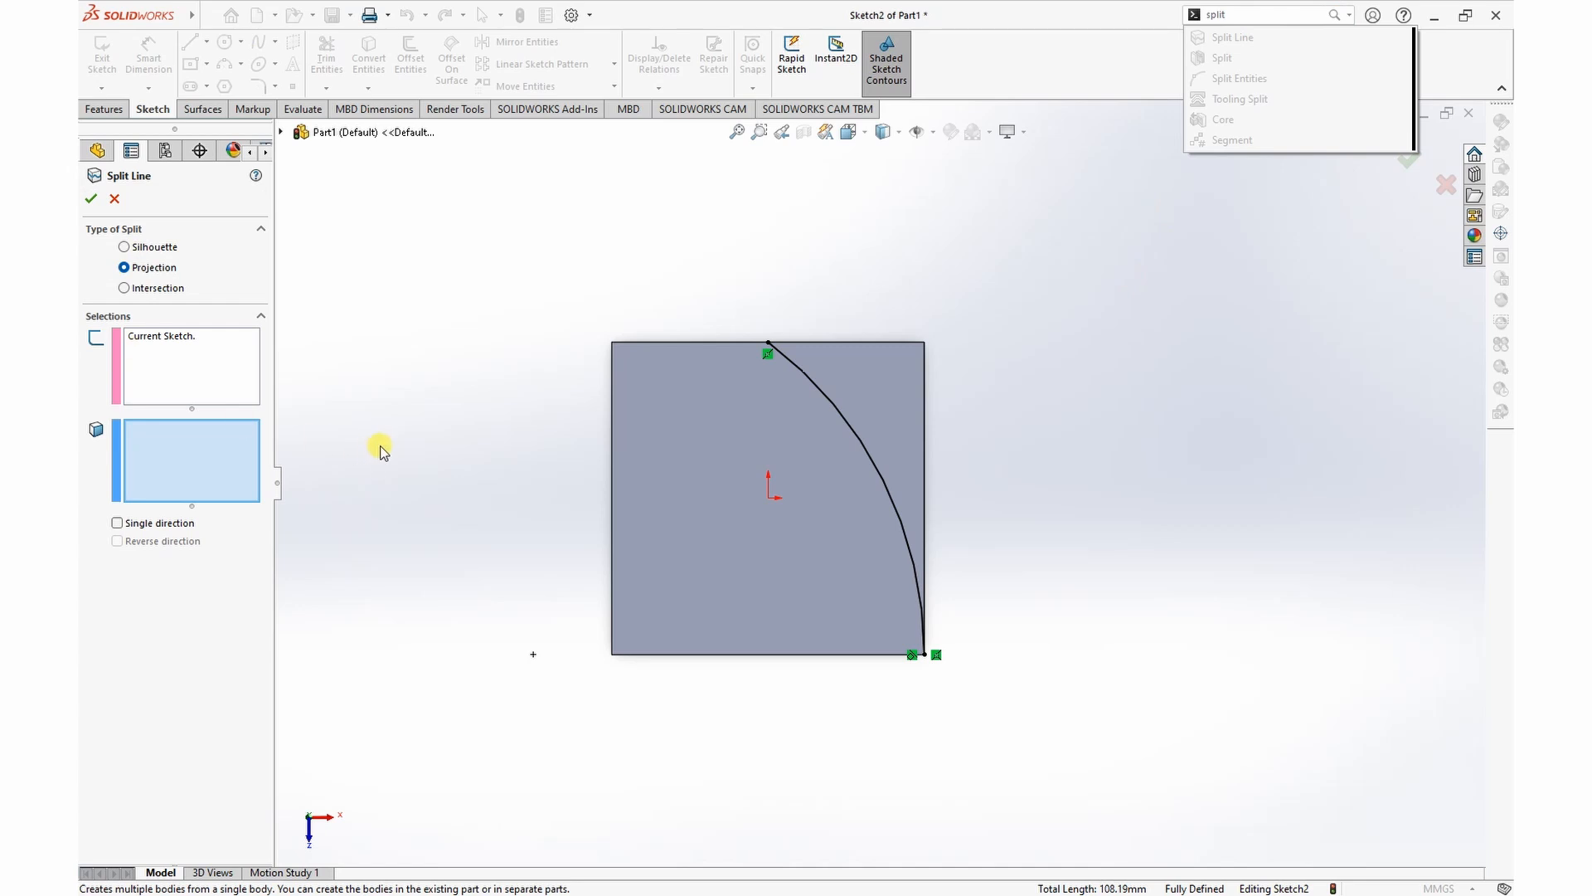
pyautogui.click(722, 471)
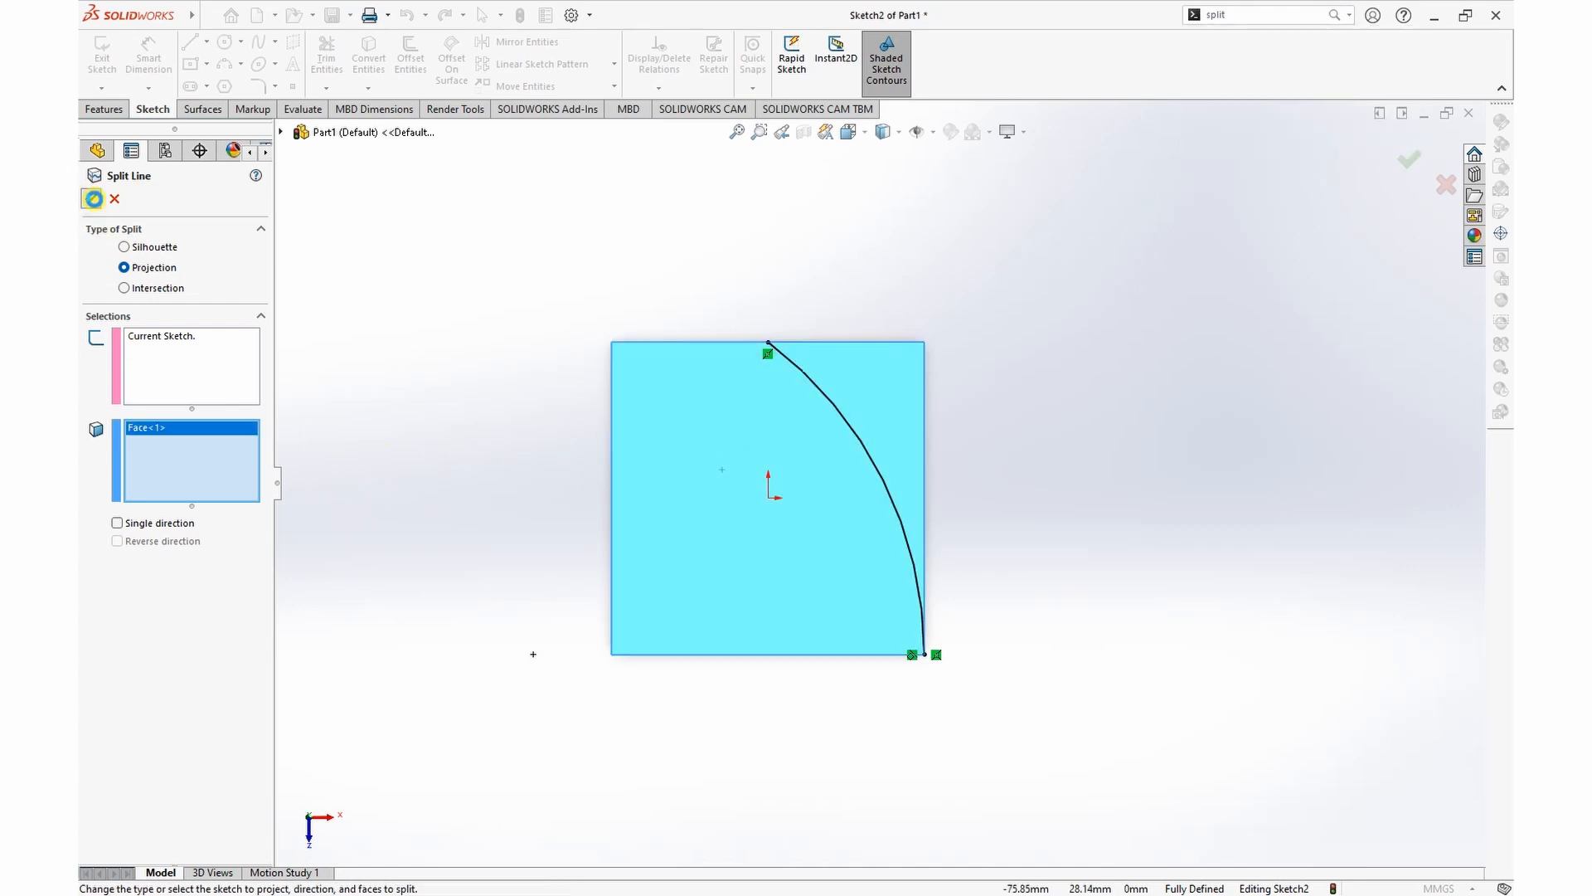
pyautogui.click(94, 199)
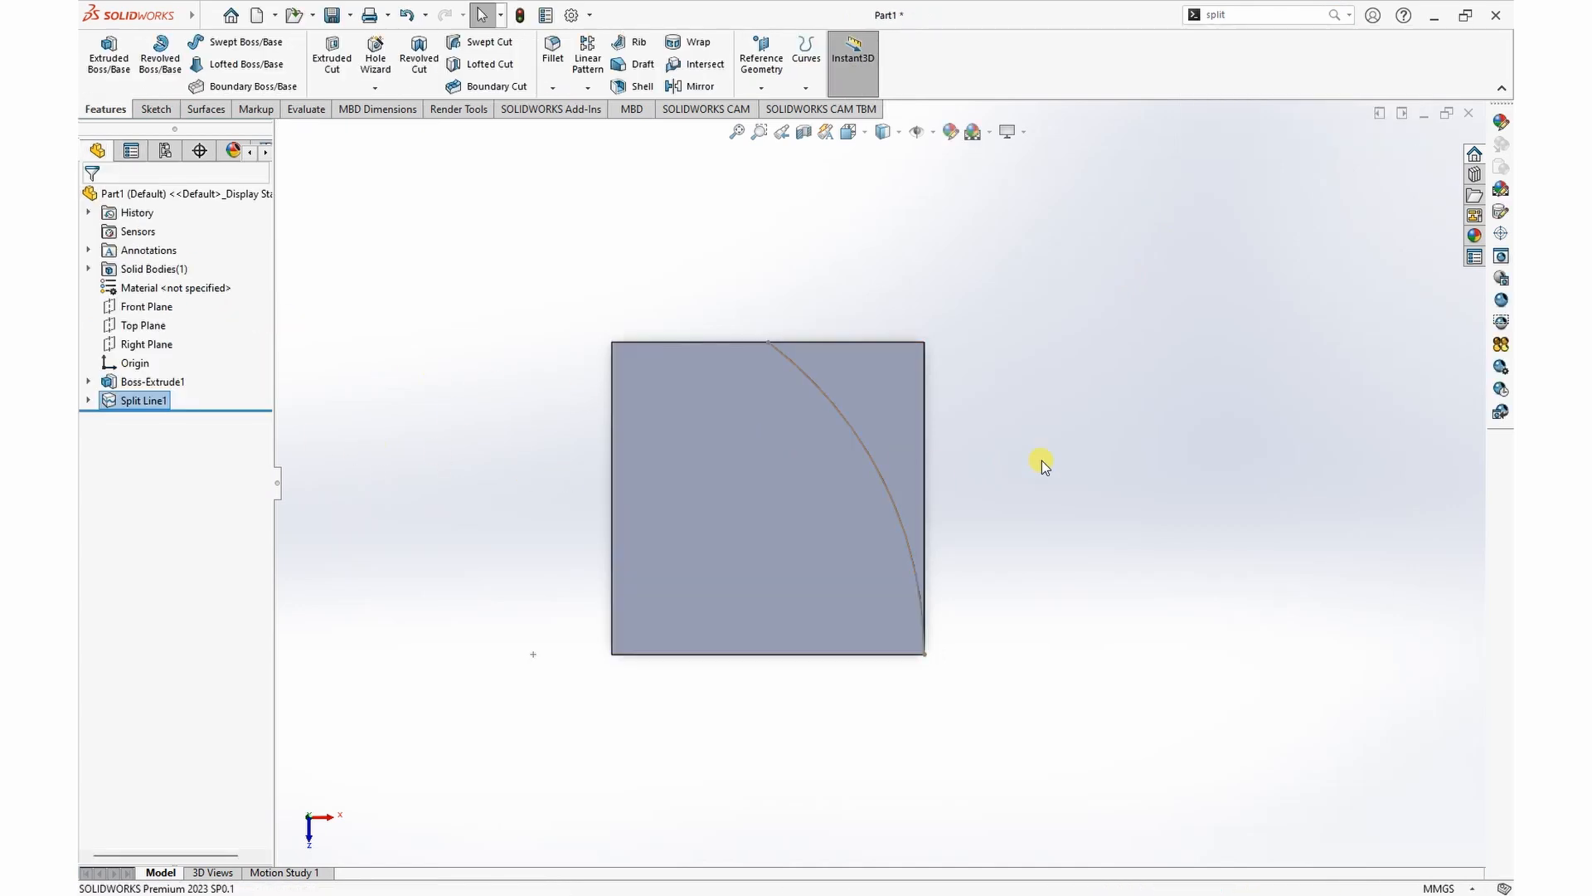
# Step: Start a sketch on the cube's right side face, next to the split top face
pyautogui.hotkey('ctrl', '7')
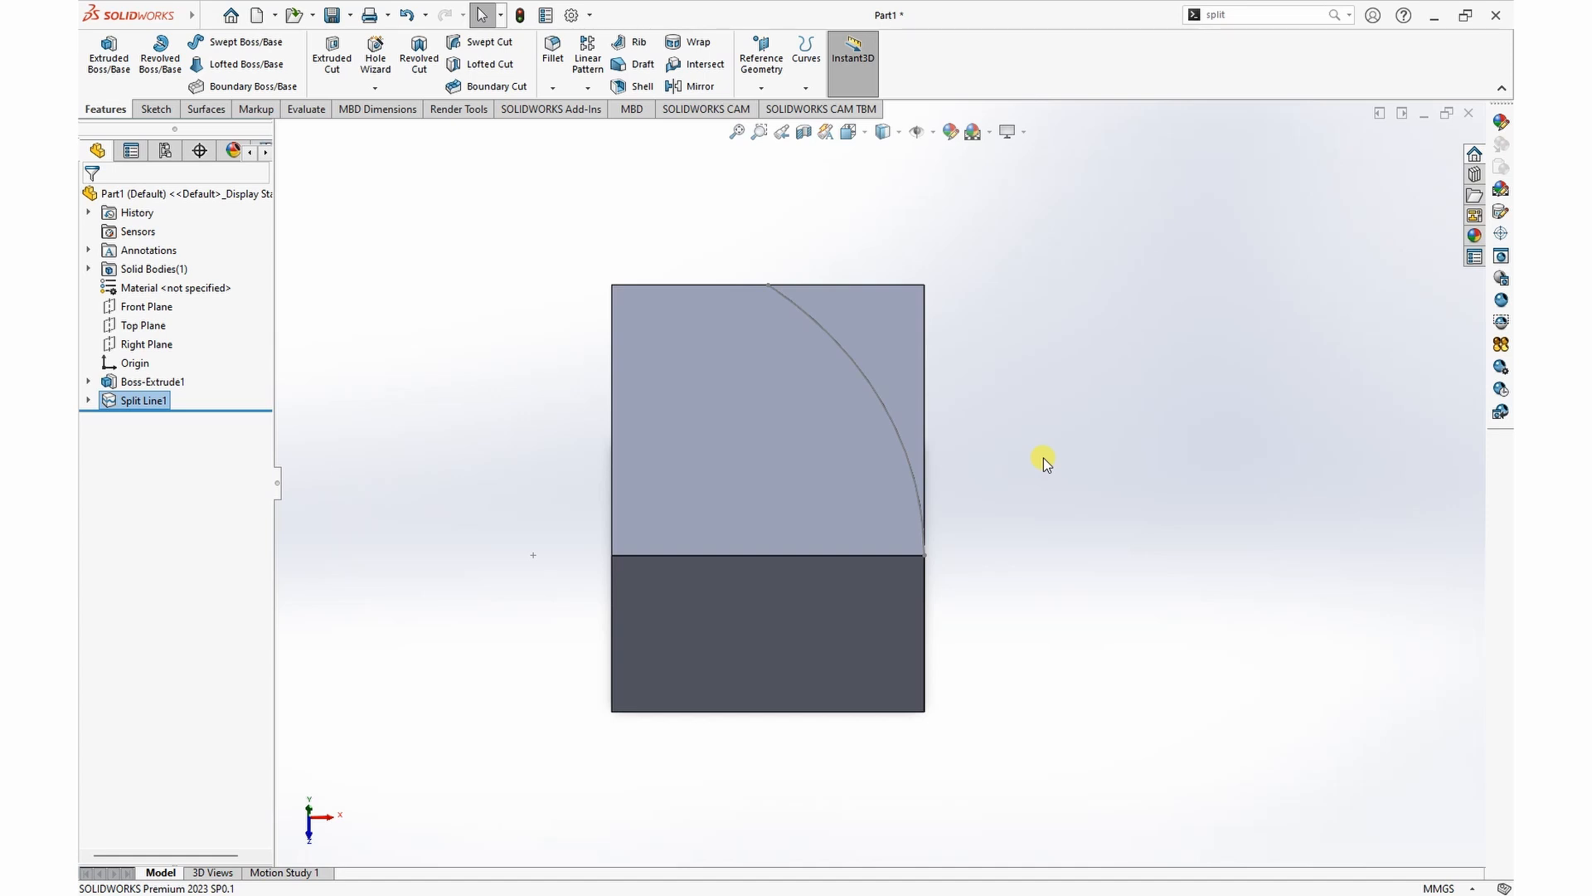
pyautogui.moveTo(1048, 401)
pyautogui.mouseDown(button='middle')
pyautogui.moveTo(1084, 316)
pyautogui.moveTo(1106, 323)
pyautogui.moveTo(1078, 354)
pyautogui.moveTo(1038, 249)
pyautogui.moveTo(921, 451)
pyautogui.mouseUp(button='middle')
pyautogui.click(933, 446)
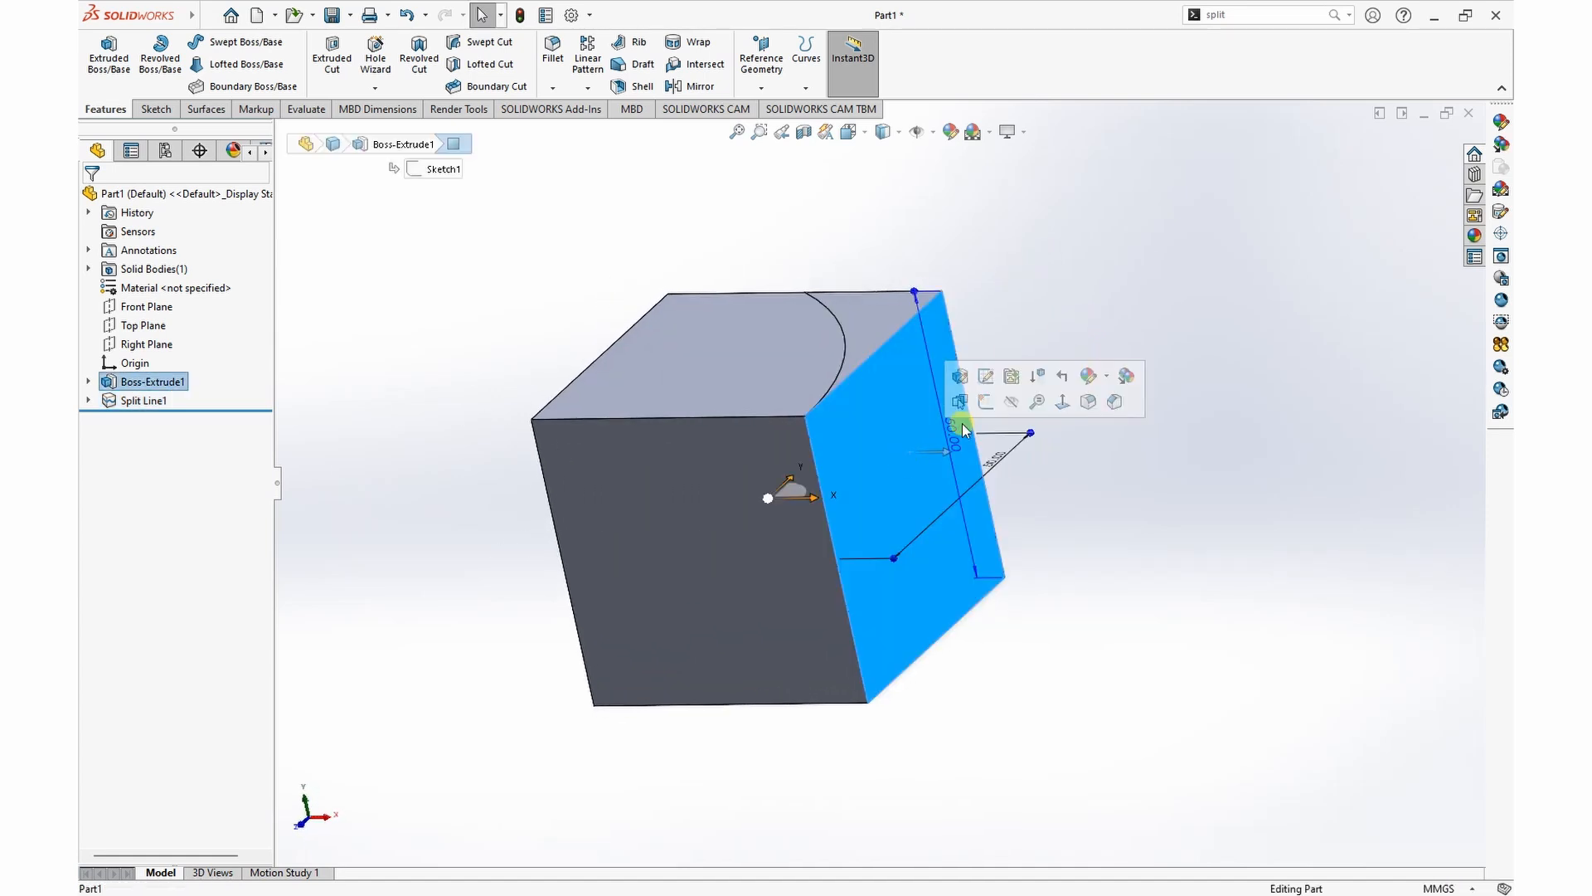
pyautogui.click(994, 410)
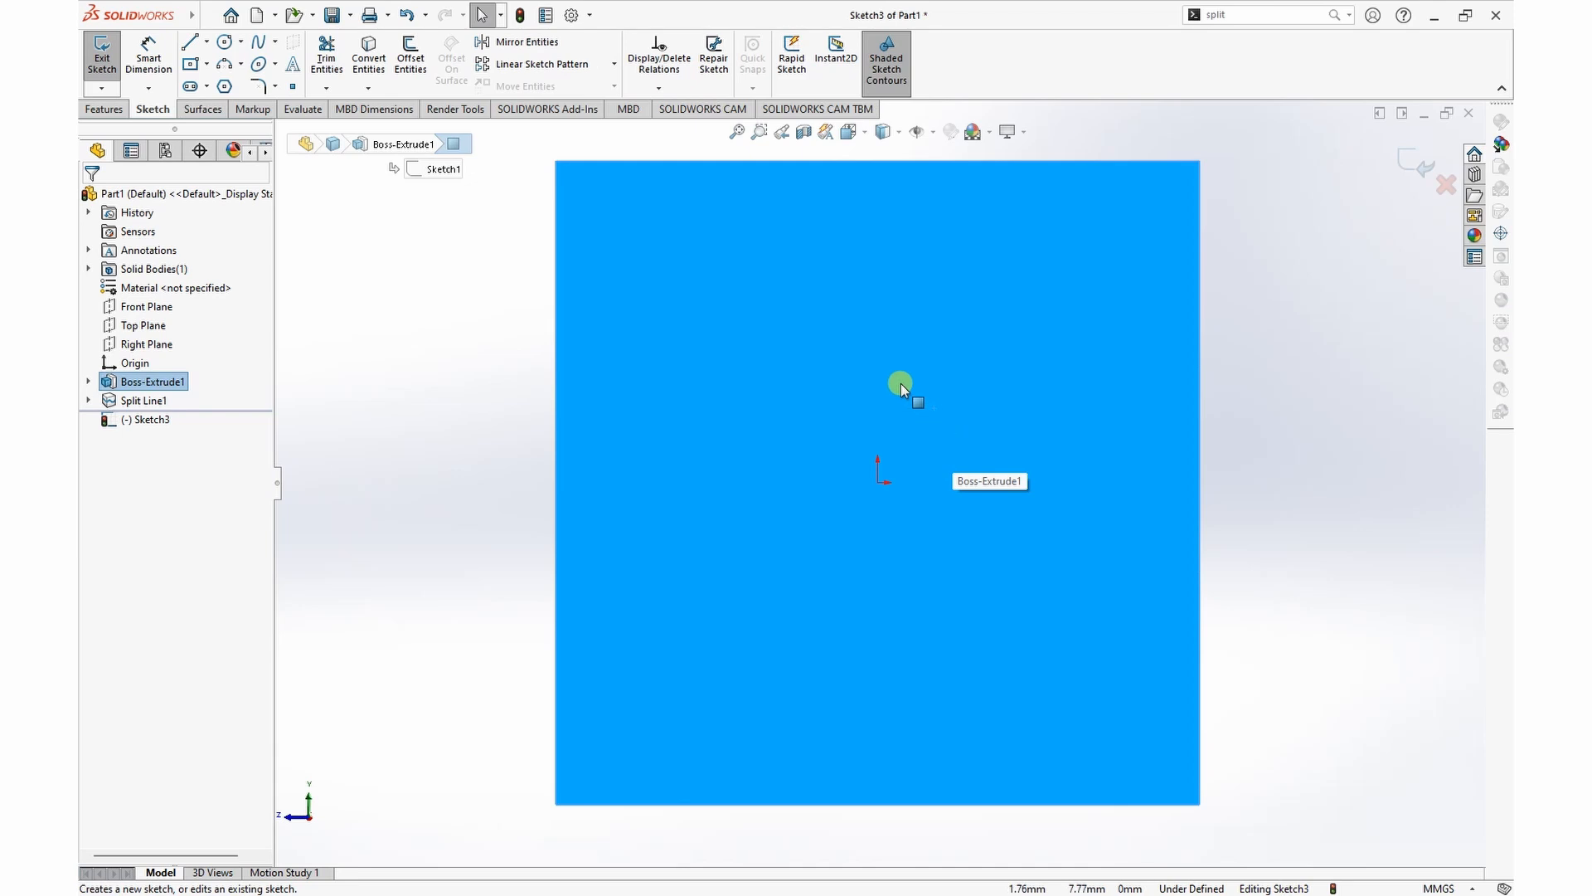
# Step: Draw a three-point arc on the right side face from its top back corner to the midpoint of its front vertical edge
pyautogui.scroll(3, 811, 371)
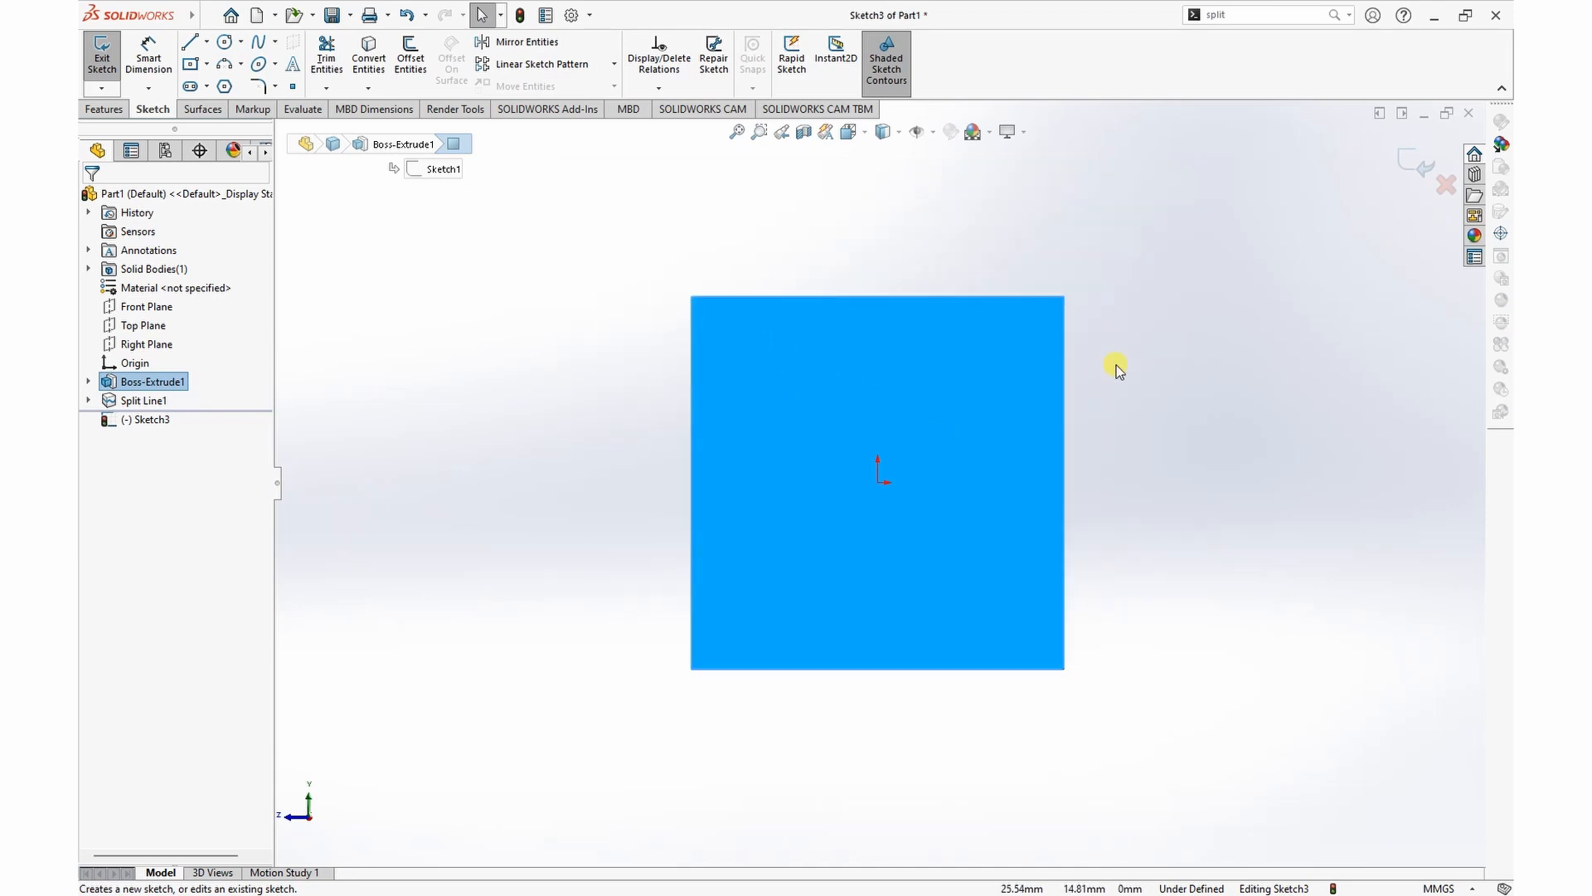
pyautogui.moveTo(1148, 355); pyautogui.dragTo(1166, 389, button='middle')
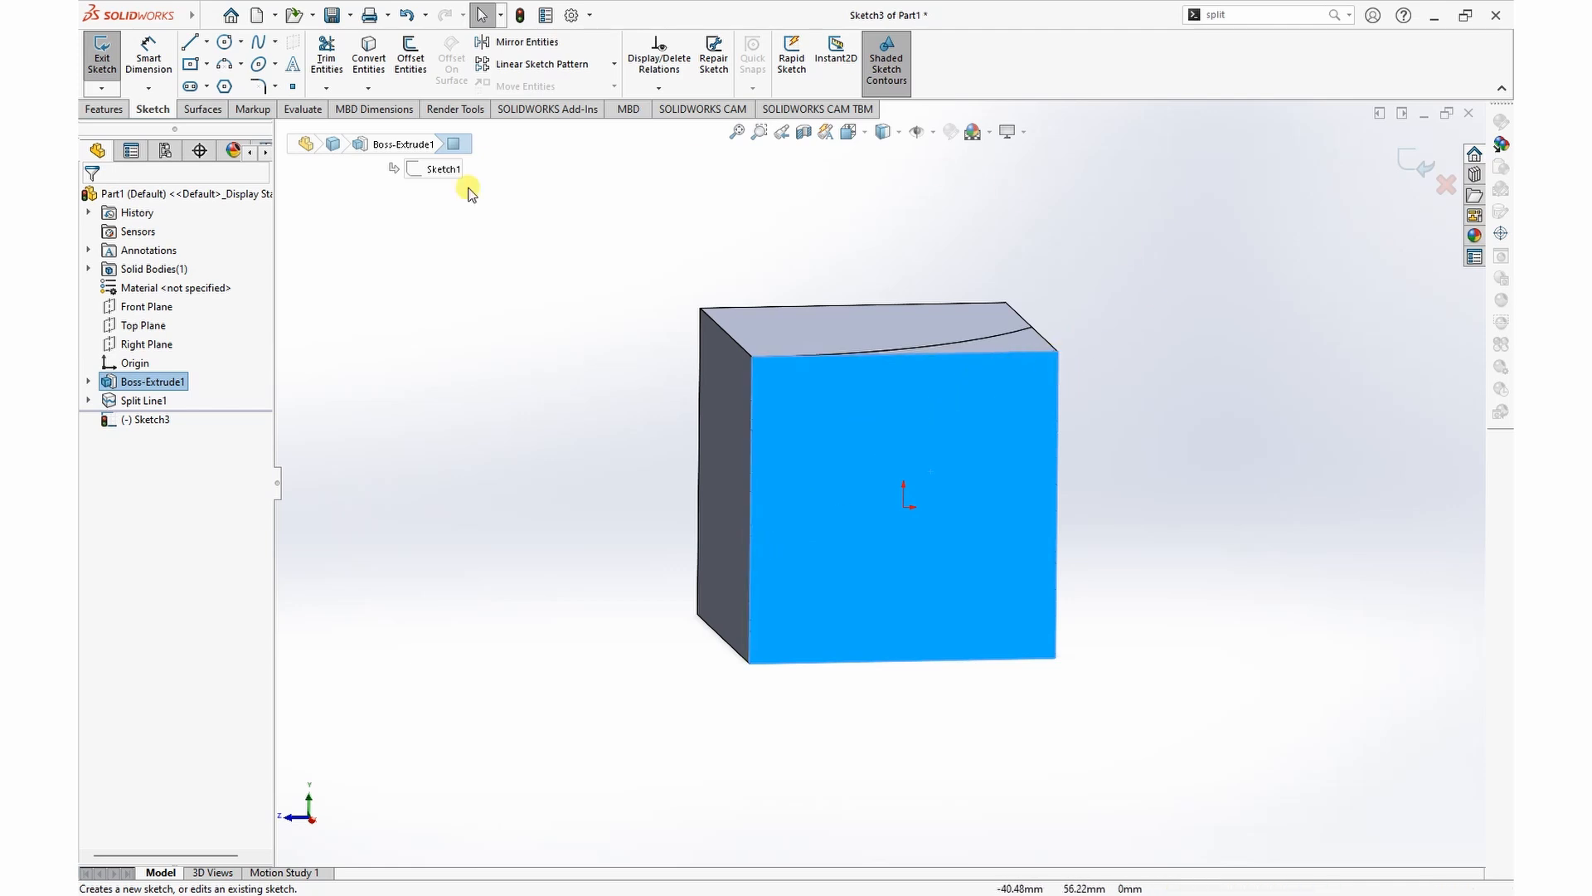
pyautogui.click(240, 65)
pyautogui.click(249, 124)
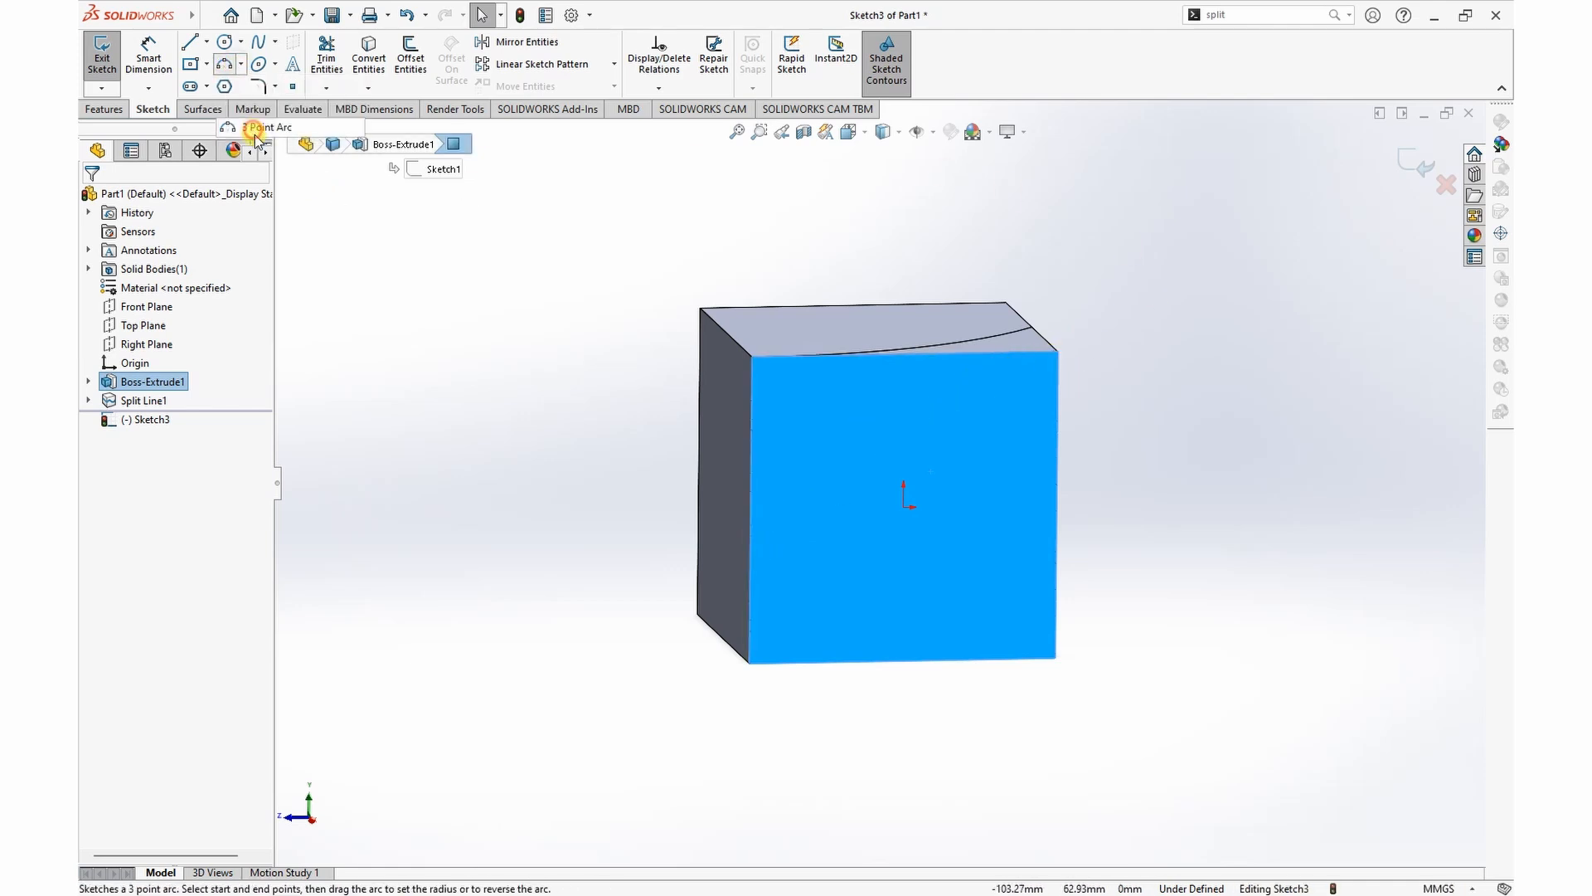
pyautogui.click(1058, 353)
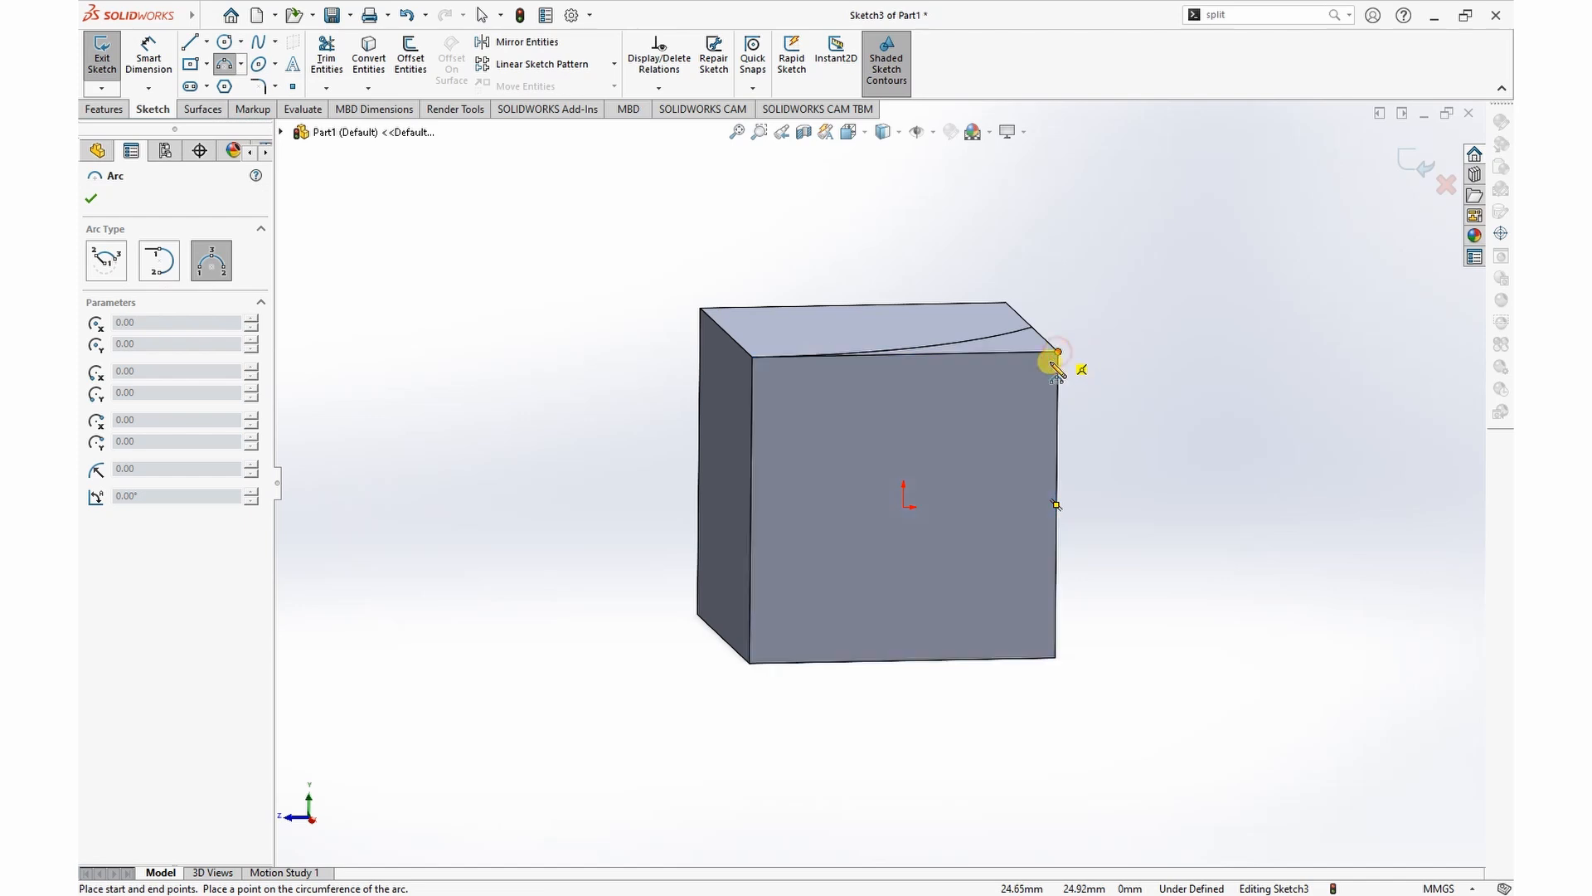
pyautogui.click(758, 508)
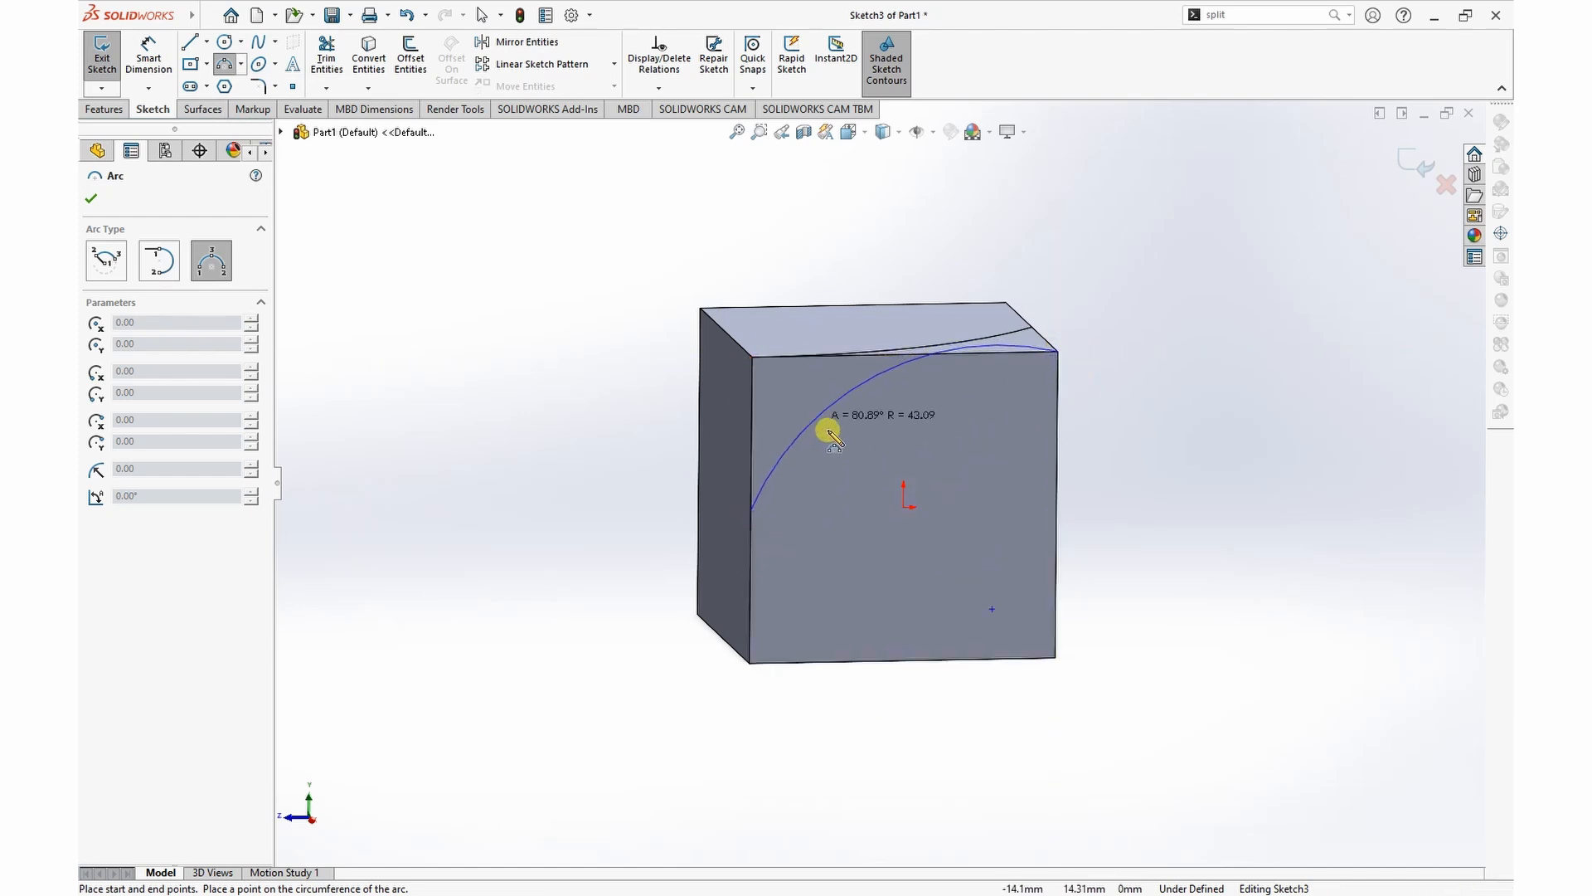
pyautogui.click(832, 433)
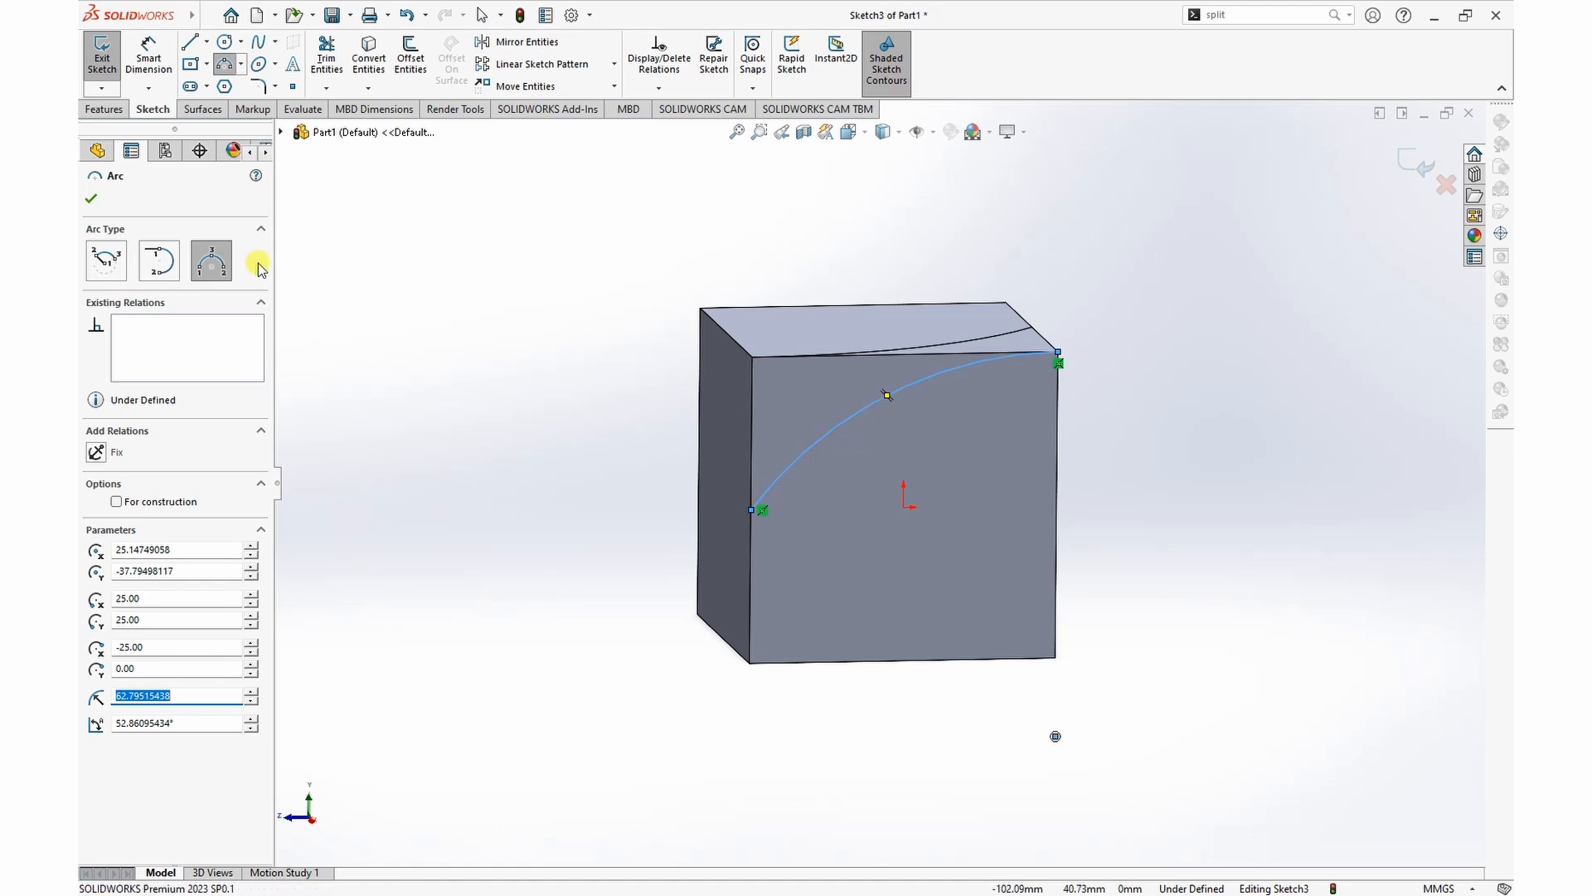
pyautogui.click(91, 199)
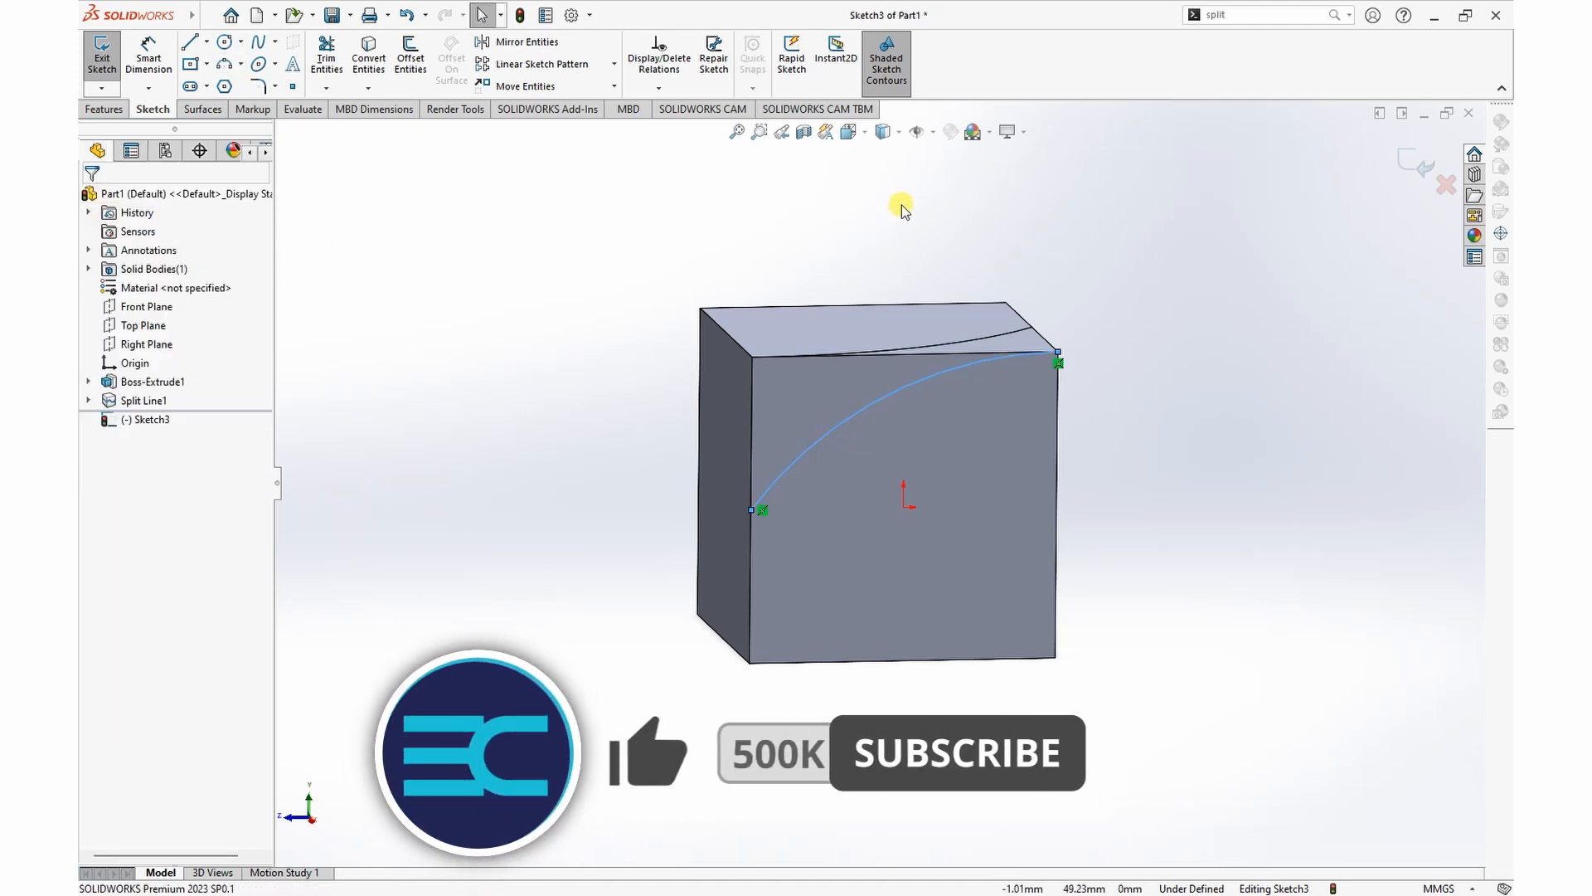
# Step: Make the side-face arc tangent to the face's top edge
pyautogui.keyDown('ctrl'); pyautogui.click(950, 357); pyautogui.keyUp('ctrl')
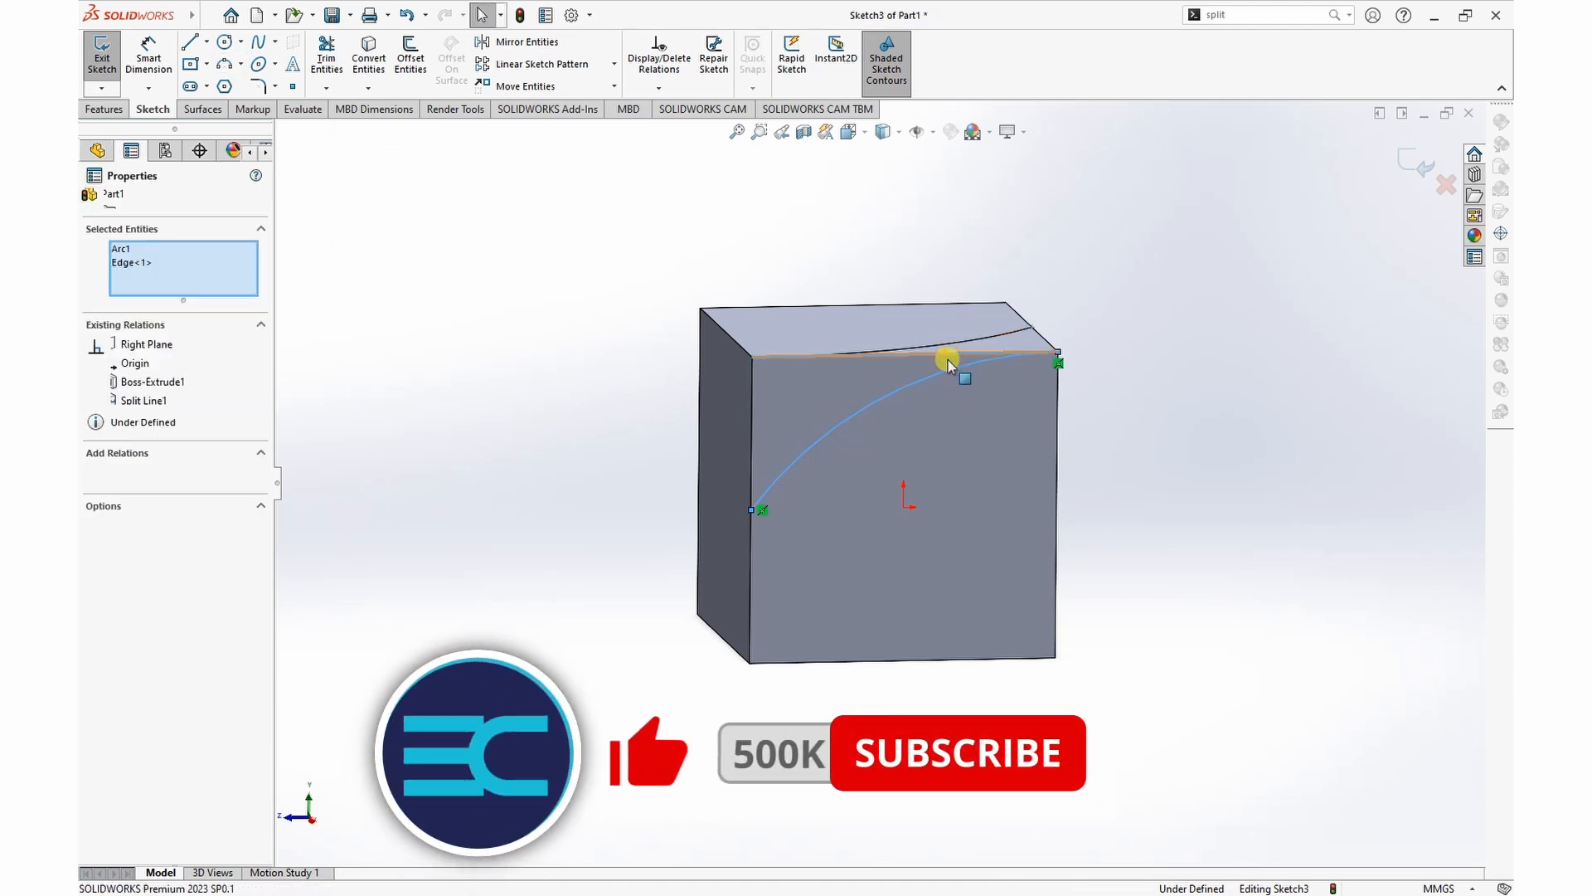
pyautogui.click(1002, 278)
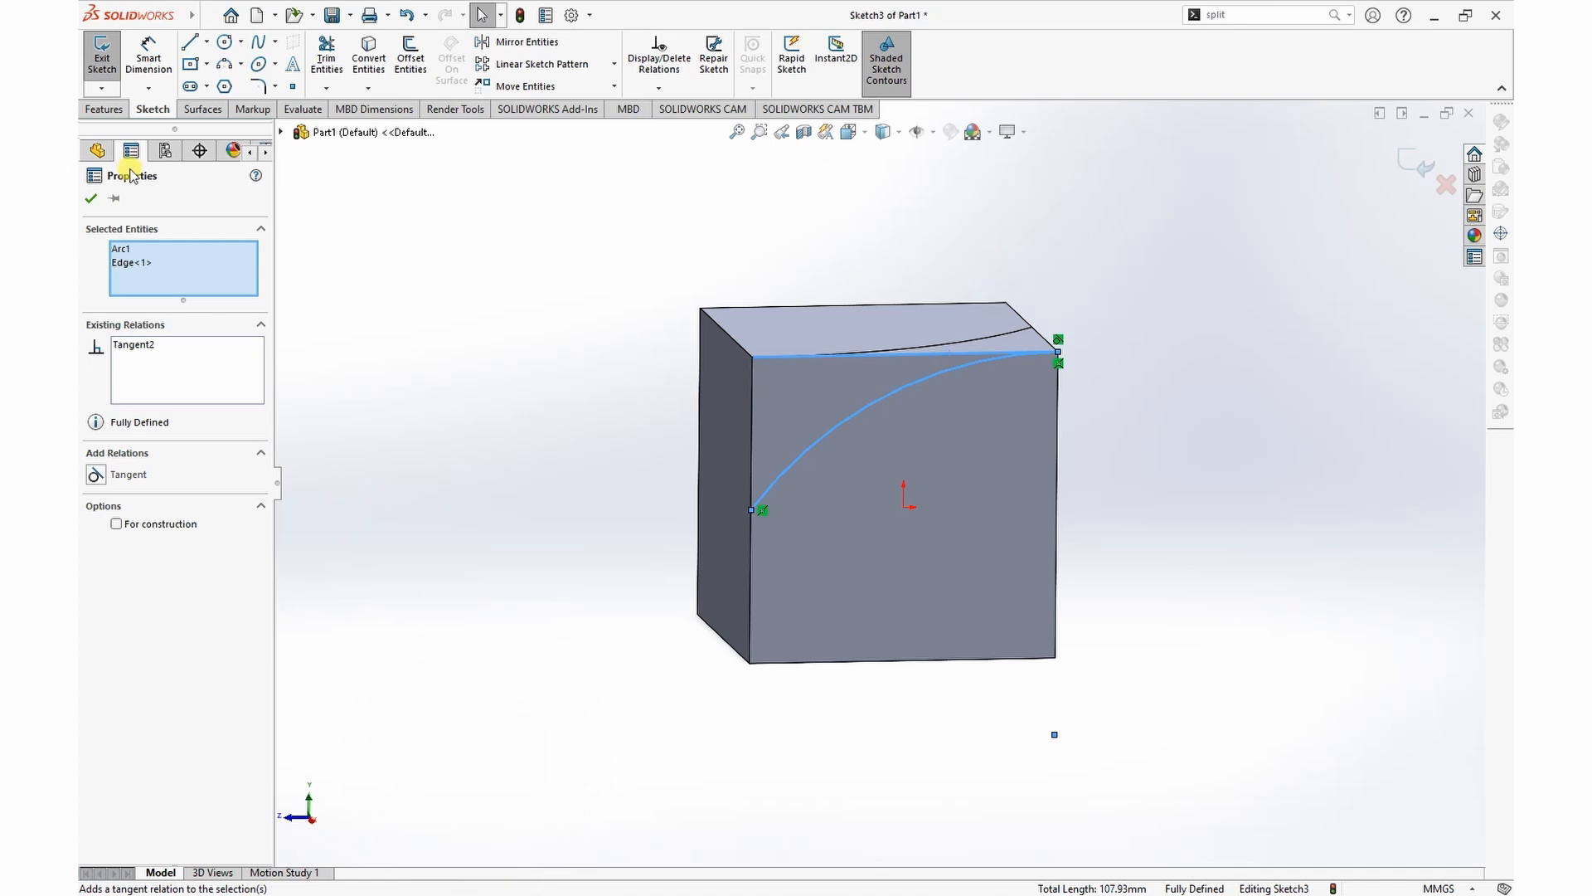
pyautogui.click(90, 199)
# Step: Split the cube's right side face with a Projection Split Line using the current arc sketch
pyautogui.moveTo(1154, 253)
pyautogui.mouseDown(button='middle')
pyautogui.moveTo(1142, 282)
pyautogui.moveTo(1141, 267)
pyautogui.mouseUp(button='middle')
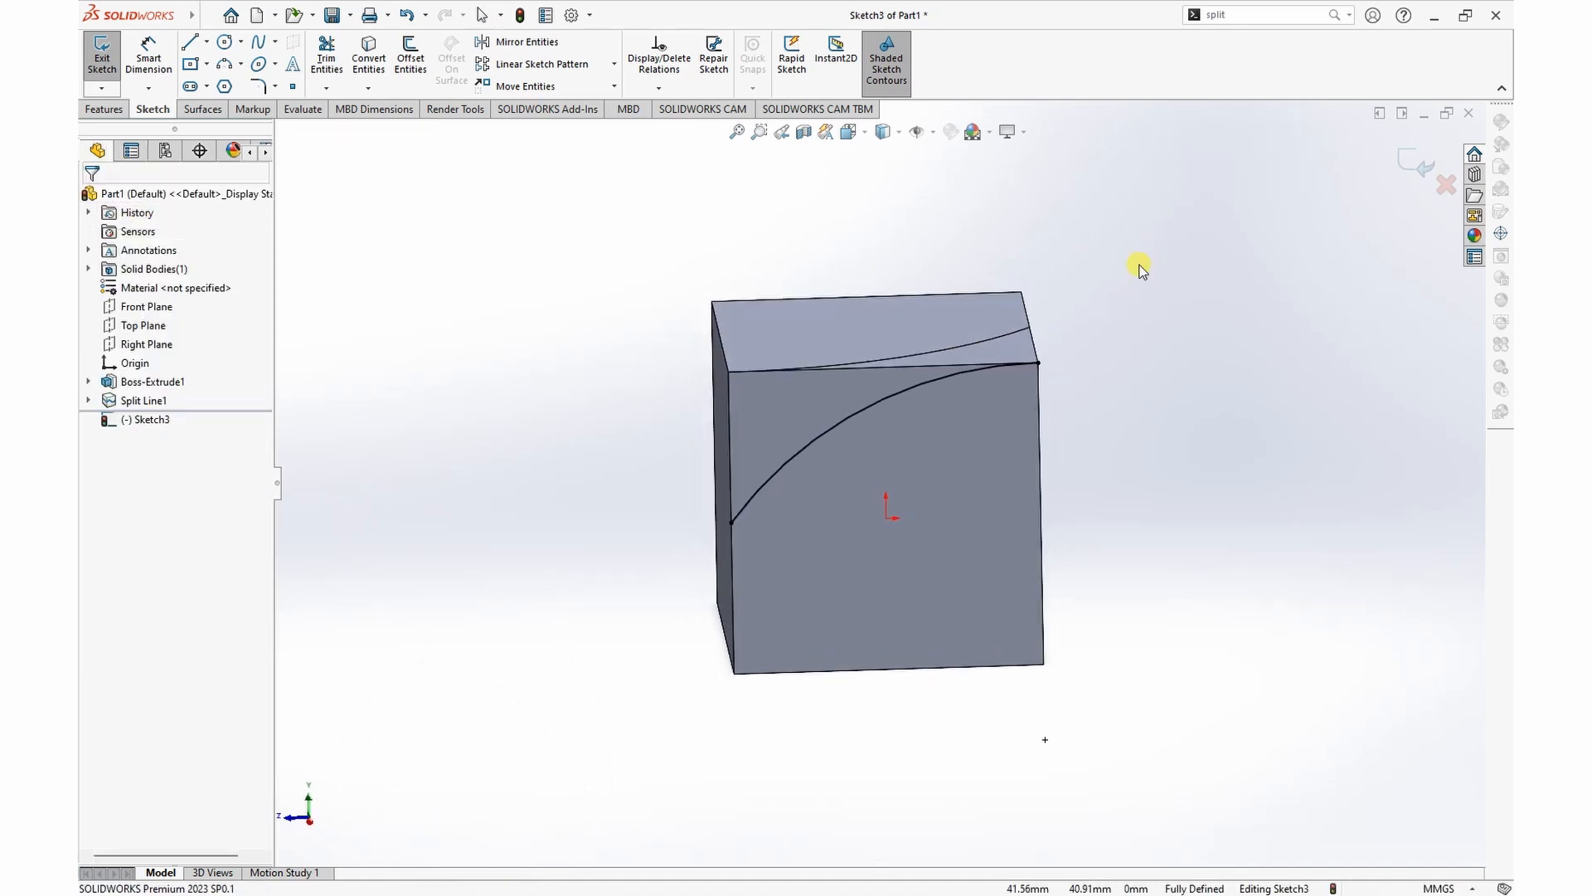
pyautogui.click(1332, 15)
pyautogui.click(1233, 38)
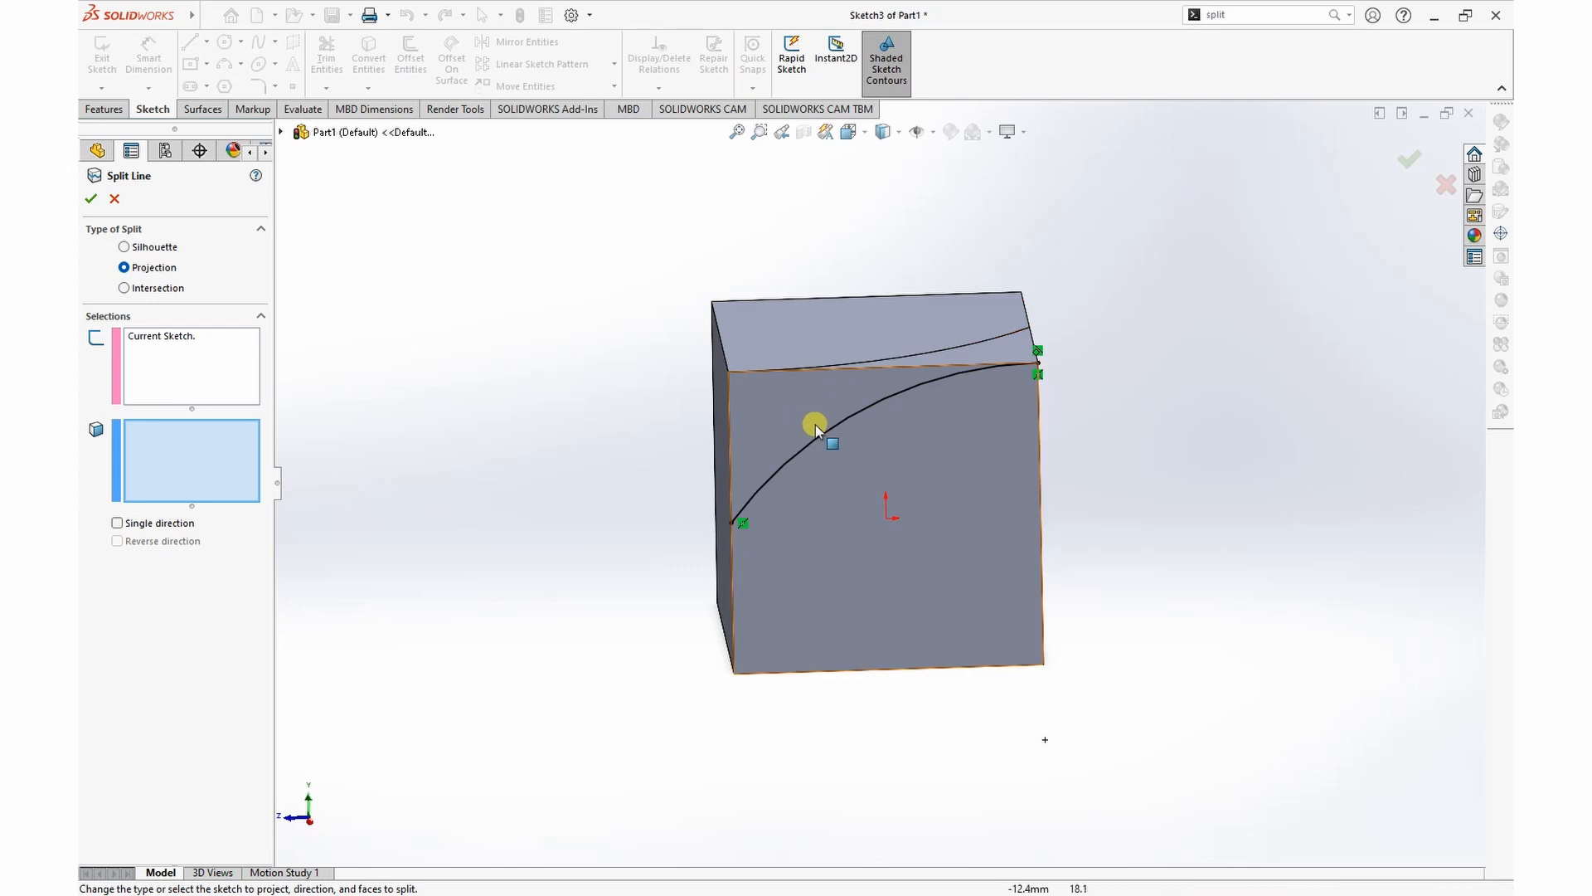
pyautogui.click(979, 455)
pyautogui.click(90, 200)
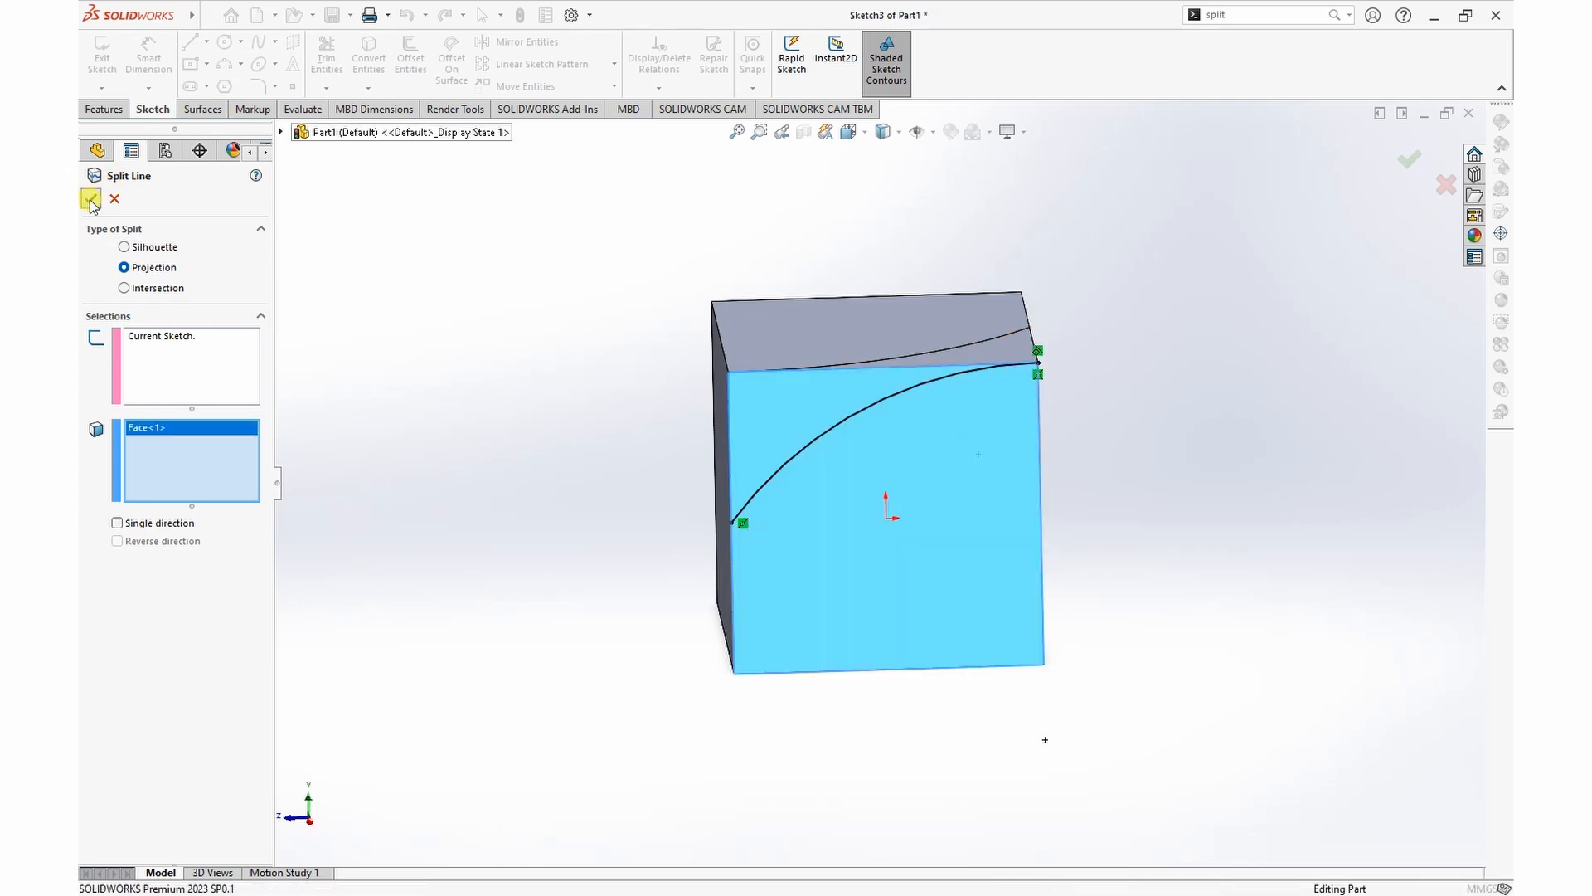
# Step: Remove the two arc-bounded faces along the shared top edge with Delete Face, using Delete and Fill without tangent fill
pyautogui.moveTo(1159, 262); pyautogui.dragTo(1199, 291, button='middle')
pyautogui.click(1164, 222)
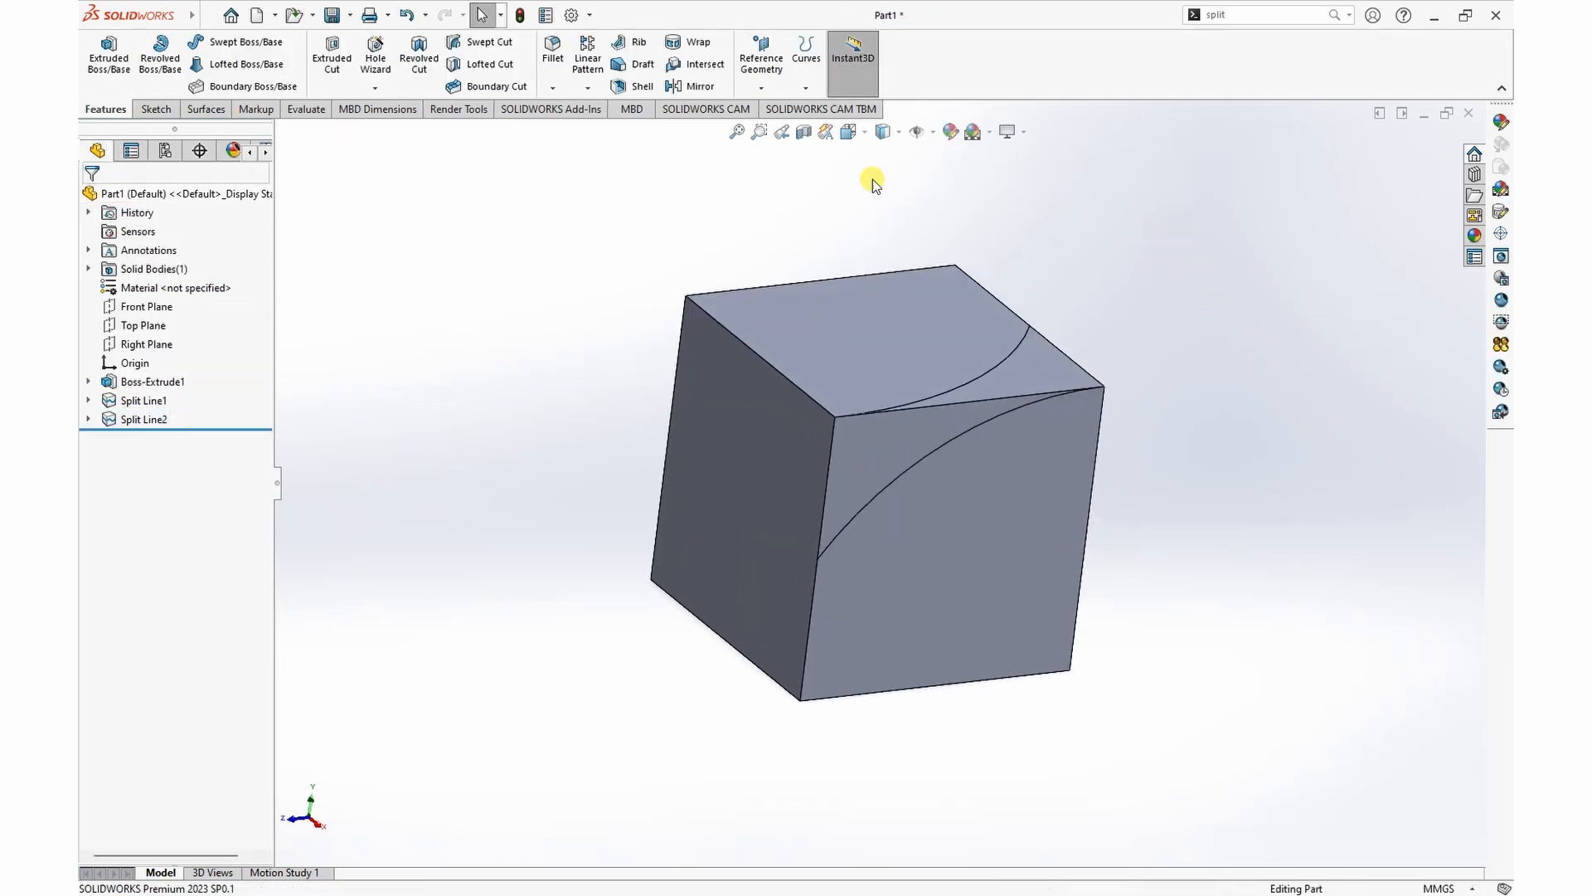
pyautogui.click(206, 109)
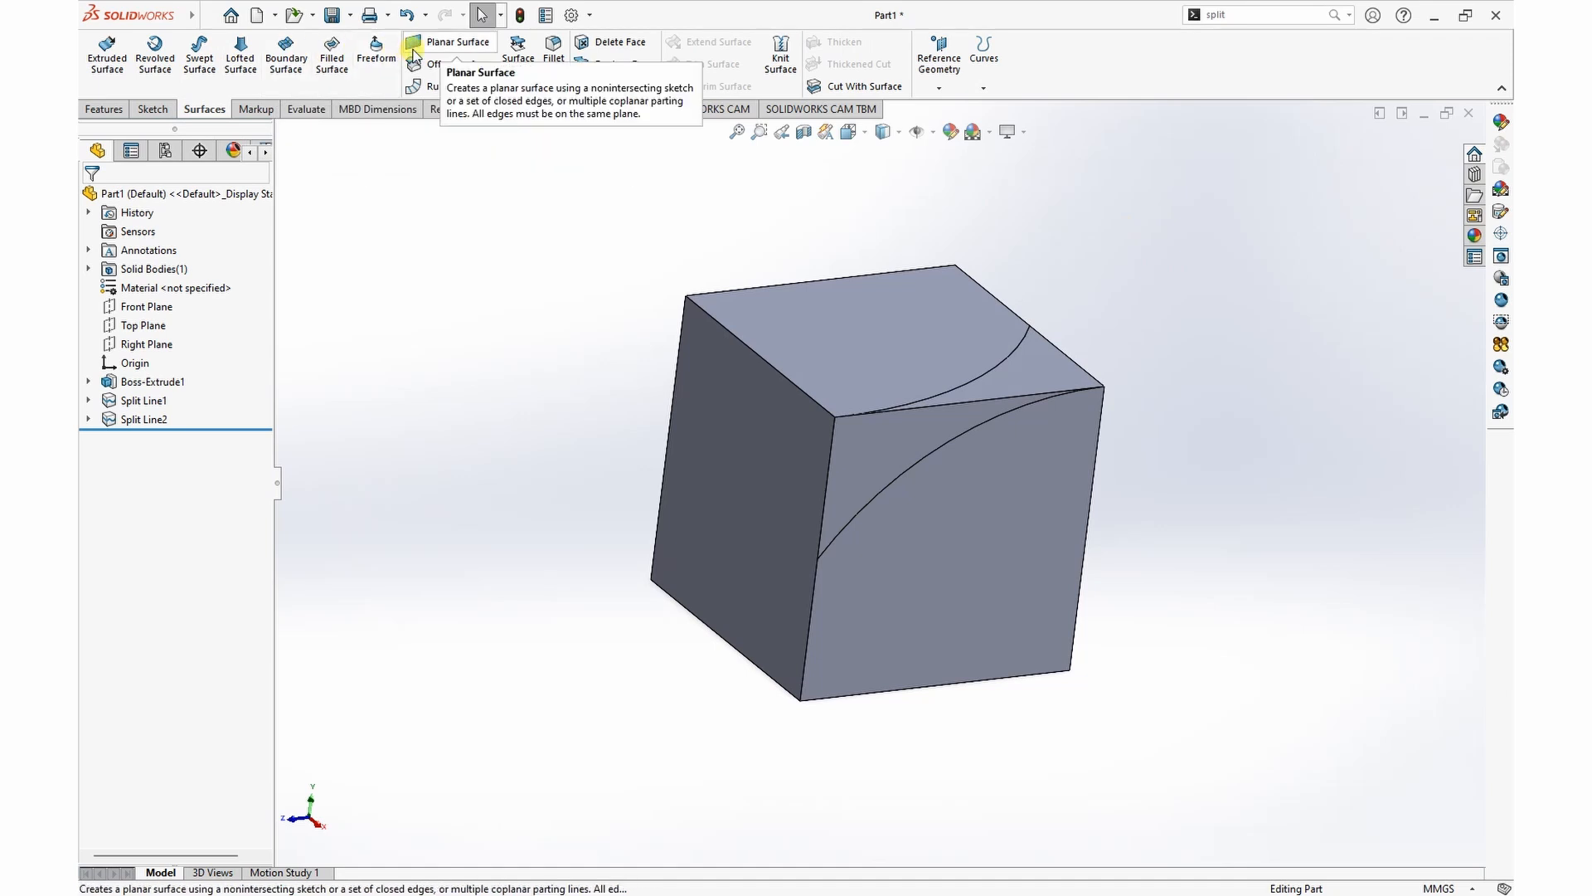
pyautogui.click(616, 44)
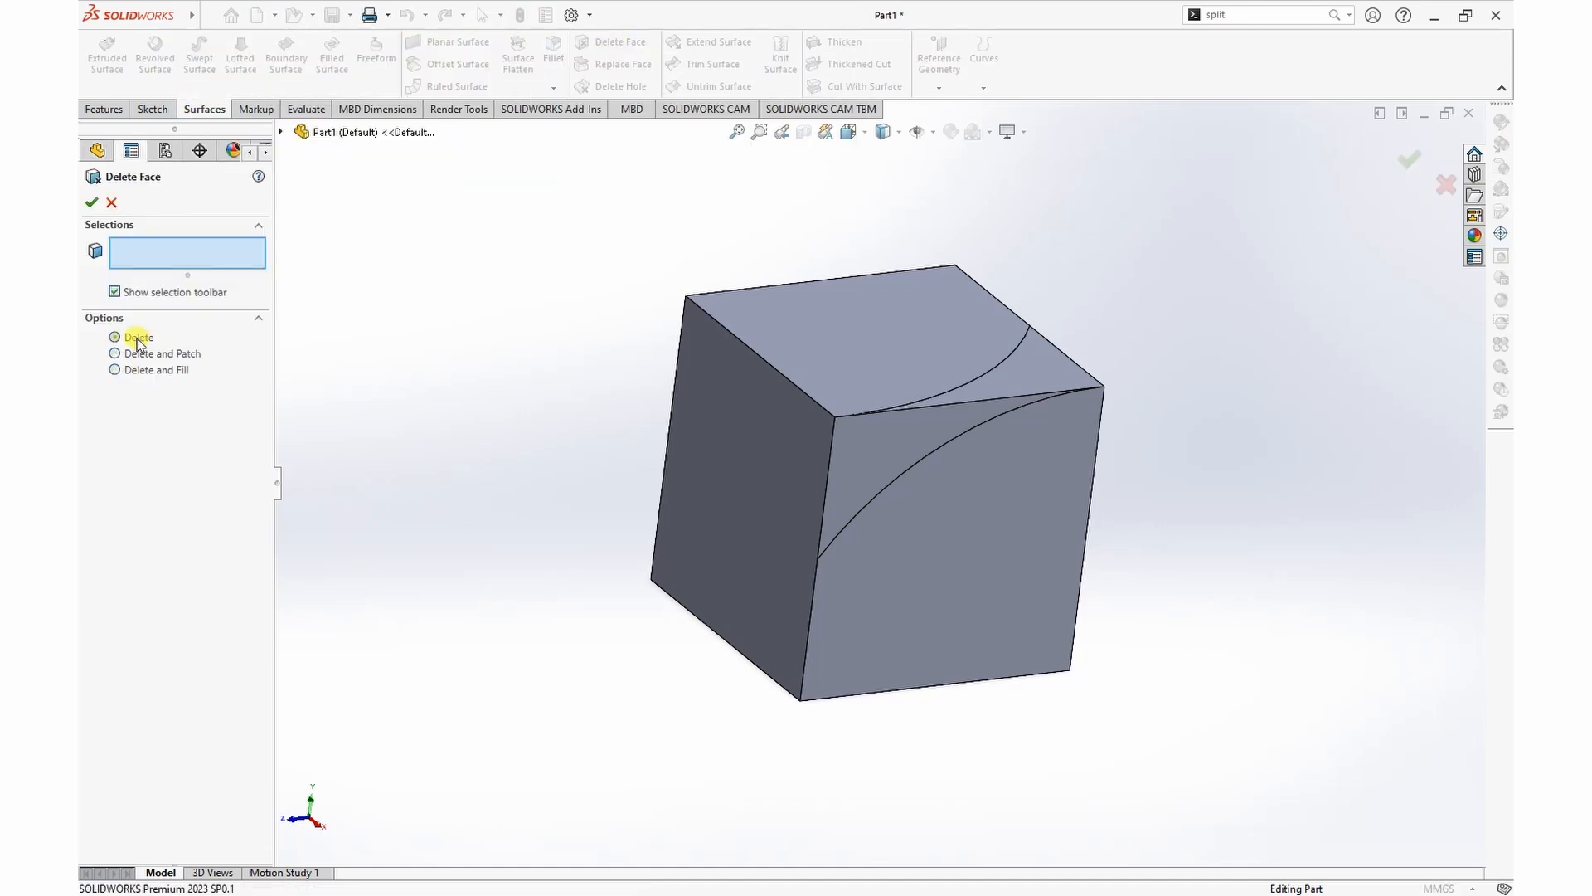
pyautogui.click(117, 372)
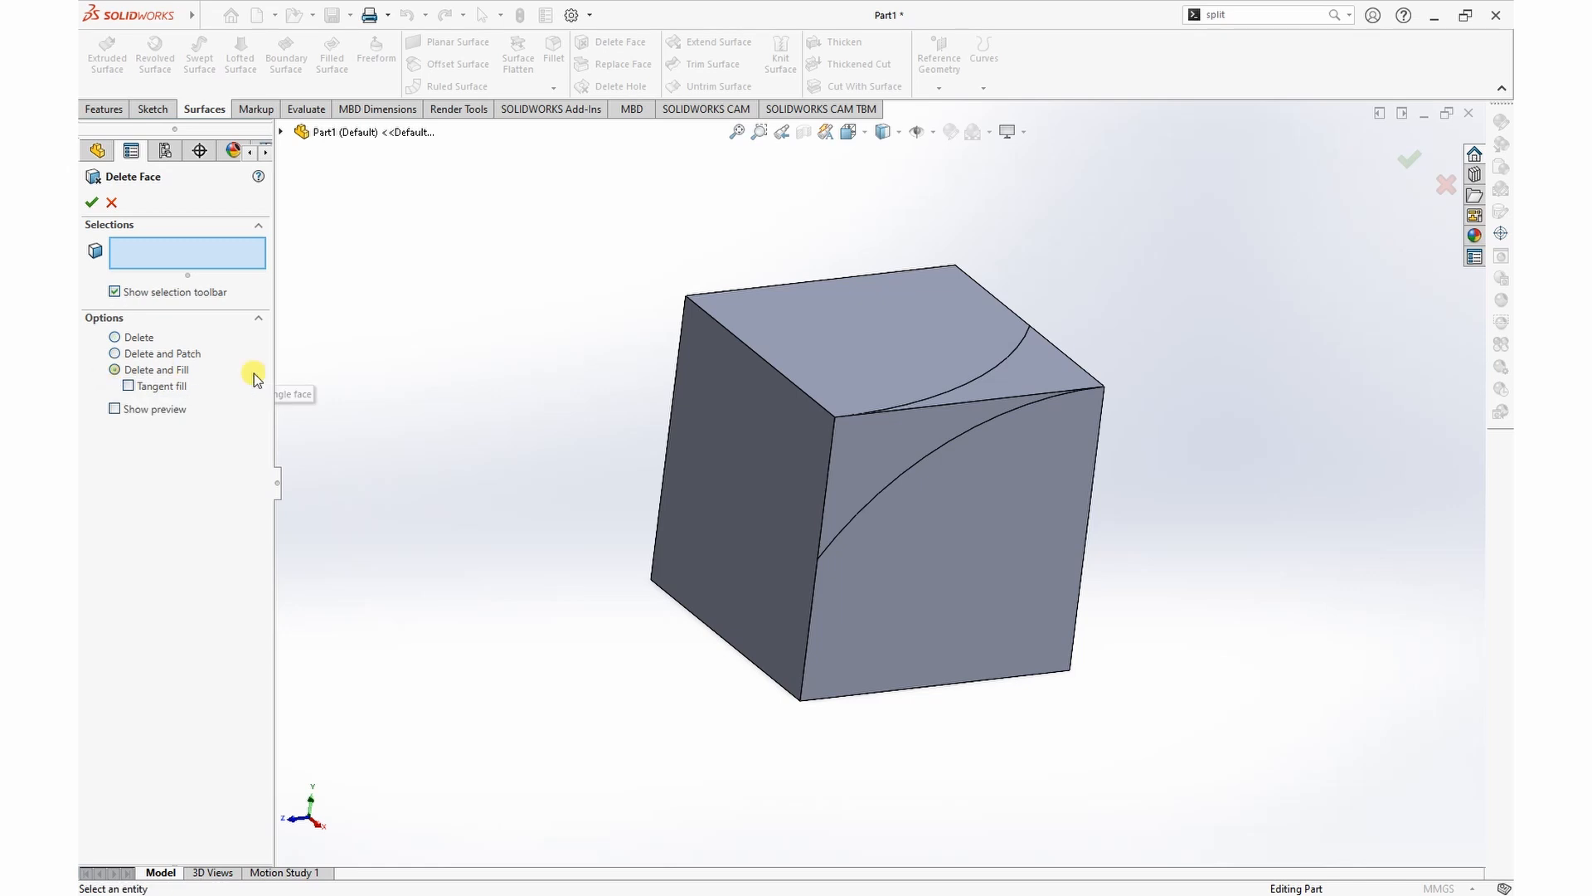
pyautogui.click(1041, 375)
pyautogui.click(901, 441)
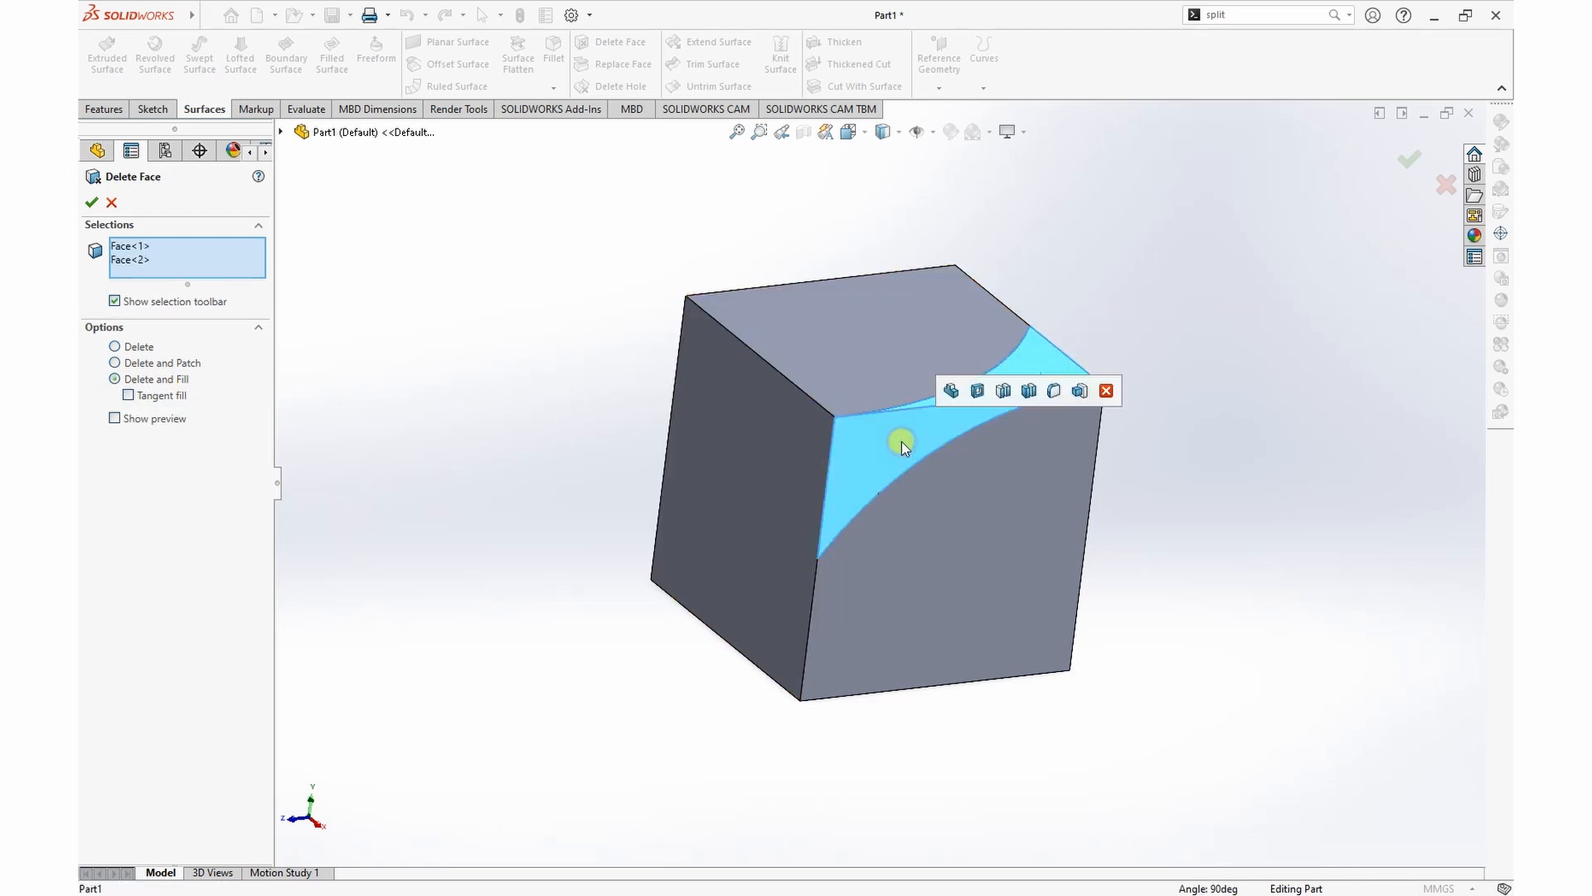
pyautogui.click(92, 202)
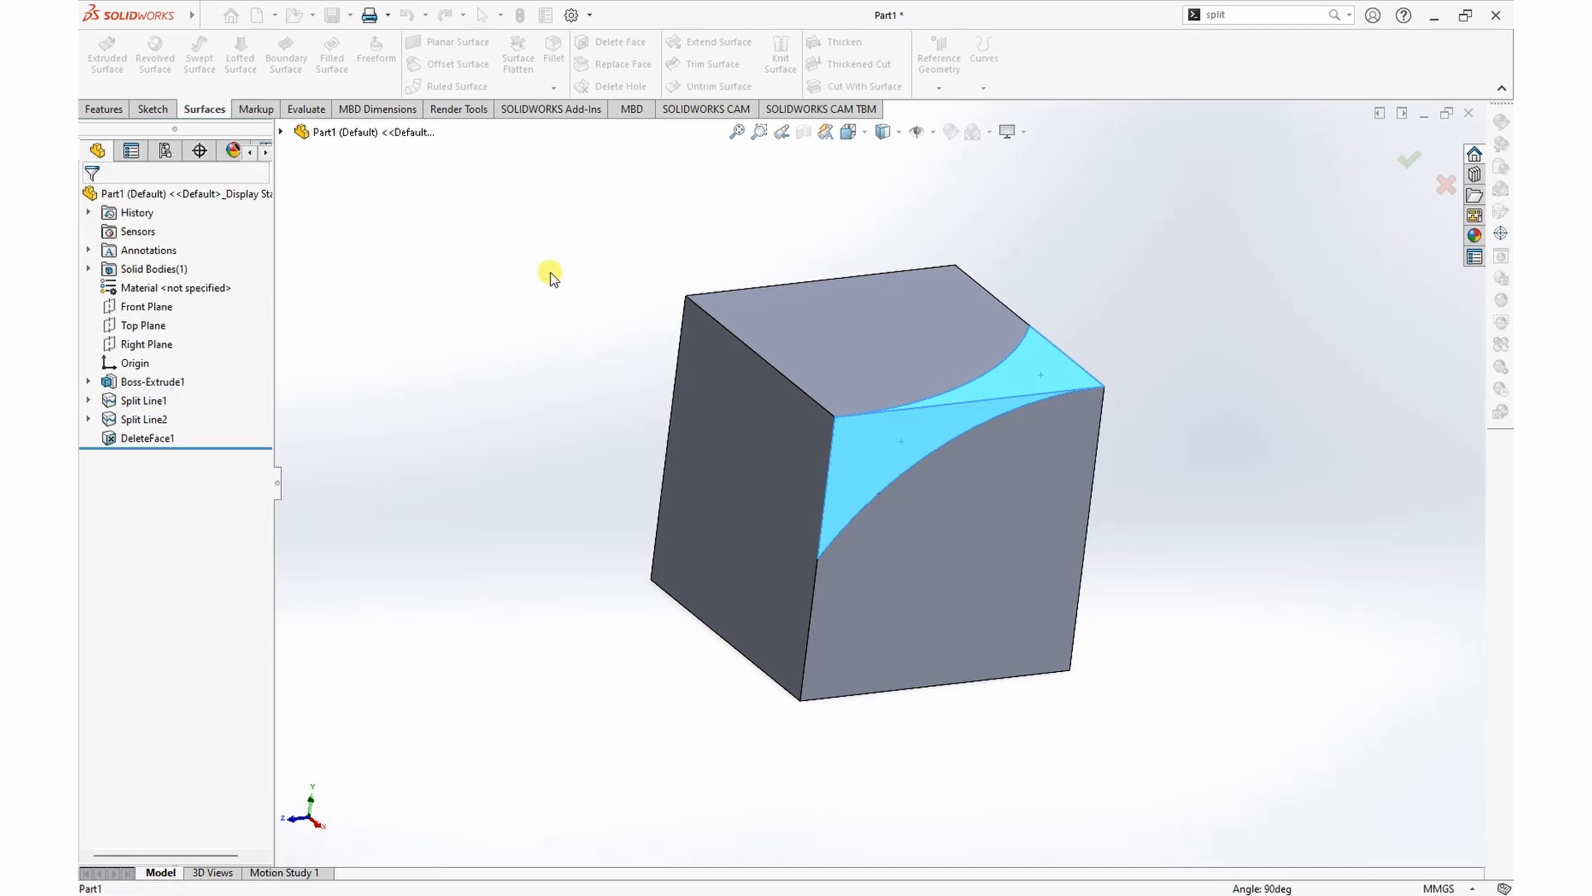
# Step: Create an offset surface from the filled curved face, coincident with that face
pyautogui.moveTo(1271, 279)
pyautogui.mouseDown(button='middle')
pyautogui.moveTo(1142, 322)
pyautogui.moveTo(1258, 327)
pyautogui.moveTo(1250, 281)
pyautogui.mouseUp(button='middle')
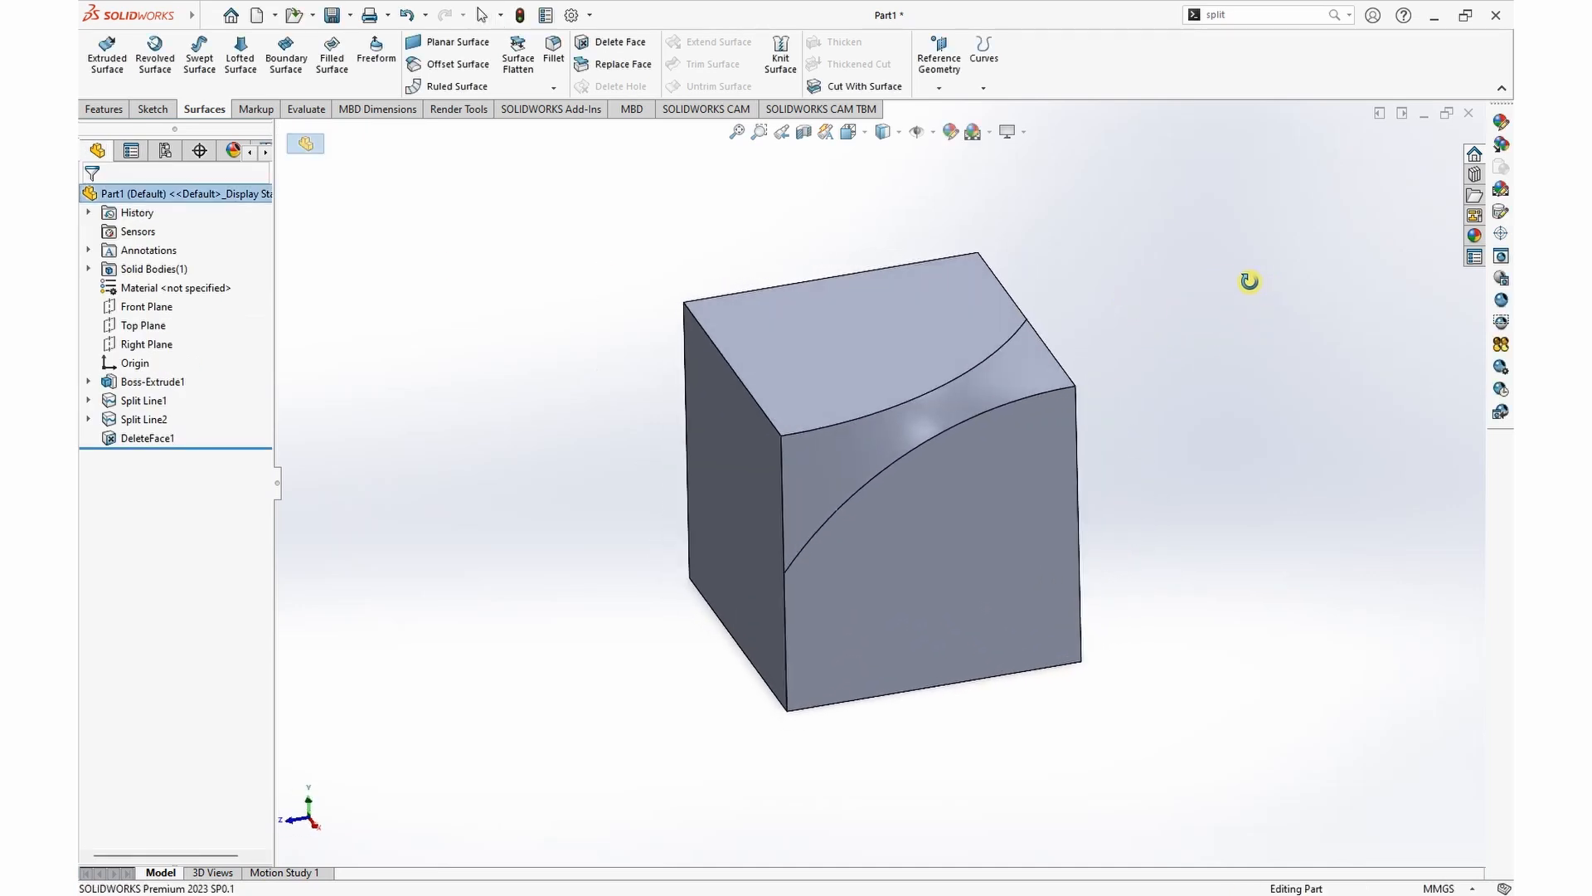
pyautogui.click(455, 66)
pyautogui.click(956, 397)
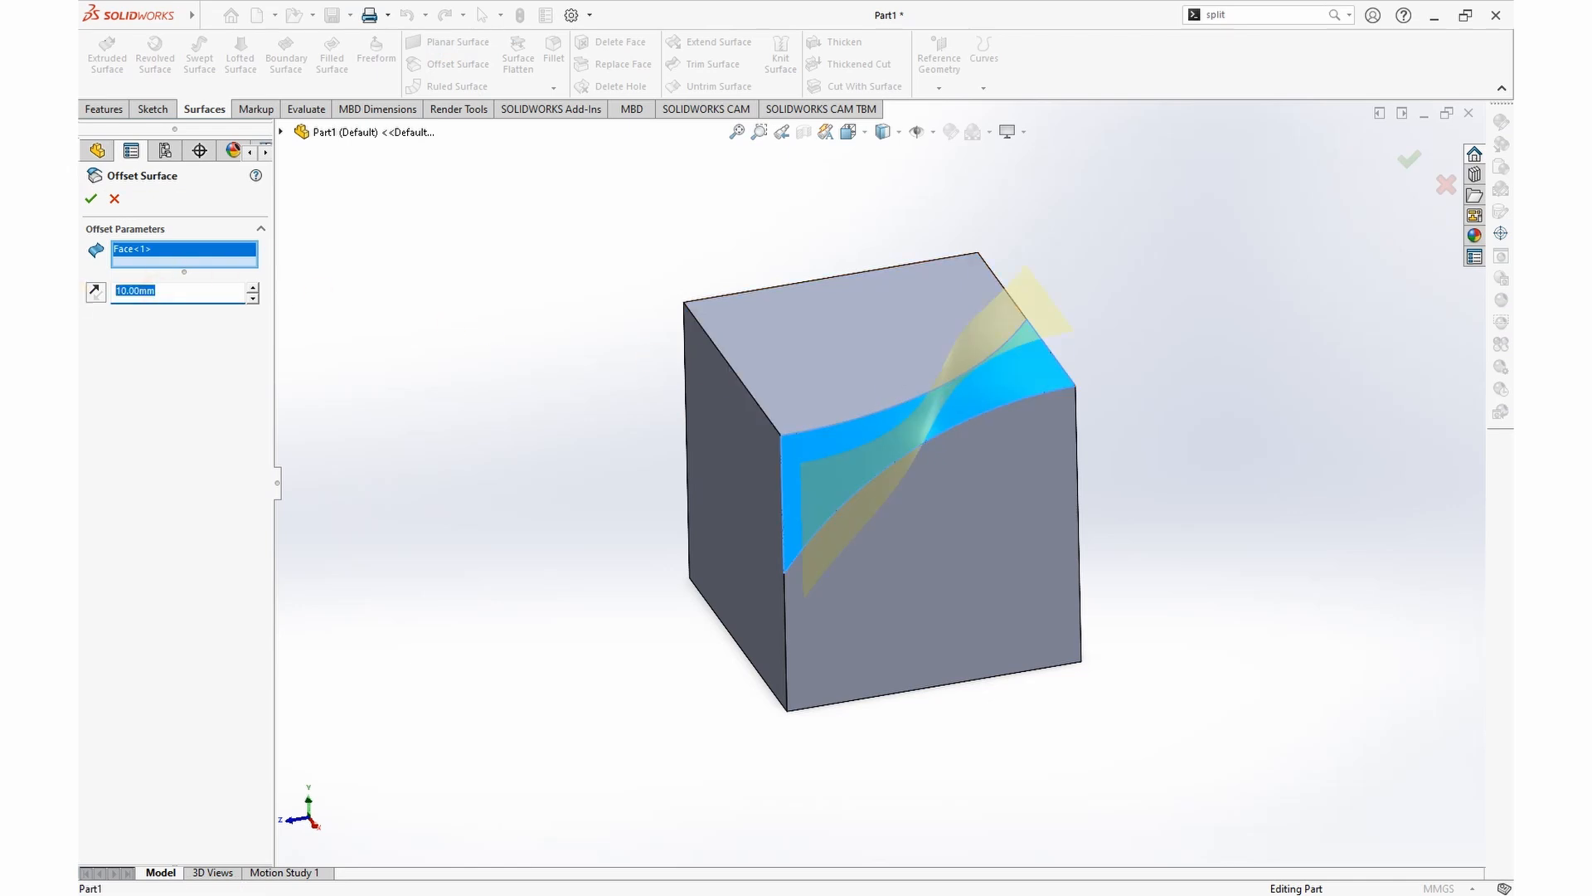
pyautogui.click(92, 198)
# Step: Hide the solid cube body so that only the curved offset surface is shown
pyautogui.moveTo(1013, 505); pyautogui.dragTo(978, 484, button='middle')
pyautogui.click(987, 485)
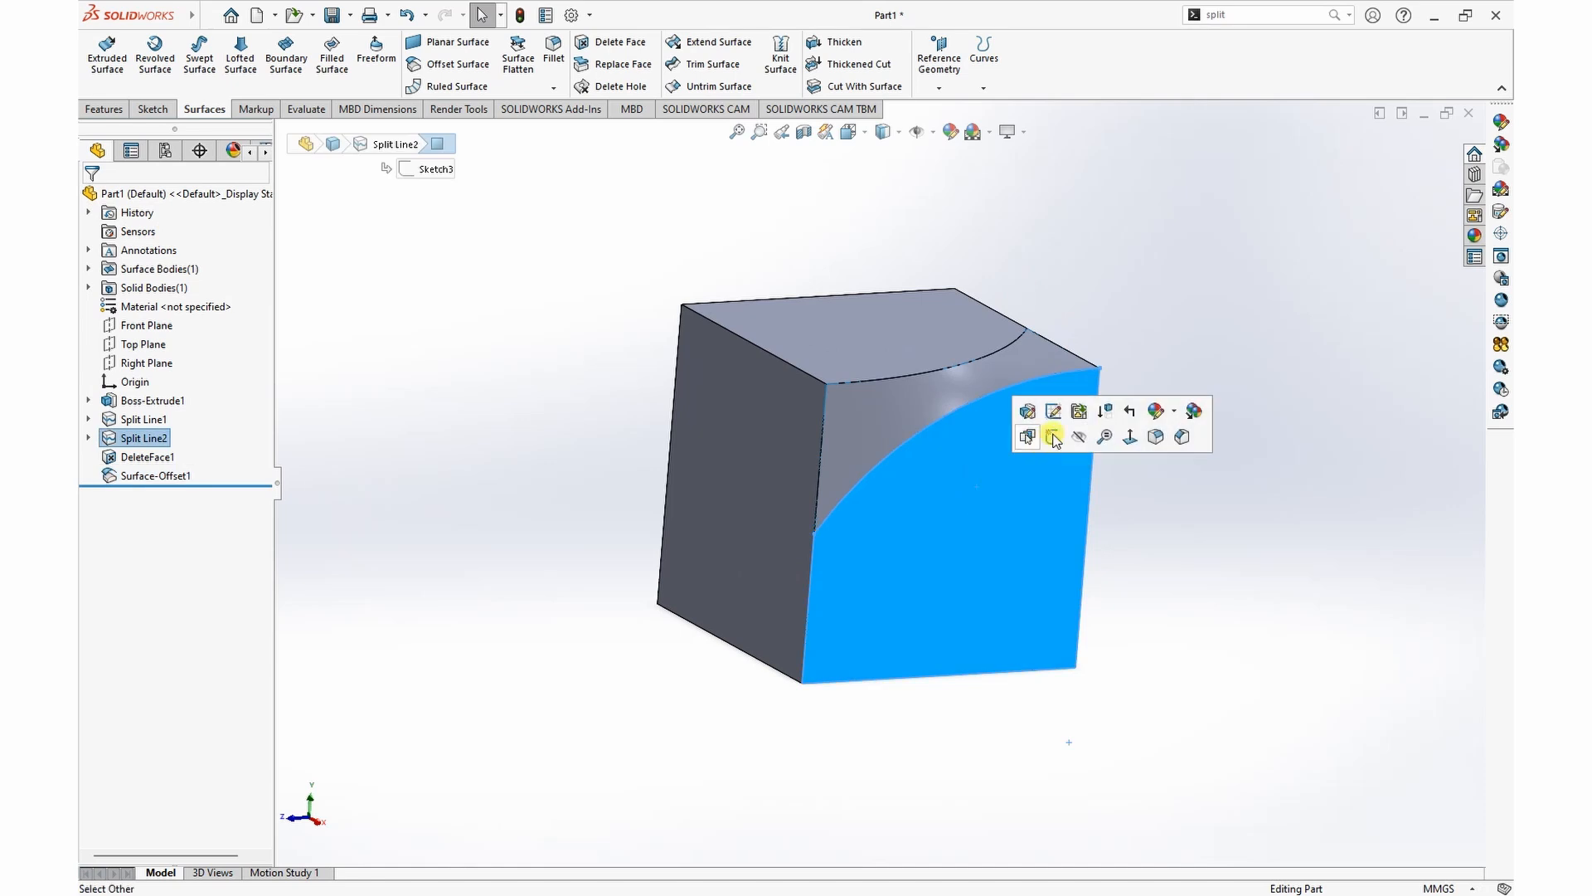
pyautogui.click(1079, 437)
pyautogui.moveTo(1087, 299); pyautogui.dragTo(1147, 267, button='middle')
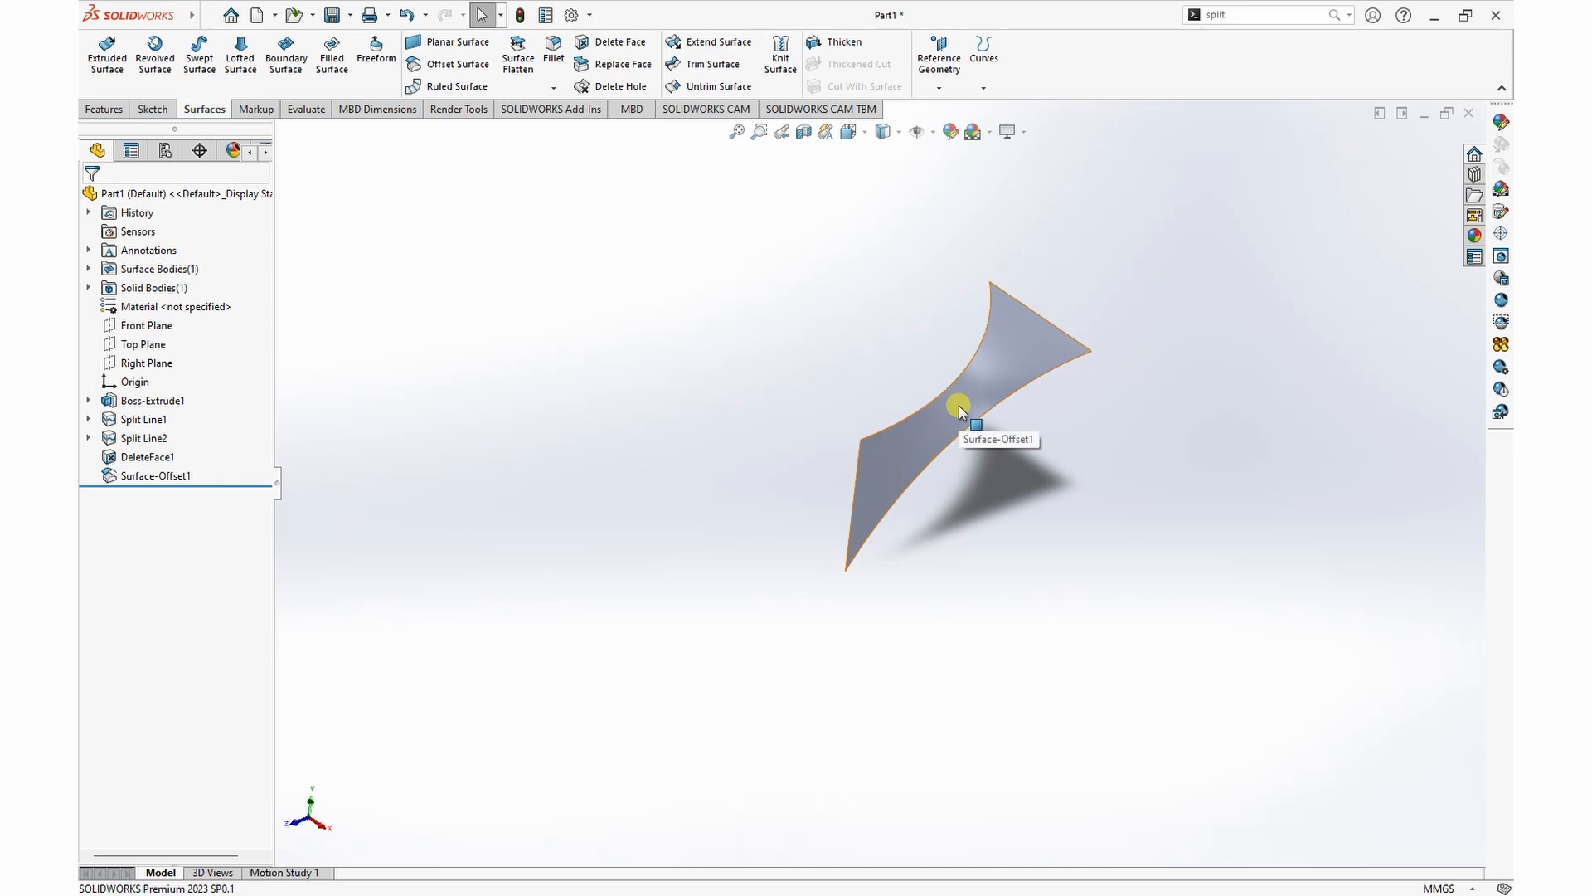
# Step: Set up Move/Copy Body to copy the offset surface, with its rotation origin at X 0 mm and Y 0 mm
pyautogui.moveTo(1126, 425); pyautogui.dragTo(1028, 440, button='middle')
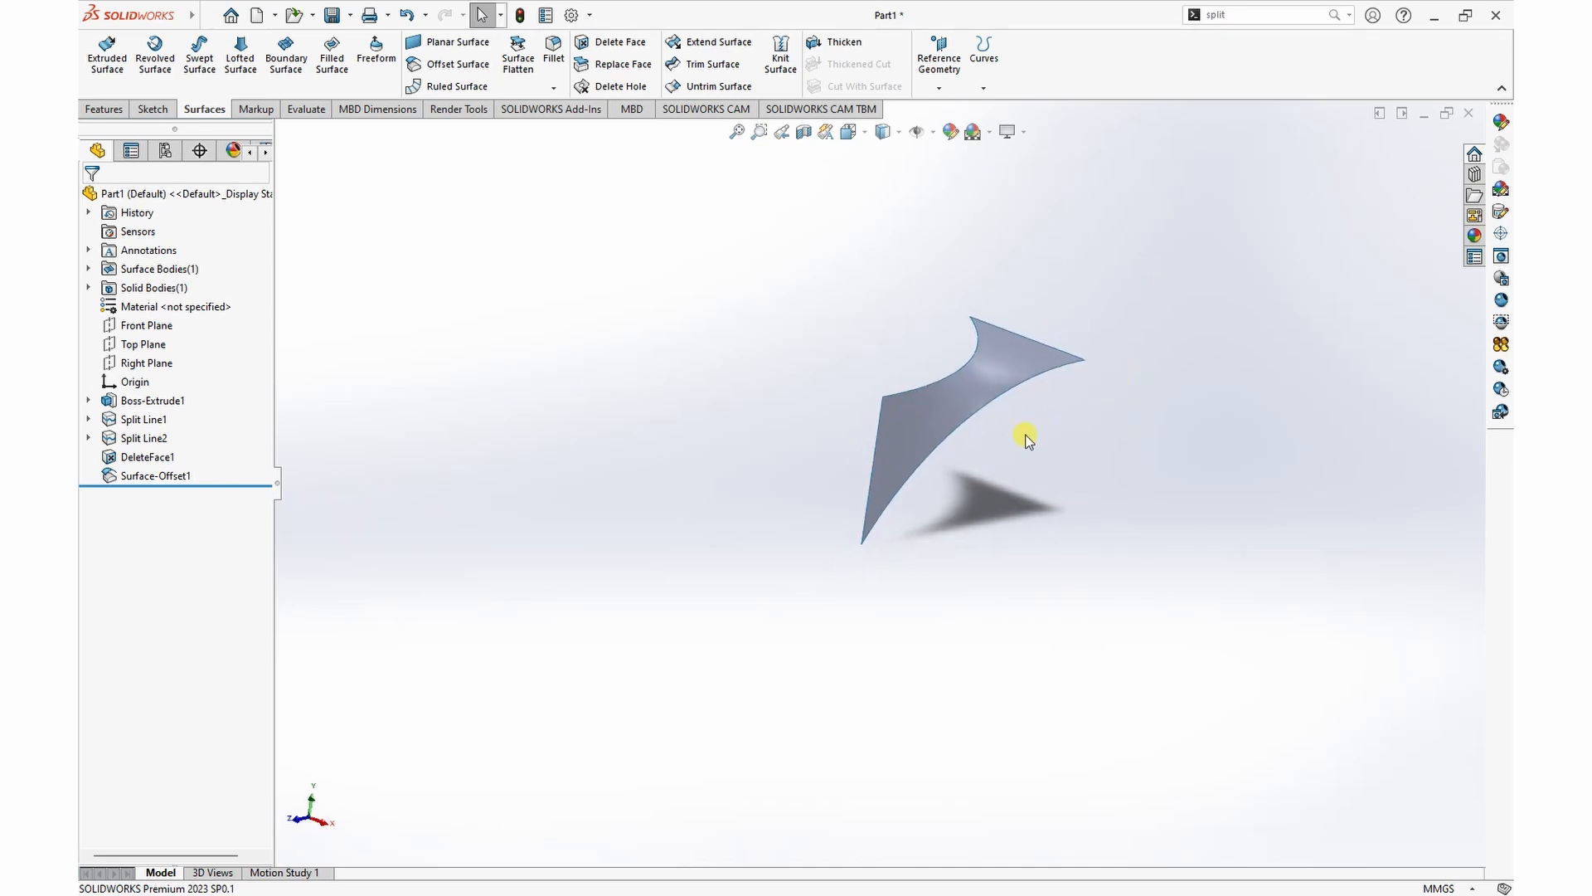
pyautogui.click(947, 405)
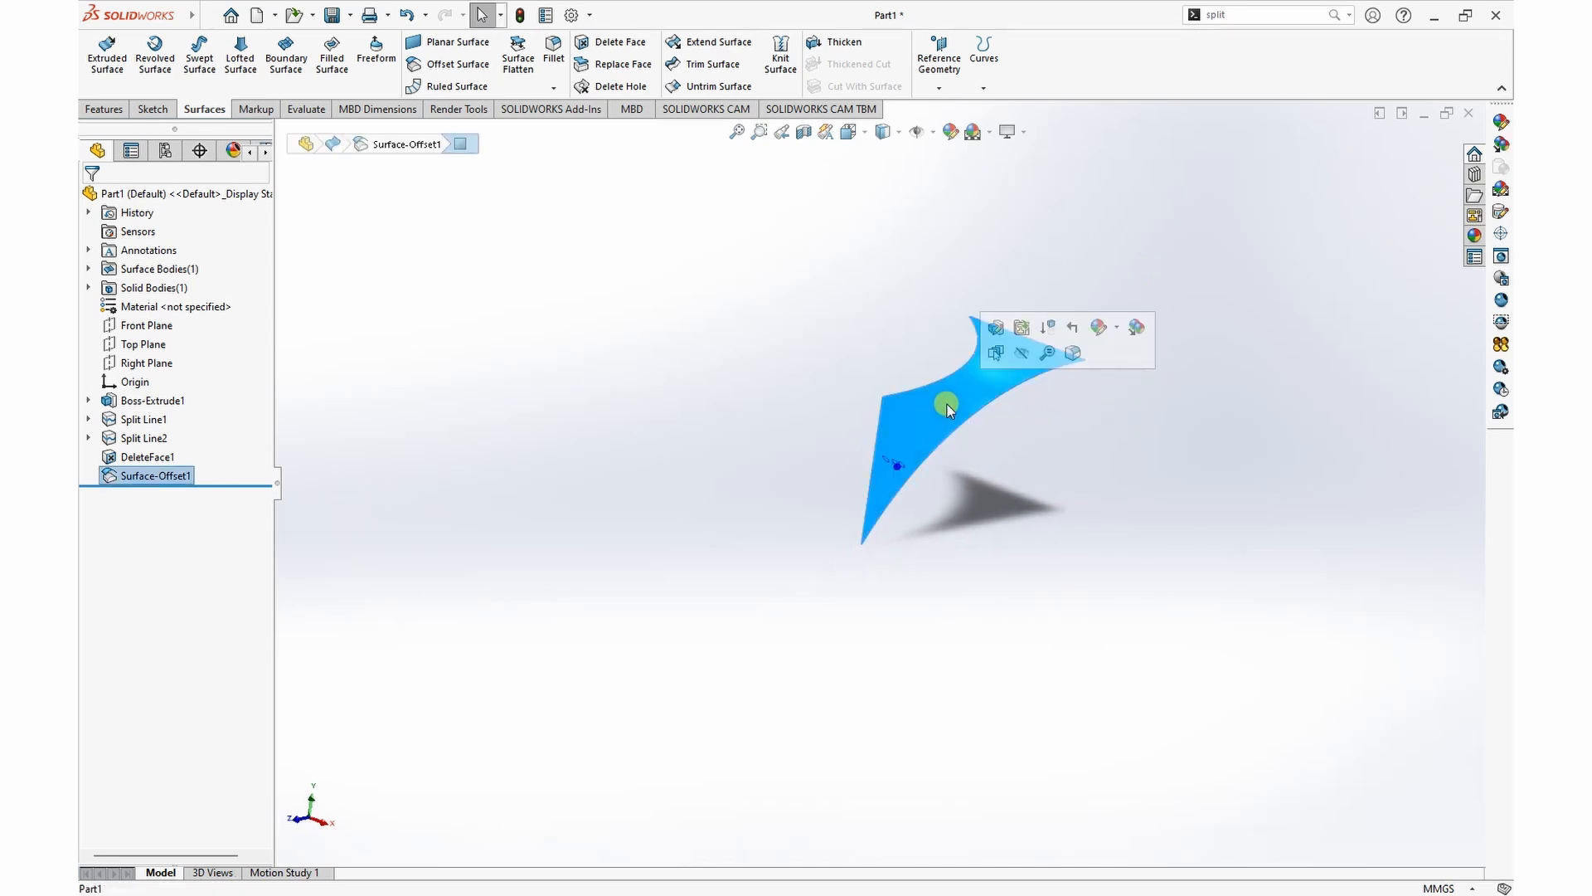
pyautogui.click(887, 437)
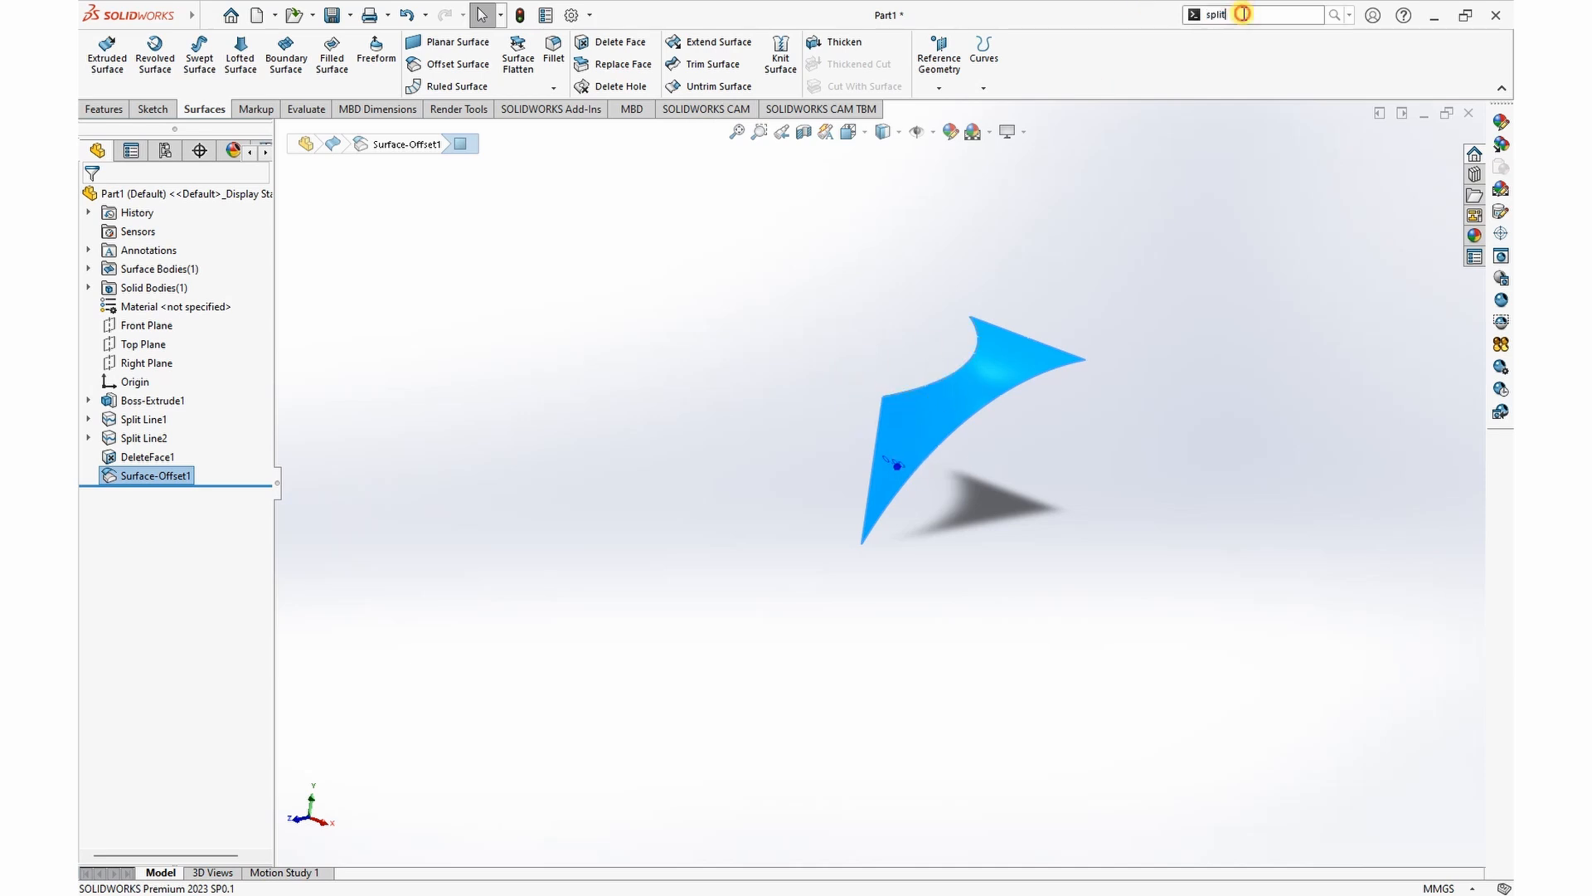
pyautogui.click(1200, 15)
pyautogui.write('m')
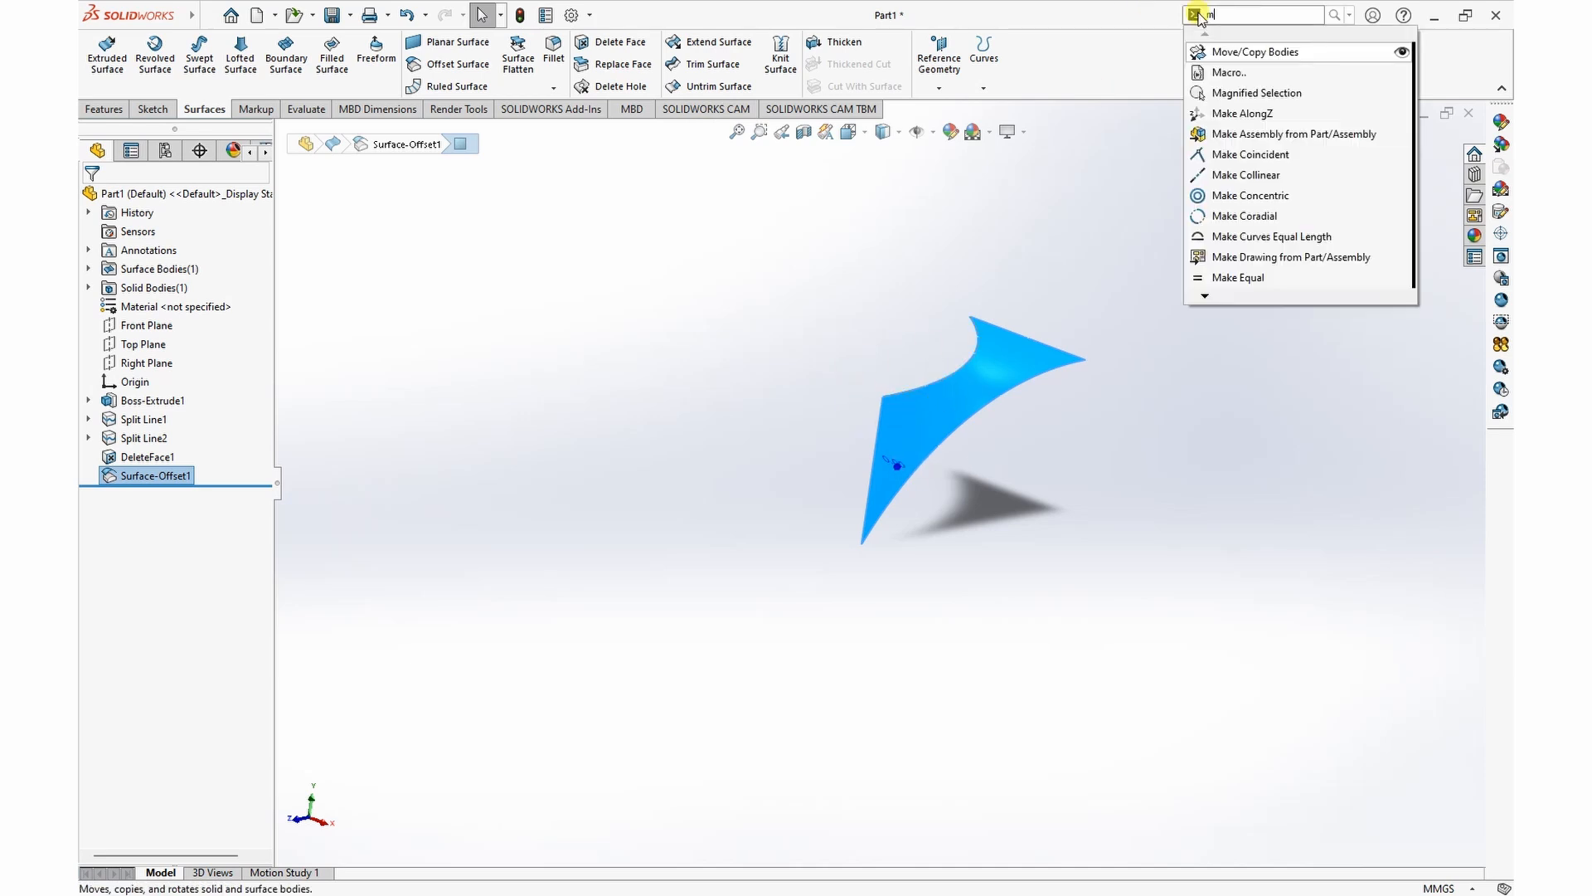
pyautogui.write('ove')
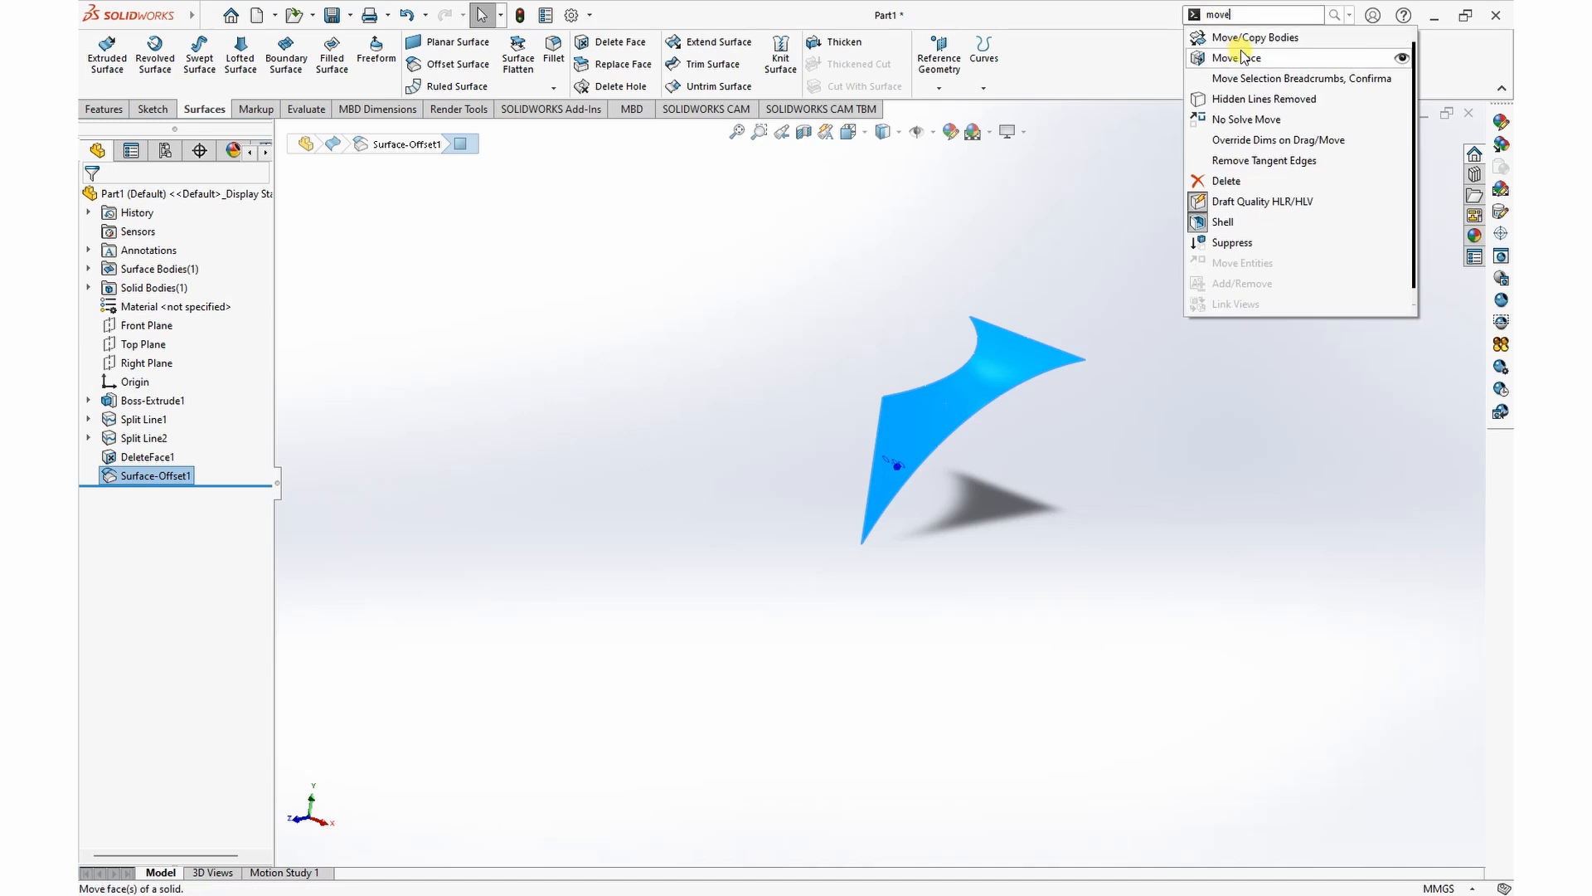
pyautogui.click(1249, 43)
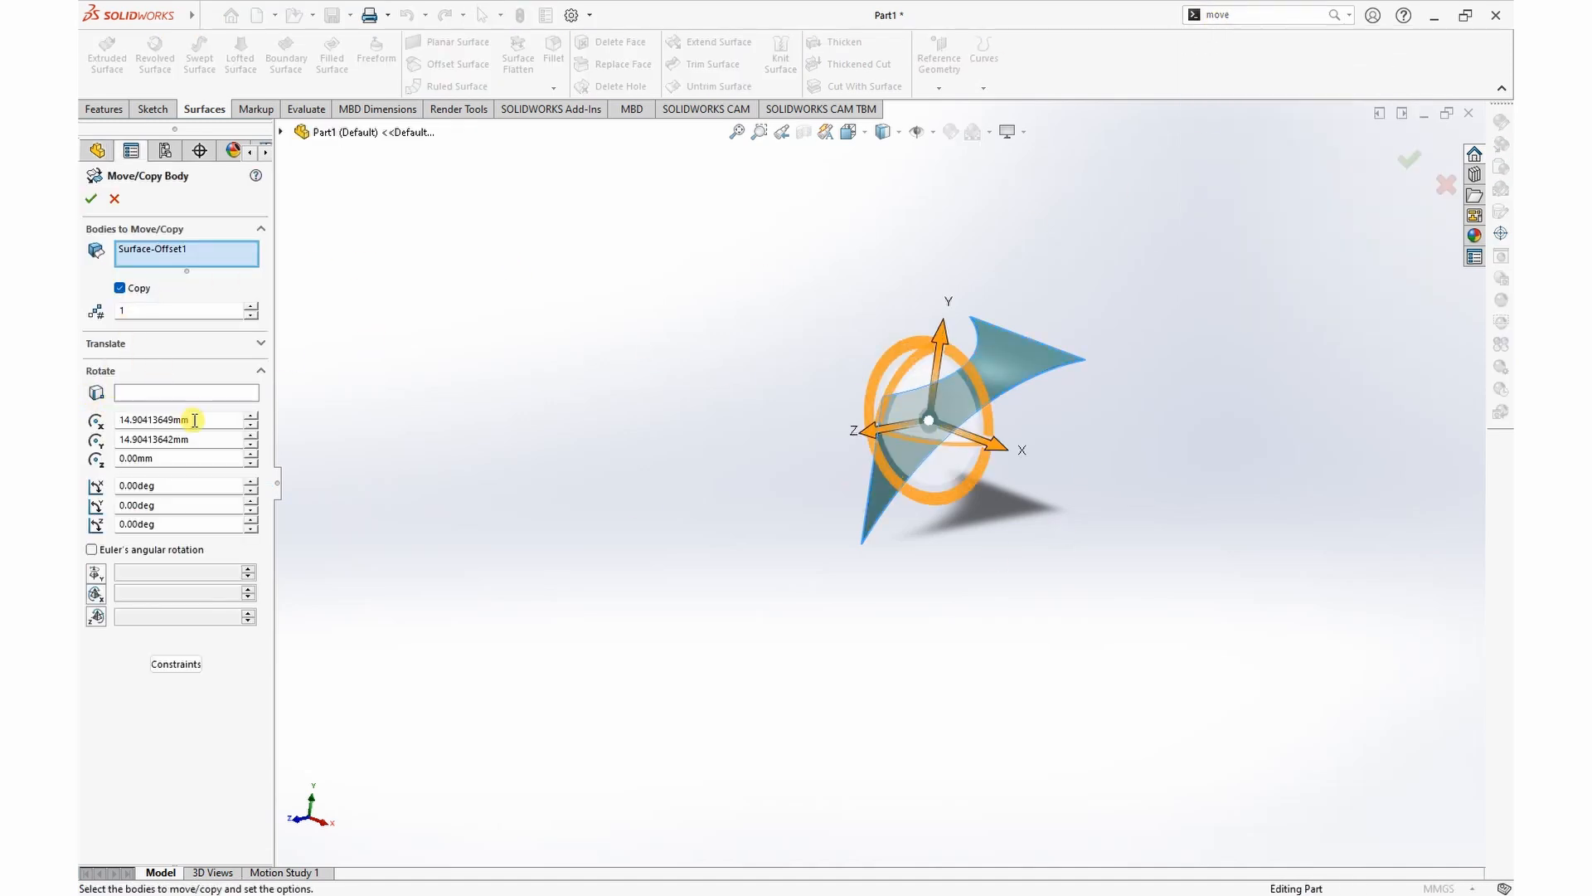
pyautogui.moveTo(220, 438); pyautogui.dragTo(83, 436)
pyautogui.press('Return')
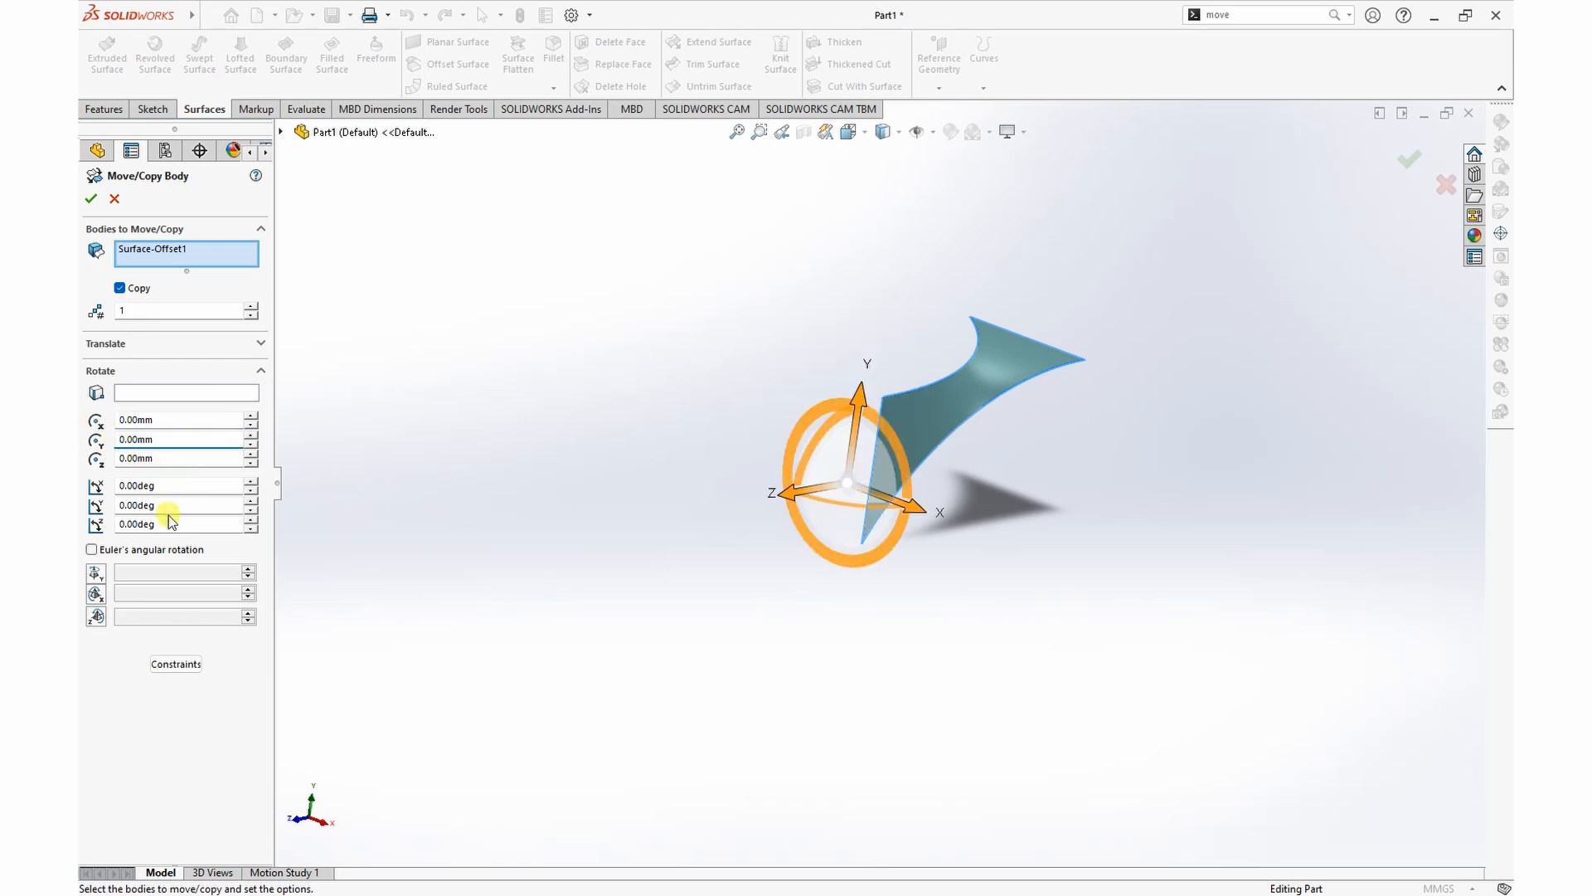
# Step: Make two copies of the offset surface, each rotated 90 degrees further about the Y axis through the origin
pyautogui.moveTo(368, 393); pyautogui.dragTo(422, 404, button='middle')
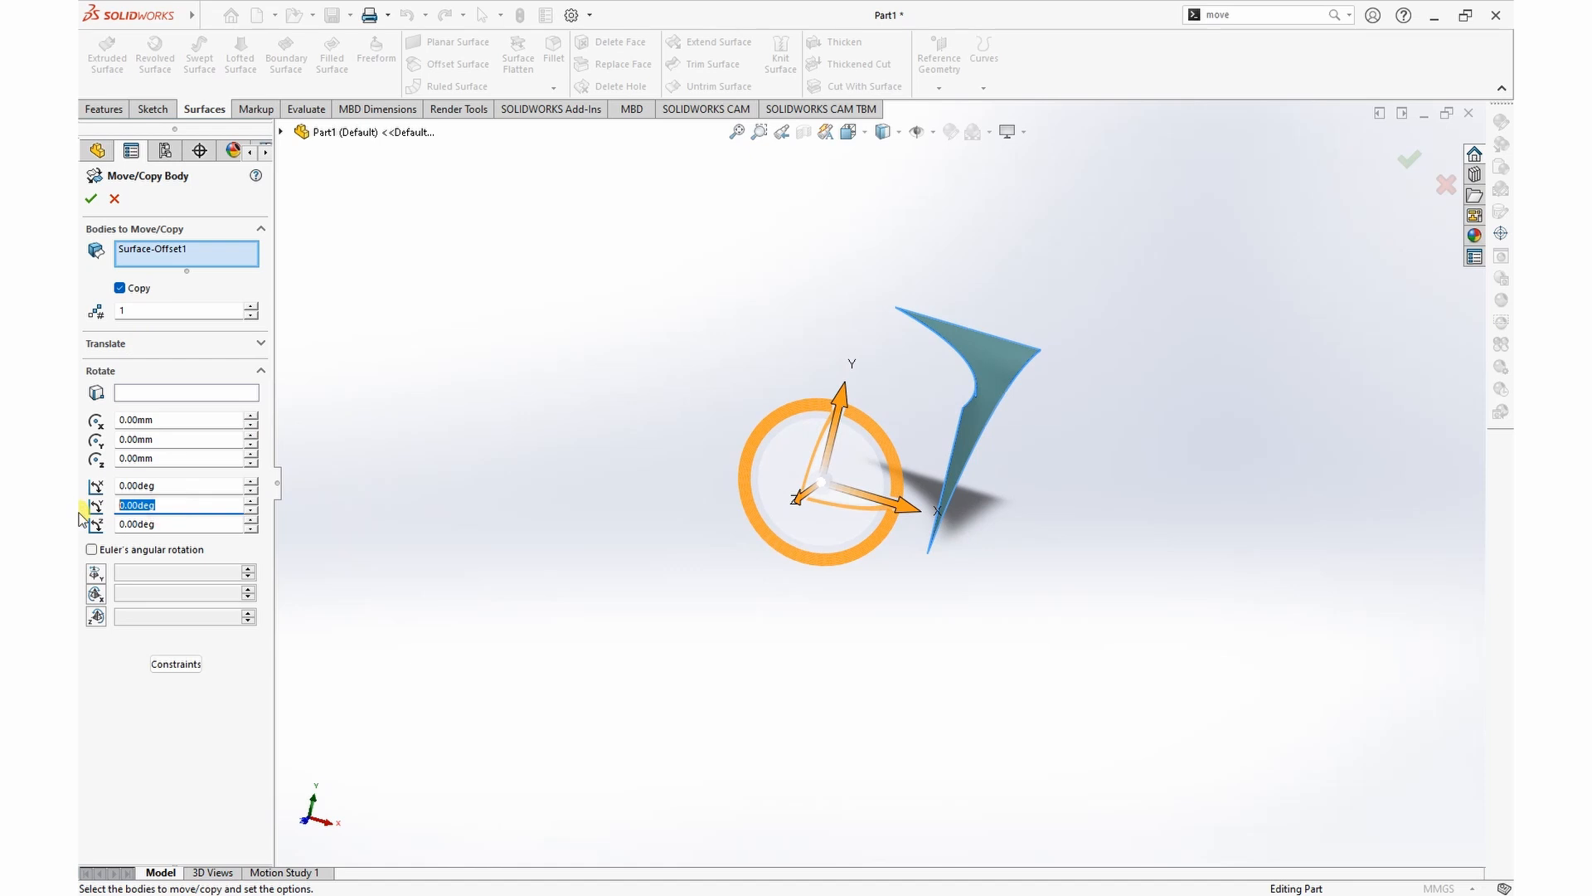
pyautogui.press('Return')
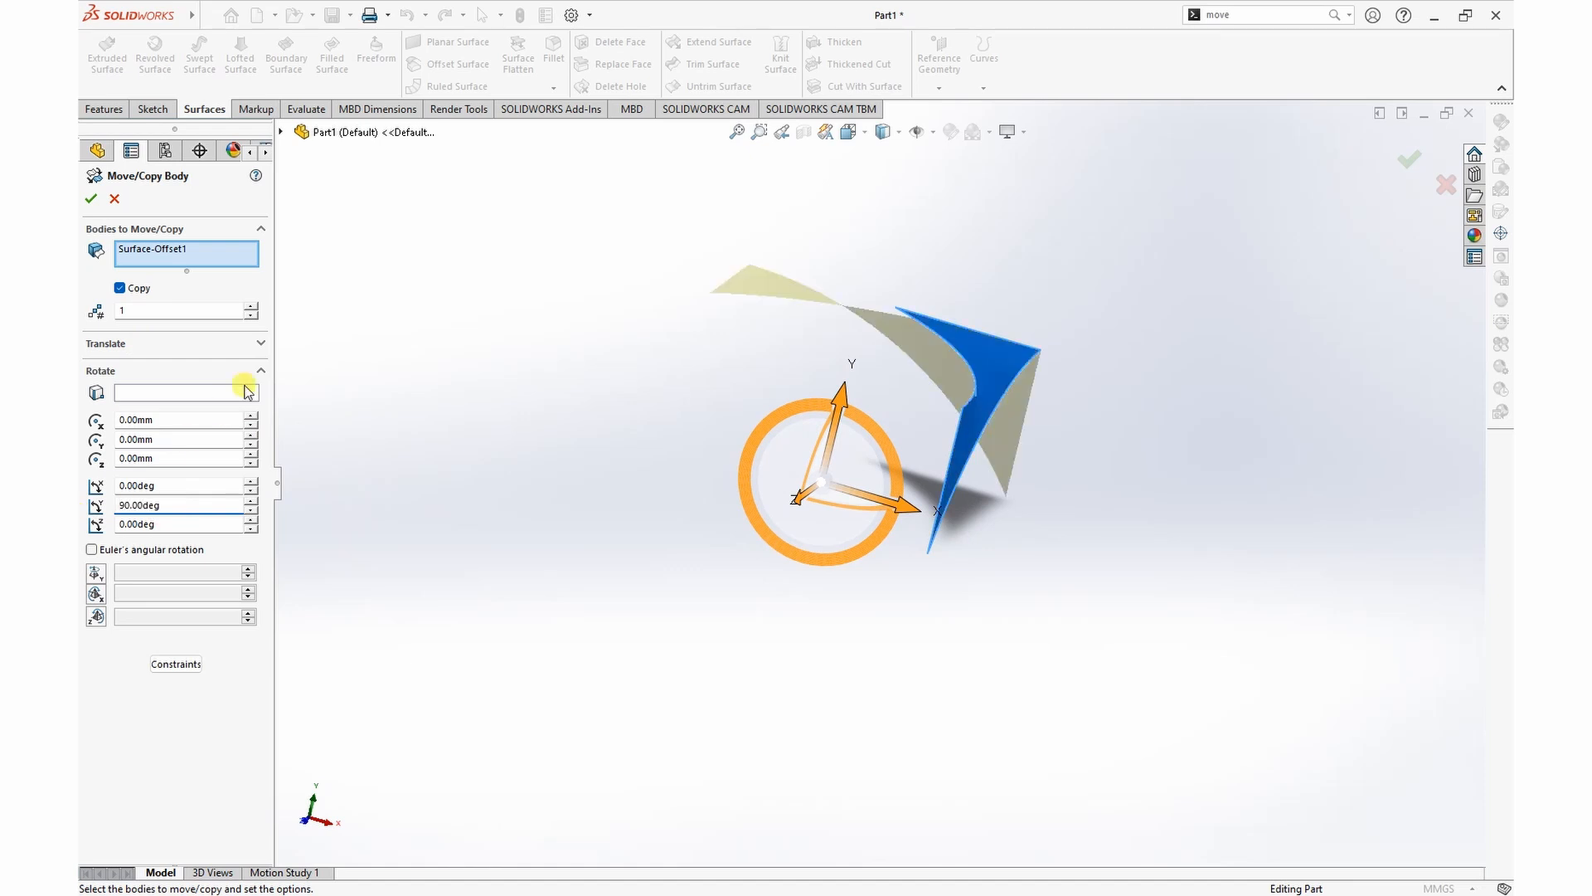
pyautogui.click(251, 306)
pyautogui.moveTo(1252, 490); pyautogui.dragTo(1197, 507, button='middle')
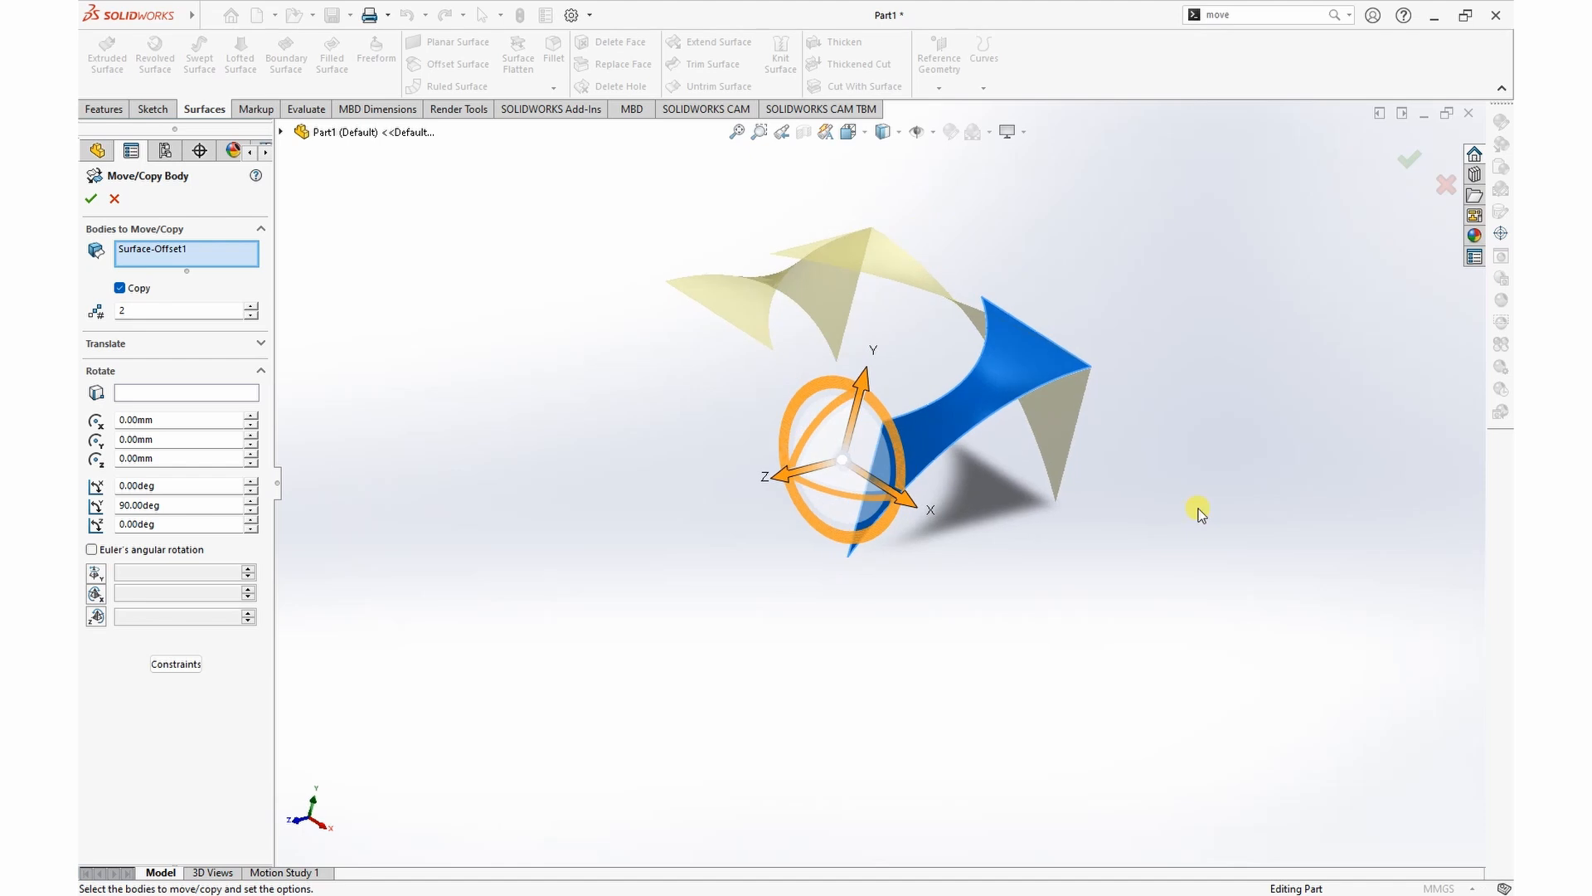
pyautogui.click(91, 200)
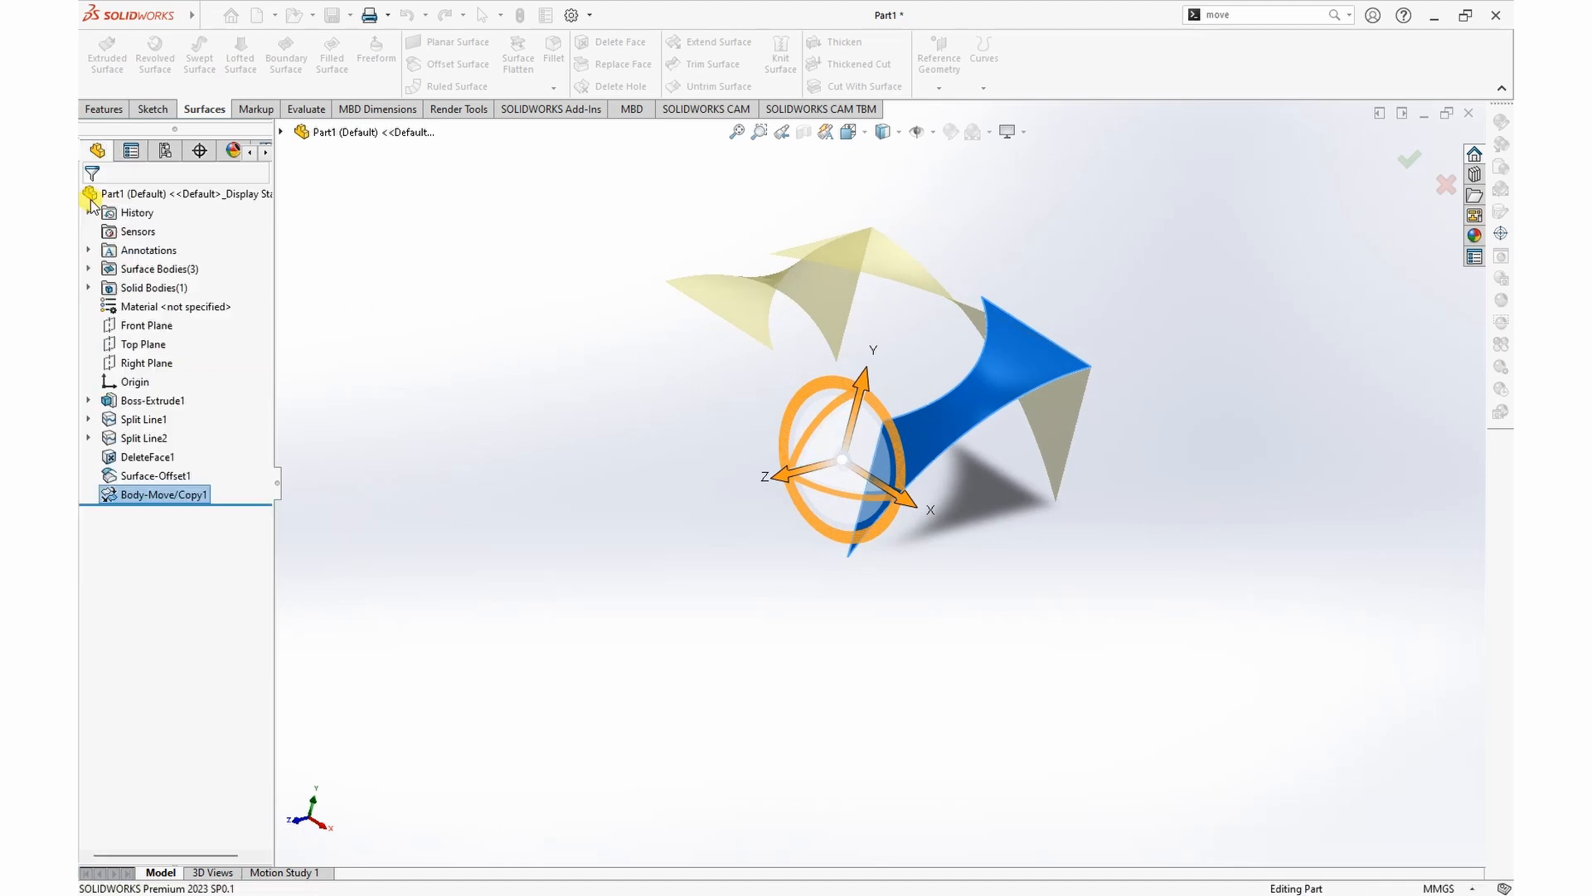
# Step: Set up Move/Copy Body to copy all three surface bodies, with the rotation origin at 0 mm in X, Y and Z
pyautogui.moveTo(455, 373); pyautogui.dragTo(572, 401, button='middle')
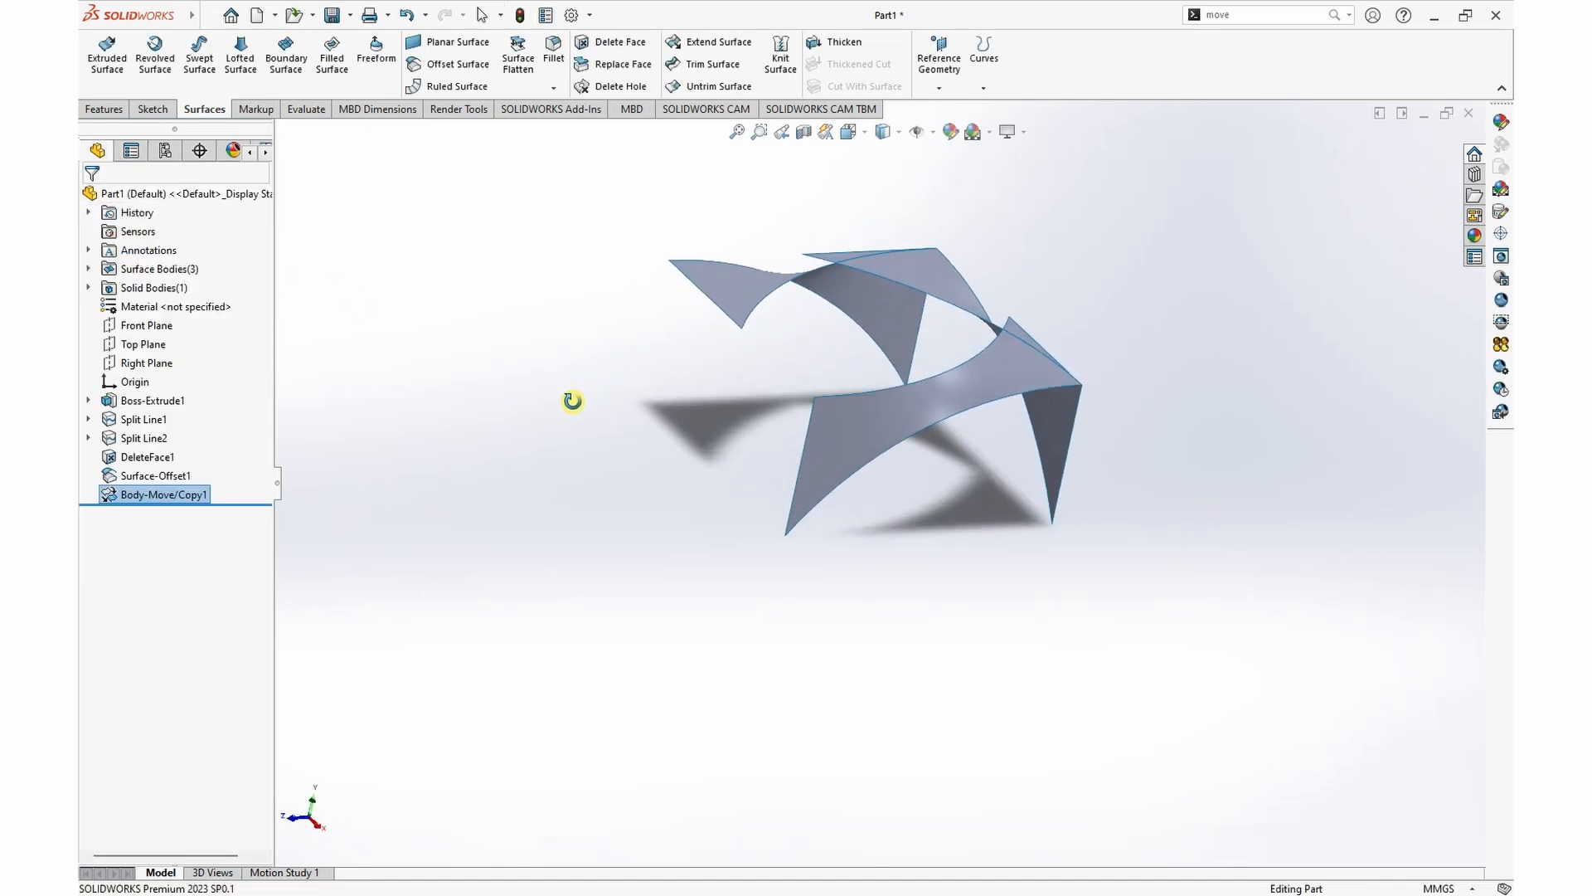
pyautogui.click(1335, 17)
pyautogui.click(1268, 40)
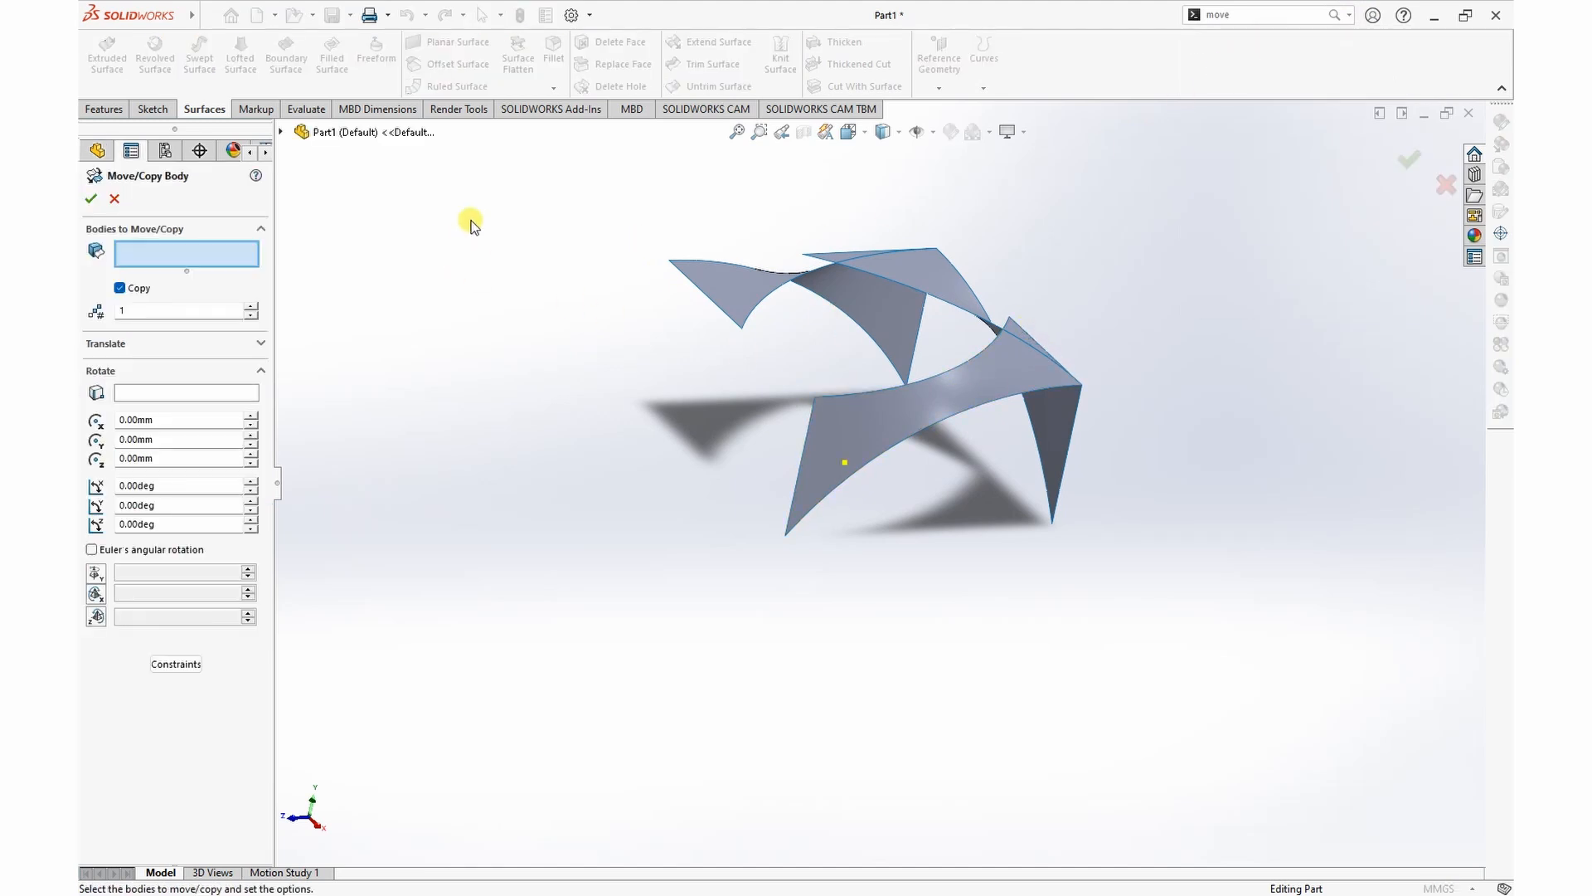
pyautogui.moveTo(601, 177); pyautogui.dragTo(1161, 634)
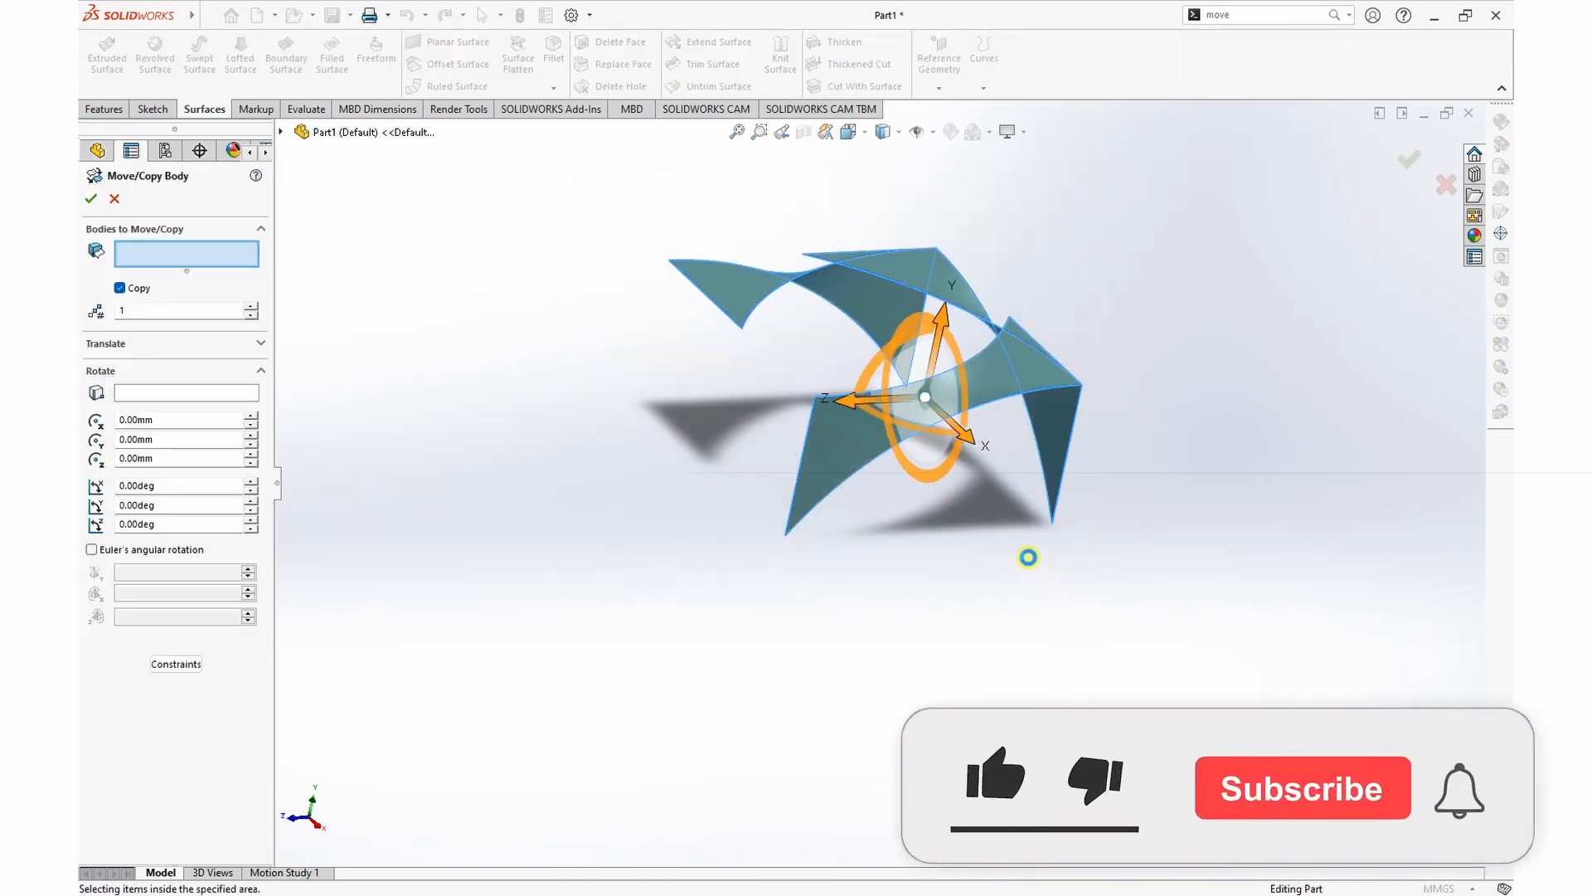
pyautogui.doubleClick(200, 468)
pyautogui.write('0')
pyautogui.press('Return')
pyautogui.moveTo(192, 485); pyautogui.dragTo(81, 515)
pyautogui.write('0')
pyautogui.press('Return')
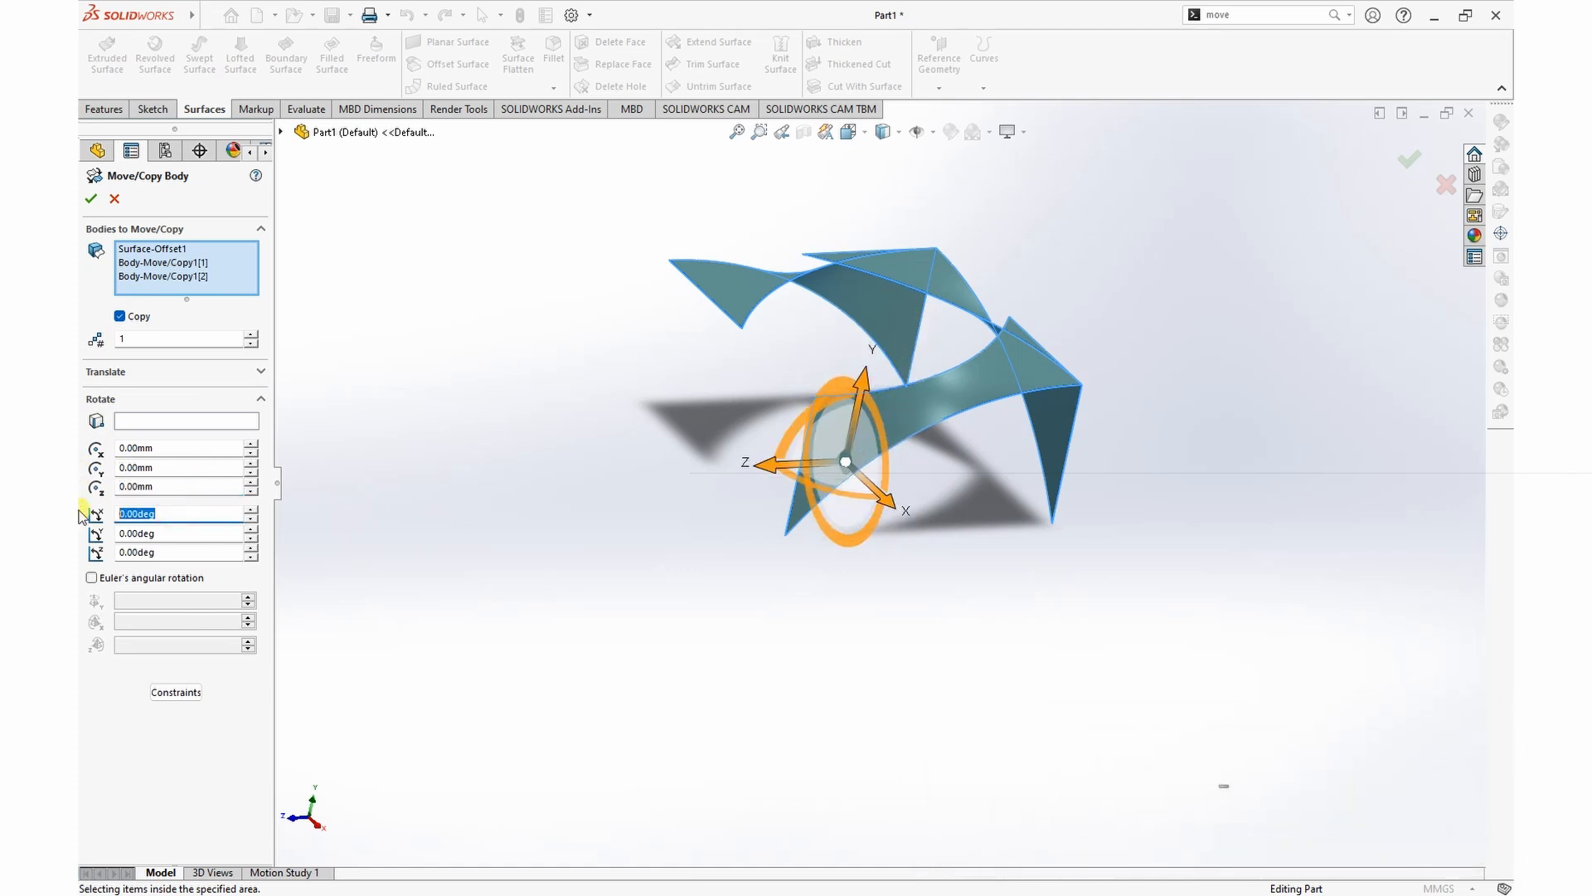
# Step: Create three copies of the selected surfaces at 90-degree increments about the X axis
pyautogui.write('90')
pyautogui.press('Return')
pyautogui.moveTo(504, 417); pyautogui.dragTo(474, 373, button='middle')
pyautogui.click(251, 334)
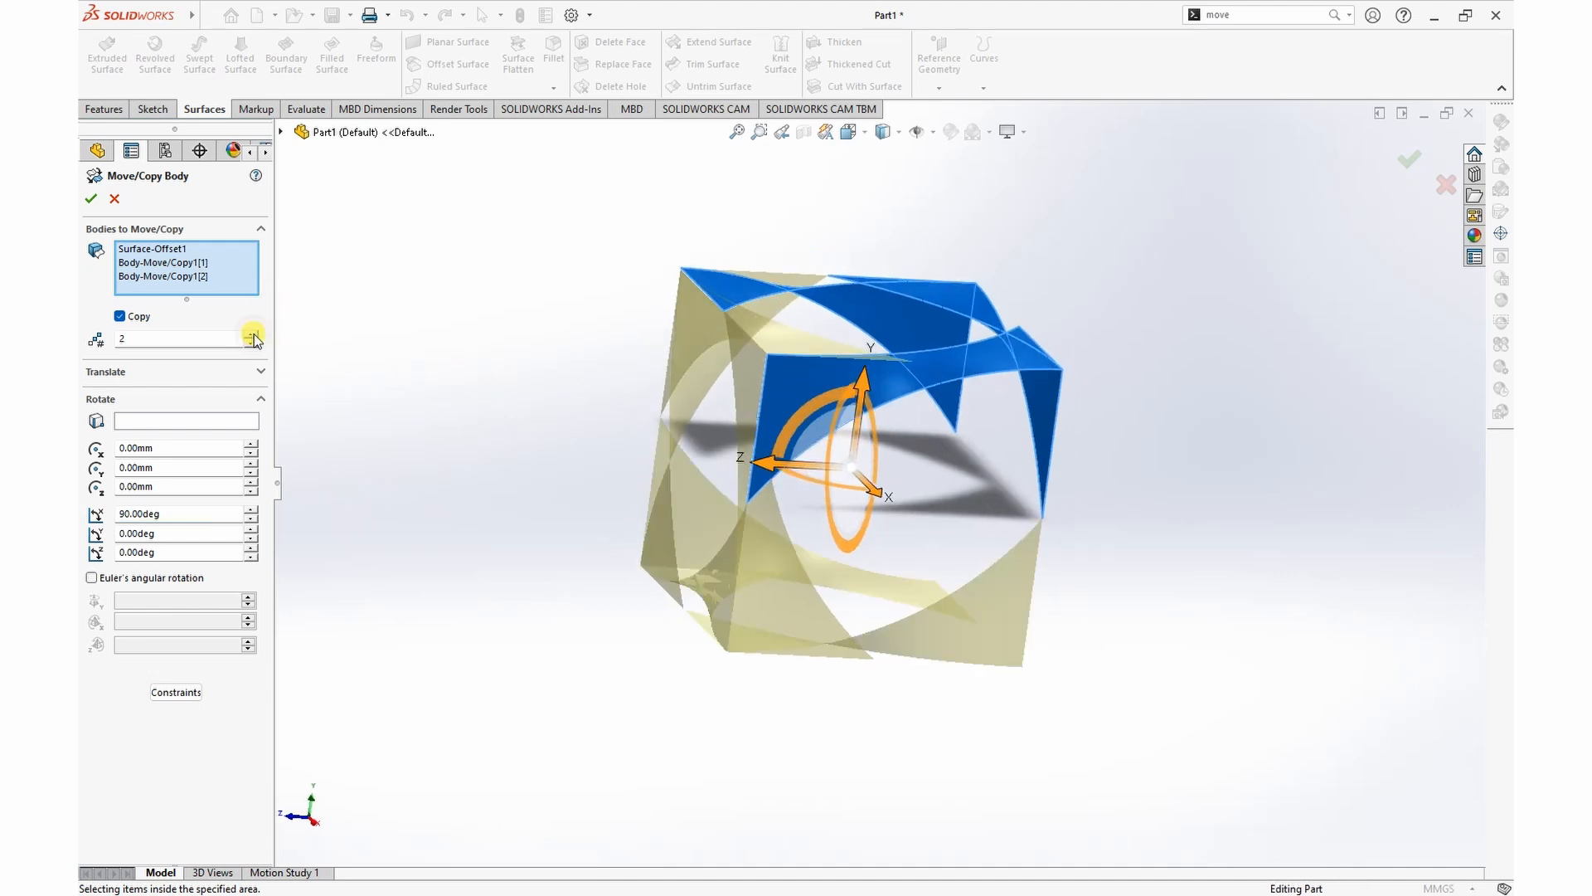
pyautogui.click(251, 334)
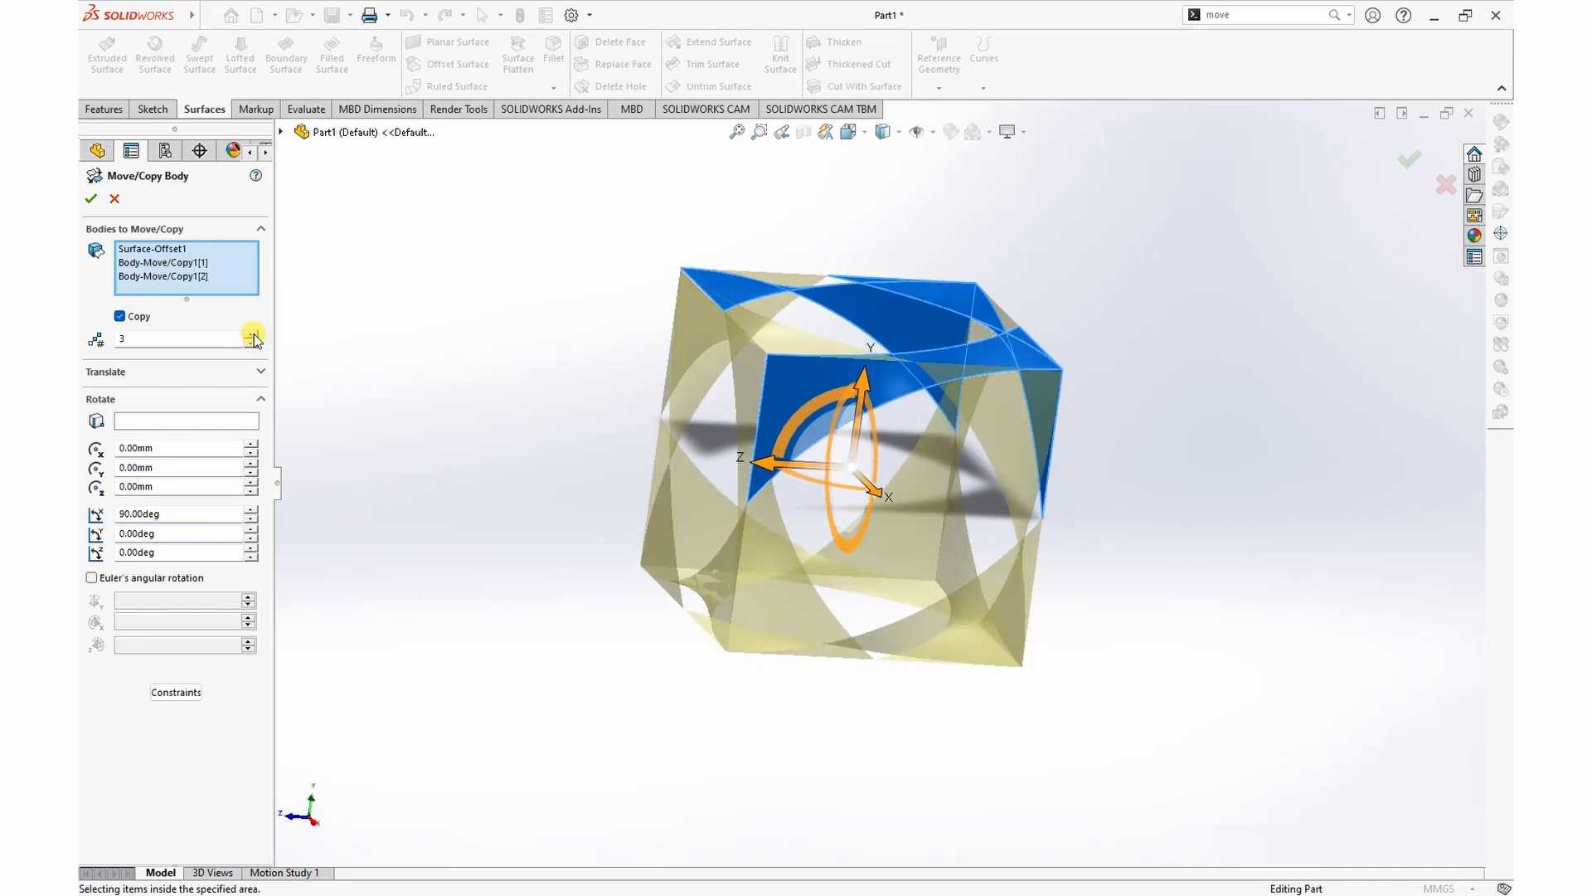
pyautogui.click(89, 200)
# Step: Set up a mutual Trim Surface with all the surface bodies of the cube-shaped frame as trimming surfaces
pyautogui.moveTo(1258, 448); pyautogui.dragTo(1269, 345, button='middle')
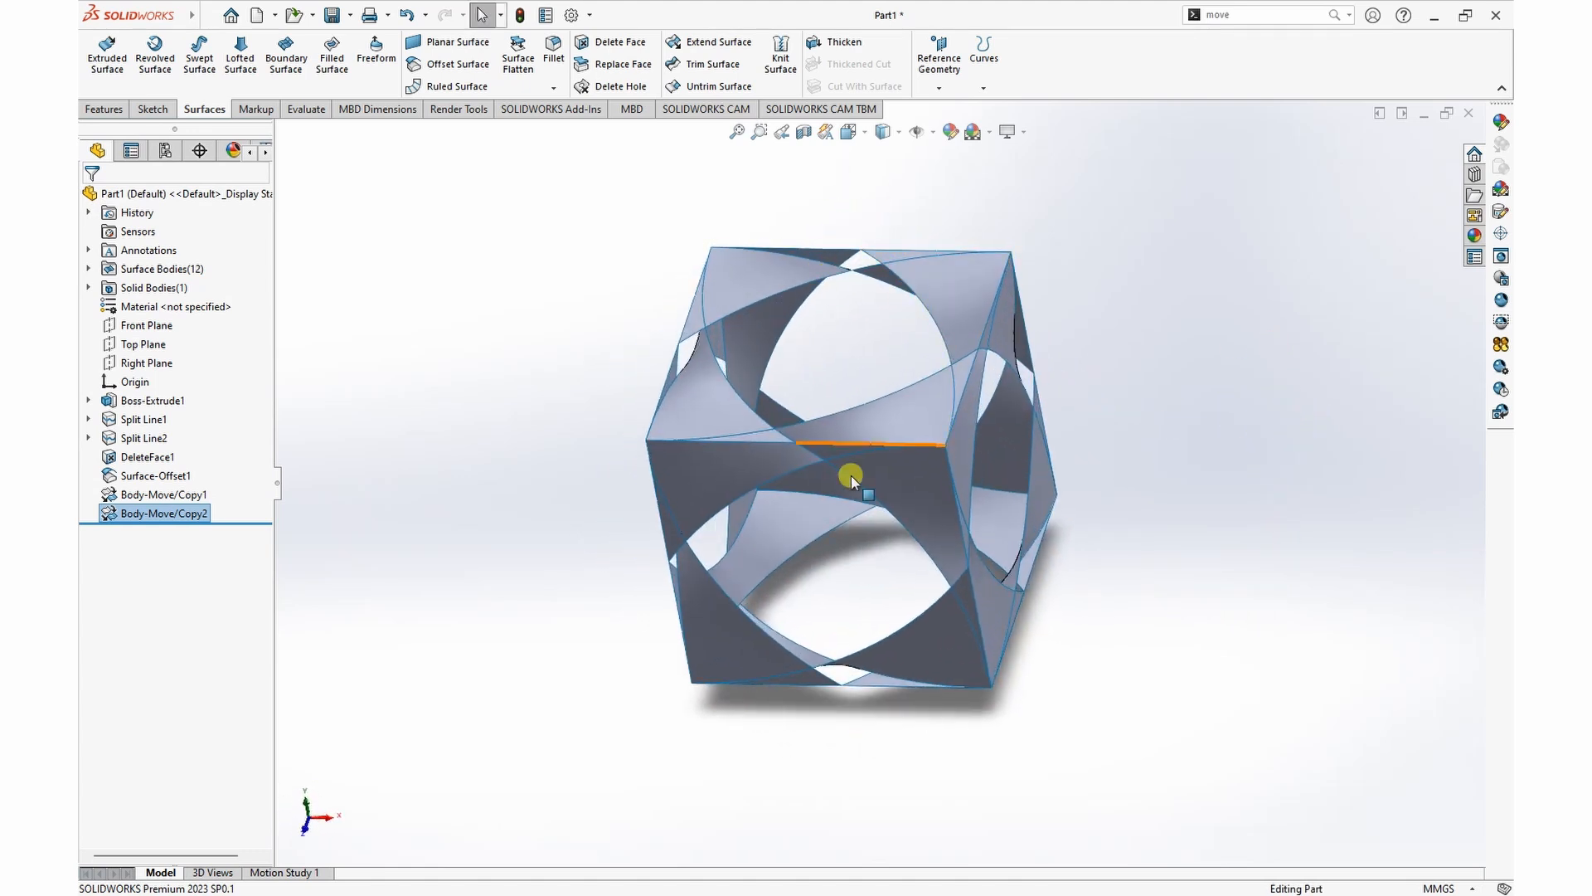
pyautogui.click(711, 65)
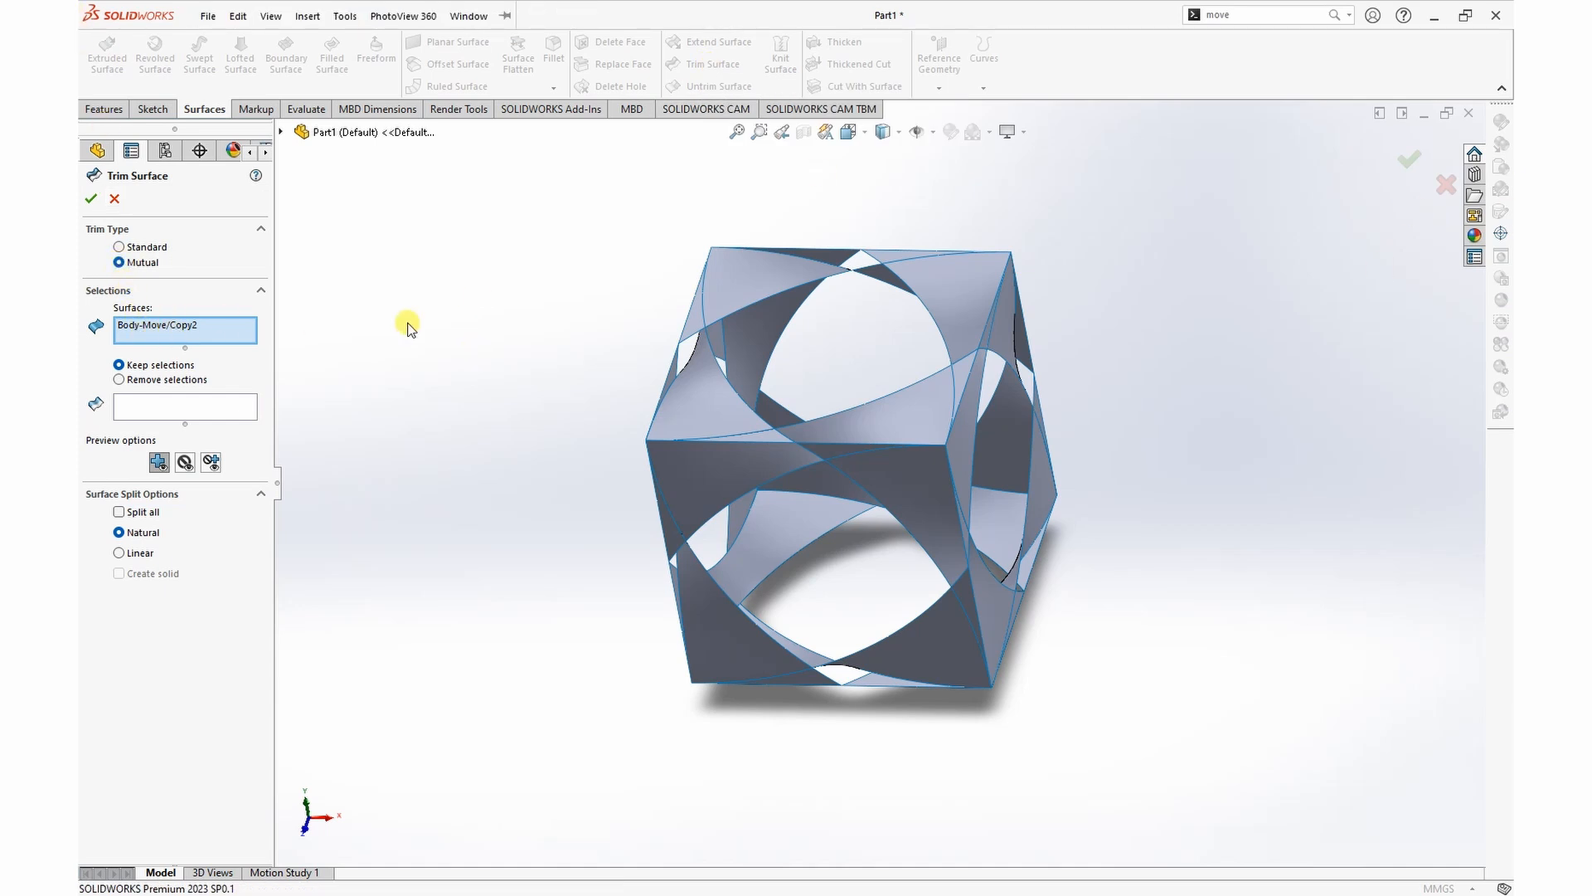
pyautogui.moveTo(614, 180); pyautogui.dragTo(1095, 738)
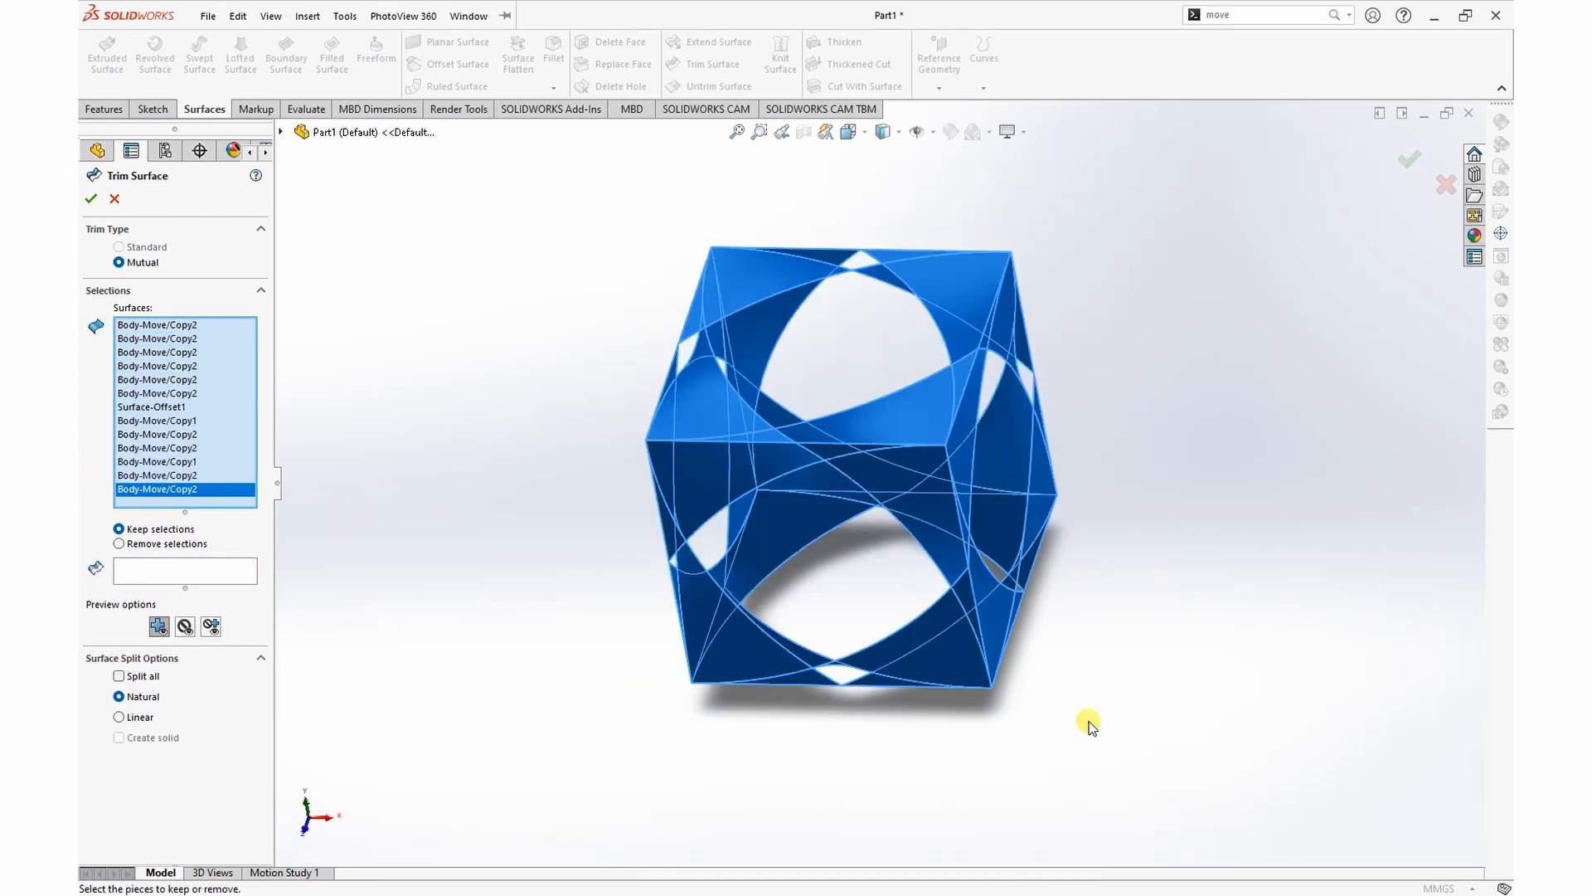
# Step: Pick the large central curved piece of every surface around the frame as the pieces to keep in the trim
pyautogui.moveTo(1187, 594); pyautogui.dragTo(555, 654, button='middle')
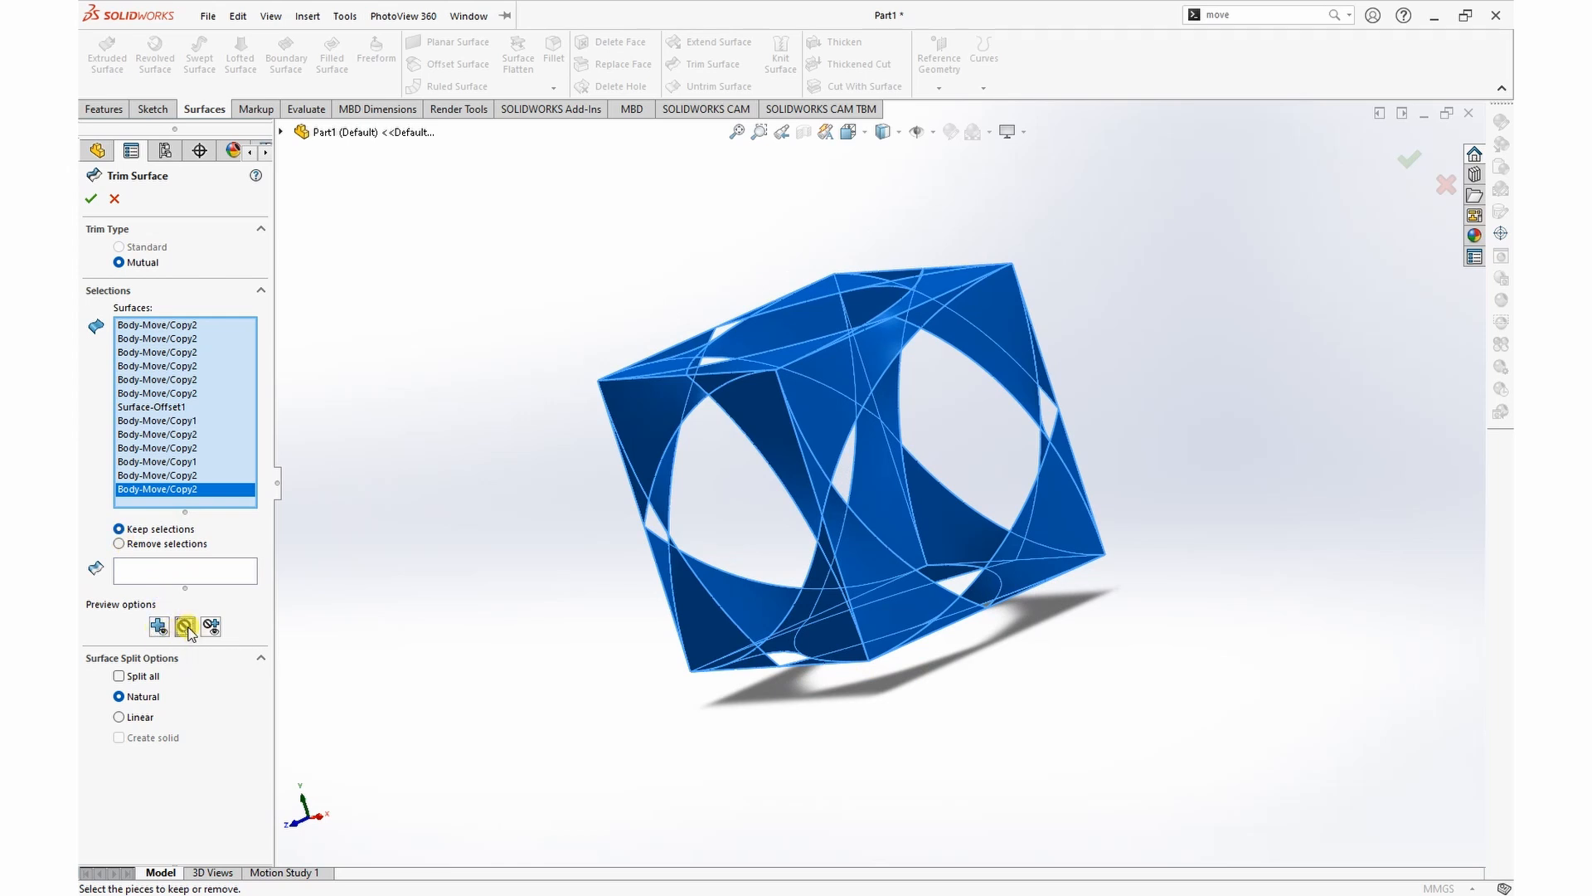
pyautogui.click(157, 569)
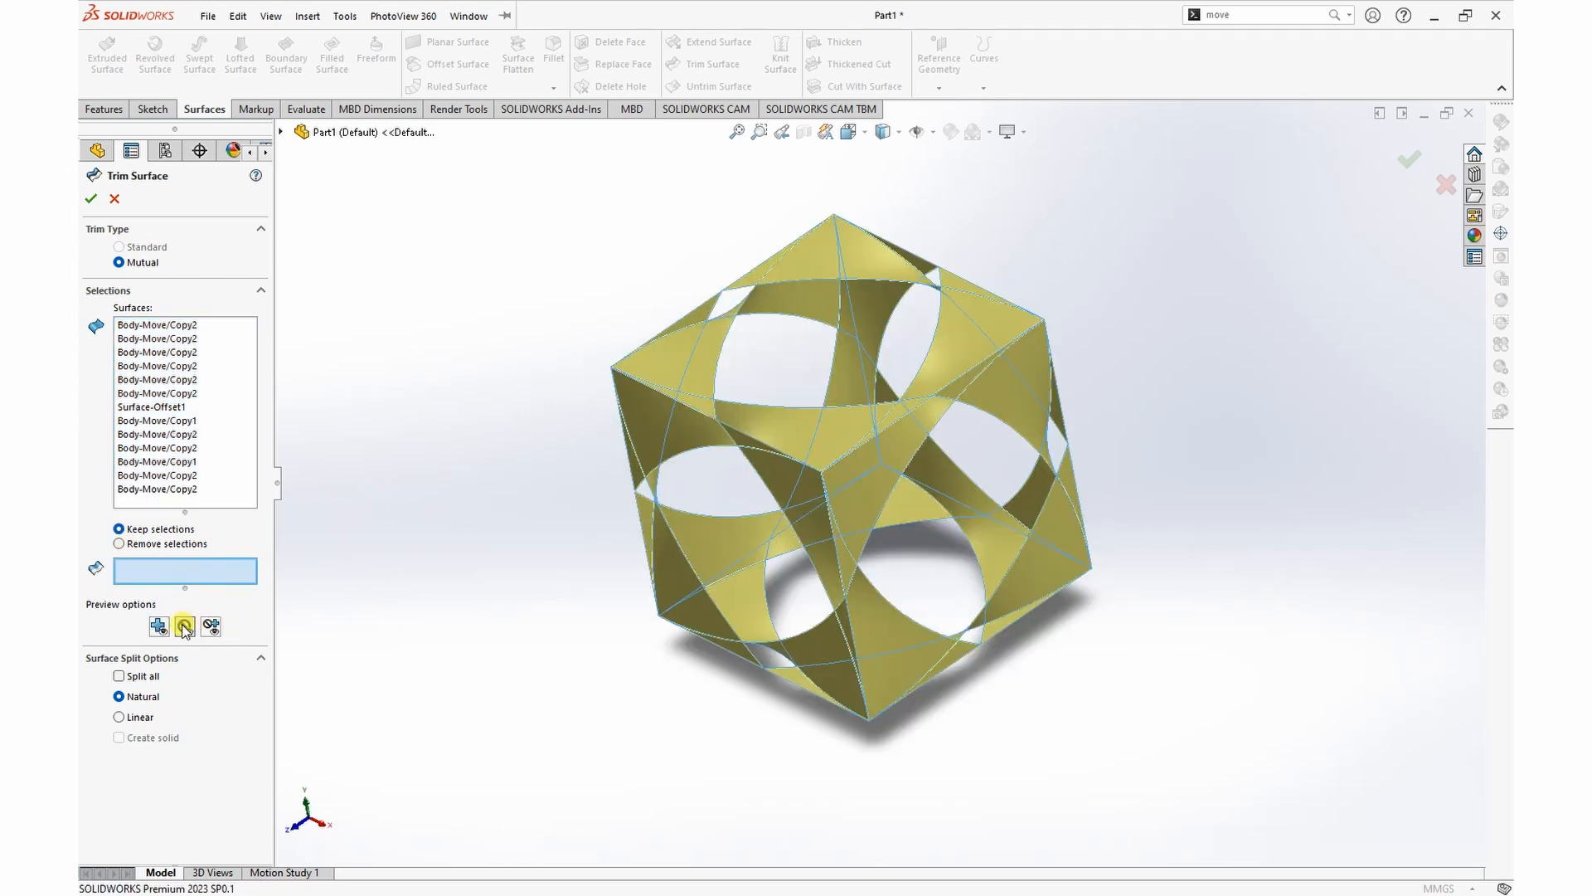
pyautogui.click(854, 493)
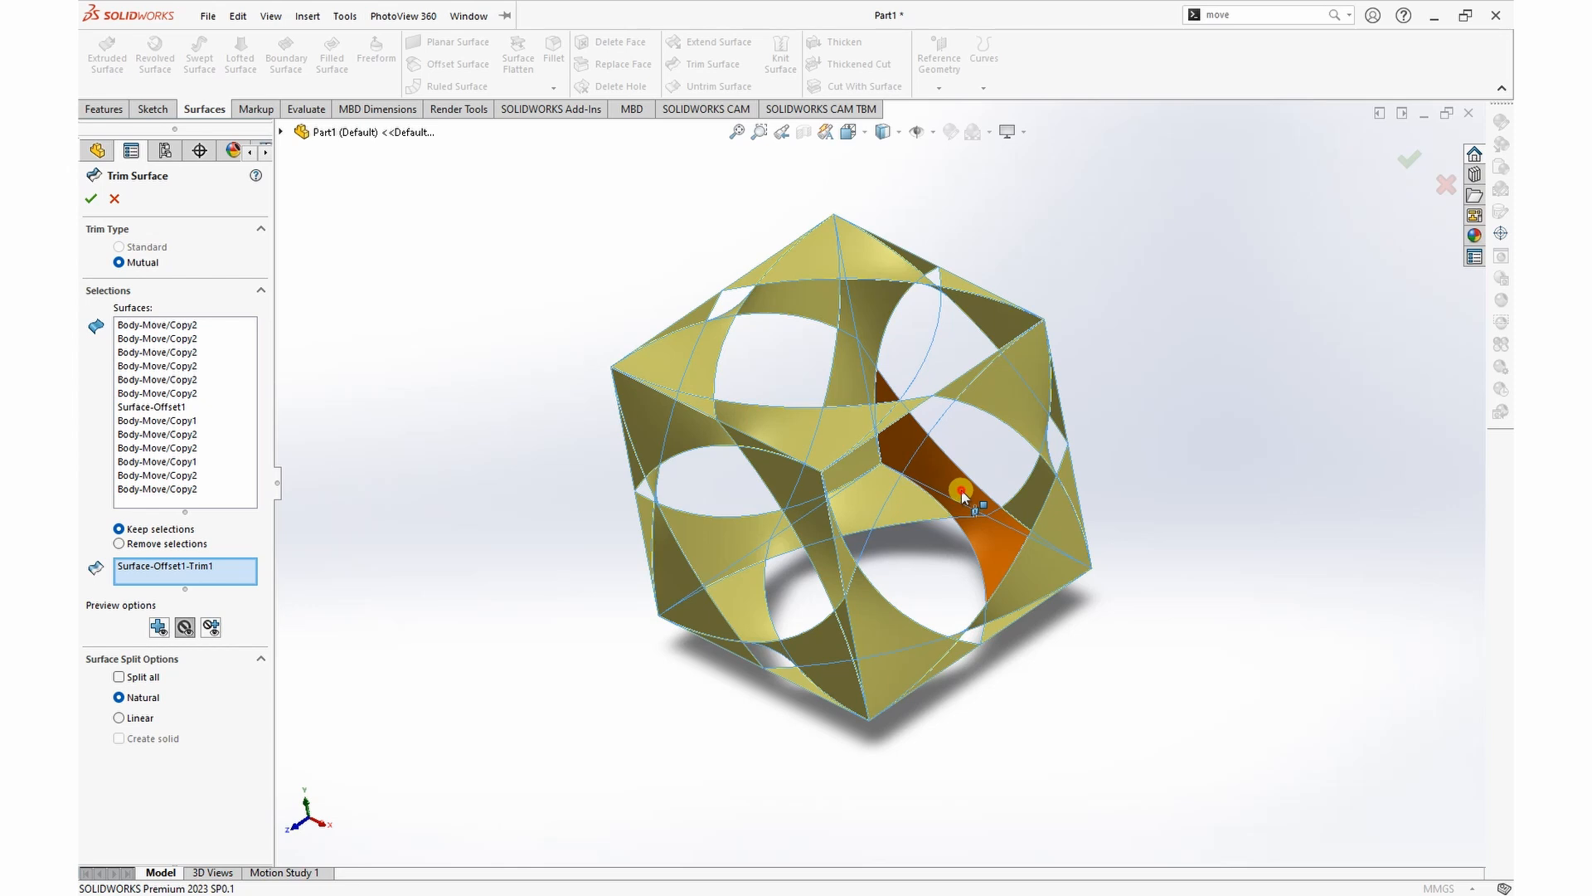
pyautogui.click(912, 502)
pyautogui.click(906, 506)
pyautogui.click(878, 639)
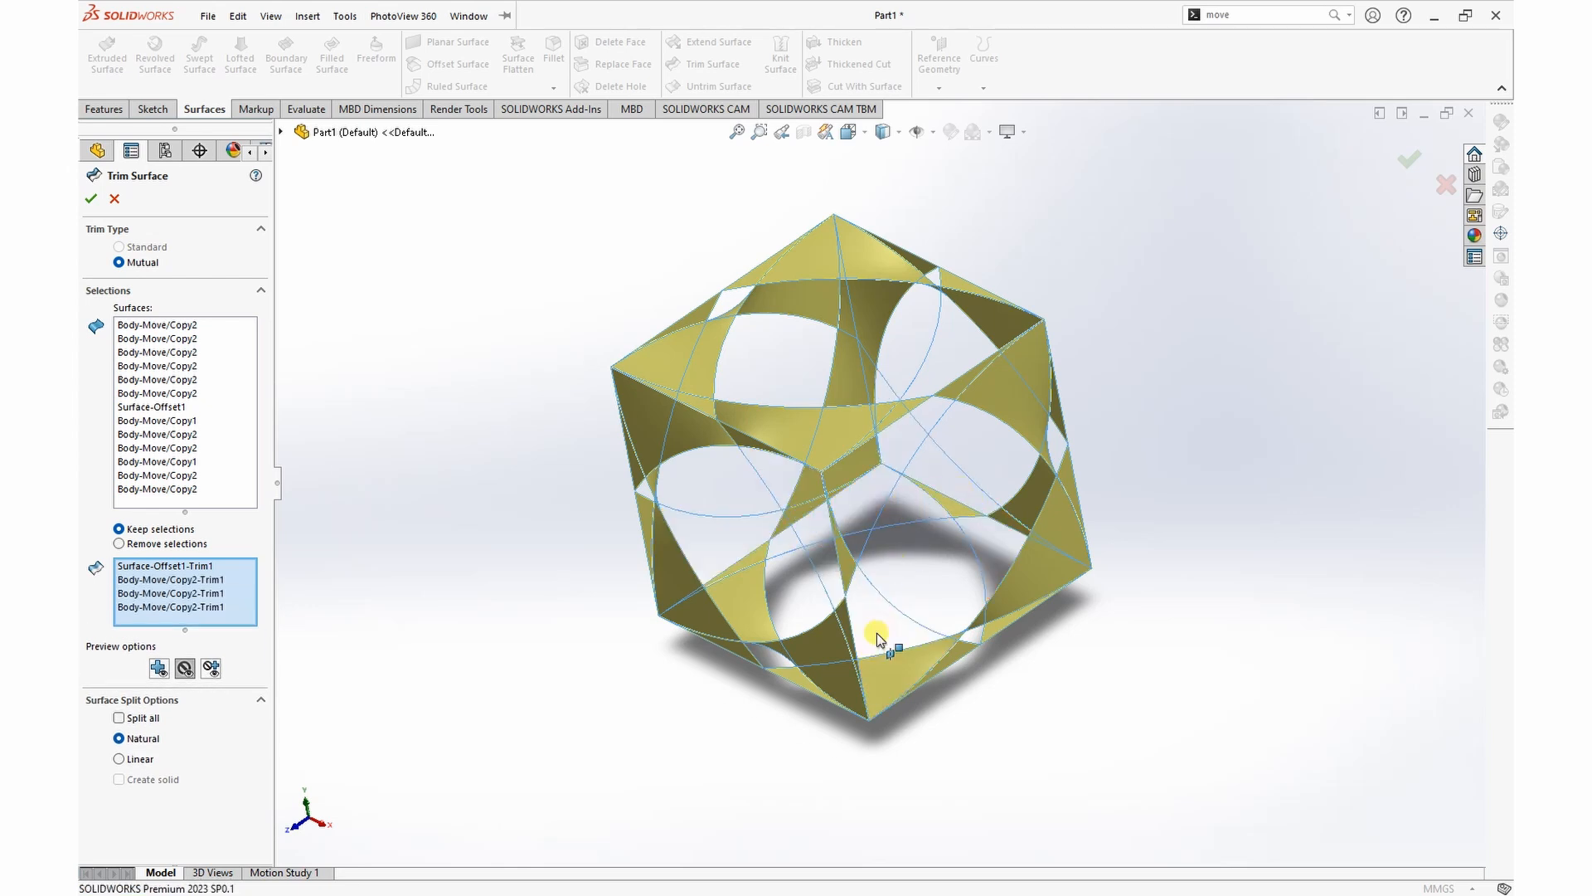
pyautogui.click(749, 624)
pyautogui.click(667, 568)
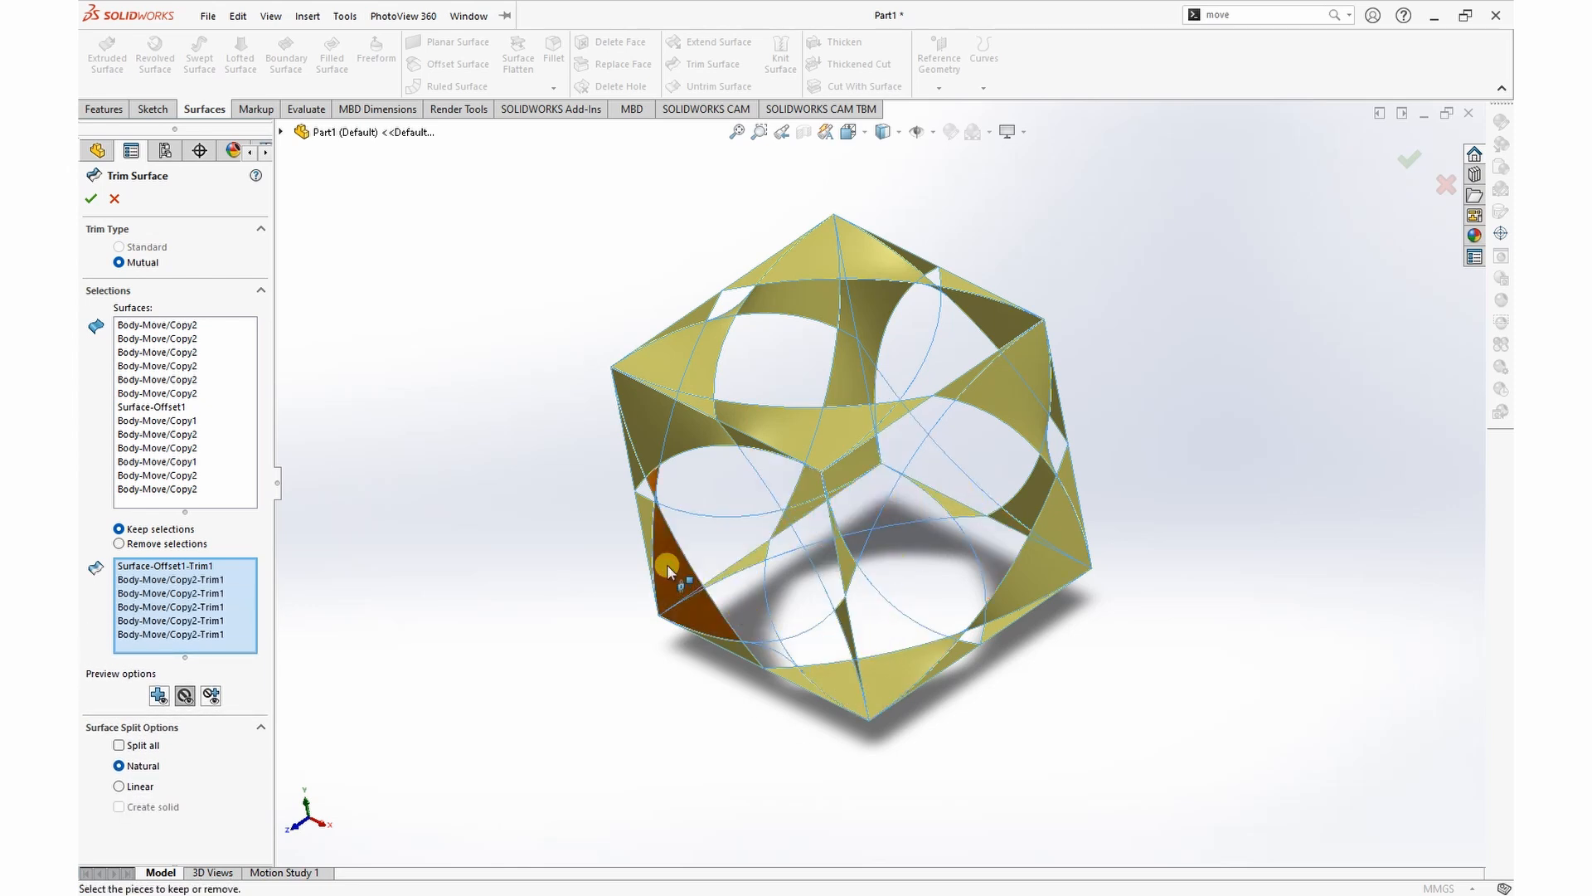
pyautogui.click(669, 418)
pyautogui.click(695, 365)
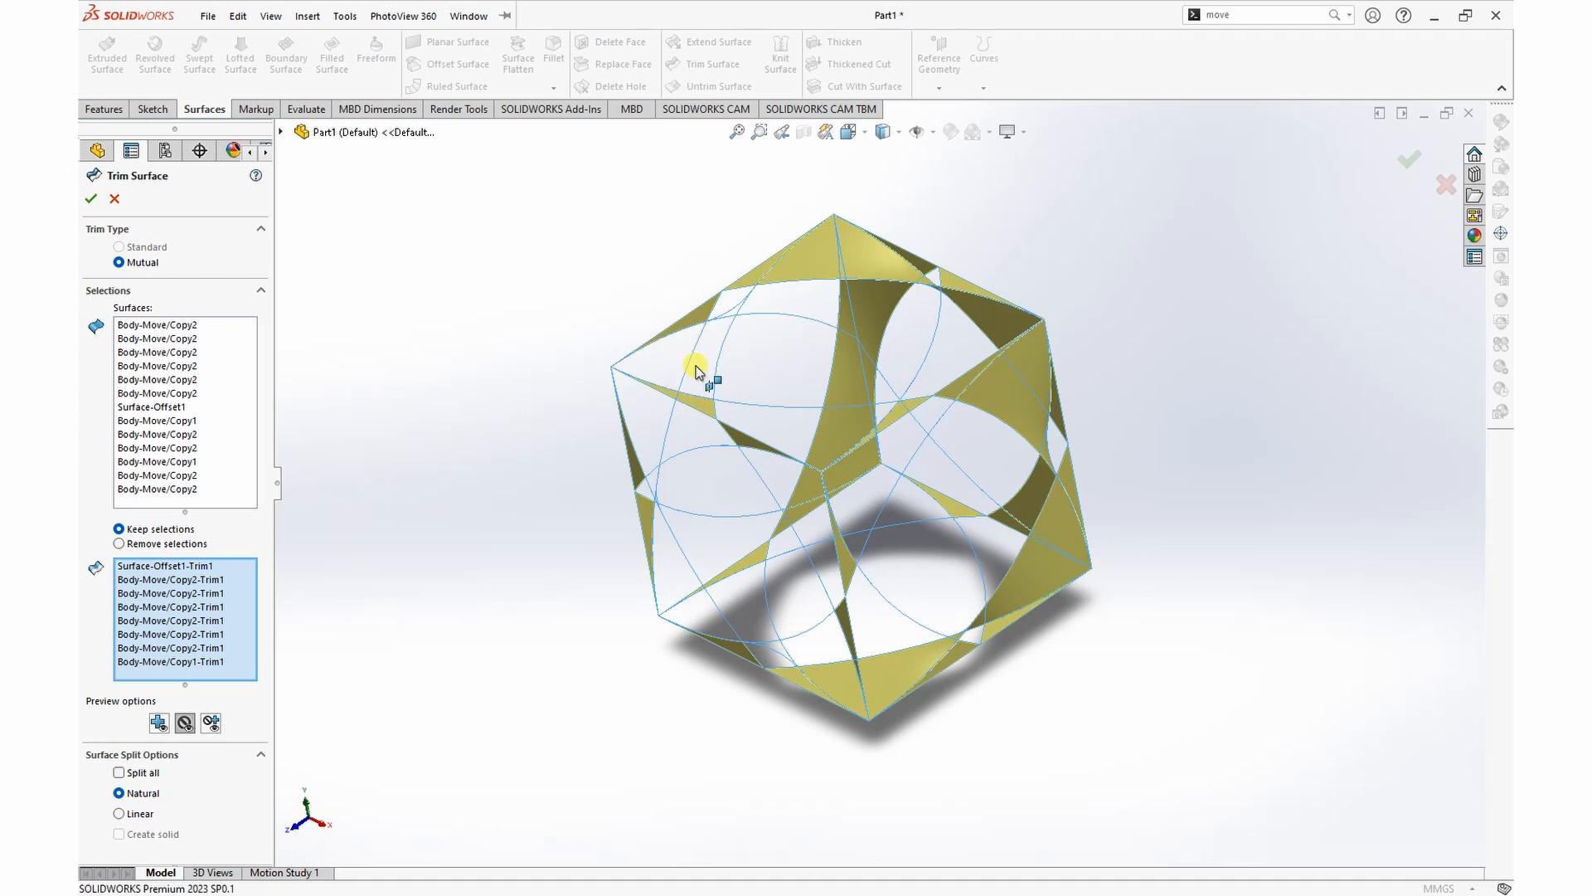
pyautogui.click(816, 272)
pyautogui.click(863, 299)
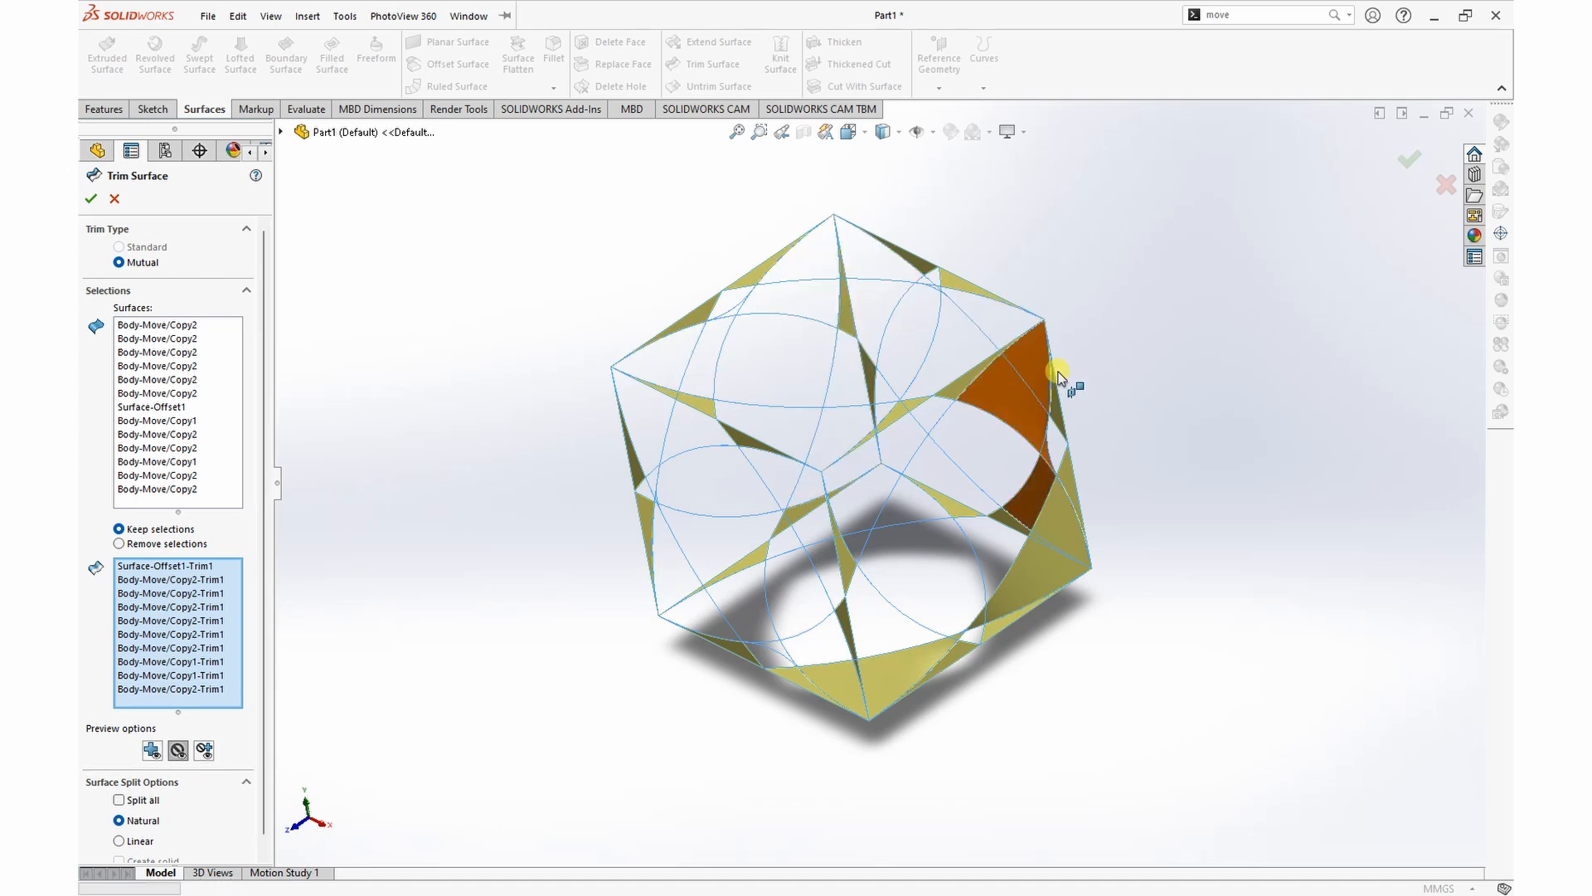
pyautogui.click(1012, 402)
pyautogui.click(1050, 536)
# Step: Preview only the included pieces and complete the mutual trim so the narrow corner slivers are removed
pyautogui.moveTo(1169, 469); pyautogui.dragTo(1140, 440, button='middle')
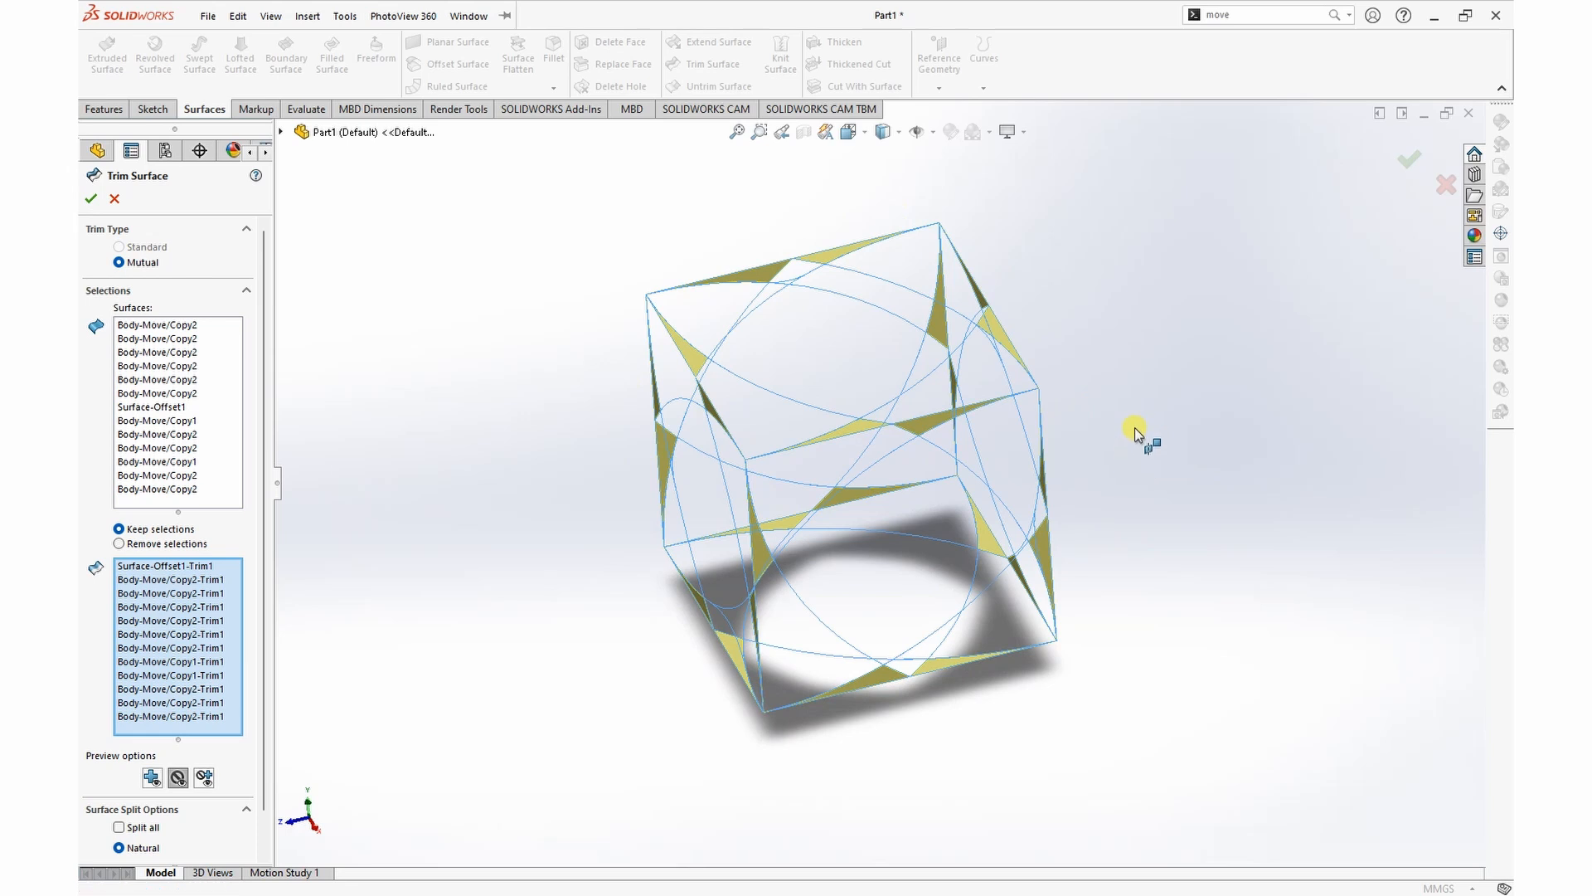
pyautogui.scroll(3, 1137, 435)
pyautogui.click(151, 778)
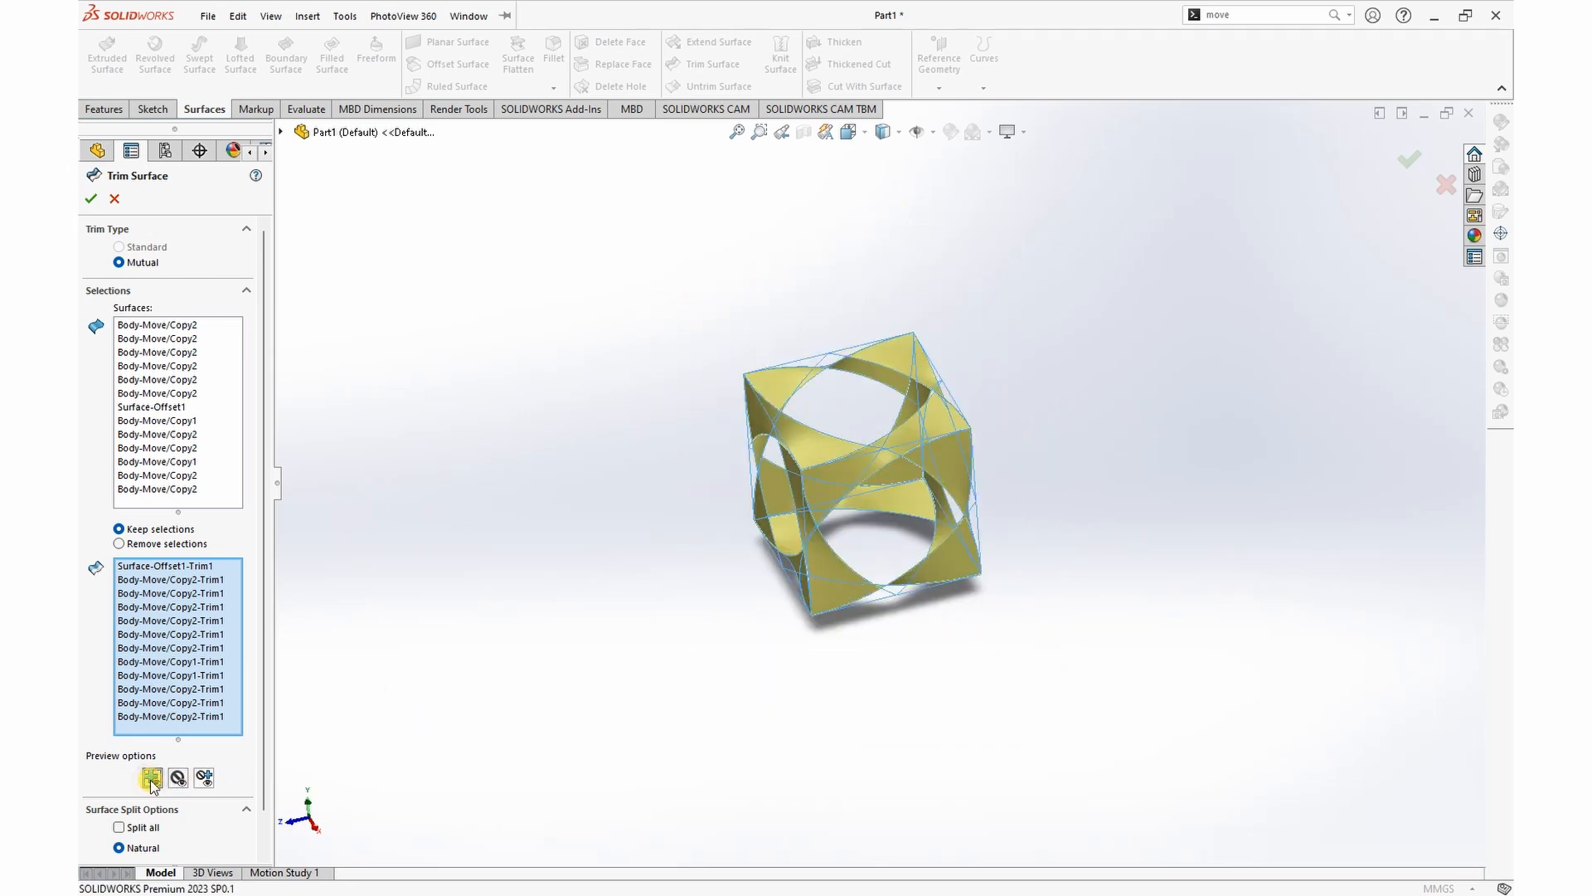
pyautogui.moveTo(598, 645); pyautogui.dragTo(535, 640, button='middle')
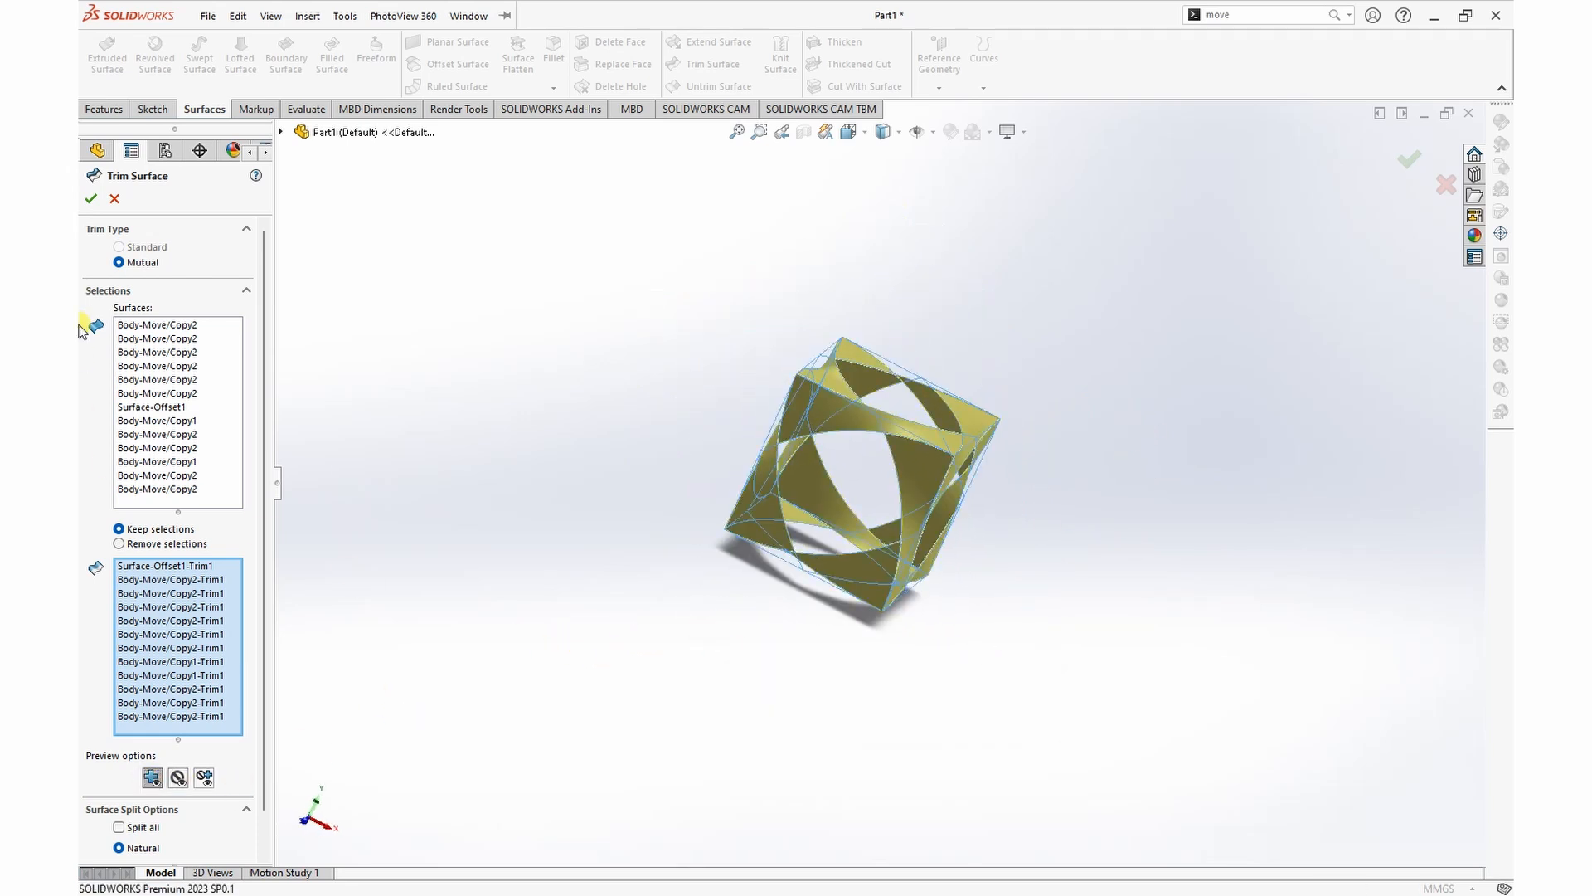
pyautogui.click(92, 200)
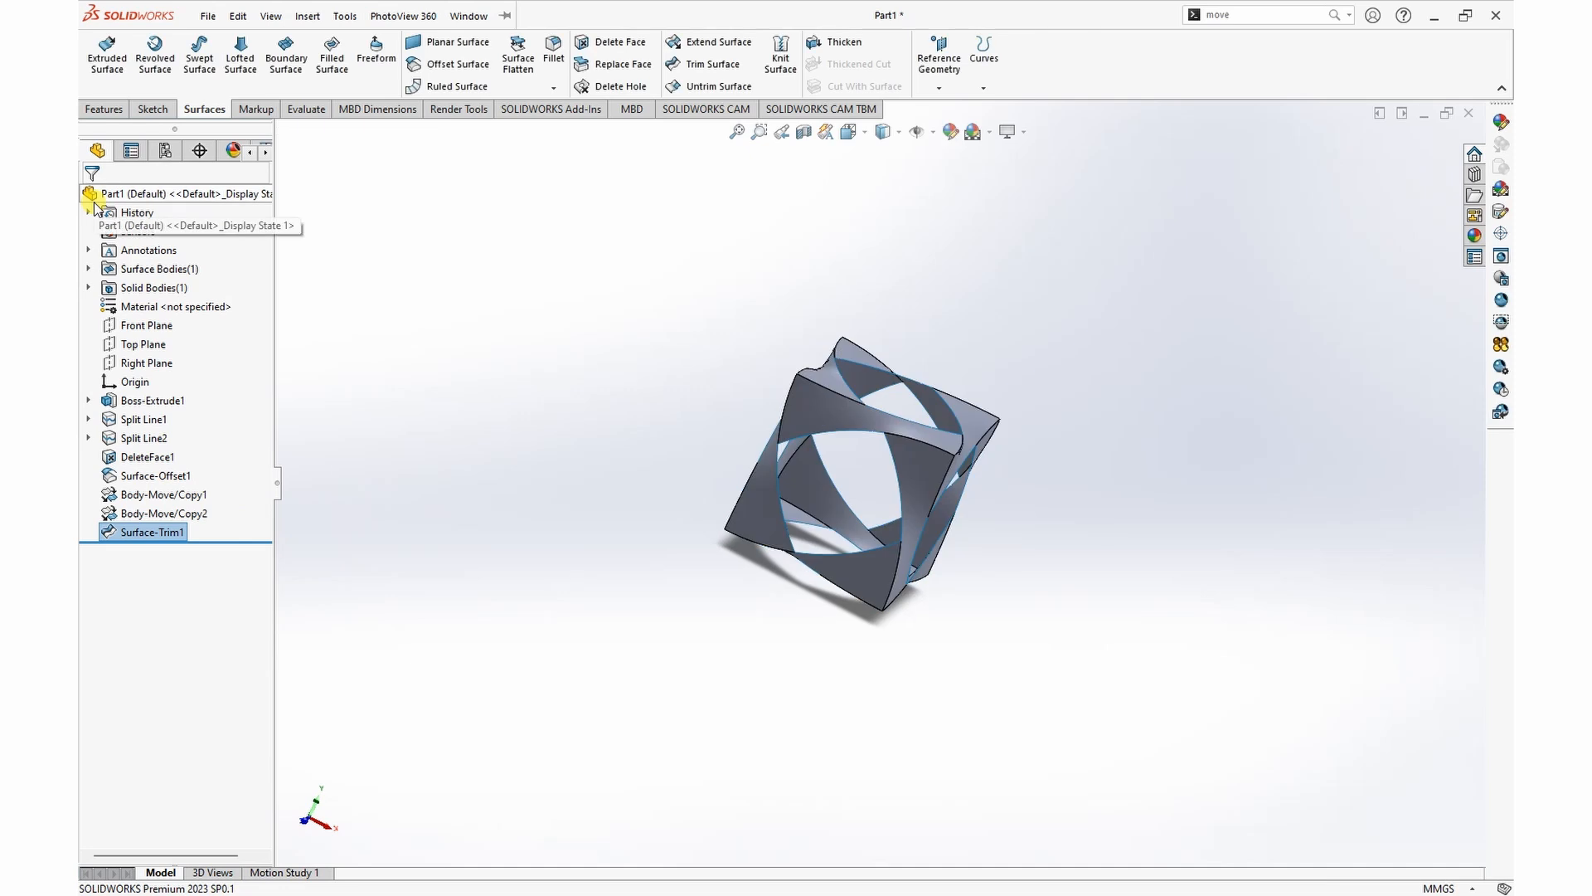
# Step: Create a planar surface across the frame's top opening, bounded by the open loop of its four edges
pyautogui.scroll(3, 828, 426)
pyautogui.moveTo(828, 426); pyautogui.dragTo(1205, 515, button='middle')
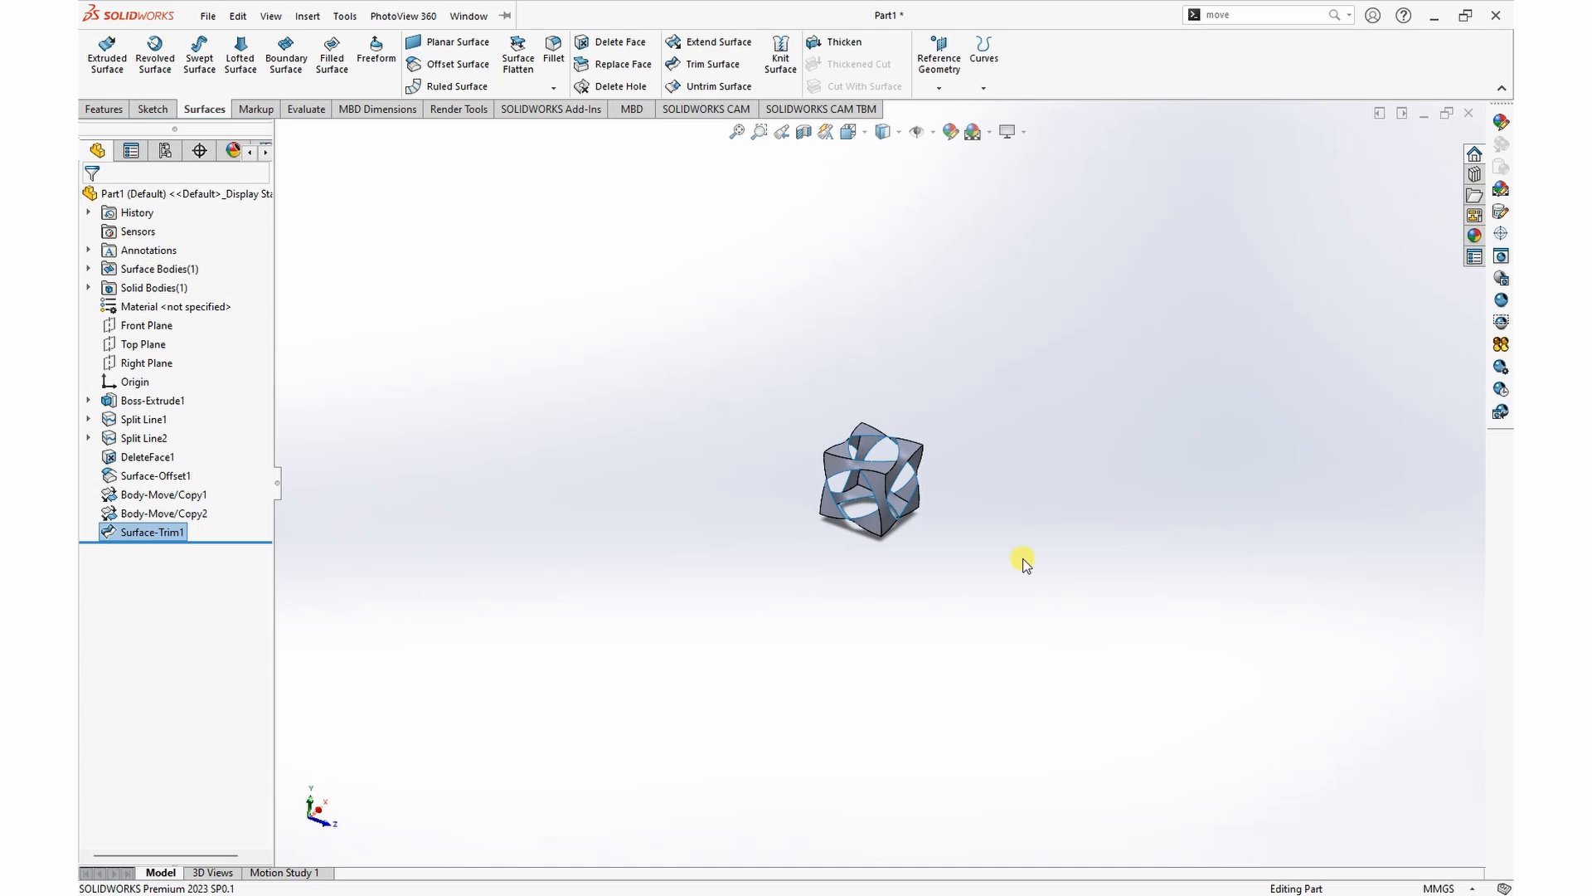
pyautogui.scroll(-5, 849, 472)
pyautogui.scroll(3, 848, 471)
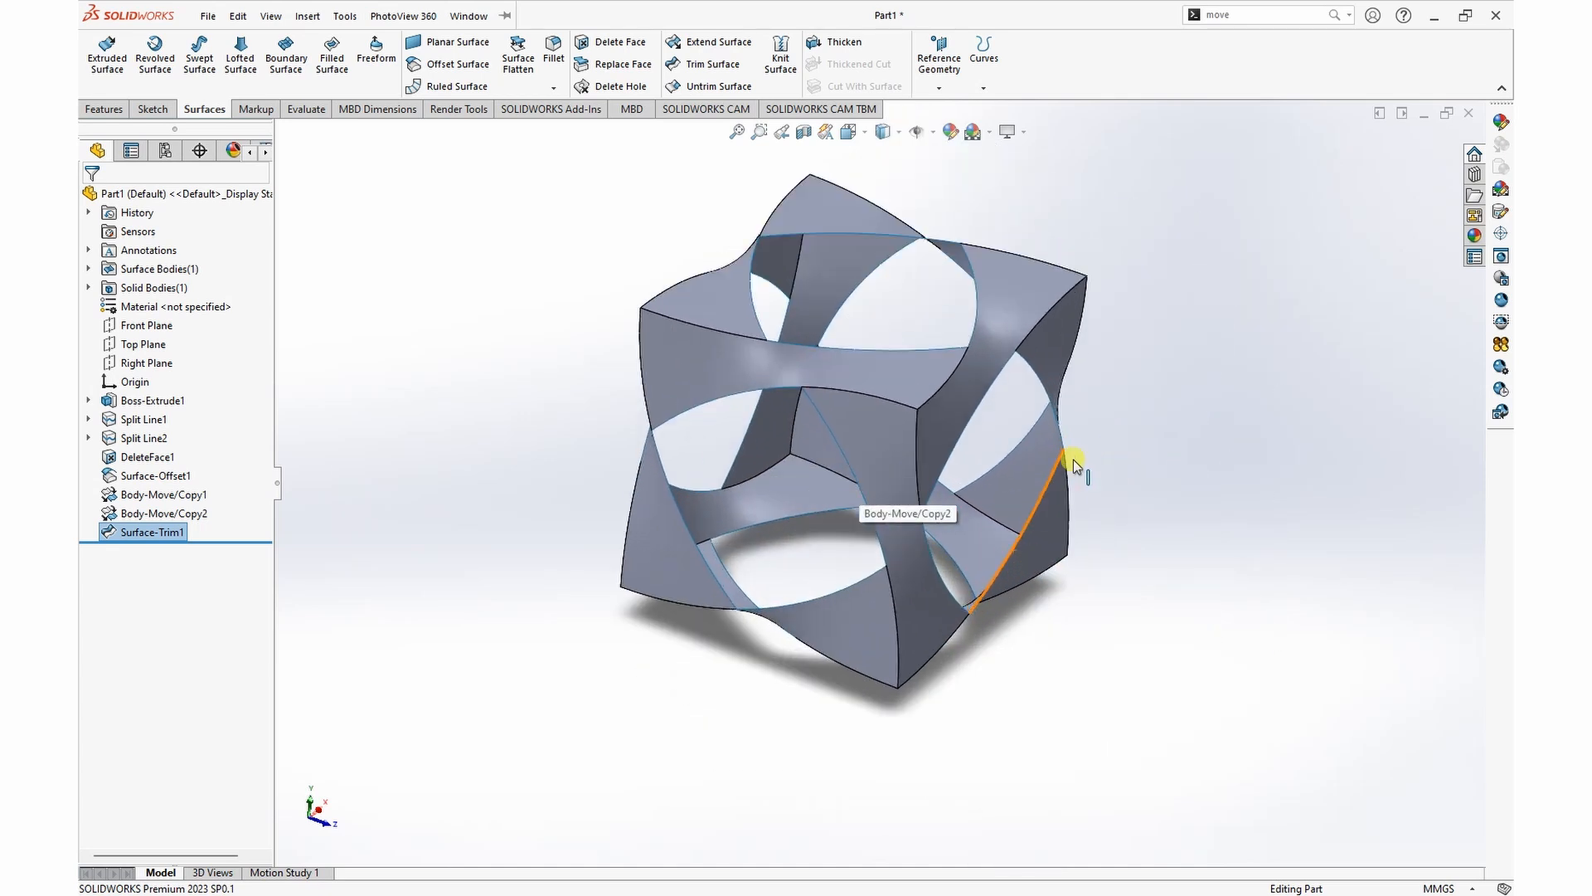
pyautogui.click(1142, 200)
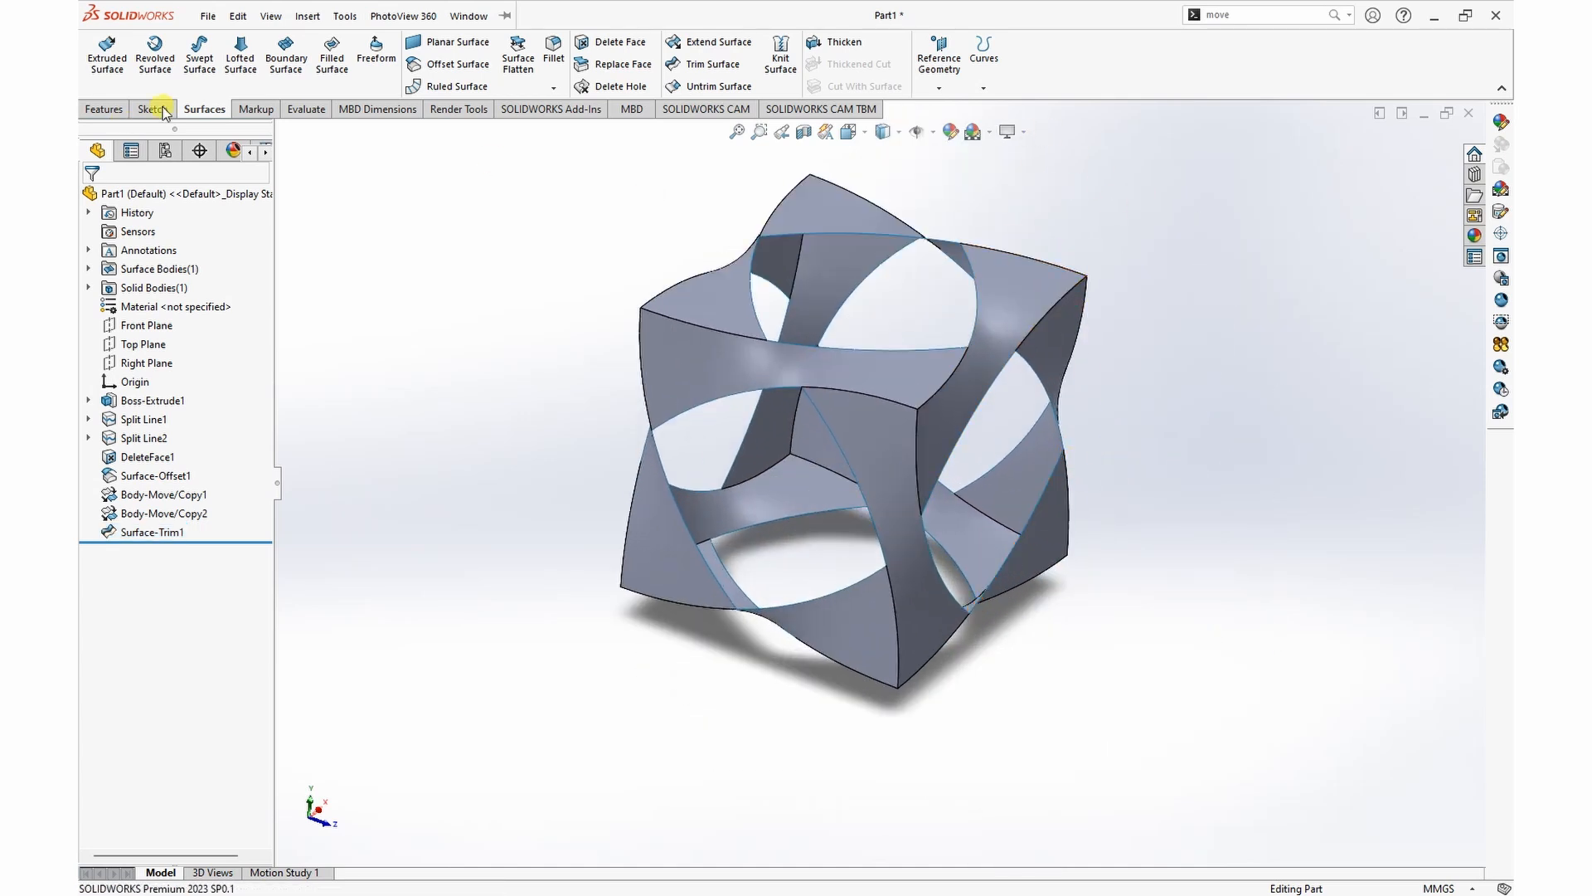
pyautogui.click(453, 41)
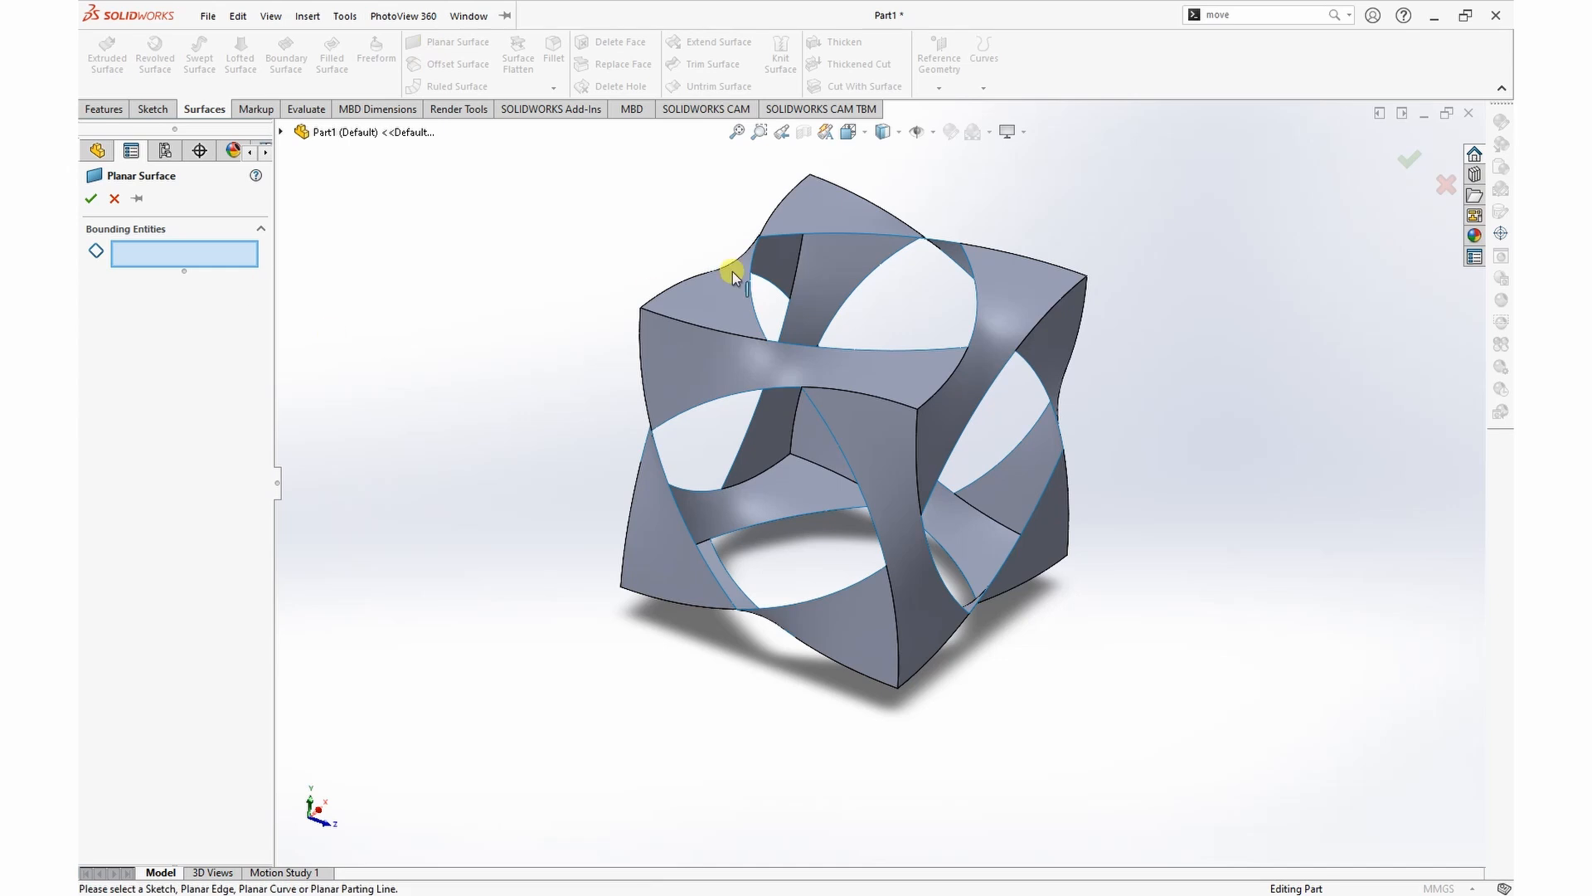
pyautogui.rightClick(816, 239)
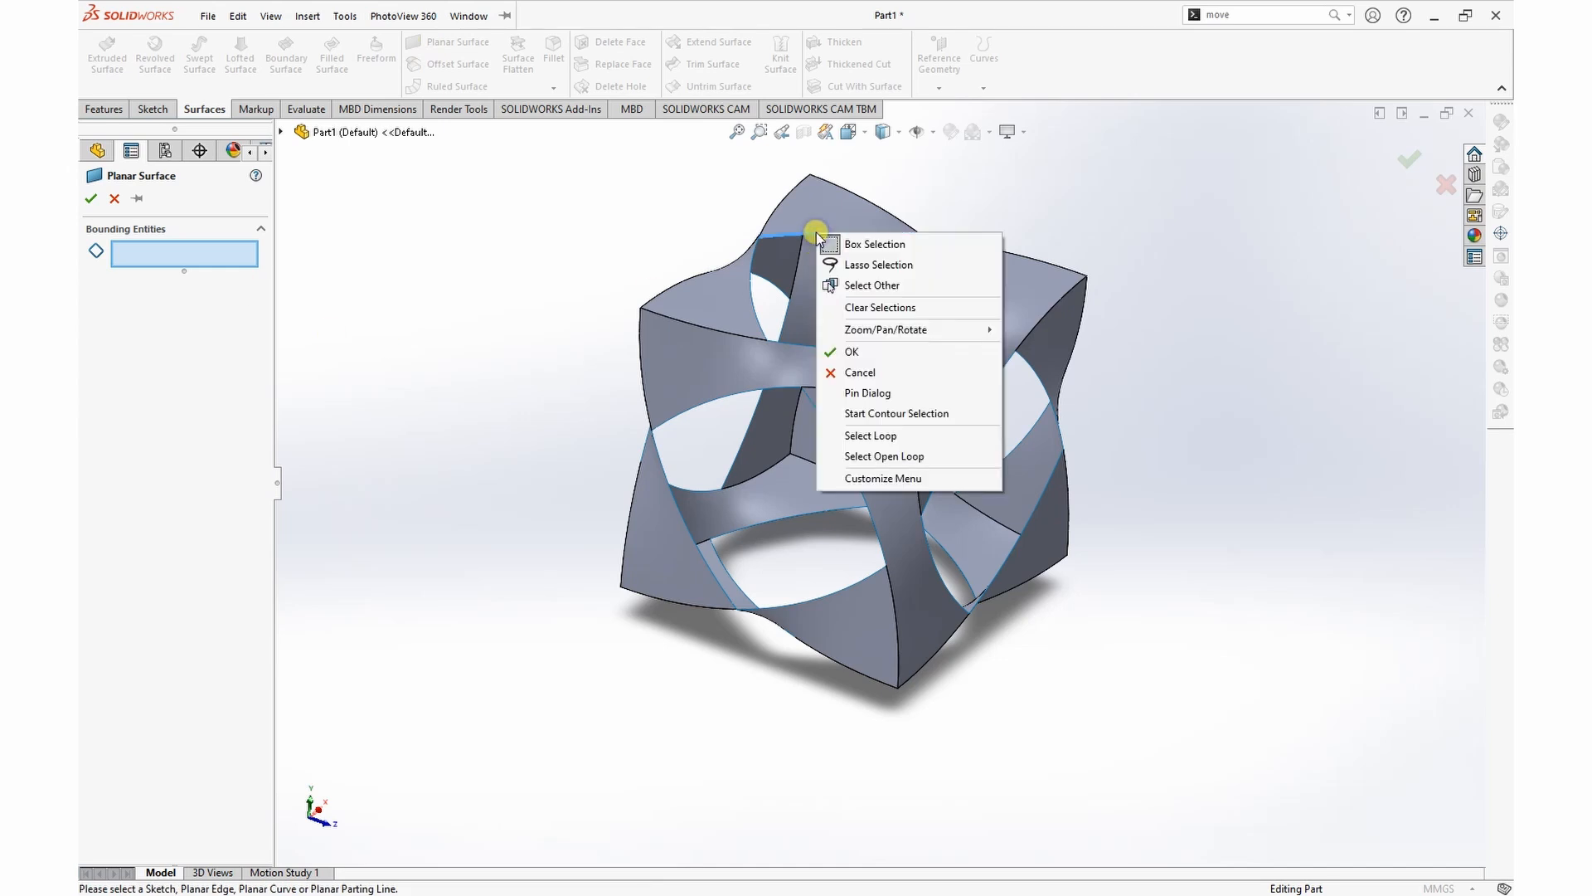
pyautogui.click(889, 456)
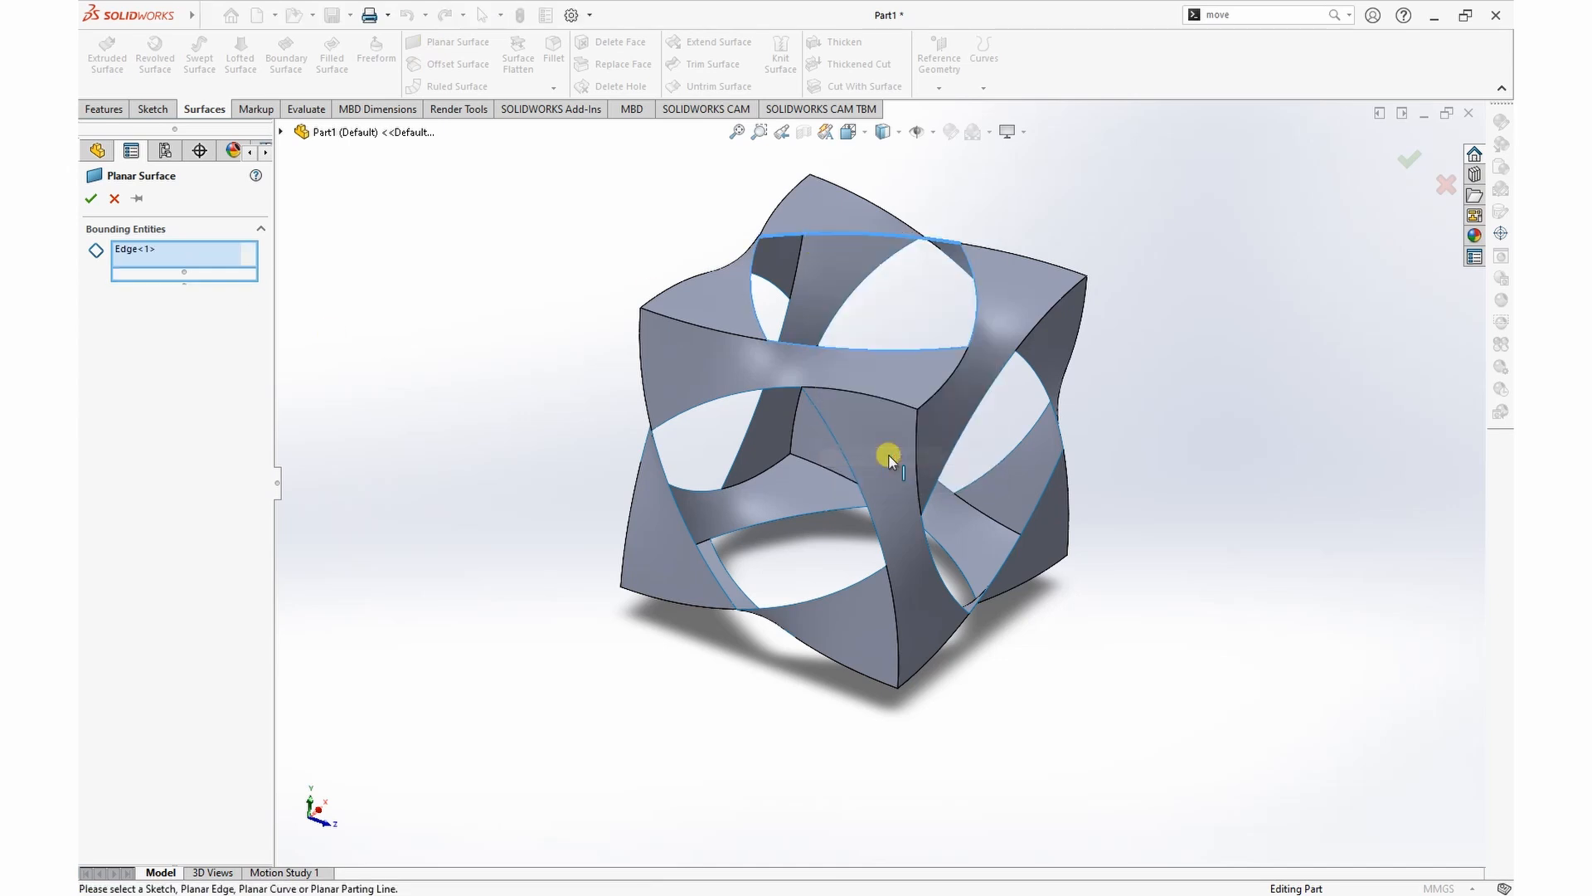
pyautogui.click(90, 202)
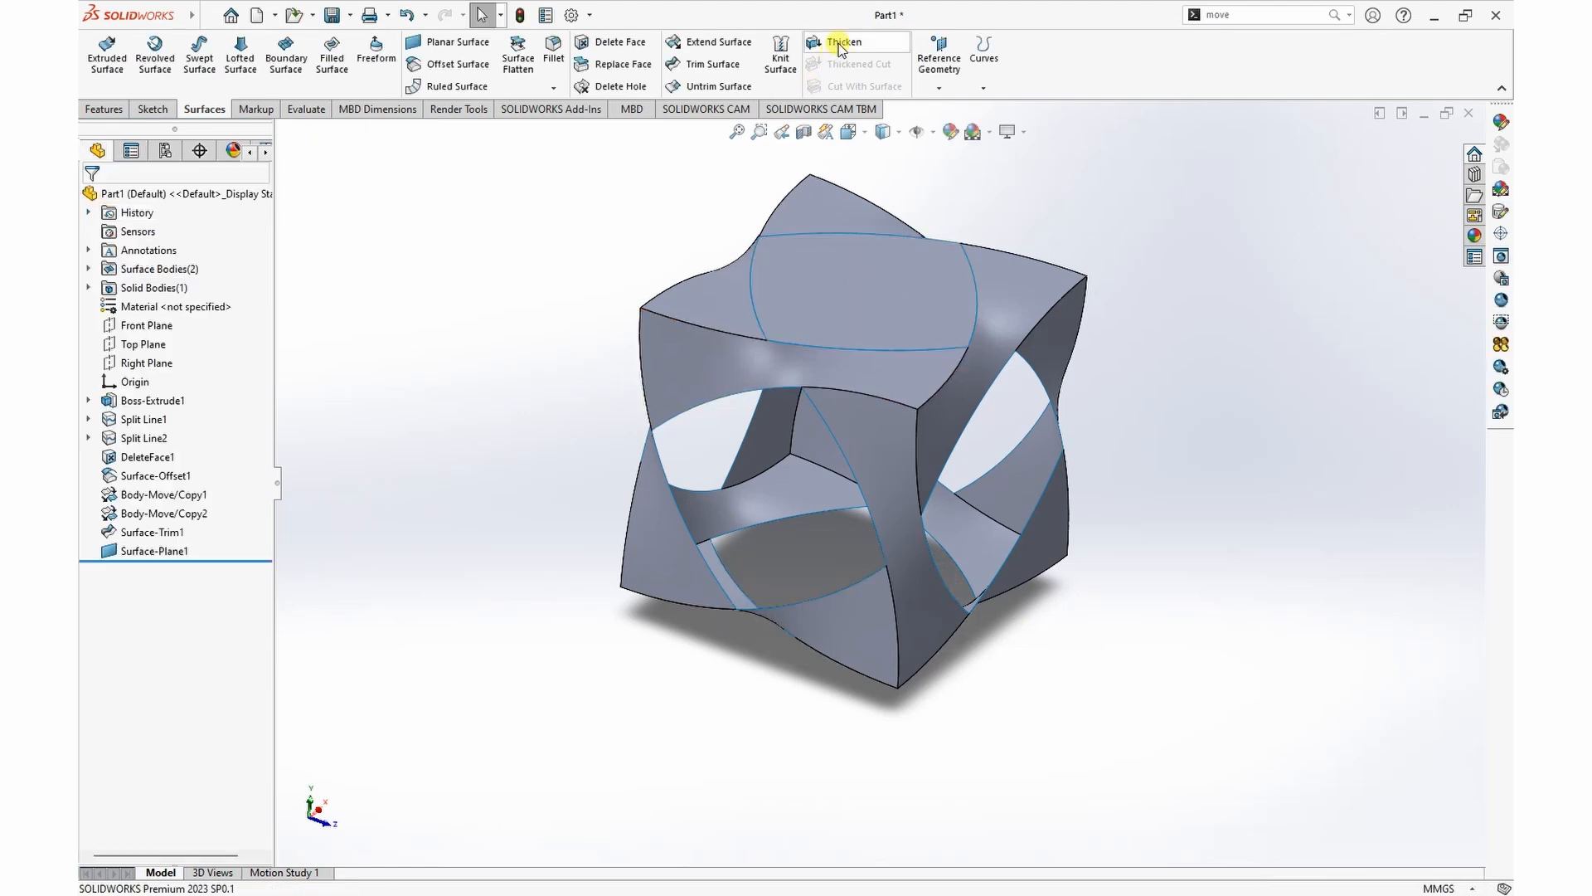
# Step: Thicken the planar surface in the top opening by 10 mm toward the inside of the frame, without merging the result
pyautogui.click(840, 43)
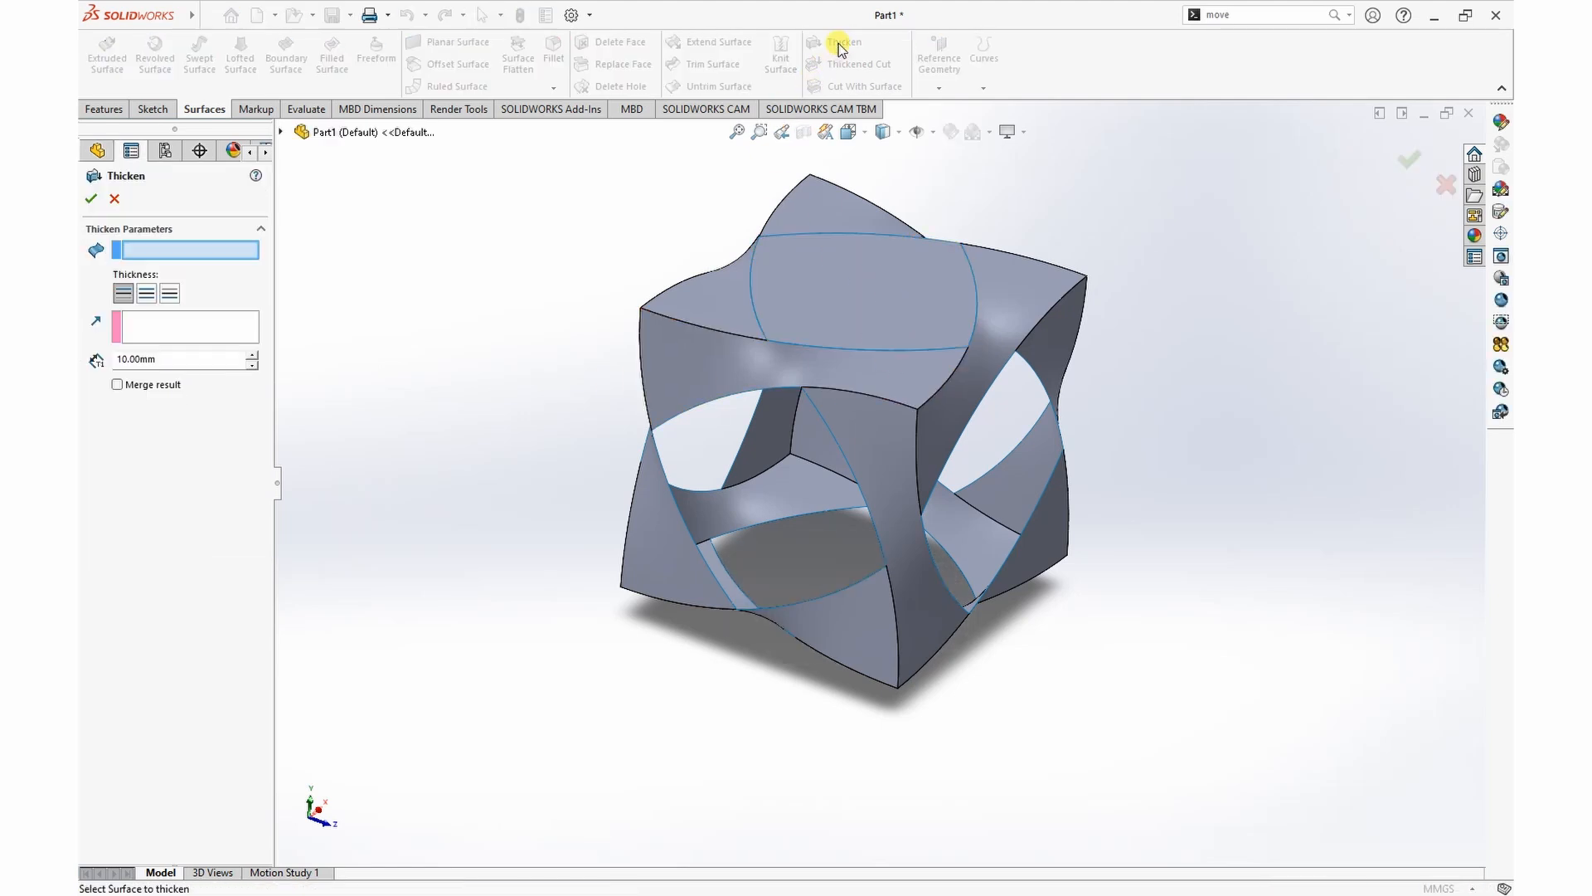
pyautogui.click(858, 294)
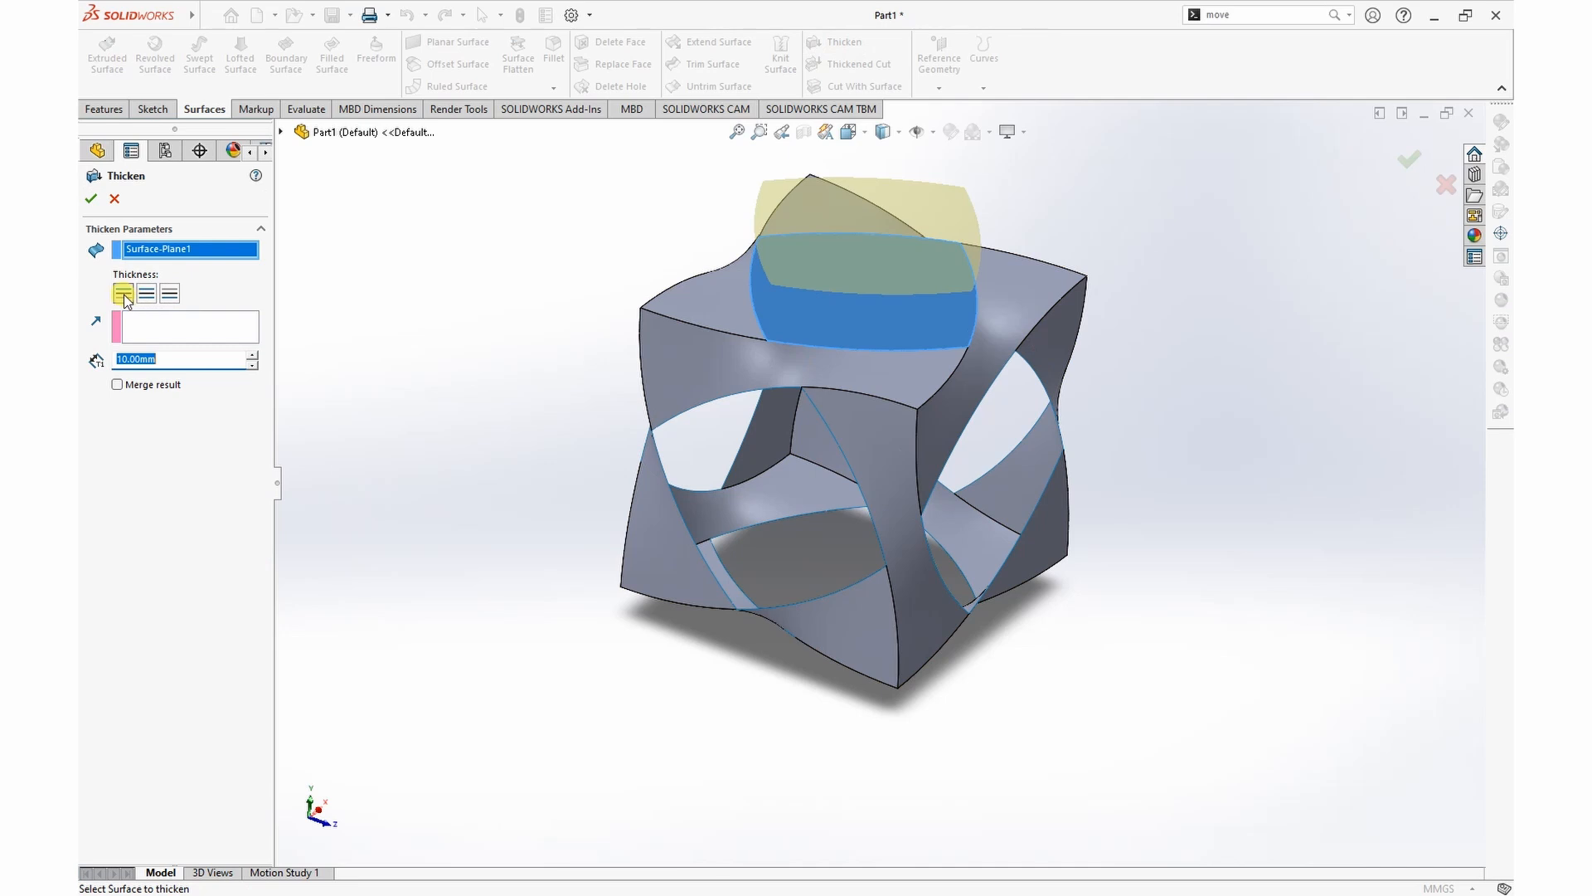
pyautogui.click(170, 293)
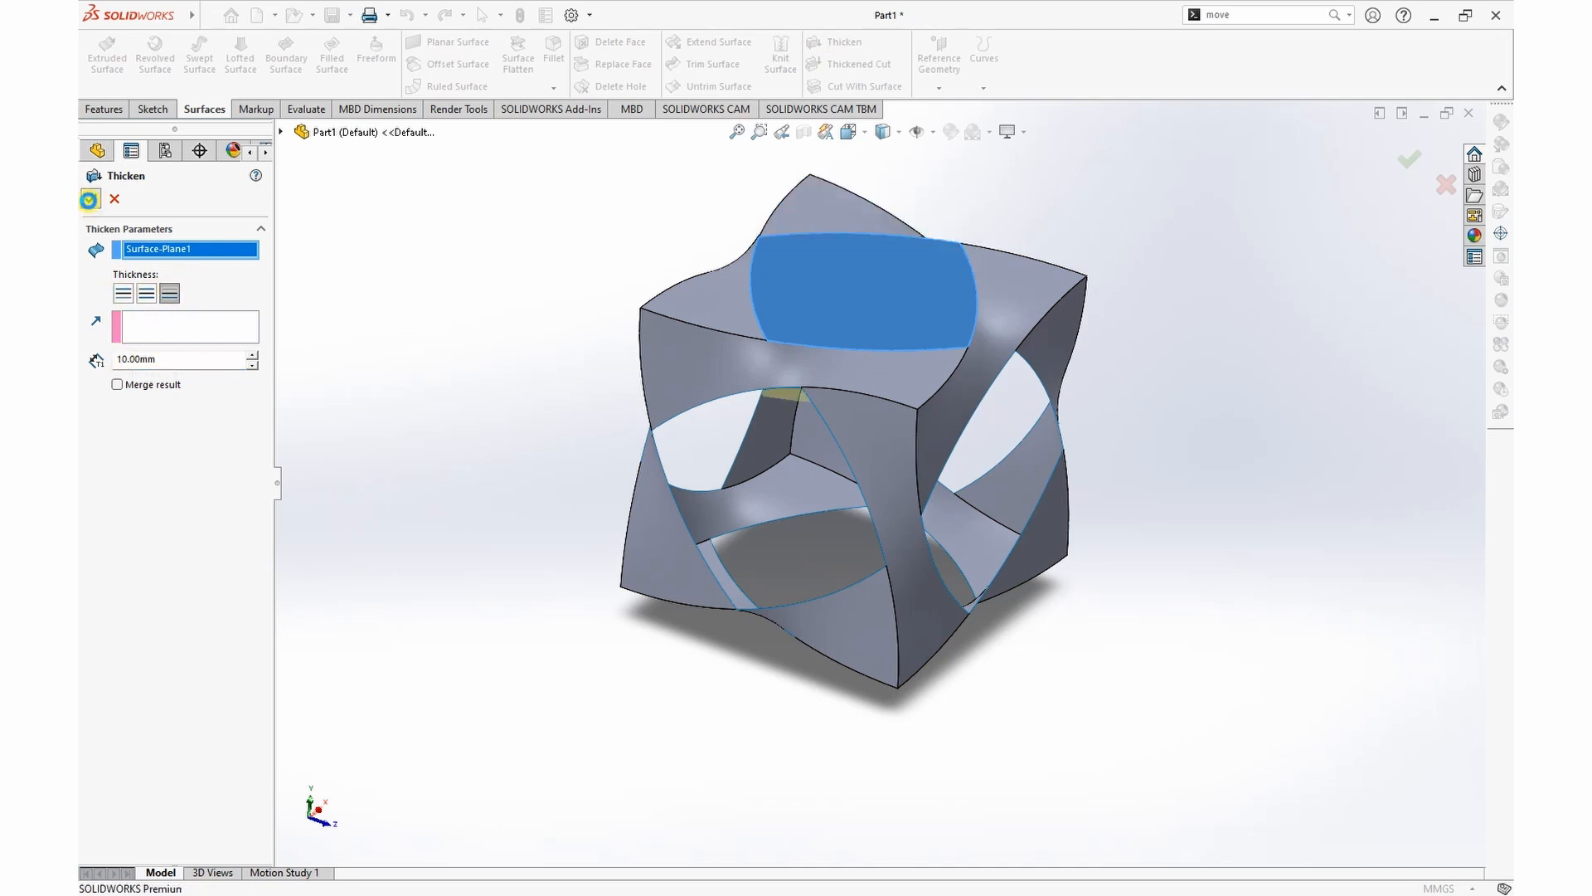
pyautogui.click(89, 199)
pyautogui.moveTo(1202, 508); pyautogui.dragTo(1230, 545, button='middle')
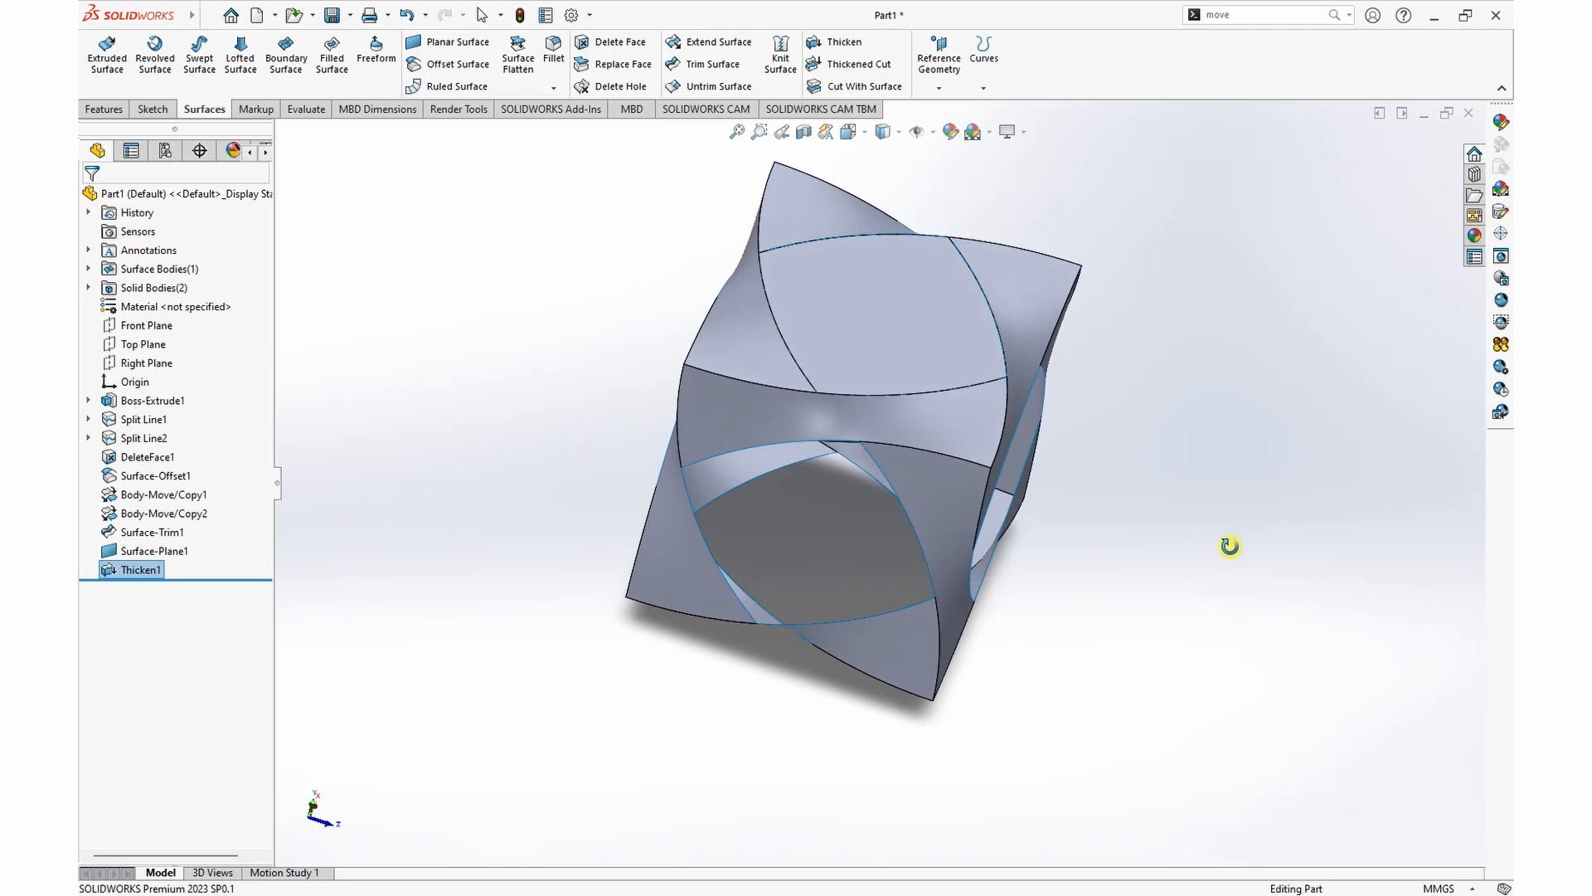
# Step: Isolate the thickened solid body in the frame's top opening so only that block is shown
pyautogui.click(892, 323)
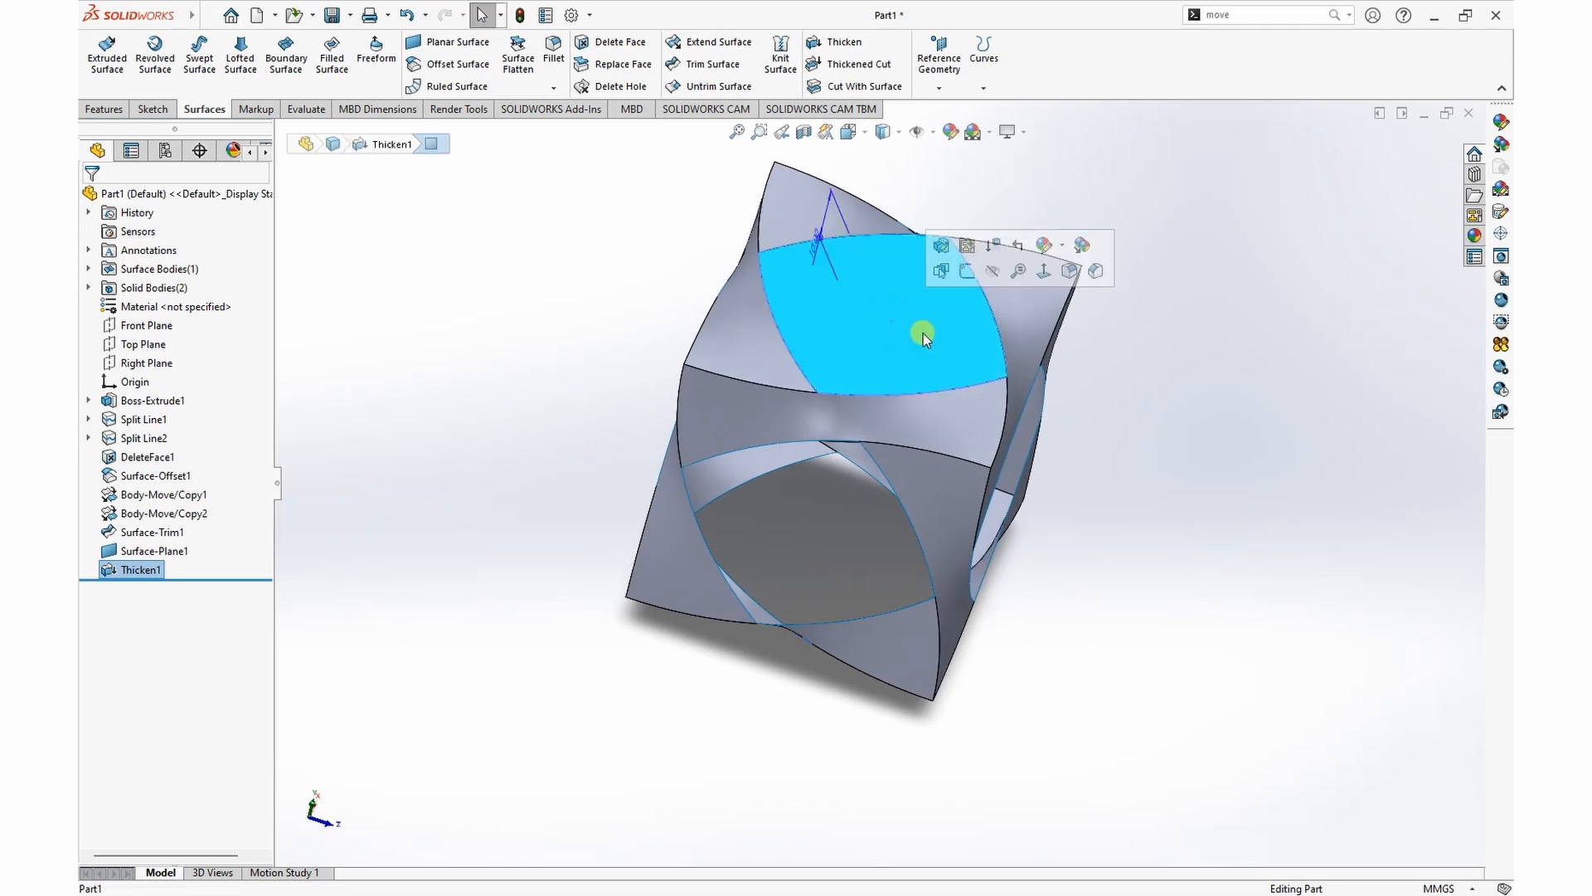
pyautogui.rightClick(924, 315)
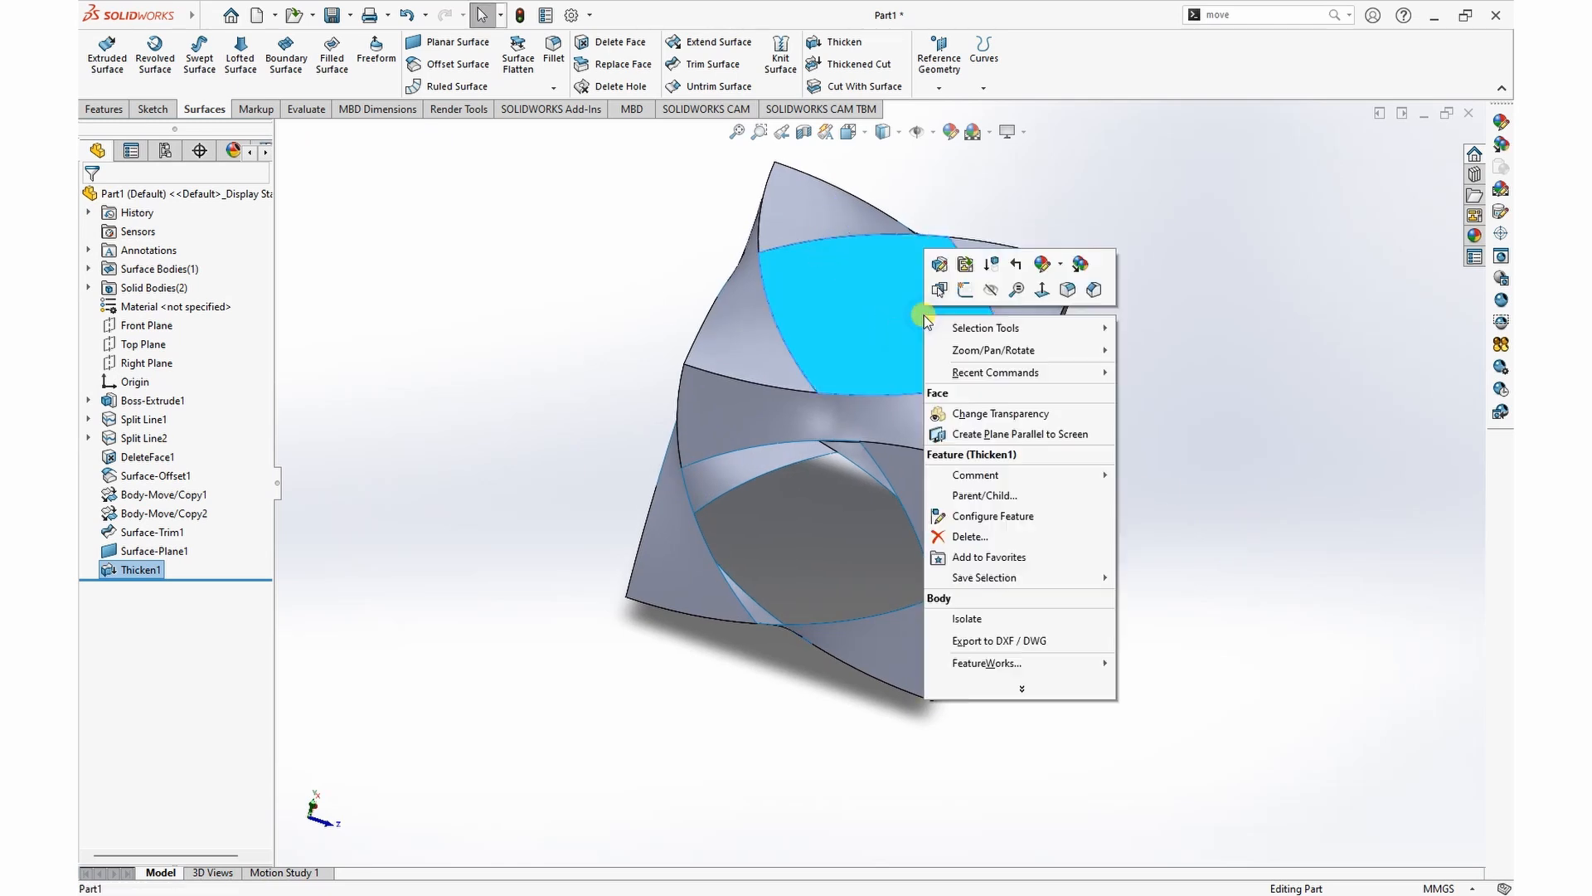
pyautogui.click(980, 621)
pyautogui.moveTo(1140, 442); pyautogui.dragTo(1138, 470, button='middle')
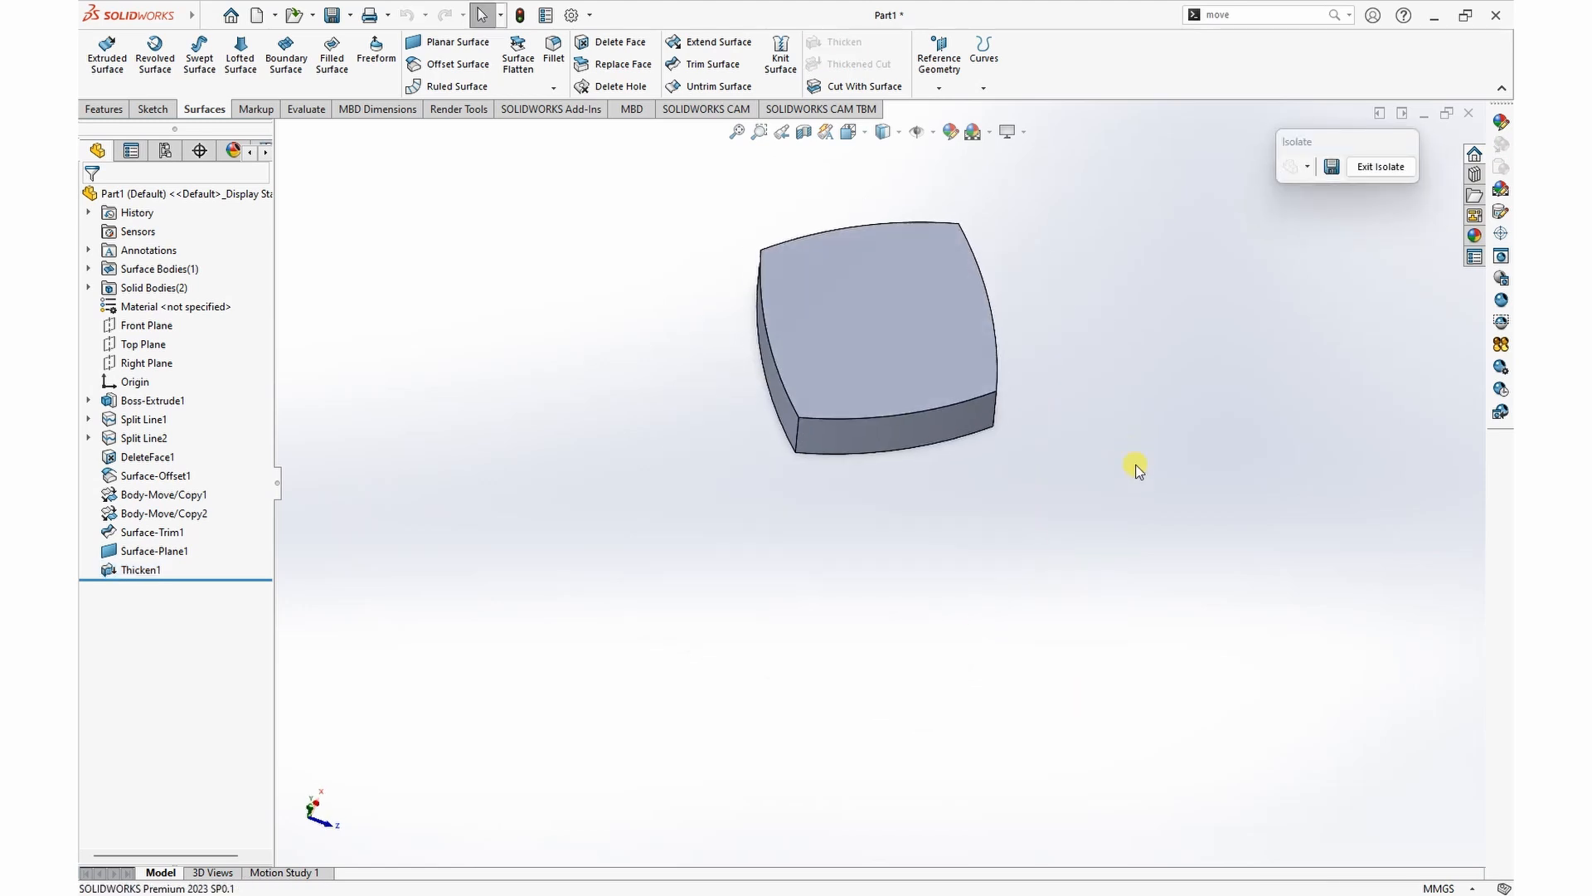
pyautogui.moveTo(1346, 143); pyautogui.dragTo(1316, 112)
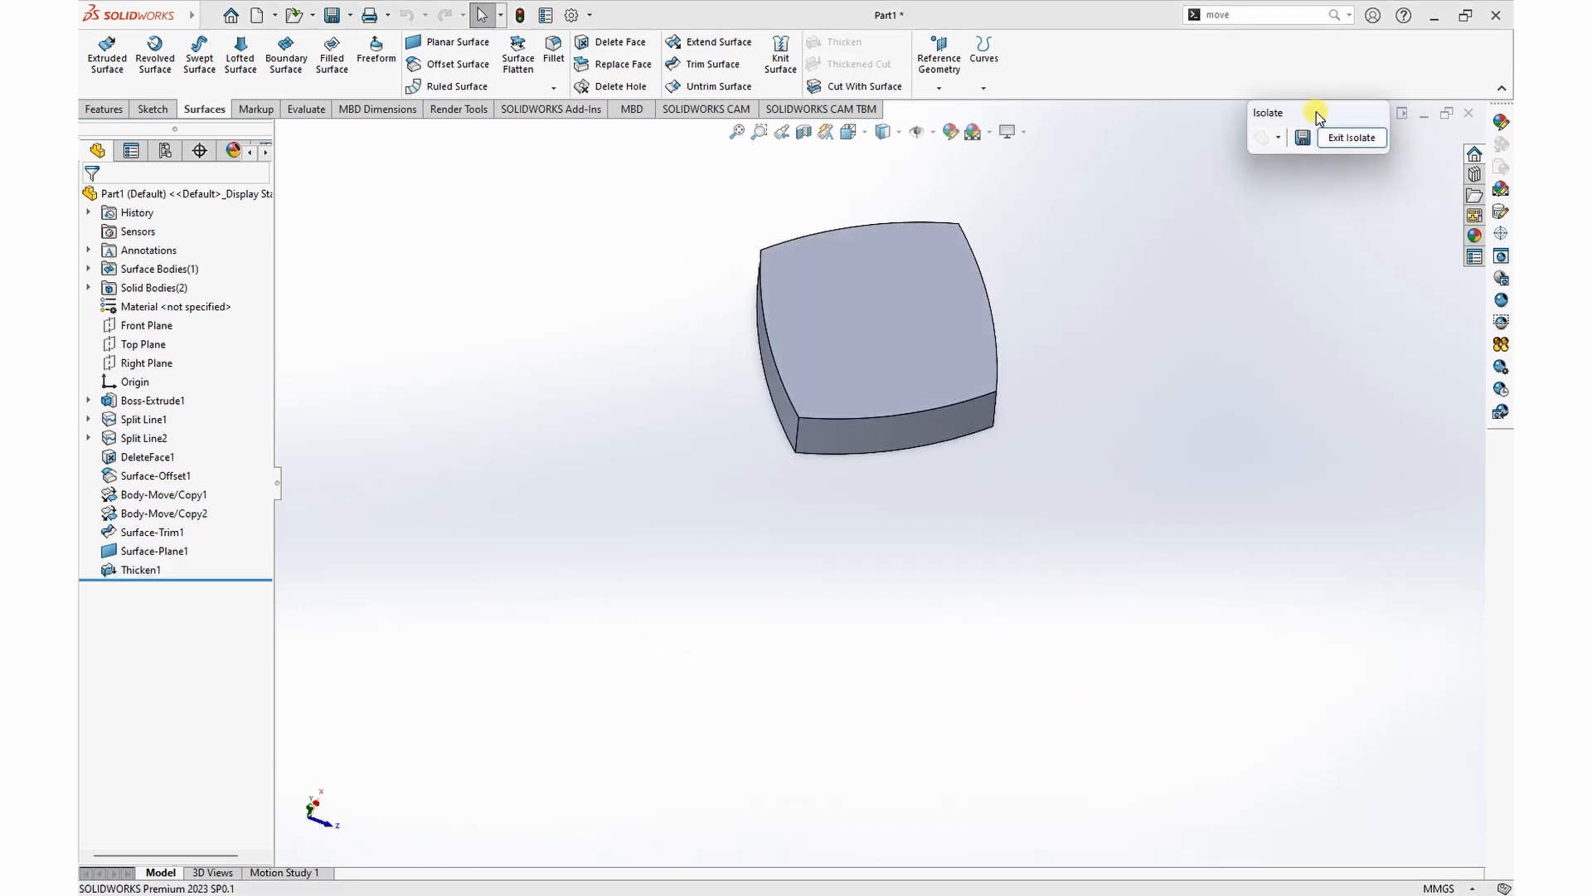
# Step: Sketch on the block's top face an outline offset 2 mm inward from the face's edges
pyautogui.click(847, 338)
pyautogui.click(926, 287)
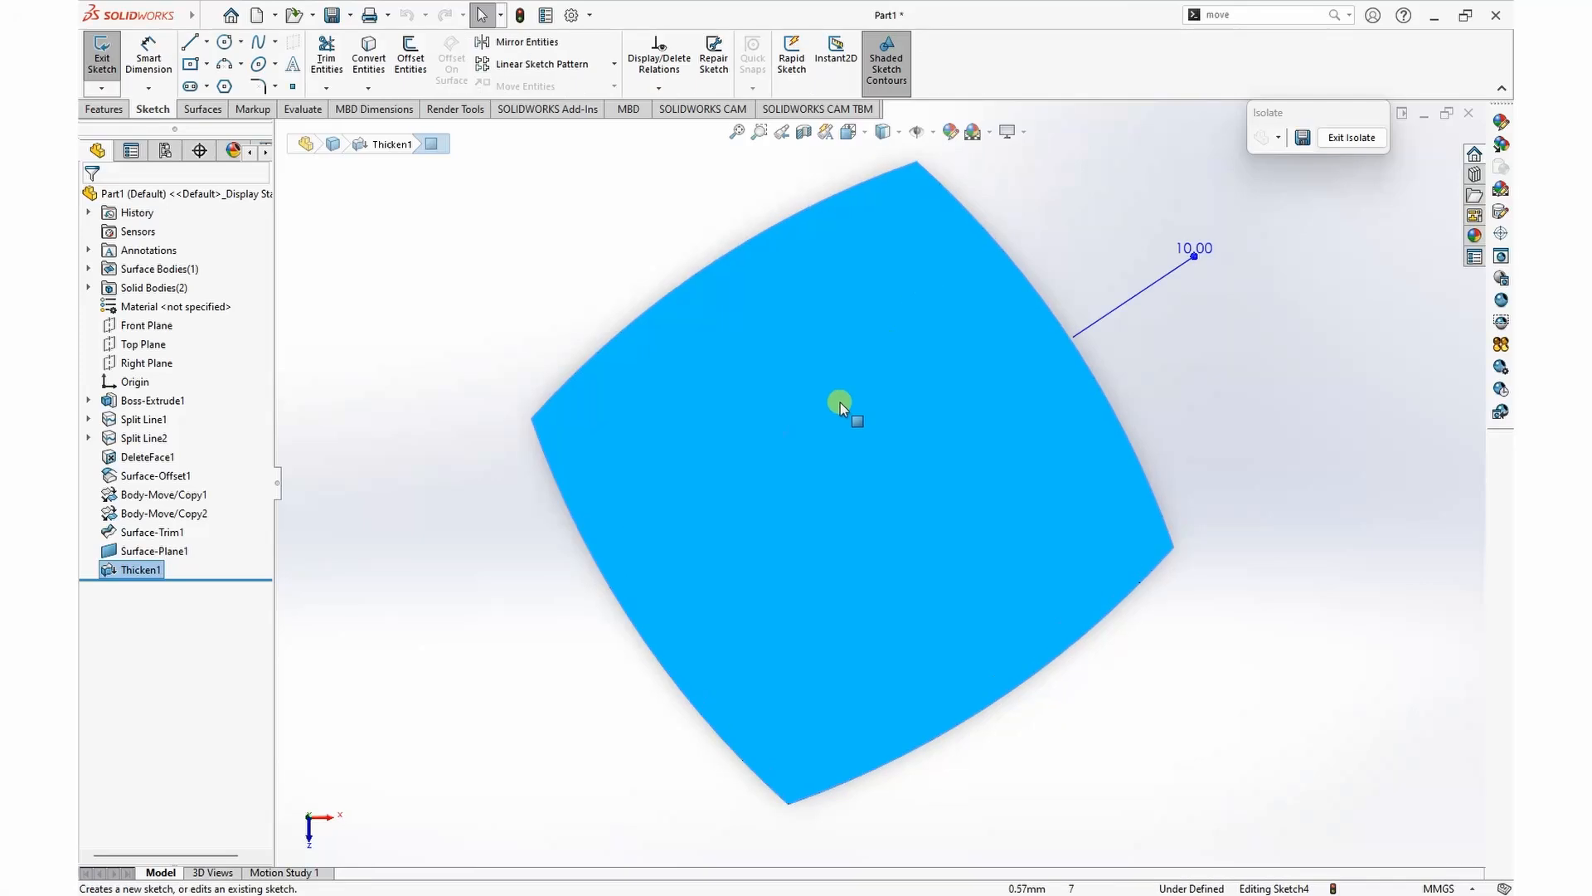
pyautogui.click(419, 76)
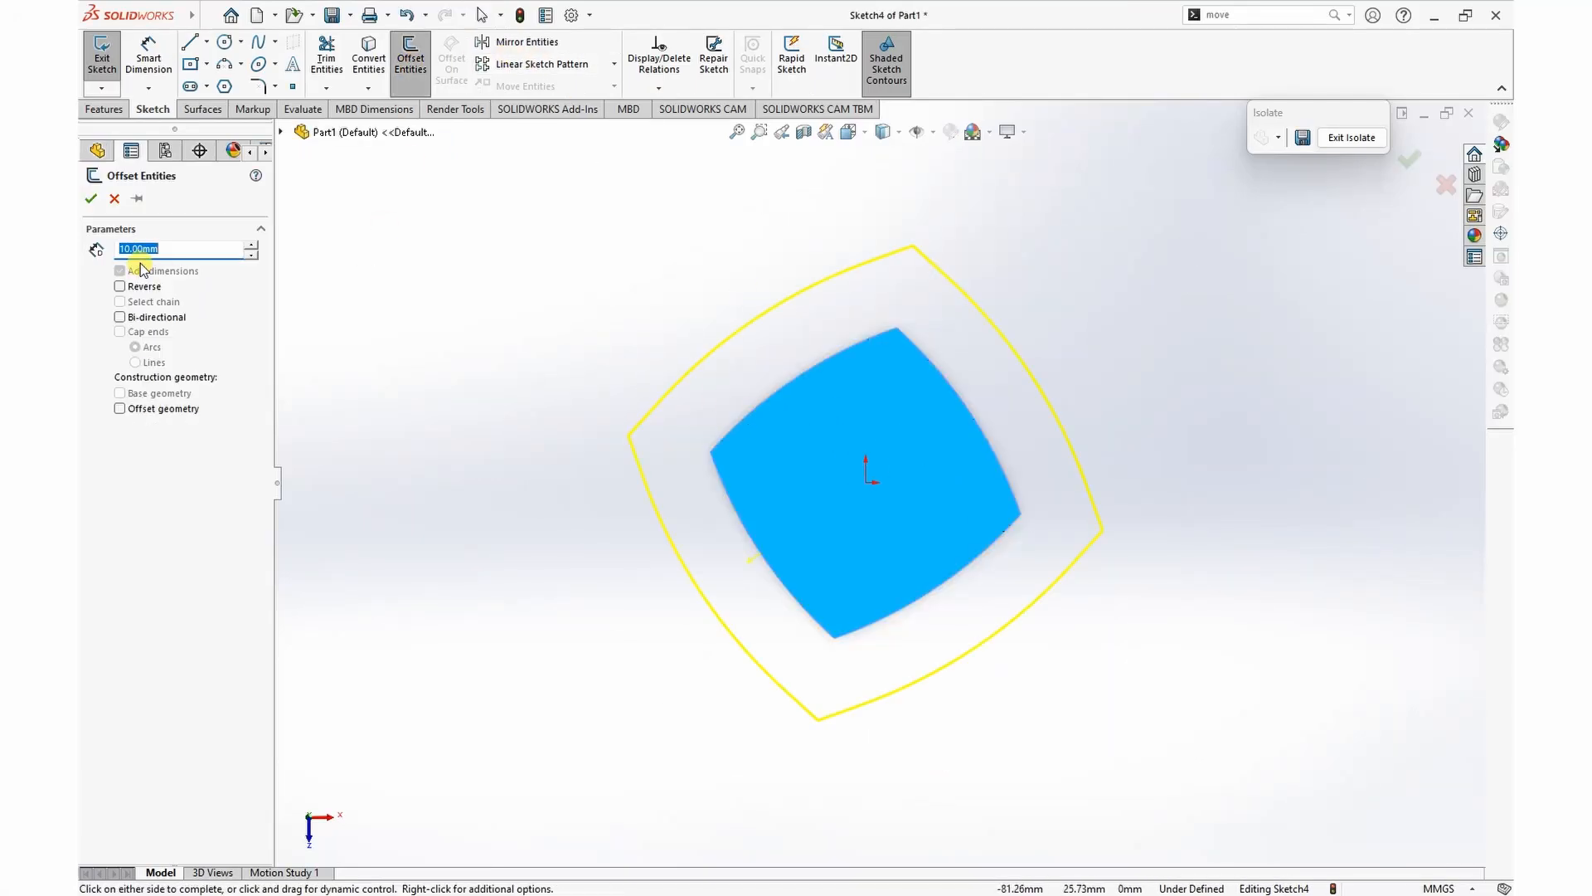
pyautogui.write('2')
pyautogui.press('Return')
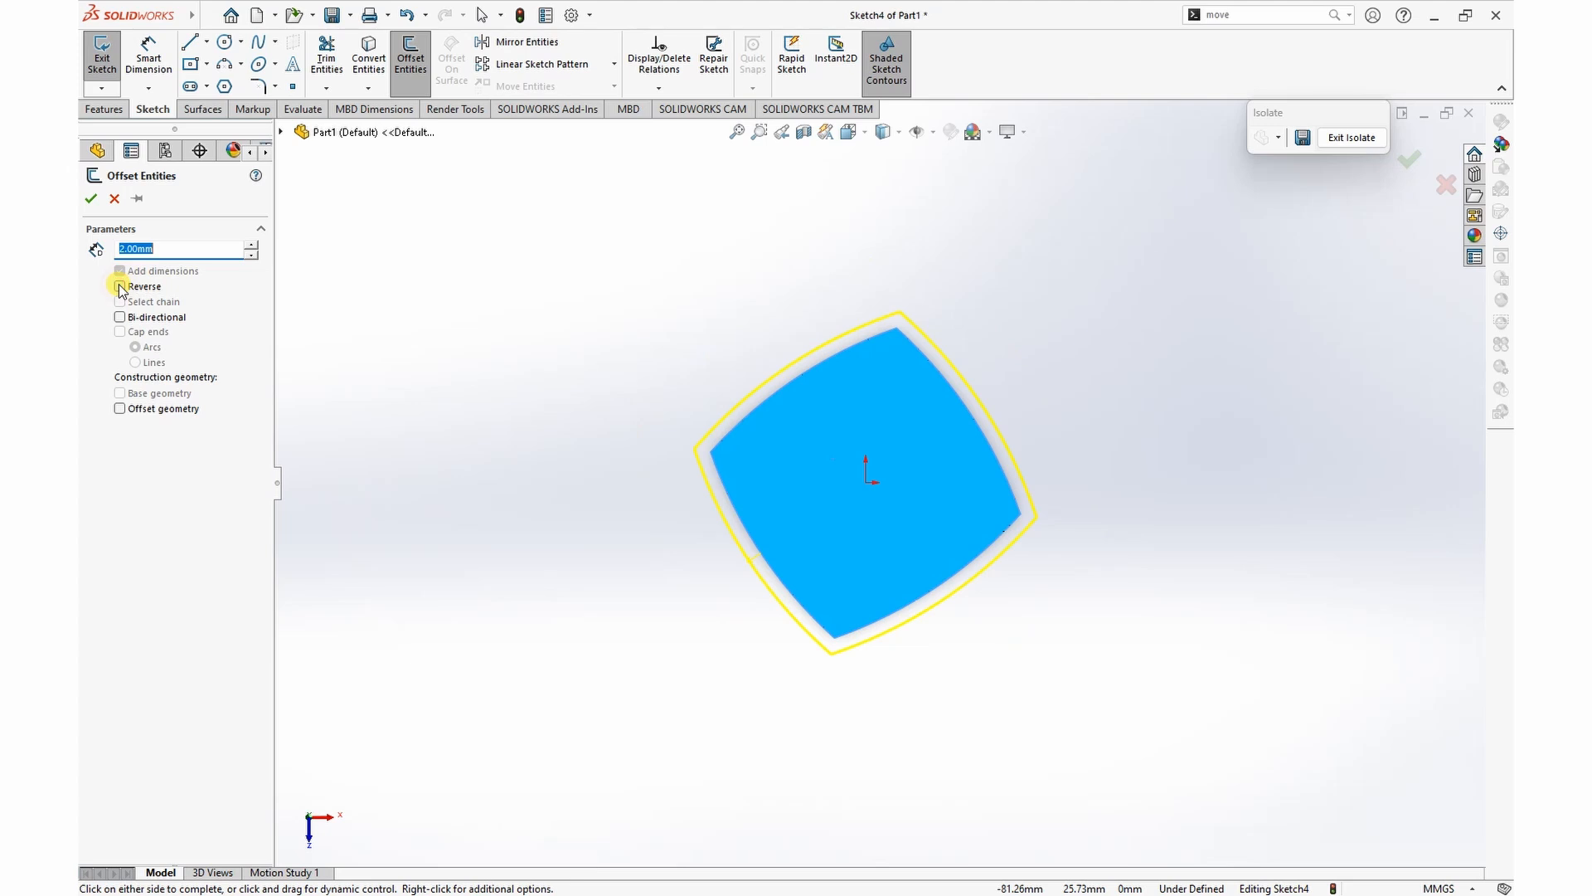
pyautogui.click(120, 286)
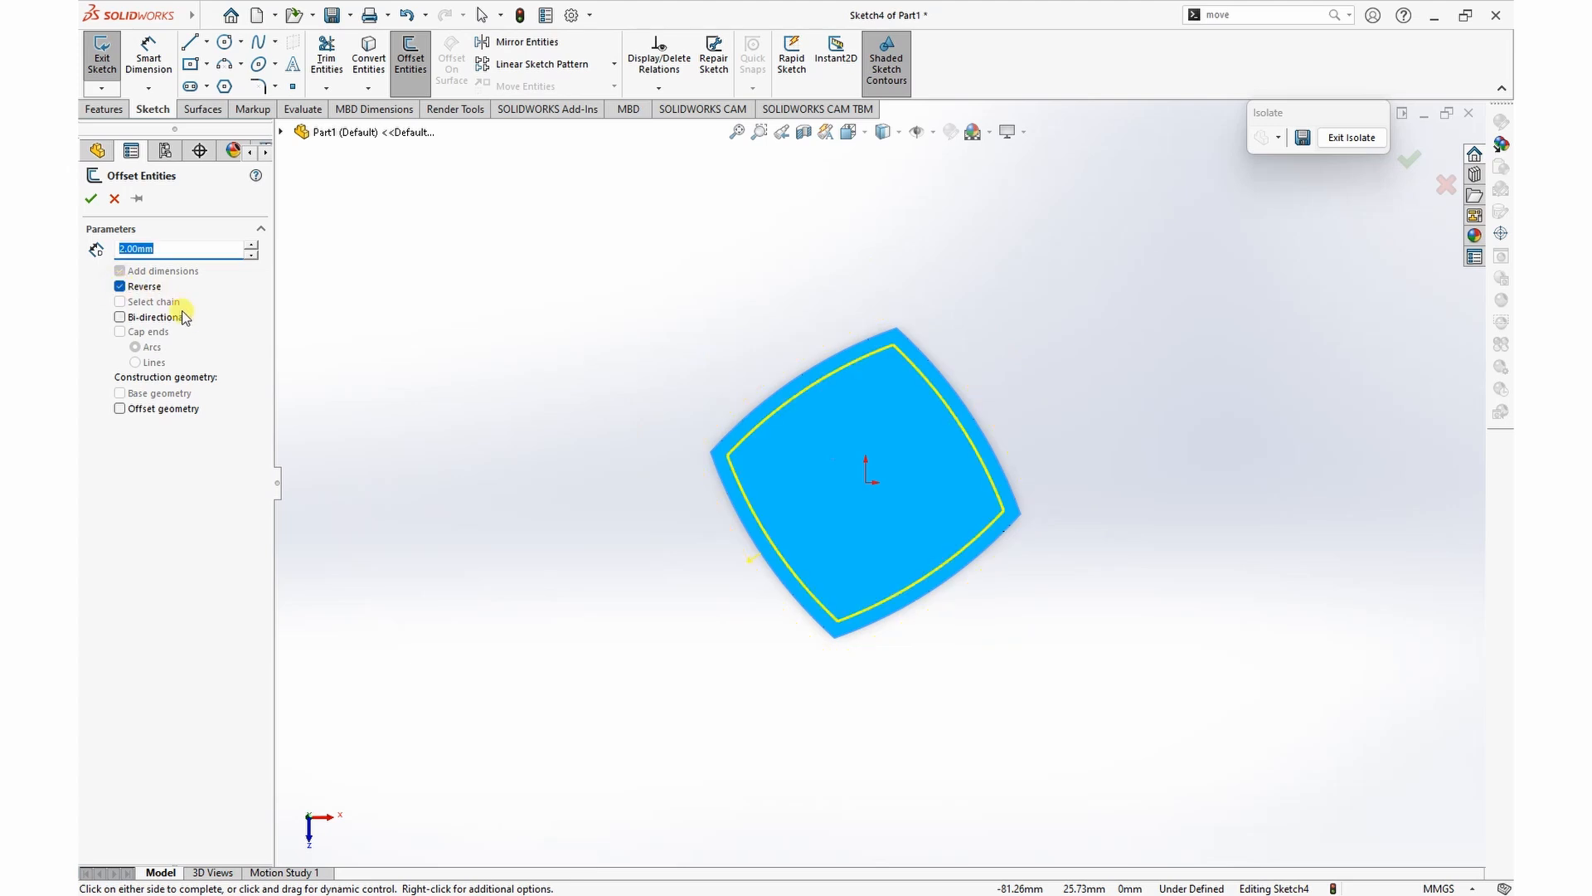
pyautogui.click(89, 199)
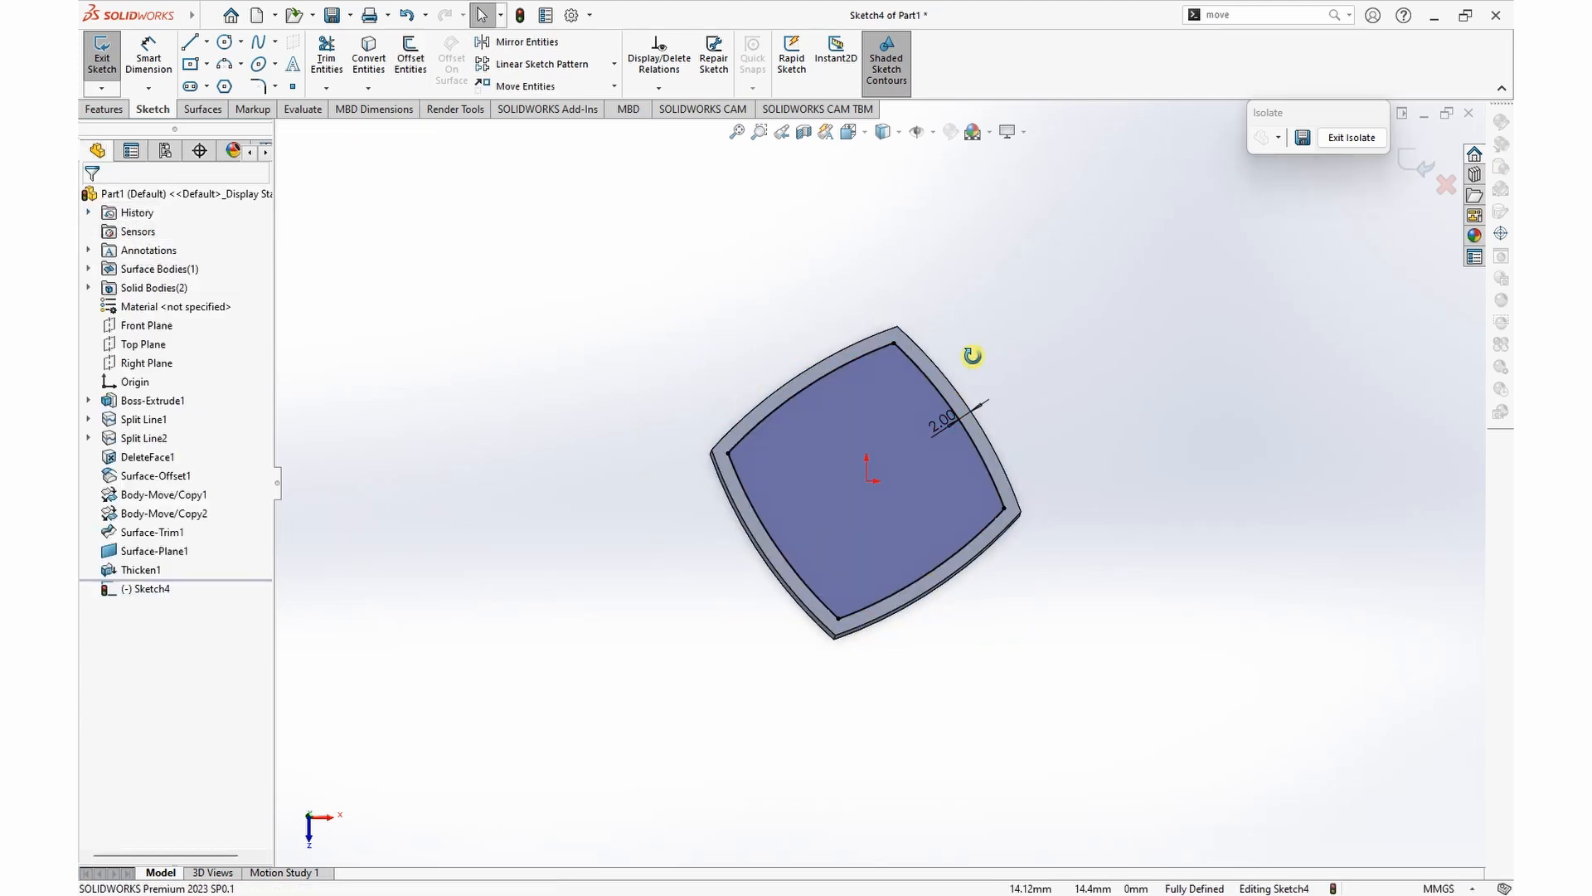
# Step: Cut-extrude the offset outline 5 mm deep into the block to form a shallow pocket
pyautogui.click(105, 106)
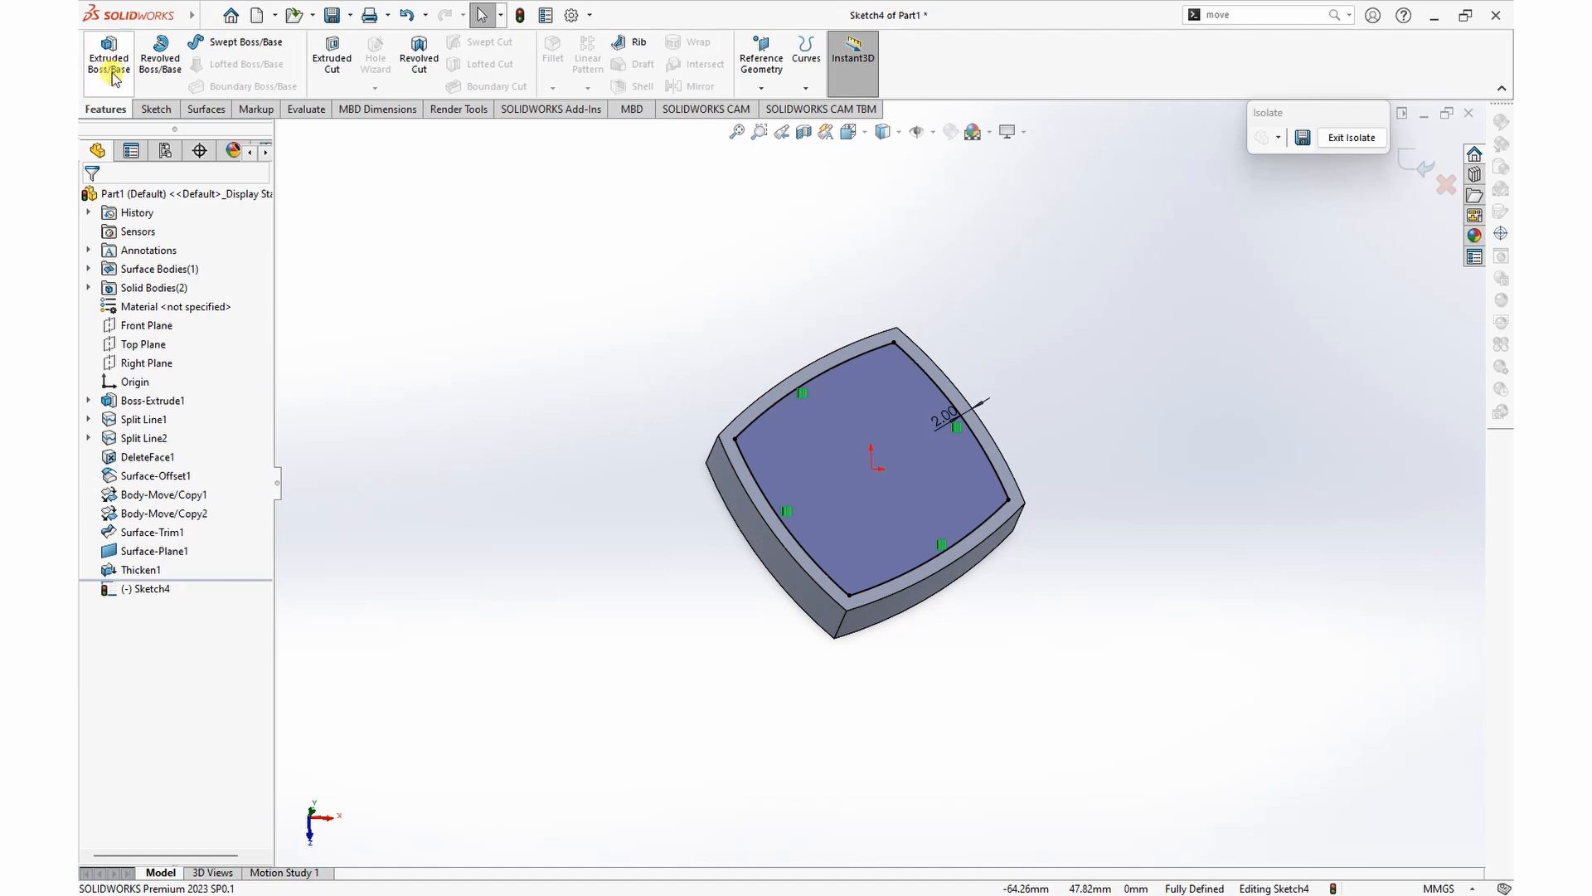
pyautogui.click(331, 58)
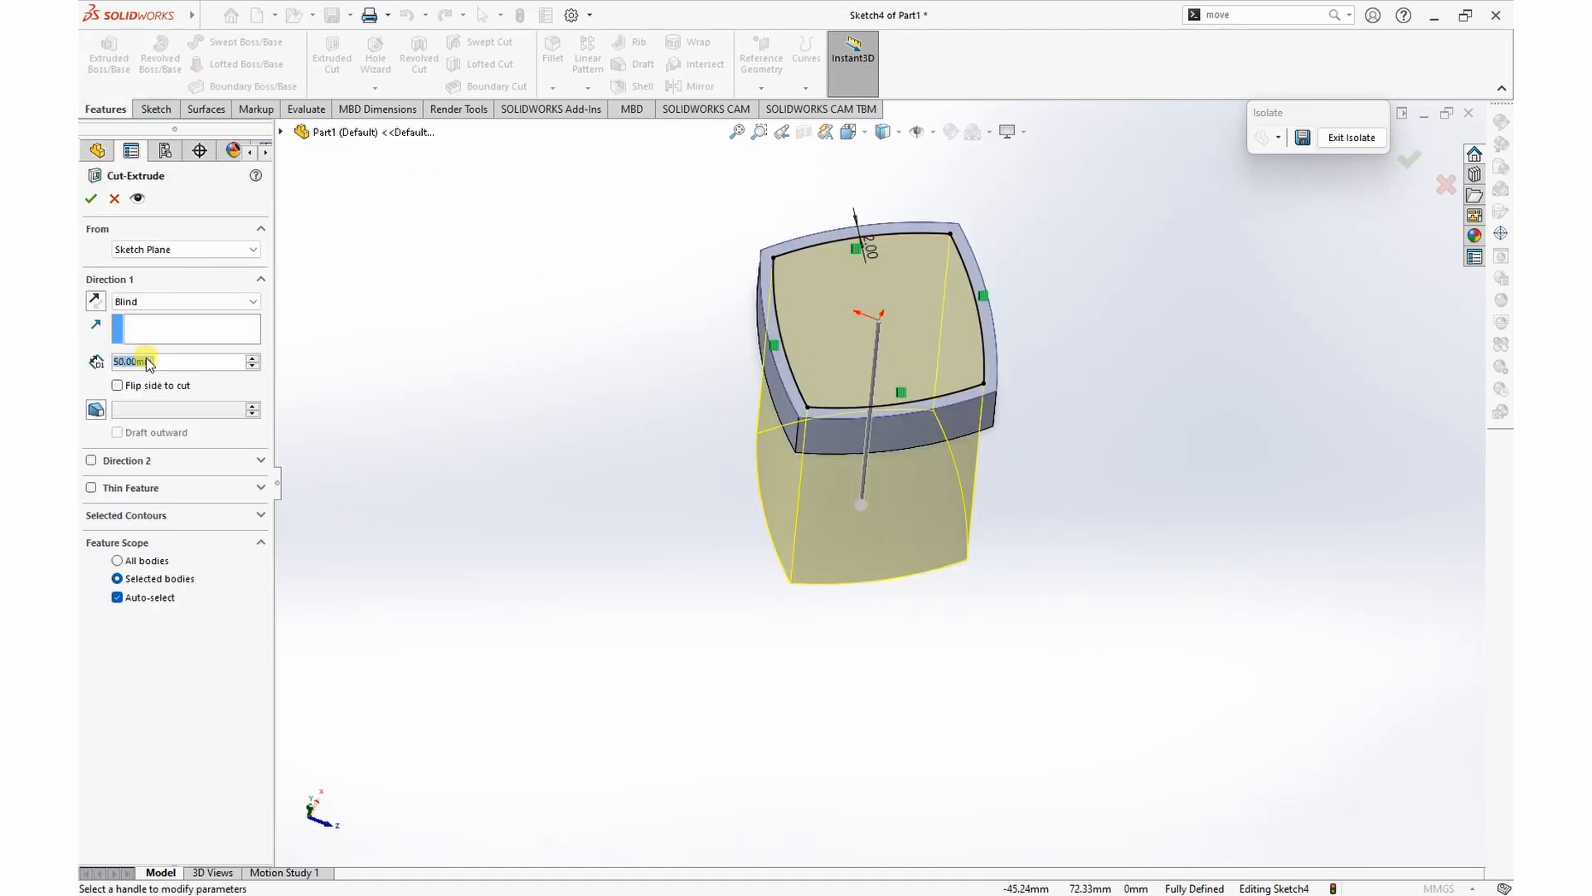
pyautogui.write('5')
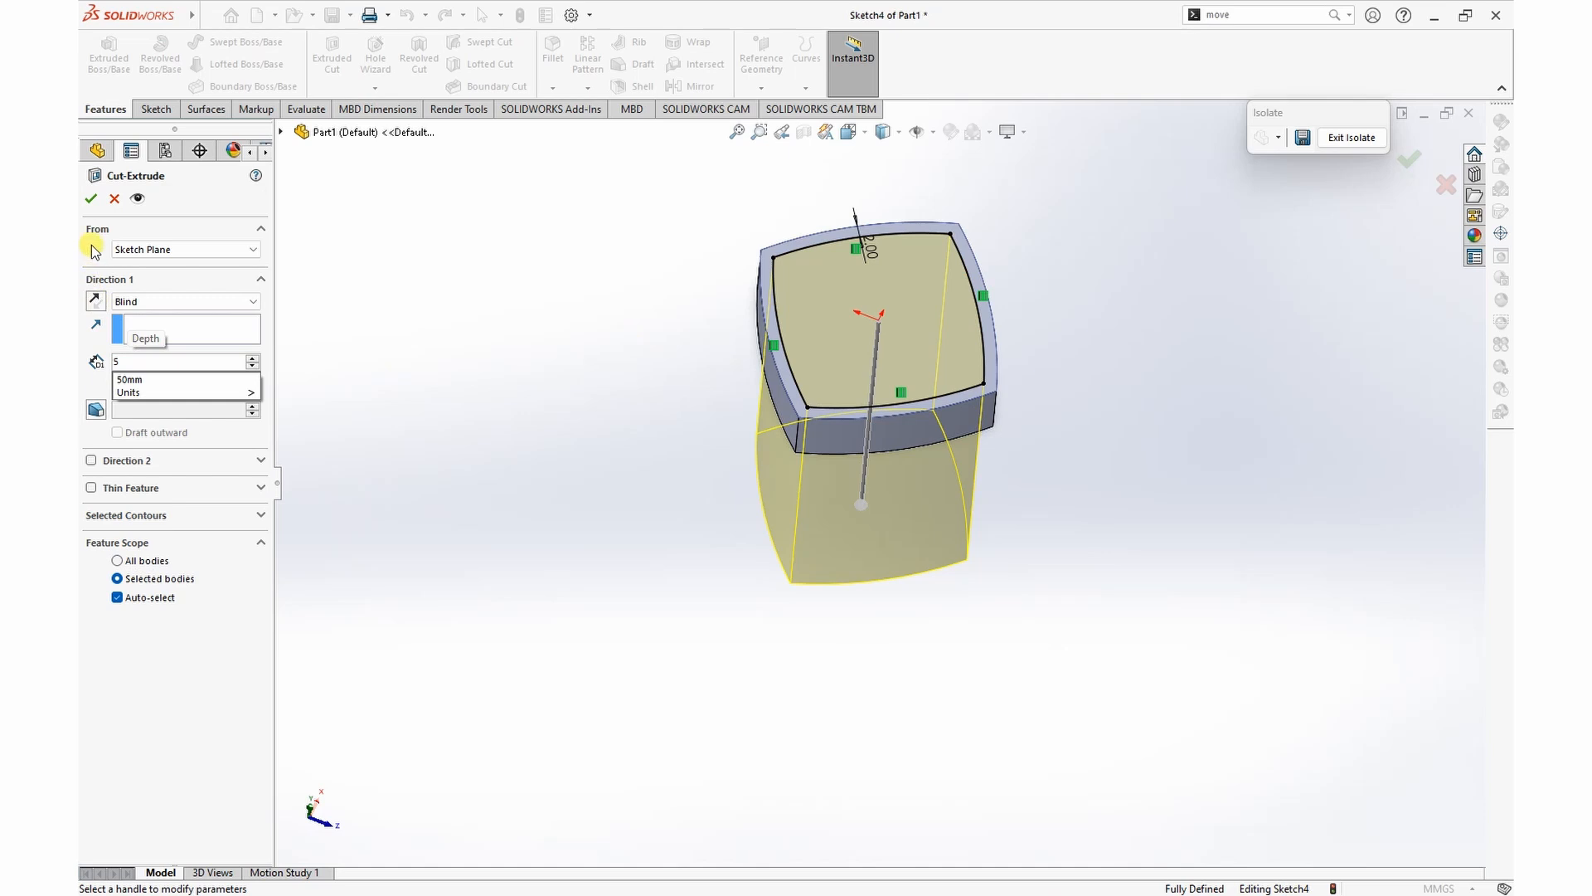
pyautogui.click(92, 198)
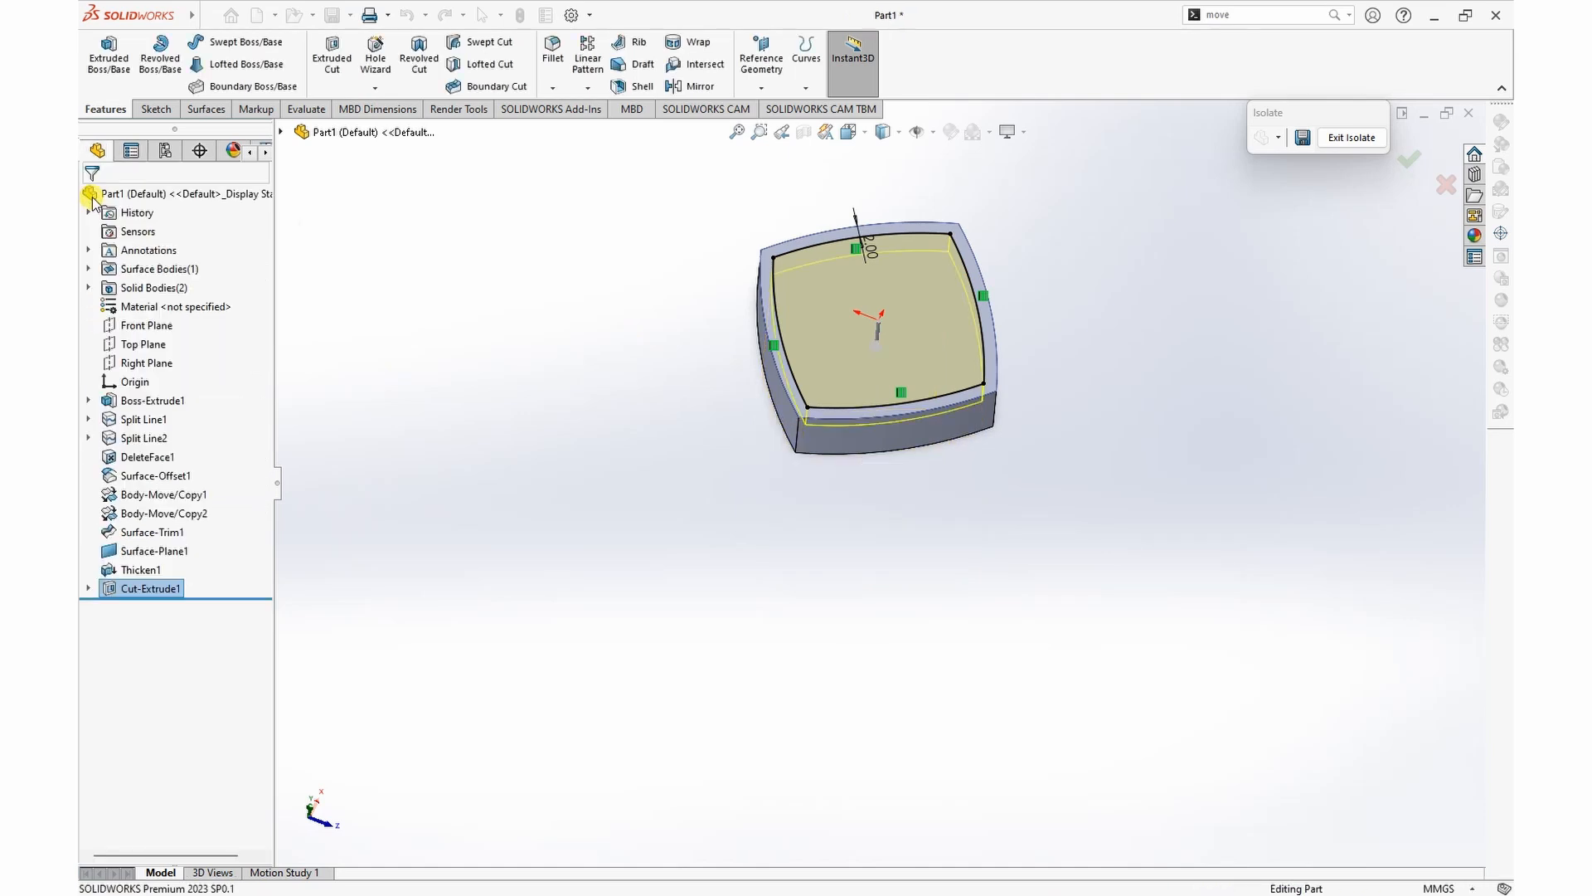
pyautogui.moveTo(565, 502); pyautogui.dragTo(583, 543, button='middle')
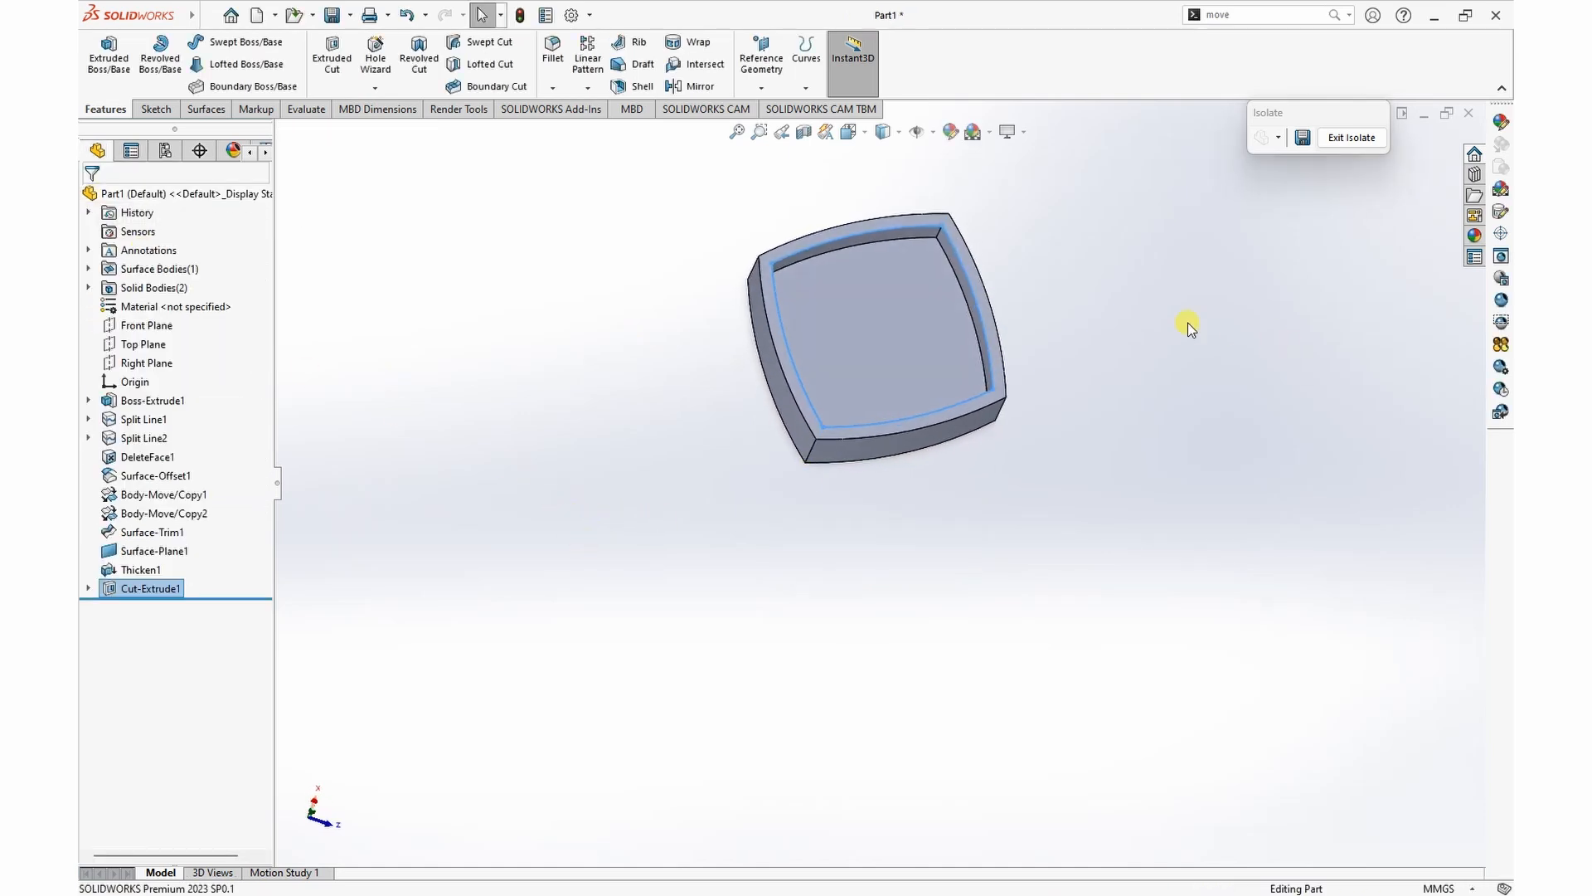
# Step: Sketch on the pocket floor a curve offset 5 mm inward from its upper-left edge, and stretch both ends beyond the block's outline
pyautogui.click(881, 324)
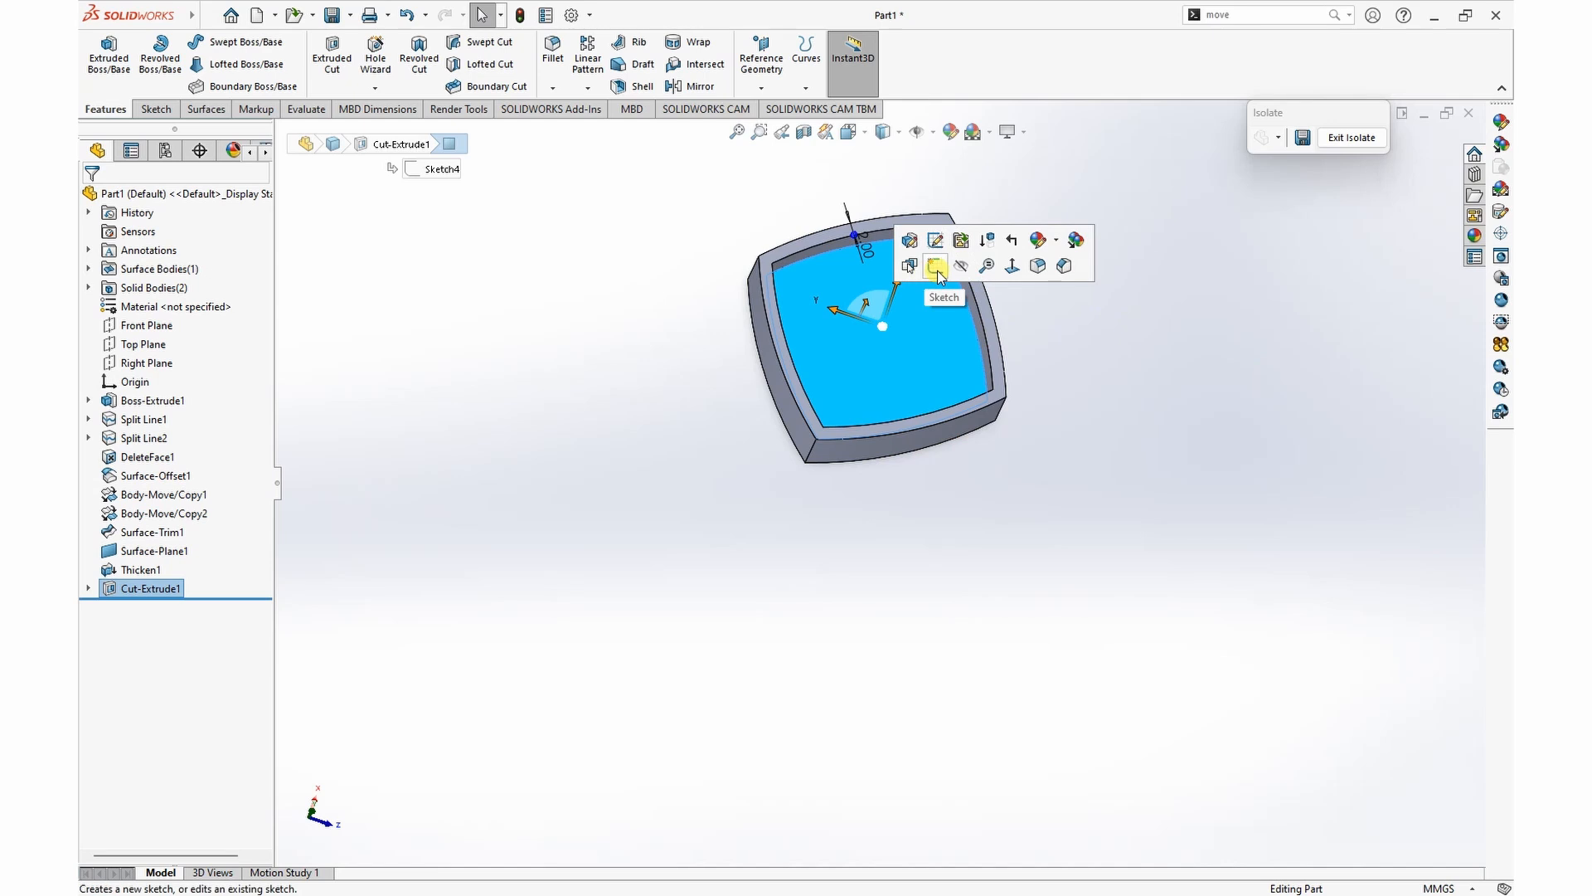
pyautogui.click(938, 270)
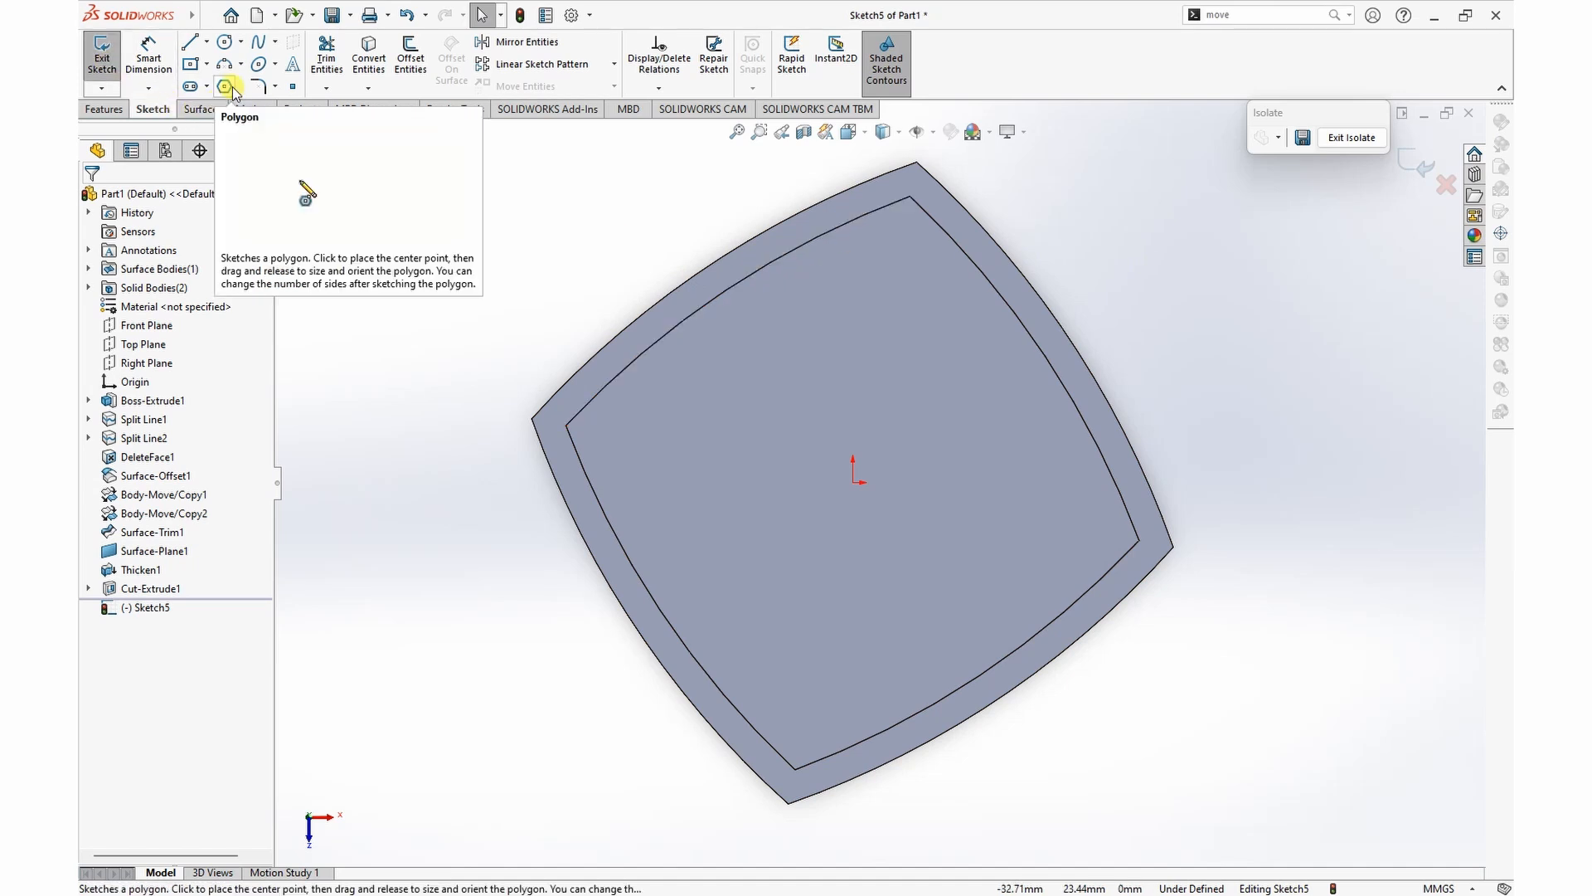
pyautogui.click(417, 73)
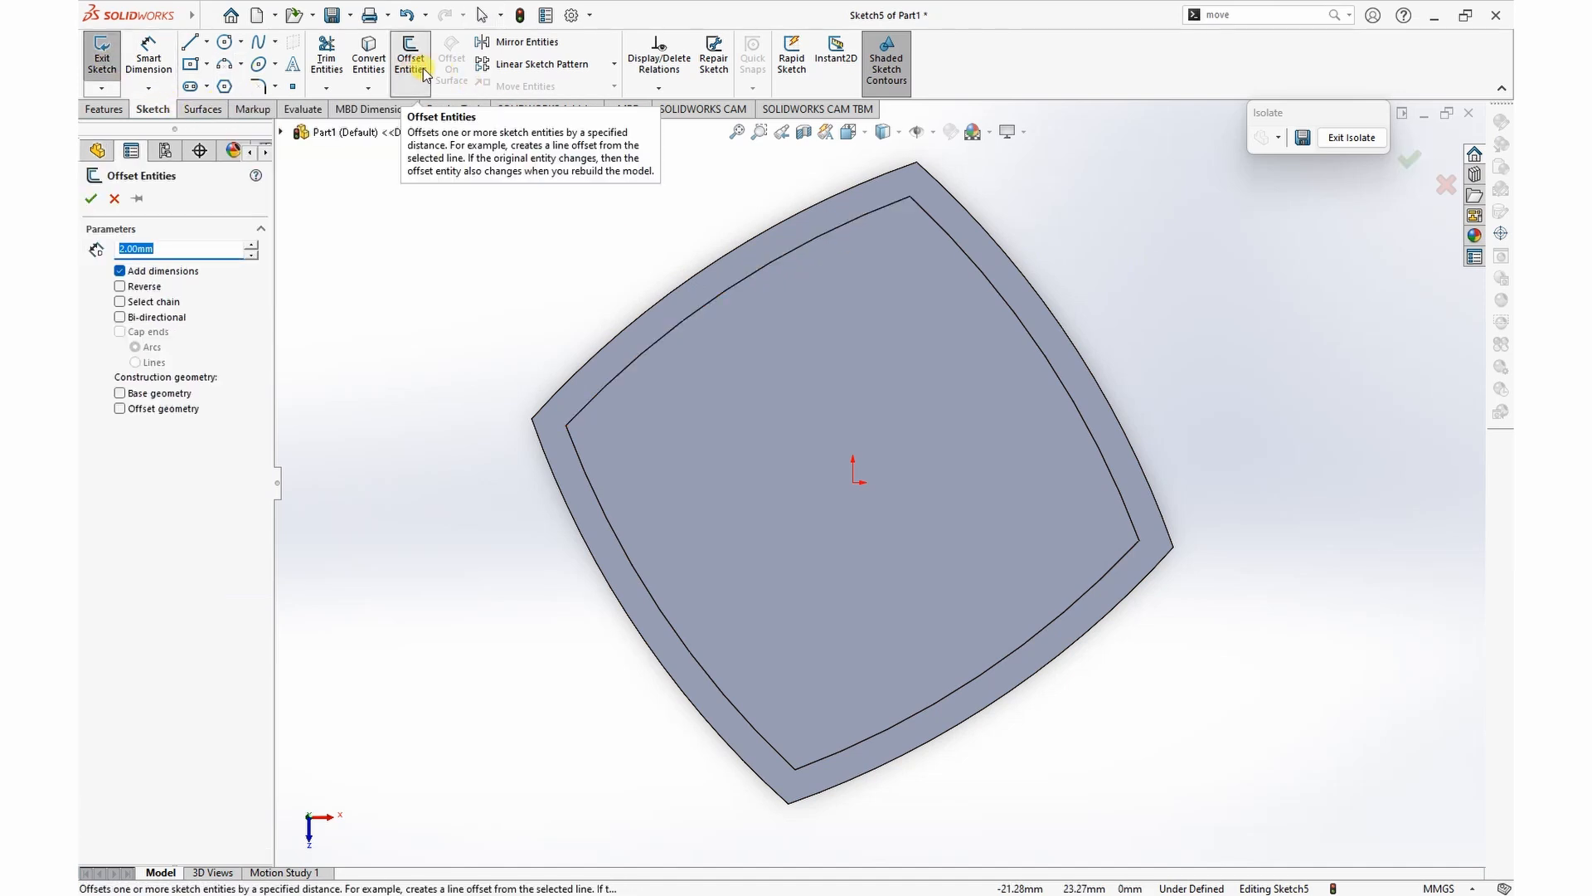
pyautogui.click(656, 342)
pyautogui.click(122, 286)
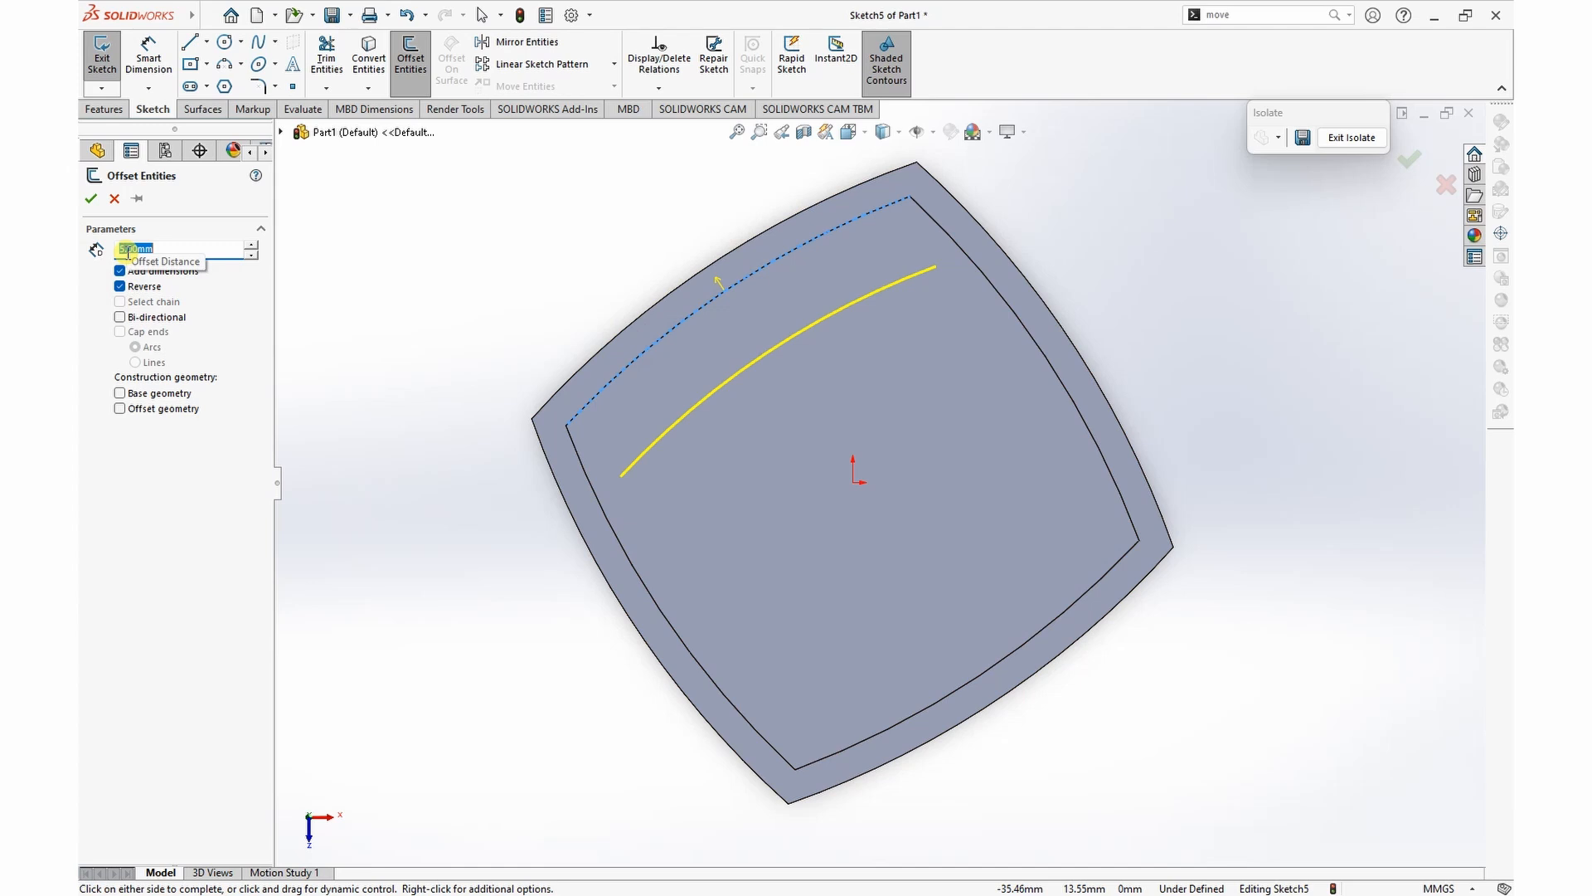
pyautogui.click(92, 199)
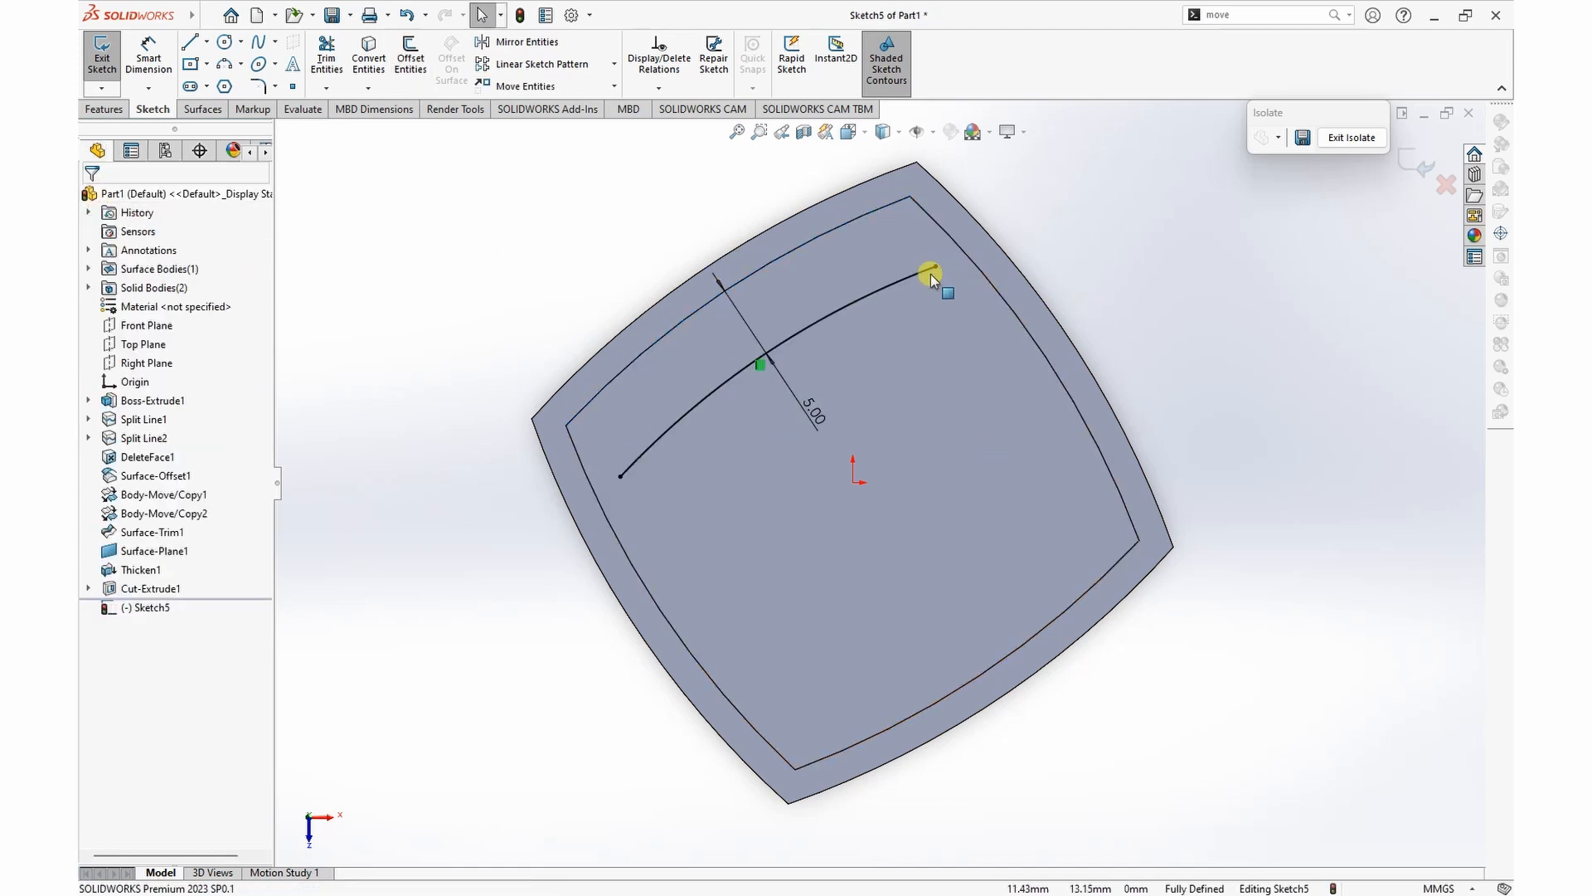
pyautogui.moveTo(936, 267); pyautogui.dragTo(1057, 235)
pyautogui.moveTo(620, 476); pyautogui.dragTo(531, 599)
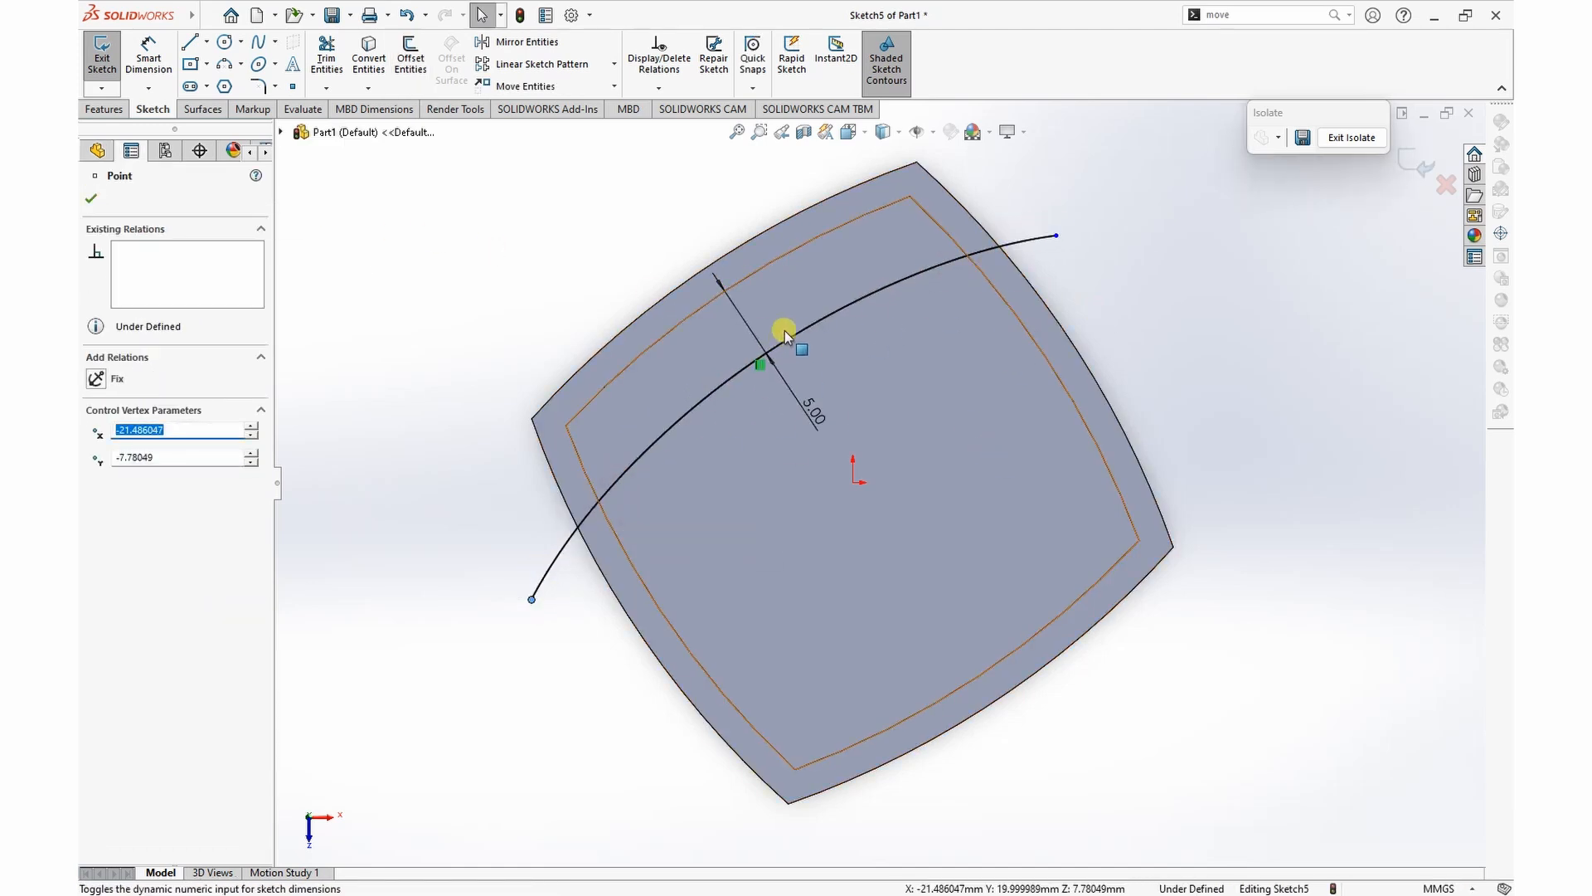
pyautogui.click(91, 198)
# Step: Offset the same floor edge 10 mm inward as a second curve, and stretch both its ends beyond the block's outline
pyautogui.click(410, 62)
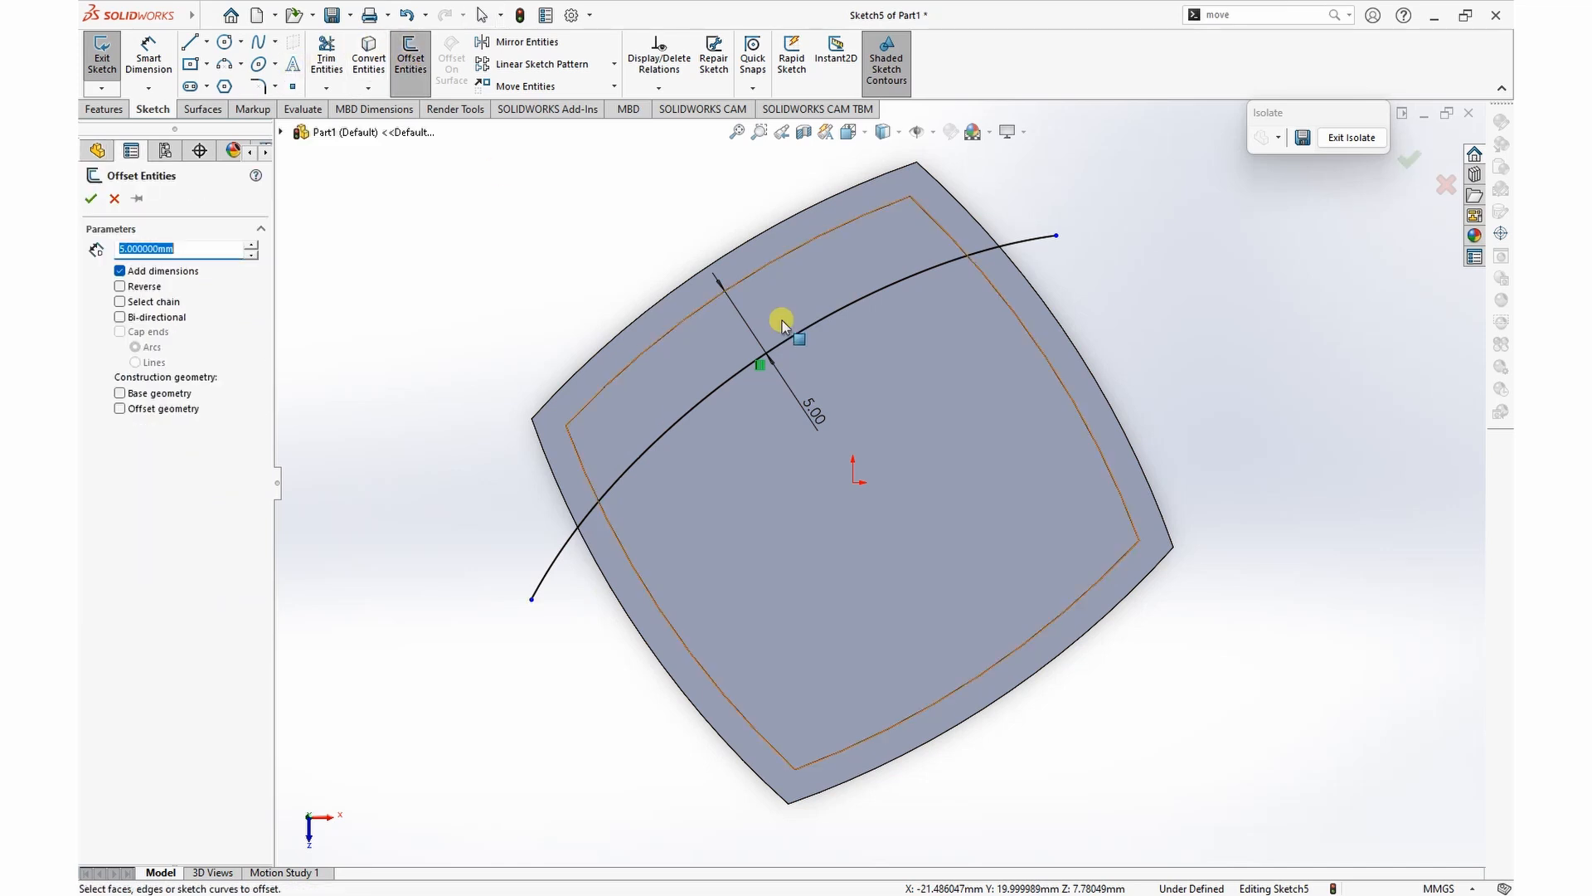
pyautogui.click(661, 338)
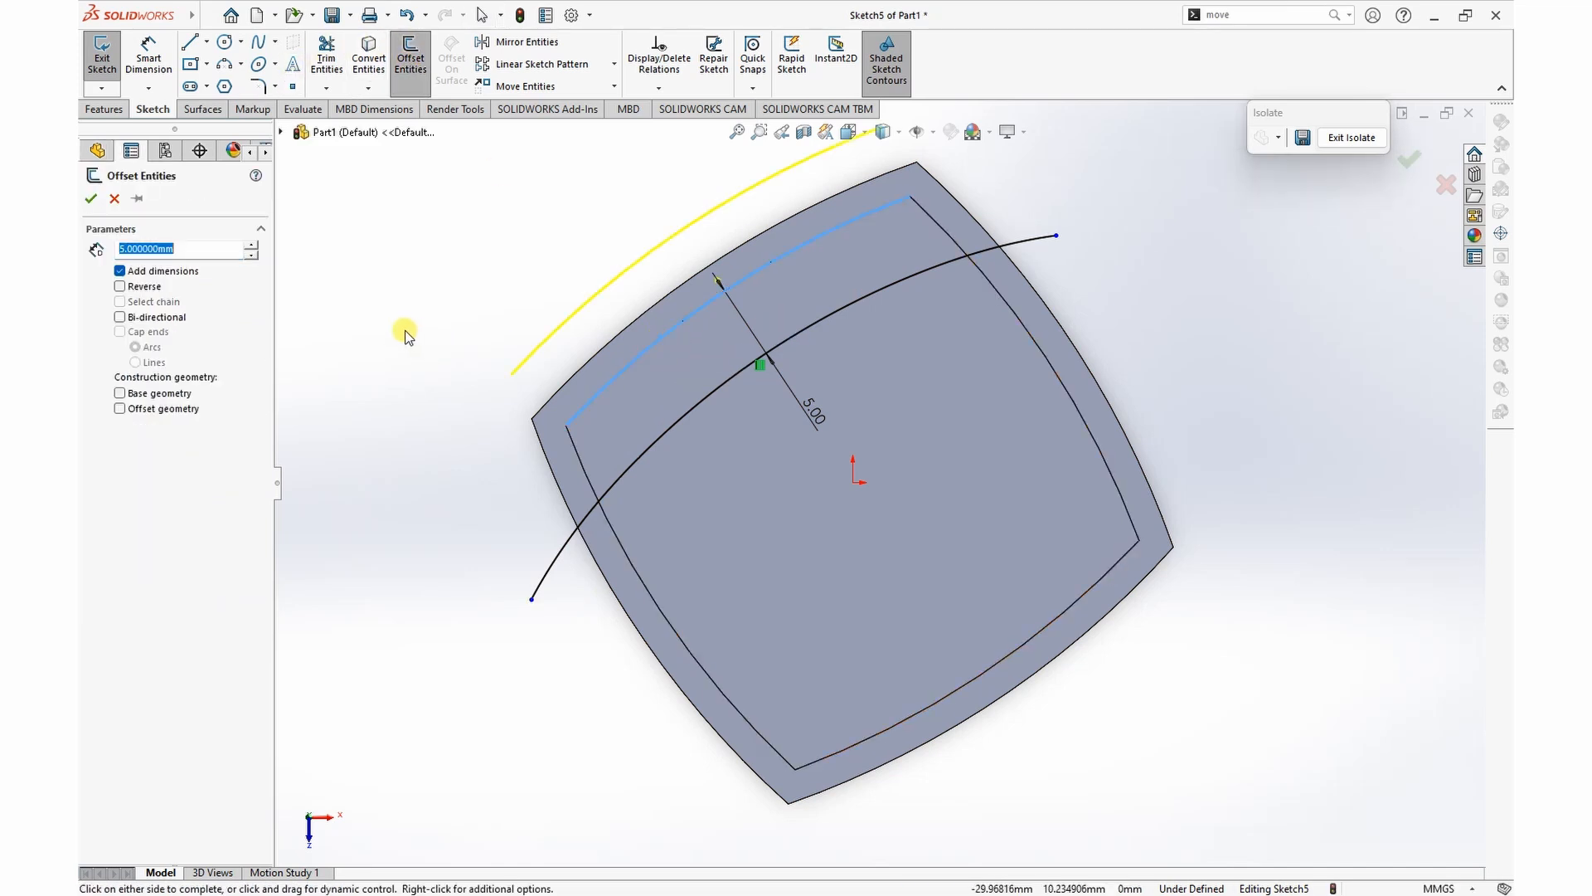
pyautogui.write('10')
pyautogui.press('Return')
pyautogui.click(121, 287)
pyautogui.click(91, 198)
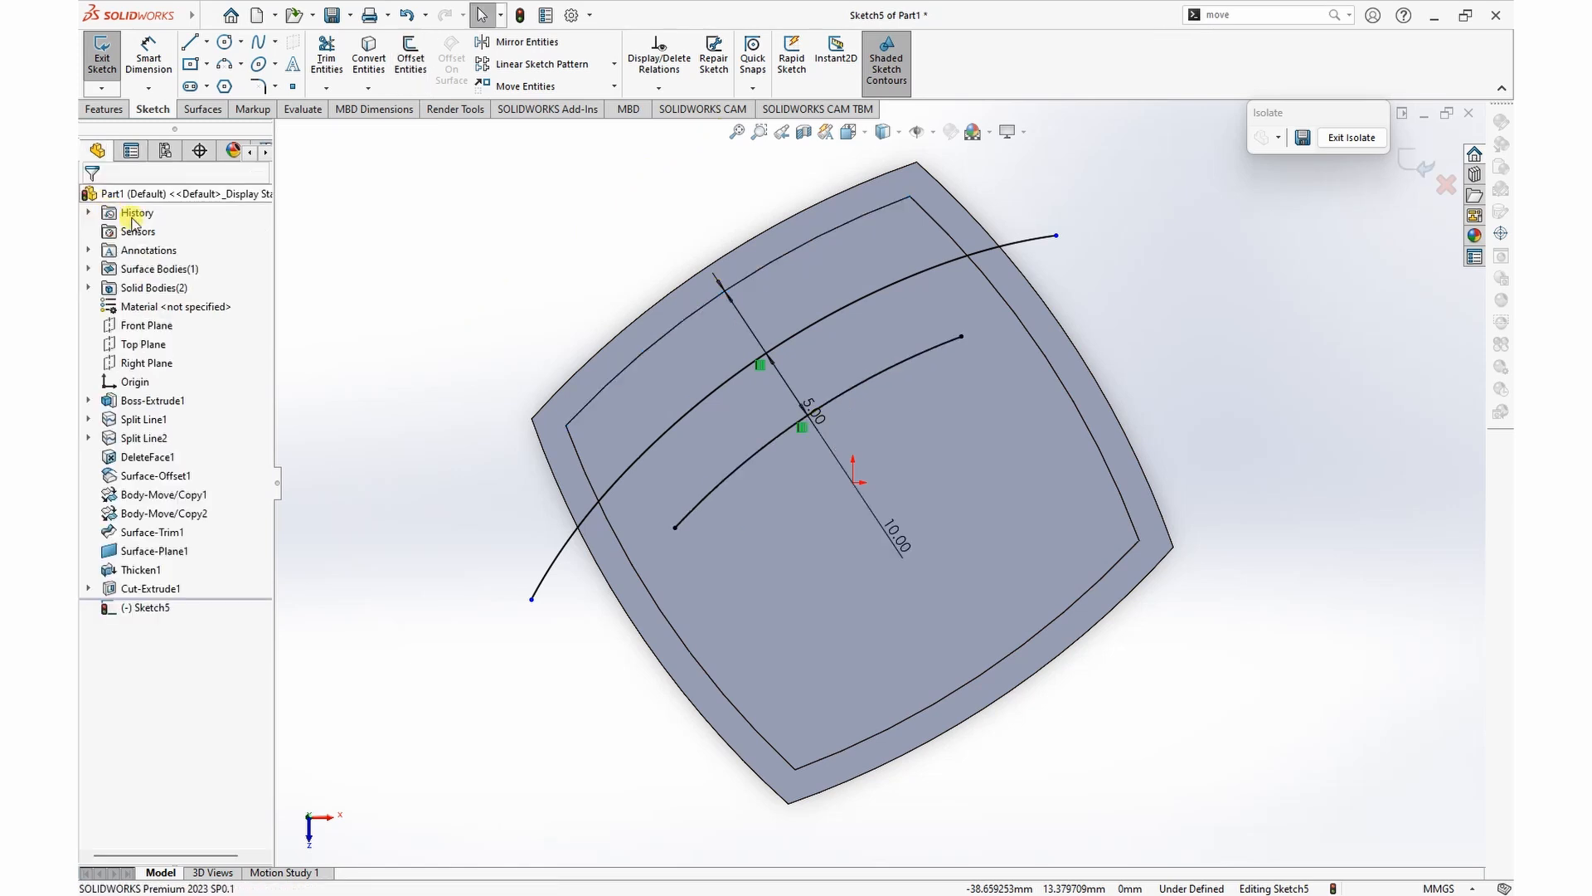
pyautogui.moveTo(978, 338); pyautogui.dragTo(1094, 307)
pyautogui.moveTo(675, 527); pyautogui.dragTo(587, 656)
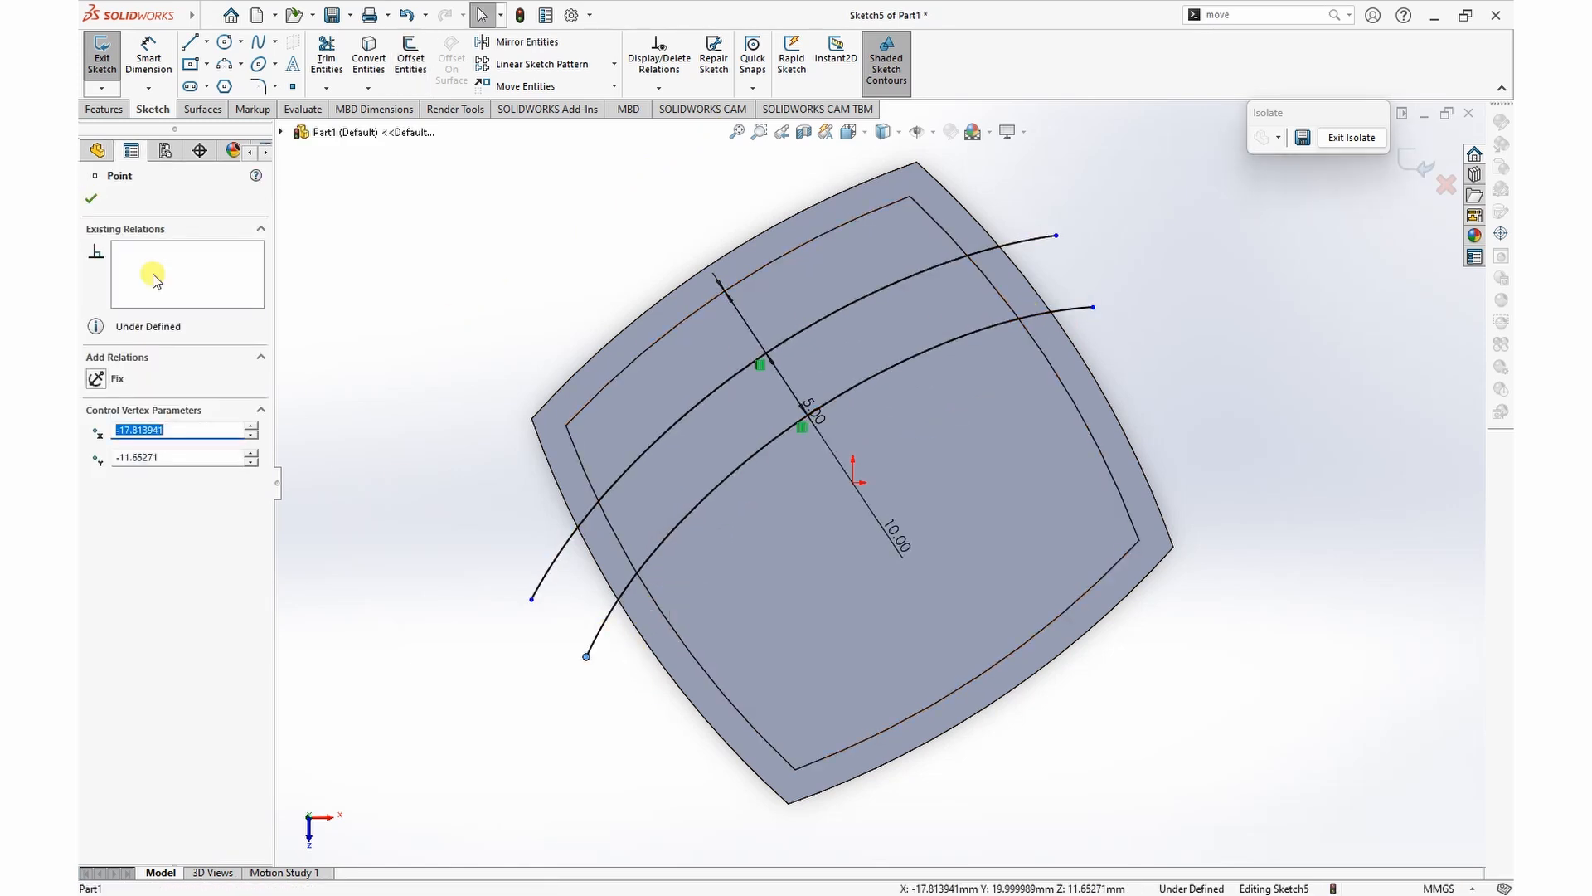
pyautogui.click(92, 198)
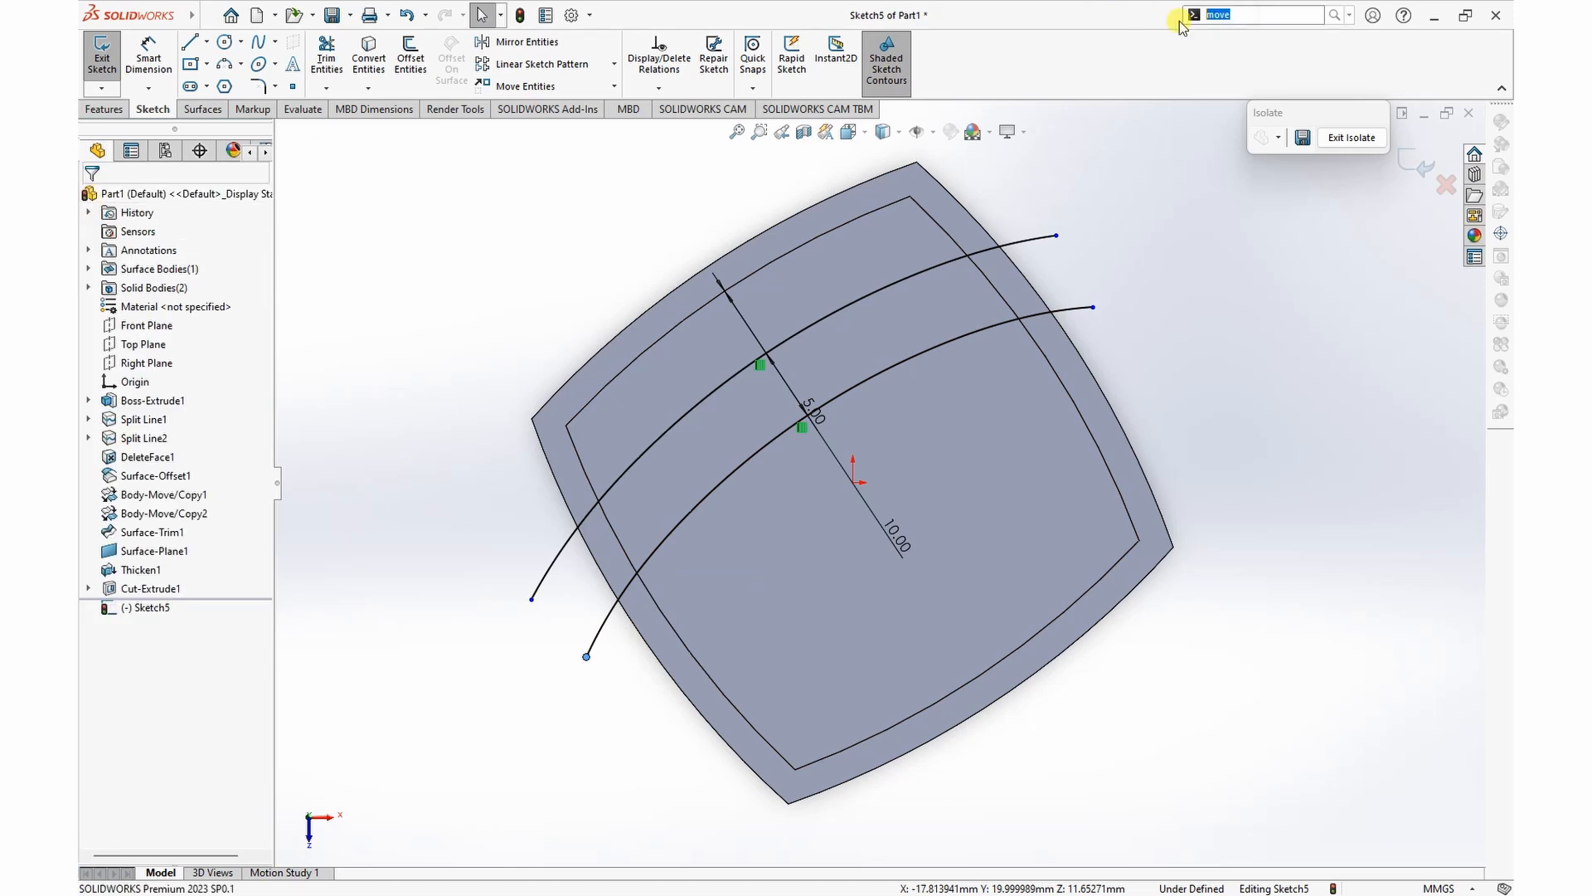
# Step: Split the pocket floor face with a projection Split Line using the two sketched curves
pyautogui.press('BackSpace')
pyautogui.write('sp')
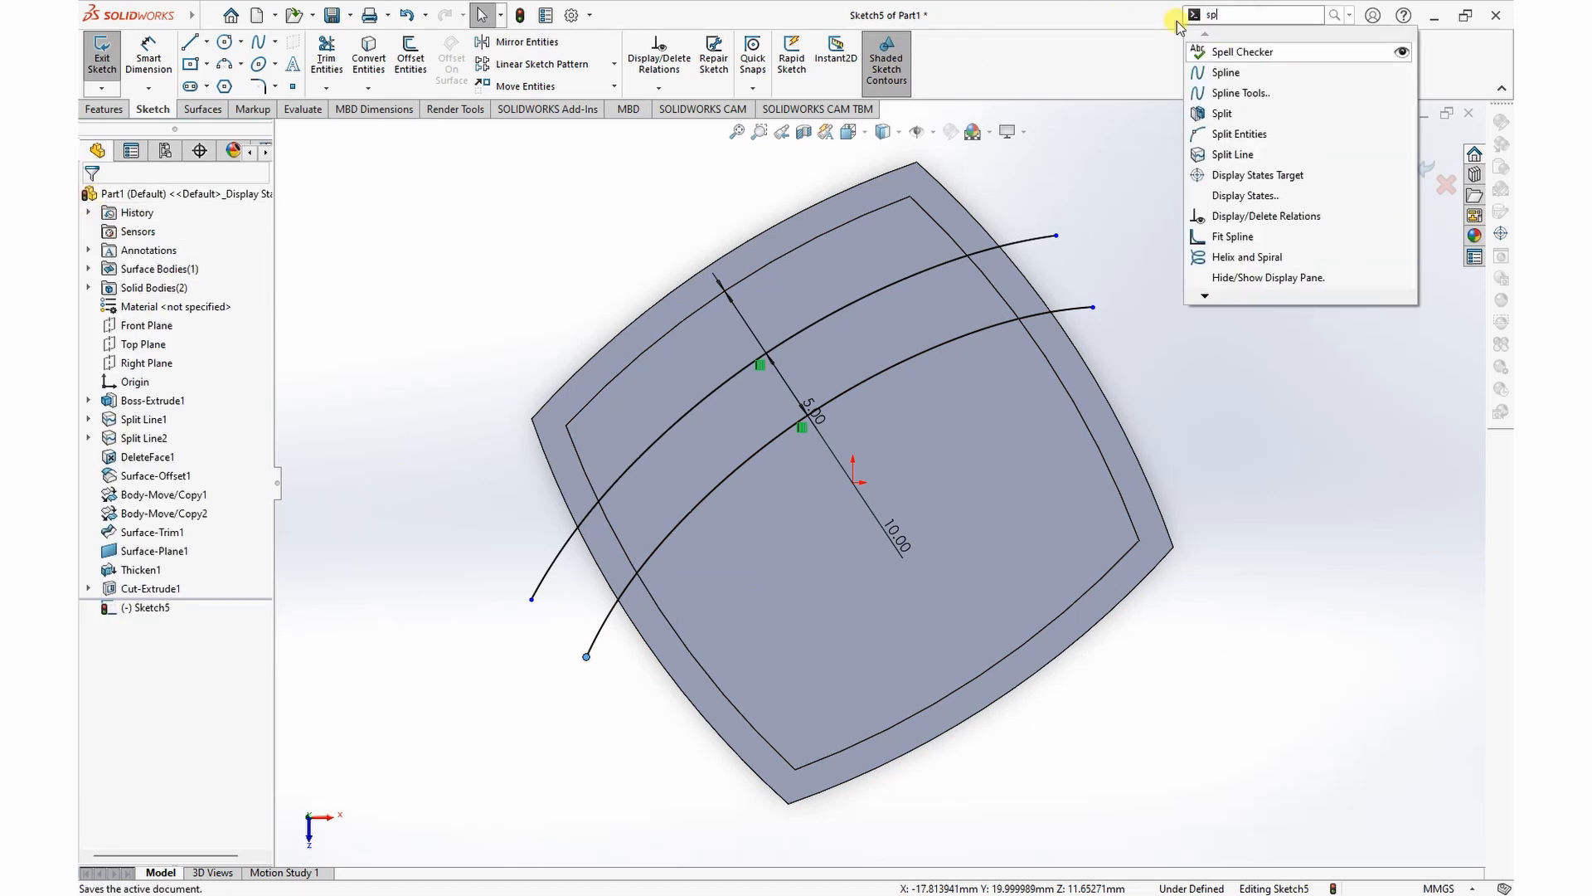
pyautogui.write('lit')
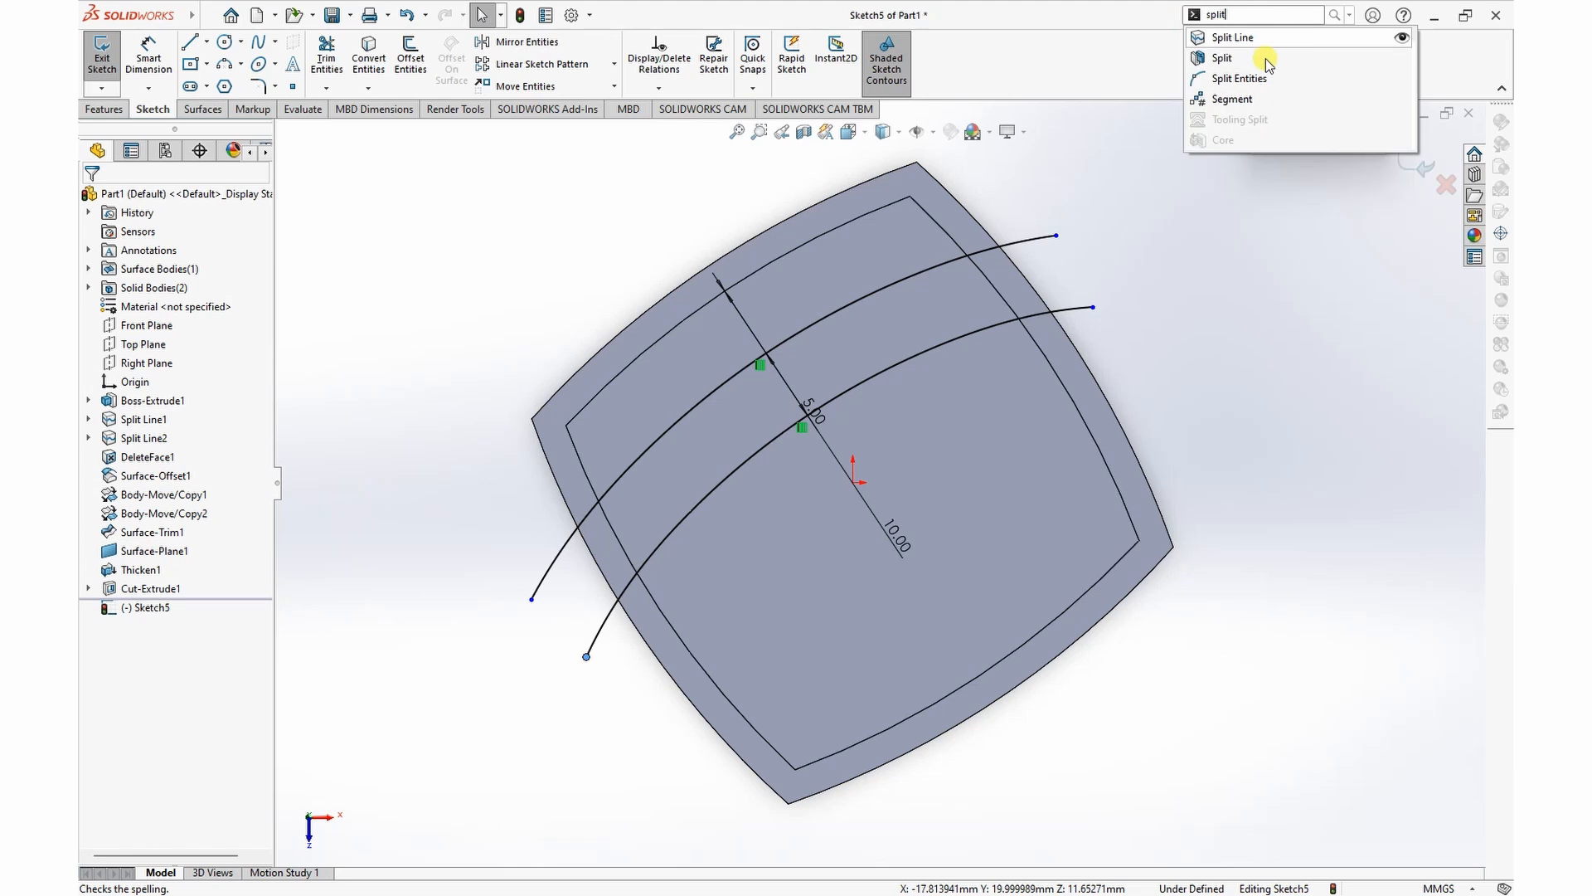
pyautogui.click(1230, 37)
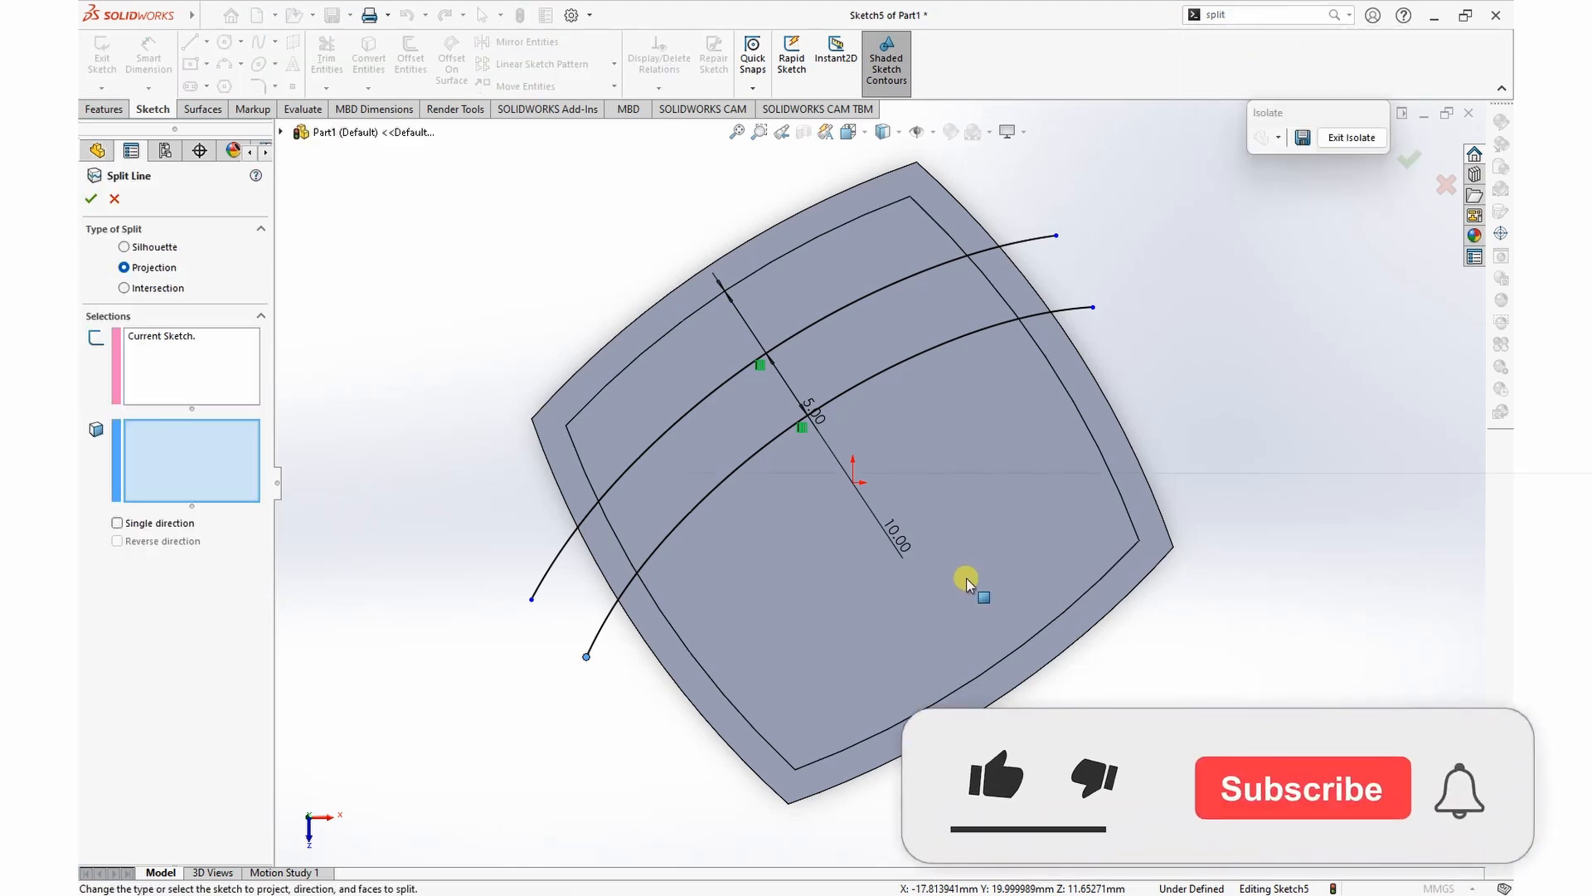
pyautogui.click(1013, 520)
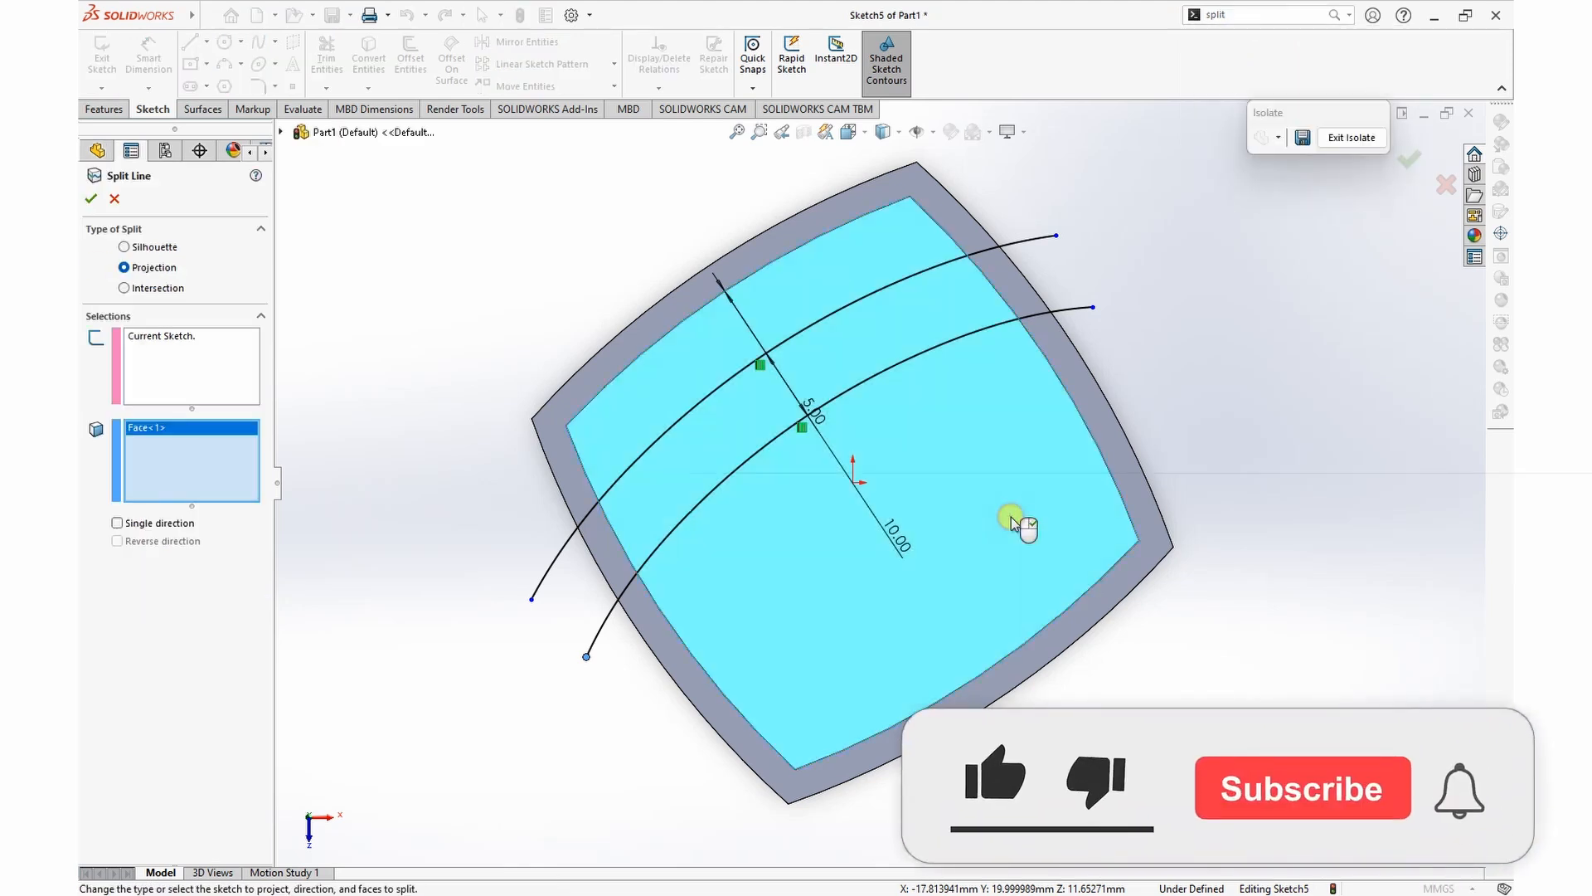
pyautogui.click(91, 201)
# Step: Copy the outermost curved strip of the pocket floor as a surface with Offset Surface at 0 mm
pyautogui.moveTo(1263, 452); pyautogui.dragTo(1254, 333, button='middle')
pyautogui.moveTo(1429, 368); pyautogui.dragTo(1415, 311, button='middle')
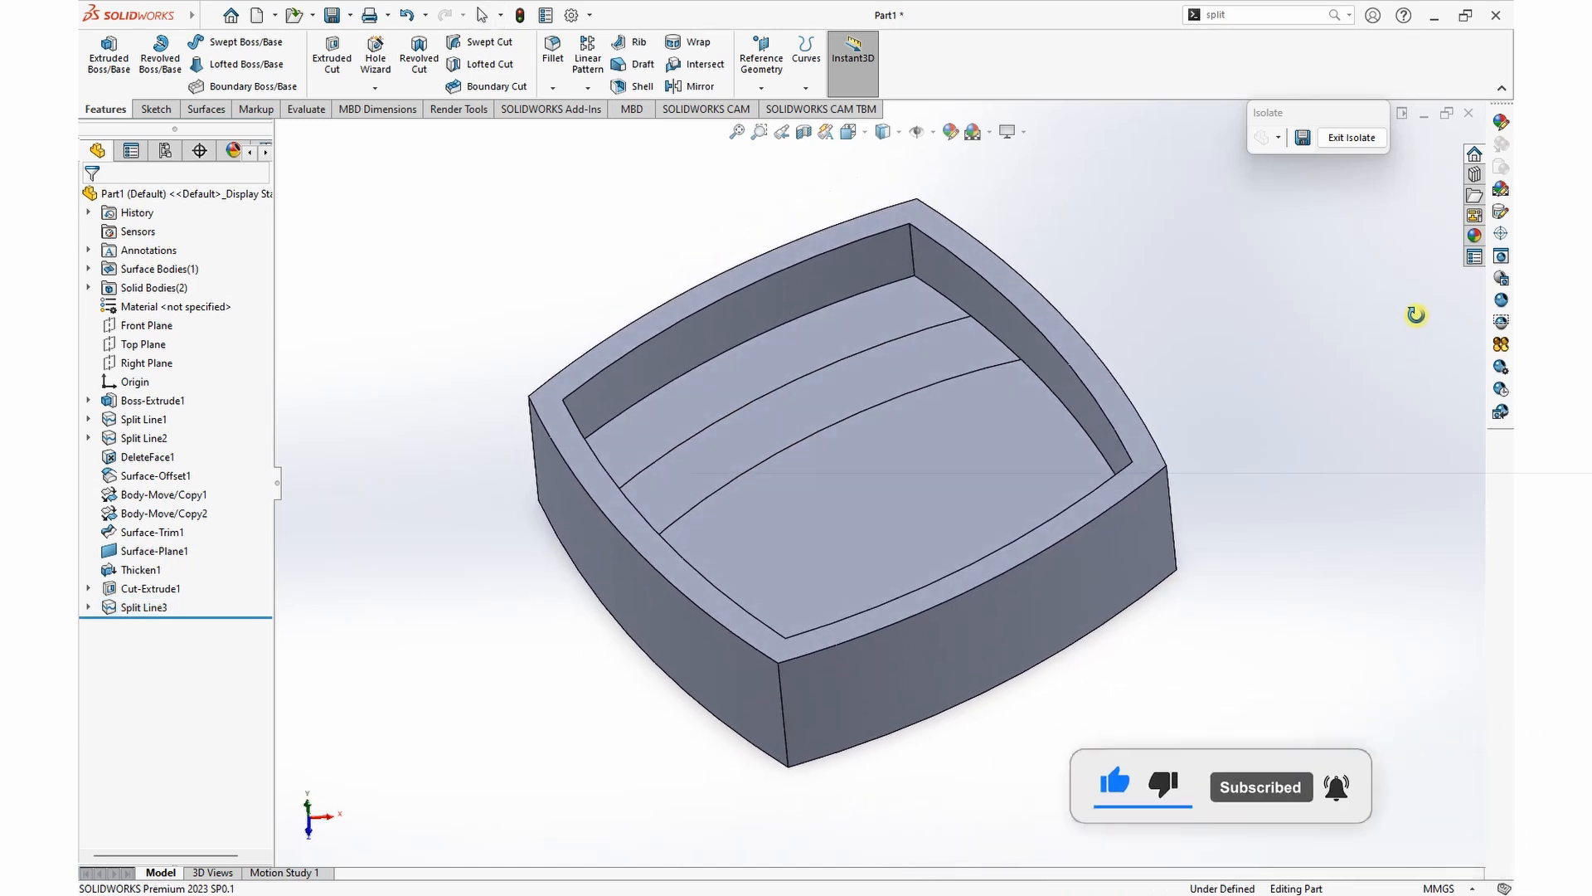
pyautogui.scroll(1, 875, 475)
pyautogui.scroll(3, 770, 515)
pyautogui.scroll(-2, 793, 515)
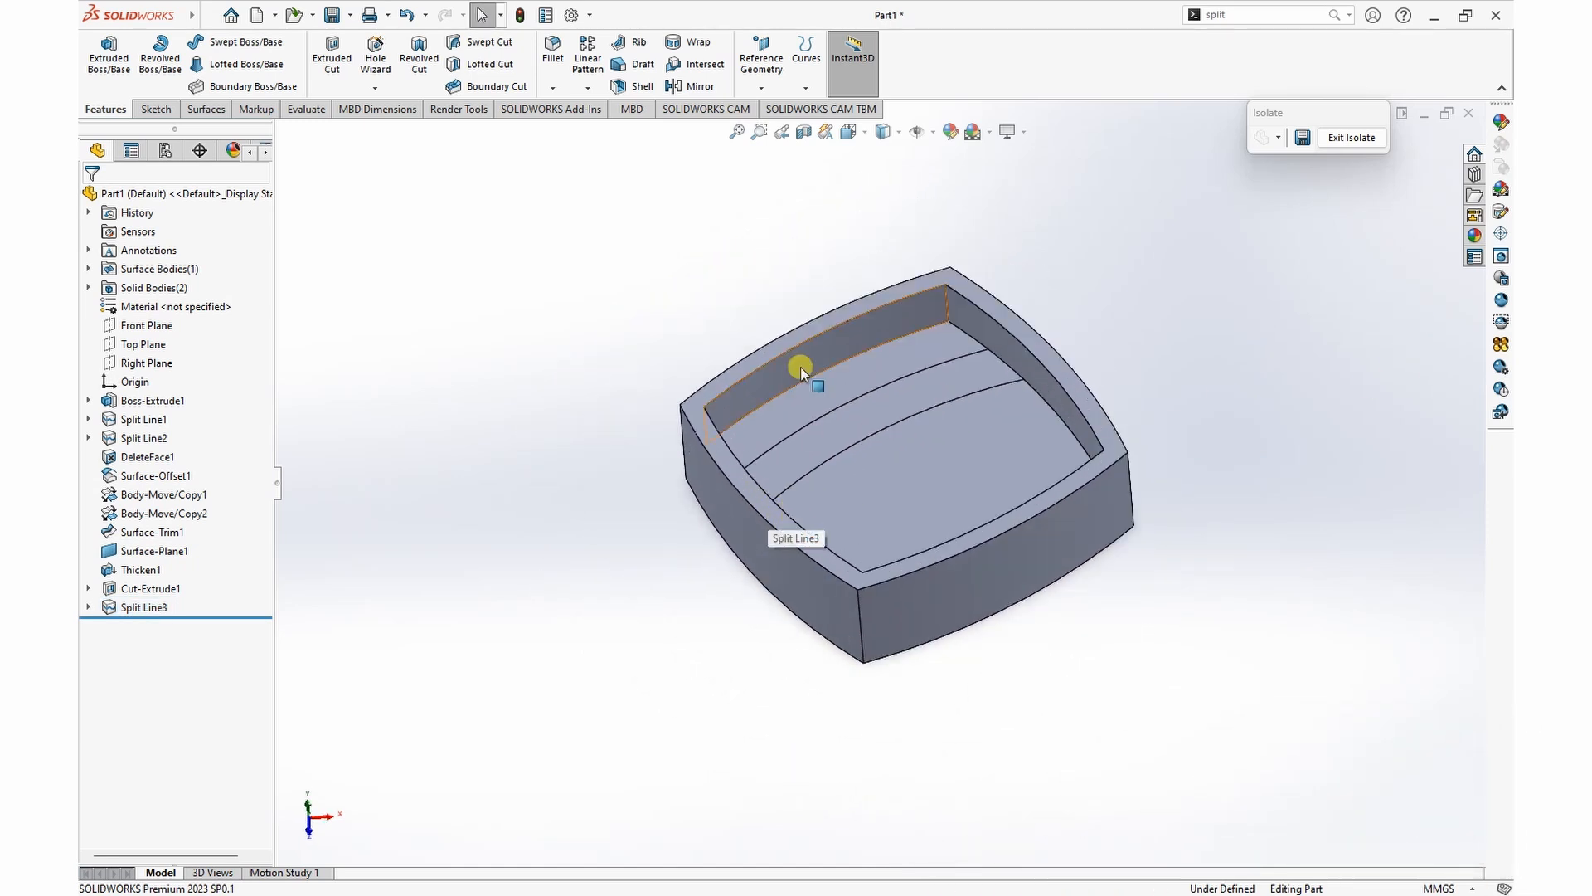
pyautogui.click(844, 383)
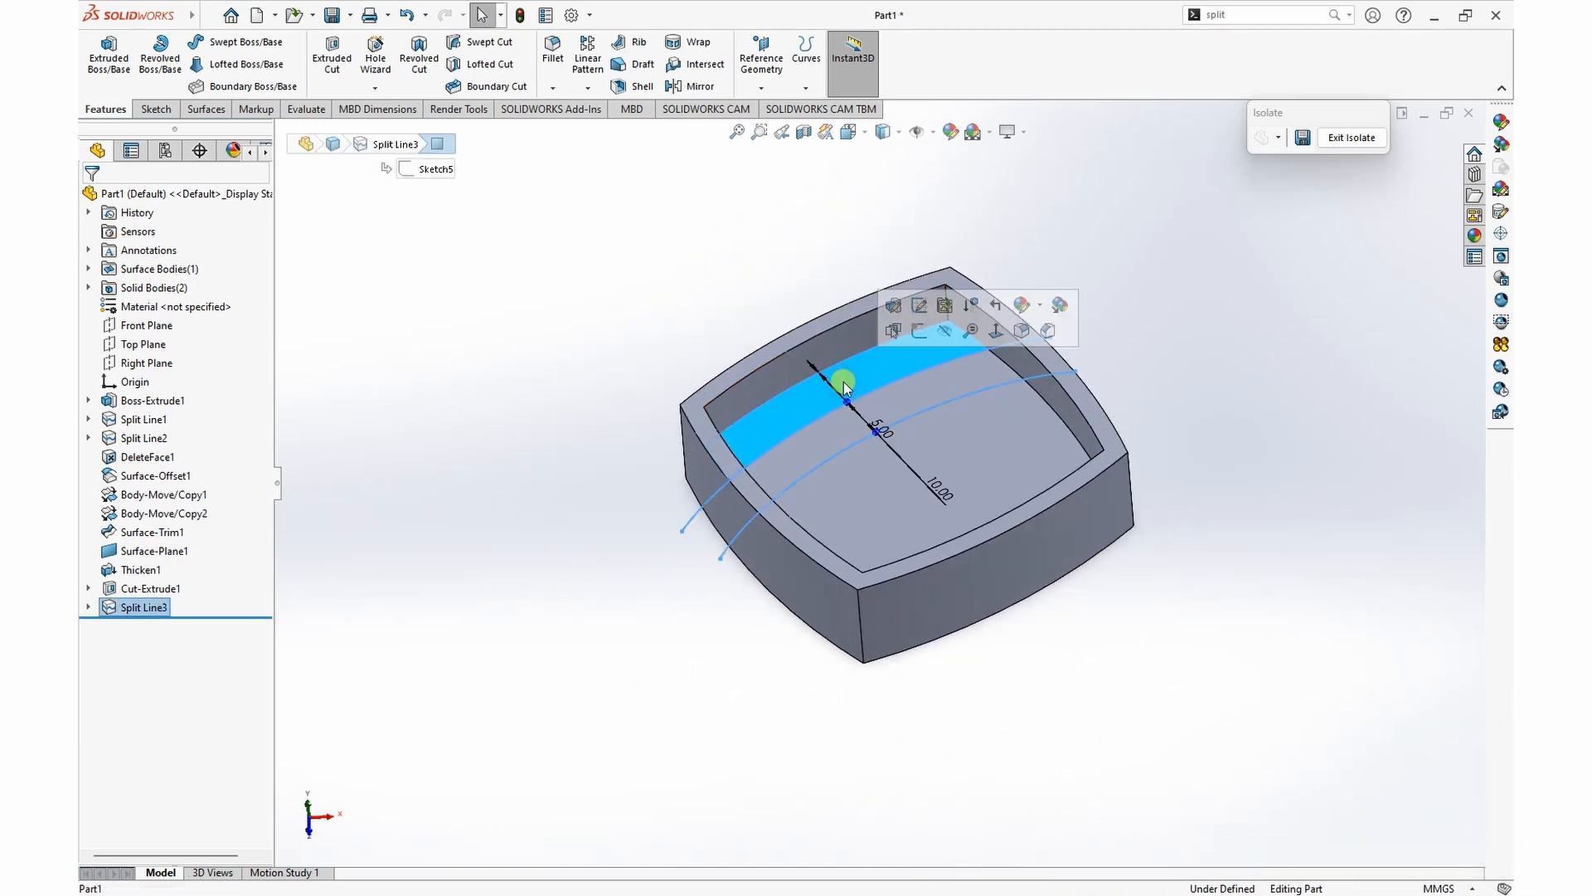
pyautogui.click(206, 110)
pyautogui.click(459, 67)
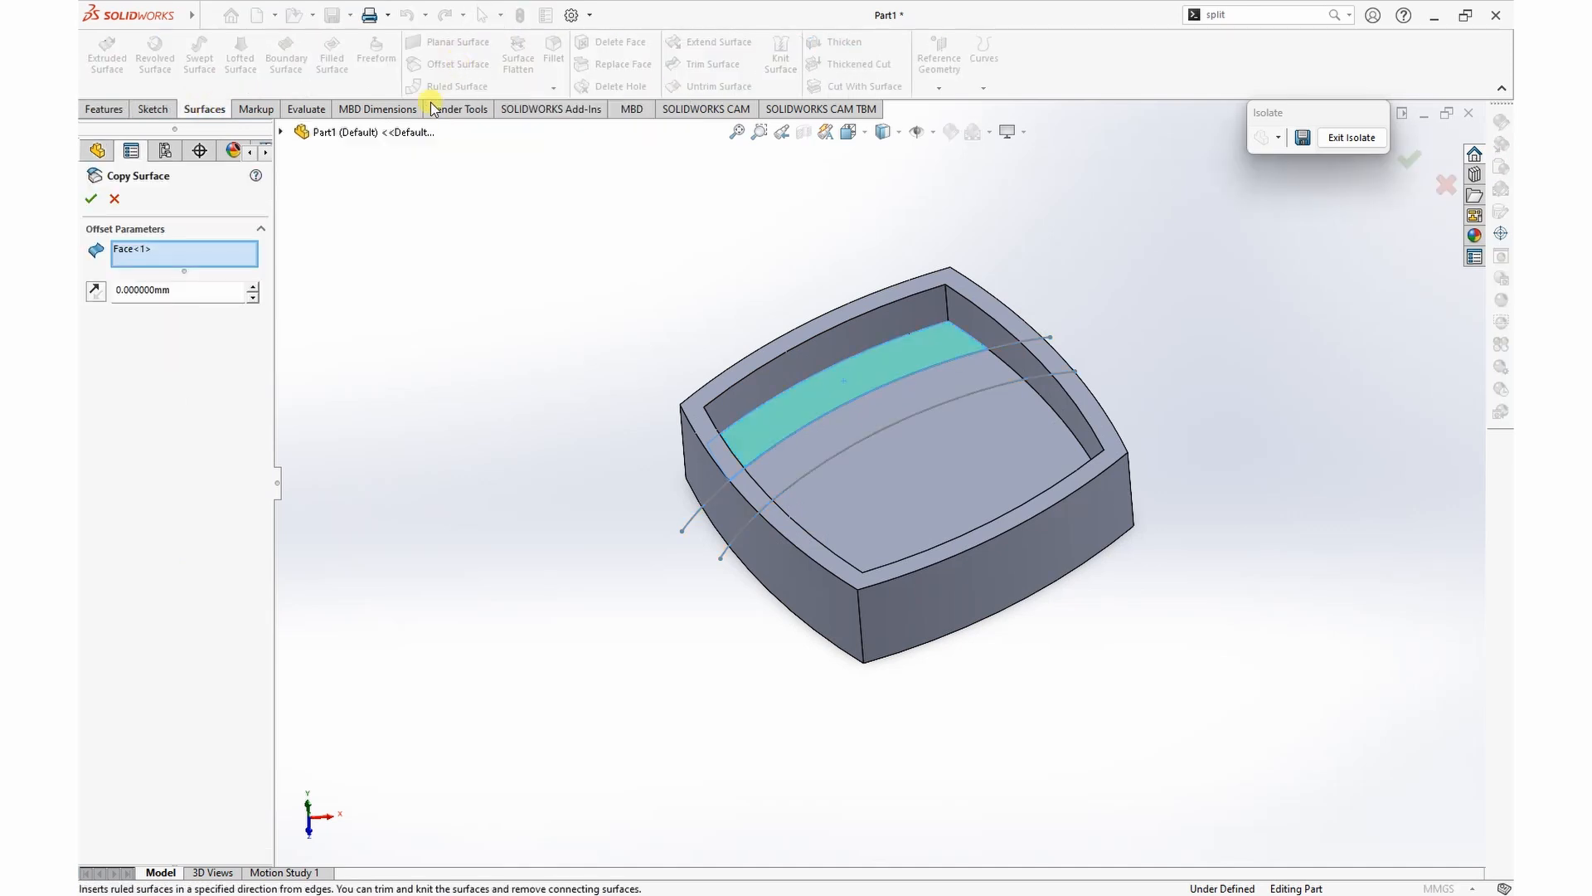
pyautogui.click(90, 199)
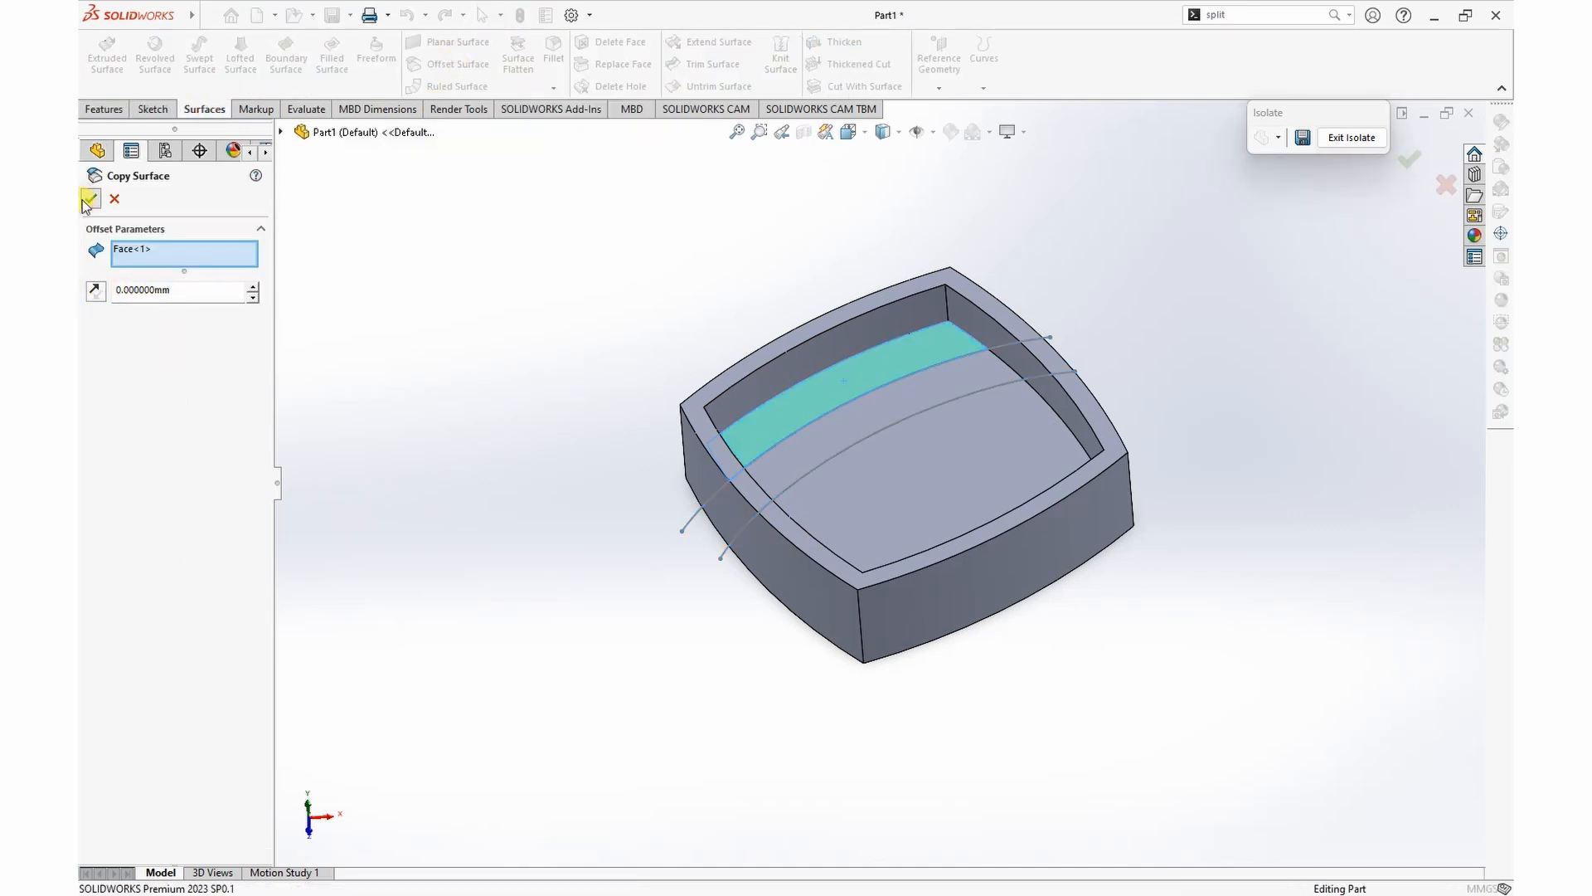
# Step: Copy the second curved strip of the pocket floor as a surface with Offset Surface at 0 mm
pyautogui.click(902, 404)
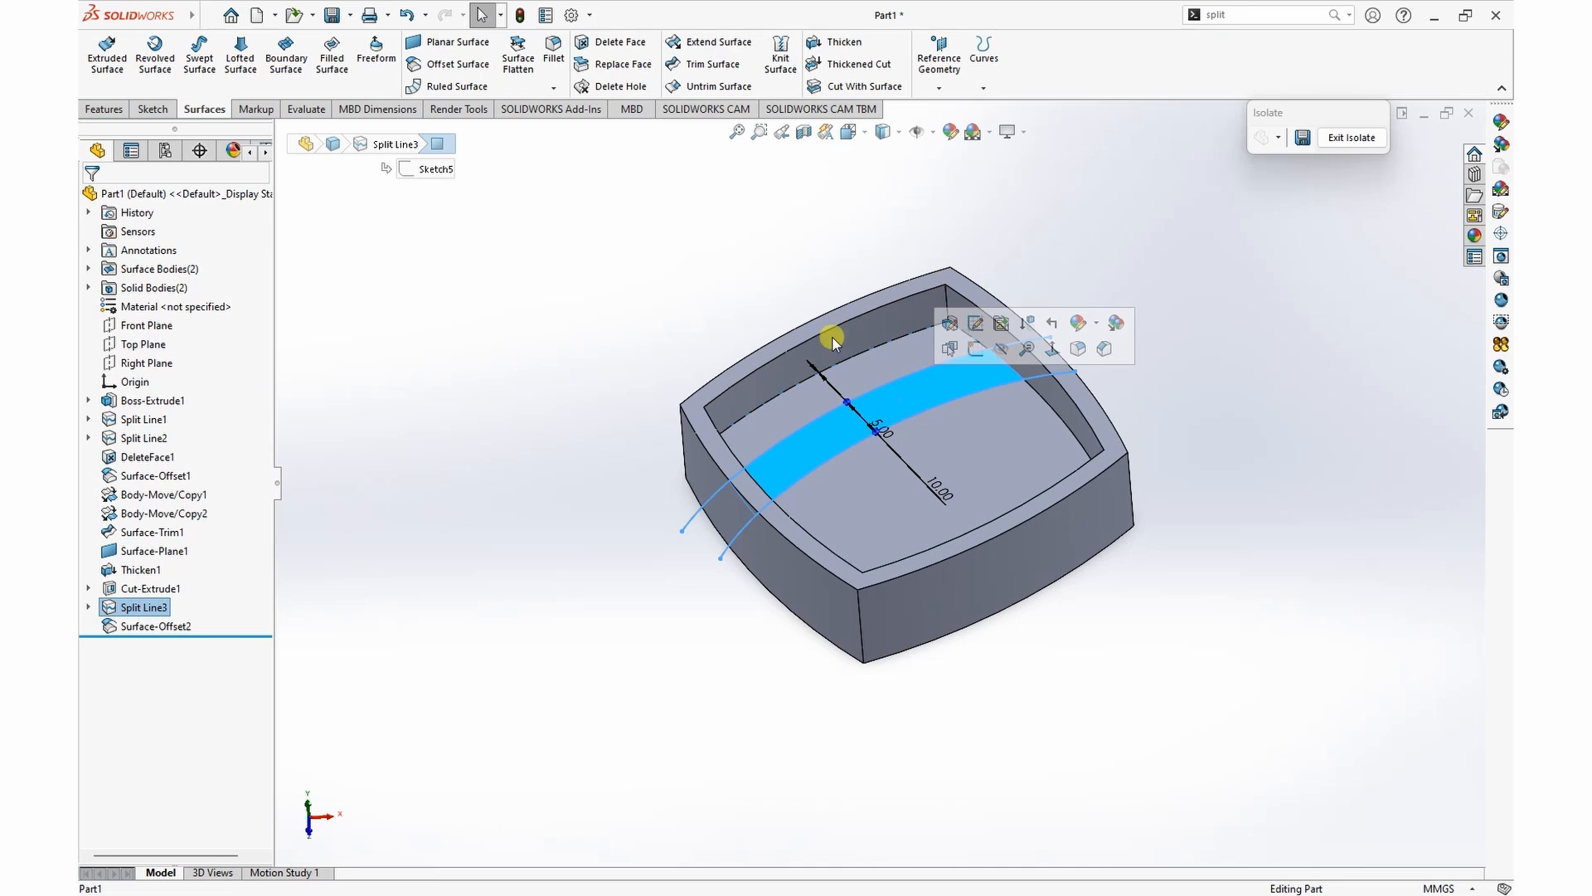
pyautogui.click(611, 229)
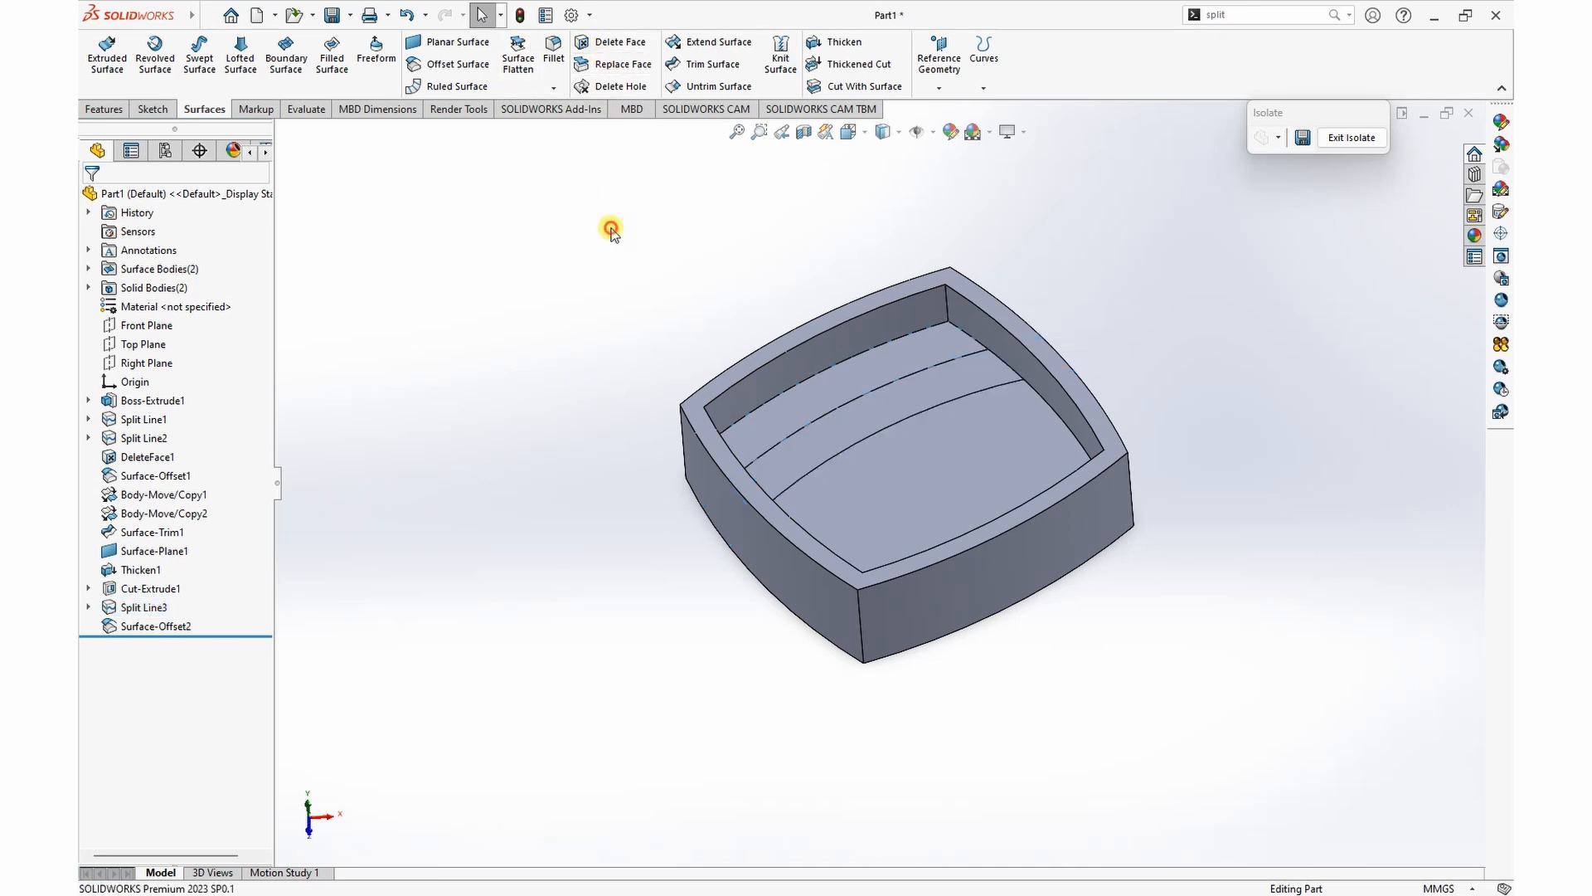
pyautogui.click(455, 65)
pyautogui.click(853, 420)
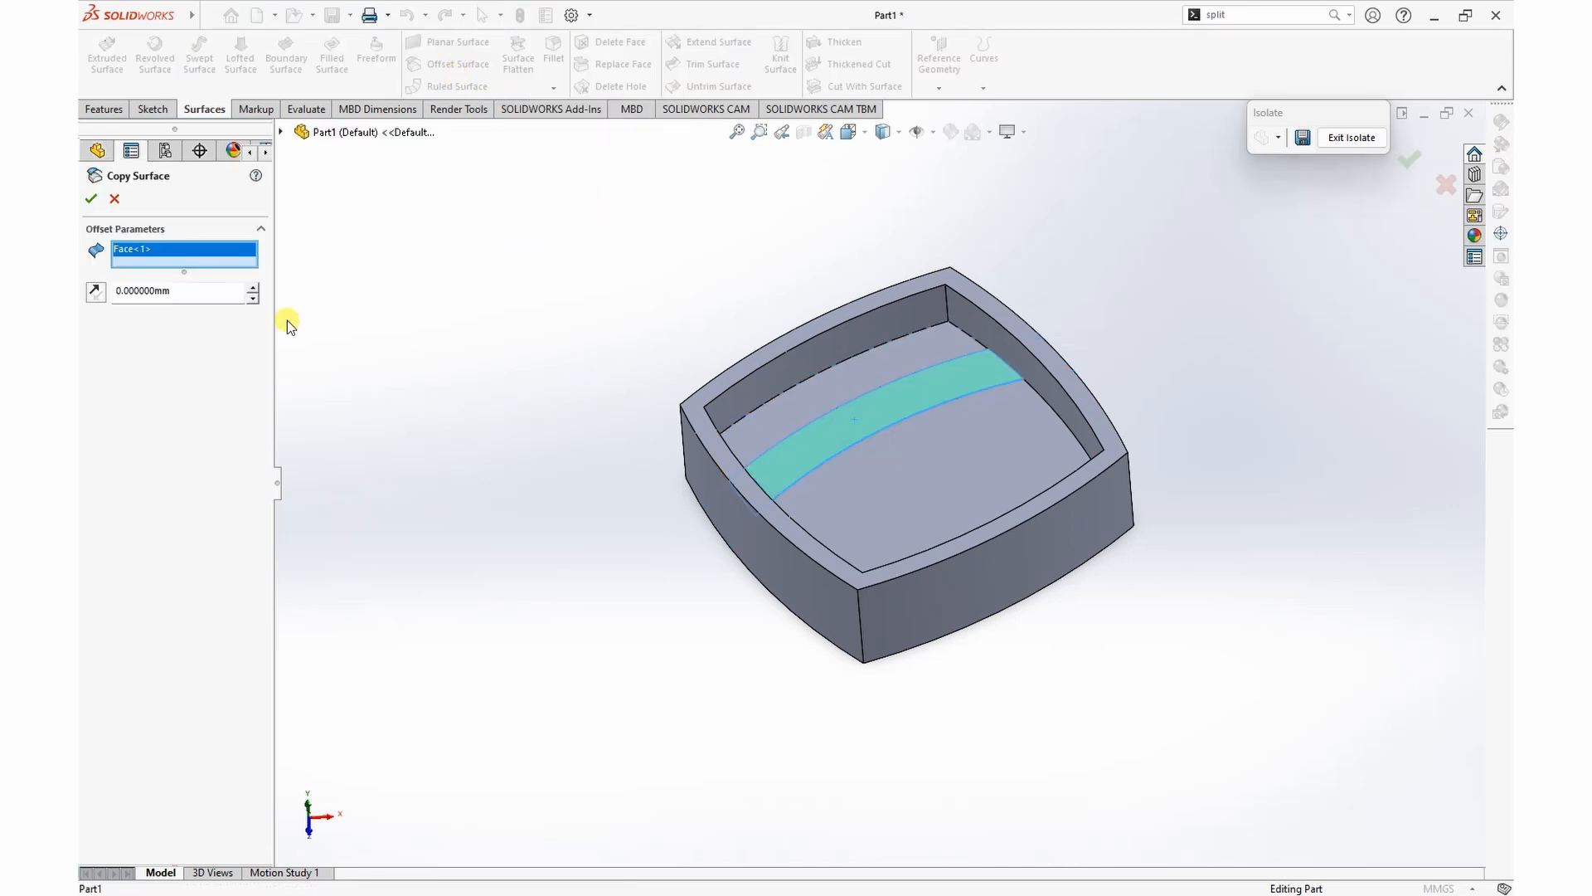
pyautogui.click(91, 199)
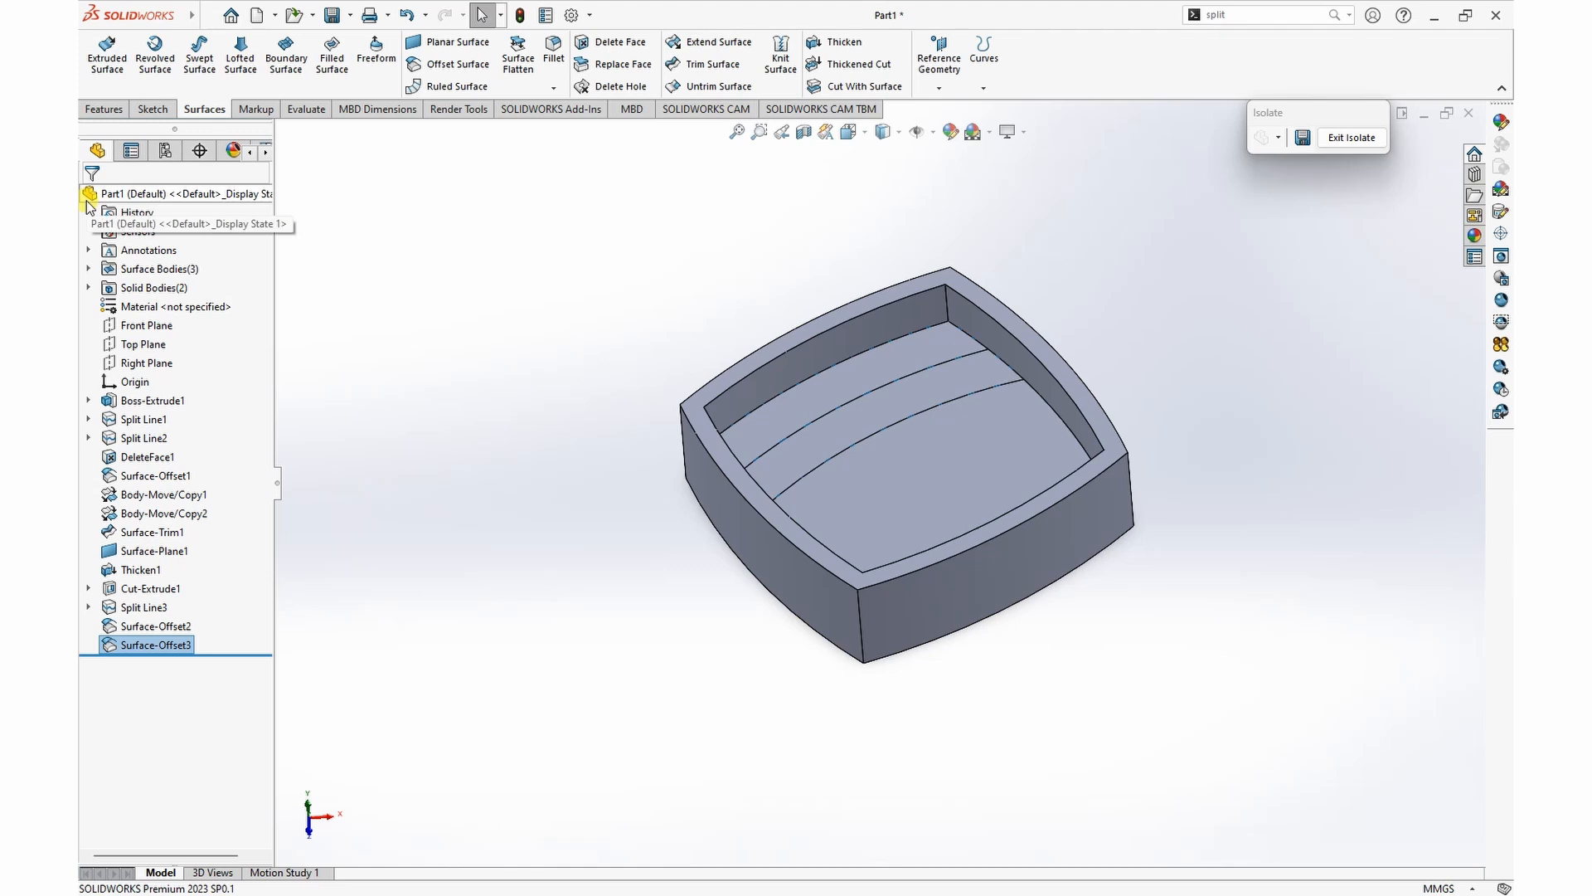
# Step: Thicken the copied surface of the outermost floor strip 5 mm upward into a solid
pyautogui.moveTo(1115, 300); pyautogui.dragTo(1112, 257, button='middle')
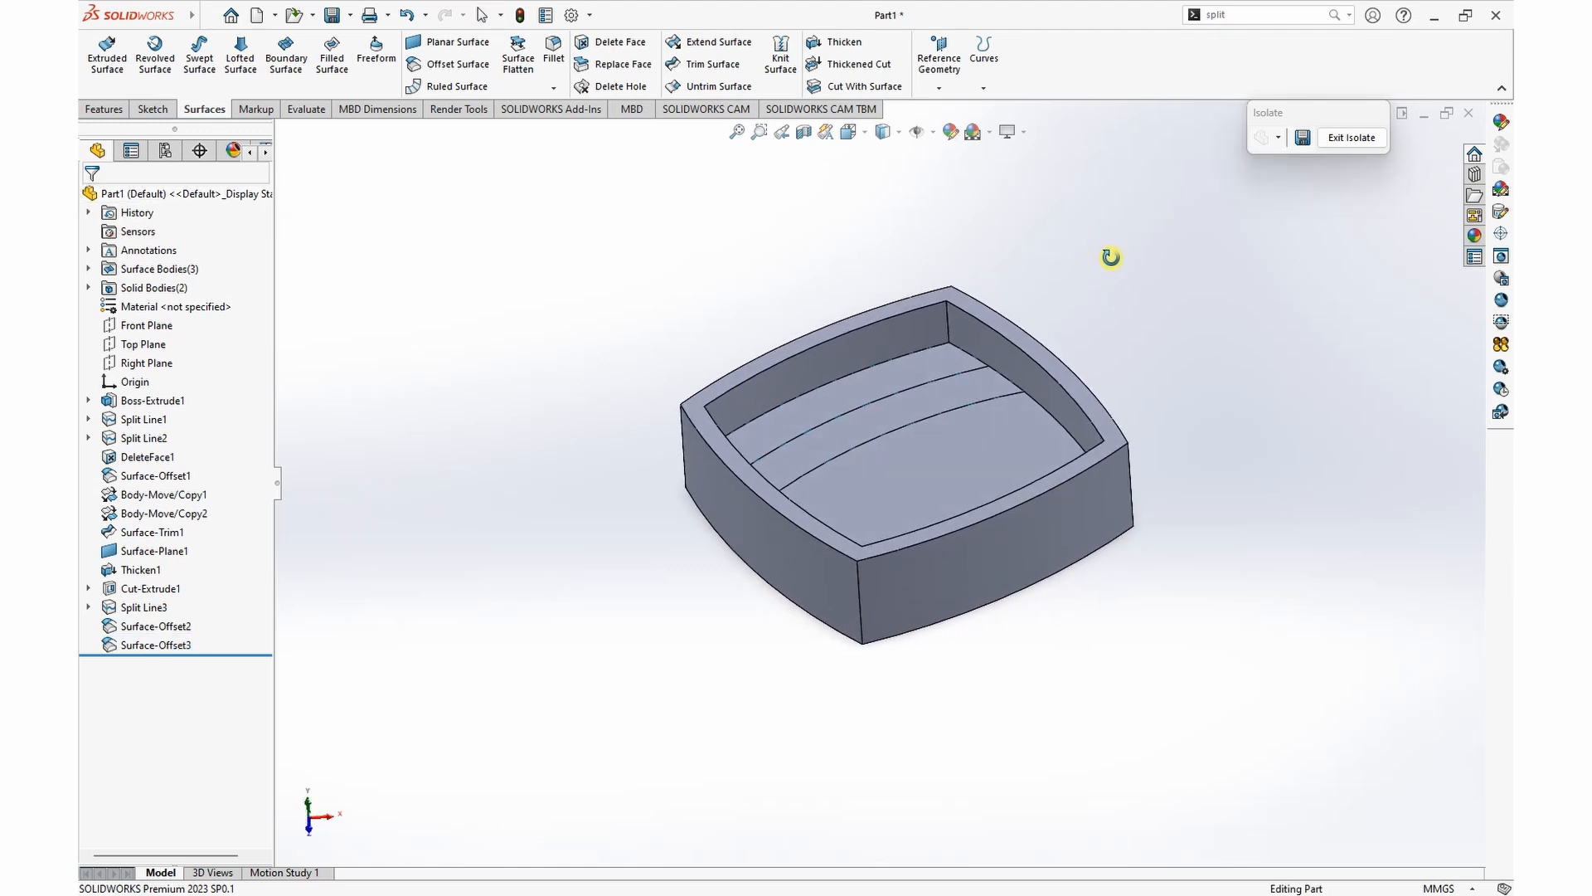
pyautogui.click(854, 383)
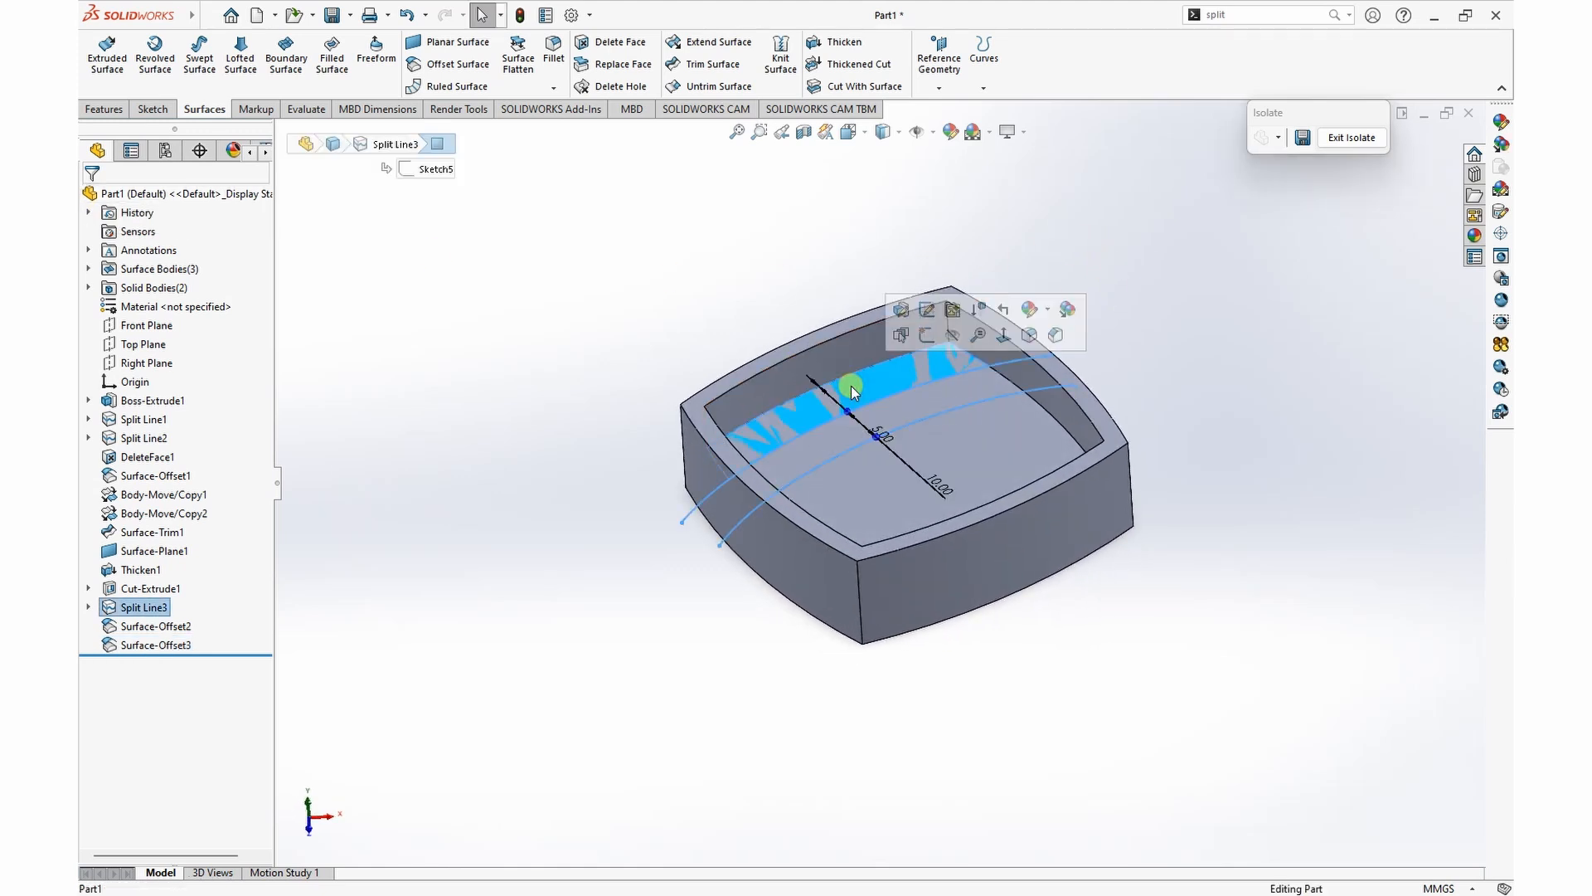
pyautogui.click(408, 267)
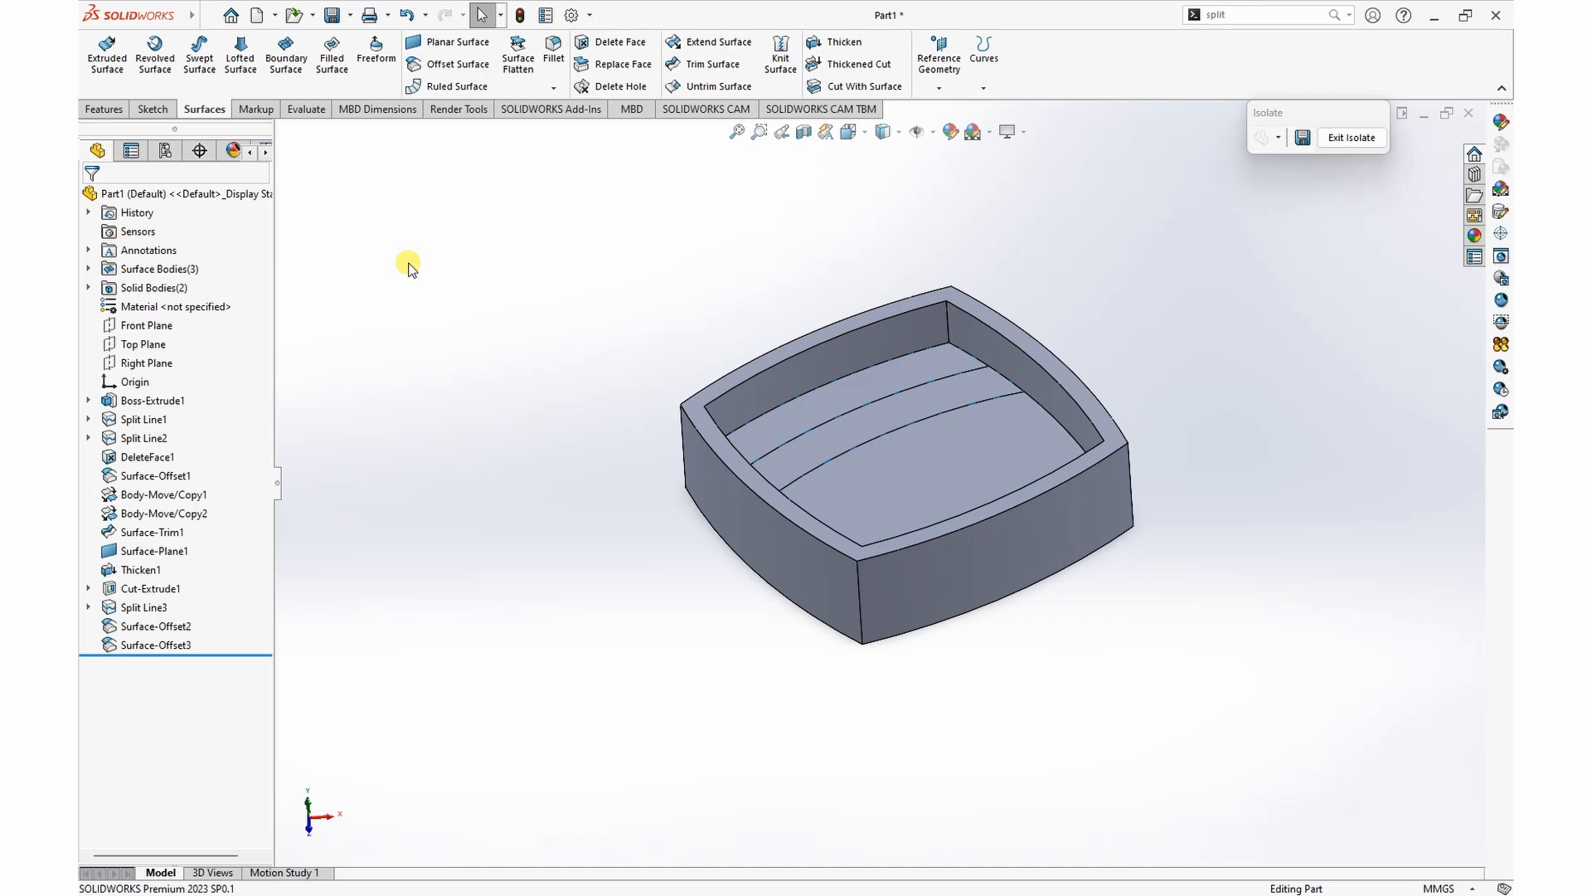
pyautogui.click(843, 43)
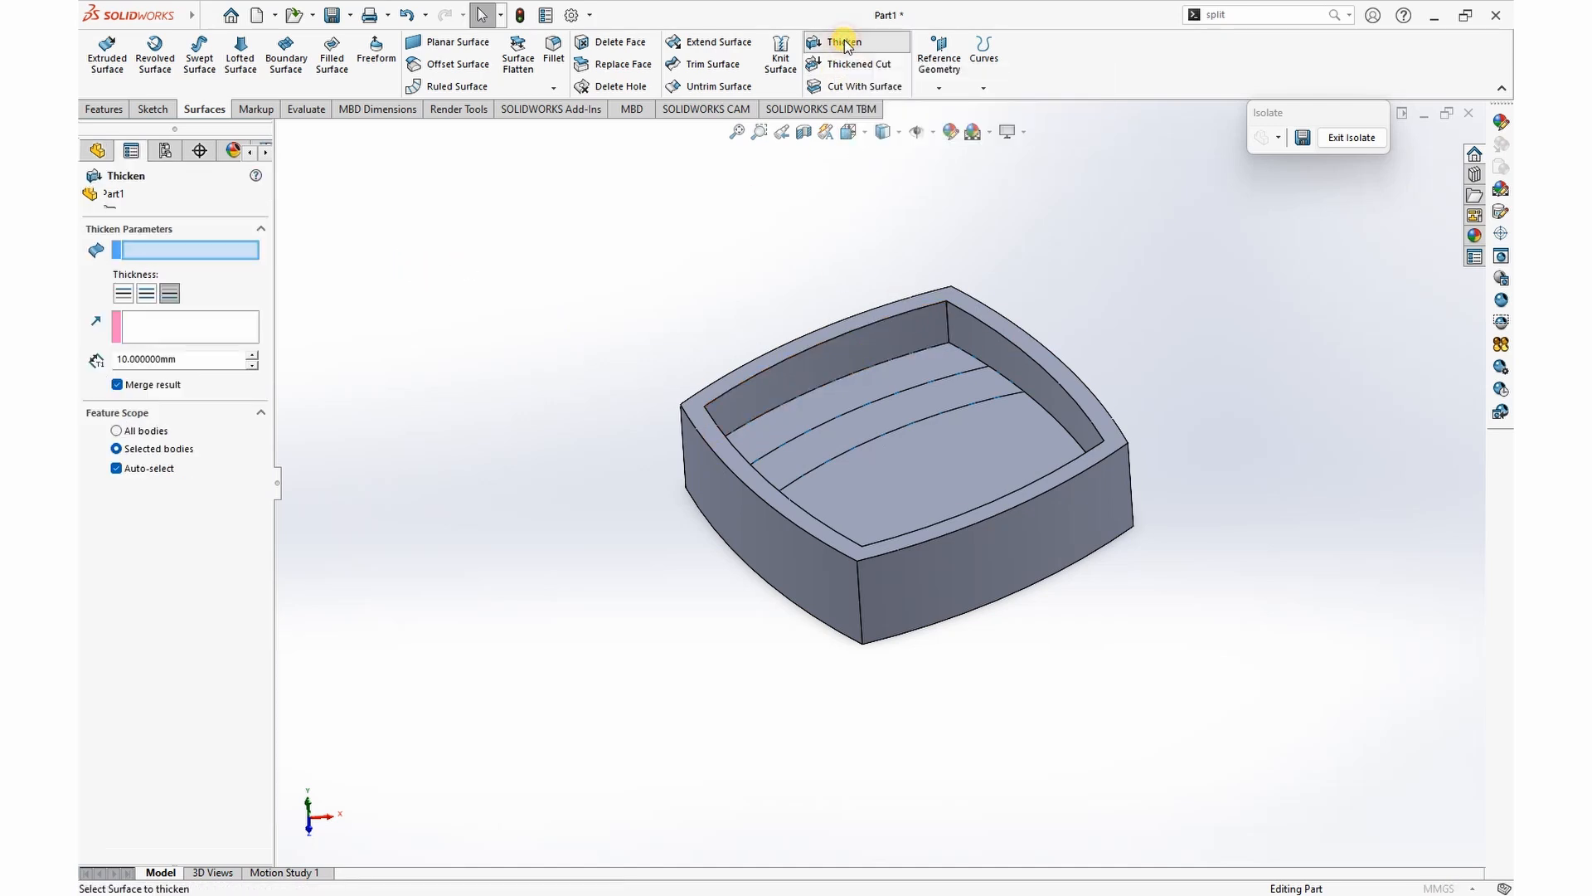
pyautogui.click(871, 392)
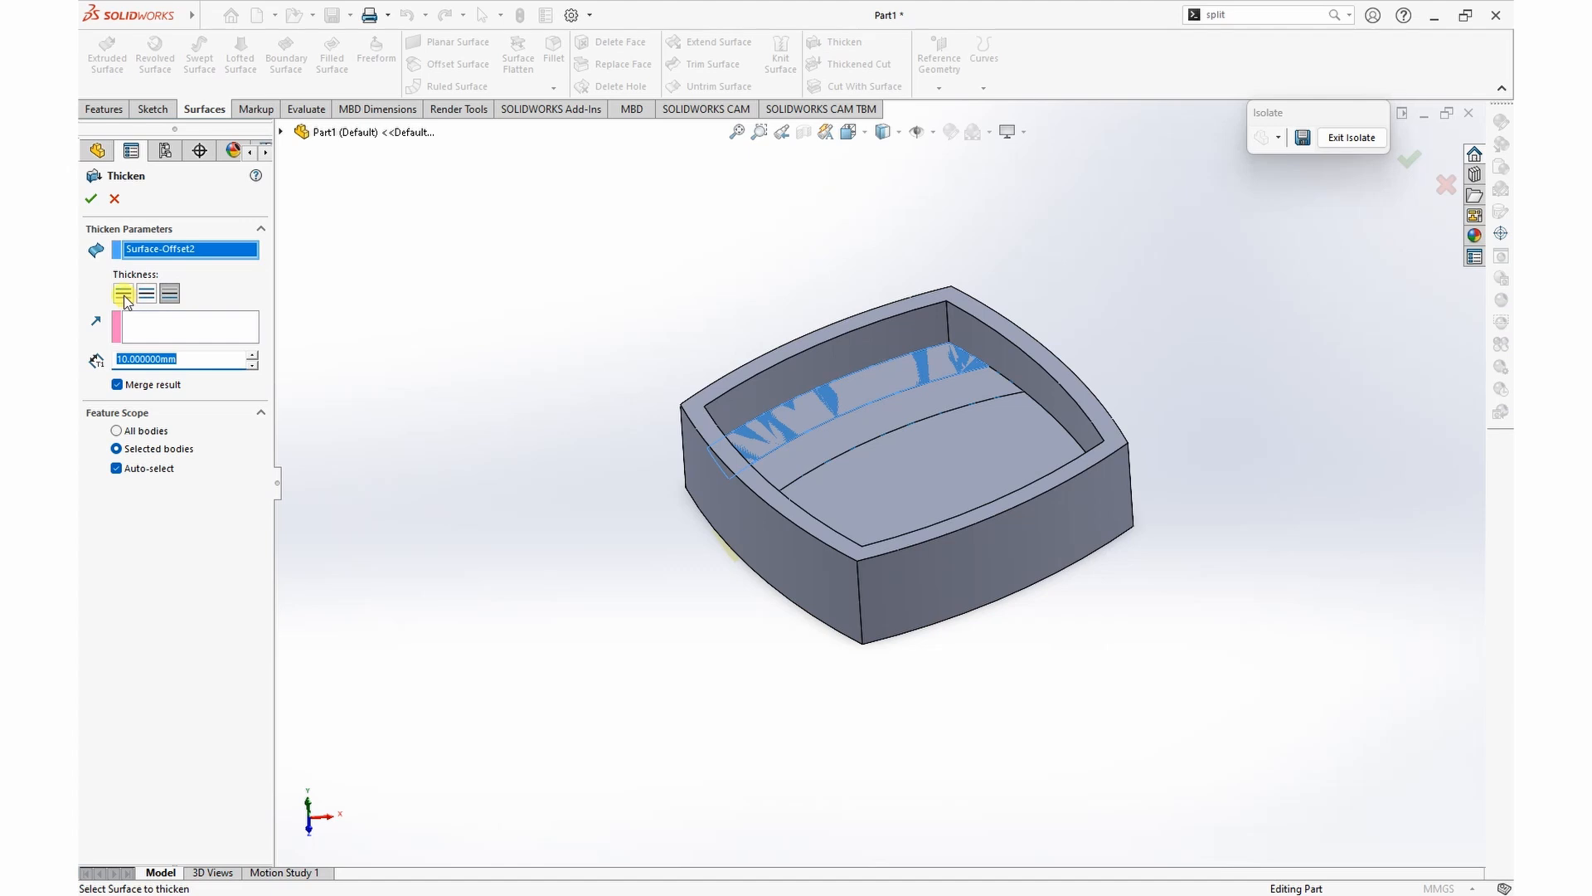
pyautogui.click(123, 295)
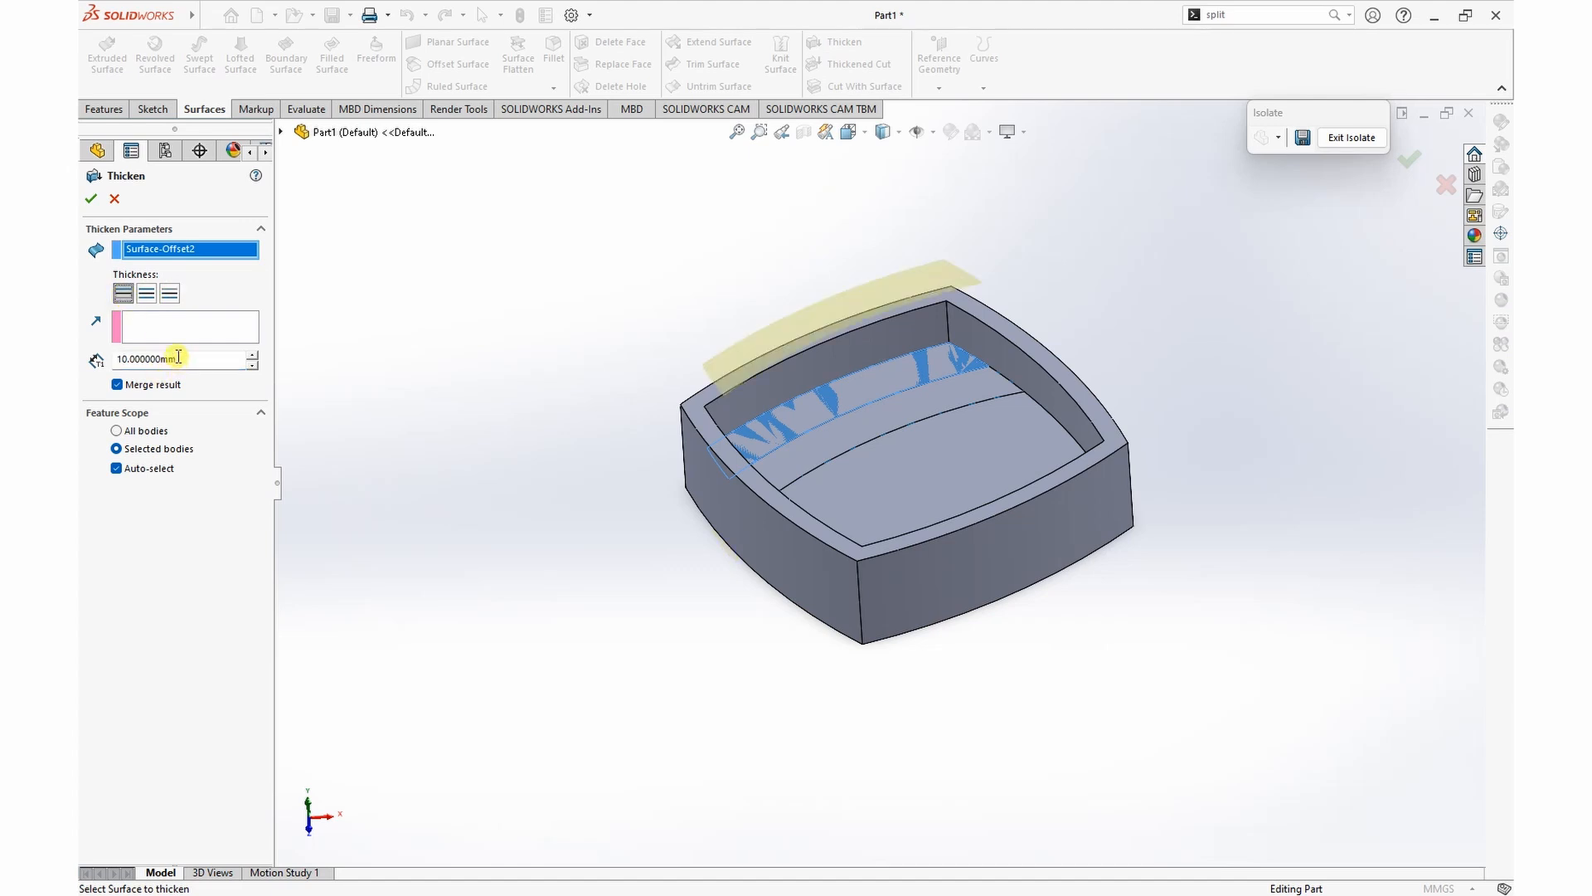
pyautogui.moveTo(556, 338); pyautogui.dragTo(521, 313, button='middle')
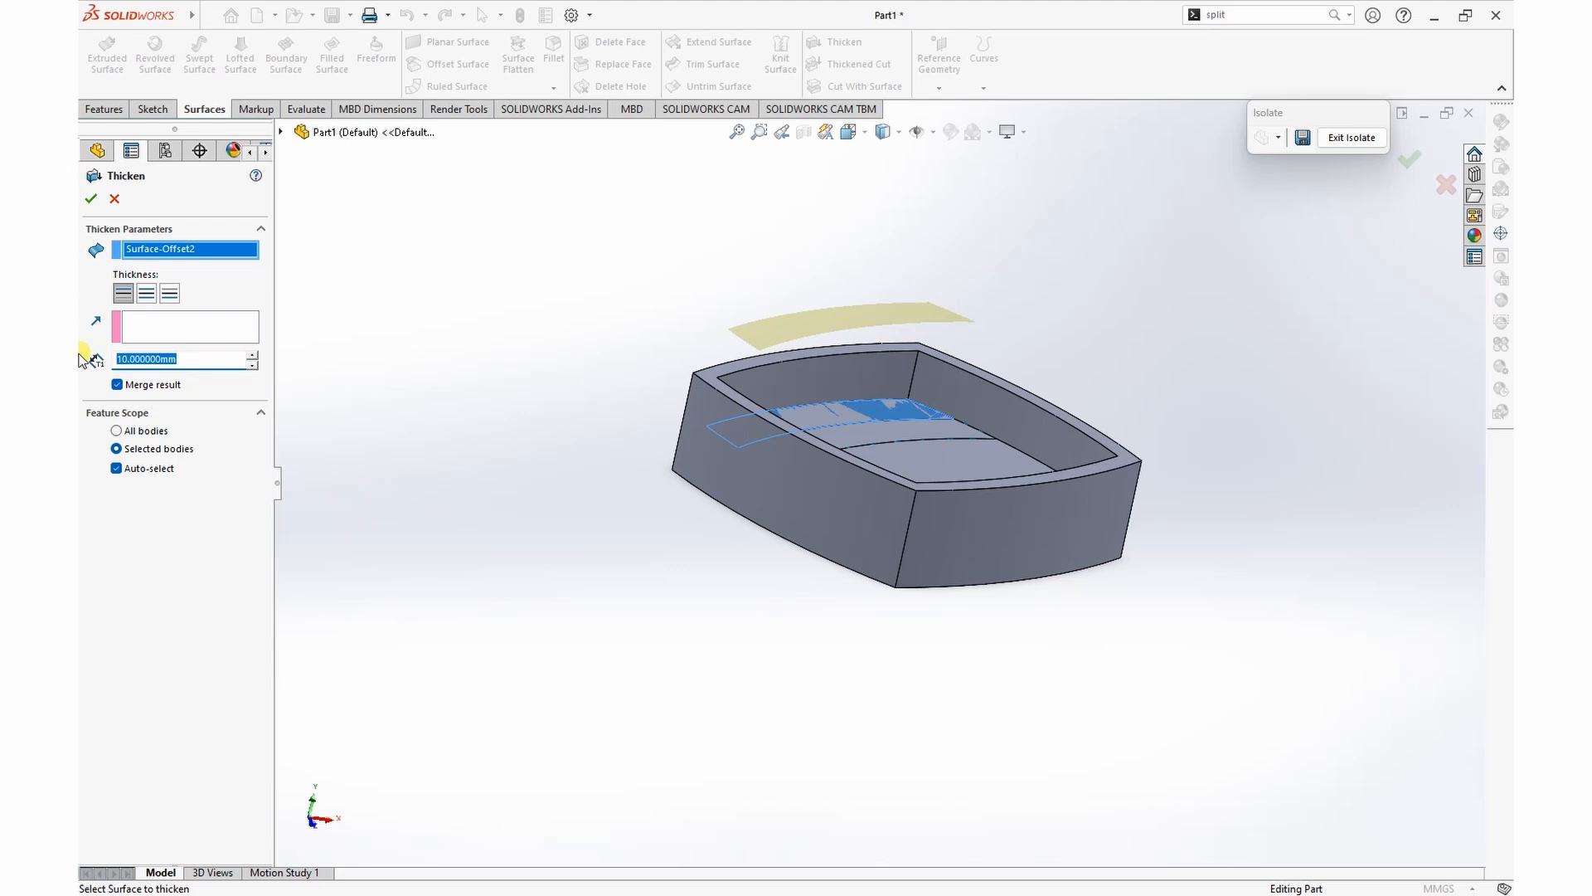
pyautogui.press('Return')
pyautogui.click(92, 195)
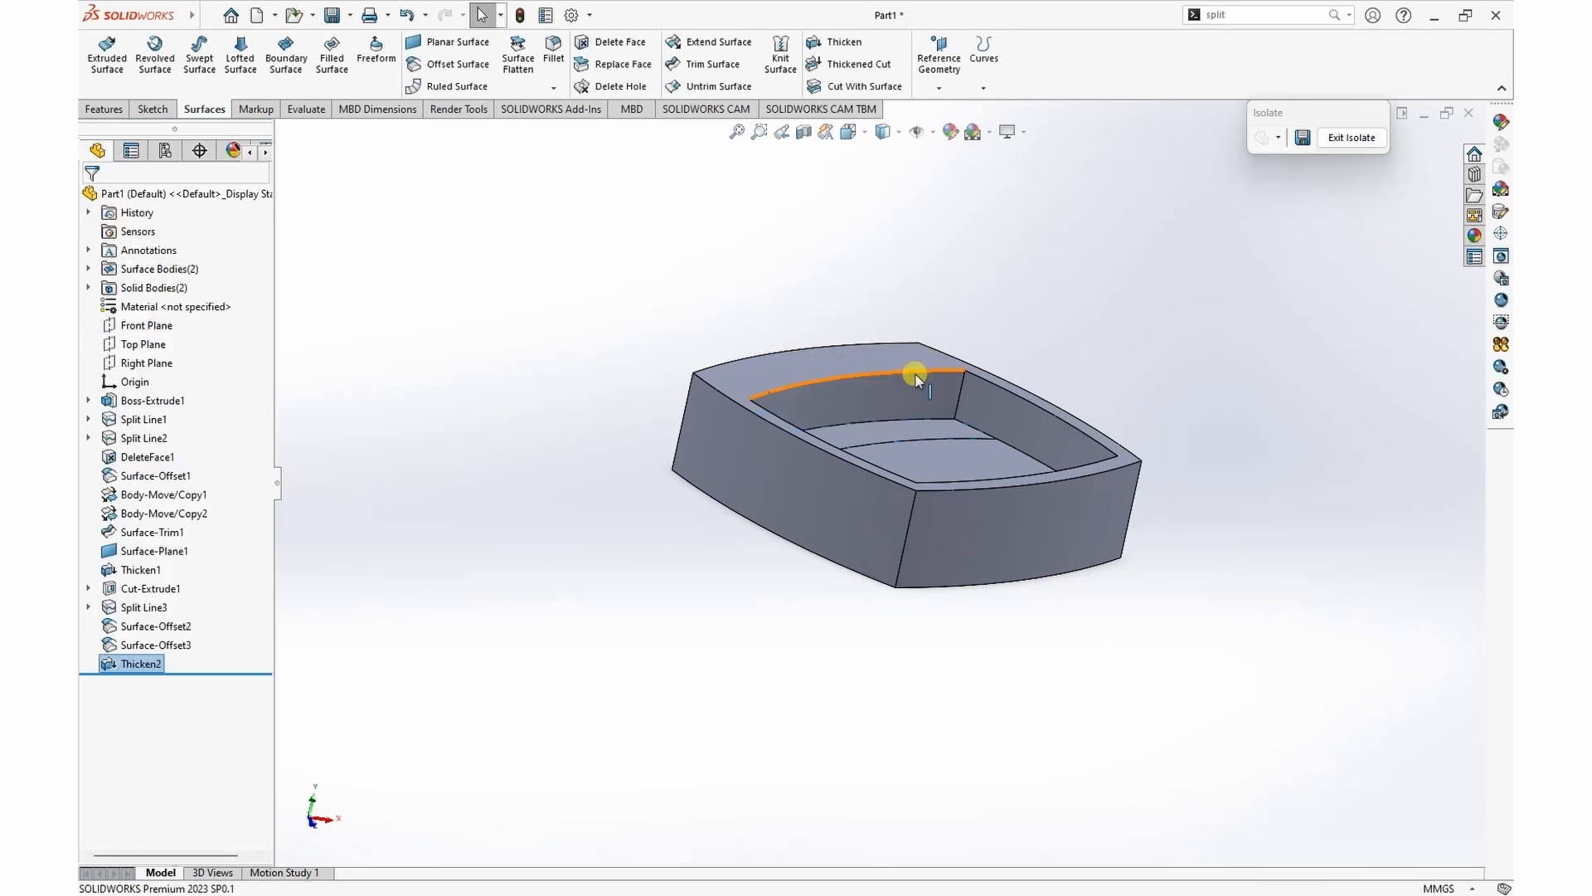
# Step: Edit the outermost strip's Thicken feature and turn off Merge result to keep it a separate body
pyautogui.rightClick(137, 664)
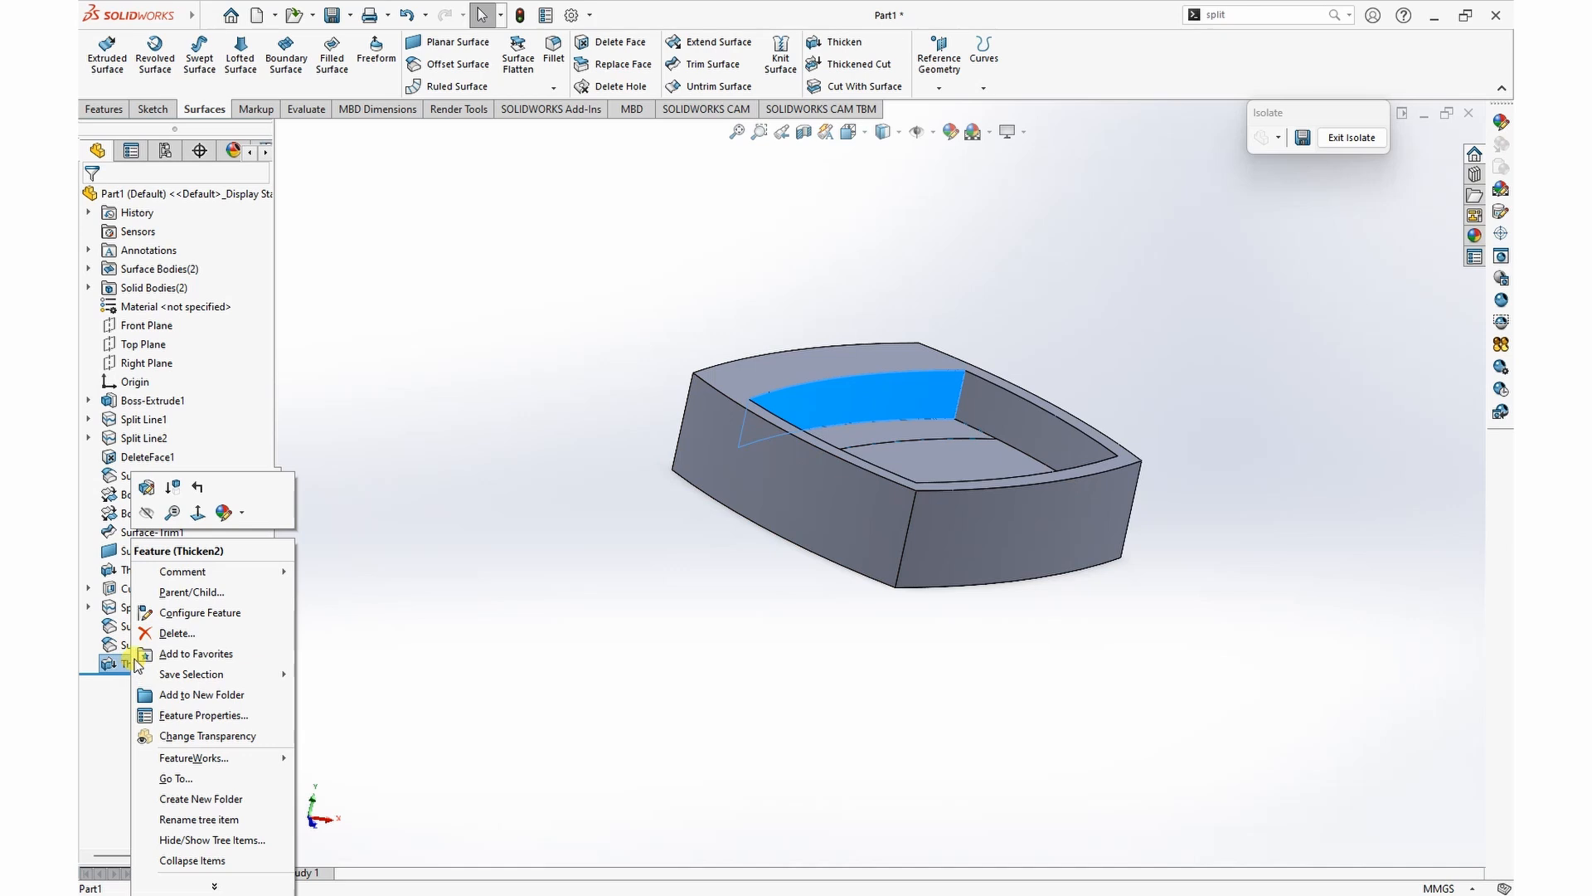
pyautogui.click(146, 487)
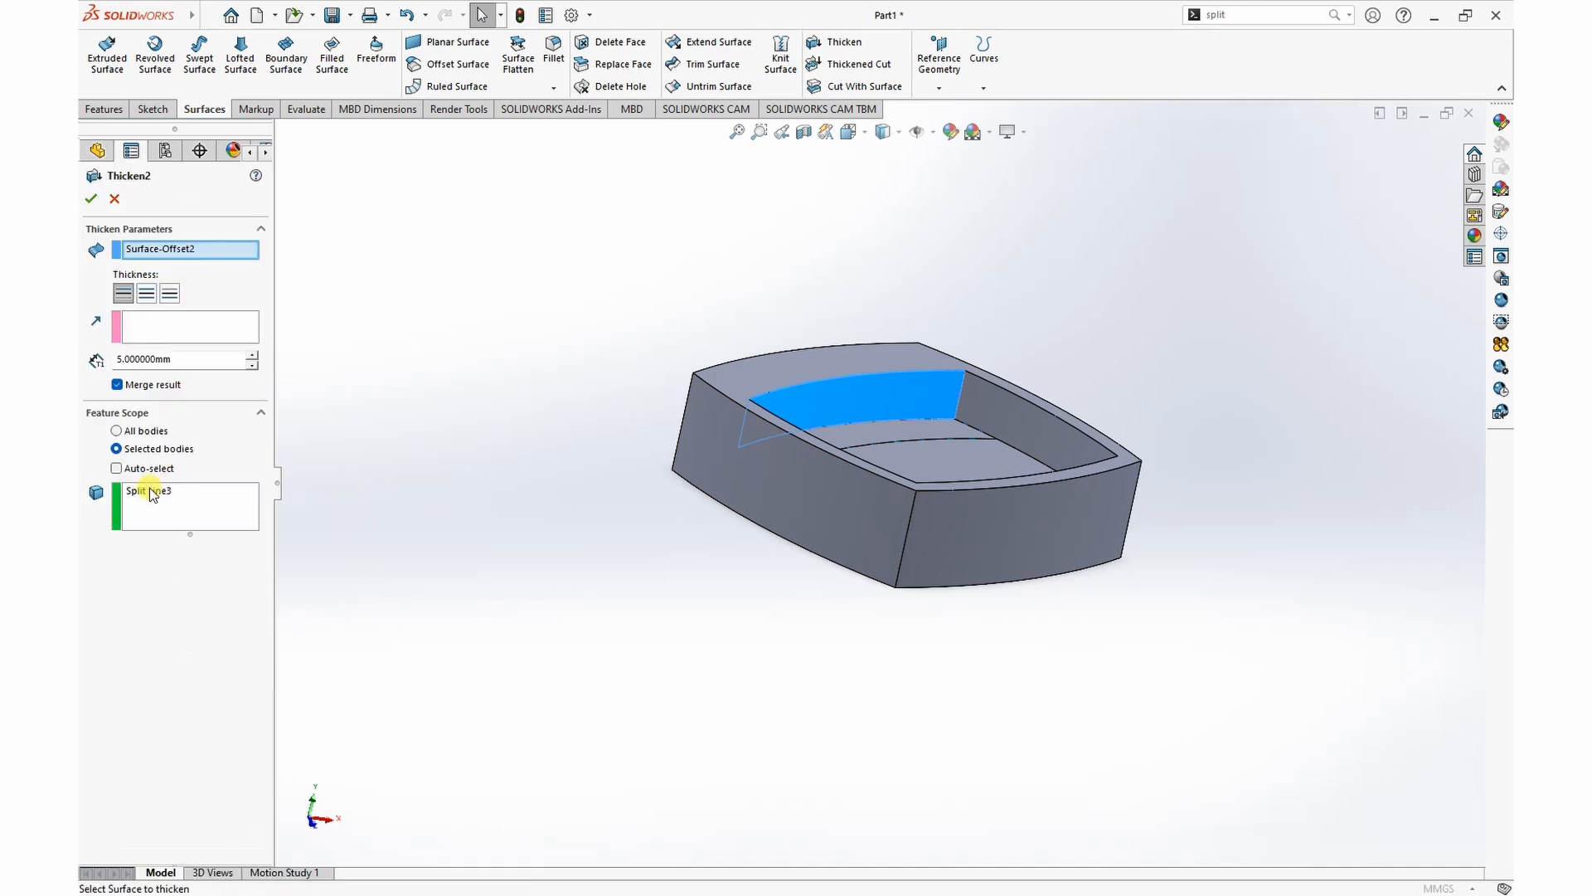
pyautogui.click(116, 385)
pyautogui.click(92, 202)
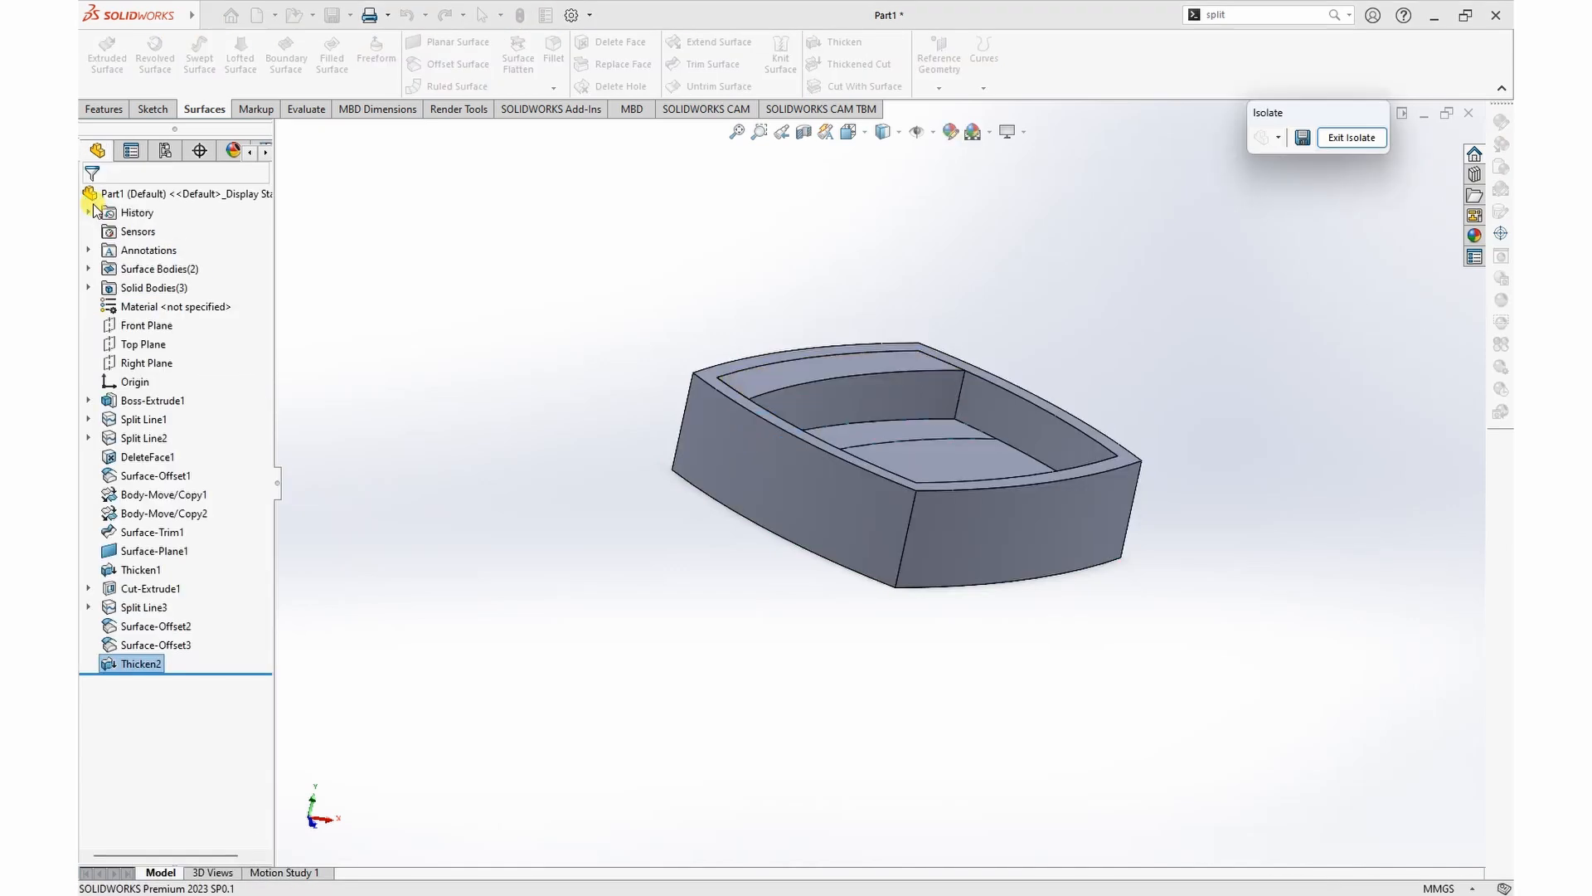
# Step: Thicken the copied surface of the second floor strip 4 mm upward as a separate body with Merge result off
pyautogui.moveTo(1048, 291); pyautogui.dragTo(1029, 375, button='middle')
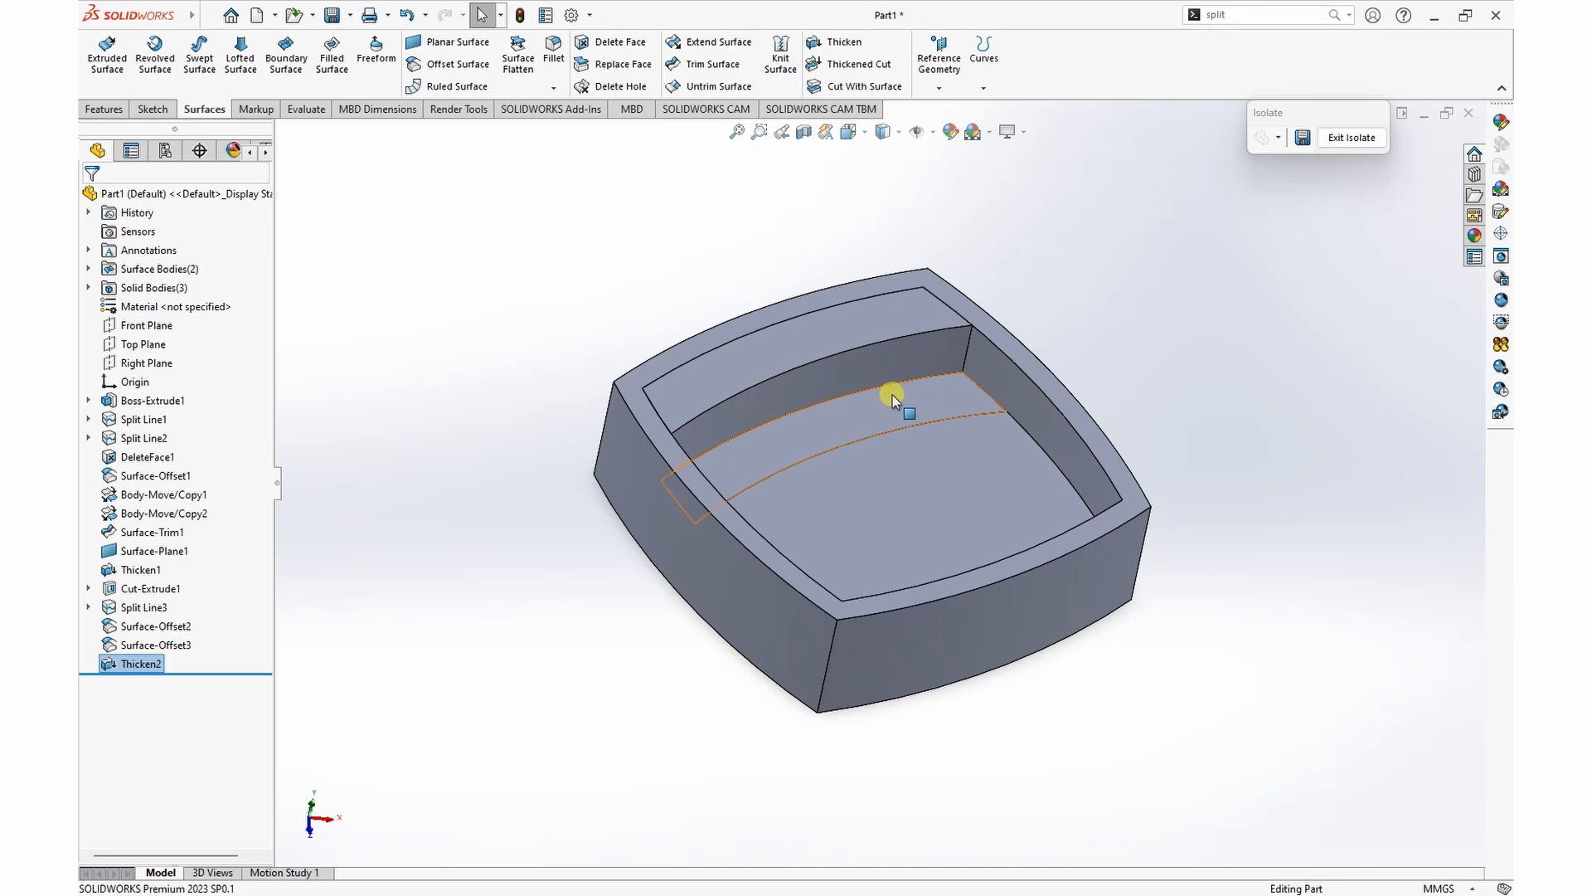
pyautogui.click(873, 406)
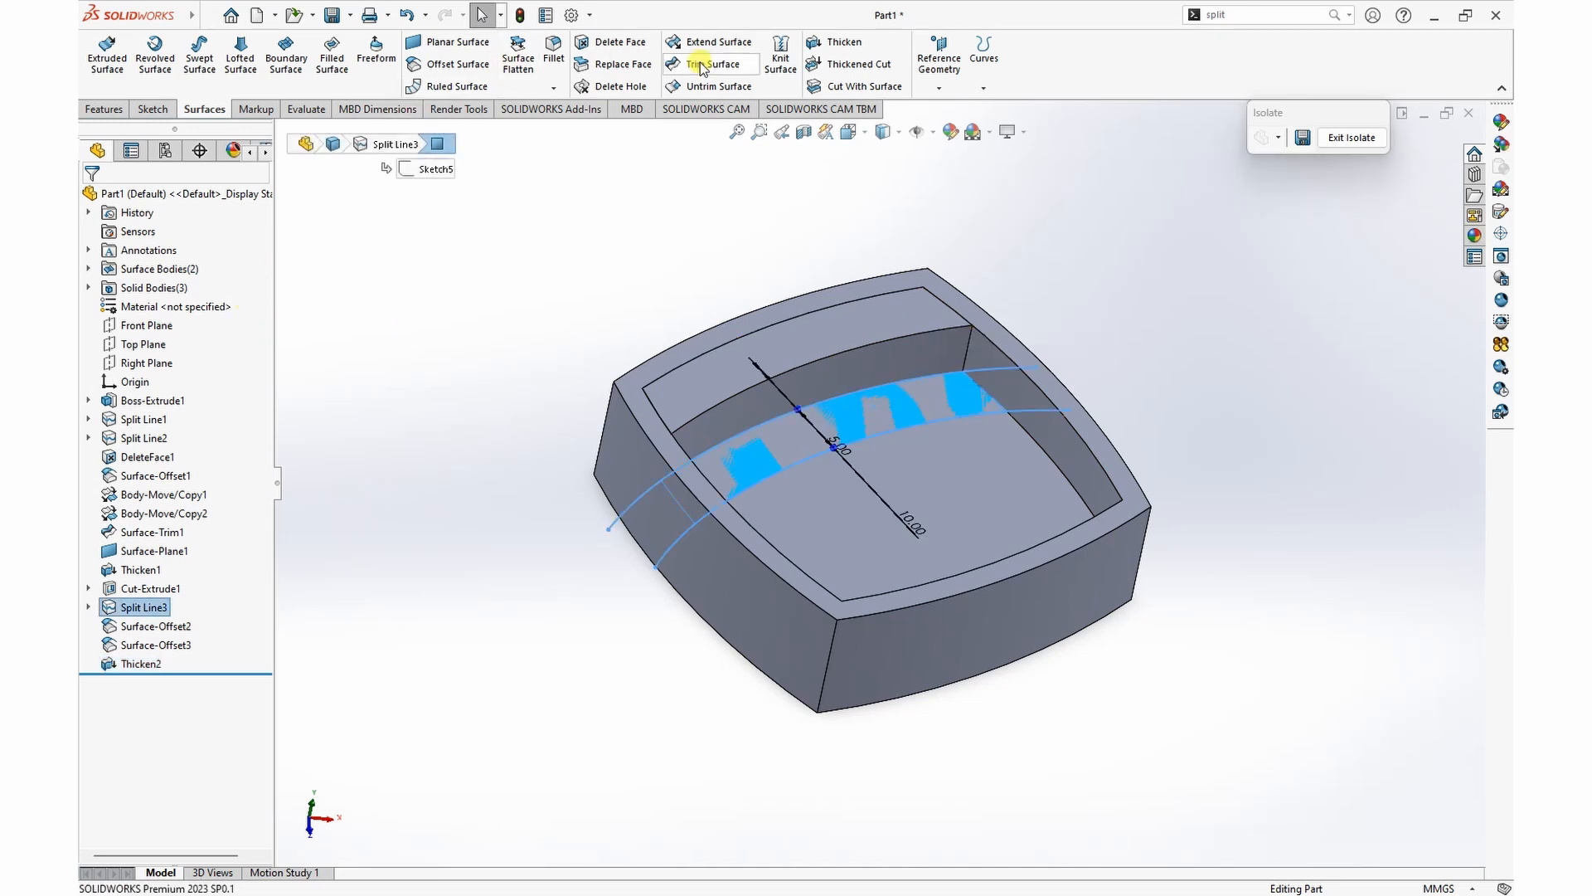
pyautogui.click(729, 220)
pyautogui.click(844, 42)
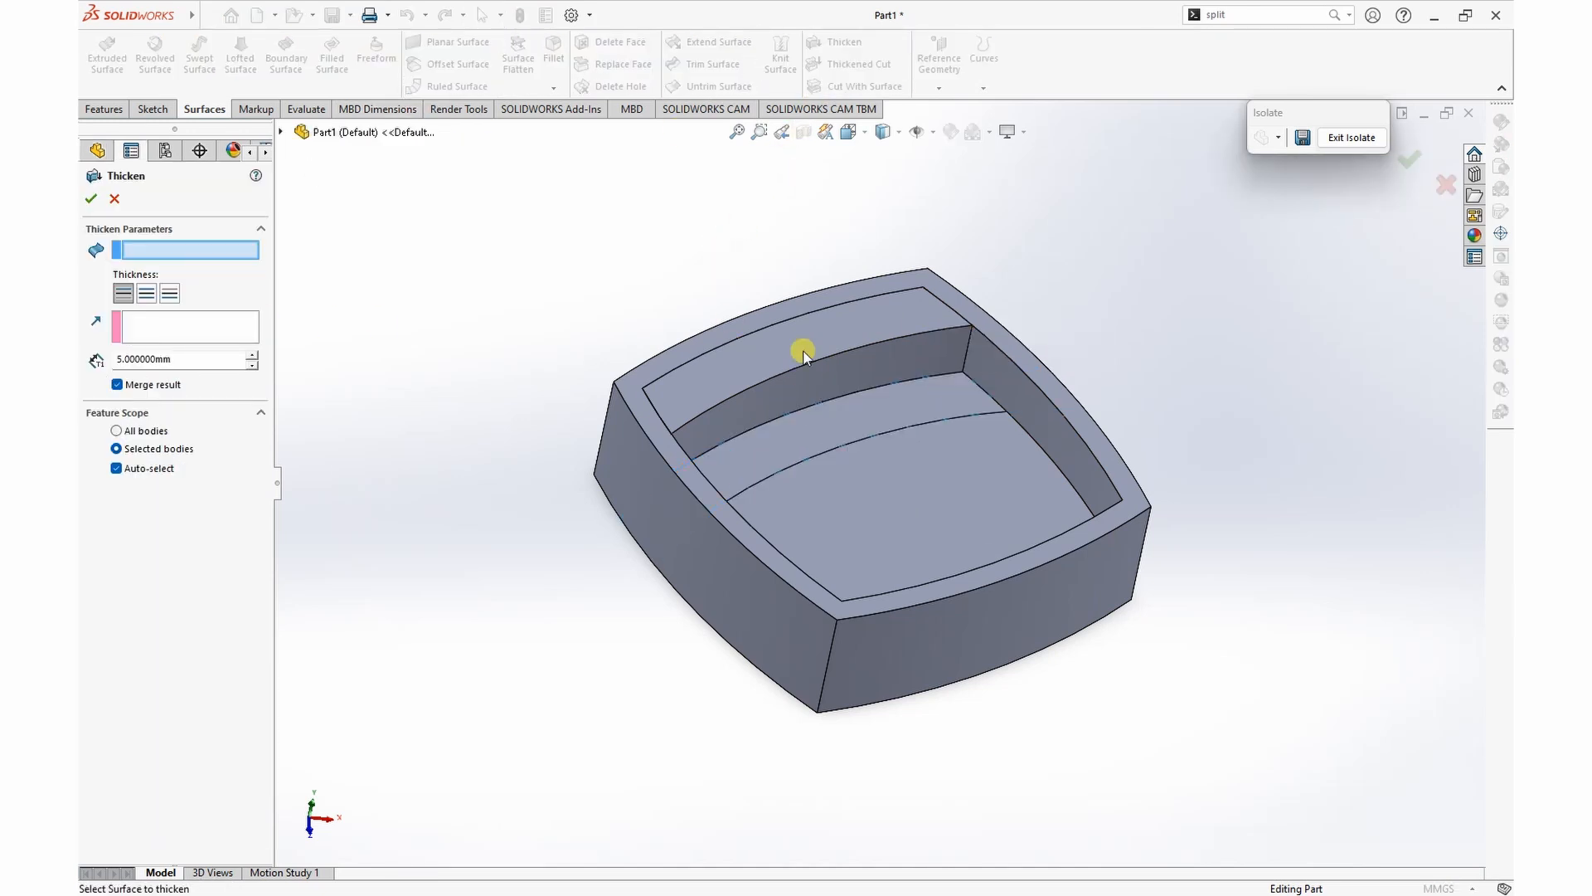
pyautogui.click(805, 433)
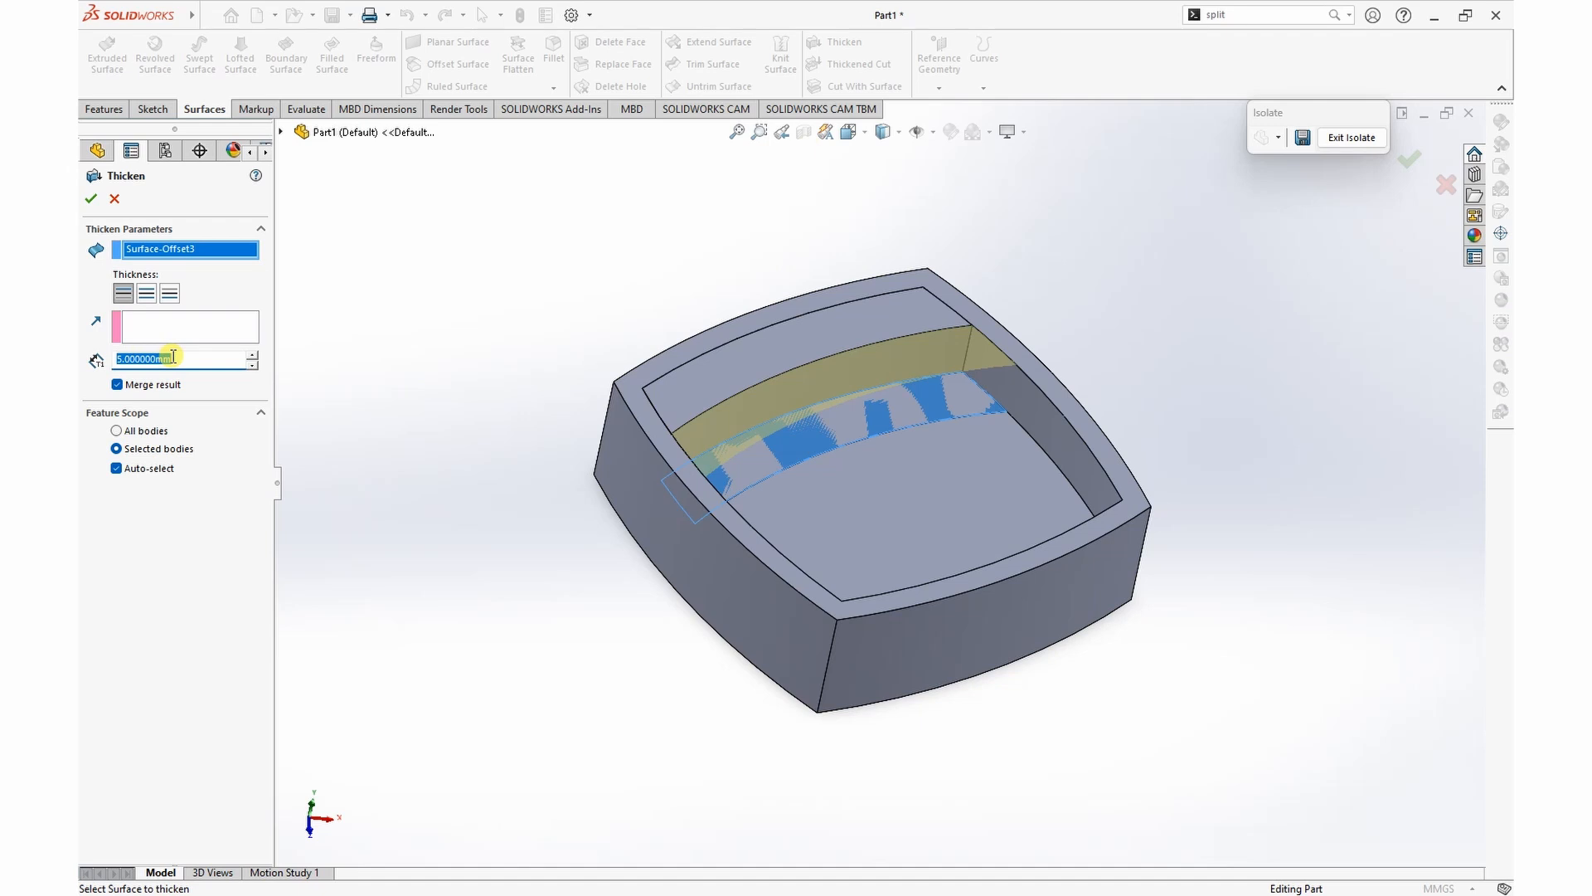
pyautogui.click(117, 384)
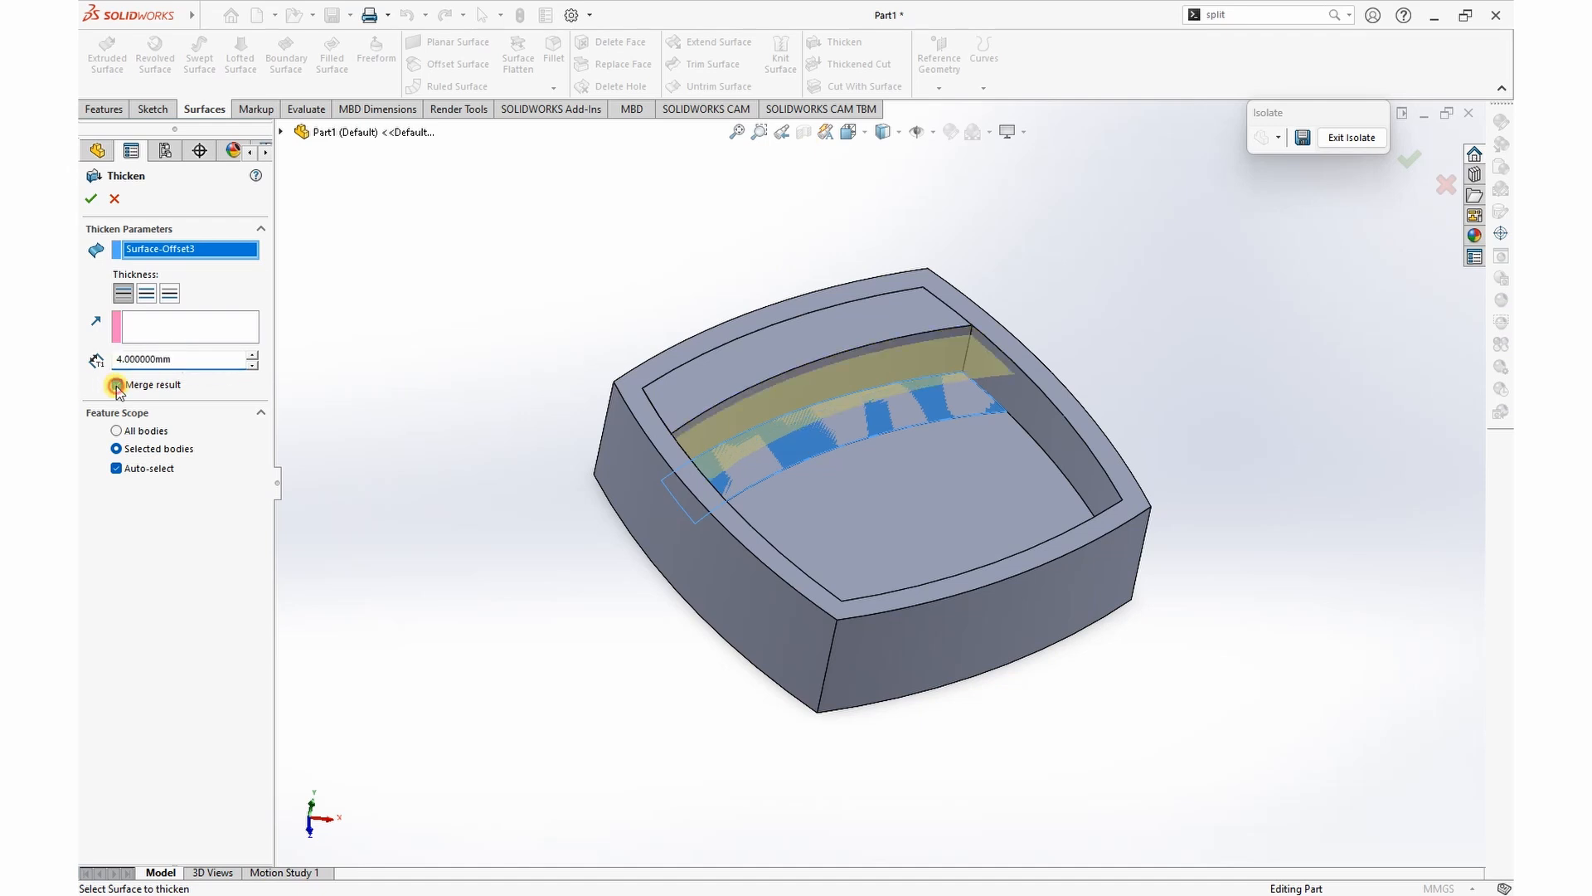
pyautogui.click(91, 200)
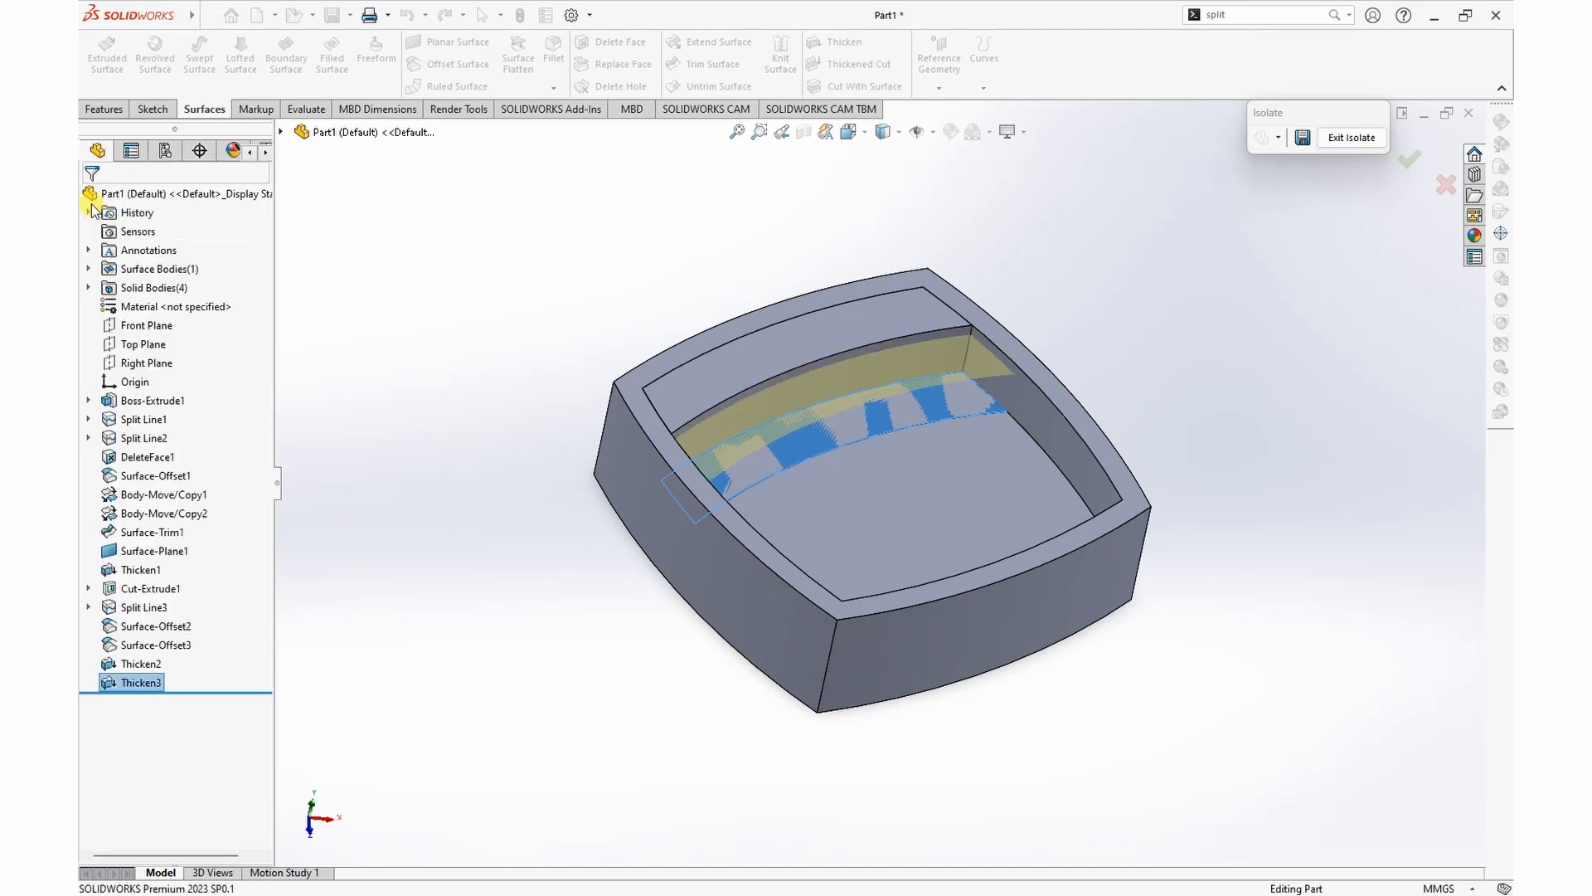
# Step: Hide the pocketed block body to leave only the two thickened strips in view
pyautogui.moveTo(1112, 320); pyautogui.dragTo(1095, 266, button='middle')
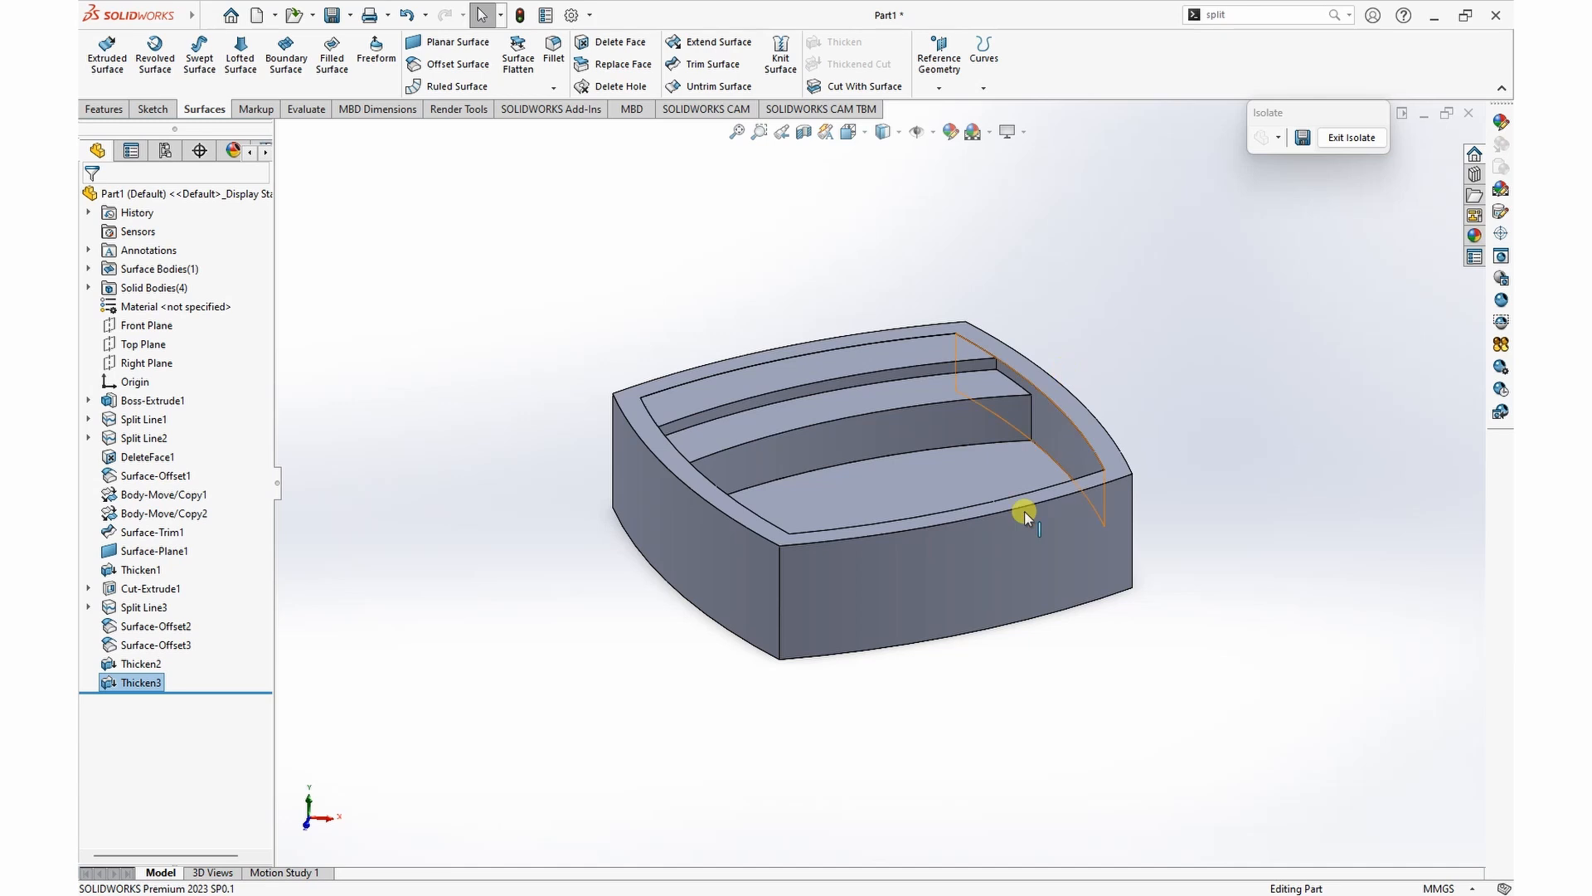
pyautogui.click(967, 569)
pyautogui.click(1043, 520)
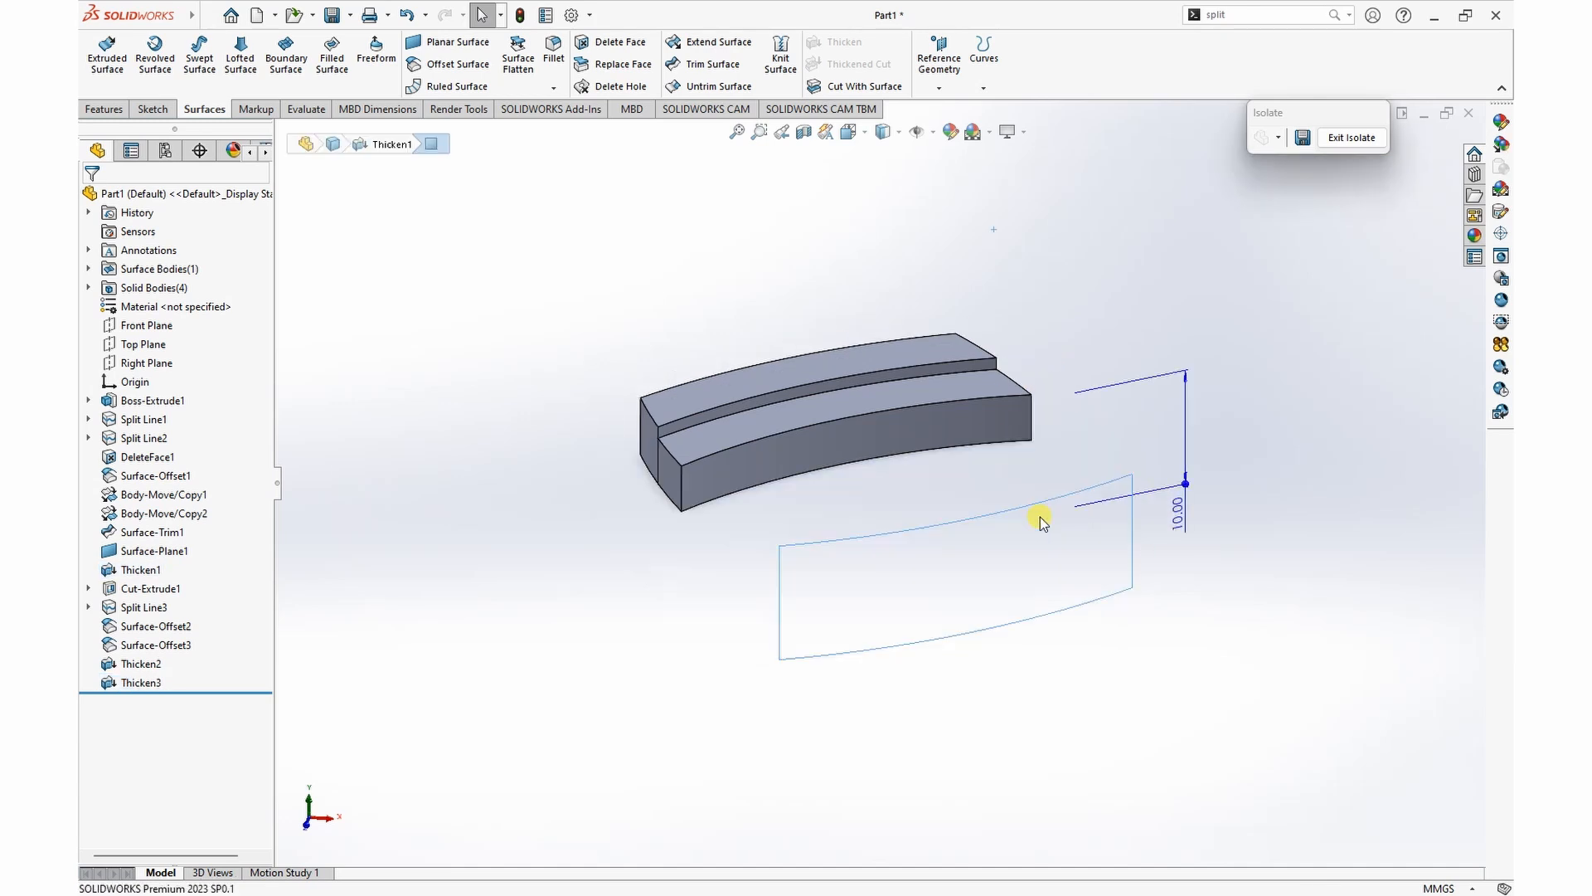
pyautogui.click(1027, 246)
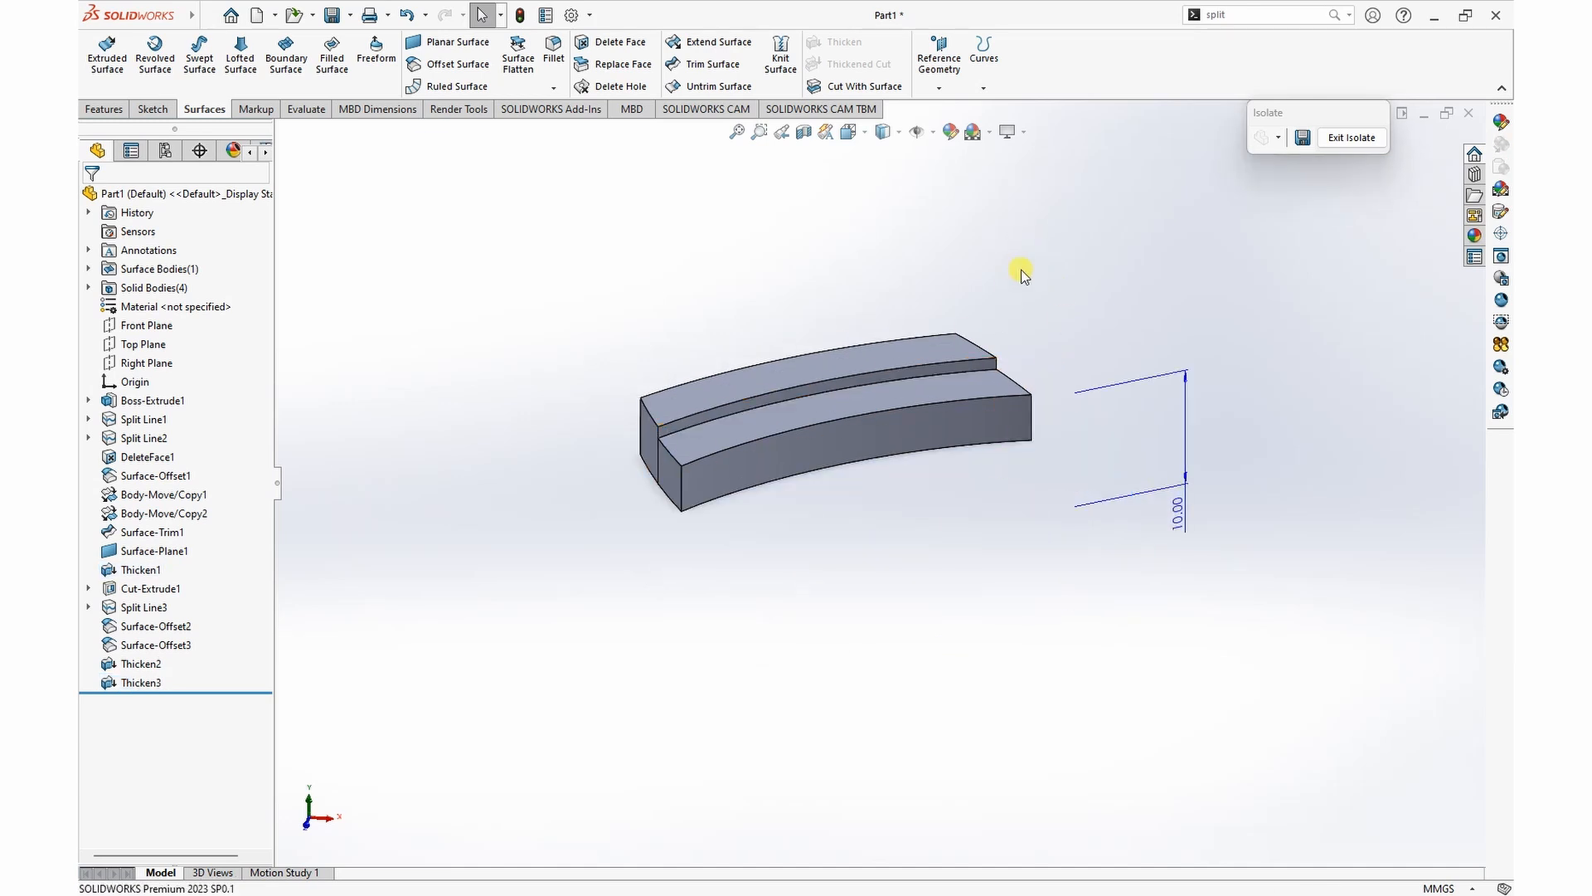
# Step: Fillet the upper left end edge of the 4 mm thick strip with a 120 mm symmetric radius
pyautogui.click(551, 51)
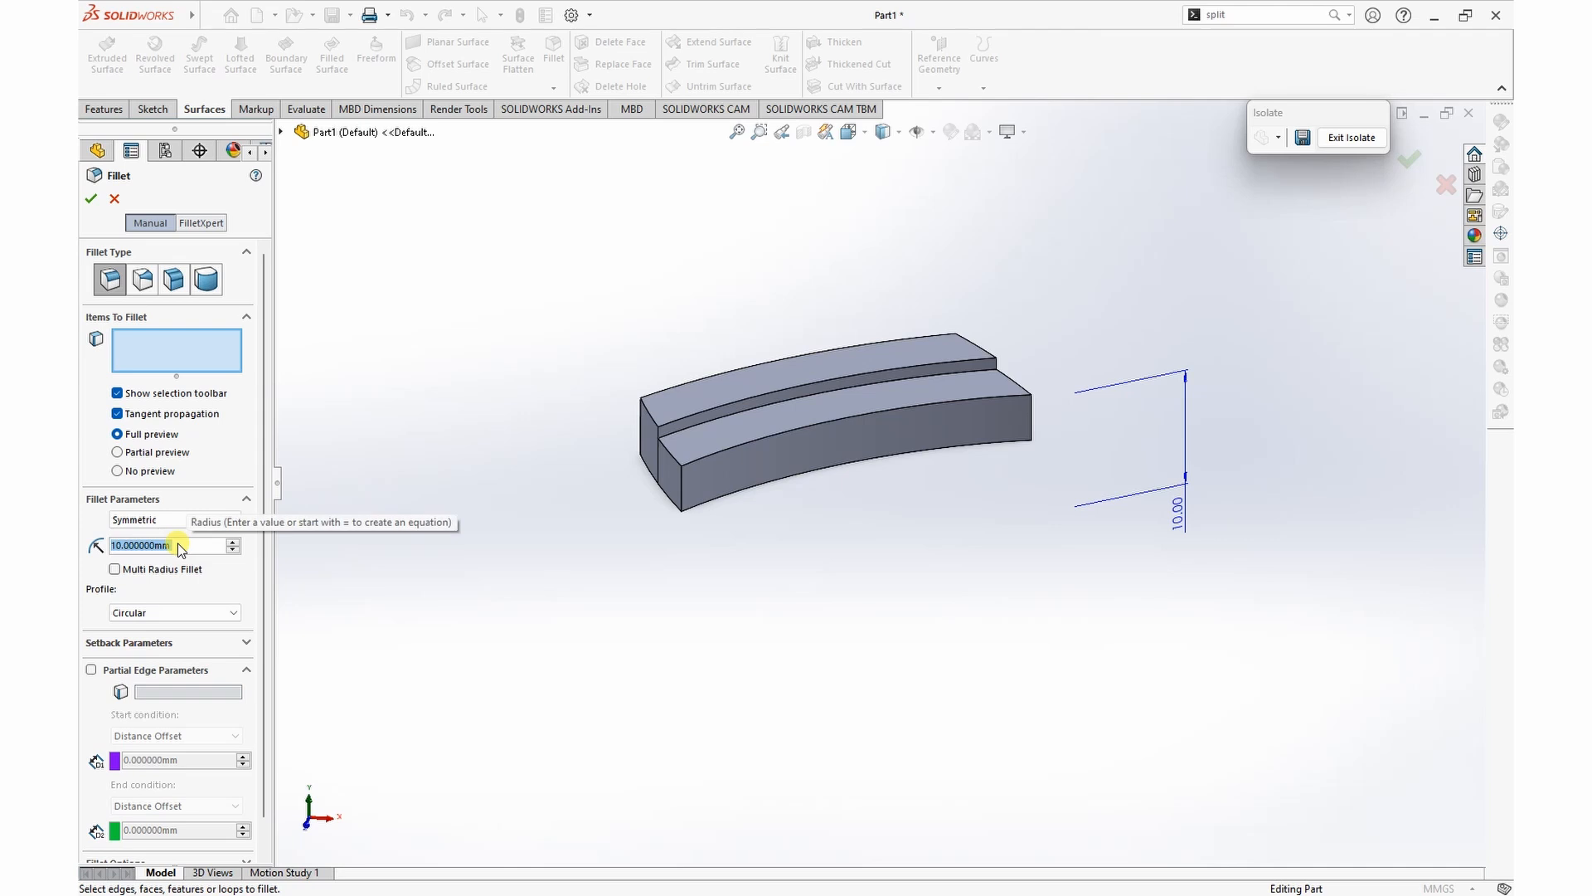
pyautogui.write('120')
pyautogui.press('Return')
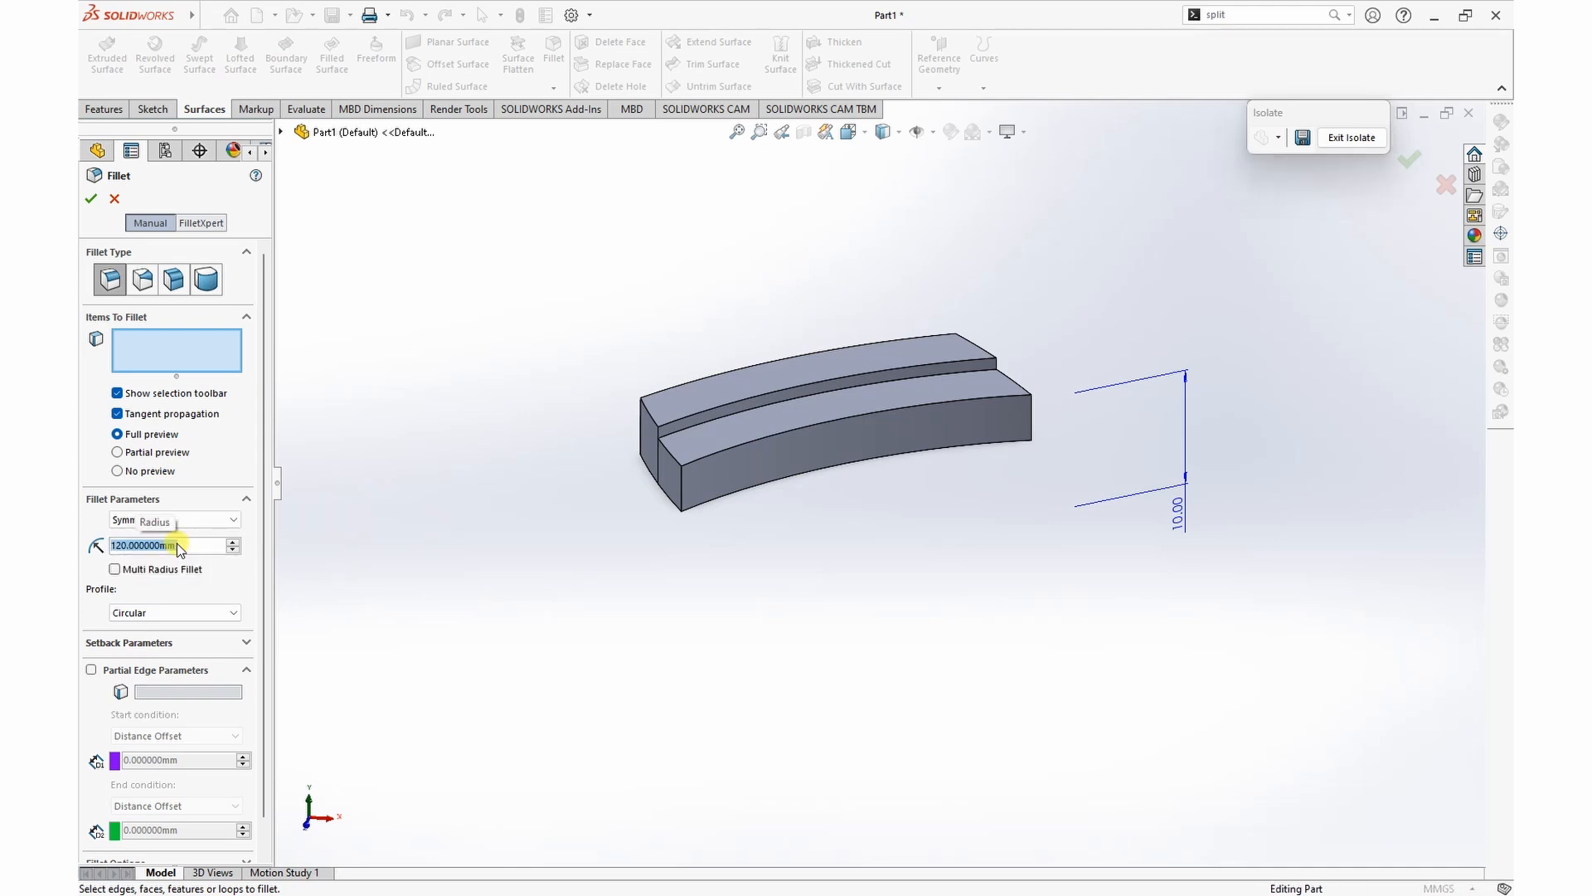
pyautogui.click(667, 454)
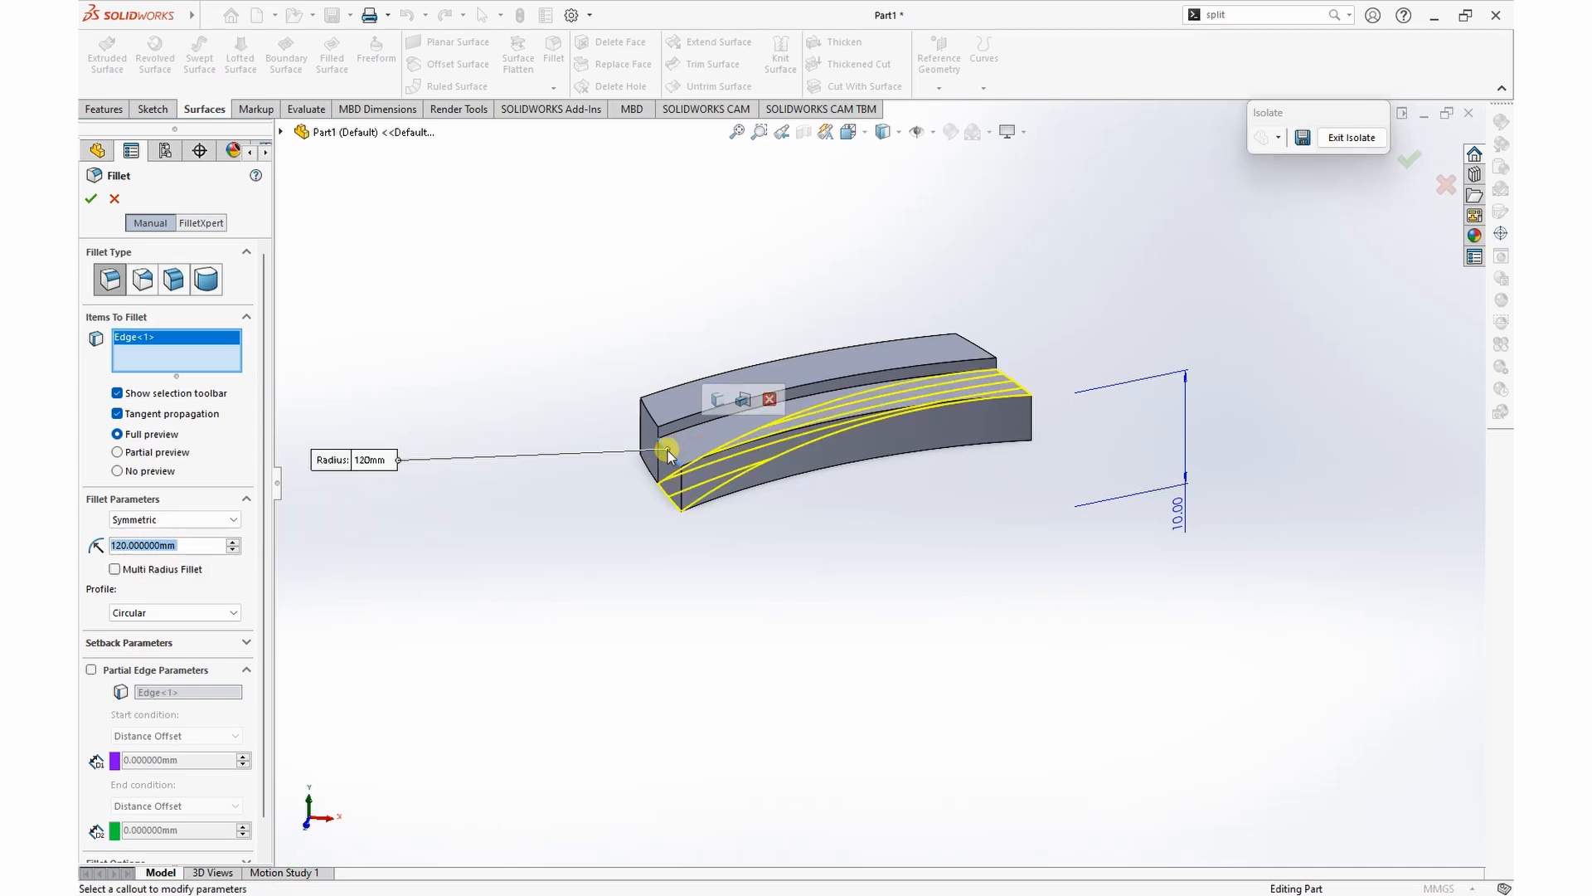
pyautogui.click(91, 199)
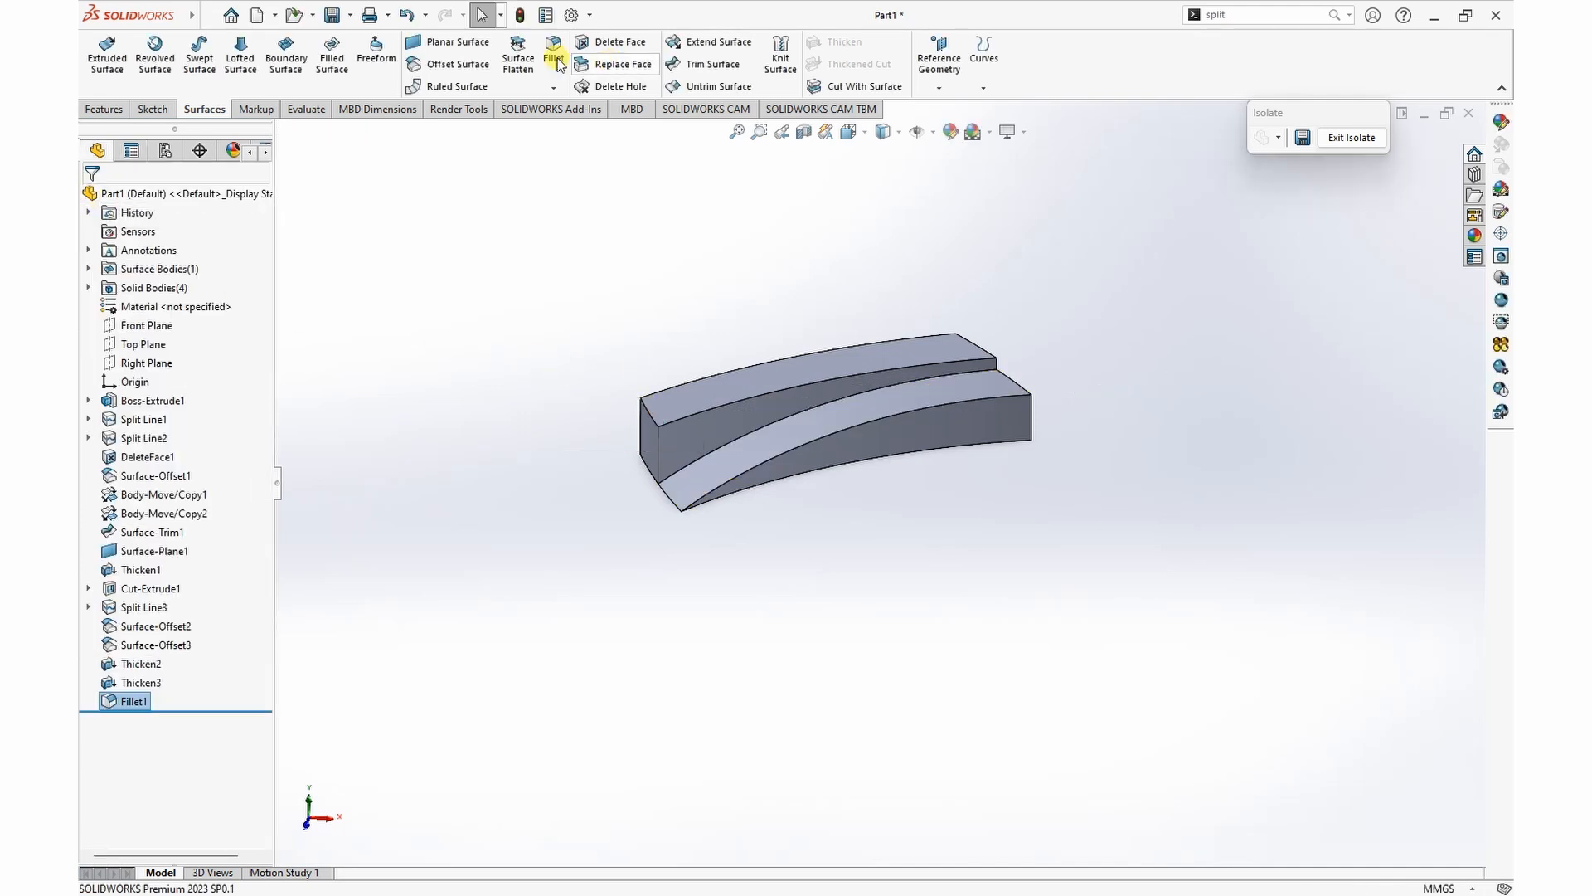
# Step: Fillet the upper left end edge of the 5 mm thick strip with a 70 mm symmetric radius
pyautogui.click(556, 48)
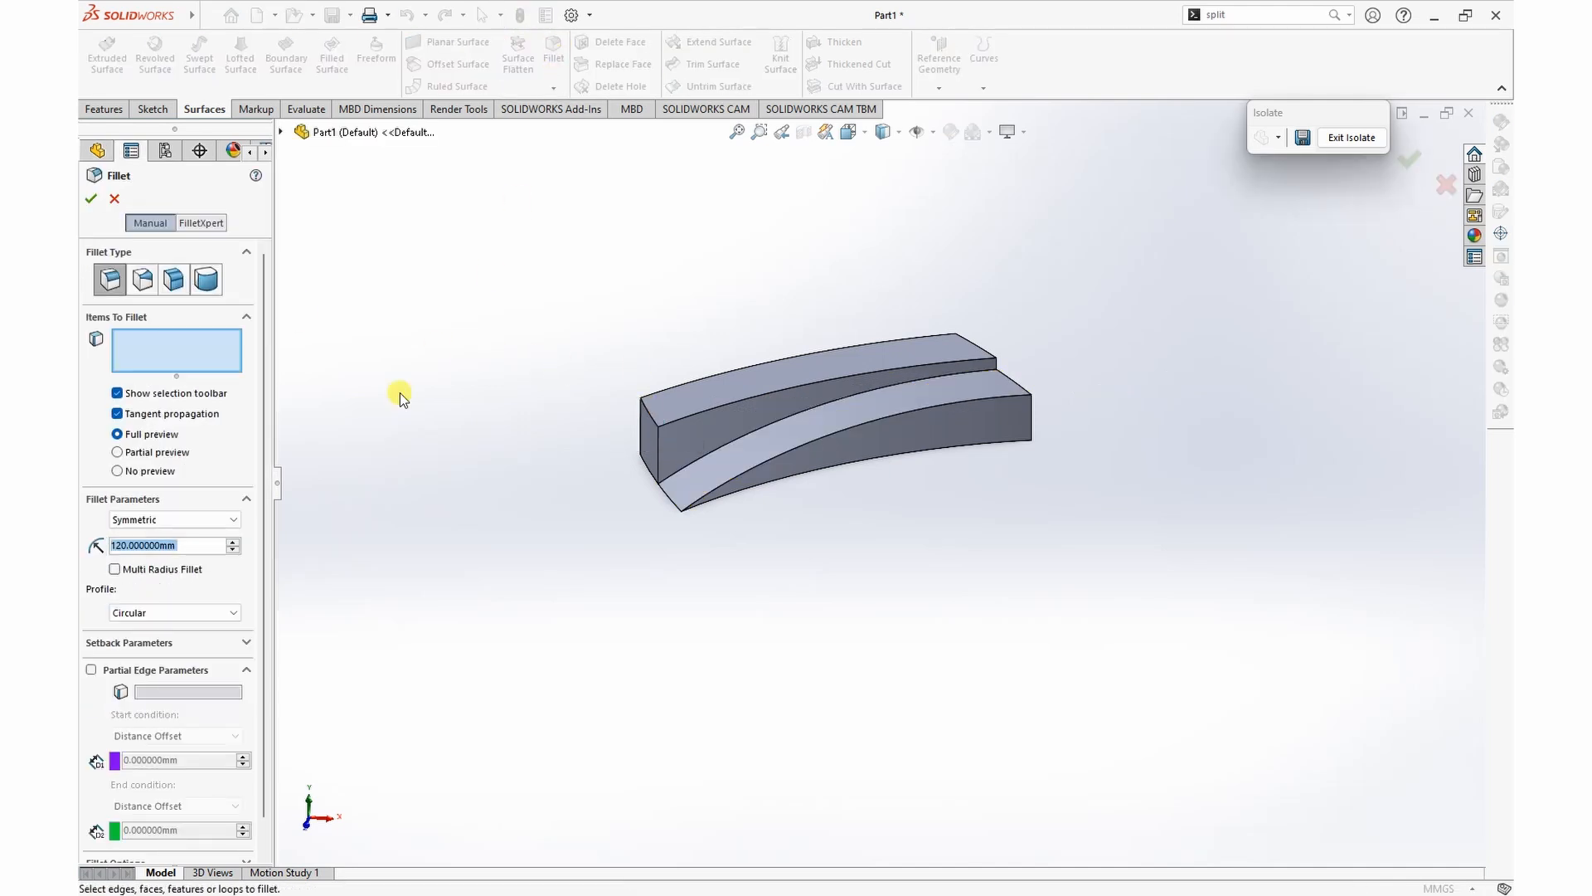
pyautogui.write('70')
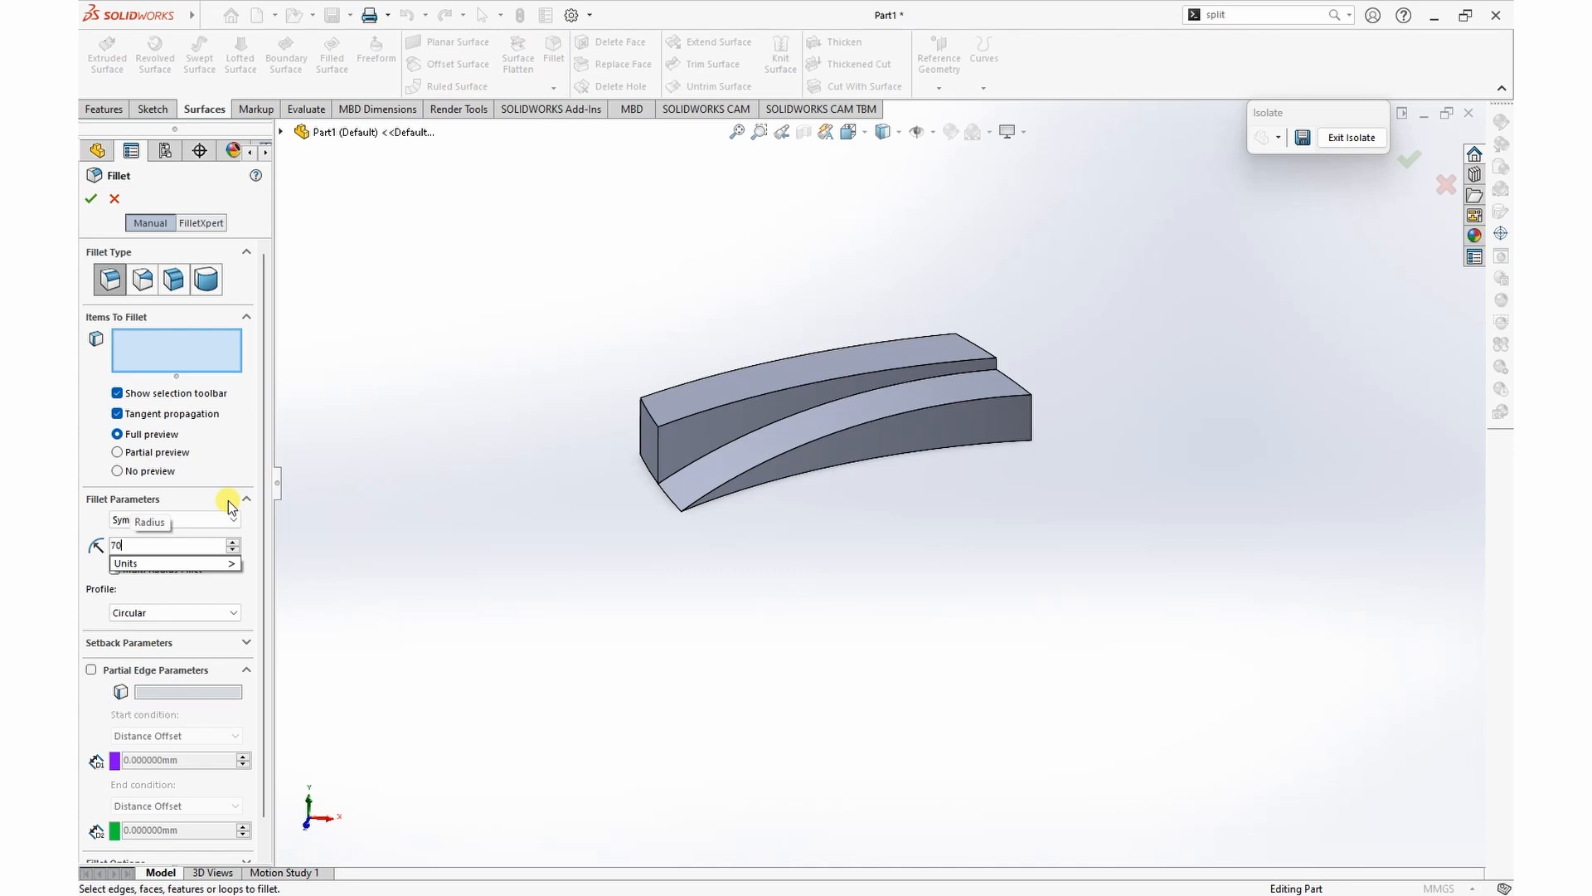
pyautogui.click(648, 413)
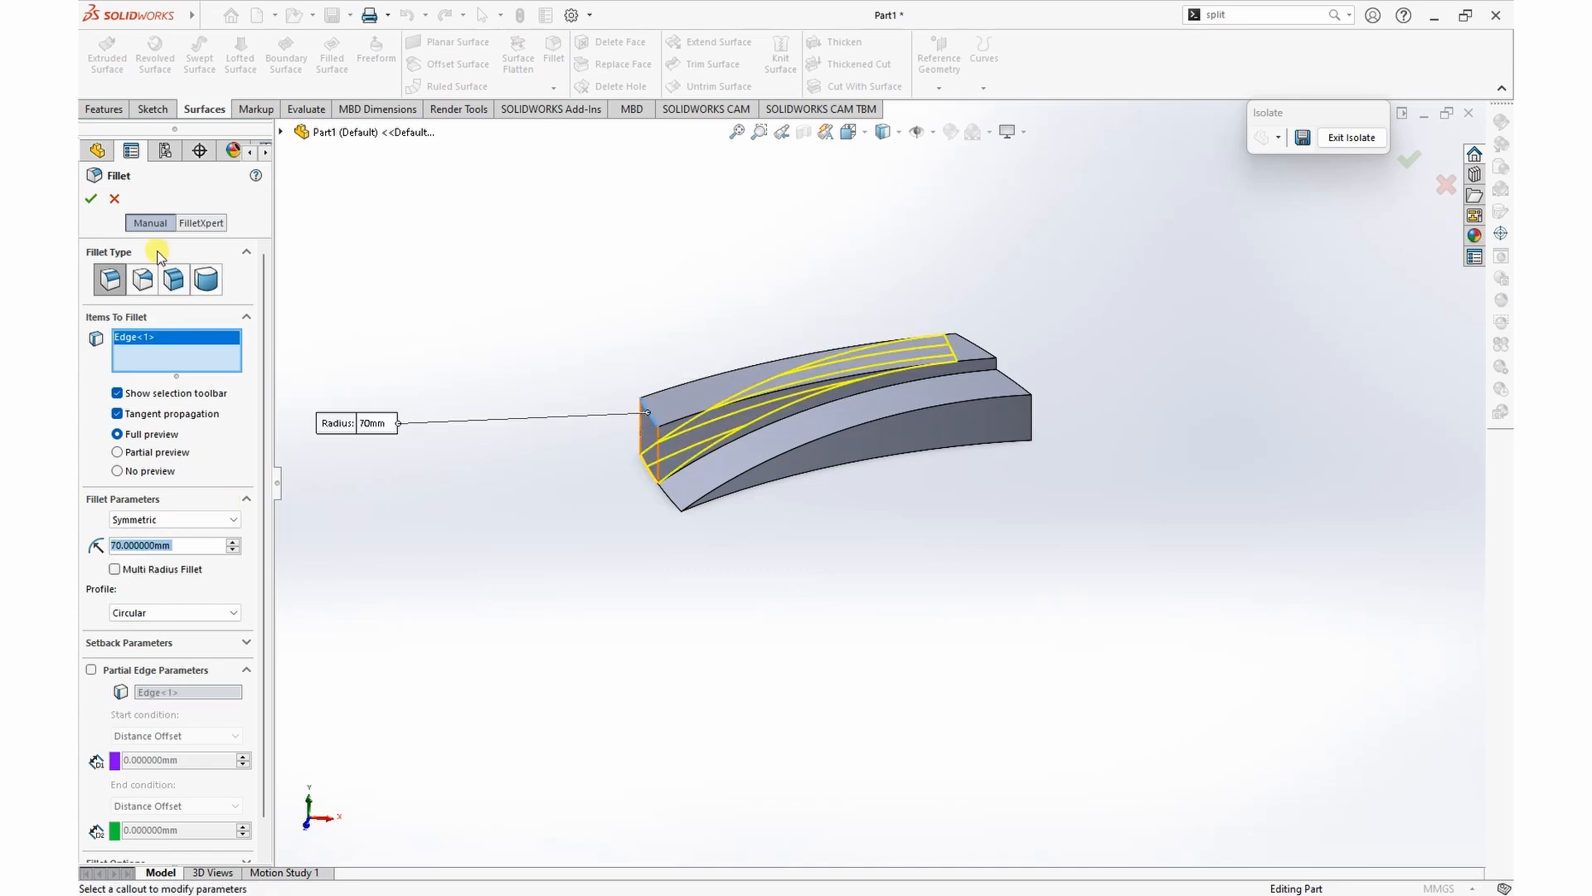
pyautogui.click(91, 200)
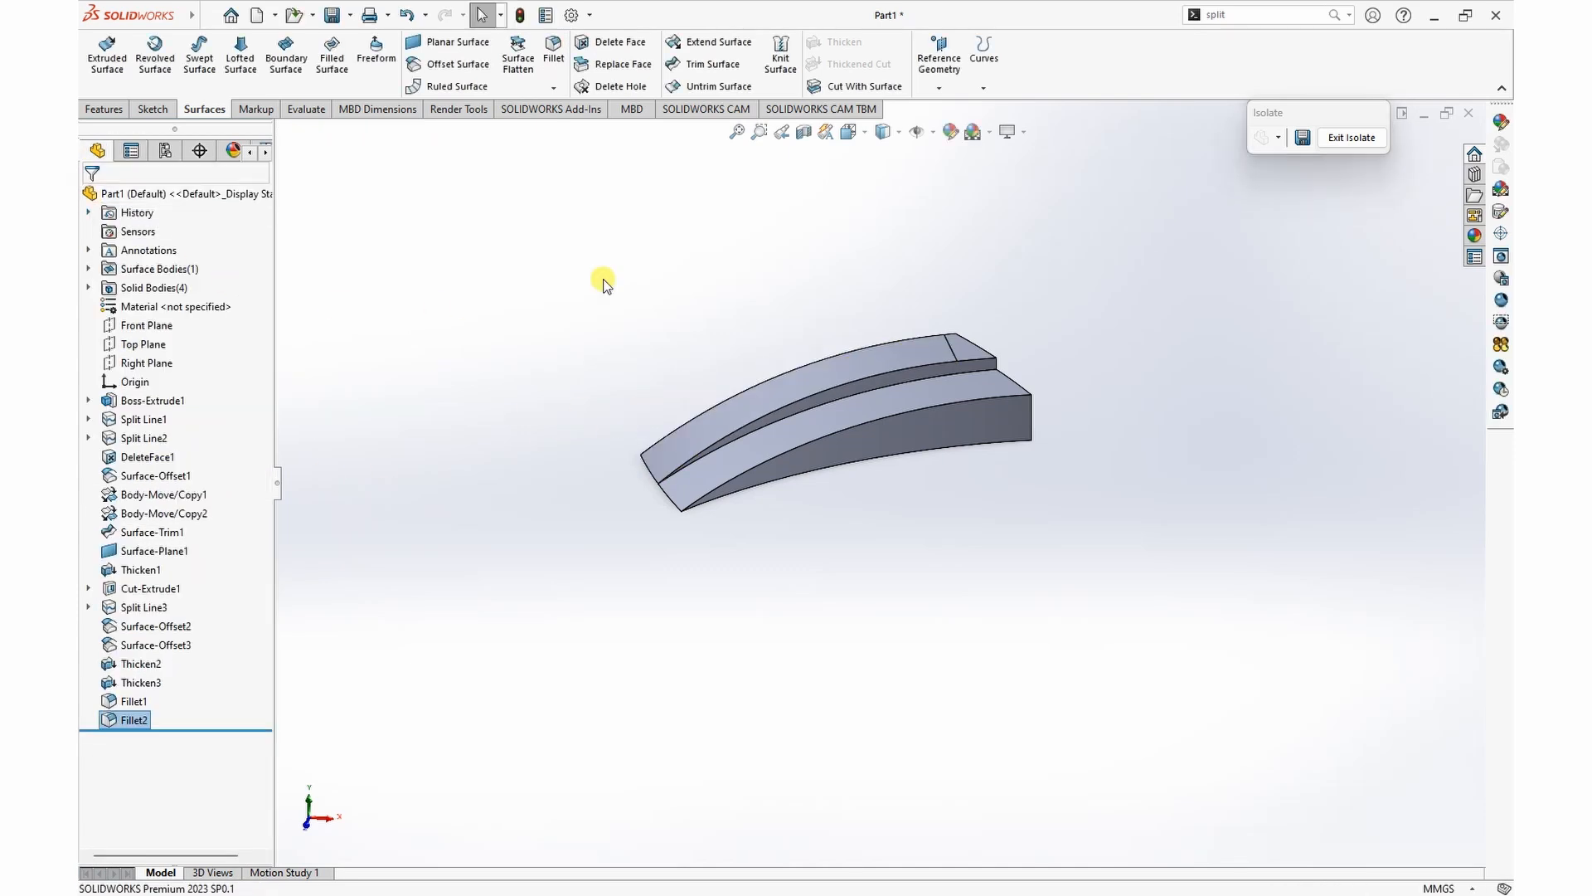
# Step: Show the hidden pocketed block body again around the two filleted strips
pyautogui.moveTo(716, 358); pyautogui.dragTo(888, 585, button='middle')
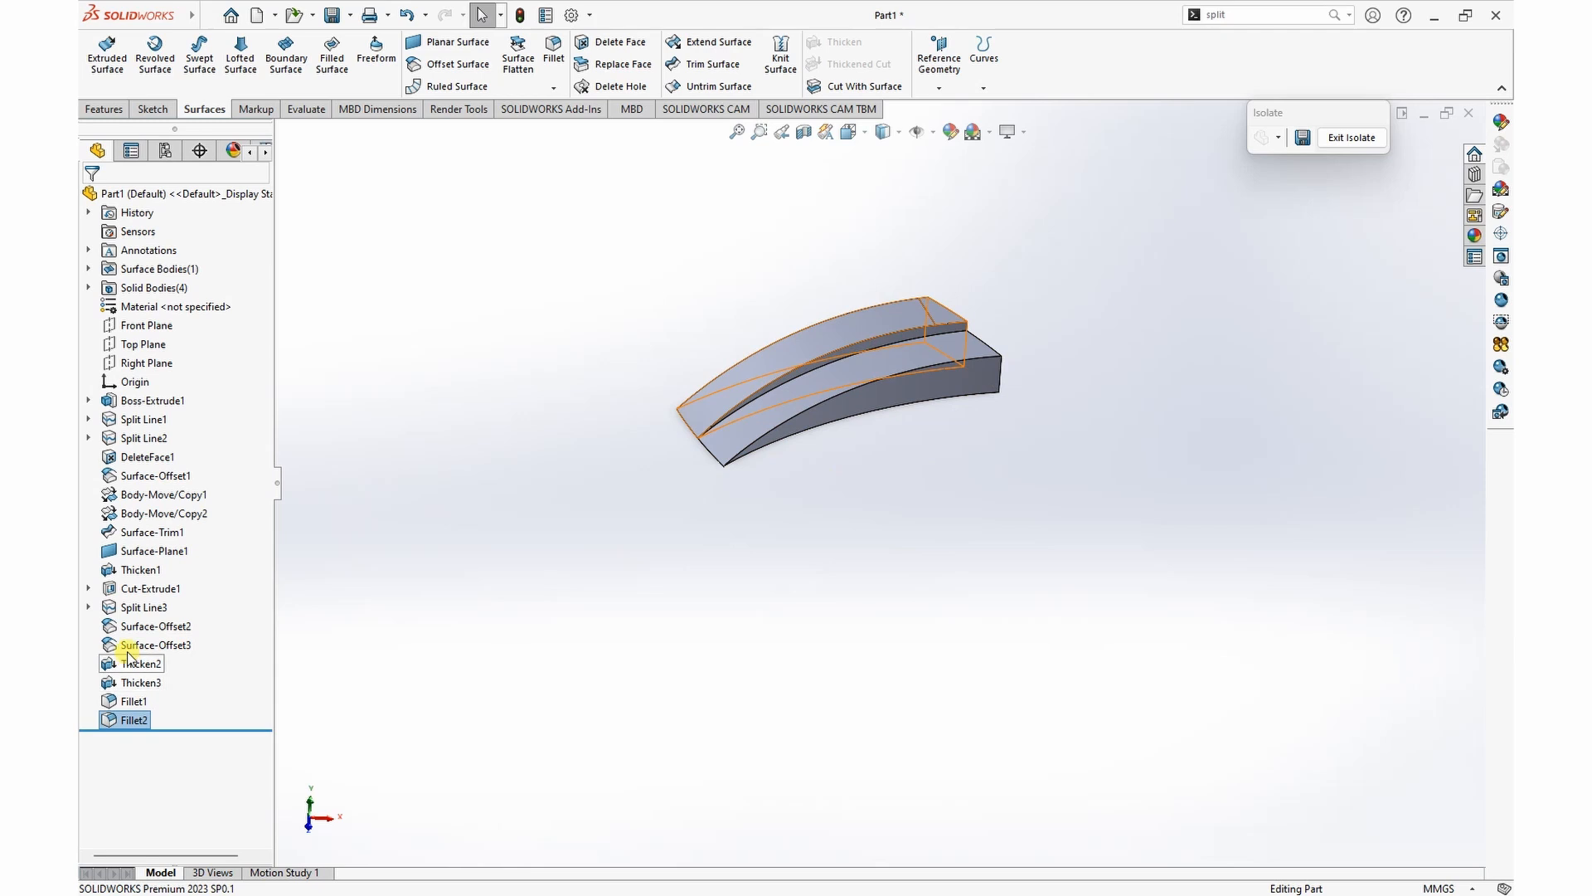
pyautogui.click(141, 588)
pyautogui.click(159, 560)
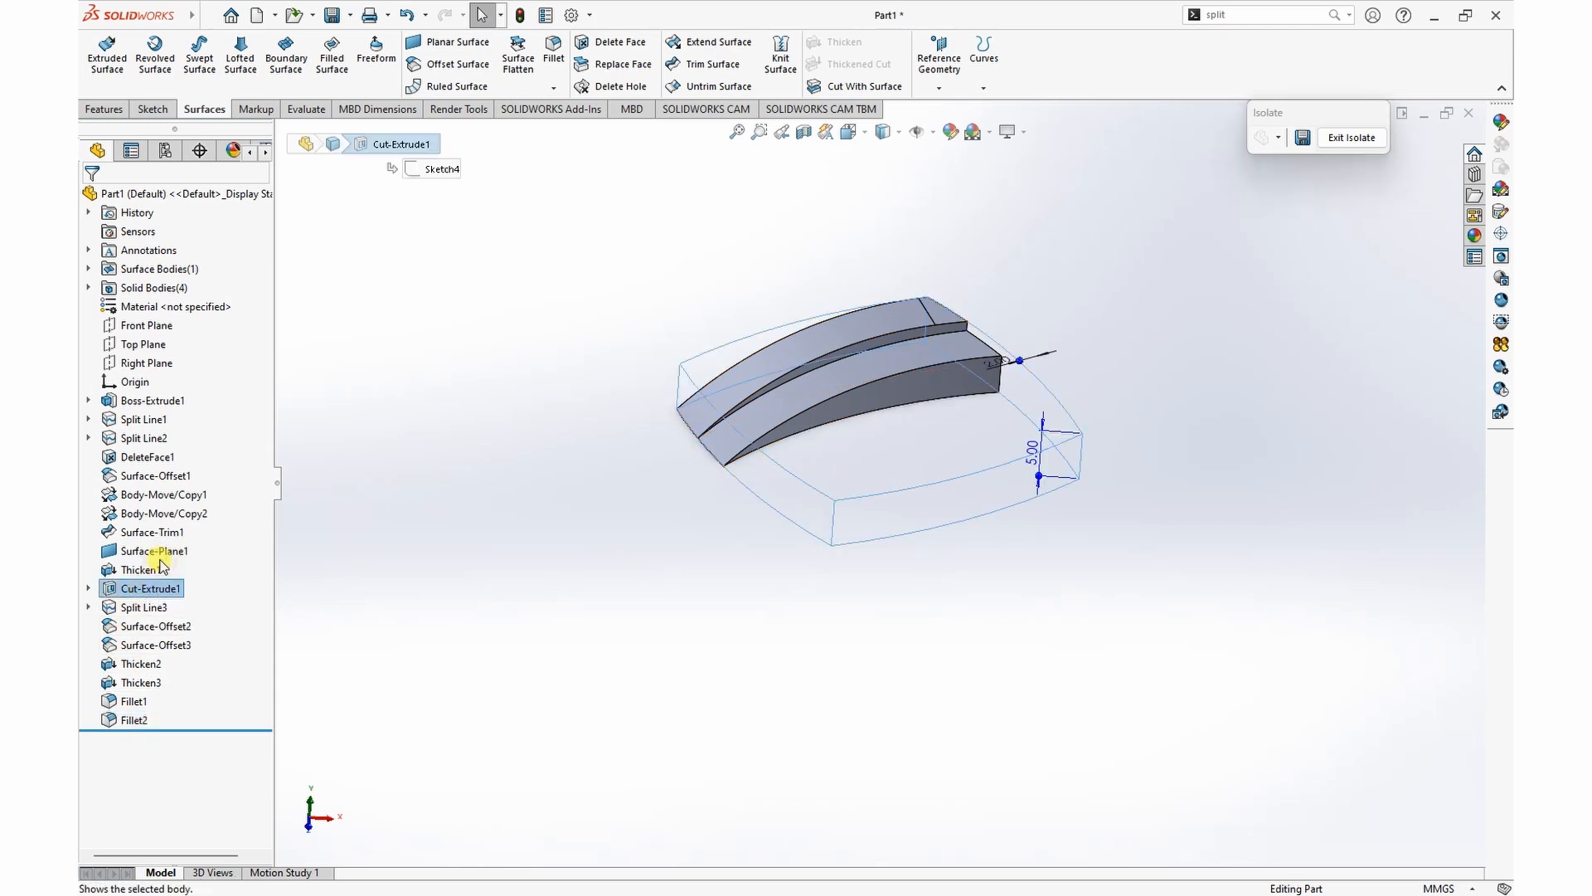
pyautogui.click(581, 606)
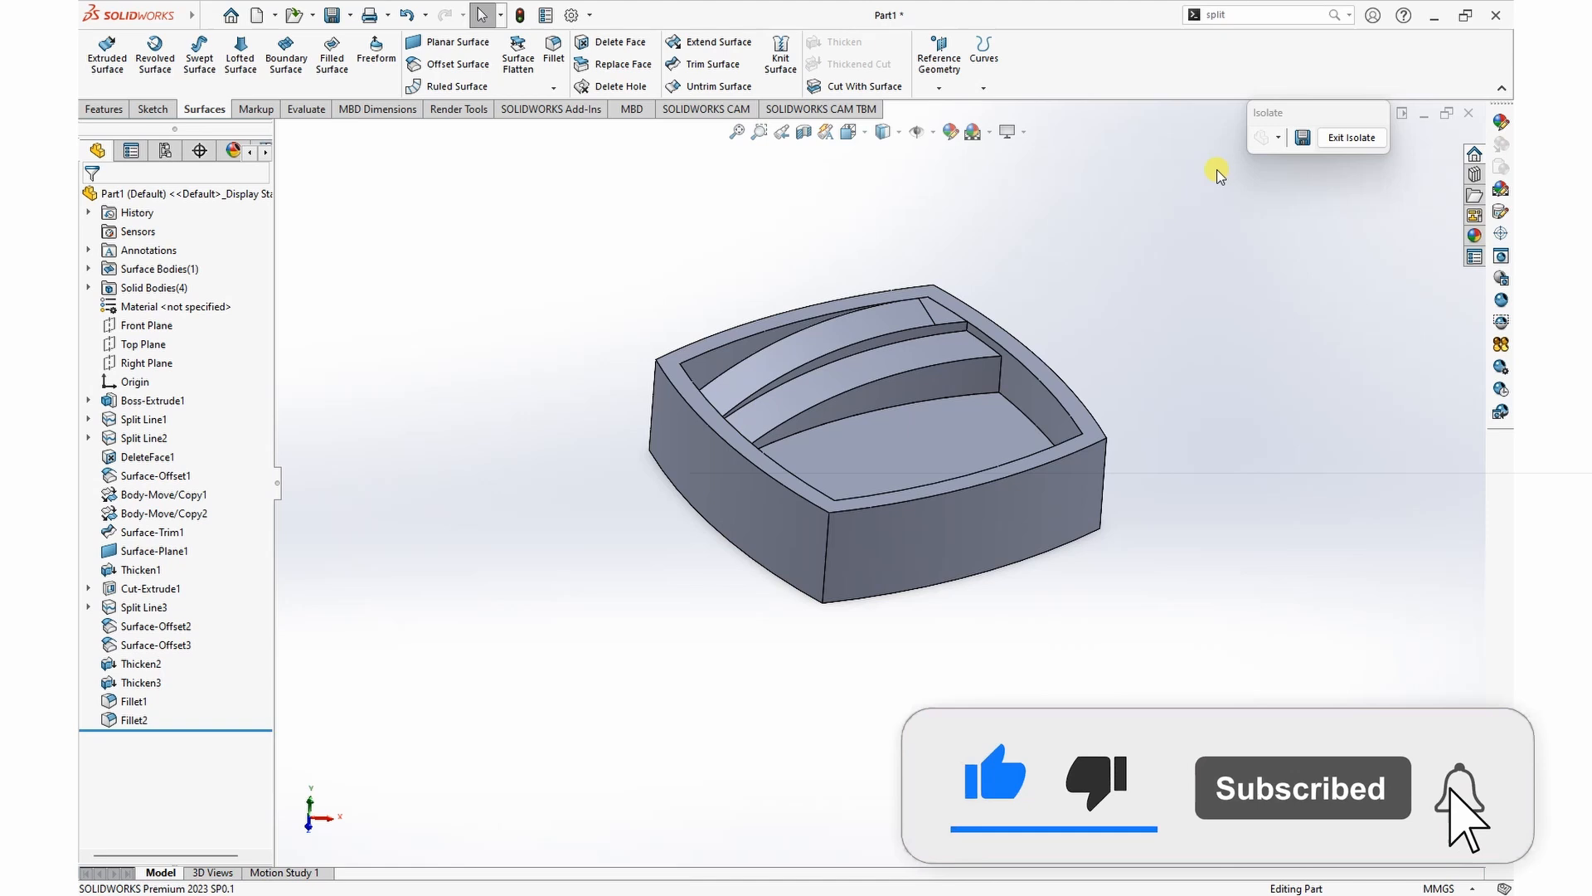
# Step: Start a Move/Copy Bodies operation in copy mode on the two filleted curved strips inside the pocketed block
pyautogui.moveTo(1254, 16); pyautogui.dragTo(1113, 32)
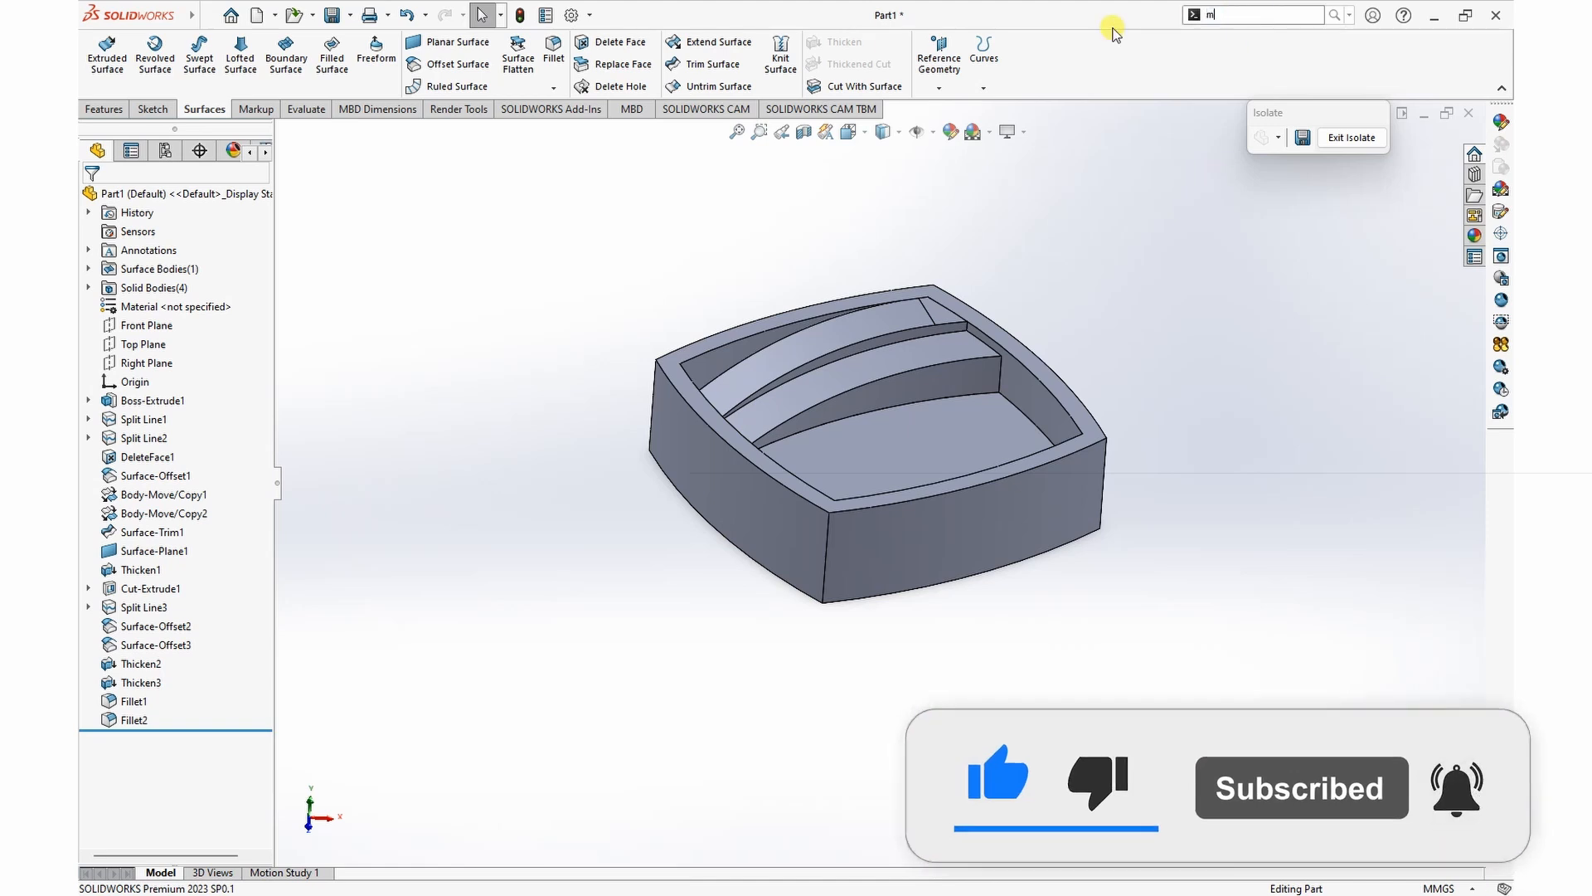
pyautogui.write('mol')
pyautogui.press('BackSpace')
pyautogui.write('ve')
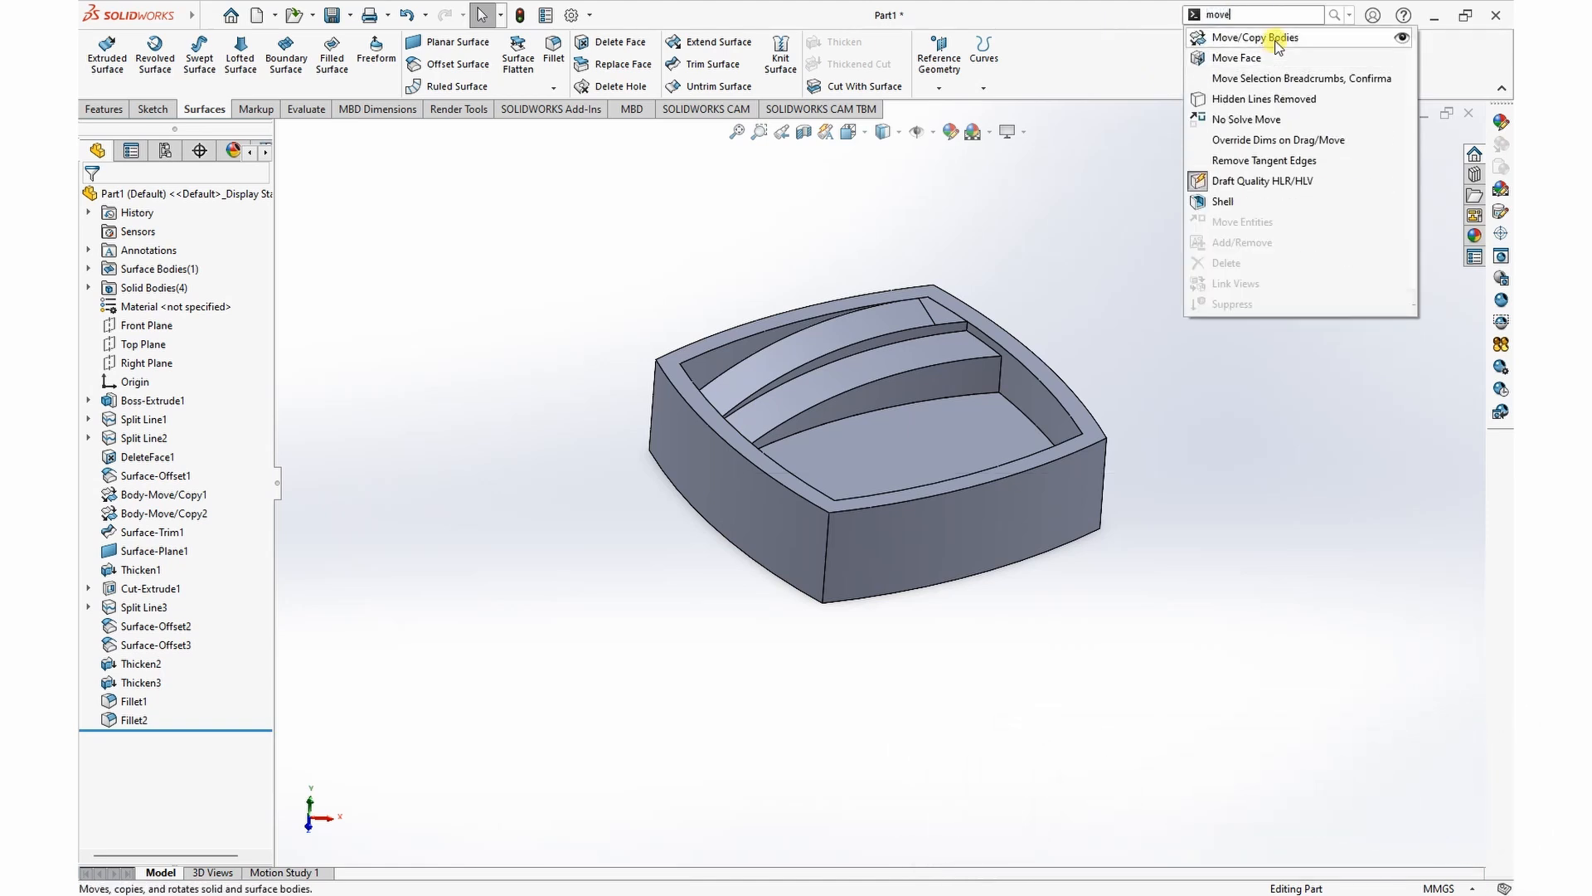
pyautogui.click(1275, 39)
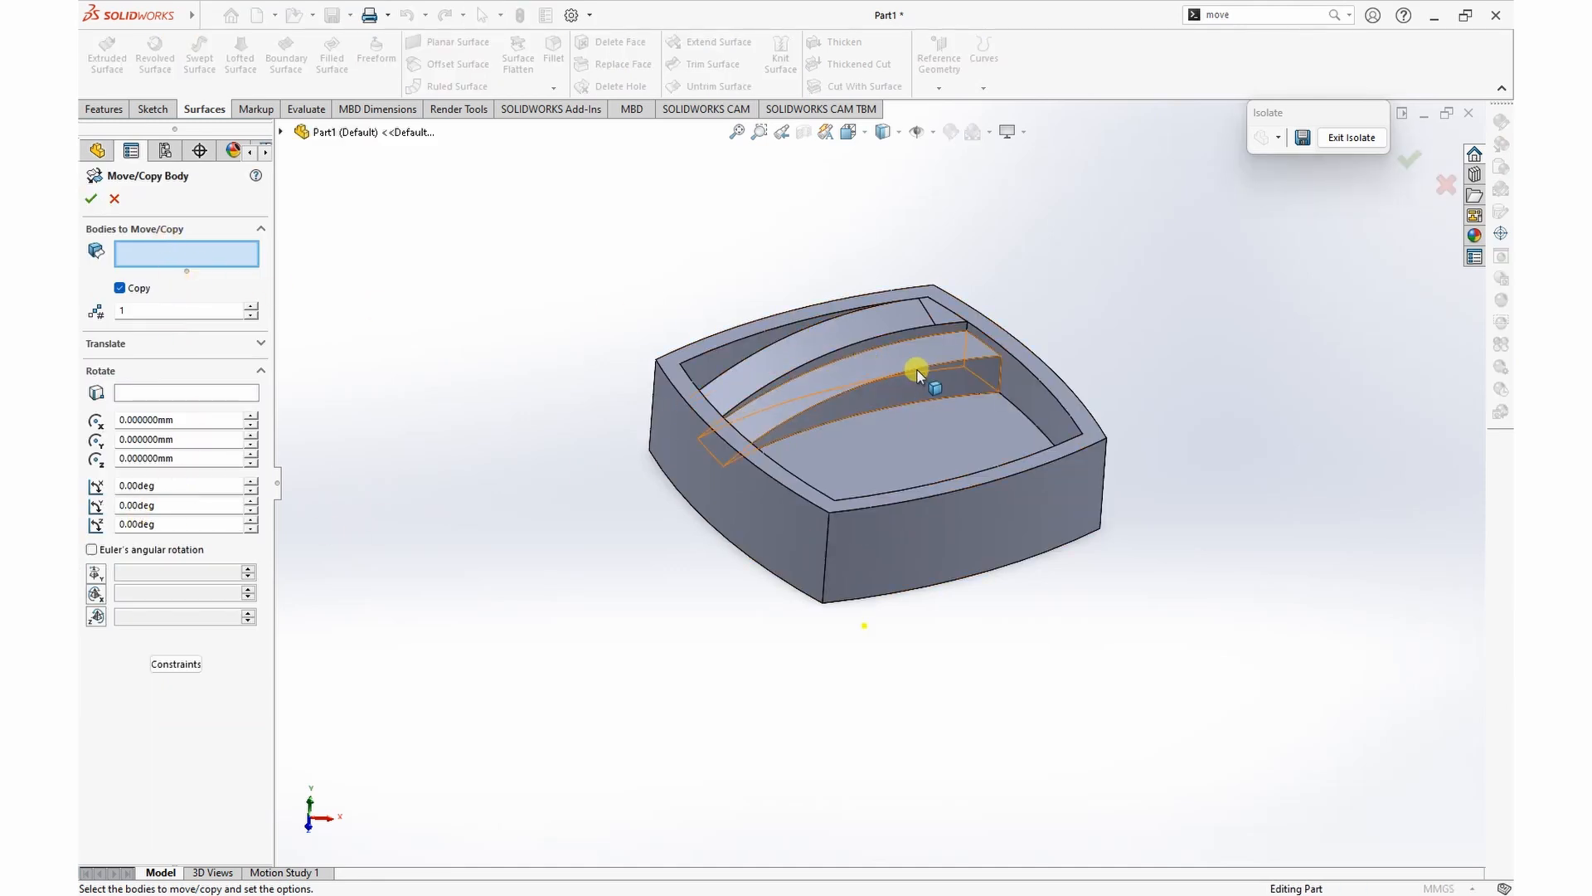
pyautogui.click(909, 323)
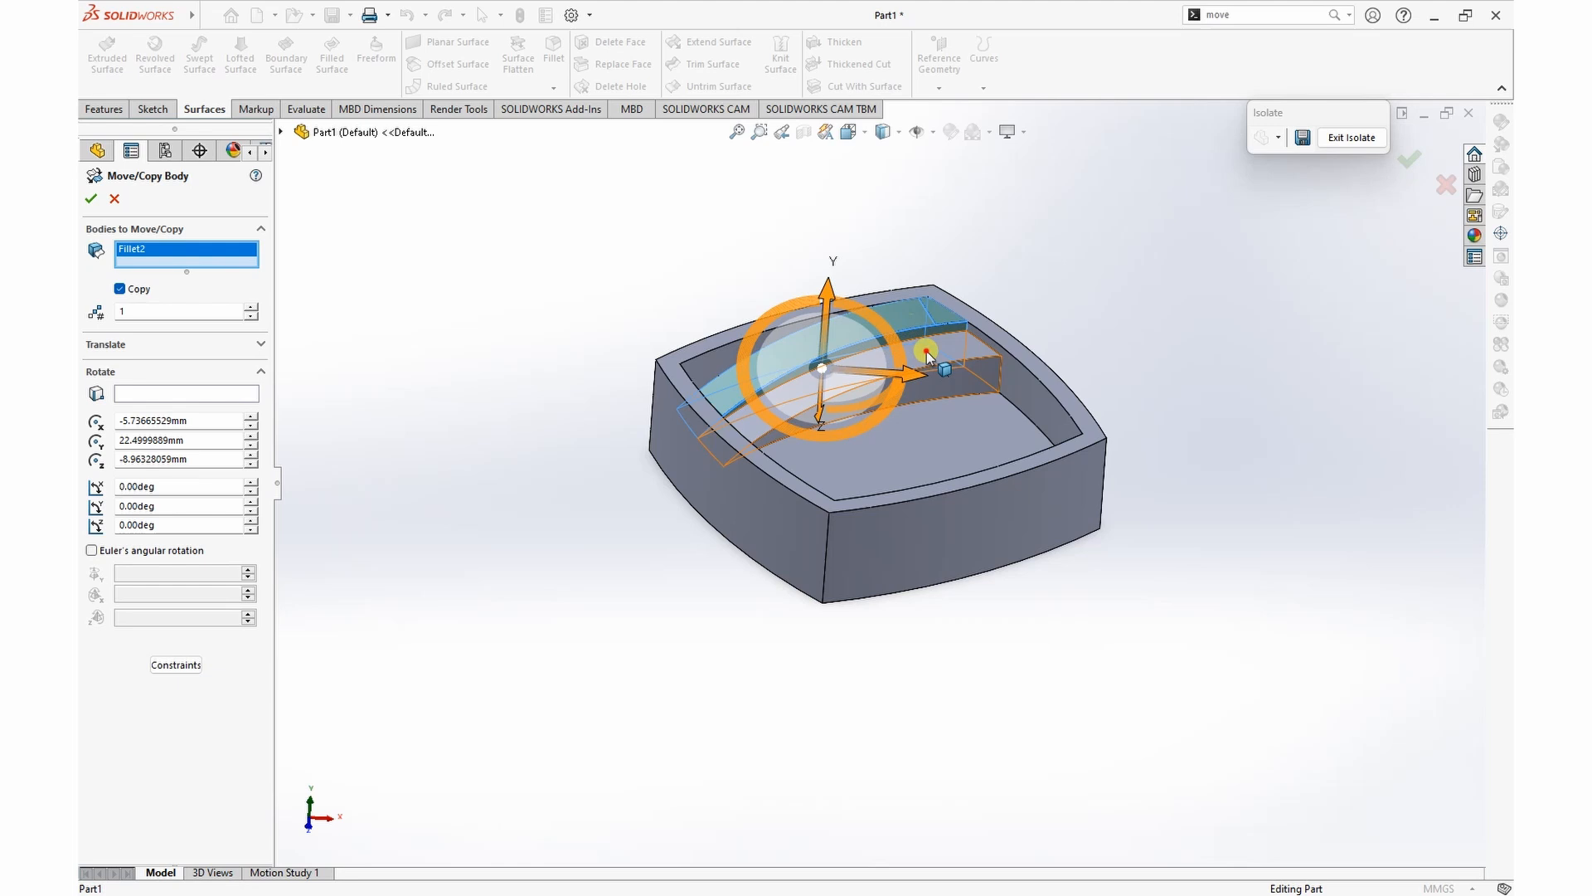
pyautogui.click(922, 358)
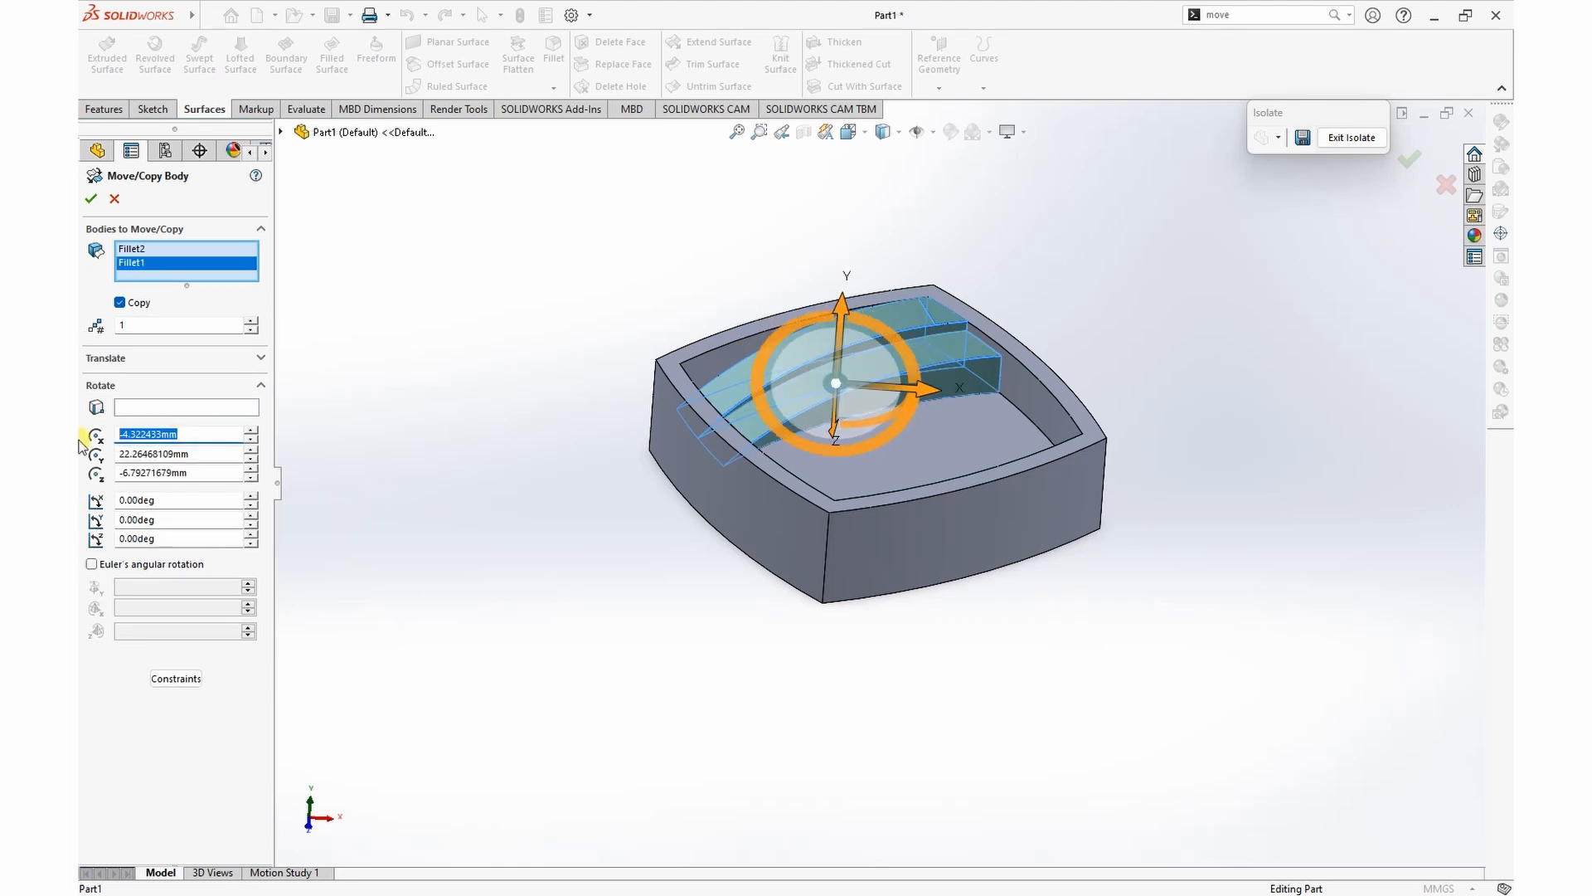
# Step: Set the rotation origin of the copied strips to 0 mm in X, Y and Z
pyautogui.write('0')
pyautogui.click(125, 475)
pyautogui.doubleClick(193, 455)
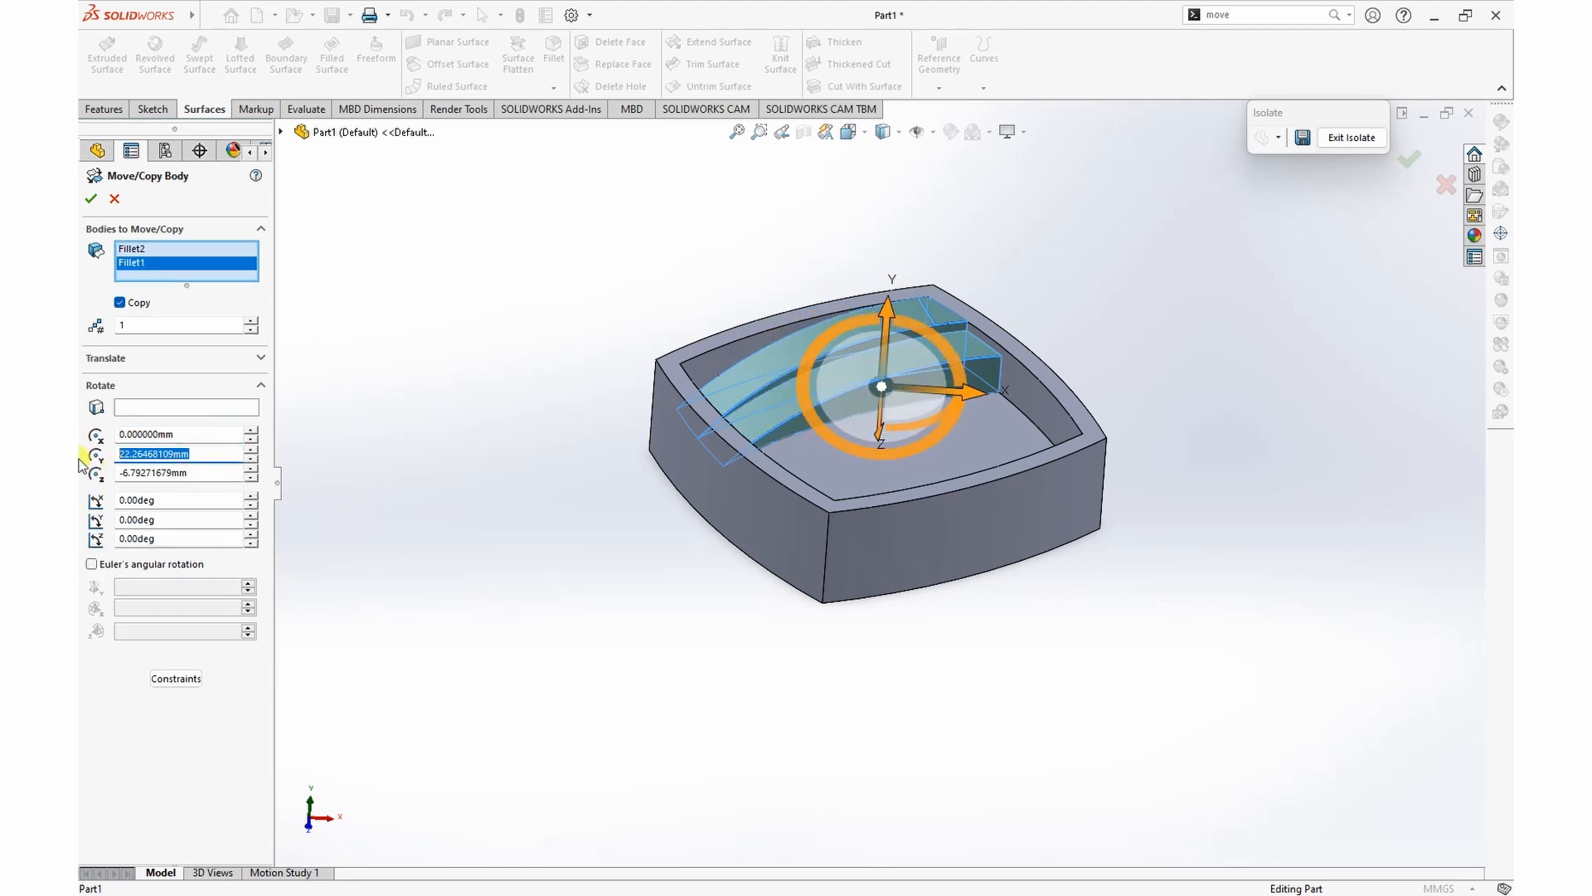
pyautogui.press('Return')
pyautogui.doubleClick(192, 473)
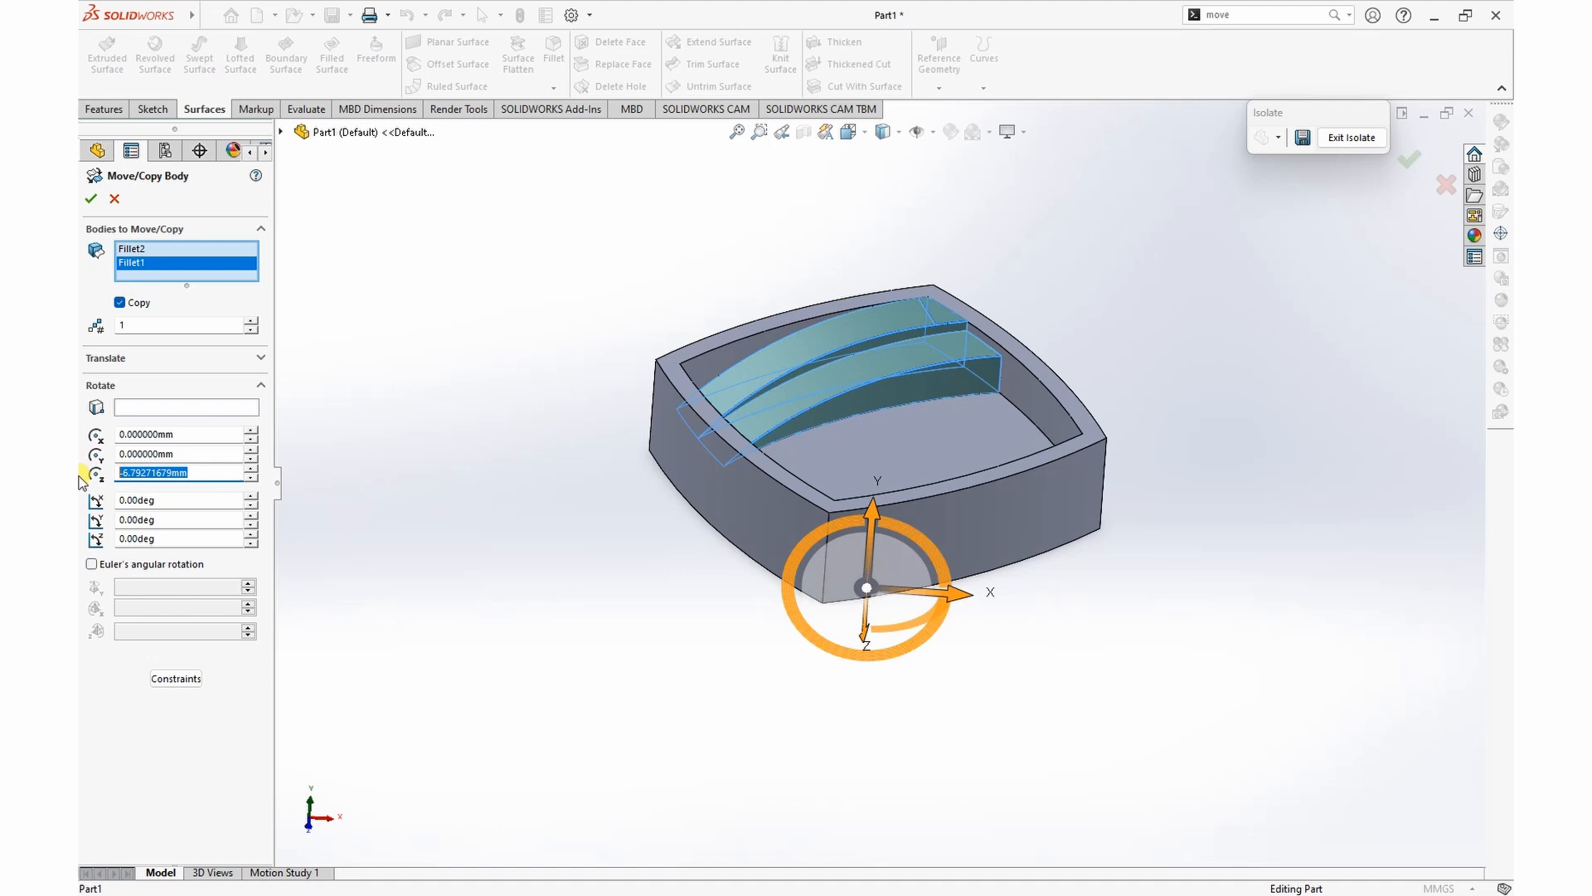
pyautogui.write('0')
pyautogui.press('Return')
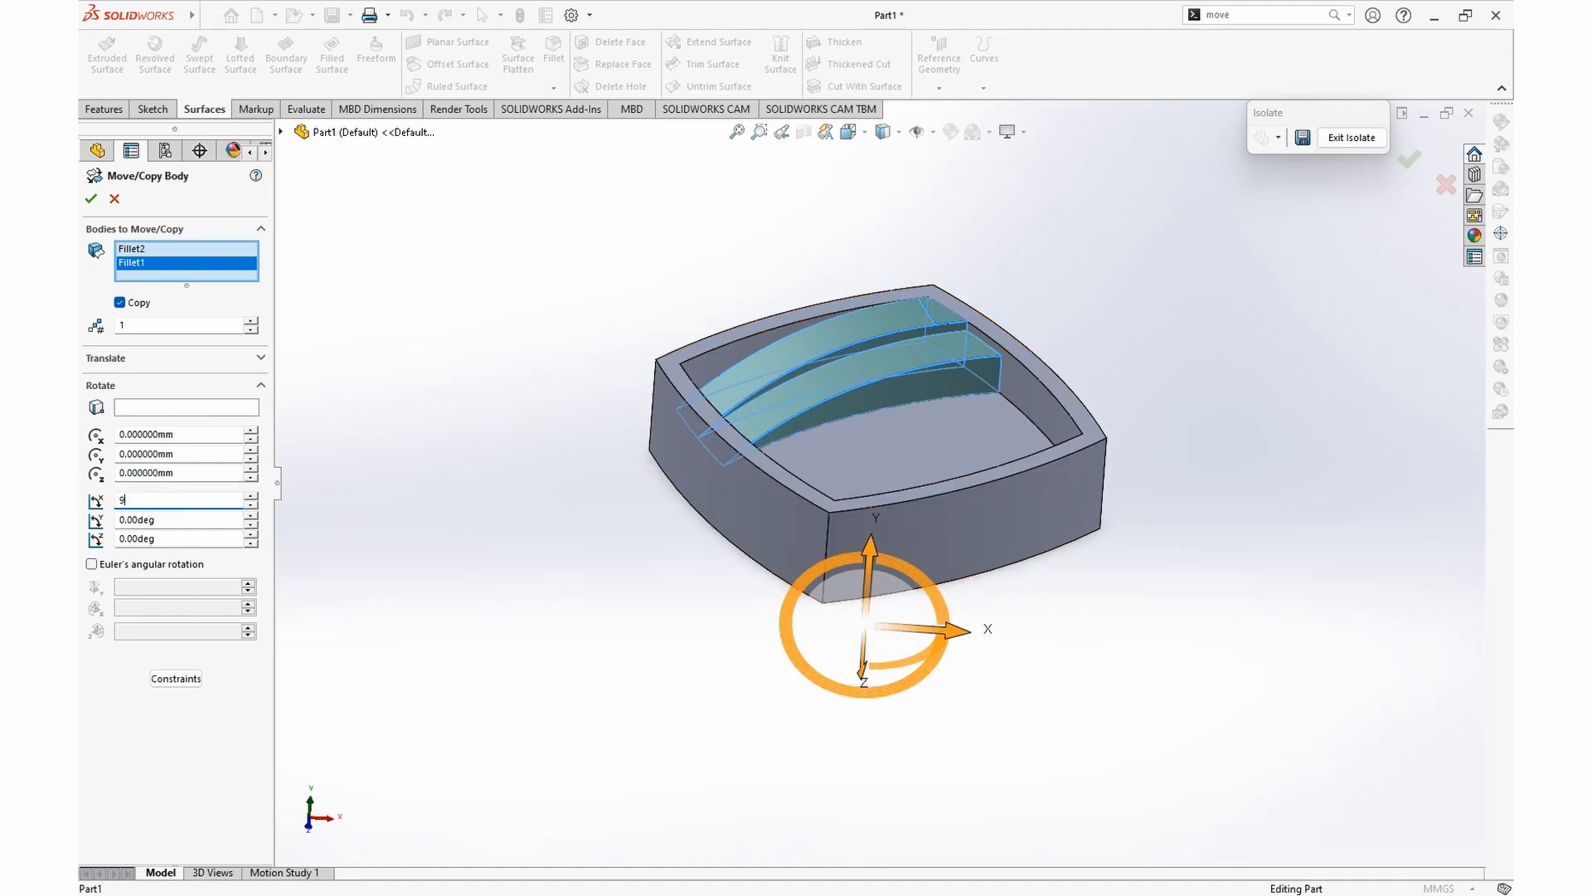
# Step: Create three copies of the two strips, each rotated 90° further about the Y axis, with no X rotation
pyautogui.press('Return')
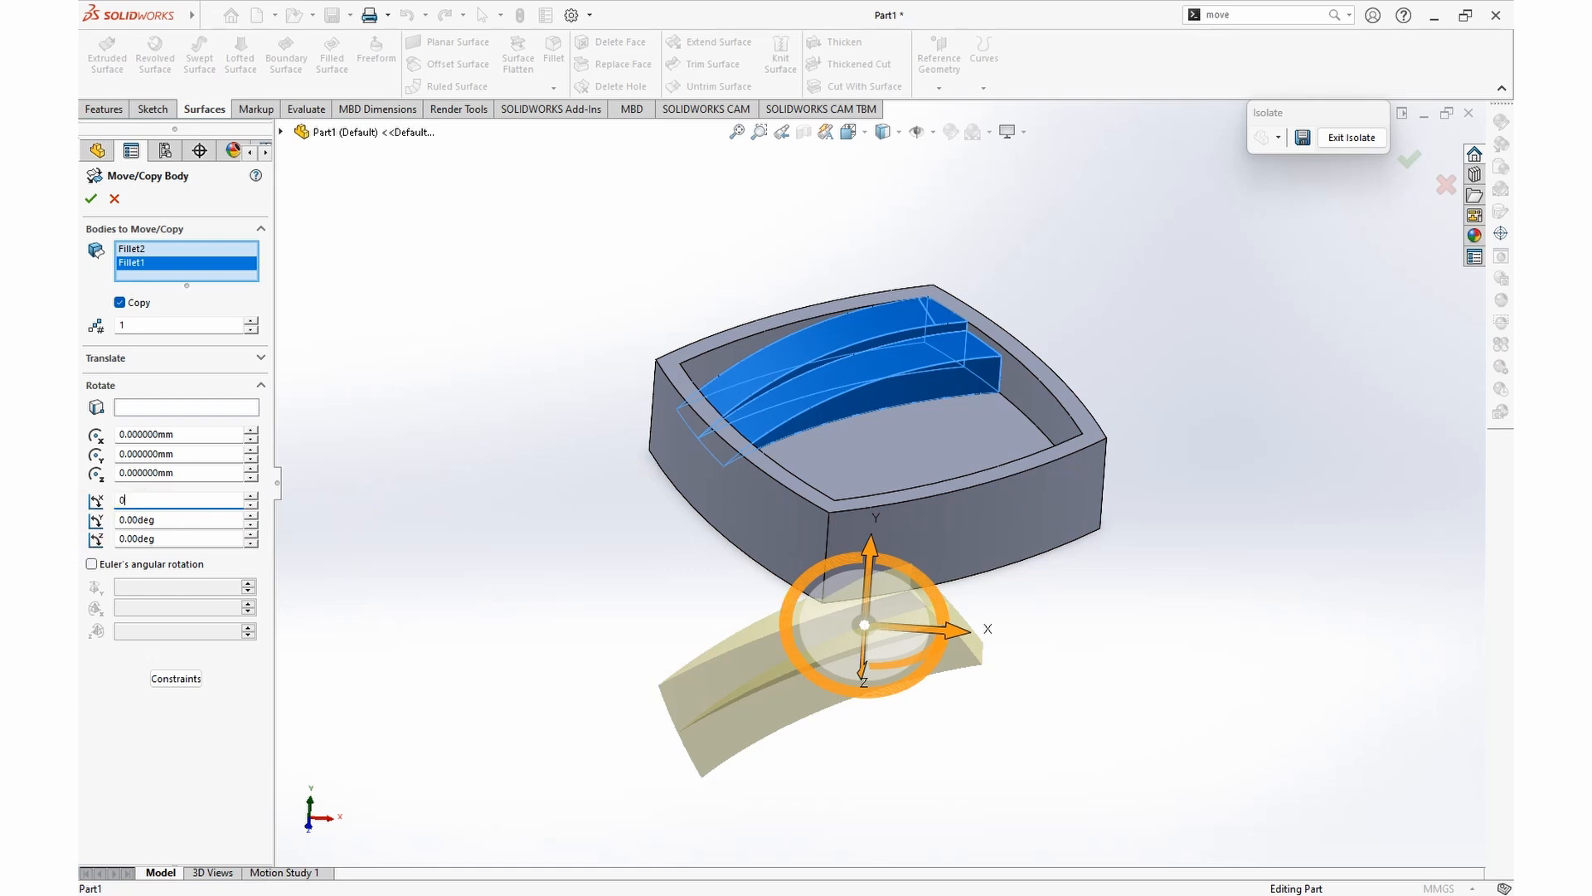
pyautogui.press('Return')
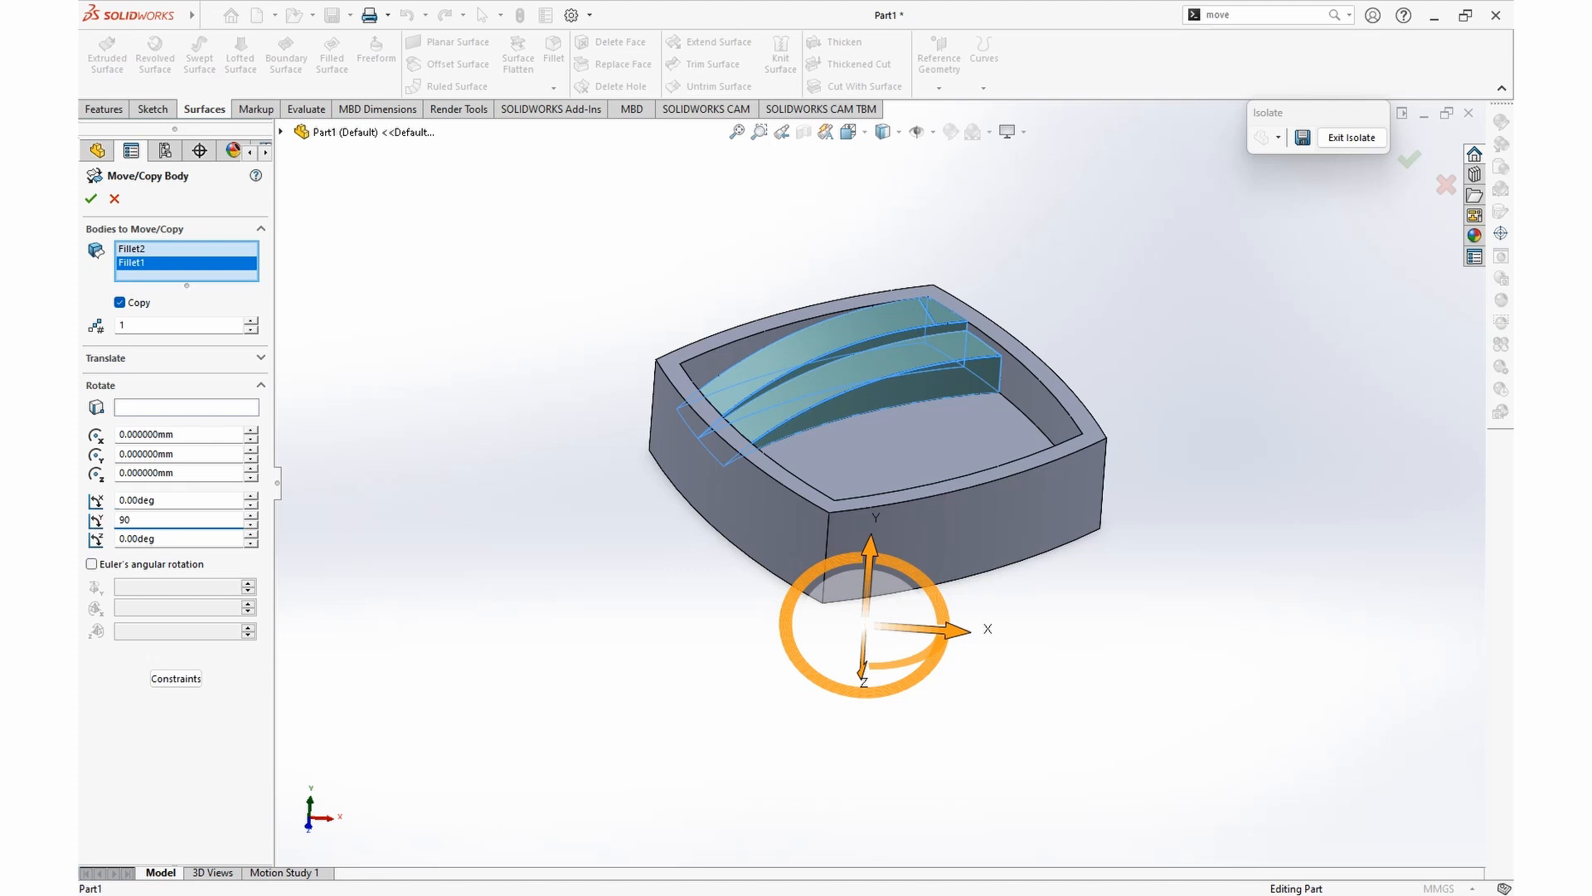
pyautogui.press('Return')
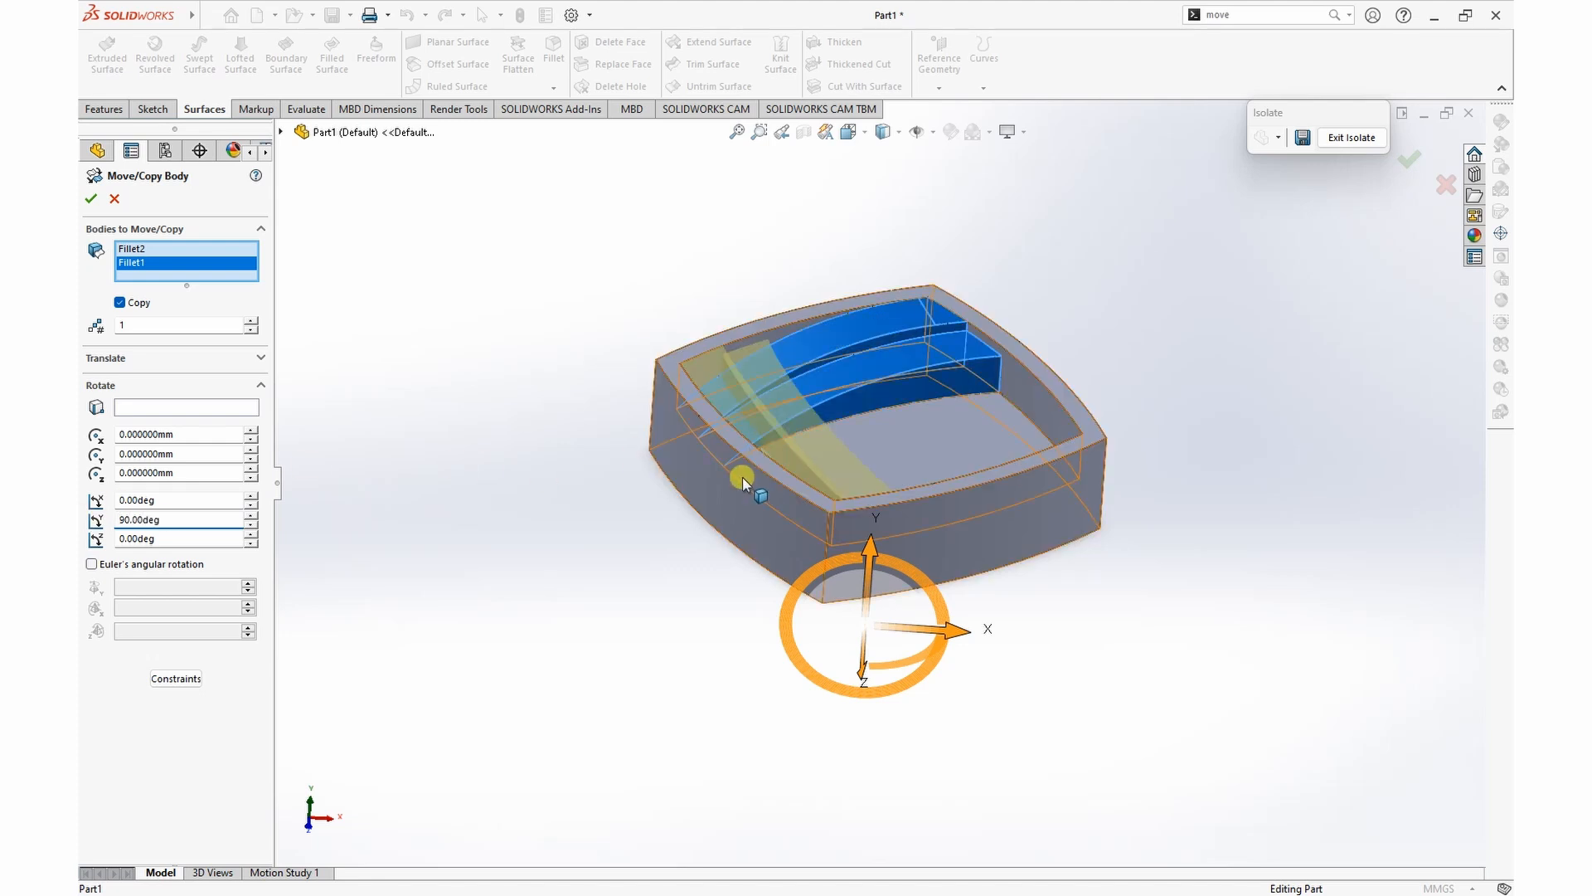
pyautogui.click(252, 321)
pyautogui.click(252, 321)
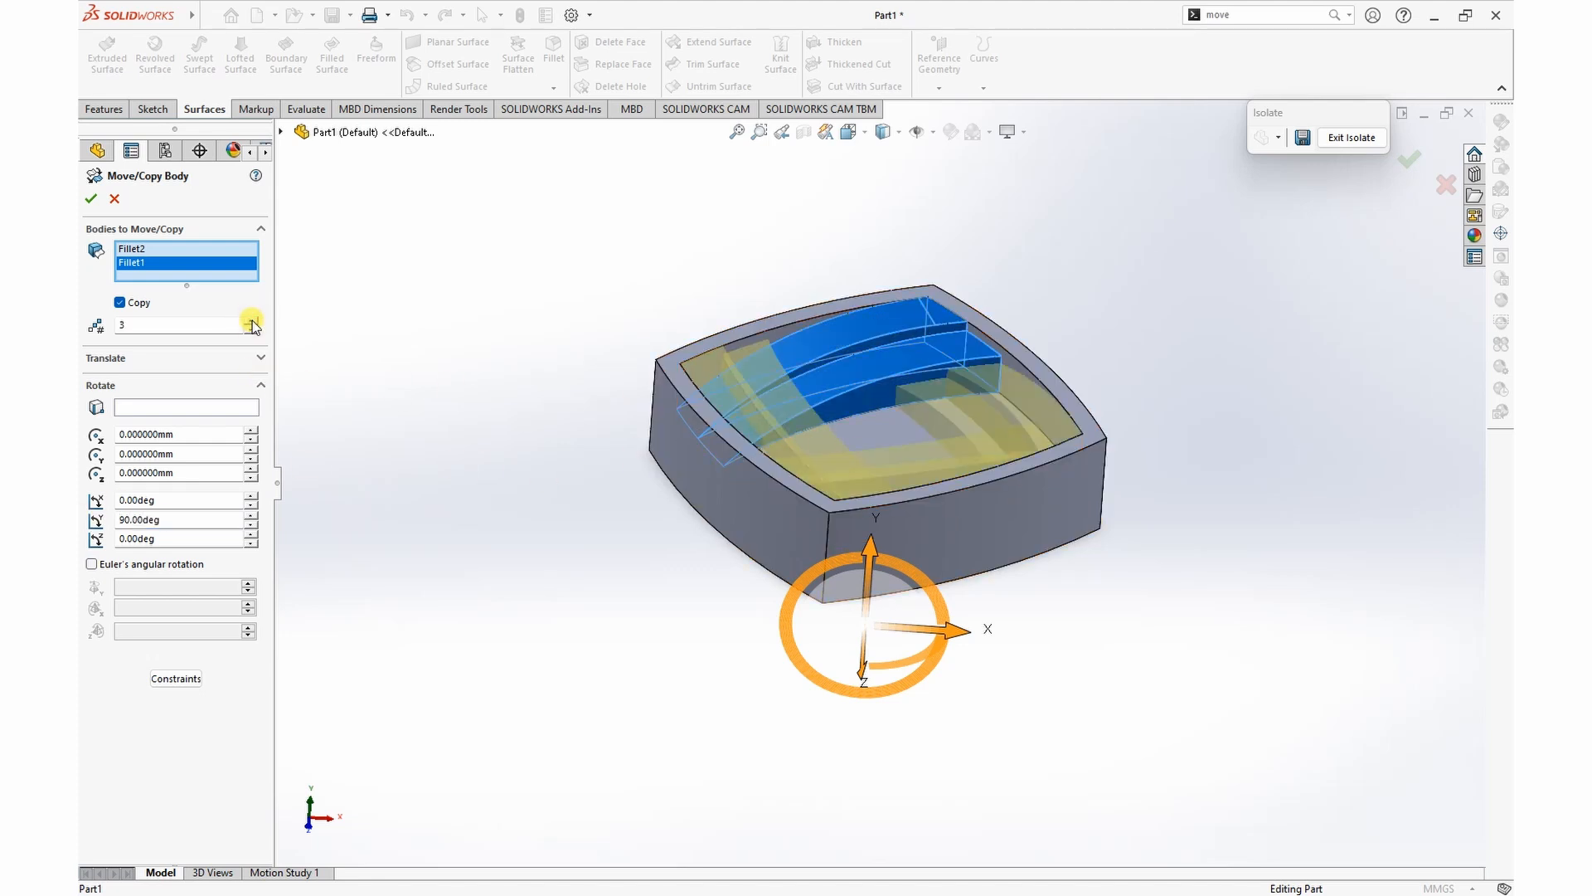
pyautogui.click(91, 203)
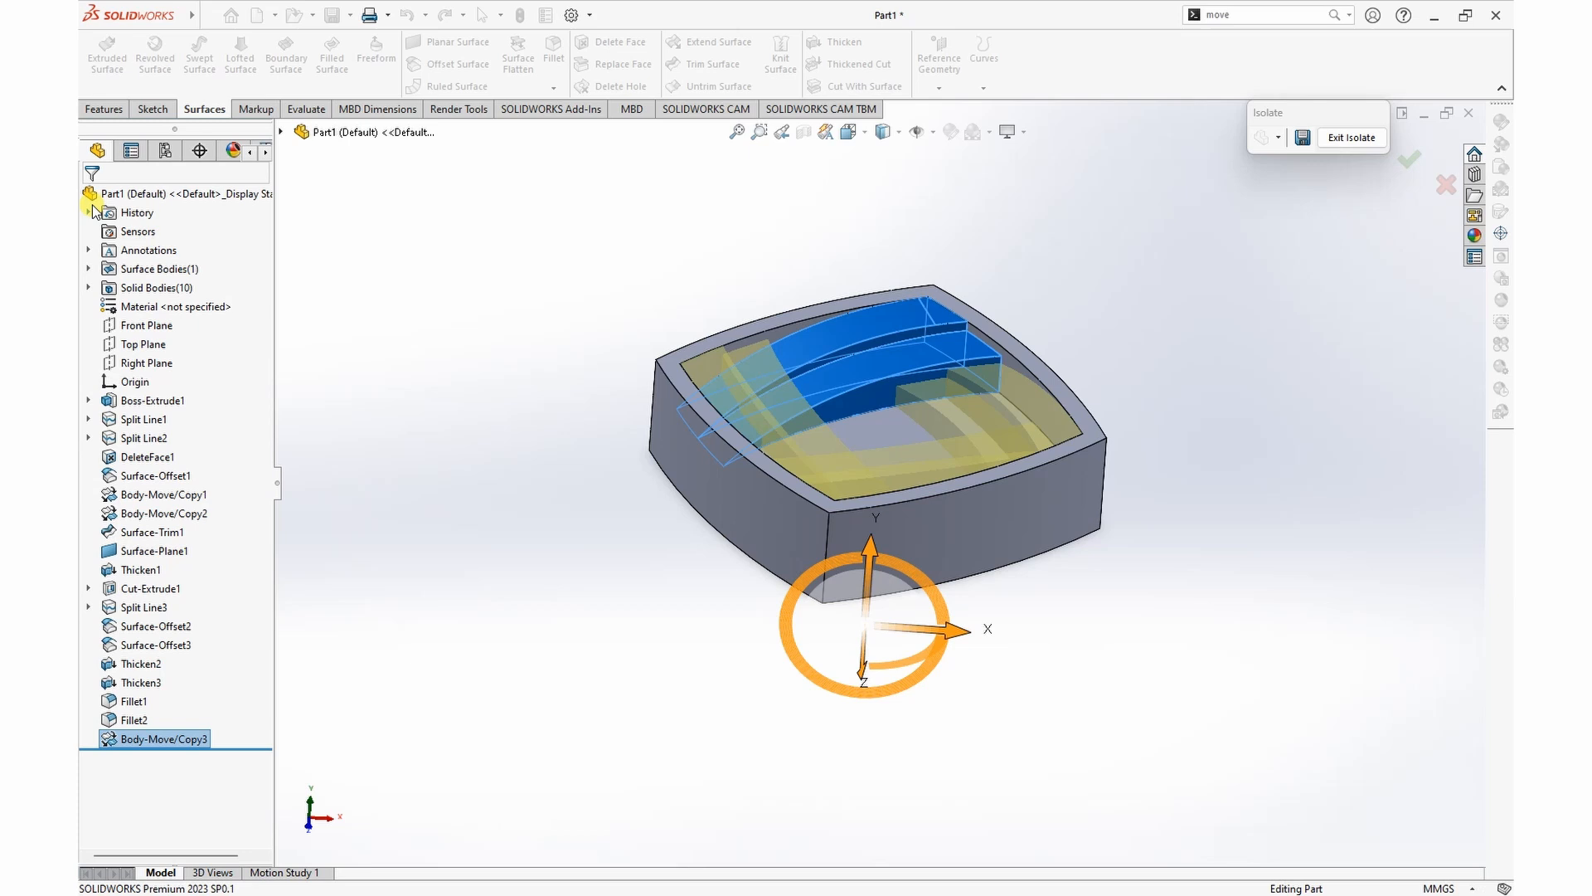
# Step: Combine the pocketed block and all original and copied strips into one solid body with the Add operation
pyautogui.moveTo(1157, 317)
pyautogui.mouseDown(button='middle')
pyautogui.moveTo(1148, 380)
pyautogui.moveTo(1142, 309)
pyautogui.moveTo(1120, 295)
pyautogui.moveTo(1140, 332)
pyautogui.mouseUp(button='middle')
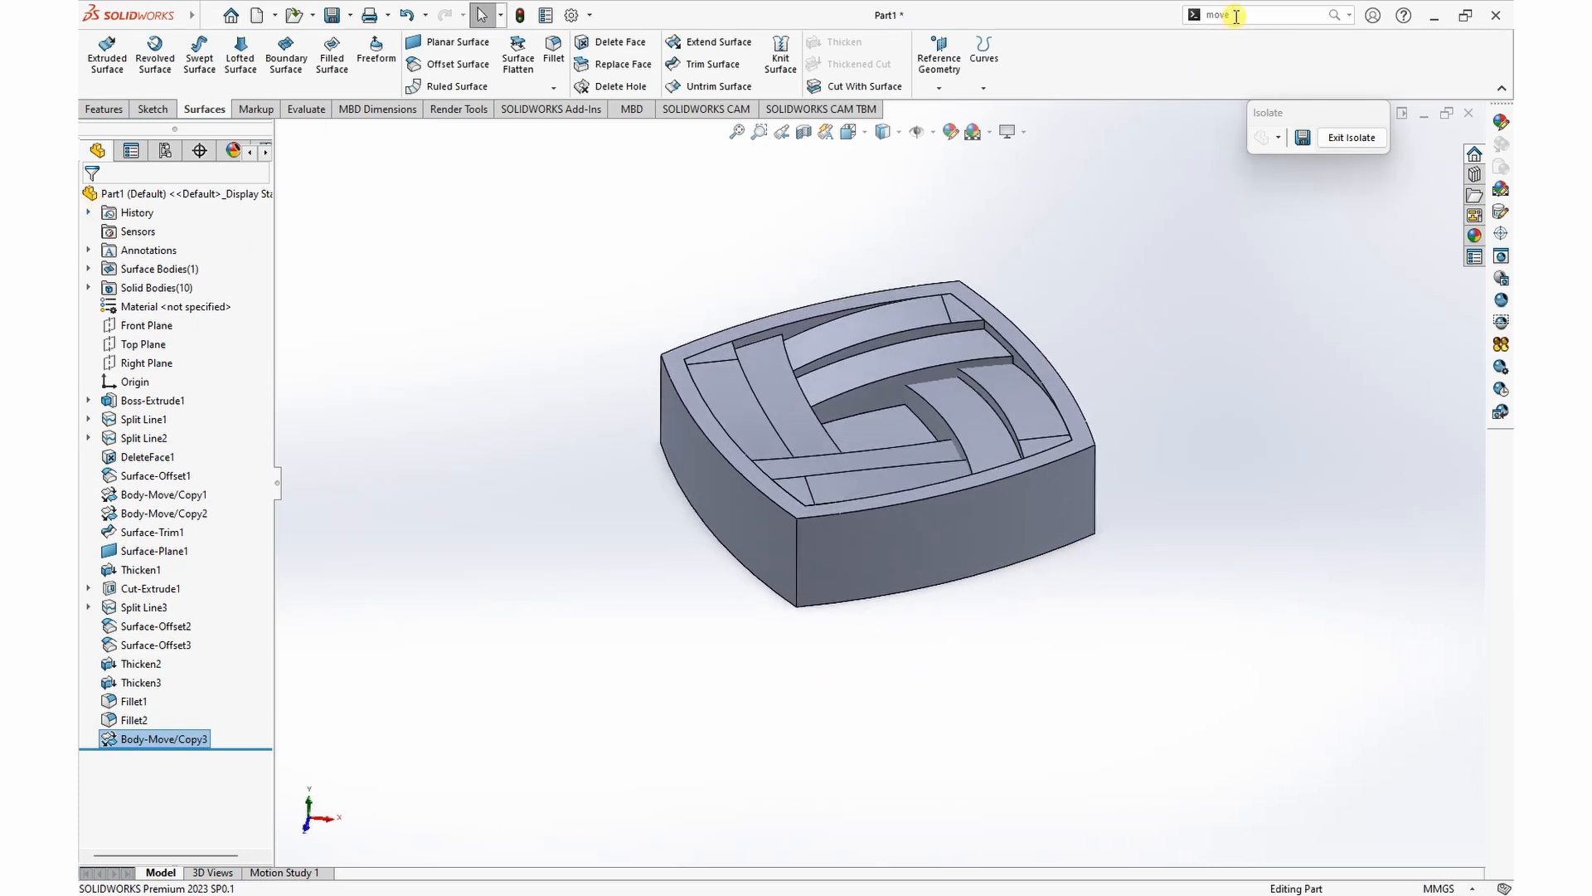
pyautogui.write('c')
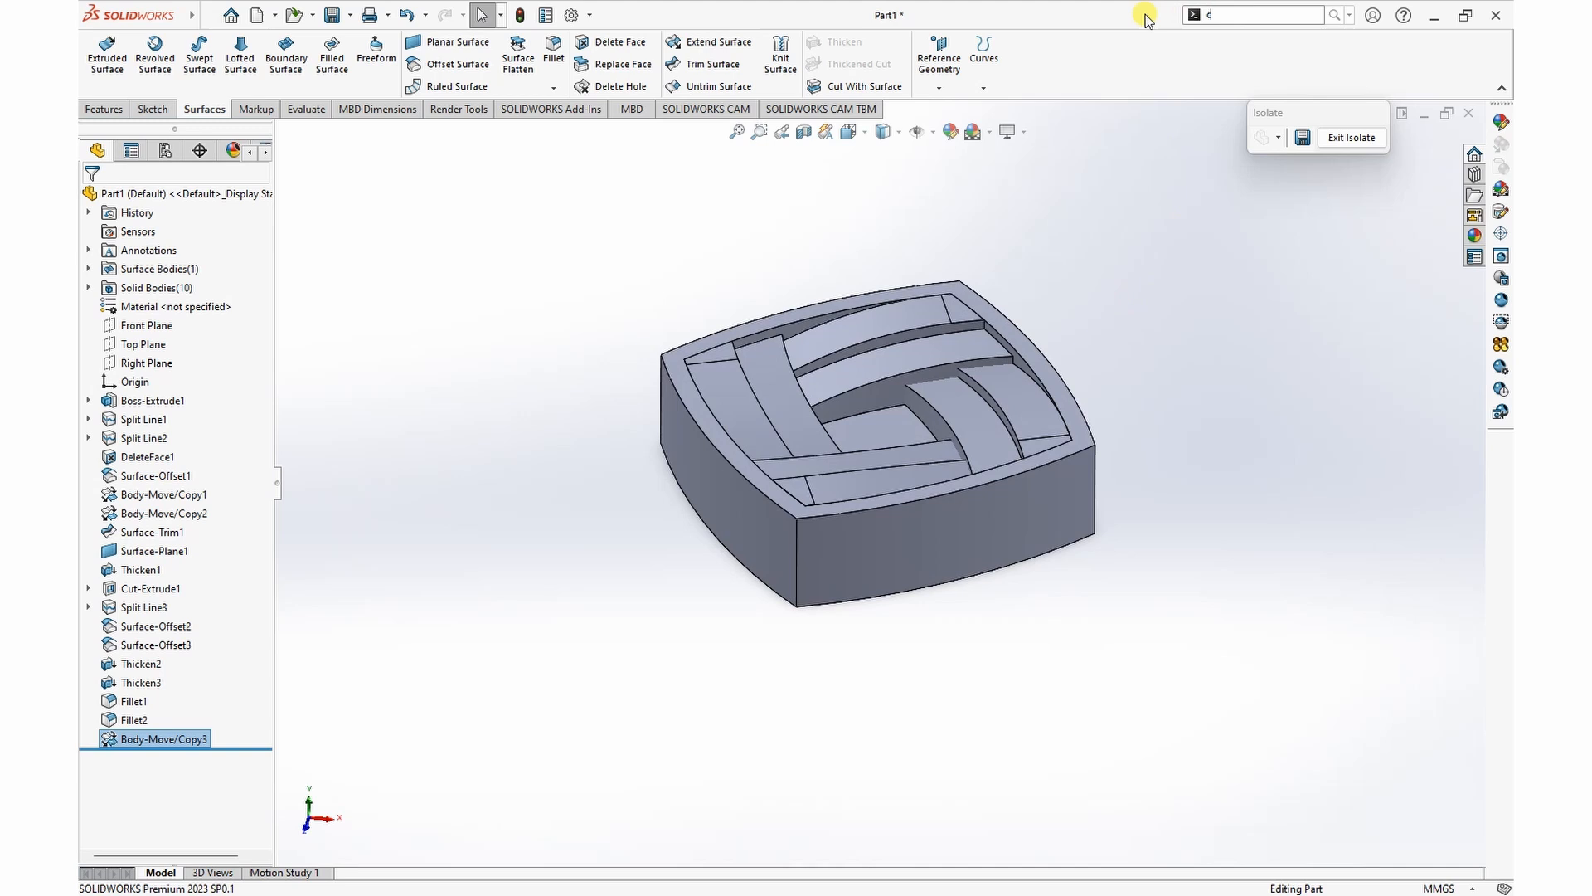
pyautogui.write('ombi')
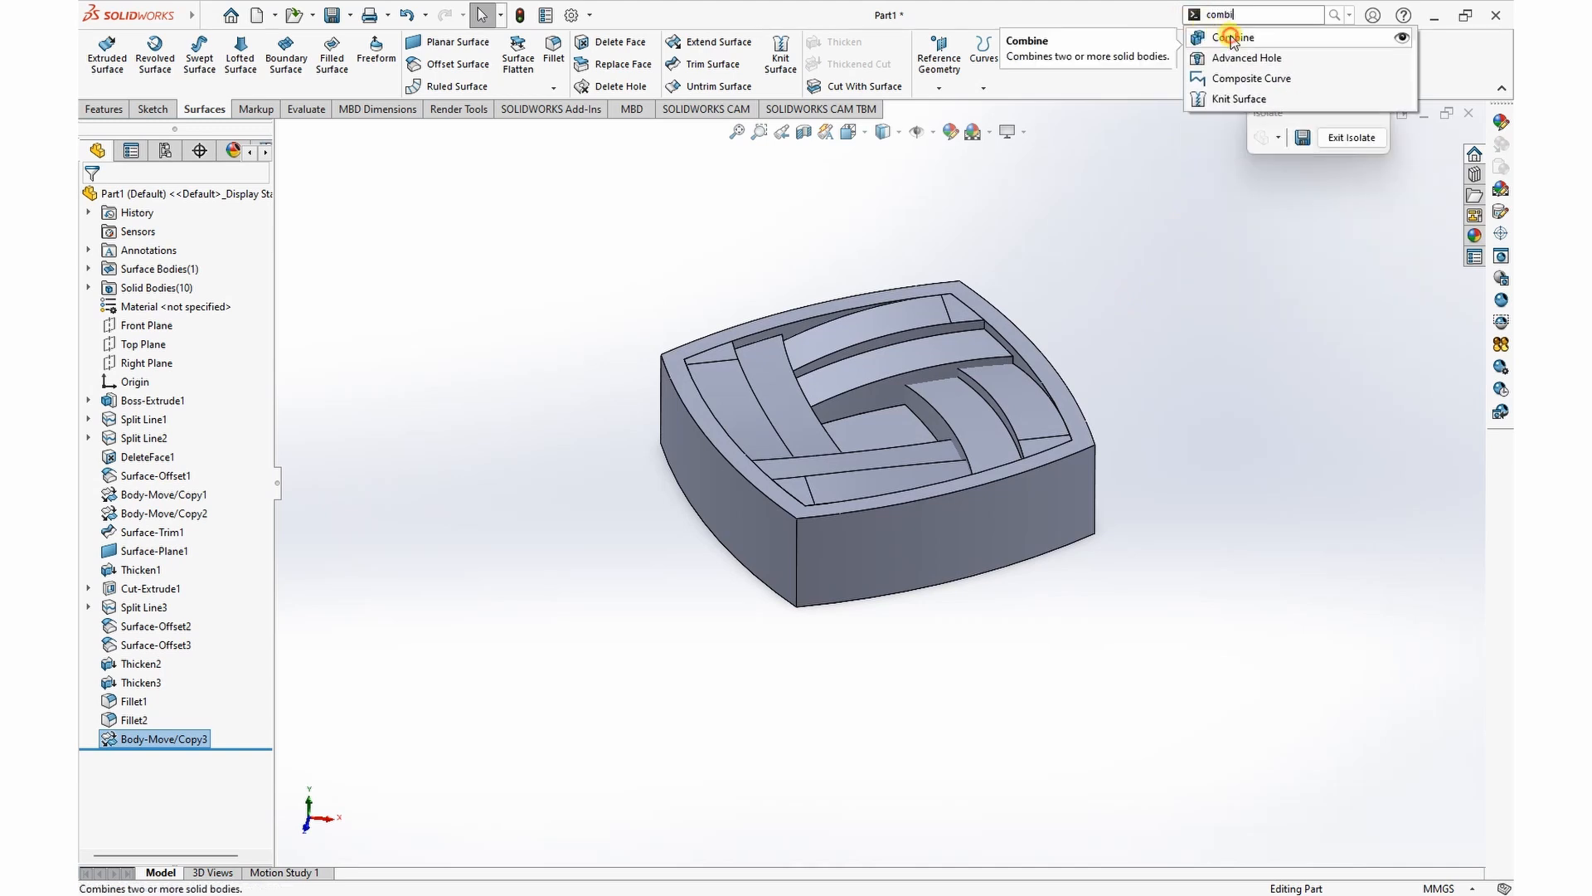
pyautogui.click(1232, 39)
pyautogui.moveTo(580, 257); pyautogui.dragTo(1170, 655)
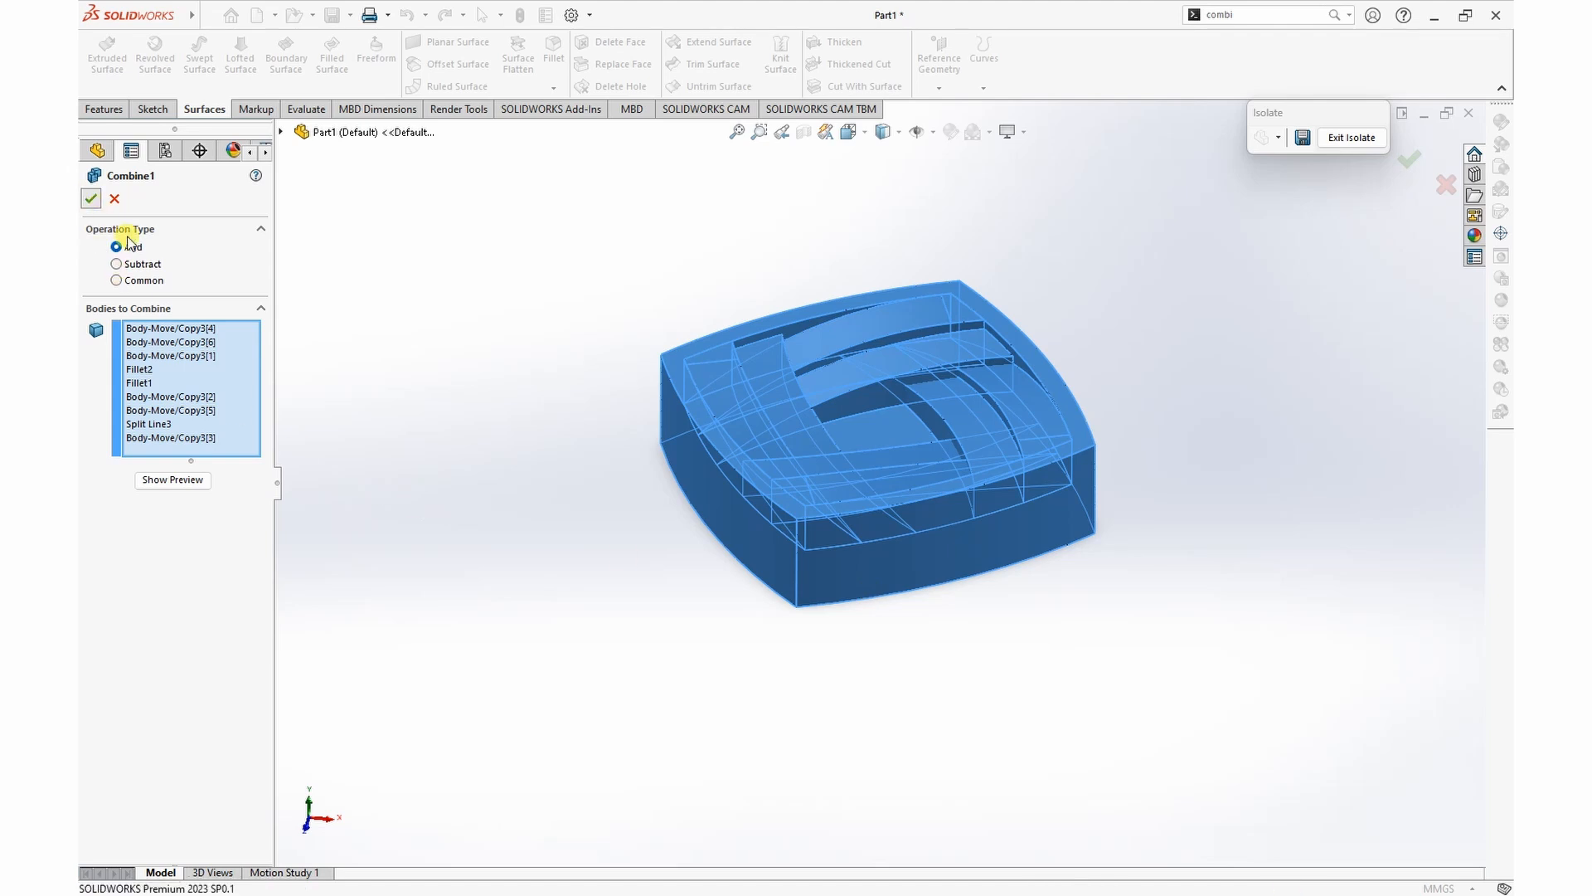
pyautogui.moveTo(619, 433)
pyautogui.mouseDown(button='middle')
pyautogui.moveTo(594, 479)
pyautogui.moveTo(604, 458)
pyautogui.mouseUp(button='middle')
pyautogui.scroll(-4, 846, 481)
pyautogui.scroll(4, 848, 481)
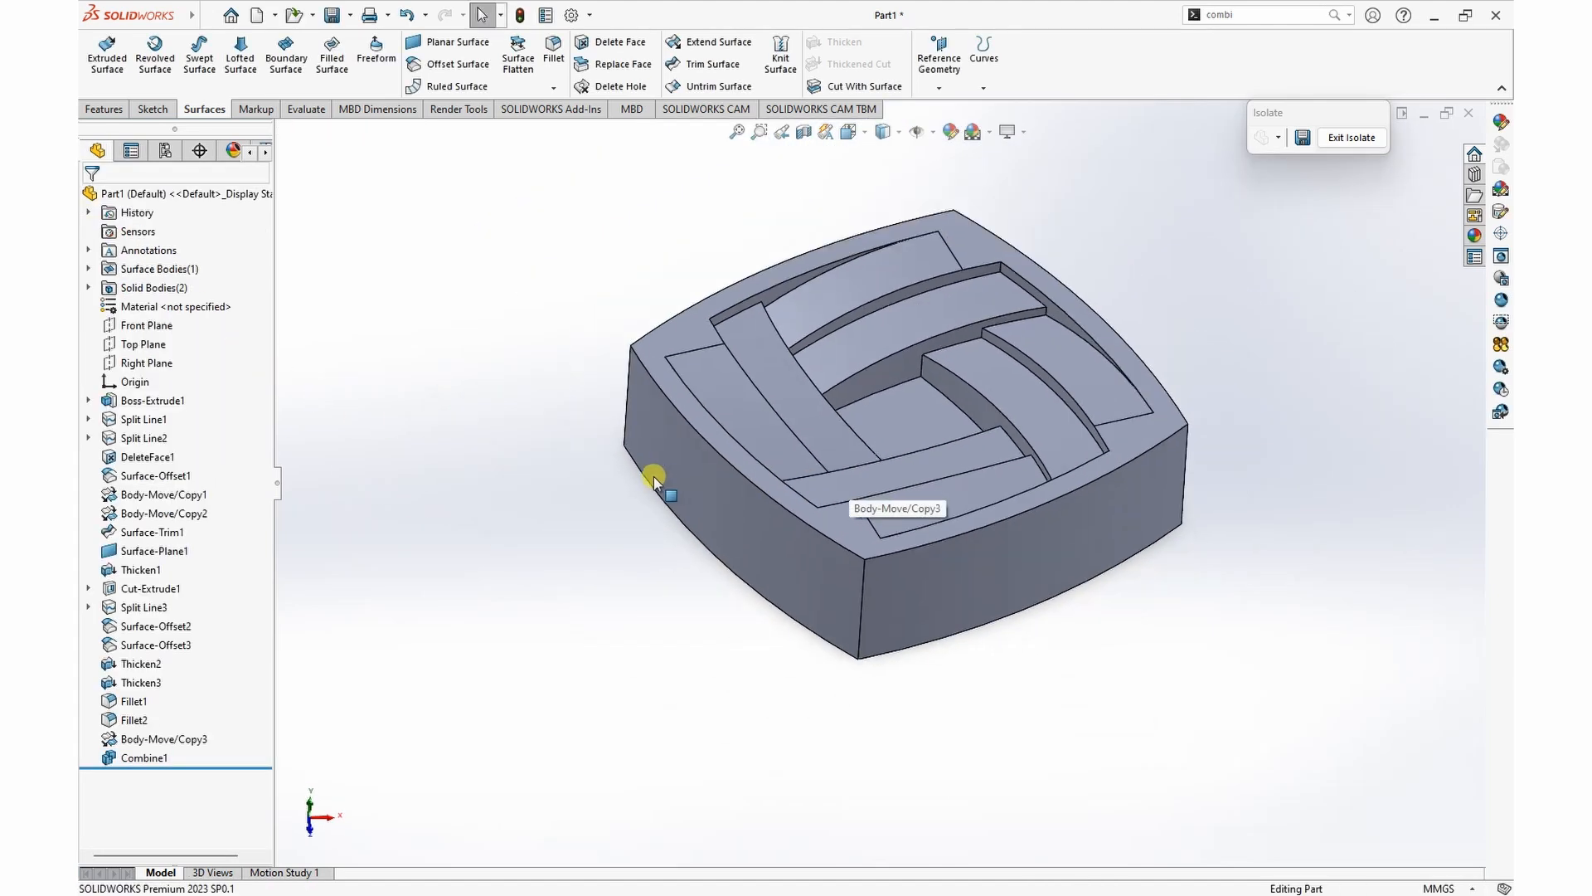
# Step: Start a constant-size symmetric fillet with a 3 mm radius and a Curvature Continuous profile
pyautogui.moveTo(1051, 306); pyautogui.dragTo(729, 401, button='middle')
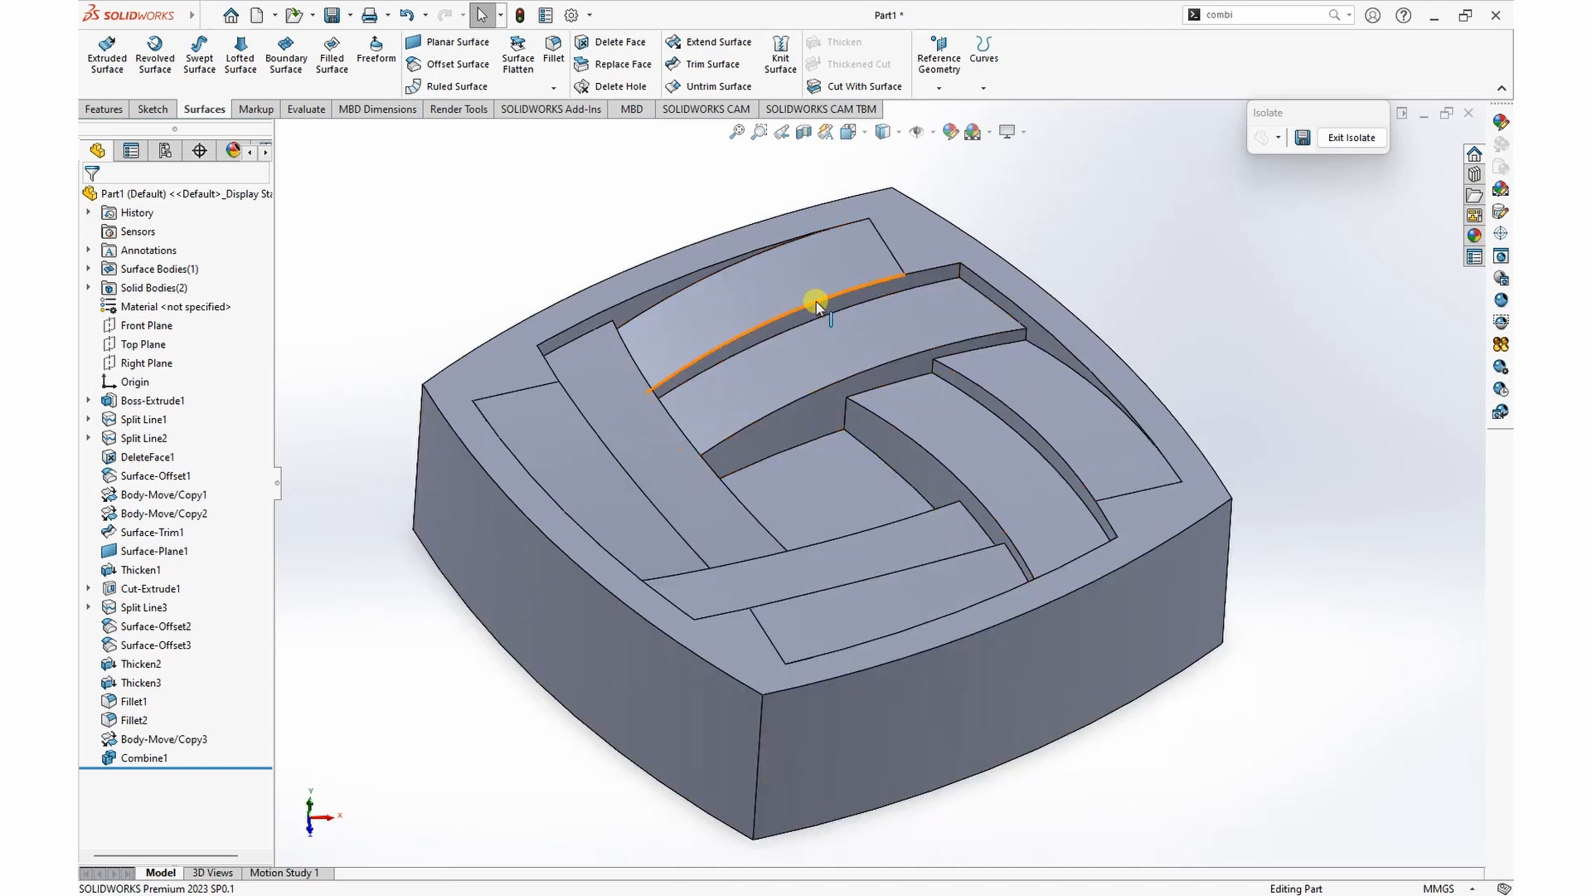
pyautogui.click(554, 52)
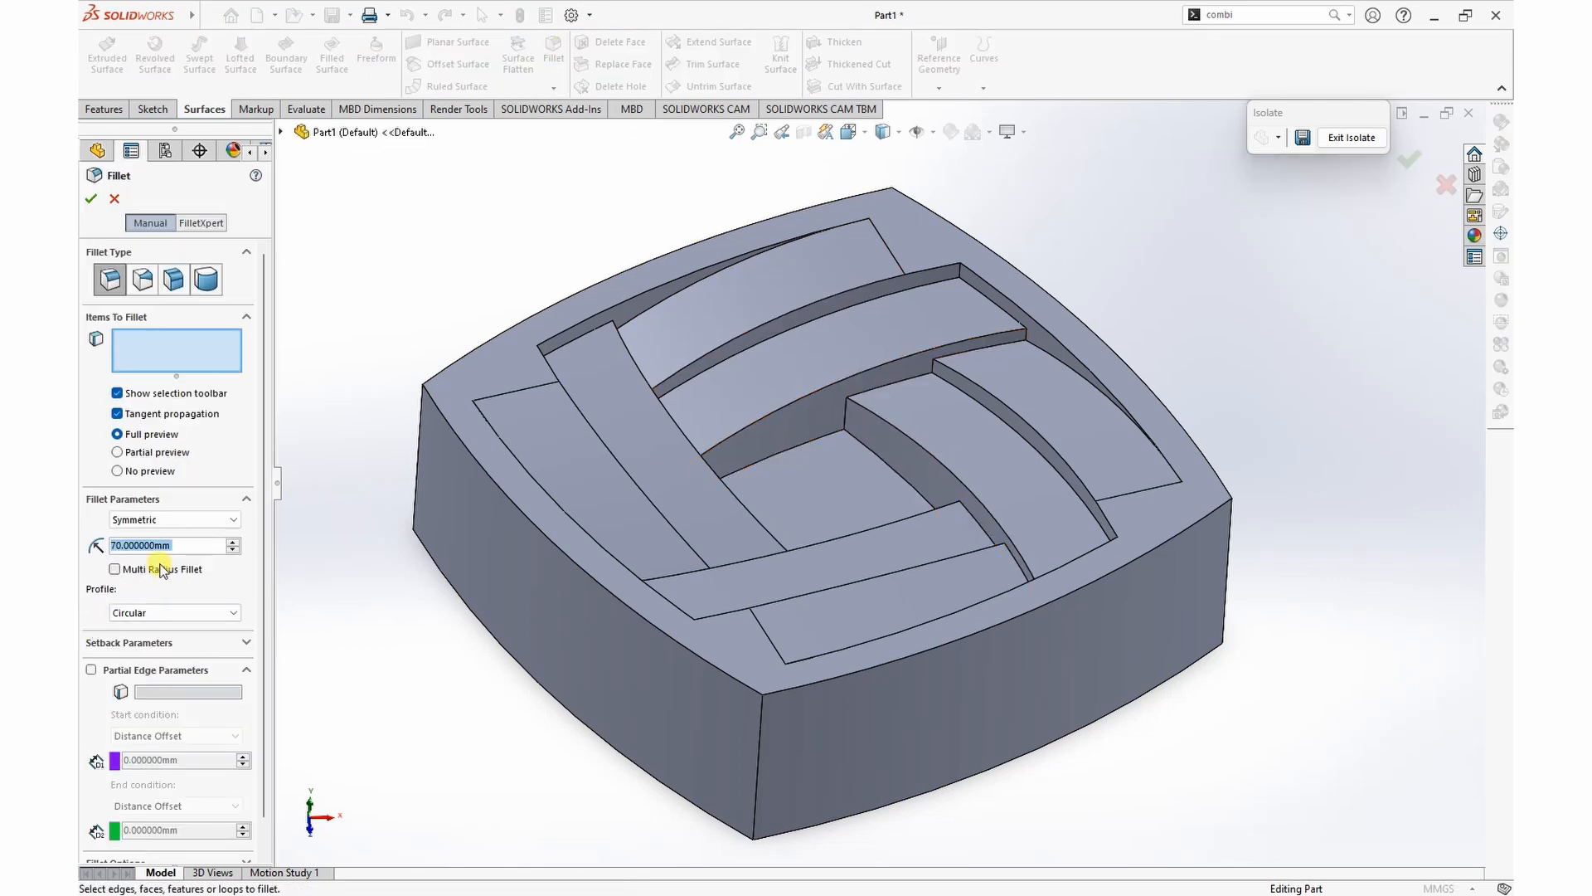
pyautogui.write('3')
pyautogui.click(192, 564)
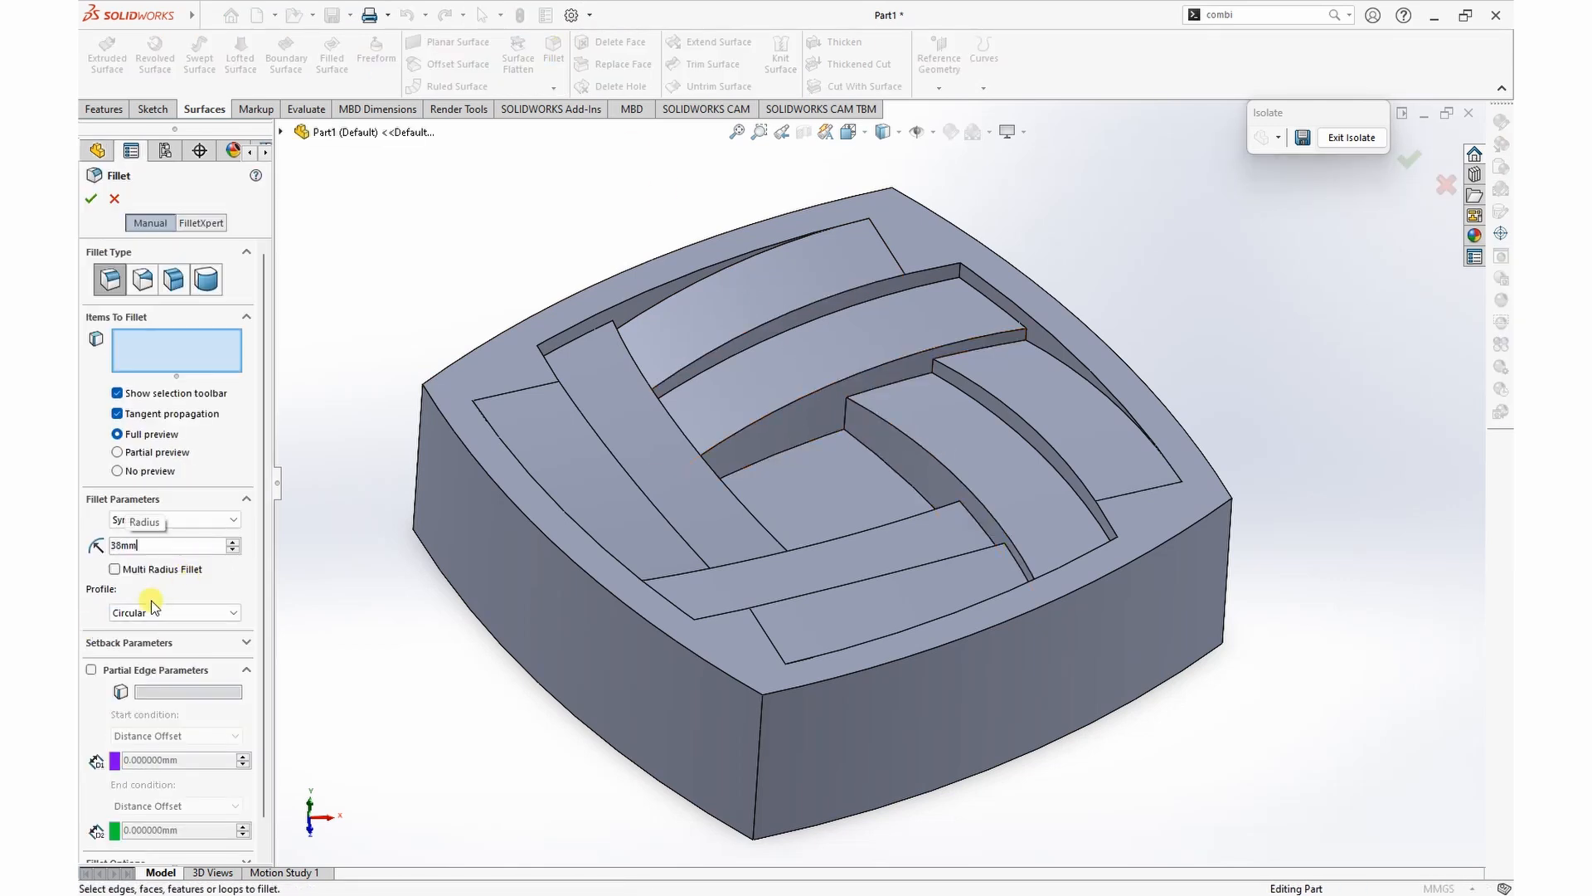
pyautogui.click(177, 614)
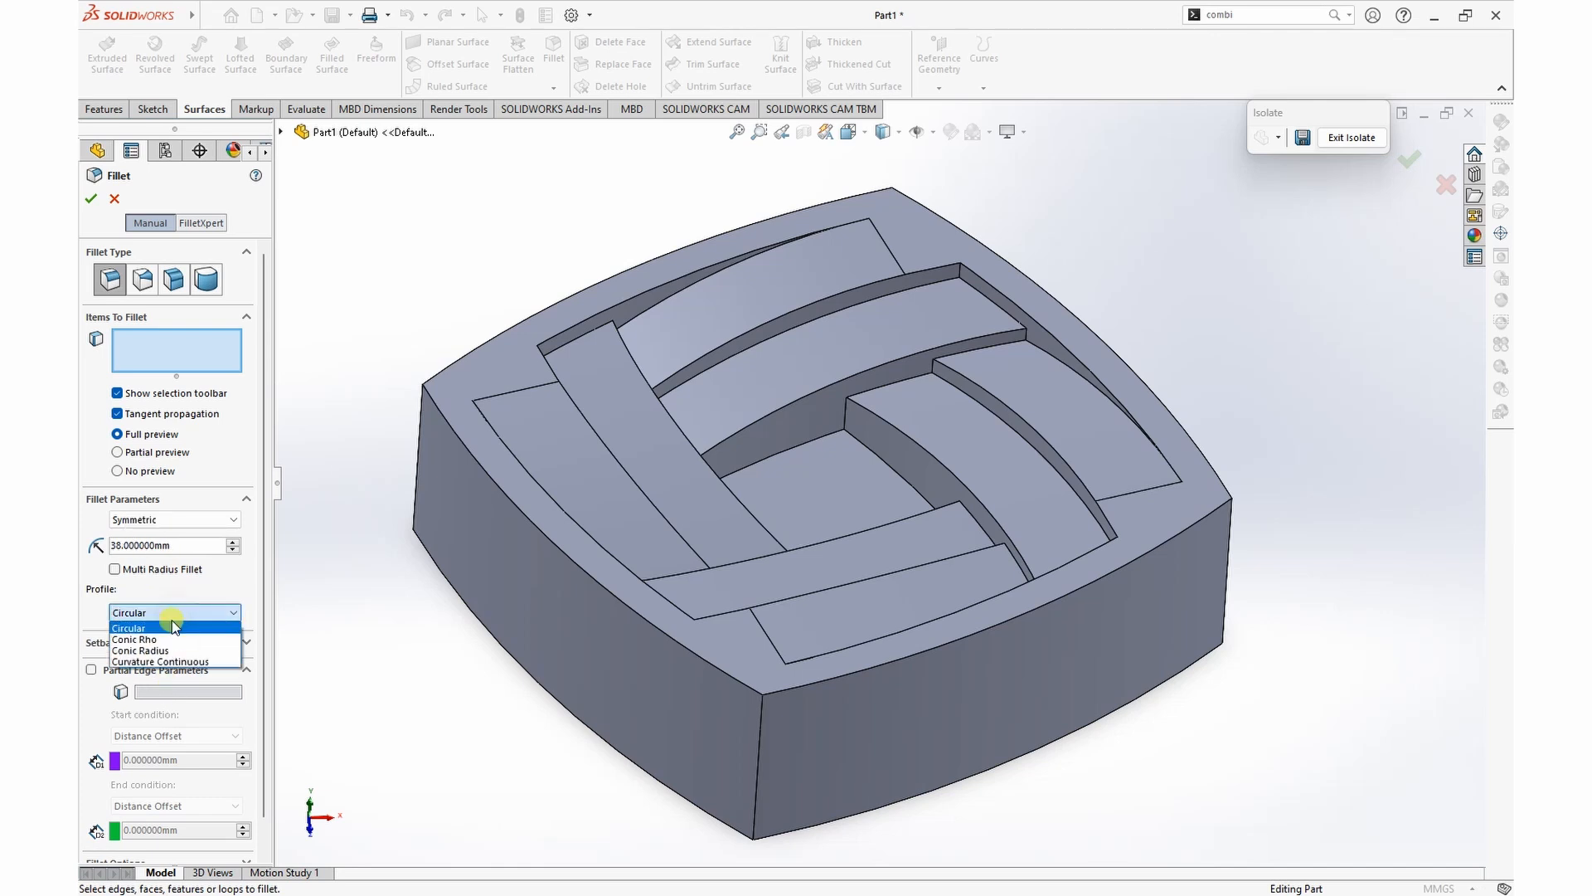
pyautogui.click(164, 662)
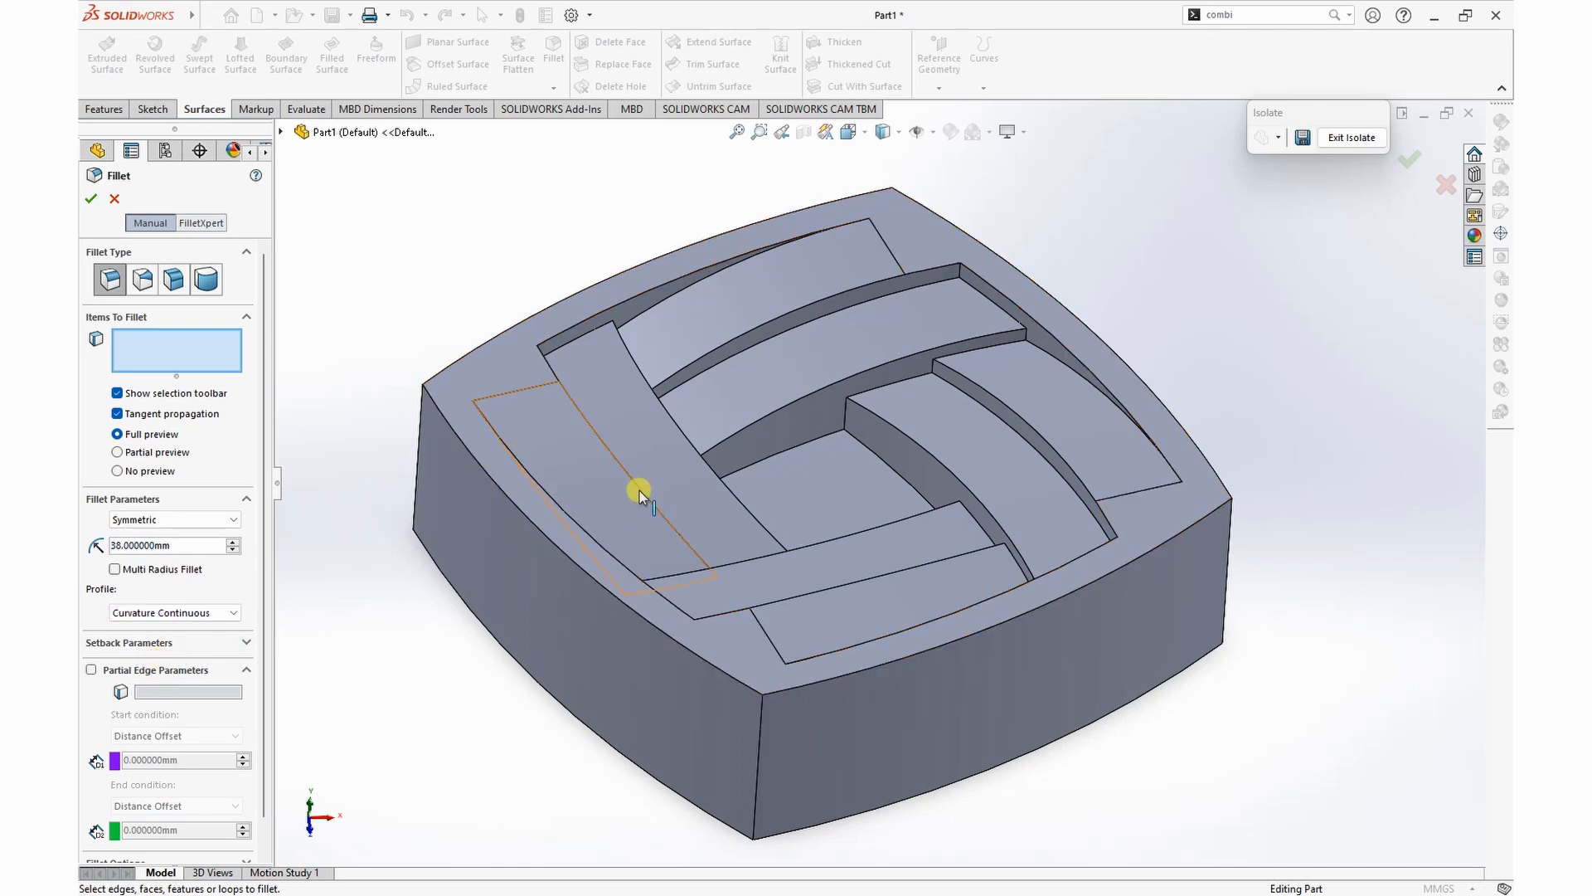
pyautogui.doubleClick(177, 545)
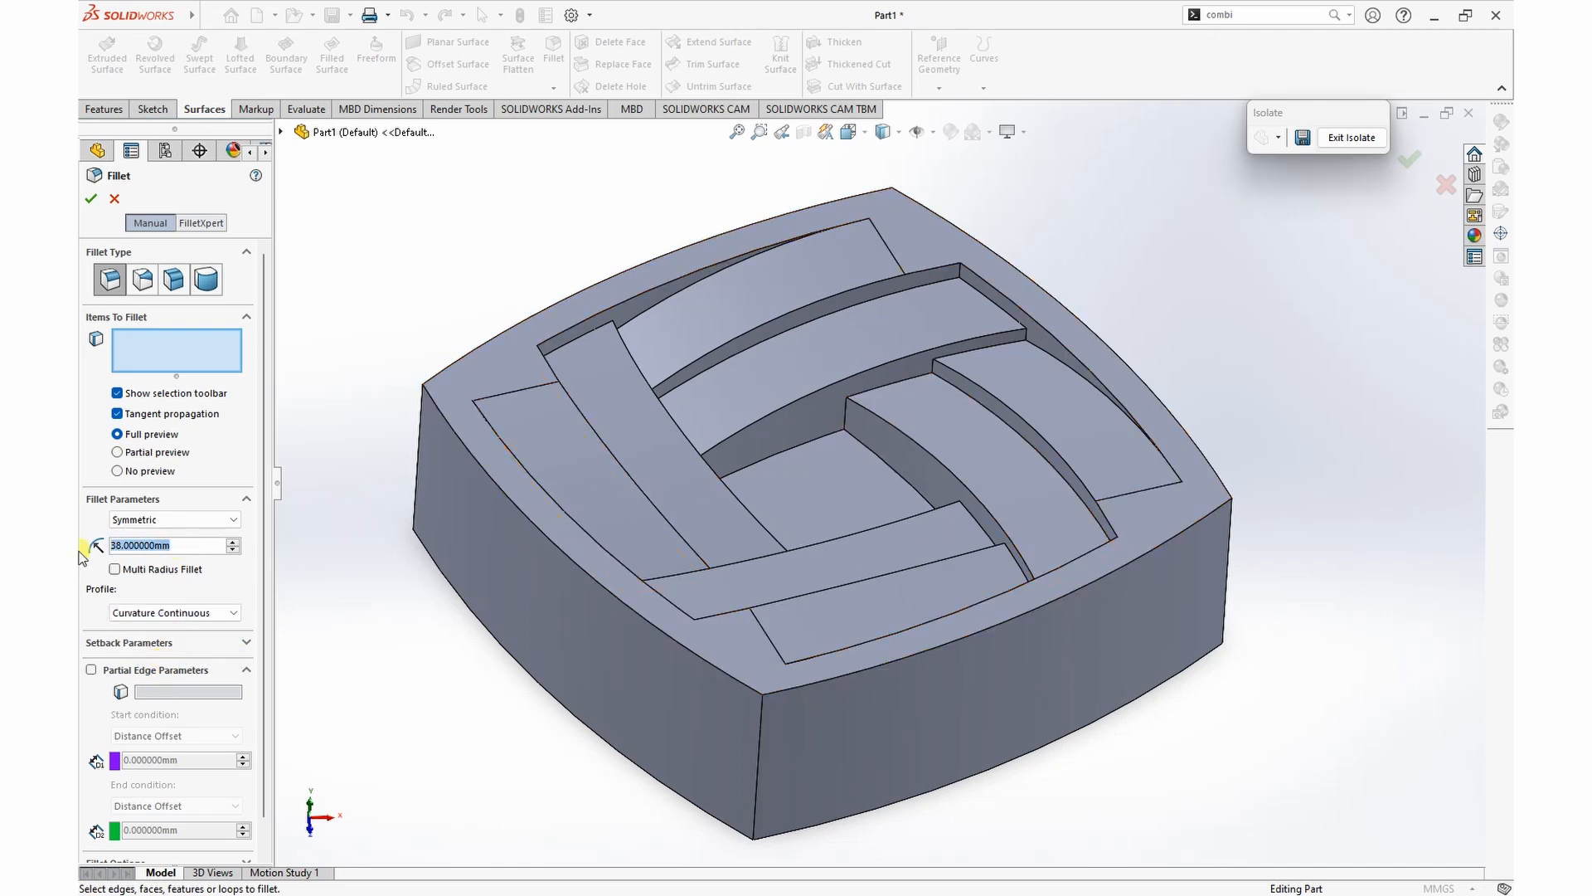
pyautogui.write('3')
pyautogui.press('Return')
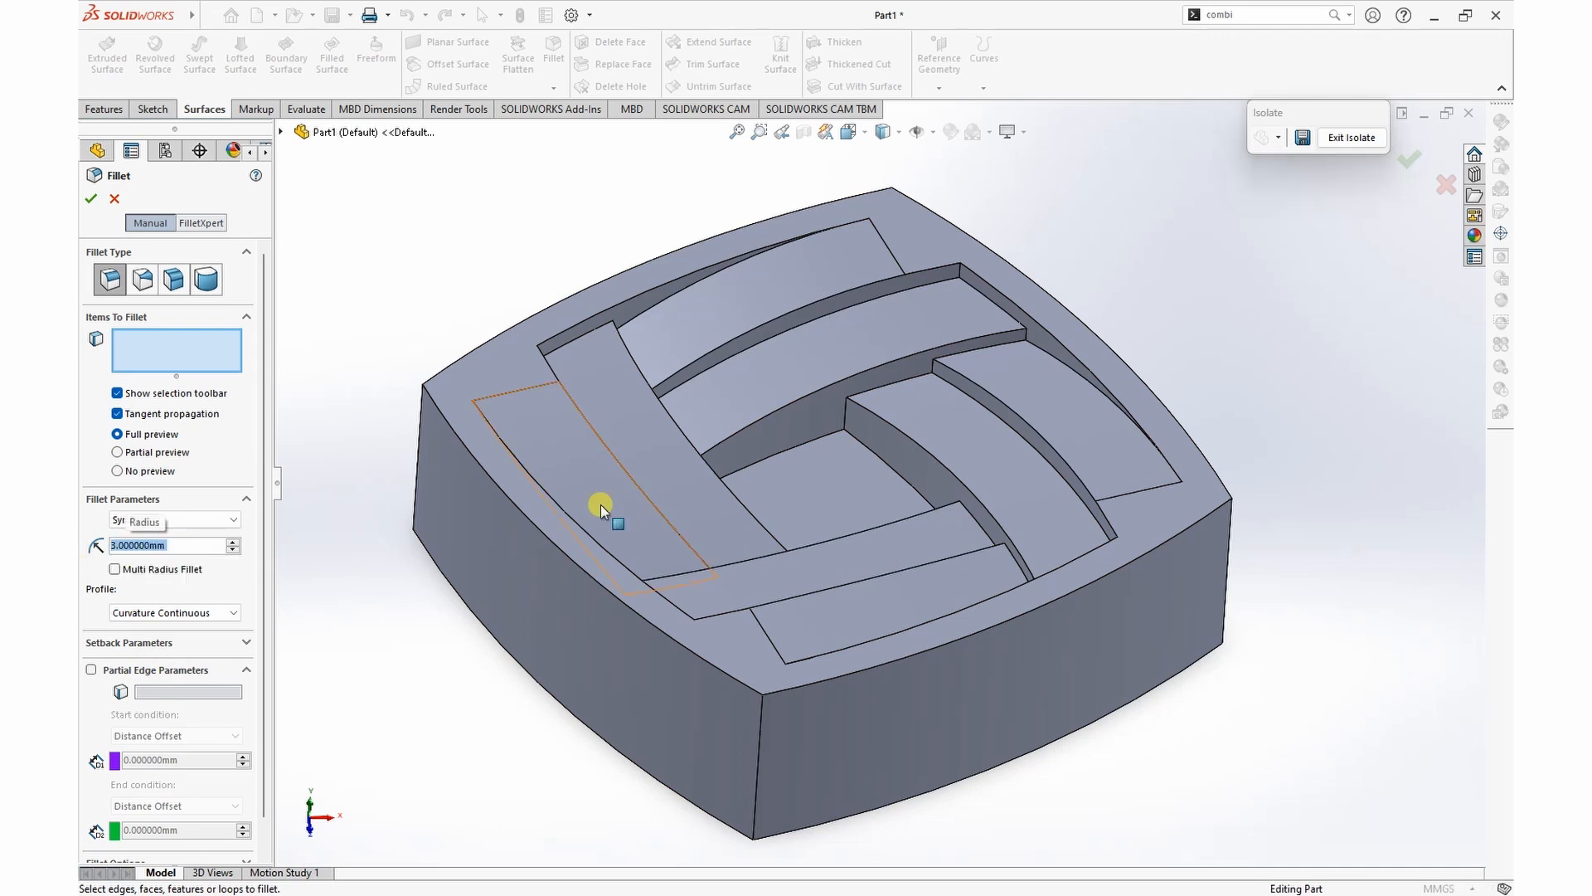
# Step: Select the three short upright edges where the right-hand strips meet the long side wall of the adjacent strip for the fillet
pyautogui.click(834, 419)
pyautogui.scroll(3, 912, 415)
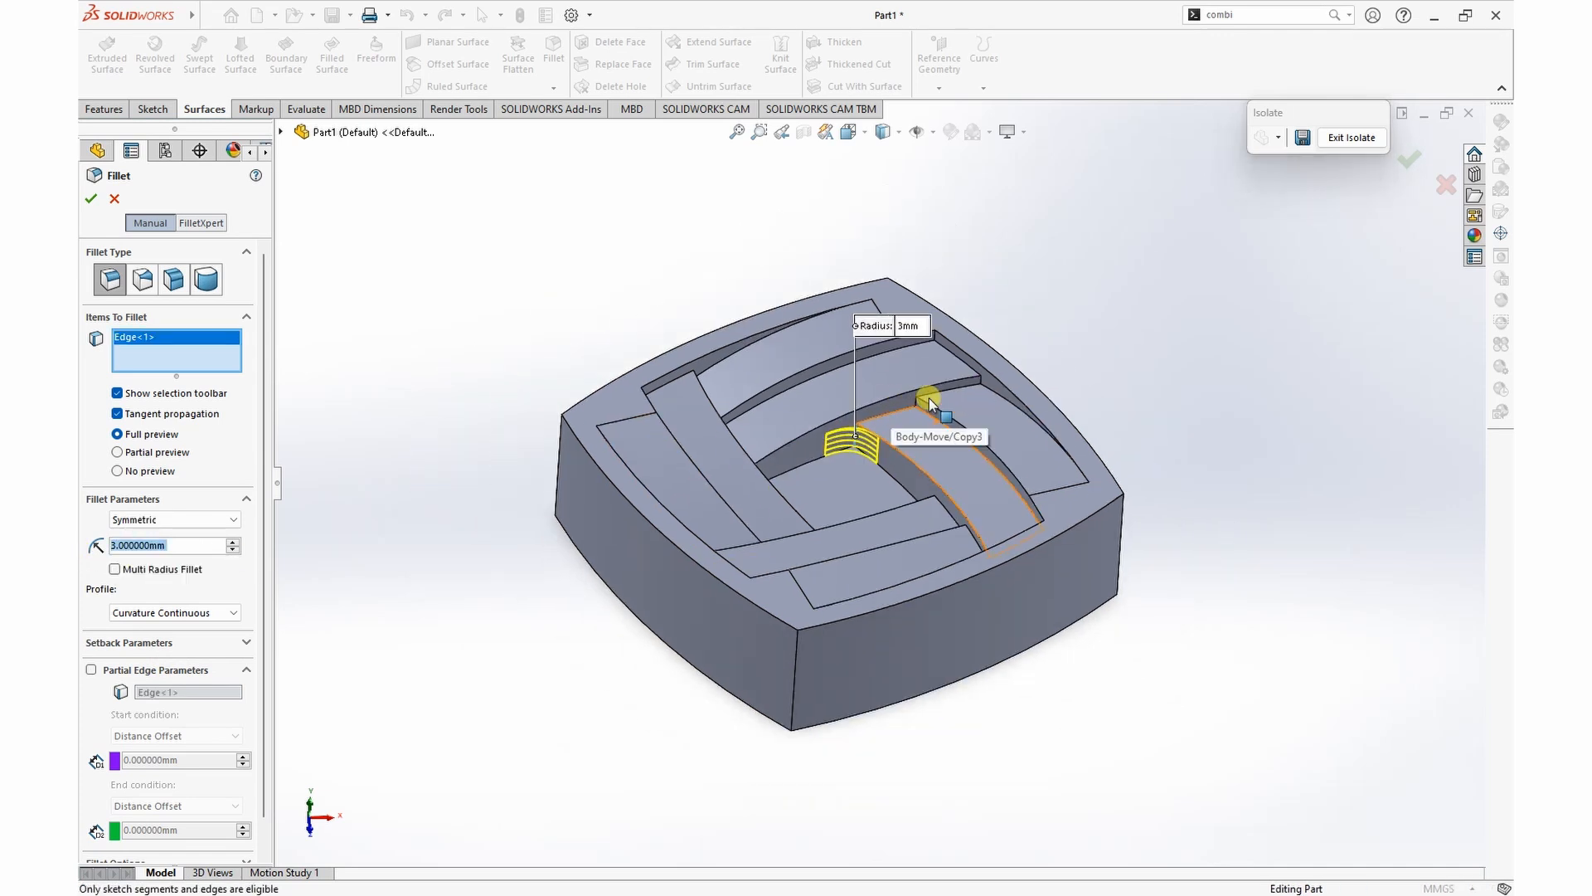
pyautogui.scroll(-4, 912, 411)
pyautogui.click(904, 431)
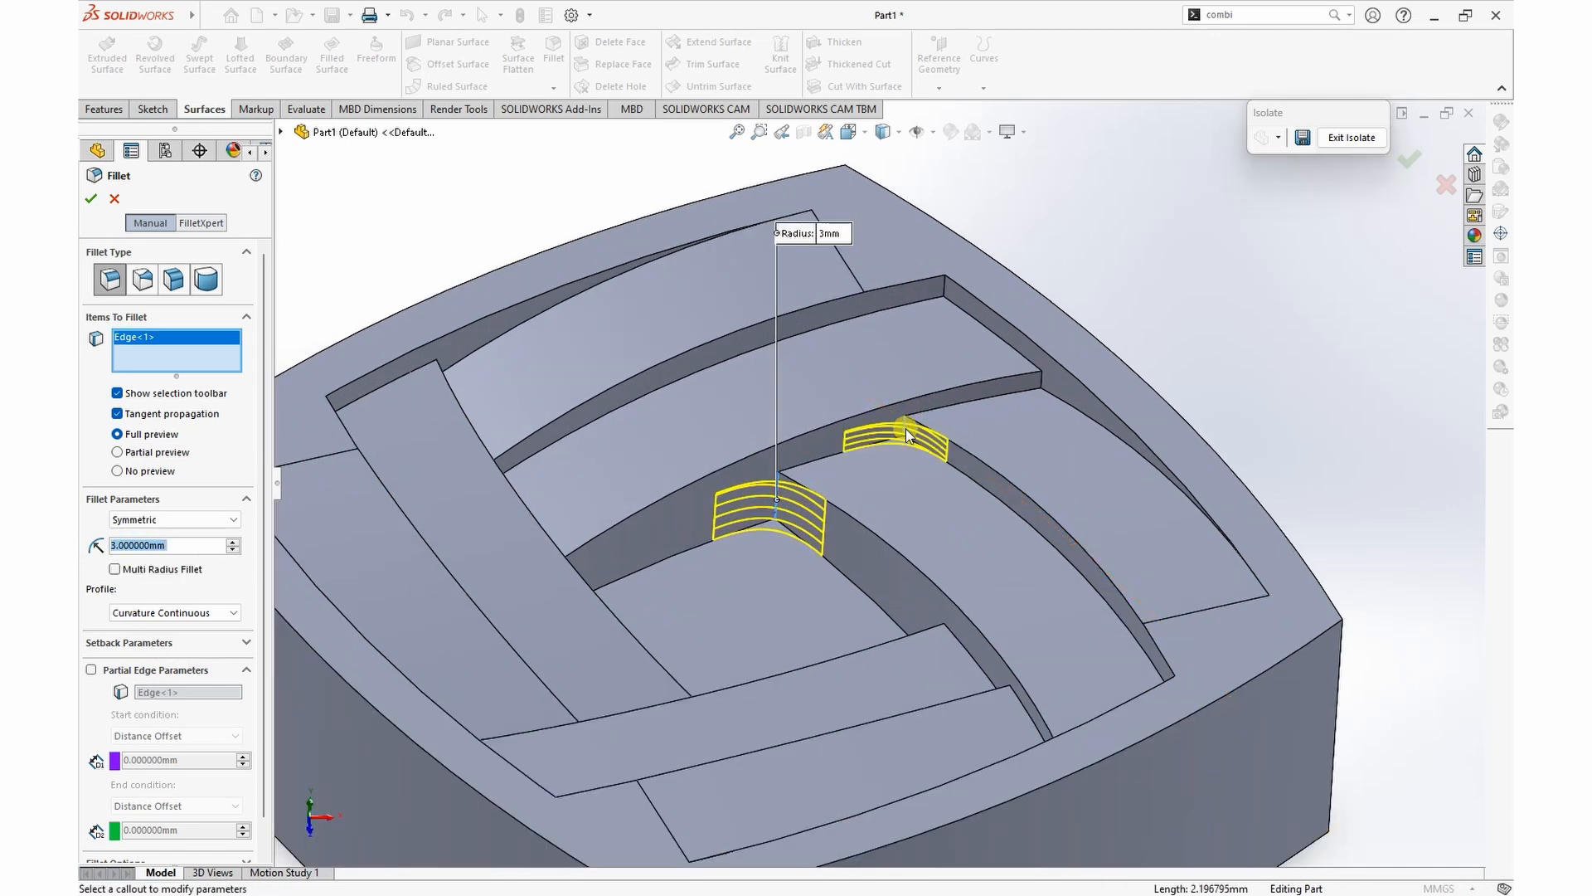
pyautogui.scroll(5, 929, 436)
pyautogui.scroll(-5, 931, 432)
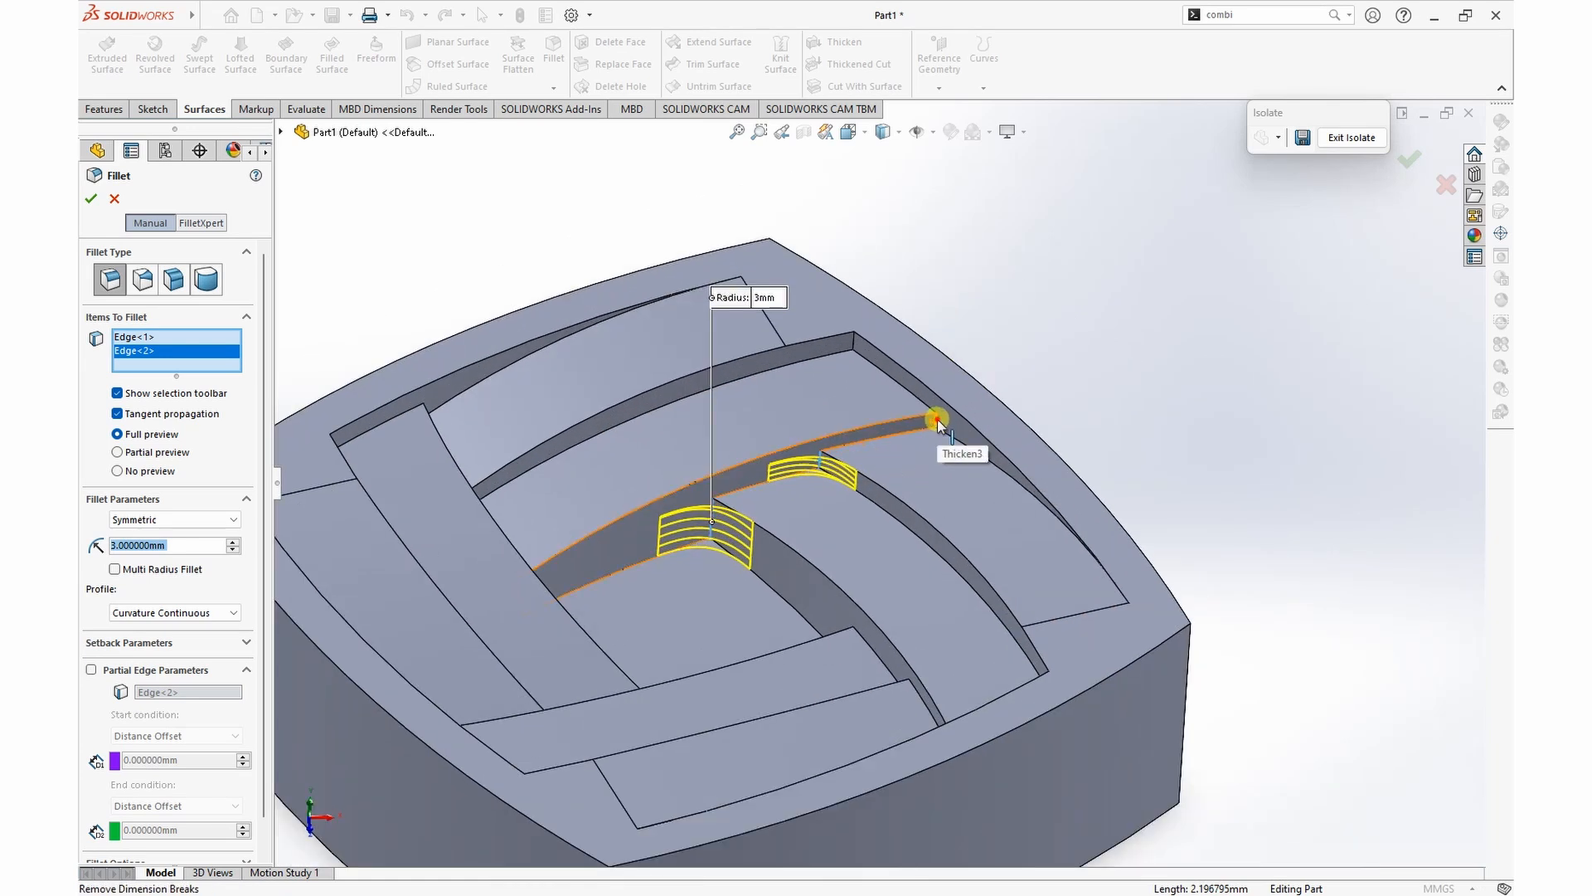
pyautogui.click(931, 428)
pyautogui.scroll(3, 776, 498)
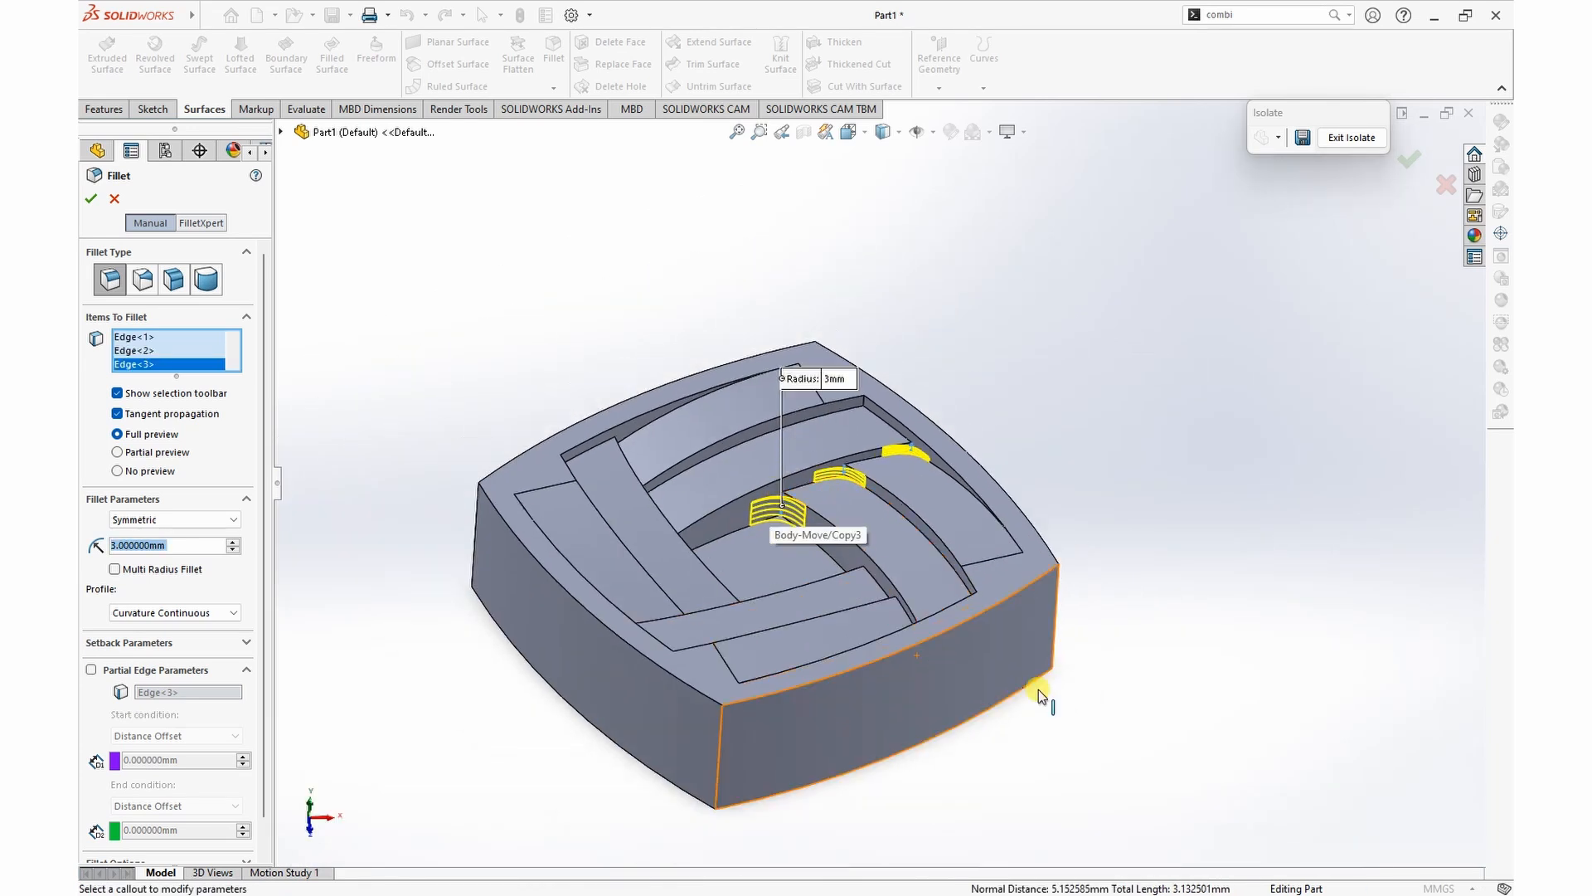
# Step: Add the three short upright edges at the opposite strip junction, where the upper strips meet the left strip's side wall, to the fillet
pyautogui.moveTo(1077, 686); pyautogui.dragTo(740, 593, button='middle')
pyautogui.scroll(-5, 749, 531)
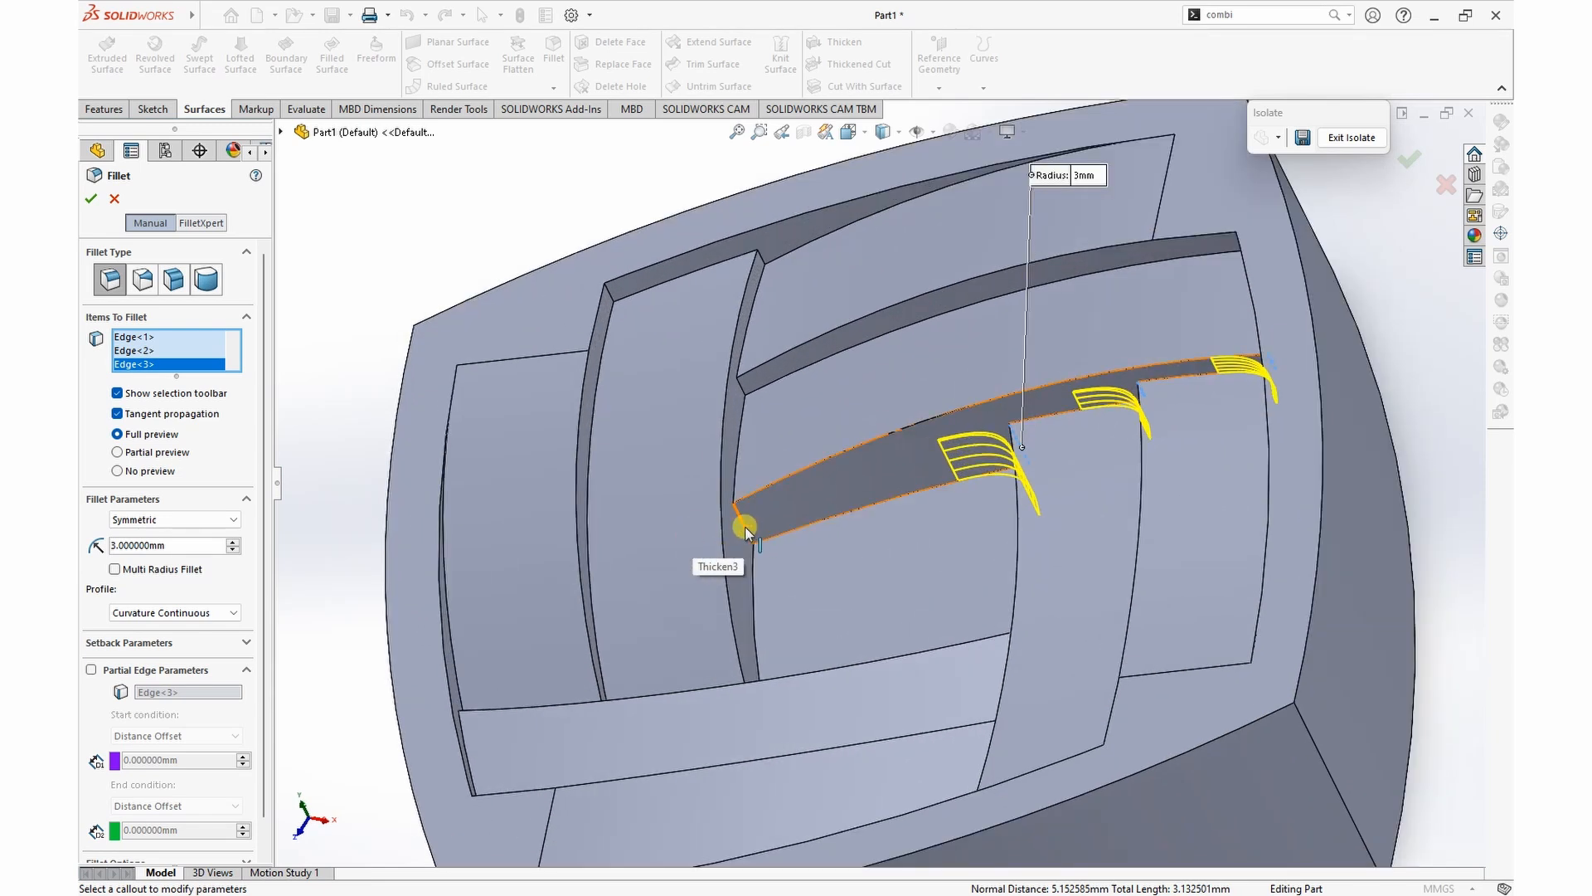
pyautogui.click(749, 531)
pyautogui.click(744, 391)
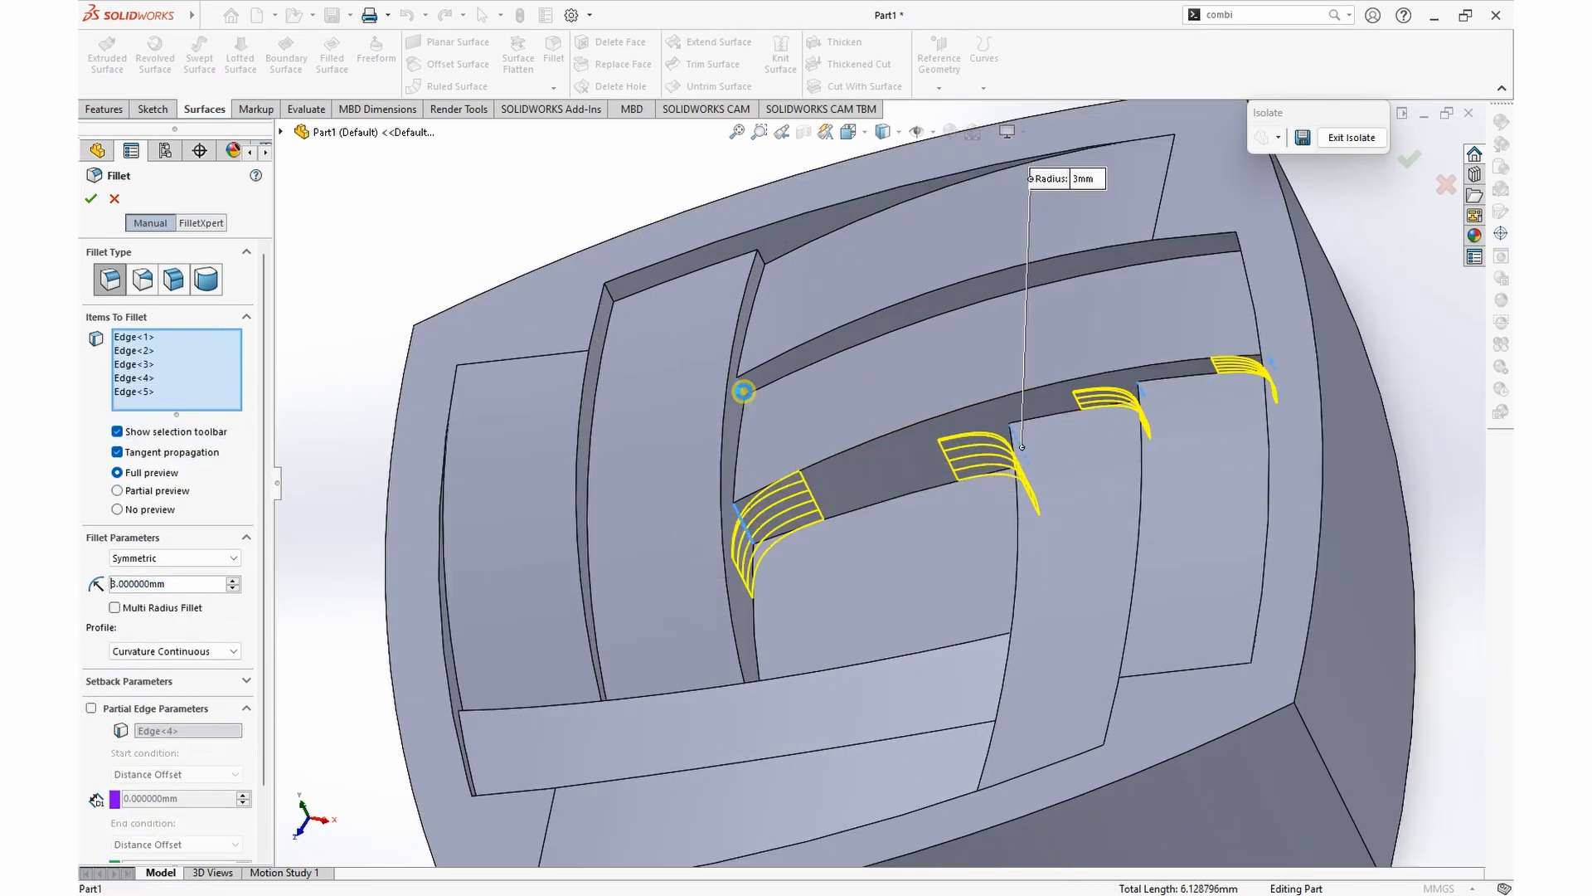
pyautogui.click(760, 259)
pyautogui.scroll(5, 643, 355)
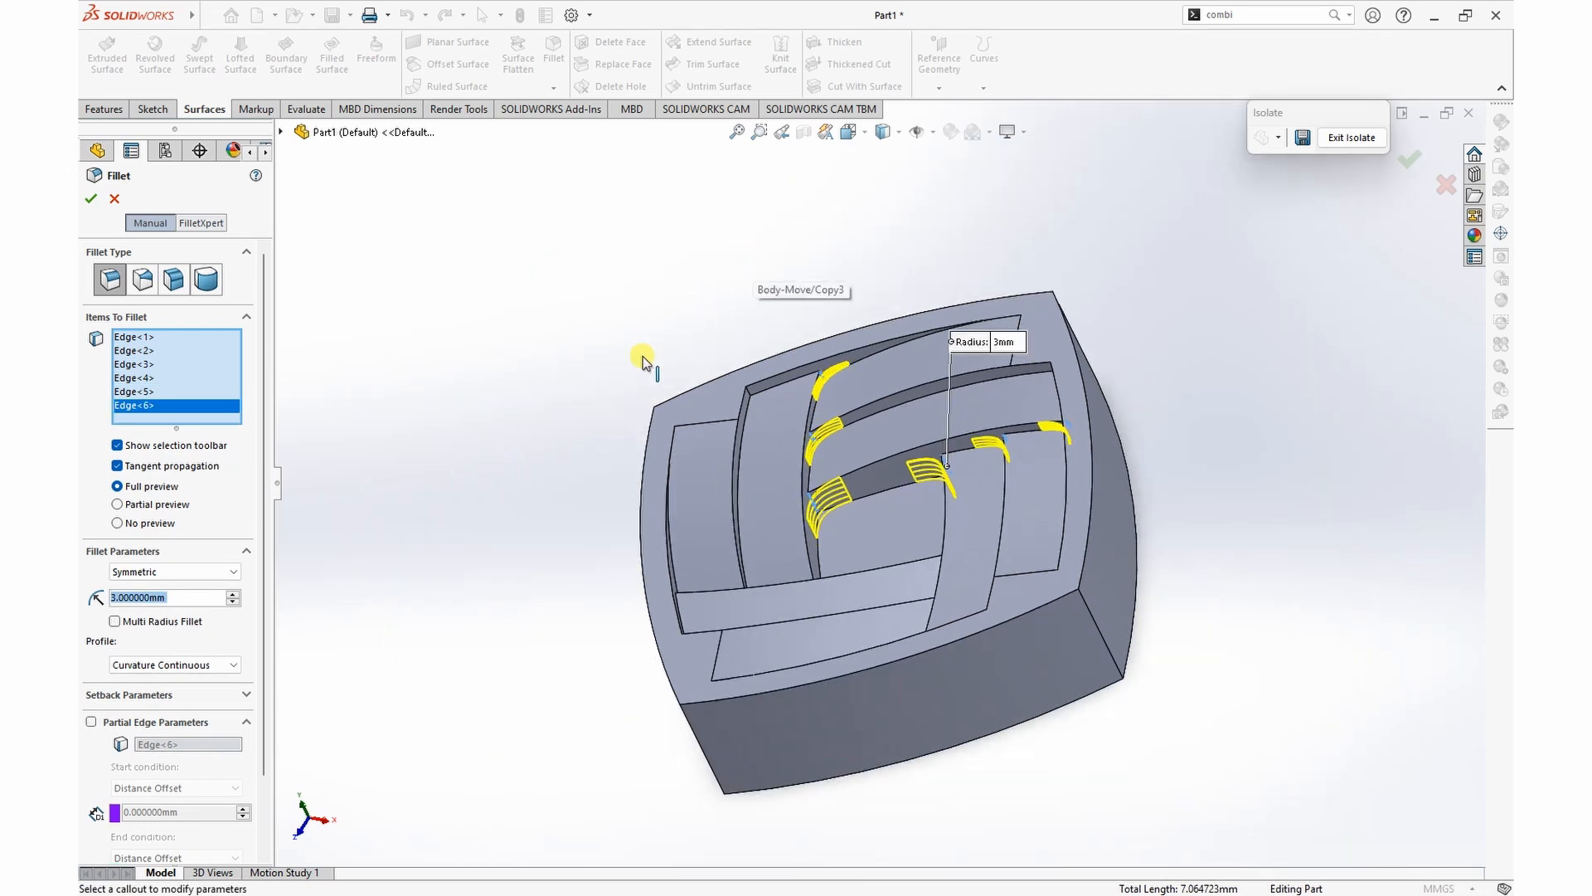
# Step: Add the three short upright edges at the third strip junction, along the adjacent strip's long side wall, to the fillet
pyautogui.moveTo(1170, 701); pyautogui.dragTo(1401, 686, button='middle')
pyautogui.click(857, 432)
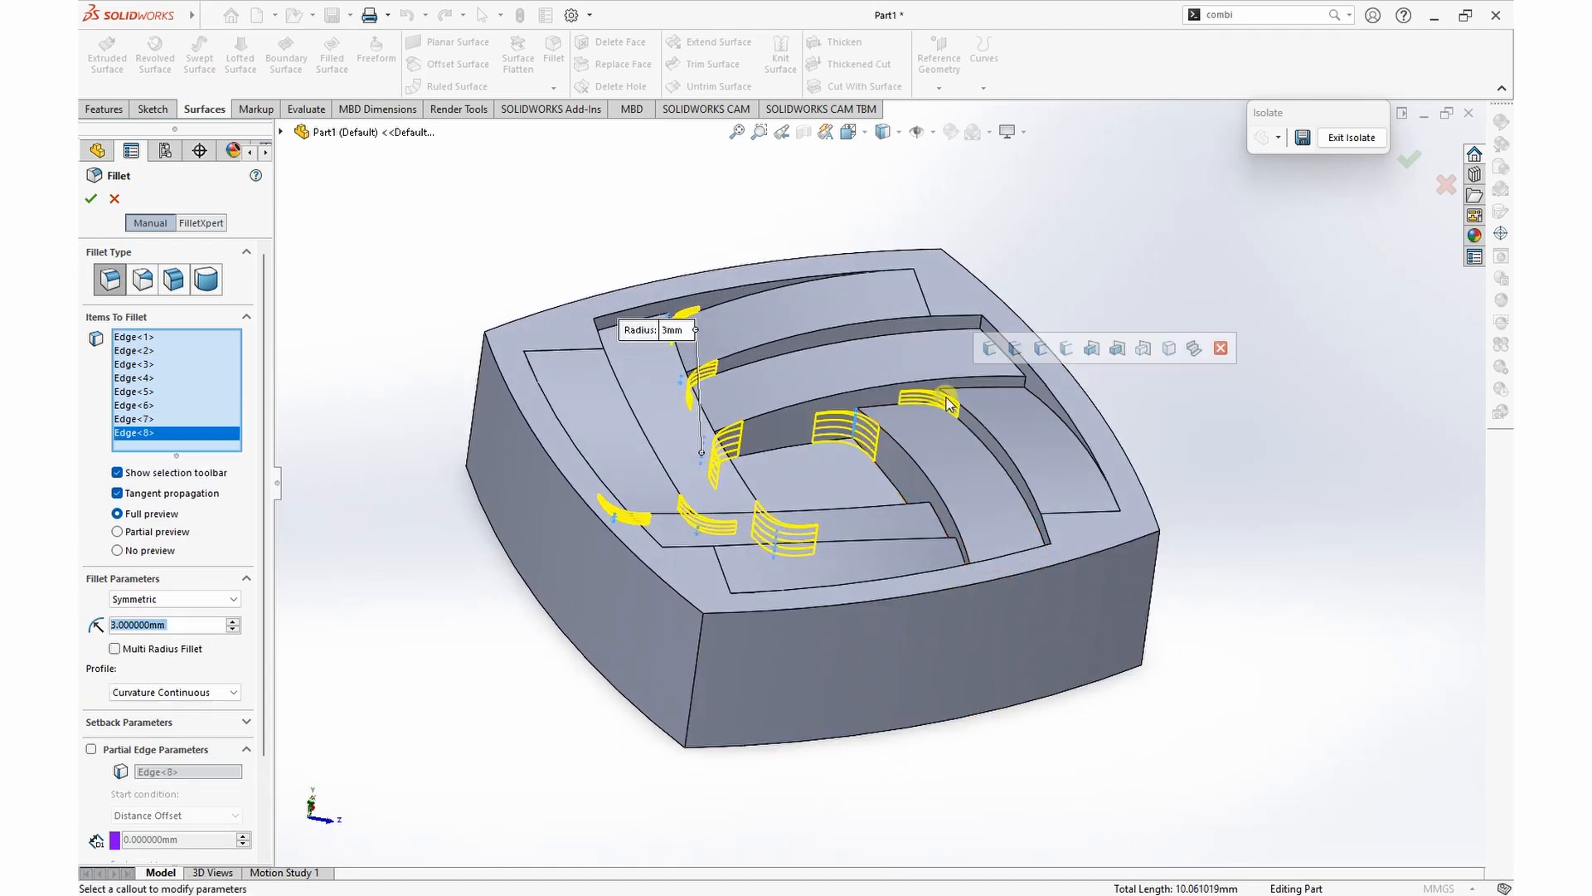
pyautogui.click(1029, 387)
# Step: Add the three short upright edges at the remaining strip junction to the fillet and apply the 3 mm fillet
pyautogui.moveTo(1077, 661); pyautogui.dragTo(995, 539, button='middle')
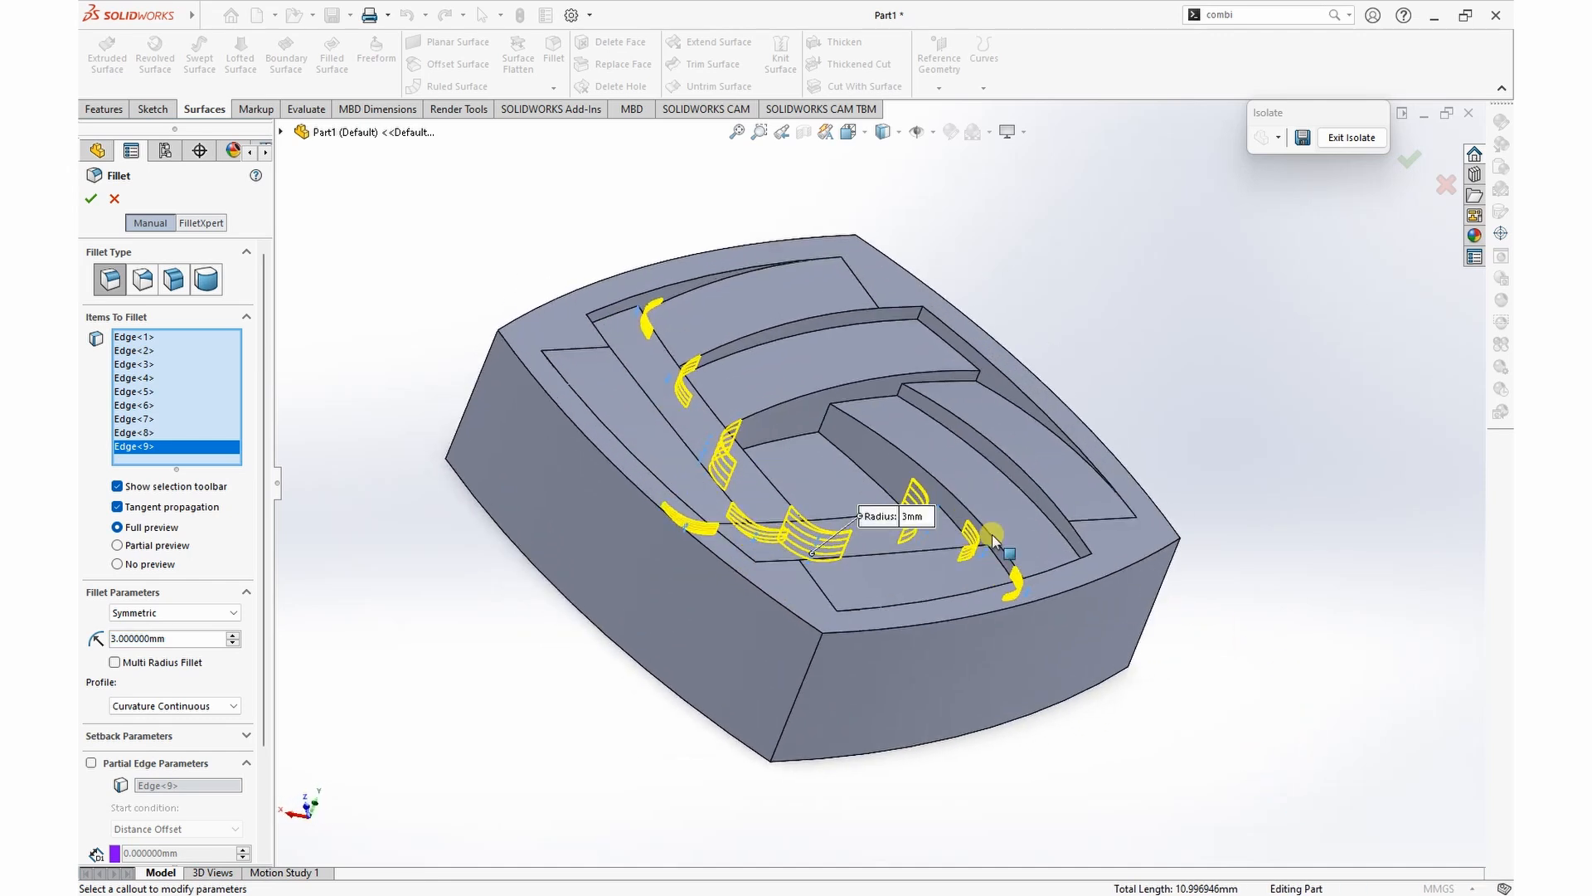
pyautogui.click(821, 420)
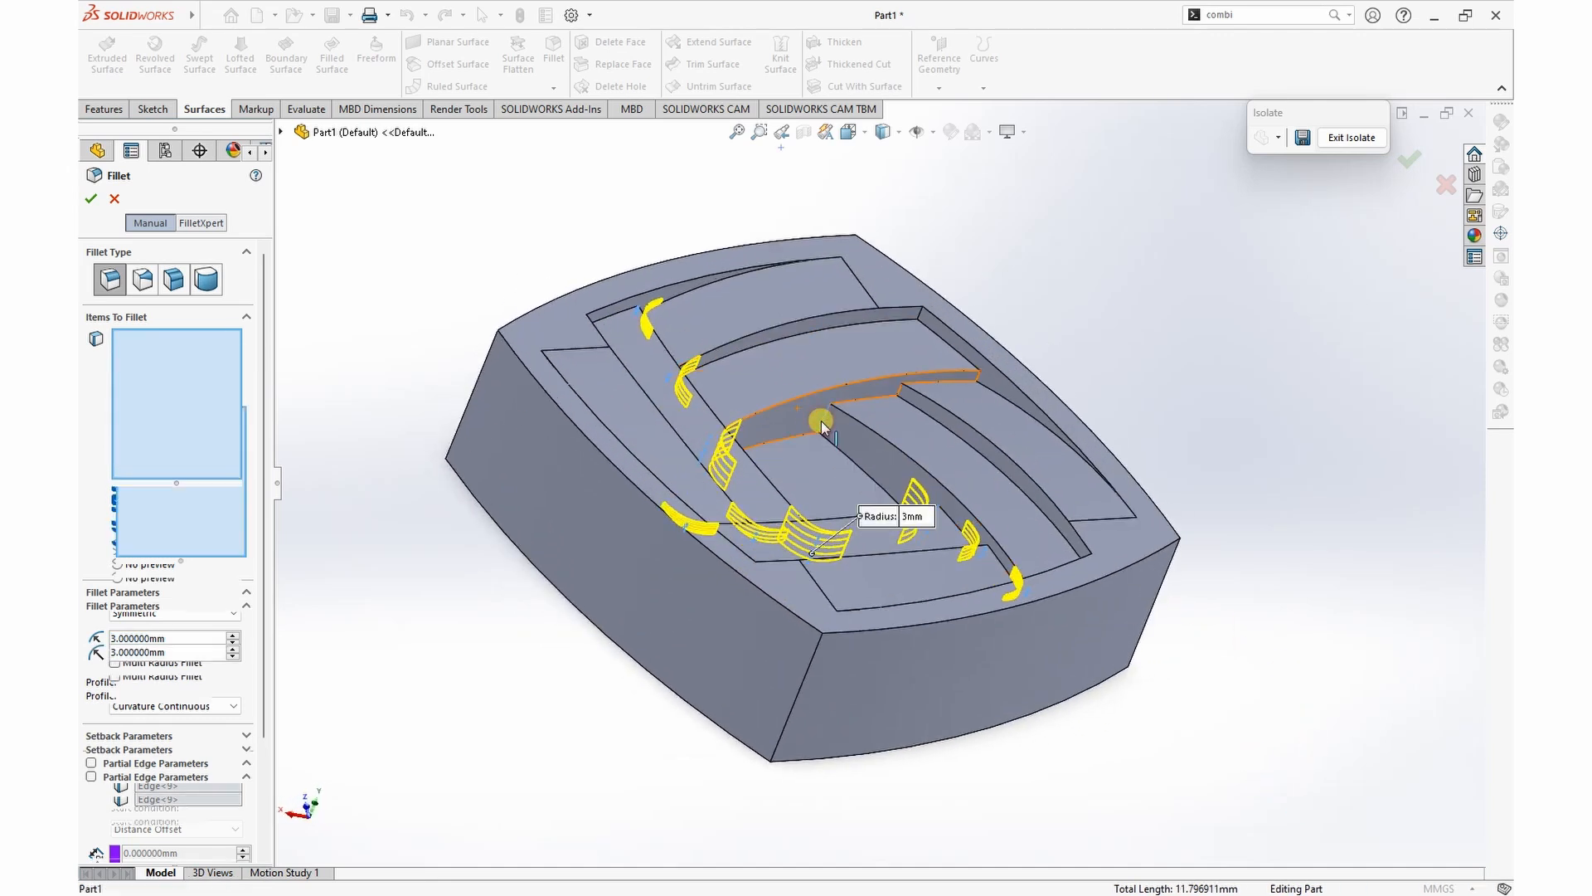
pyautogui.click(900, 395)
pyautogui.click(979, 377)
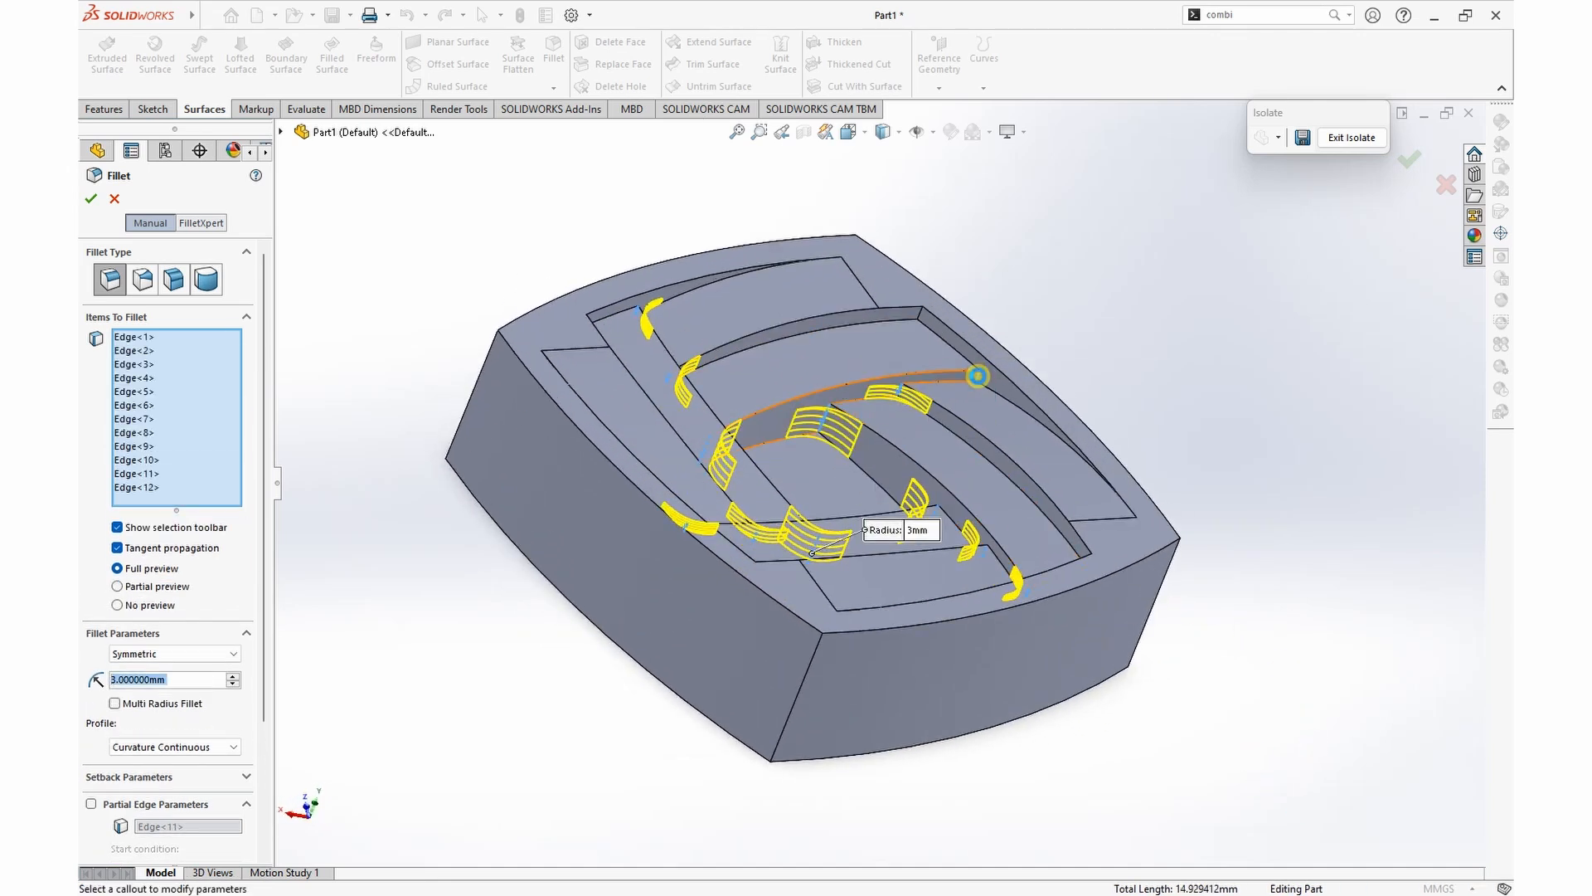
pyautogui.click(87, 199)
# Step: Start a symmetric Curvature Continuous fillet with a 5 mm radius and select the first strip pair's short upright outer corner edge
pyautogui.moveTo(882, 531); pyautogui.dragTo(878, 488, button='middle')
pyautogui.click(551, 51)
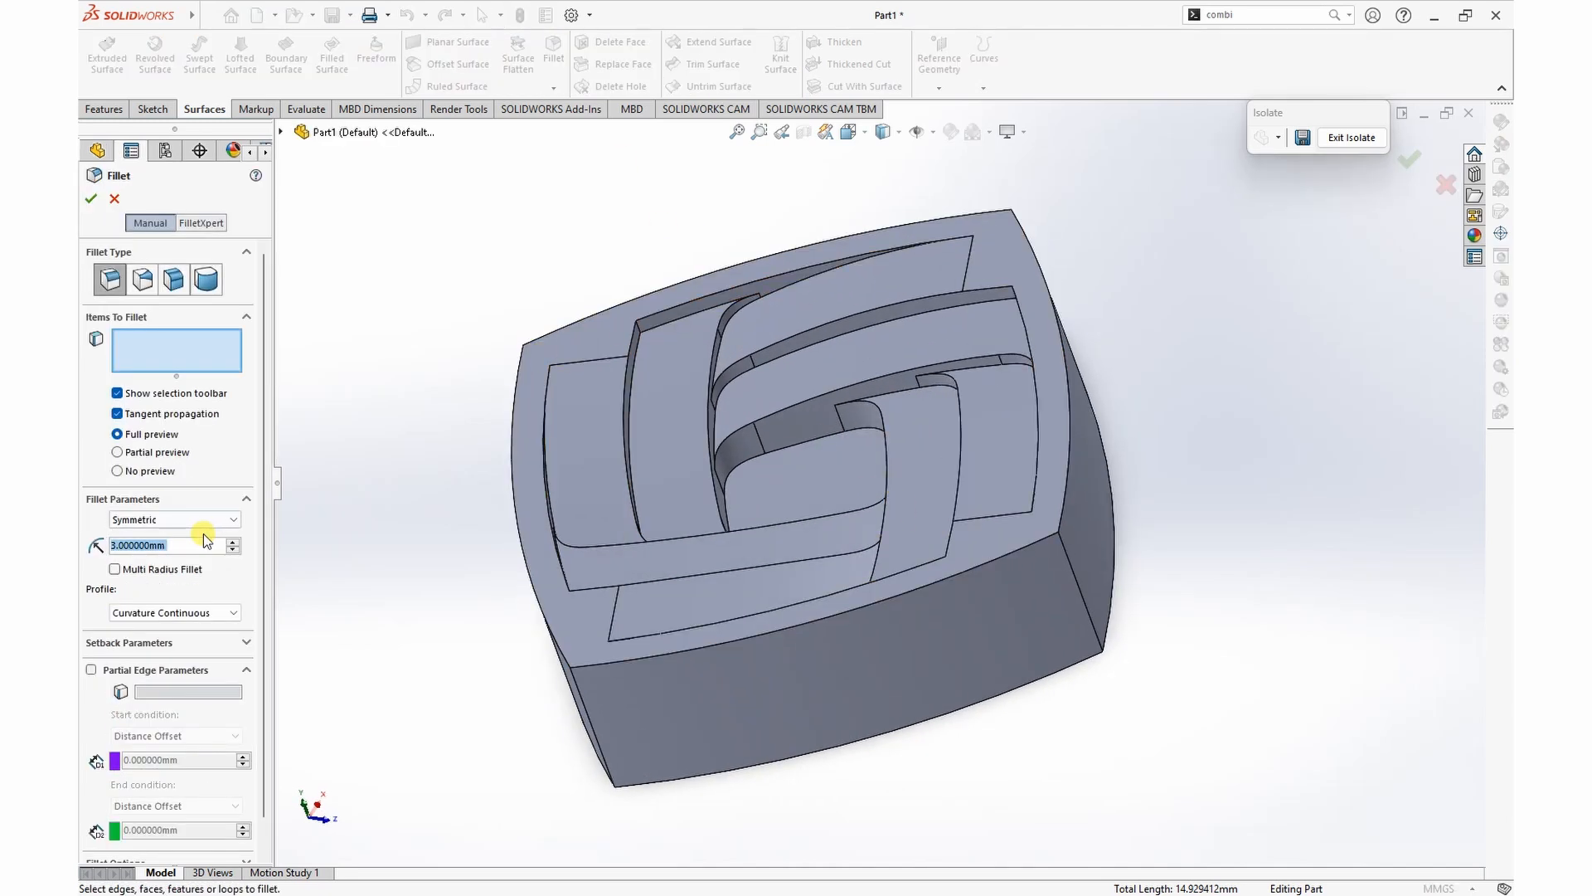
pyautogui.write('5')
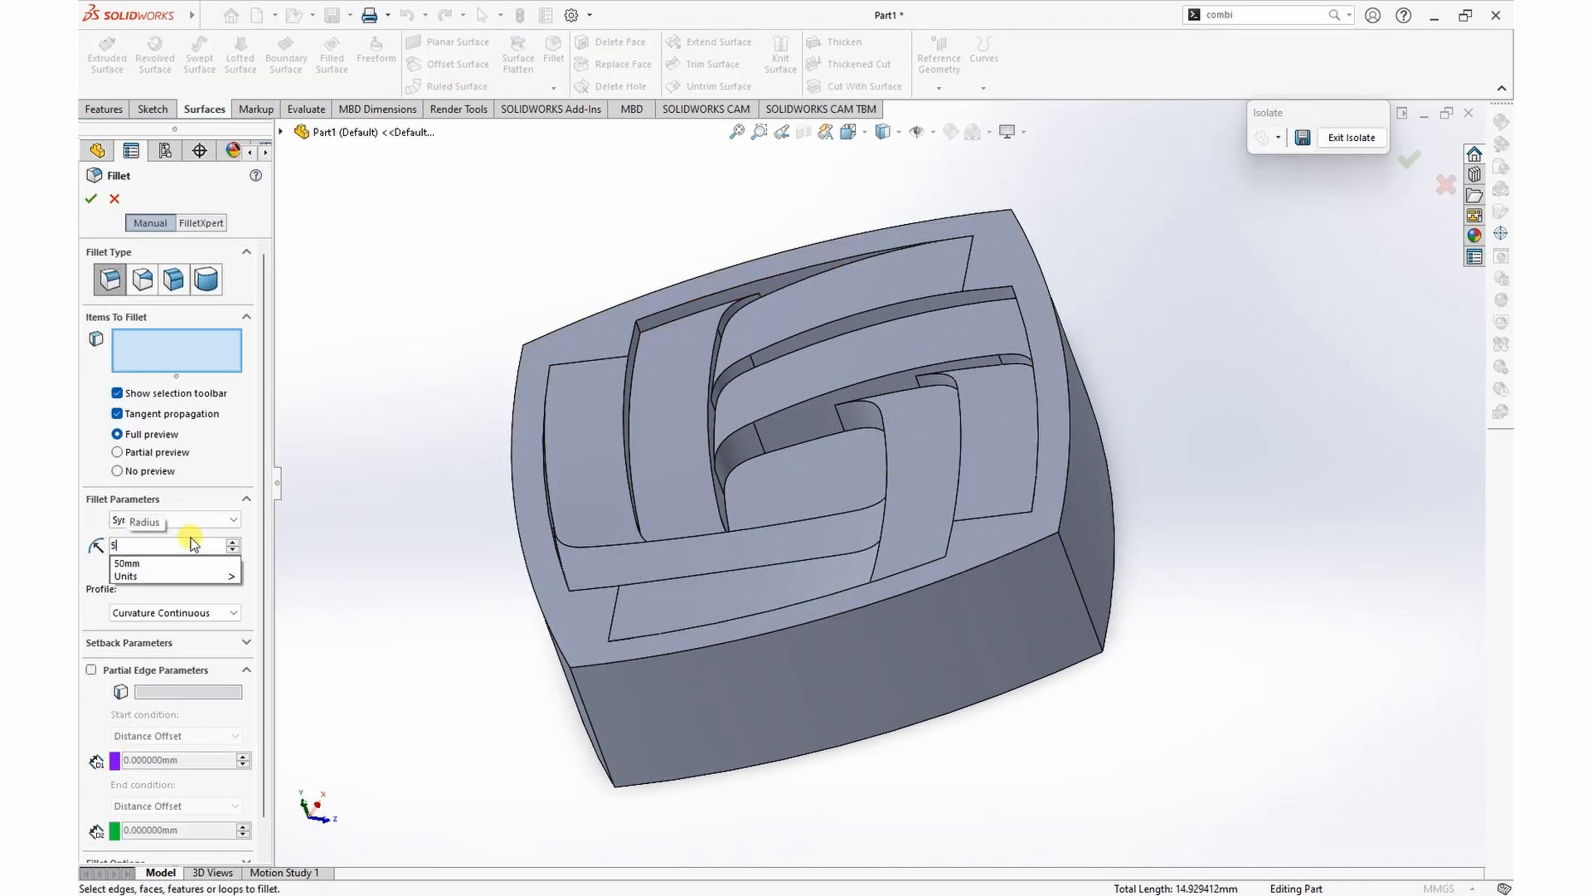
pyautogui.press('Return')
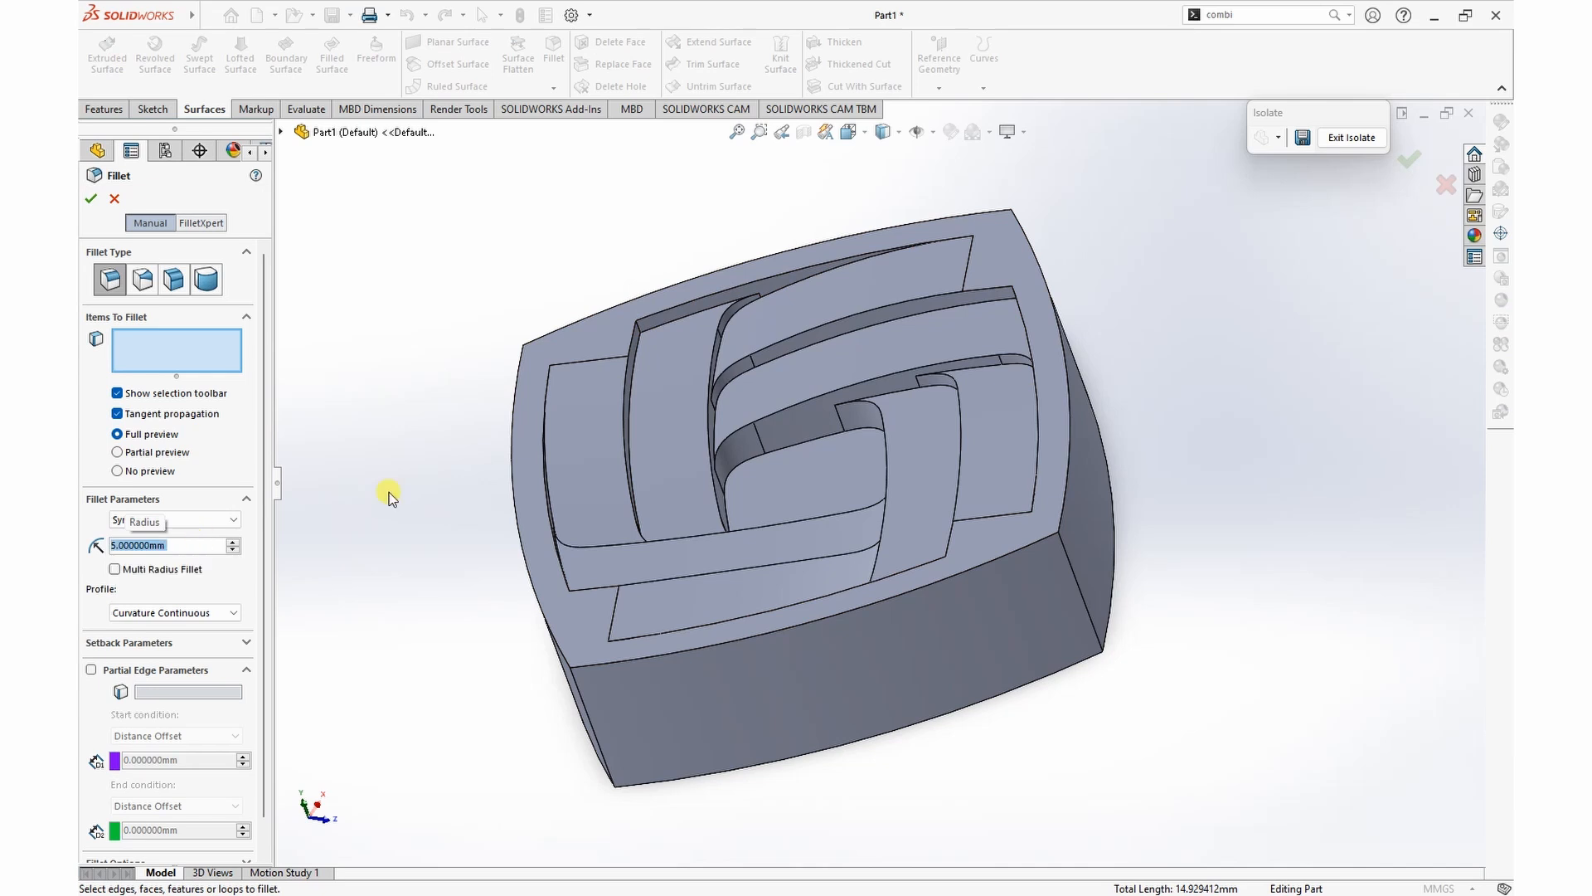
pyautogui.click(639, 331)
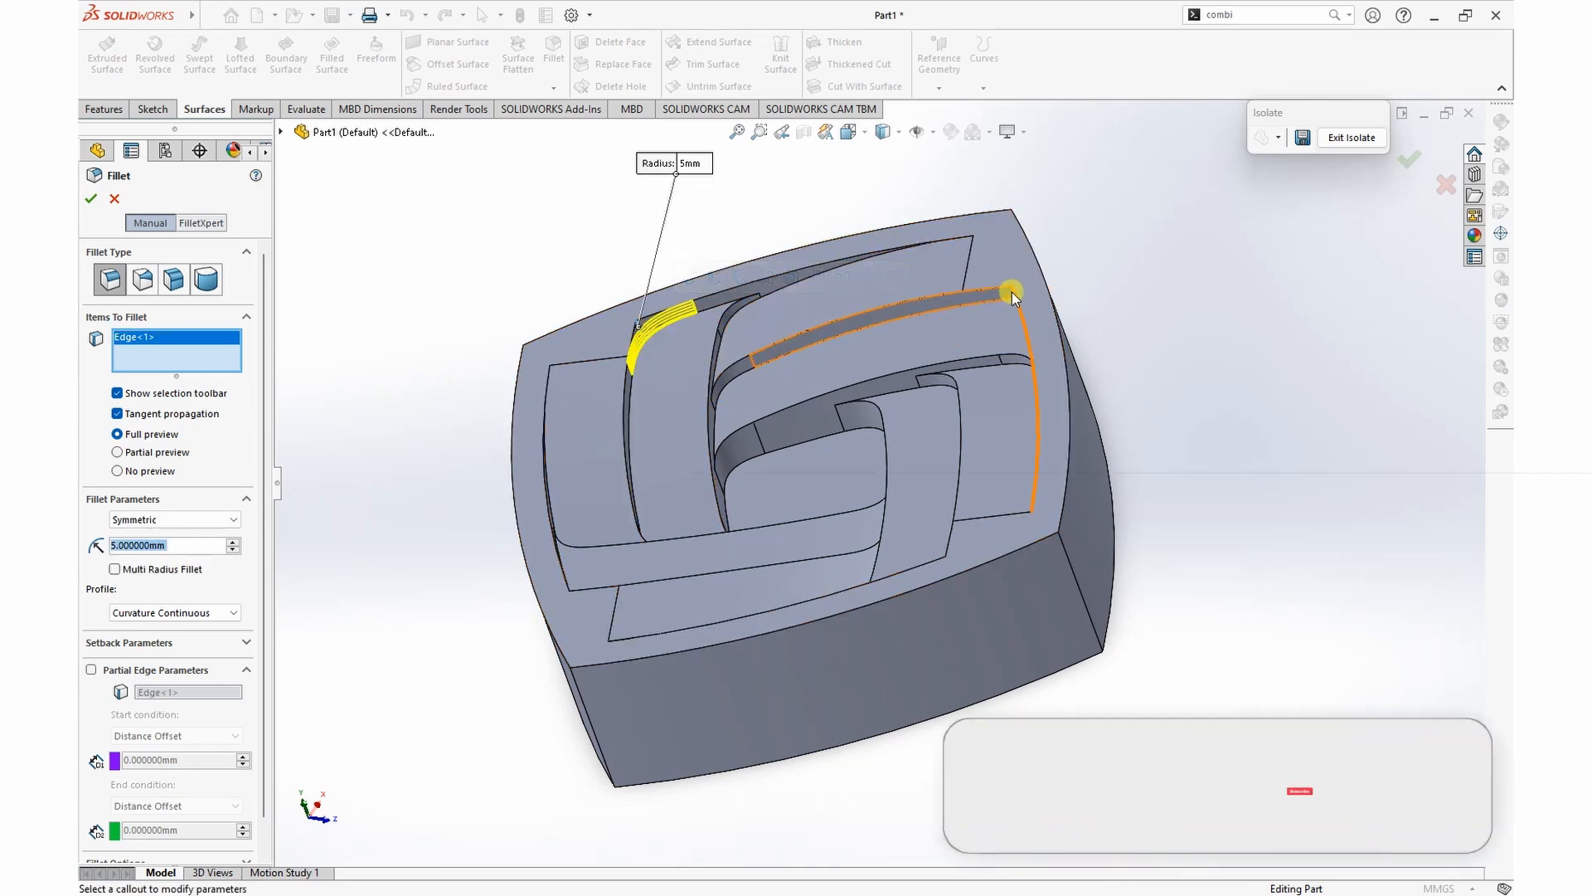
# Step: Add the matching short outer corner edges of the other three strip pairs and apply the 5 mm fillet
pyautogui.moveTo(1162, 312); pyautogui.dragTo(1203, 286, button='middle')
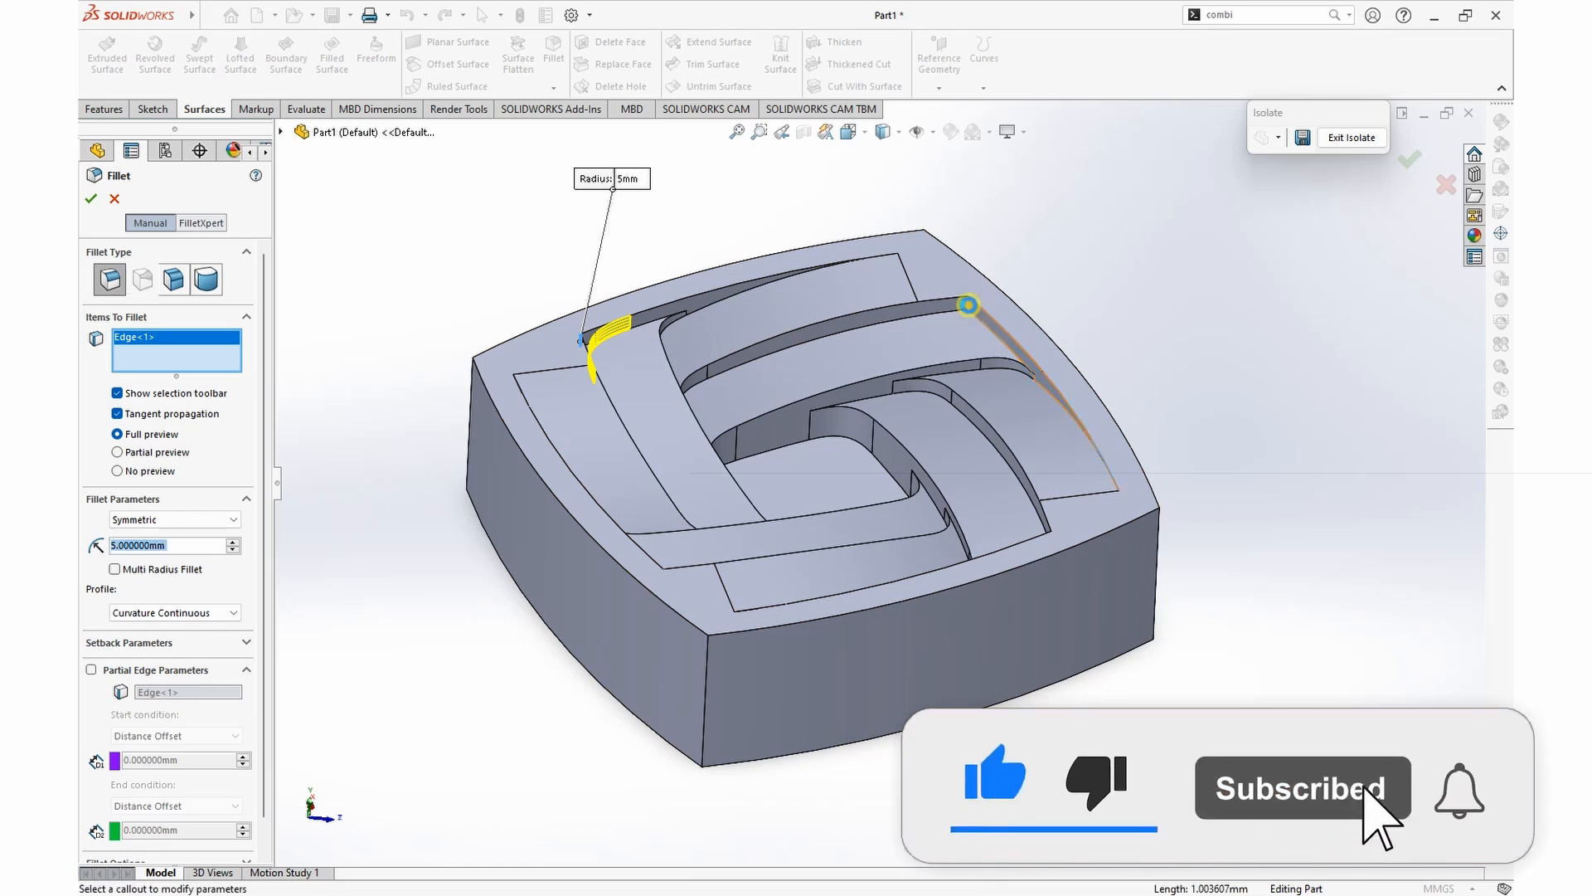
pyautogui.click(933, 315)
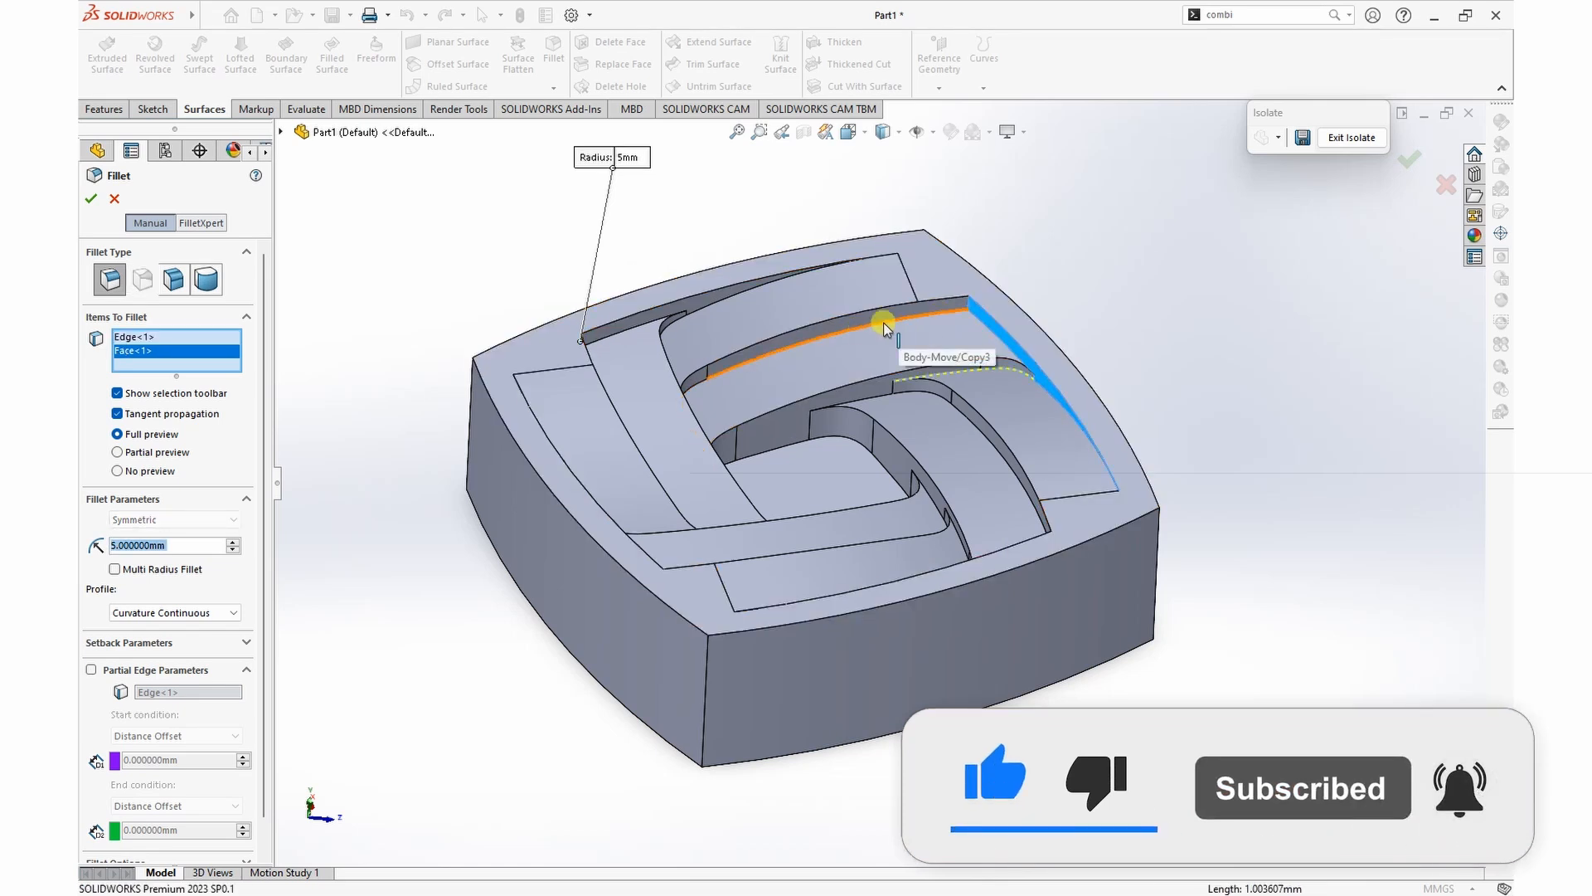
pyautogui.click(970, 309)
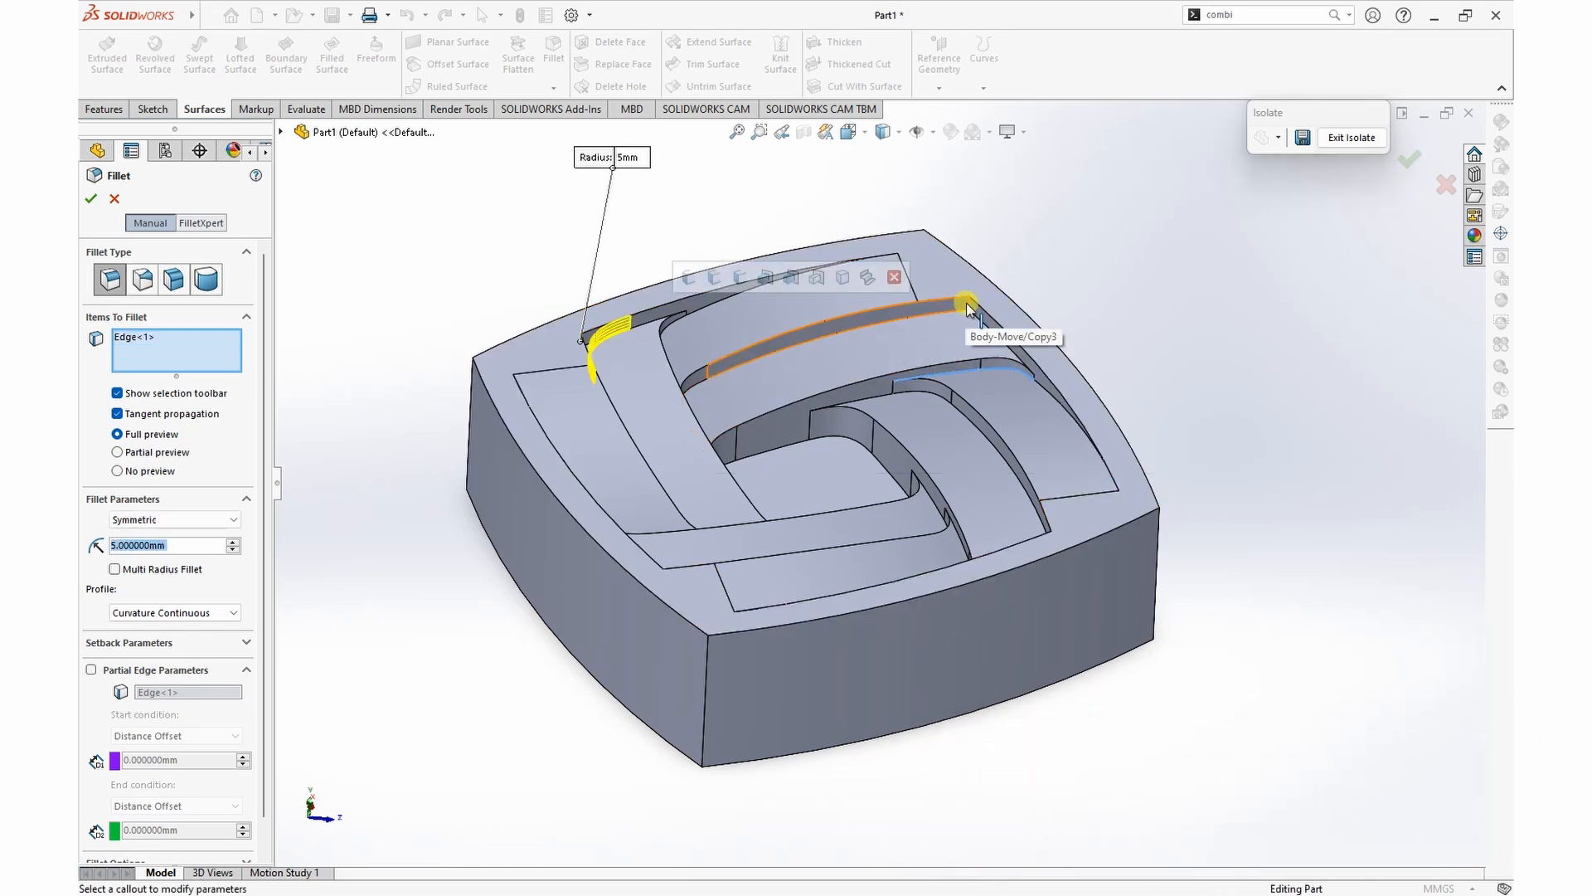
pyautogui.click(970, 308)
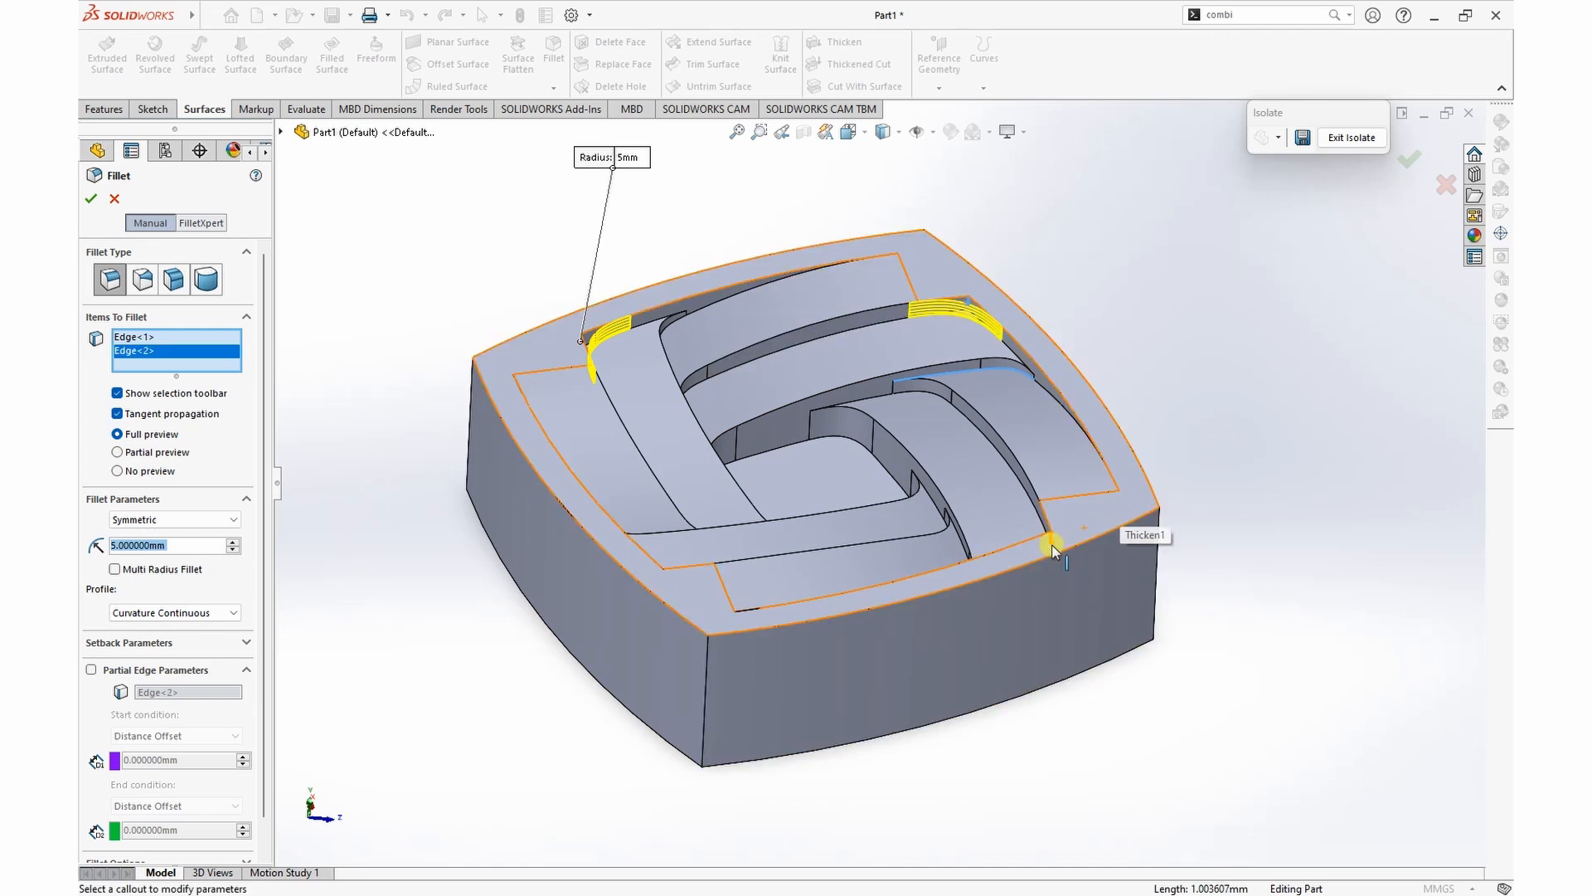
pyautogui.scroll(-3, 1052, 547)
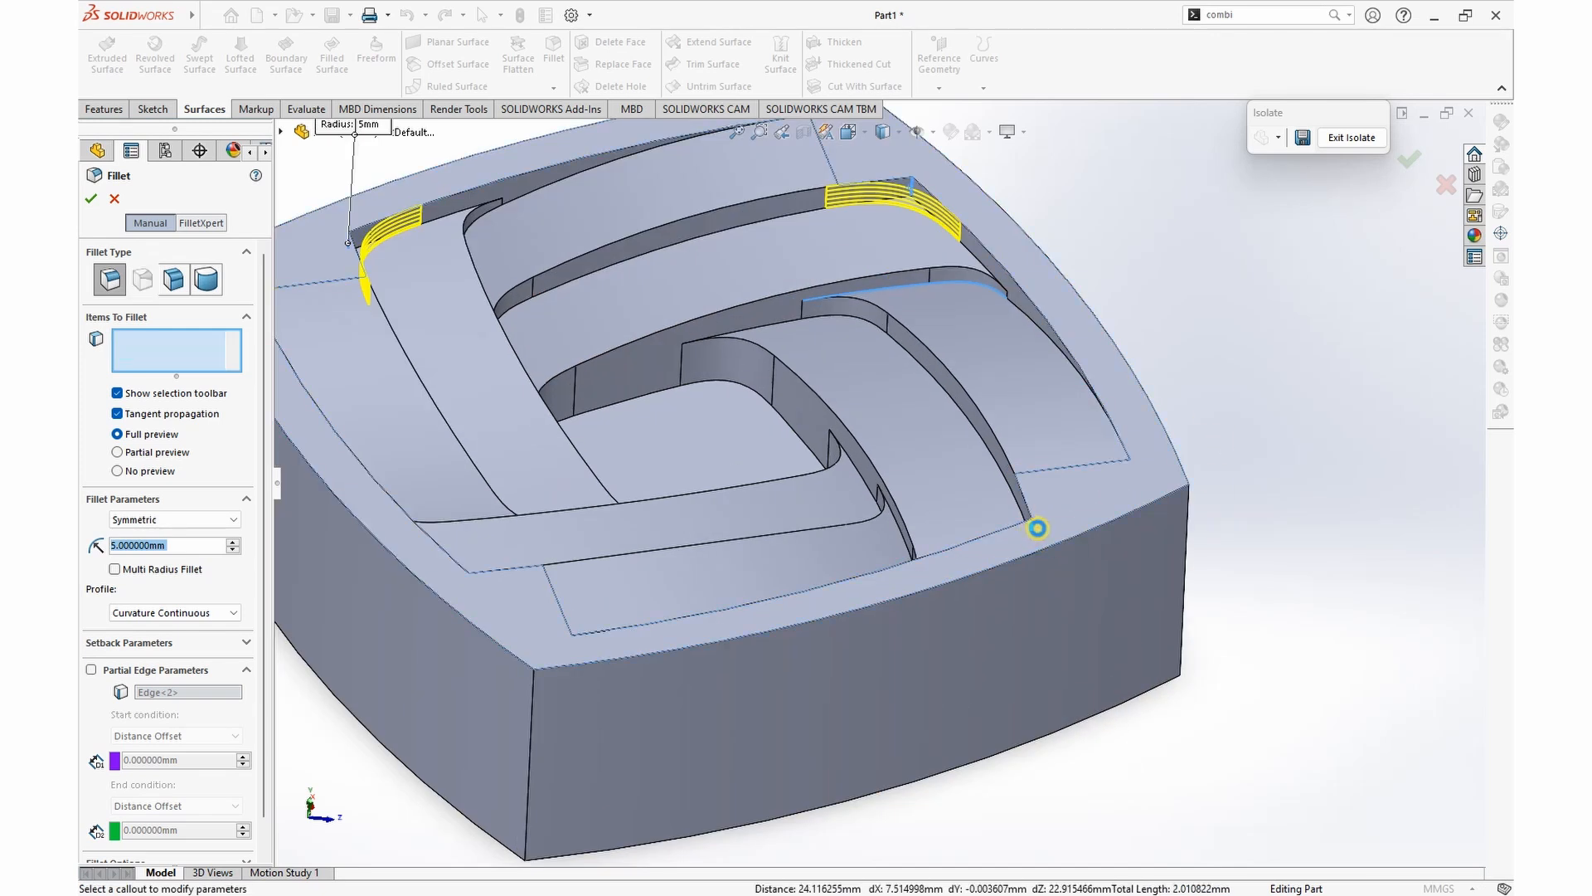
pyautogui.scroll(4, 1038, 528)
pyautogui.scroll(-5, 688, 564)
pyautogui.click(666, 462)
pyautogui.scroll(5, 709, 497)
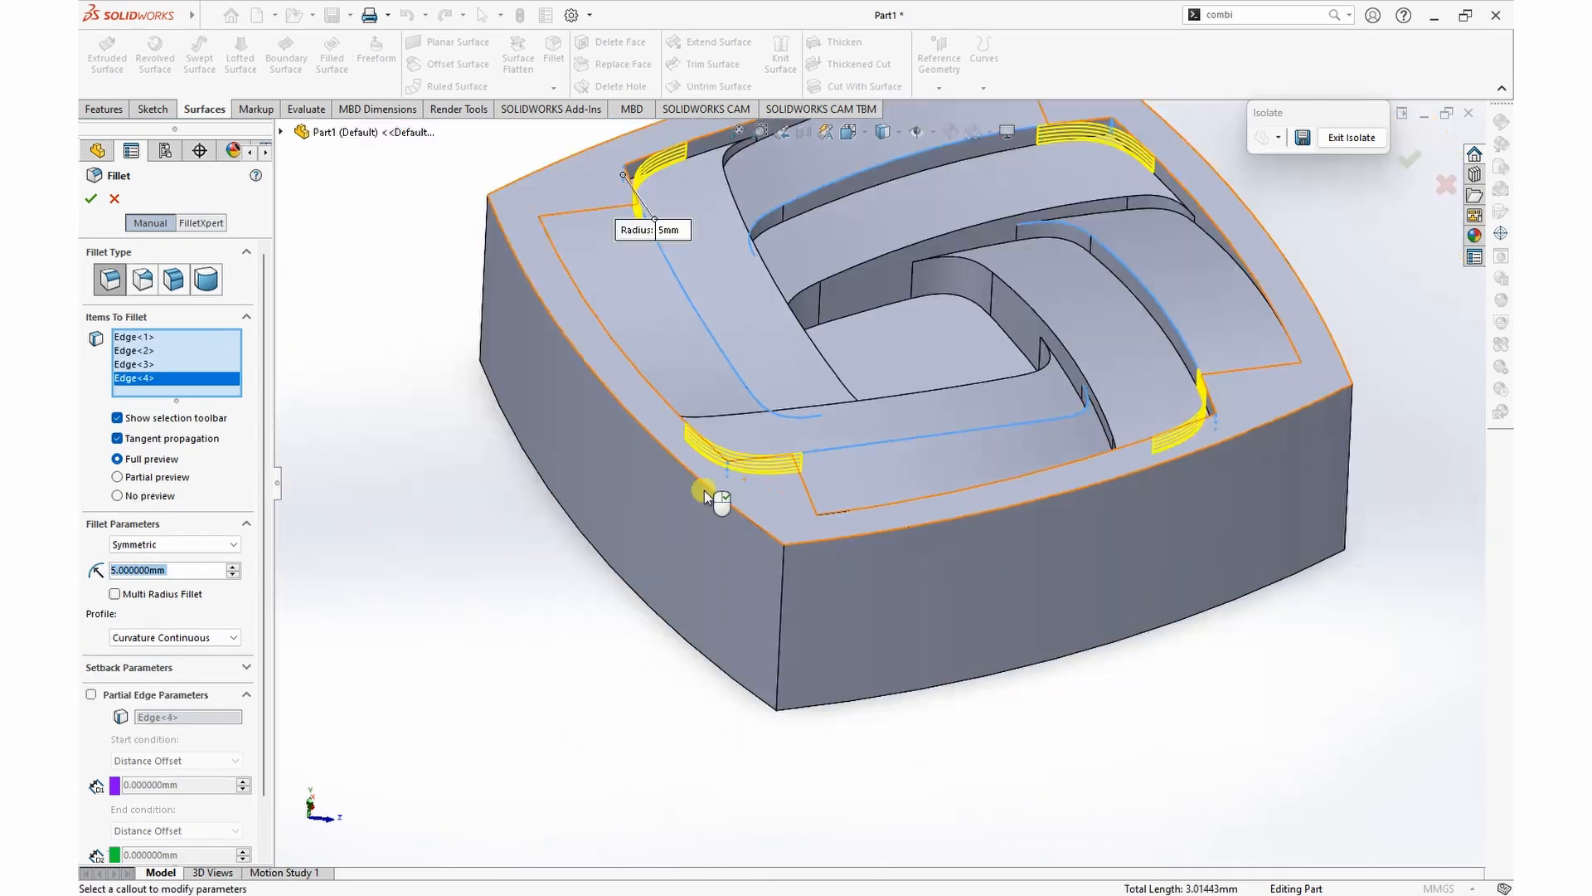
pyautogui.moveTo(1267, 470); pyautogui.dragTo(1062, 568, button='middle')
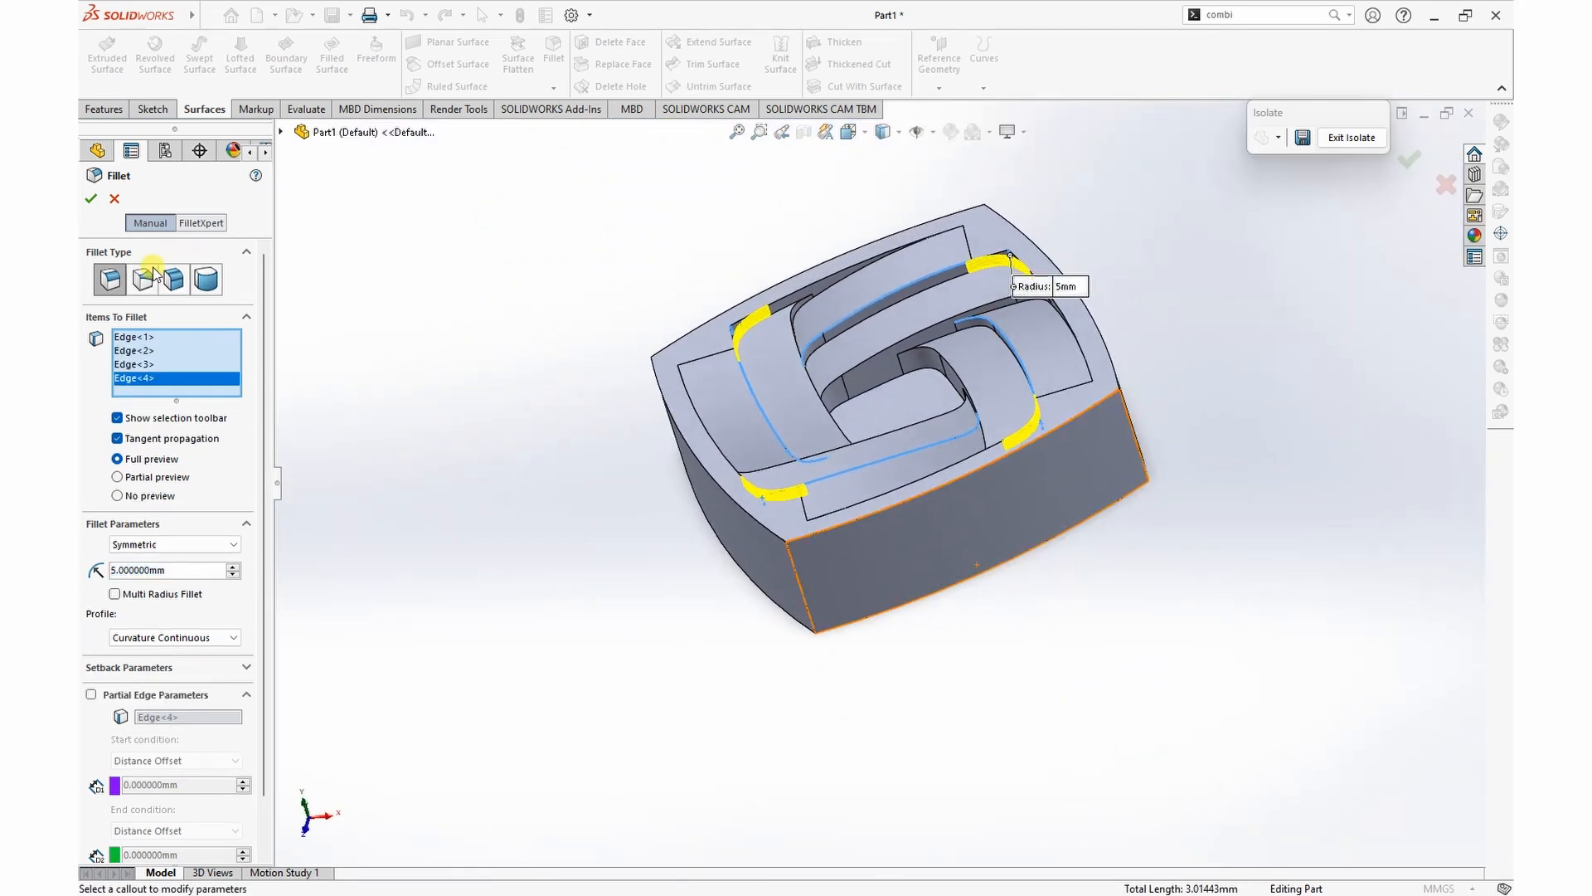
pyautogui.click(90, 199)
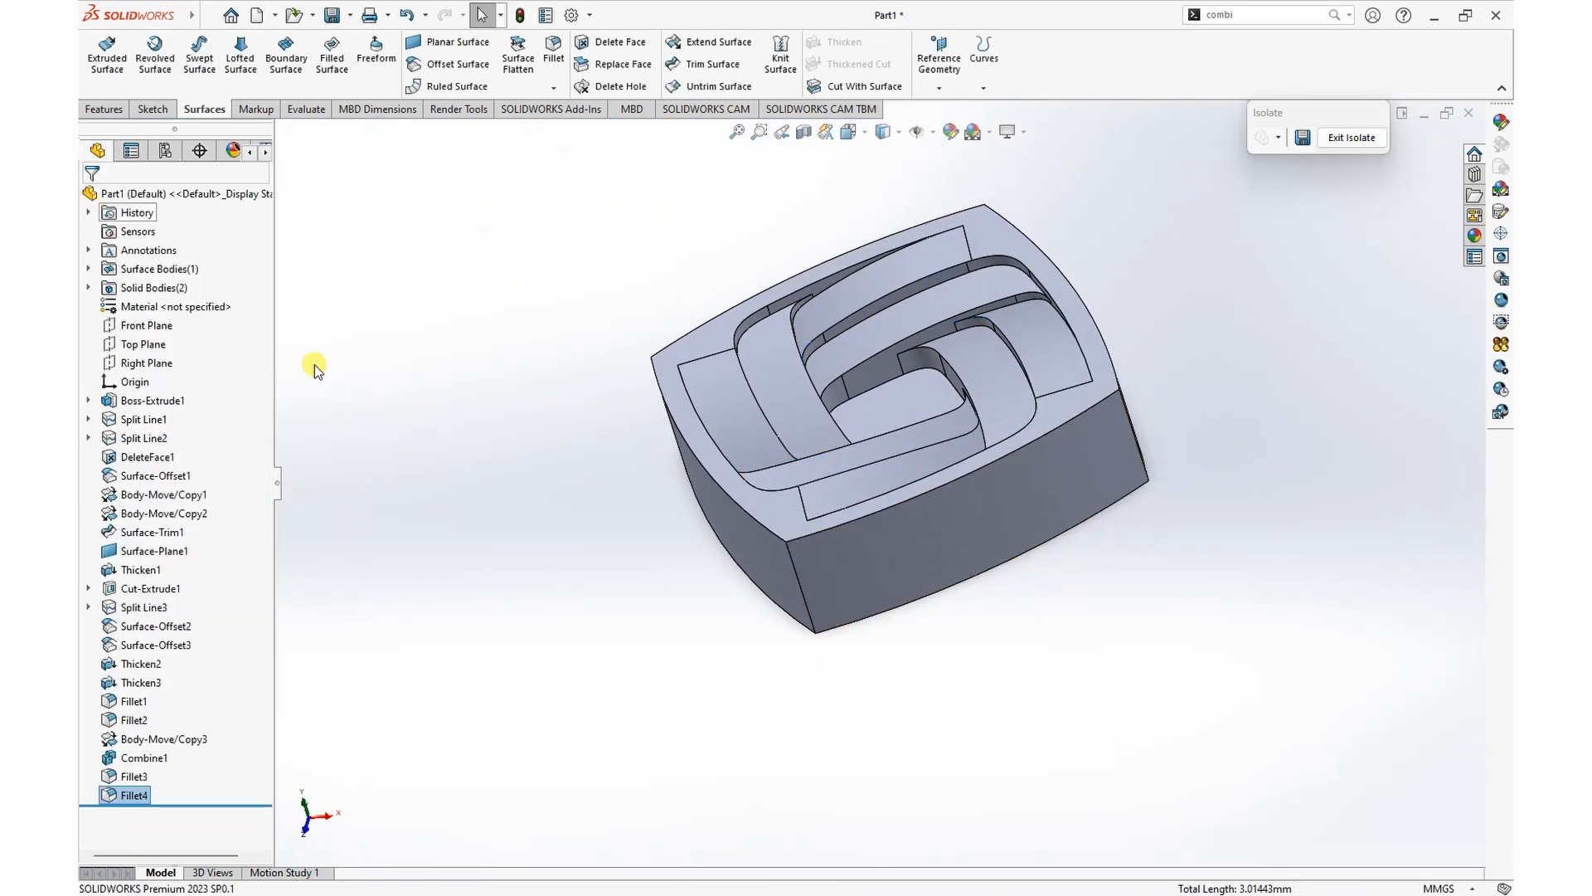
# Step: Start a Curvature Continuous fillet with a 0.5 mm radius and select the long upper edges of the first strip pair
pyautogui.moveTo(1213, 543); pyautogui.dragTo(1316, 580, button='middle')
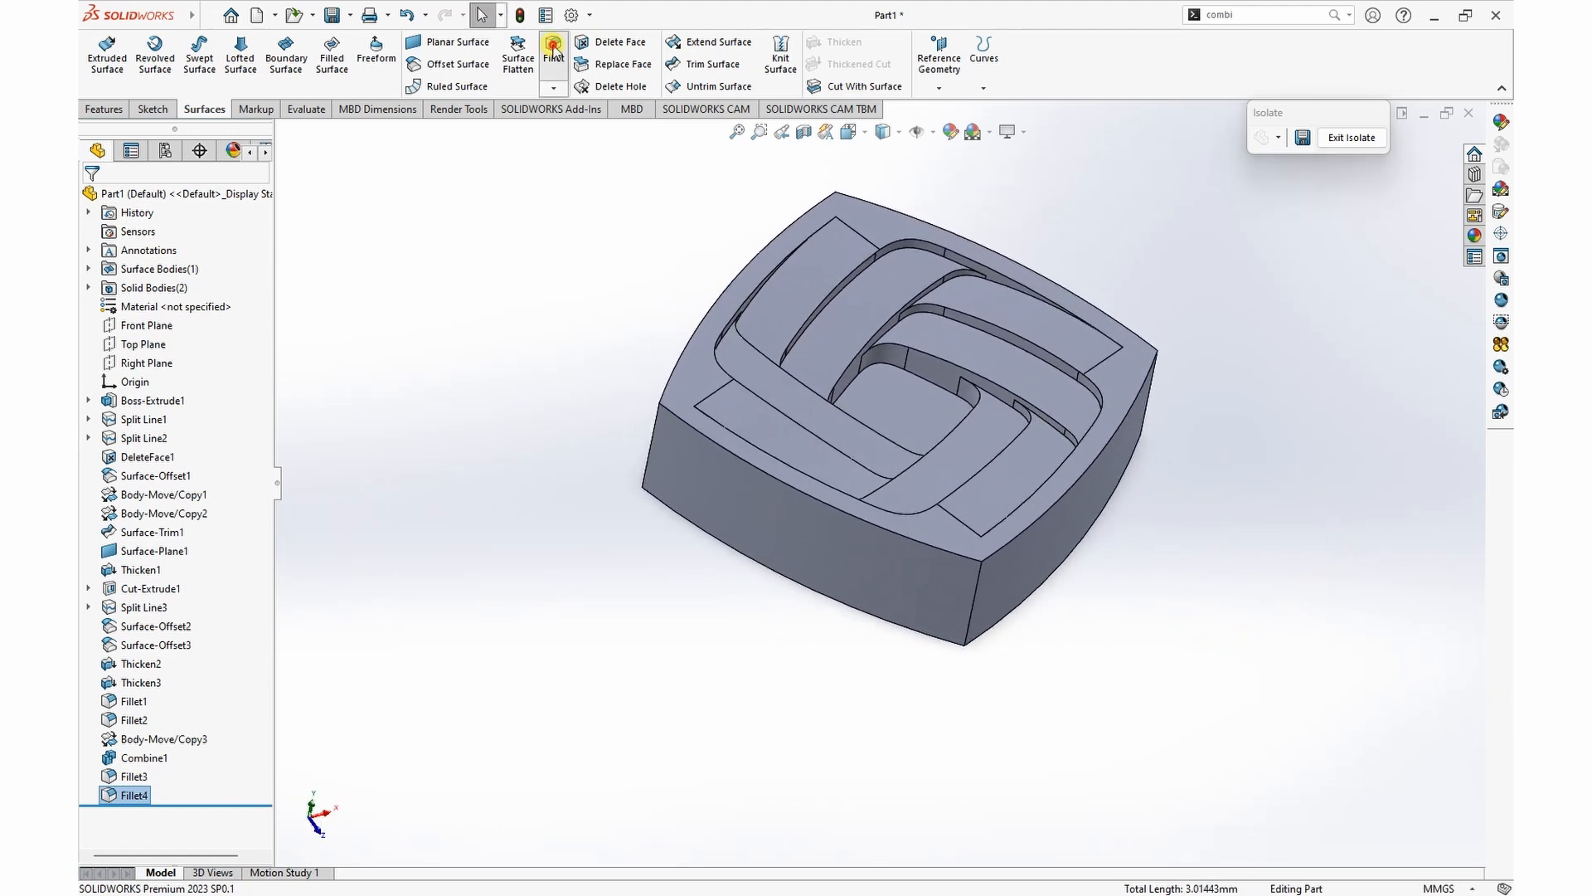
pyautogui.click(555, 56)
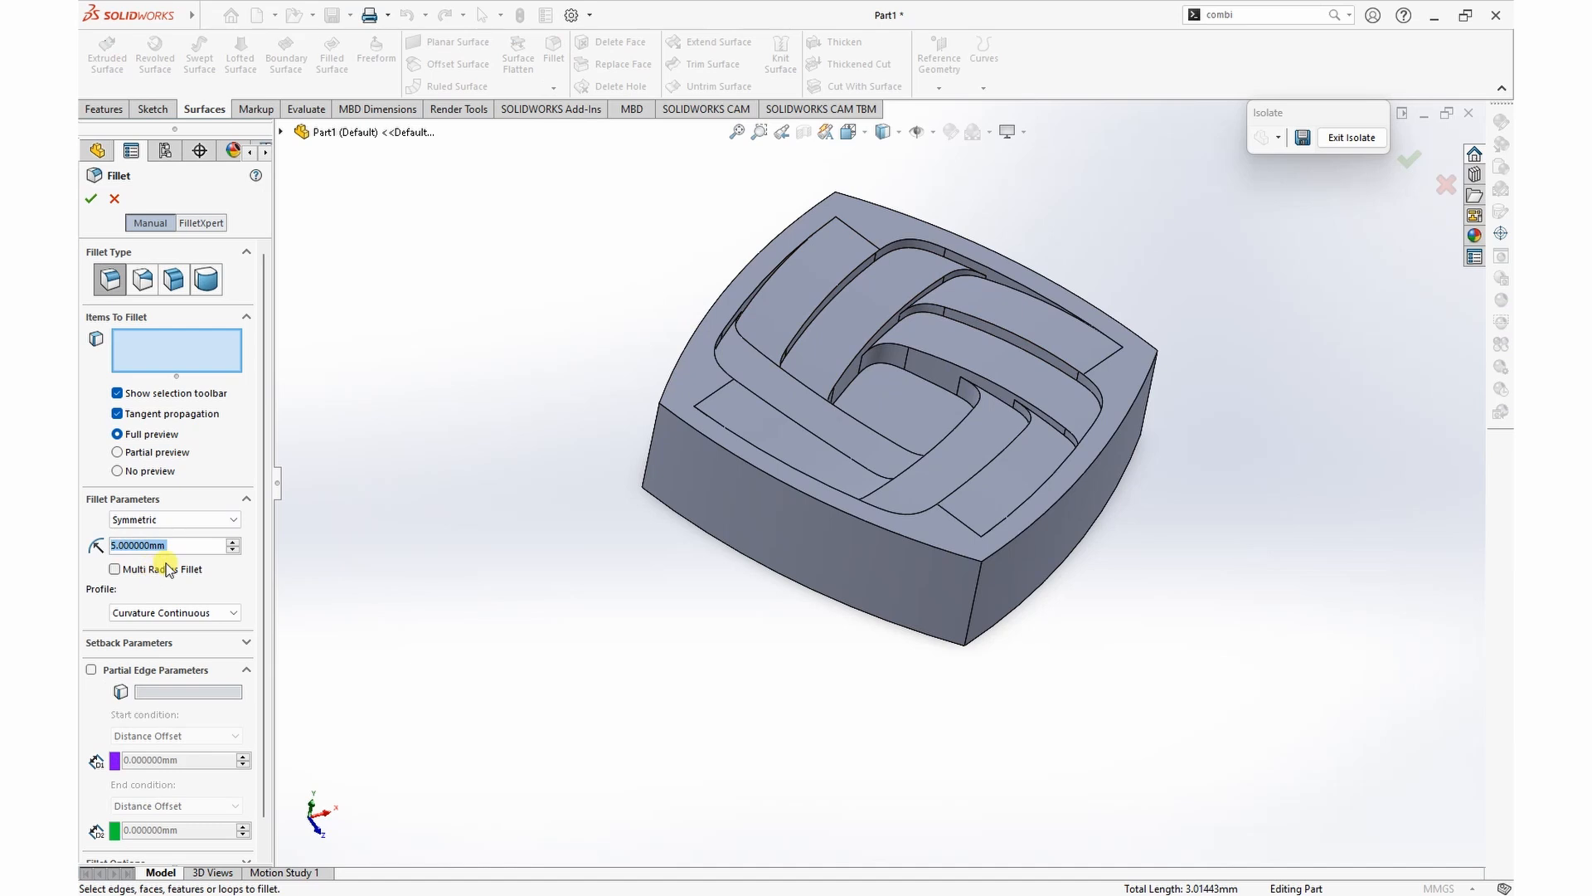
pyautogui.write('0.5')
pyautogui.press('Return')
pyautogui.click(859, 357)
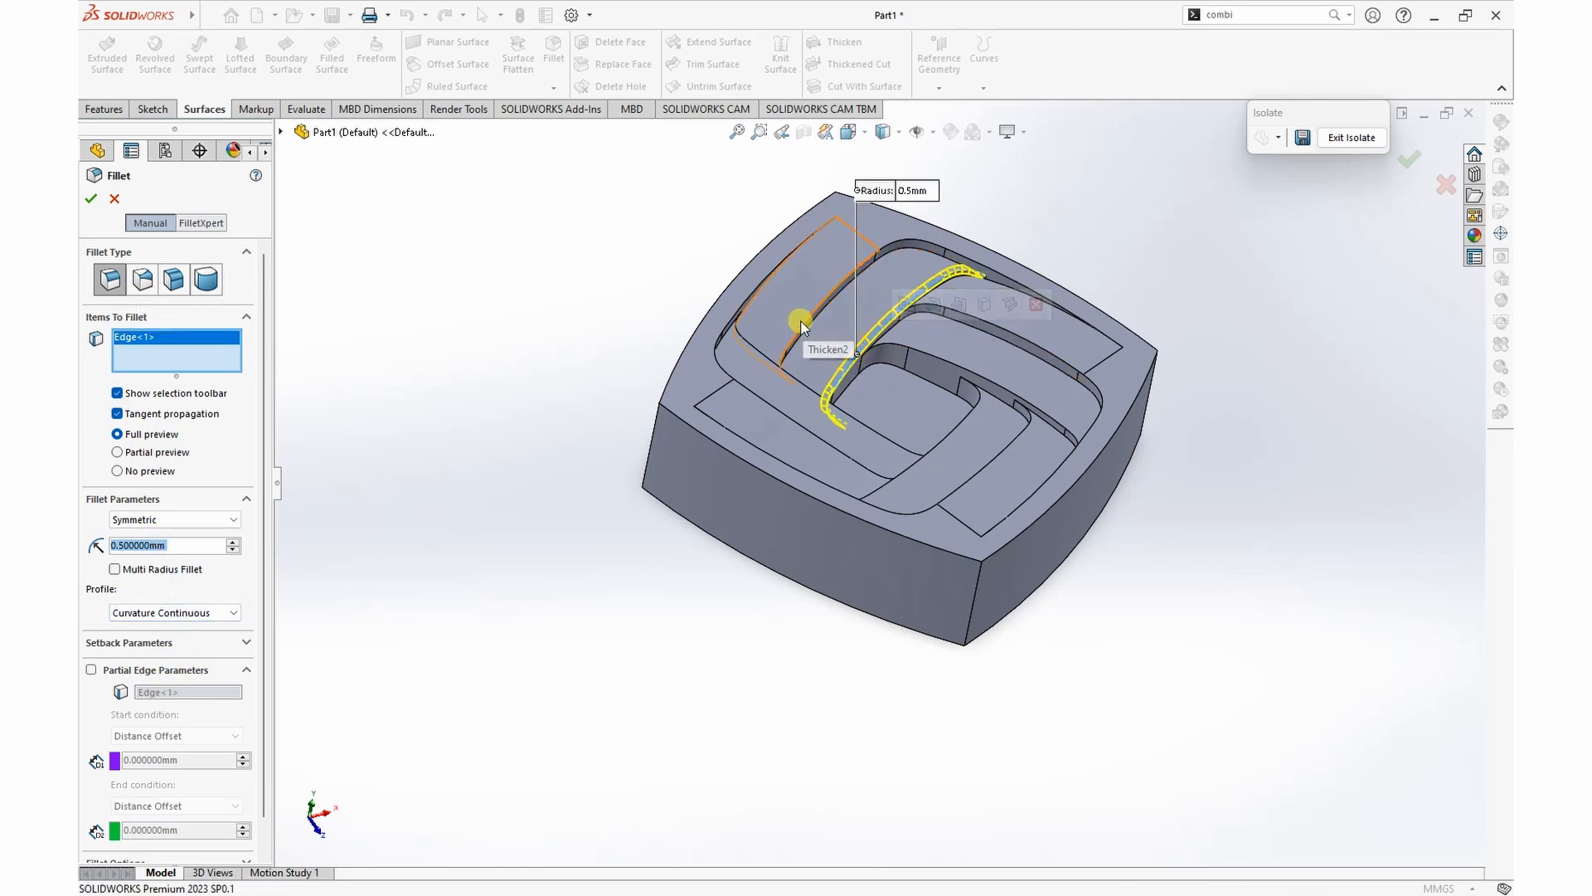
pyautogui.scroll(-2, 829, 340)
pyautogui.click(835, 340)
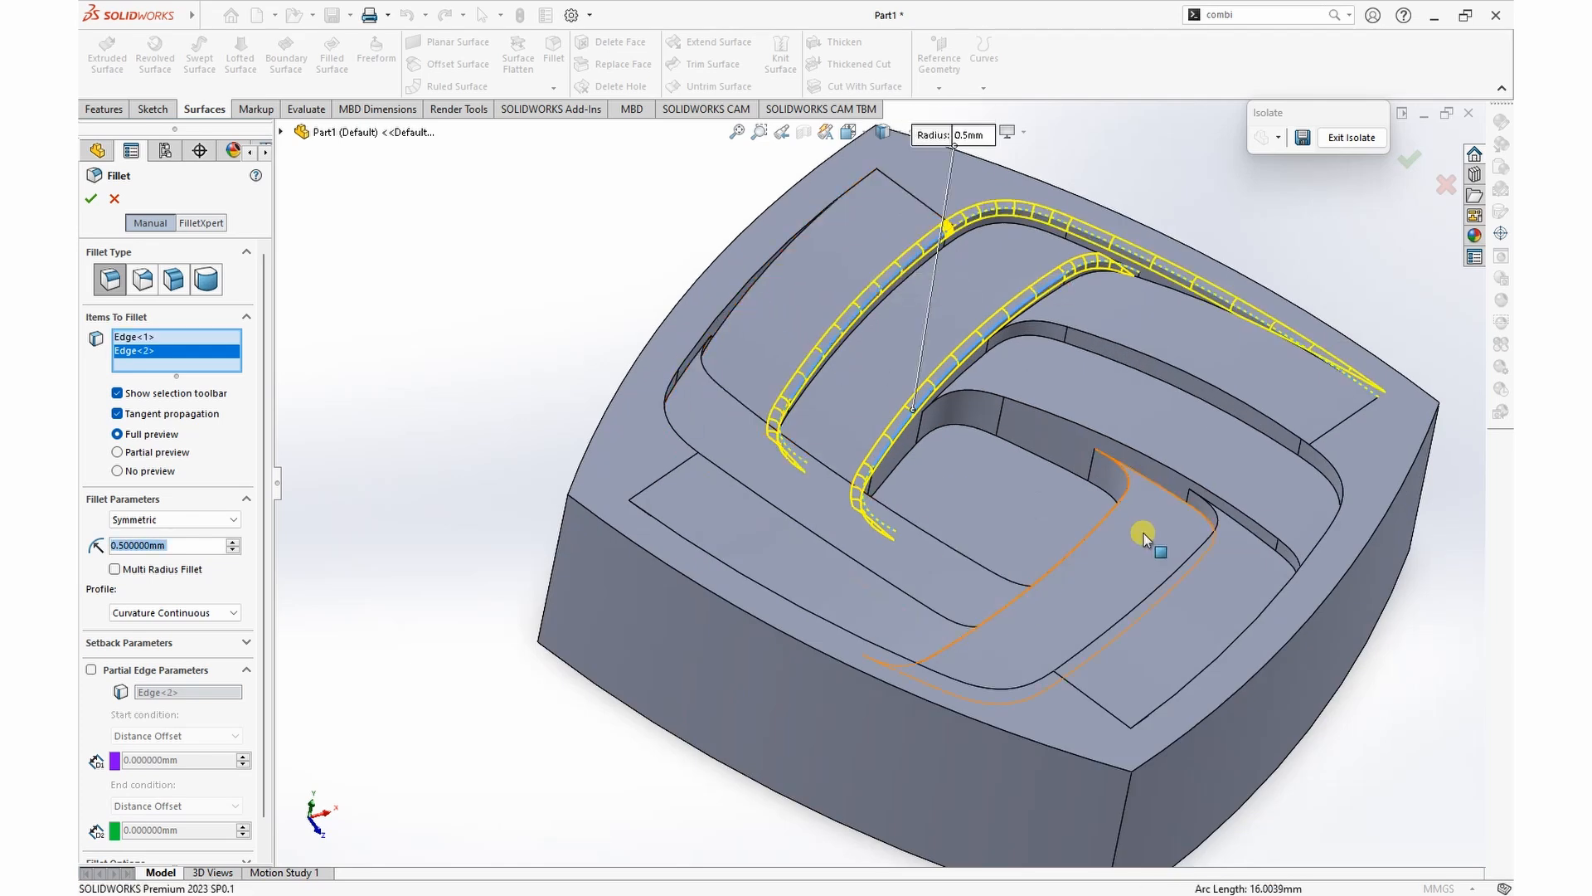
# Step: Add the long upper edges of the next two strip pairs around the central pocket to the 0.5 mm fillet
pyautogui.click(1166, 366)
pyautogui.click(1151, 467)
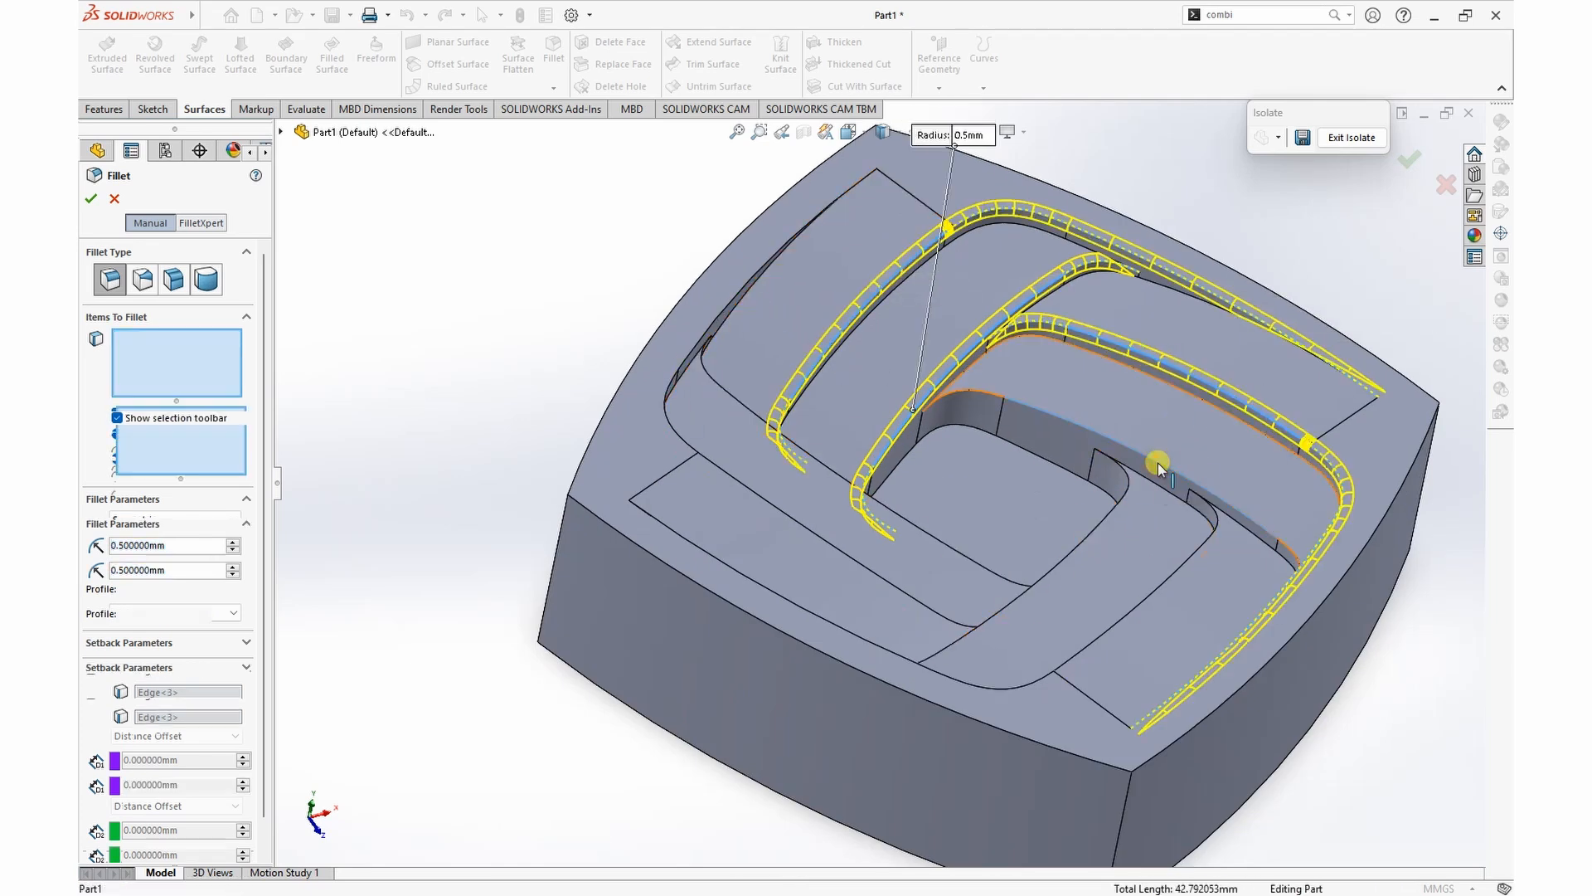
pyautogui.click(1087, 539)
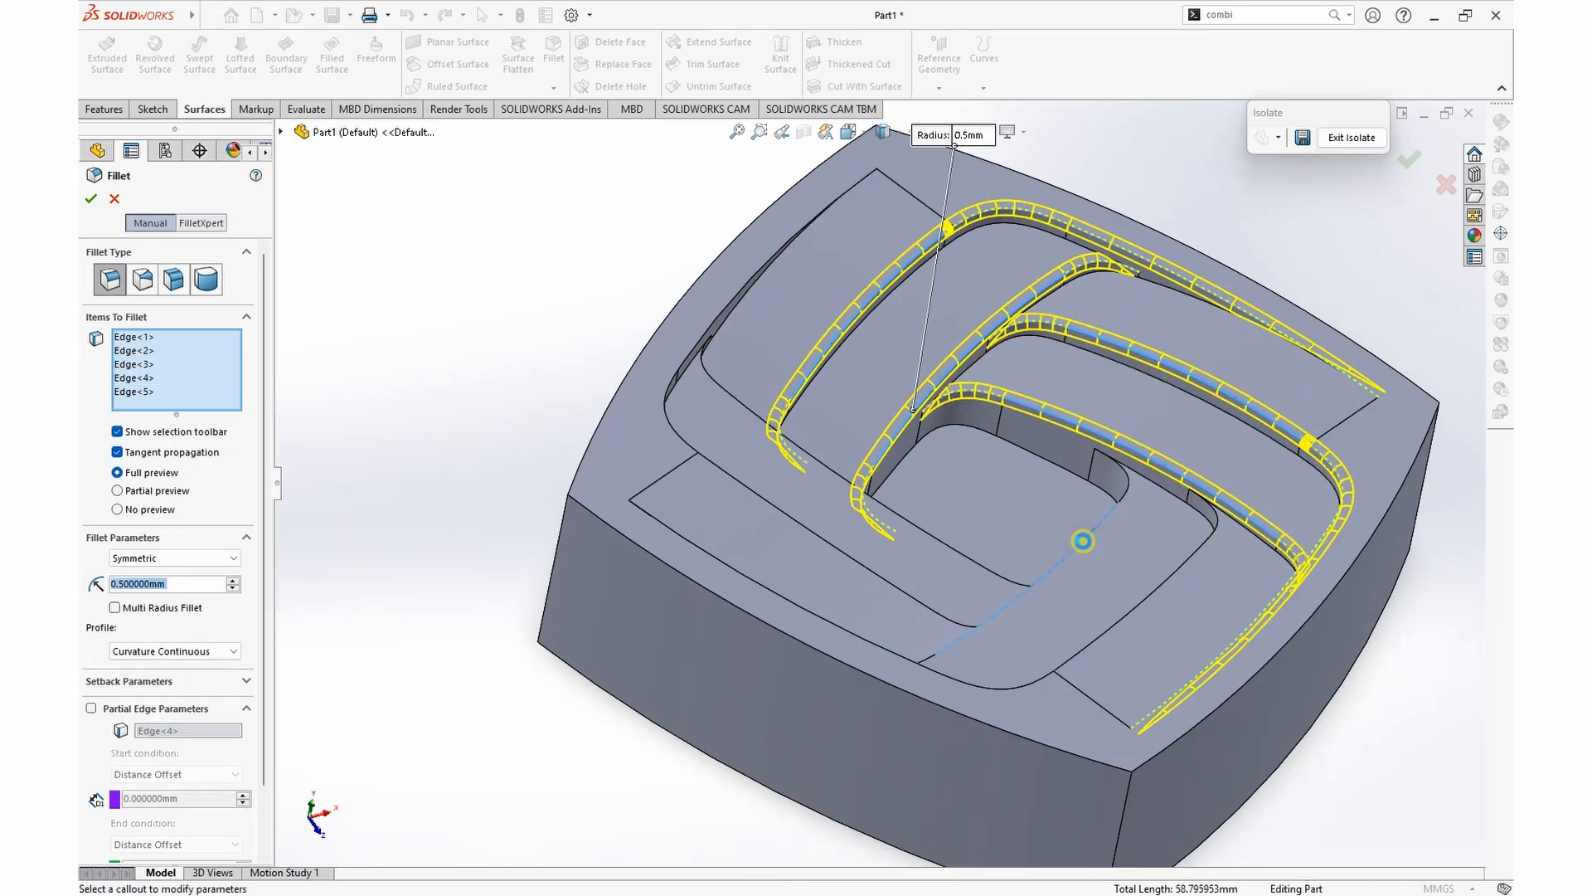
pyautogui.click(1153, 591)
# Step: Add the two long upper edges of the last strip pair and apply the 0.5 mm fillet
pyautogui.moveTo(1184, 675); pyautogui.dragTo(855, 491, button='middle')
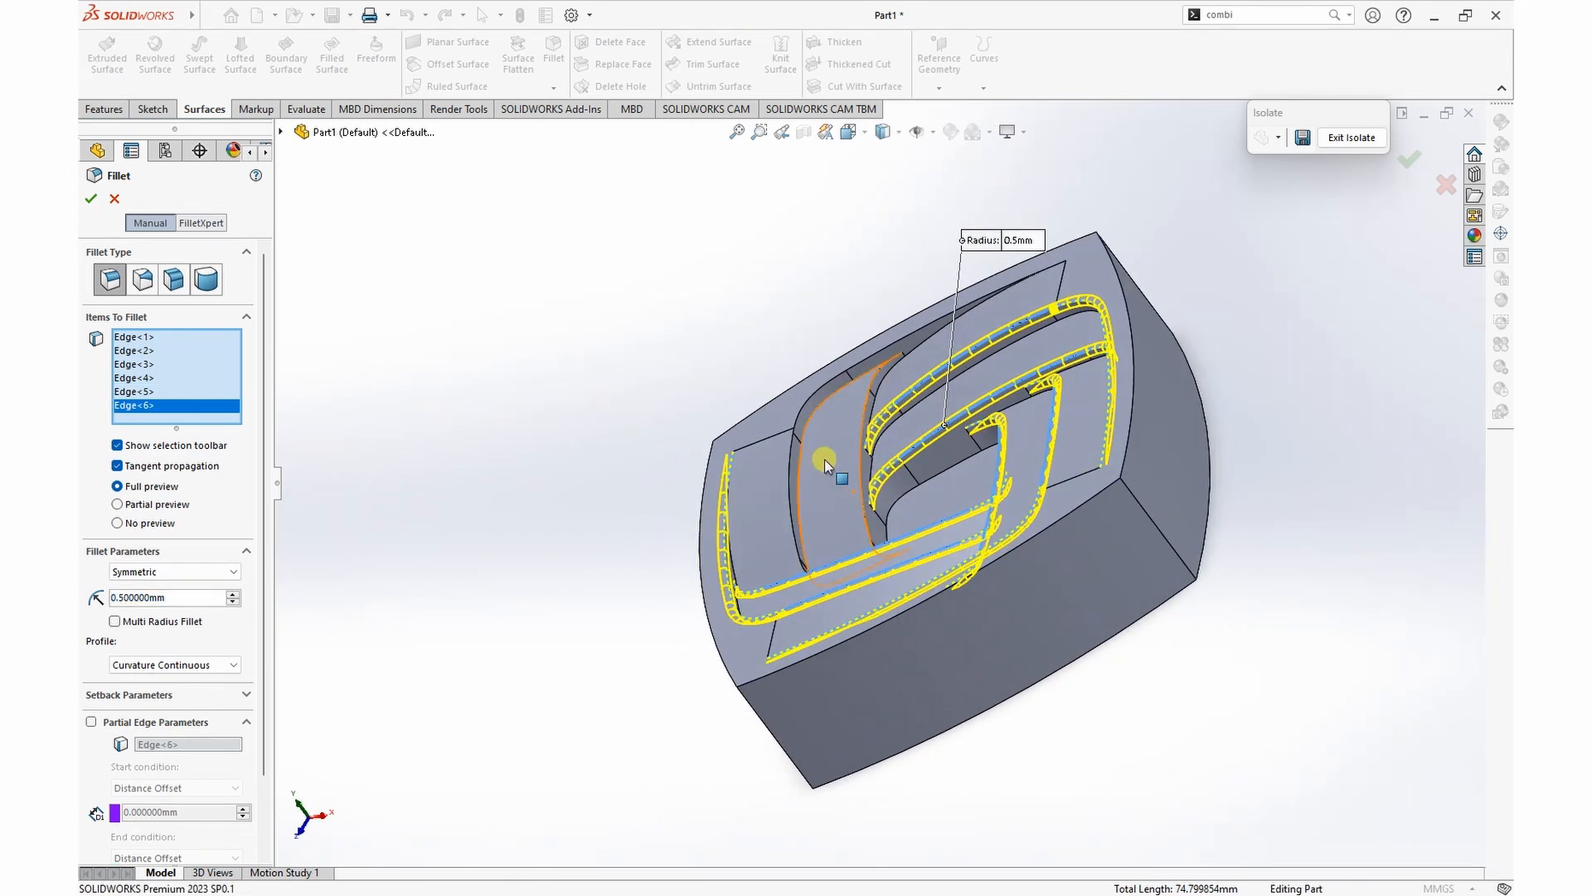
pyautogui.click(854, 491)
pyautogui.click(795, 488)
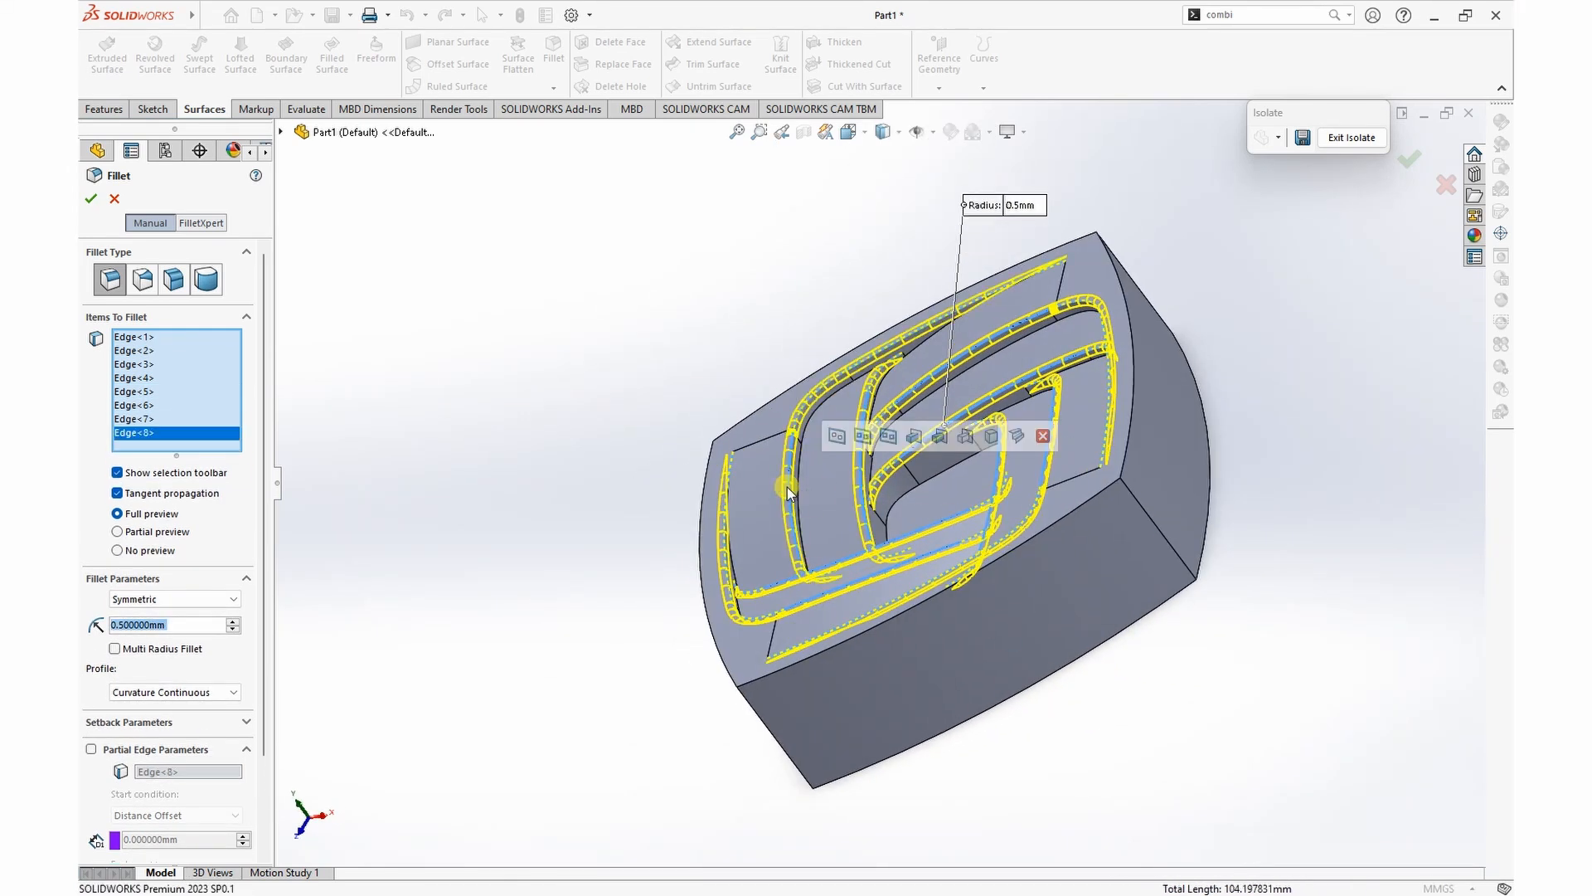
pyautogui.moveTo(794, 488); pyautogui.dragTo(1267, 538, button='middle')
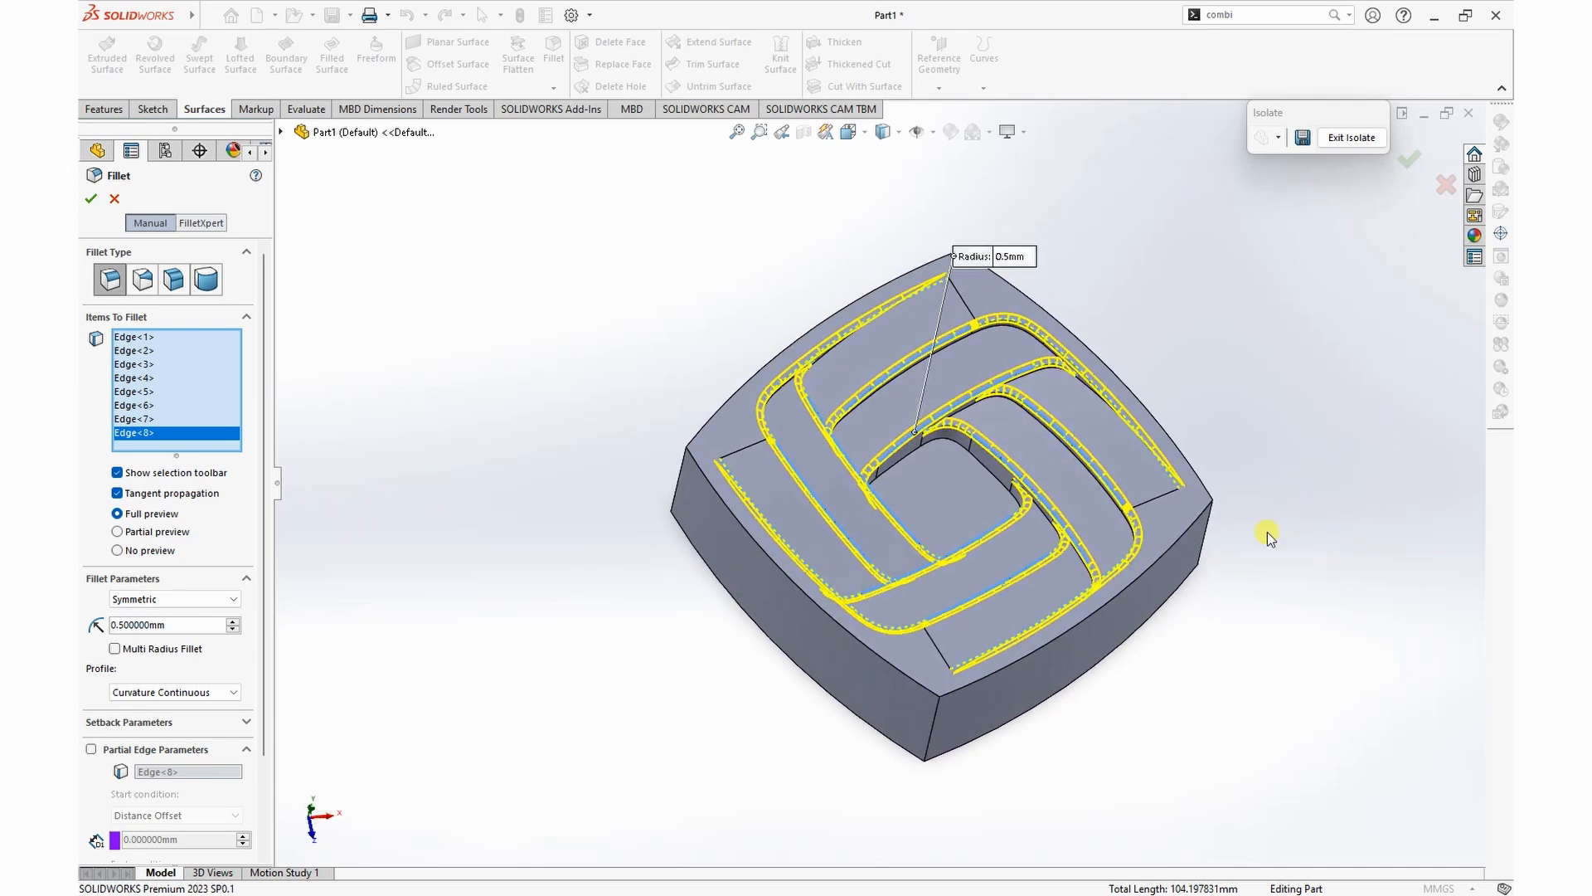
pyautogui.click(91, 200)
# Step: Fillet the edges around the central pocket's floor face with a 1 mm radius and a Curvature Continuous profile
pyautogui.moveTo(1204, 767); pyautogui.dragTo(1167, 701, button='middle')
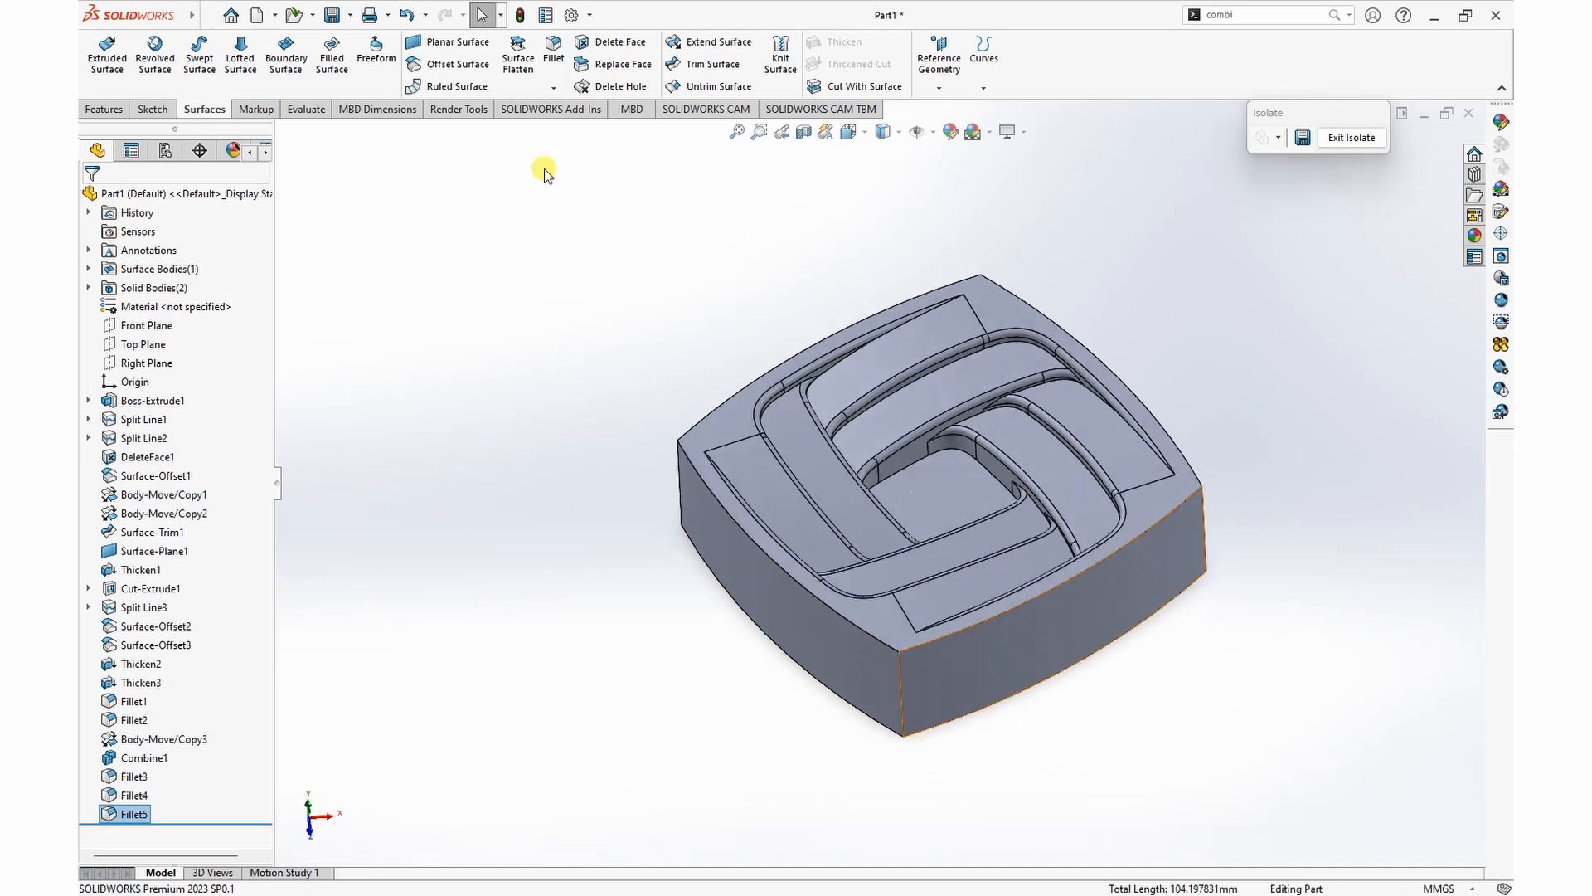
pyautogui.click(552, 51)
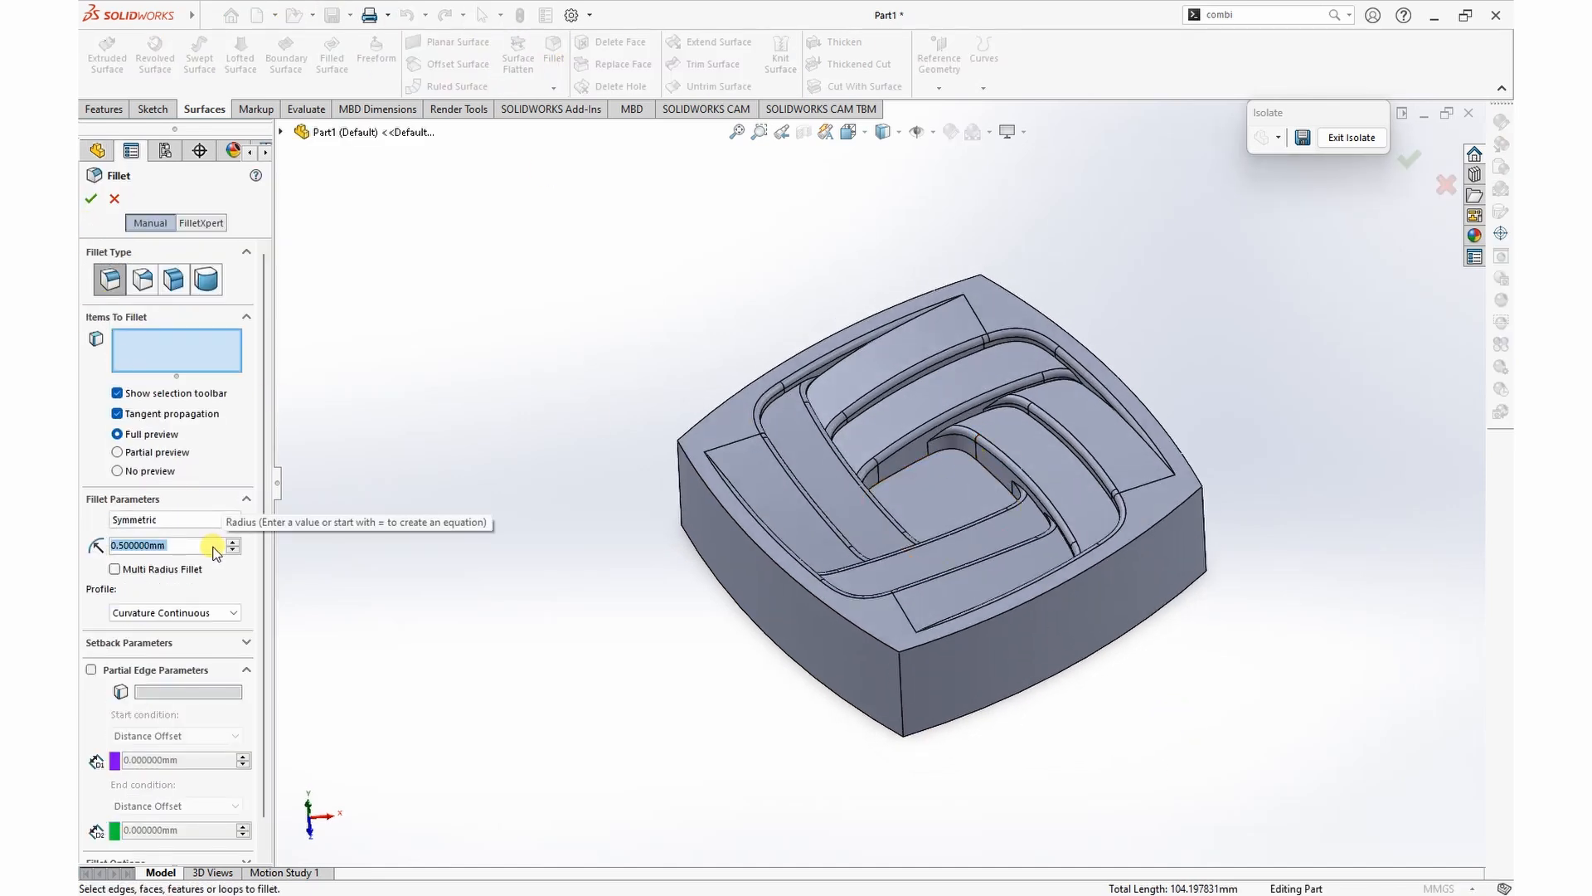
pyautogui.write('1')
pyautogui.press('Return')
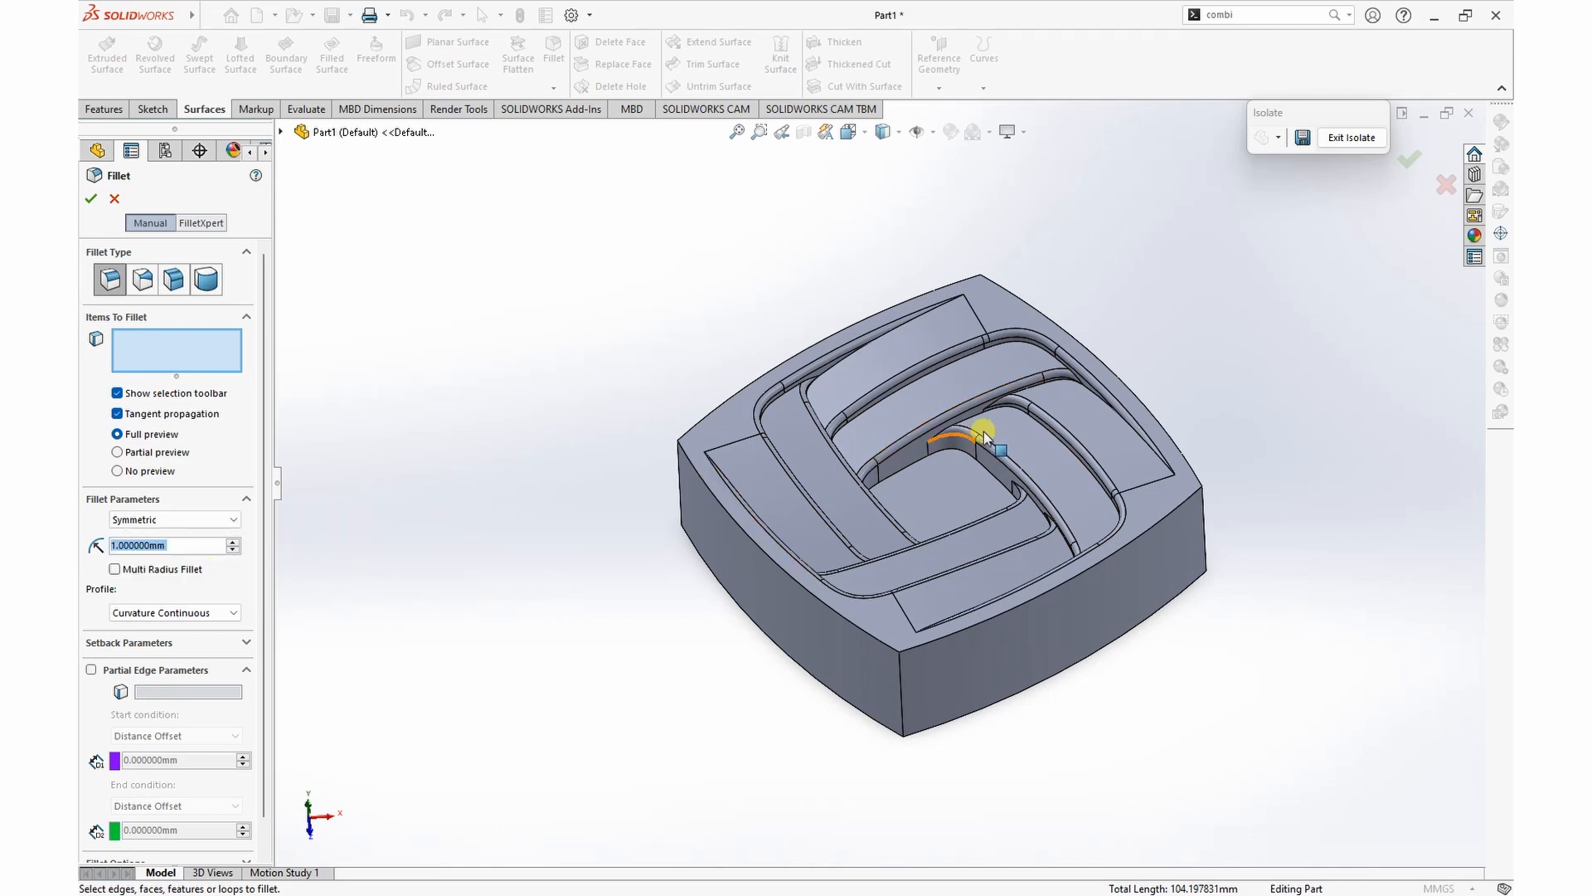
pyautogui.click(959, 486)
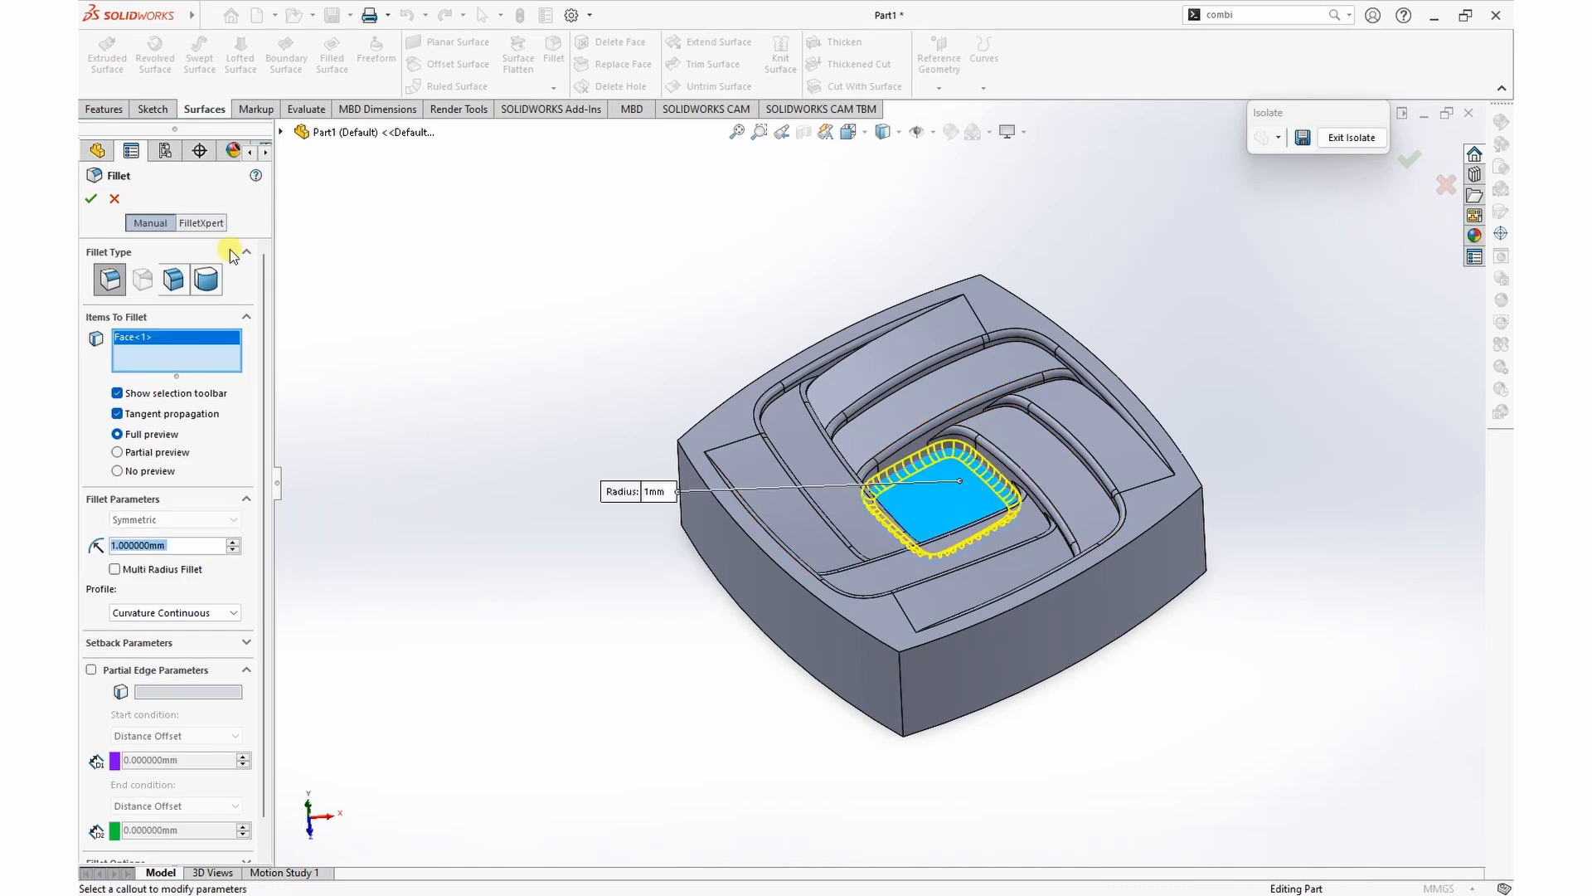
pyautogui.click(93, 202)
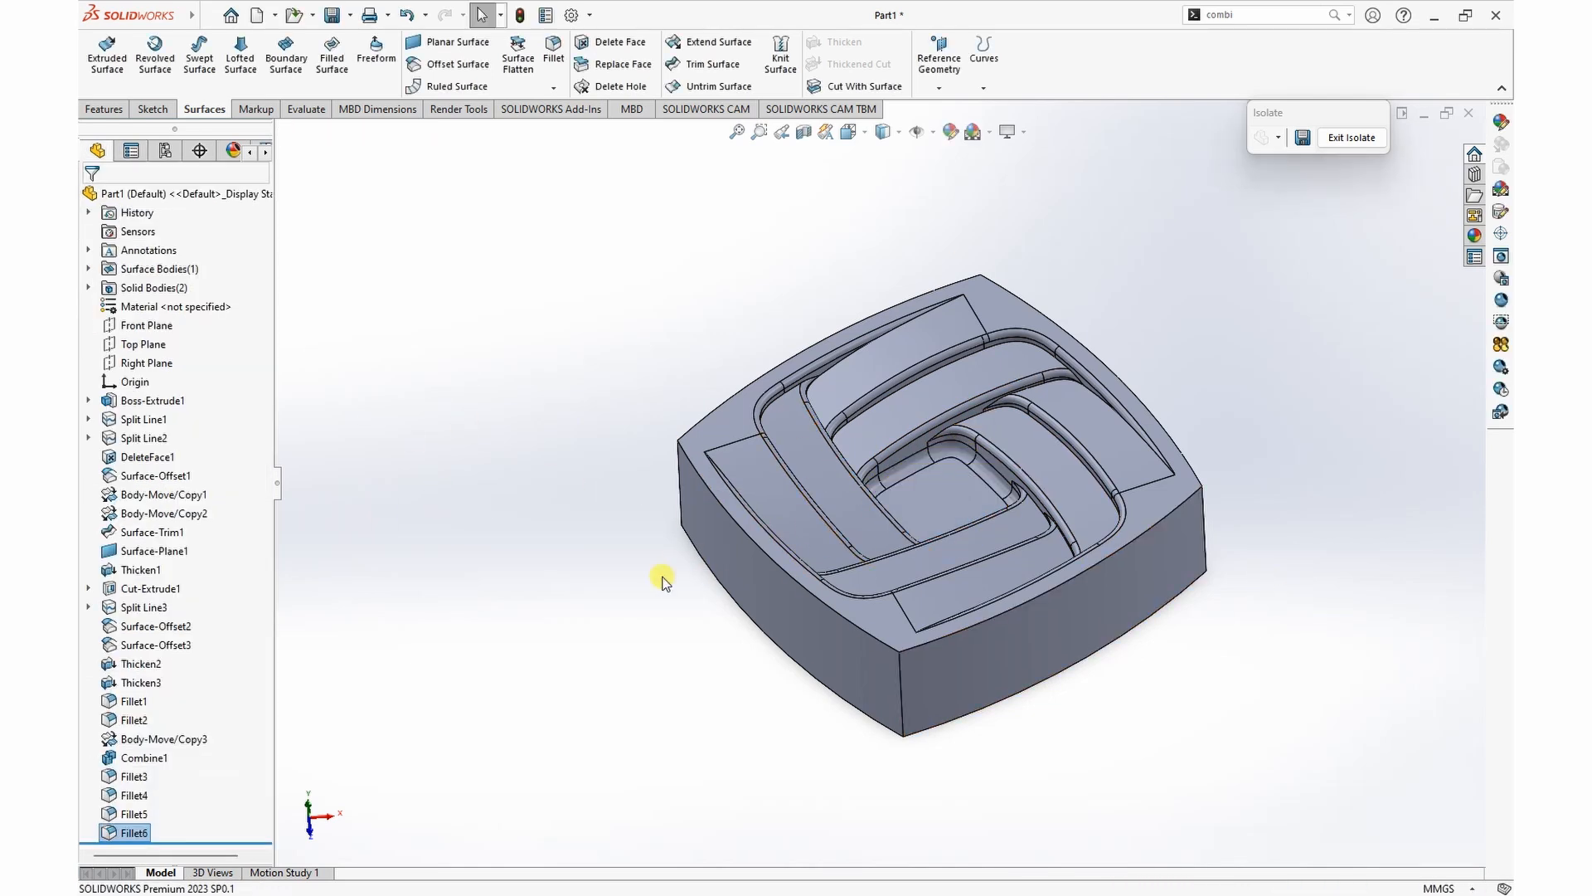
pyautogui.scroll(2, 667, 574)
pyautogui.moveTo(953, 666); pyautogui.dragTo(931, 626, button='middle')
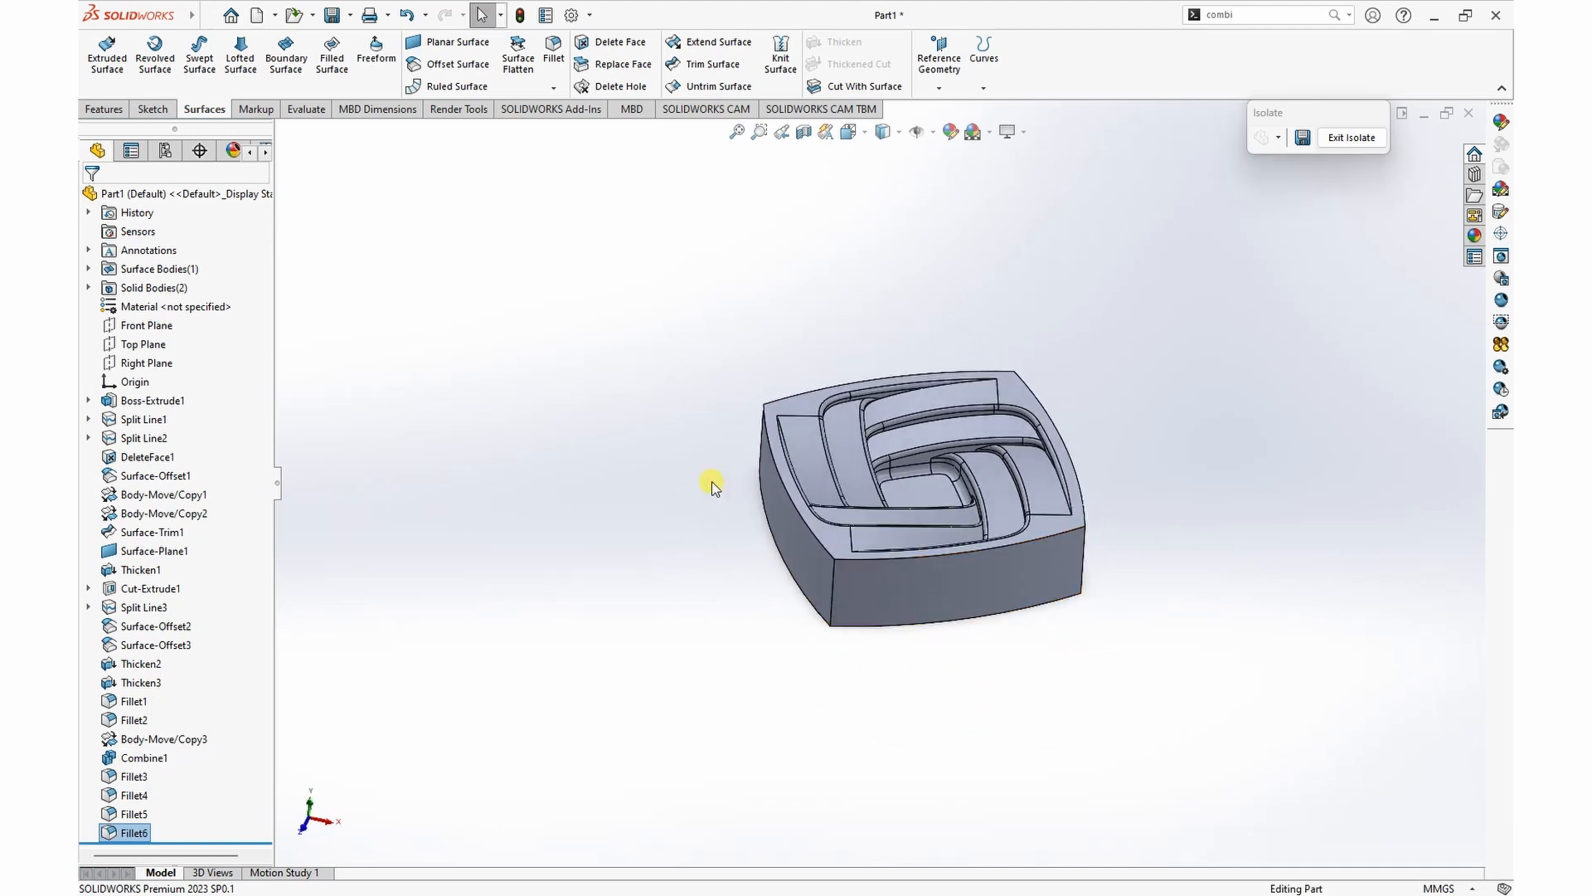
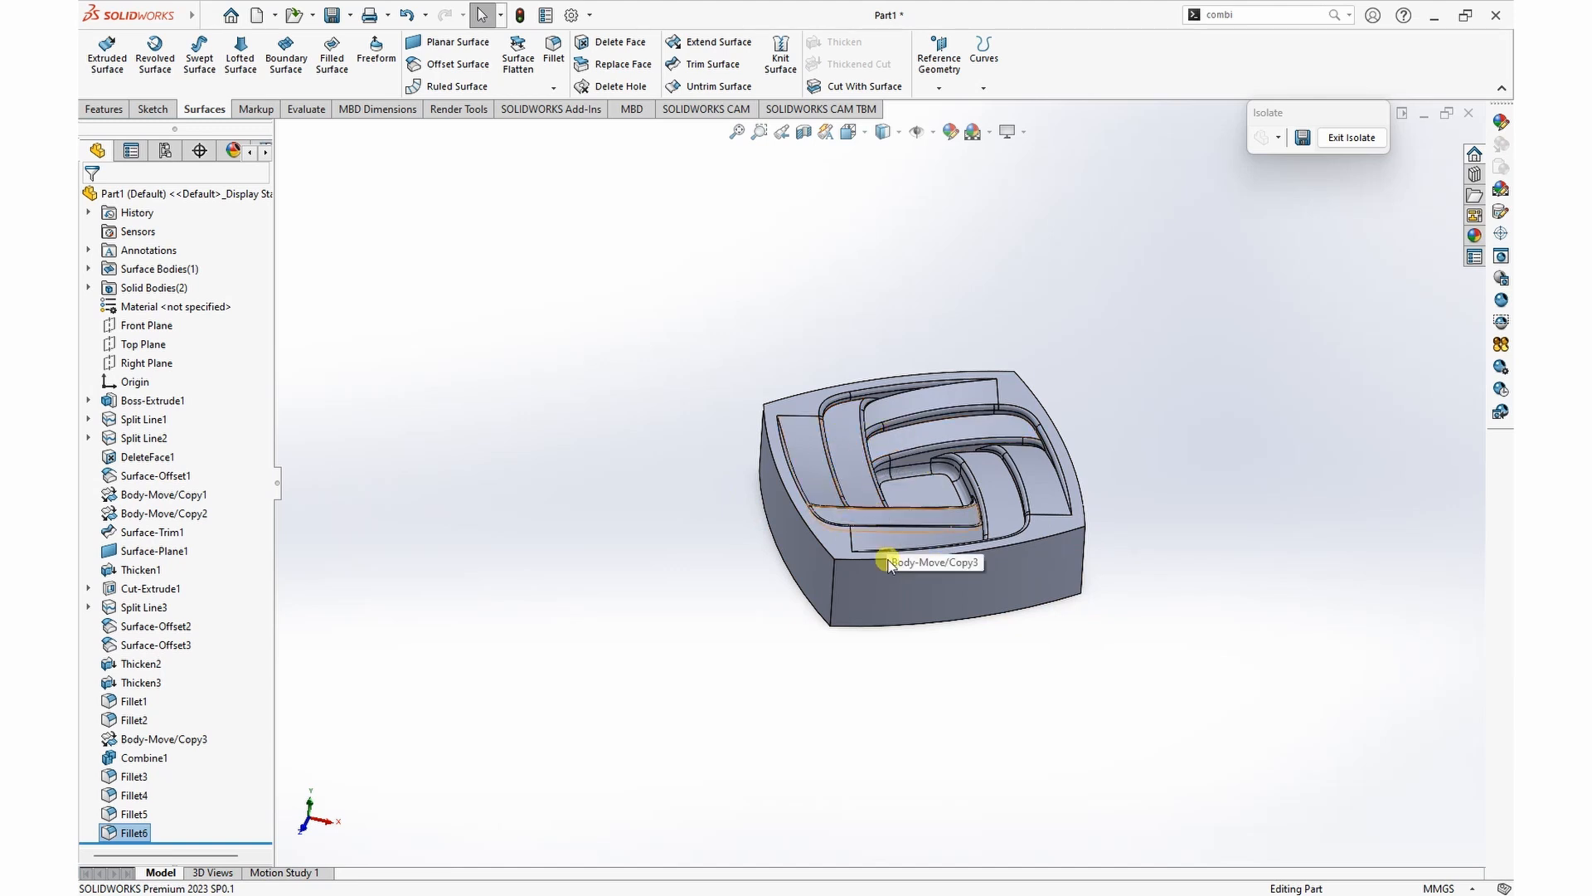
# Step: Copy the block's tangent upper strip, pocket and rim faces as a surface with a 0 mm offset
pyautogui.scroll(-5, 987, 580)
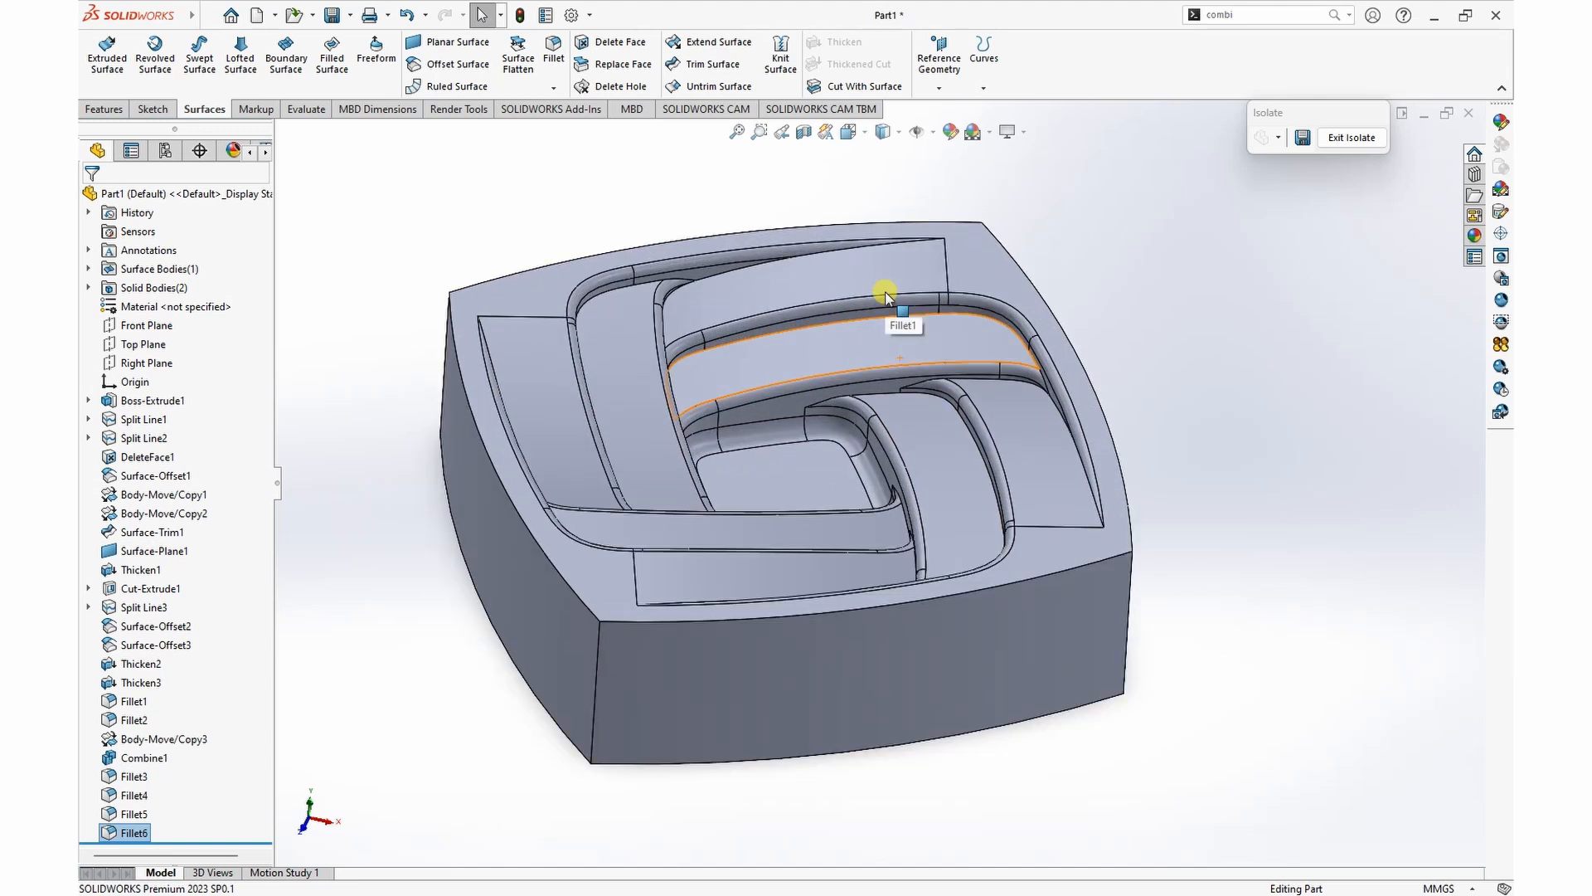
pyautogui.click(459, 65)
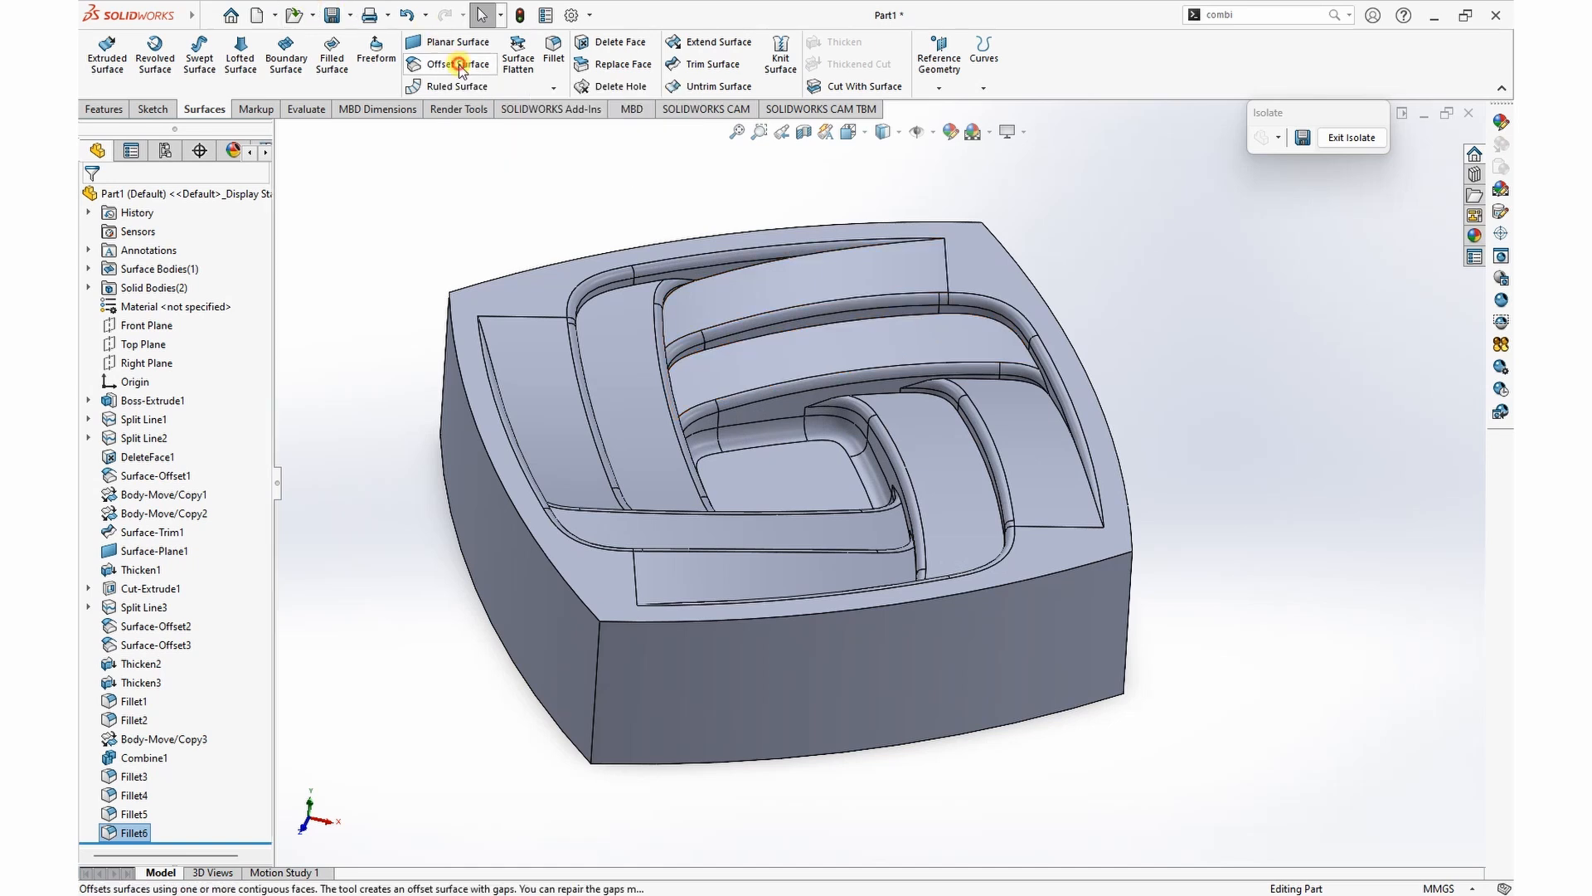
pyautogui.rightClick(637, 386)
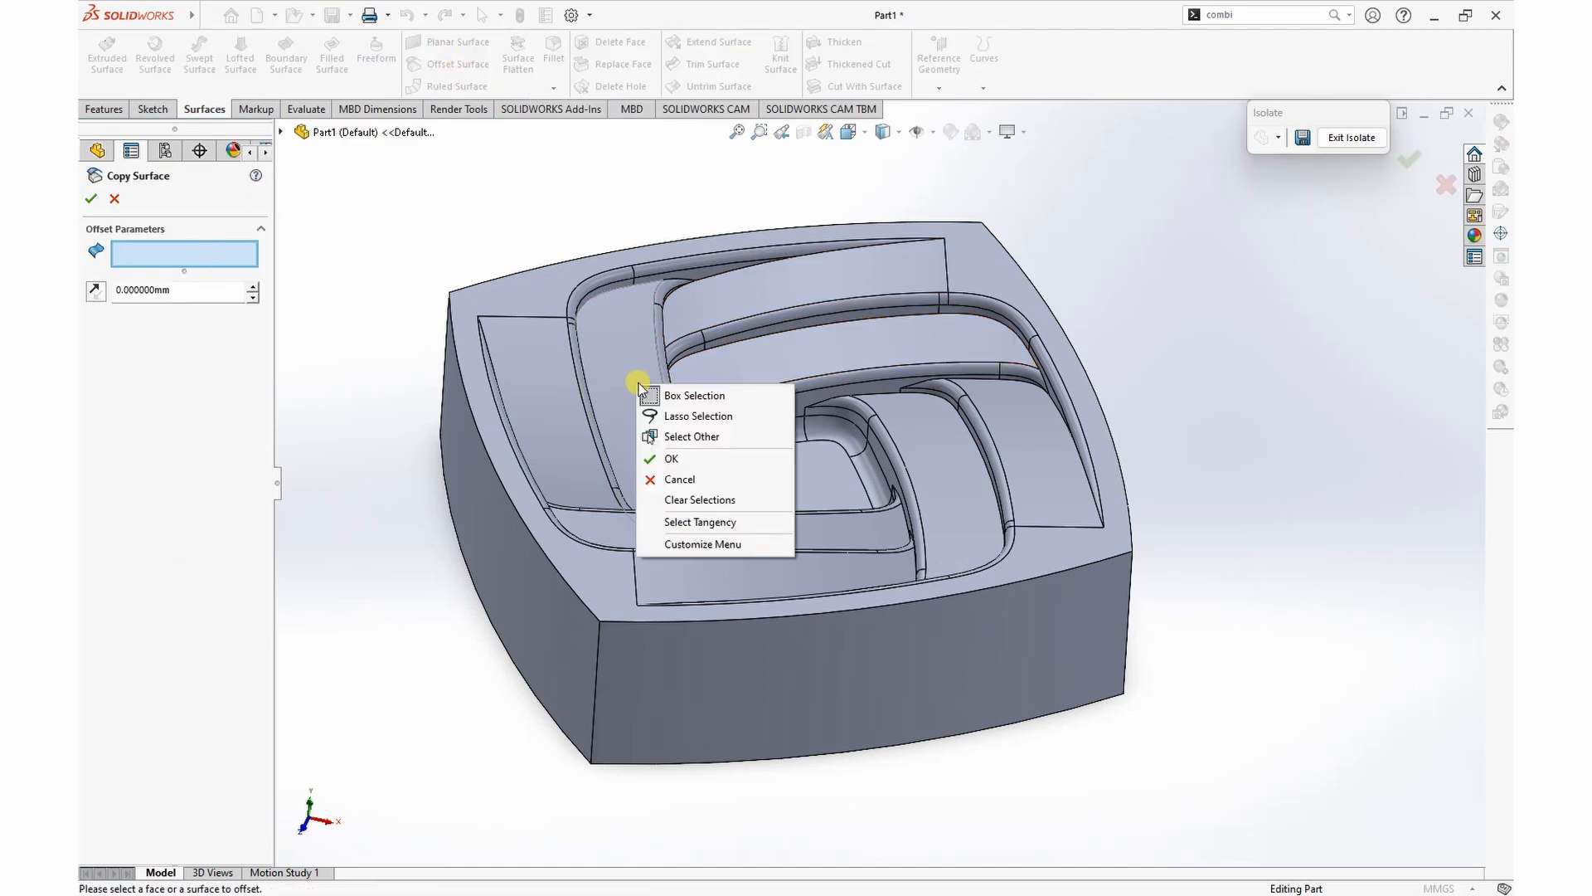
pyautogui.click(704, 523)
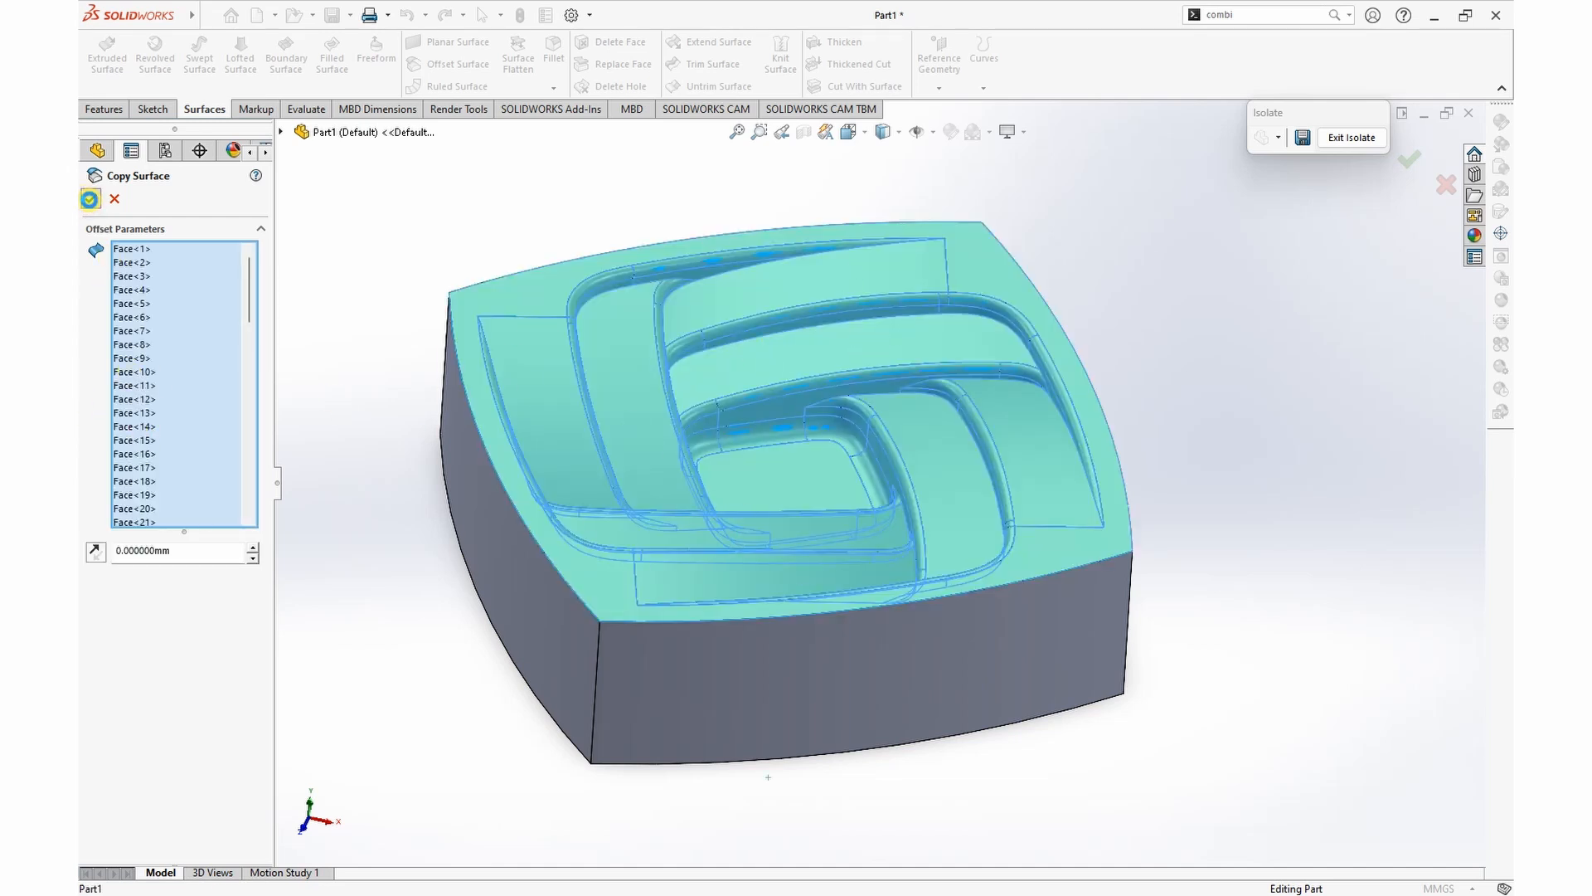
pyautogui.click(90, 199)
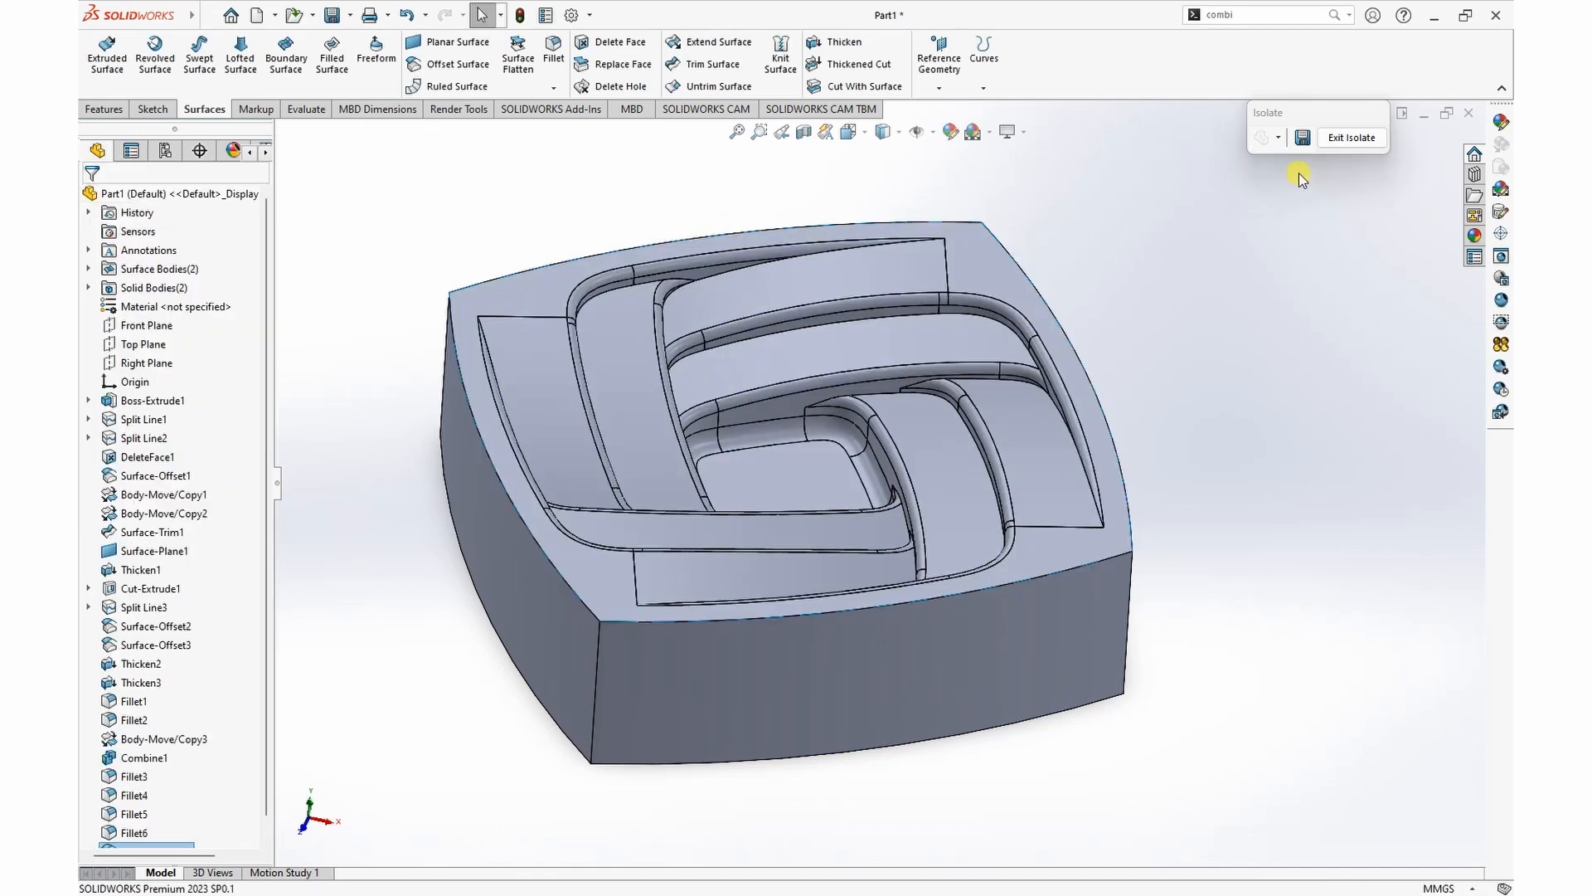
# Step: Exit the isolated view and hide the solid block beneath the copied surface in the cube frame
pyautogui.click(1350, 137)
pyautogui.scroll(4, 1093, 300)
pyautogui.moveTo(1104, 407); pyautogui.dragTo(1247, 295, button='middle')
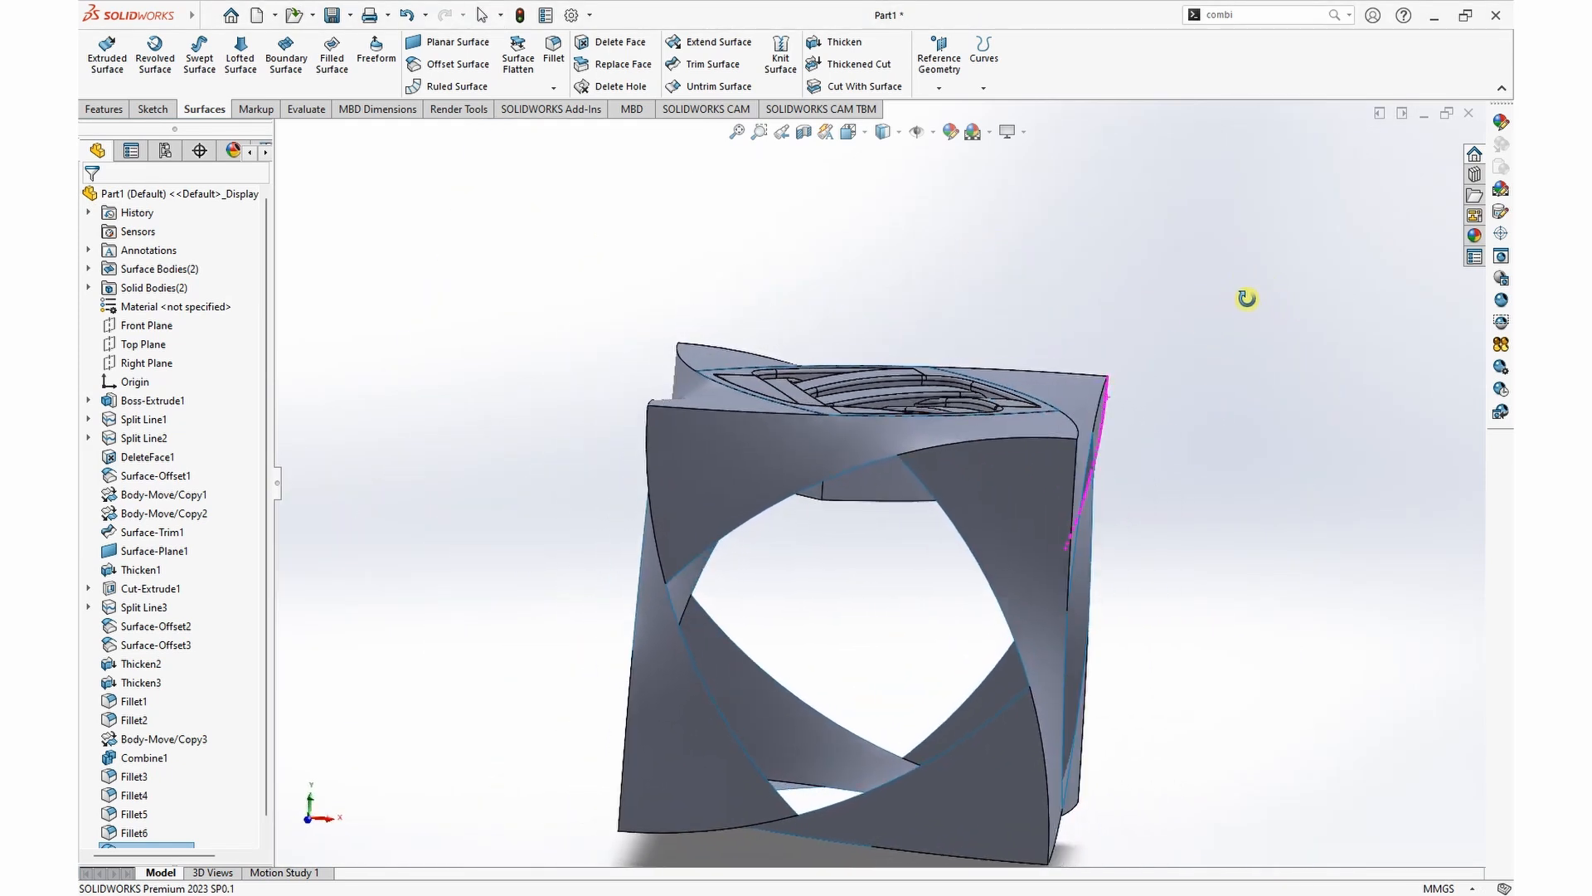
pyautogui.scroll(-2, 917, 505)
pyautogui.click(865, 475)
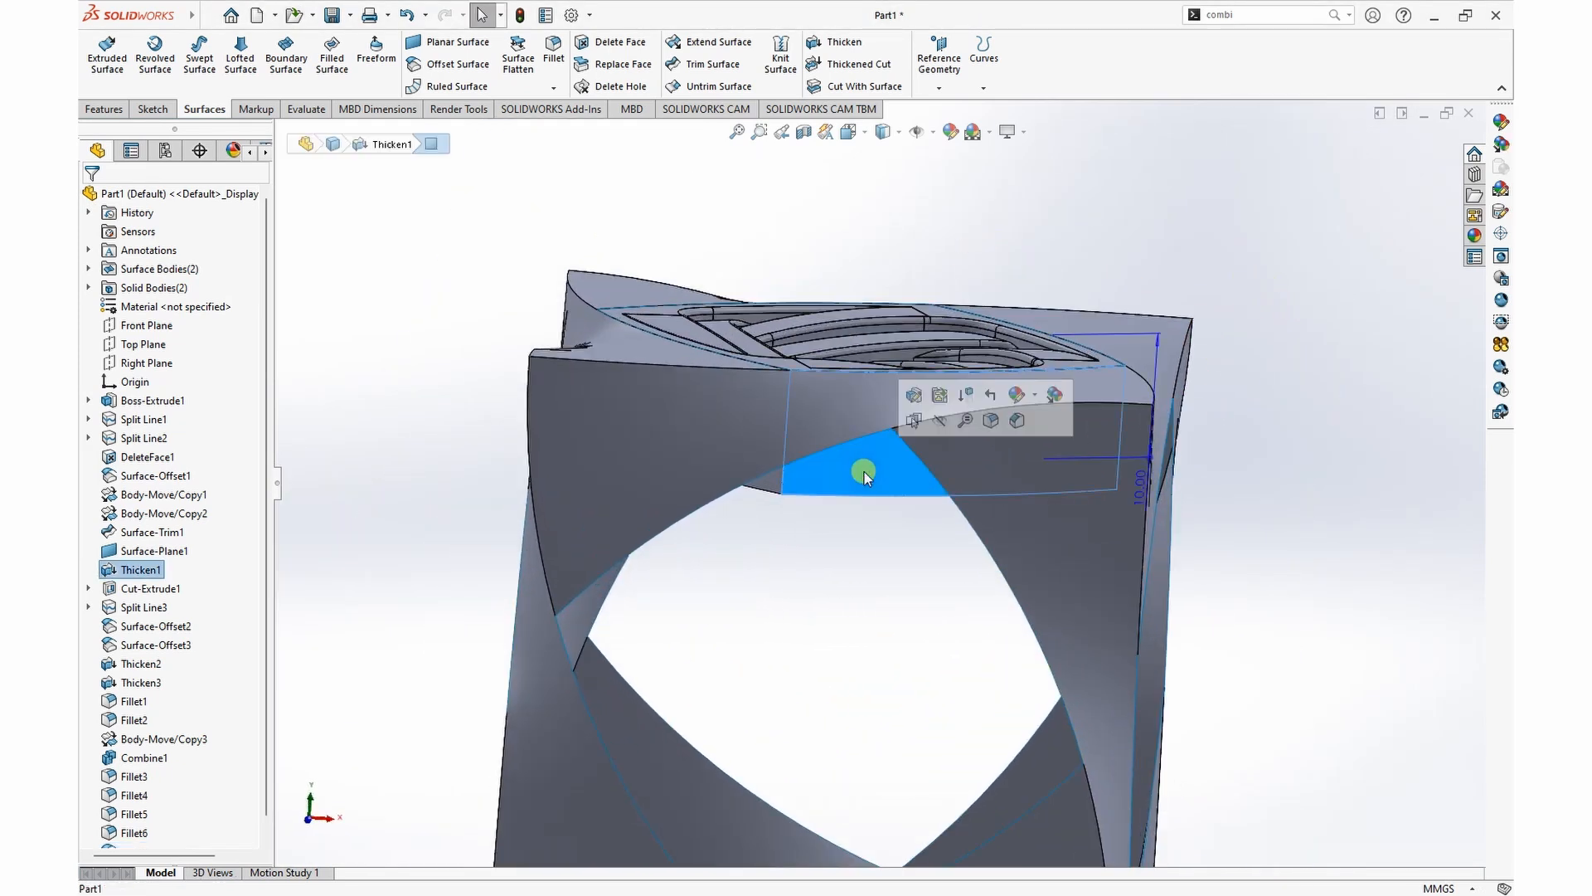
pyautogui.click(918, 415)
pyautogui.scroll(3, 1120, 273)
pyautogui.moveTo(1120, 274); pyautogui.dragTo(1131, 391, button='middle')
pyautogui.moveTo(1212, 340); pyautogui.dragTo(1062, 322, button='middle')
pyautogui.press('Escape')
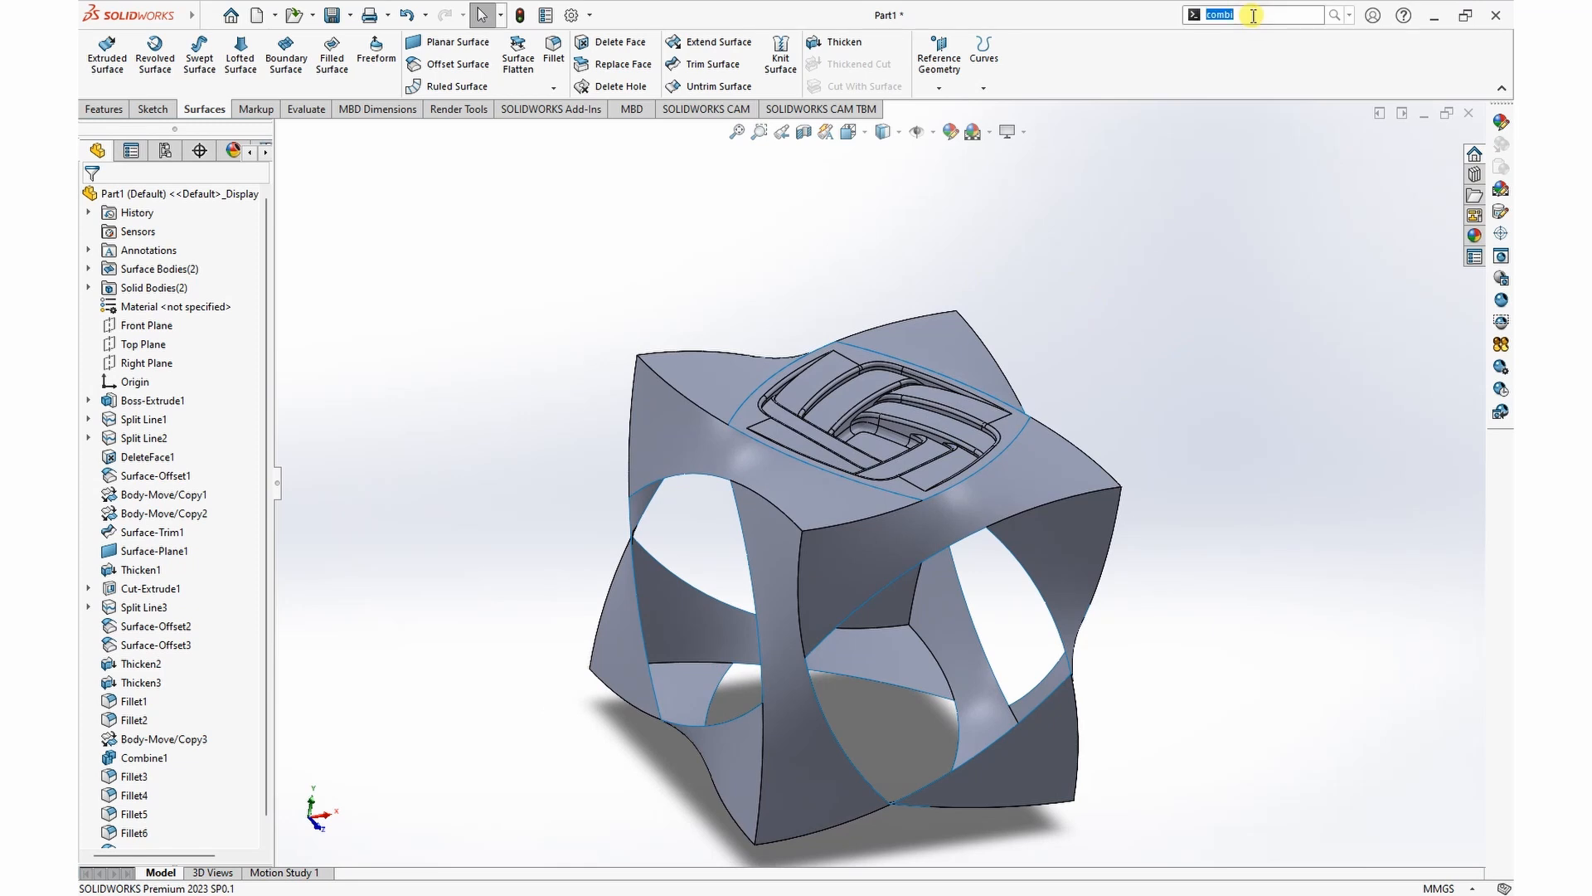
# Step: Start Move/Copy Bodies with Copy on for the patterned upper surface and set the rotation origin's Y coordinate to 0 mm
pyautogui.write('mov')
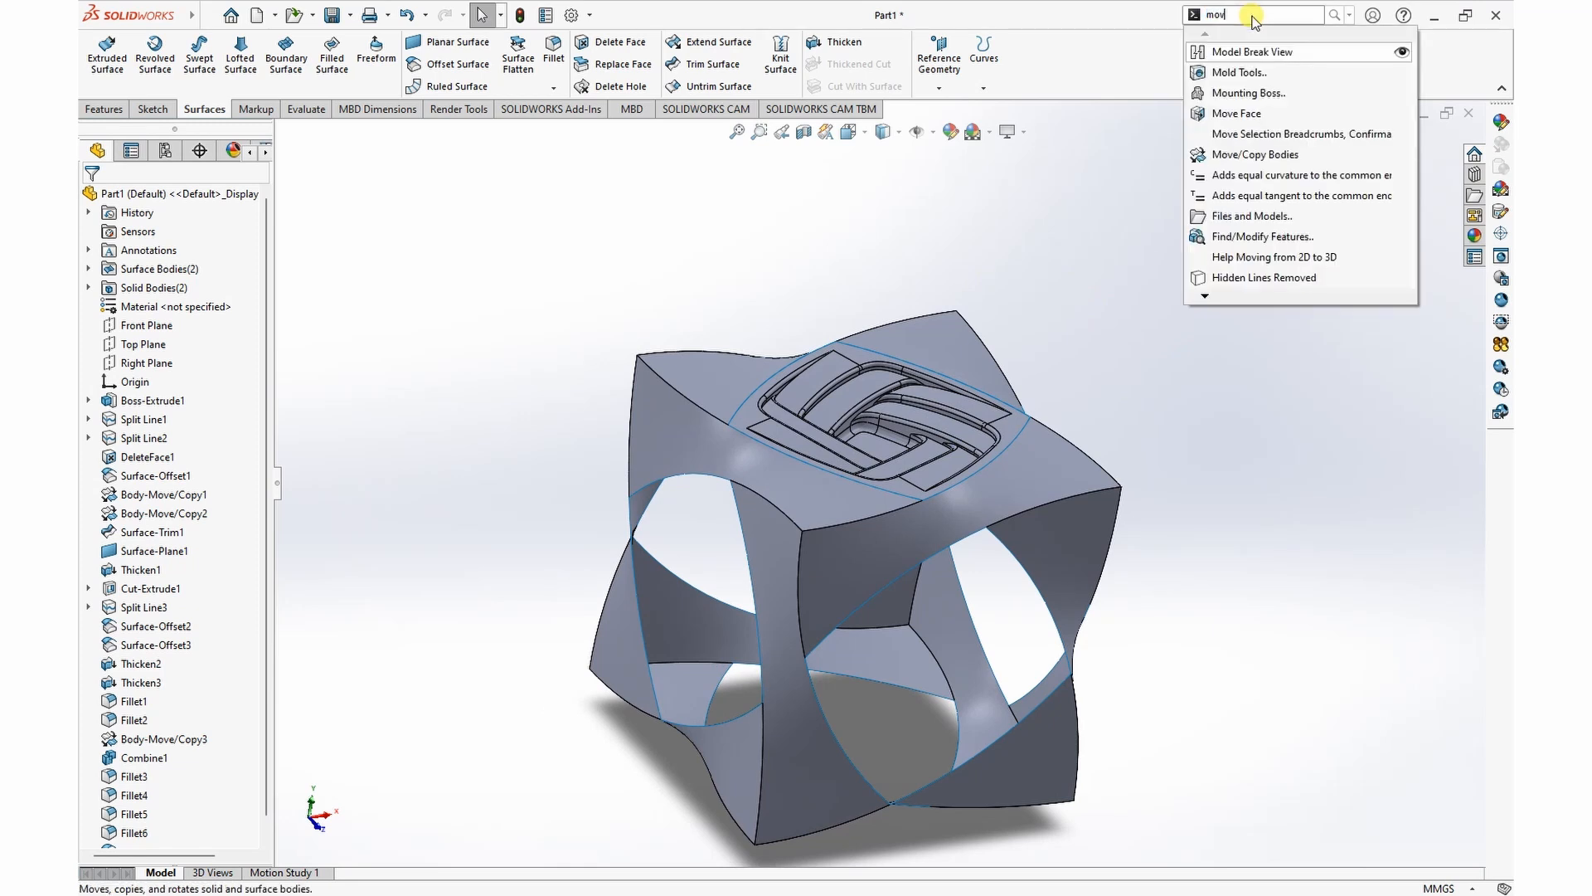
pyautogui.write('e')
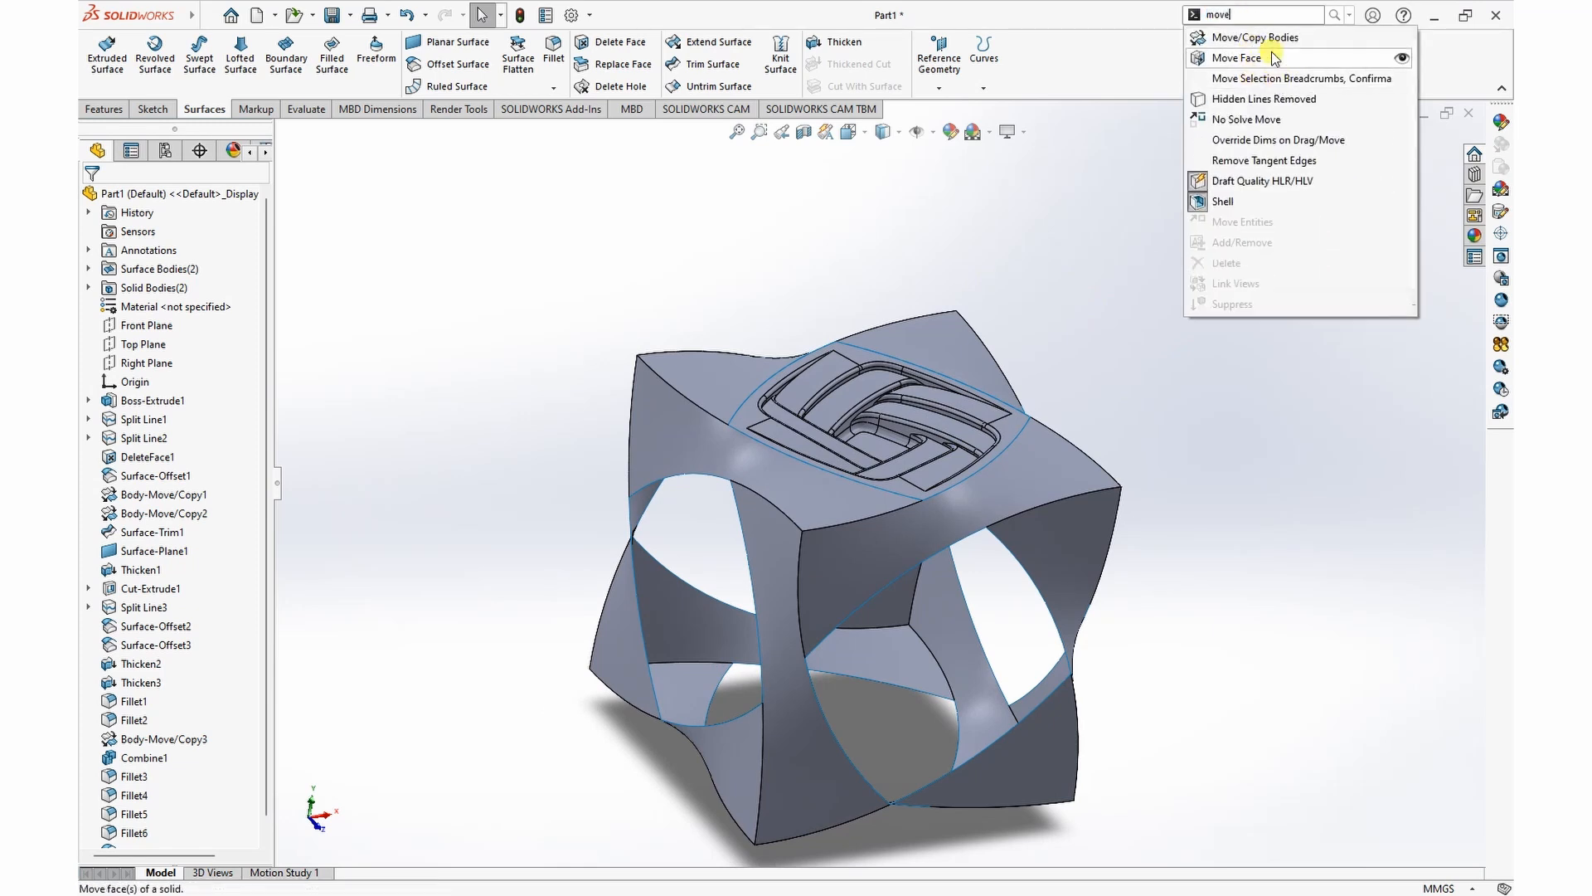
pyautogui.click(1260, 37)
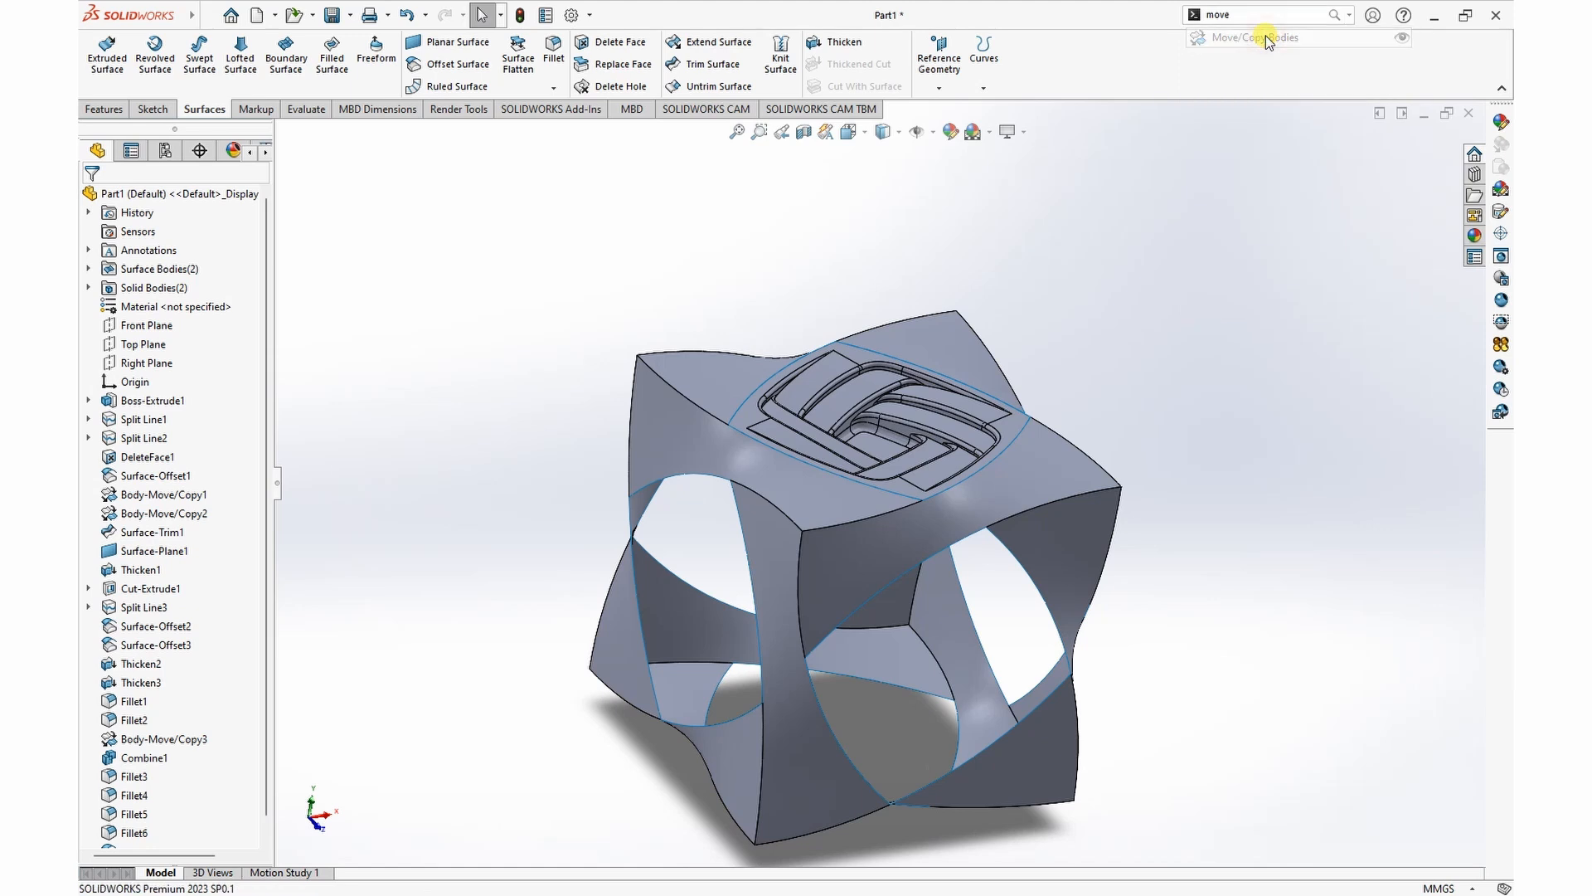
pyautogui.click(852, 413)
pyautogui.moveTo(853, 411); pyautogui.dragTo(1074, 368, button='middle')
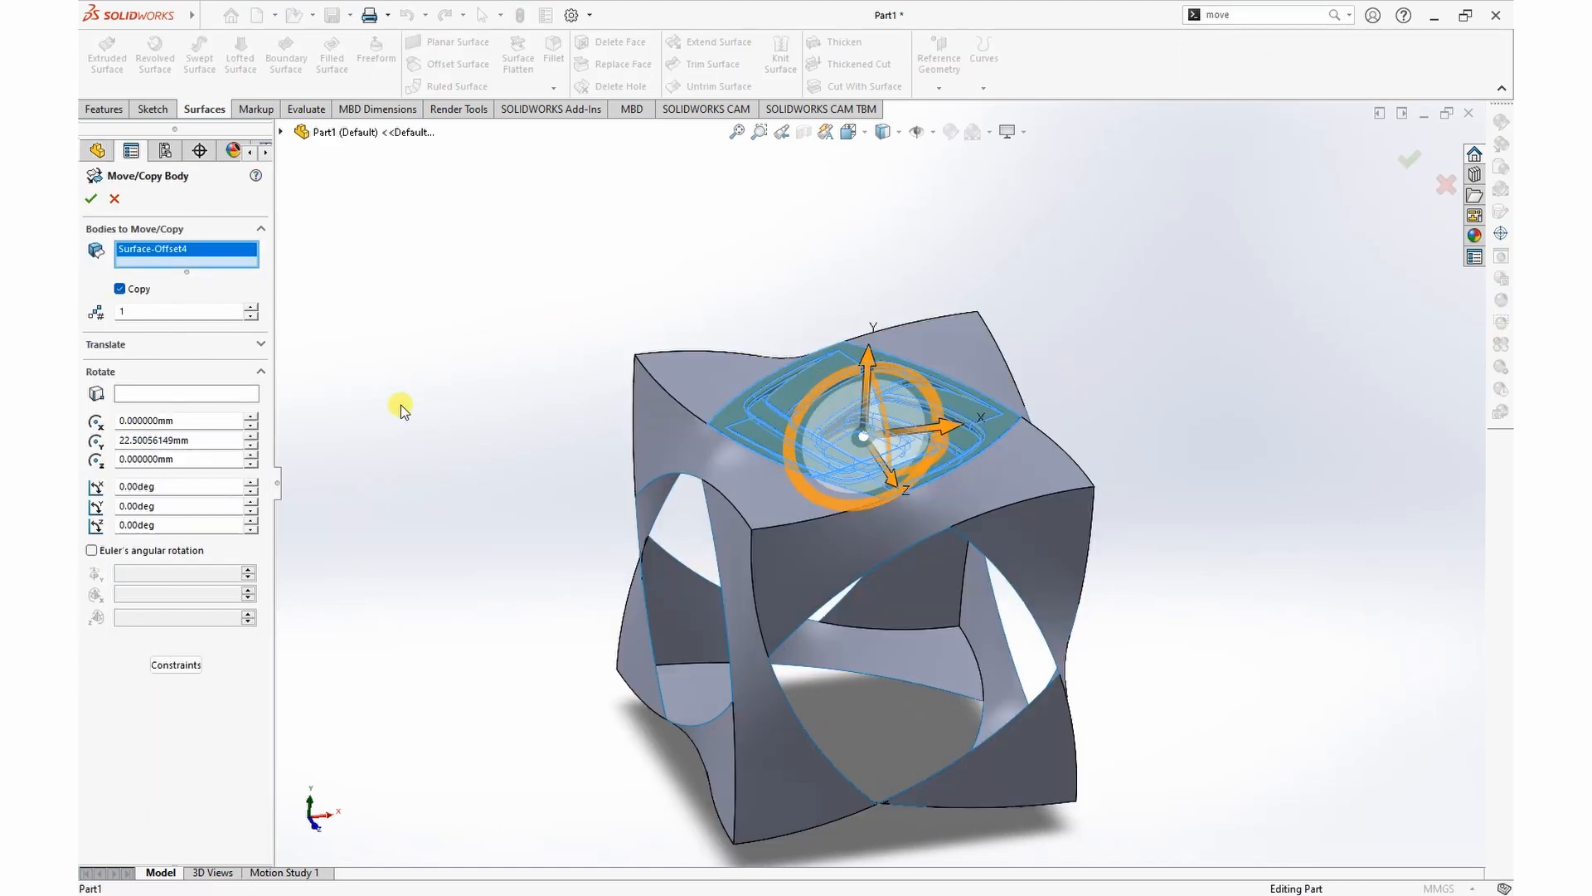
pyautogui.click(200, 443)
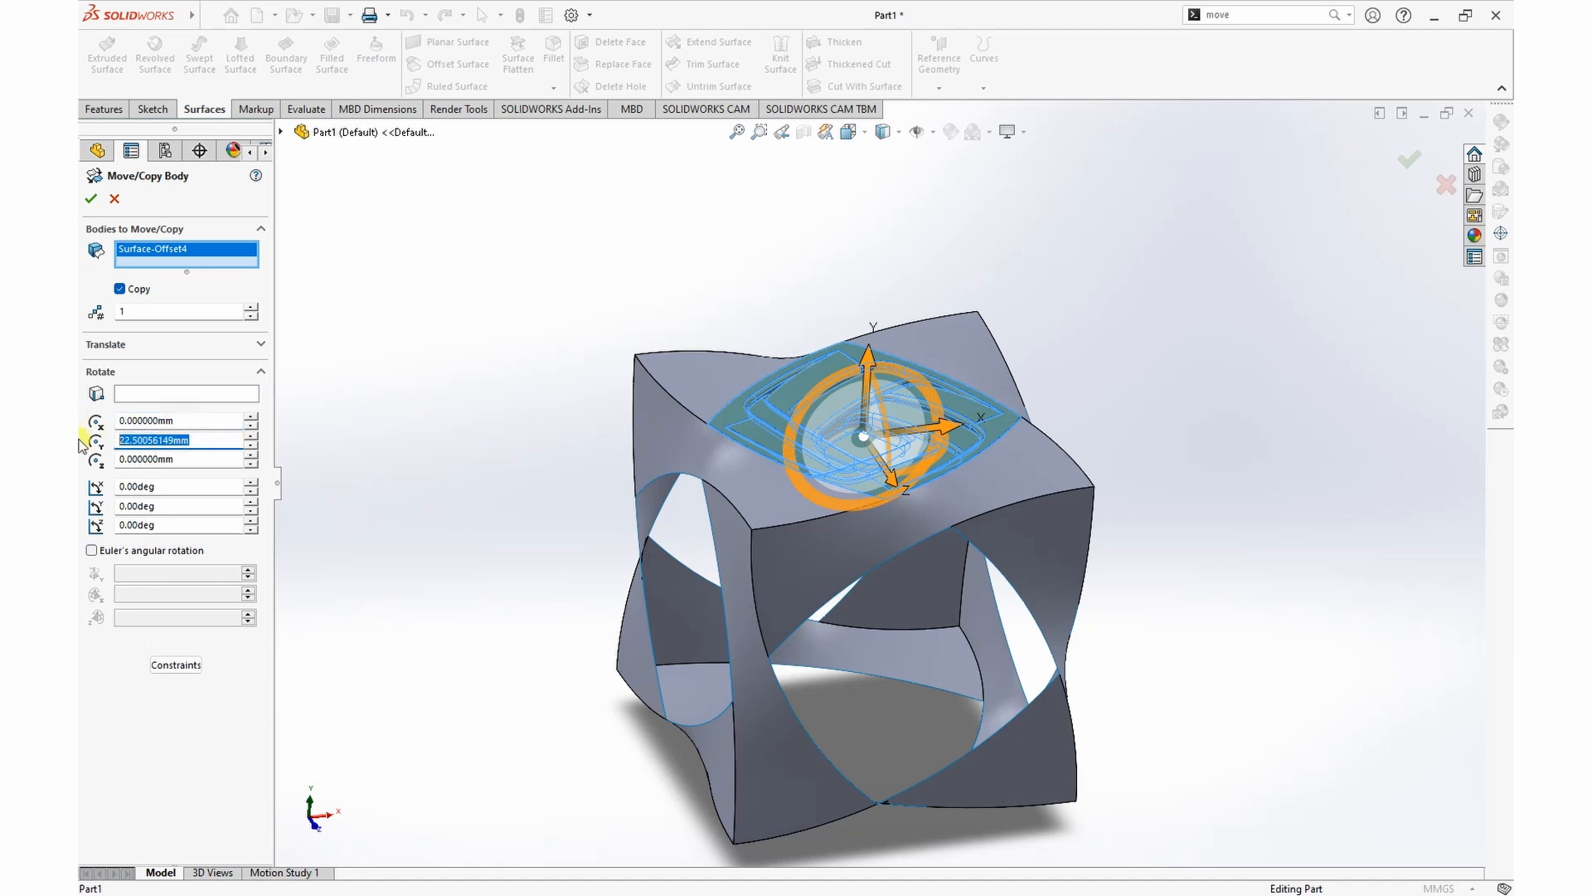
pyautogui.write('0')
pyautogui.press('Return')
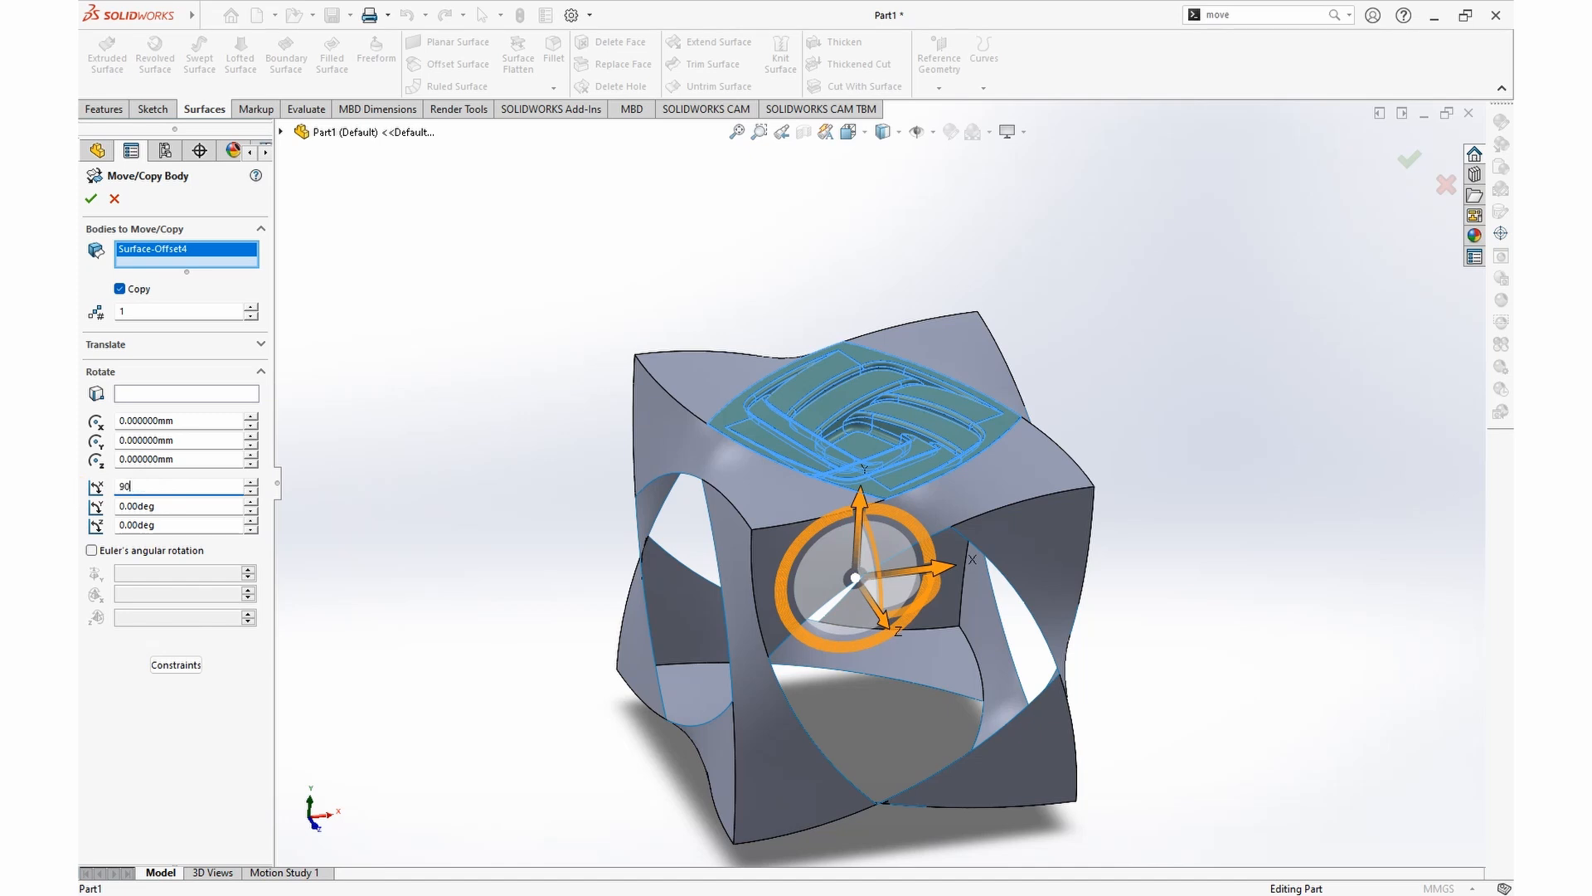
# Step: Create 2 copies of the patterned surface rotated in 90° increments about the X axis
pyautogui.write('90')
pyautogui.press('Return')
pyautogui.moveTo(1273, 640); pyautogui.dragTo(1059, 613, button='middle')
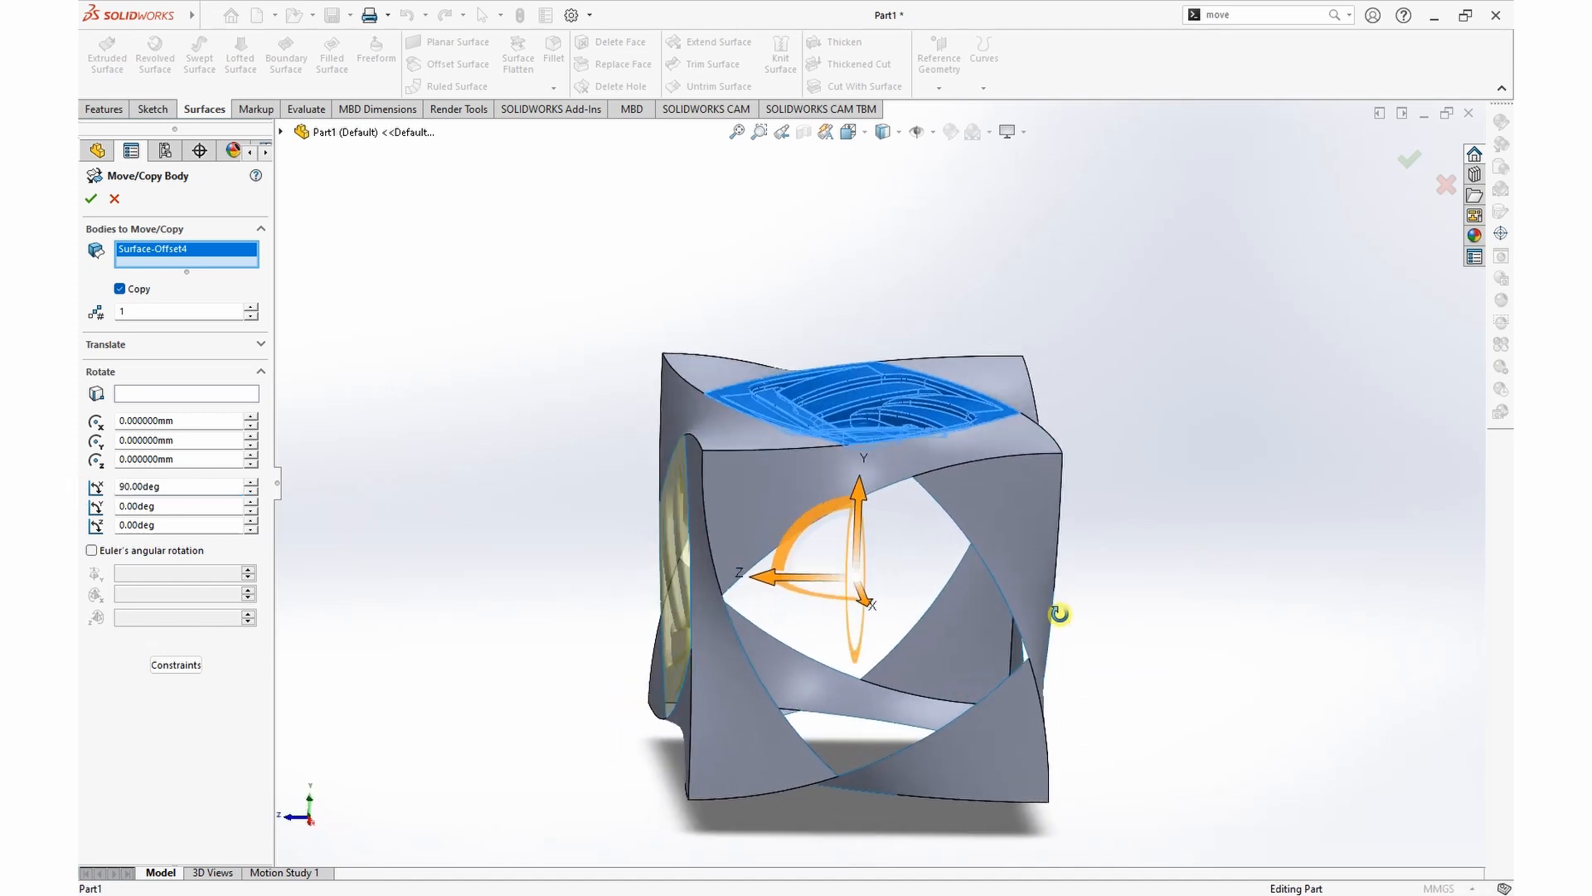
pyautogui.click(251, 306)
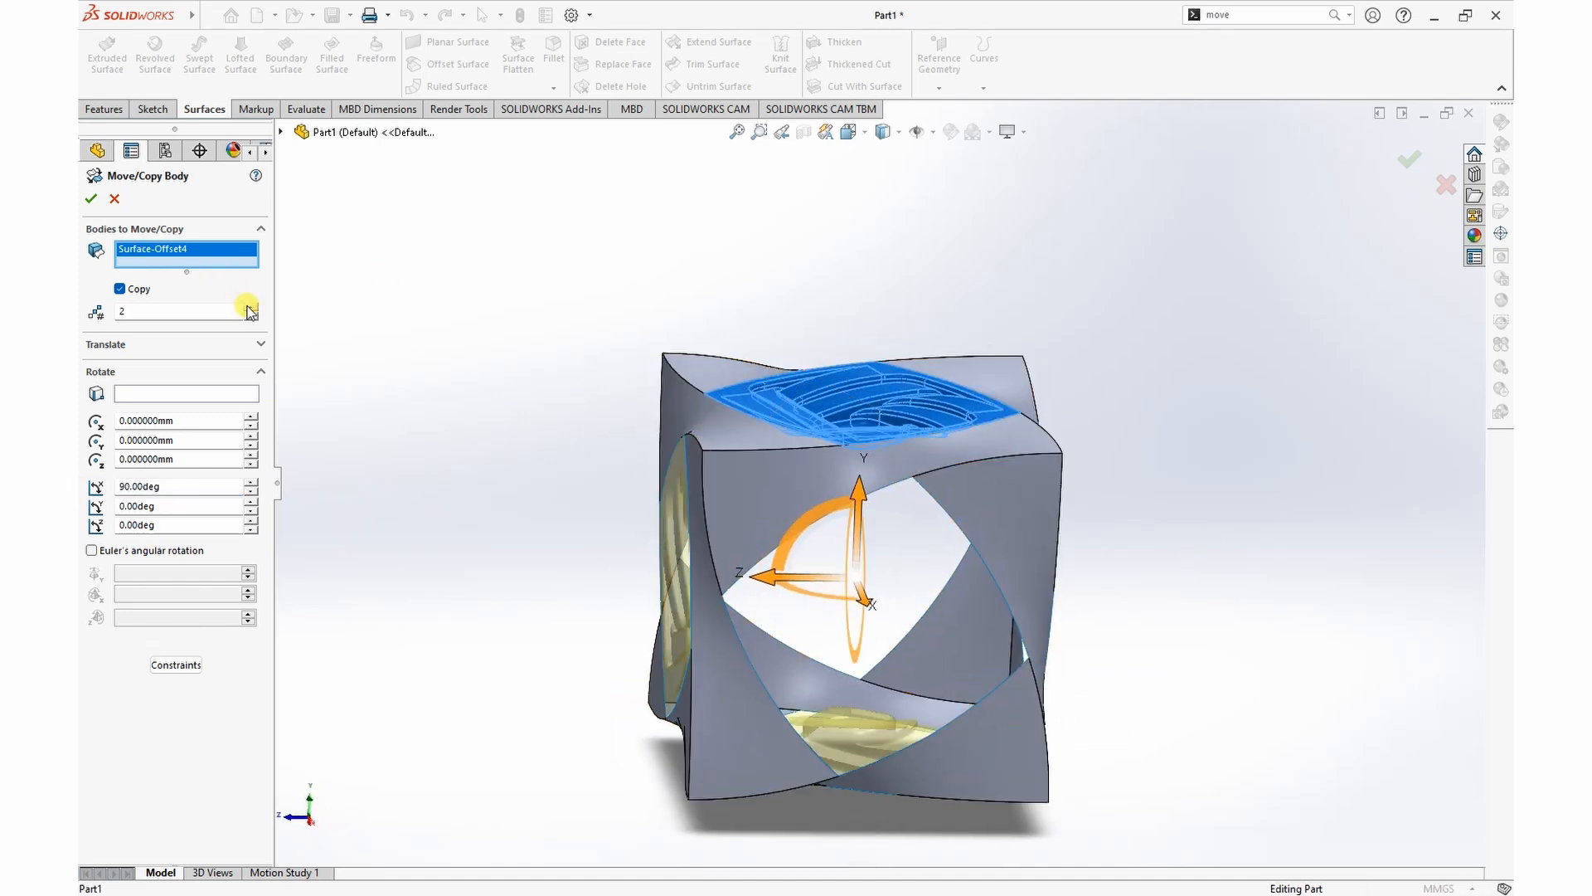
pyautogui.moveTo(353, 369); pyautogui.dragTo(418, 401, button='middle')
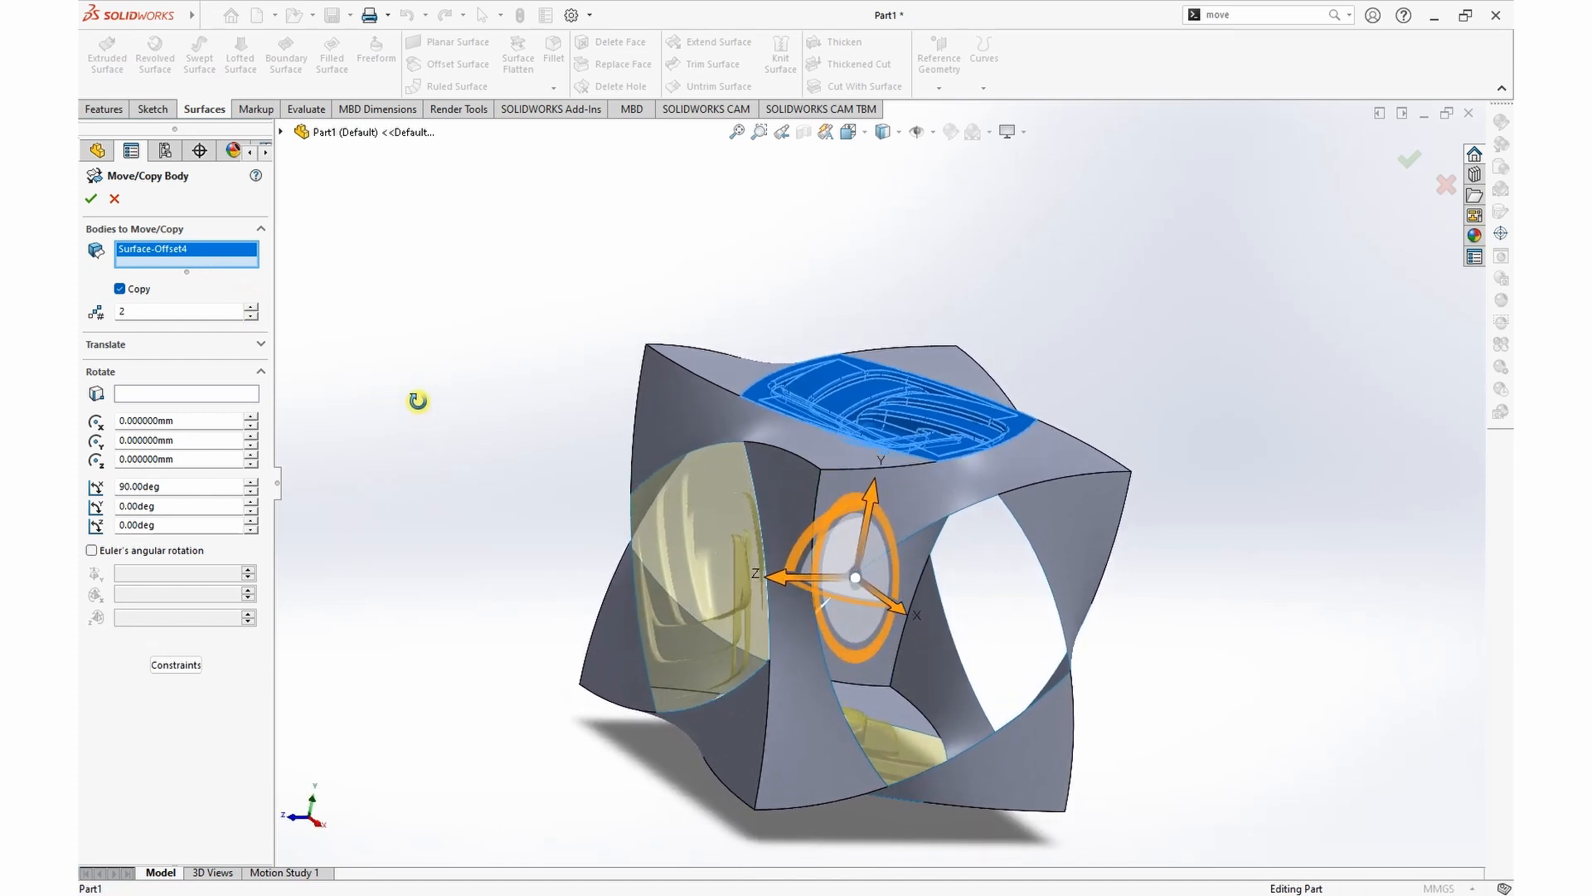
pyautogui.click(251, 307)
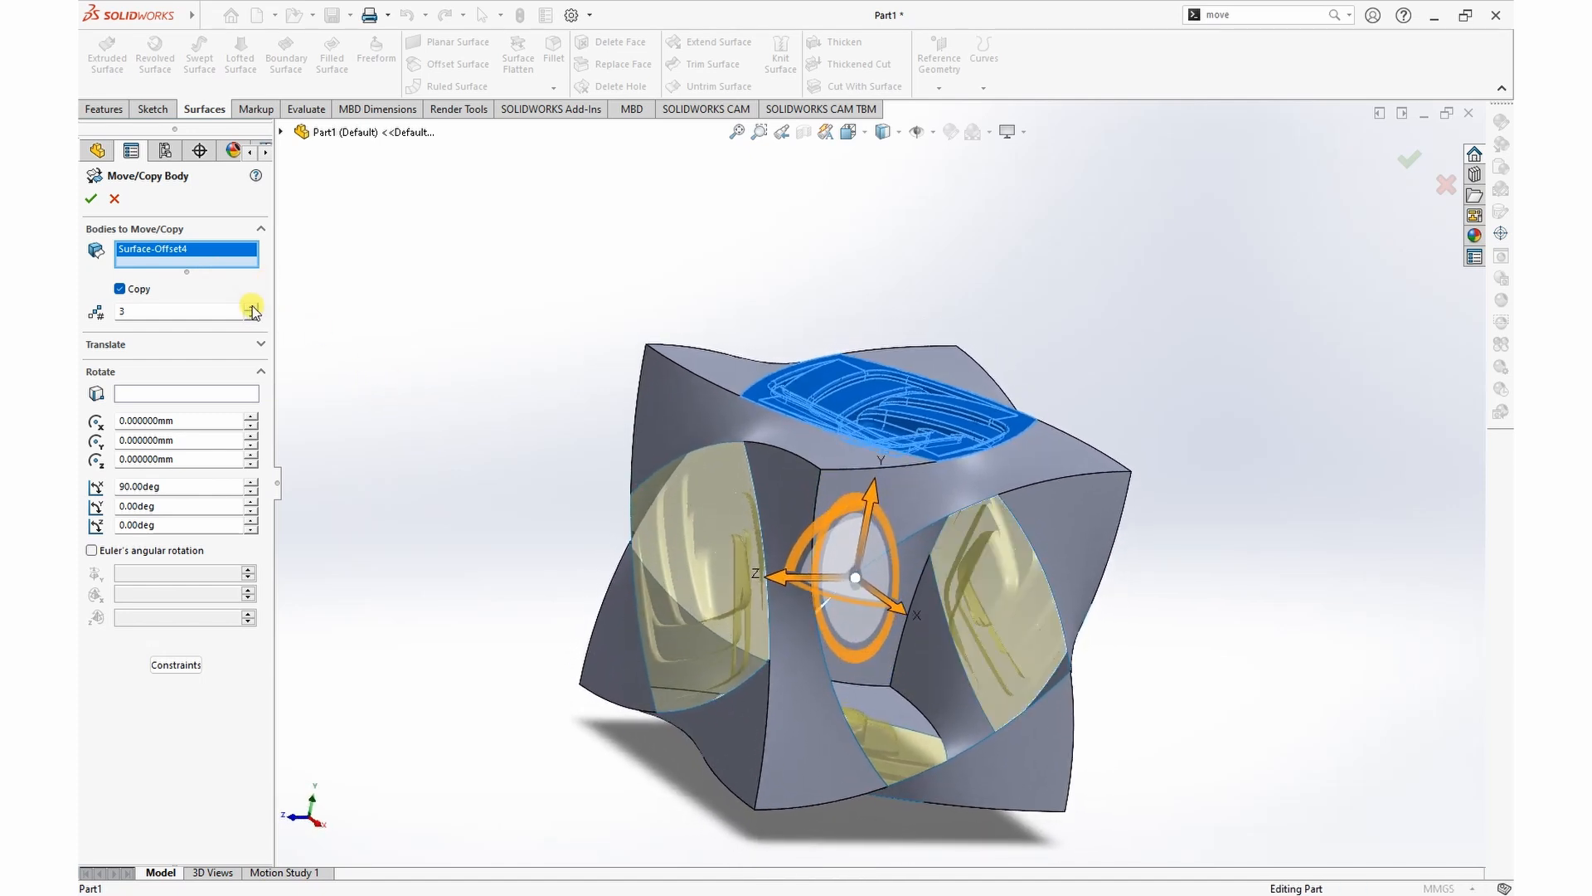
pyautogui.moveTo(443, 481); pyautogui.dragTo(399, 520, button='middle')
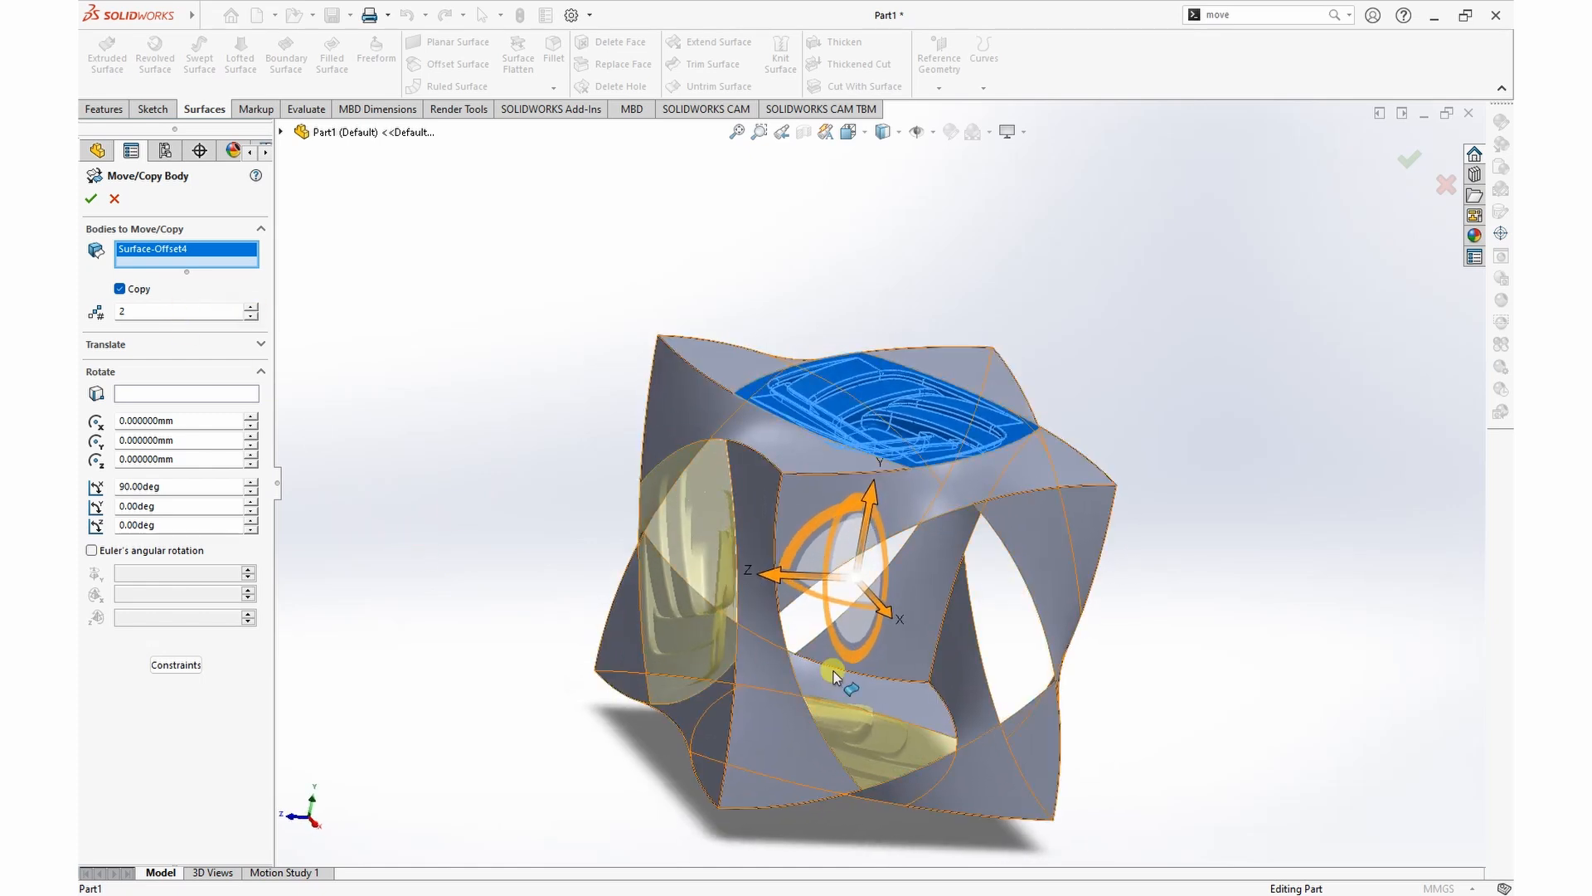
pyautogui.click(91, 200)
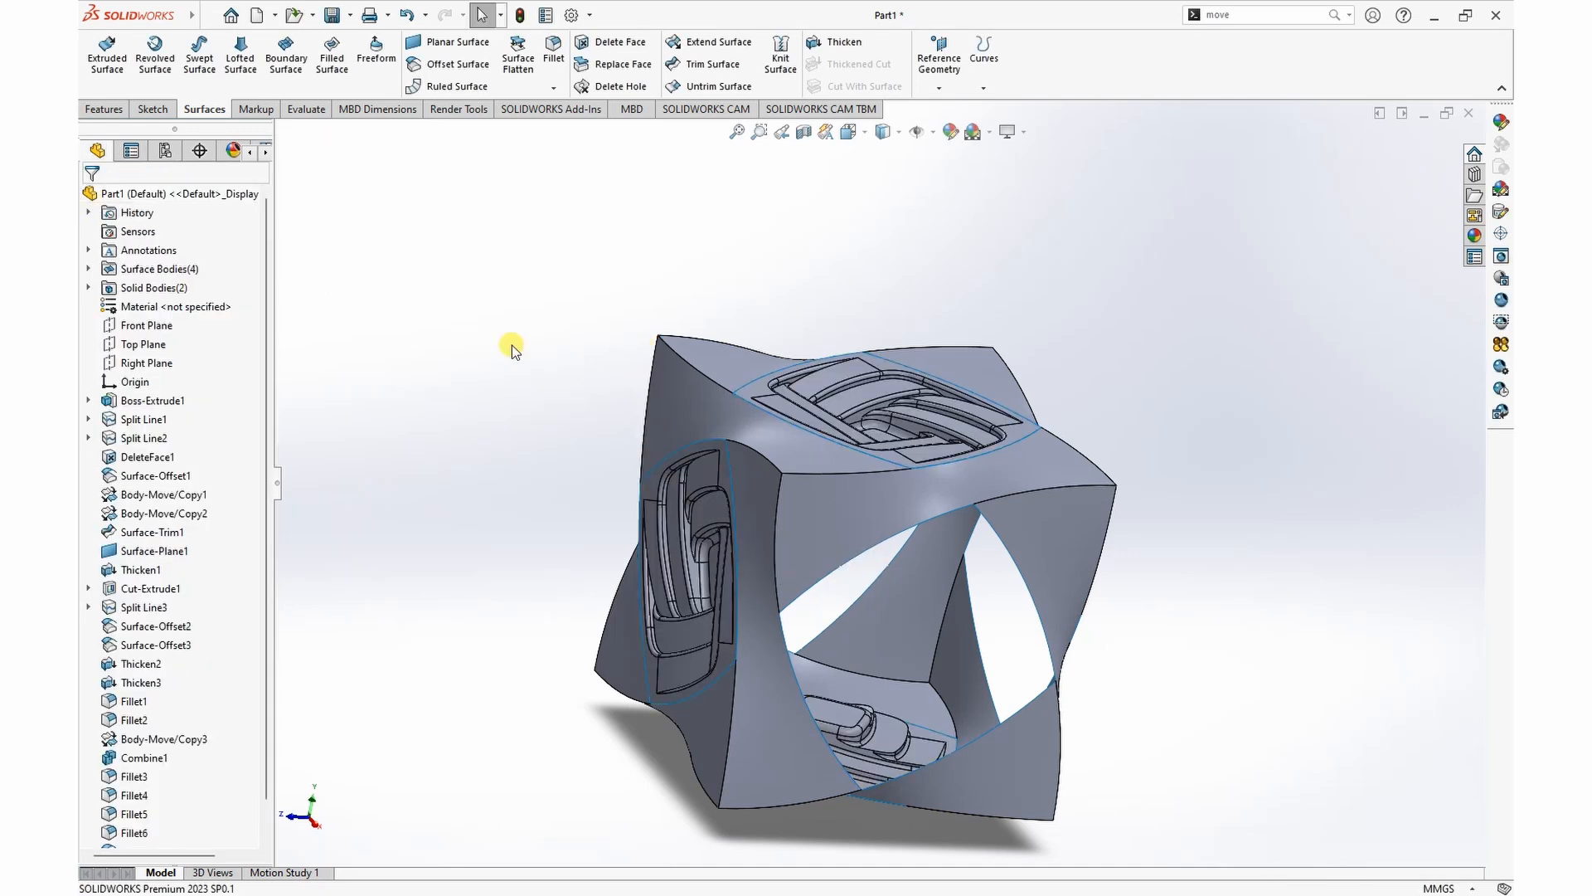
# Step: Start another Move/Copy Bodies on the patterned side surface and set the rotation origin's Z coordinate to 0 mm
pyautogui.moveTo(527, 371); pyautogui.dragTo(763, 537, button='middle')
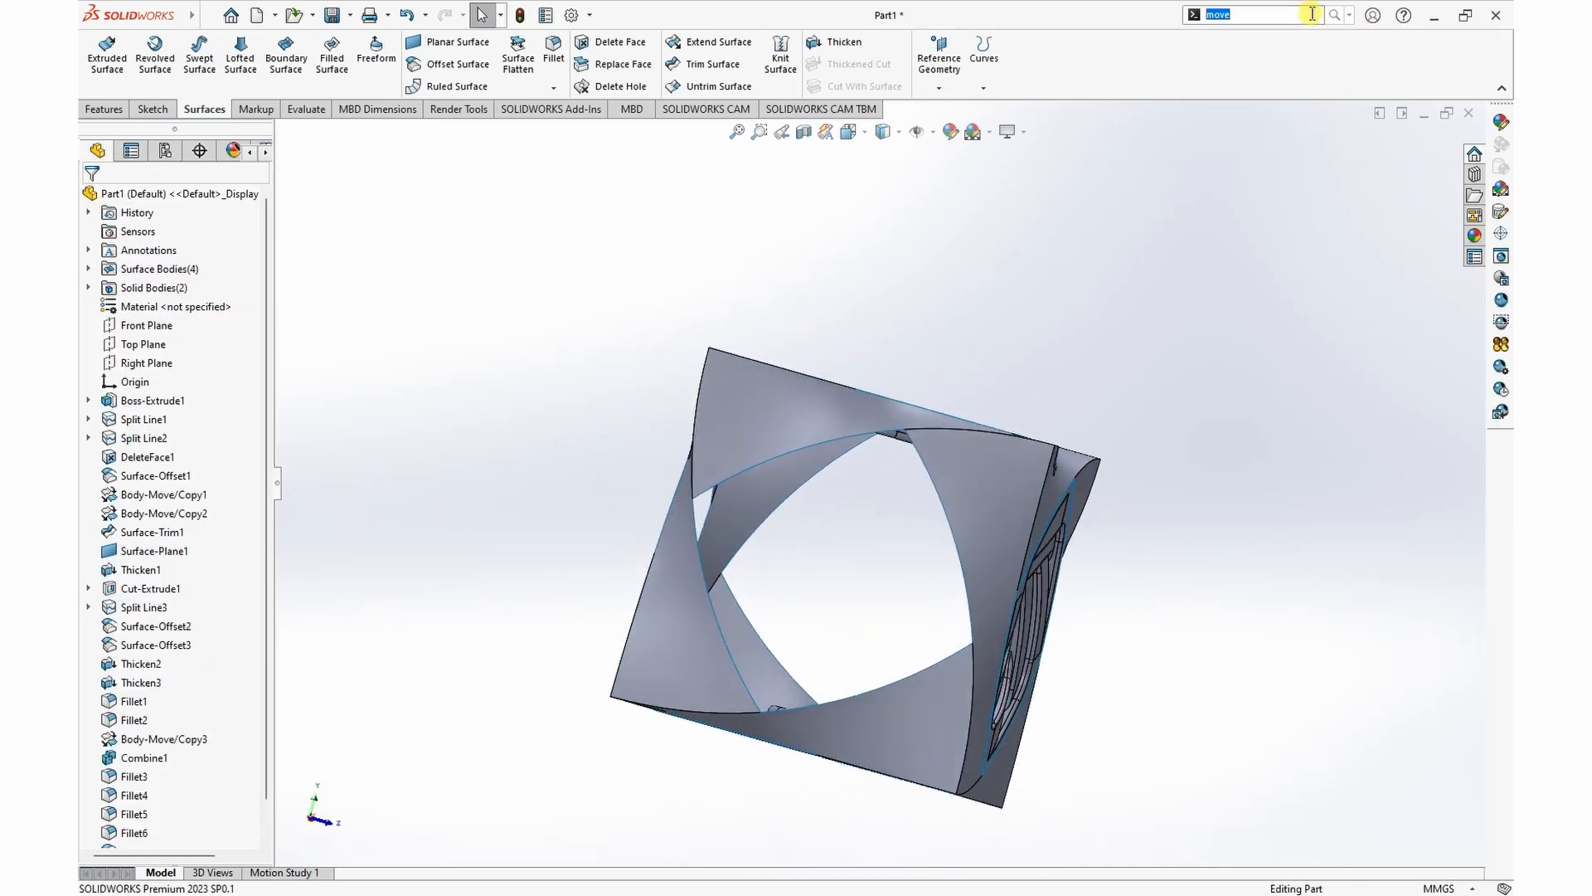
pyautogui.click(1321, 29)
pyautogui.moveTo(1241, 488); pyautogui.dragTo(1145, 500, button='middle')
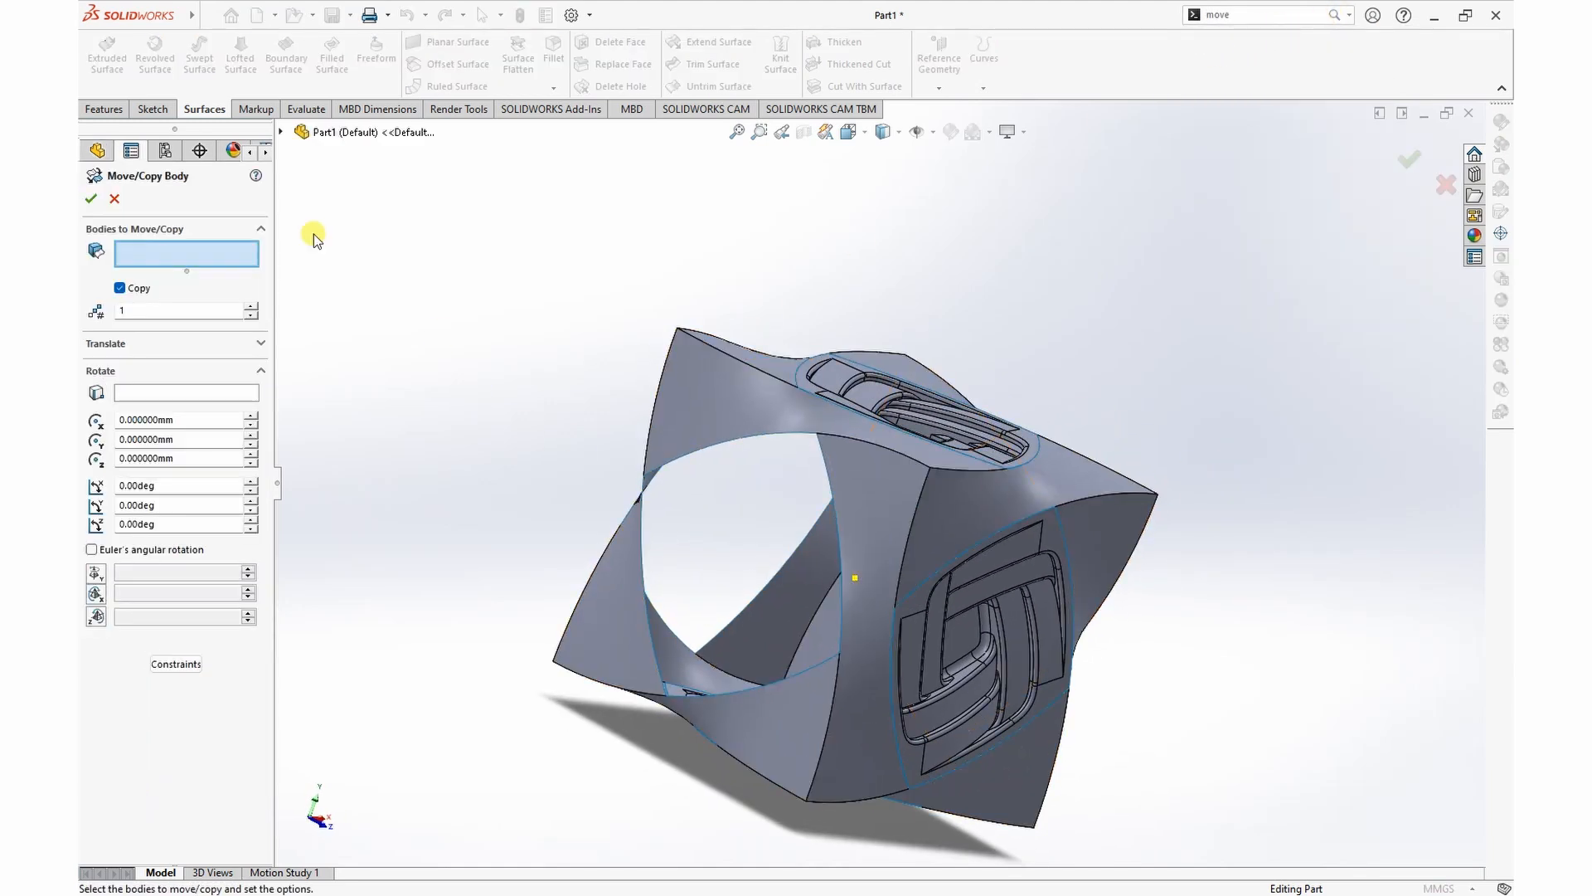
pyautogui.moveTo(1178, 705); pyautogui.dragTo(942, 739, button='middle')
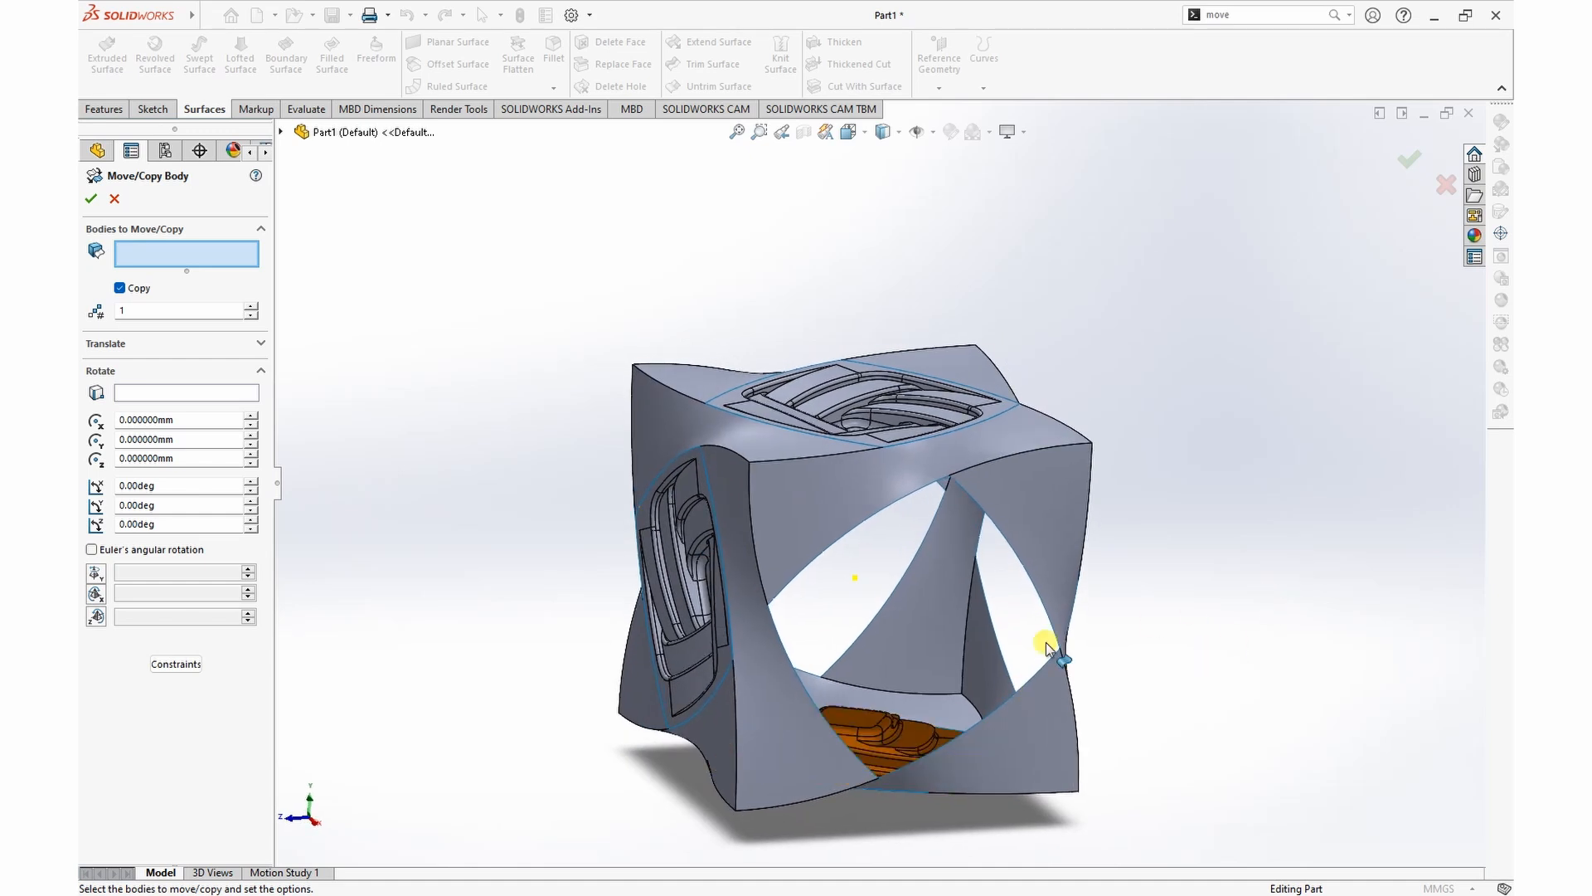
pyautogui.click(673, 569)
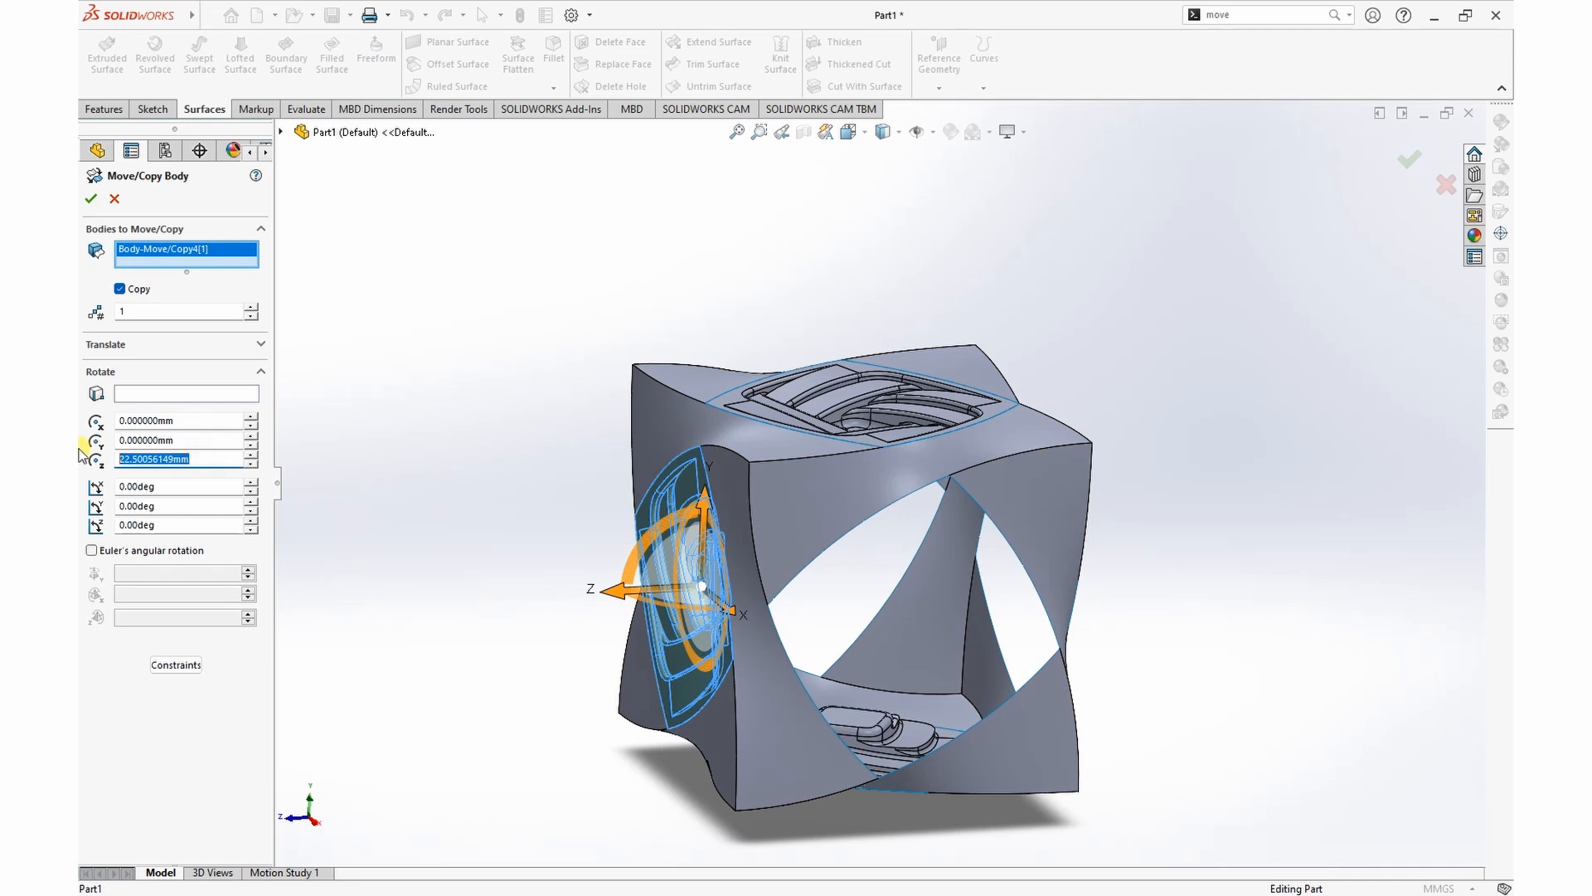
pyautogui.press('Return')
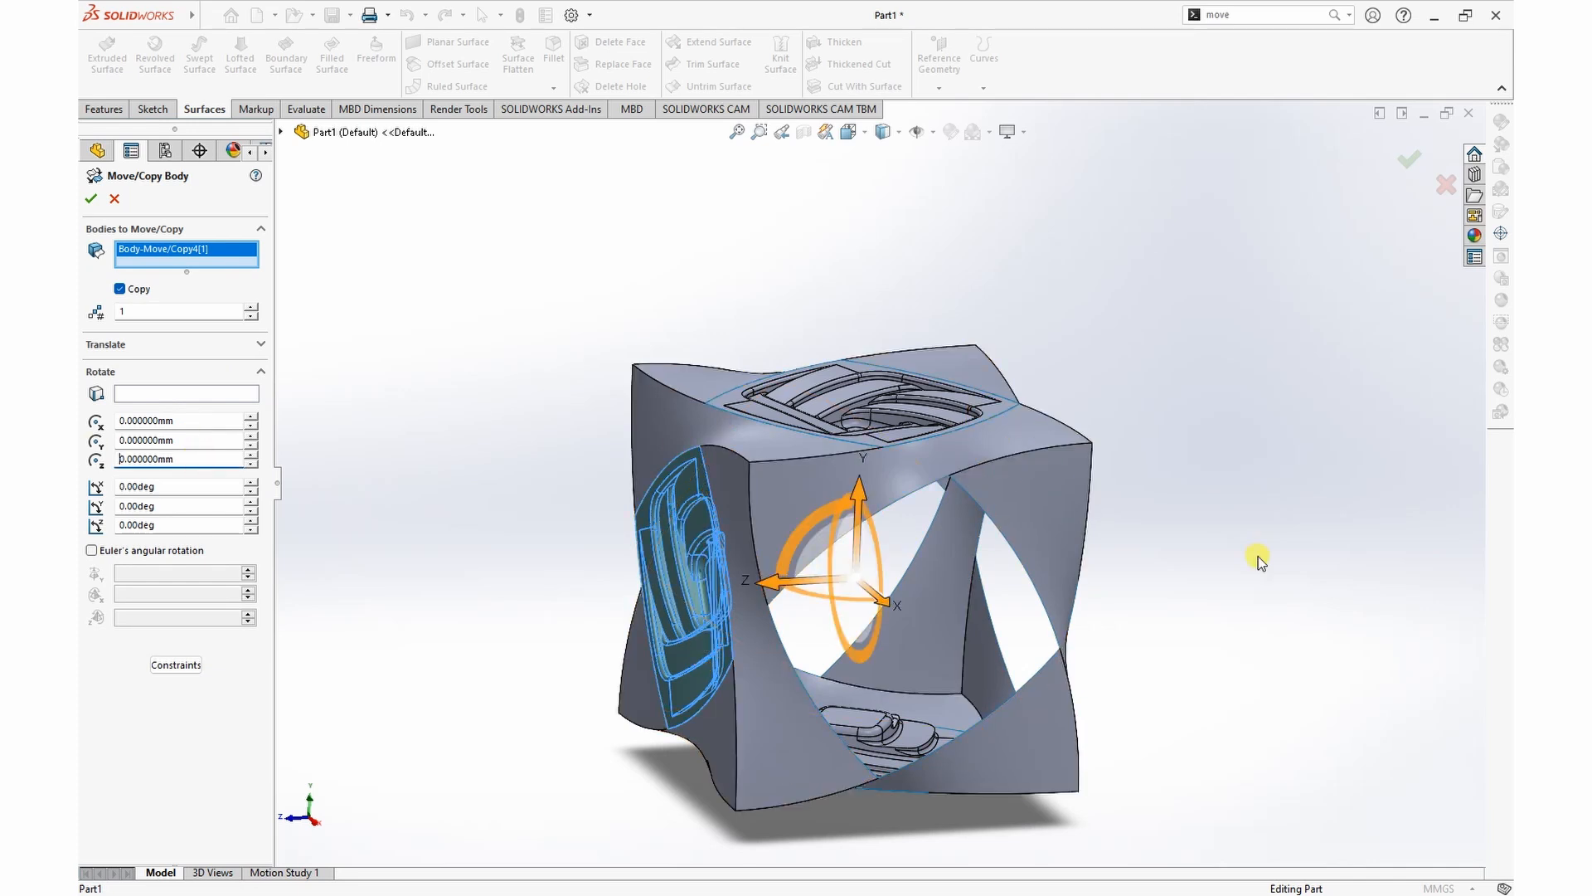
# Step: Create 3 copies of the patterned side surface rotated in 90° increments about the Y axis
pyautogui.moveTo(1262, 558); pyautogui.dragTo(1251, 597, button='middle')
pyautogui.moveTo(384, 516); pyautogui.dragTo(384, 504, button='middle')
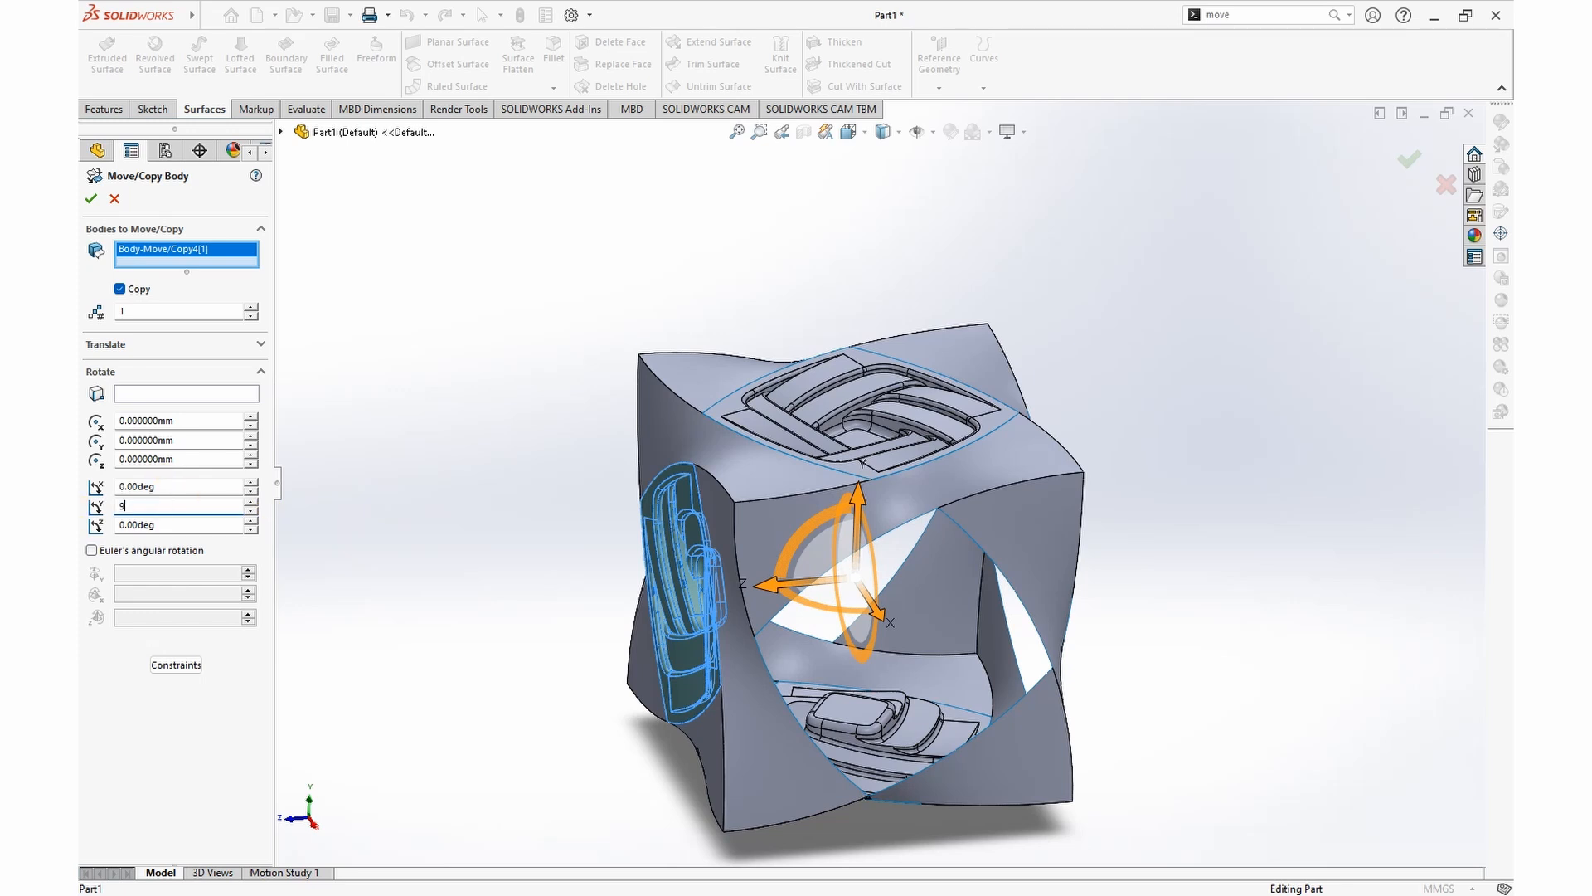
pyautogui.press('Return')
pyautogui.moveTo(1219, 575); pyautogui.dragTo(1068, 493, button='middle')
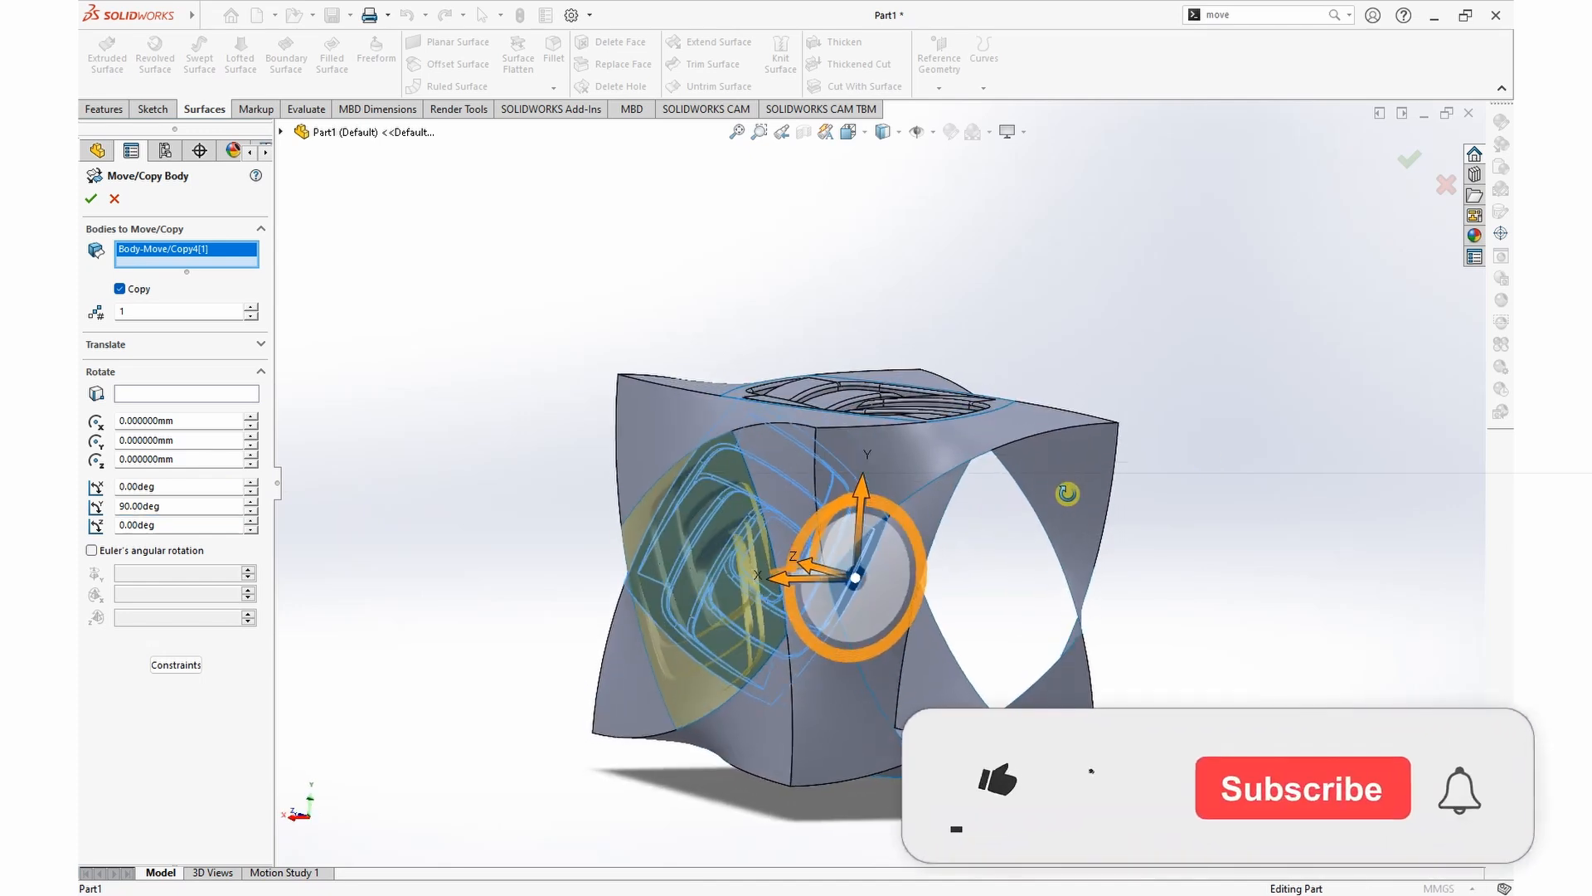
pyautogui.click(250, 307)
pyautogui.click(250, 308)
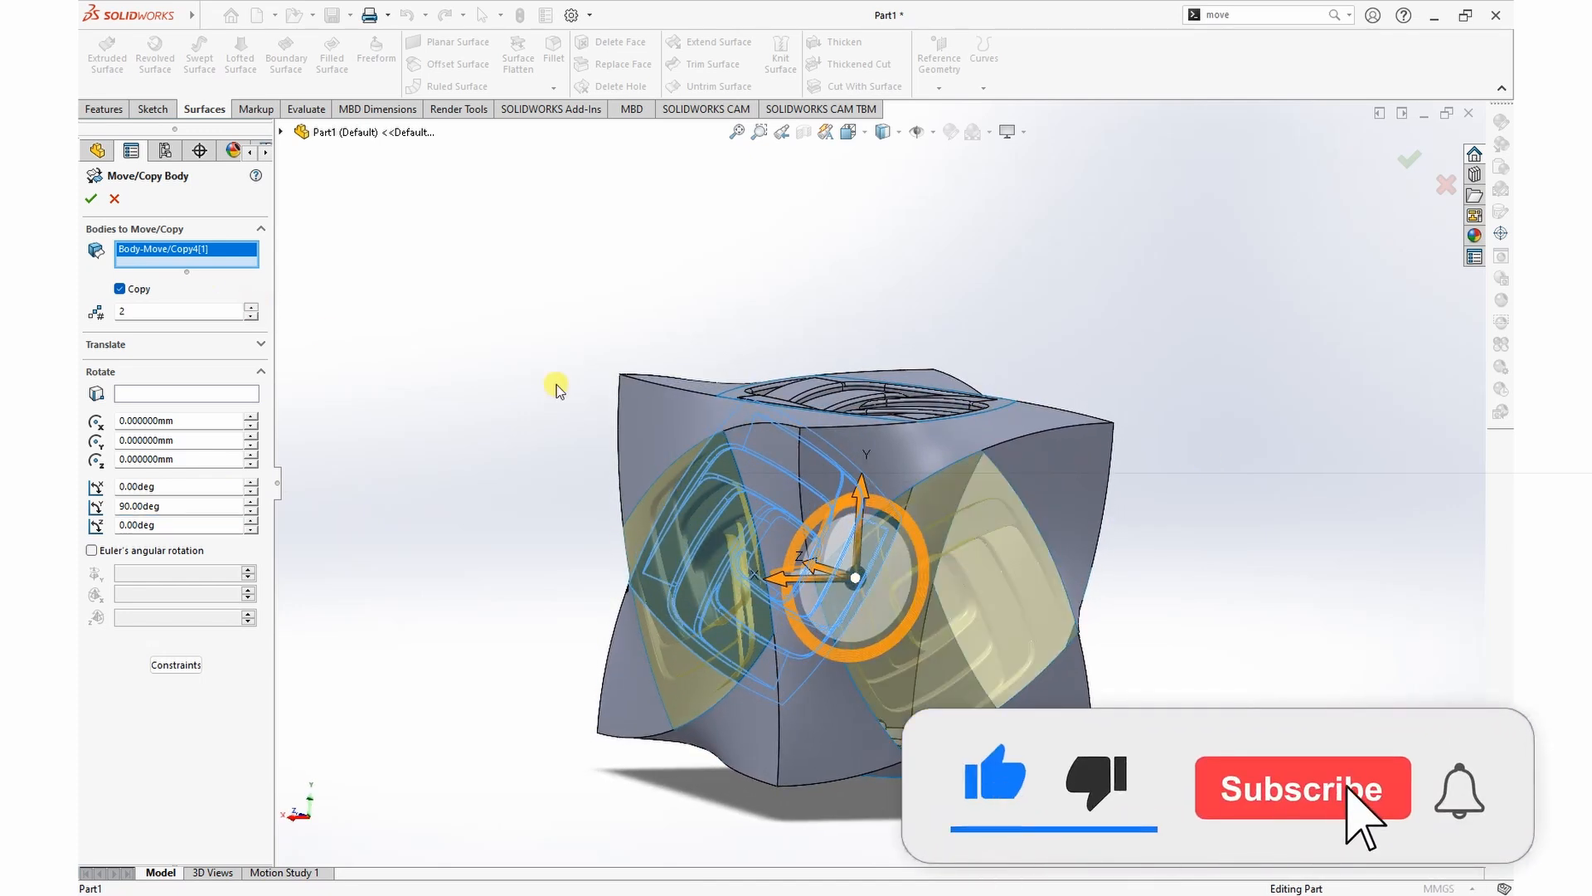
pyautogui.moveTo(1219, 569); pyautogui.dragTo(1297, 480, button='middle')
pyautogui.click(90, 198)
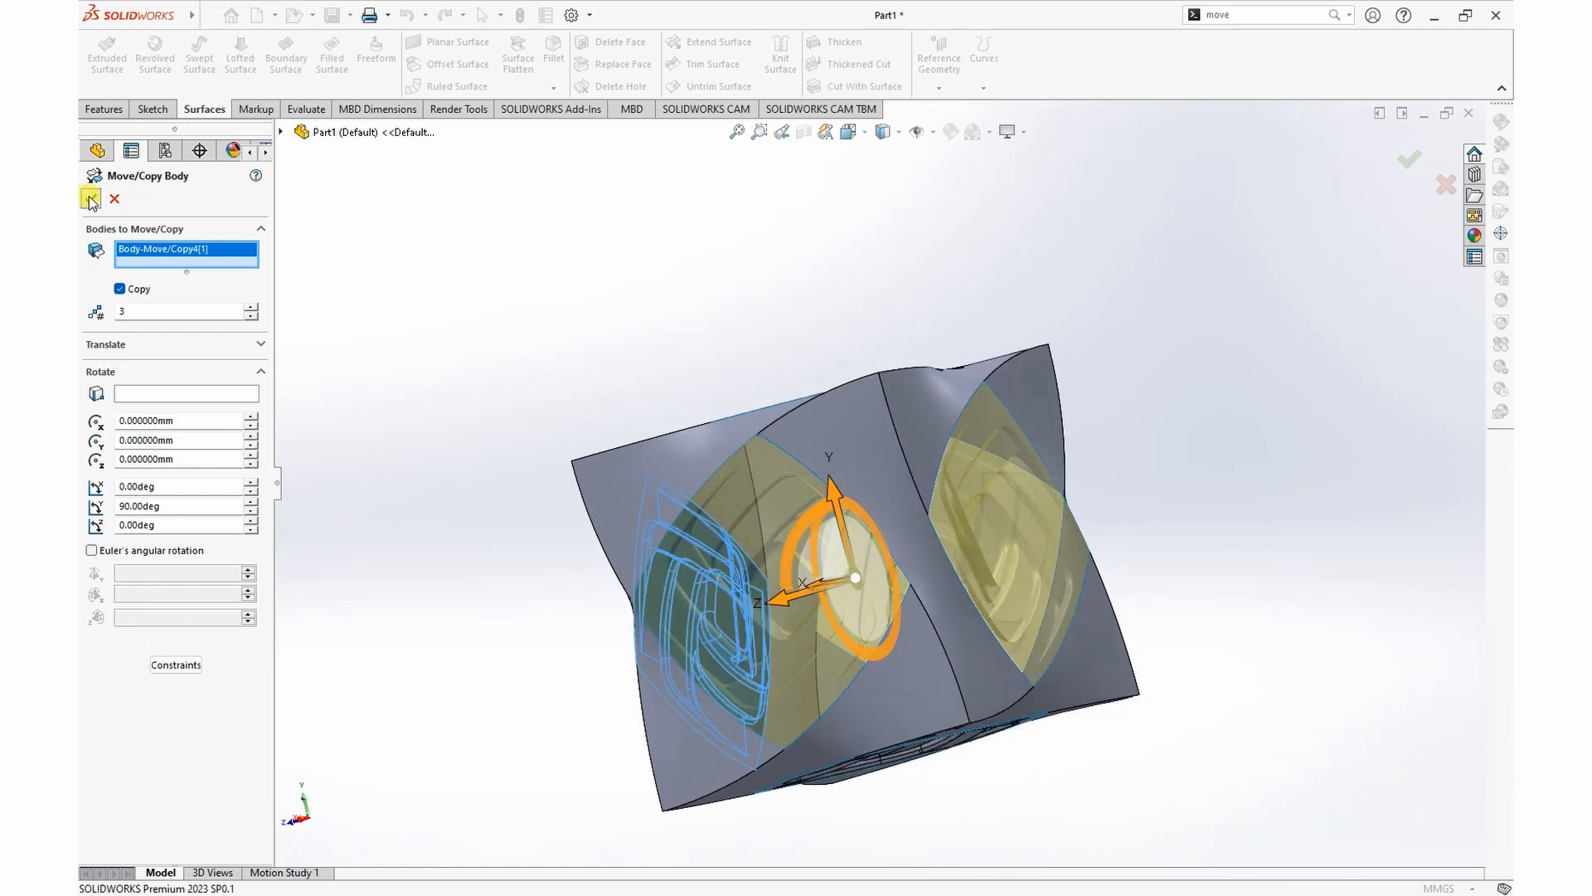
# Step: Knit the frame surface and all six patterned surfaces together with Create solid and Merge entities enabled
pyautogui.moveTo(622, 312); pyautogui.dragTo(904, 373, button='middle')
pyautogui.moveTo(1170, 421); pyautogui.dragTo(1078, 390, button='middle')
pyautogui.click(780, 54)
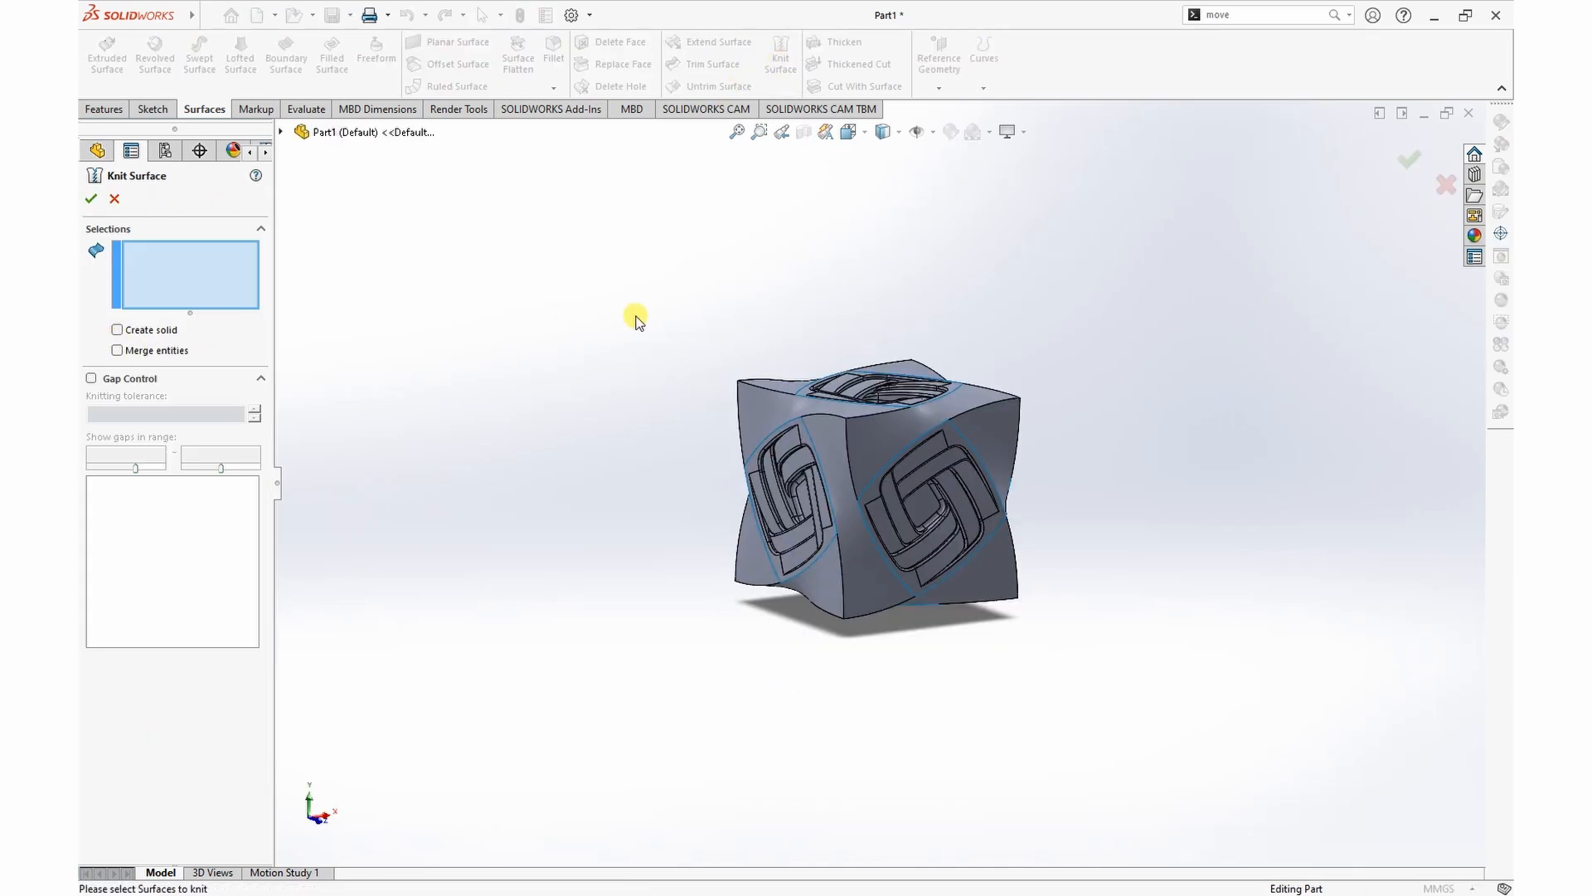
pyautogui.moveTo(729, 573); pyautogui.dragTo(1113, 668)
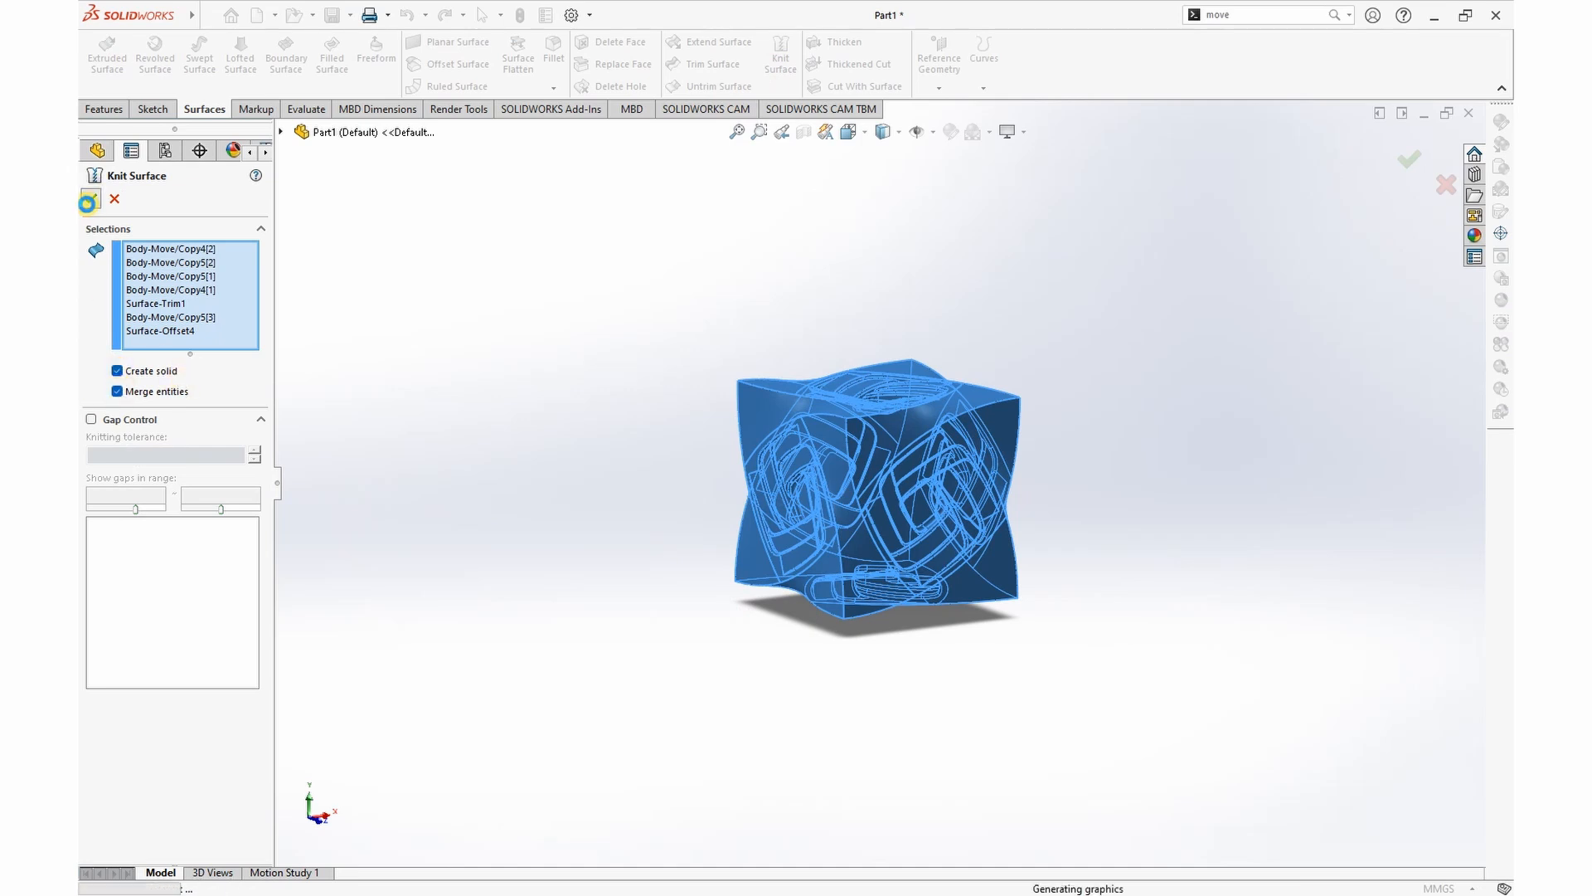
# Step: Start a sketch on the Front Plane and draw an origin-centred circle of about 35.8 mm radius around the cube
pyautogui.moveTo(1152, 352); pyautogui.dragTo(987, 357, button='middle')
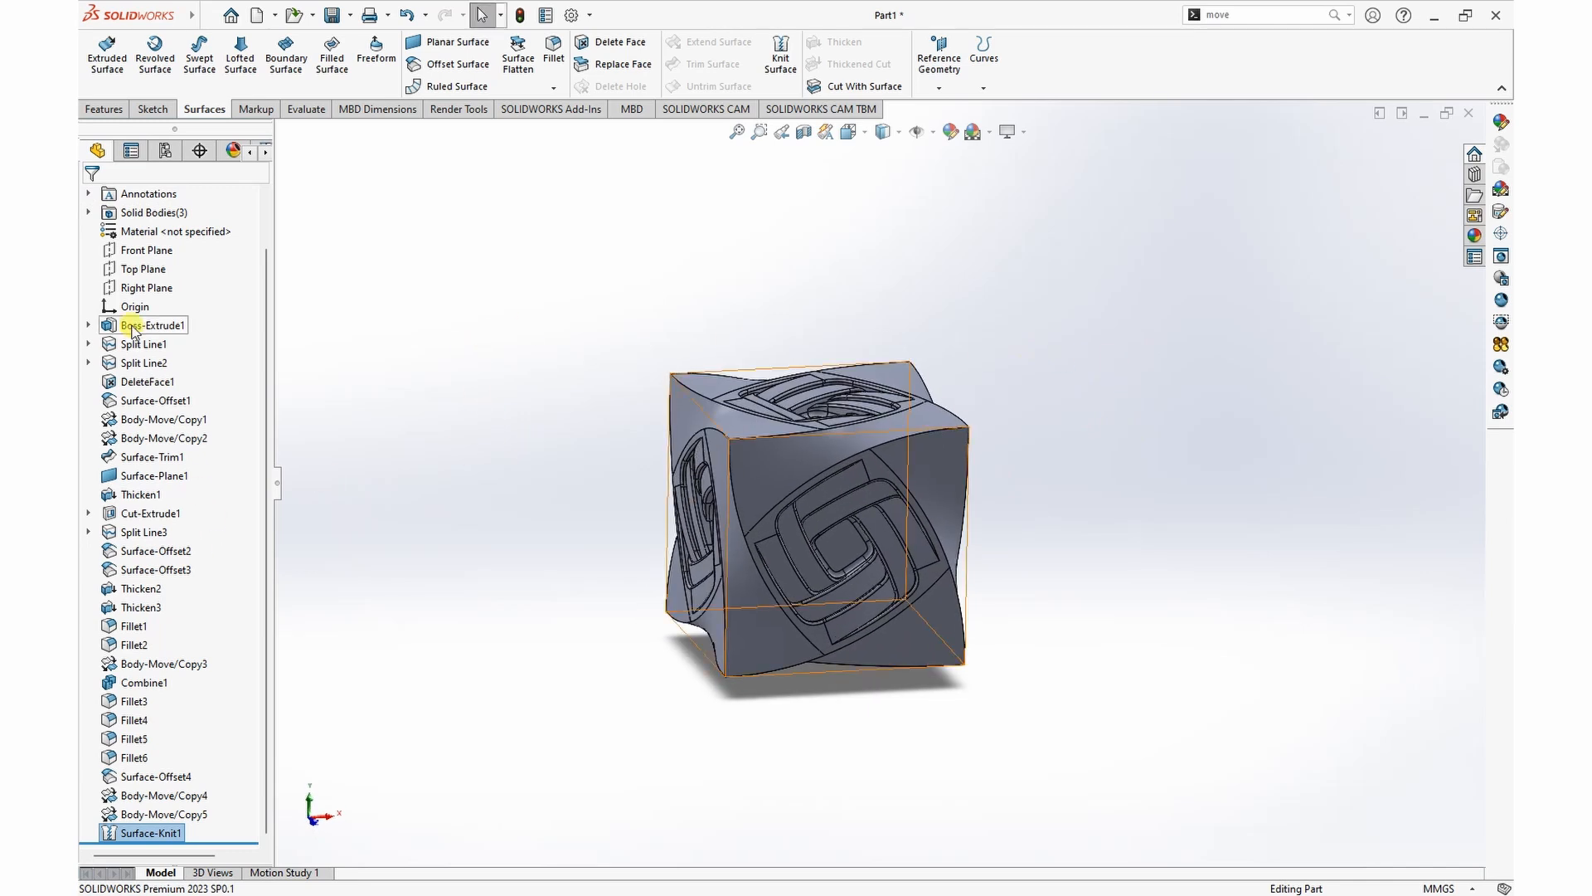
pyautogui.scroll(1, 141, 365)
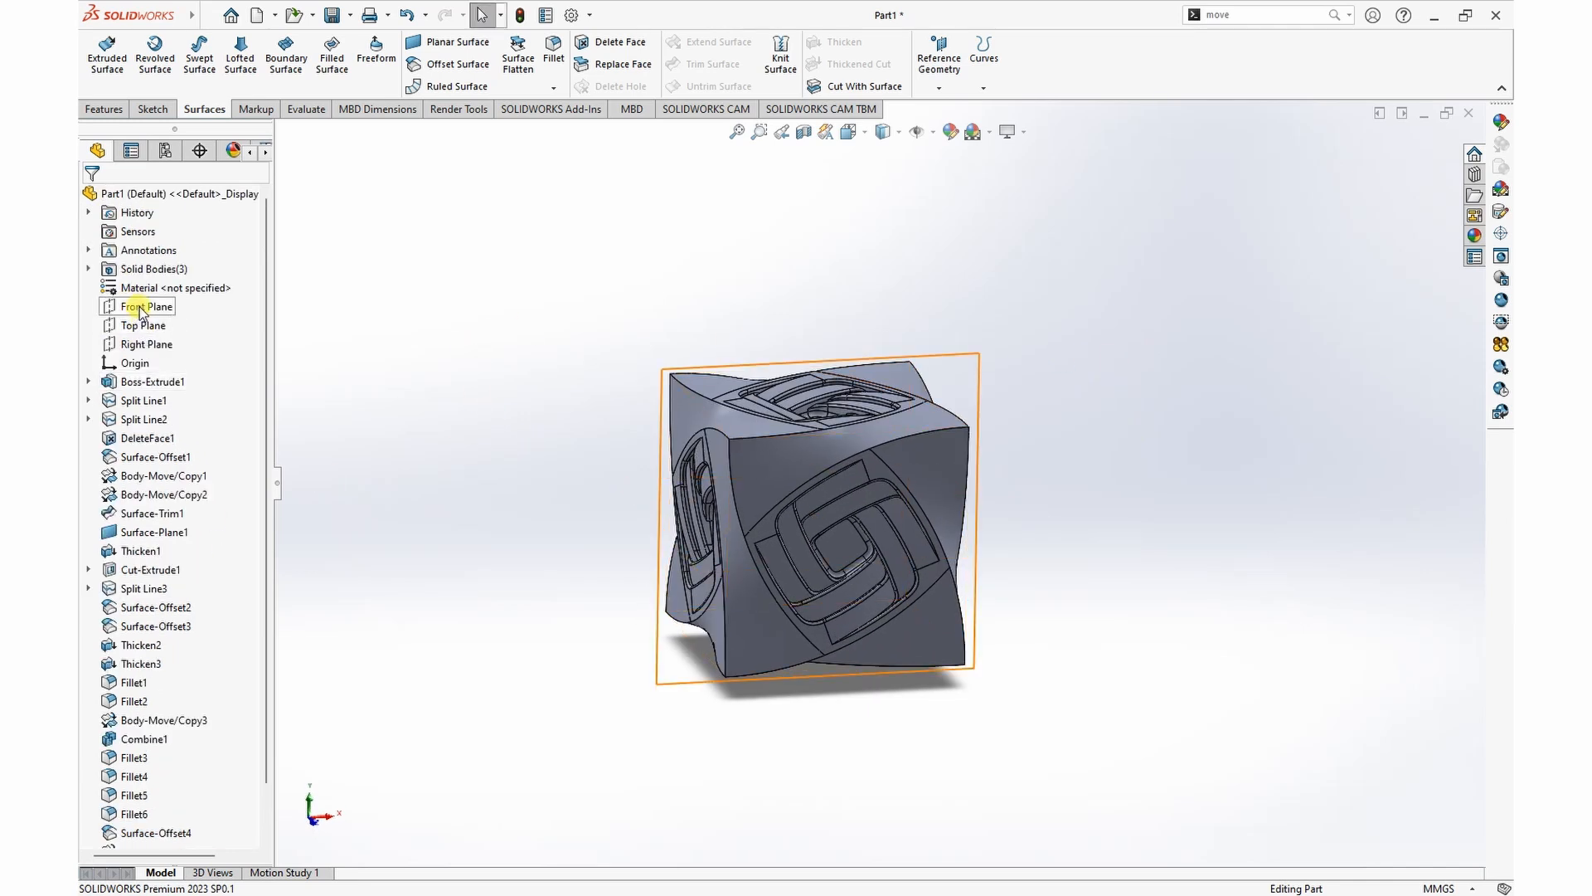
pyautogui.click(141, 307)
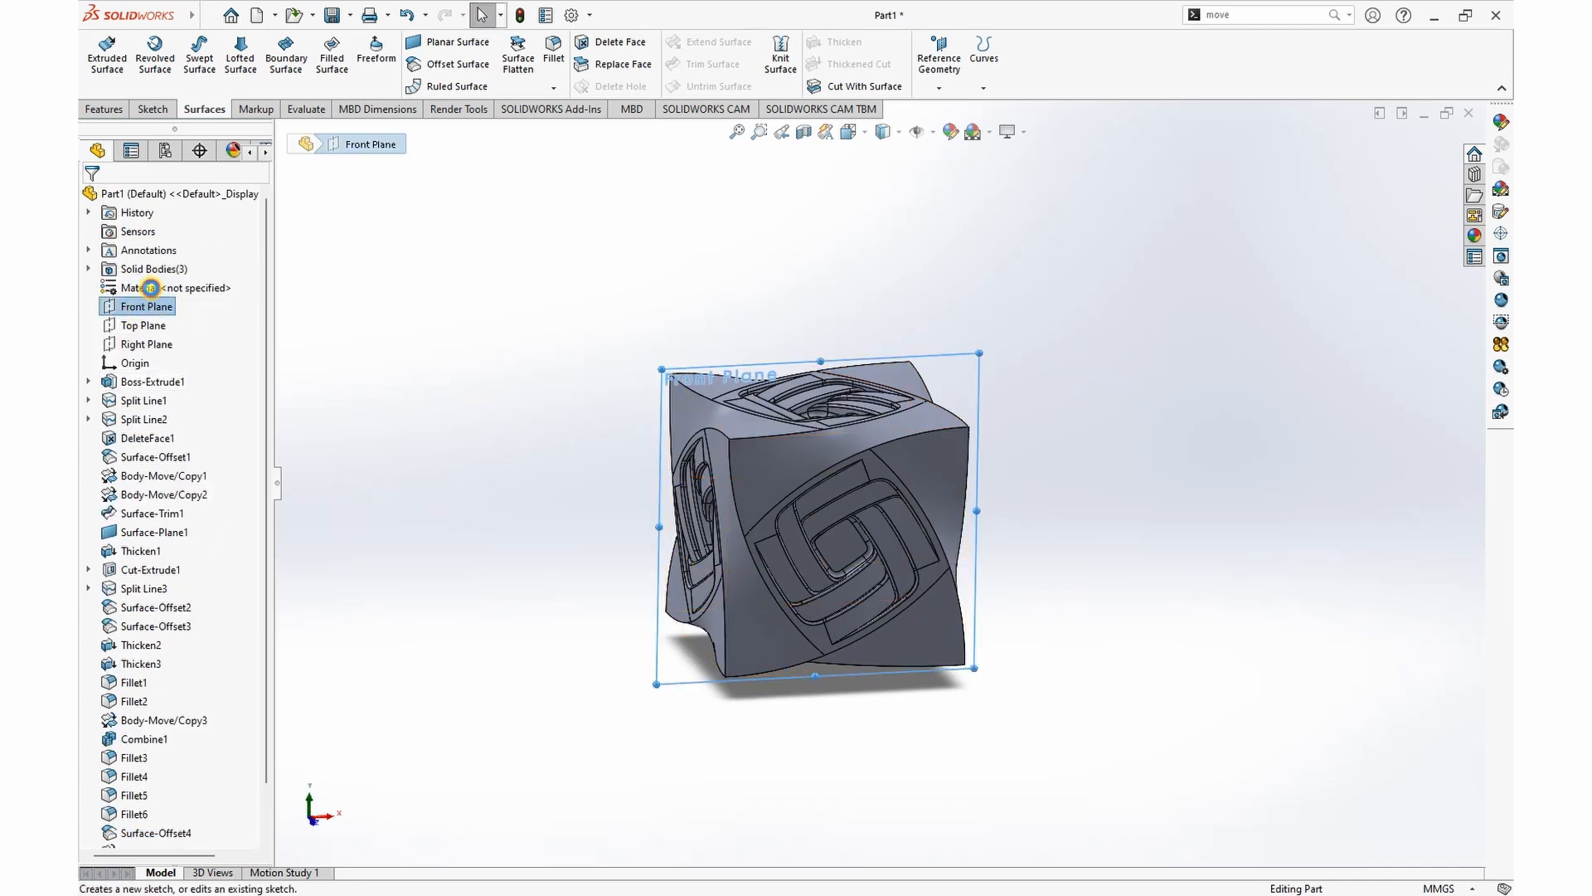
pyautogui.click(143, 280)
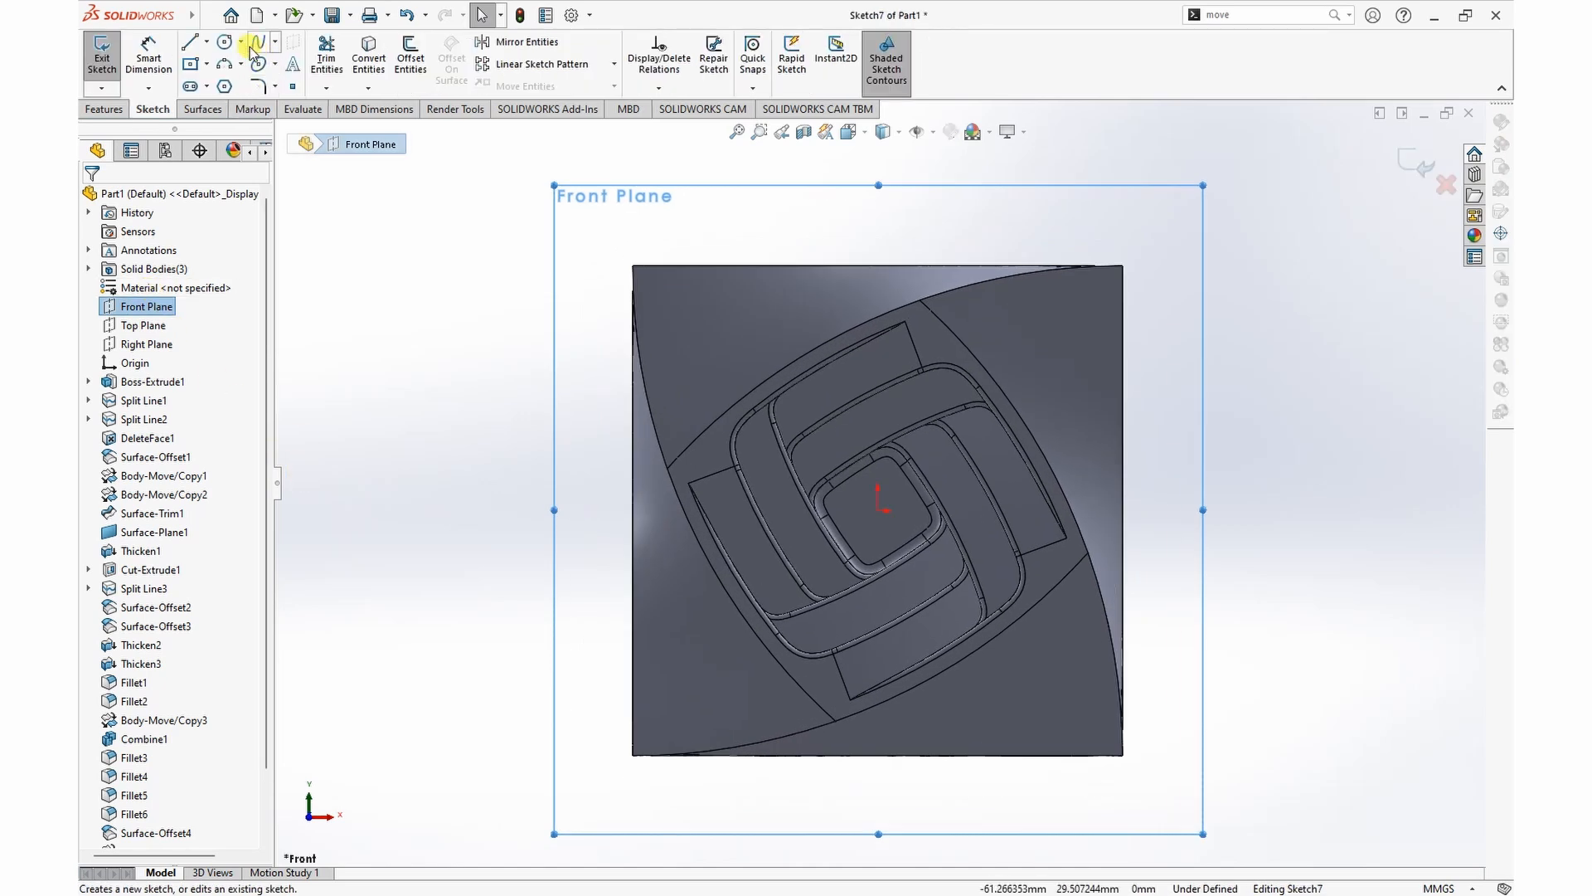
pyautogui.click(224, 41)
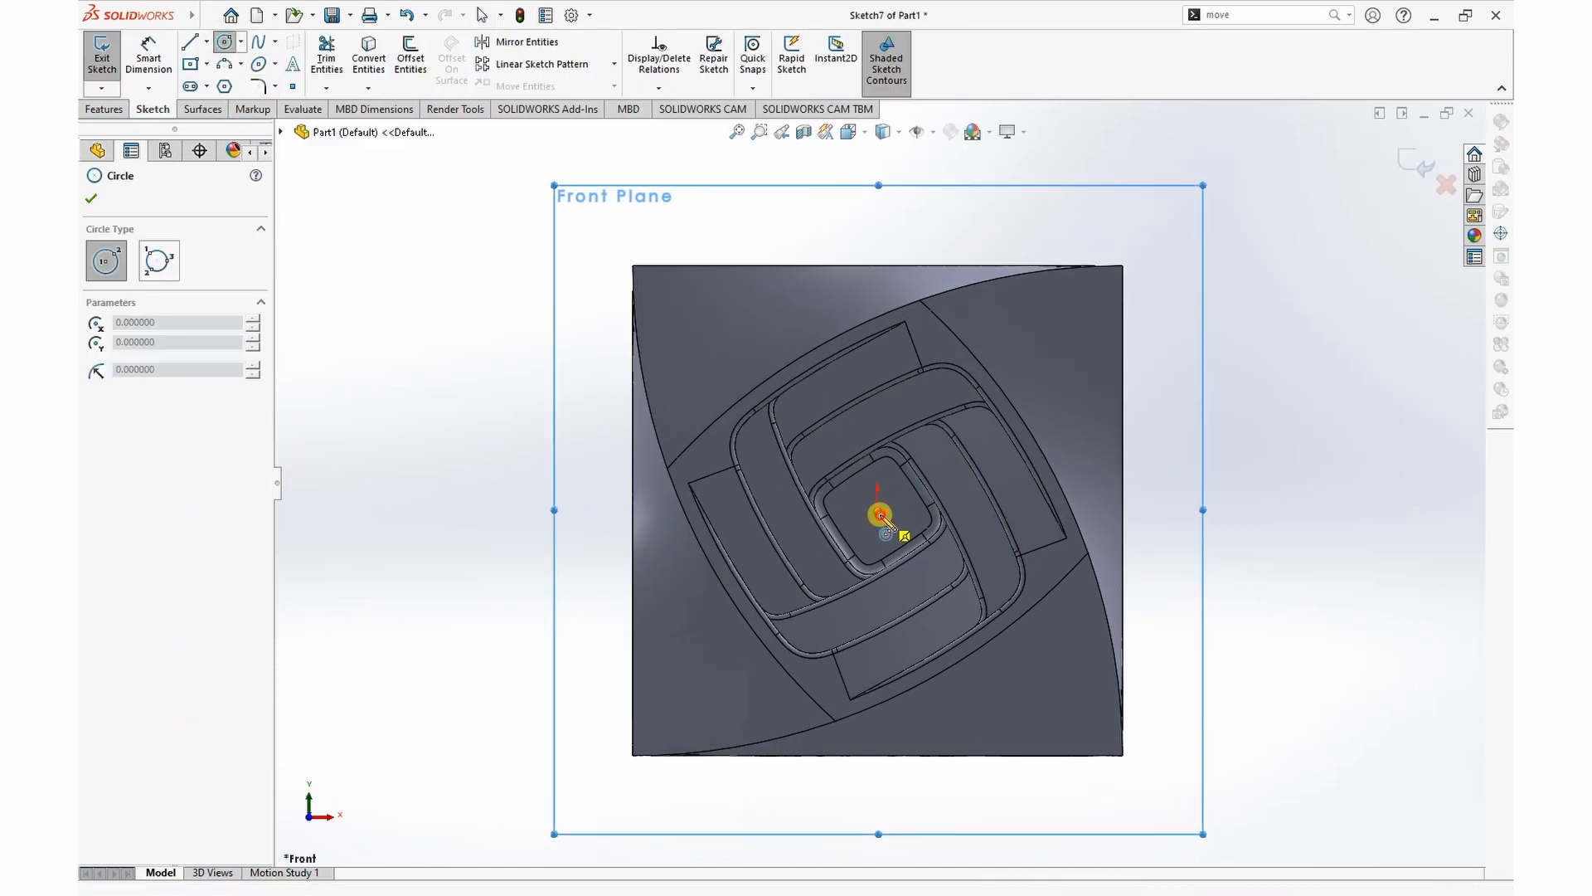
pyautogui.click(878, 509)
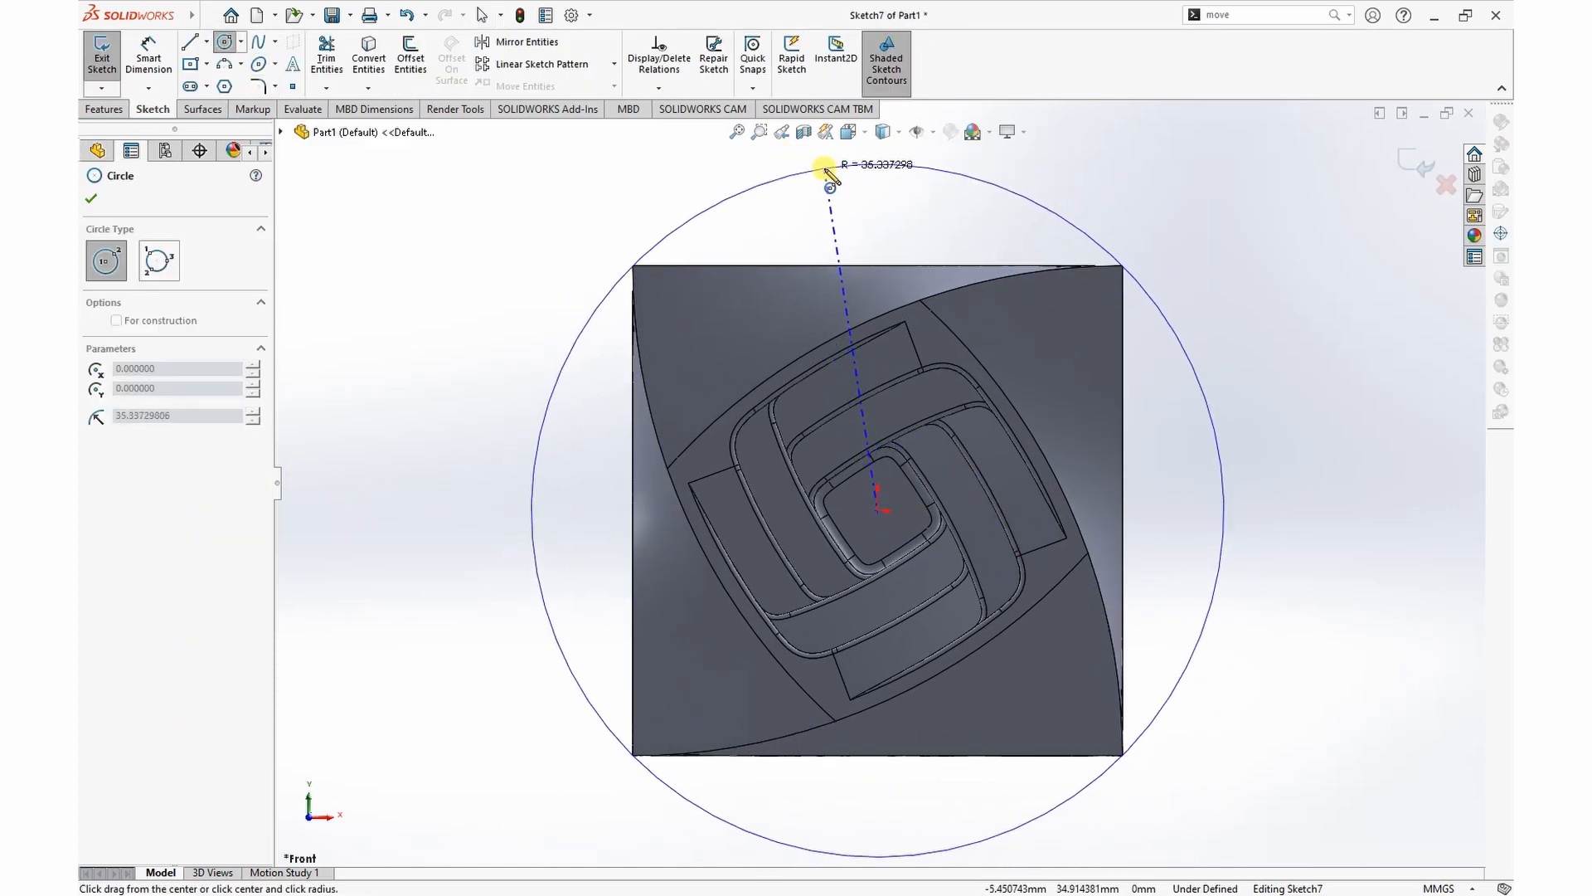
pyautogui.click(869, 164)
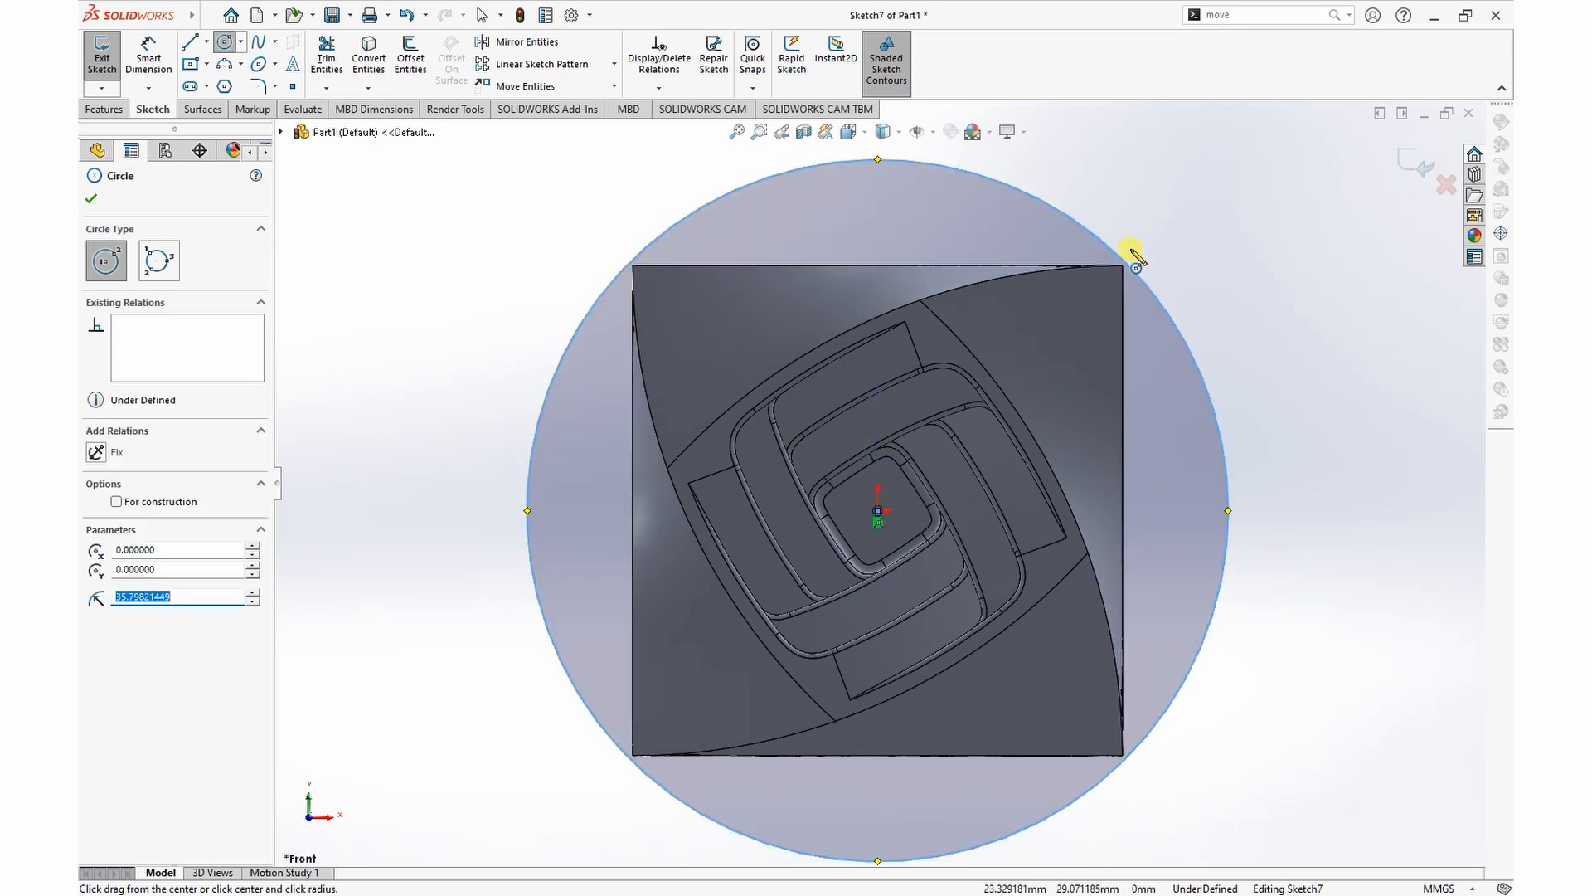
pyautogui.press('Escape')
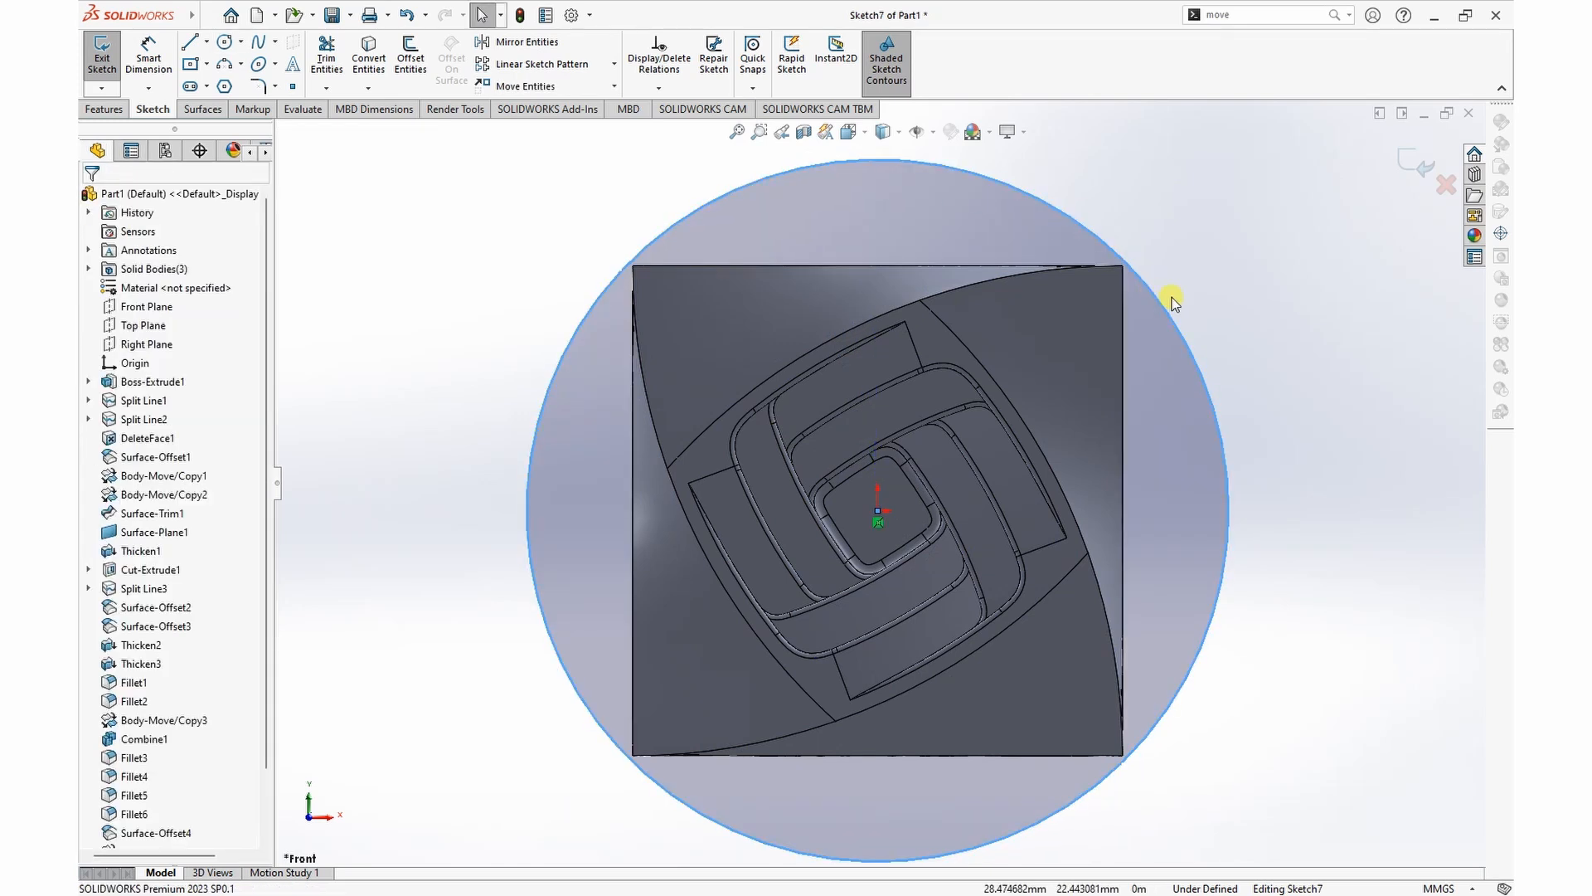
# Step: Draw a vertical centerline across the circle's full diameter, between its highest and lowest points
pyautogui.click(204, 43)
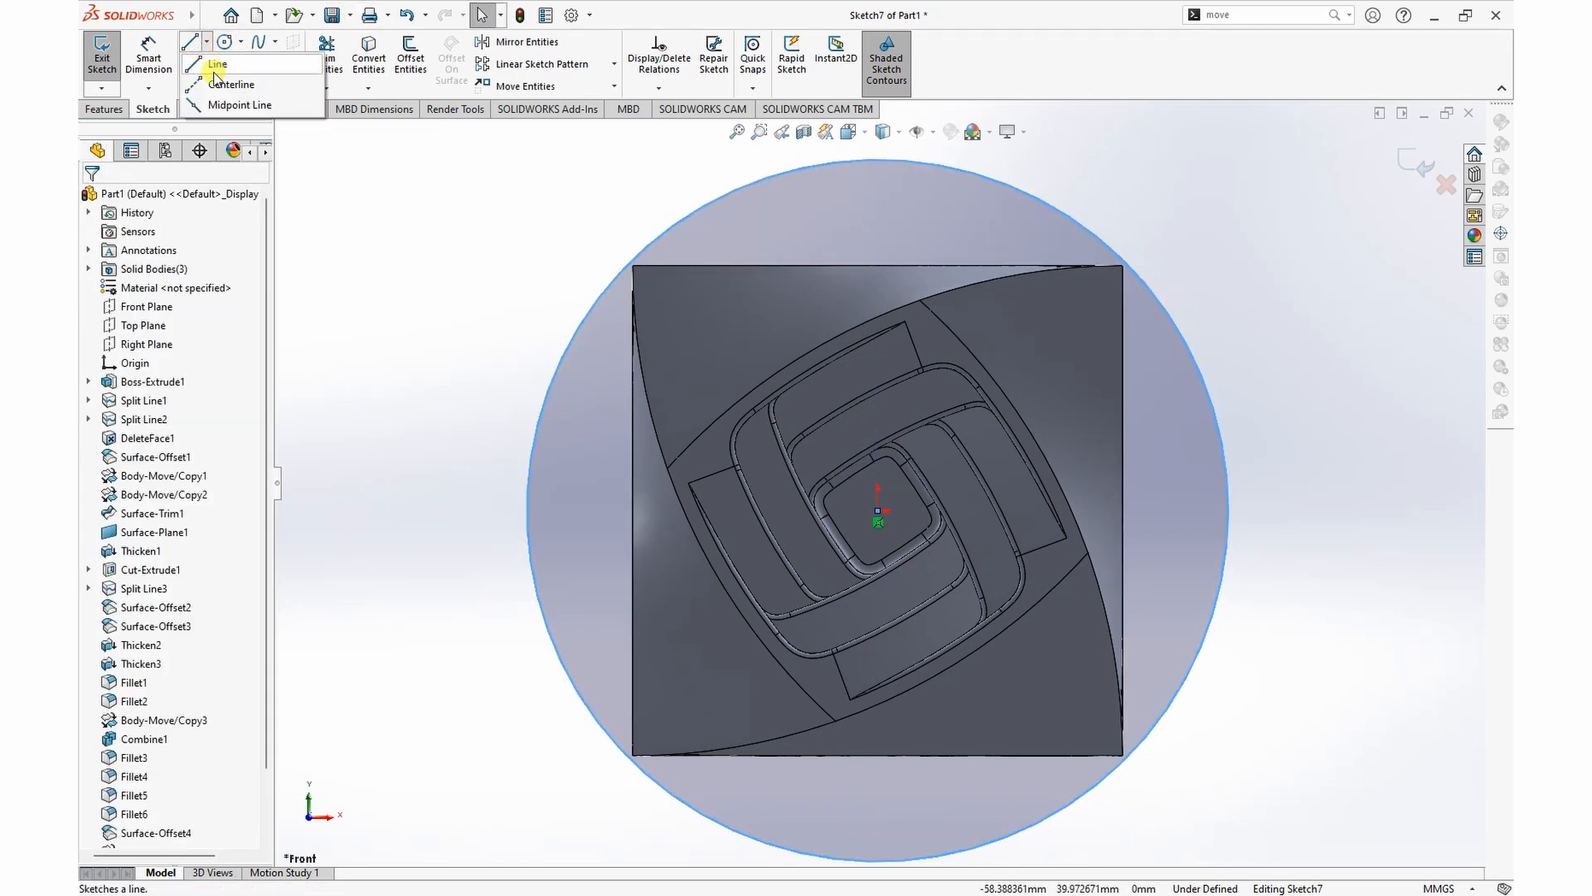
pyautogui.click(218, 73)
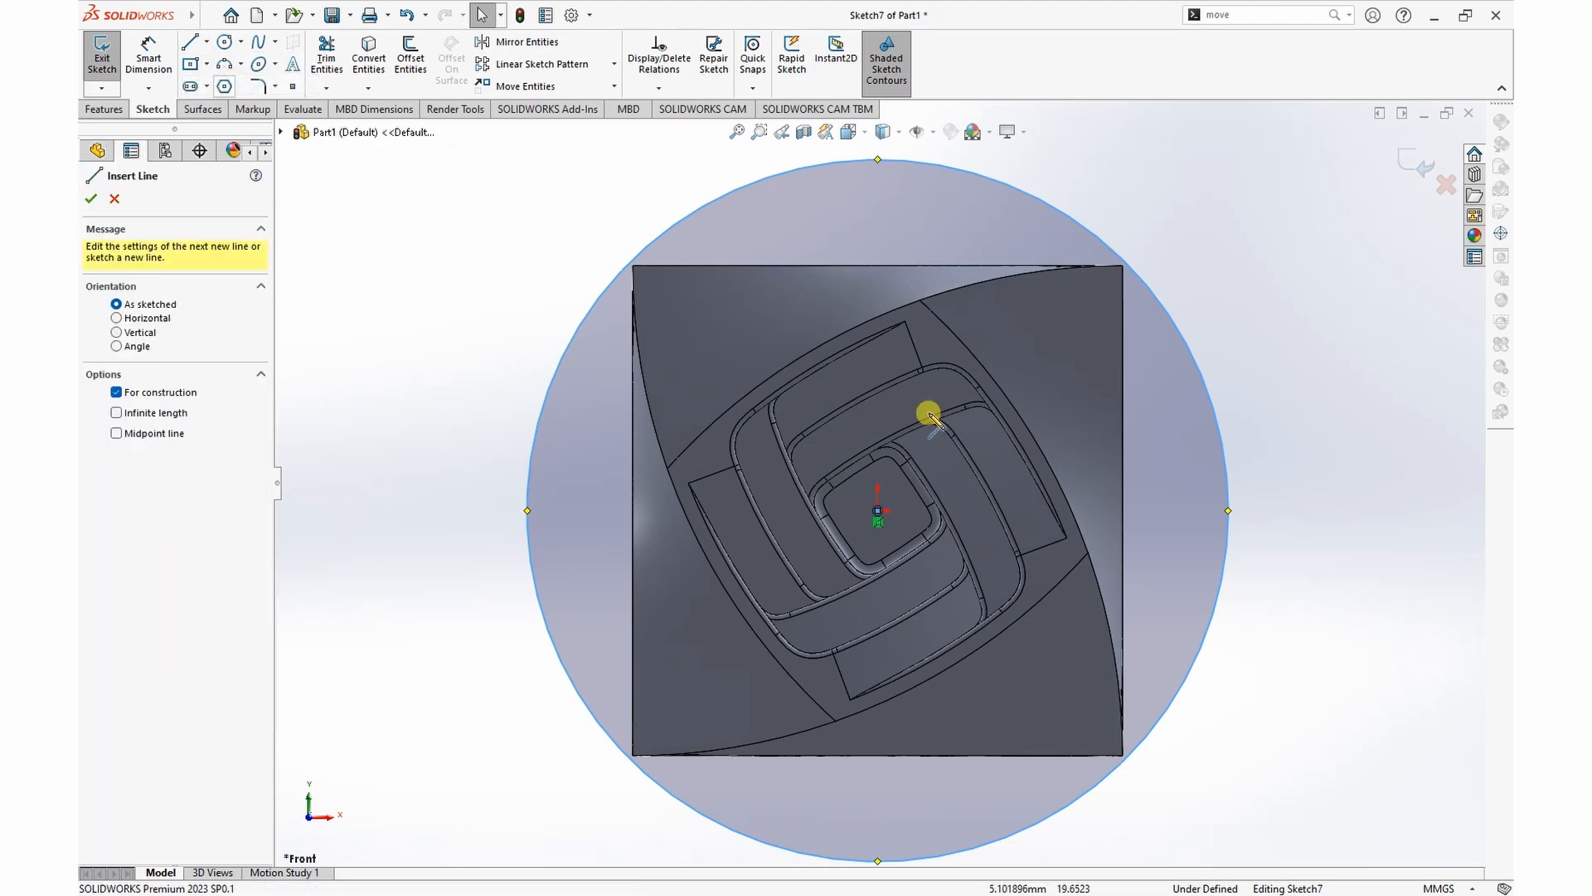
pyautogui.click(879, 159)
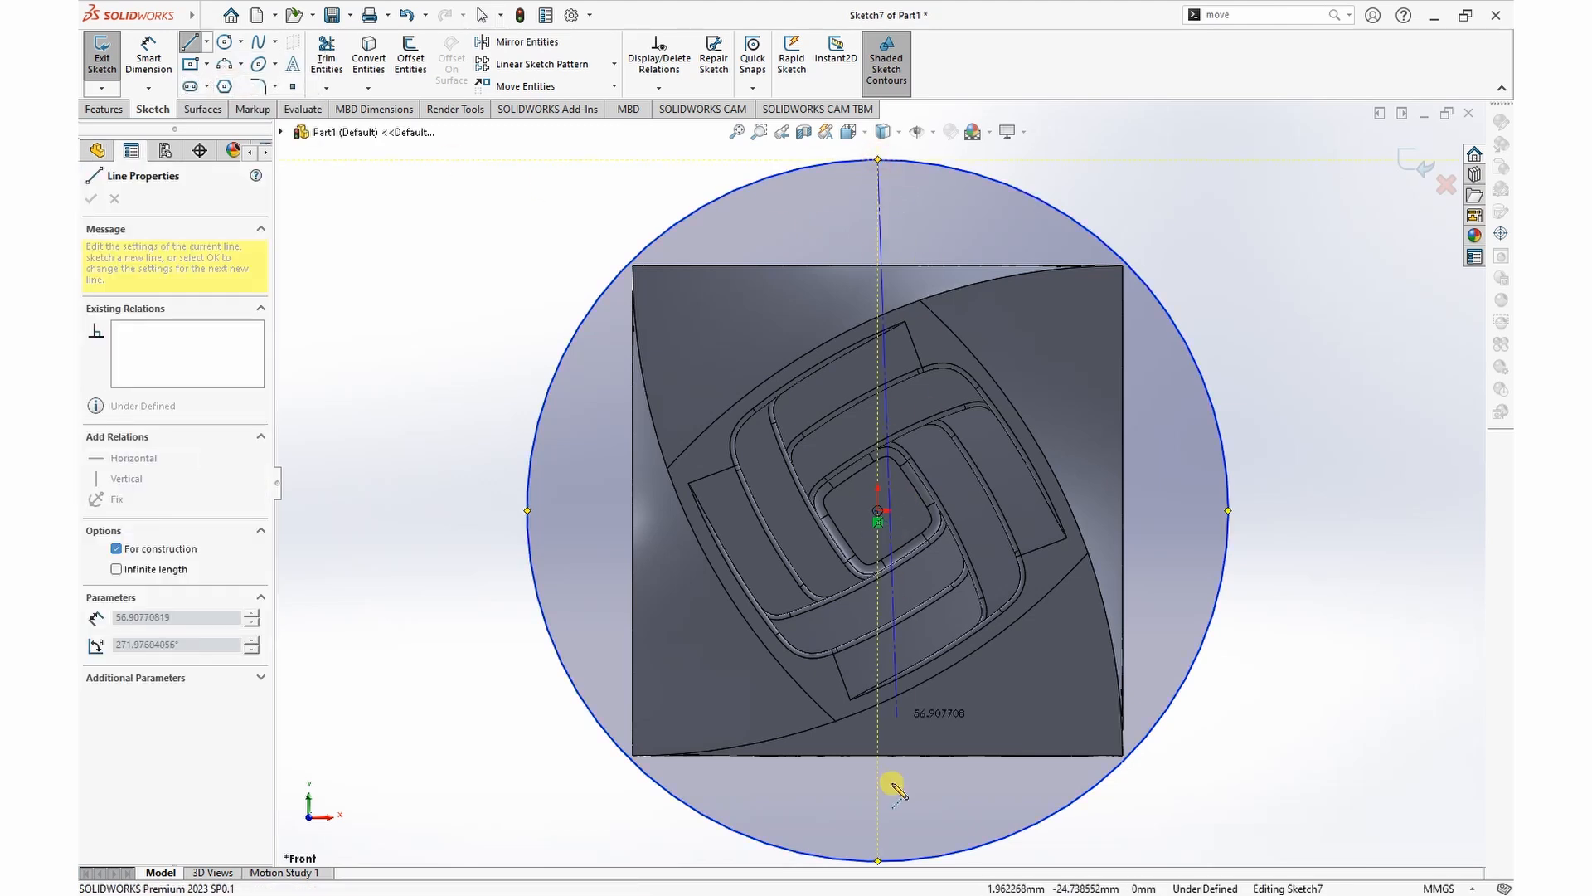
pyautogui.click(878, 859)
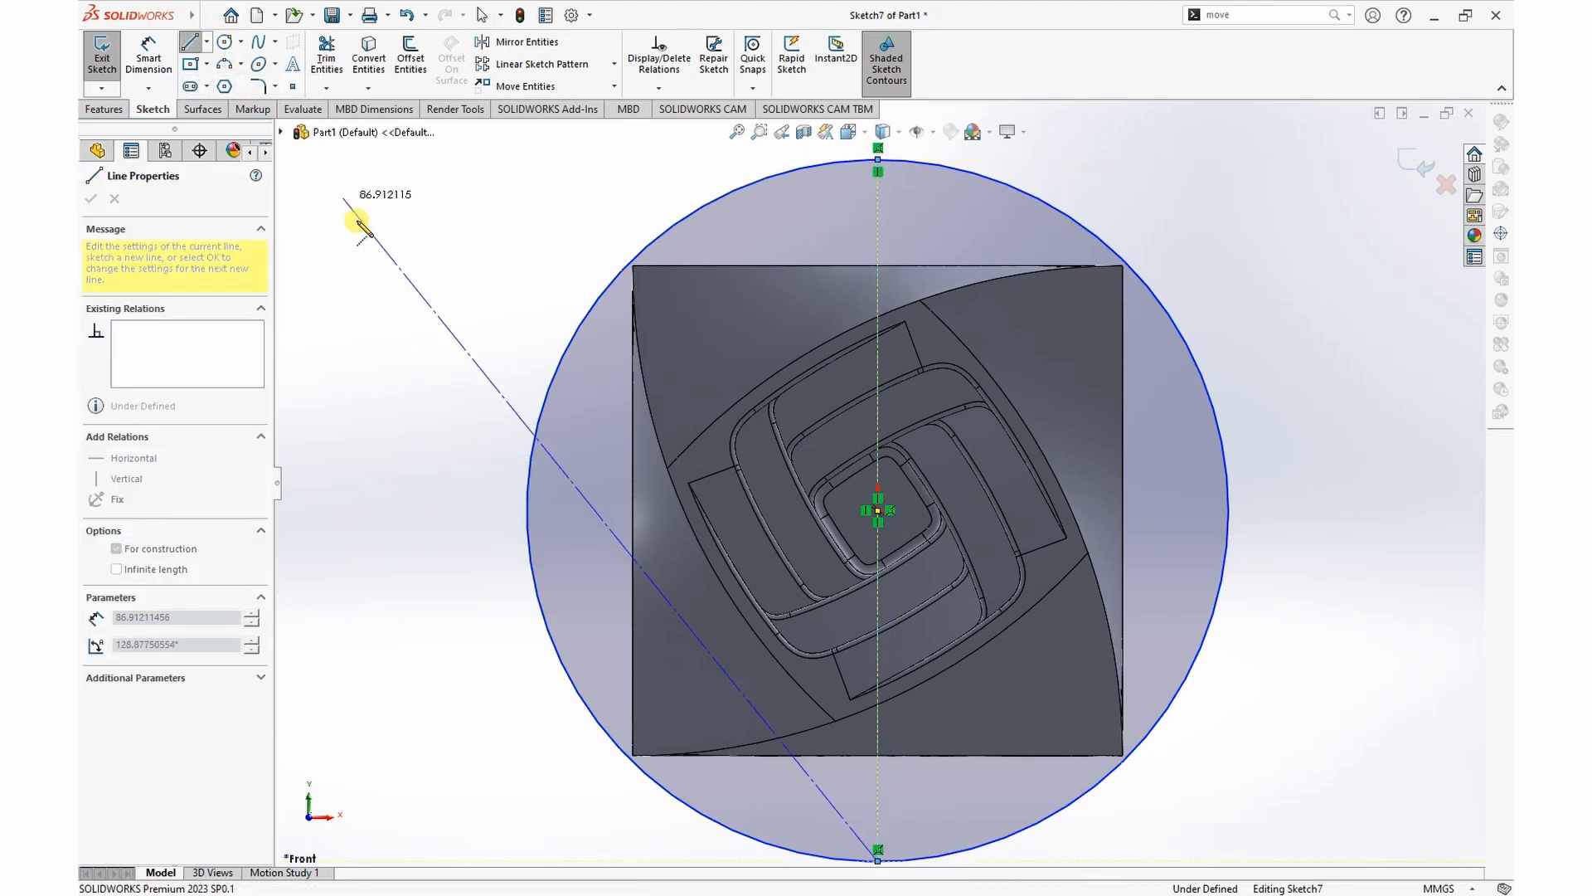
pyautogui.press('Escape')
# Step: Trim away the half of the circle on the positive X side of the centerline
pyautogui.click(326, 56)
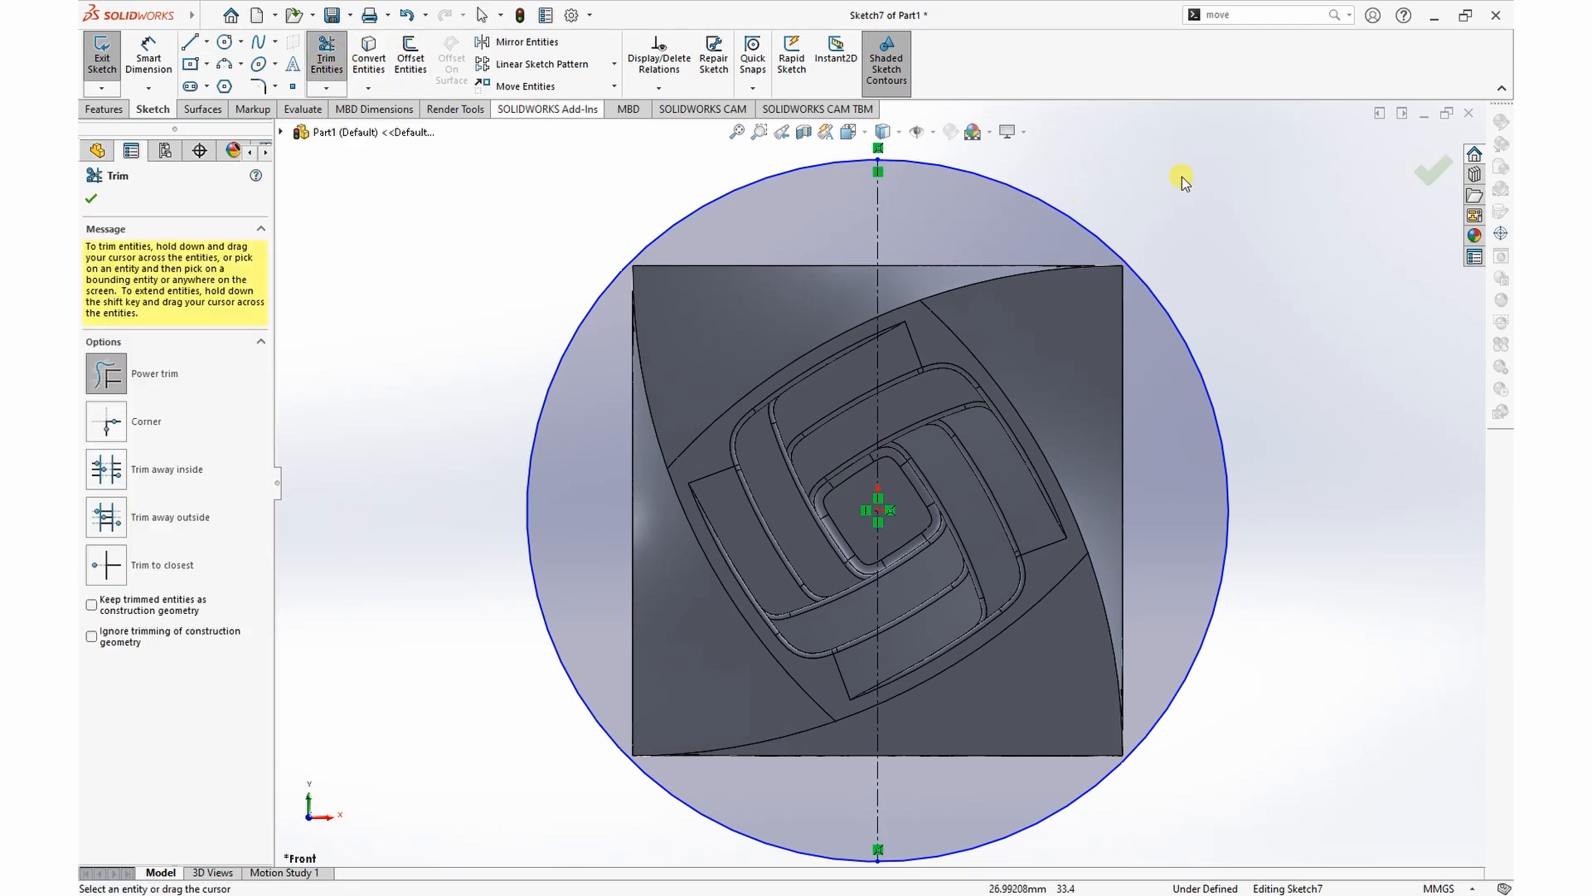
pyautogui.moveTo(1219, 365); pyautogui.dragTo(1301, 423)
pyautogui.scroll(3, 1147, 256)
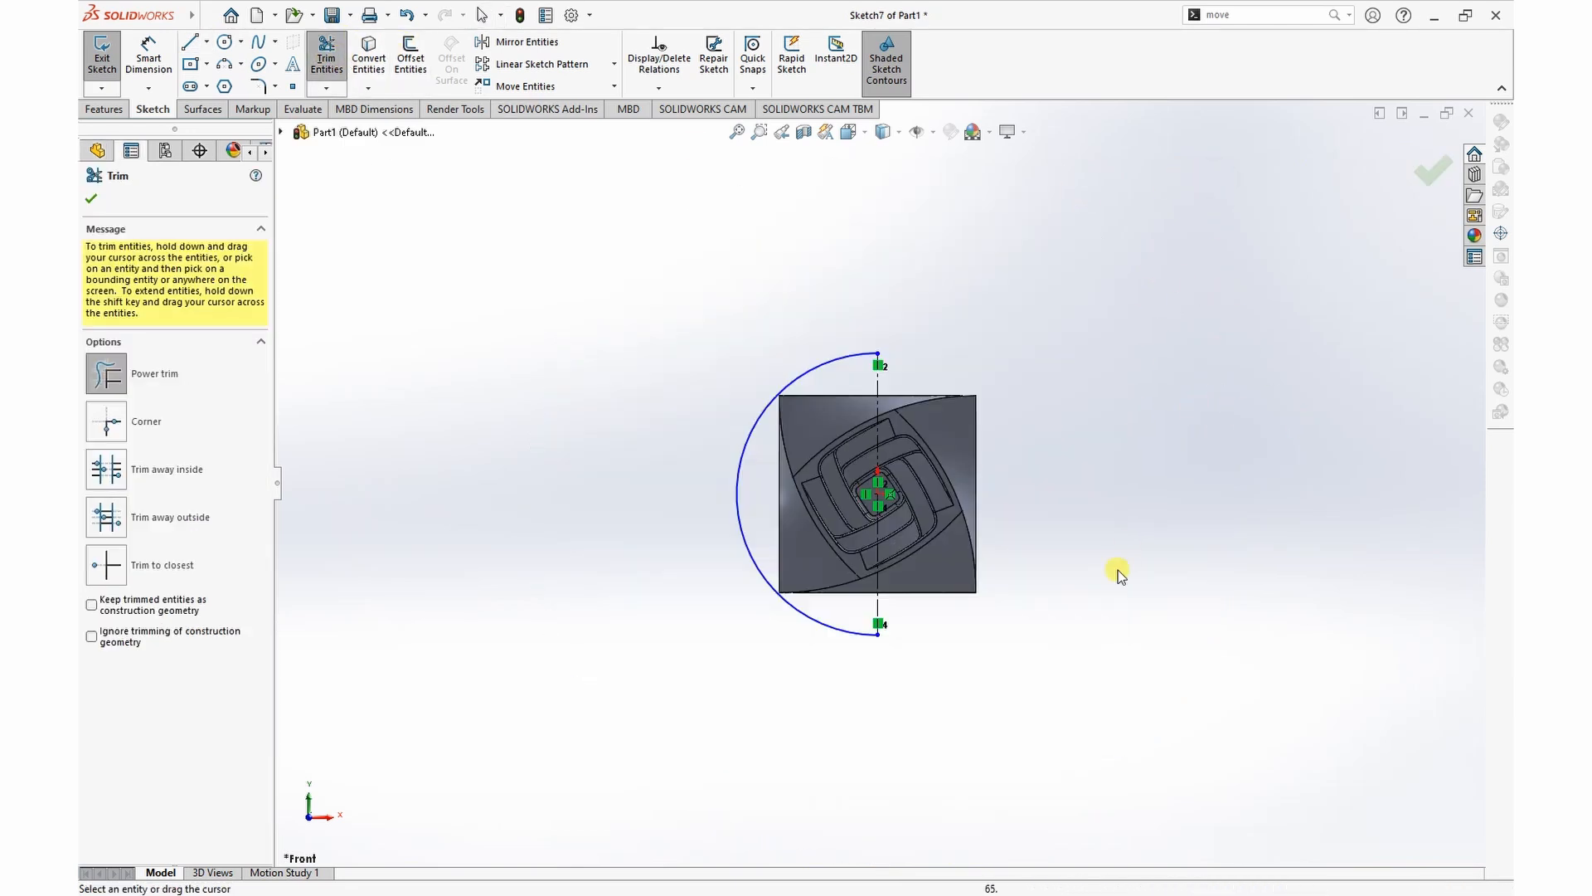
pyautogui.click(91, 199)
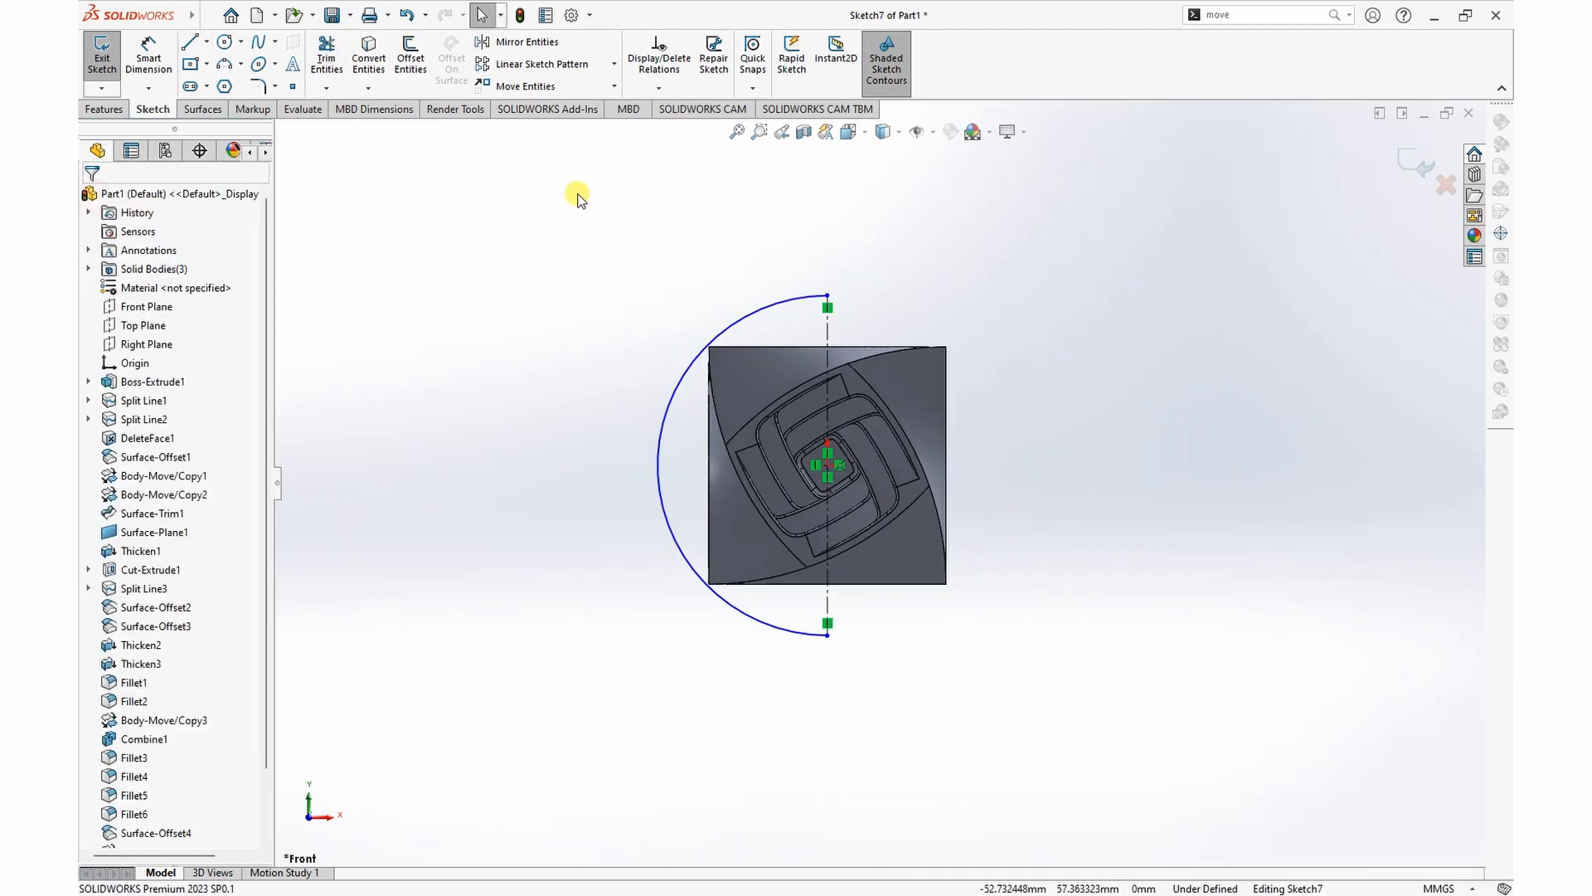
# Step: Dimension the remaining semicircular arc with a radius of 38 mm
pyautogui.rightClick(572, 188)
pyautogui.click(741, 162)
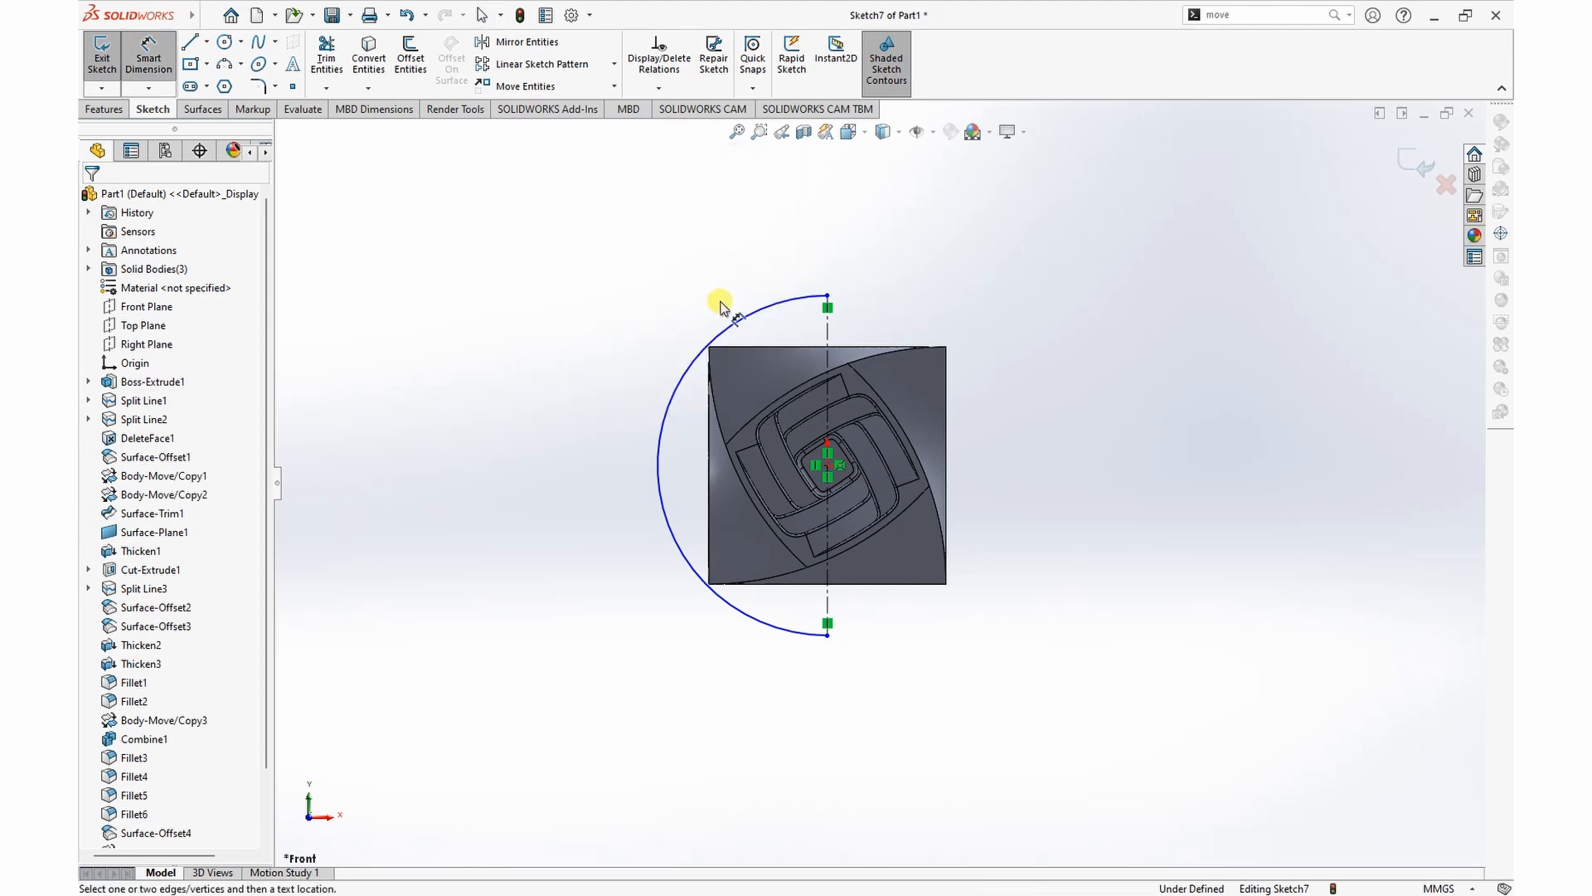
pyautogui.click(743, 321)
pyautogui.click(713, 260)
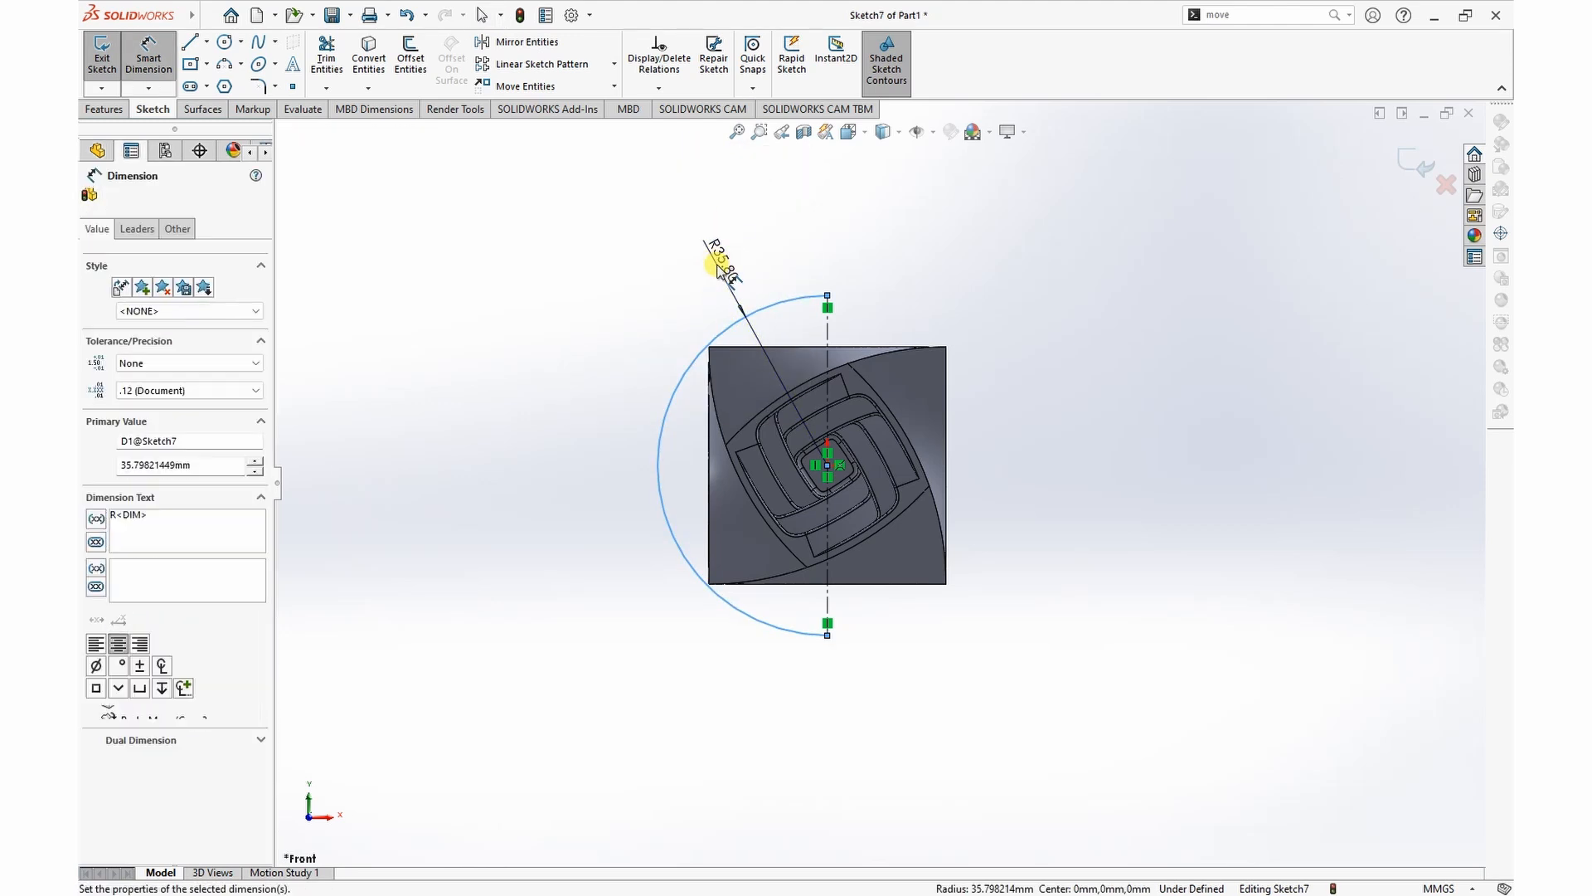
pyautogui.write('38')
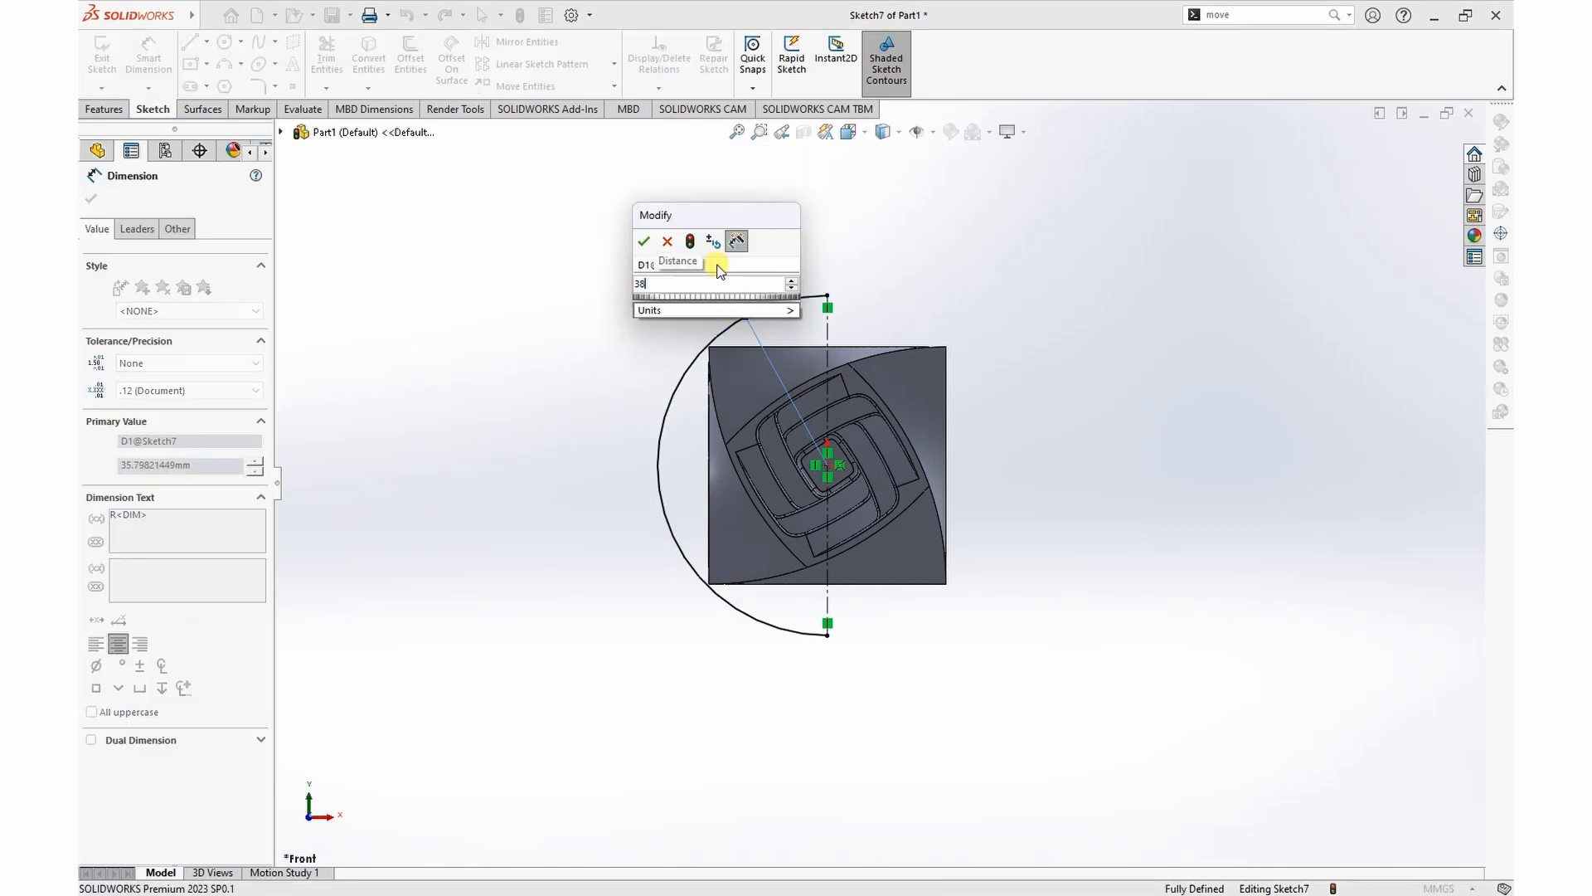
pyautogui.click(645, 242)
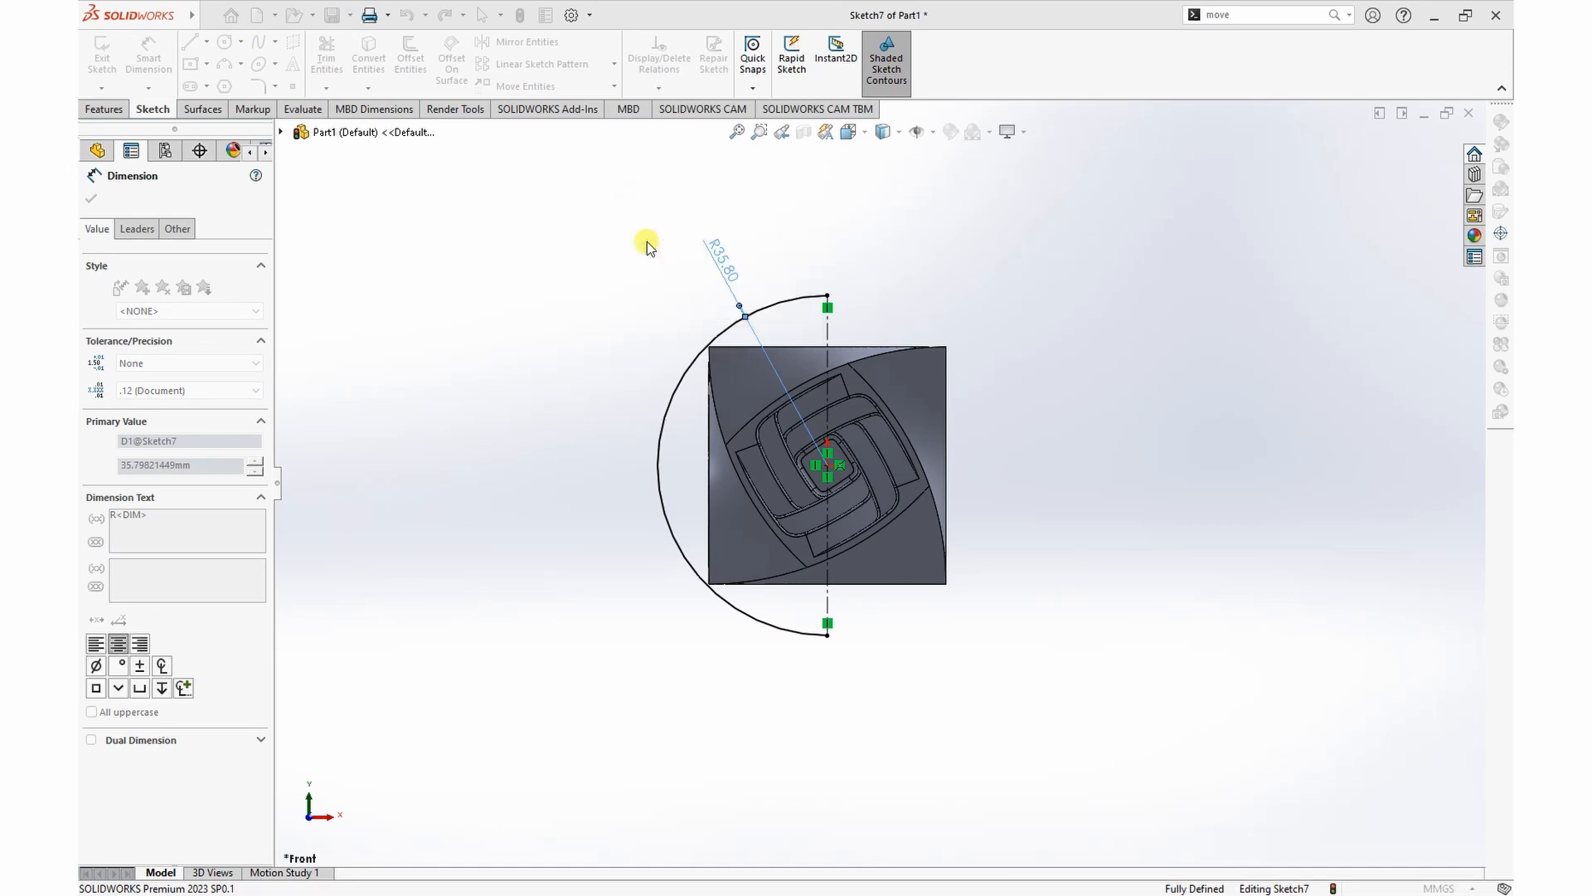
pyautogui.moveTo(1090, 350); pyautogui.dragTo(1111, 358, button='middle')
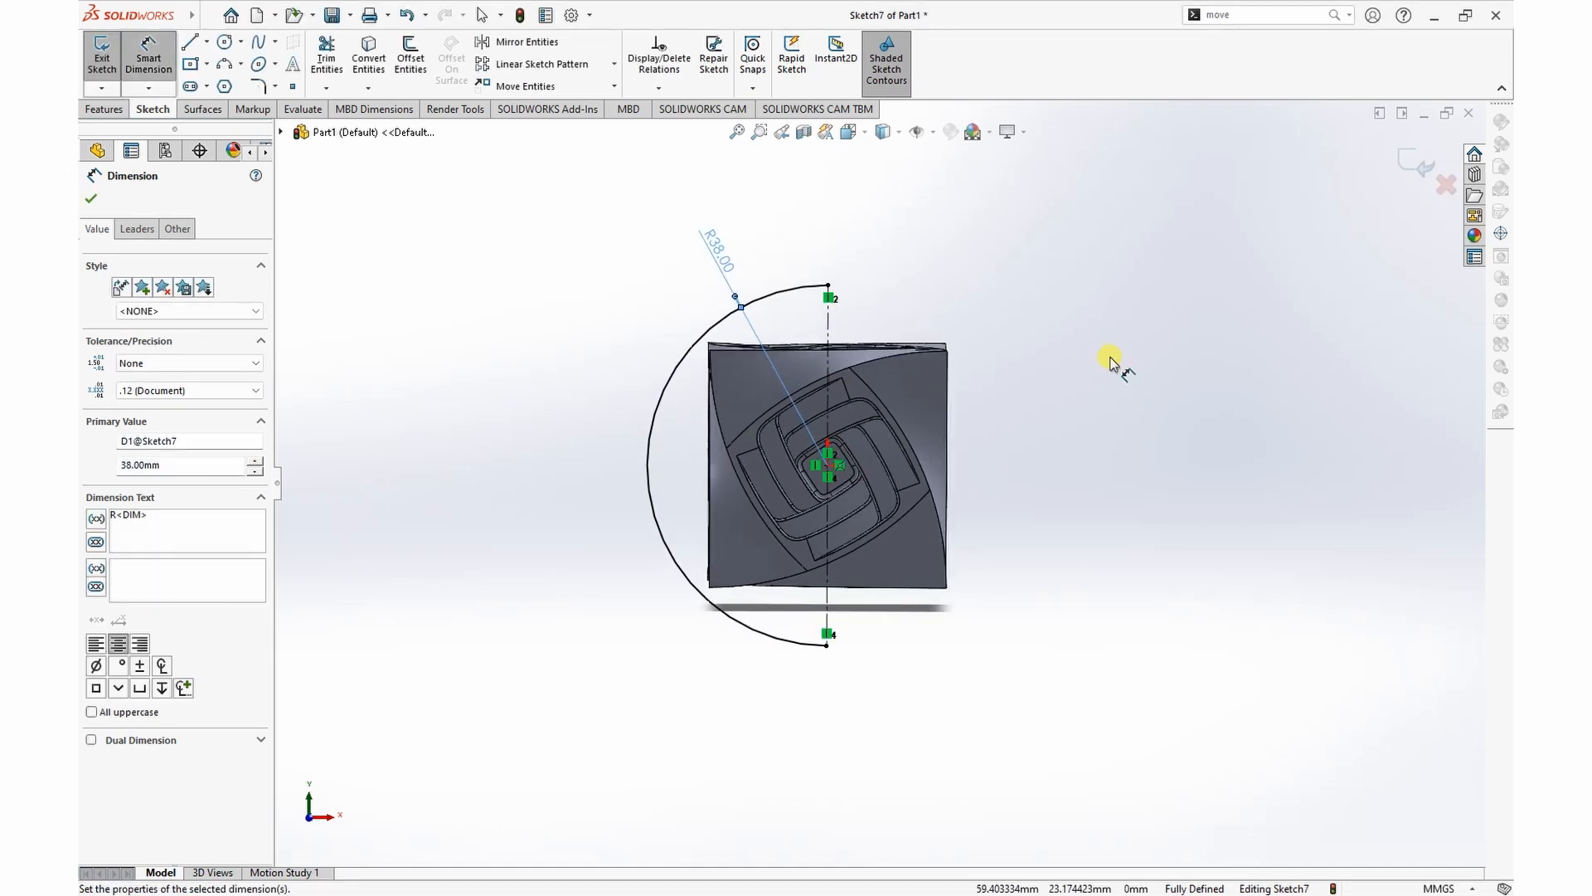
pyautogui.click(91, 200)
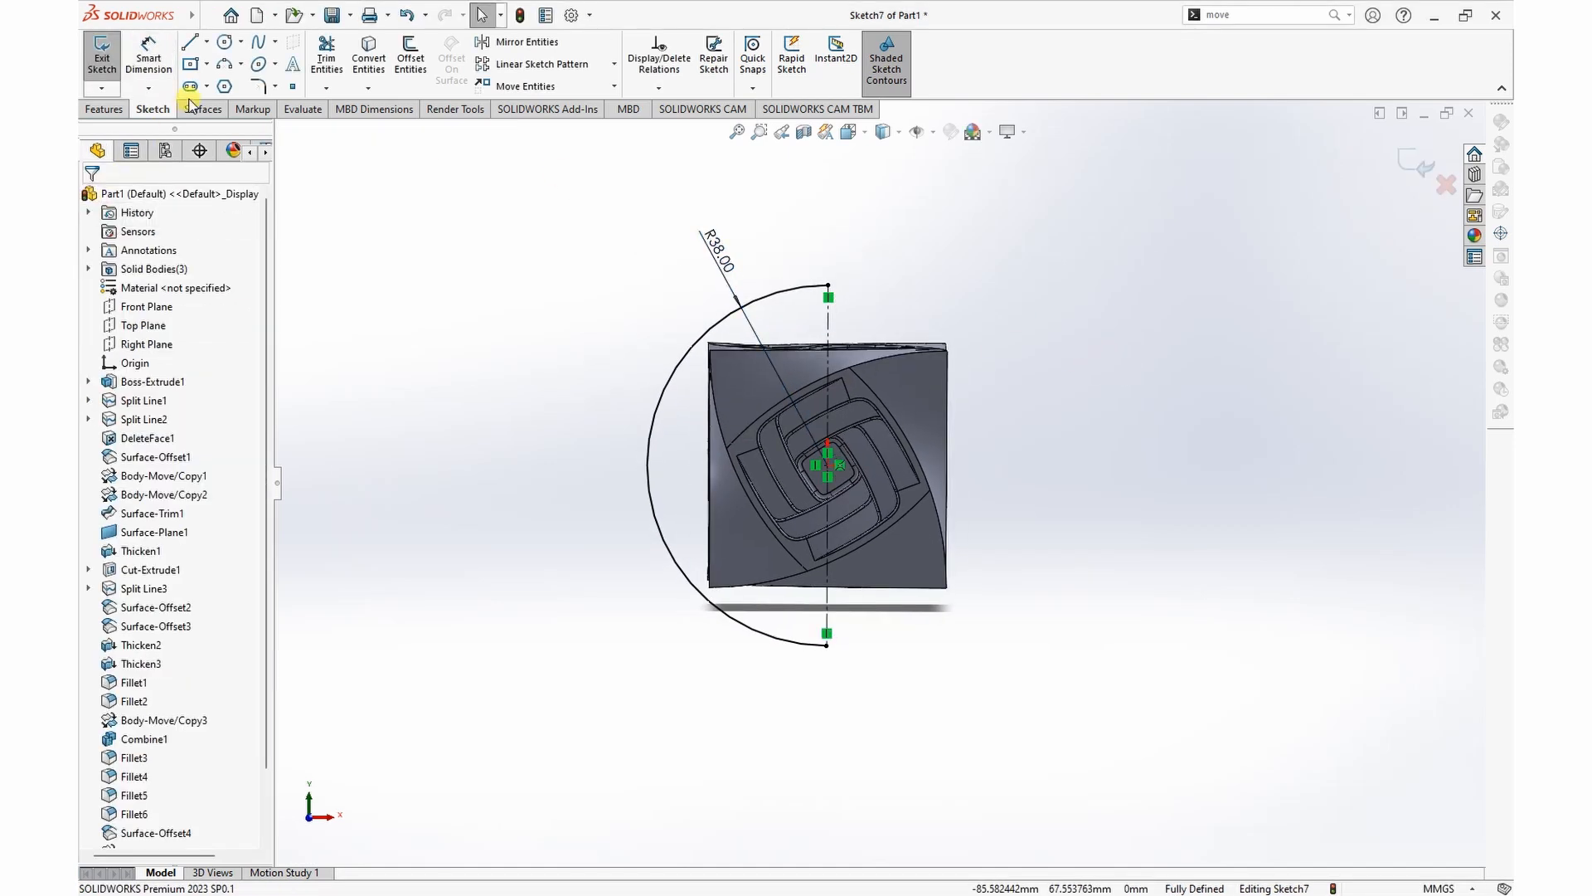
# Step: Revolve the arc 360° about the vertical centerline as a spherical surface
pyautogui.click(192, 110)
pyautogui.click(154, 54)
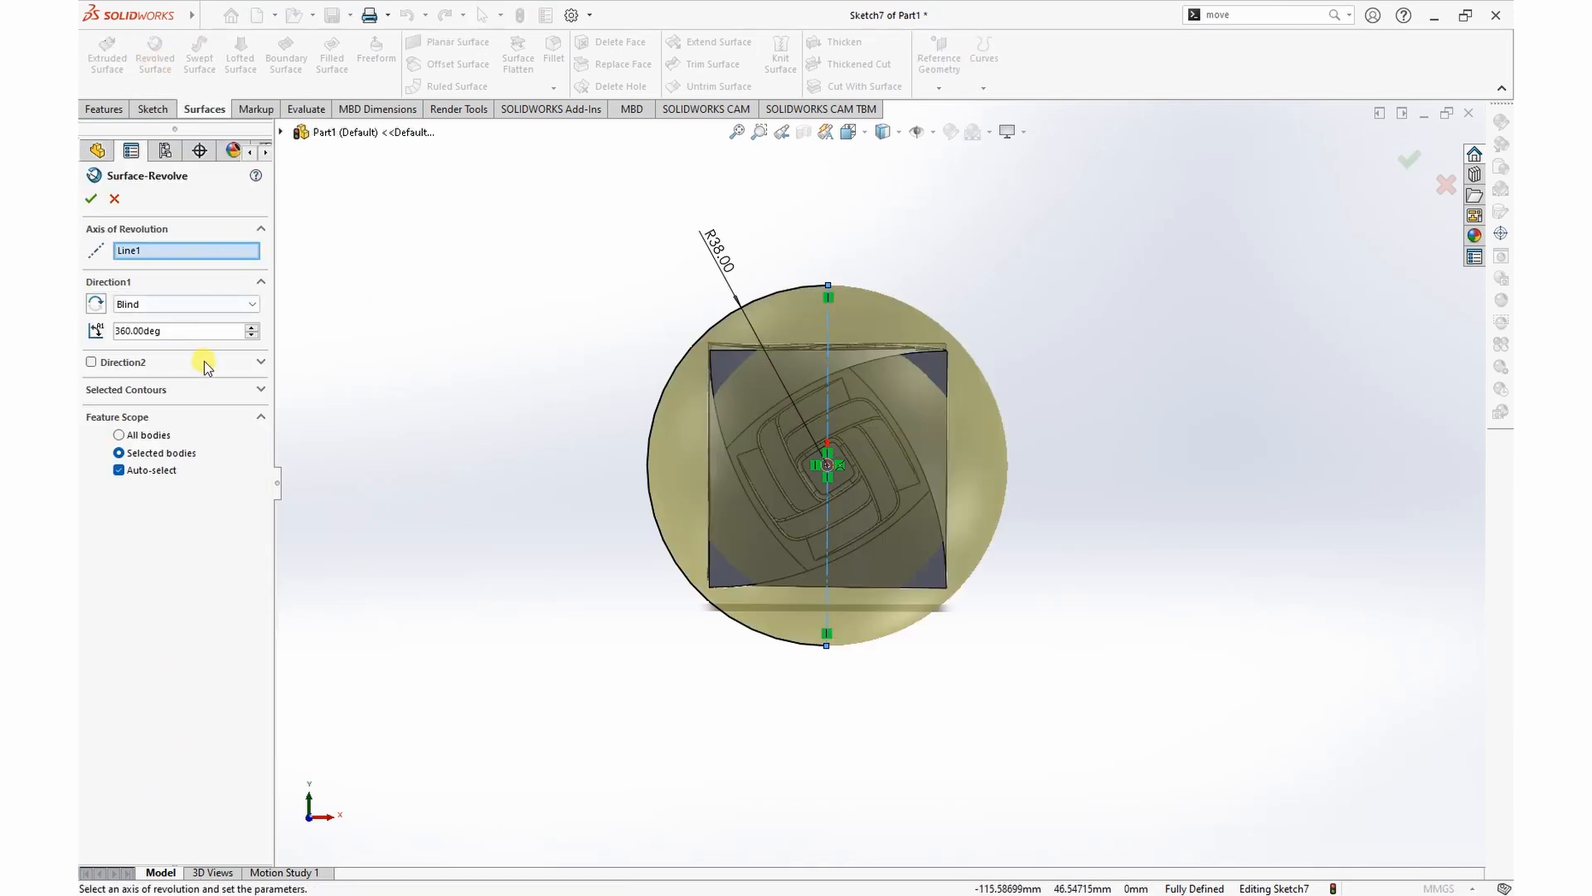
pyautogui.click(88, 200)
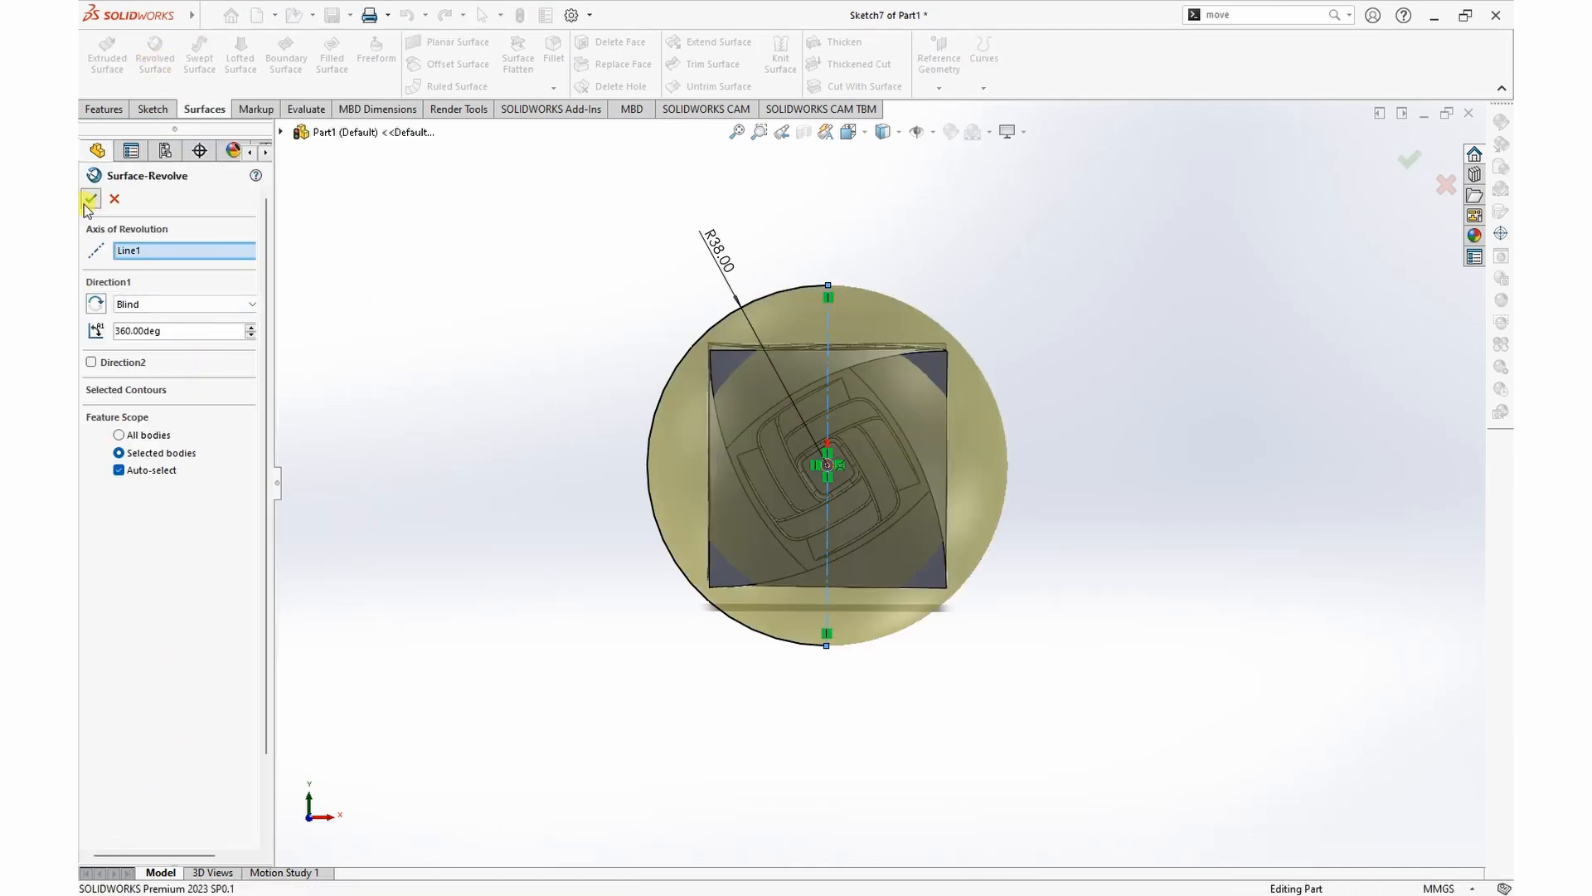
pyautogui.moveTo(1076, 310); pyautogui.dragTo(1098, 352, button='middle')
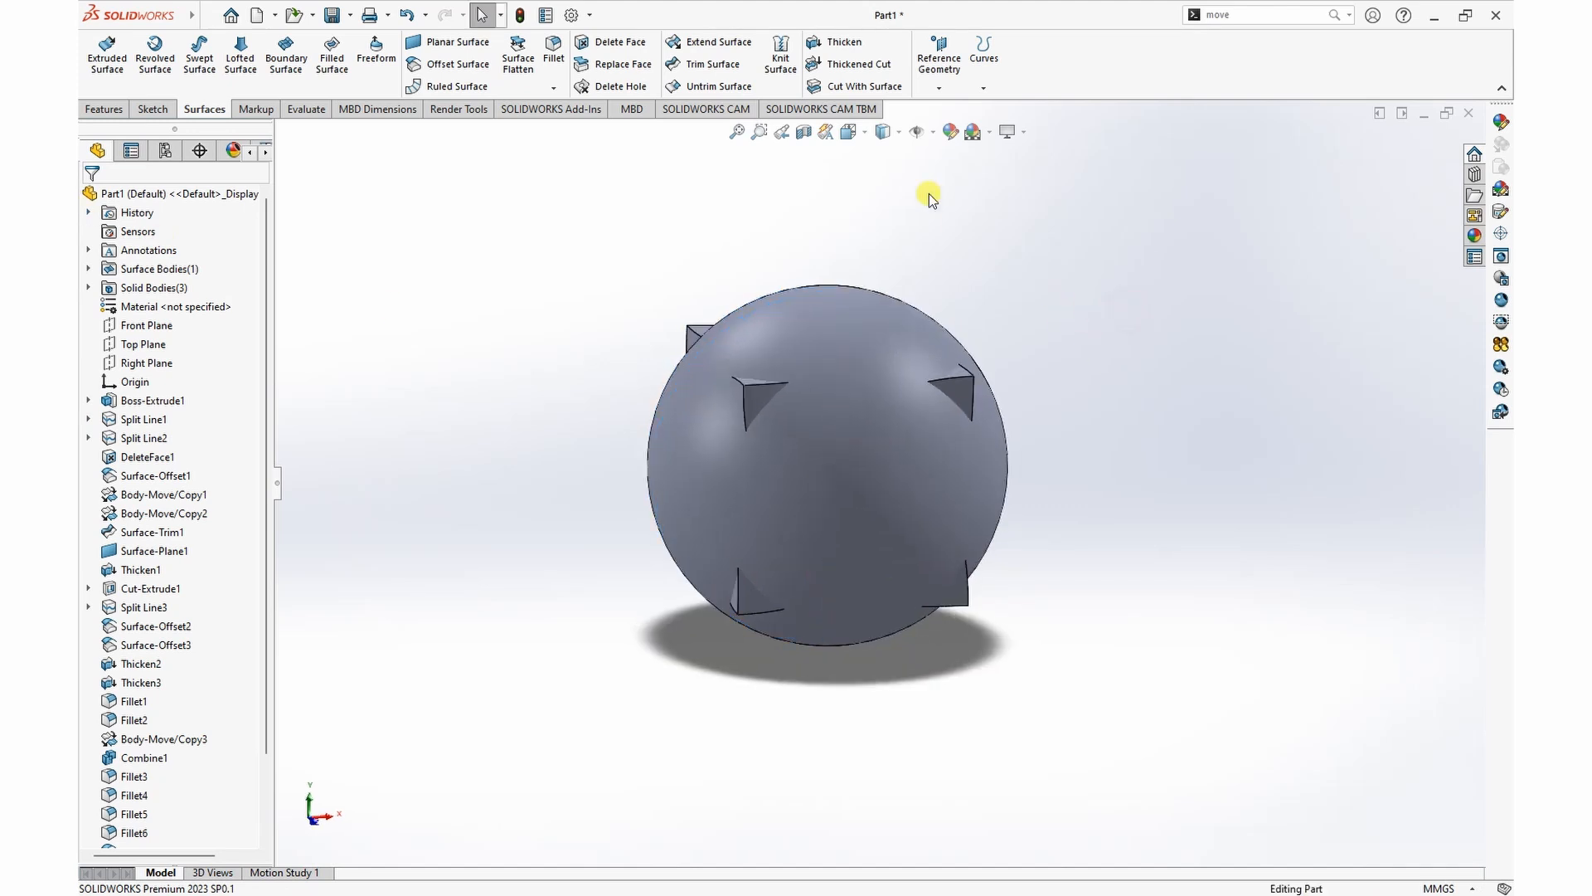
# Step: Cut off the cube's protruding corners with the revolved spherical surface, then hide that surface
pyautogui.click(881, 88)
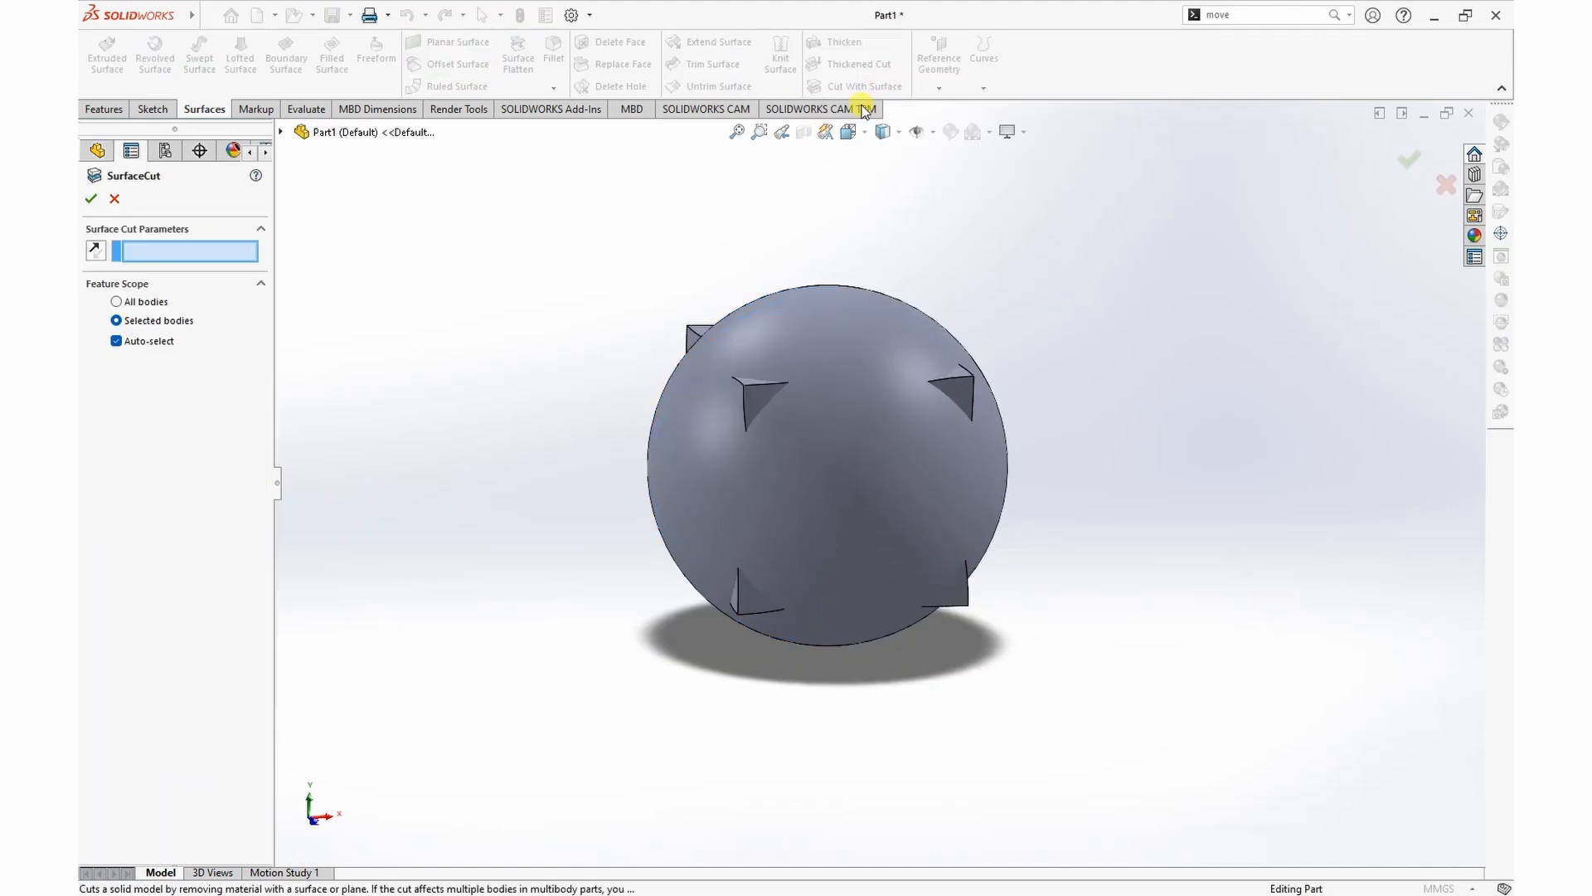
pyautogui.click(834, 340)
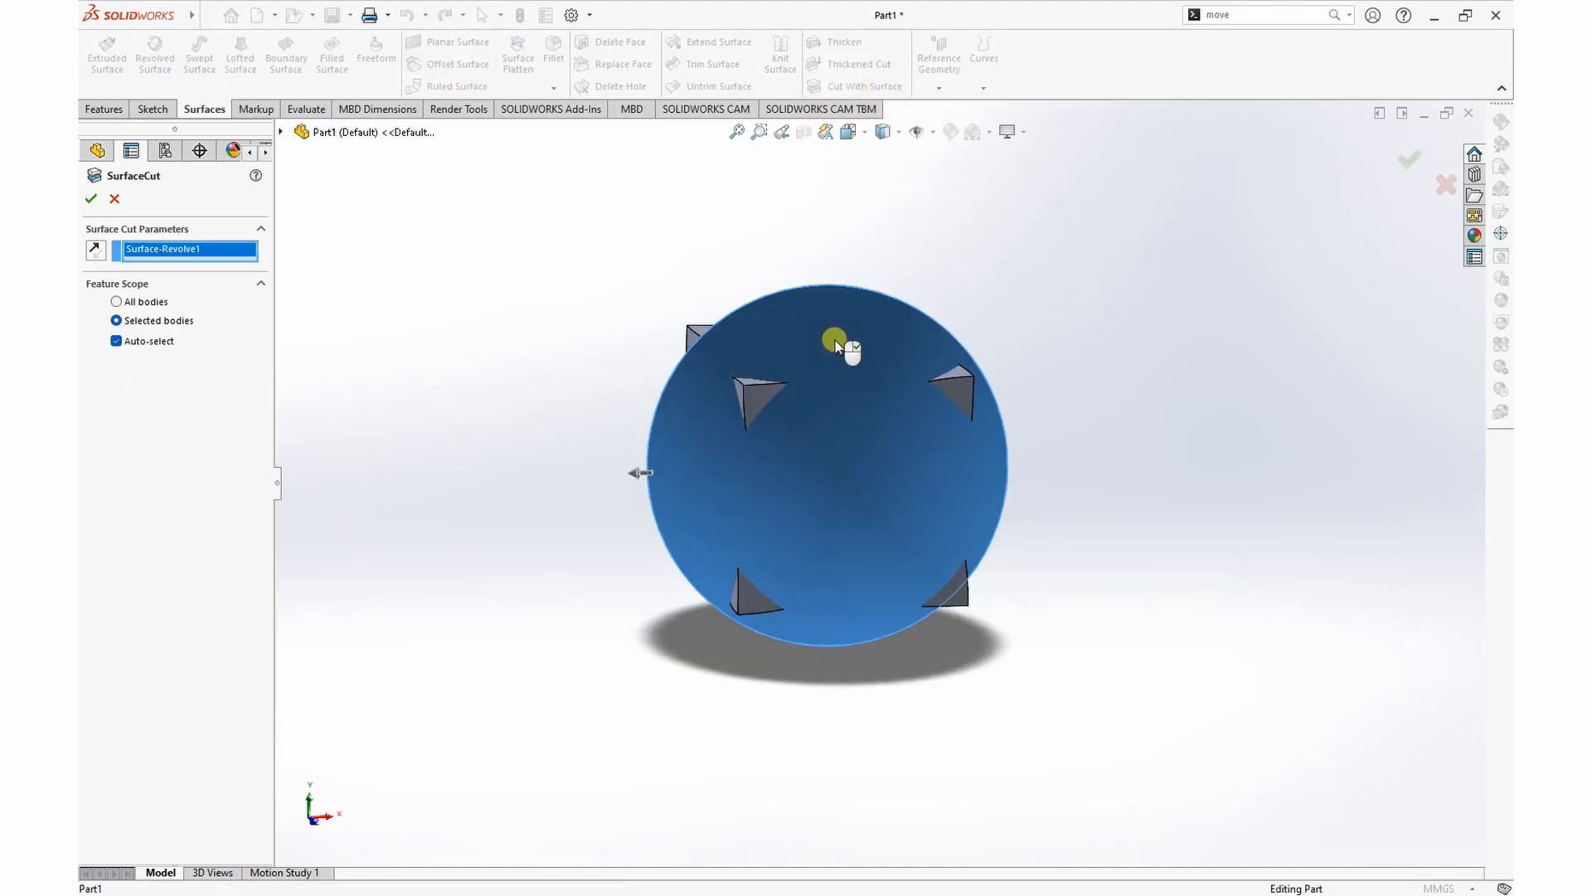
pyautogui.click(637, 475)
pyautogui.click(666, 474)
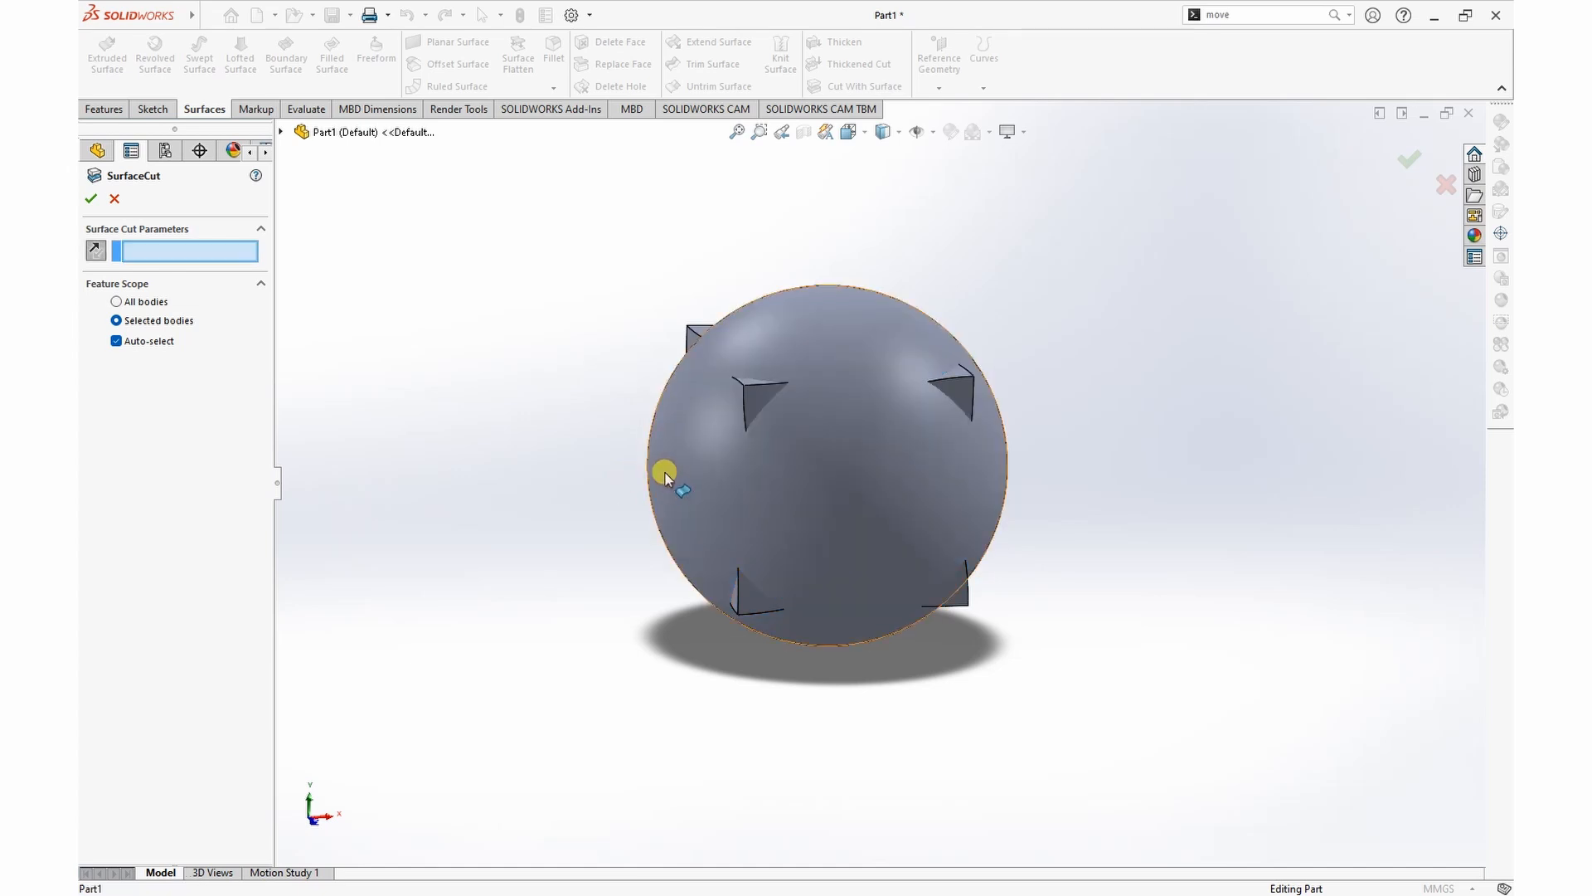
pyautogui.click(849, 460)
pyautogui.click(668, 474)
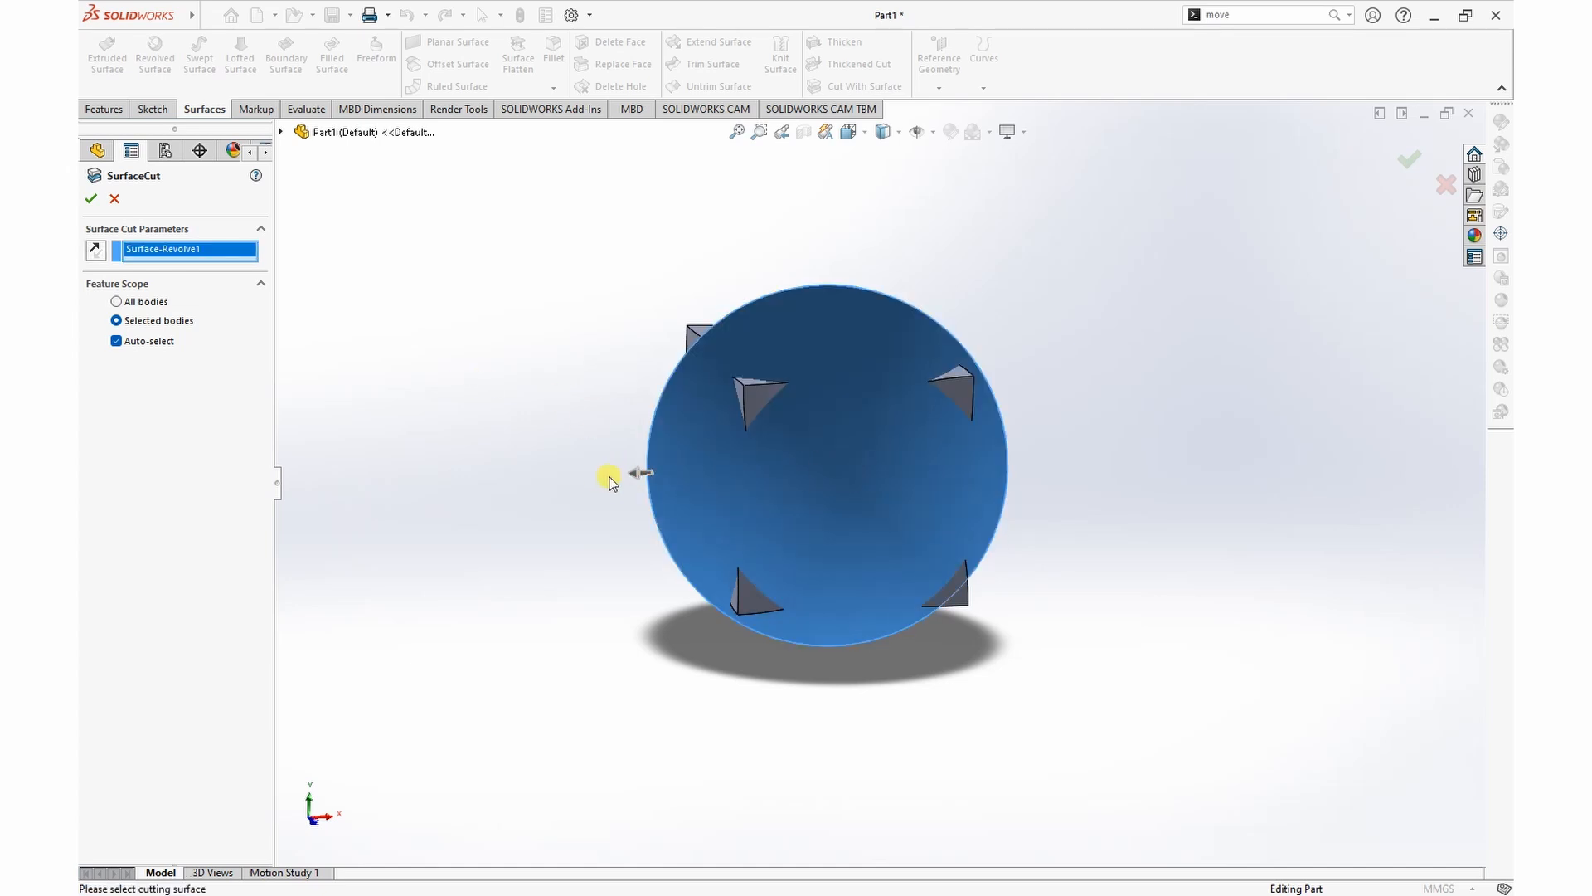
pyautogui.click(90, 200)
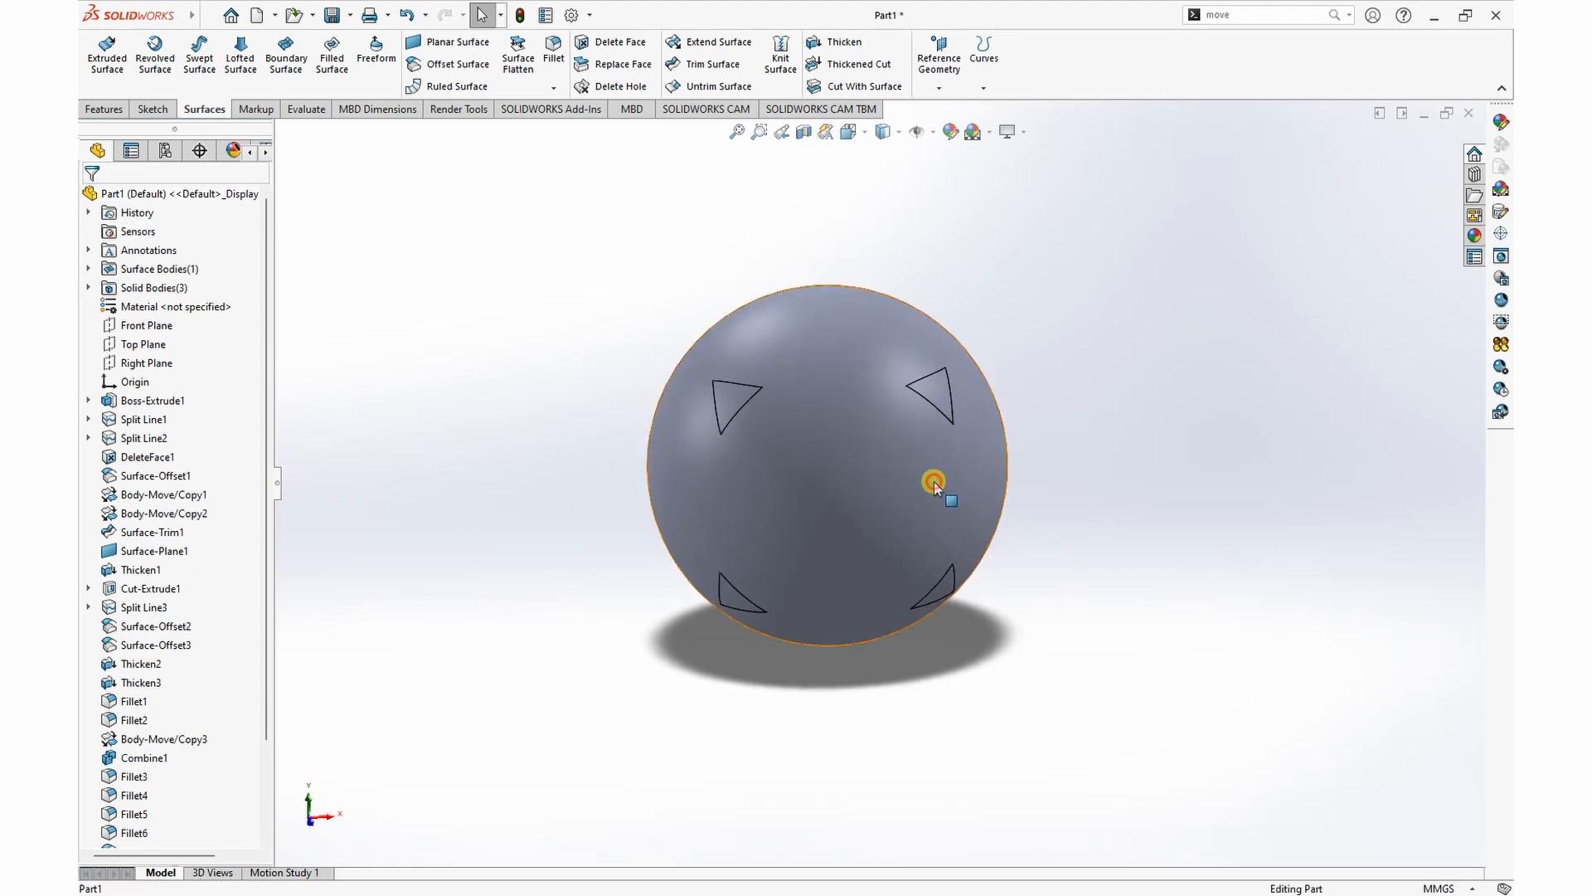
pyautogui.click(935, 488)
pyautogui.click(1013, 431)
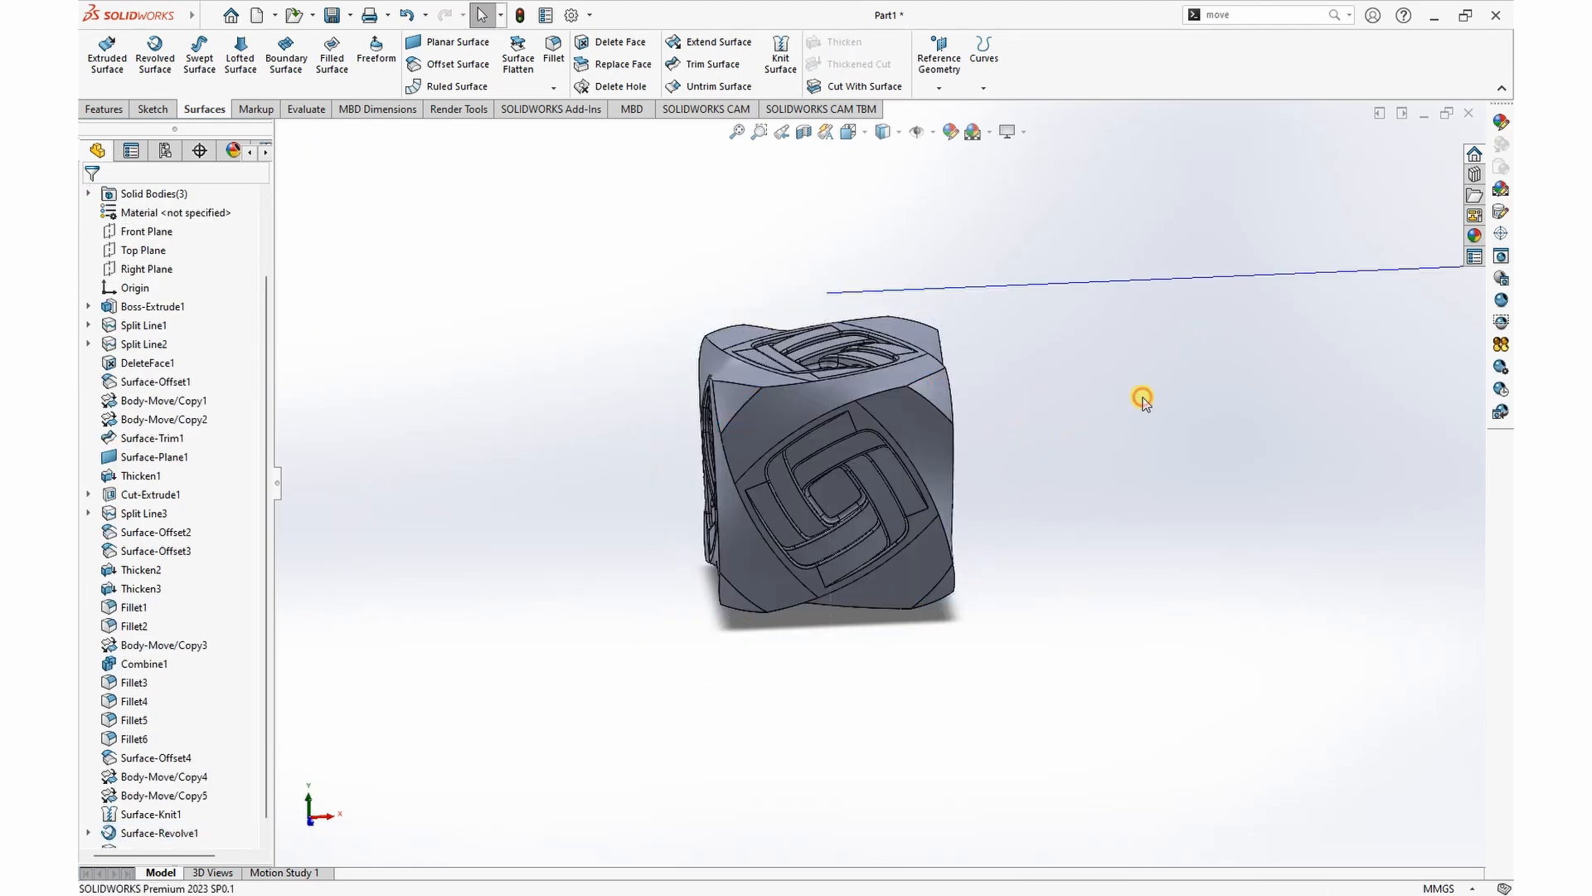
# Step: Examine the cut corners and the interwoven strip pattern on the cube's faces from several angles
pyautogui.moveTo(1145, 386); pyautogui.dragTo(1162, 348, button='middle')
pyautogui.scroll(4, 1153, 352)
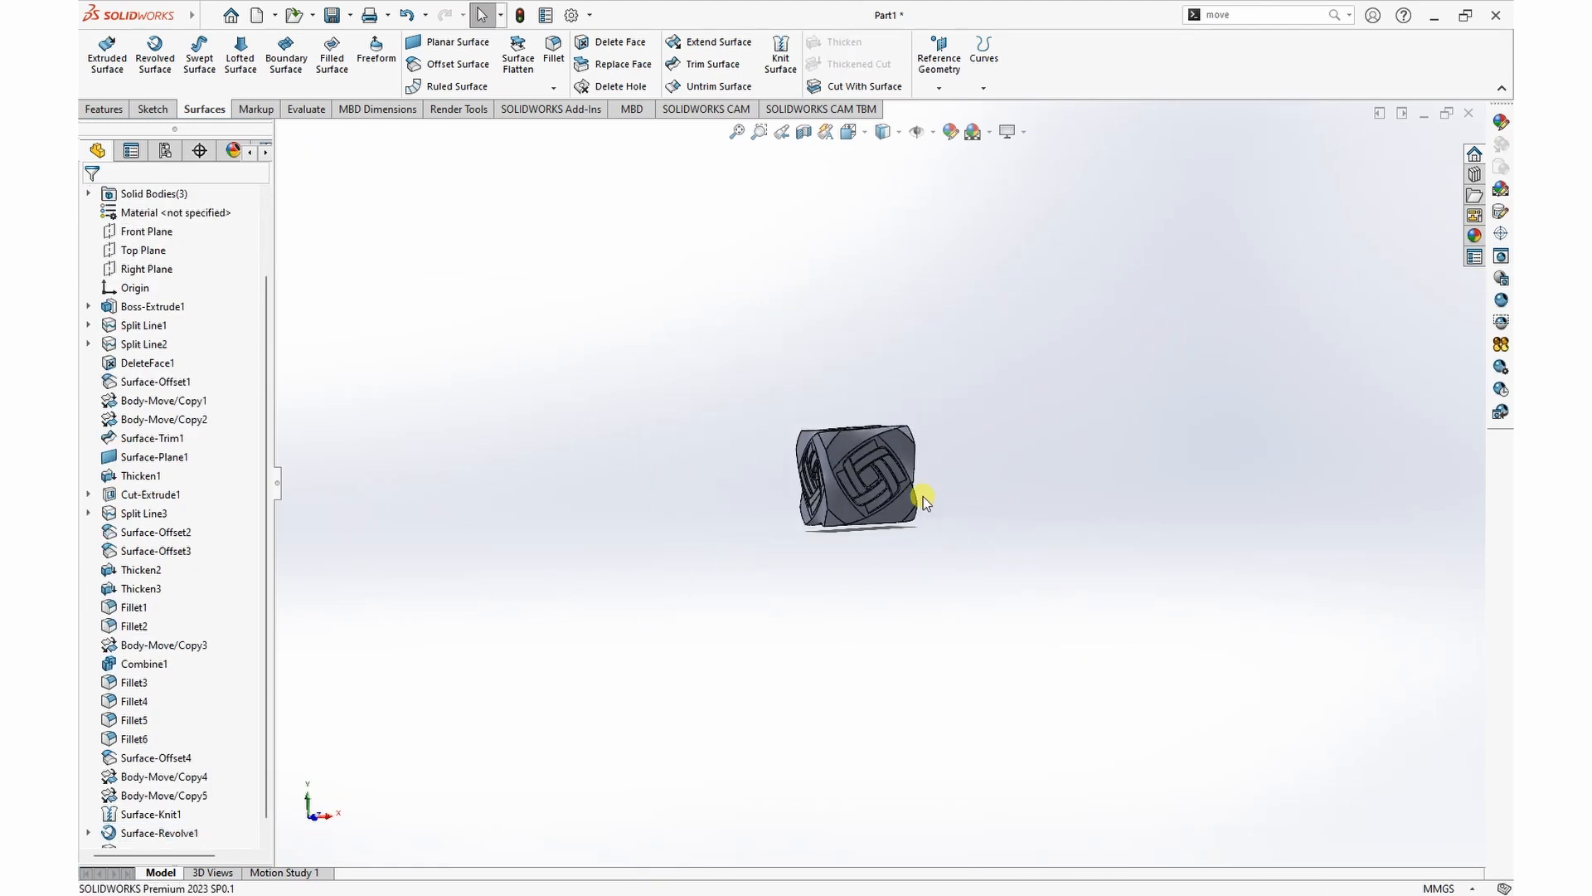
pyautogui.scroll(-6, 885, 501)
pyautogui.moveTo(1112, 427); pyautogui.dragTo(722, 399, button='middle')
pyautogui.scroll(-5, 689, 406)
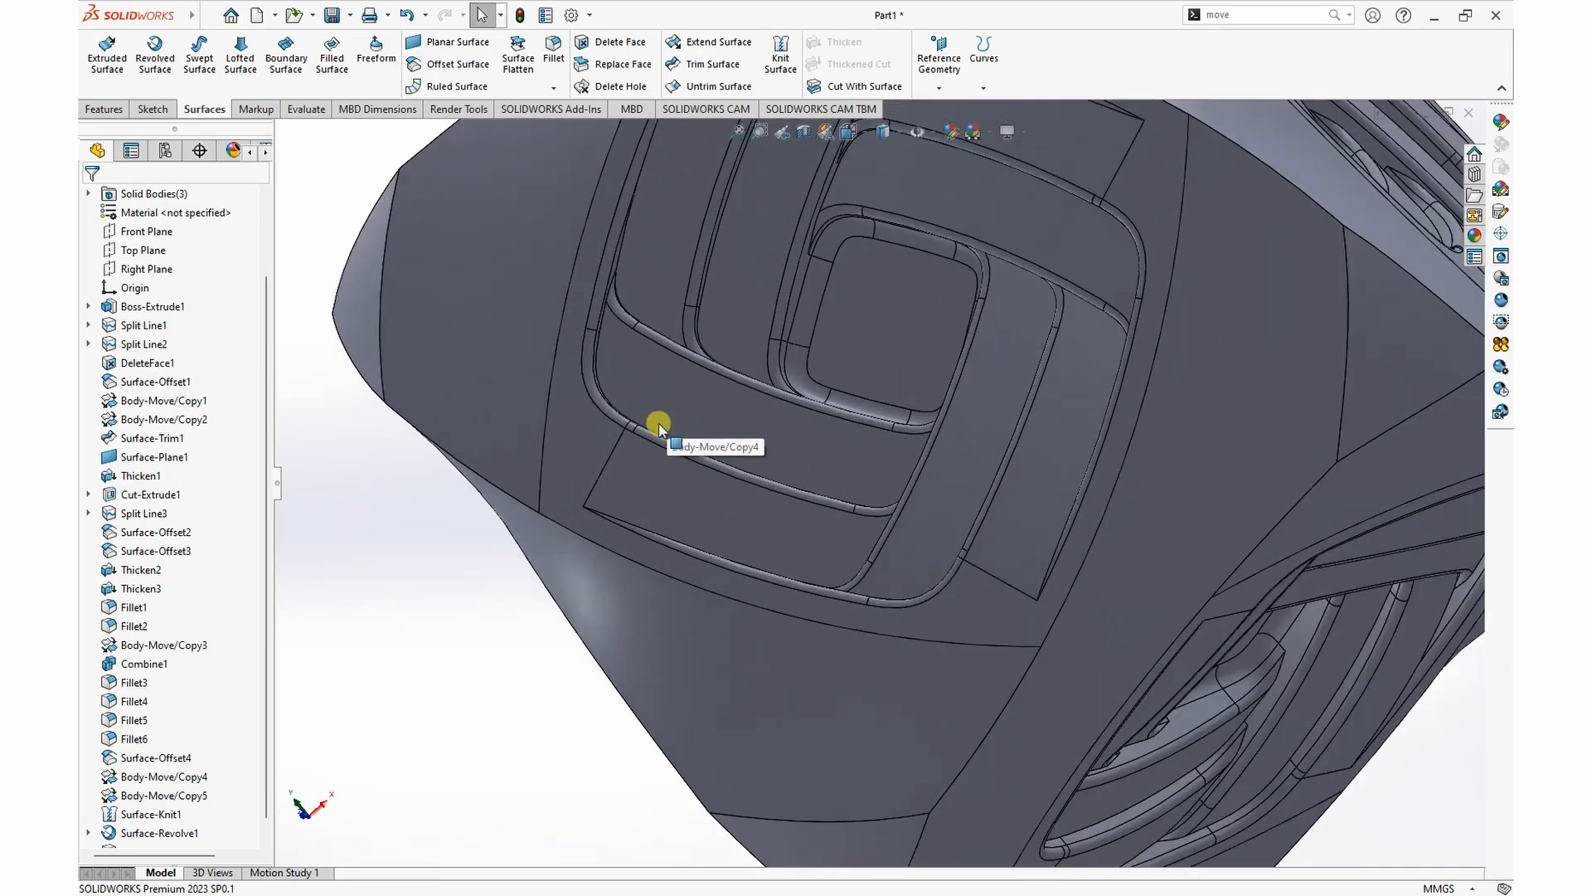
pyautogui.scroll(6, 746, 605)
pyautogui.moveTo(828, 504); pyautogui.dragTo(1130, 569, button='middle')
pyautogui.scroll(-2, 1053, 515)
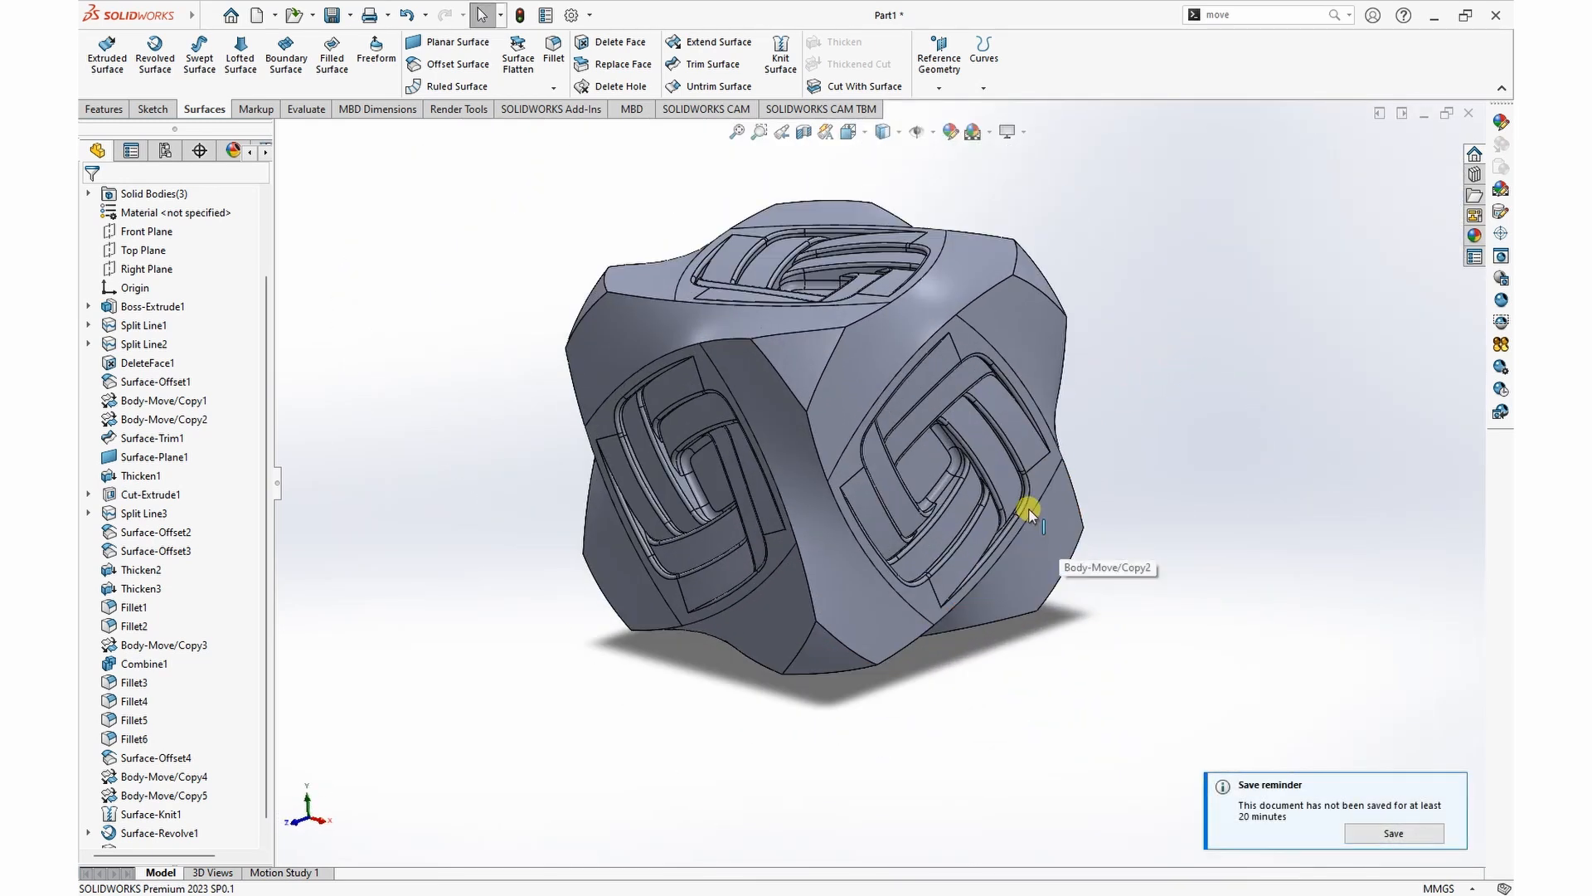
# Step: Copy the triangular cut face at the cube's front corner as a zero-offset surface, and hide the copy
pyautogui.click(809, 363)
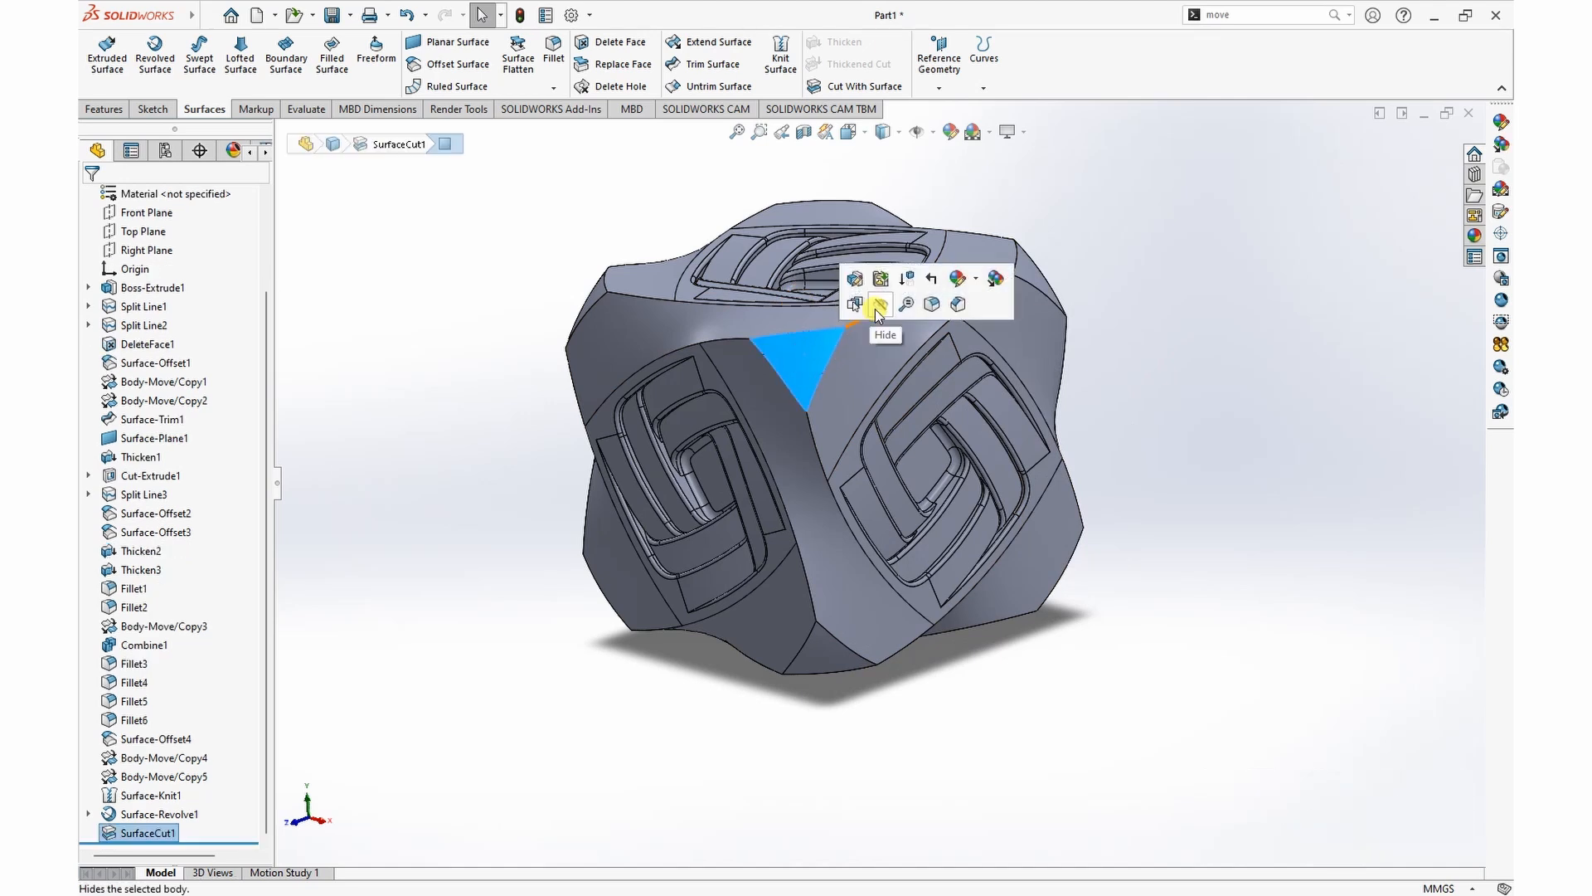
pyautogui.click(454, 65)
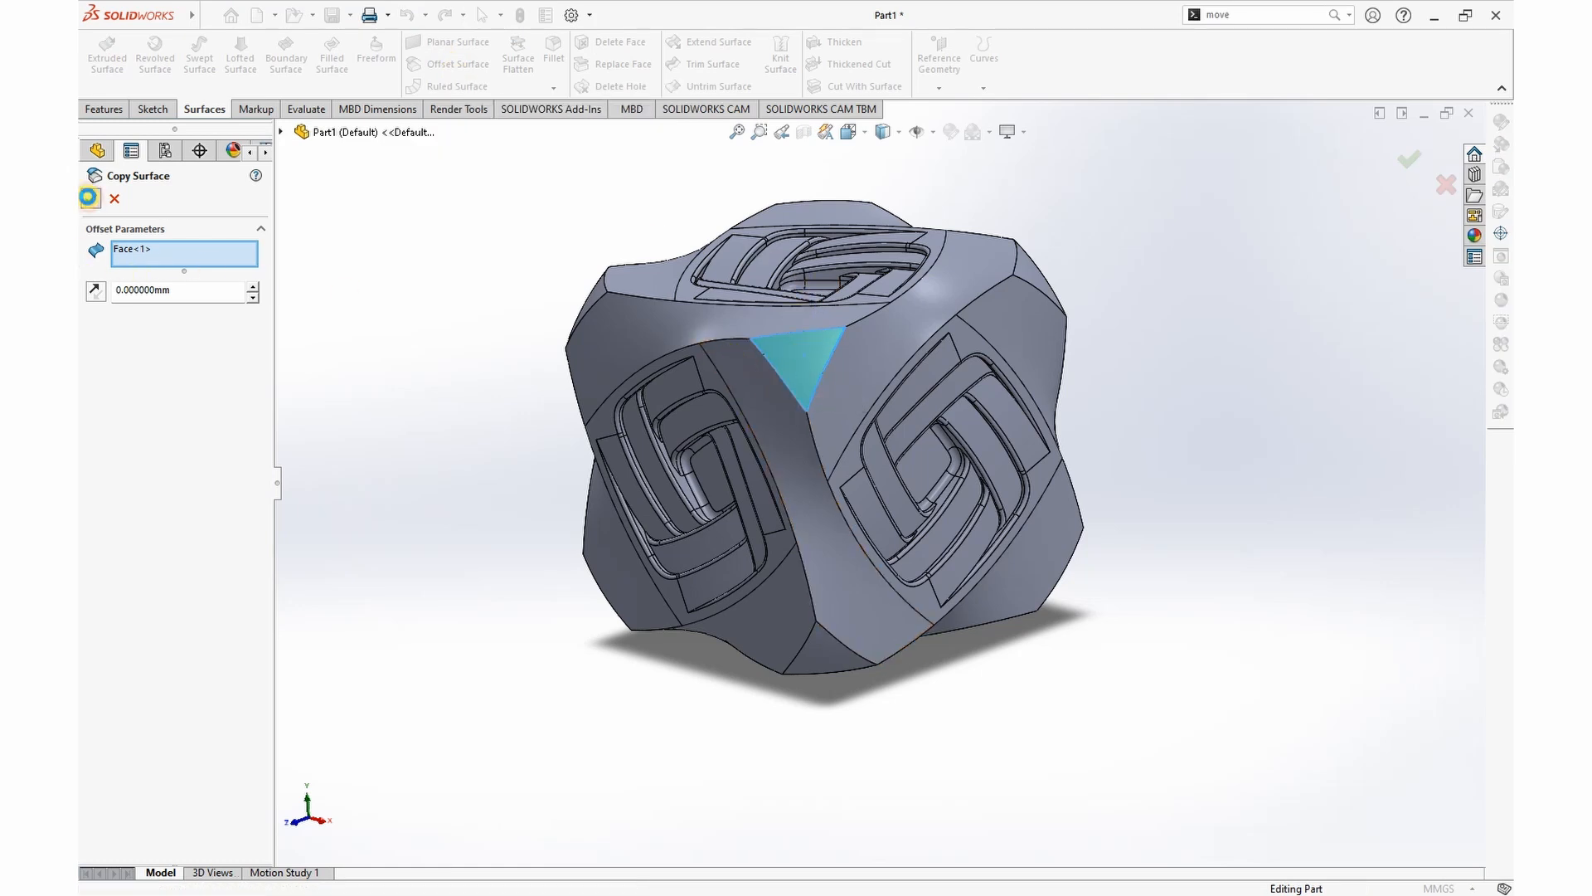
pyautogui.click(88, 198)
pyautogui.scroll(-5, 308, 681)
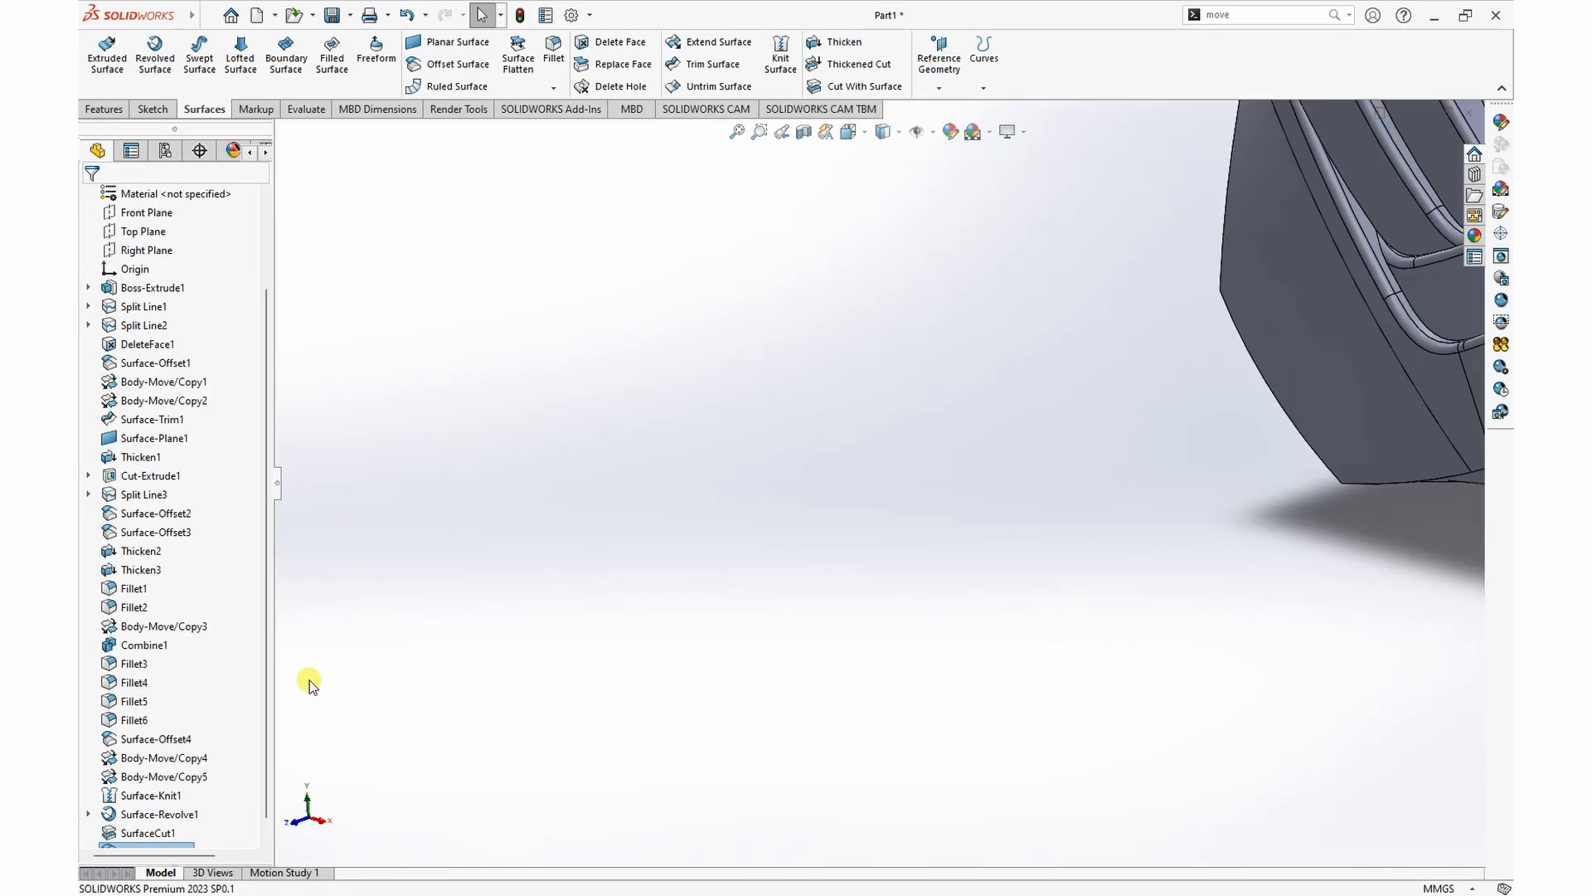
pyautogui.scroll(4, 309, 681)
pyautogui.scroll(-2, 243, 738)
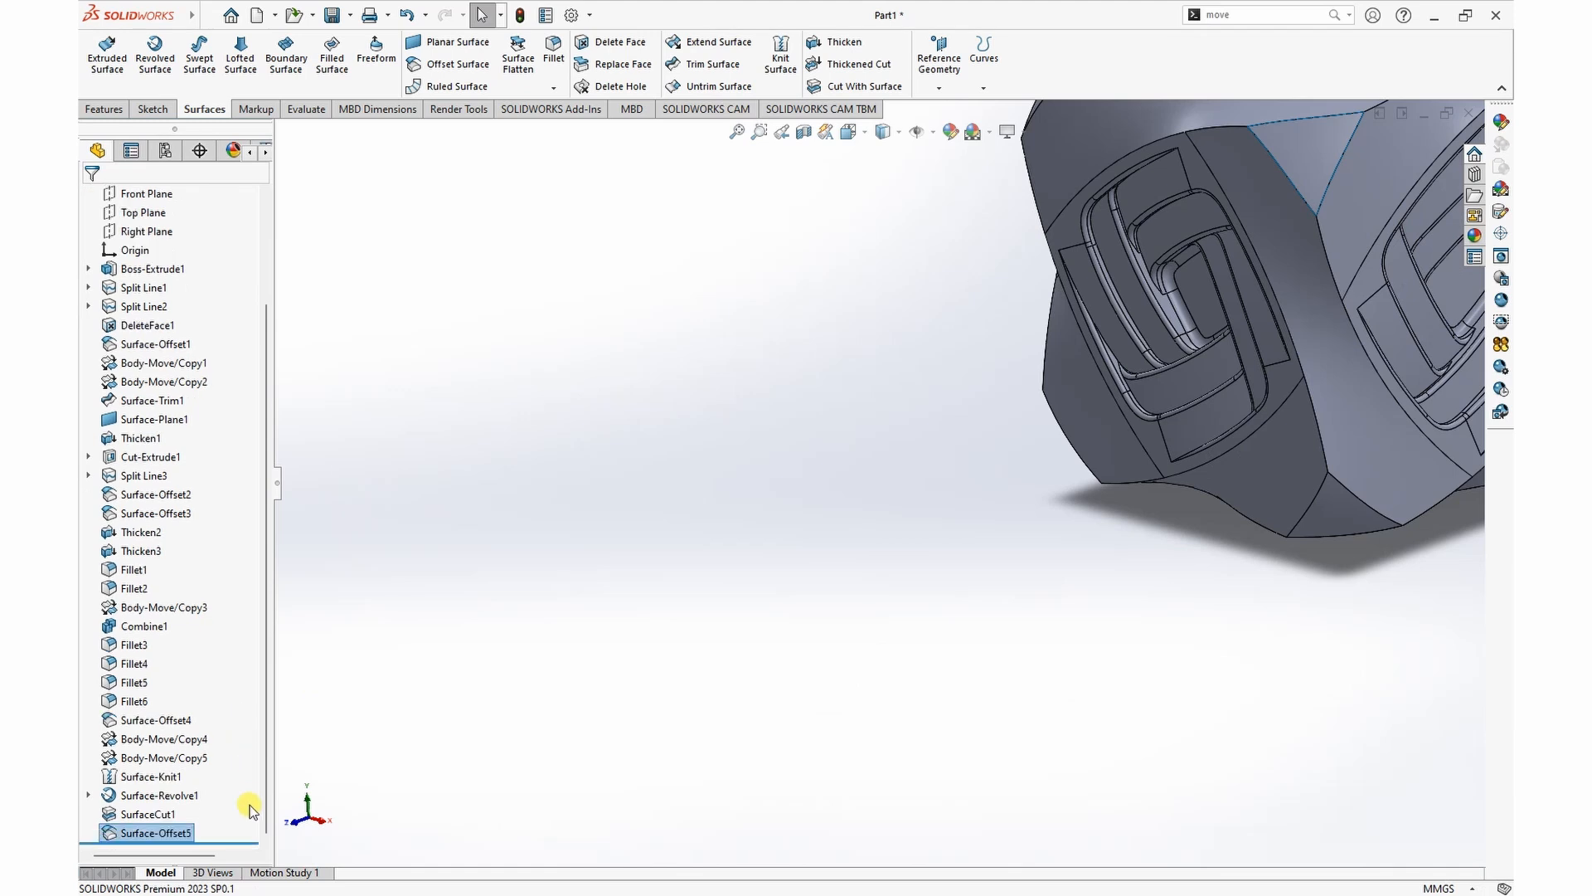
pyautogui.rightClick(158, 834)
pyautogui.click(170, 538)
pyautogui.scroll(4, 464, 612)
pyautogui.press('f')
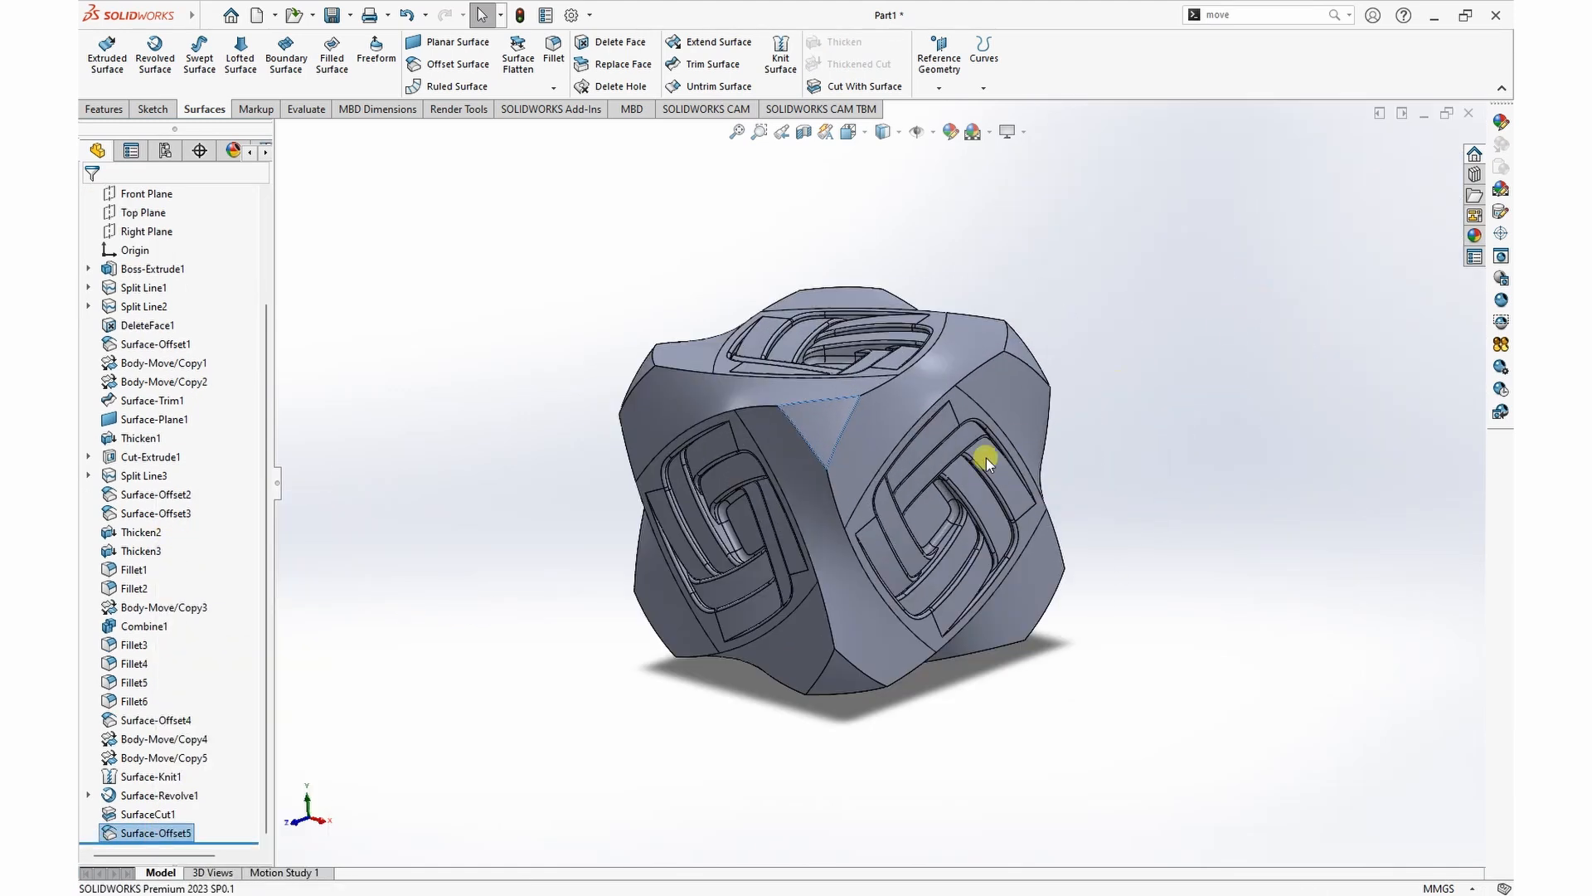
pyautogui.click(824, 424)
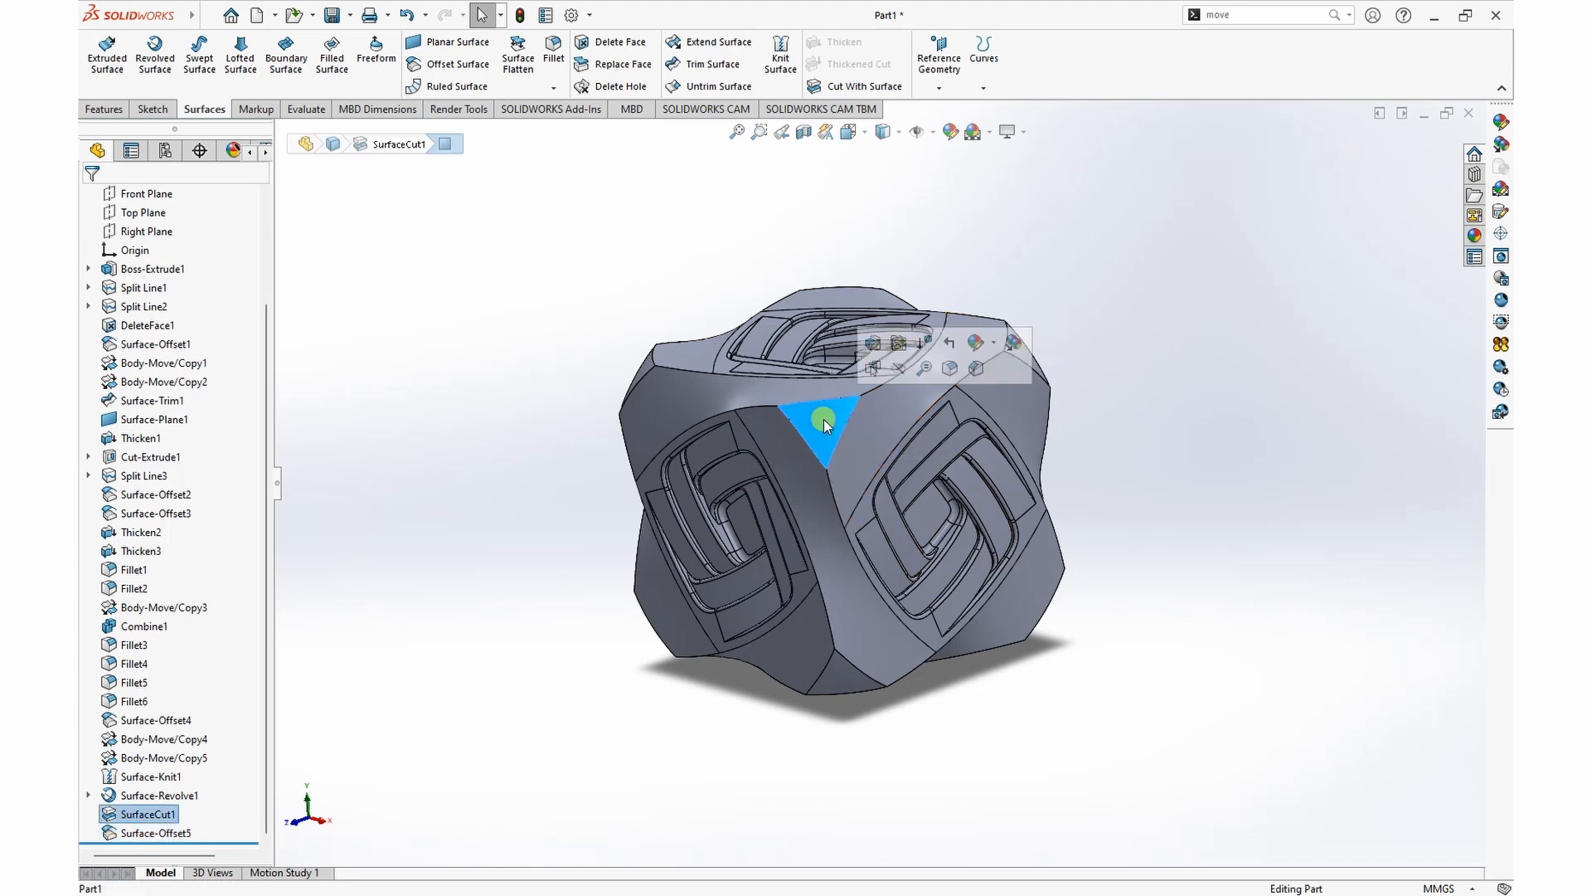
pyautogui.press('Delete')
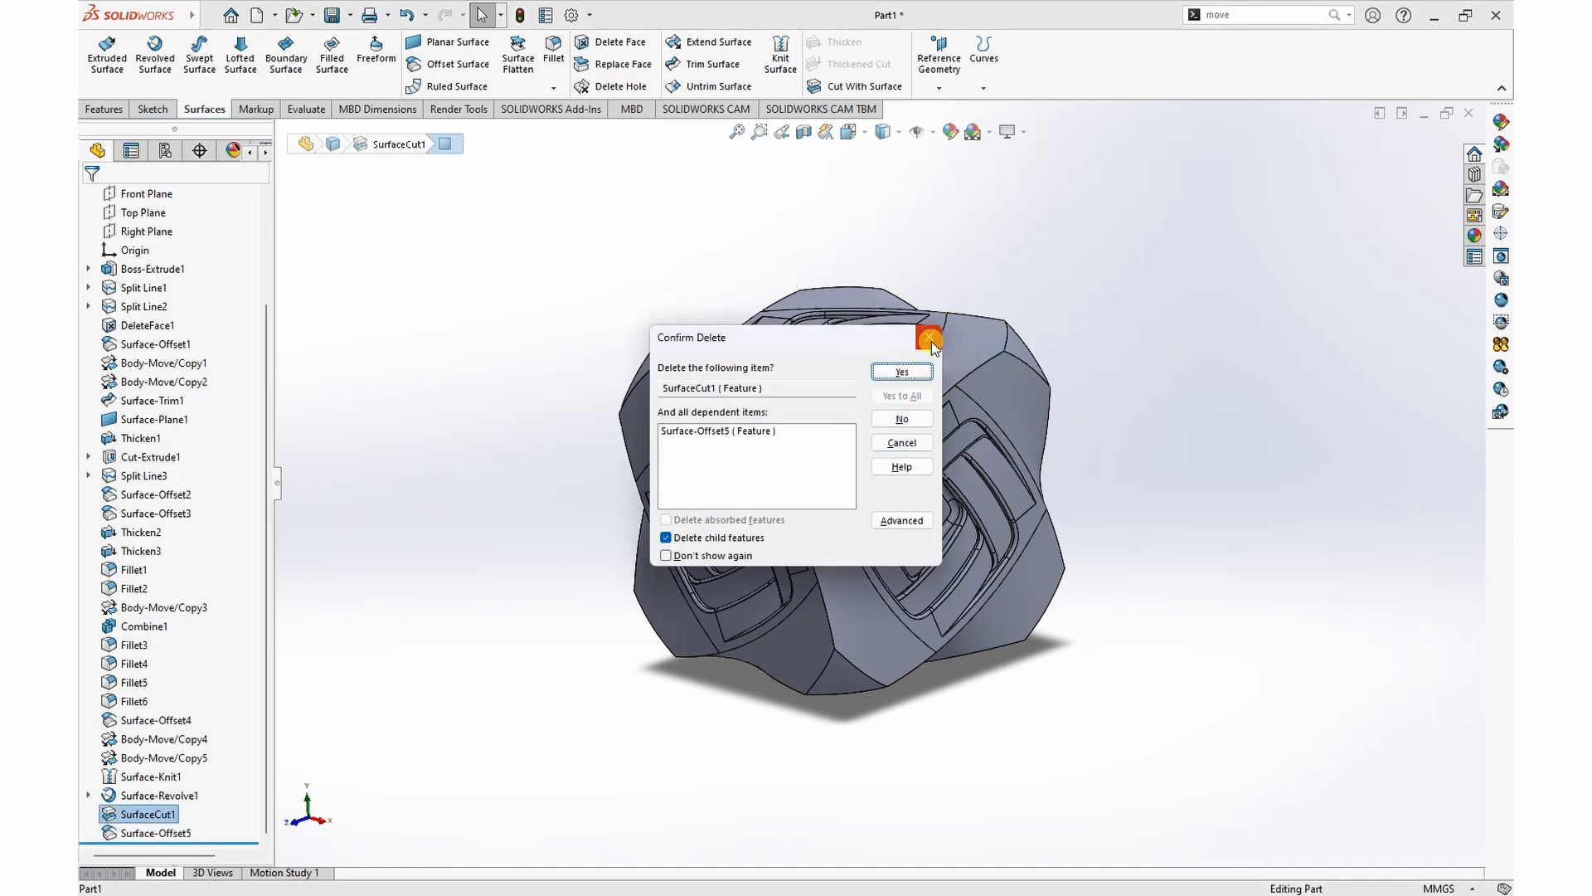
pyautogui.click(931, 338)
# Step: Remove the triangular faces at all eight cube corners with Delete Face, using the plain Delete option
pyautogui.click(619, 44)
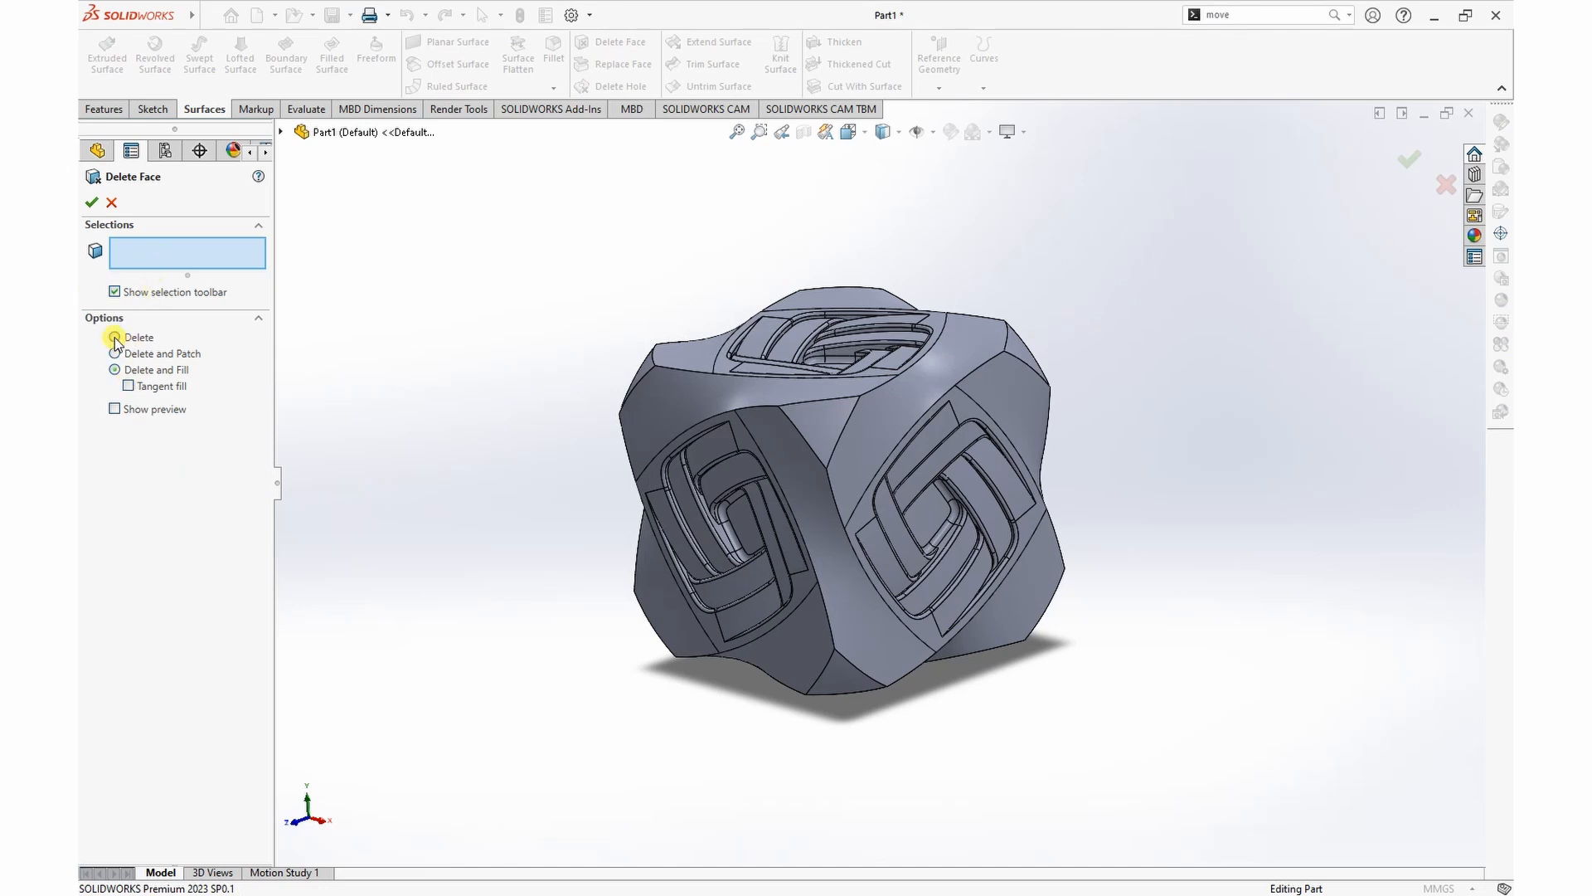
pyautogui.click(818, 432)
pyautogui.moveTo(1138, 412); pyautogui.dragTo(924, 398, button='middle')
pyautogui.click(924, 410)
pyautogui.moveTo(1141, 358); pyautogui.dragTo(1152, 562, button='middle')
pyautogui.click(934, 363)
pyautogui.click(678, 363)
pyautogui.moveTo(1237, 440); pyautogui.dragTo(982, 318, button='middle')
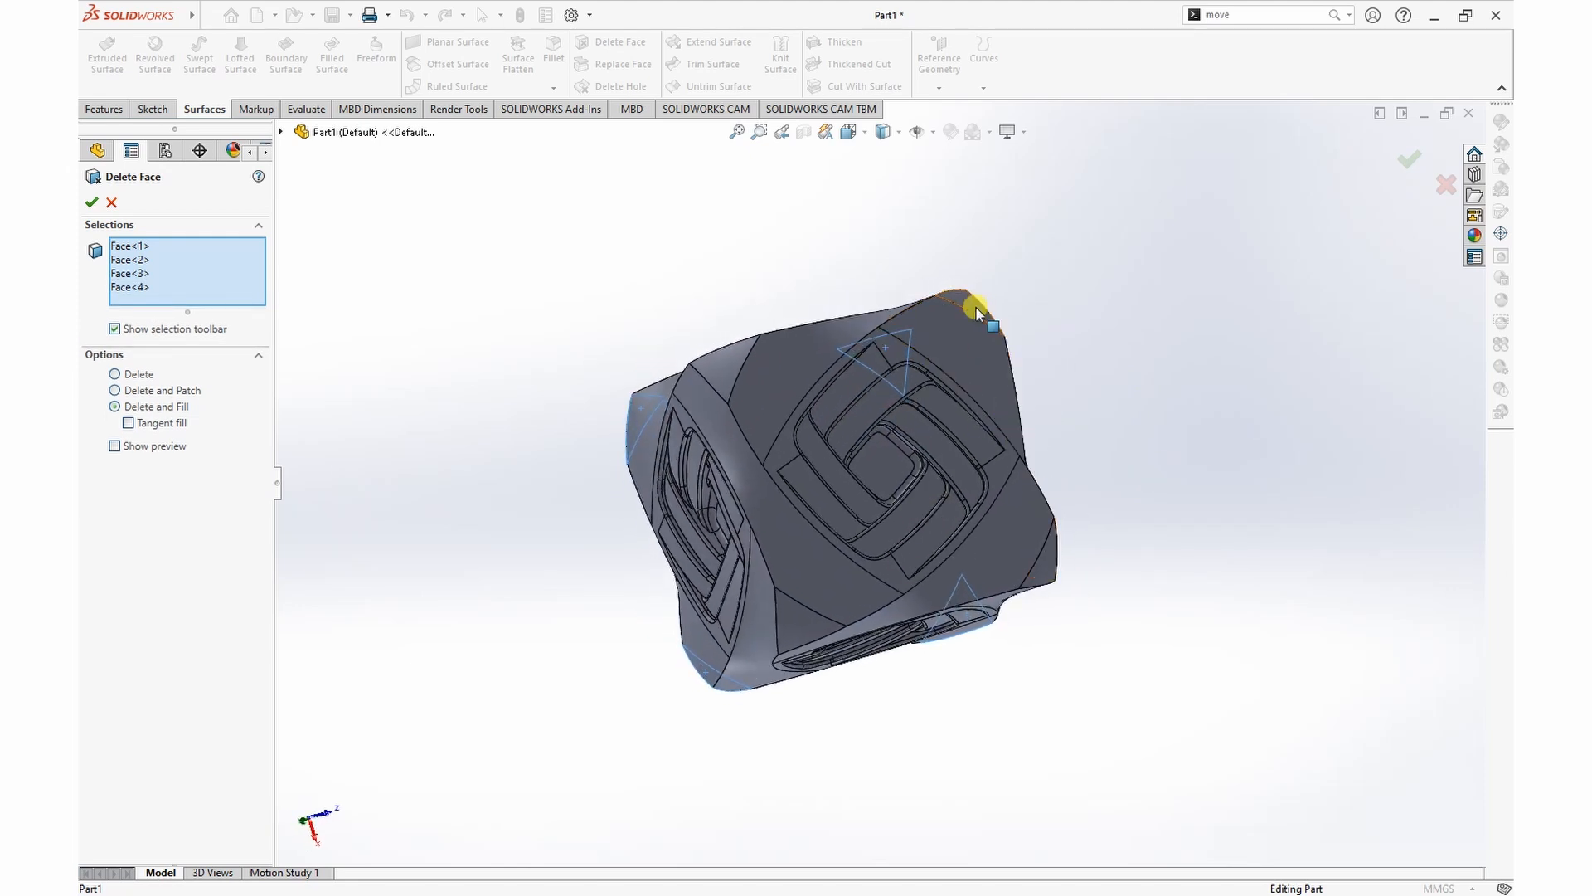
pyautogui.click(967, 306)
pyautogui.click(722, 361)
pyautogui.click(798, 628)
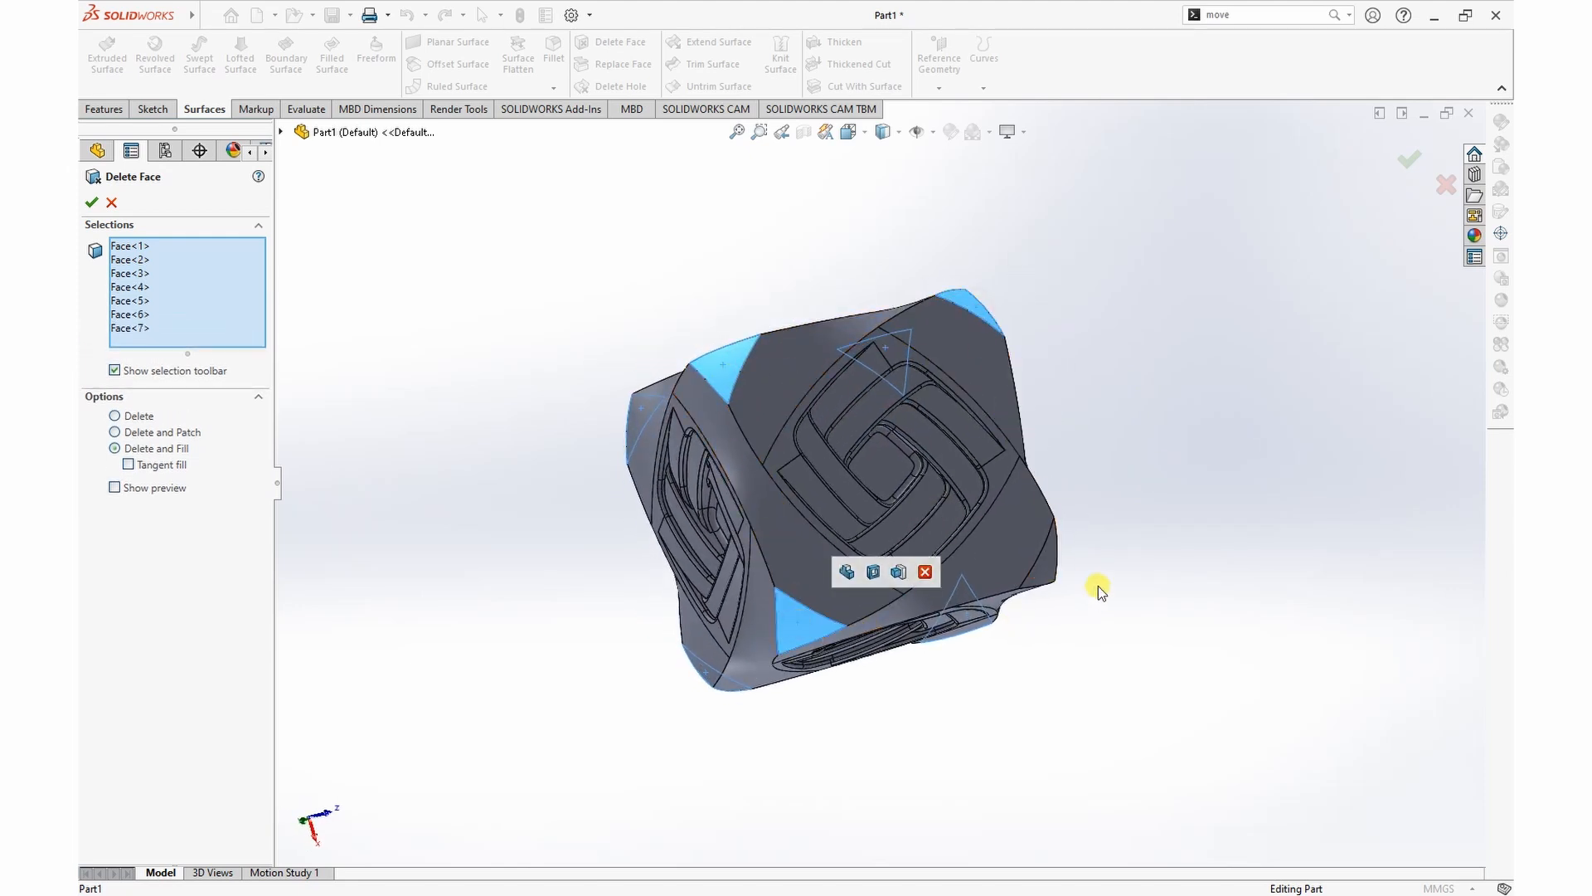
pyautogui.click(1042, 552)
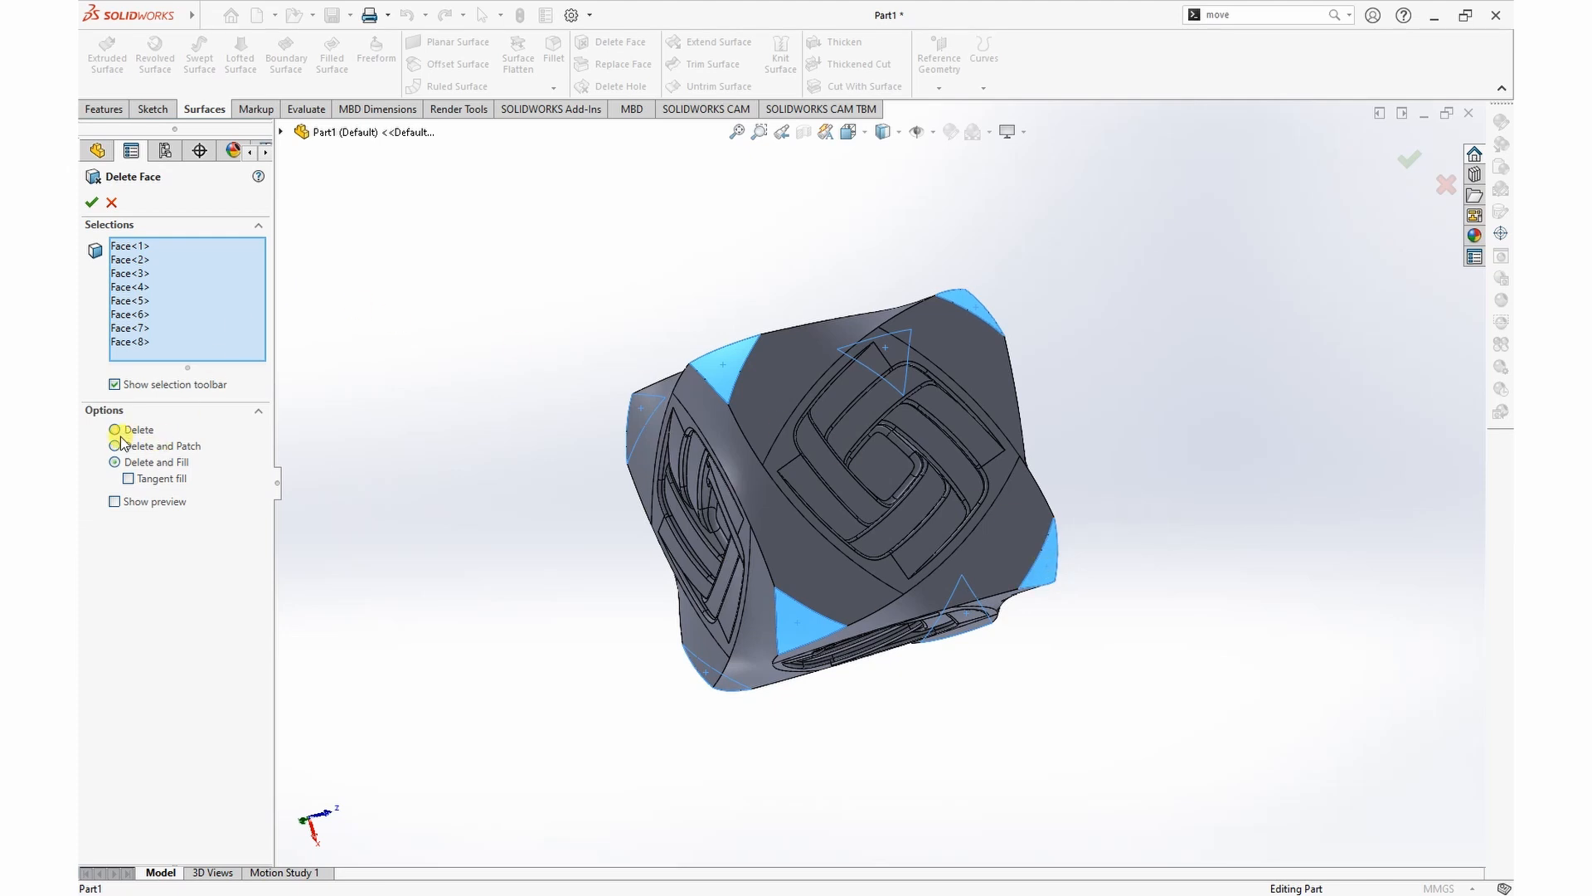
pyautogui.click(99, 210)
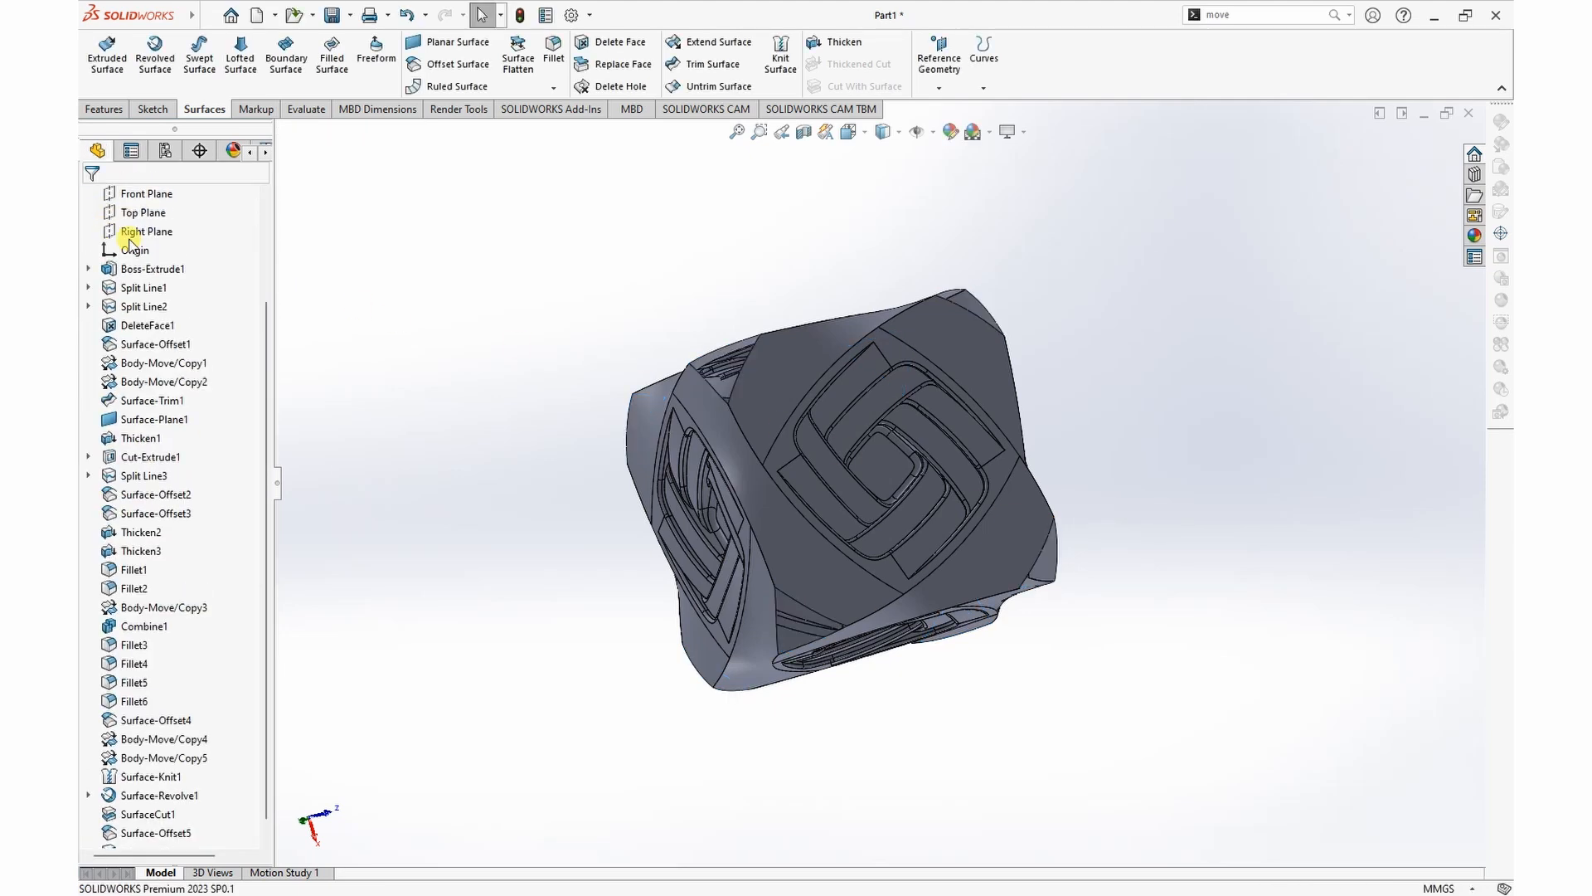
# Step: Show the copied triangular corner surface and isolate it from the rest of the model
pyautogui.moveTo(1222, 451); pyautogui.dragTo(921, 551, button='middle')
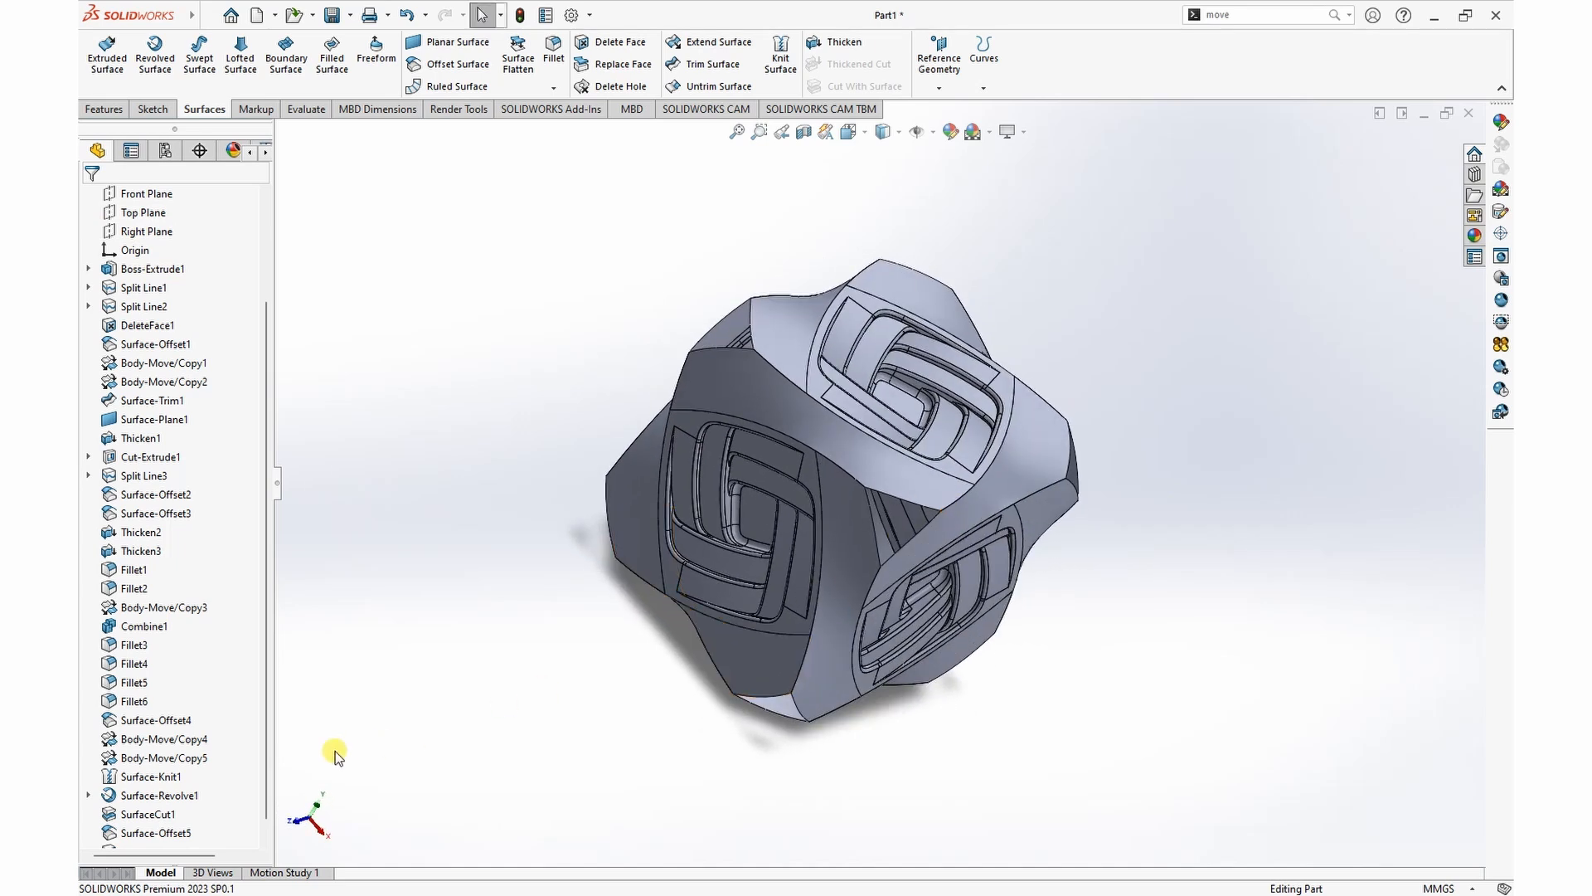
pyautogui.scroll(-1, 245, 808)
pyautogui.click(157, 816)
pyautogui.click(1244, 574)
pyautogui.moveTo(1244, 574); pyautogui.dragTo(1078, 431, button='middle')
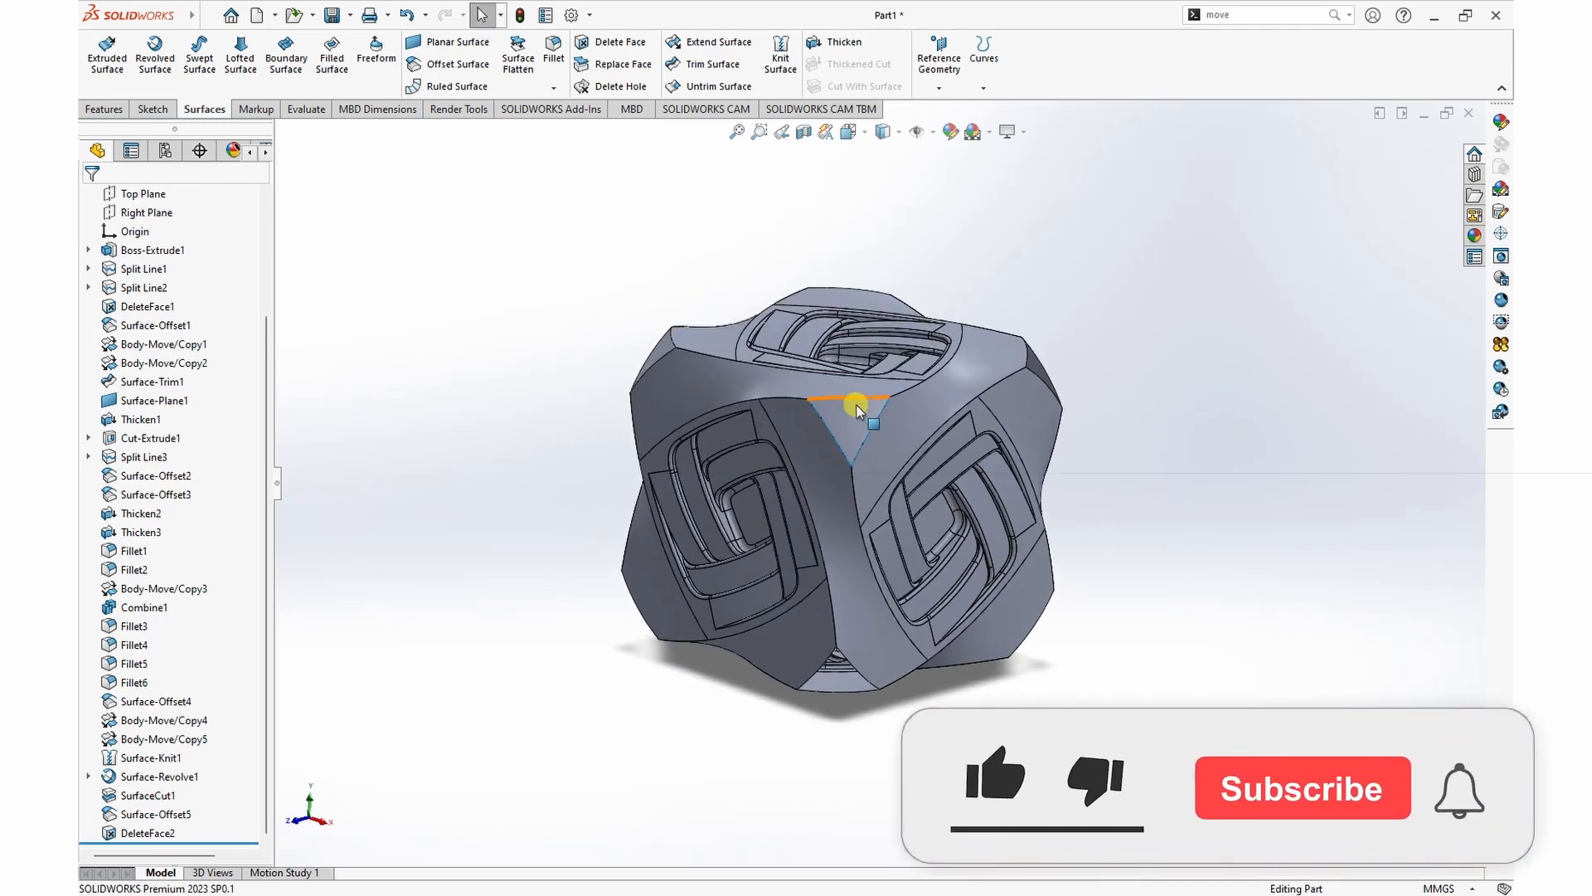
pyautogui.click(850, 417)
pyautogui.rightClick(850, 417)
pyautogui.click(904, 721)
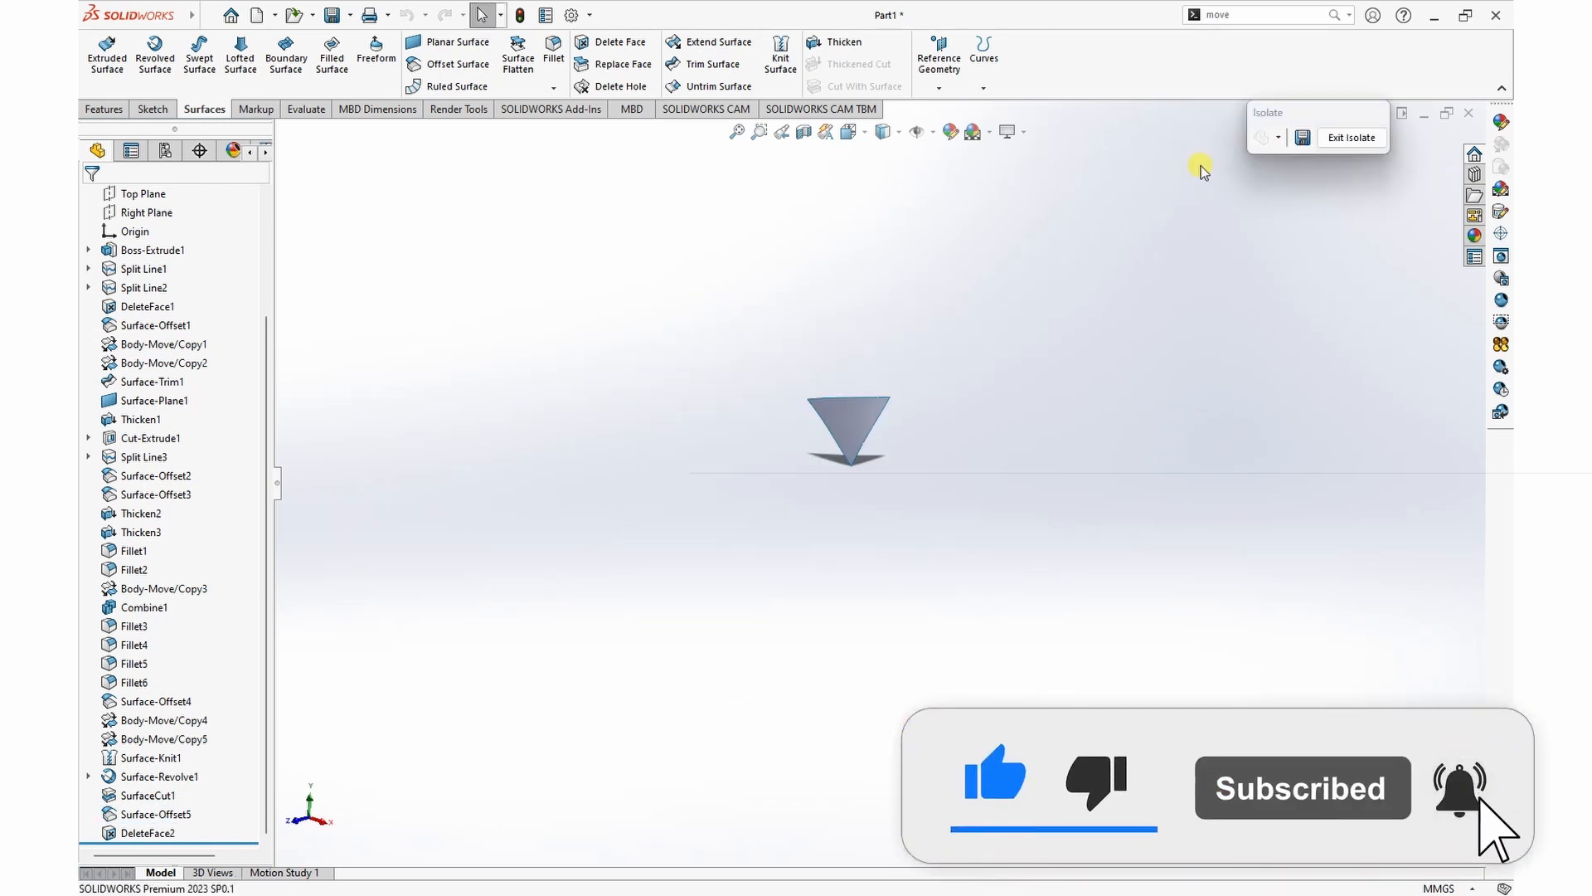
# Step: Create a reference plane through the three vertices of the isolated triangular surface
pyautogui.scroll(-4, 879, 427)
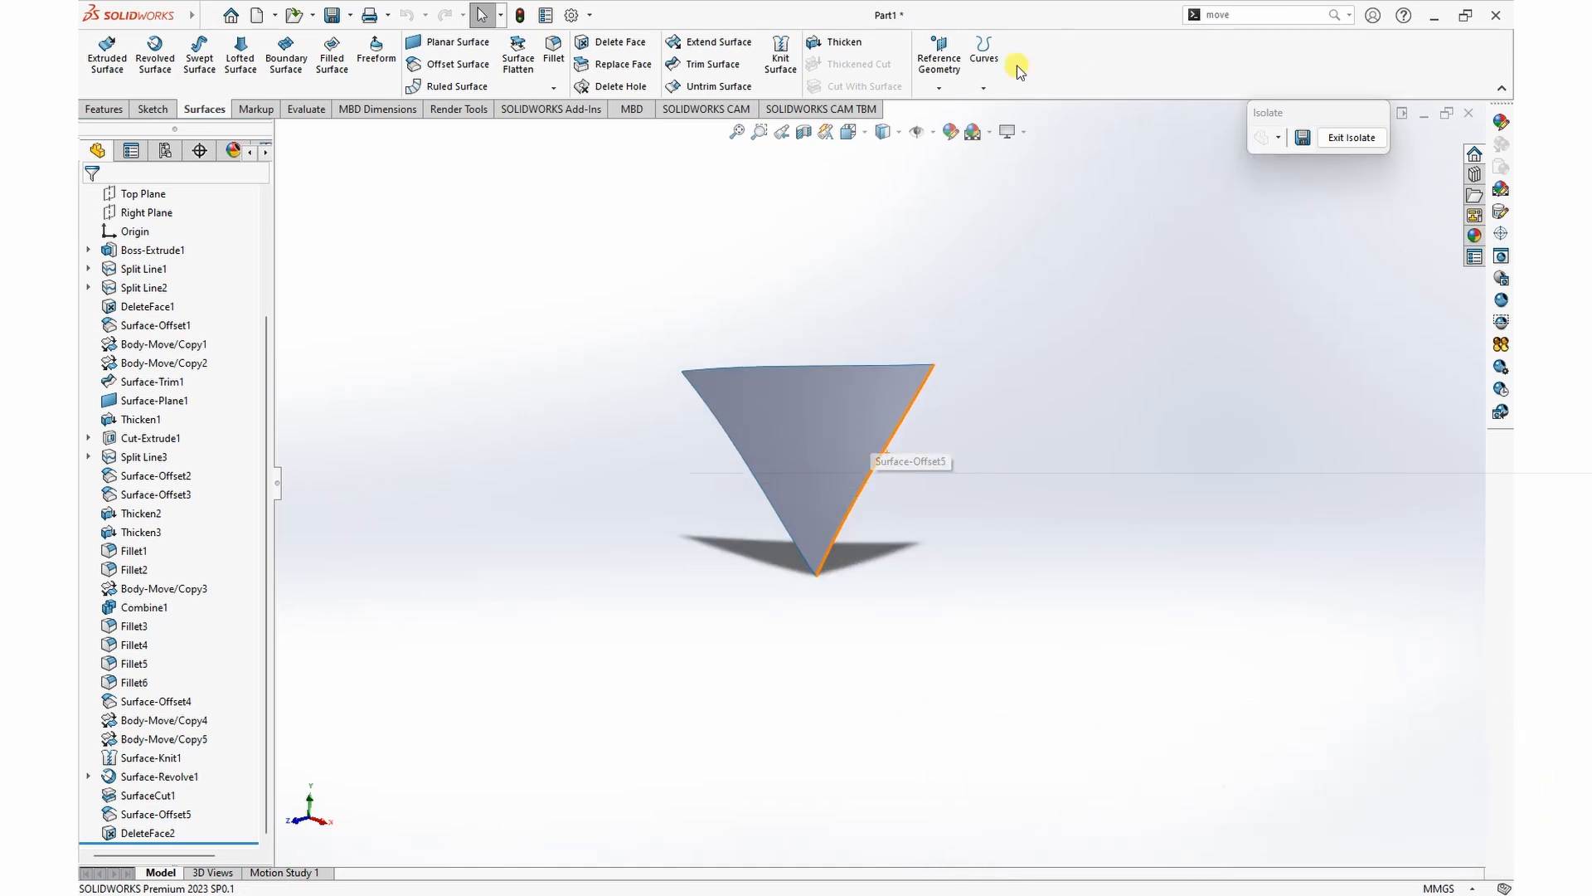
pyautogui.click(938, 88)
pyautogui.click(954, 110)
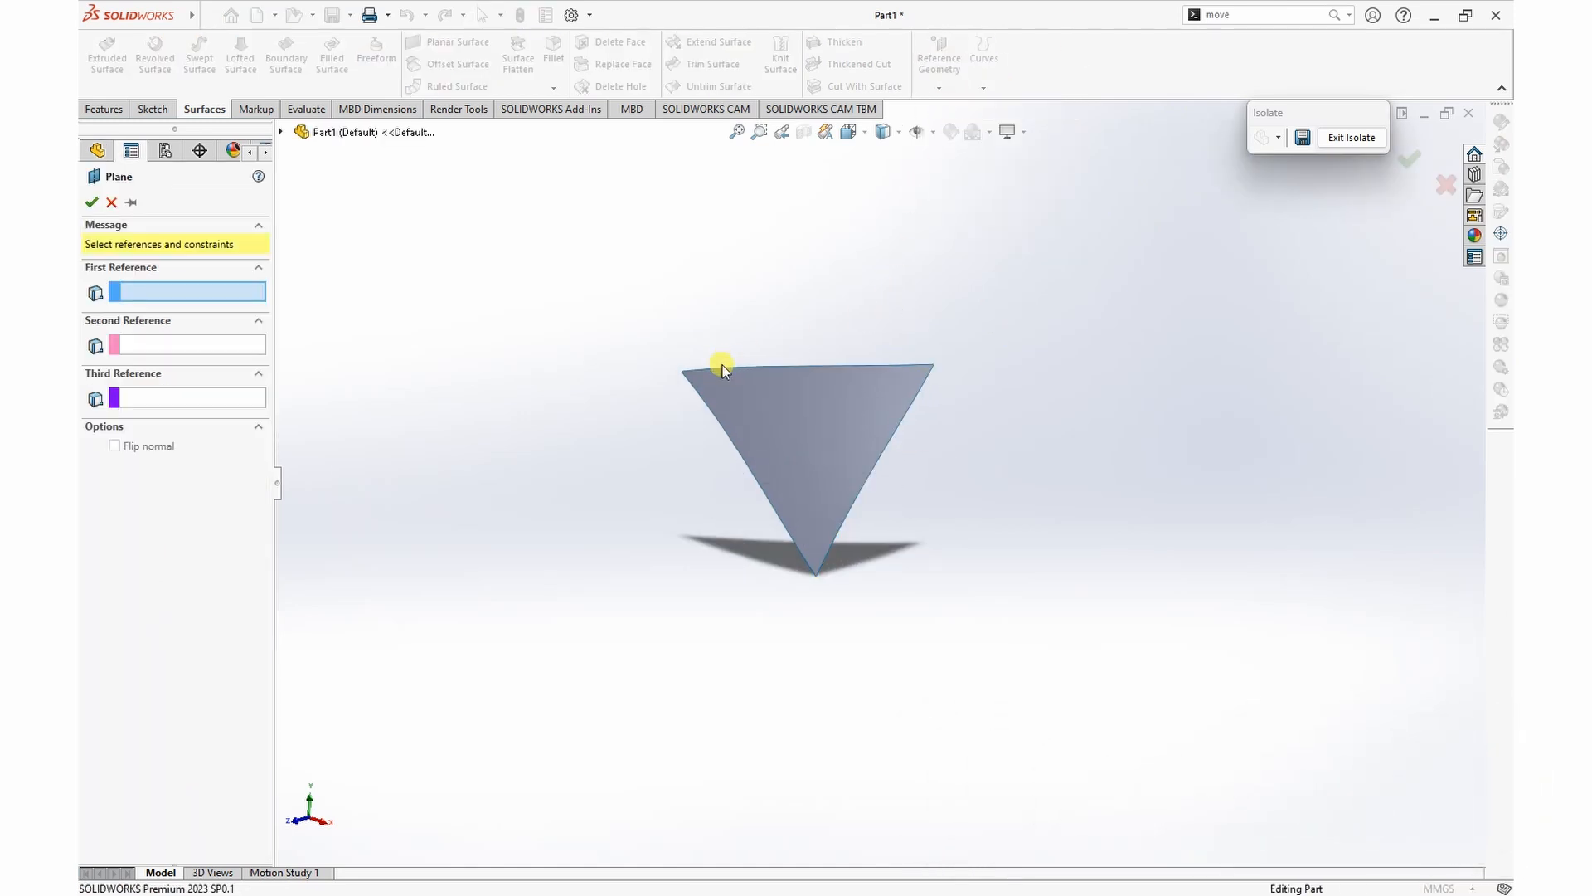
pyautogui.click(680, 373)
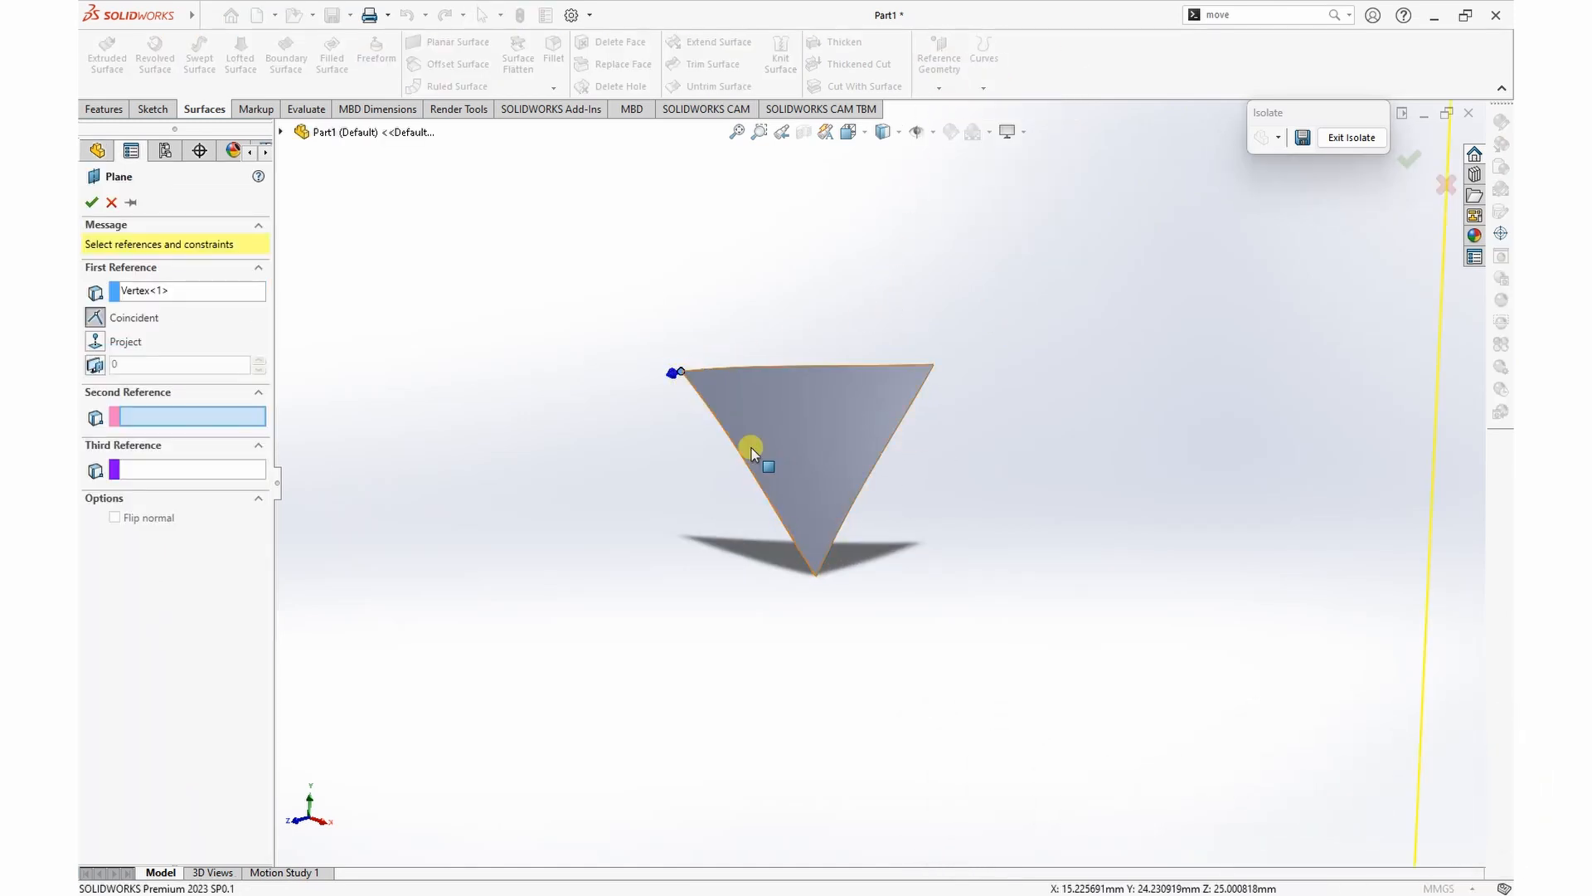
pyautogui.click(818, 579)
pyautogui.click(933, 366)
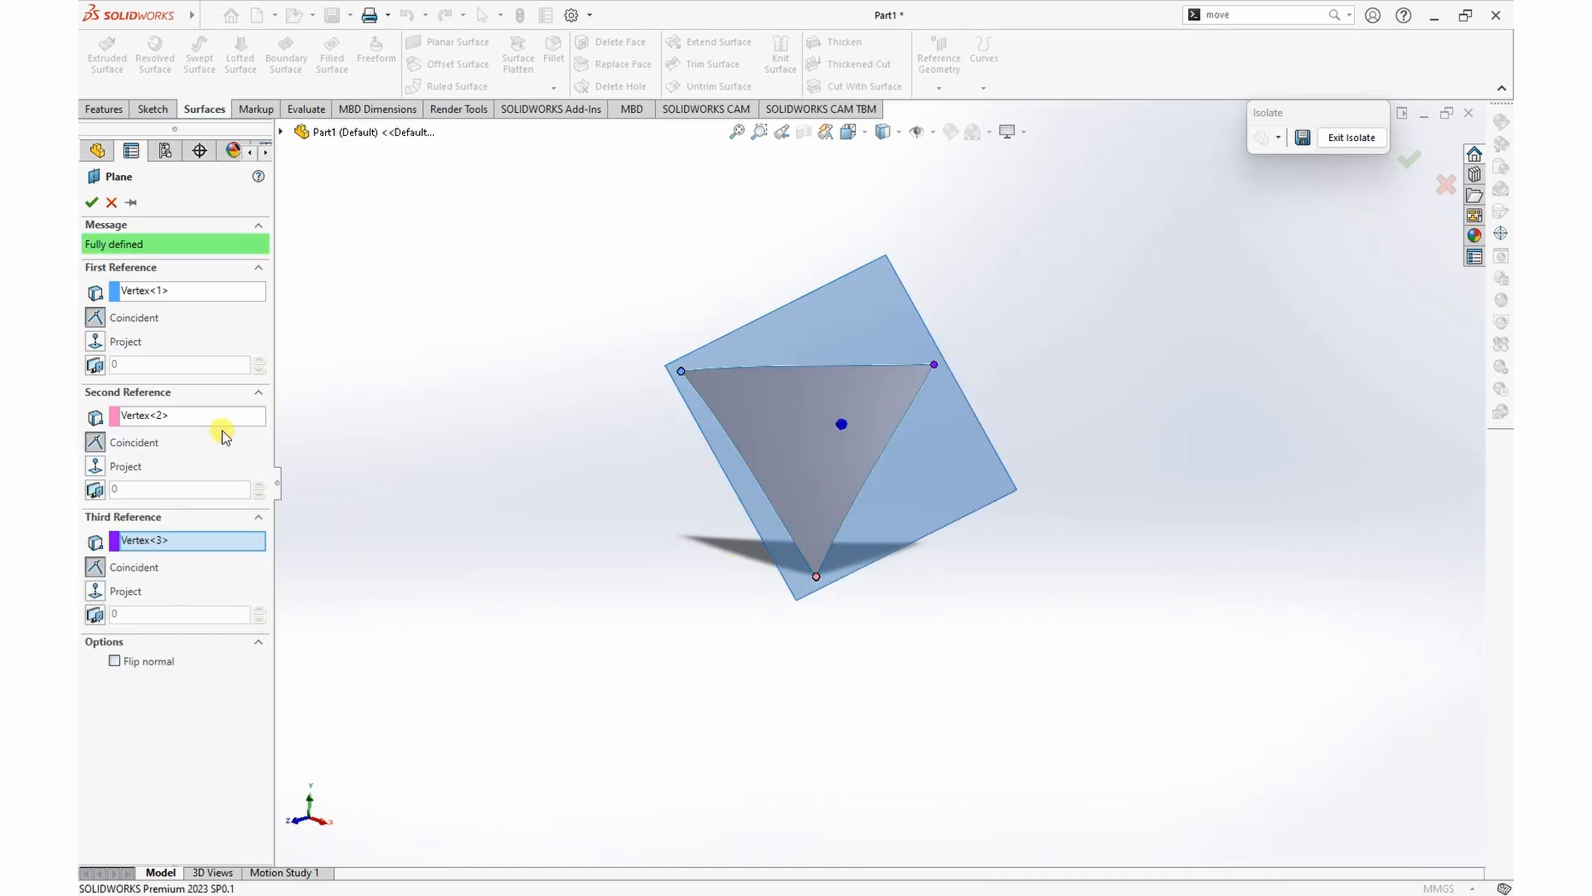
pyautogui.click(91, 202)
# Step: Thicken the triangular surface by 4 mm on its inner, concave side
pyautogui.moveTo(970, 440); pyautogui.dragTo(1134, 467, button='middle')
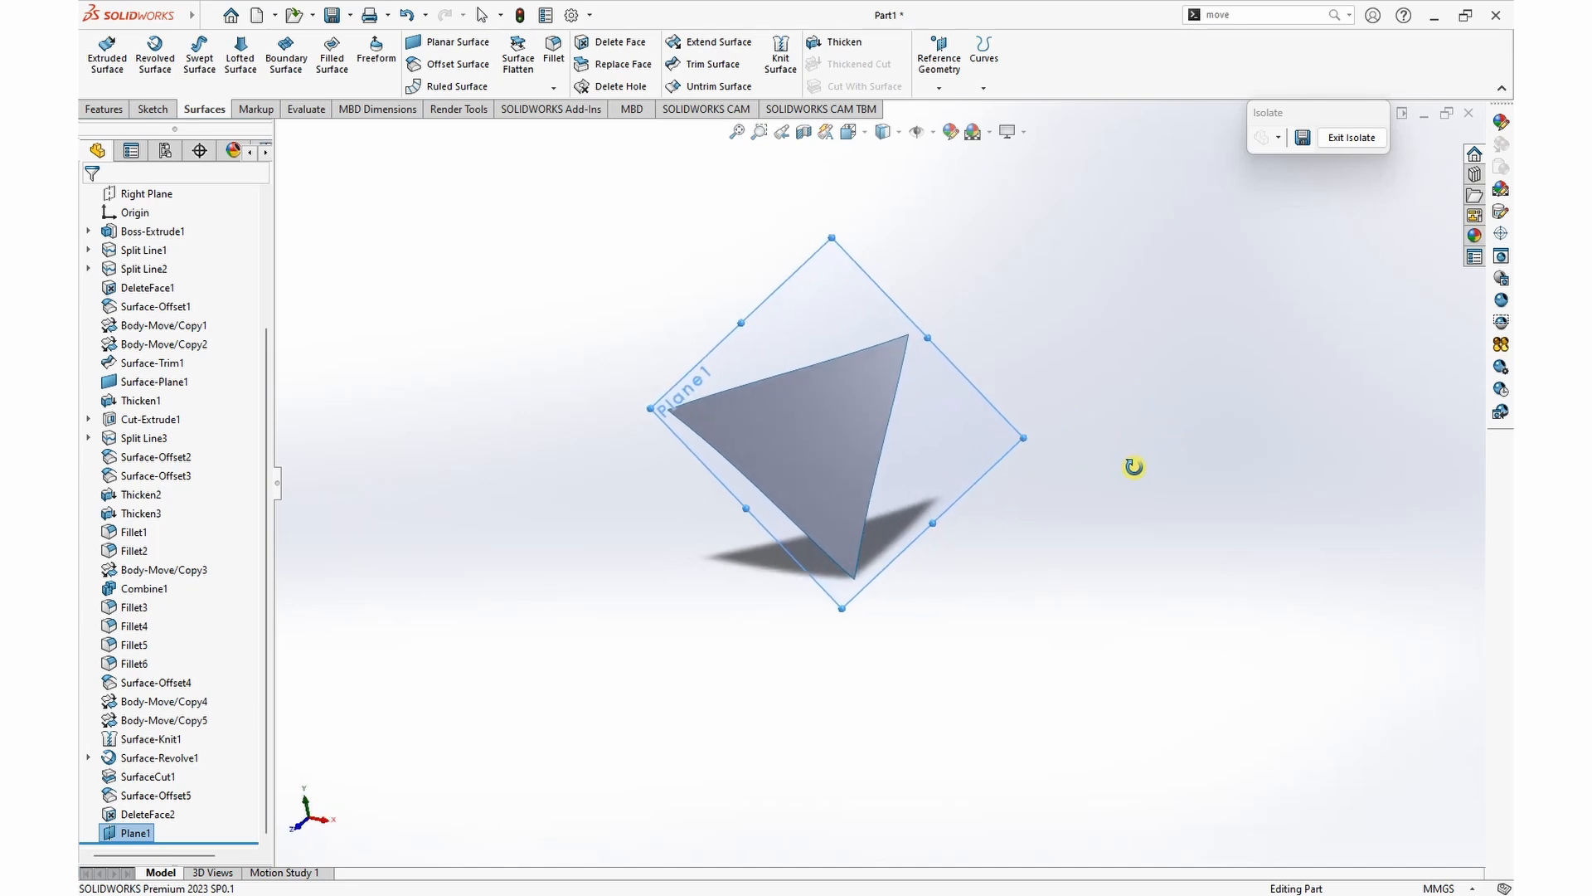
pyautogui.click(836, 43)
pyautogui.click(825, 475)
pyautogui.moveTo(1084, 502); pyautogui.dragTo(1102, 405, button='middle')
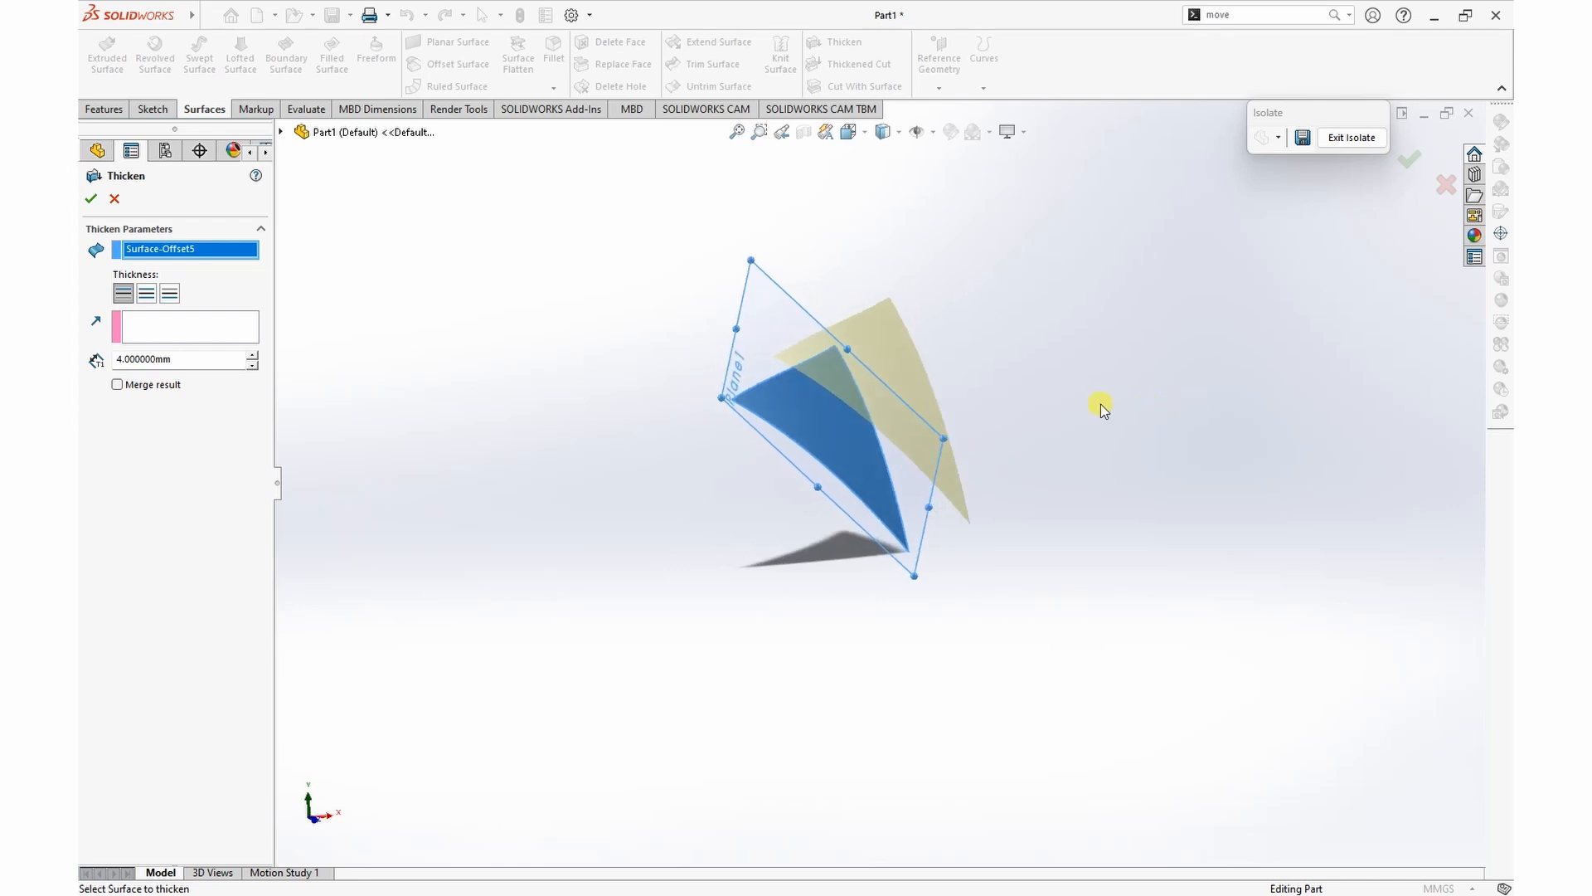
pyautogui.click(169, 295)
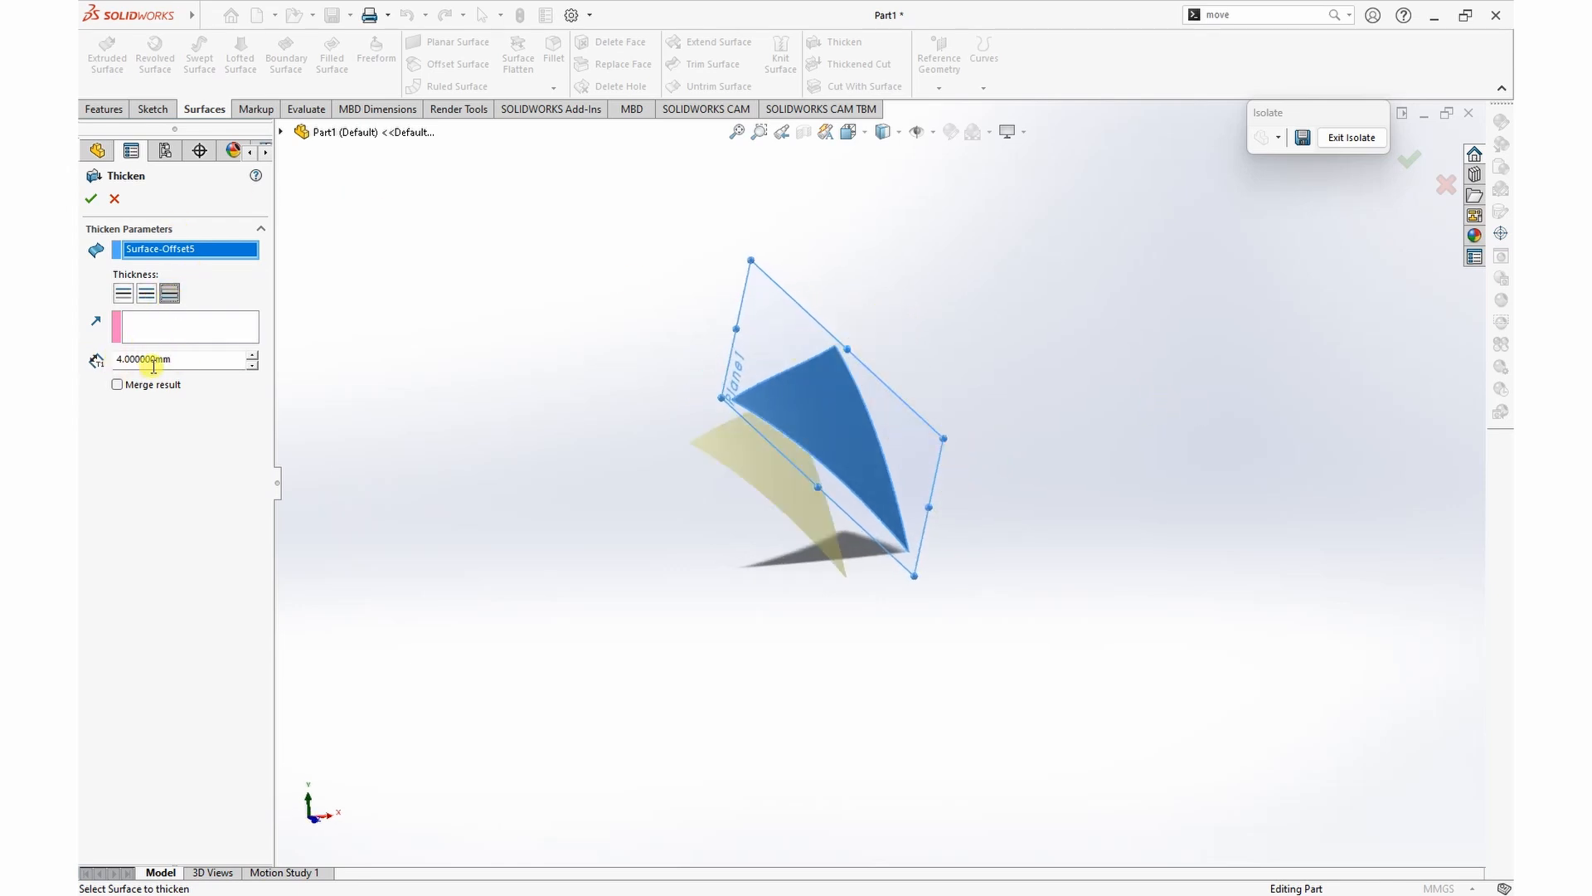
pyautogui.click(91, 199)
# Step: On the new reference plane, sketch an outline of the curved triangular face offset 1 mm inward
pyautogui.moveTo(1009, 469); pyautogui.dragTo(939, 542, button='middle')
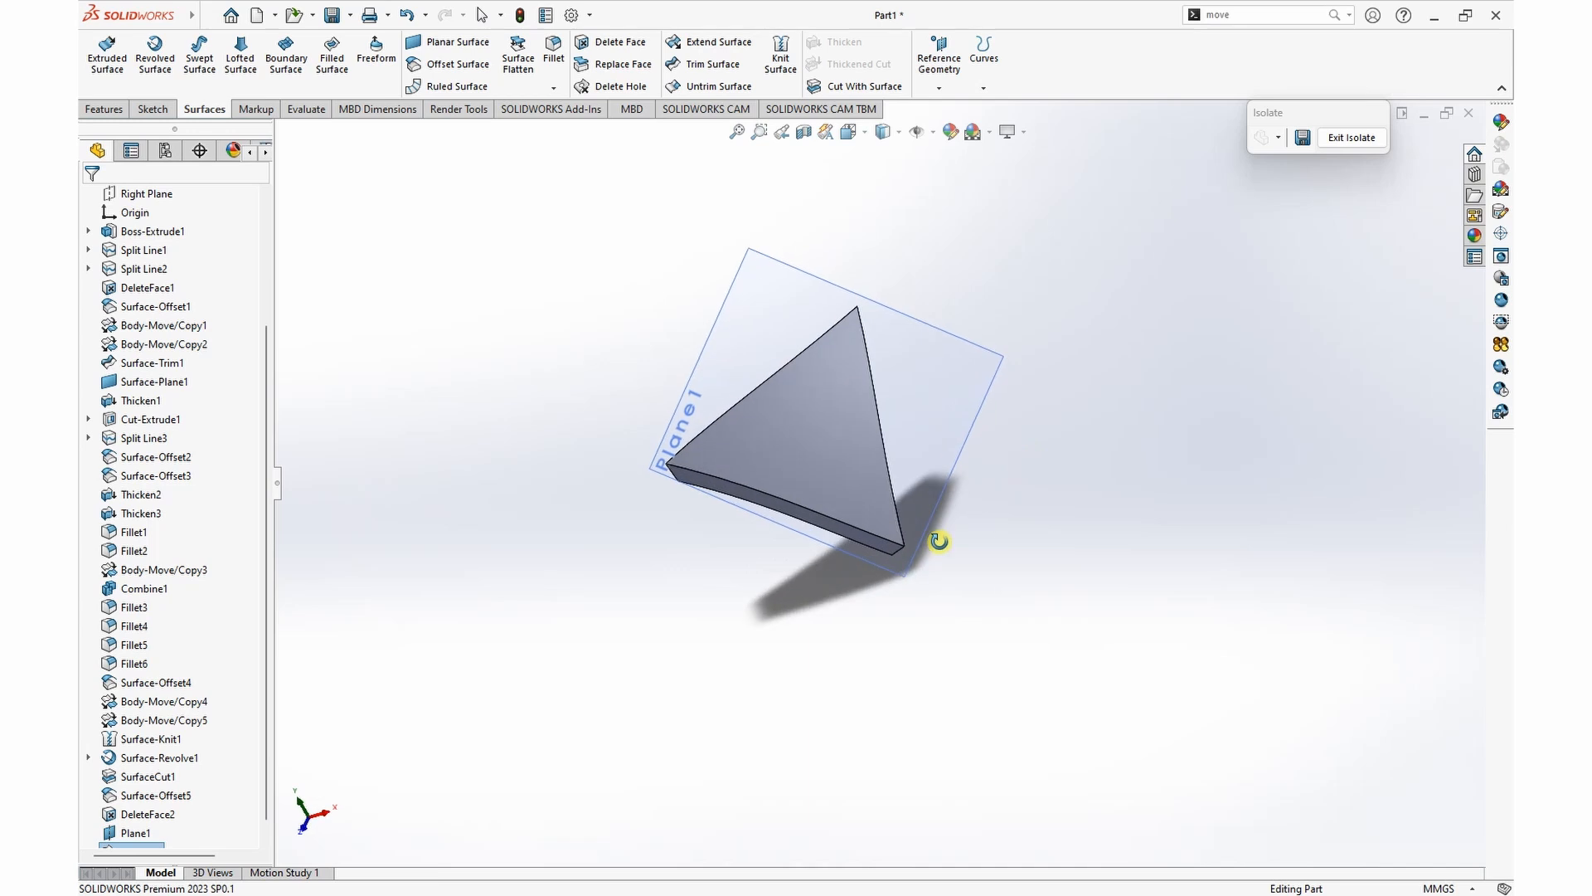
pyautogui.click(931, 321)
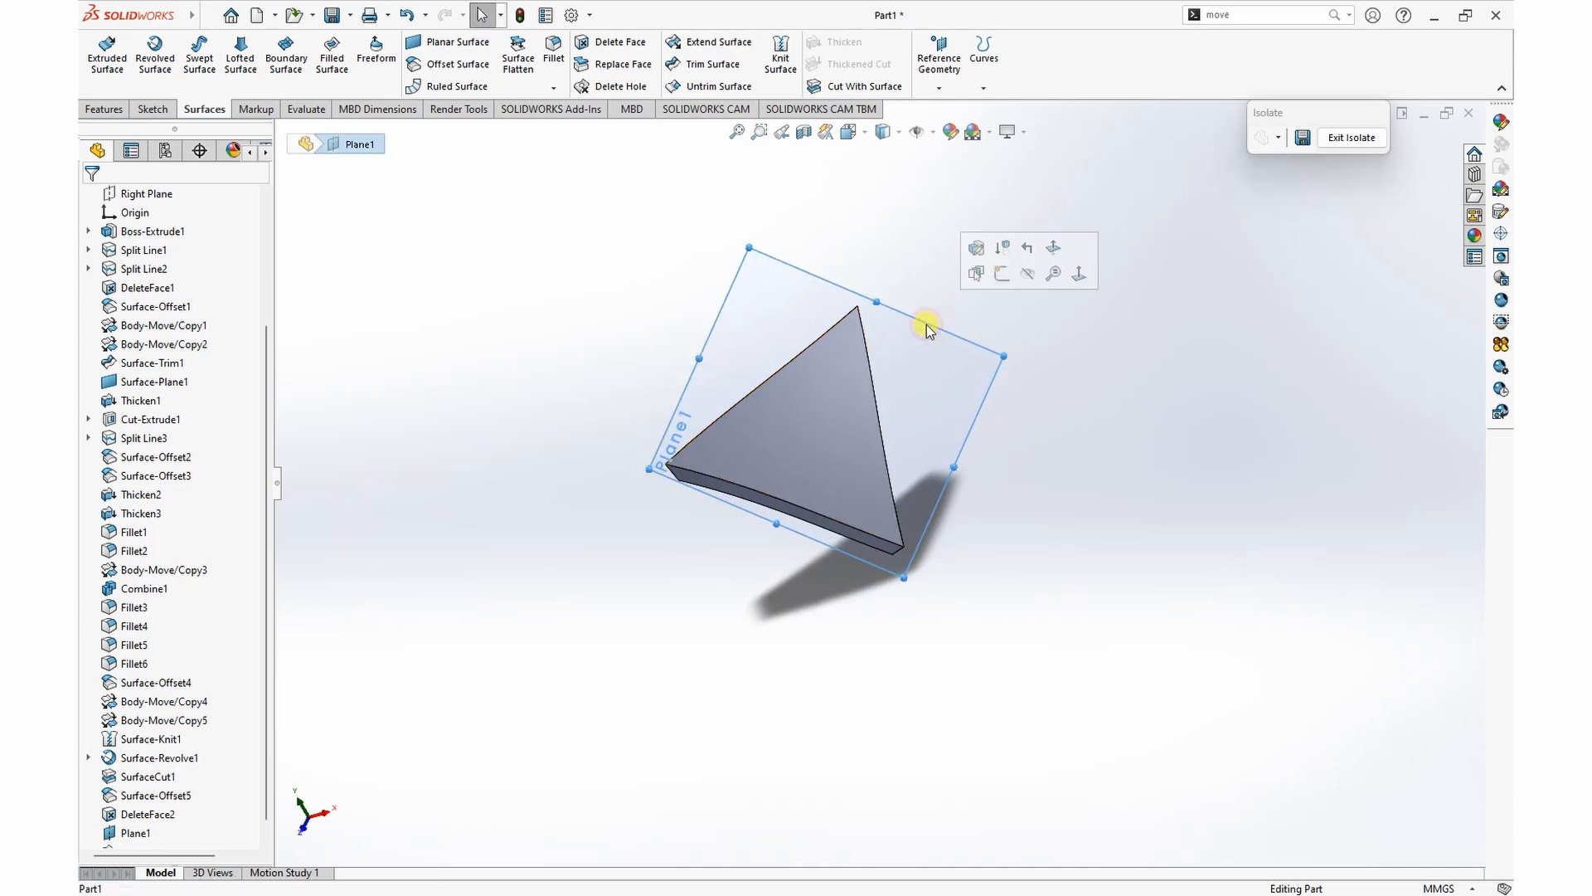
pyautogui.click(995, 281)
pyautogui.scroll(-4, 871, 714)
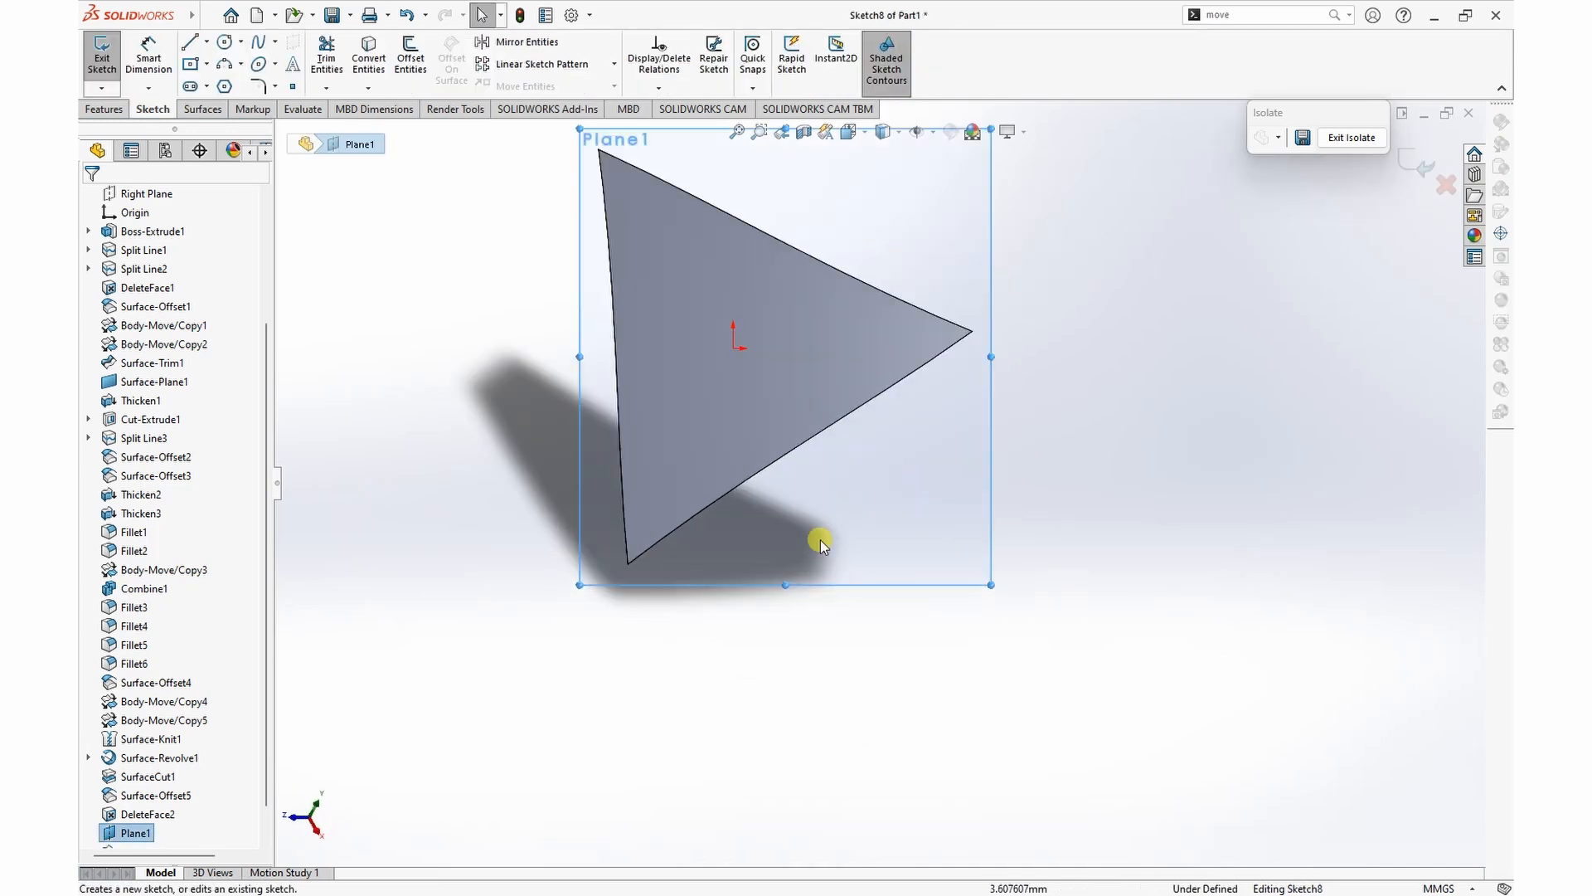
pyautogui.scroll(1, 830, 561)
pyautogui.click(409, 46)
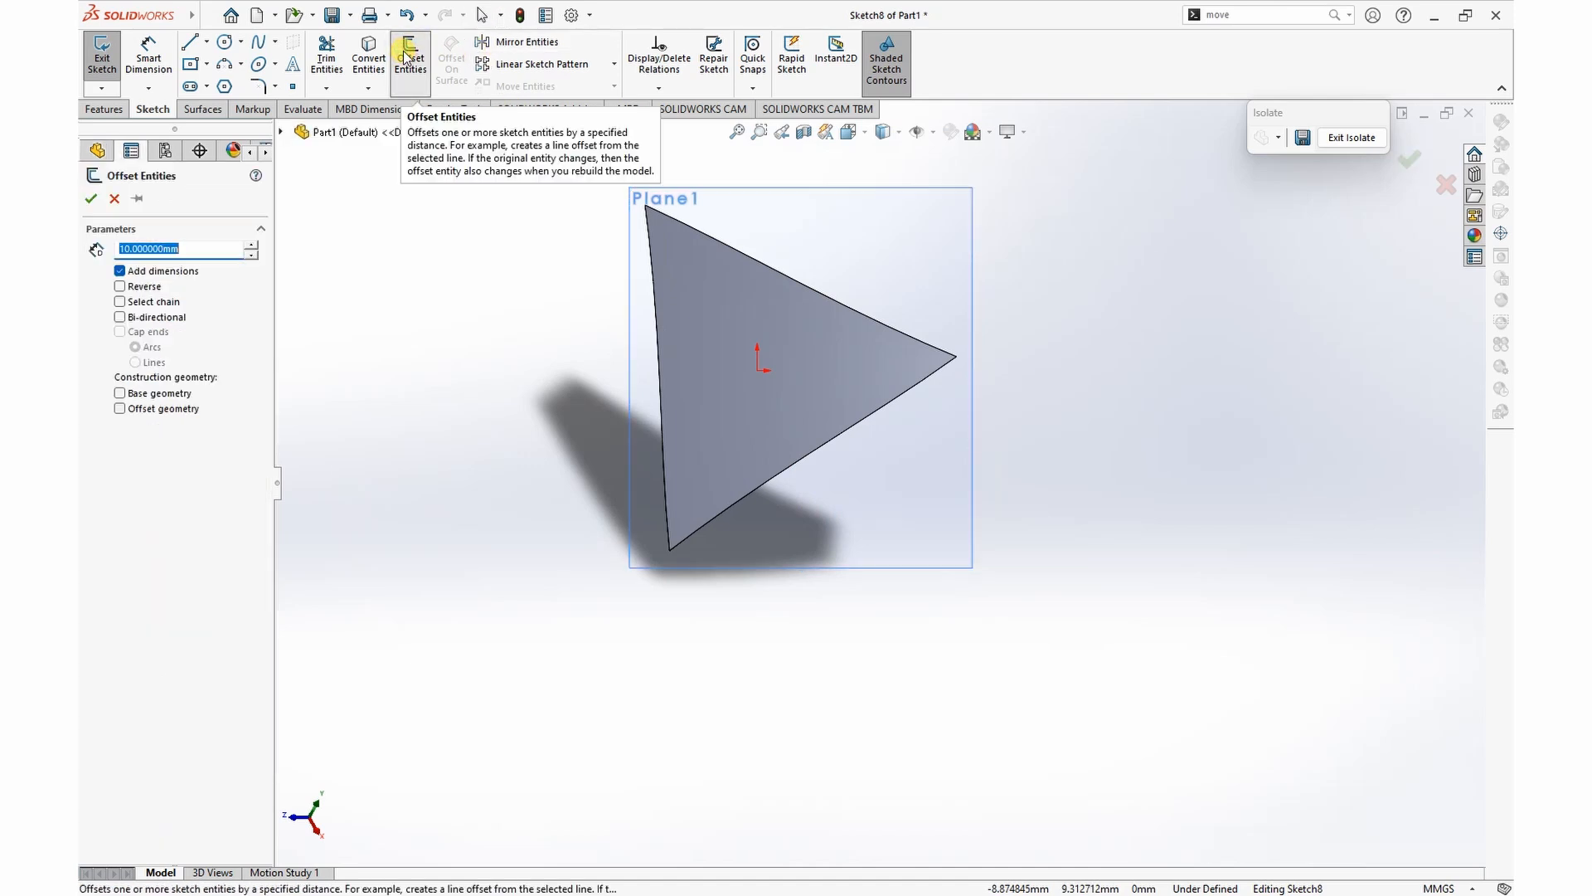
pyautogui.click(661, 402)
pyautogui.click(753, 388)
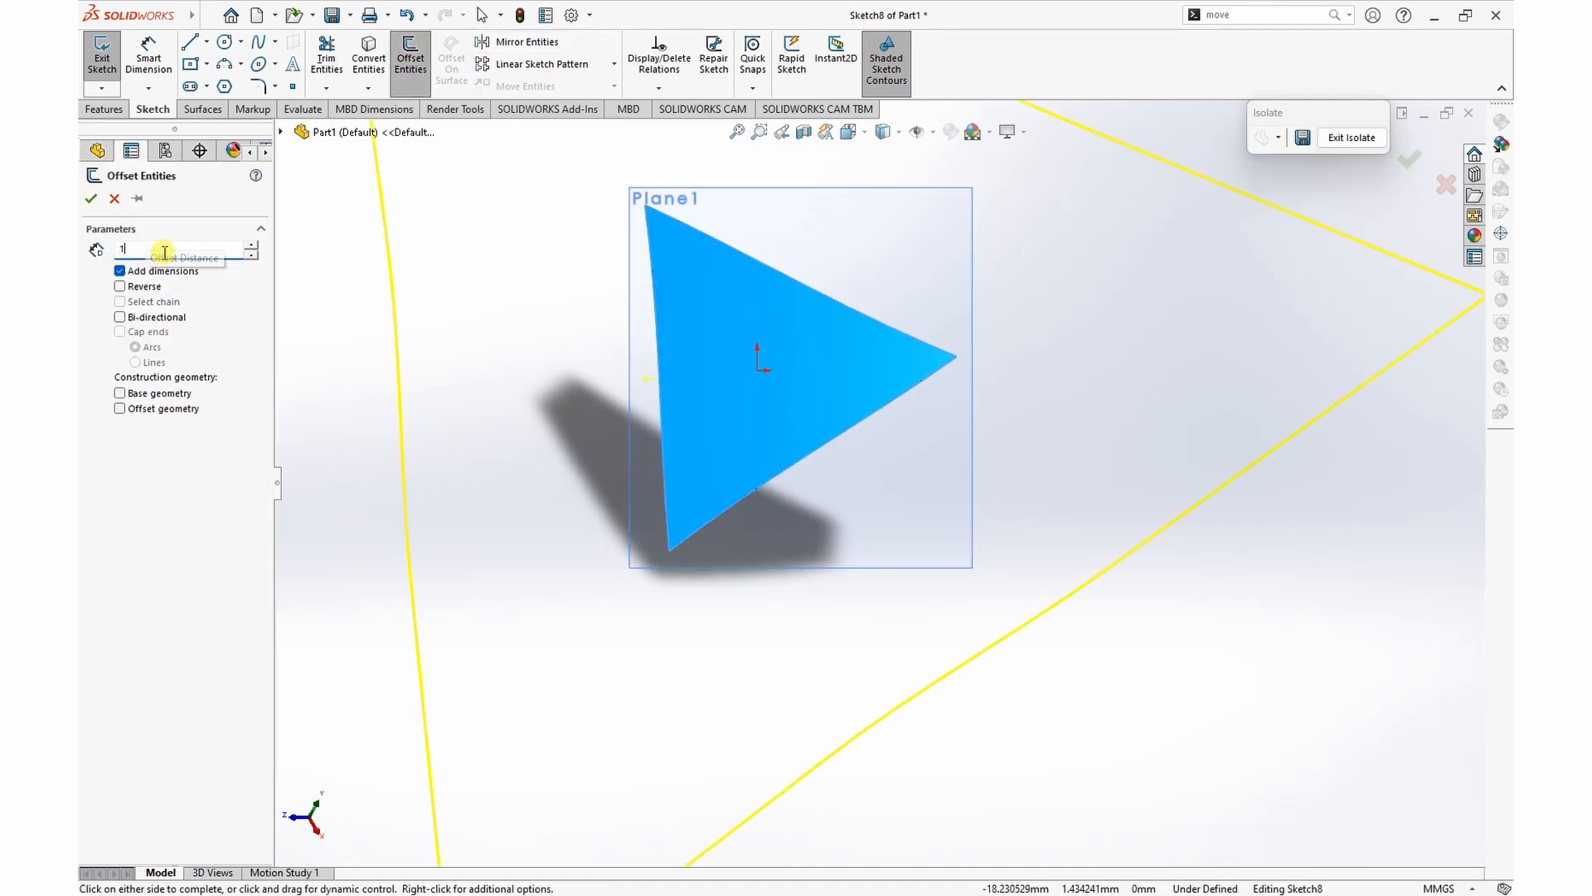
pyautogui.press('Return')
pyautogui.click(119, 287)
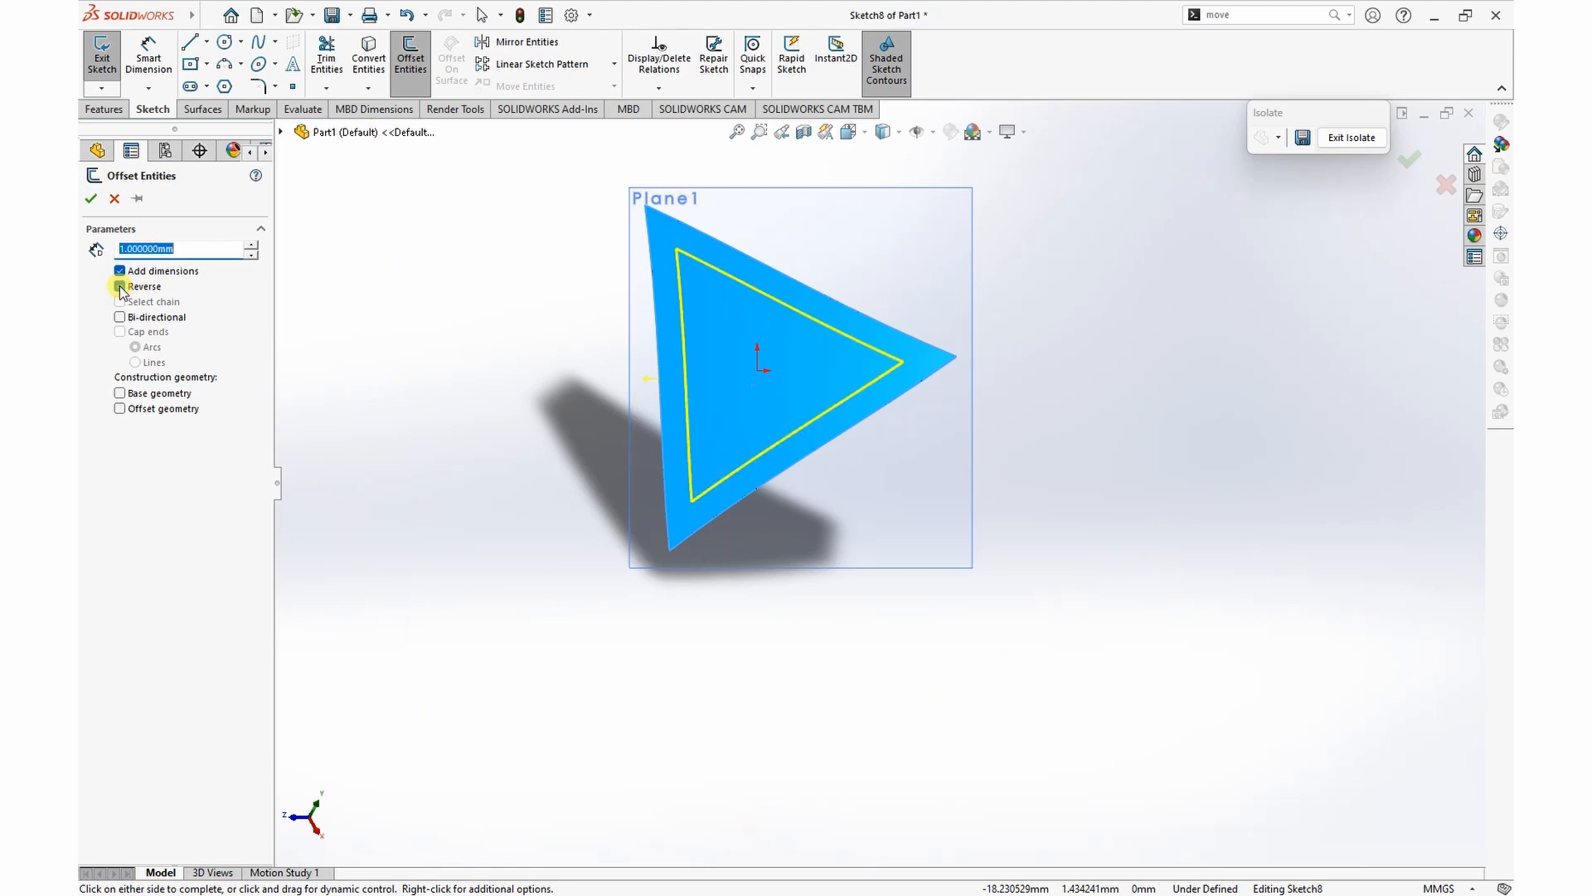
pyautogui.click(91, 202)
# Step: Split the thickened piece's outer triangular face by projecting the offset sketch onto it
pyautogui.moveTo(1201, 410); pyautogui.dragTo(1232, 348, button='middle')
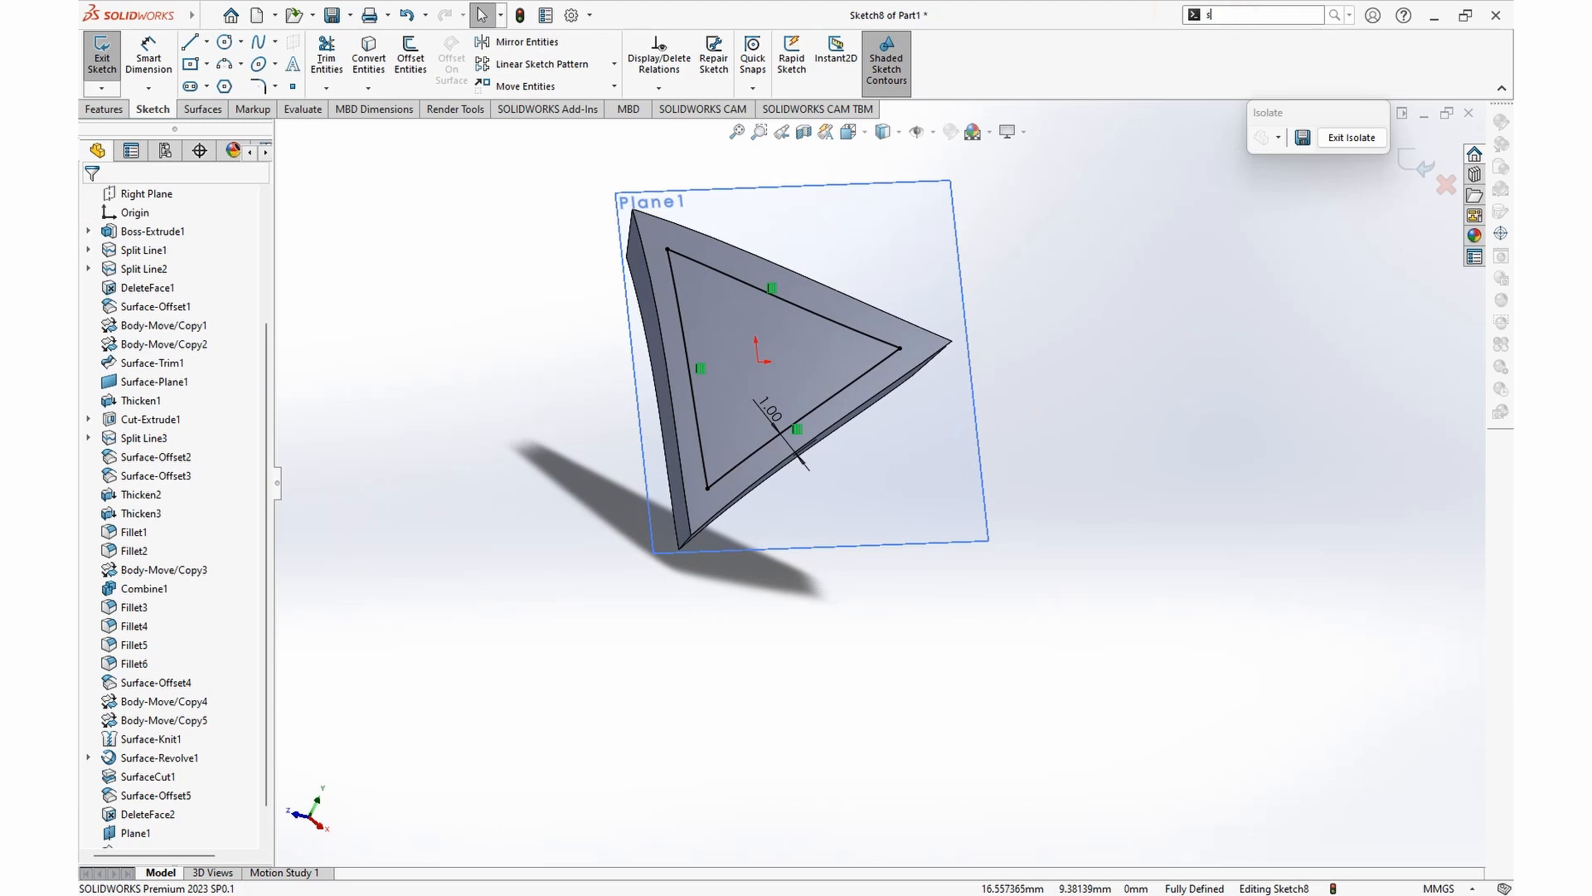
pyautogui.write('lit')
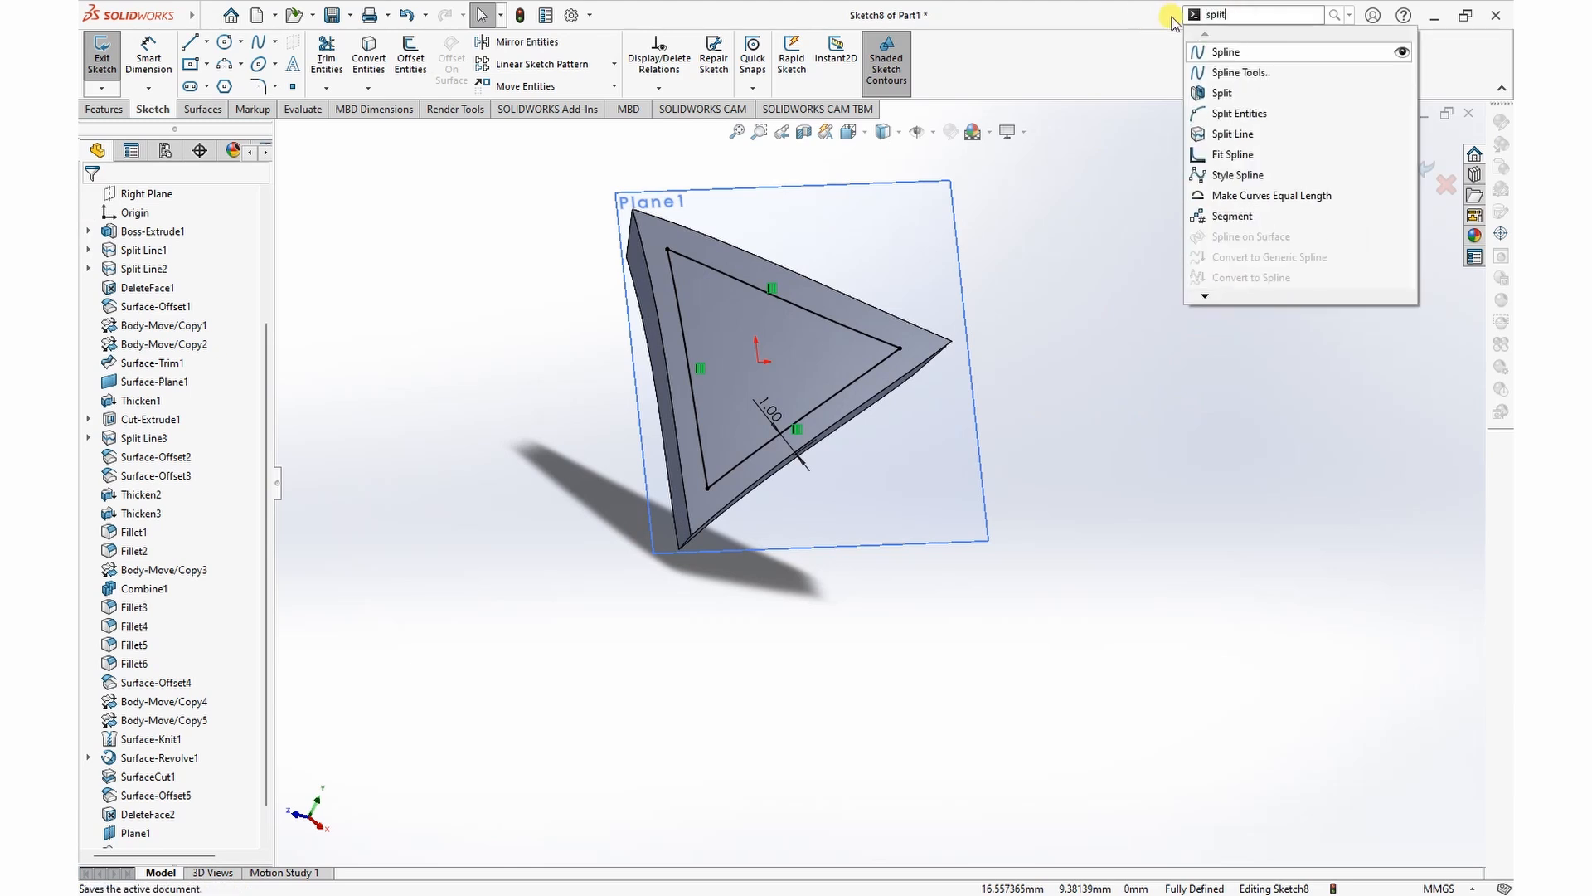
pyautogui.click(1239, 39)
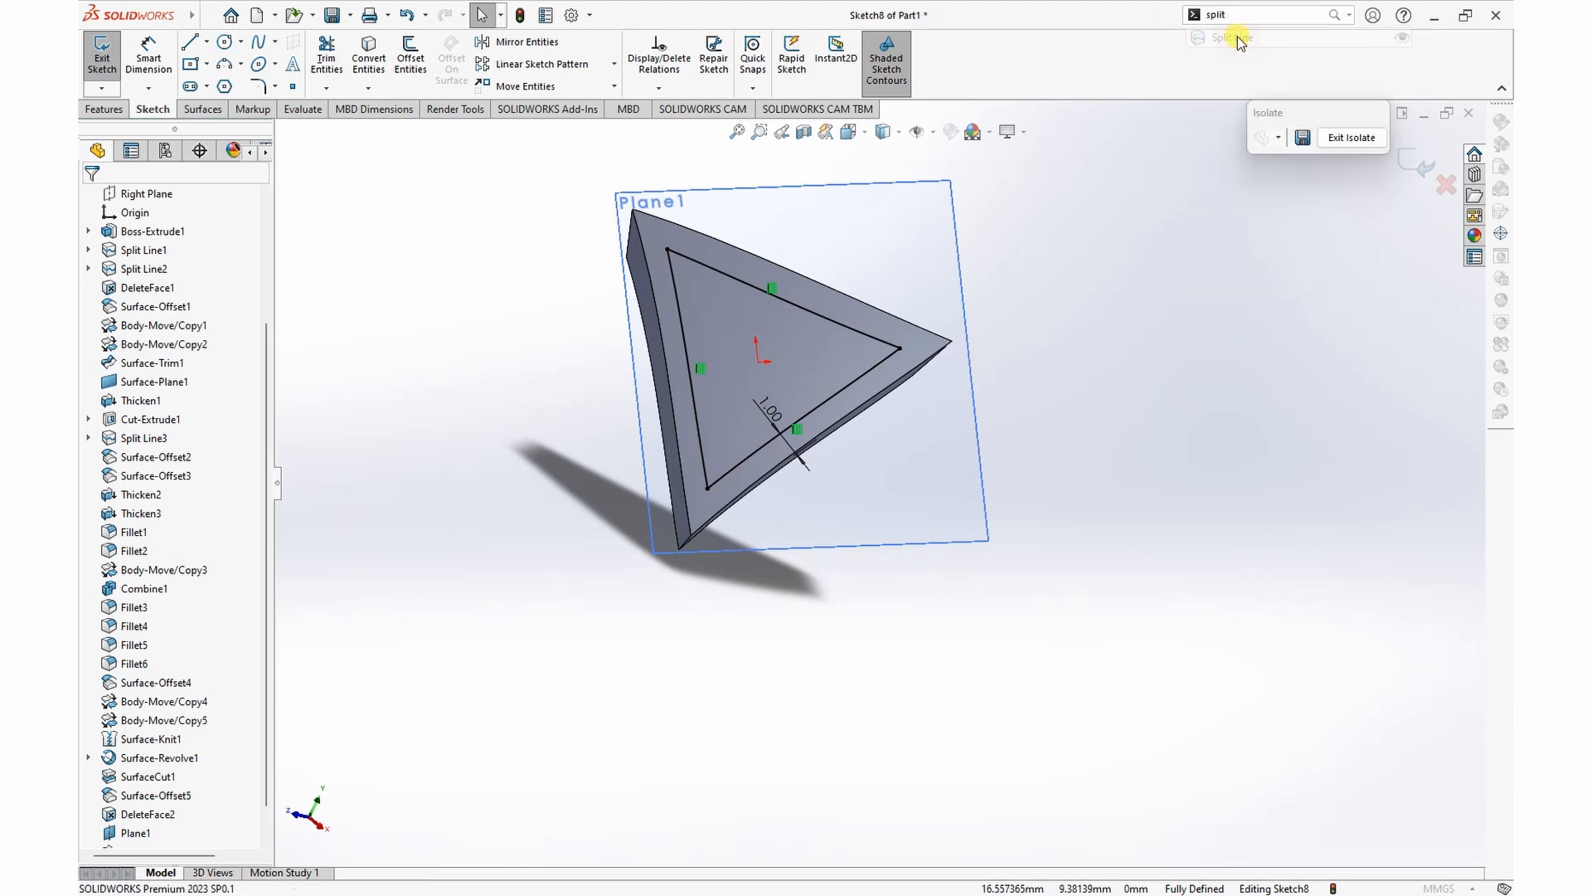
pyautogui.click(803, 351)
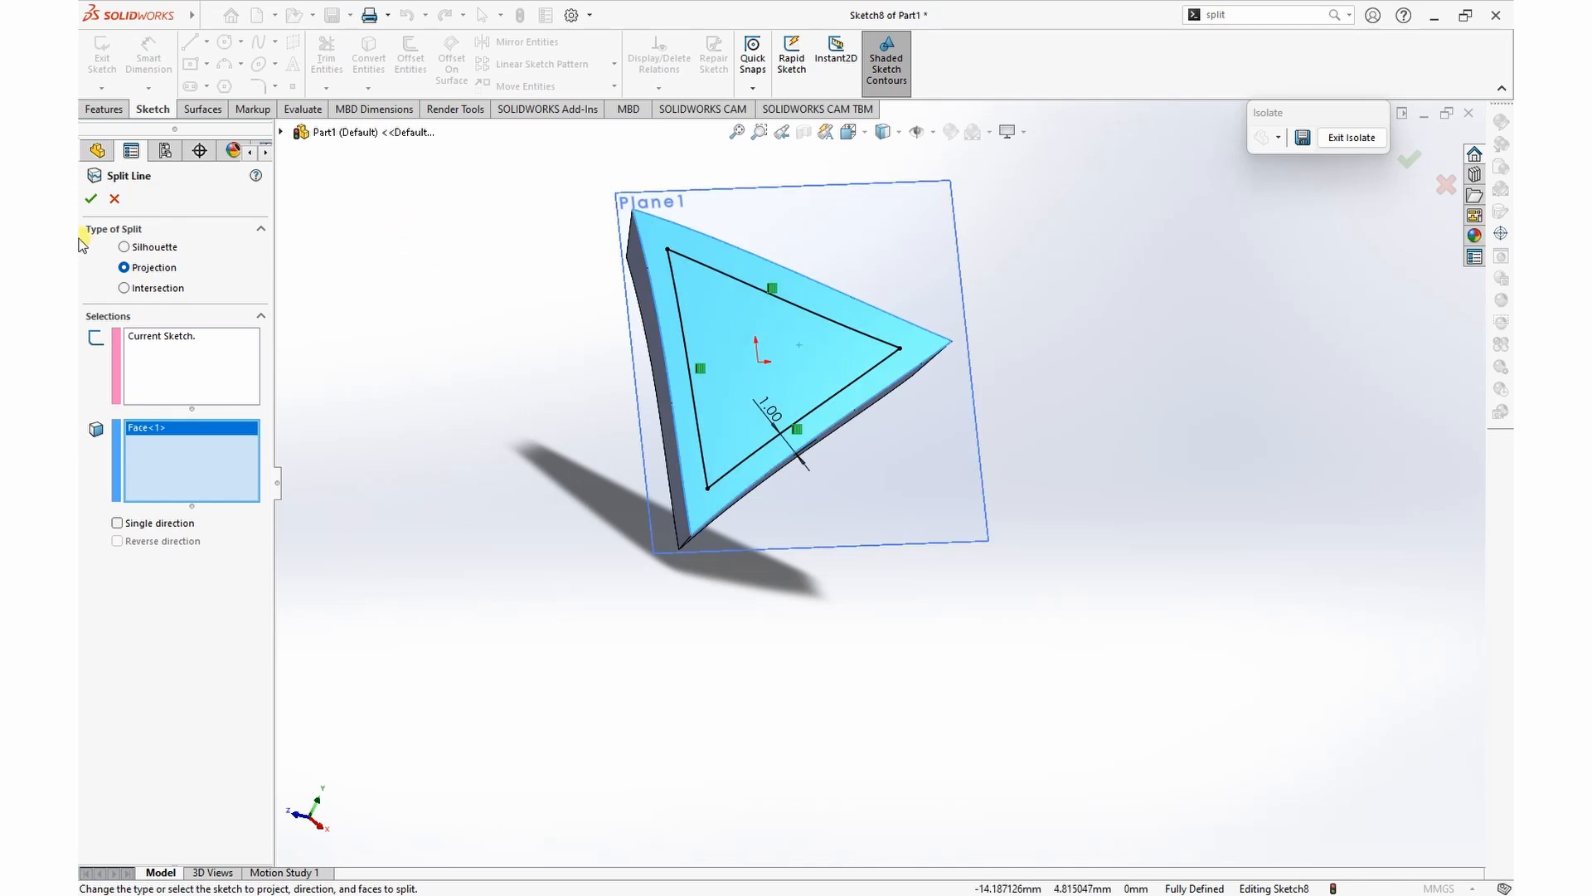
pyautogui.click(92, 199)
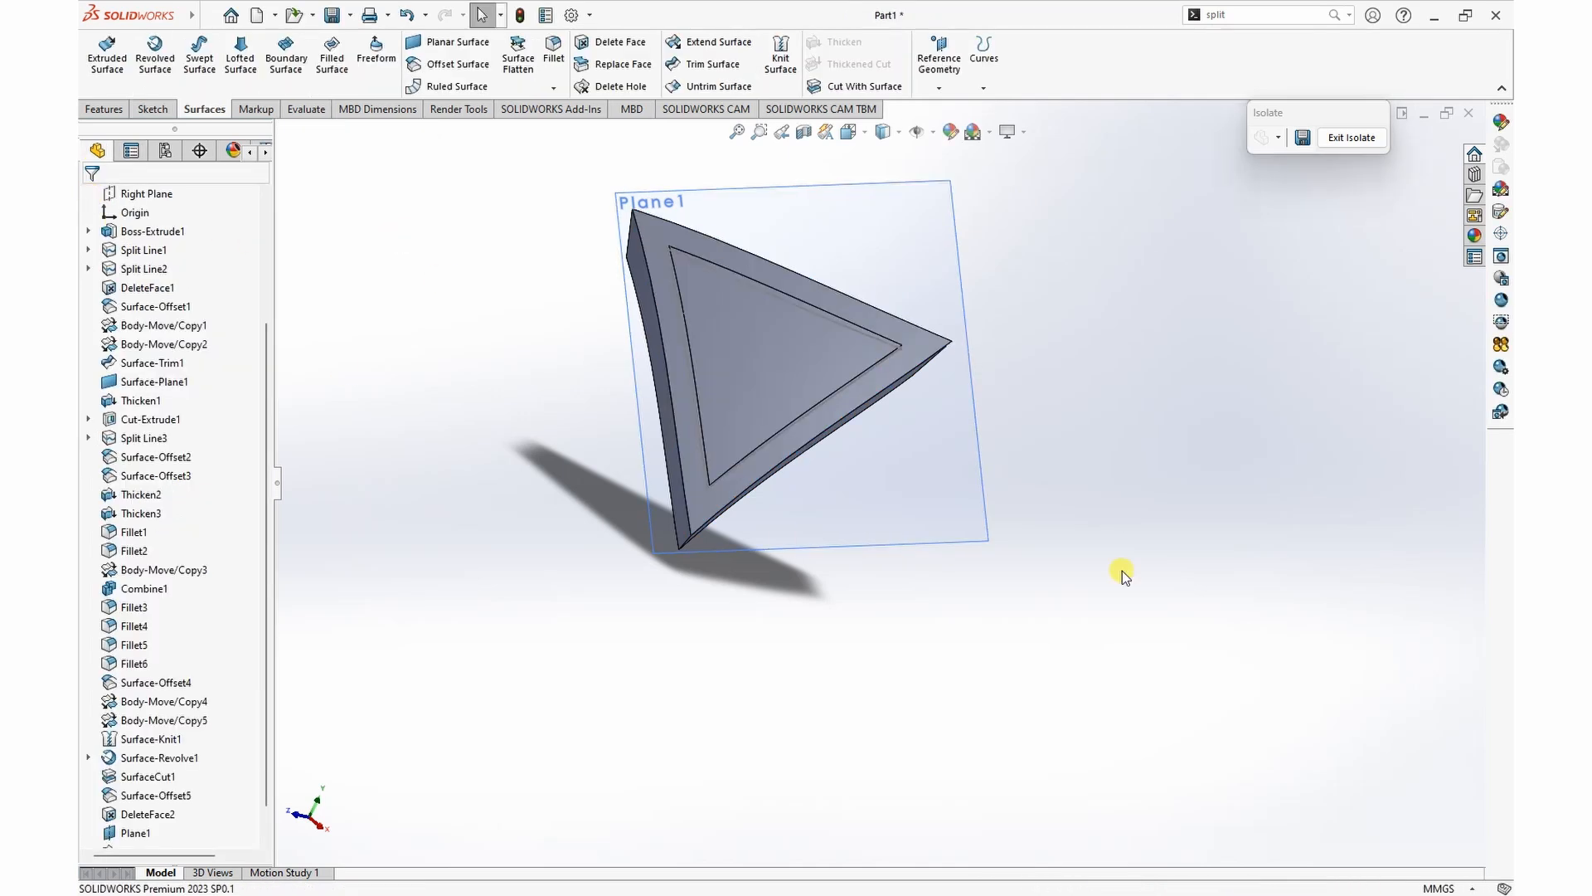
# Step: Copy the inner triangular region of the split face as a zero-offset surface
pyautogui.moveTo(1168, 497); pyautogui.dragTo(1182, 452, button='middle')
pyautogui.click(752, 391)
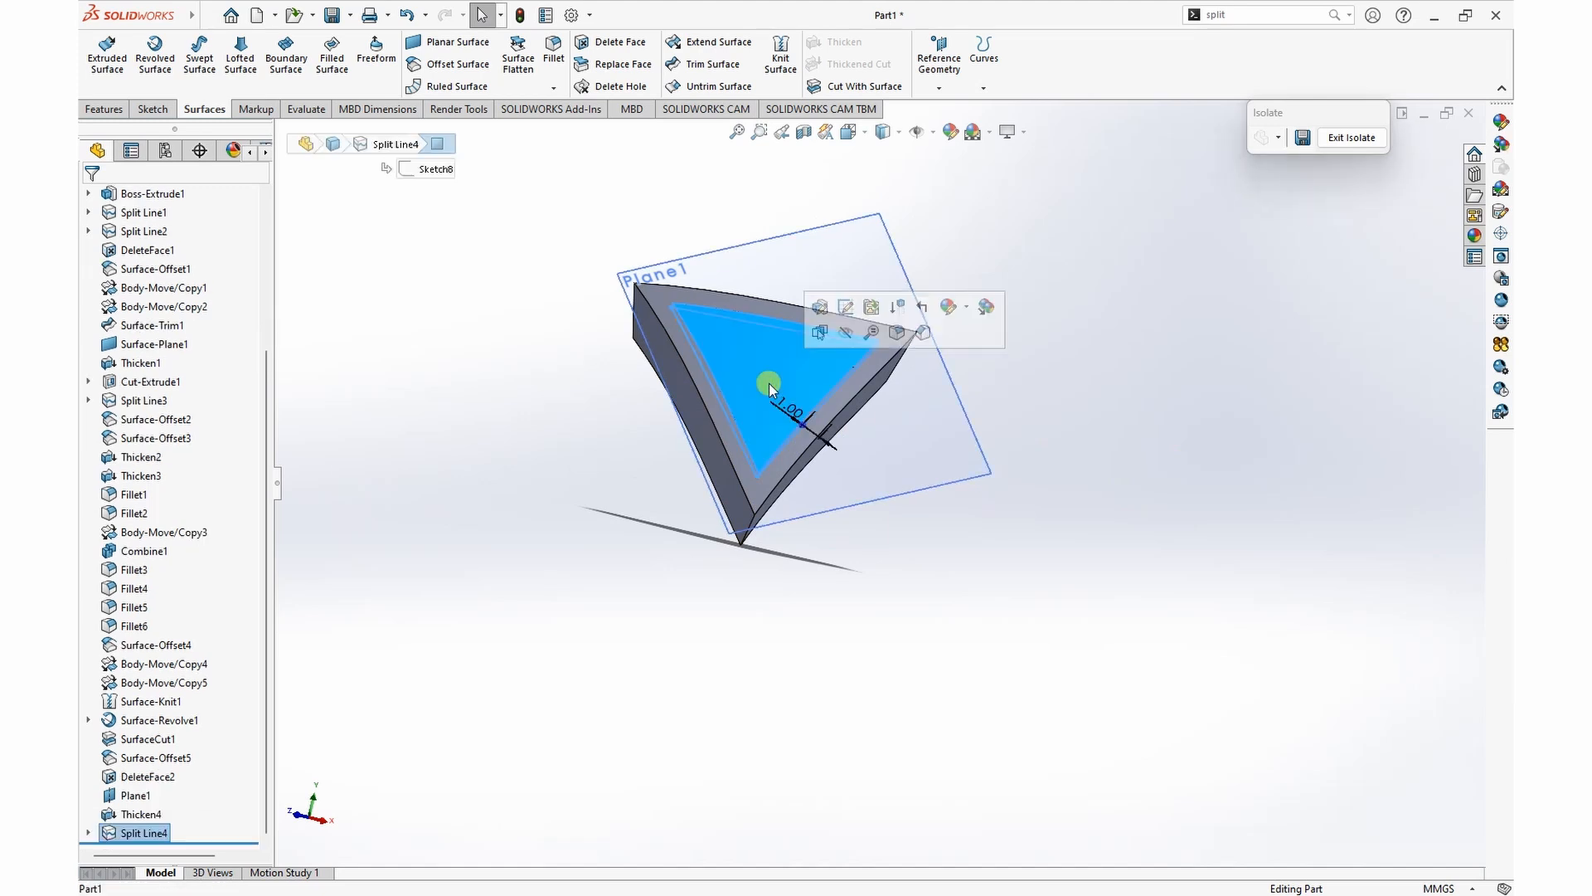
pyautogui.click(453, 65)
pyautogui.click(87, 197)
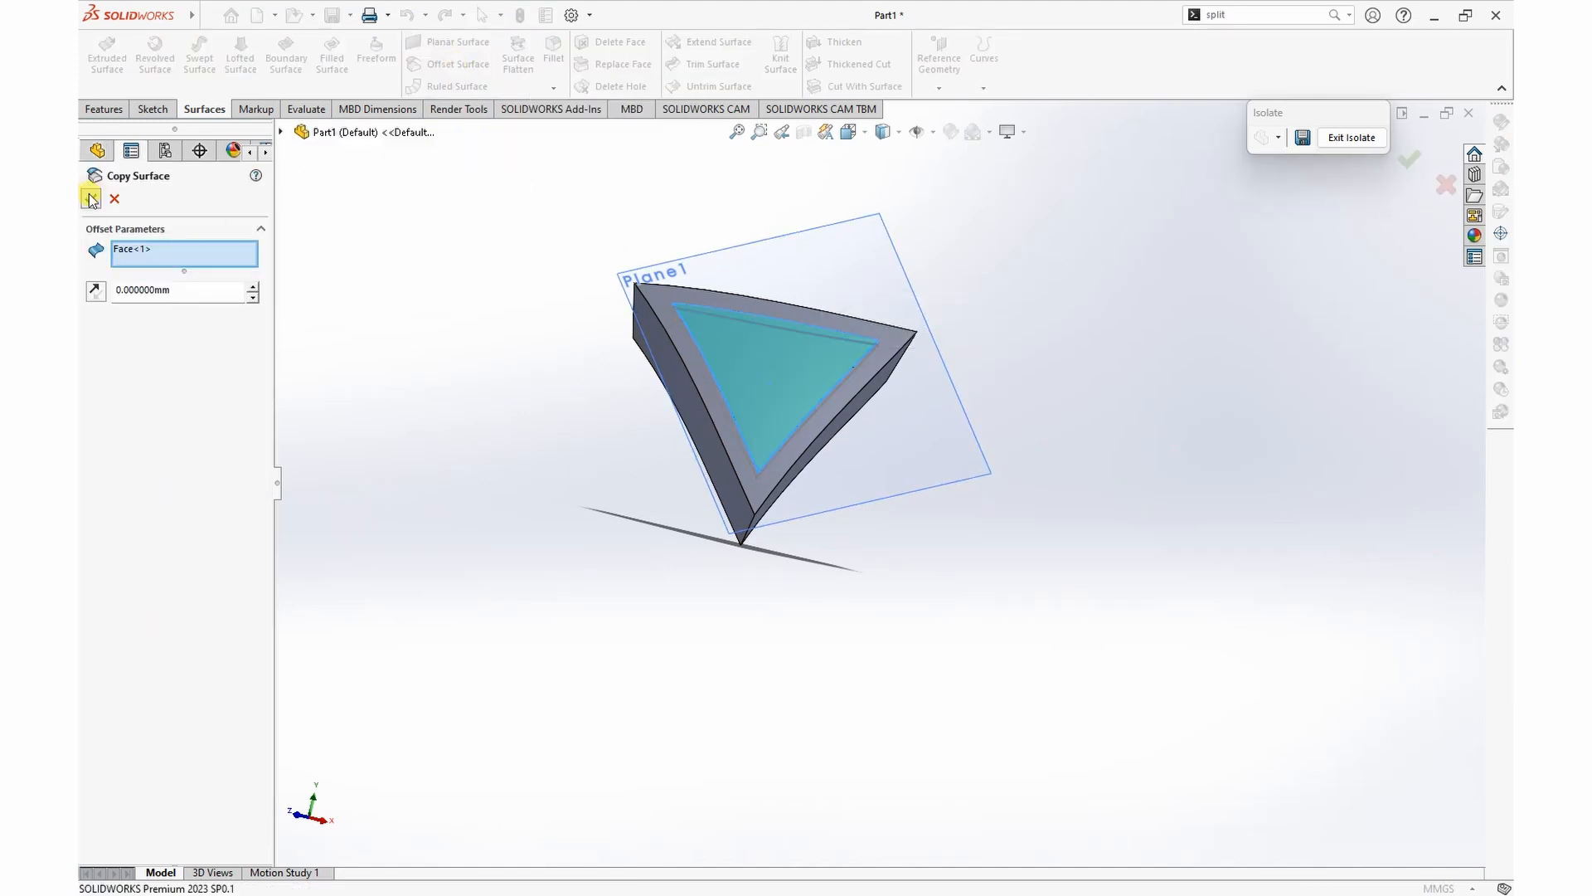
# Step: Cut a 2 mm deep triangular recess into the piece with a Thickened Cut based on the copied surface
pyautogui.moveTo(1056, 395); pyautogui.dragTo(1180, 401, button='middle')
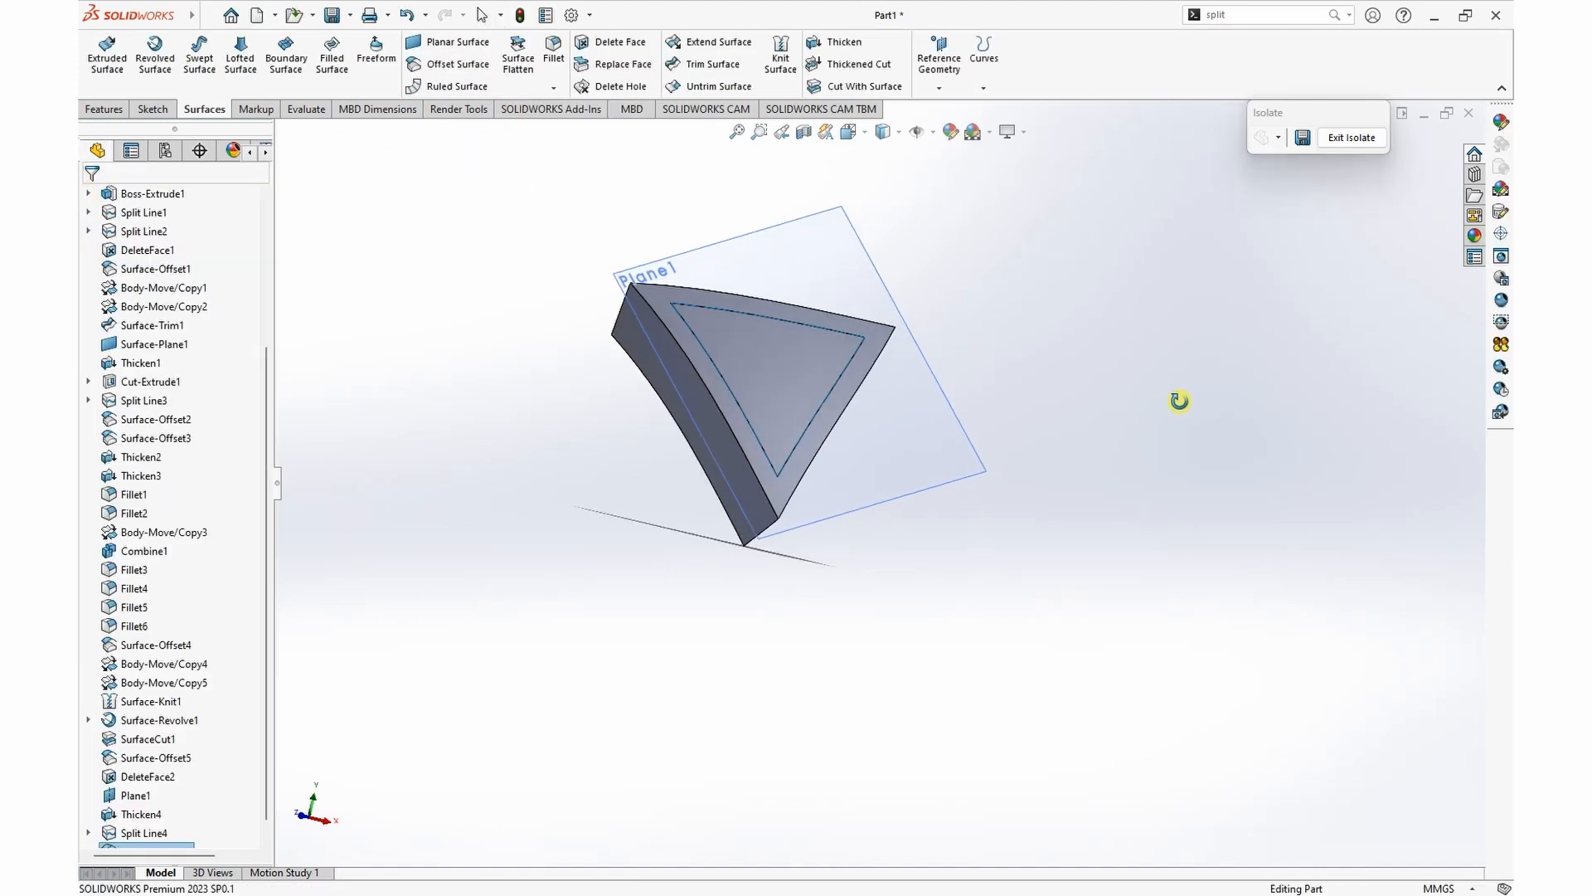
pyautogui.click(854, 63)
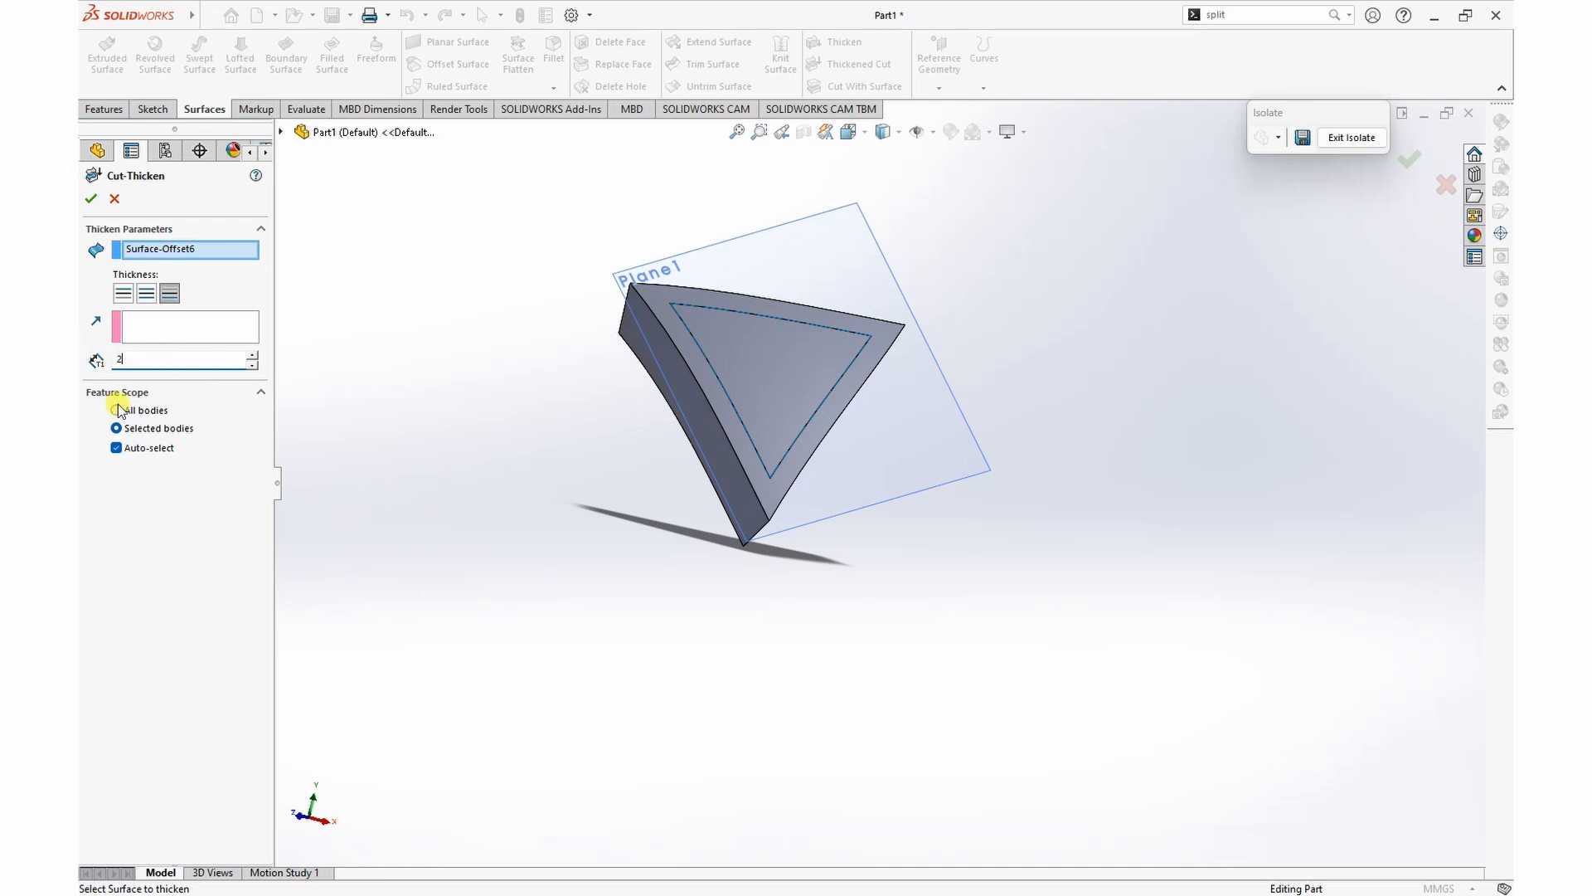
pyautogui.click(89, 200)
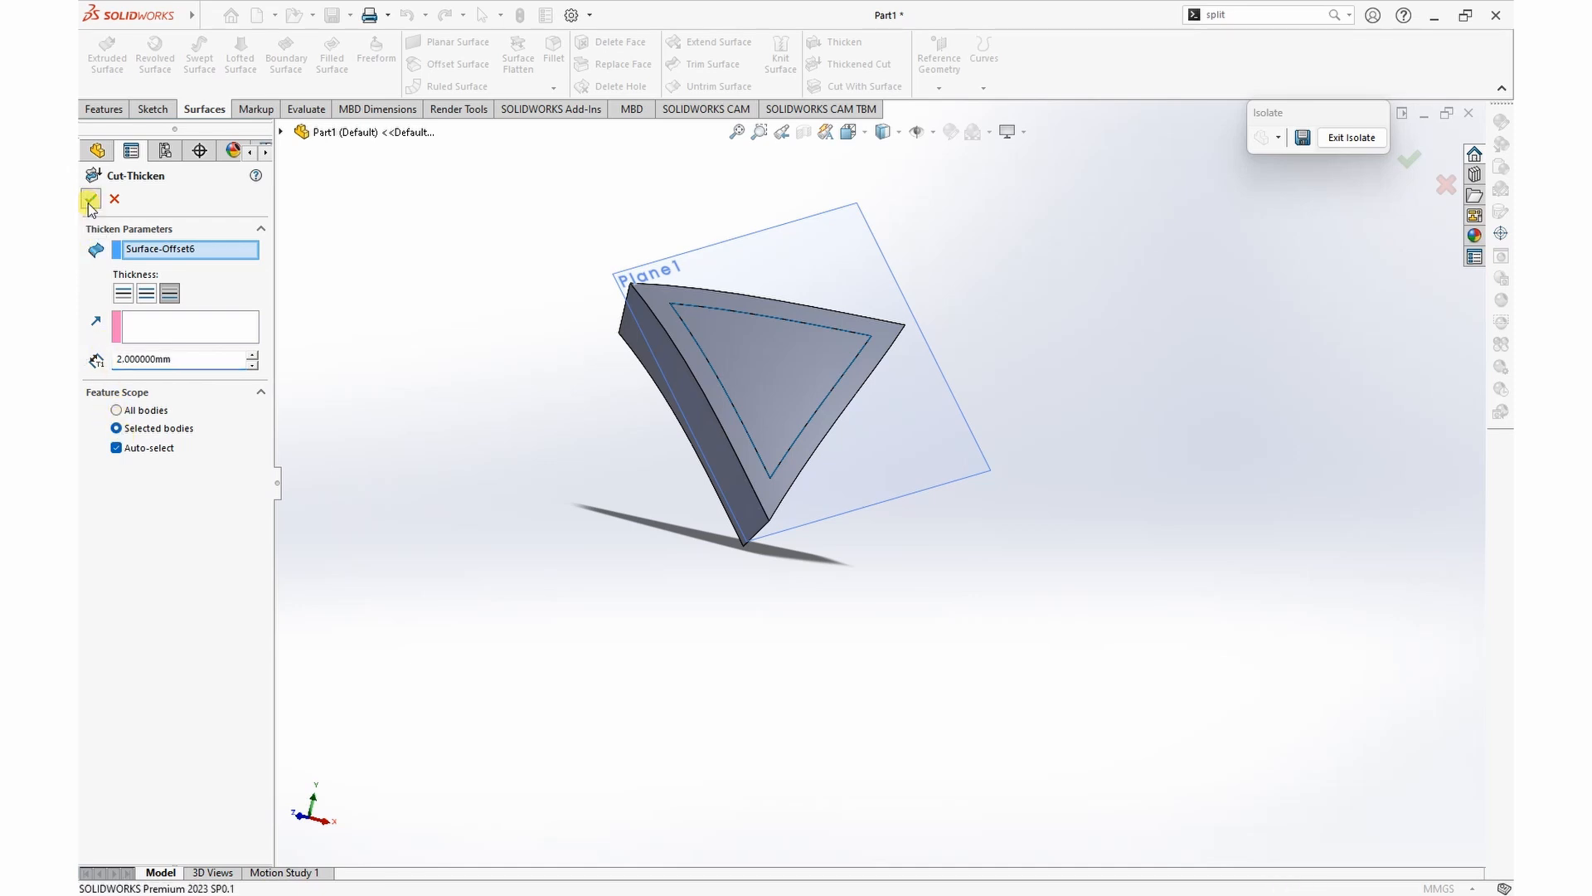
pyautogui.moveTo(1061, 363); pyautogui.dragTo(1032, 433, button='middle')
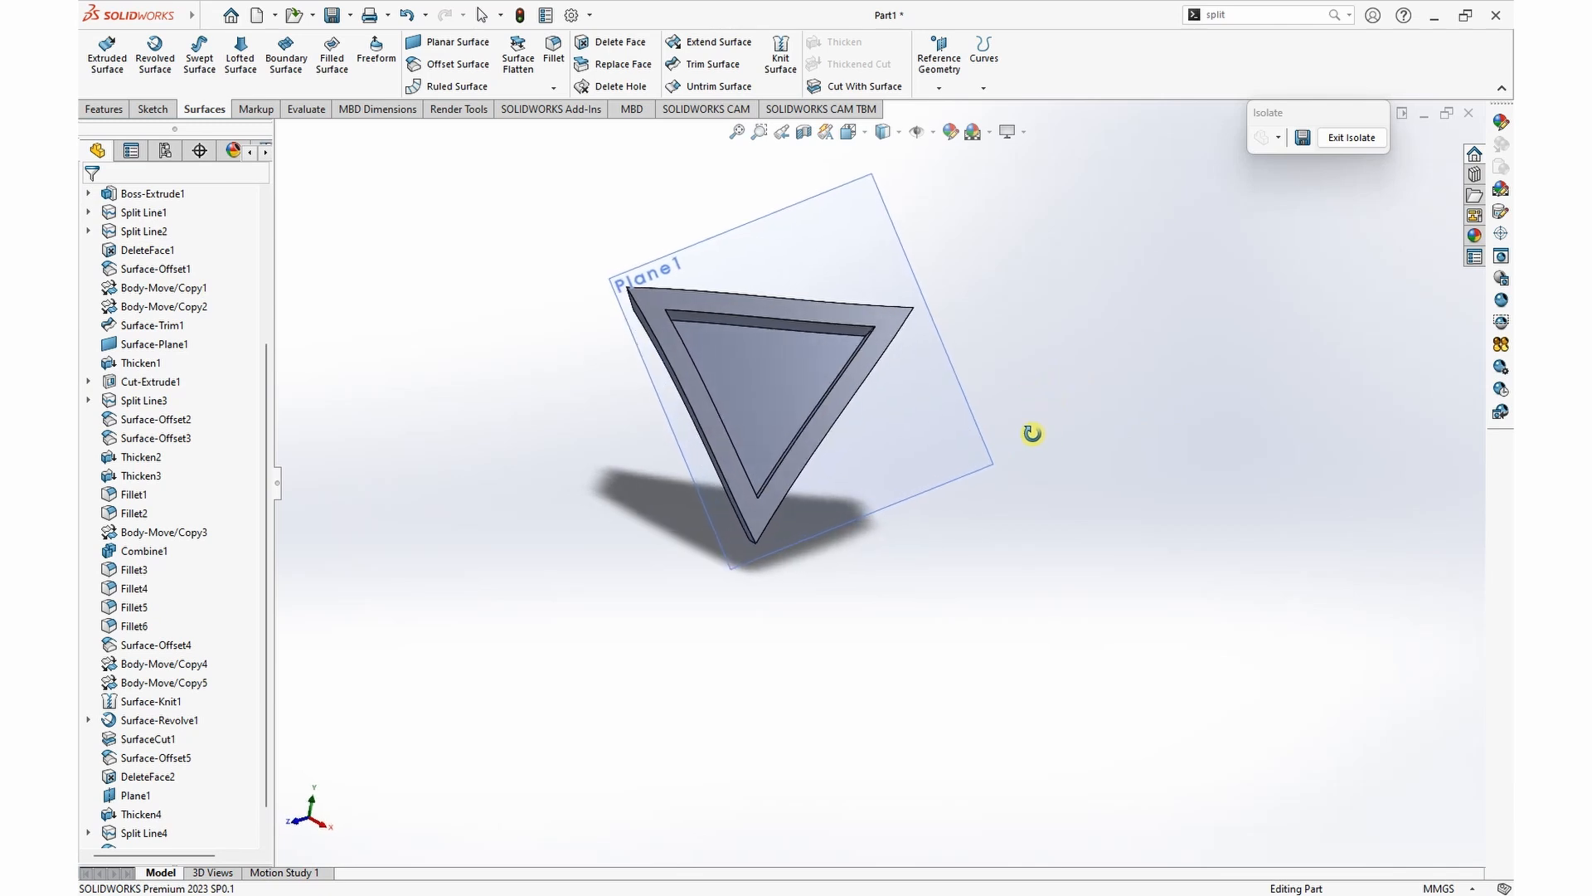
# Step: Sketch on the reference plane a curve offset 1.75 mm inward from one edge of the triangular recess
pyautogui.click(914, 277)
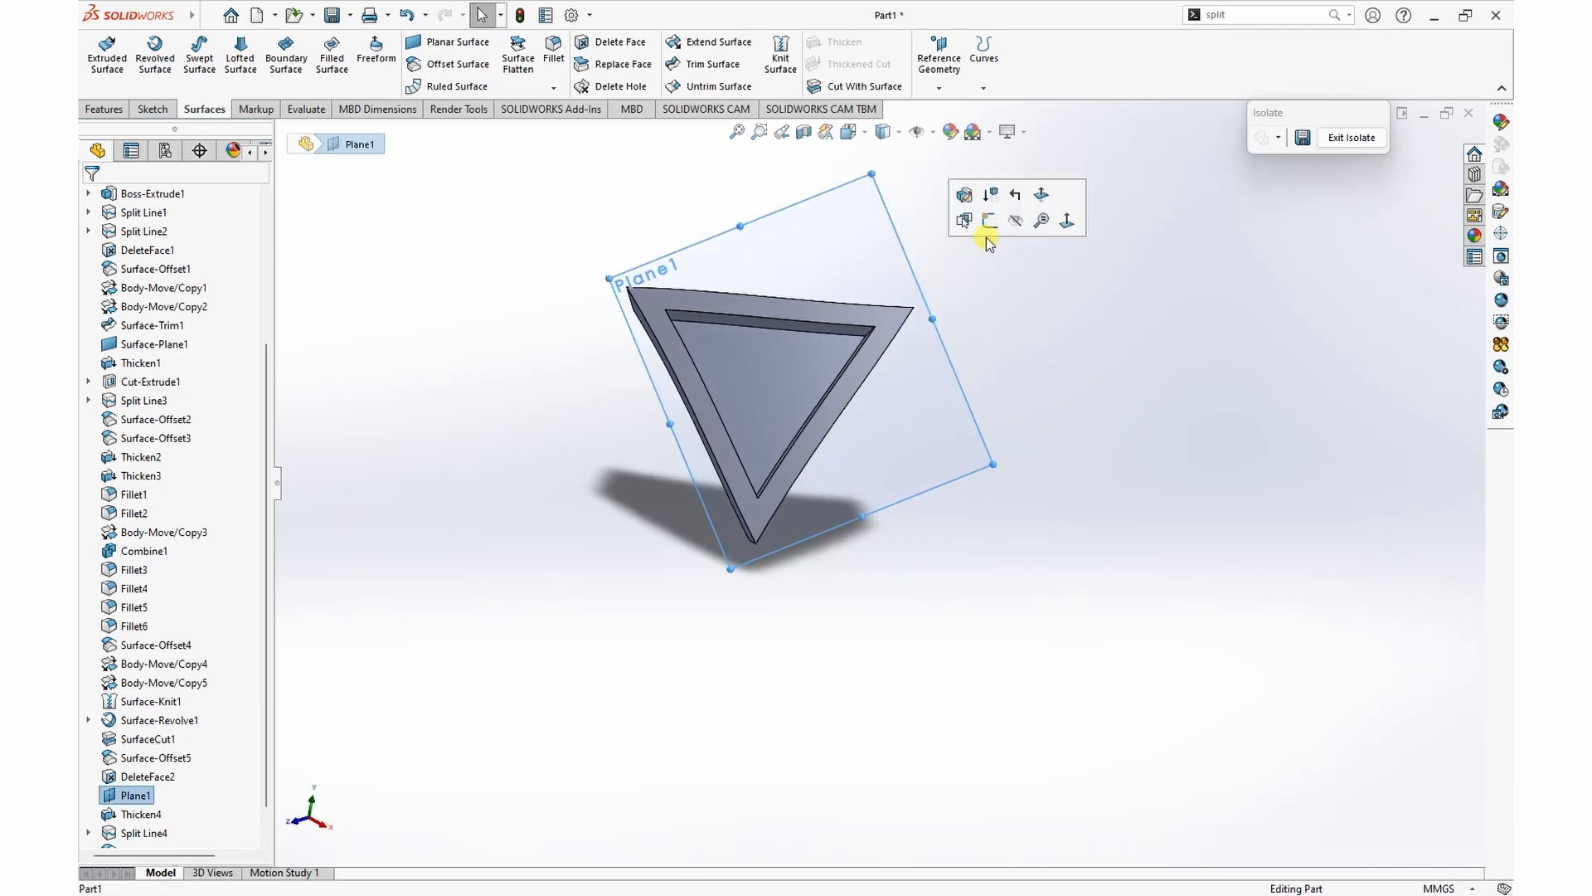
pyautogui.click(987, 219)
pyautogui.scroll(-2, 822, 524)
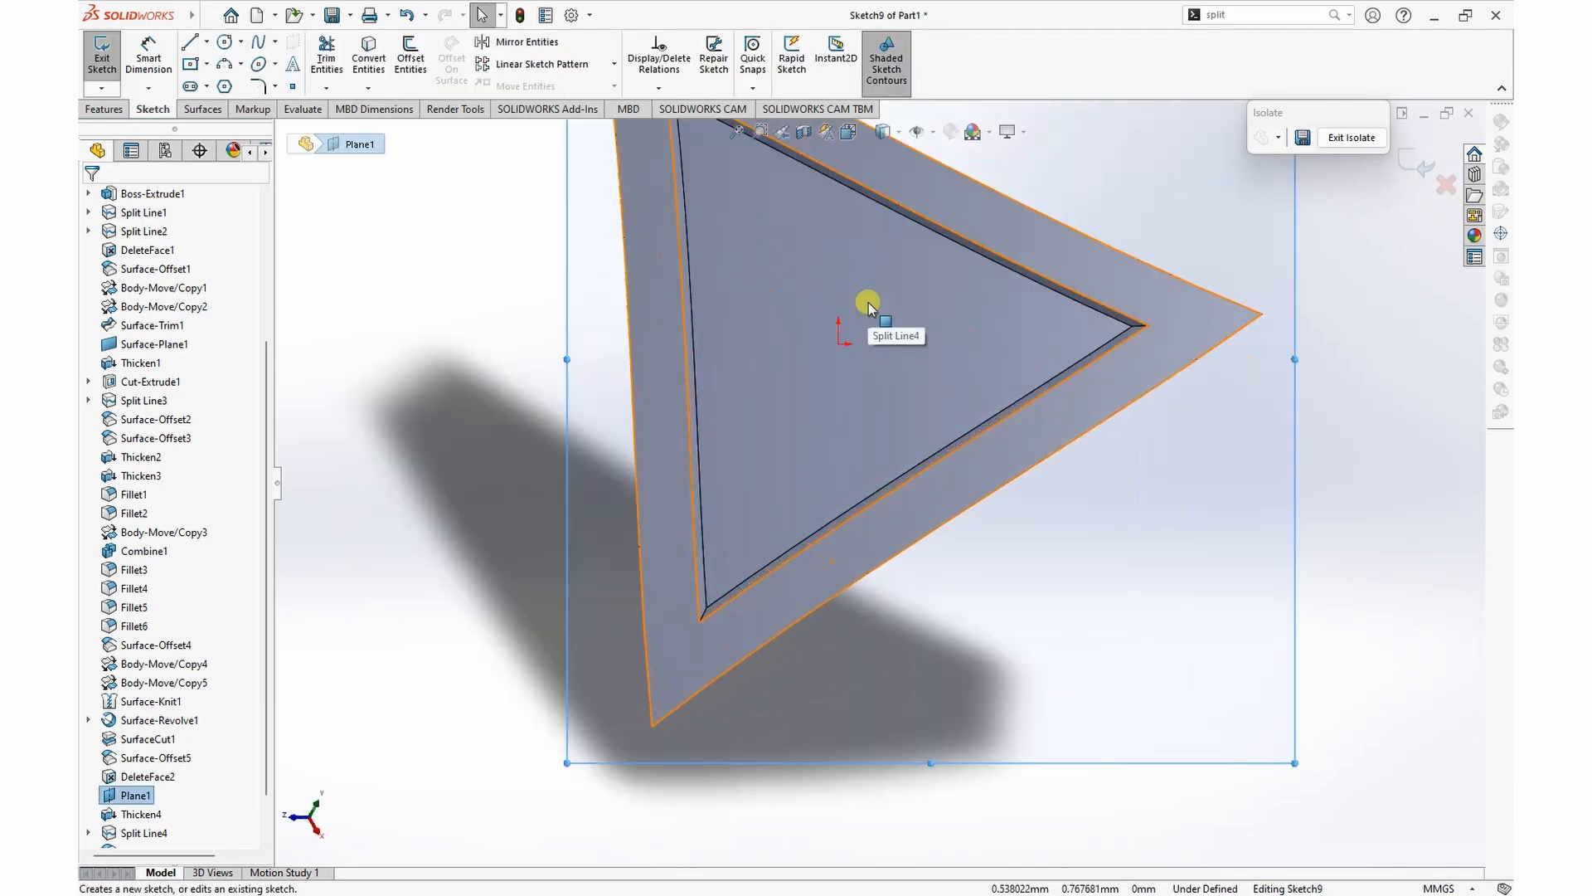
pyautogui.scroll(5, 745, 454)
pyautogui.scroll(-3, 885, 350)
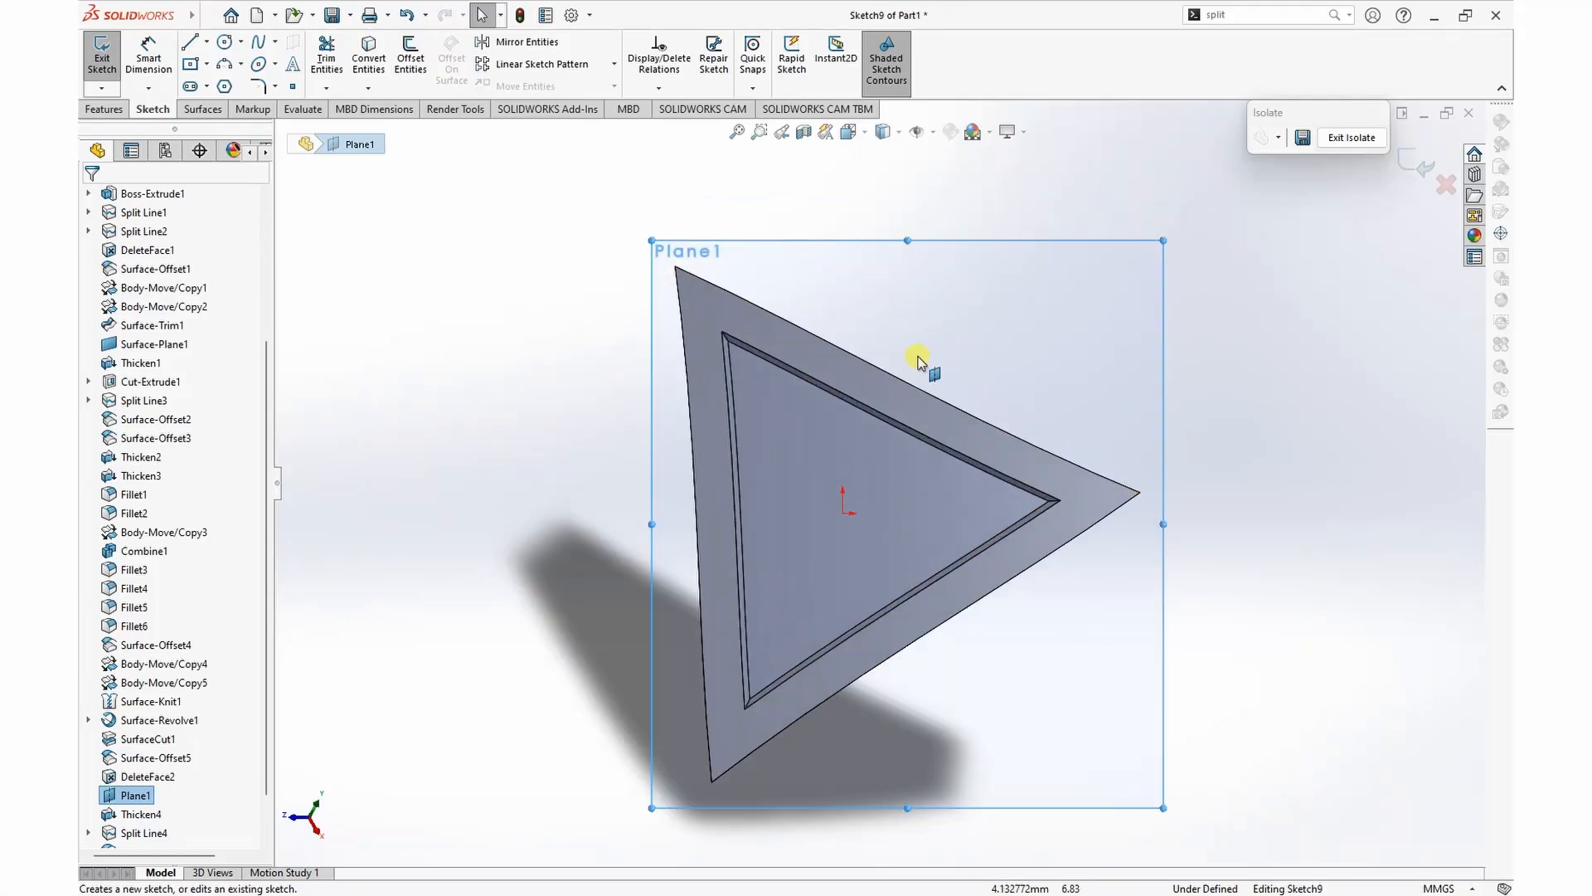
pyautogui.click(415, 58)
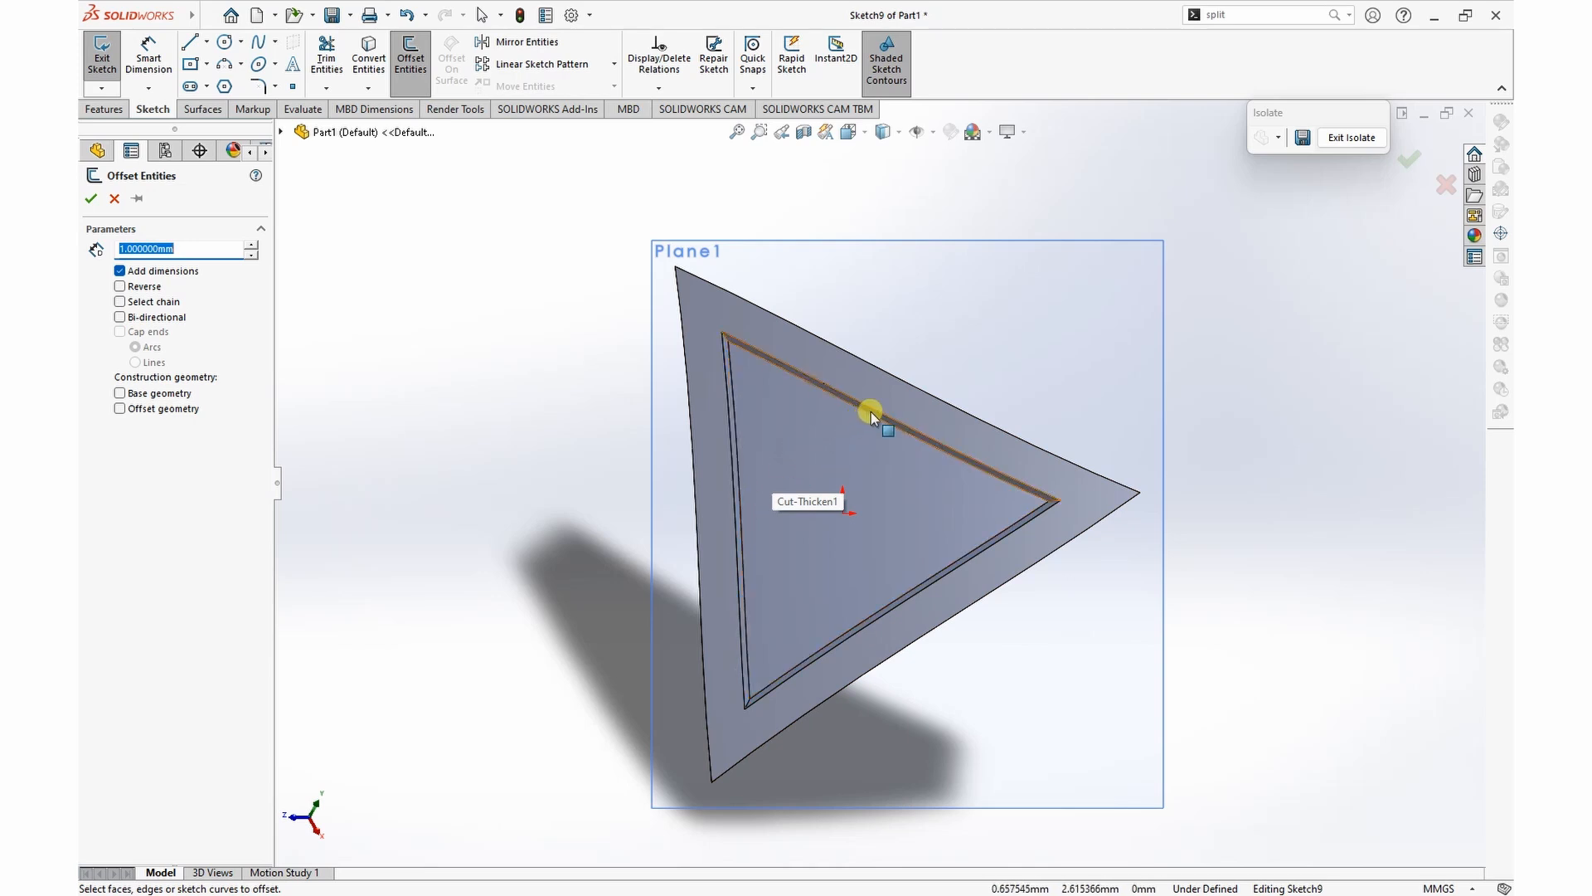
pyautogui.click(743, 508)
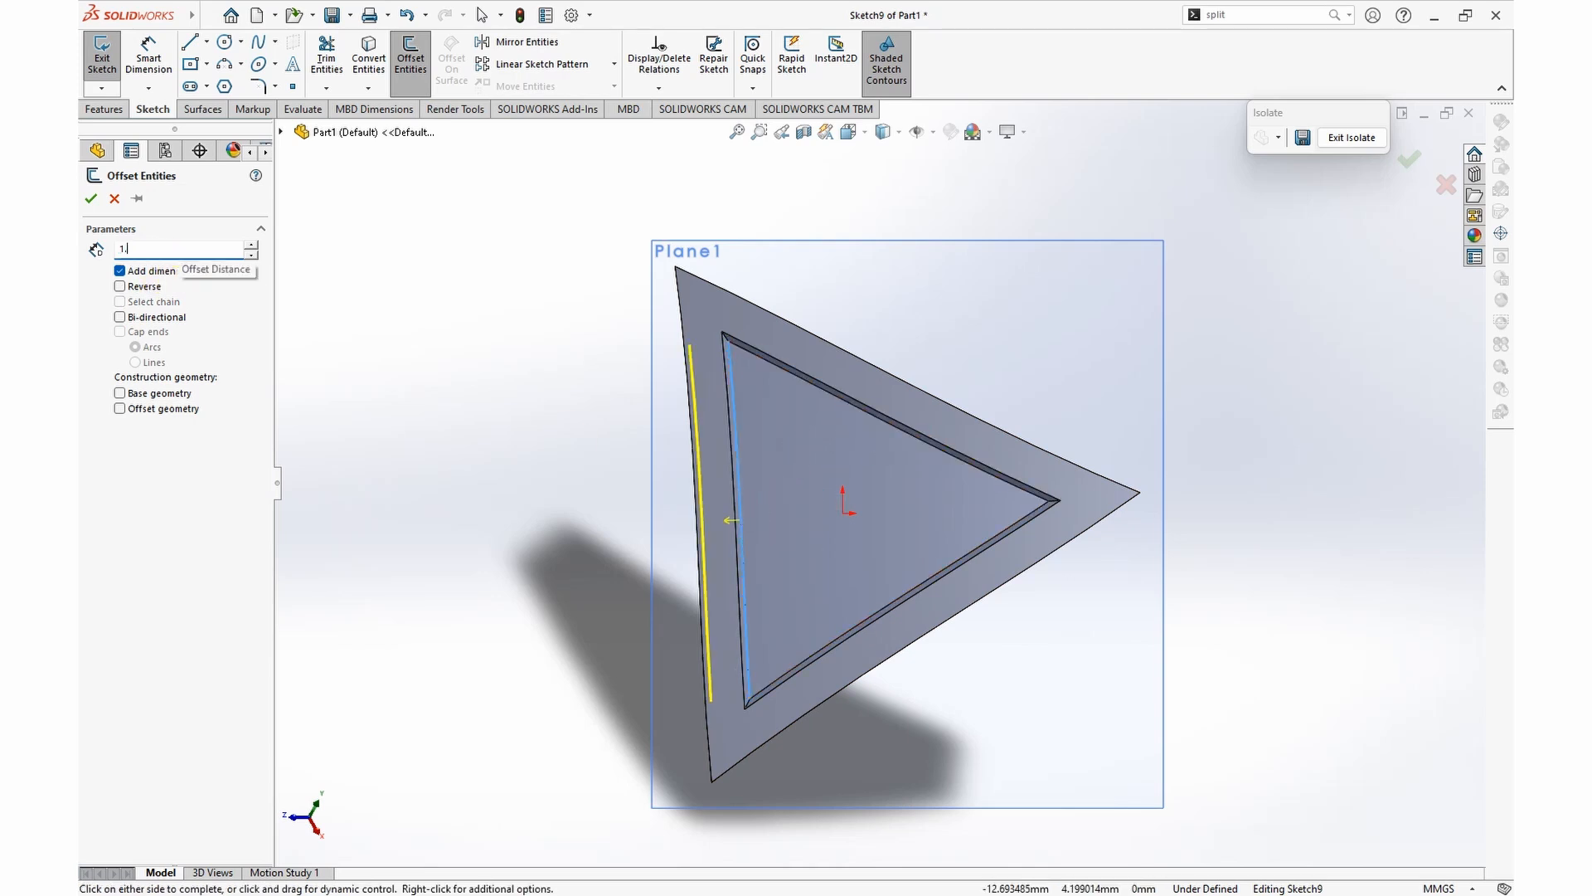
pyautogui.press('Return')
pyautogui.click(120, 287)
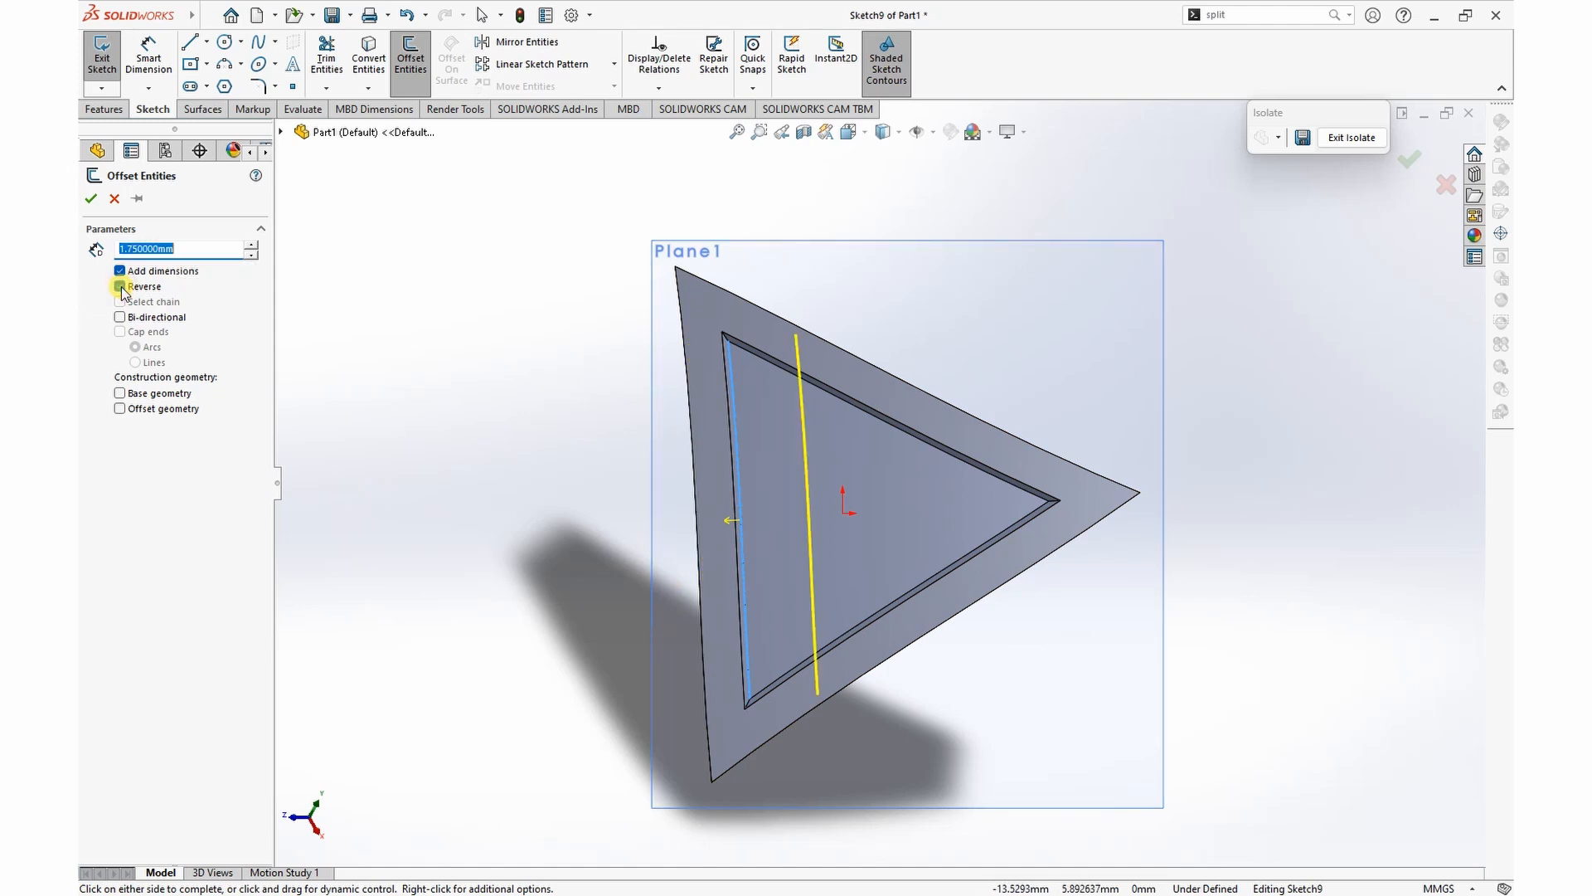
pyautogui.click(91, 199)
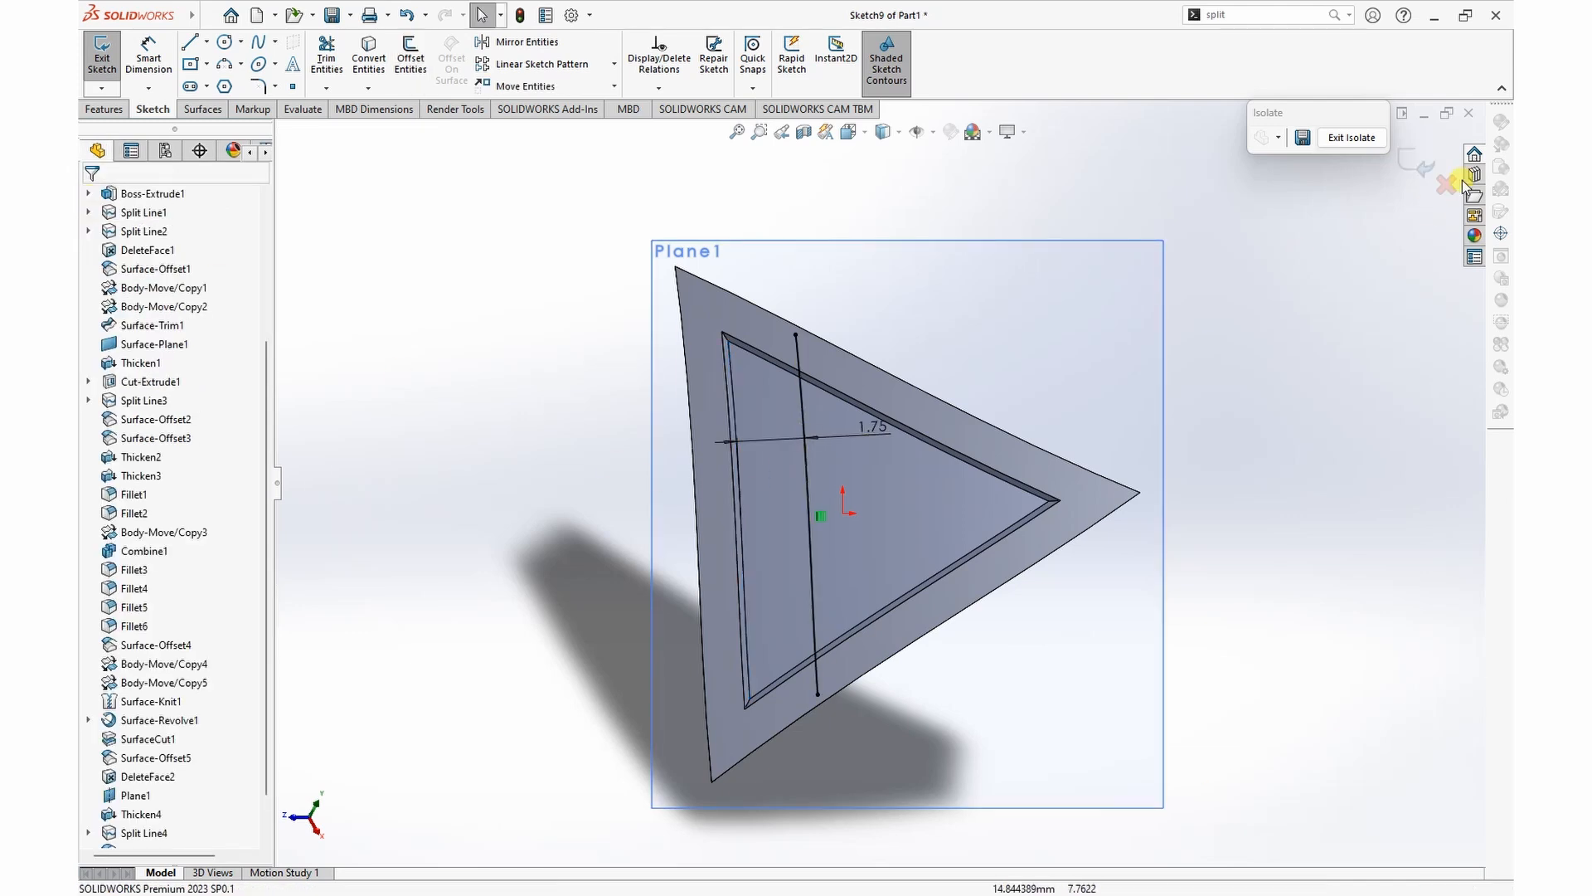
# Step: Split the recess floor by projecting the offset curve onto it
pyautogui.click(1333, 15)
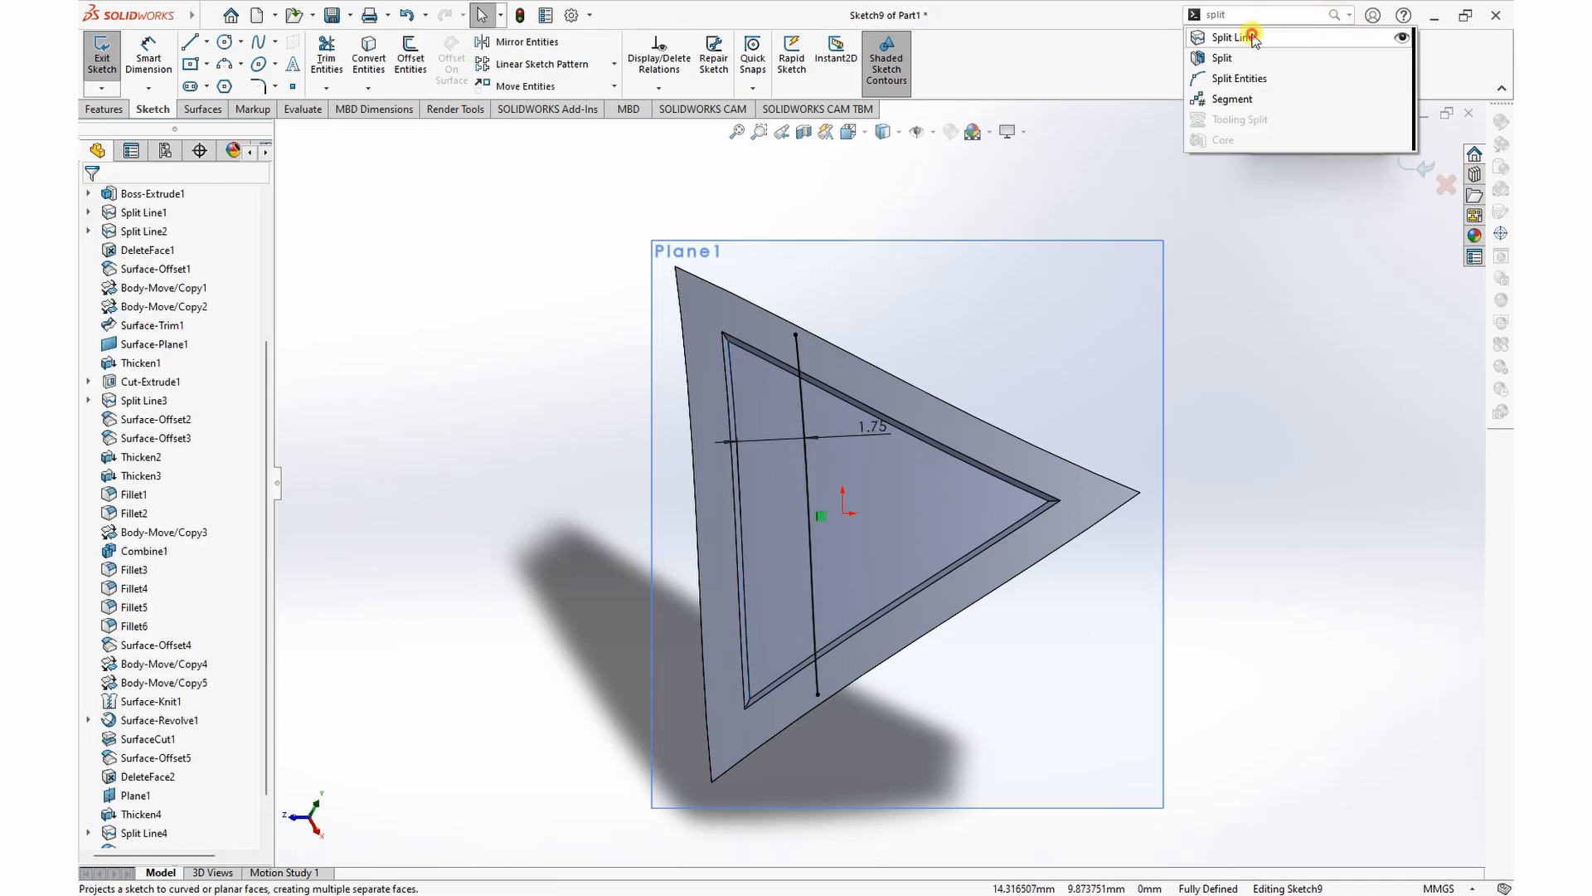
pyautogui.click(1441, 44)
pyautogui.click(875, 499)
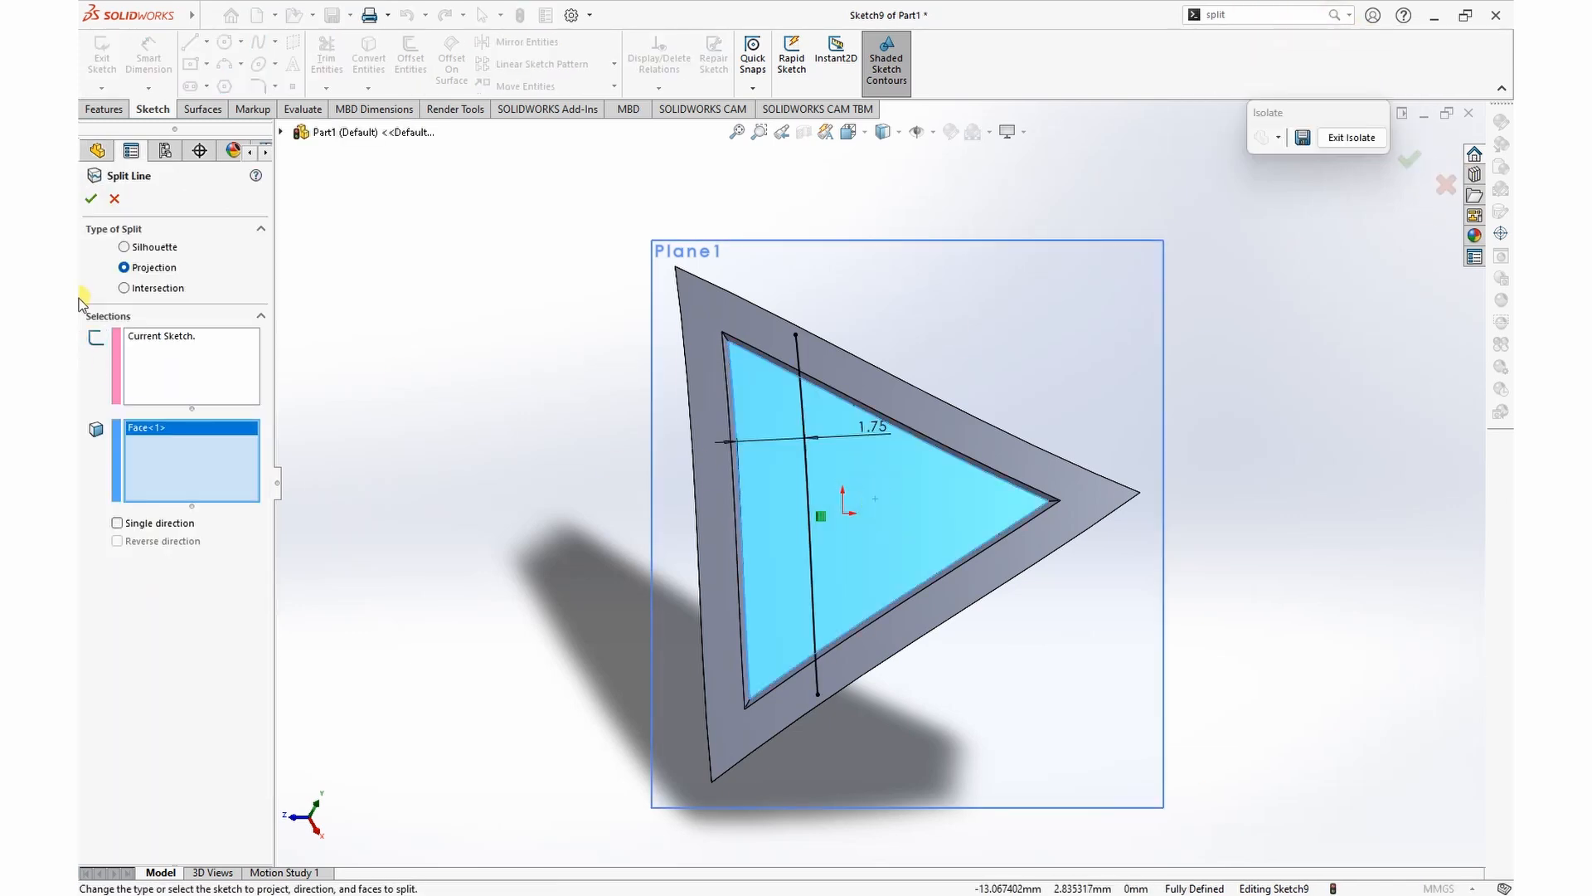
pyautogui.click(91, 200)
# Step: Hide the reference plane around the triangular piece
pyautogui.moveTo(1236, 659); pyautogui.dragTo(1180, 584, button='middle')
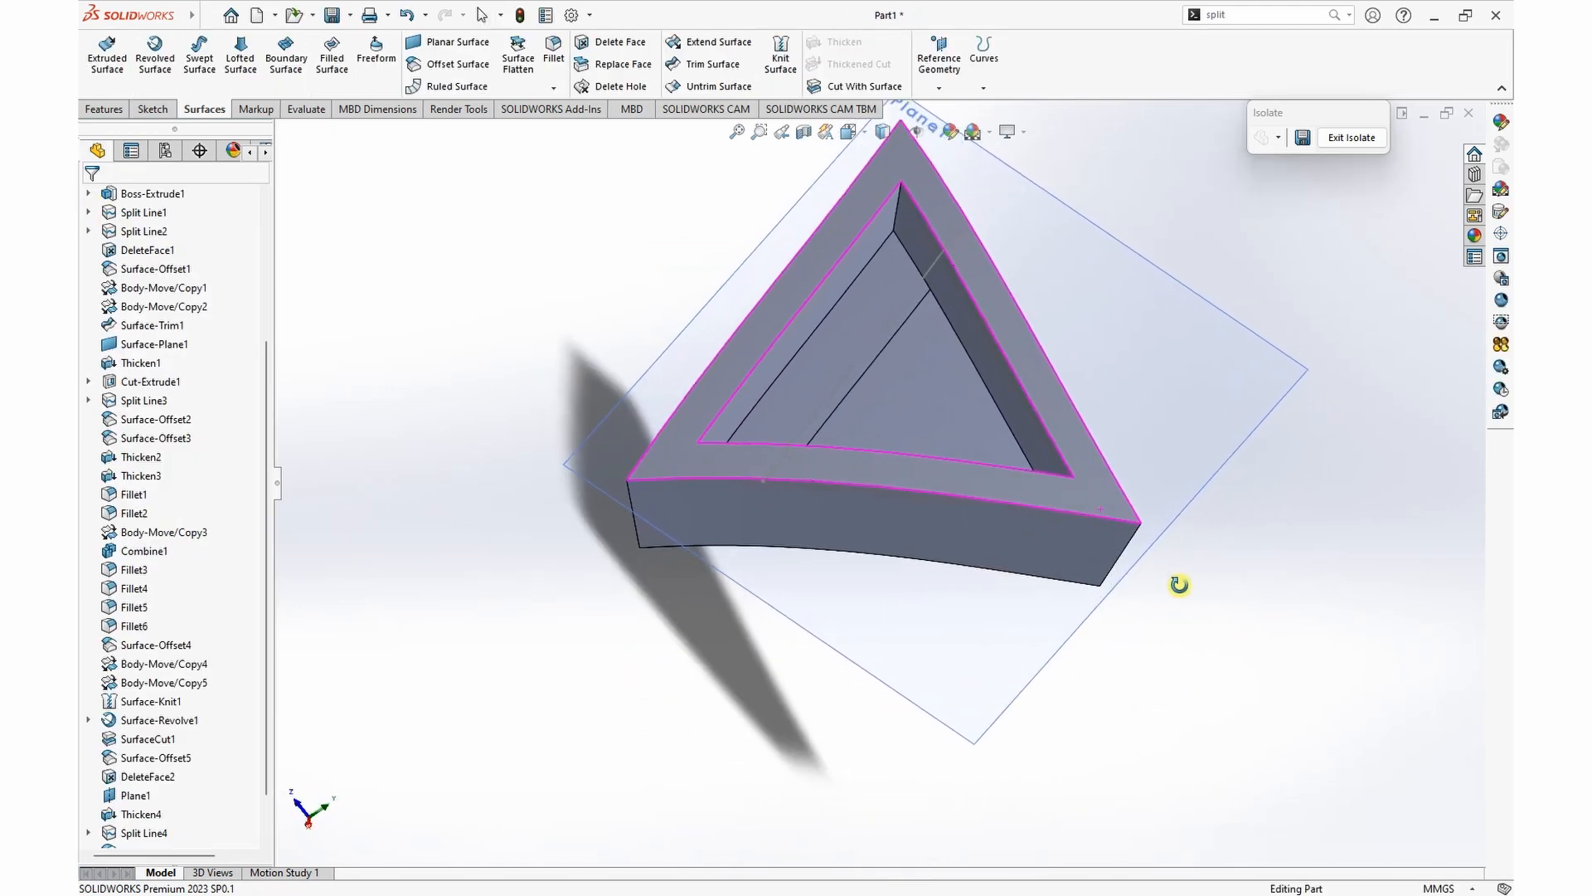
pyautogui.click(1170, 260)
pyautogui.rightClick(1169, 249)
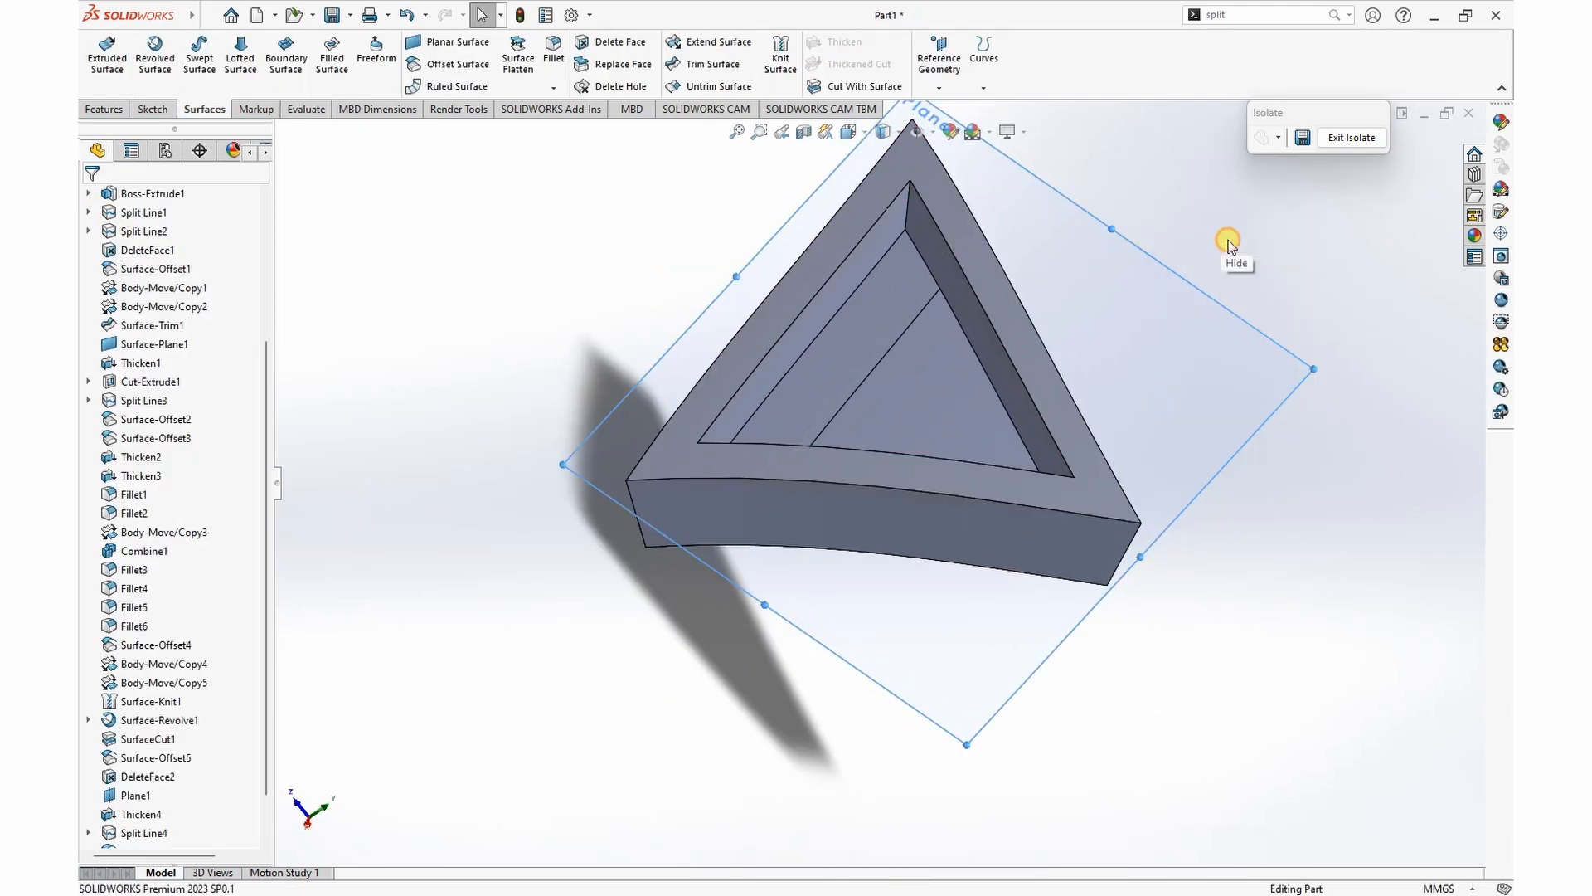
pyautogui.click(1229, 245)
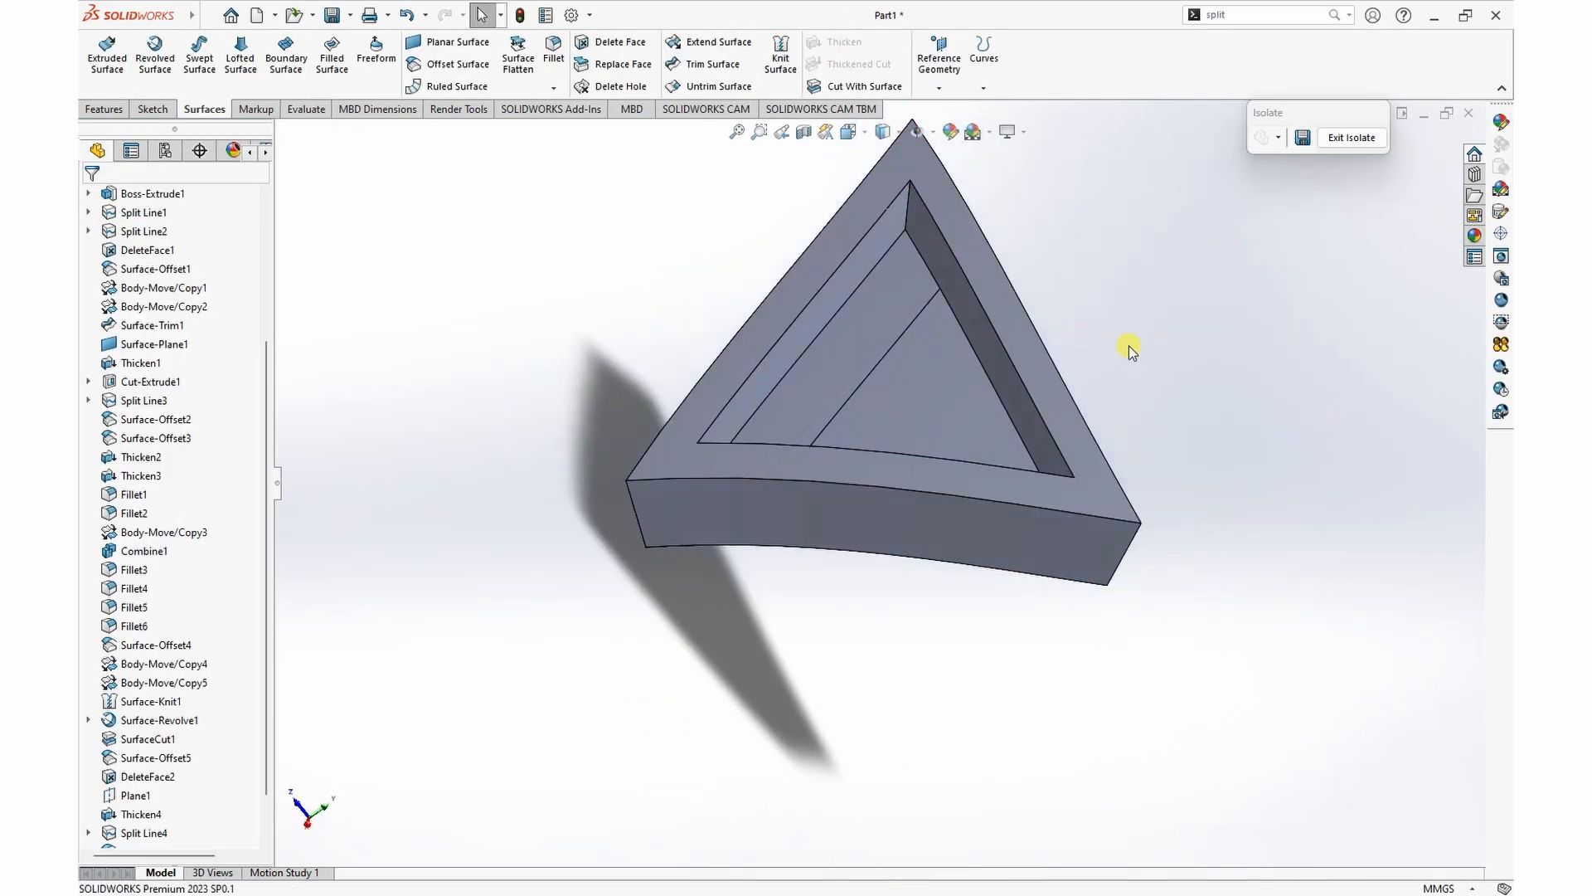
# Step: Copy the narrow strip of the split recess floor as a zero-offset surface
pyautogui.click(865, 329)
pyautogui.click(449, 66)
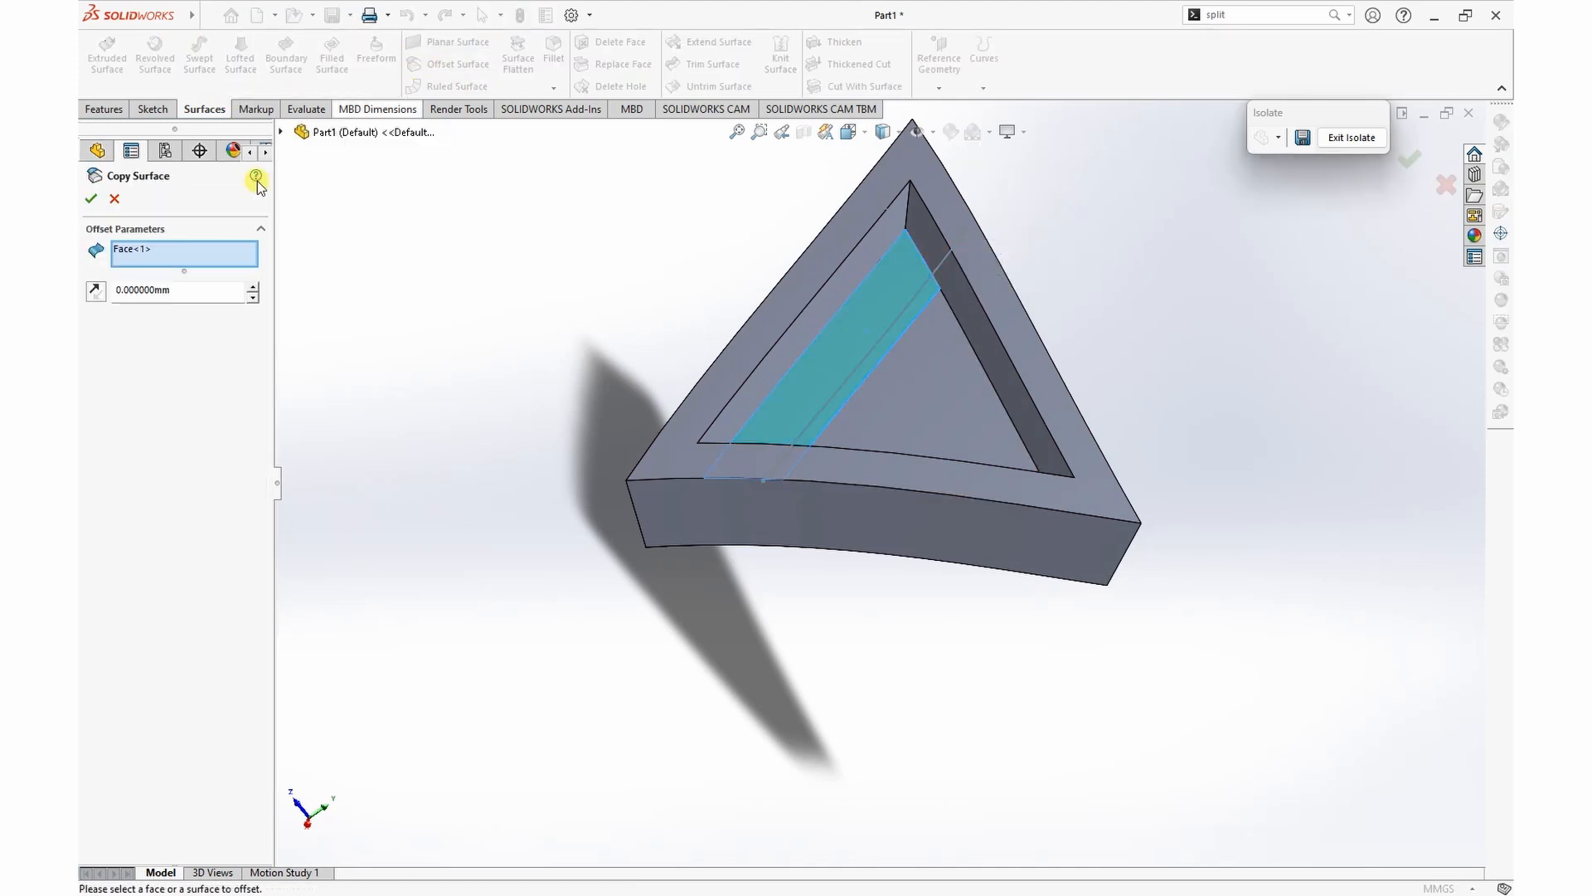
pyautogui.click(92, 199)
pyautogui.moveTo(546, 546); pyautogui.dragTo(538, 475, button='middle')
pyautogui.click(1179, 336)
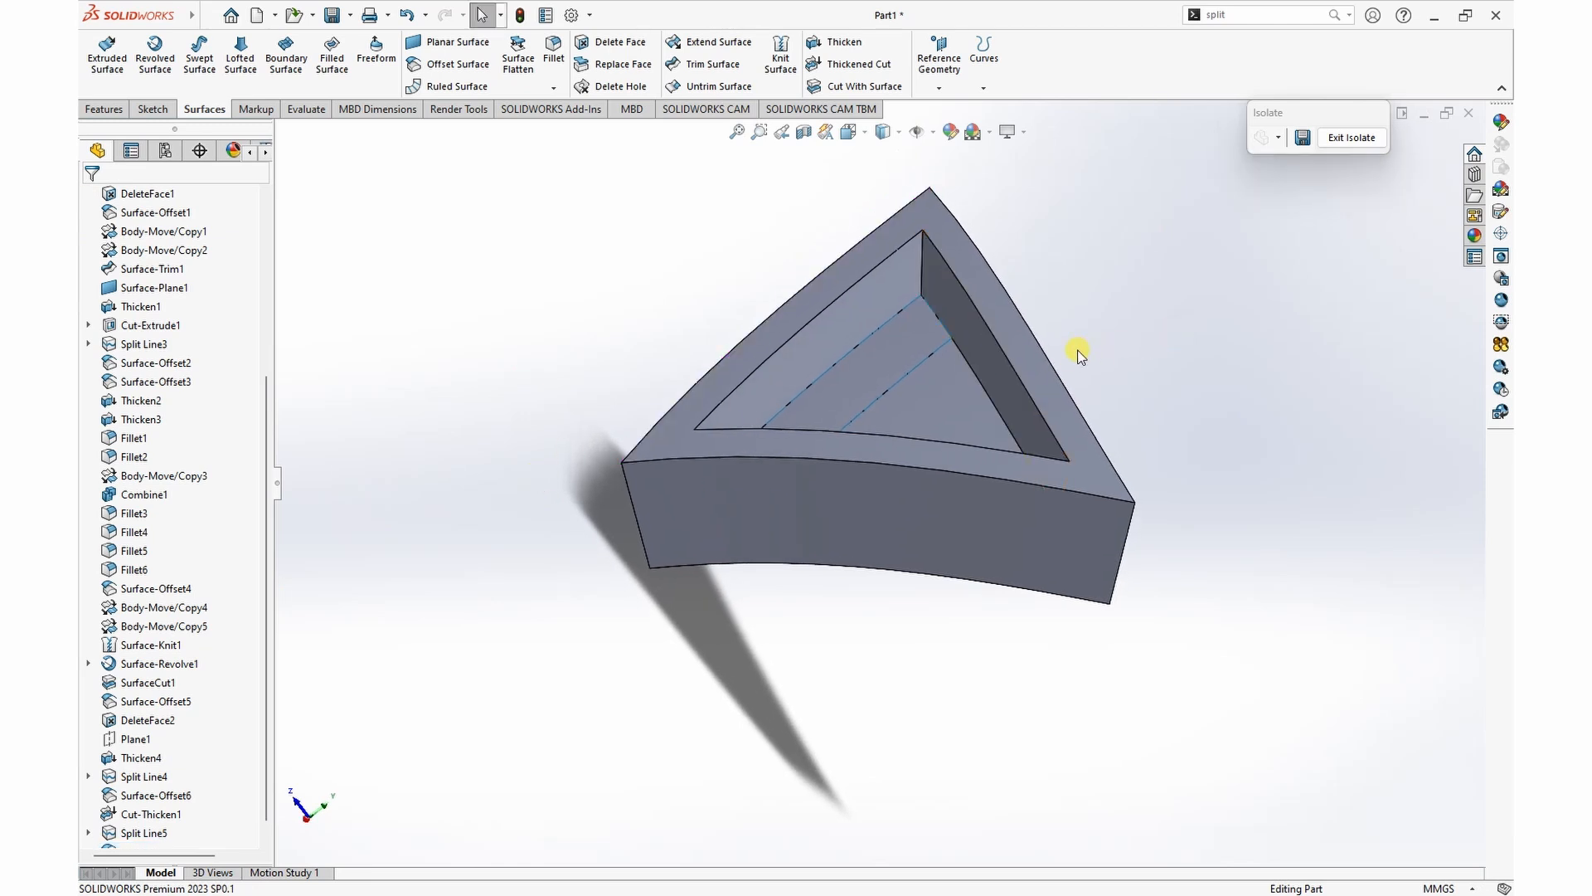
# Step: Thicken the copied strip surface by 1.5 mm toward the recess opening as a separate body, without merging the result
pyautogui.click(871, 359)
pyautogui.click(1073, 242)
pyautogui.click(838, 42)
pyautogui.click(872, 362)
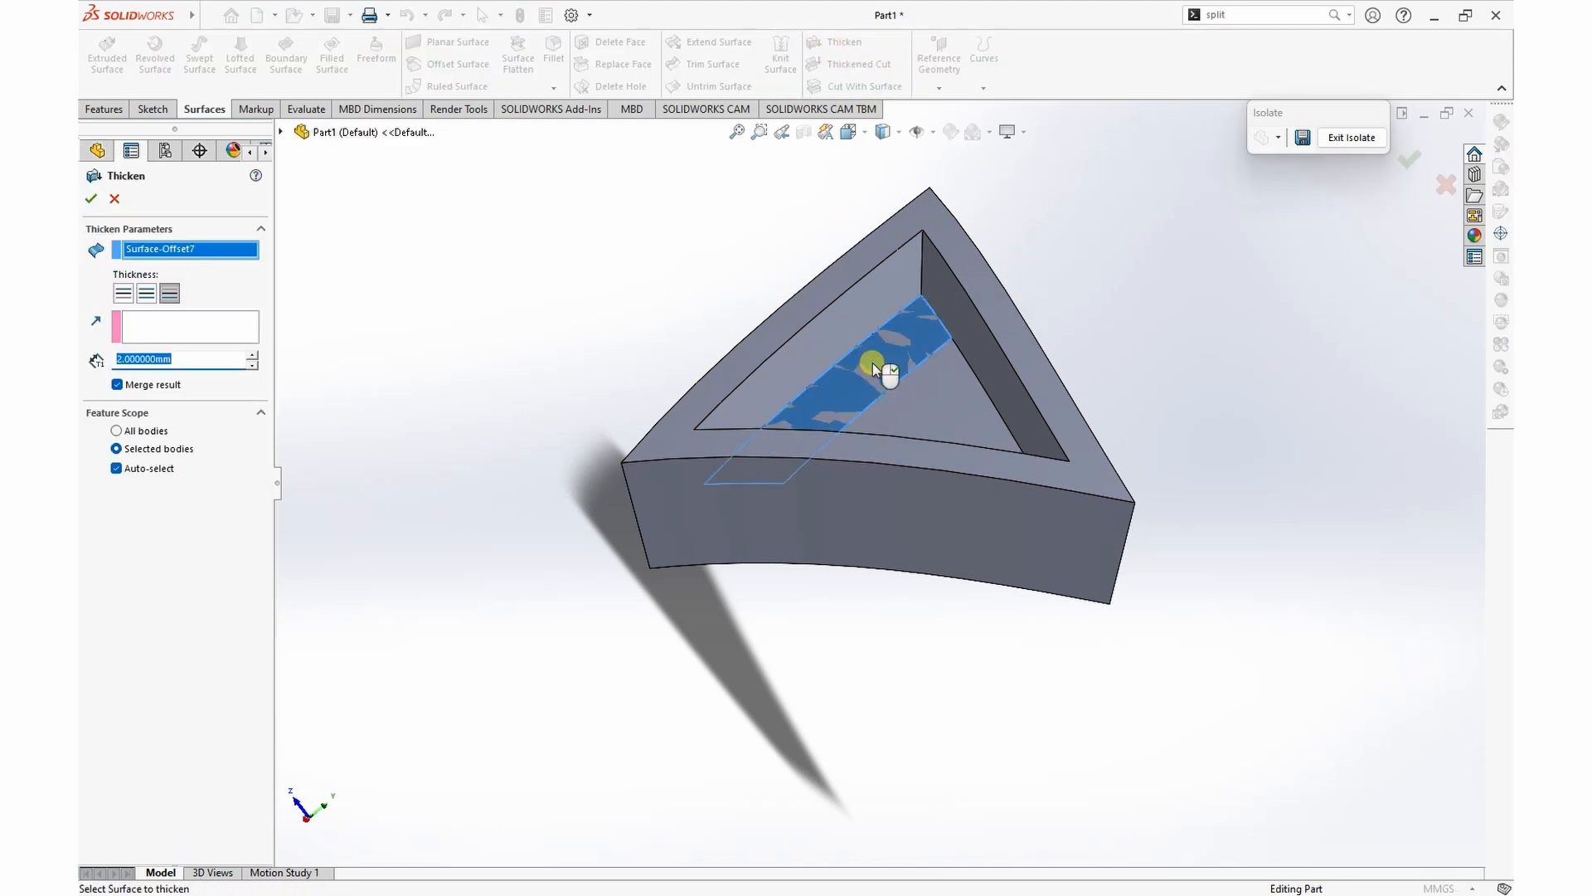
pyautogui.click(122, 293)
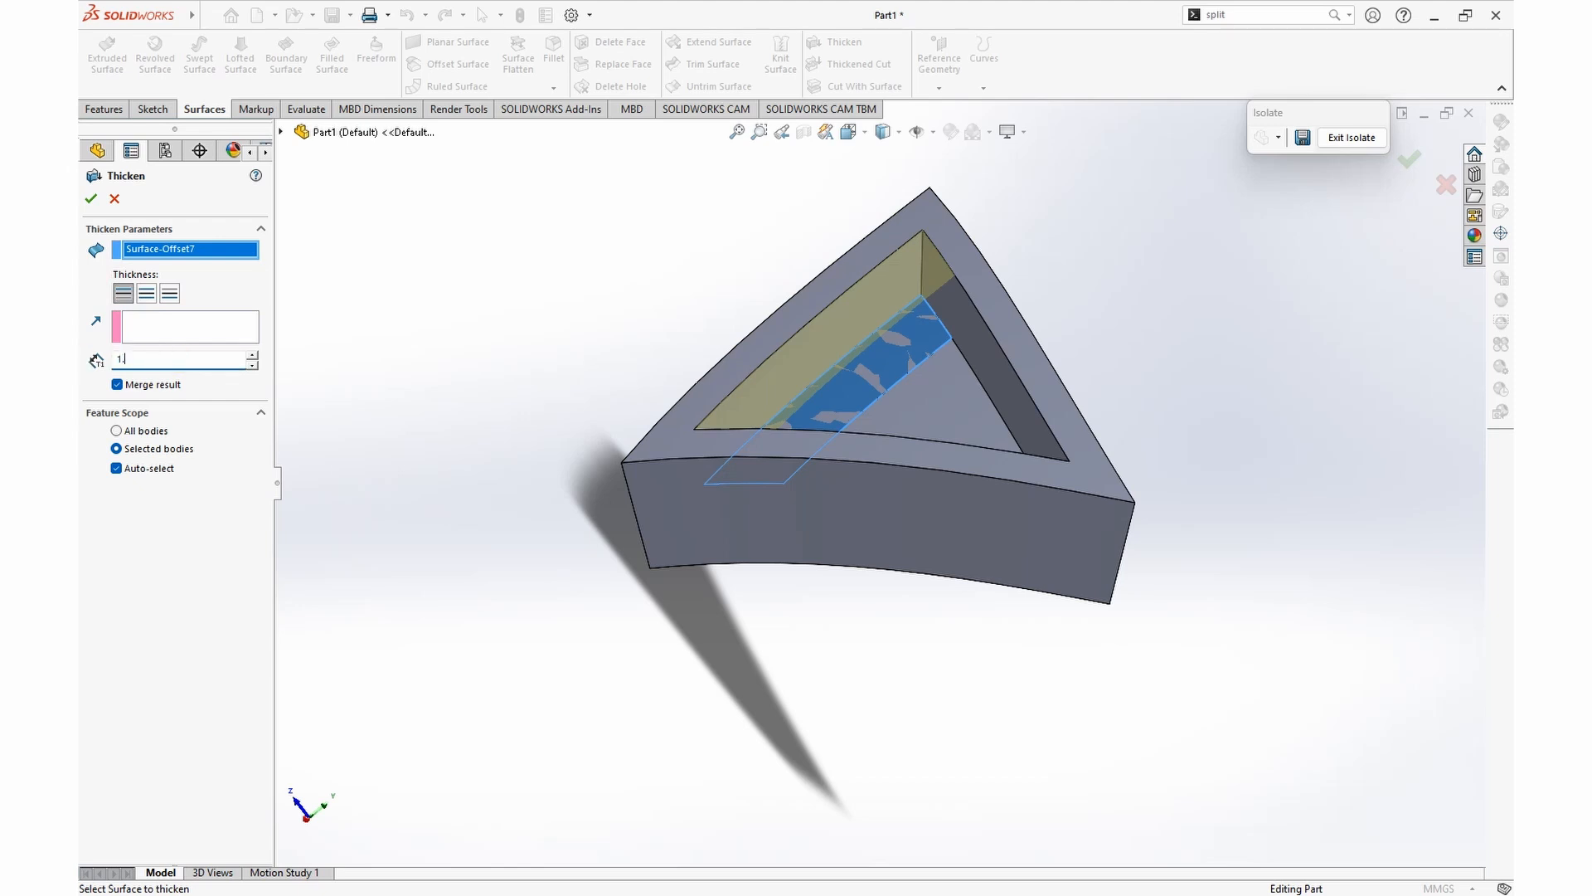
pyautogui.click(117, 385)
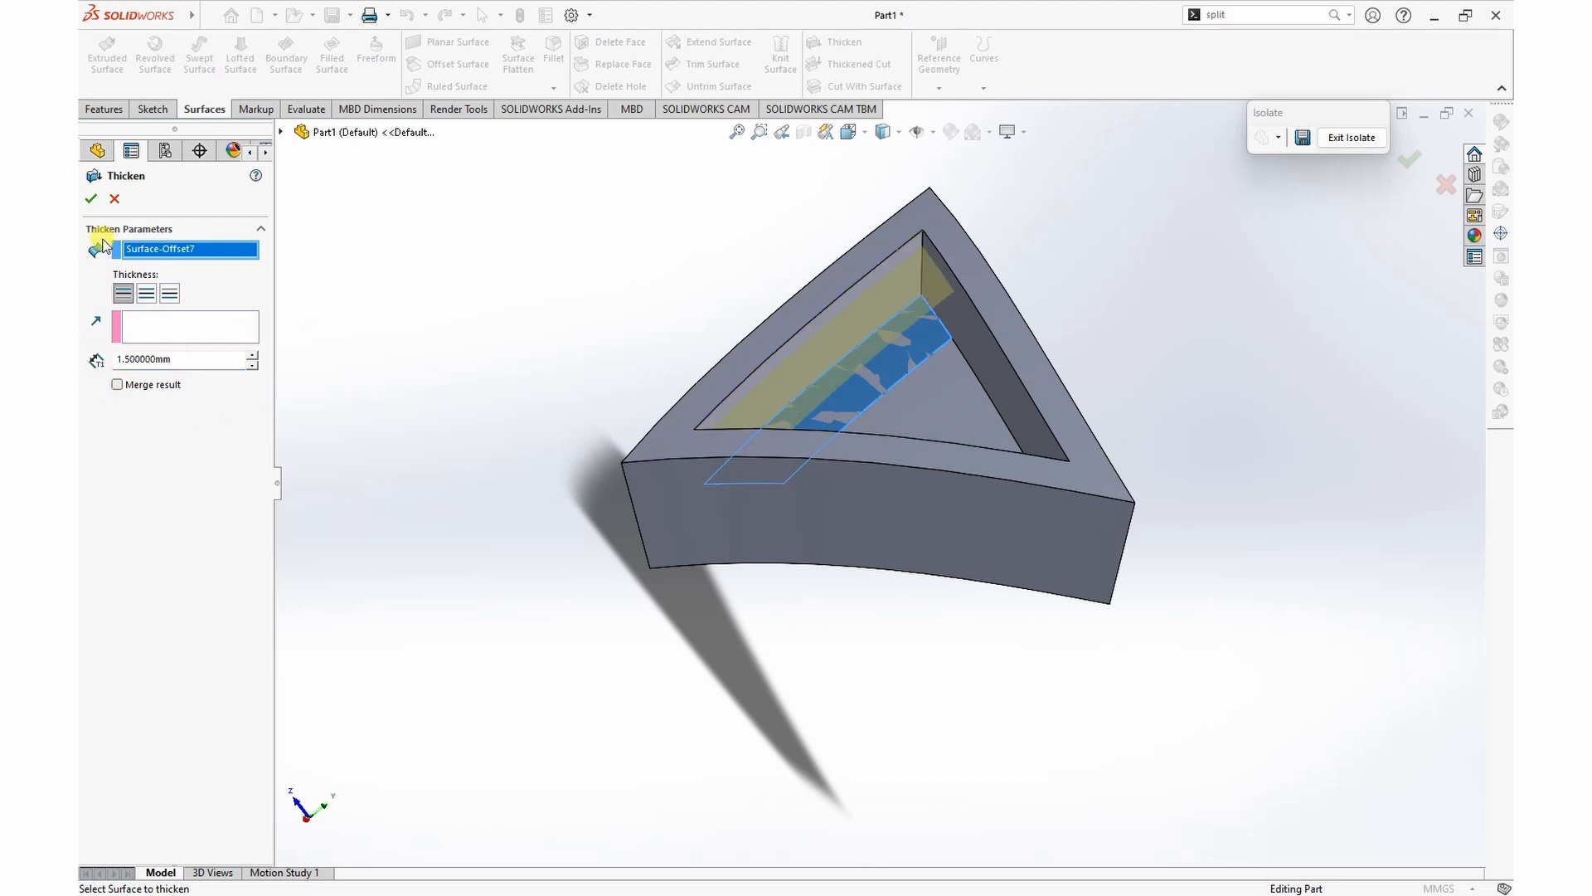
pyautogui.click(93, 199)
# Step: Hide the triangular frame body so that only the thickened strip remains displayed
pyautogui.moveTo(1252, 370); pyautogui.dragTo(1172, 380, button='middle')
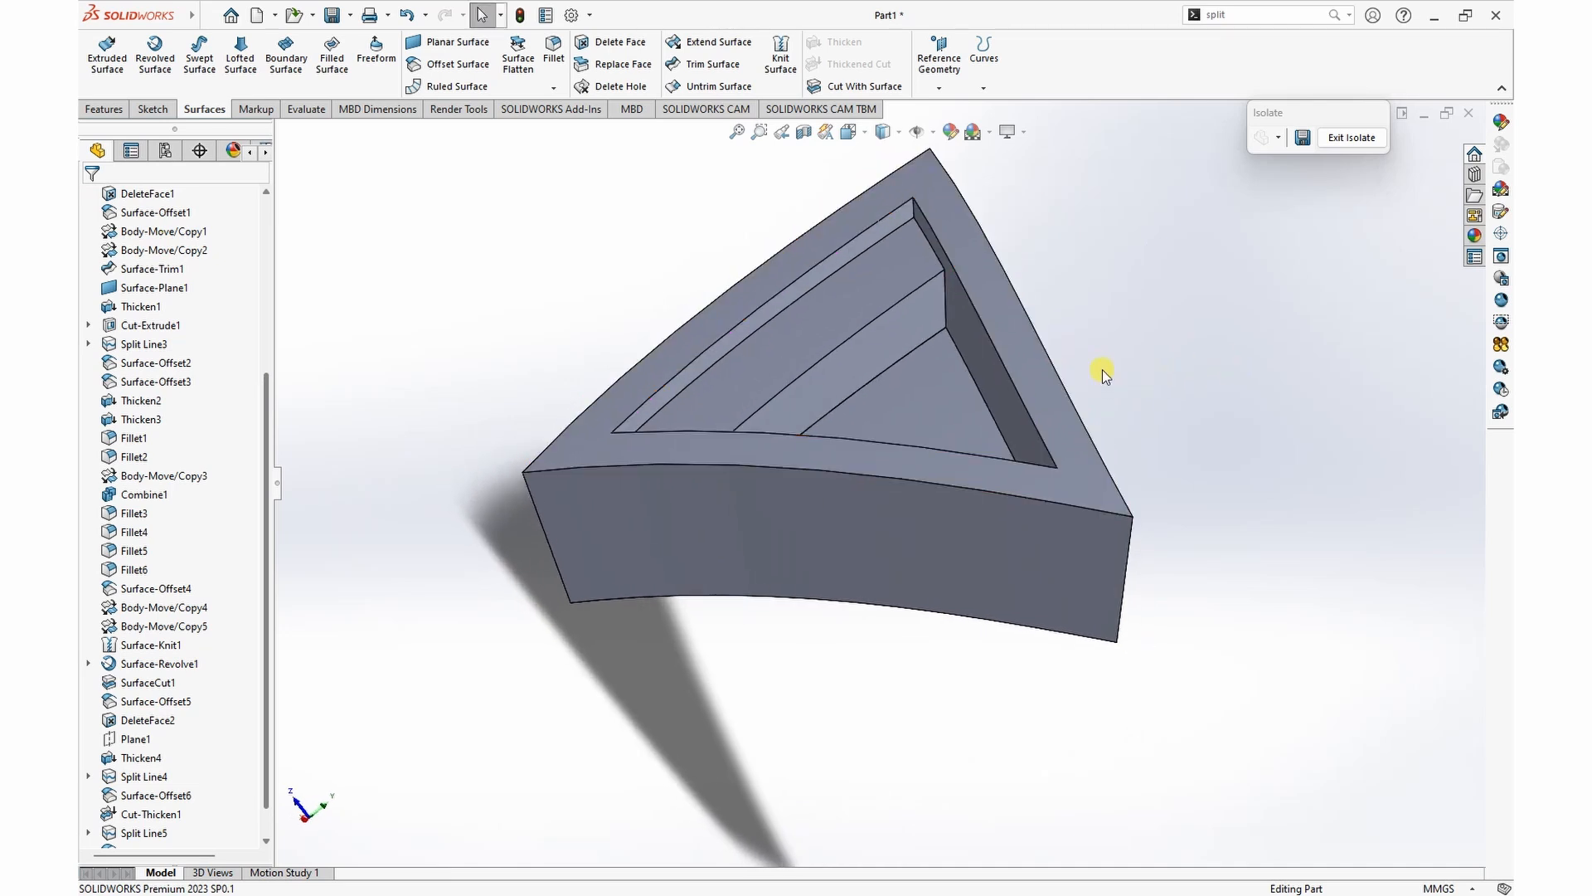
pyautogui.scroll(3, 984, 490)
pyautogui.click(949, 519)
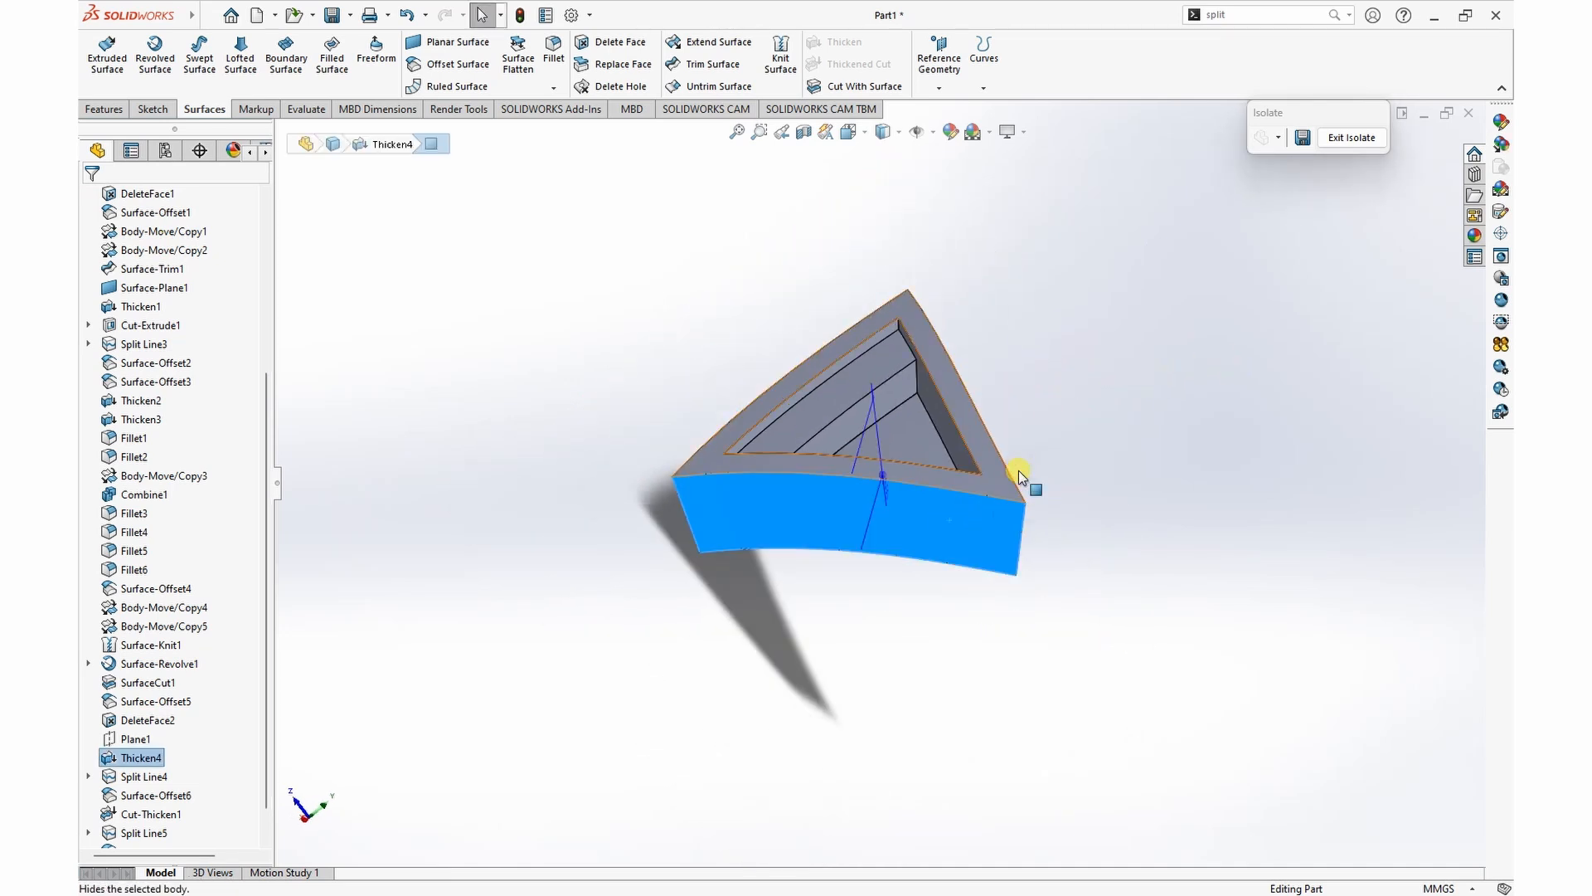
pyautogui.click(1019, 477)
pyautogui.click(1057, 422)
pyautogui.moveTo(1057, 419); pyautogui.dragTo(1063, 485, button='middle')
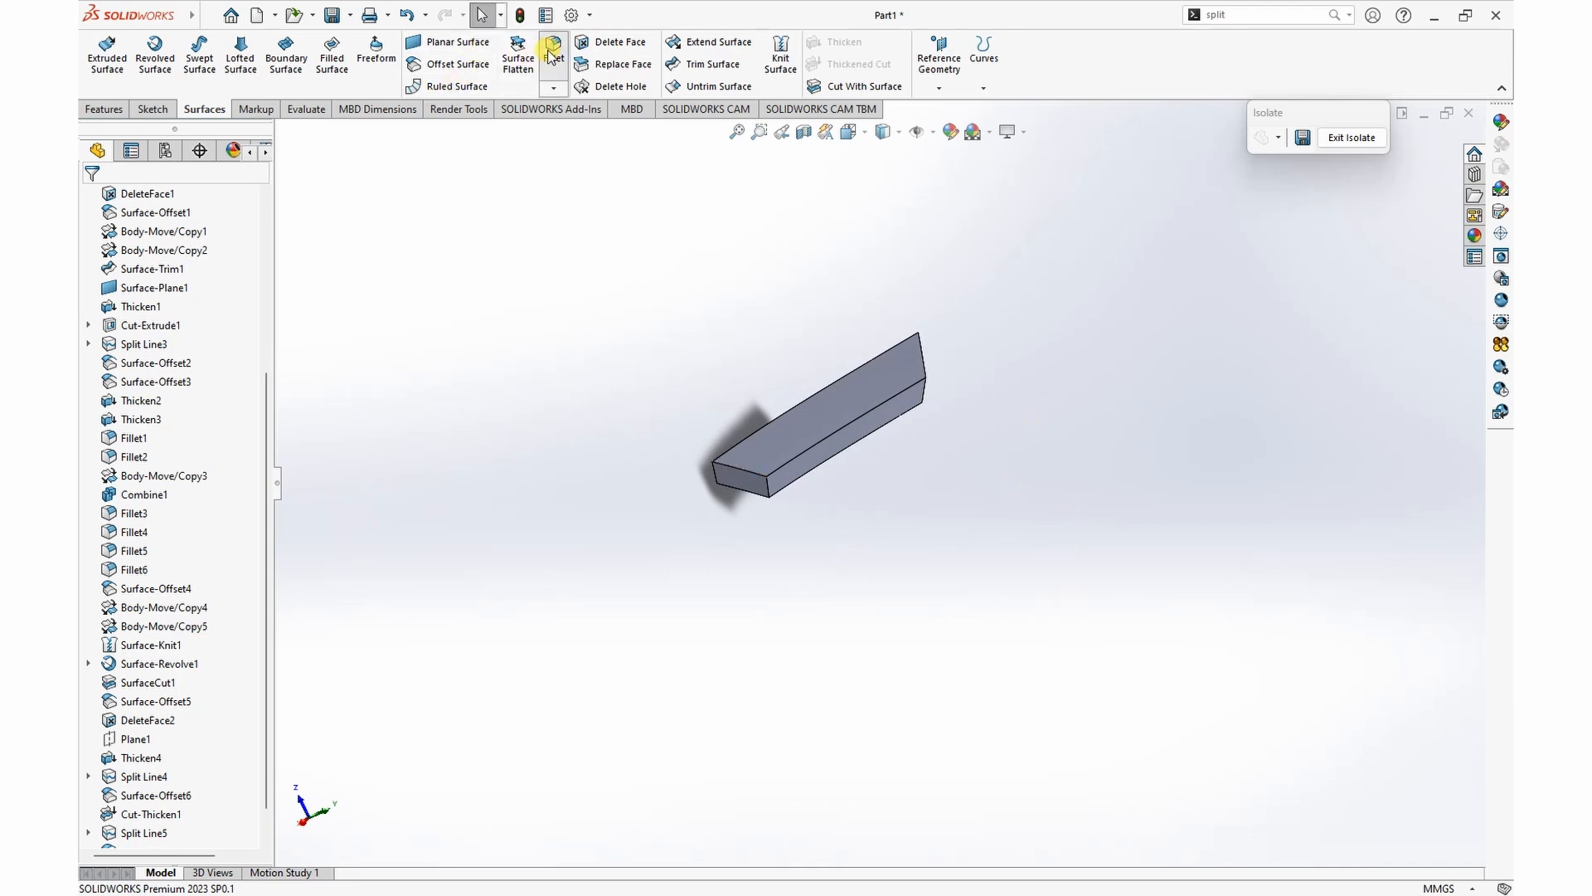
# Step: Round the upper edge at one end of the strip with a 12 mm symmetric fillet
pyautogui.click(551, 57)
pyautogui.click(174, 613)
pyautogui.click(153, 627)
pyautogui.click(147, 547)
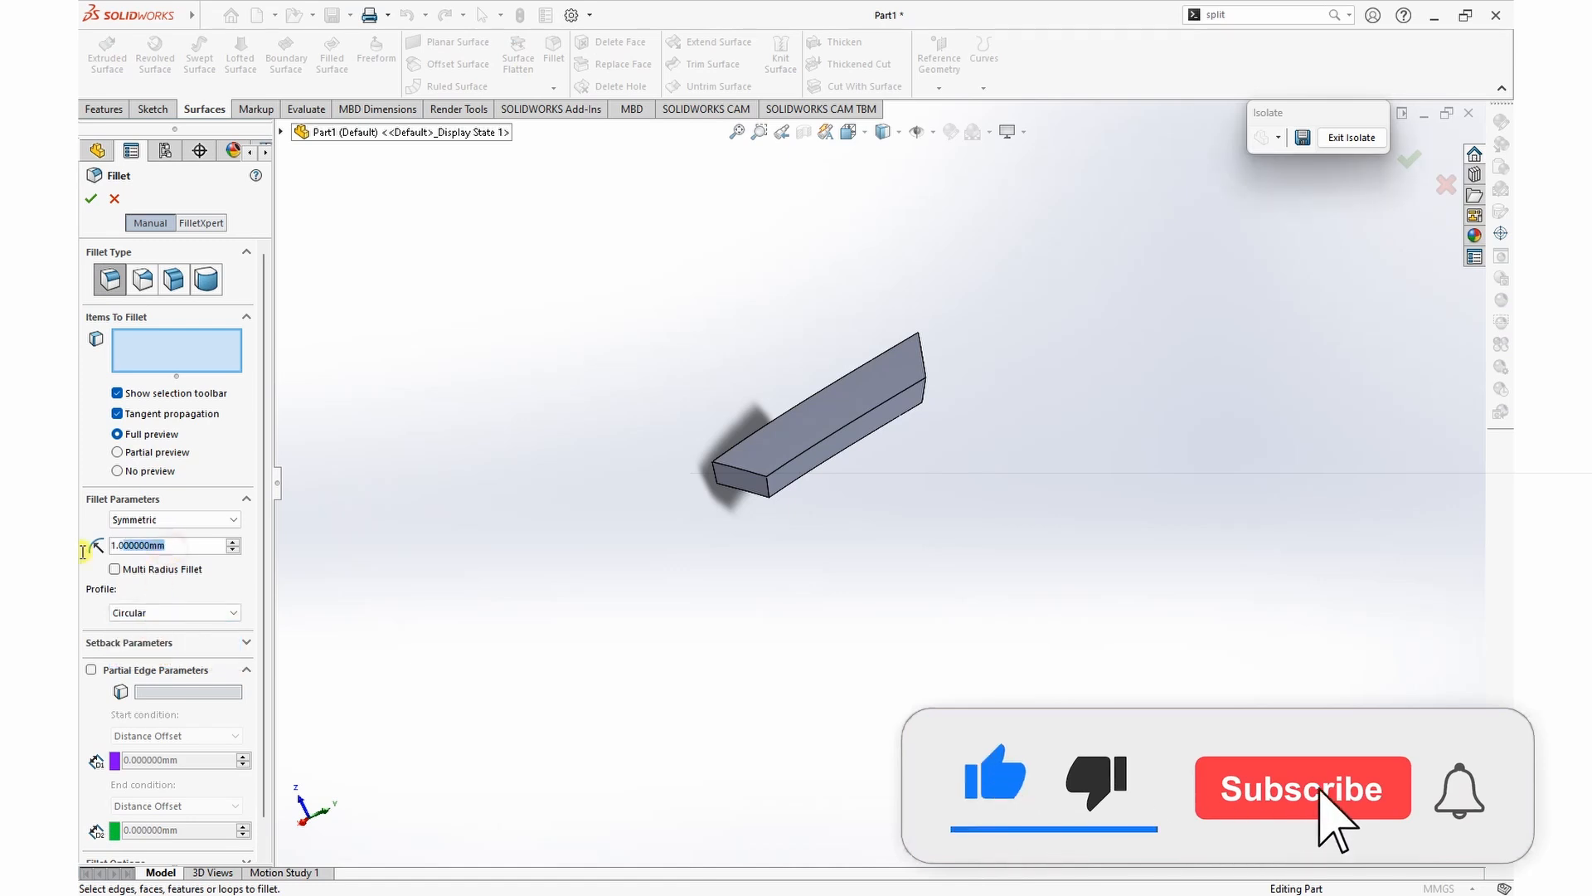
pyautogui.doubleClick(148, 547)
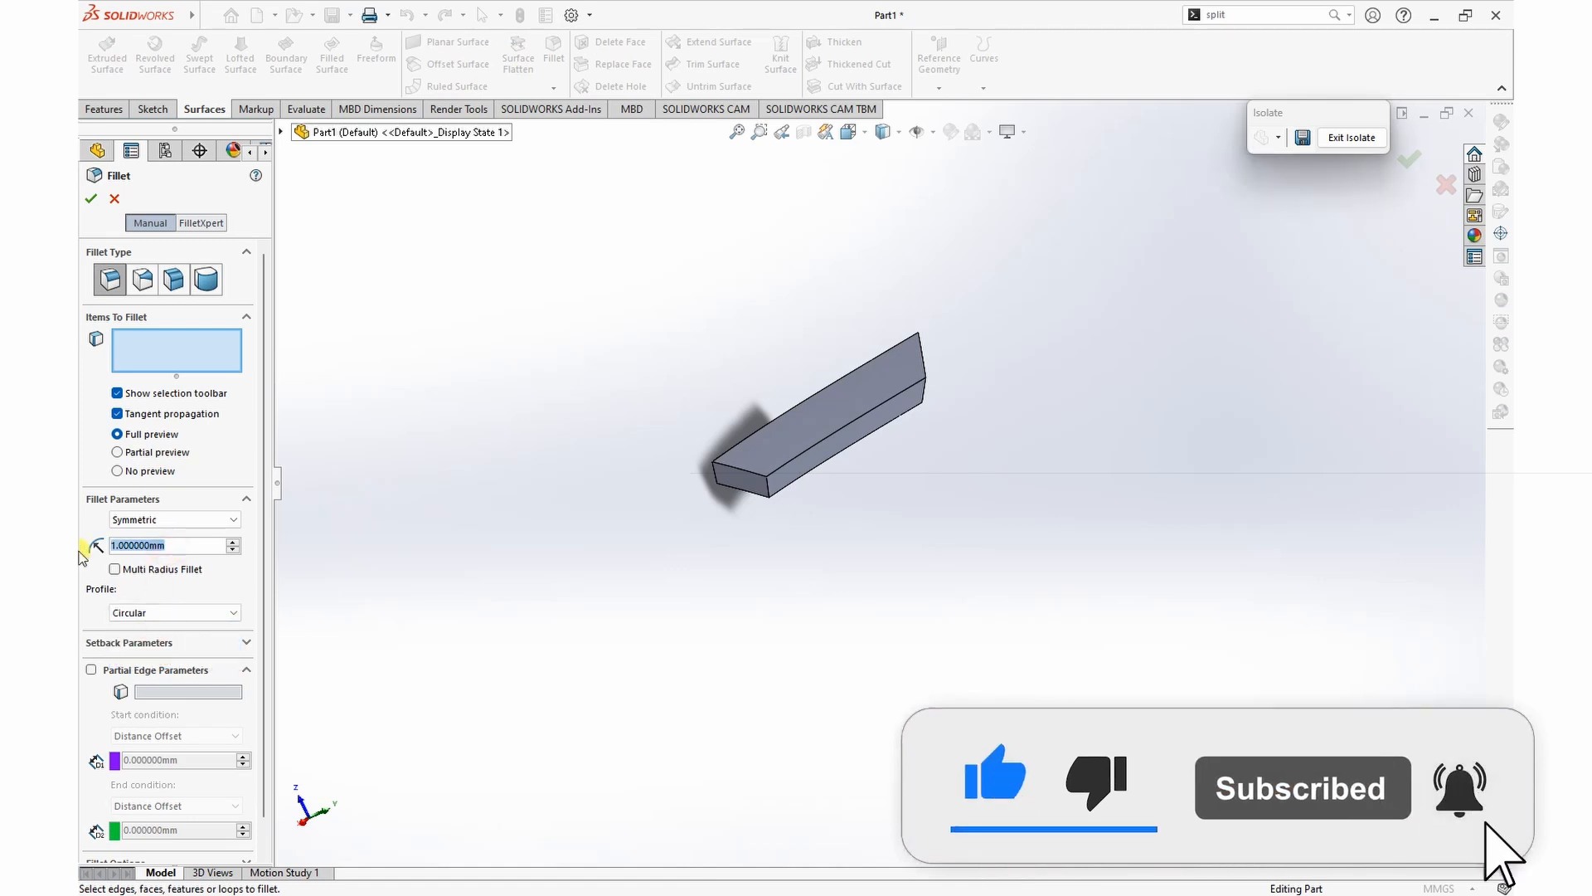
pyautogui.write('5')
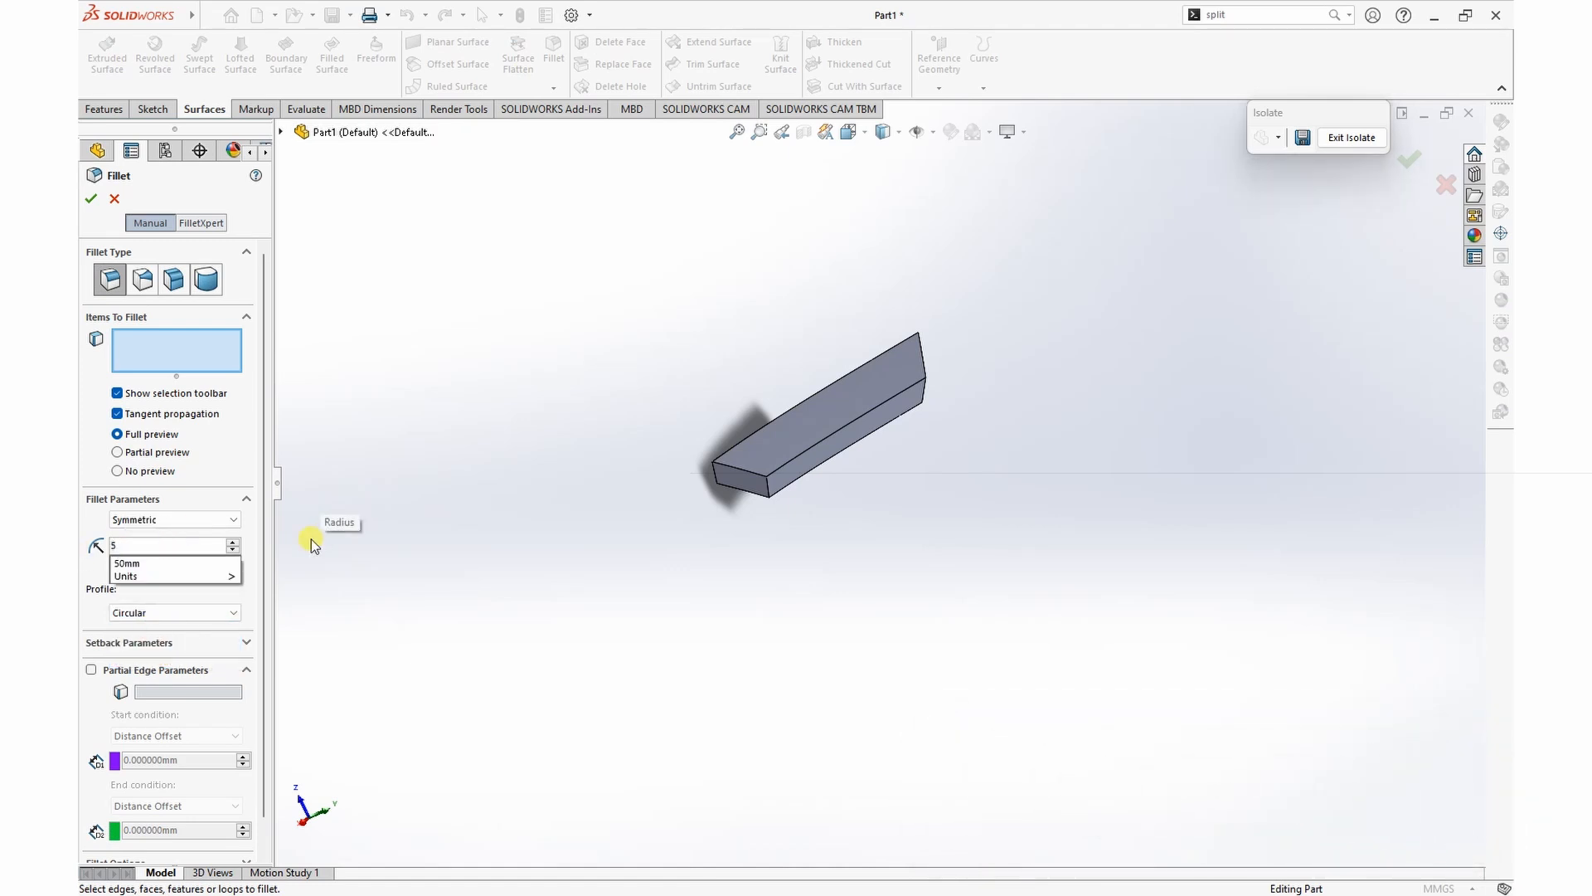
pyautogui.press('Return')
pyautogui.click(738, 474)
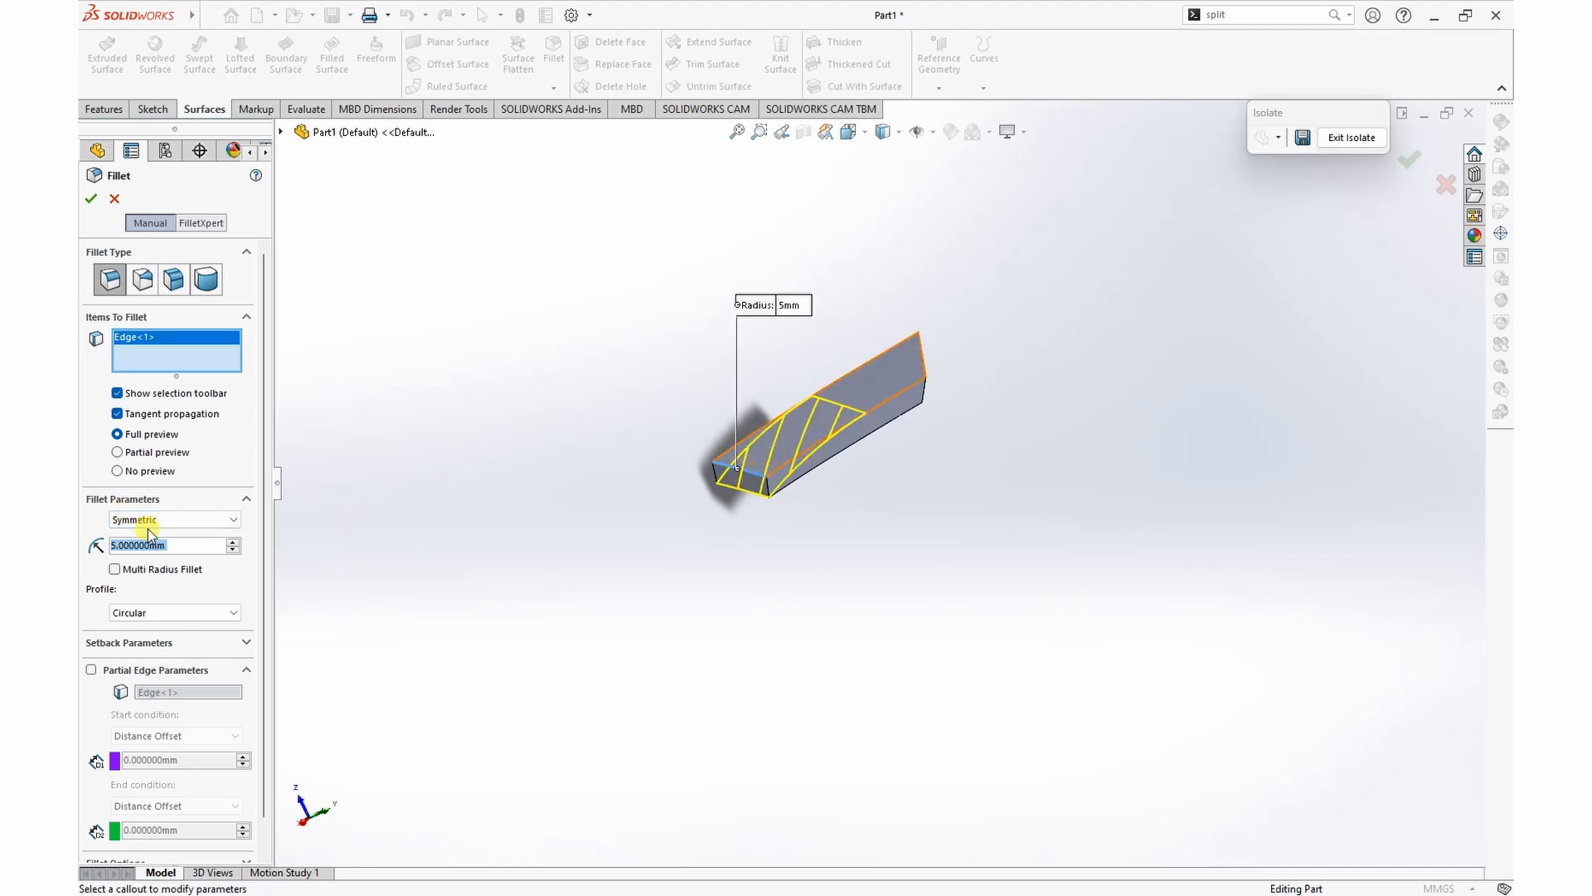
pyautogui.write('12')
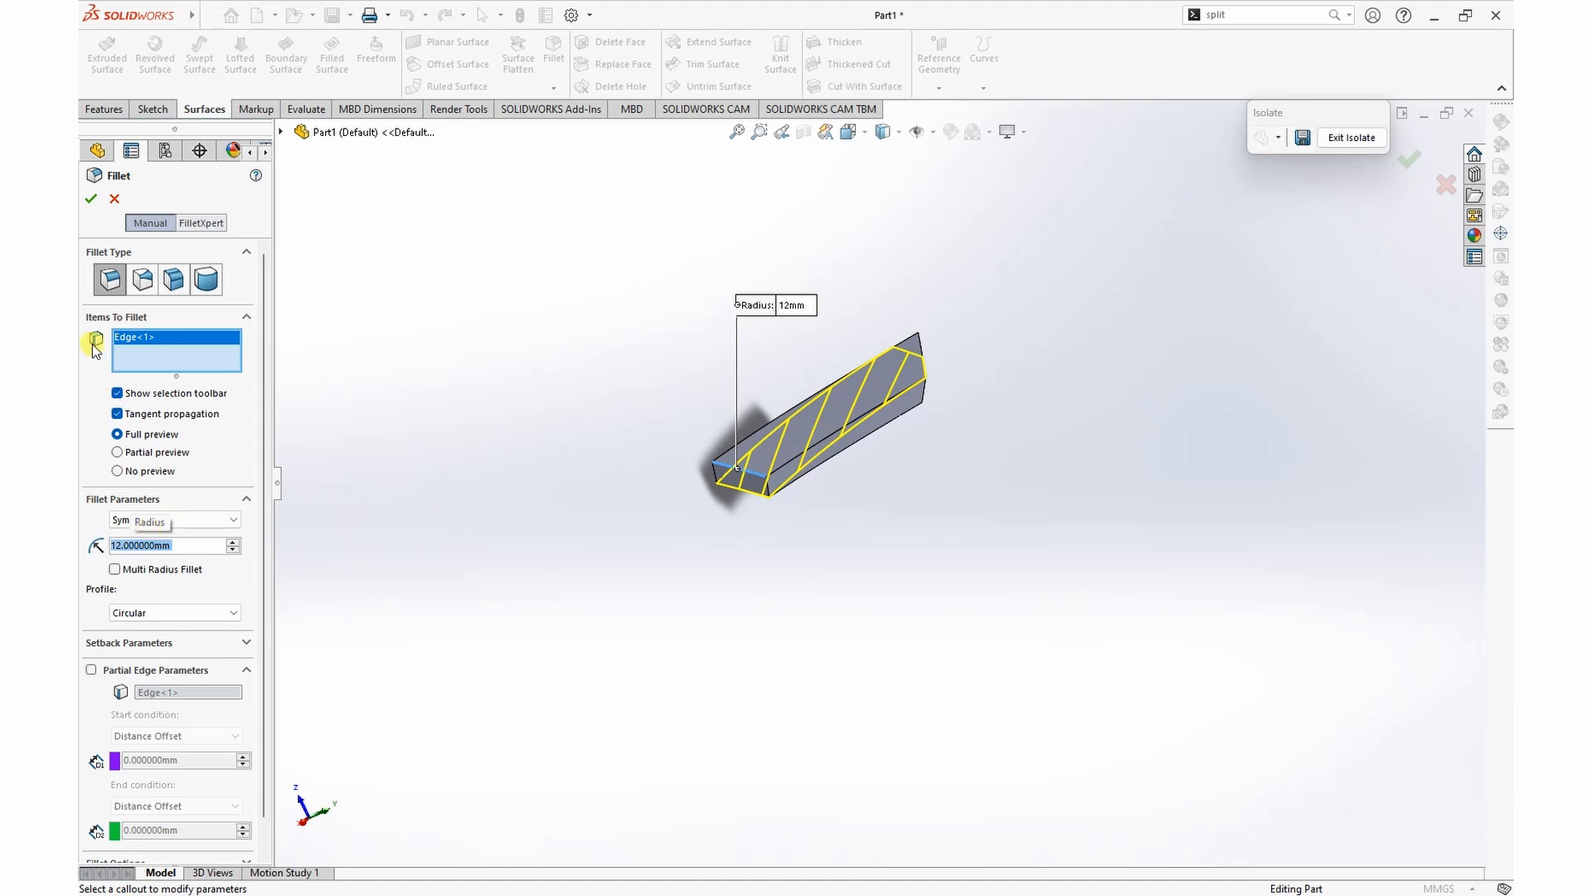
pyautogui.click(90, 198)
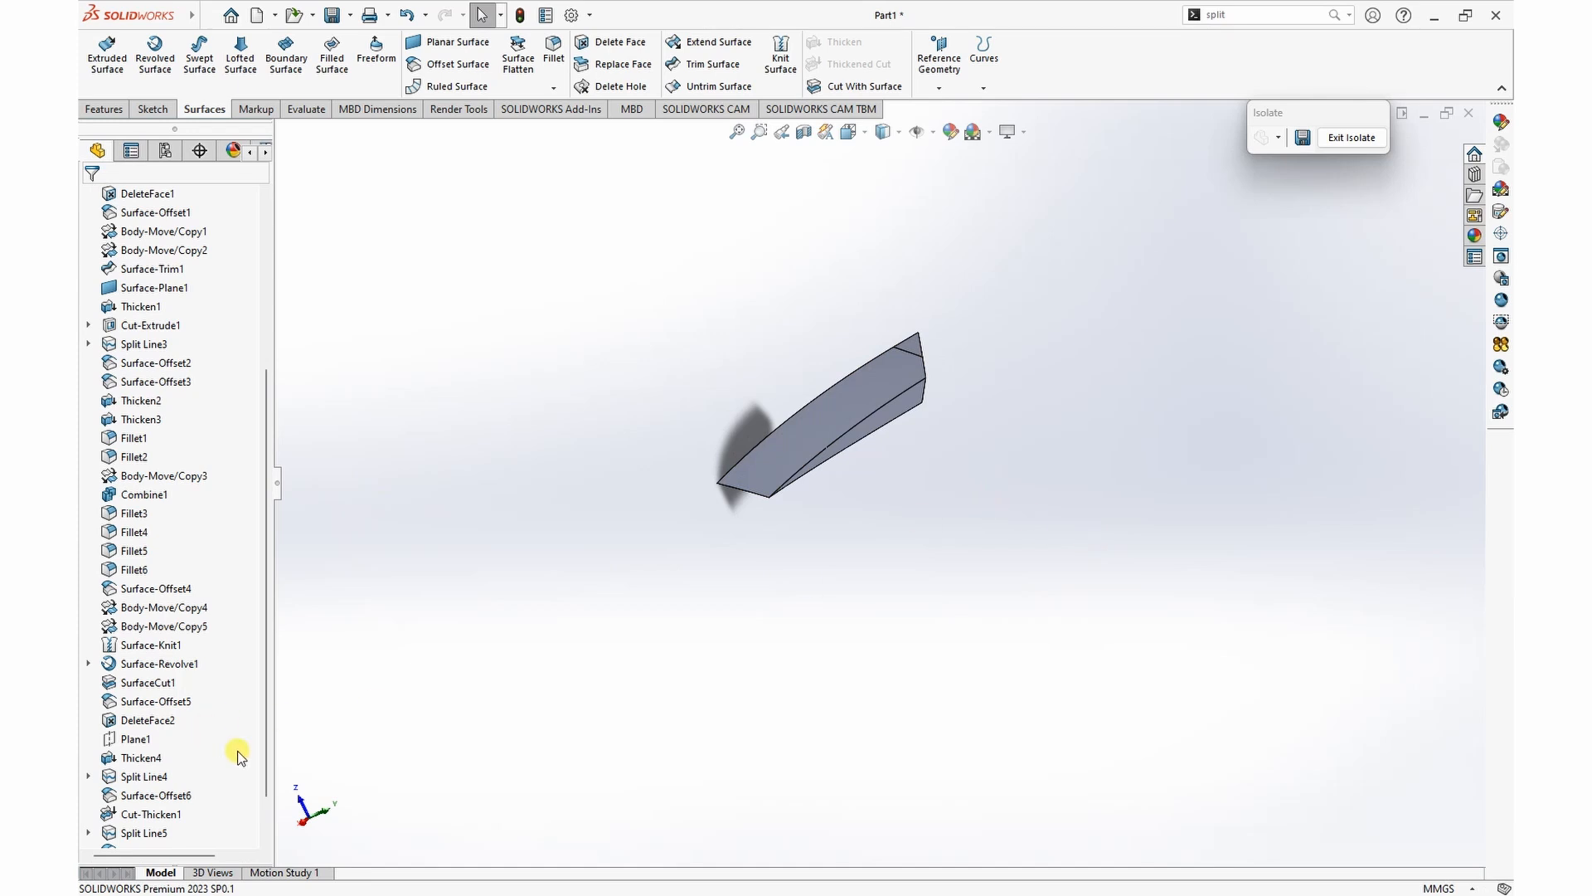
# Step: Show the hidden triangular frame body again around the filleted strip
pyautogui.scroll(-1, 231, 750)
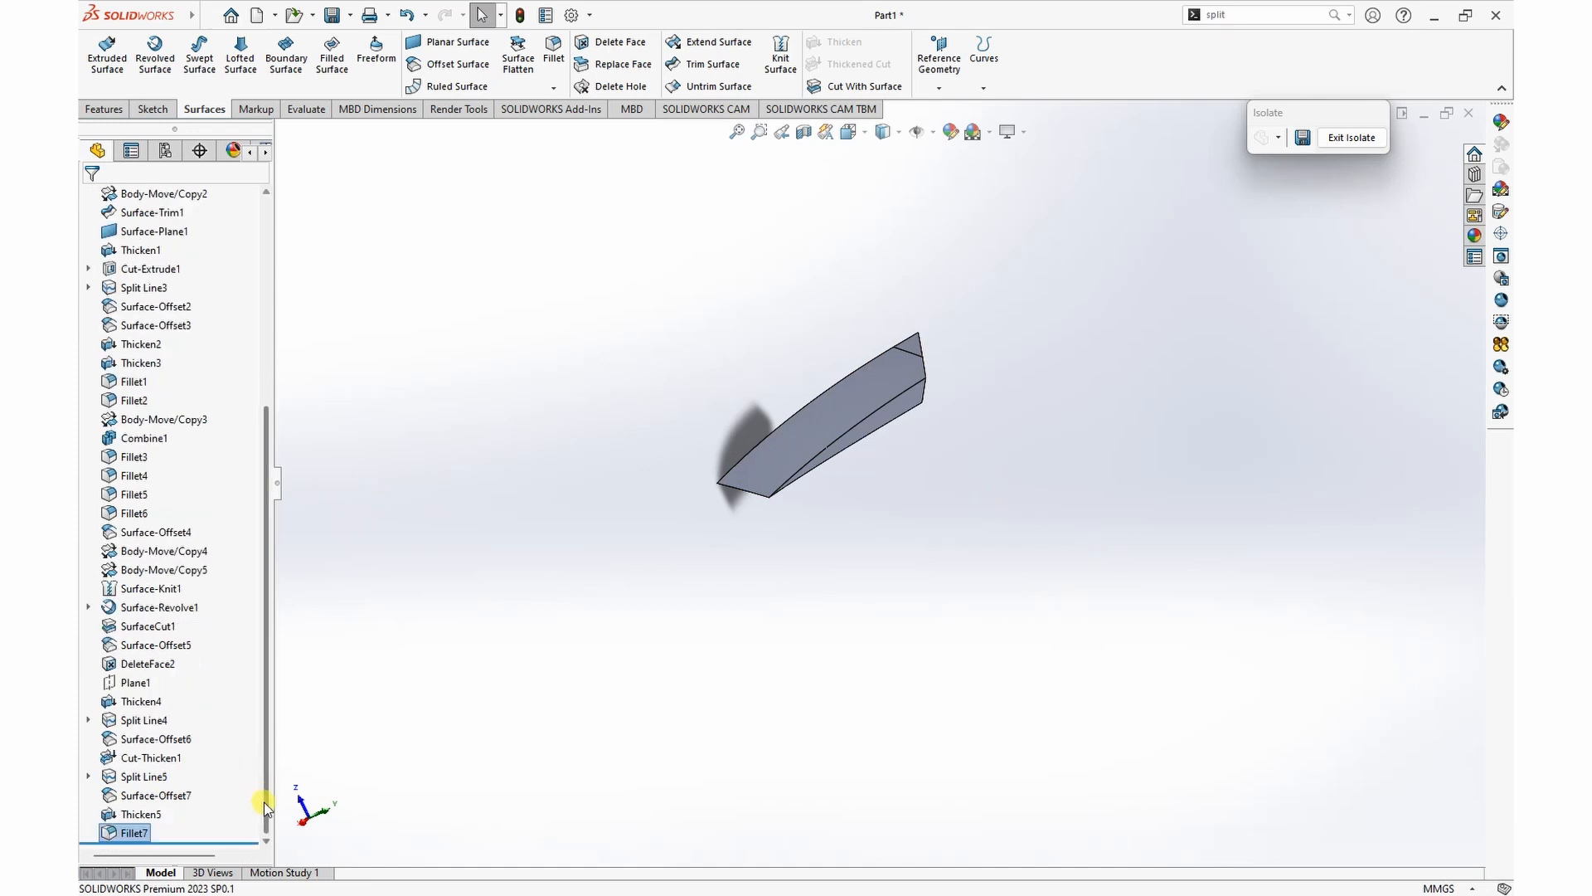
pyautogui.click(151, 757)
pyautogui.click(156, 742)
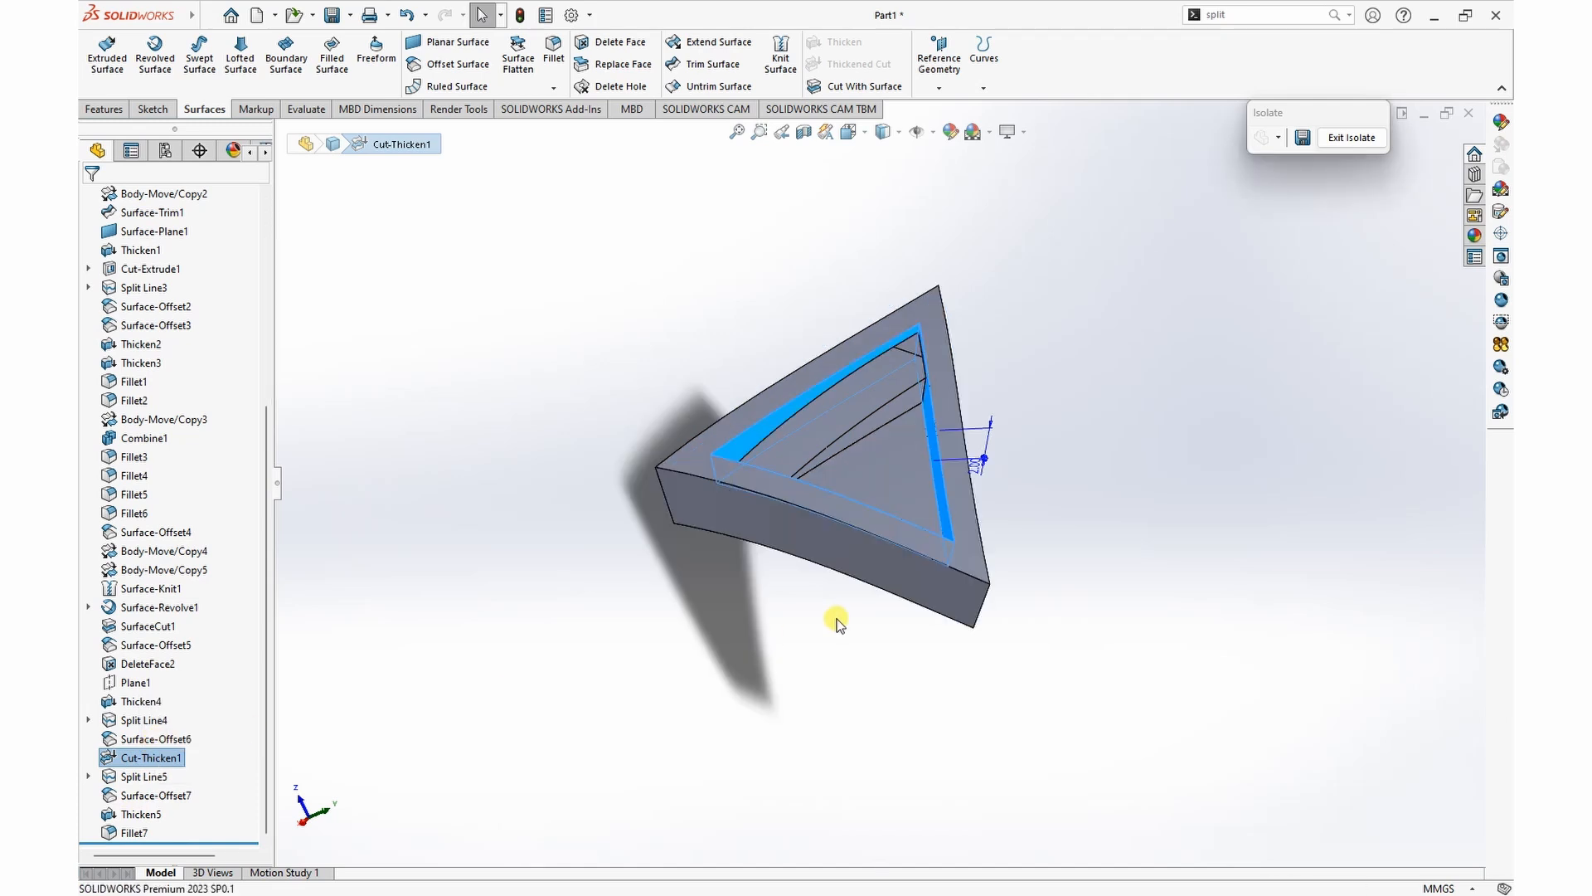
pyautogui.click(1201, 487)
pyautogui.moveTo(1098, 457); pyautogui.dragTo(1079, 415, button='middle')
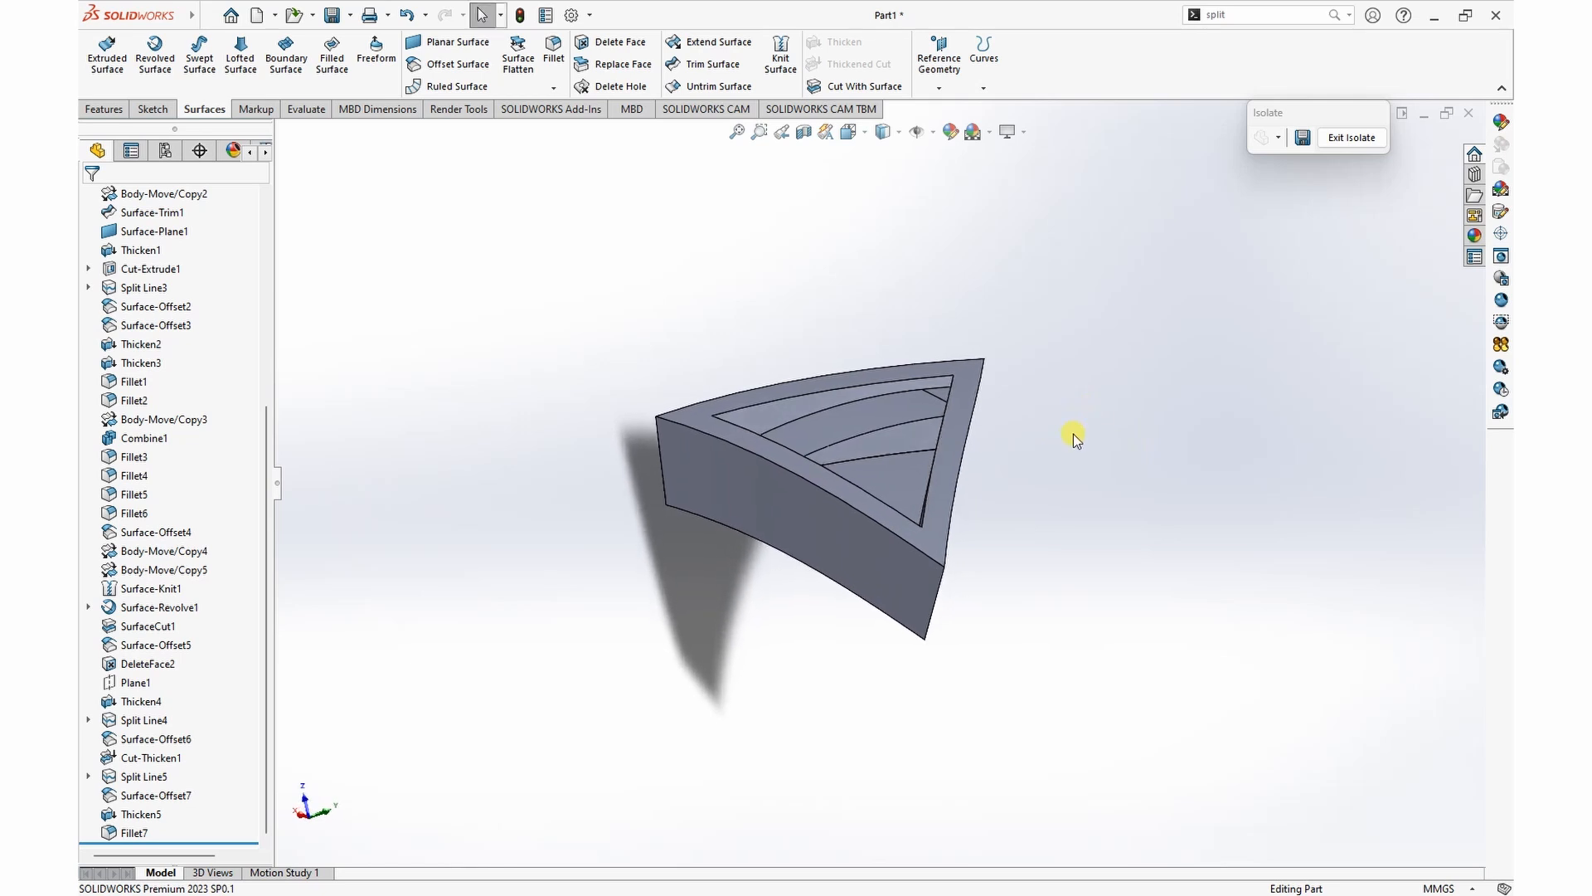
pyautogui.moveTo(895, 605); pyautogui.dragTo(1021, 580, button='middle')
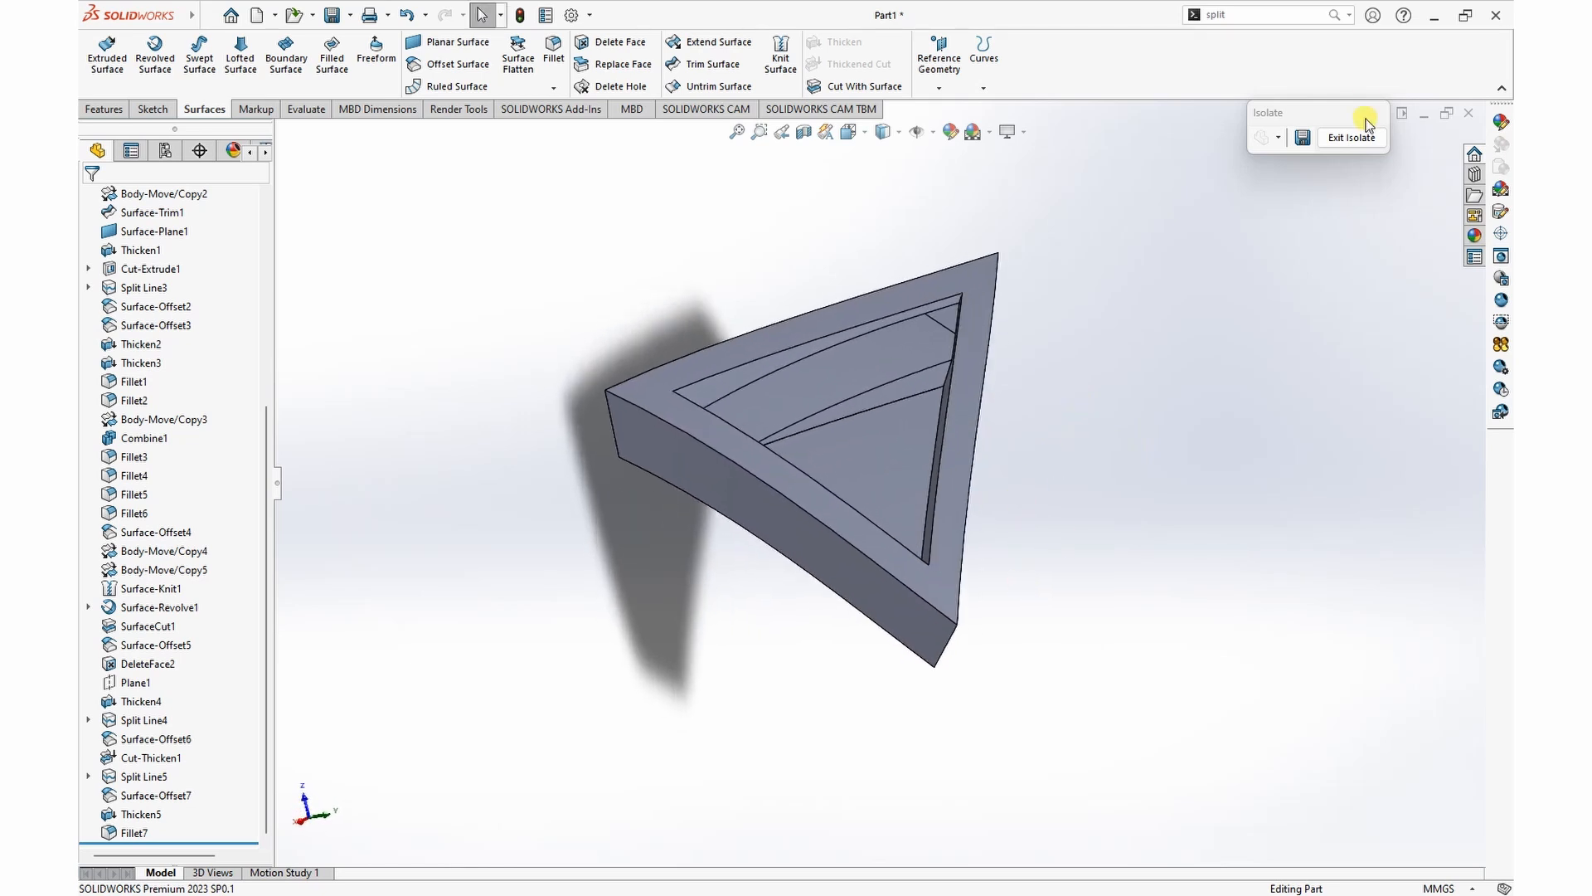
# Step: Exit the isolated display of the triangular corner piece so that the whole cube is shown again
pyautogui.click(1352, 137)
pyautogui.scroll(6, 953, 544)
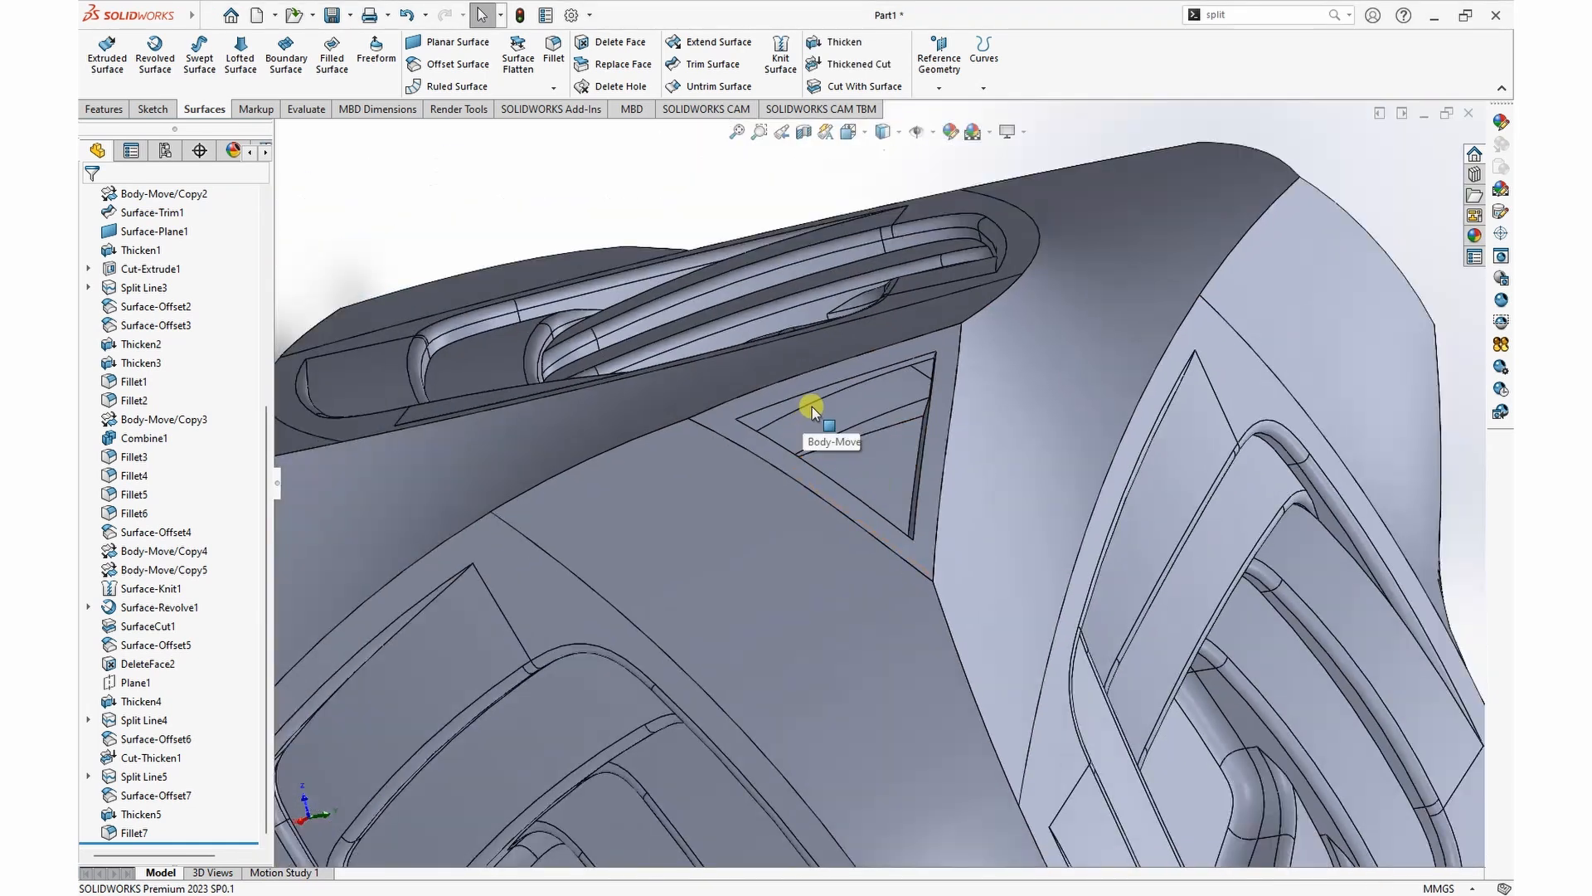
pyautogui.moveTo(1301, 340); pyautogui.dragTo(1337, 337, button='middle')
pyautogui.scroll(-3, 1002, 444)
pyautogui.scroll(8, 995, 445)
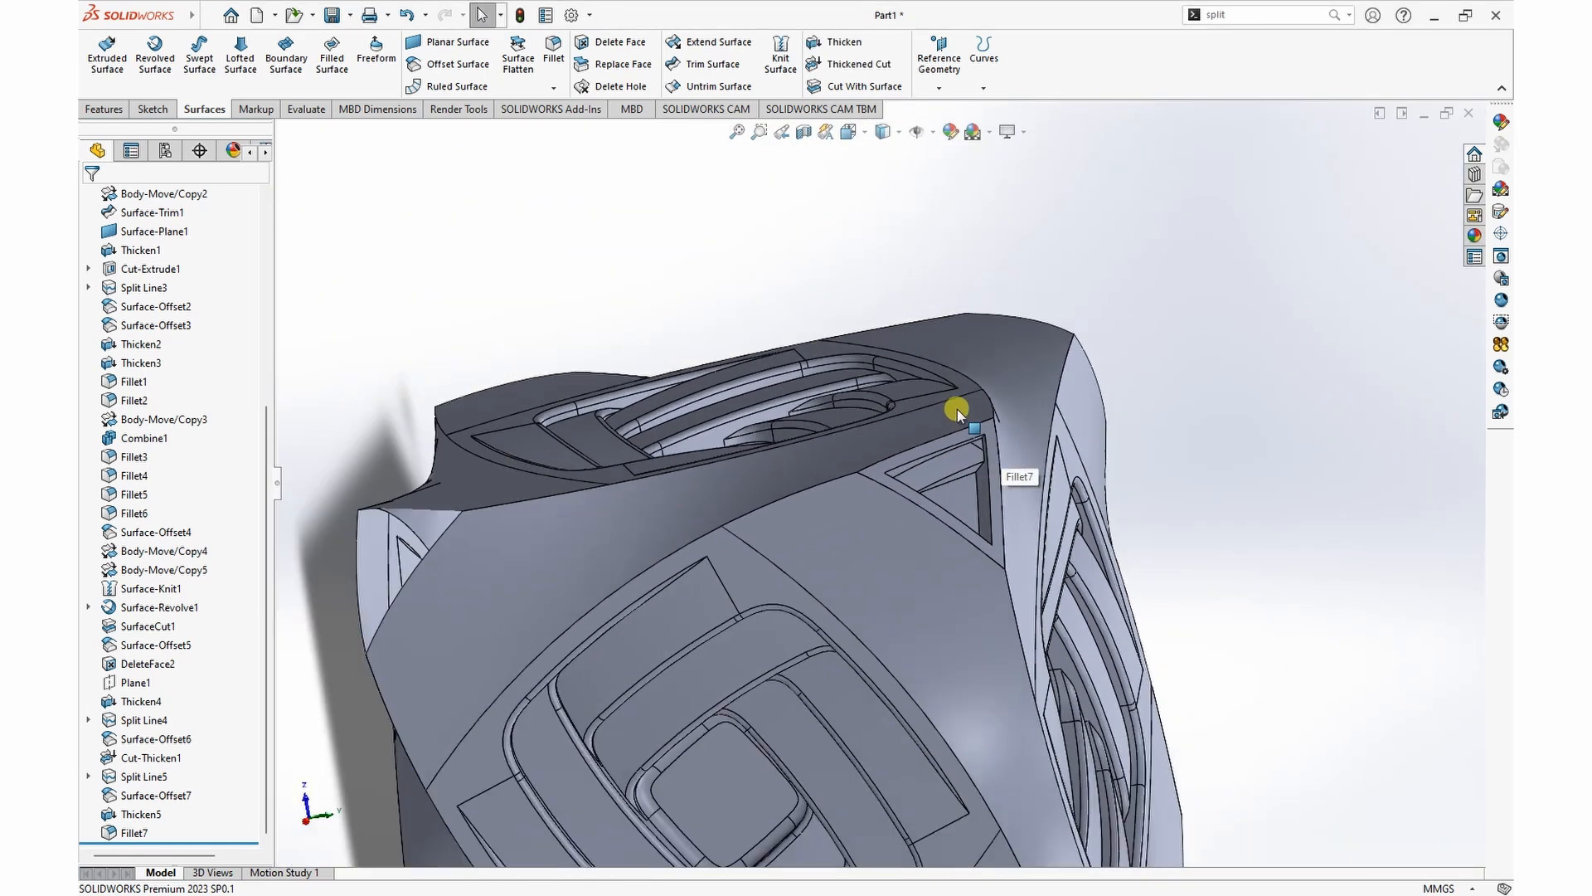
pyautogui.moveTo(1023, 384); pyautogui.dragTo(1059, 366, button='middle')
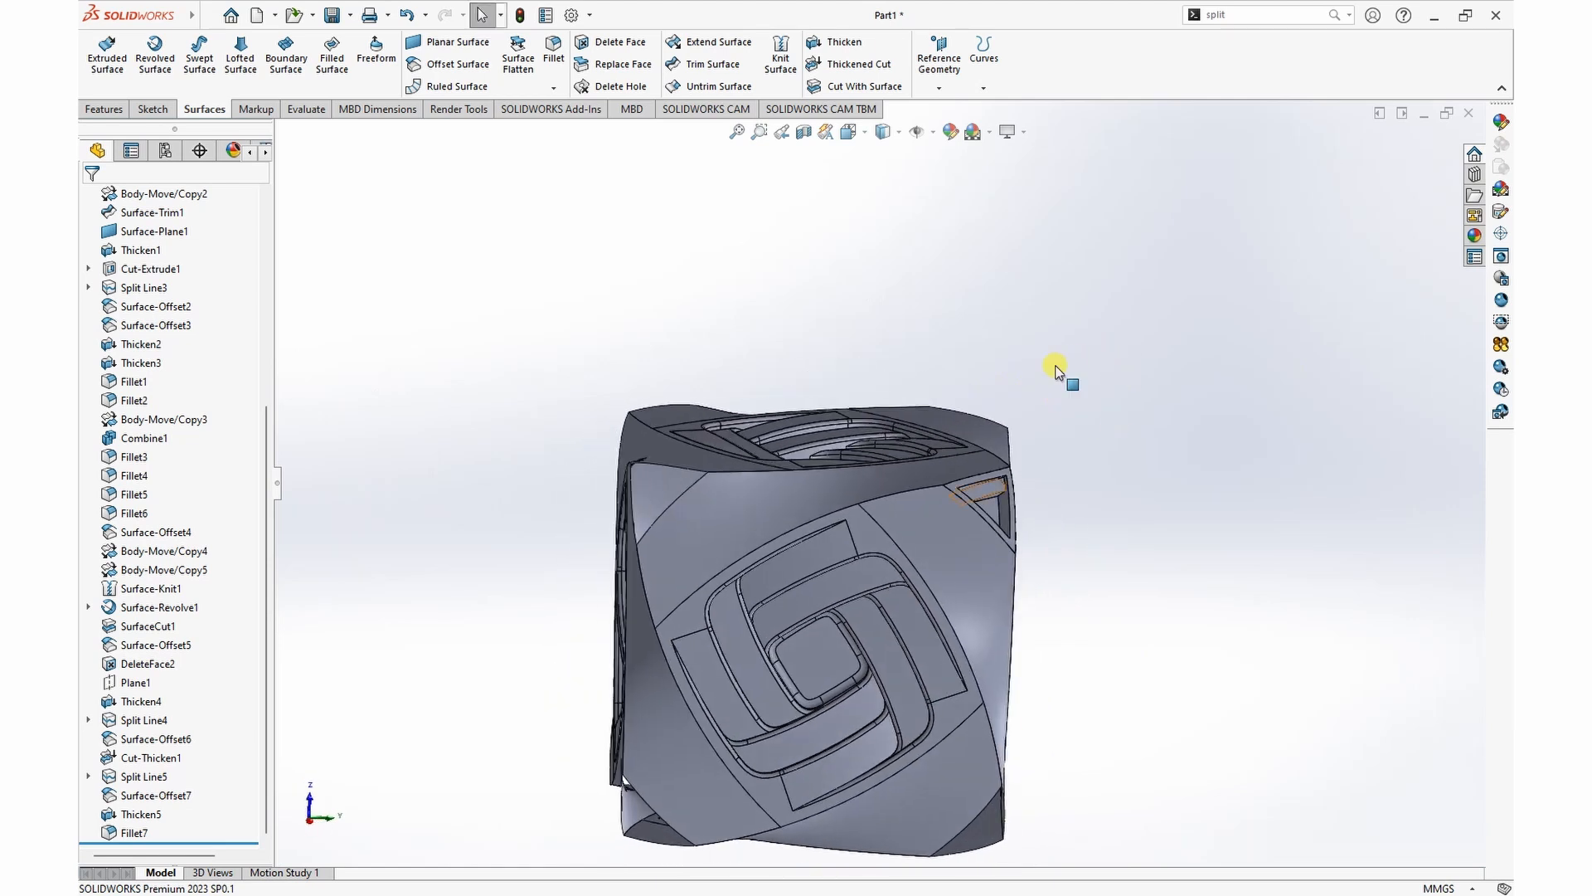
pyautogui.scroll(5, 918, 554)
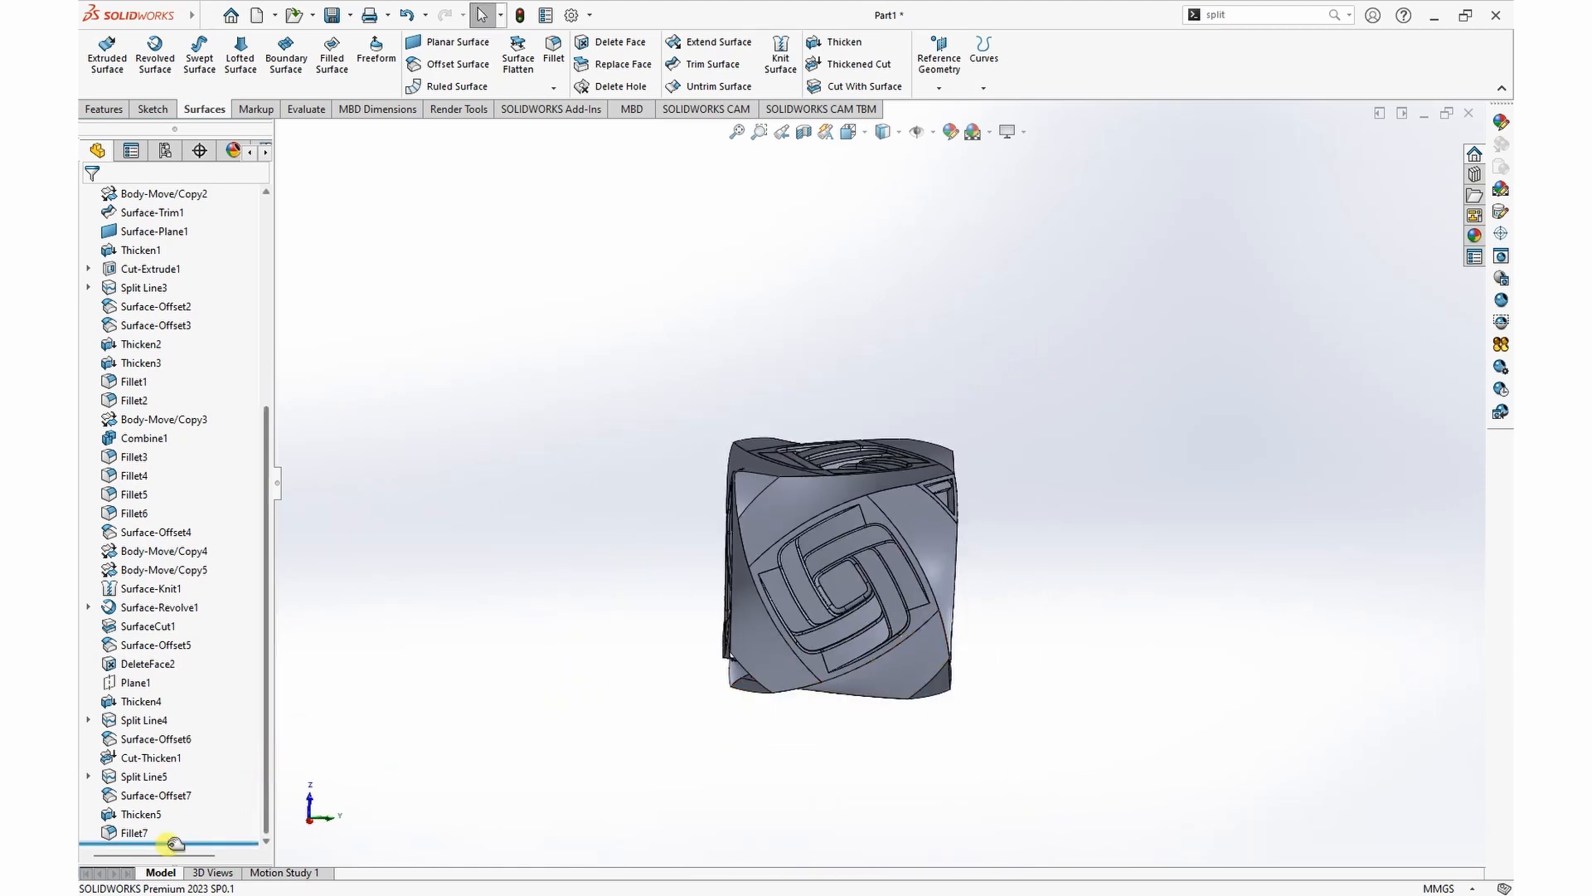
# Step: Roll the model back to just after Surface-Knit1 and create a reference axis through two diagonally opposite cube vertices
pyautogui.moveTo(186, 841); pyautogui.dragTo(196, 592)
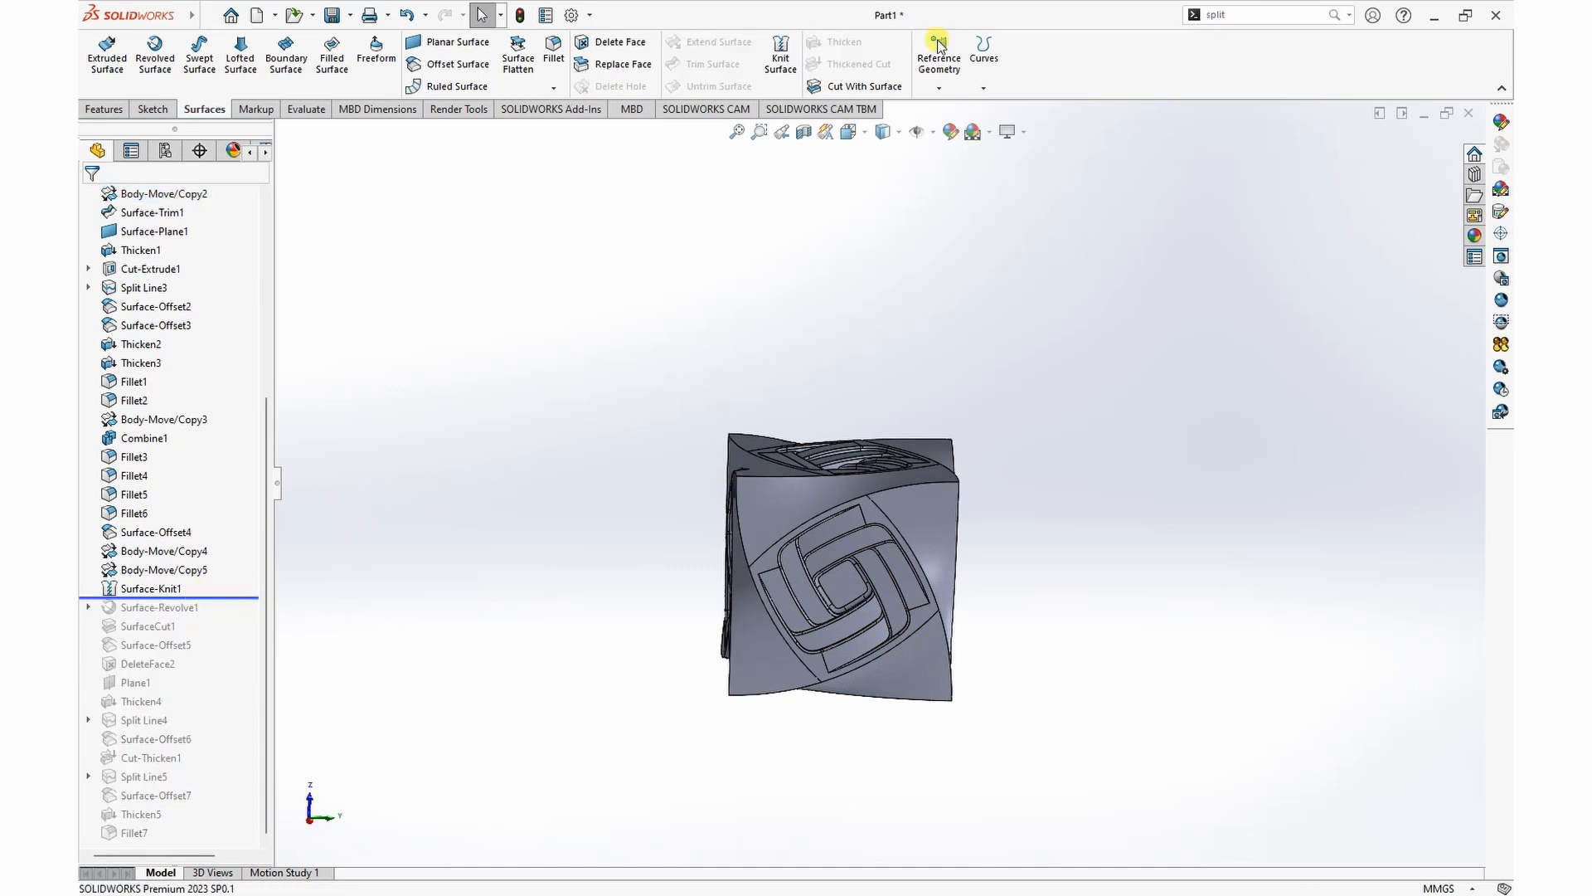
pyautogui.click(940, 87)
pyautogui.click(954, 132)
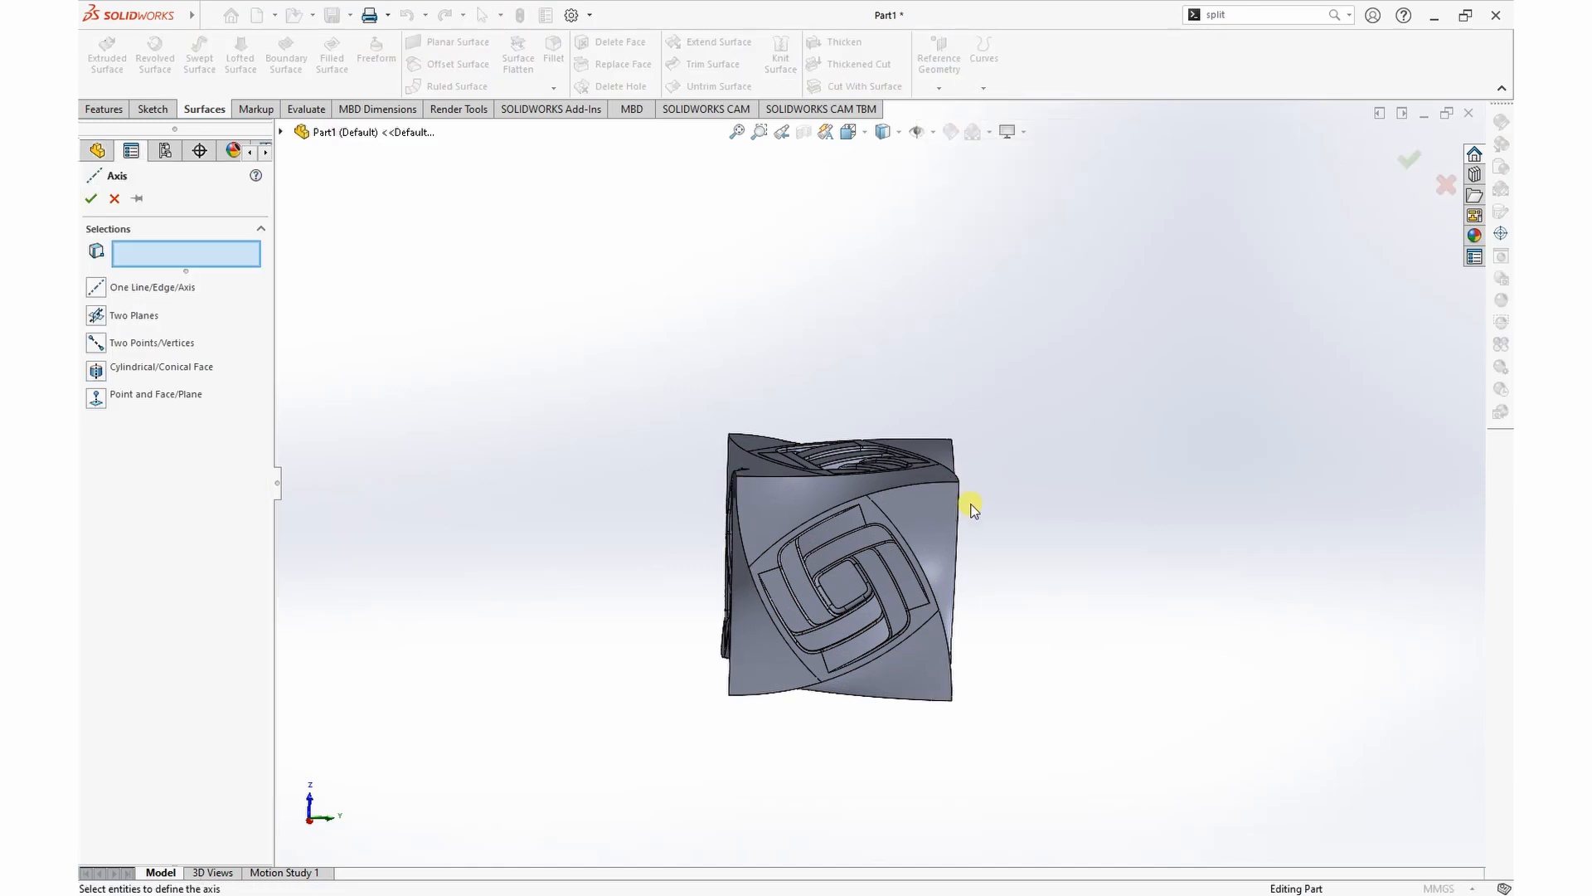
pyautogui.scroll(-2, 1004, 485)
pyautogui.moveTo(1004, 484); pyautogui.dragTo(1028, 433, button='middle')
pyautogui.scroll(-3, 954, 489)
pyautogui.scroll(5, 954, 479)
pyautogui.scroll(-3, 949, 431)
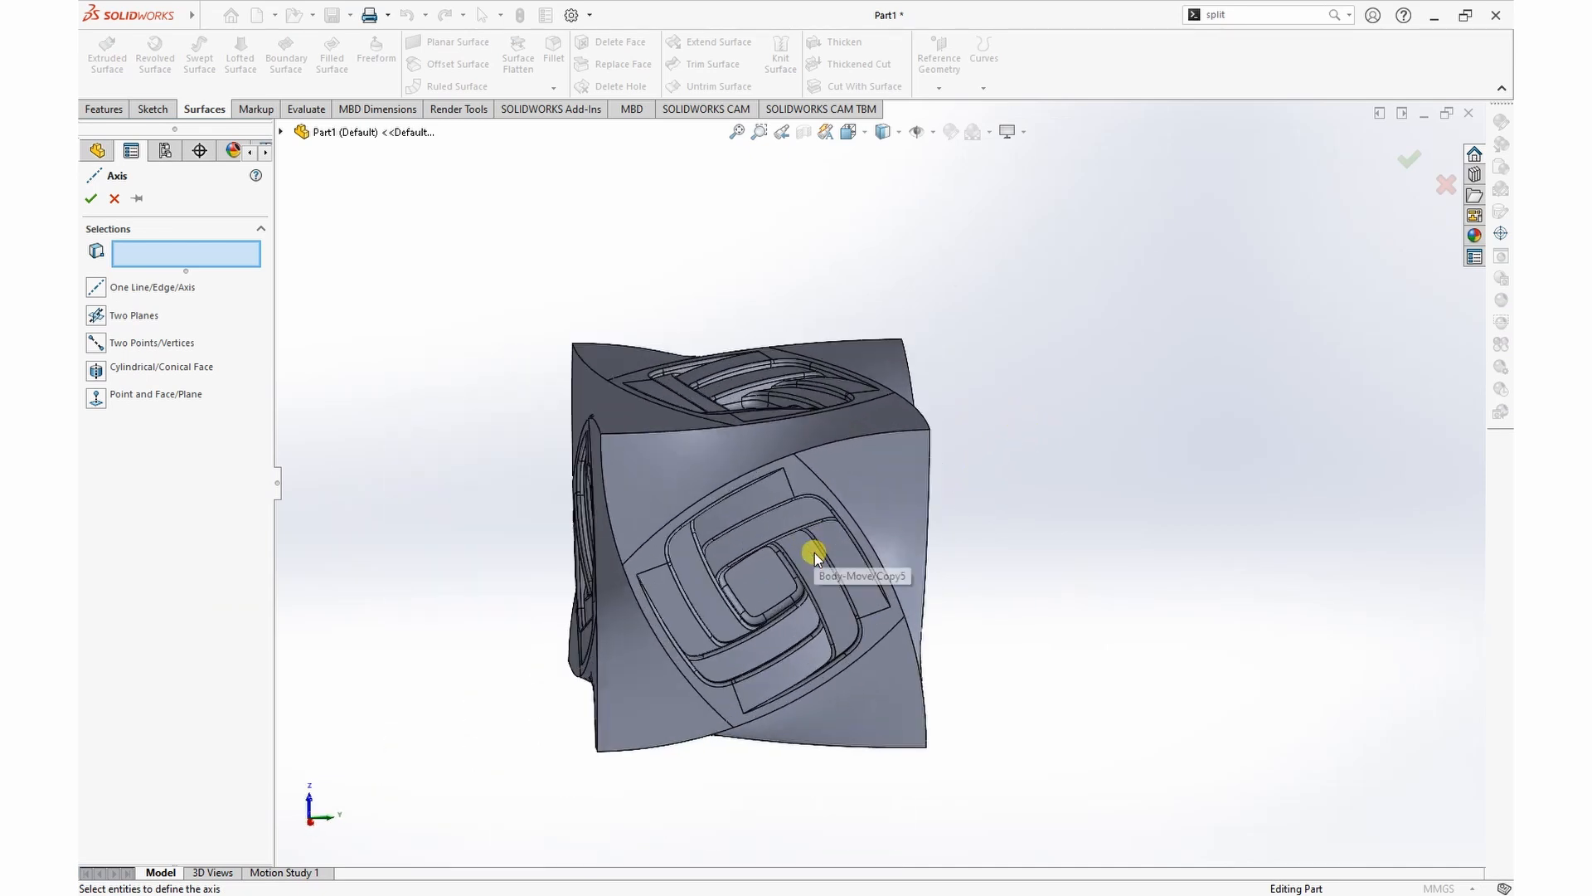
pyautogui.click(929, 429)
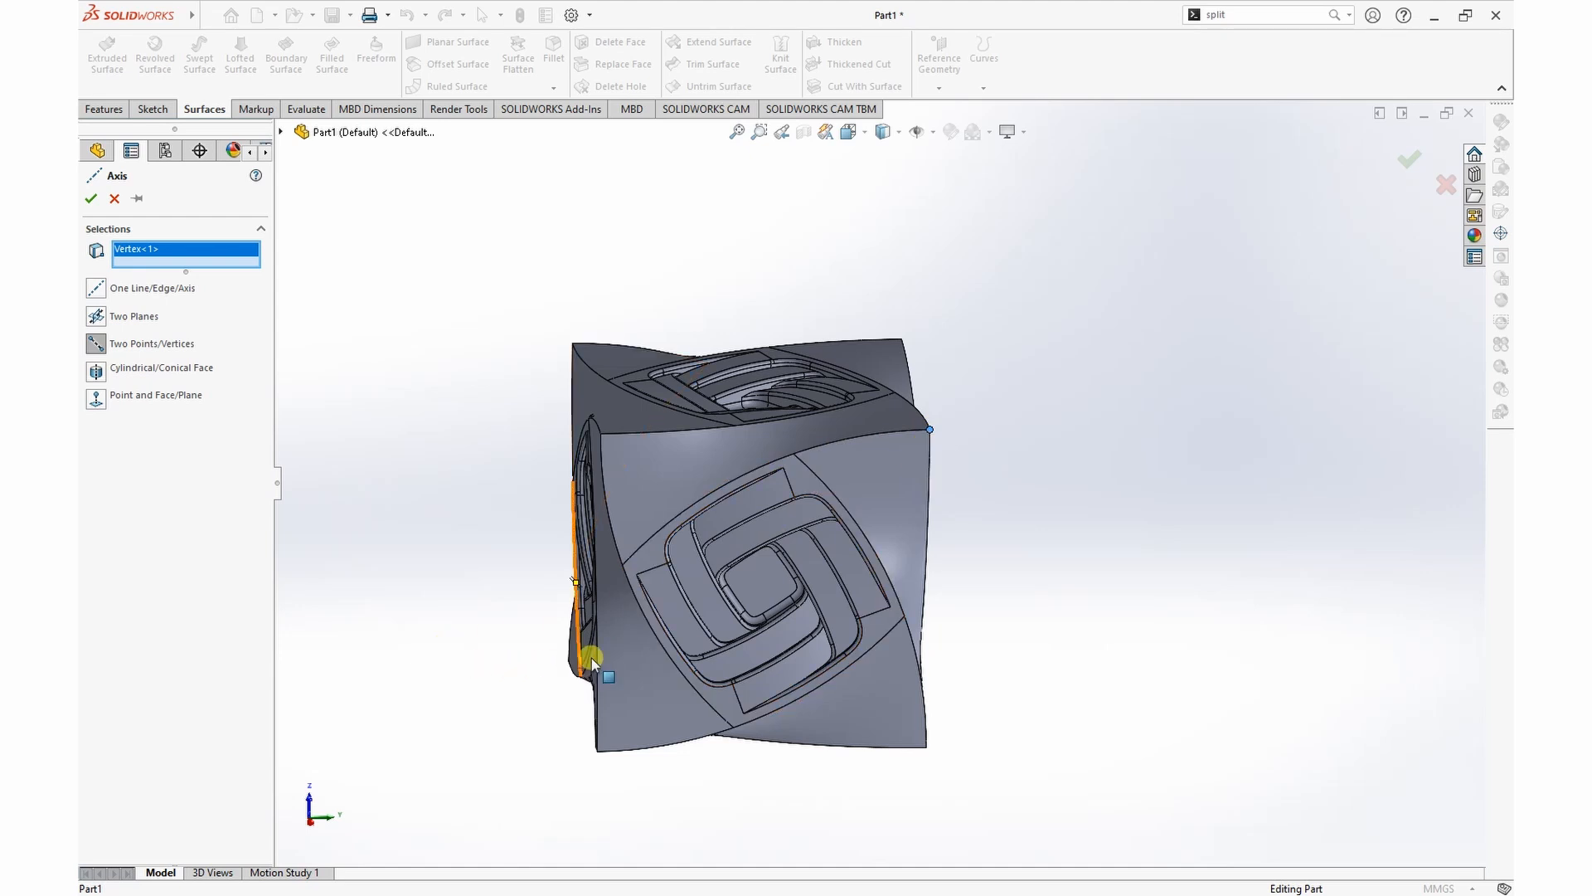
pyautogui.moveTo(918, 617); pyautogui.dragTo(967, 608, button='middle')
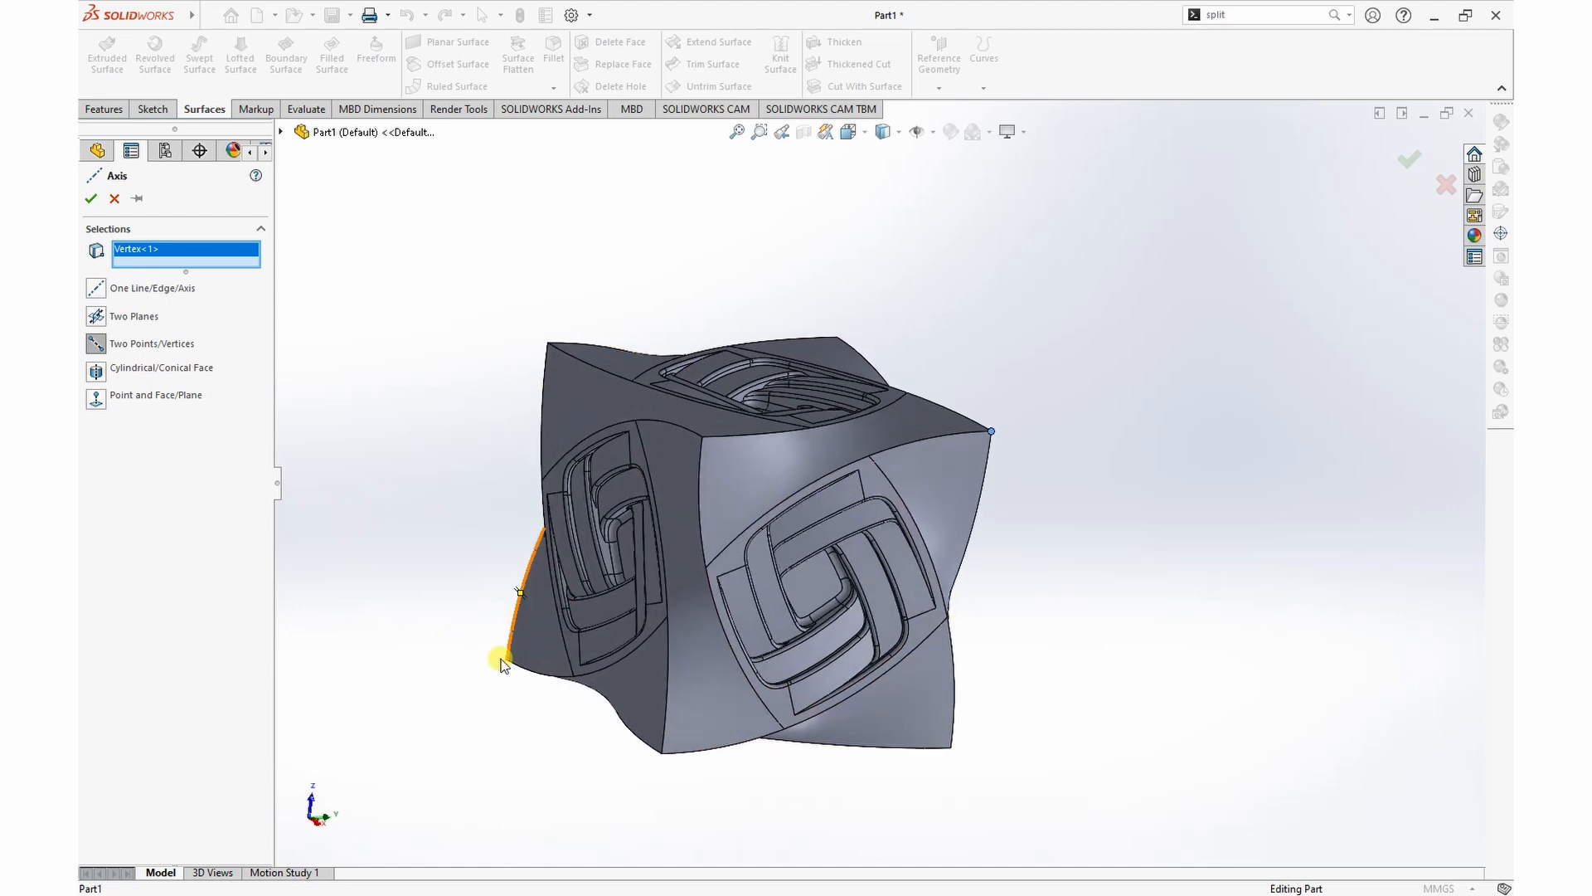
pyautogui.click(508, 662)
pyautogui.click(93, 199)
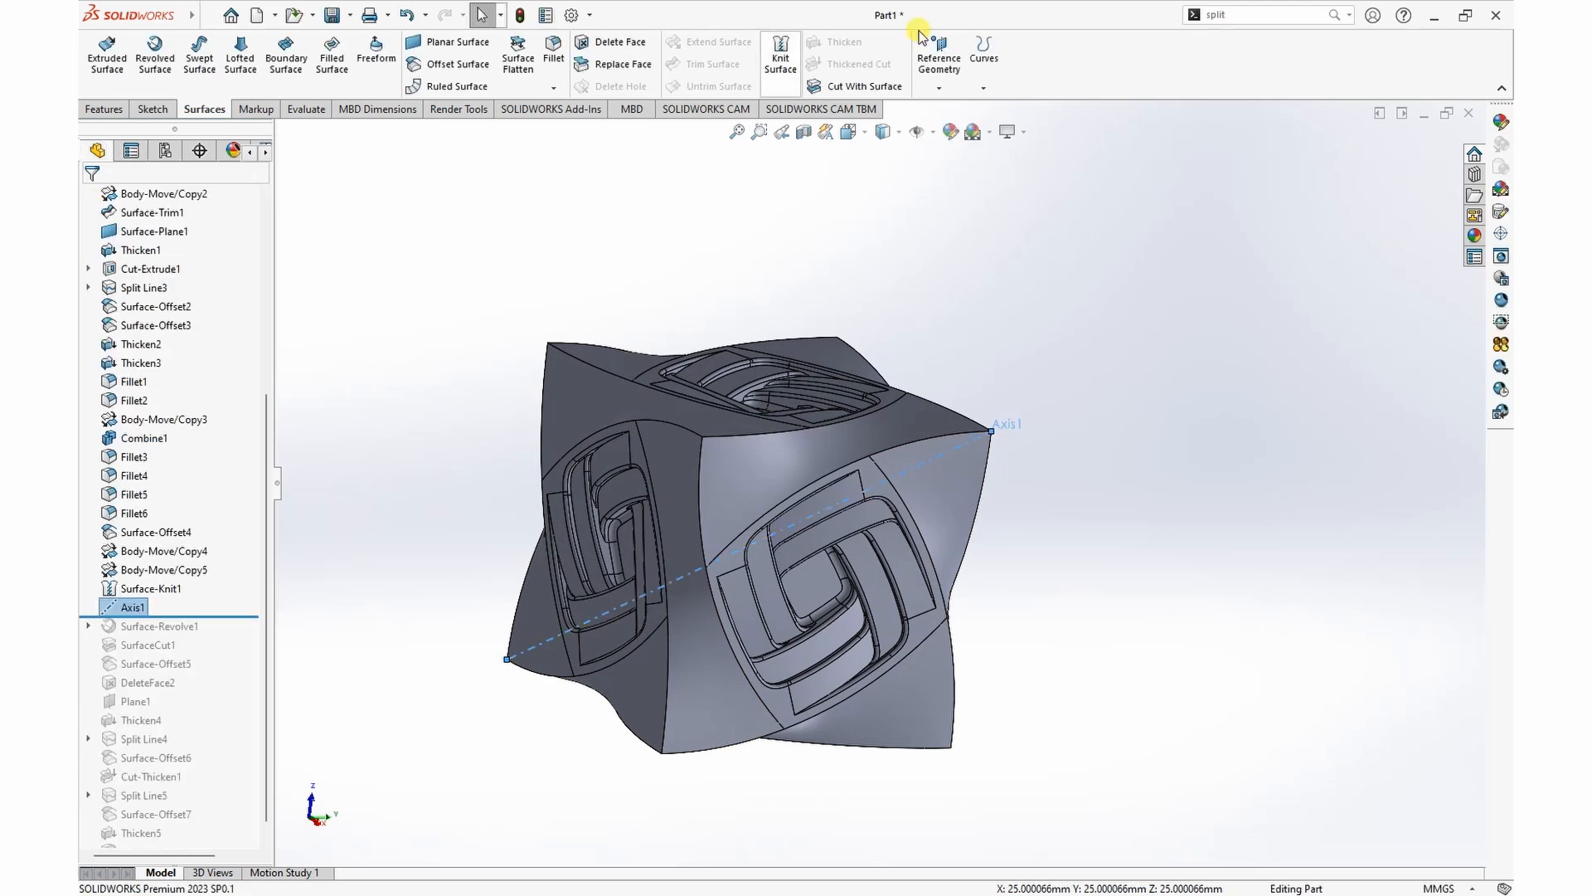
# Step: Roll the model forward past the last fillet to restore all features after the new axis
pyautogui.moveTo(222, 614); pyautogui.dragTo(211, 843)
pyautogui.moveTo(1198, 527); pyautogui.dragTo(1117, 522, button='middle')
pyautogui.scroll(-5, 874, 456)
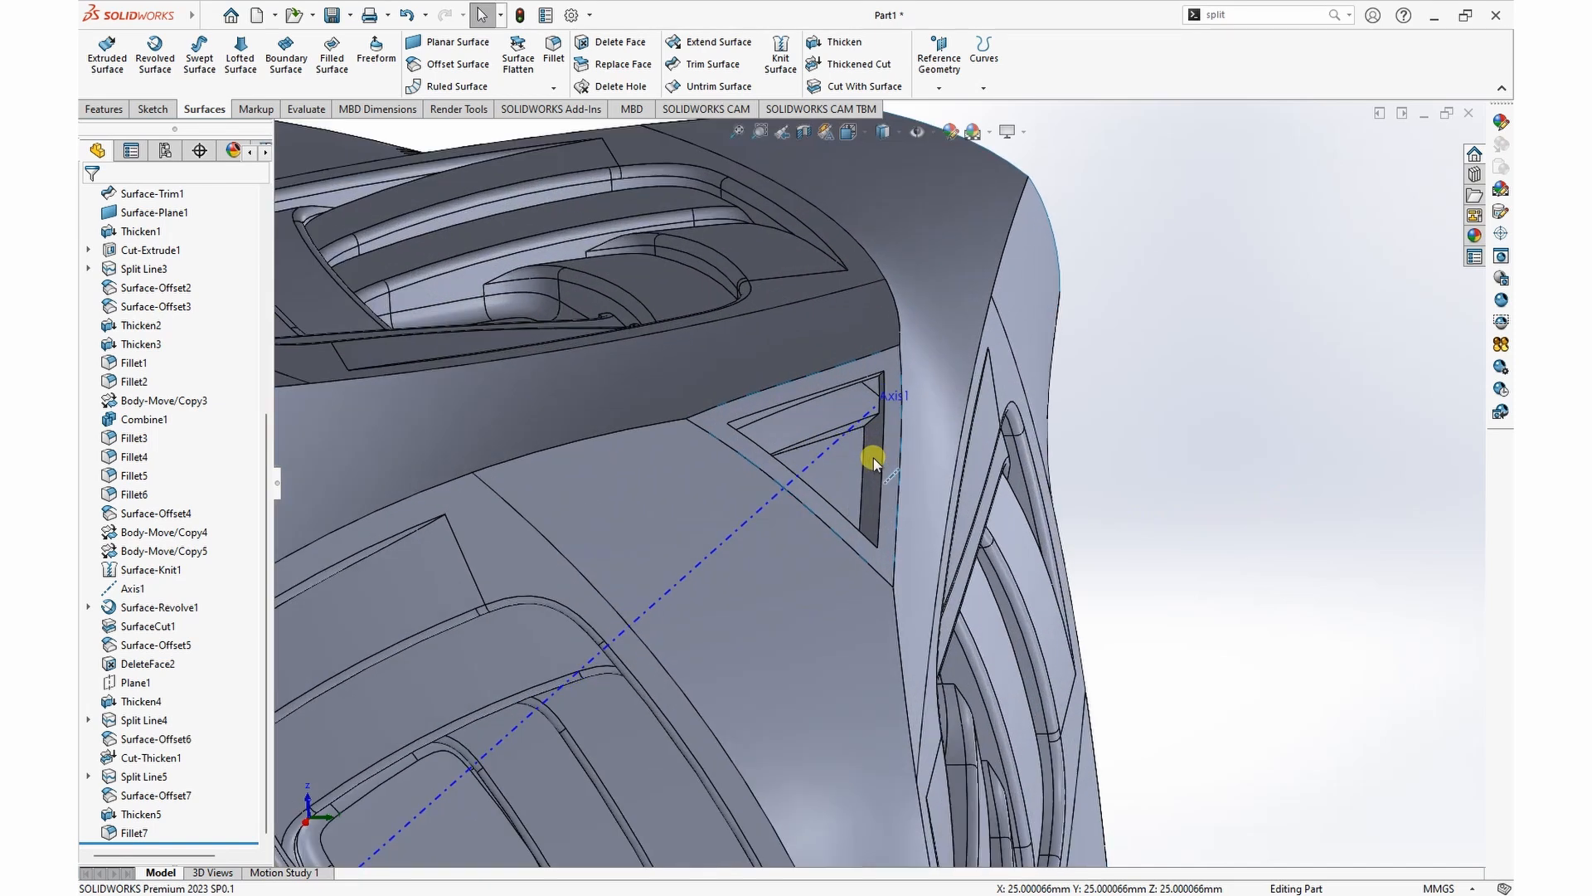
pyautogui.scroll(1, 750, 455)
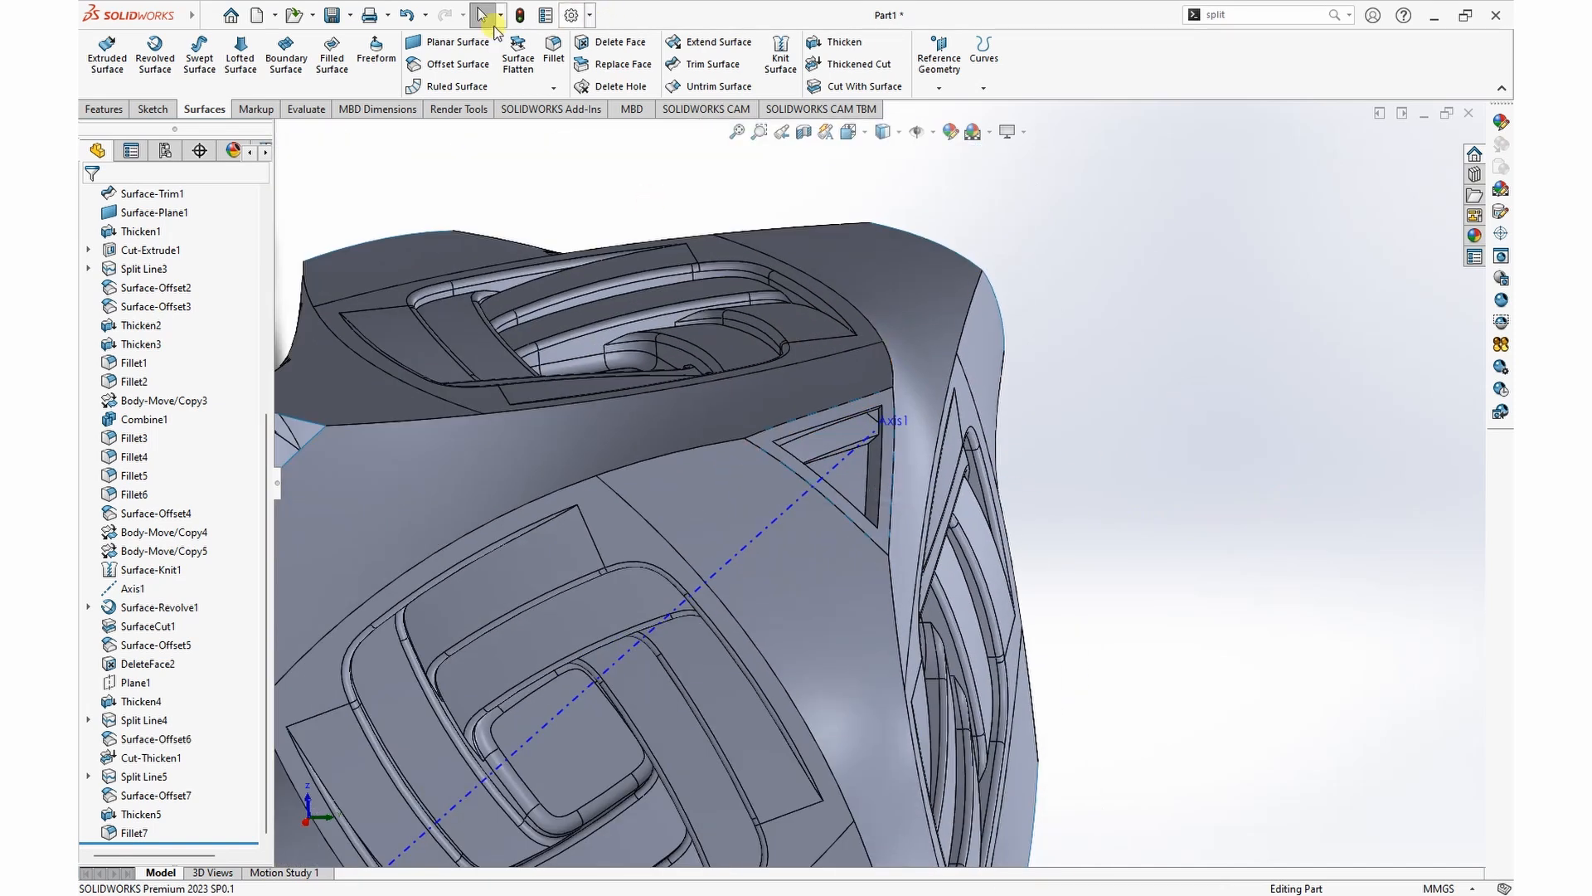
# Step: Circular-pattern the filleted strip body around the diagonal axis with 3 equally spaced instances over 360 degrees
pyautogui.click(105, 110)
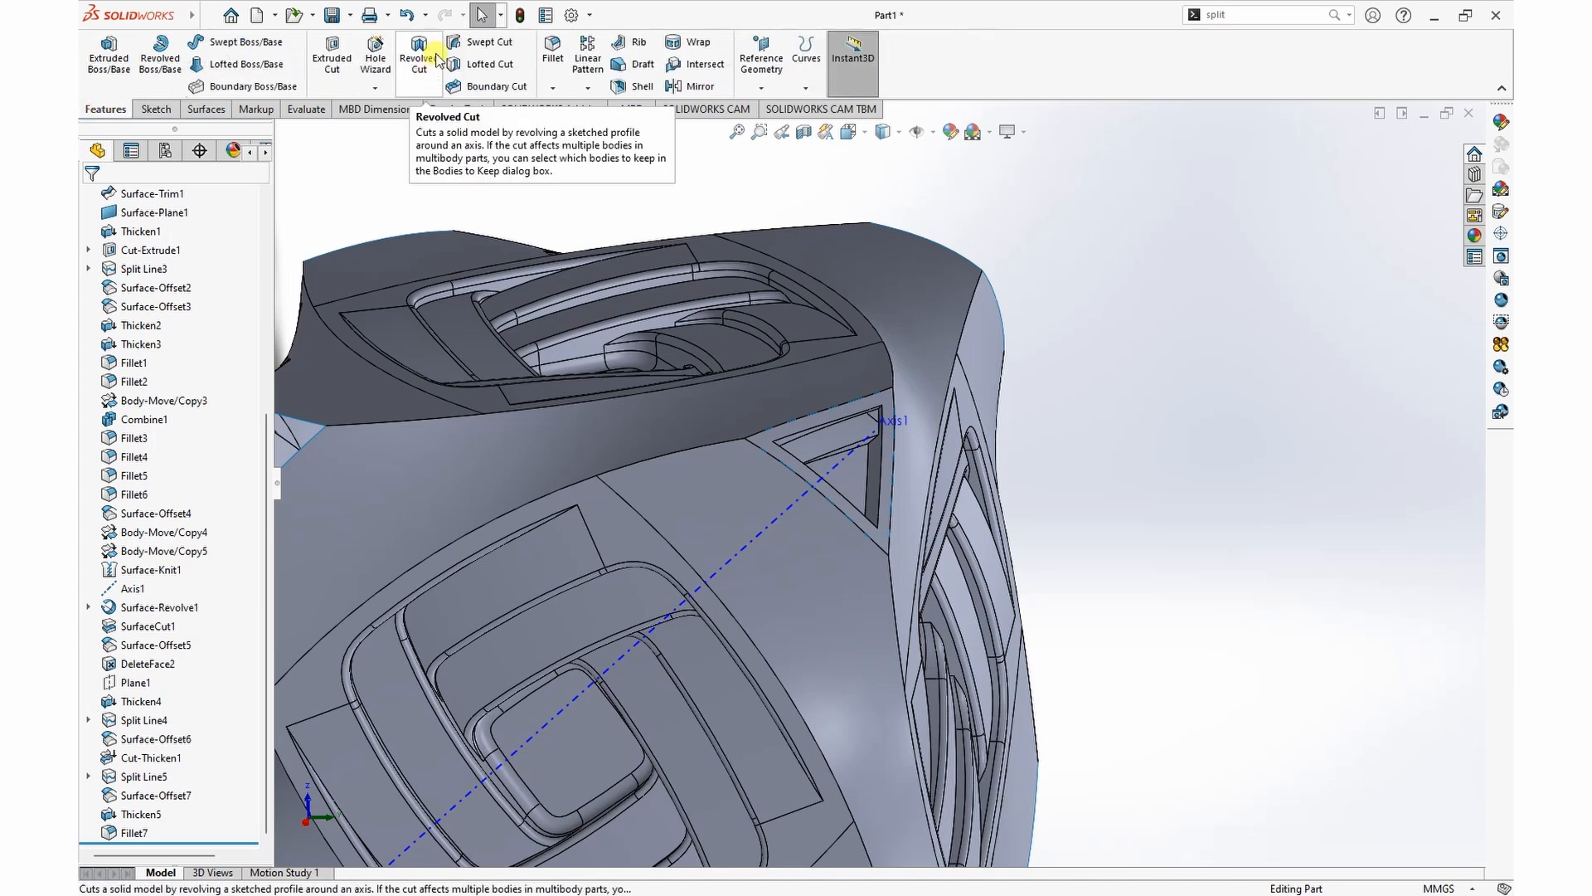
pyautogui.click(586, 90)
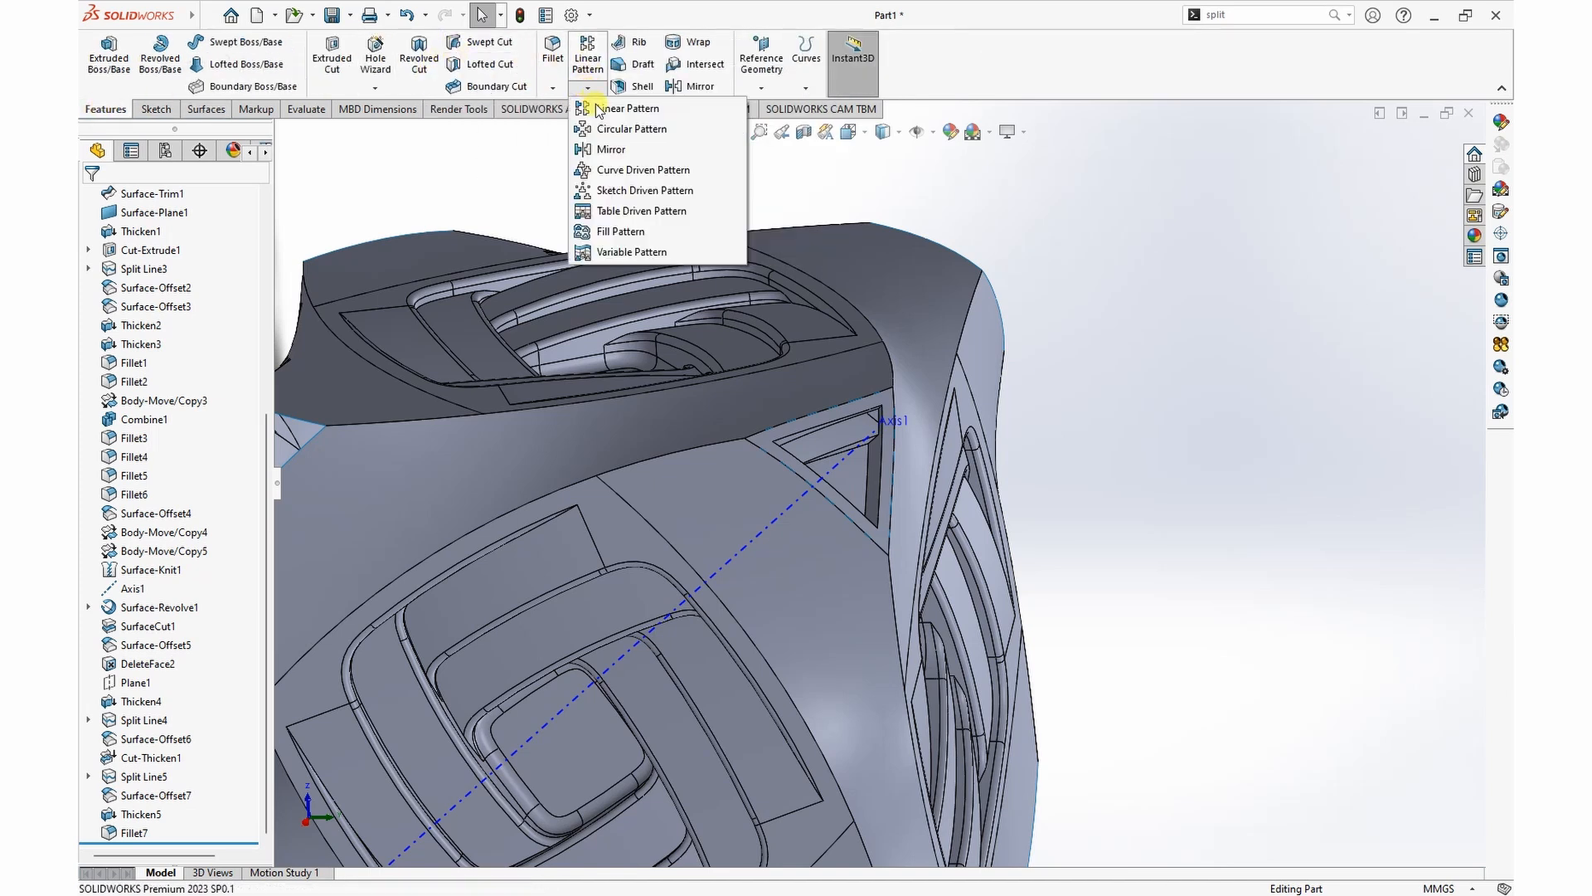
pyautogui.click(590, 115)
pyautogui.scroll(5, 690, 209)
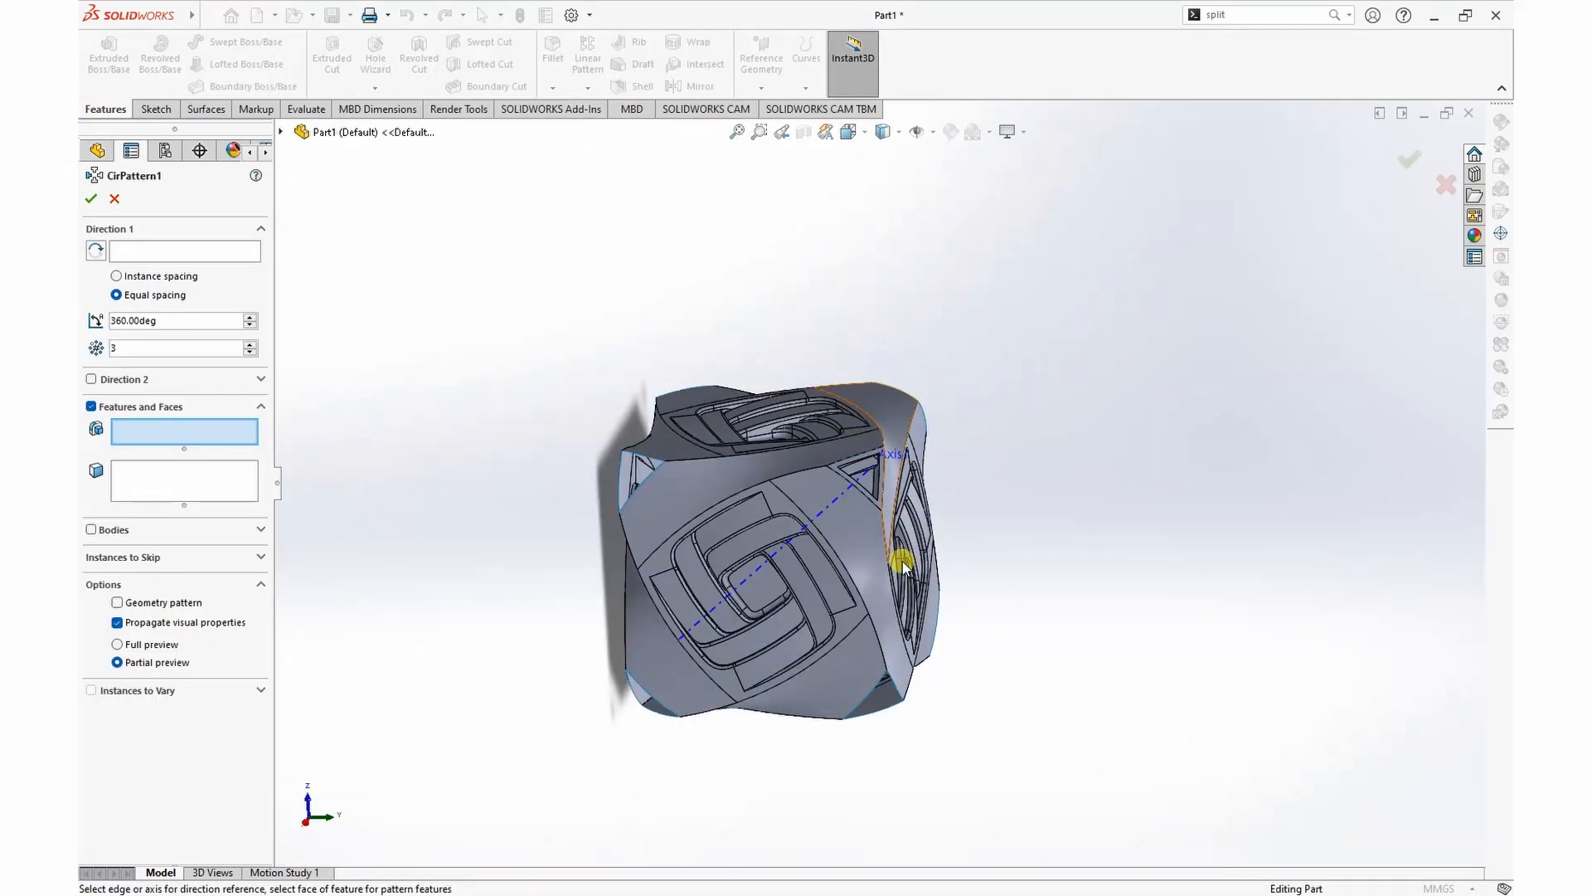
pyautogui.scroll(-4, 902, 538)
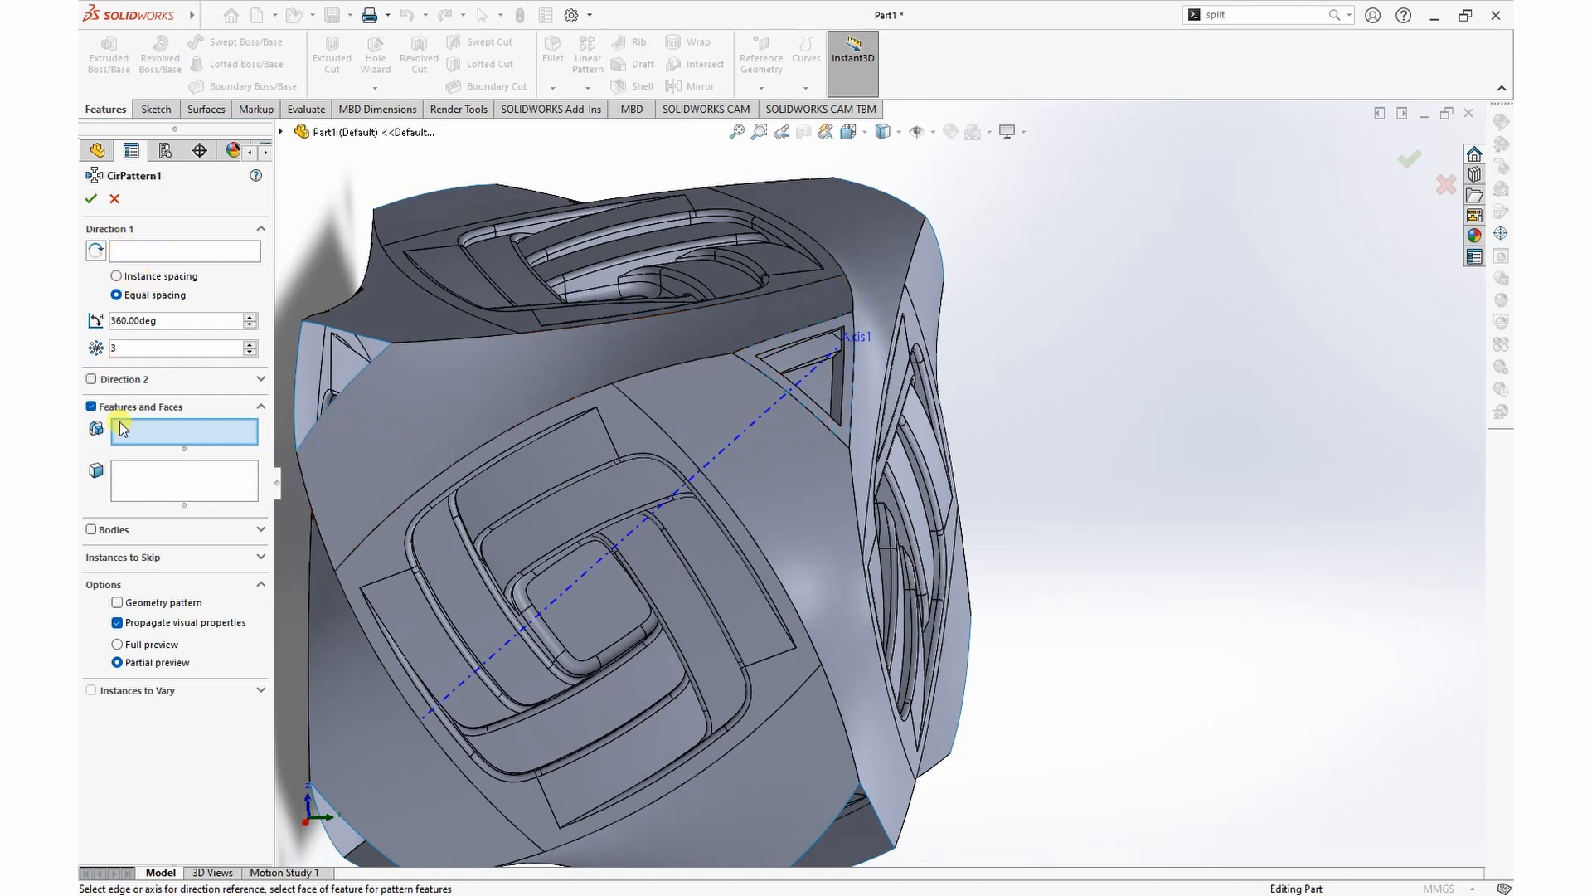
pyautogui.click(91, 530)
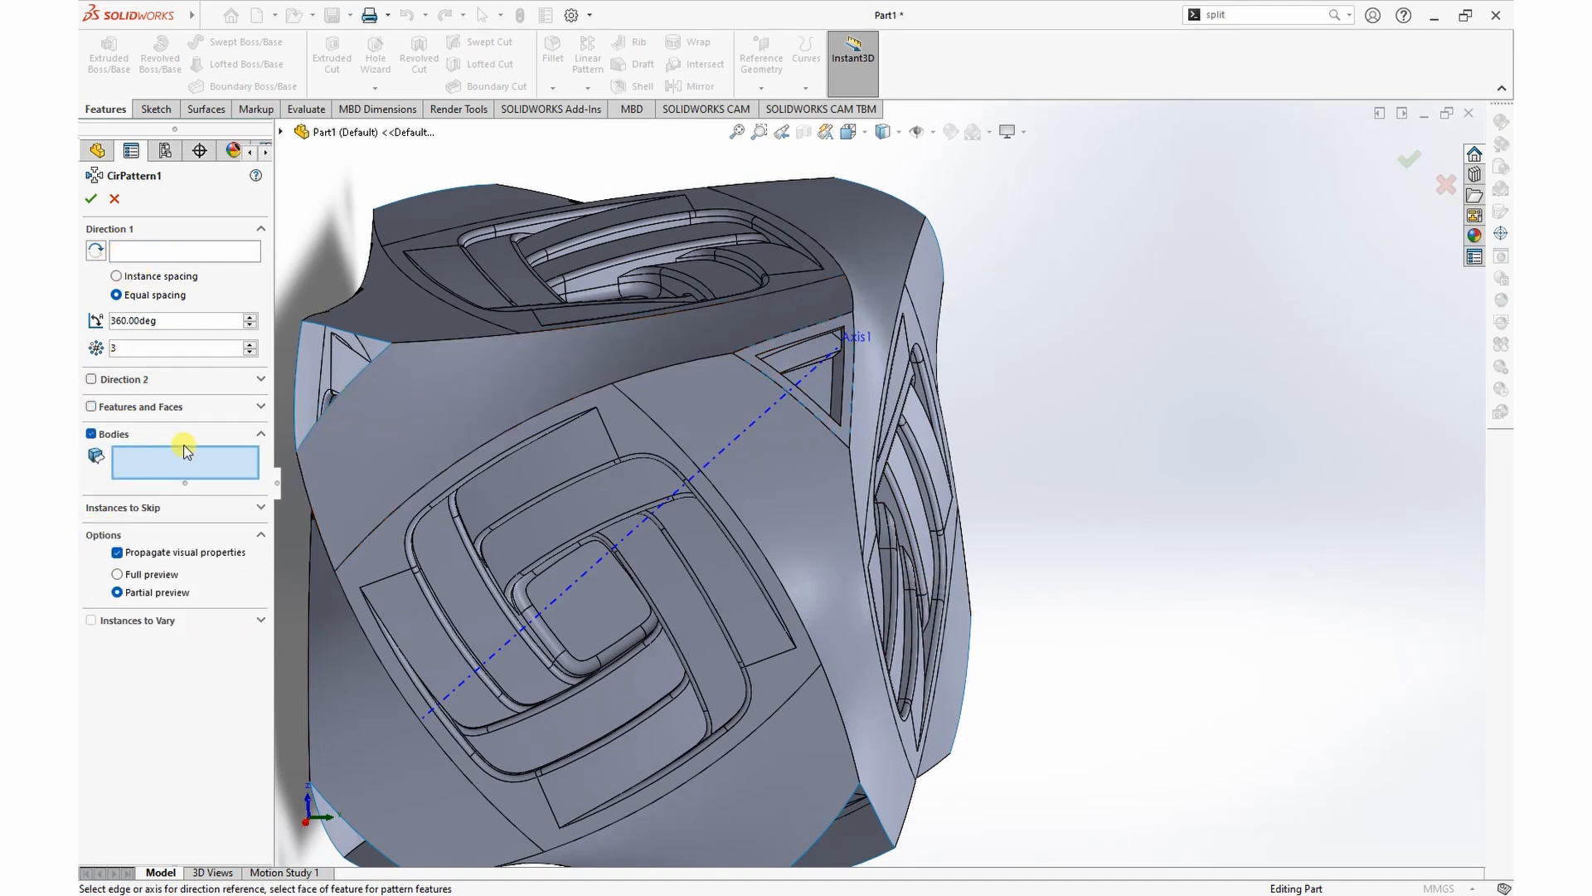
pyautogui.click(810, 349)
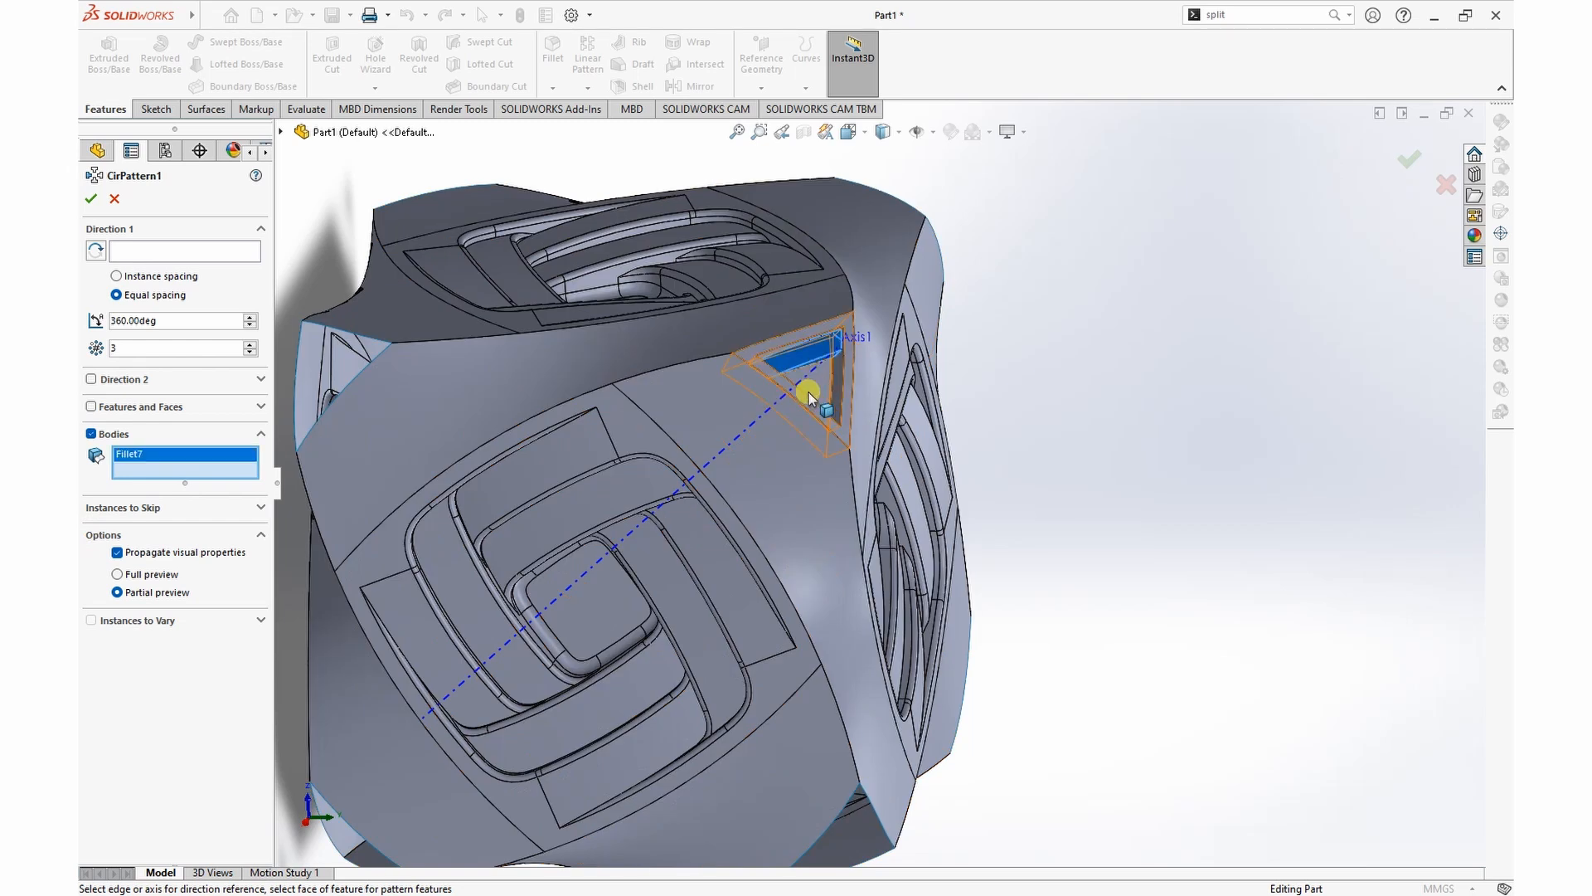
pyautogui.click(137, 251)
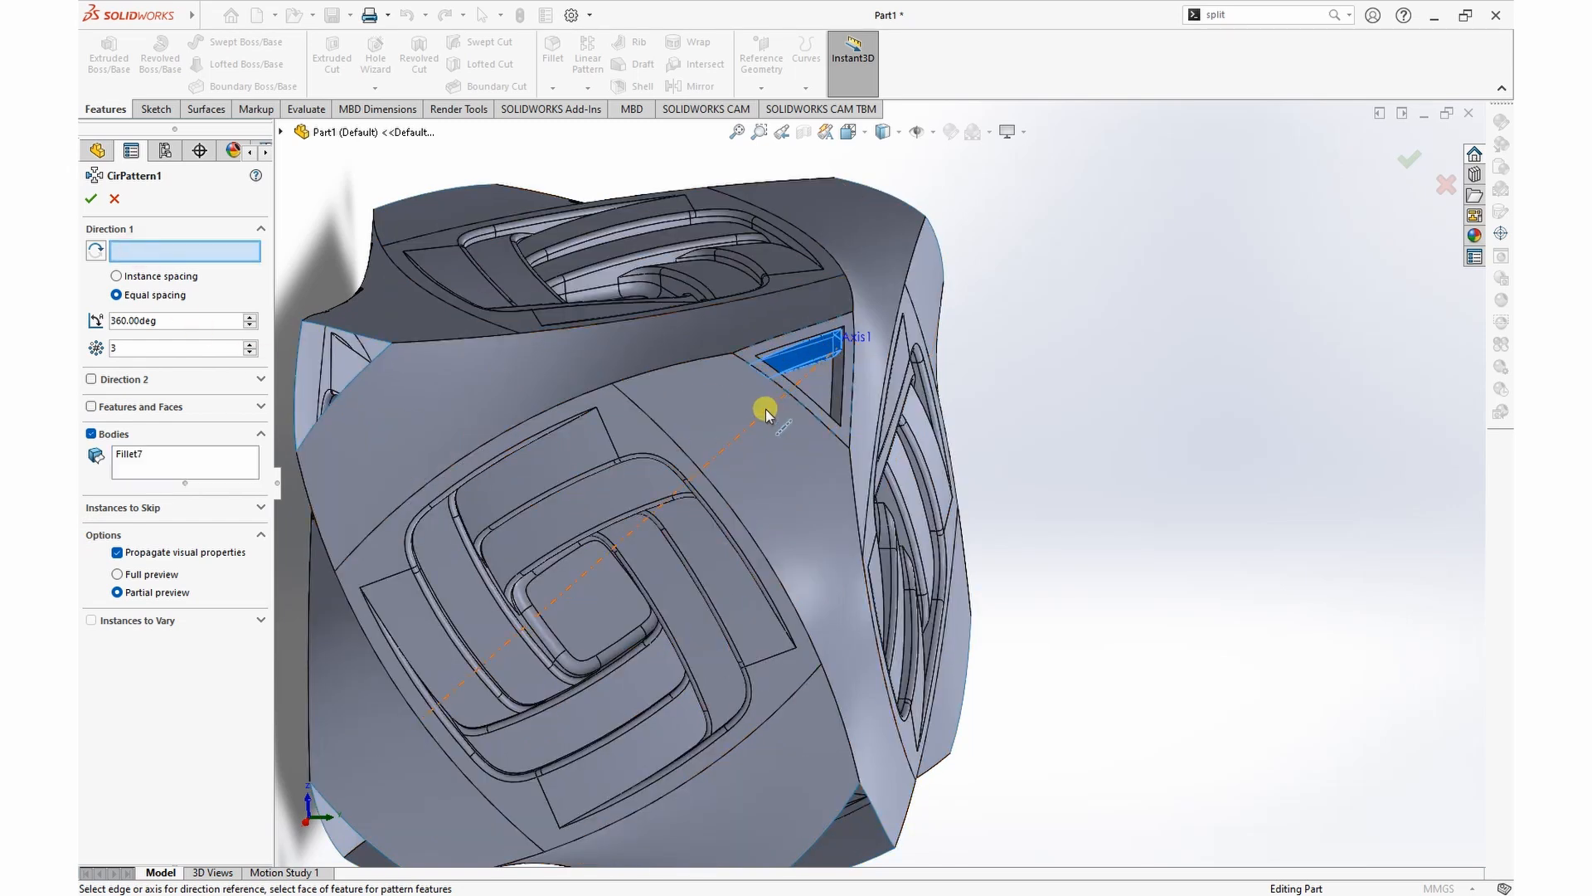
pyautogui.click(764, 407)
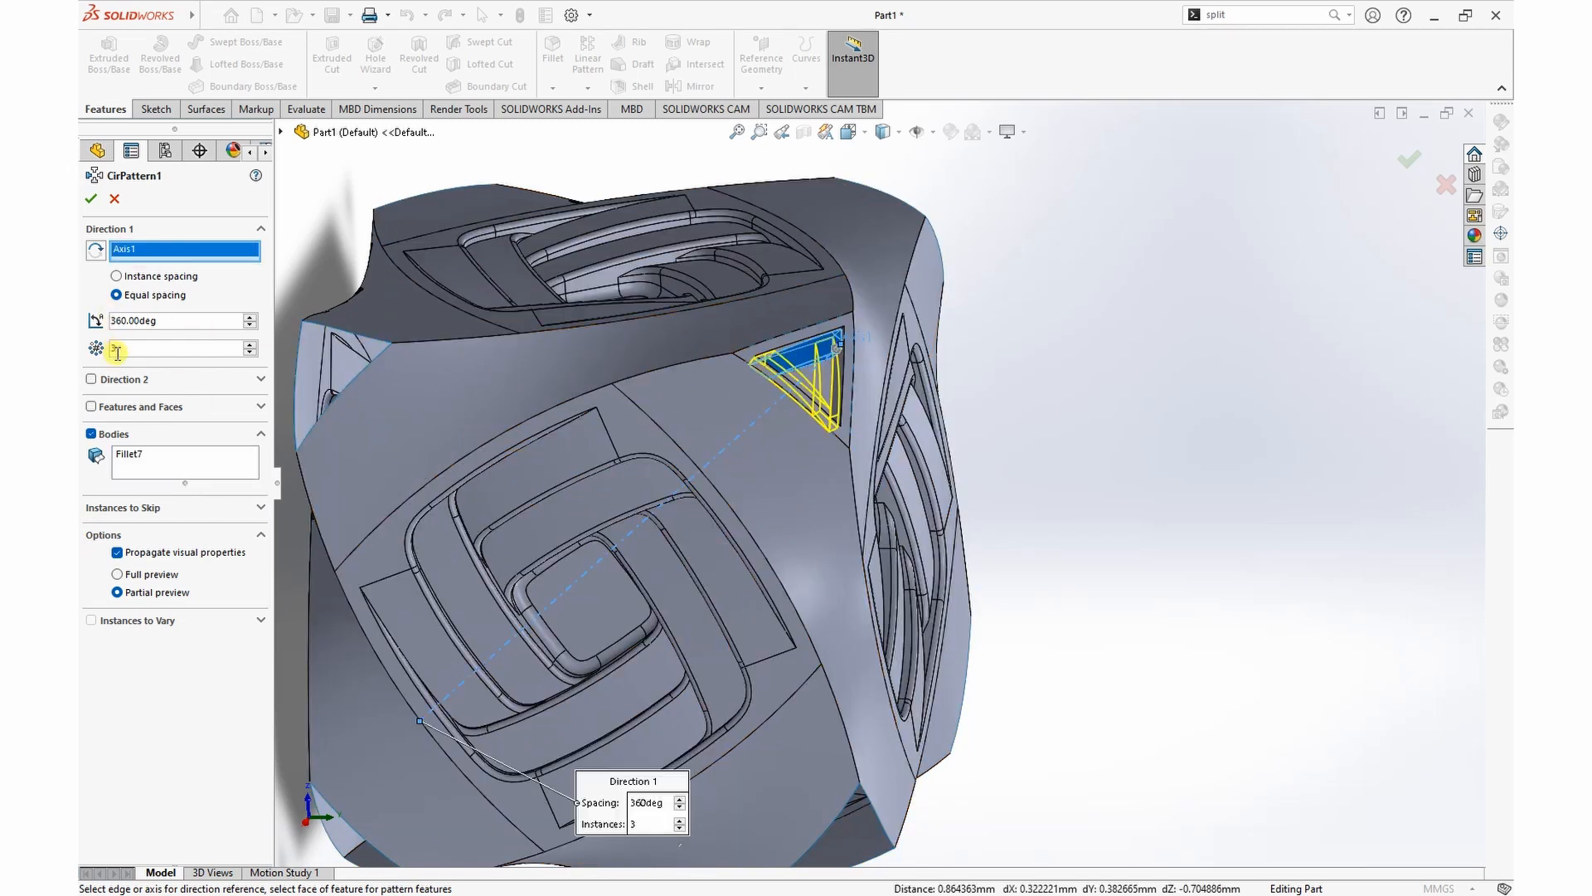
pyautogui.click(94, 200)
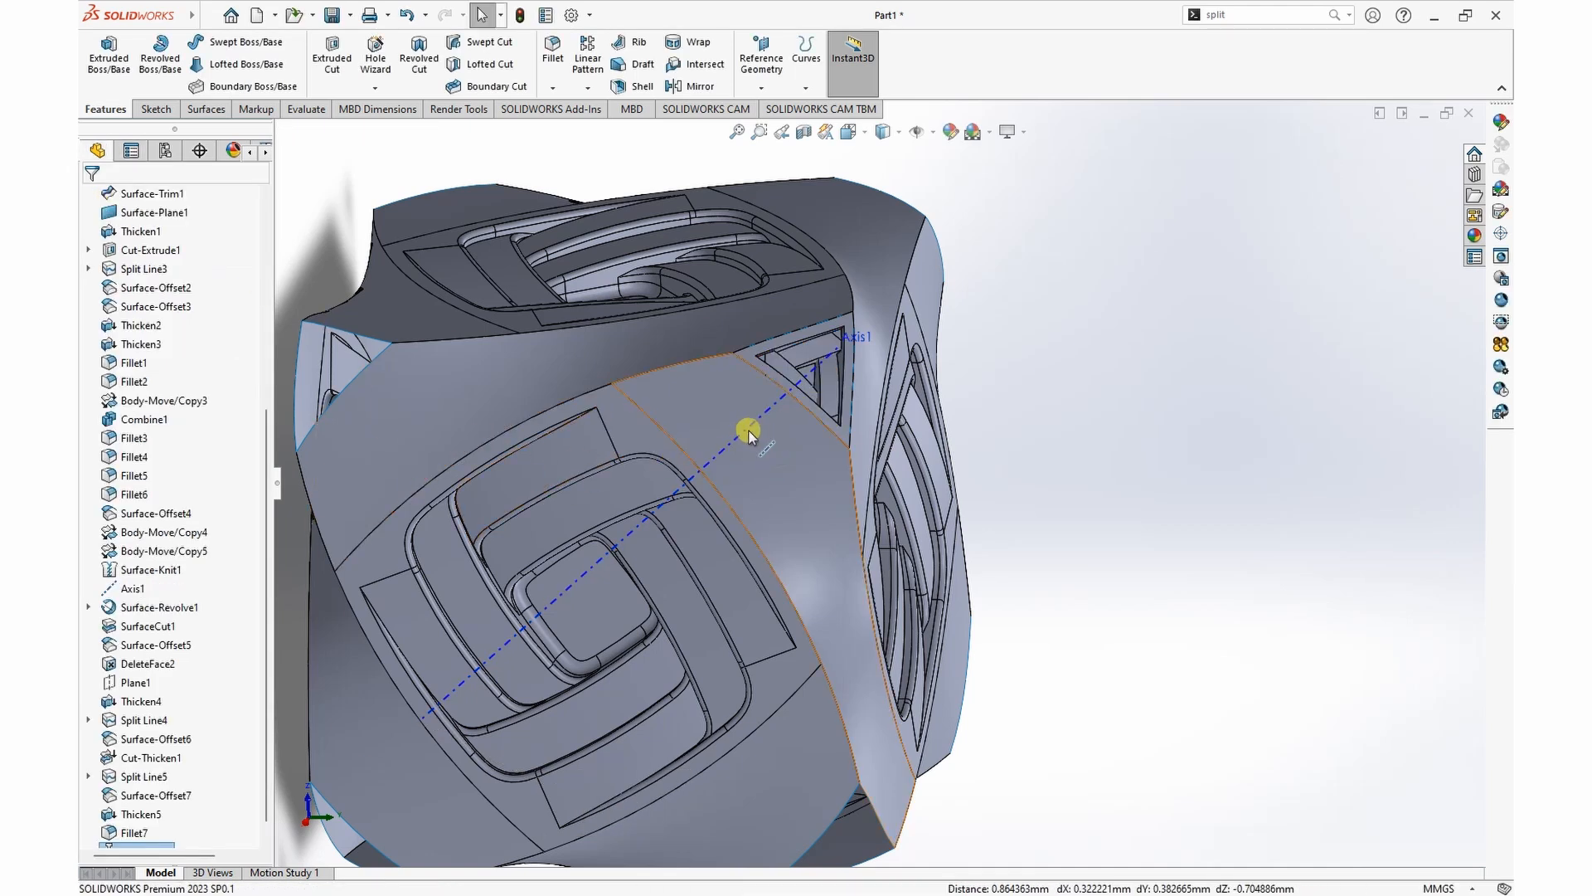
# Step: Hide the diagonal reference axis running through the cube
pyautogui.click(809, 407)
pyautogui.click(862, 369)
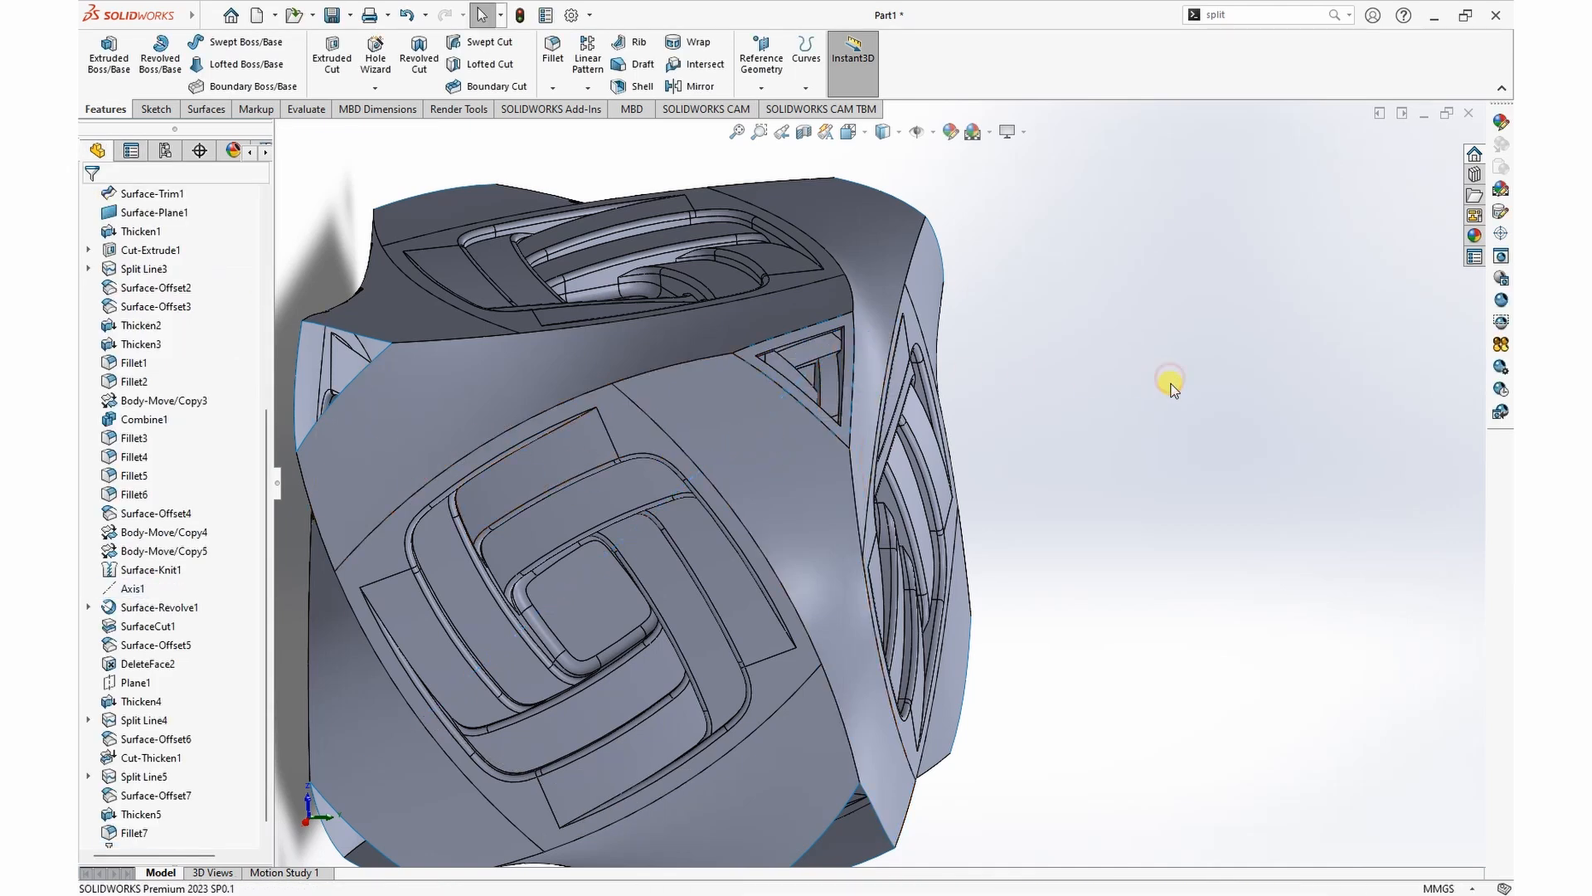
pyautogui.scroll(-2, 1171, 380)
pyautogui.scroll(3, 1173, 398)
pyautogui.moveTo(1172, 398); pyautogui.dragTo(1277, 419, button='middle')
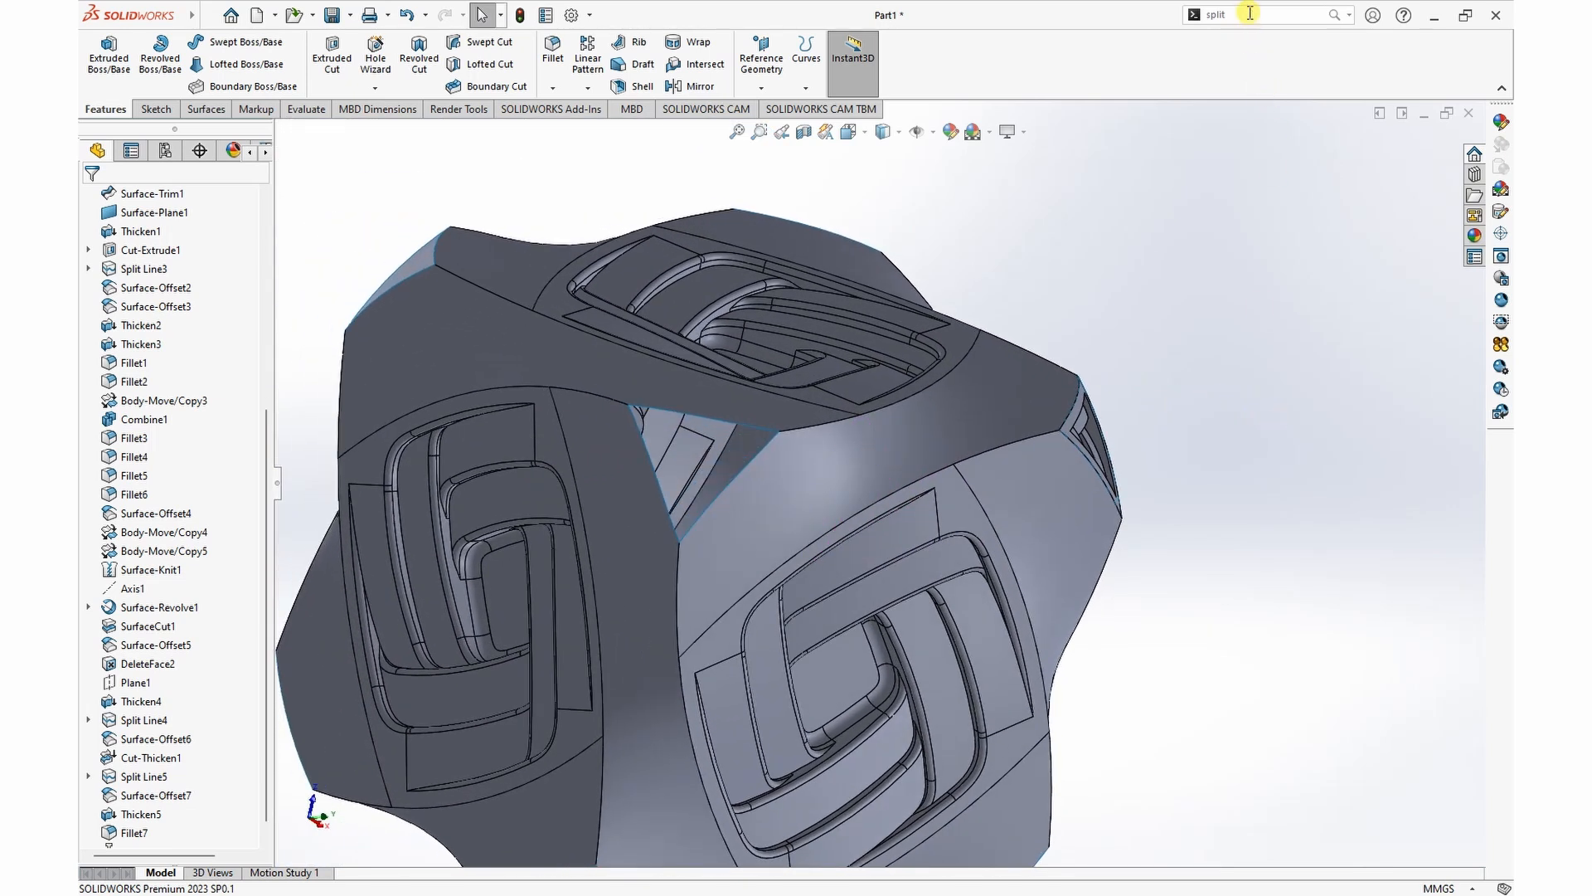
# Step: Combine the triangular frame and its three strip bodies into one body using the Add operation
pyautogui.write('comb')
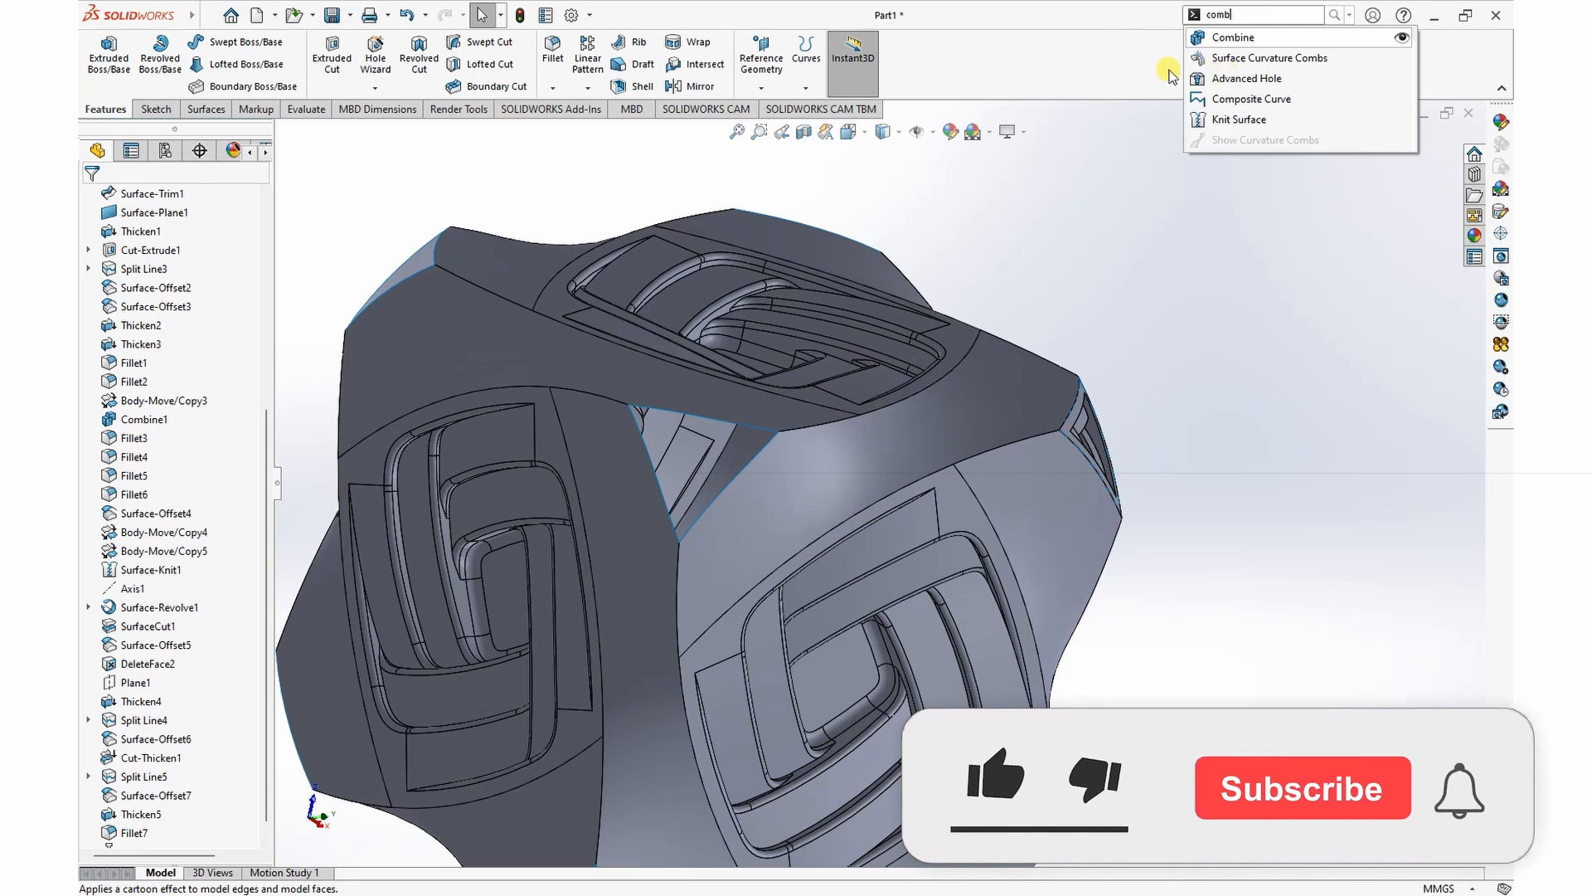
pyautogui.click(1233, 37)
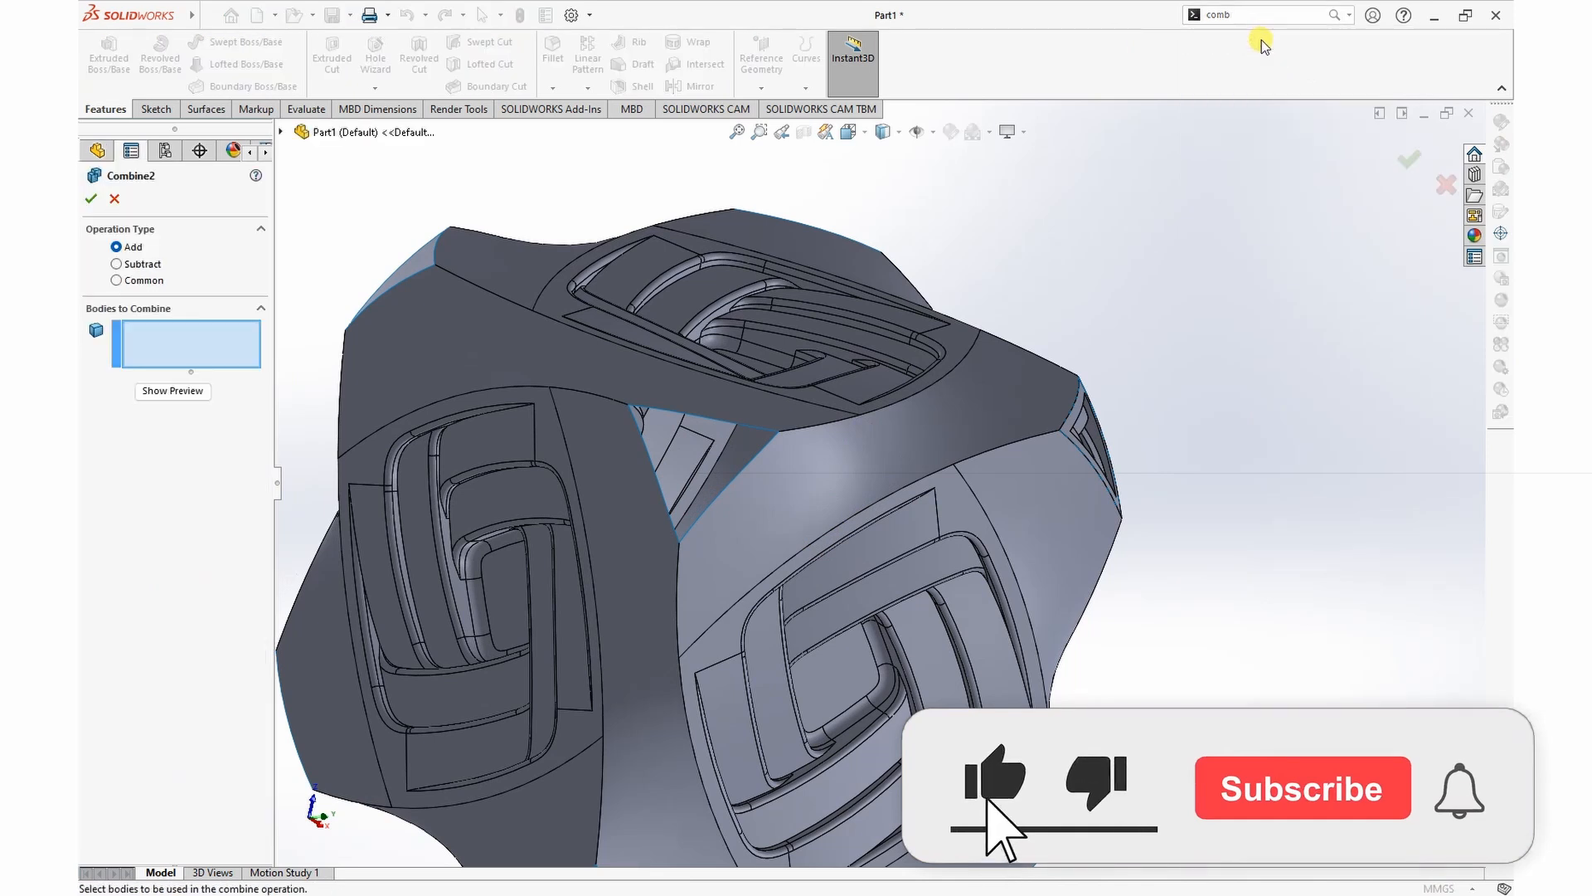
pyautogui.moveTo(1320, 571); pyautogui.dragTo(1283, 597, button='middle')
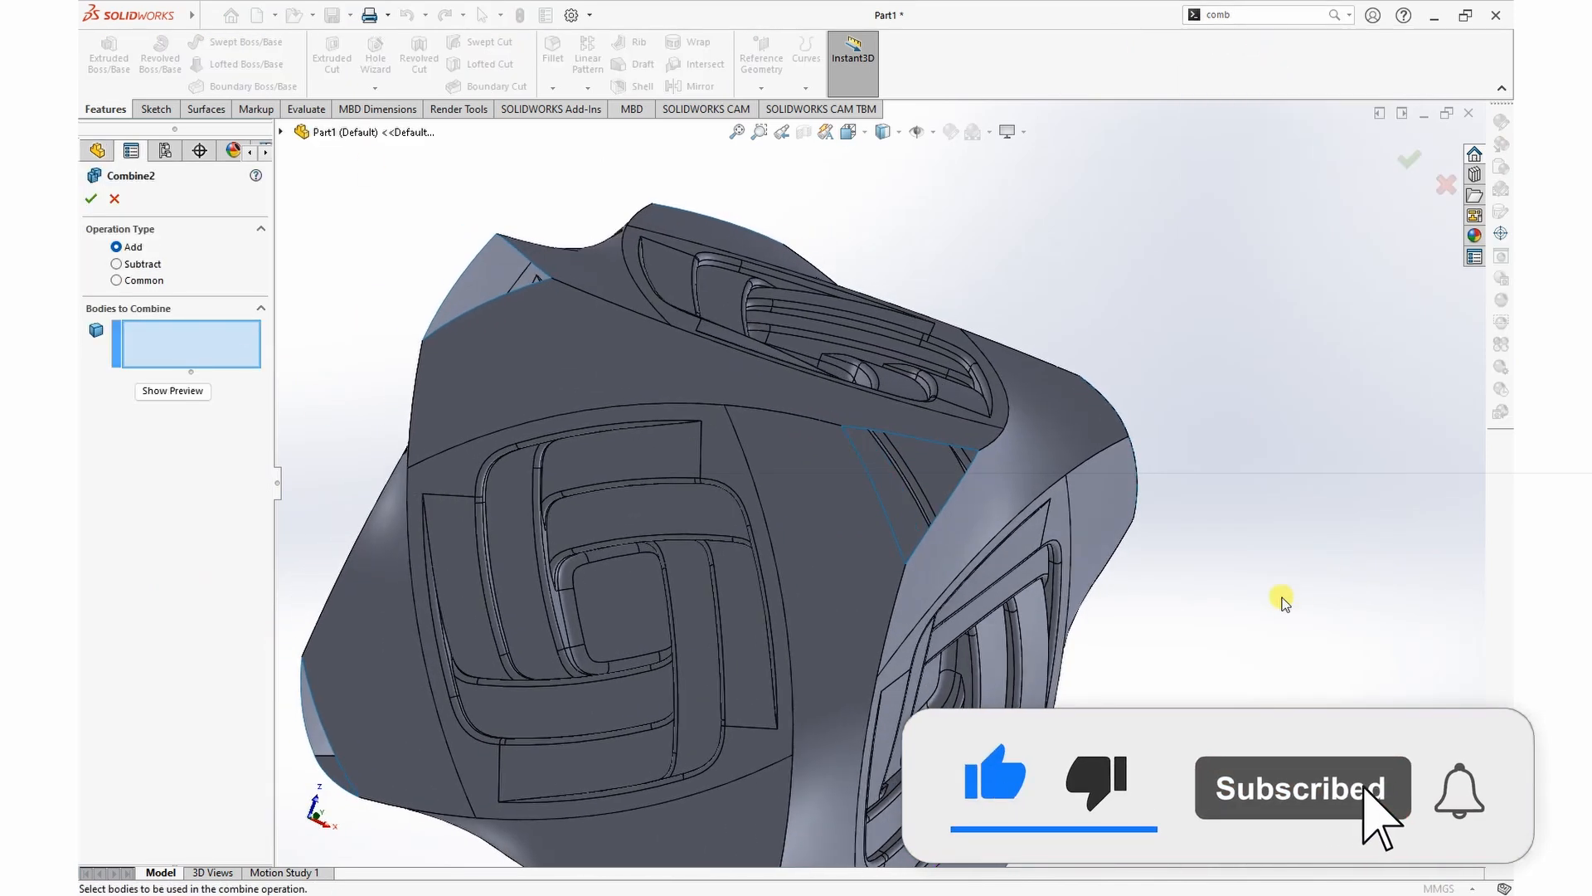
pyautogui.moveTo(1216, 557); pyautogui.dragTo(1288, 579)
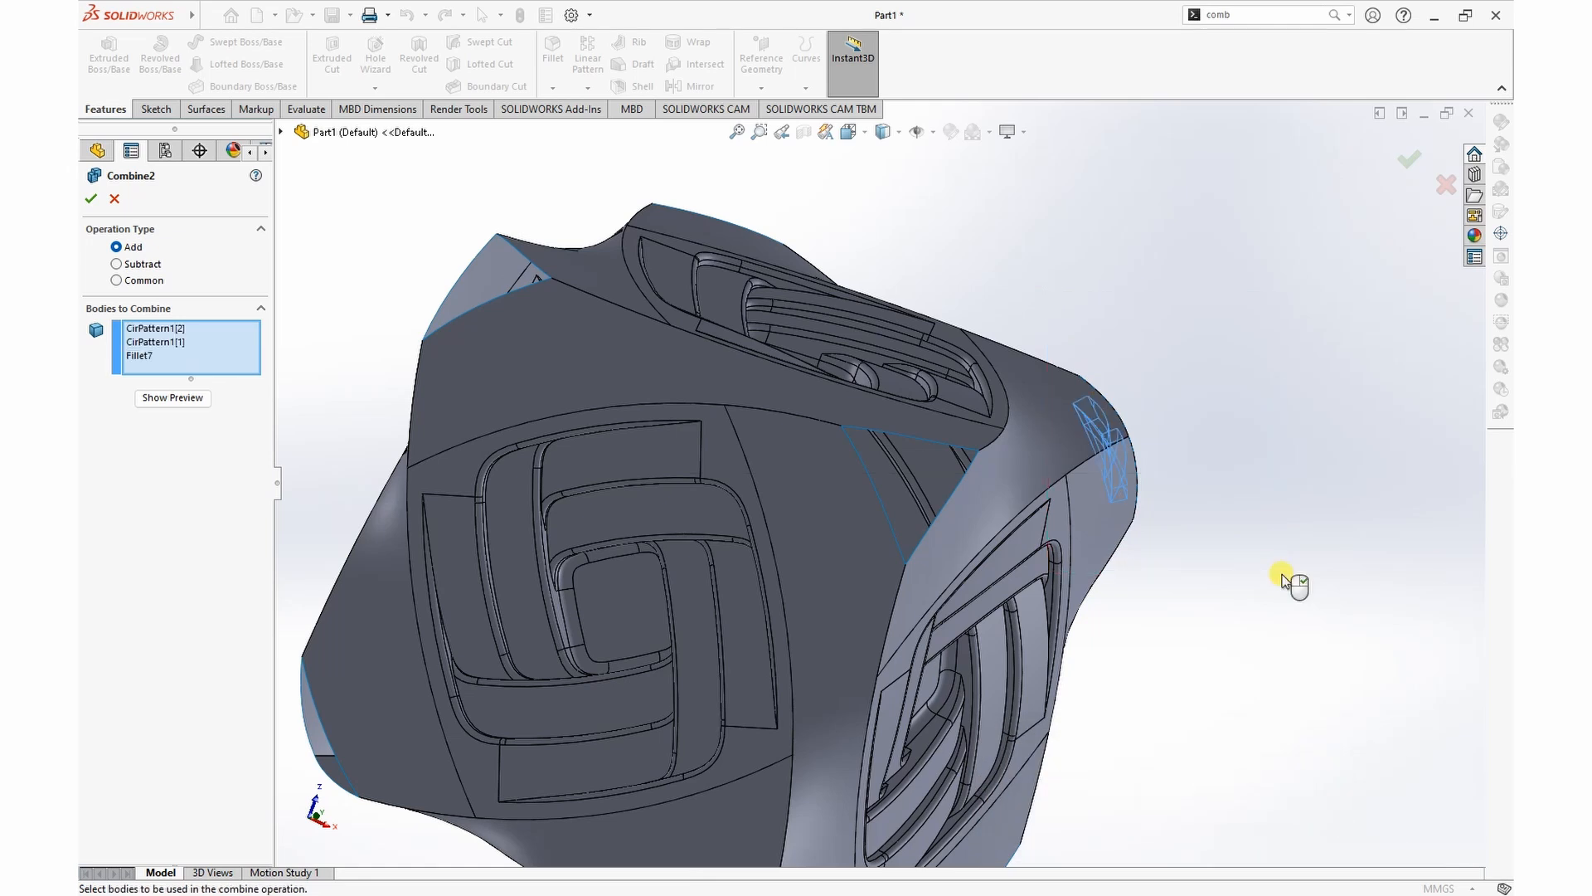
pyautogui.moveTo(1261, 542); pyautogui.dragTo(1231, 560, button='middle')
pyautogui.rightClick(183, 352)
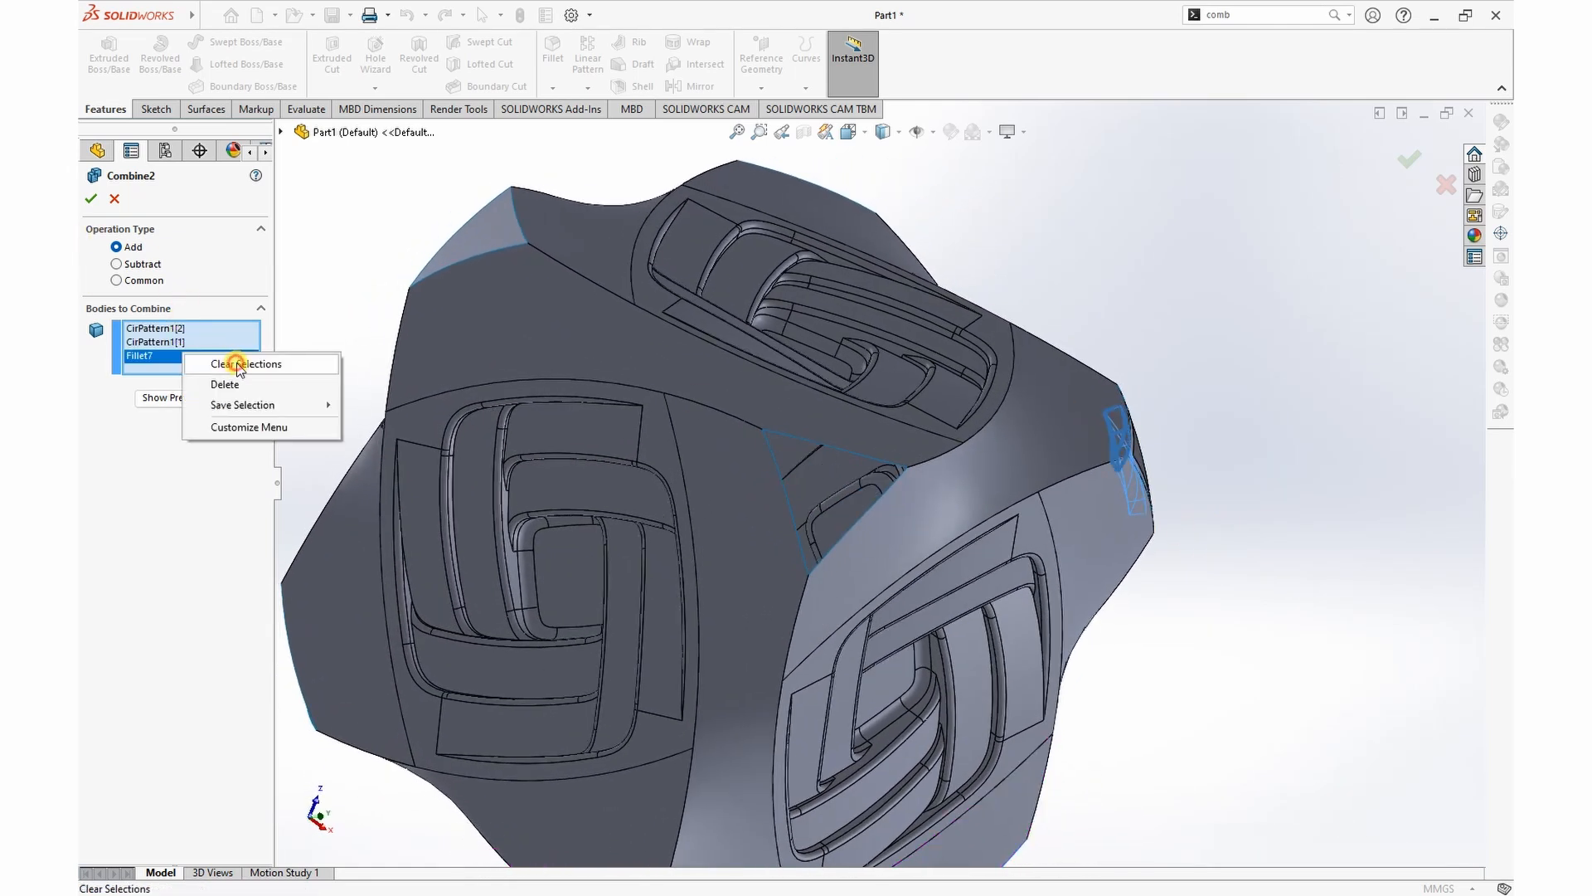
pyautogui.click(232, 359)
pyautogui.moveTo(1071, 324); pyautogui.dragTo(1071, 323)
pyautogui.moveTo(1341, 500); pyautogui.dragTo(1194, 501, button='middle')
pyautogui.click(94, 200)
# Step: Isolate the combined triangular corner body from the rest of the cube
pyautogui.moveTo(1092, 615); pyautogui.dragTo(1173, 505, button='middle')
pyautogui.scroll(-5, 1173, 519)
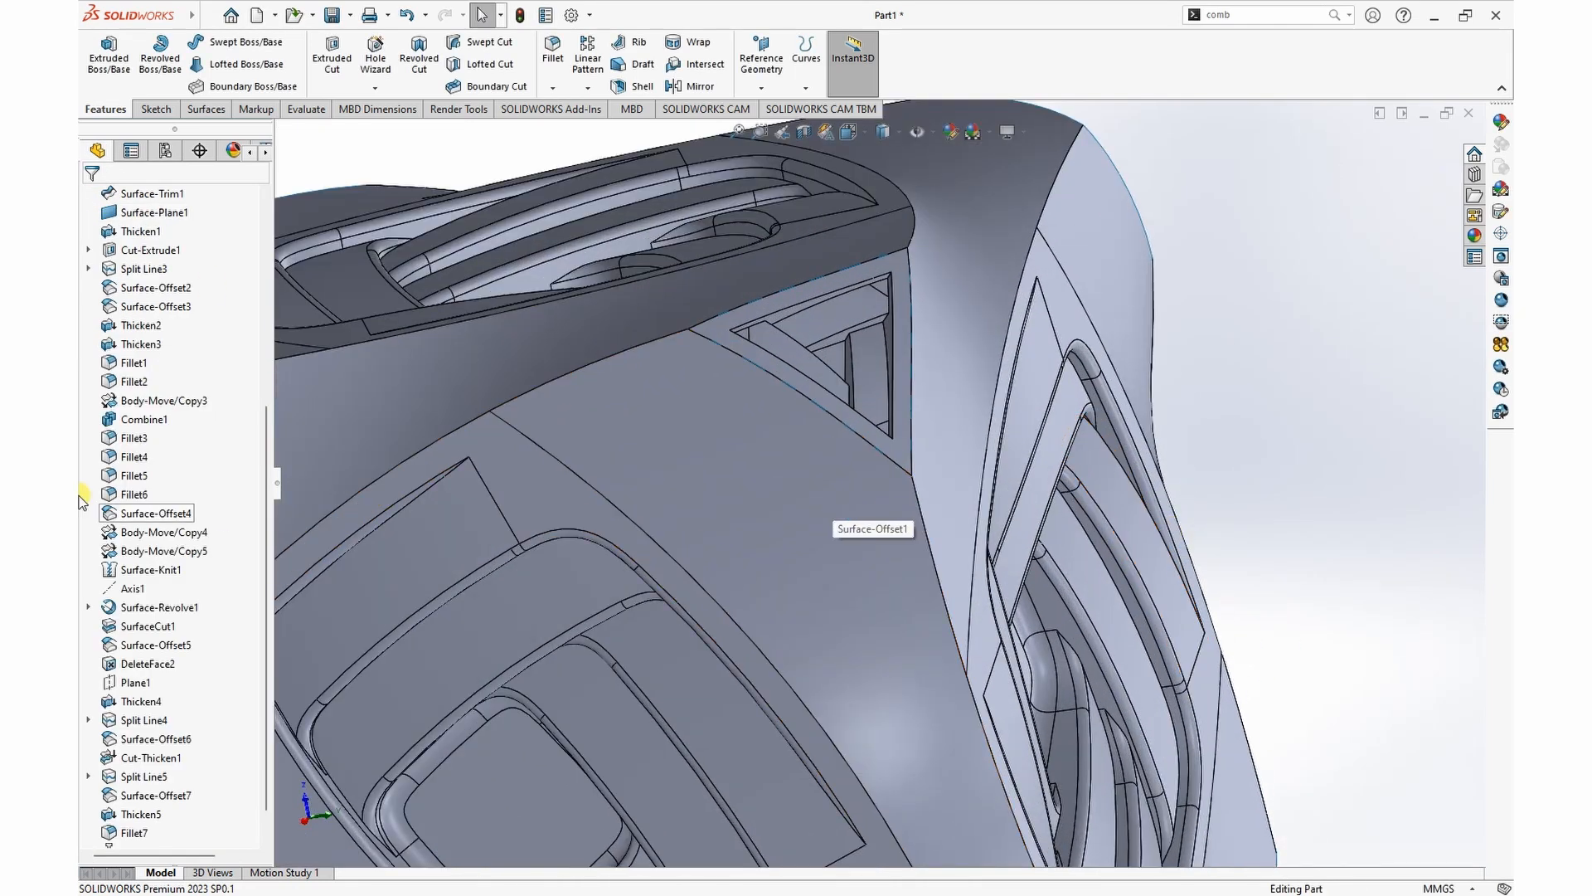
pyautogui.click(895, 454)
pyautogui.scroll(3, 900, 432)
pyautogui.moveTo(835, 374); pyautogui.dragTo(1006, 371, button='middle')
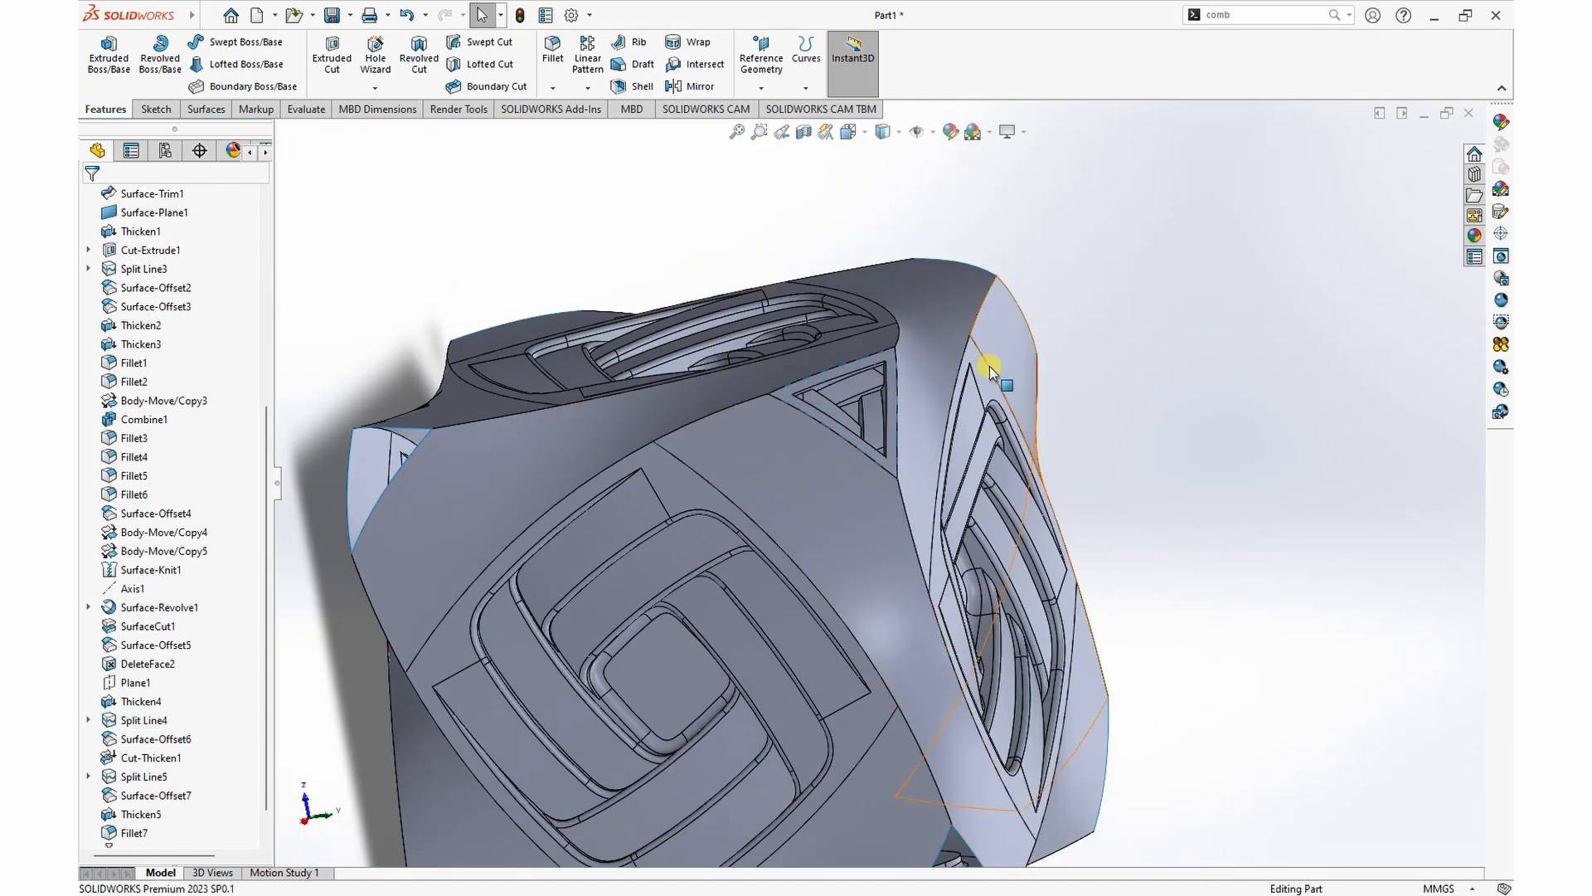
pyautogui.scroll(5, 772, 274)
pyautogui.scroll(-5, 885, 490)
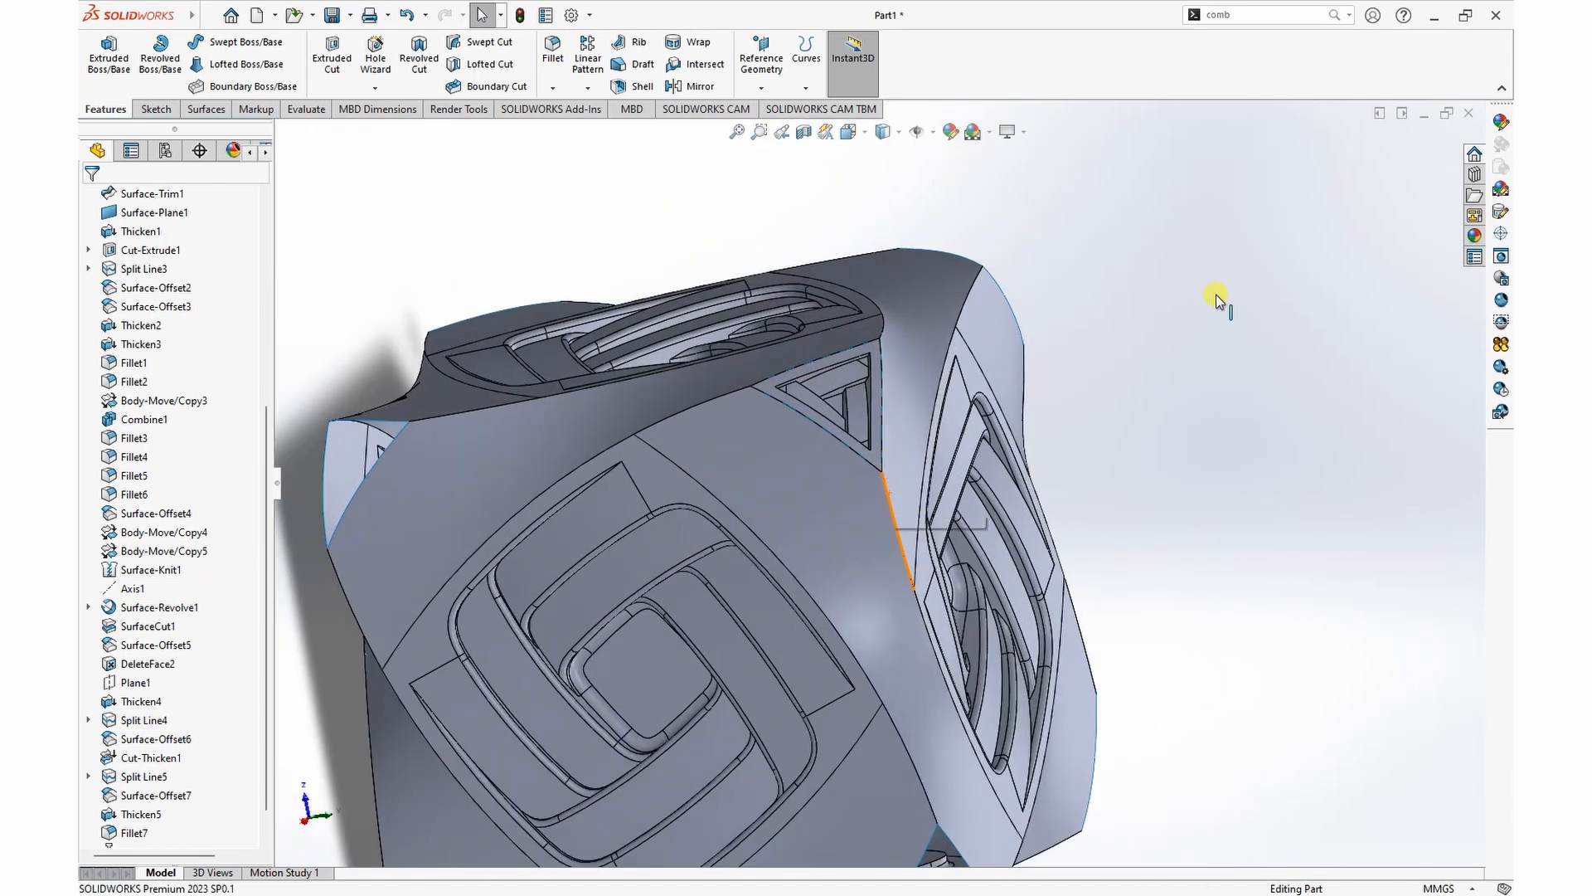
pyautogui.rightClick(764, 386)
pyautogui.click(828, 691)
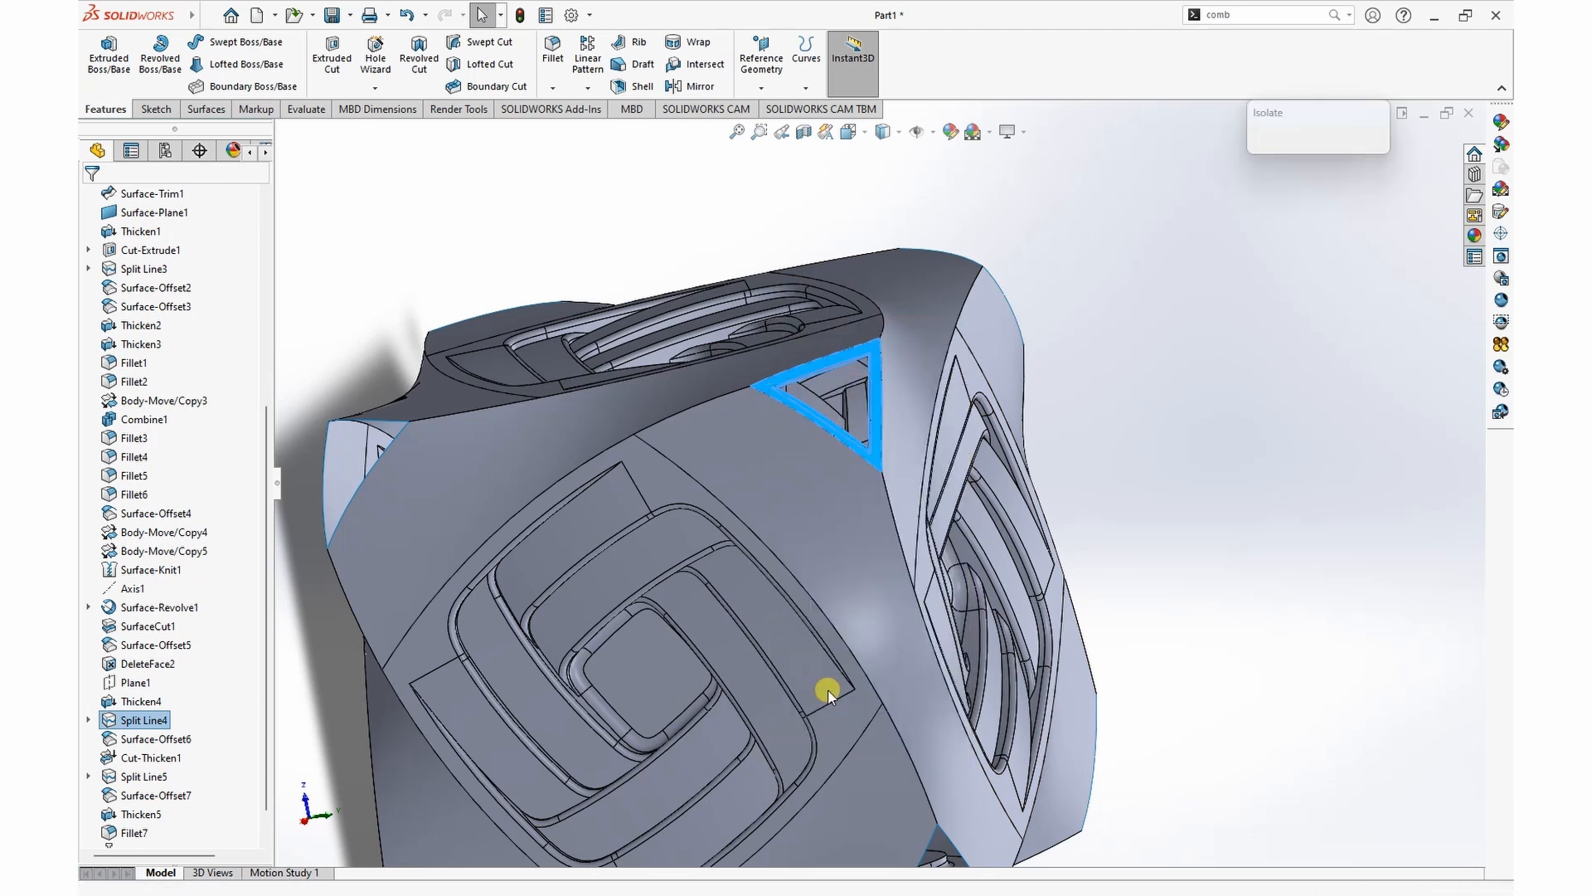
# Step: Set up a symmetric, curvature-continuous fillet with a 1.5 mm radius on a short corner edge of the triangular piece's central recess
pyautogui.scroll(-6, 881, 402)
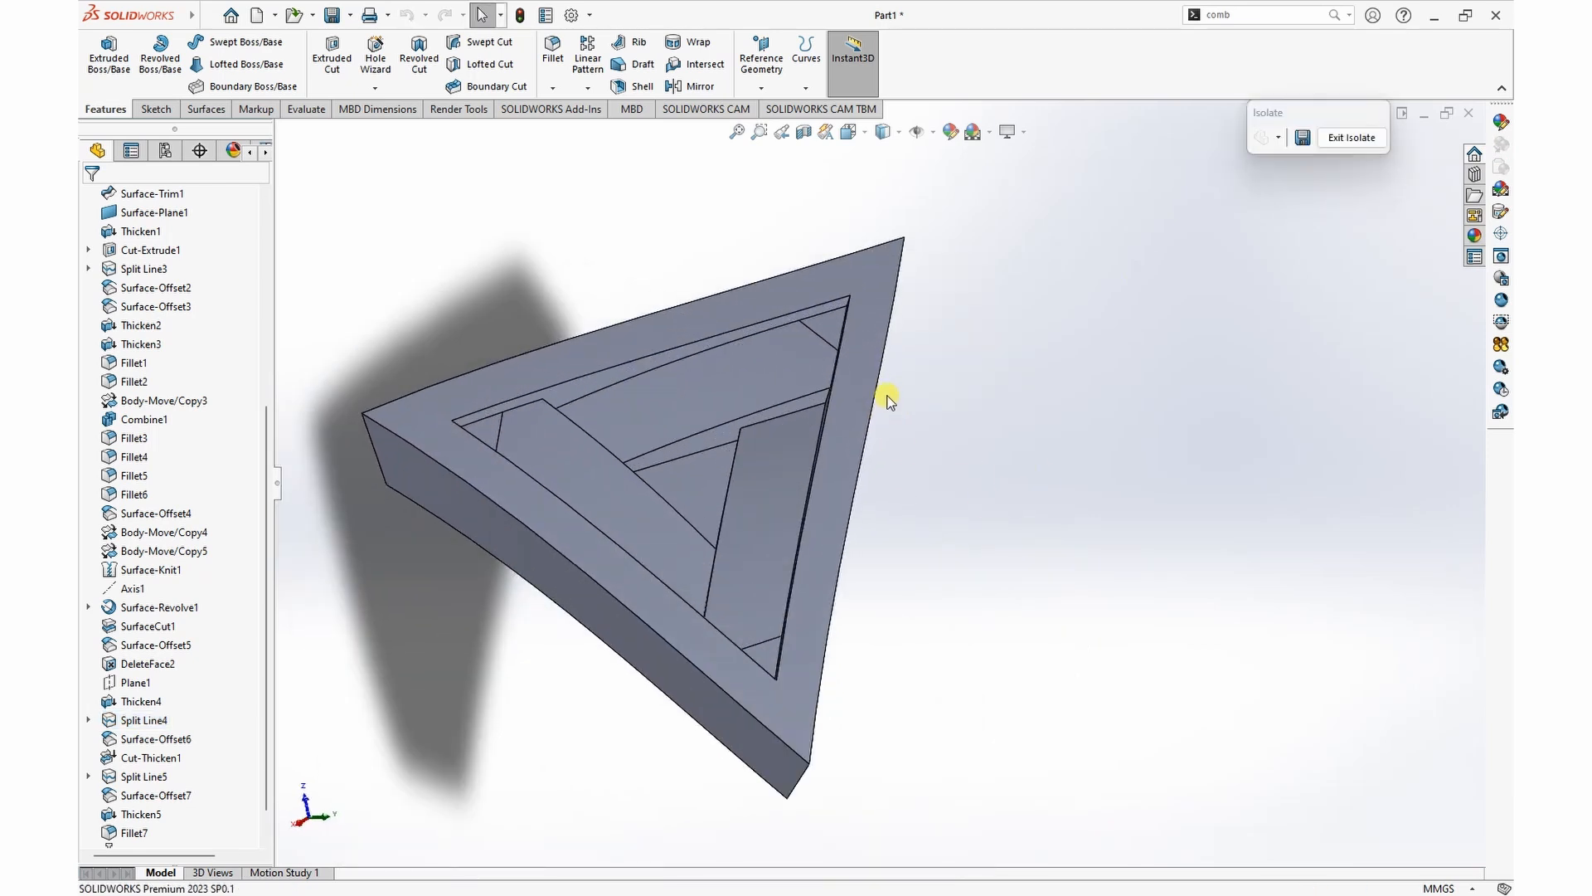
pyautogui.moveTo(967, 455); pyautogui.dragTo(1037, 430, button='middle')
pyautogui.scroll(4, 996, 458)
pyautogui.scroll(-3, 789, 569)
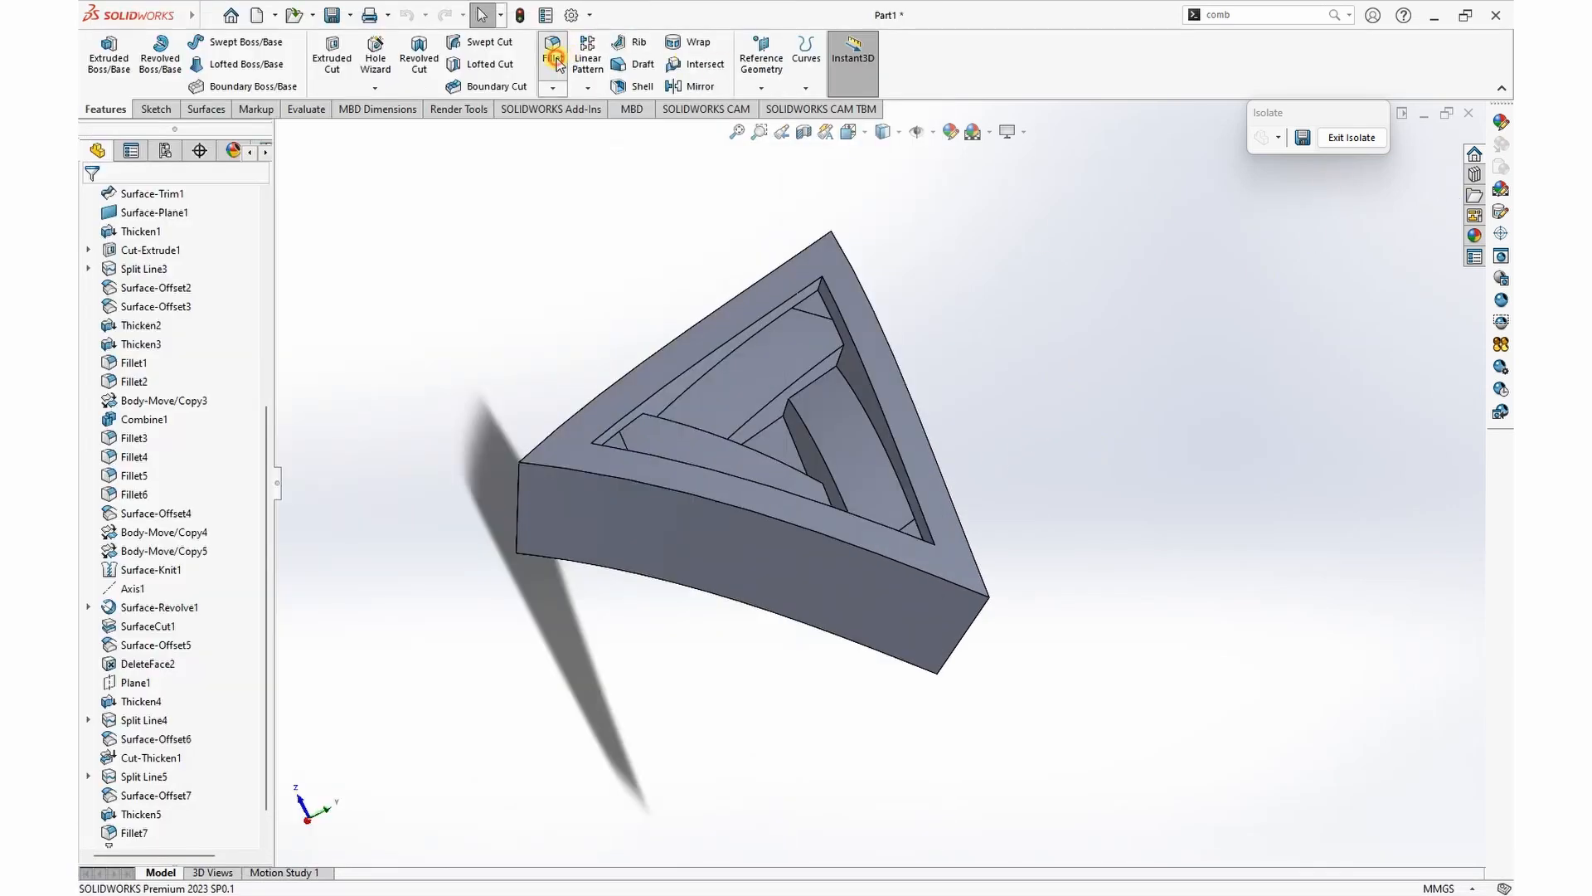
pyautogui.click(554, 52)
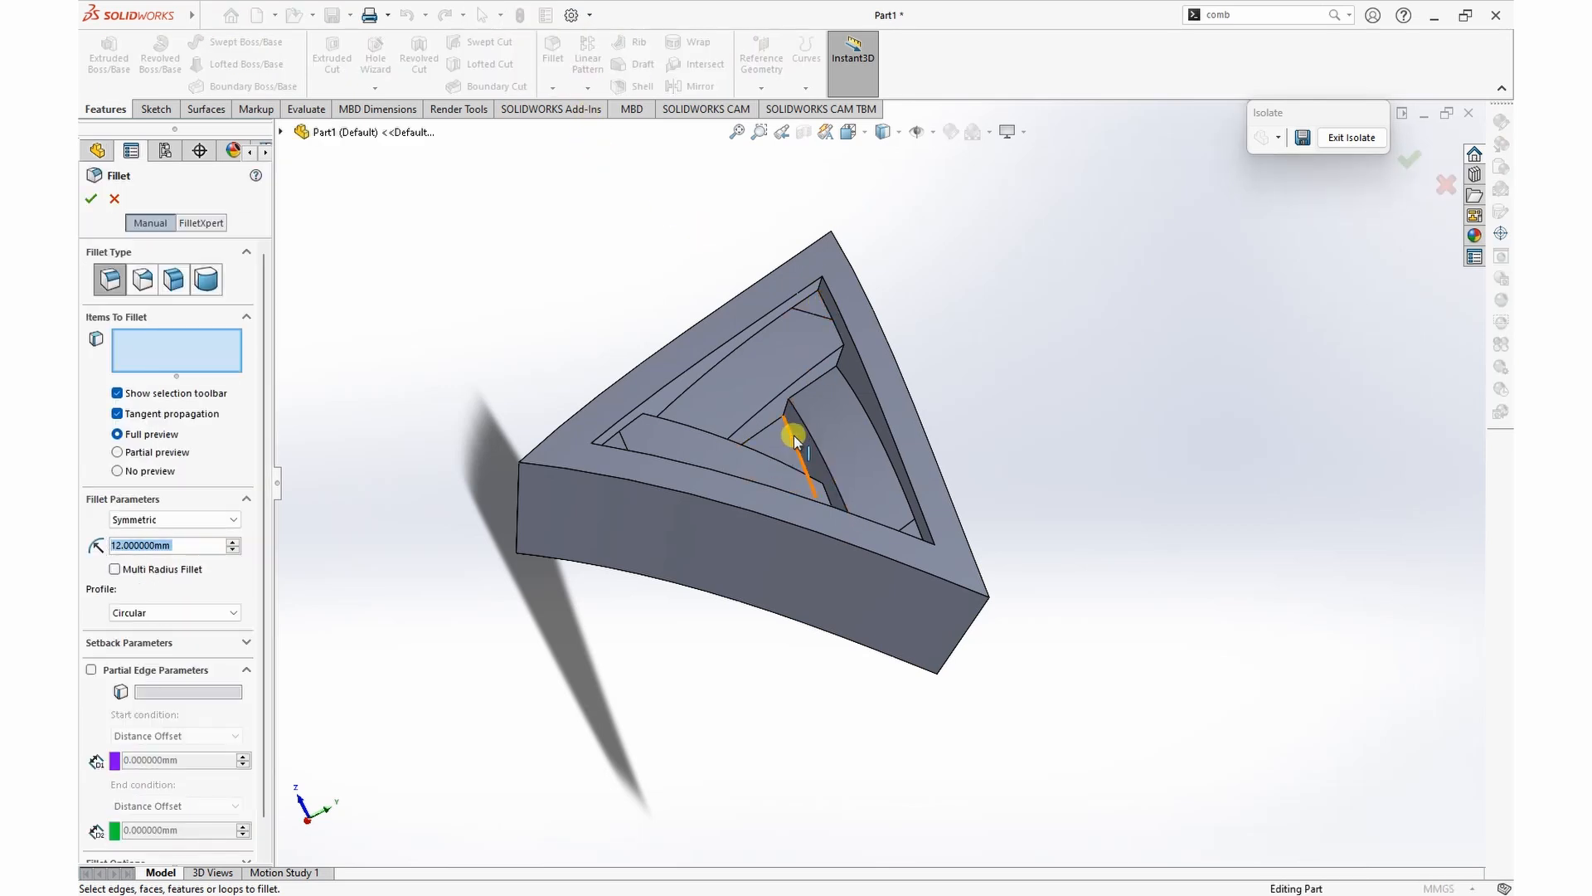
pyautogui.click(178, 614)
pyautogui.click(162, 656)
pyautogui.moveTo(175, 547); pyautogui.dragTo(82, 544)
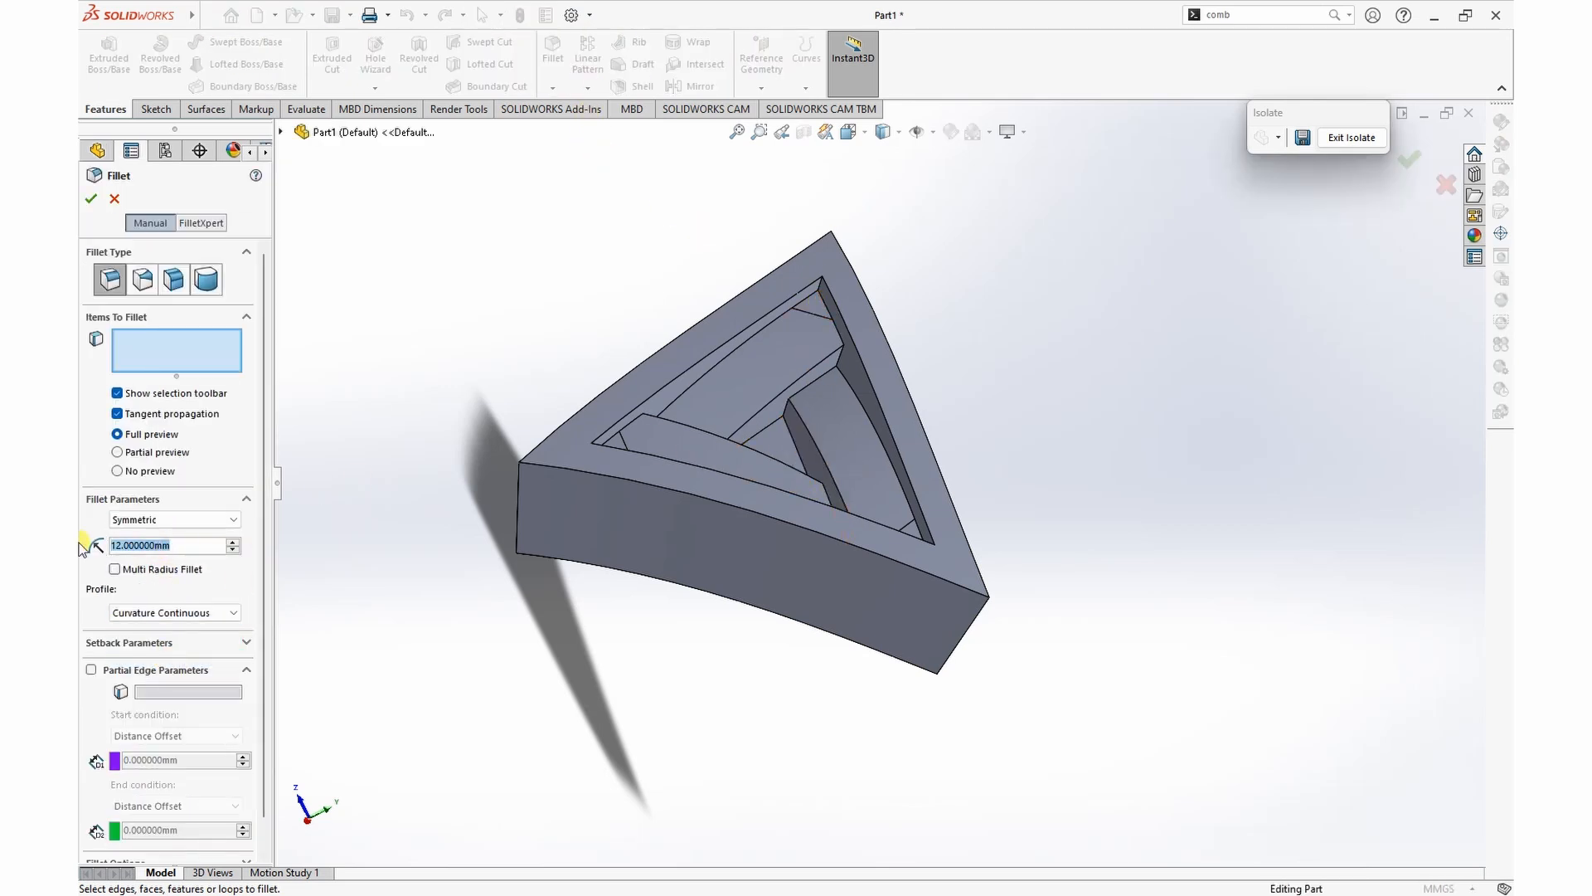
pyautogui.write('1.5')
pyautogui.press('Return')
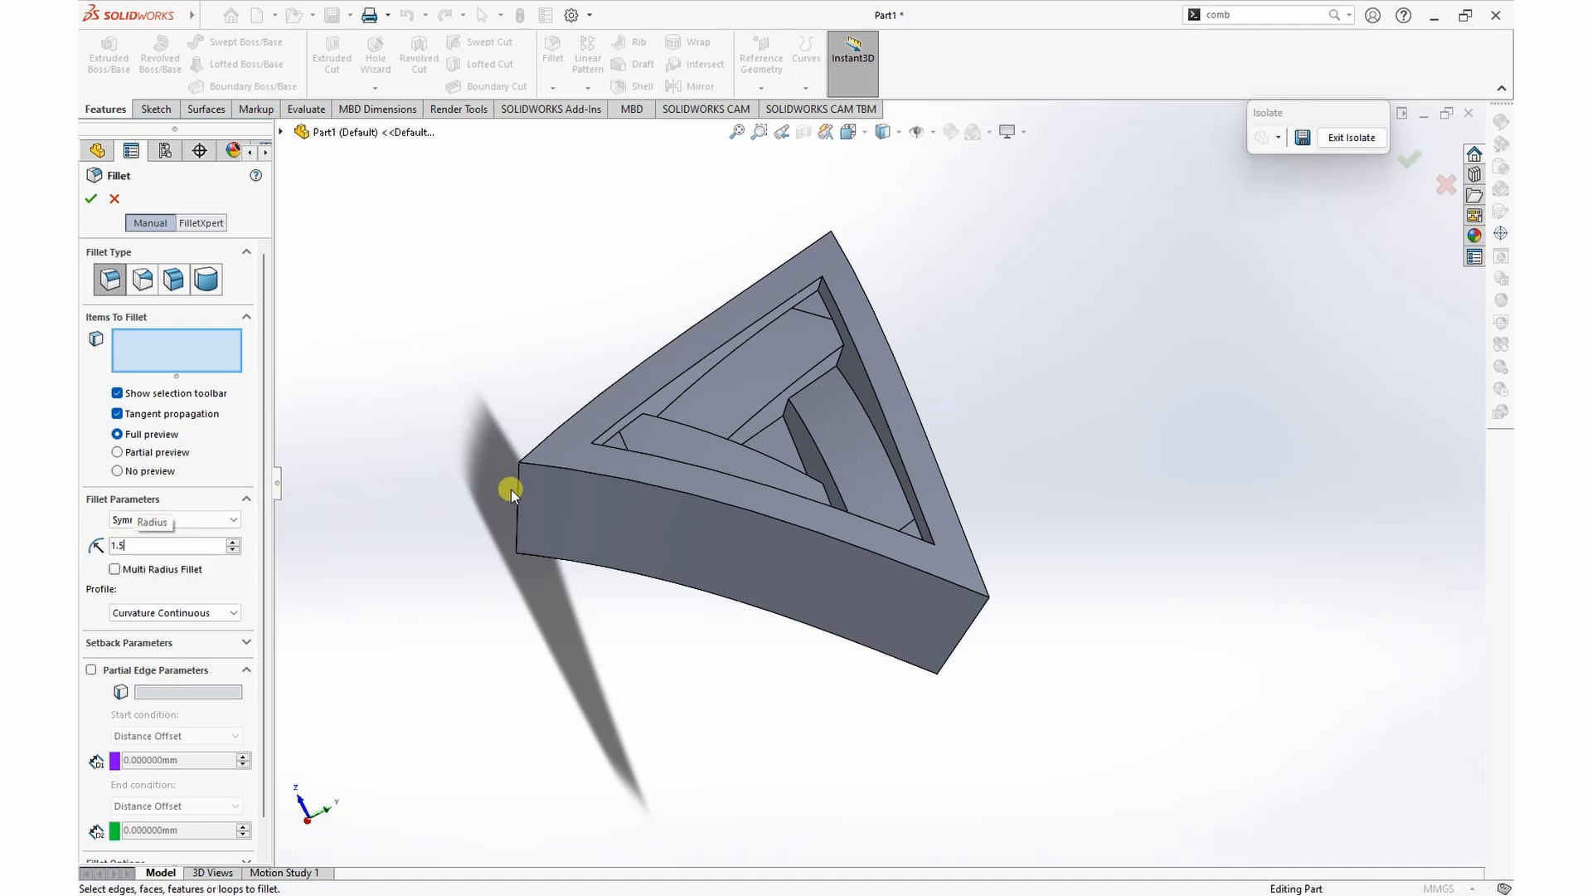
pyautogui.scroll(-3, 771, 398)
pyautogui.click(805, 410)
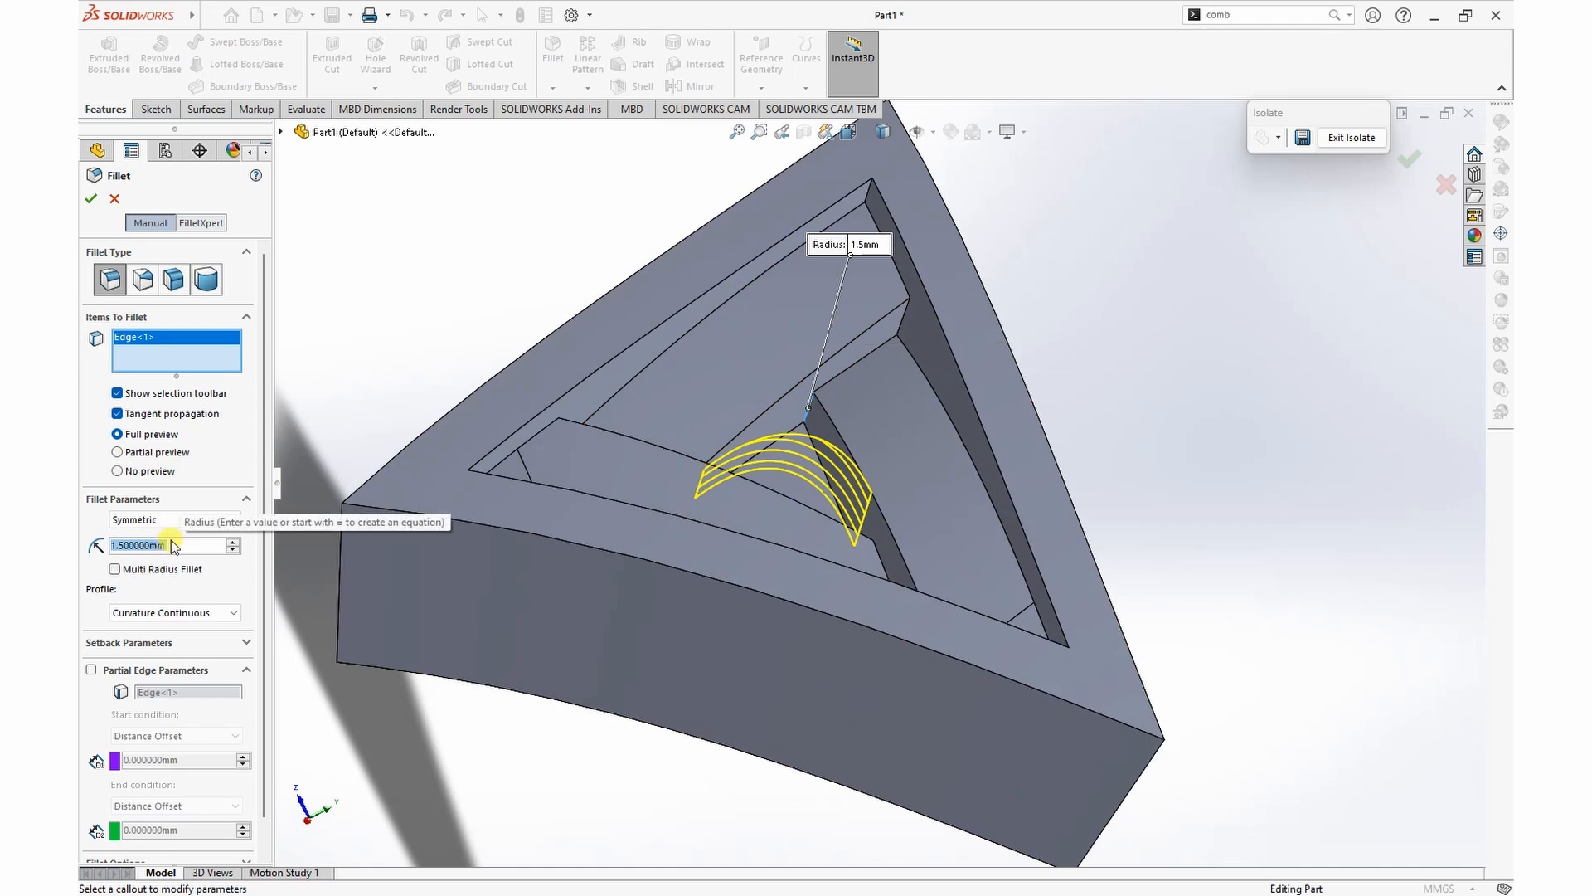
# Step: Try a 1 mm radius for the recess corner fillet, then reduce it to 0.5 mm
pyautogui.write('1')
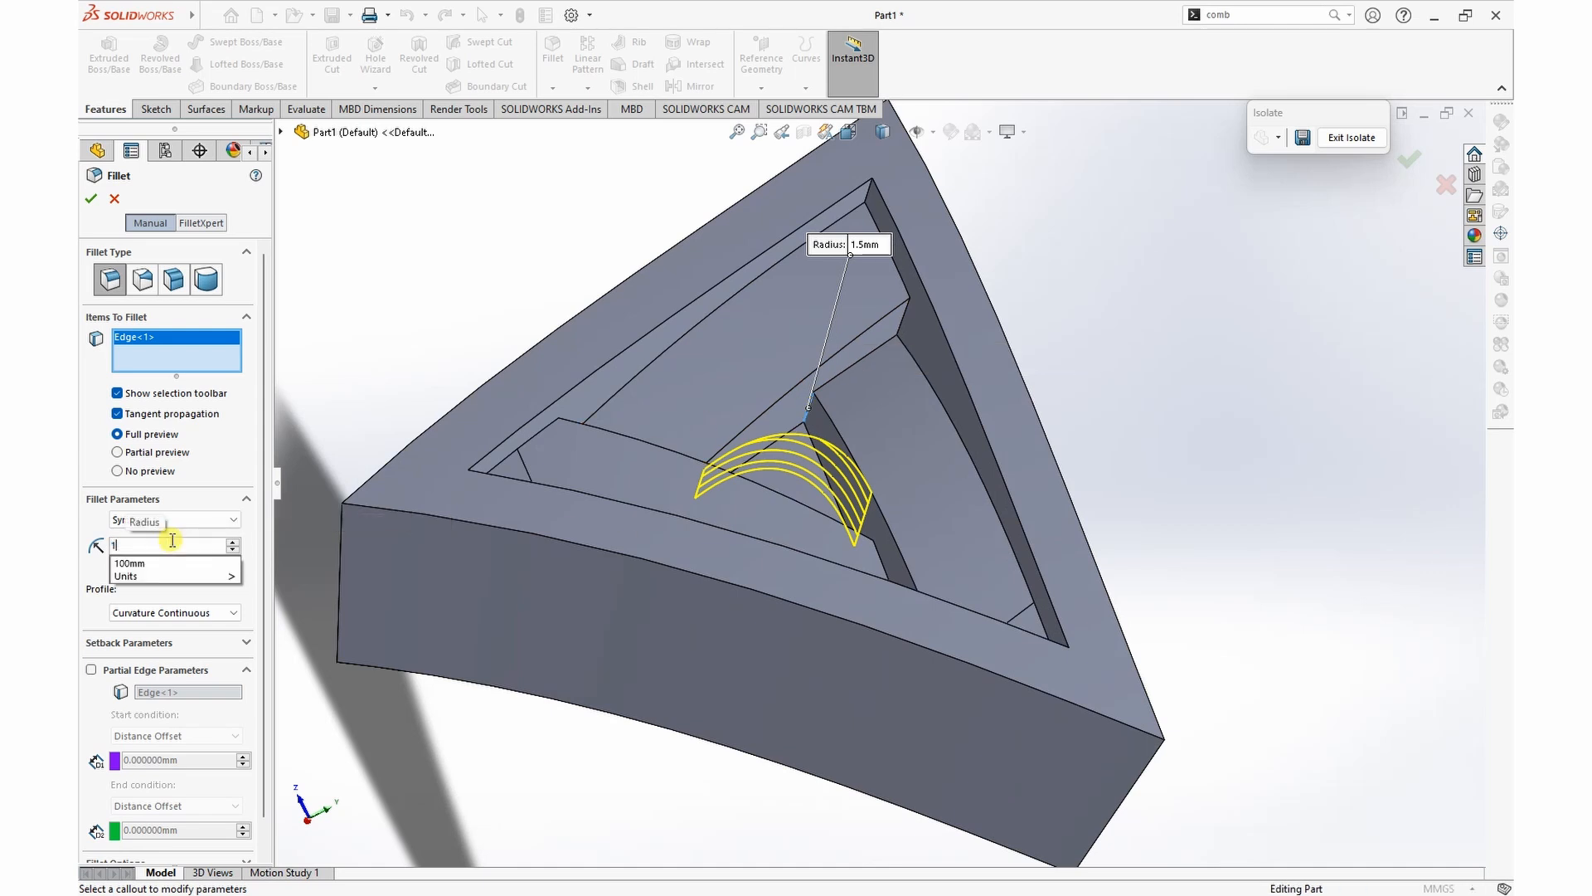
pyautogui.press('Return')
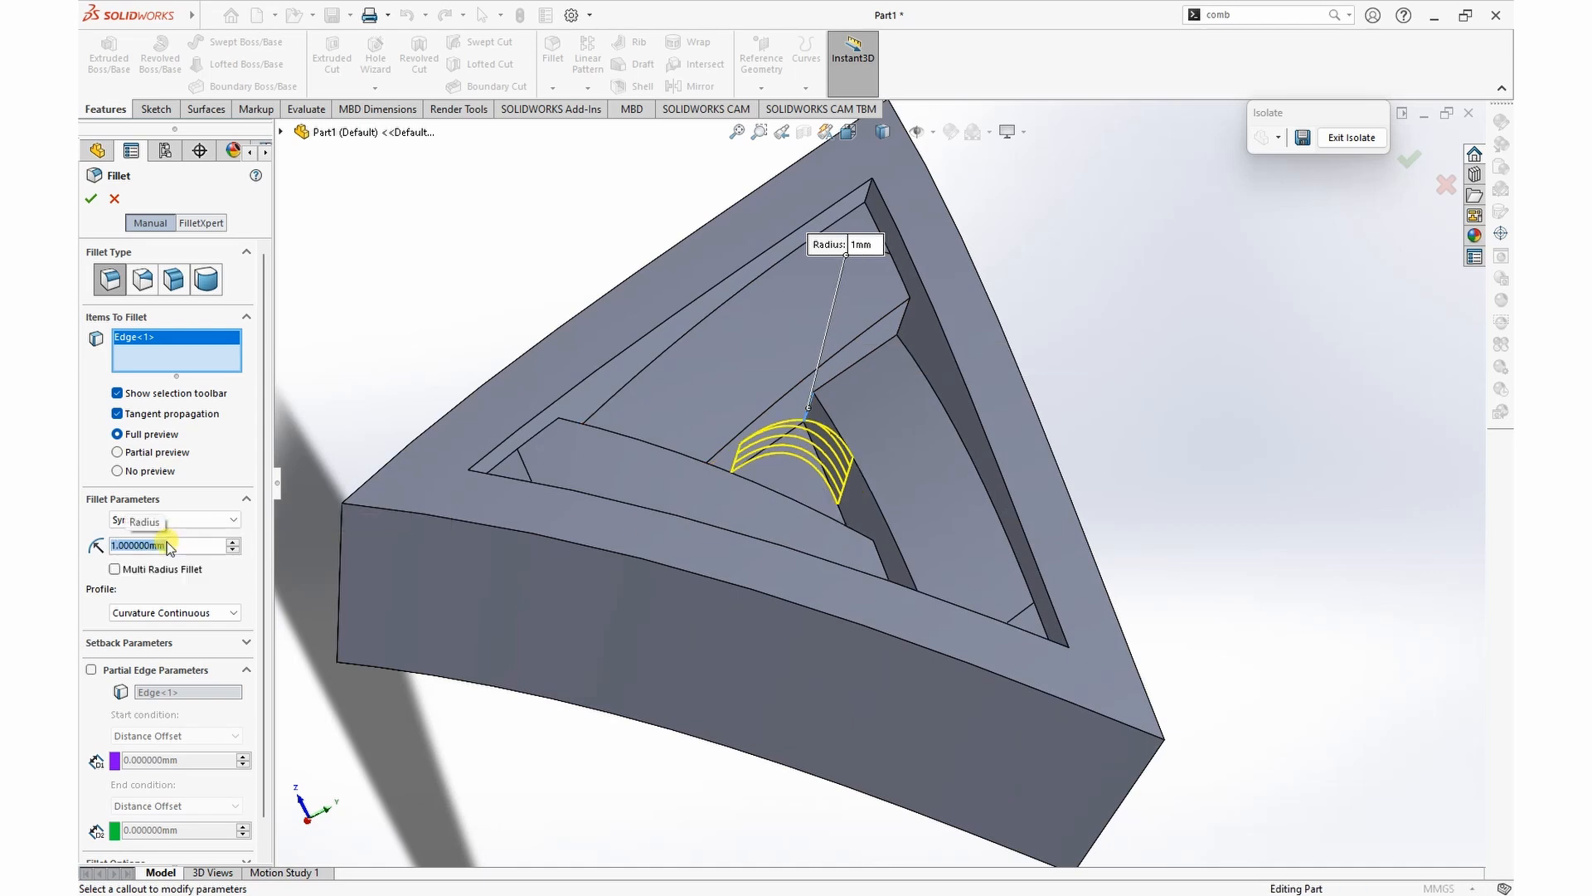
pyautogui.write('0.5')
pyautogui.press('Return')
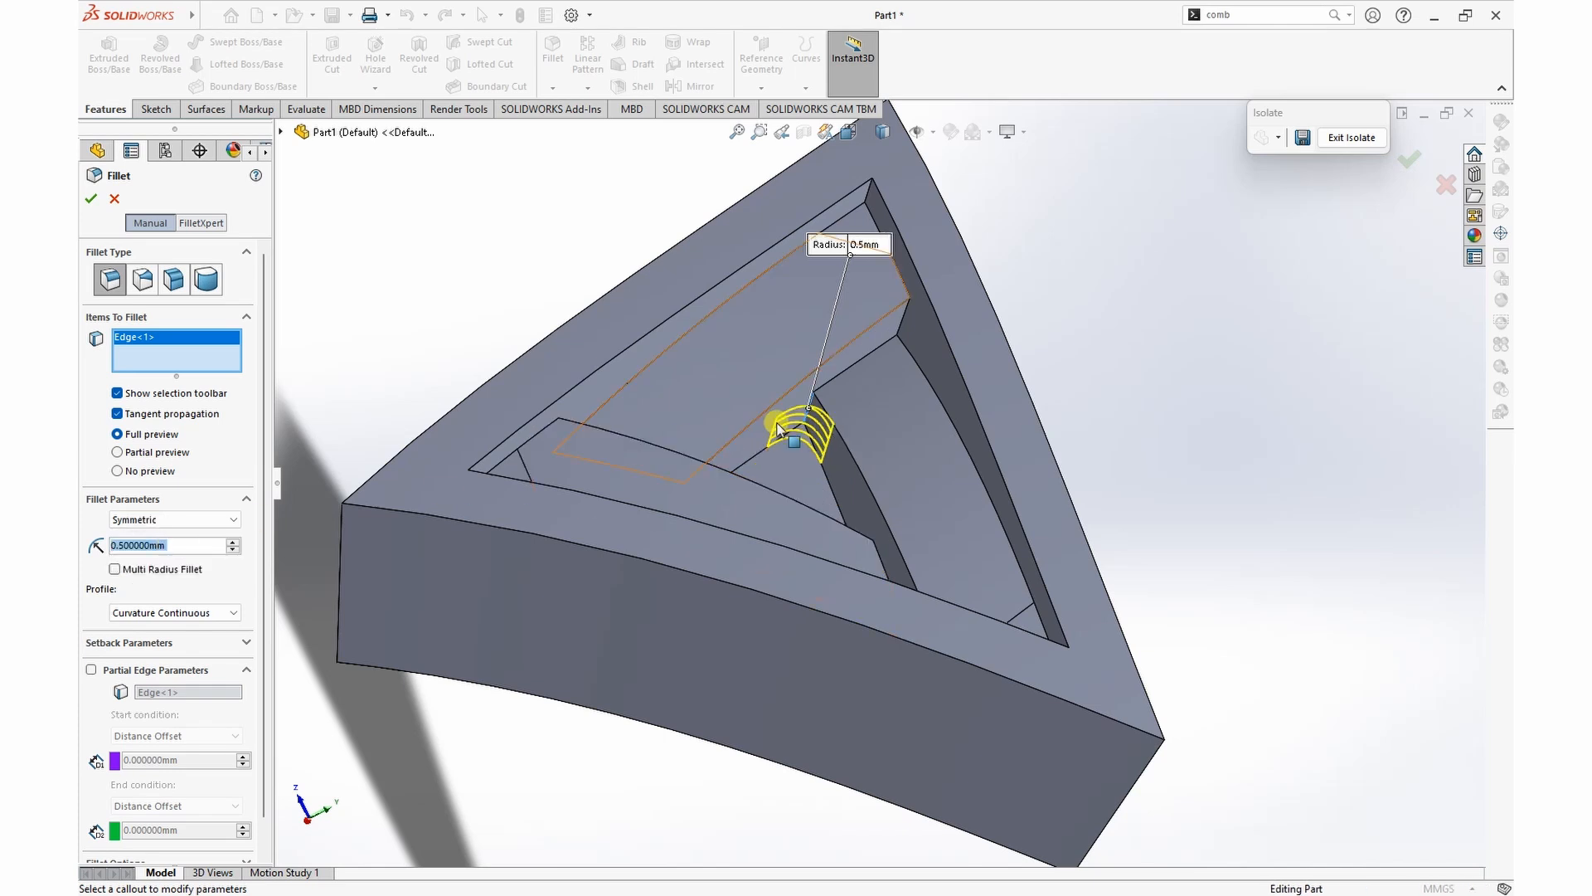
# Step: Add five more short corner edges of the strips and frame recess at two of the triangle's corners to the fillet
pyautogui.click(918, 332)
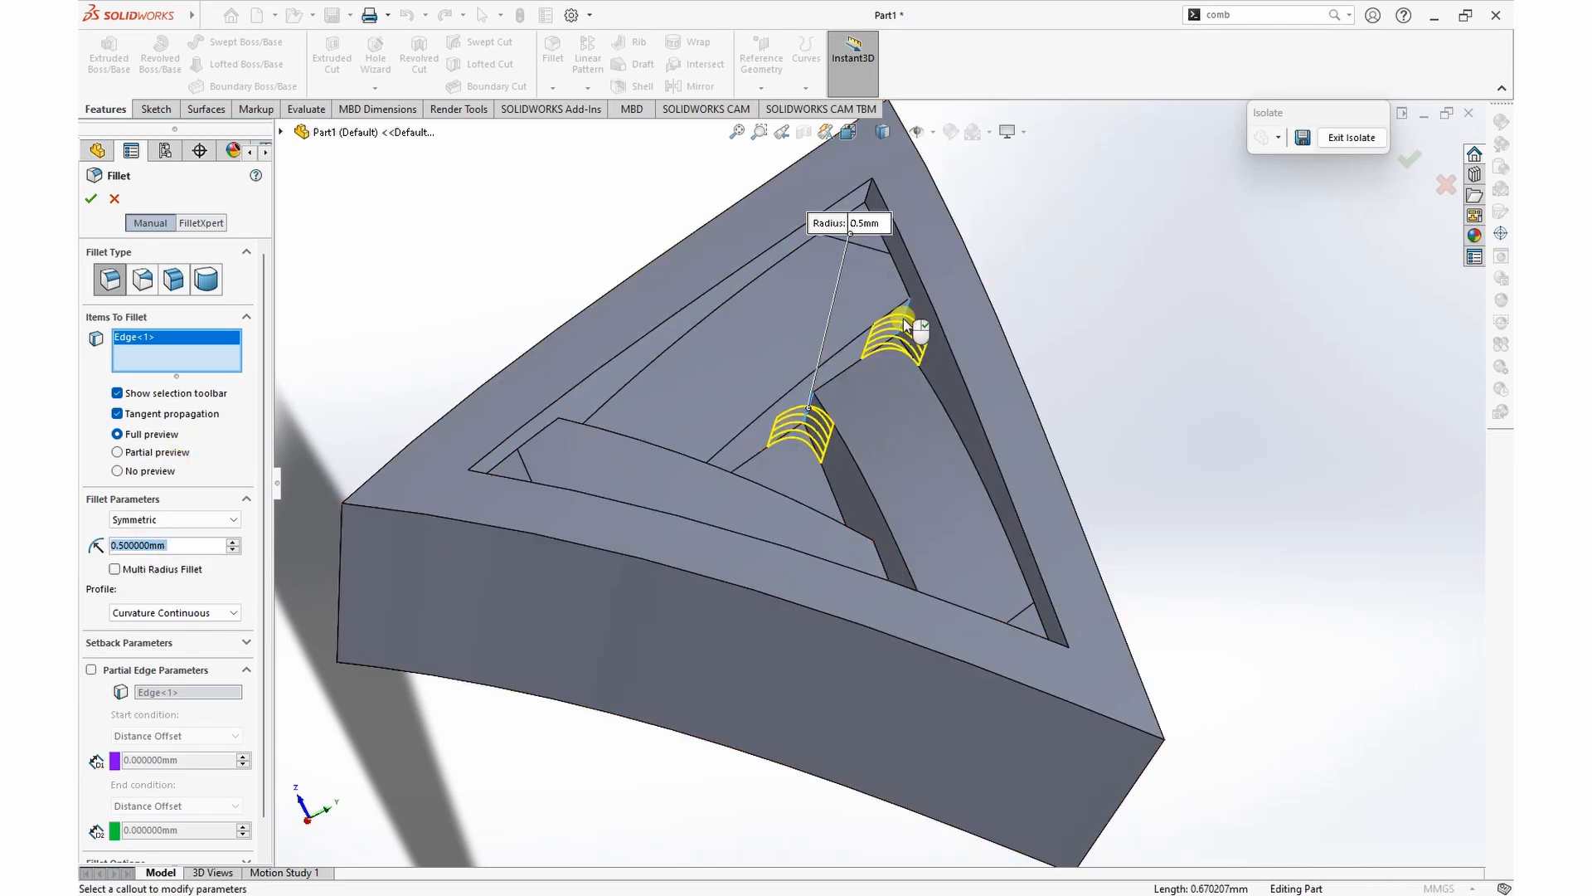
pyautogui.click(870, 196)
pyautogui.moveTo(1145, 373); pyautogui.dragTo(1006, 445, button='middle')
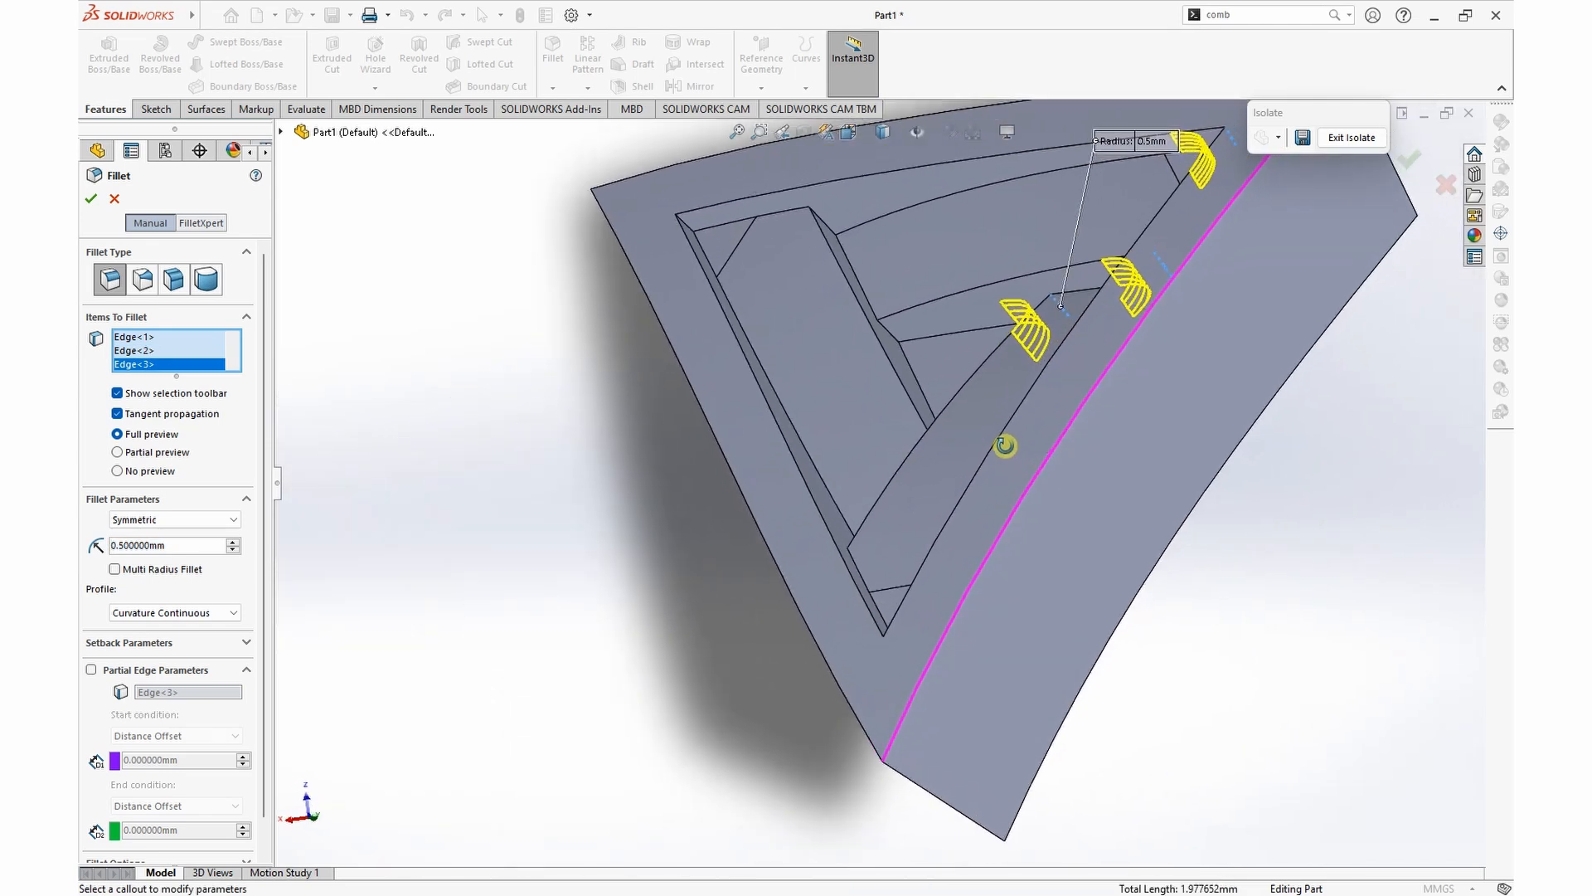
pyautogui.click(891, 335)
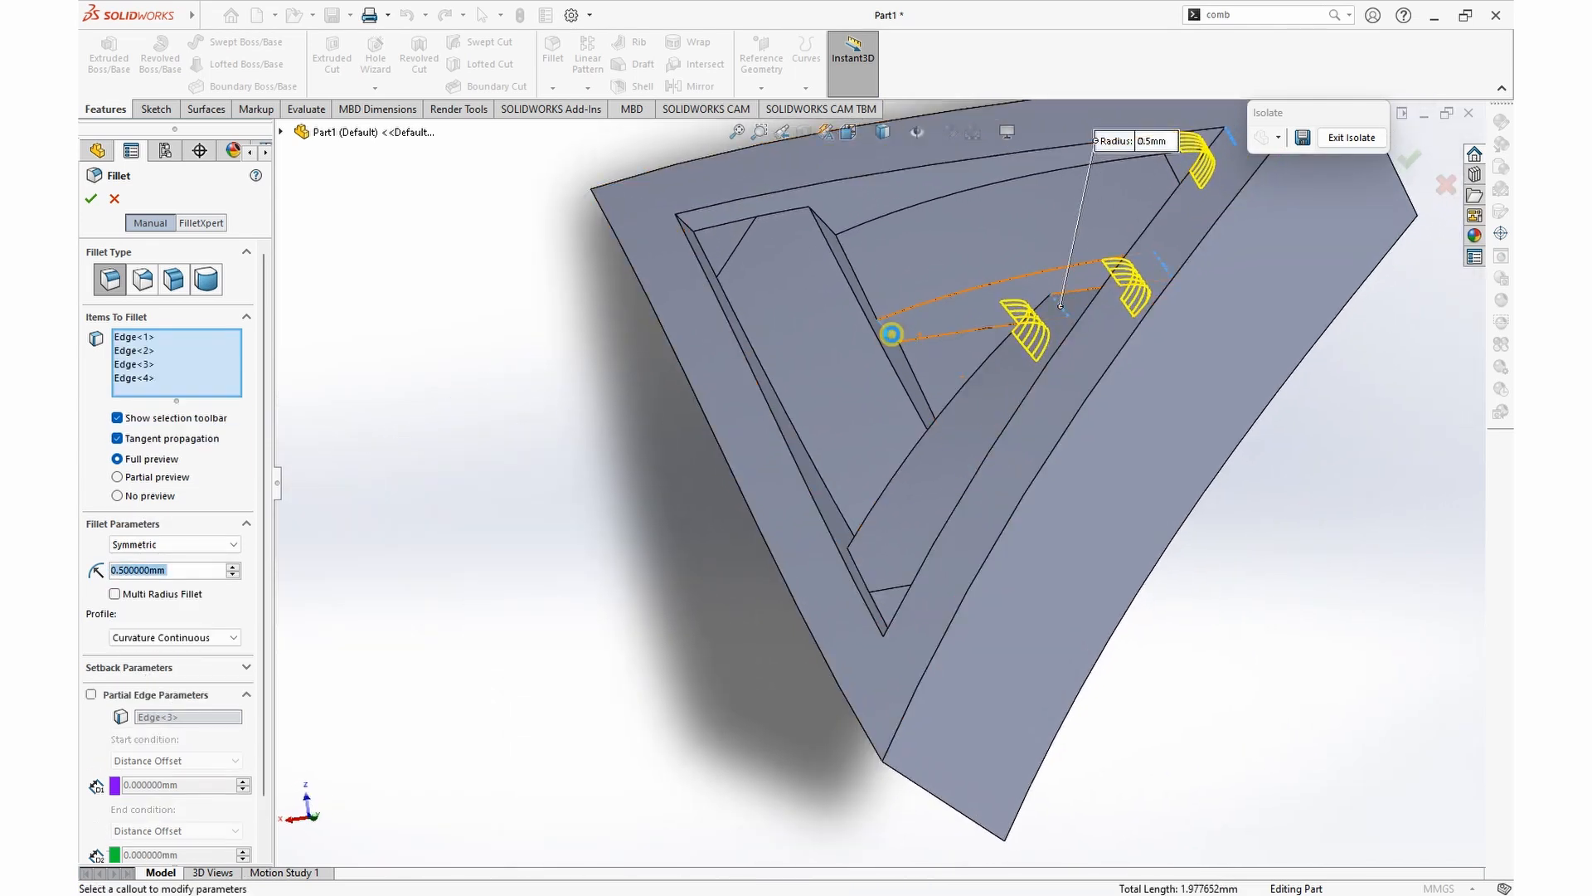
pyautogui.click(833, 238)
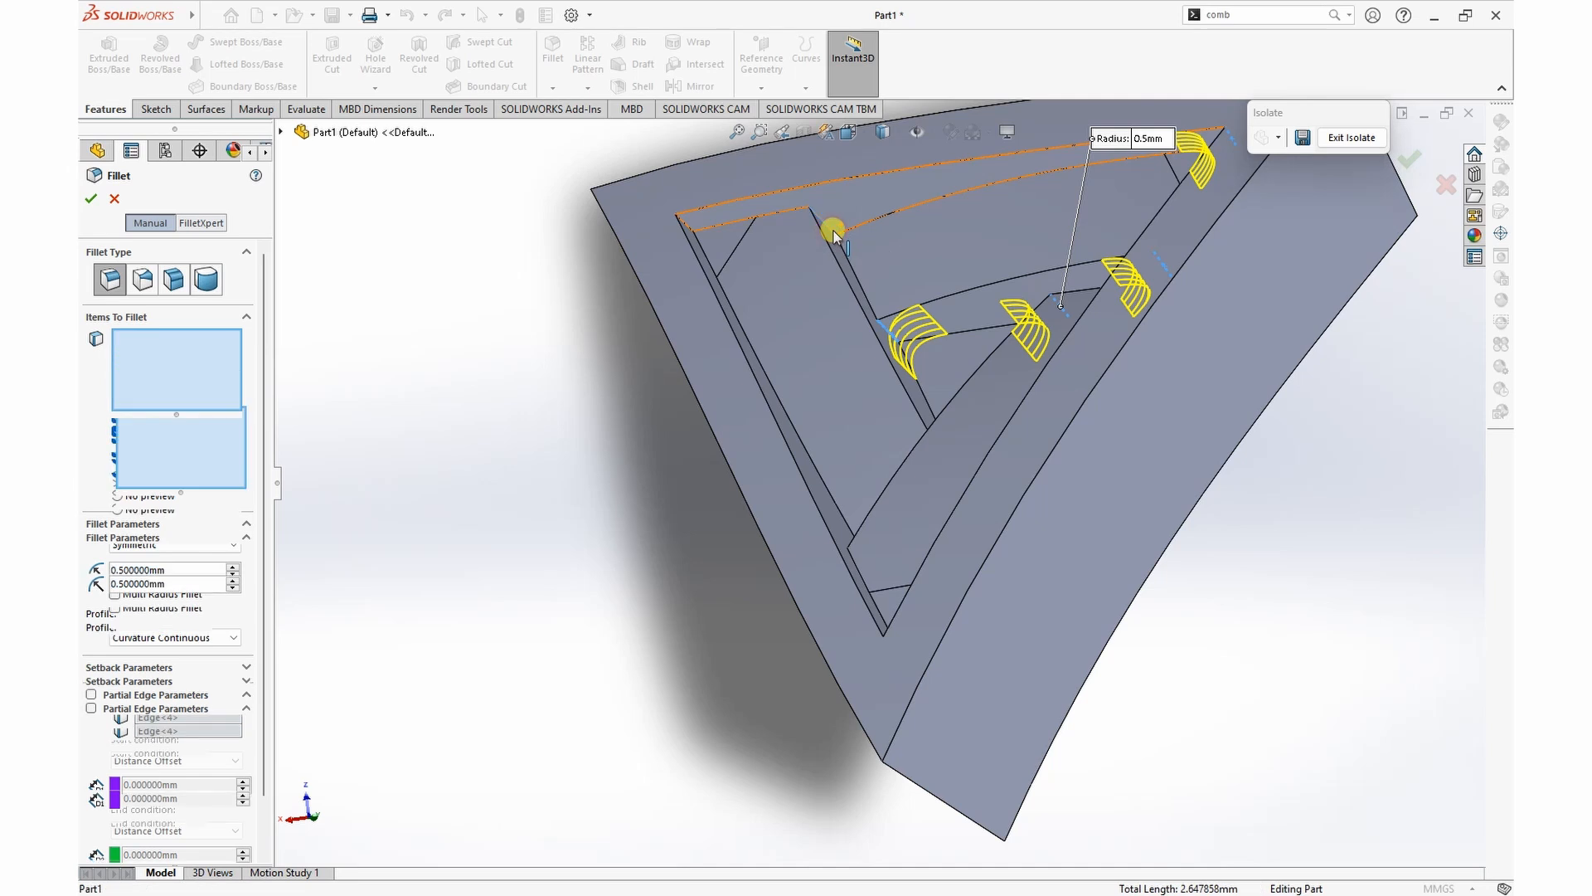
pyautogui.click(688, 227)
# Step: Add the three short corner edges at the remaining triangle corner and apply the 0.5 mm fillet
pyautogui.scroll(3, 742, 389)
pyautogui.moveTo(743, 392); pyautogui.dragTo(1108, 494, button='middle')
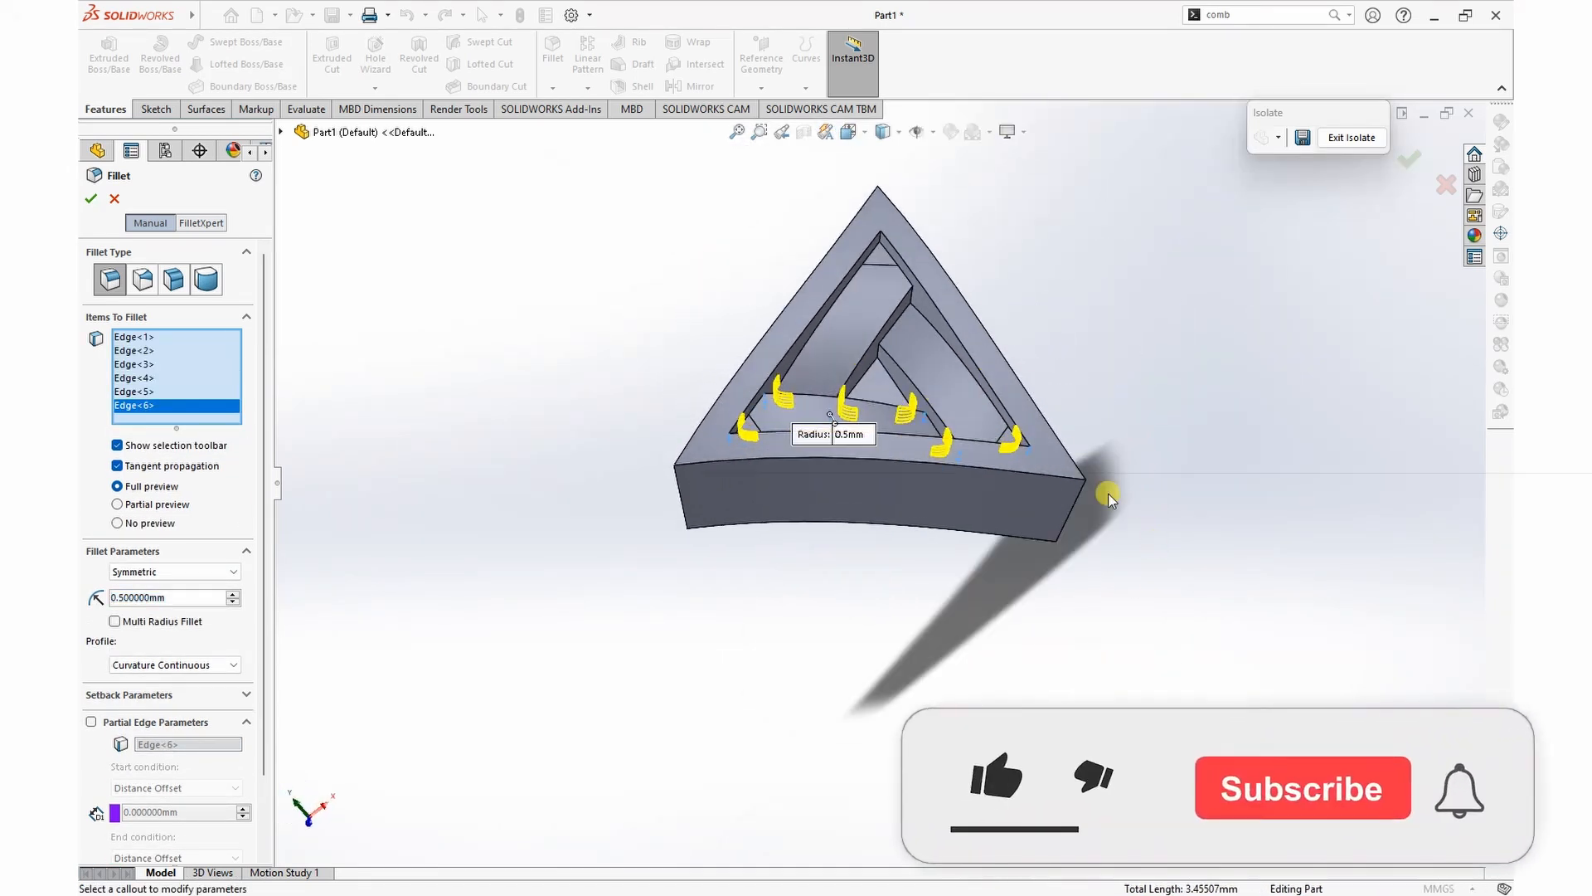
pyautogui.scroll(-5, 857, 361)
pyautogui.click(918, 383)
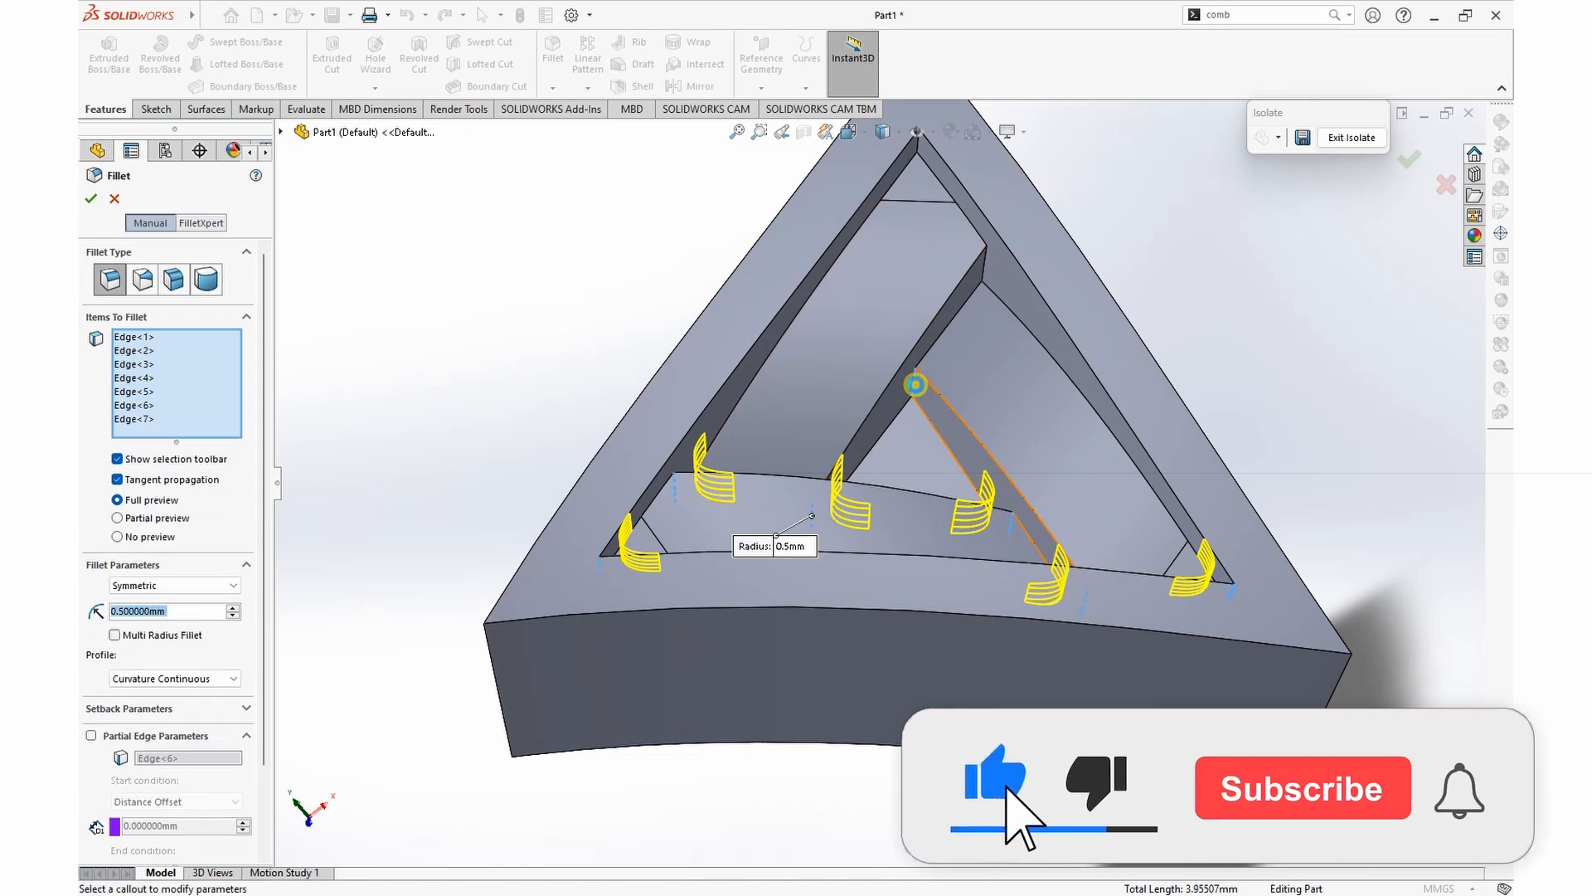
pyautogui.click(979, 278)
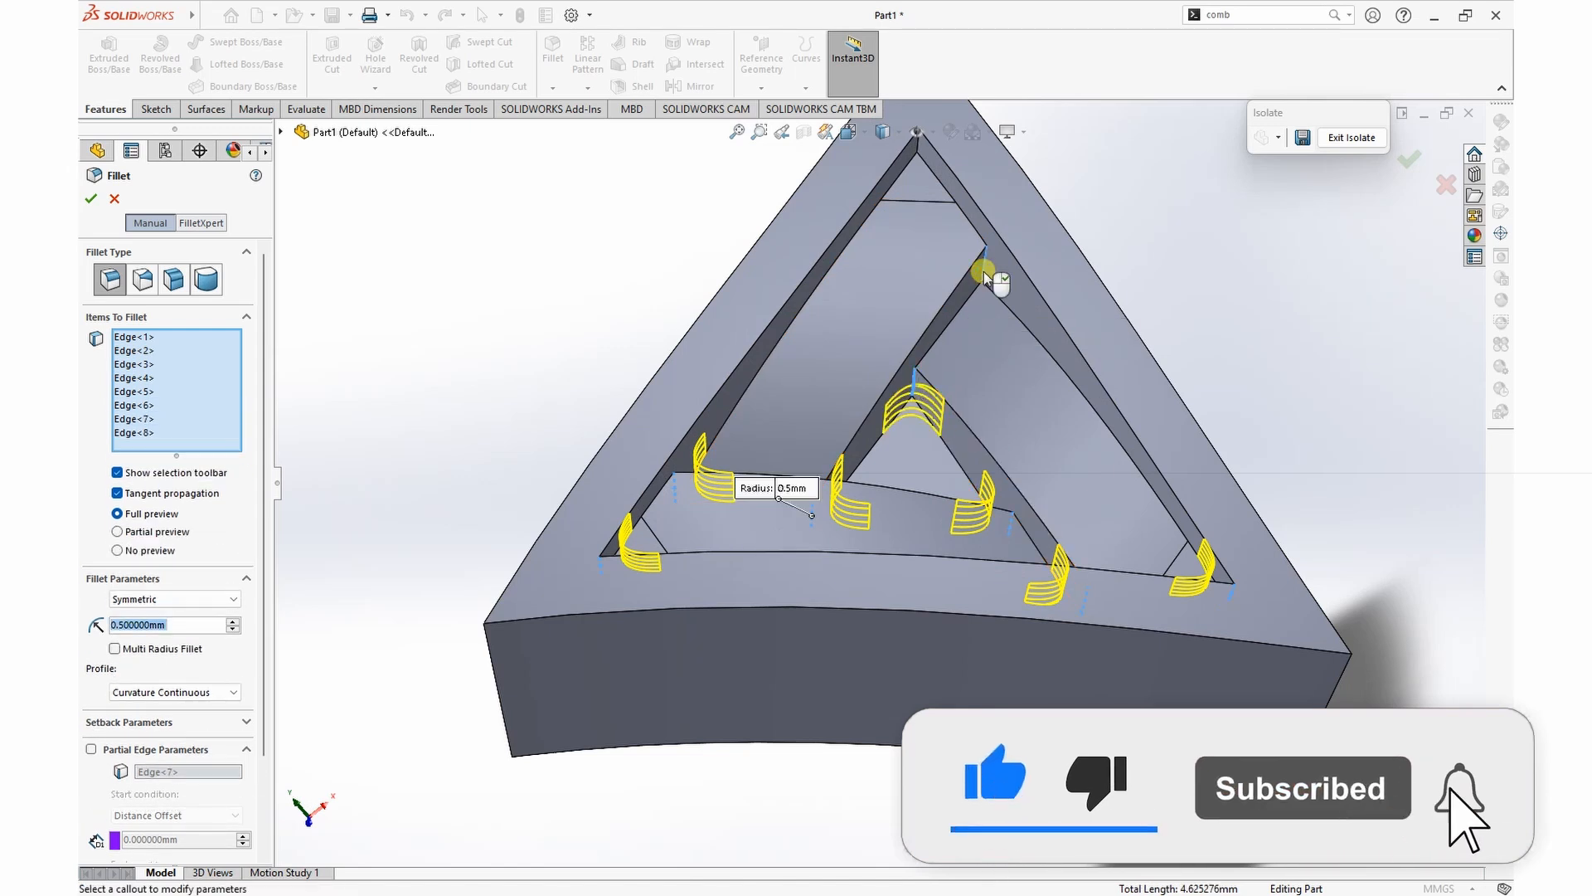
pyautogui.click(918, 151)
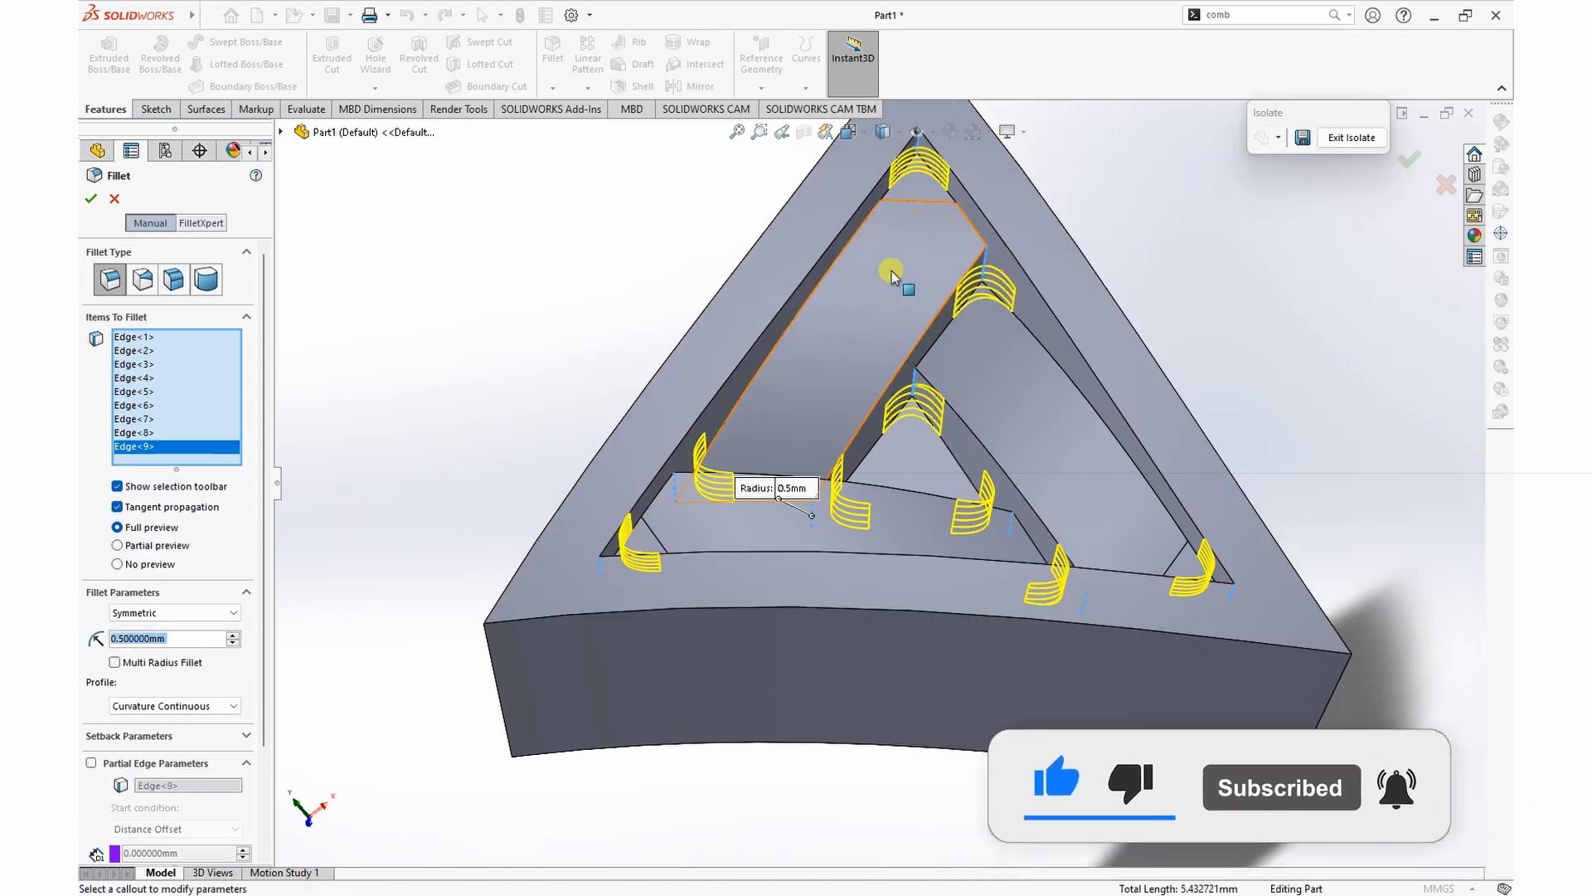
pyautogui.press('f')
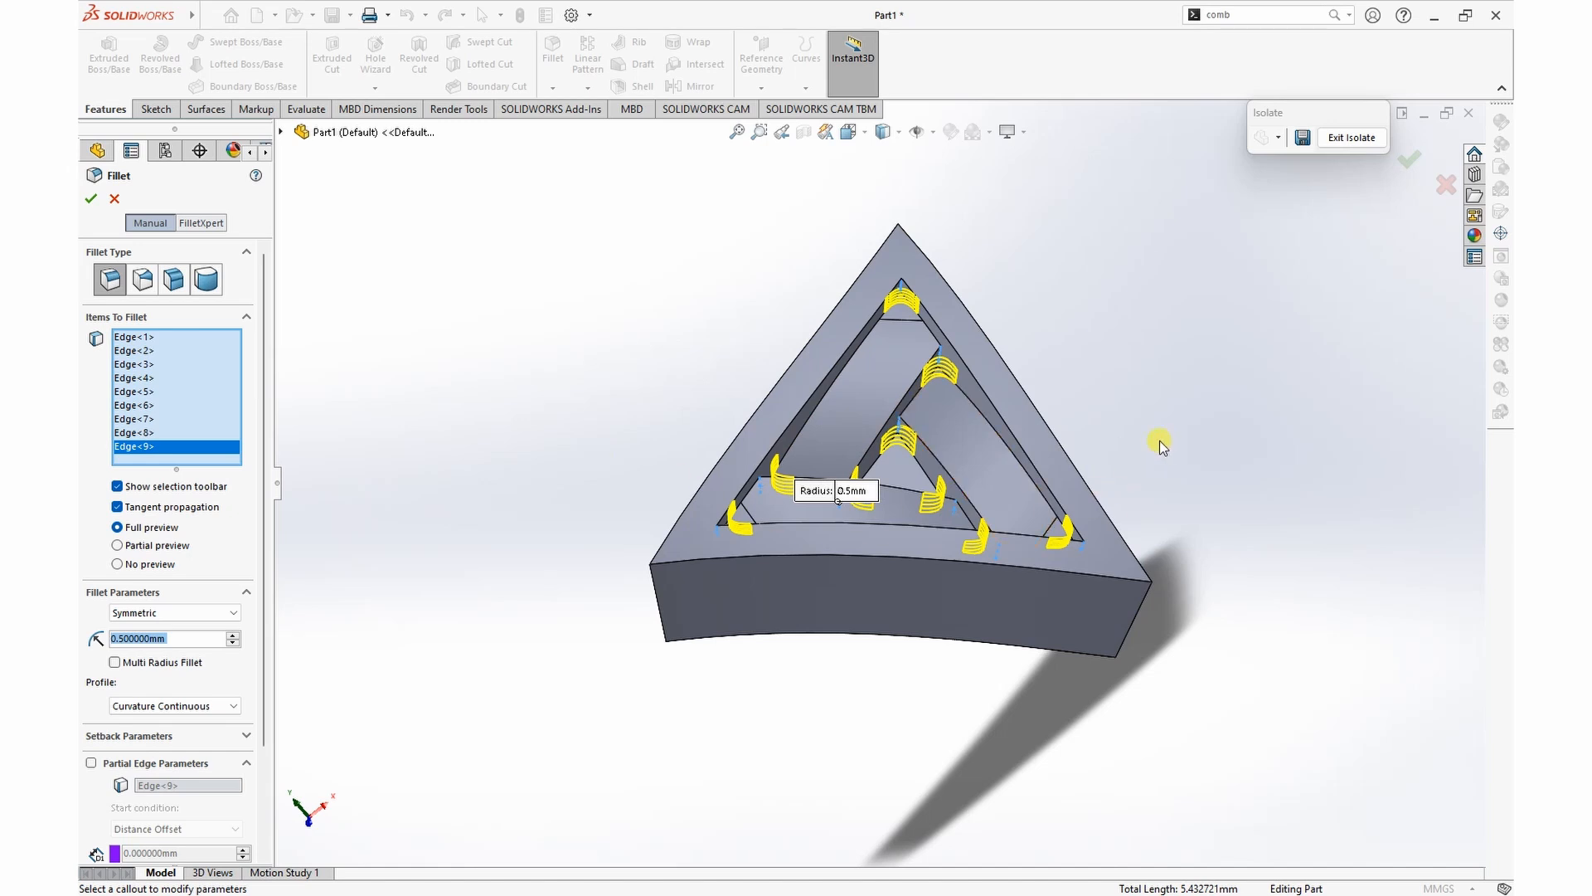
pyautogui.click(90, 198)
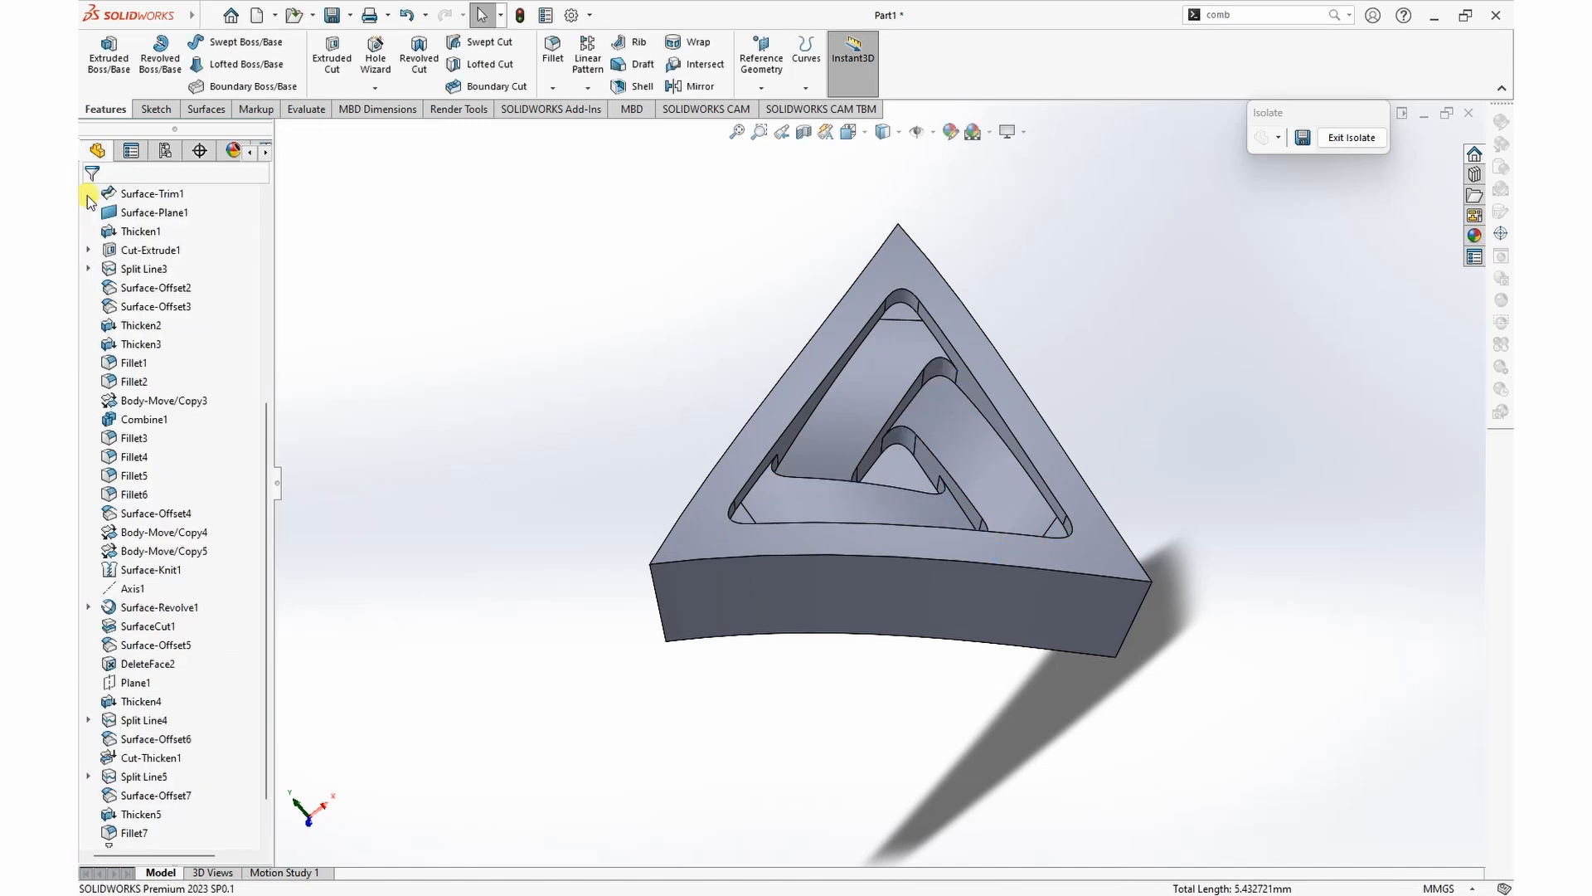
# Step: Fillet the frame's inner rim and the inner edges of the three strips with a 0.5 mm curvature-continuous radius
pyautogui.click(550, 49)
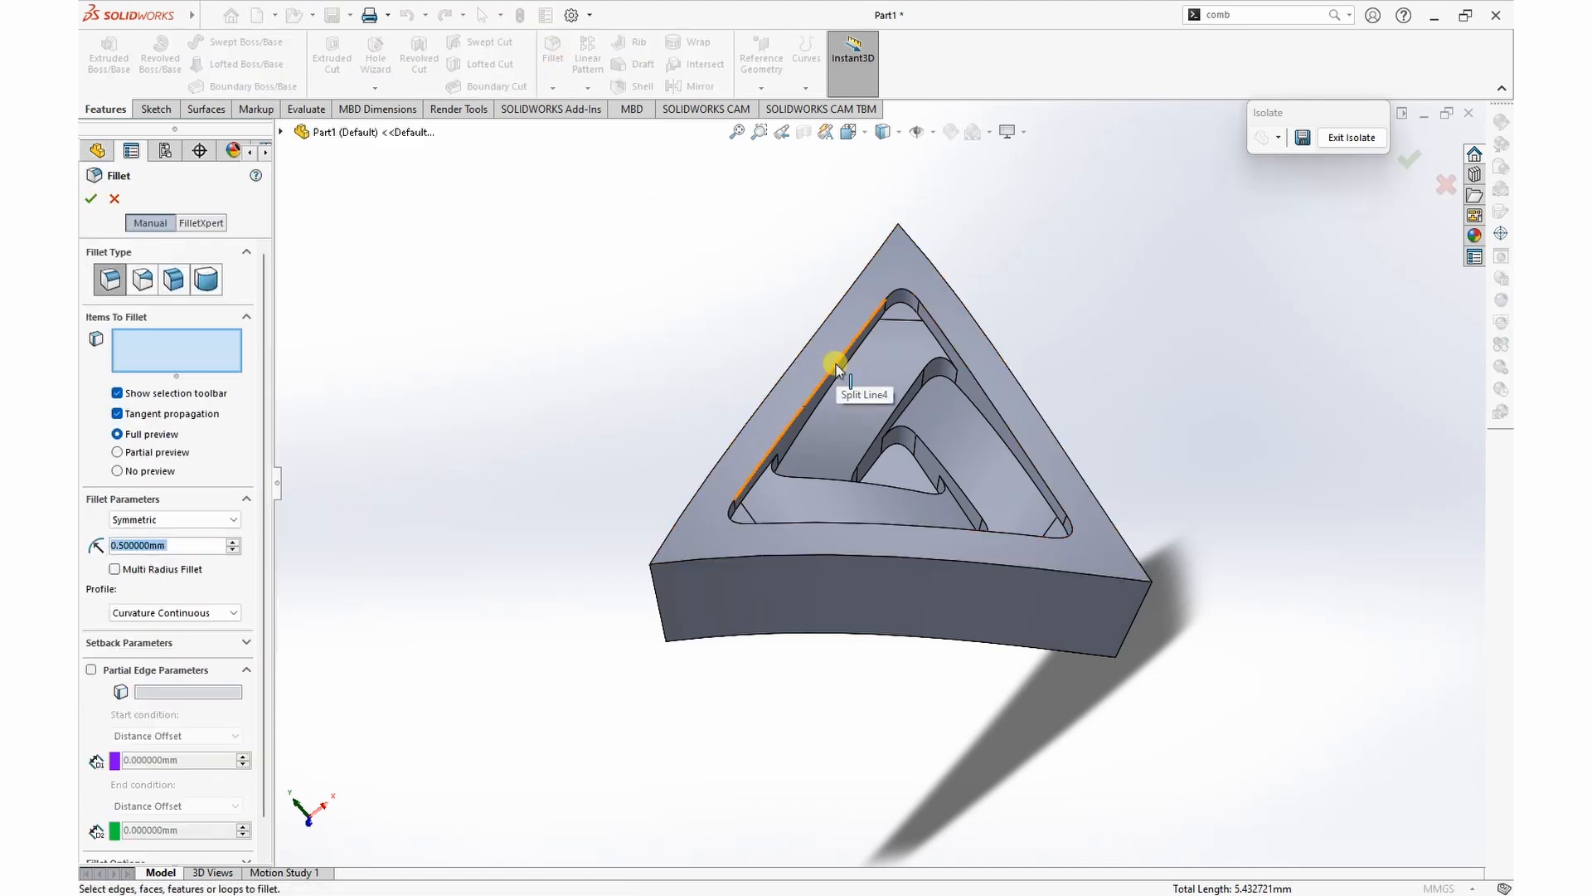
pyautogui.click(835, 365)
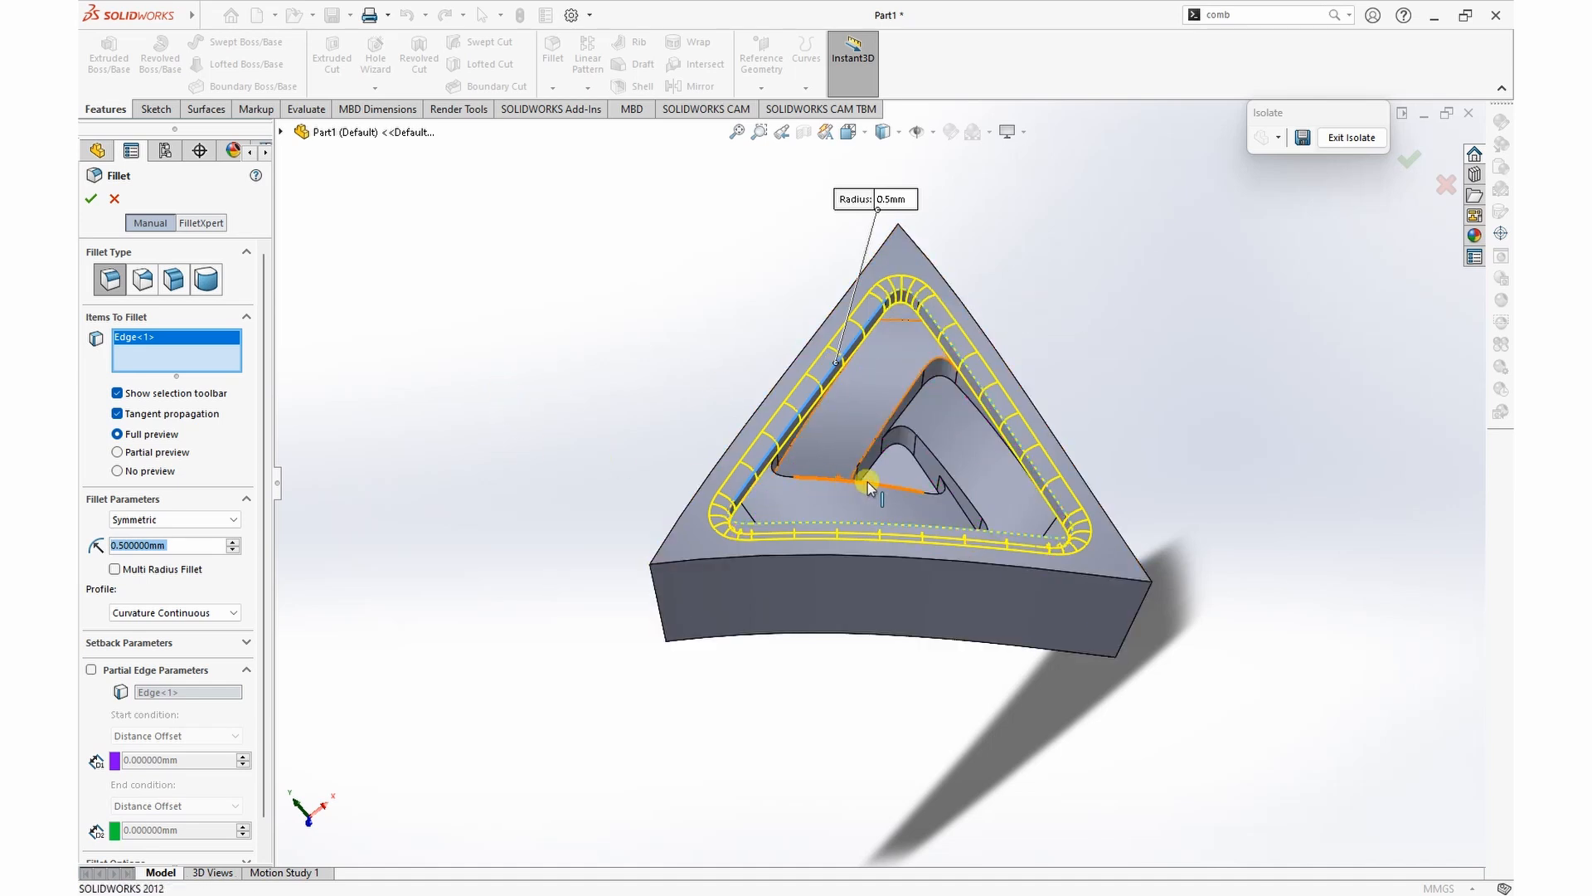
pyautogui.click(904, 396)
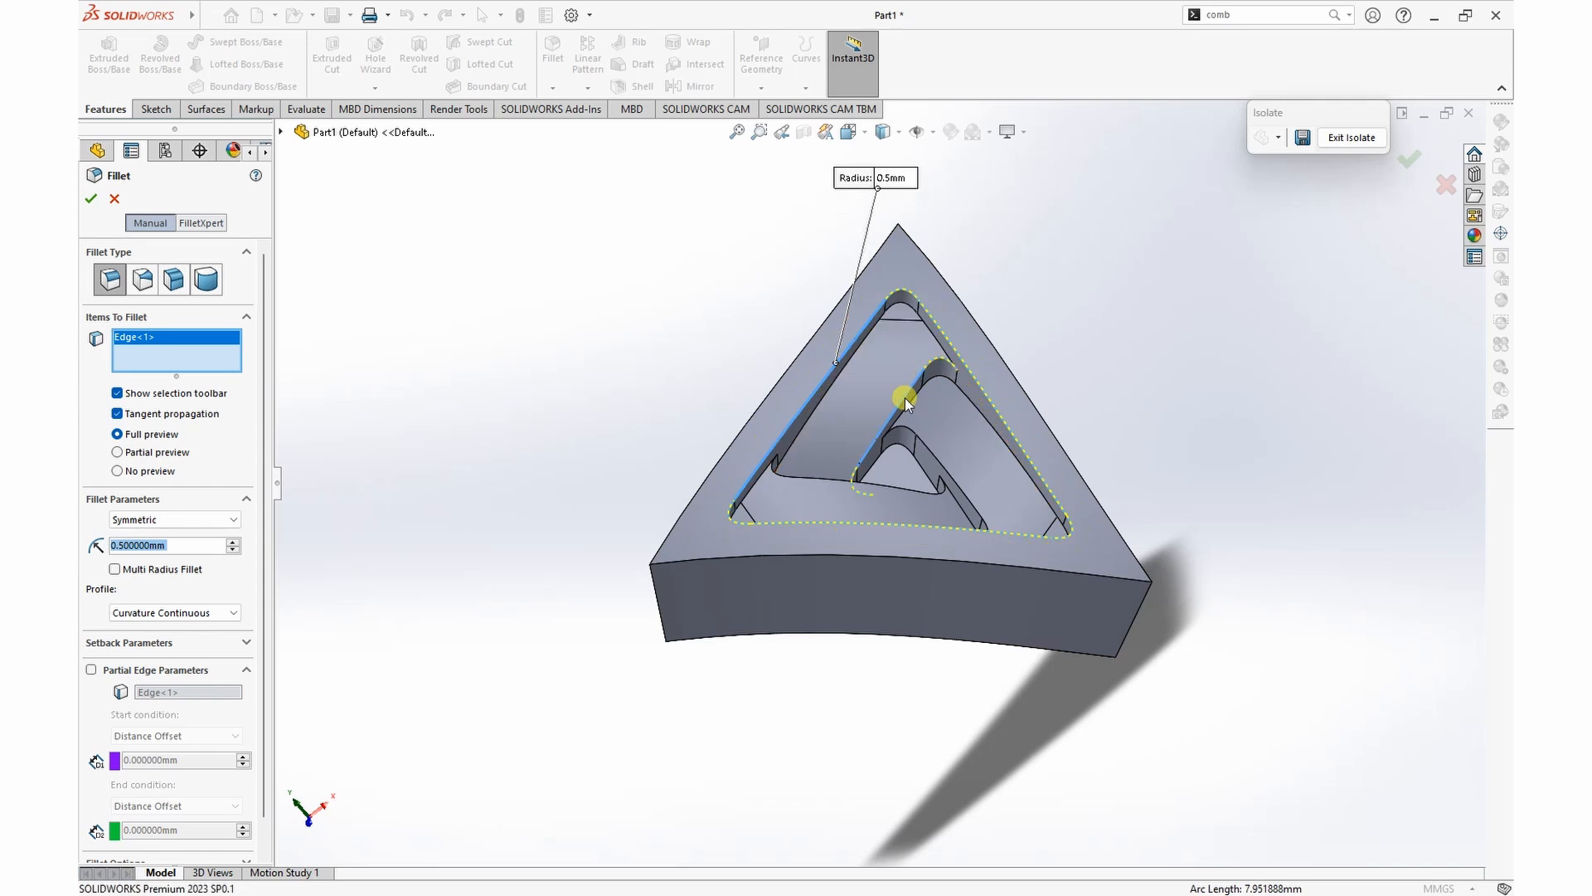
pyautogui.click(940, 462)
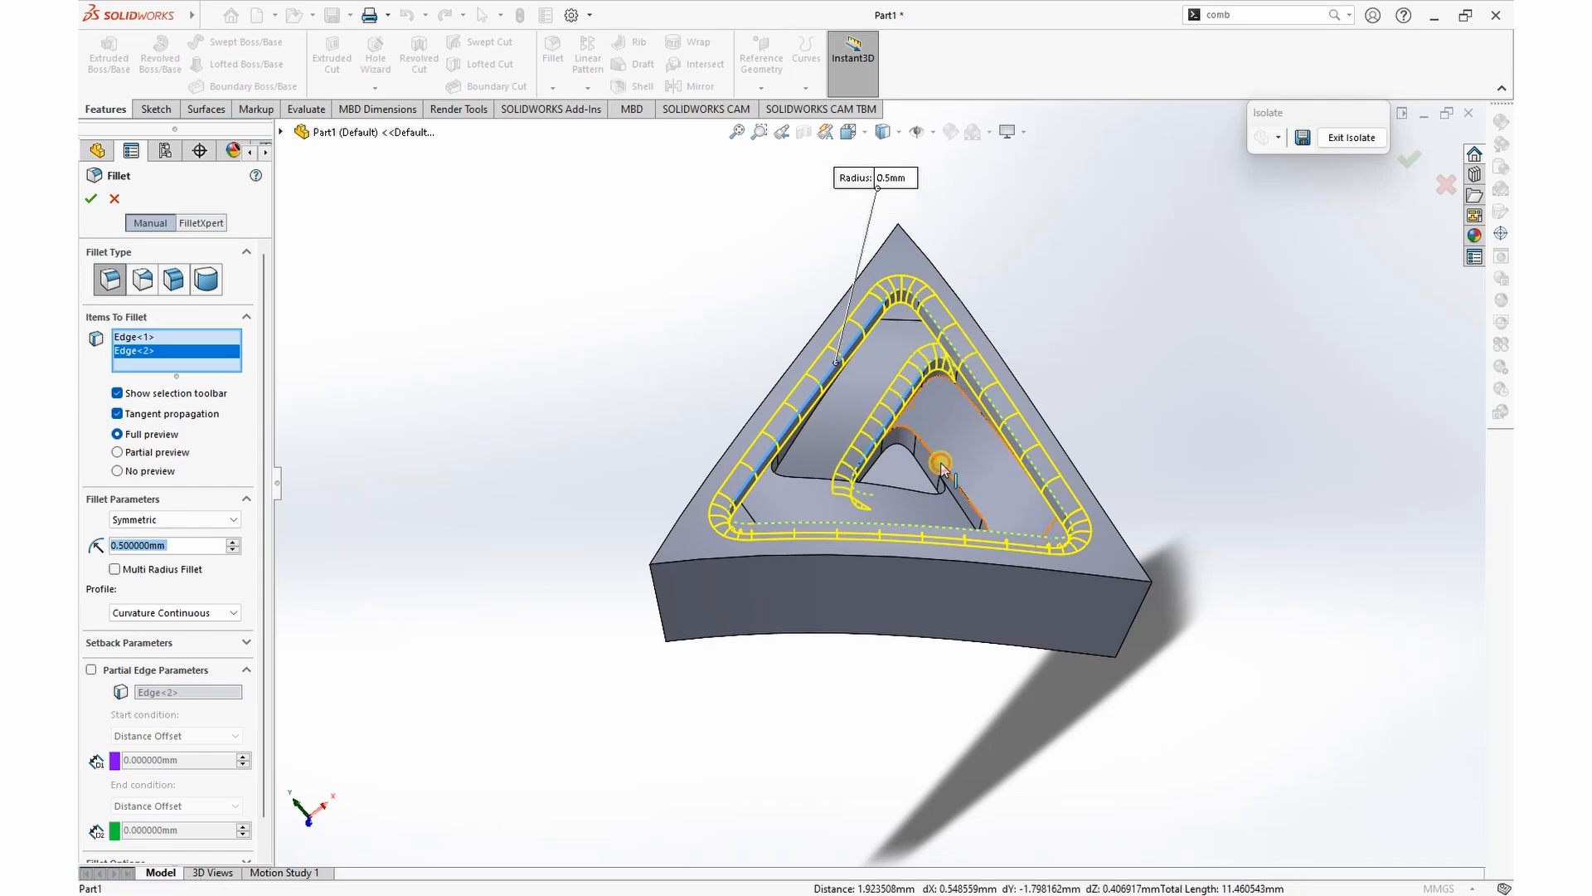
pyautogui.click(901, 487)
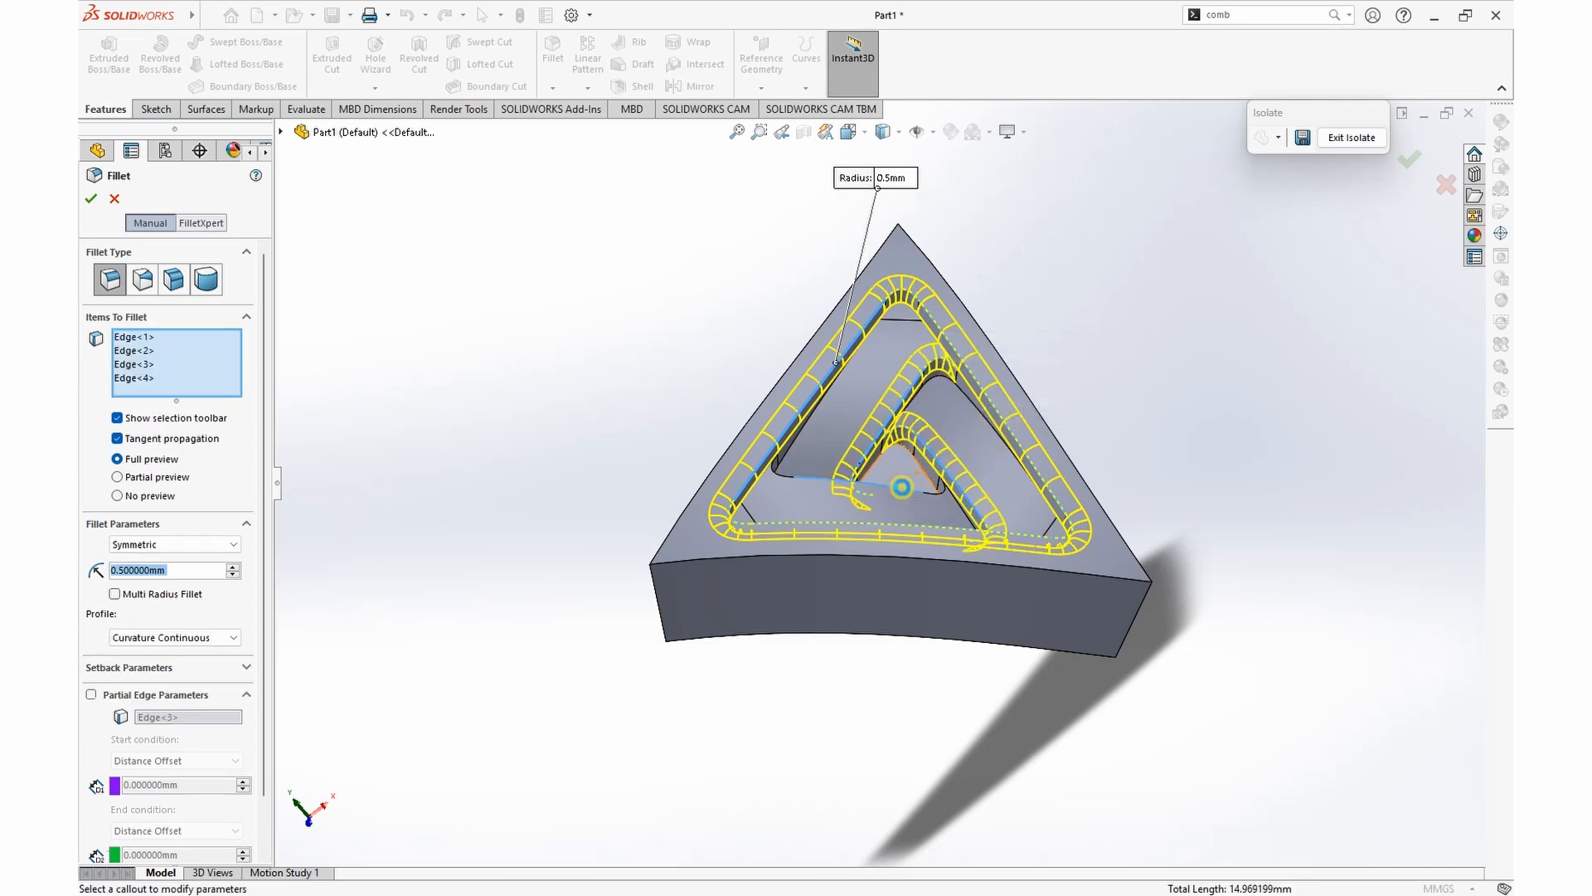
pyautogui.moveTo(1118, 350); pyautogui.dragTo(1112, 464, button='middle')
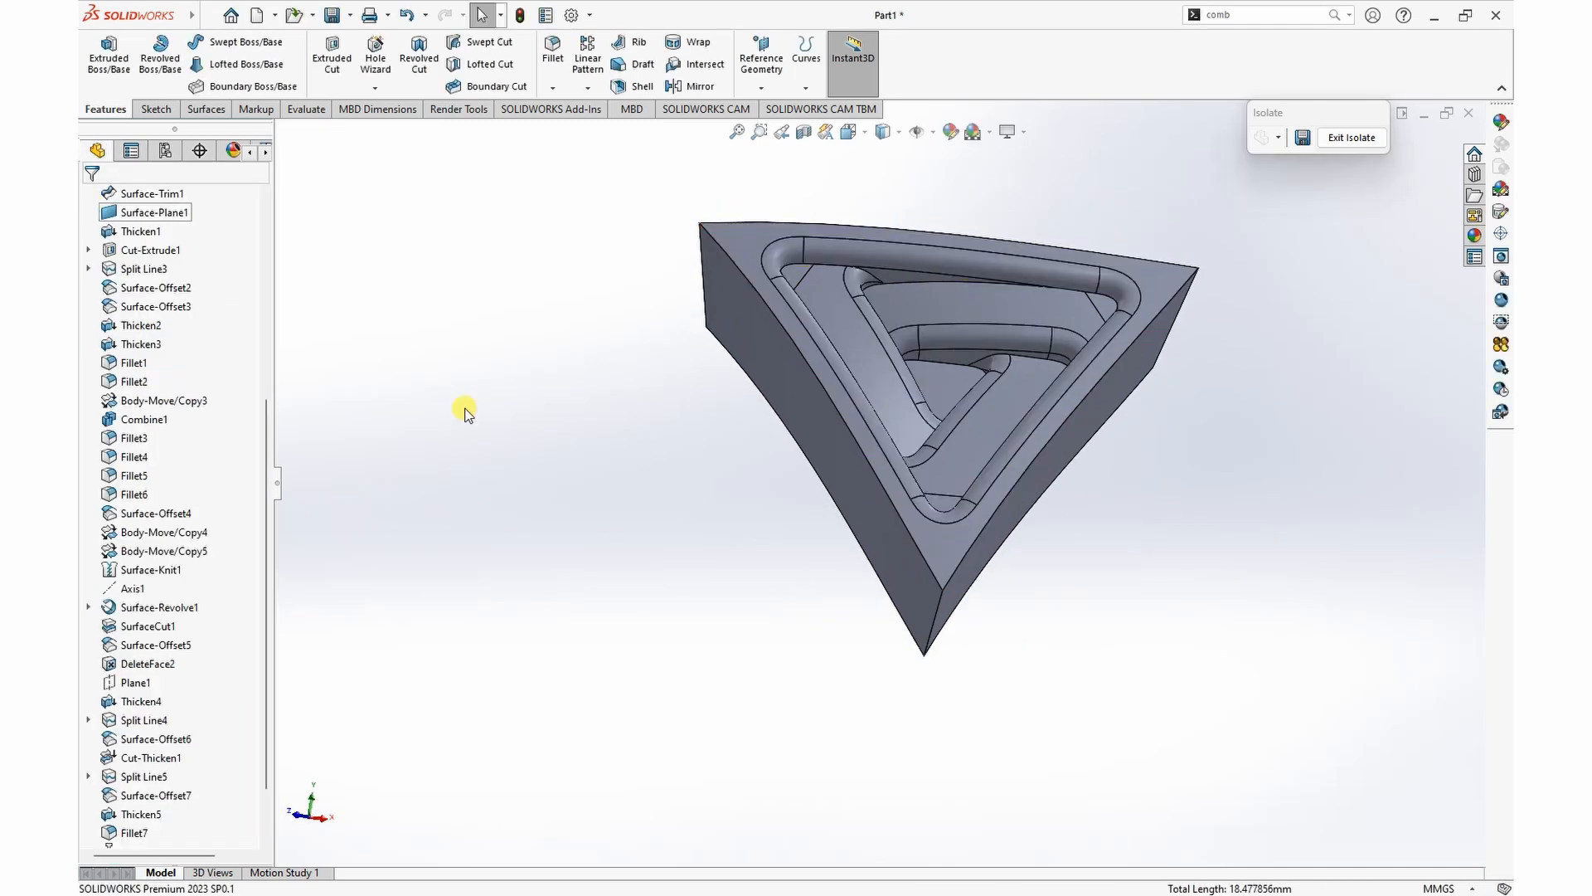
# Step: Set up a 0.25 mm curvature-continuous fillet around the small triangular floor face at the centre of the piece
pyautogui.moveTo(1284, 520); pyautogui.dragTo(1260, 570, button='middle')
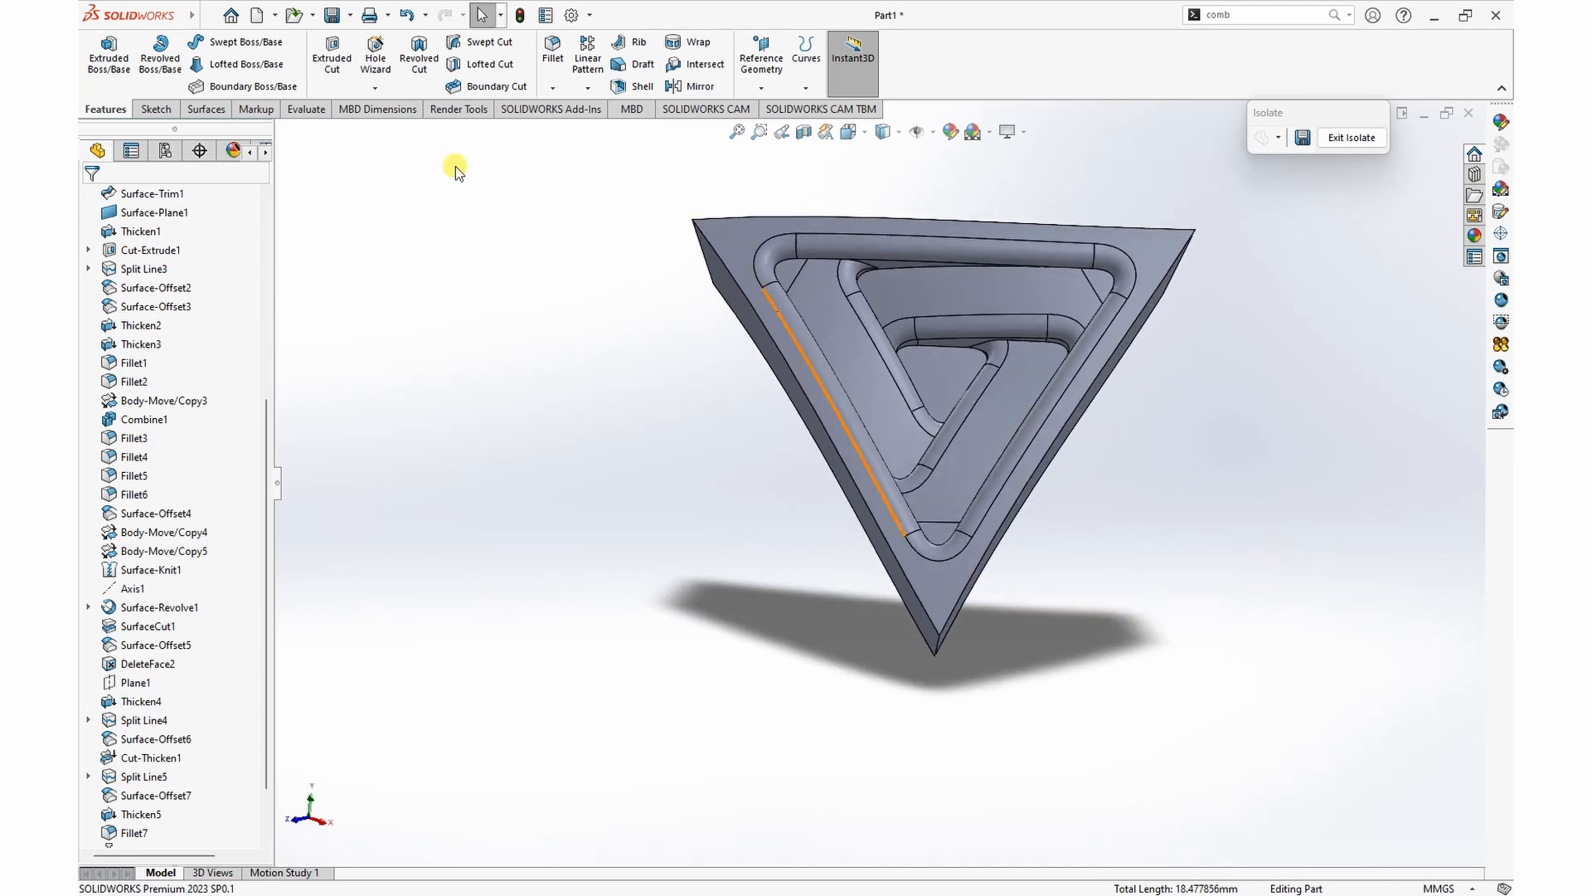
pyautogui.click(552, 48)
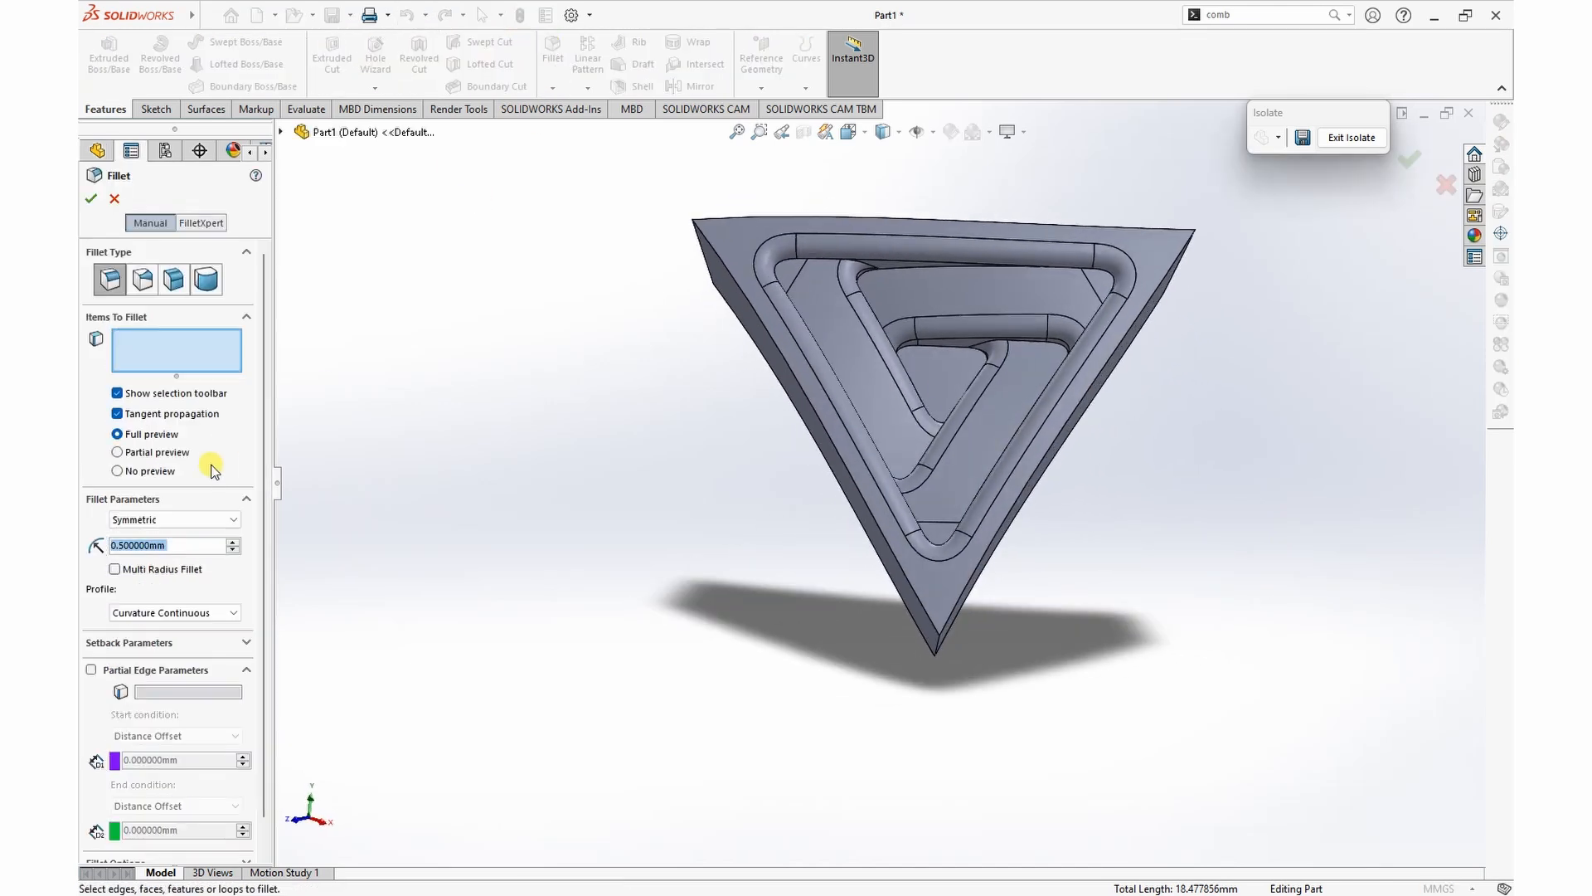
pyautogui.write('.25')
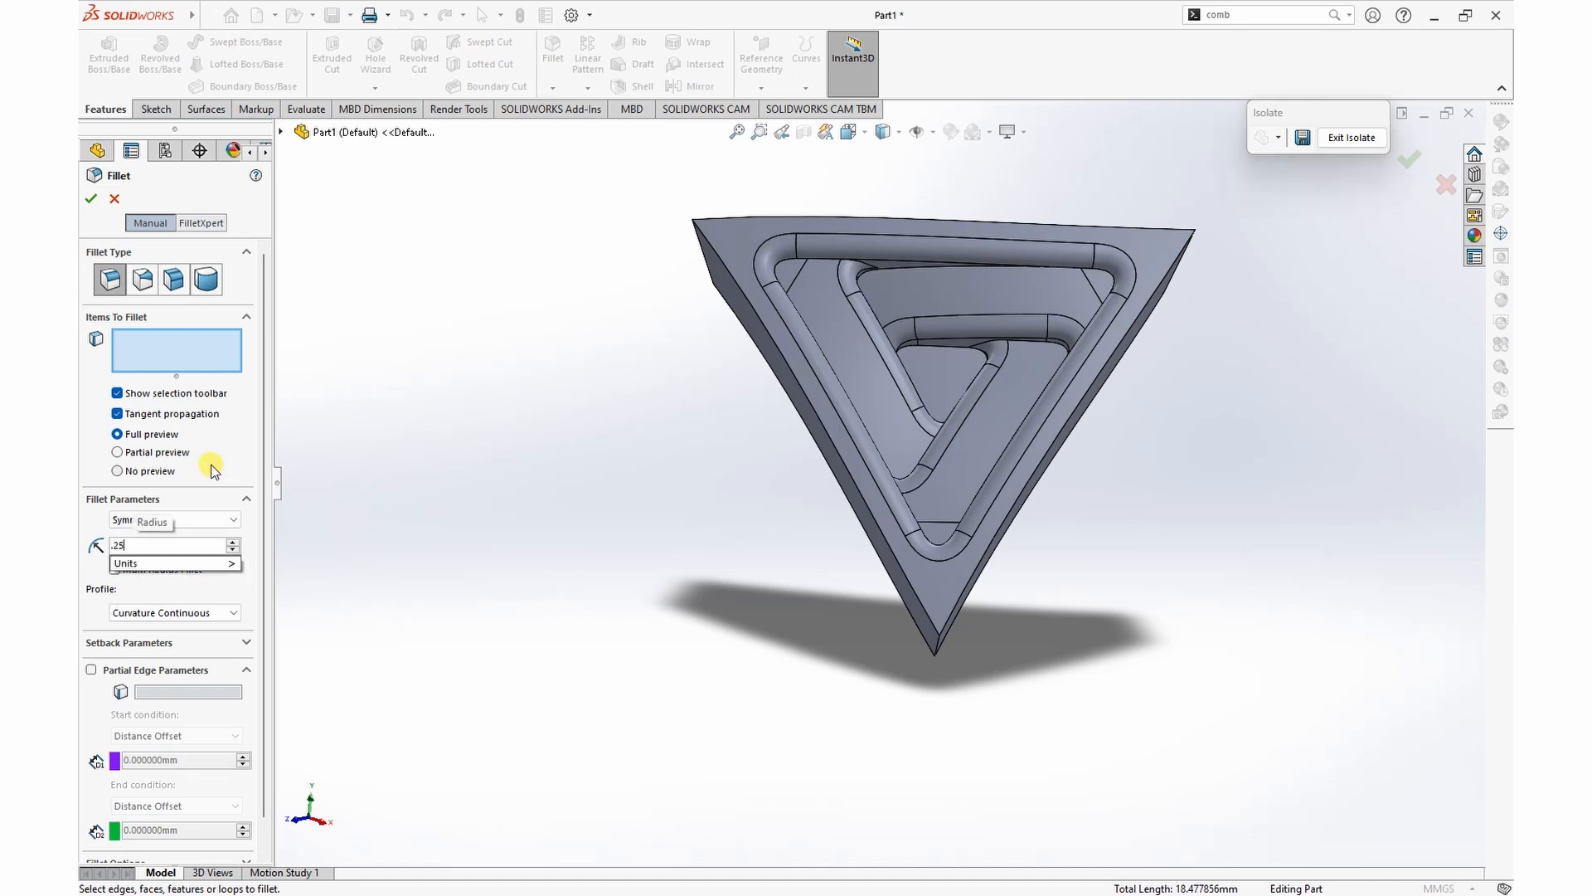
pyautogui.press('Return')
pyautogui.click(932, 370)
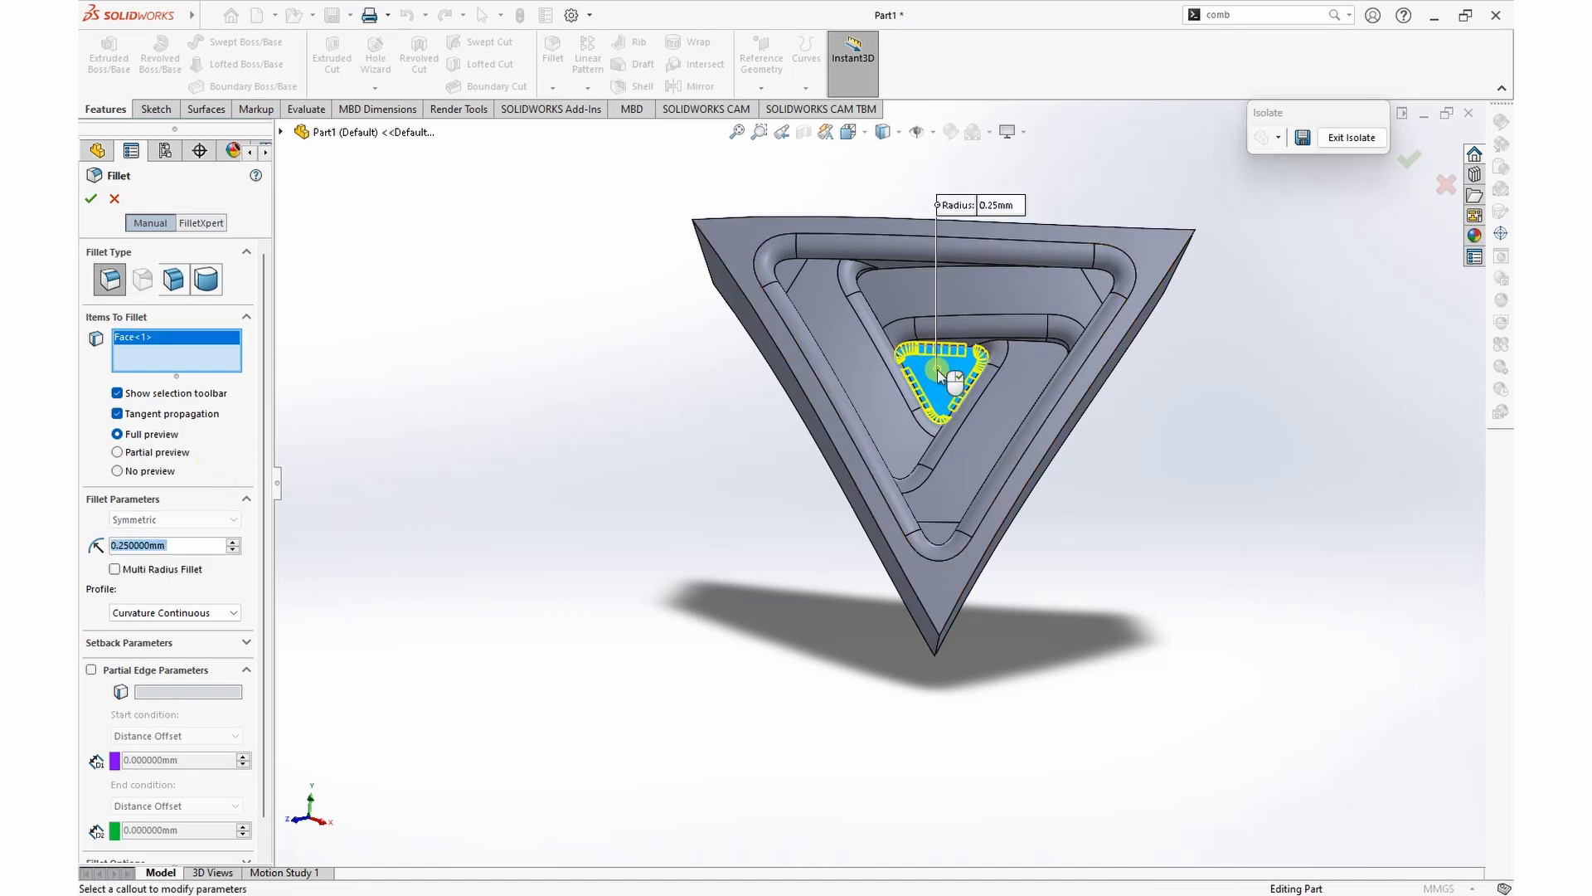
pyautogui.scroll(-5, 975, 371)
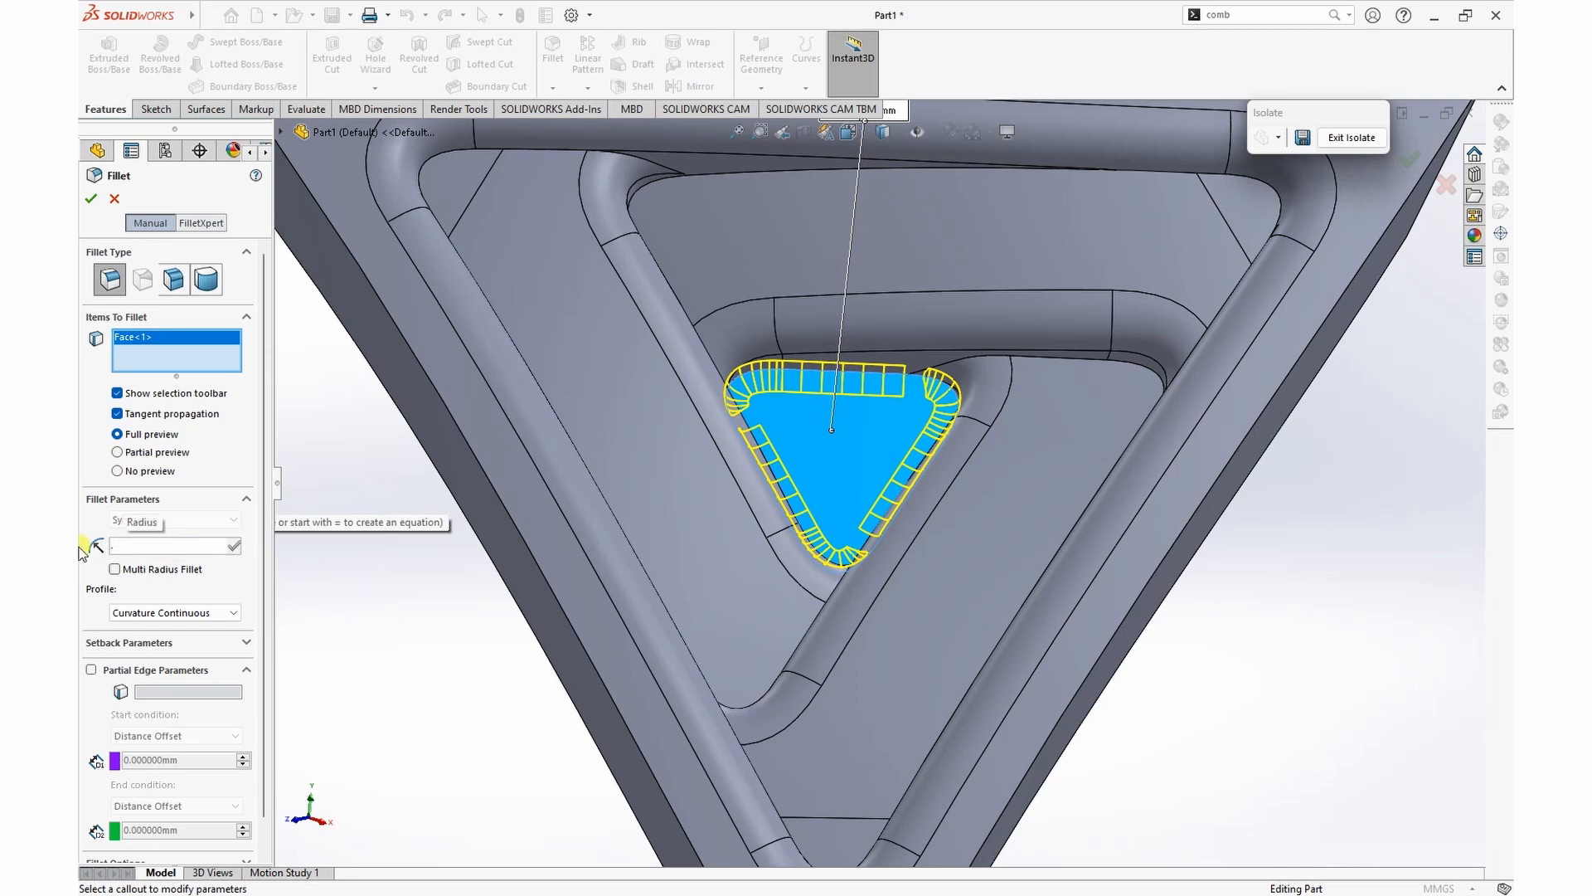
# Step: Try a 0.15 mm radius for the central face fillet, then return it to 0.25 mm
pyautogui.write('.15')
pyautogui.press('Return')
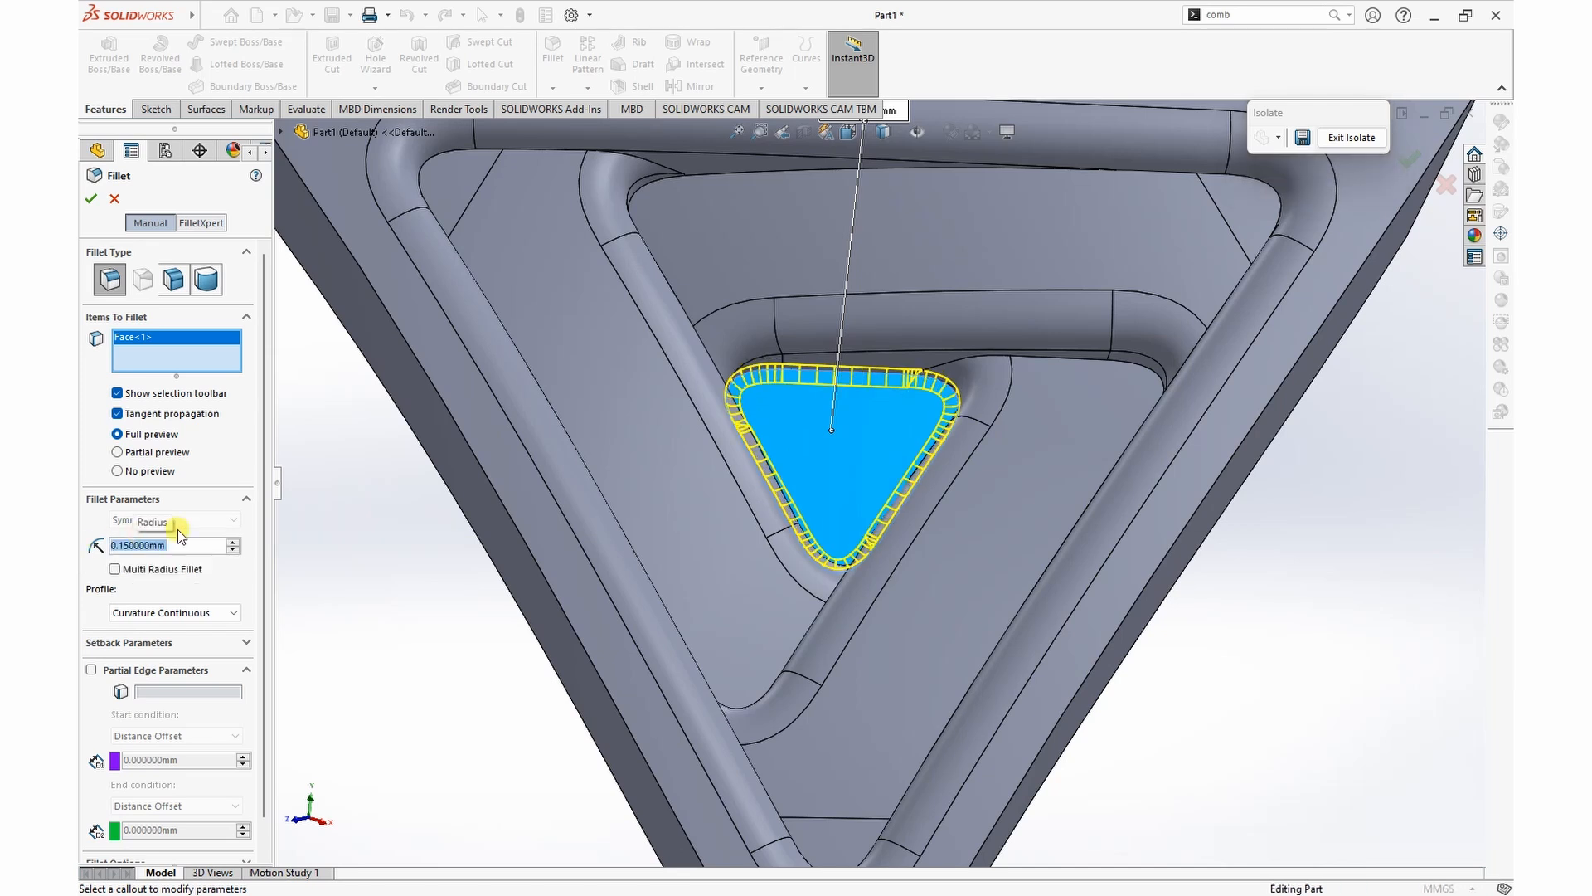
pyautogui.scroll(-3, 886, 424)
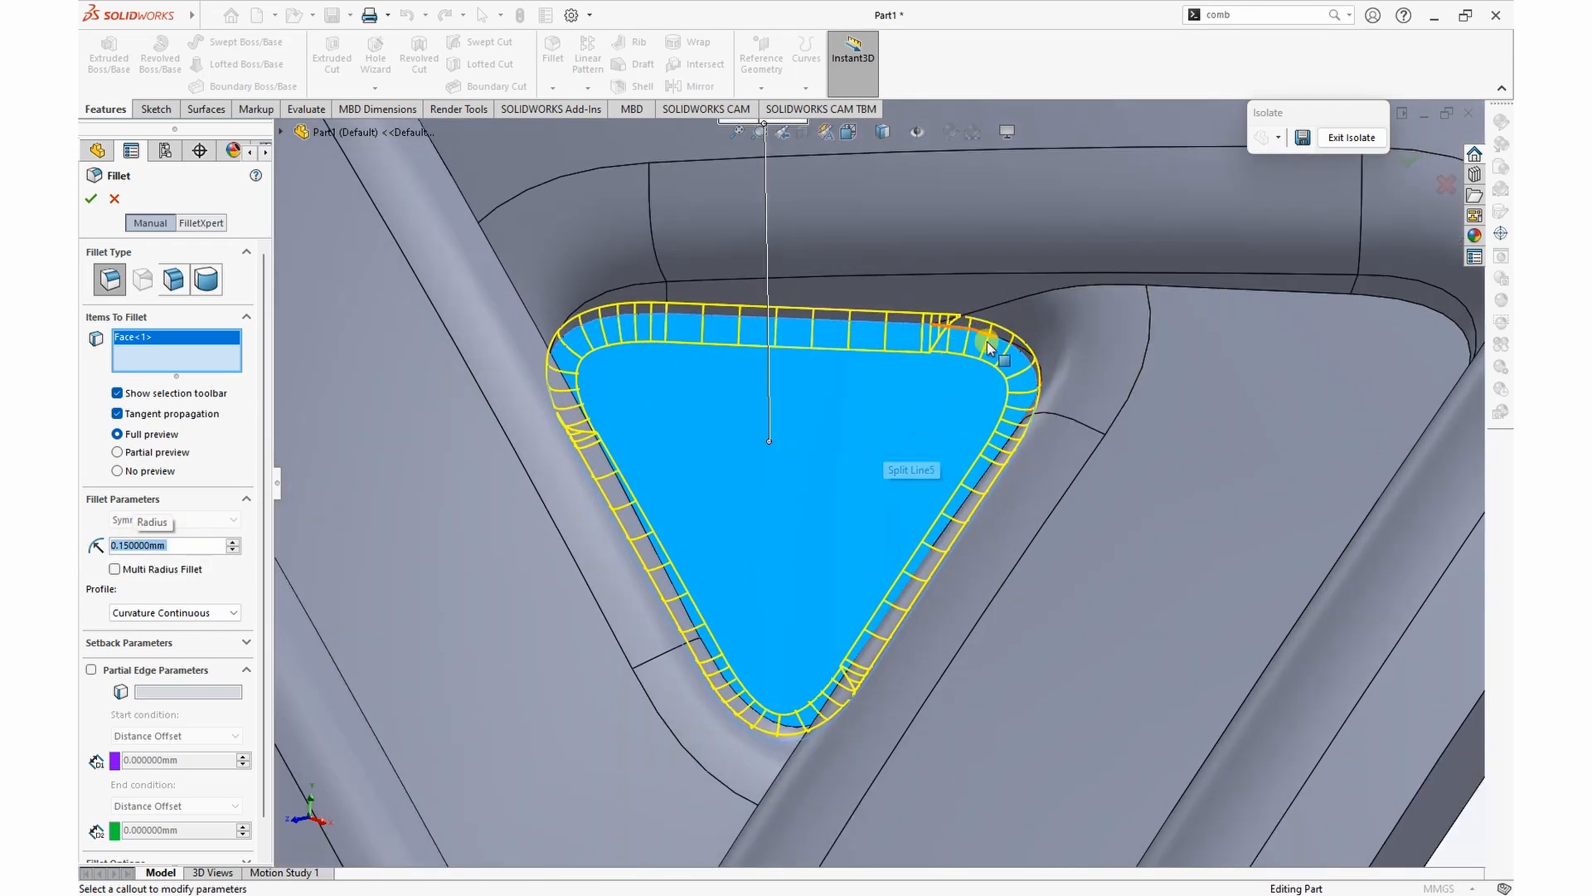
pyautogui.scroll(4, 953, 358)
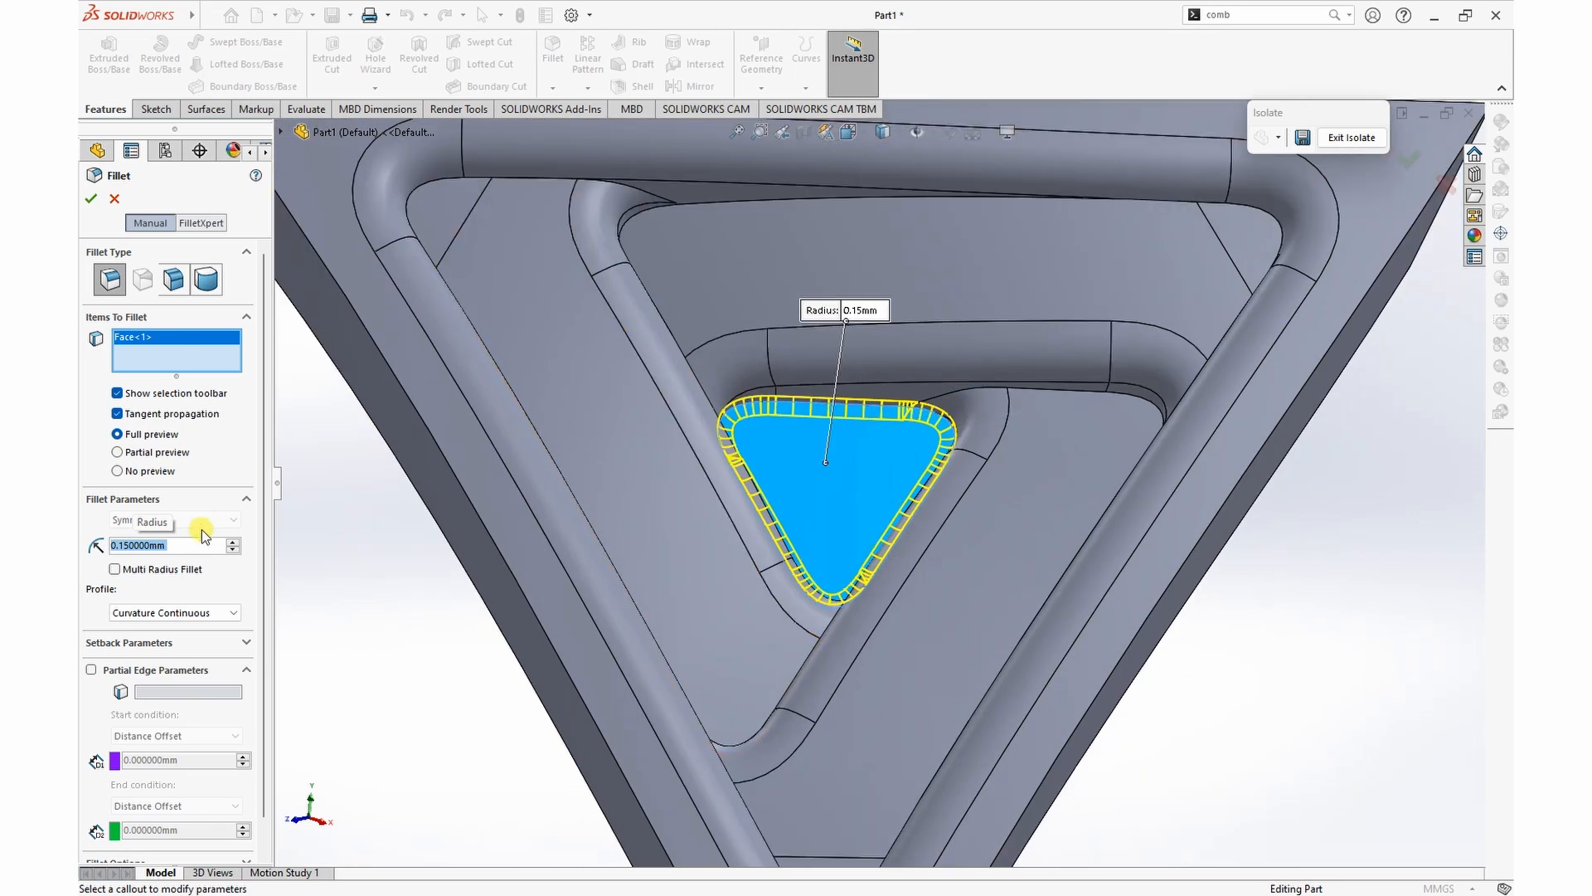
pyautogui.write('0.25')
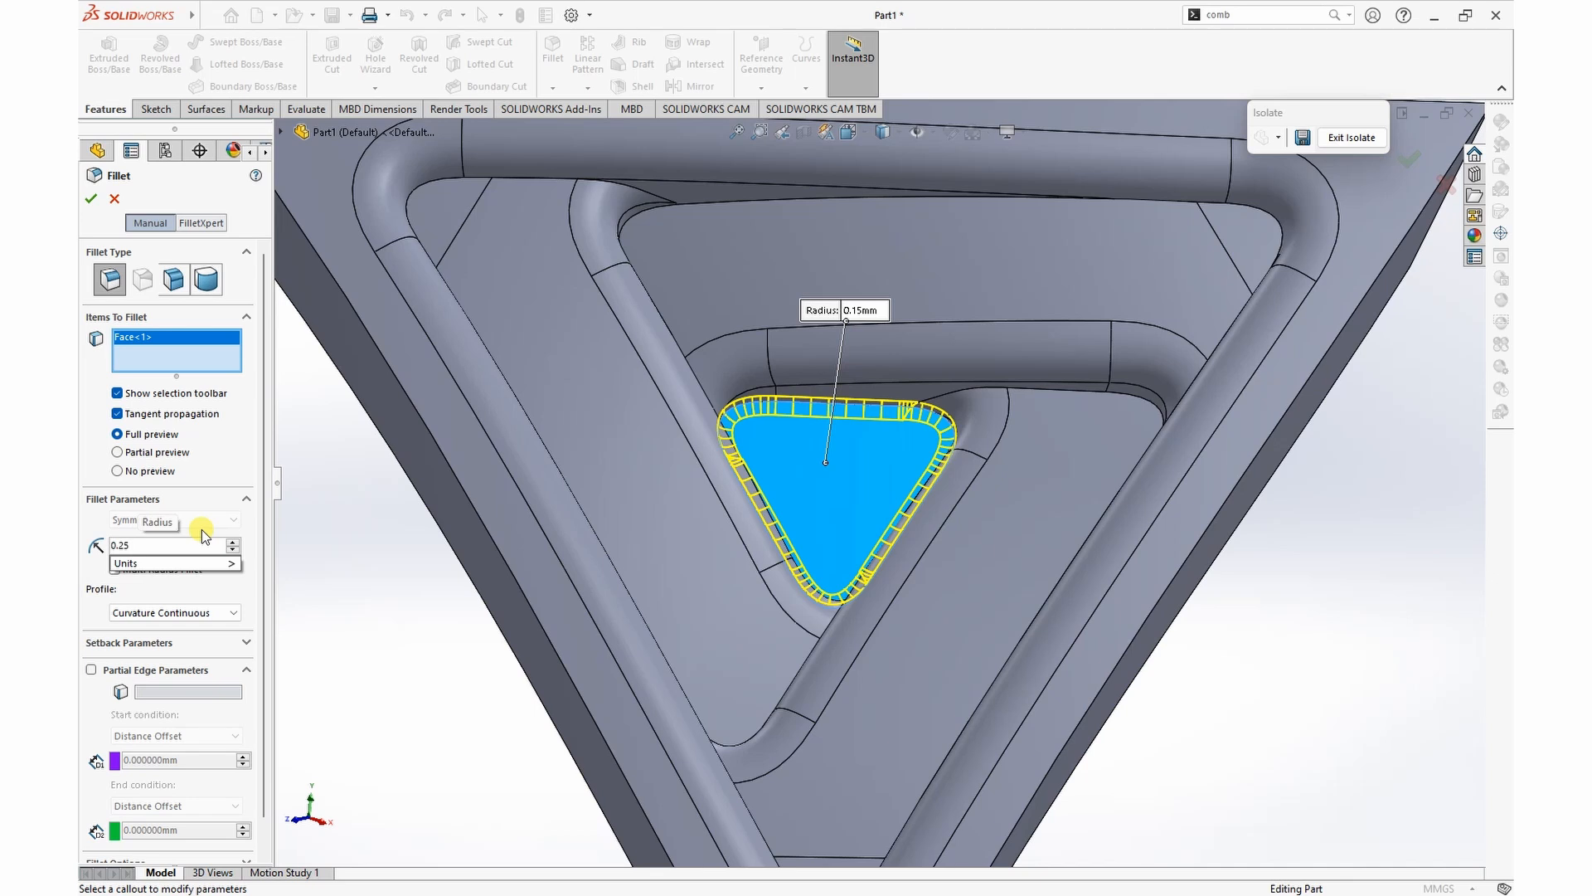
pyautogui.press('Return')
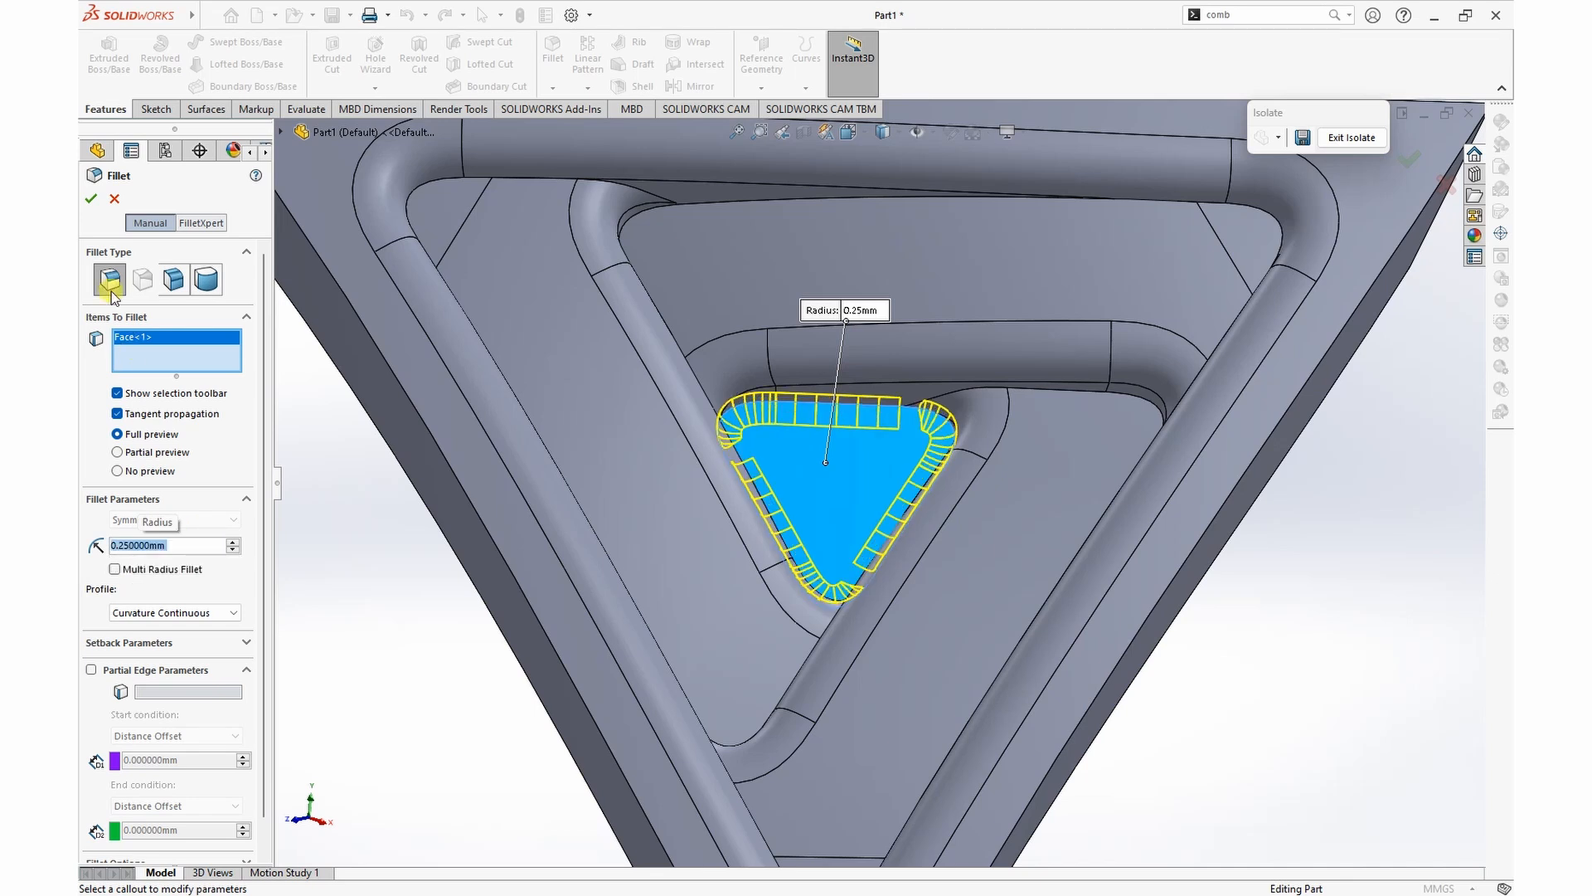
# Step: Apply the 0.25 mm curvature-continuous fillet around the small central triangular floor face
pyautogui.click(91, 200)
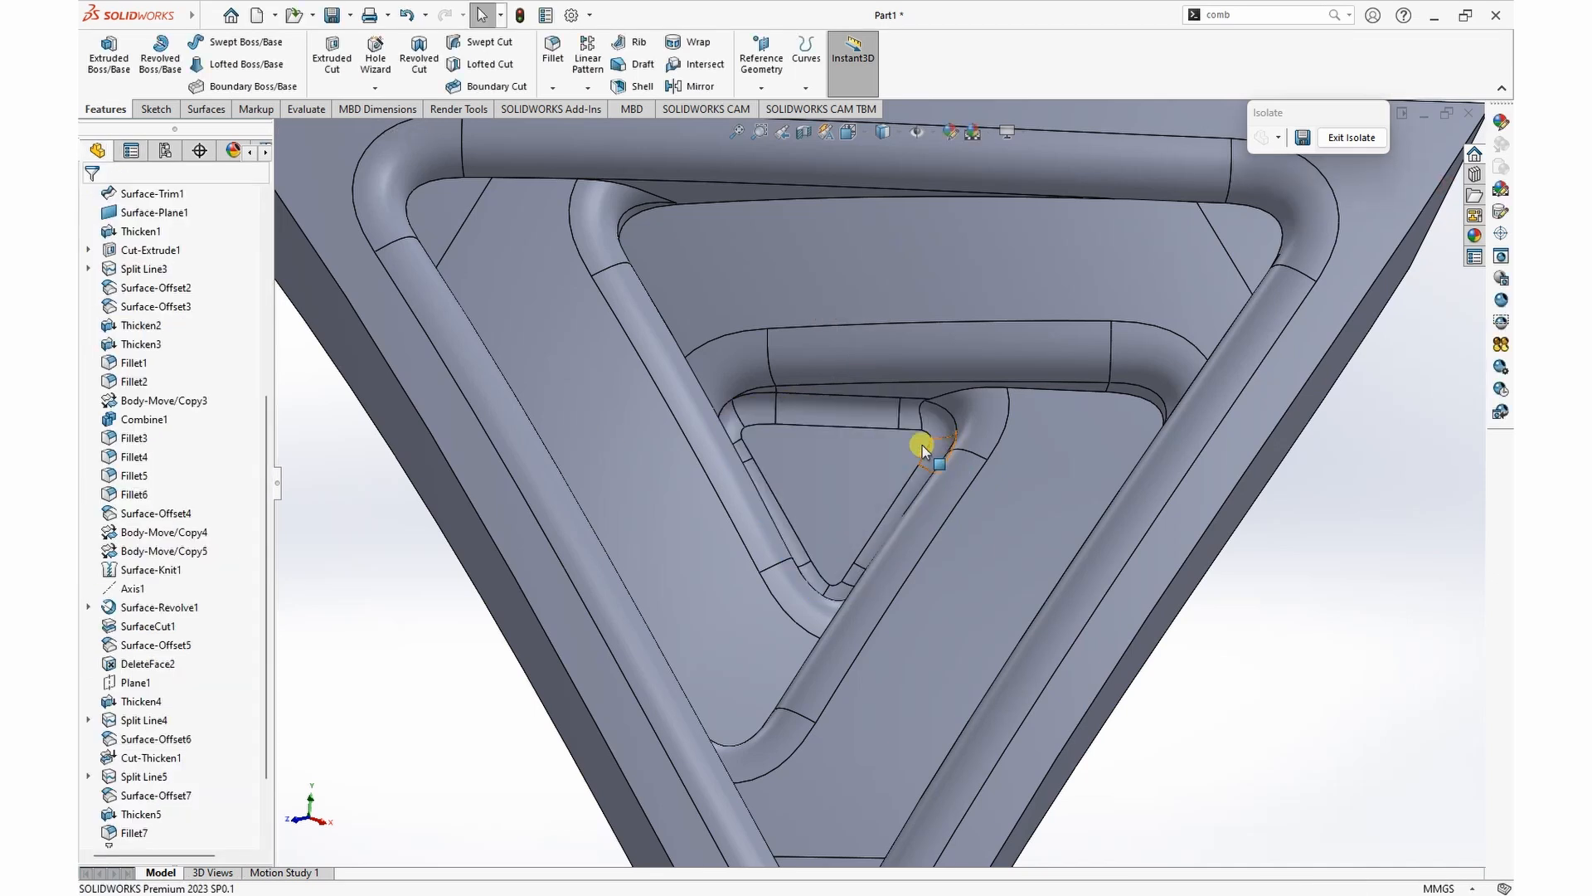
pyautogui.scroll(5, 942, 451)
pyautogui.moveTo(828, 444); pyautogui.dragTo(1035, 530, button='middle')
pyautogui.scroll(-2, 166, 746)
# Step: Change the radius of the fillet on the frame's inner rim and strip edges to 0.25 mm
pyautogui.click(134, 813)
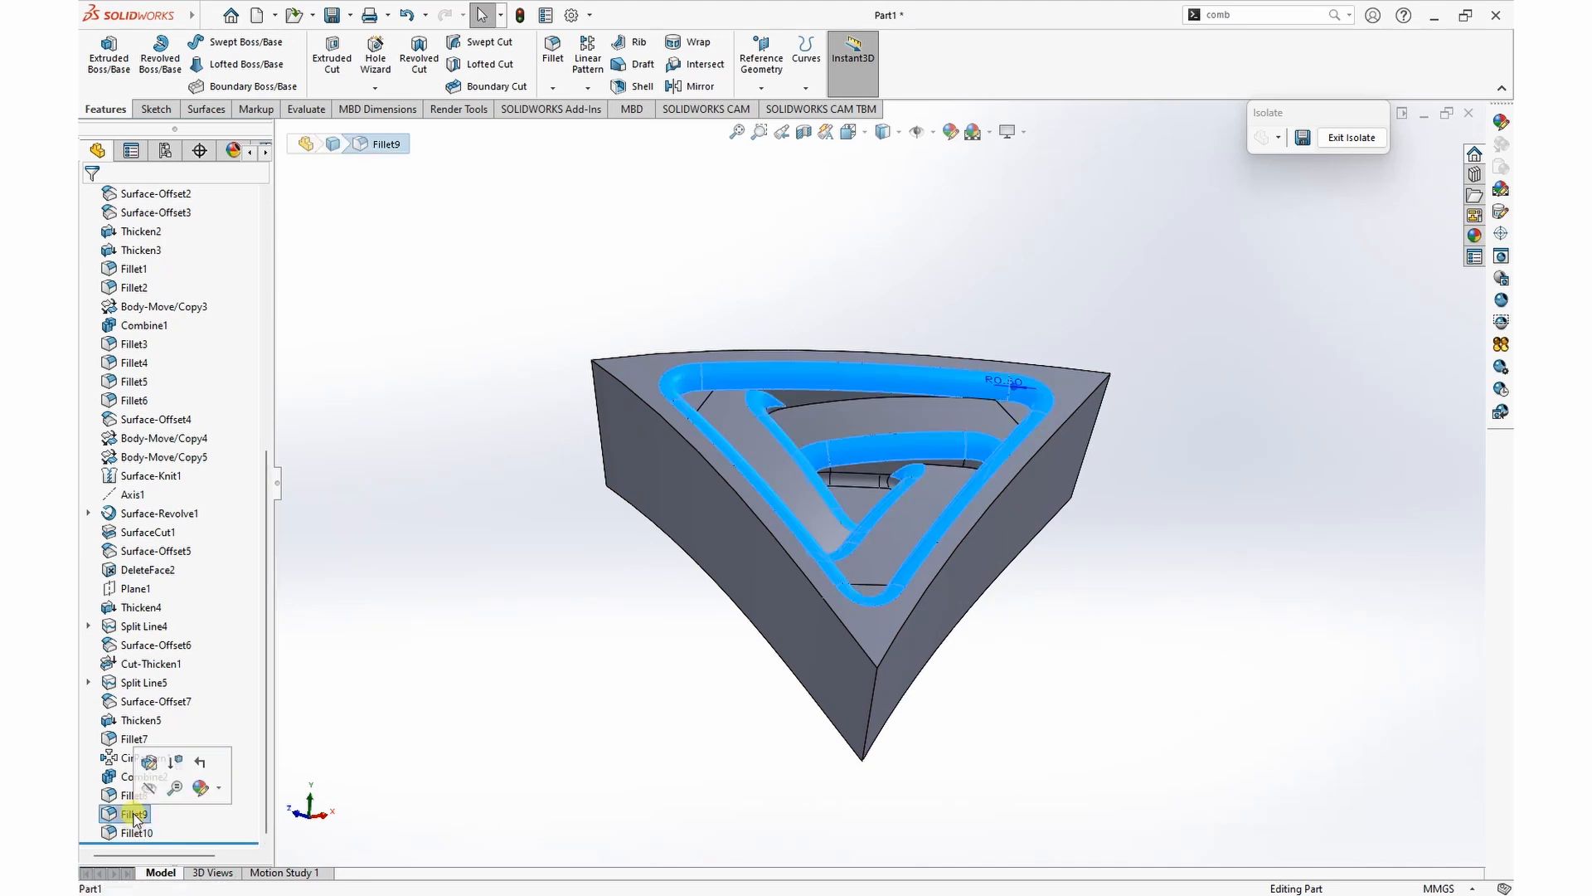
pyautogui.rightClick(135, 813)
pyautogui.click(149, 479)
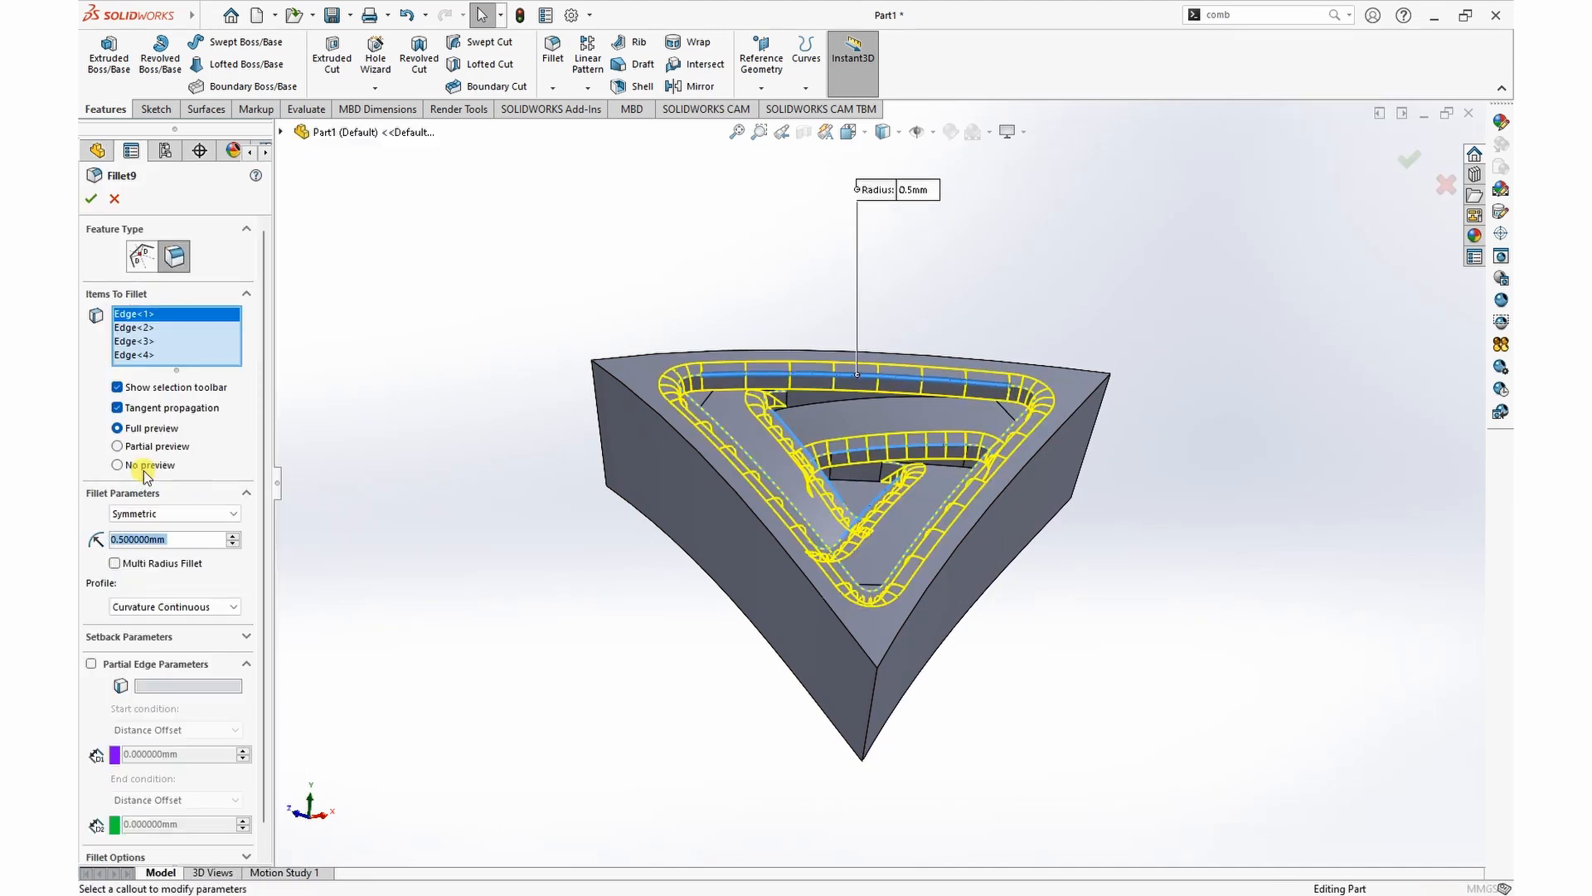
pyautogui.click(146, 538)
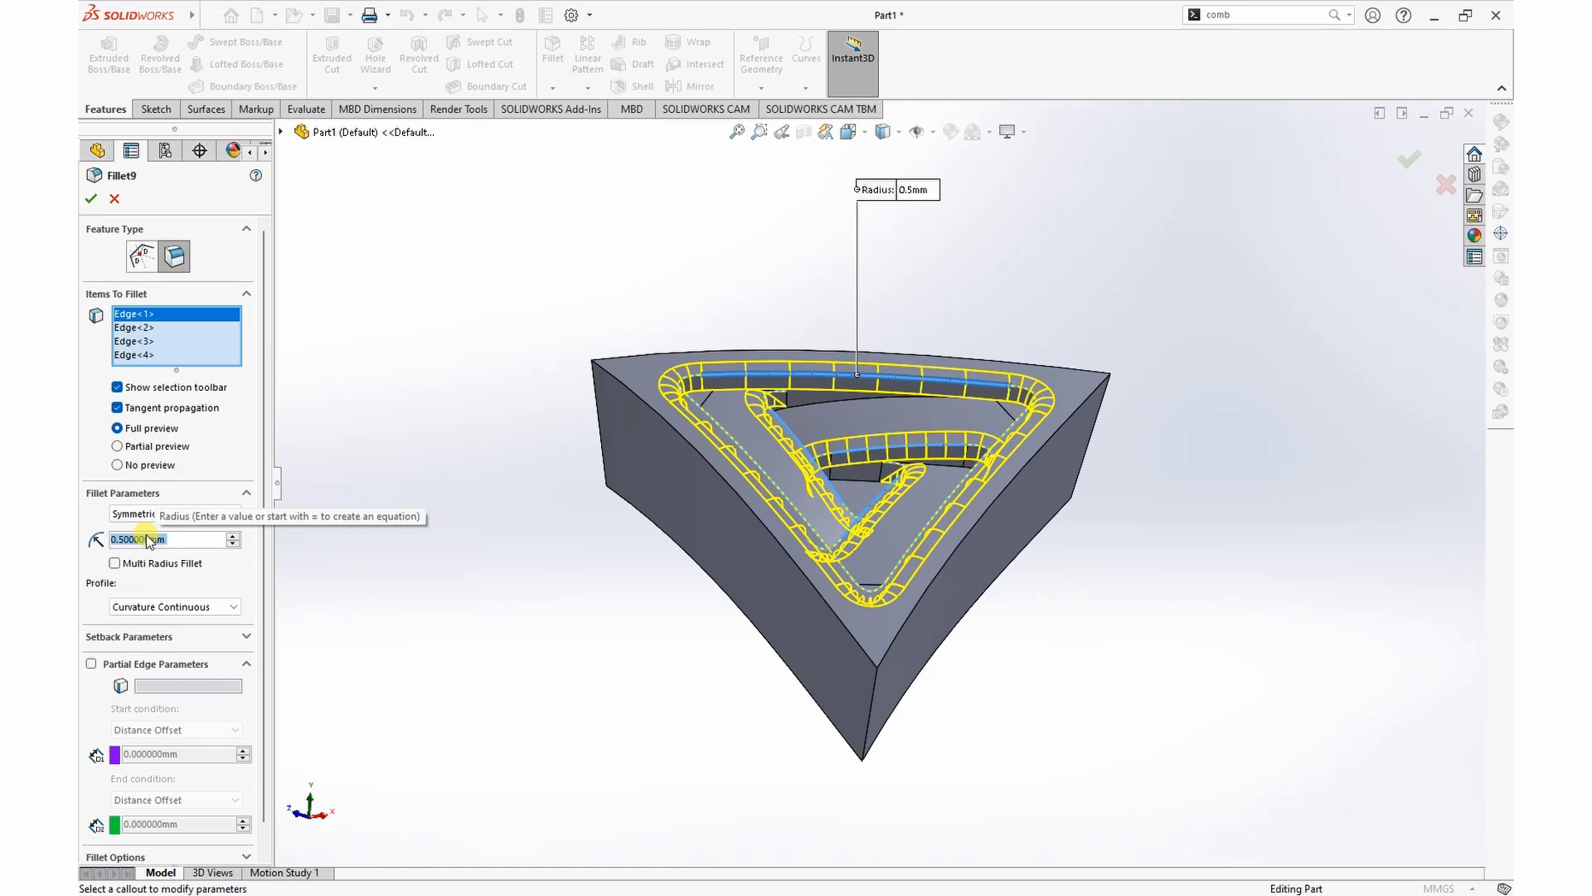
pyautogui.write('.25')
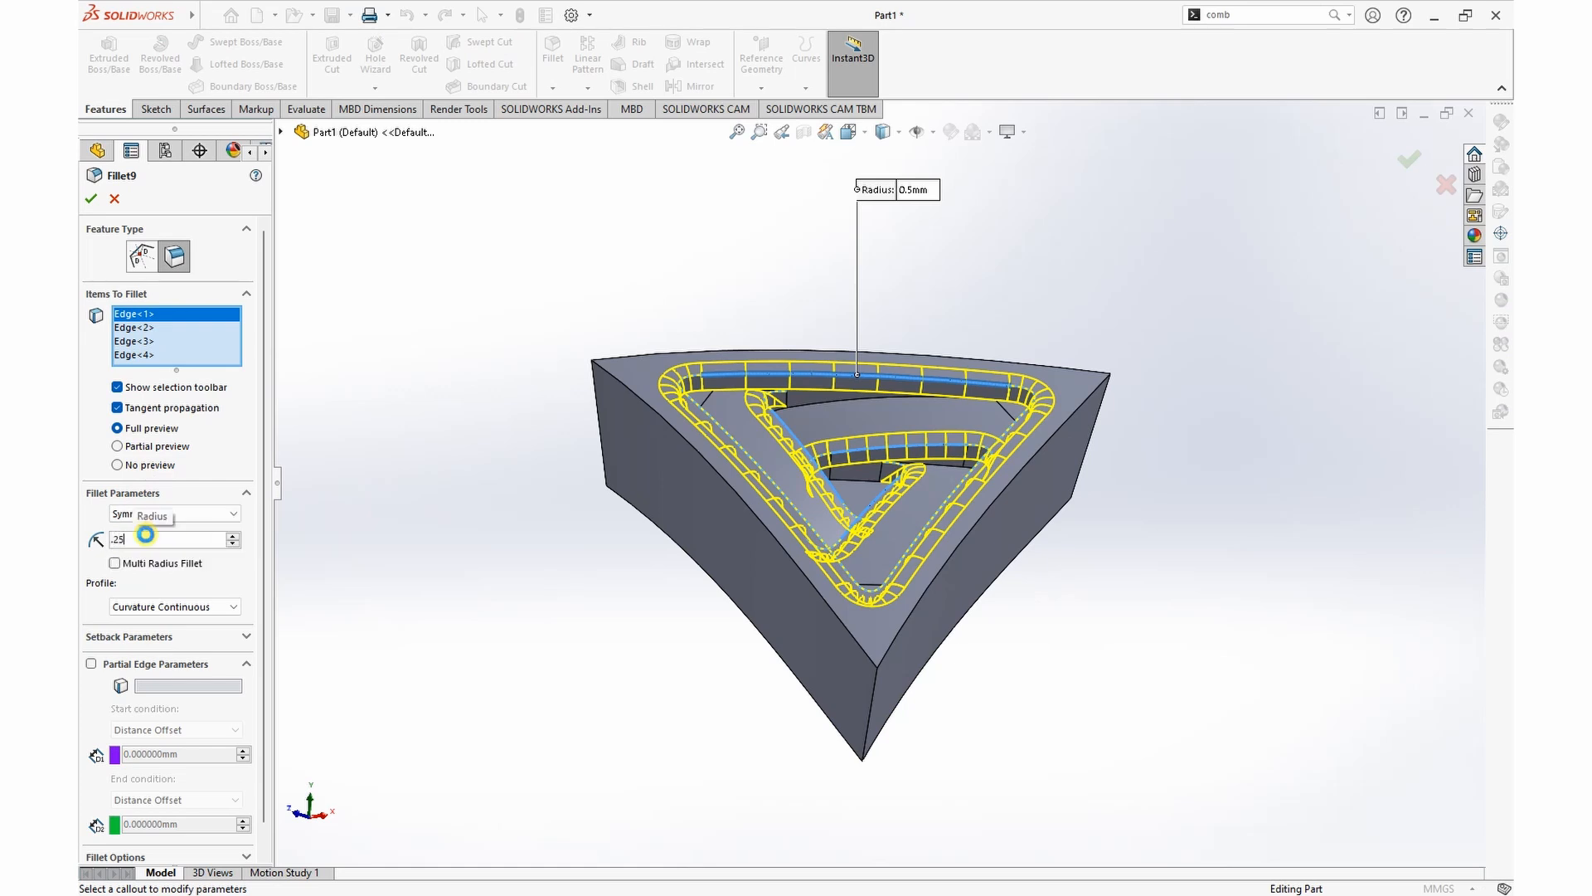
pyautogui.press('Return')
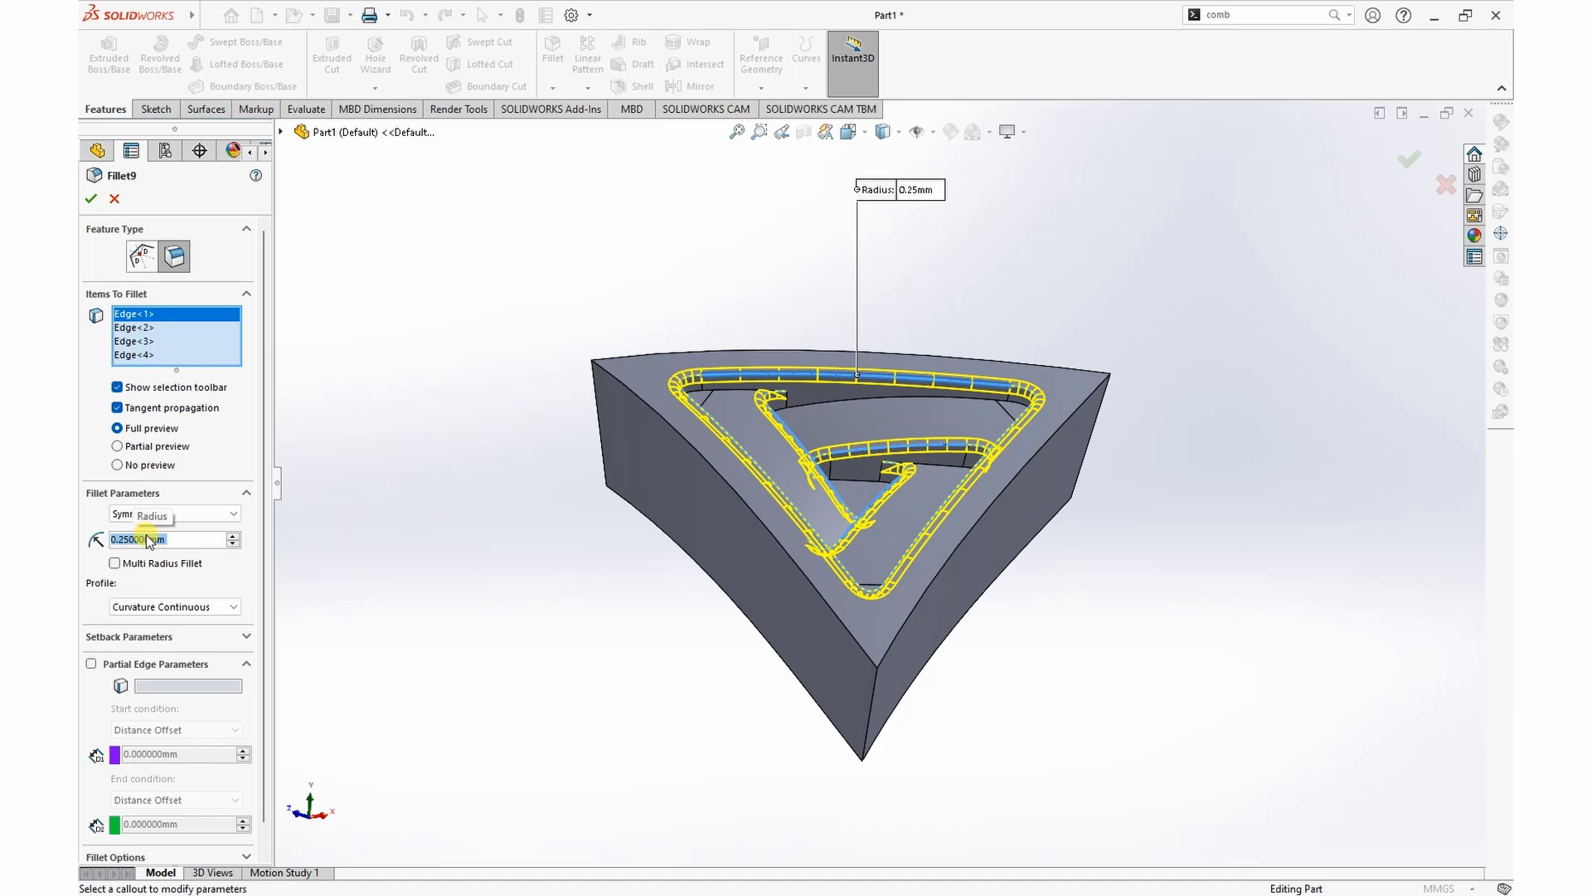
pyautogui.click(90, 200)
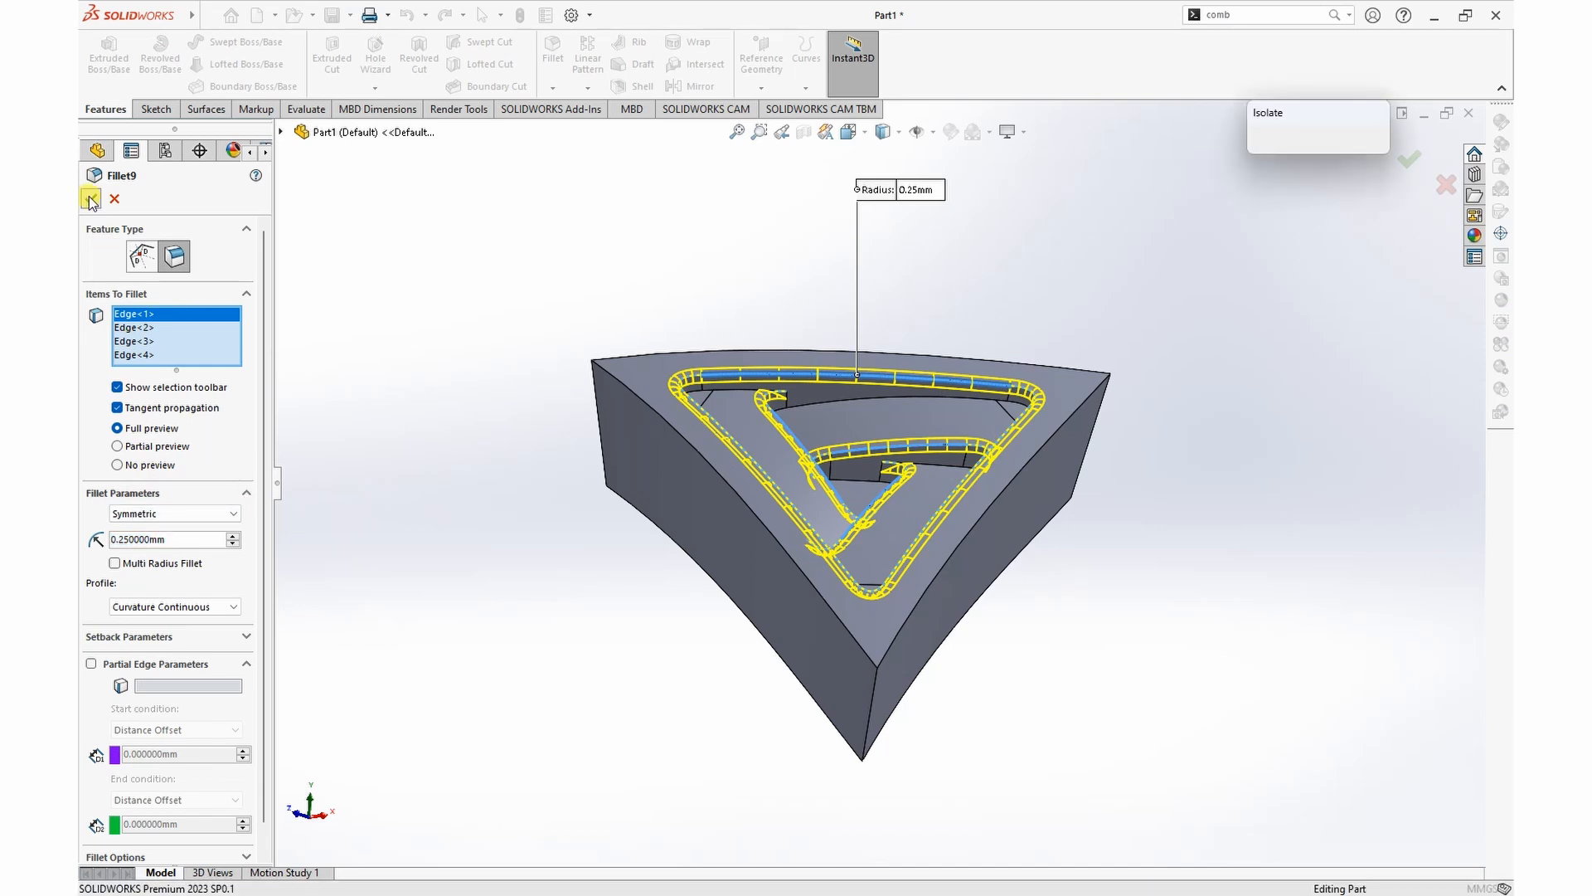
# Step: Delete the fillet feature around the central triangular floor face
pyautogui.moveTo(1220, 572)
pyautogui.mouseDown(button='middle')
pyautogui.moveTo(1177, 640)
pyautogui.moveTo(1261, 561)
pyautogui.moveTo(1223, 562)
pyautogui.mouseUp(button='middle')
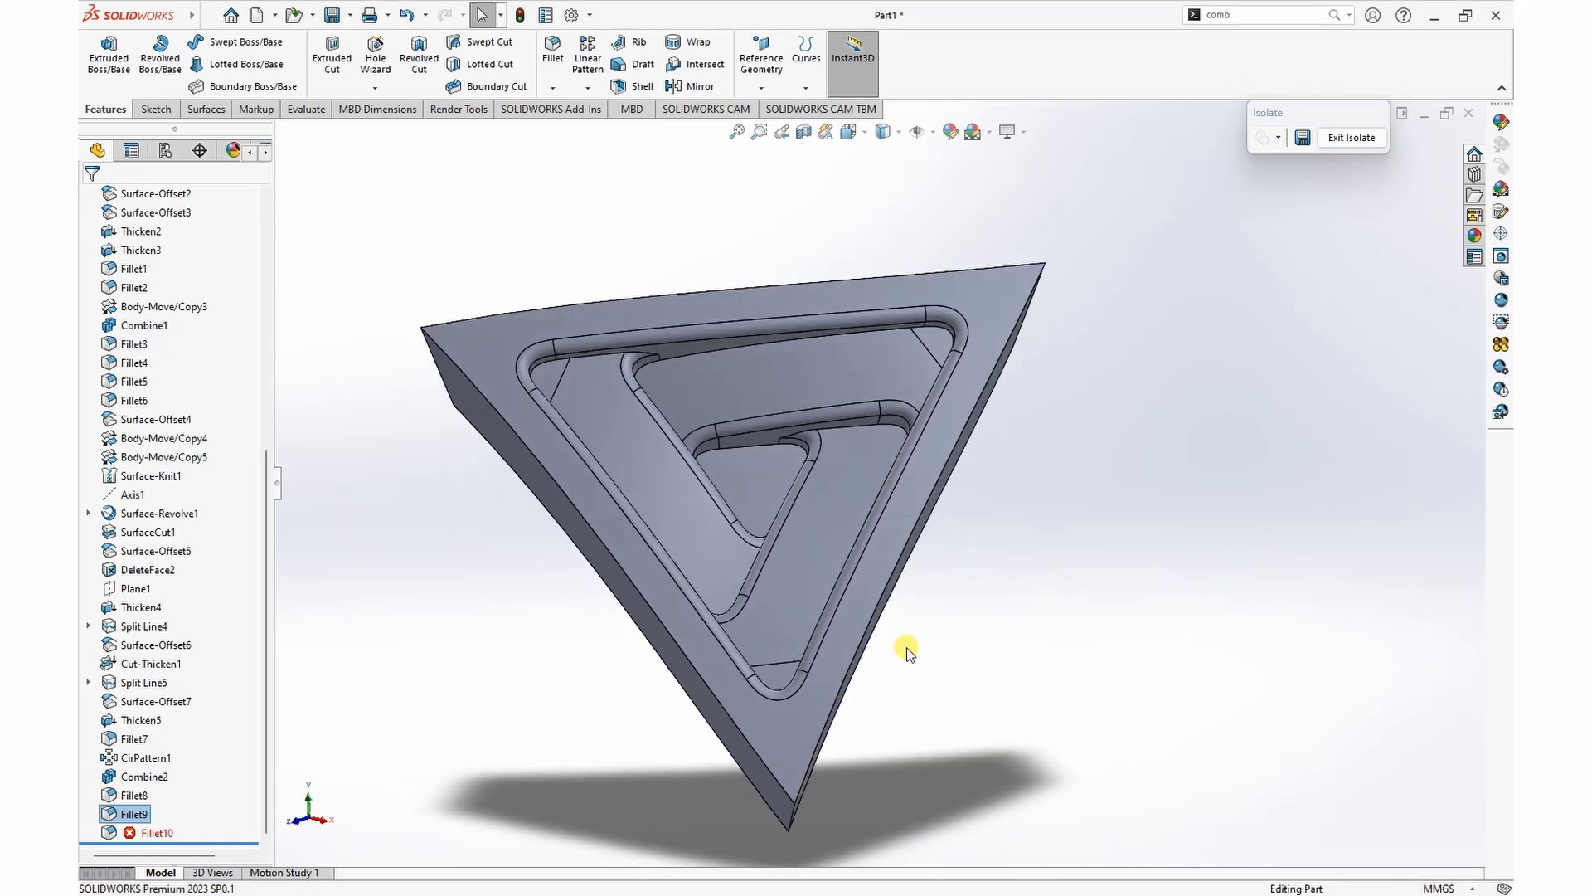
pyautogui.rightClick(152, 829)
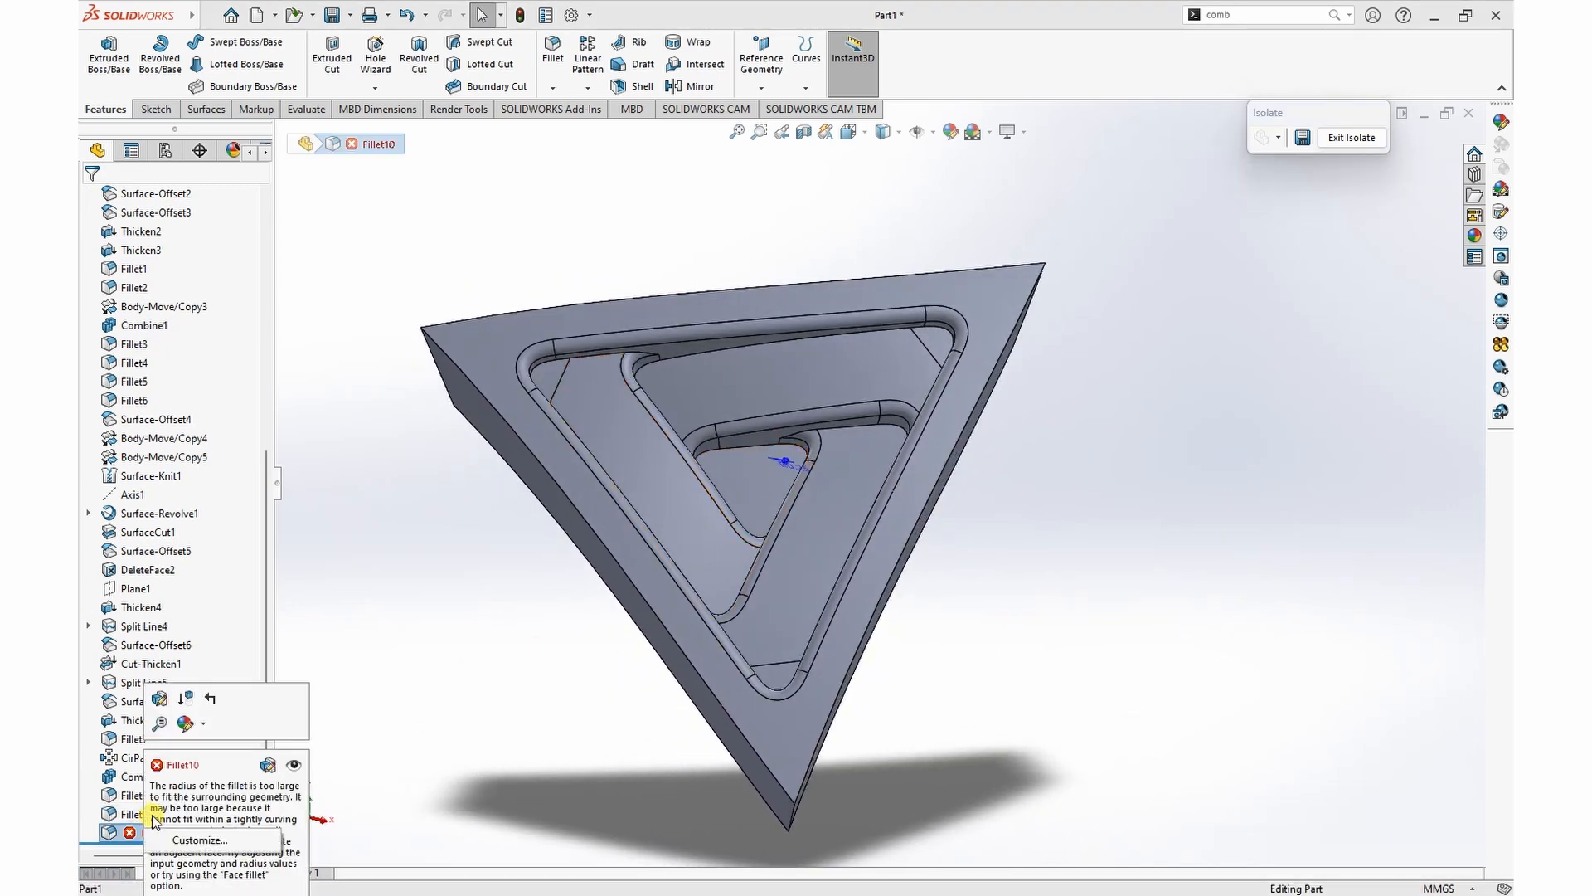
pyautogui.press('Escape')
pyautogui.moveTo(132, 839)
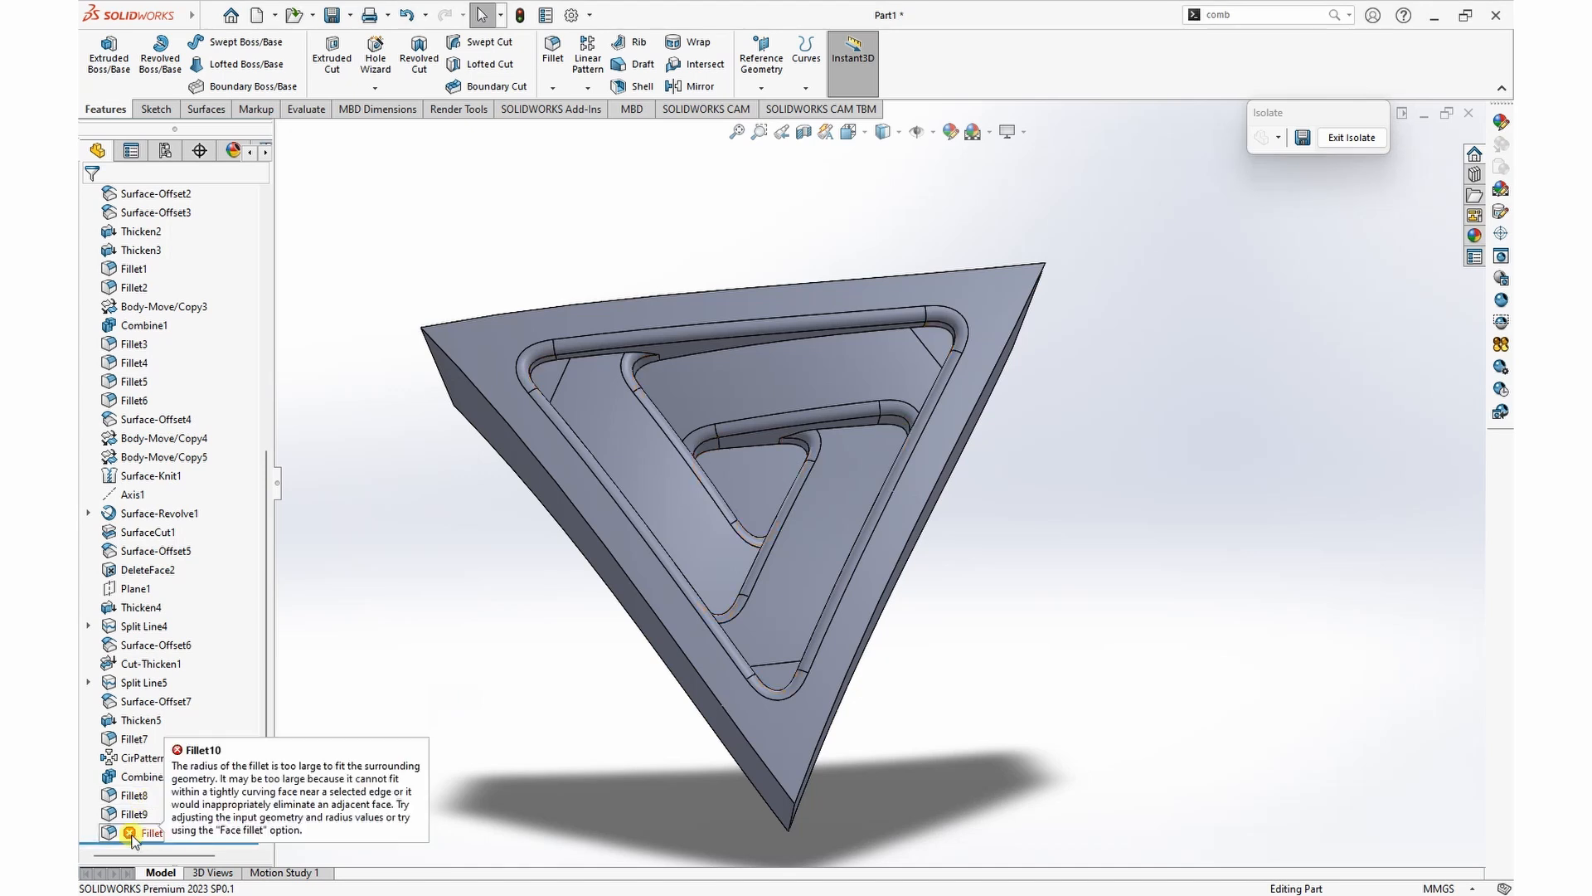
pyautogui.rightClick(131, 831)
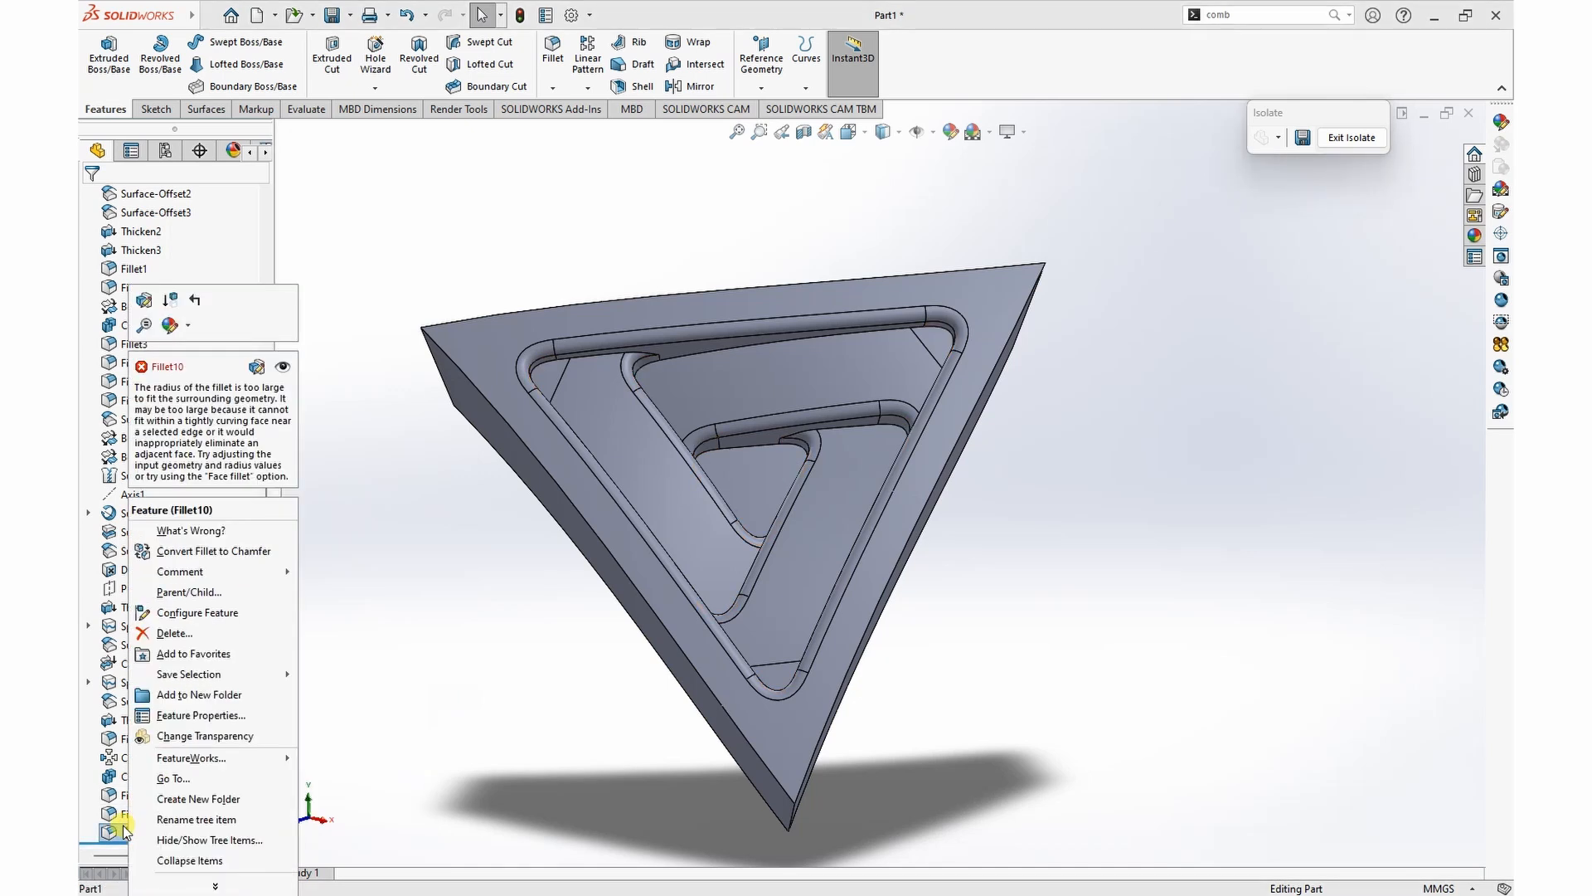
pyautogui.click(163, 635)
pyautogui.click(902, 372)
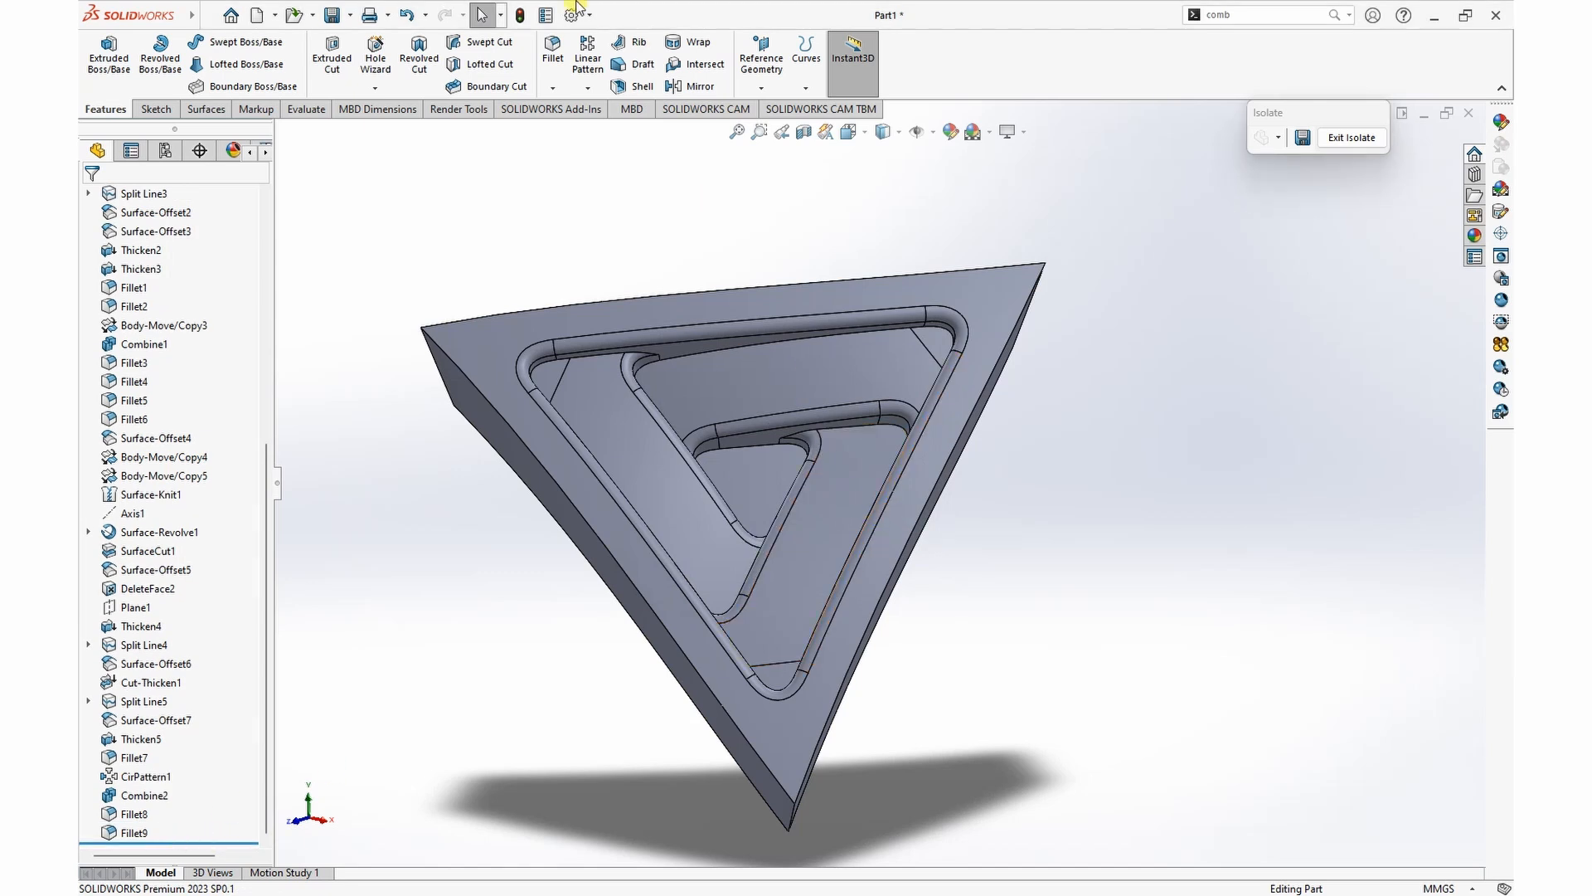
# Step: Fillet the boundary of the central triangular floor face with a 0.15 mm curvature-continuous radius
pyautogui.click(568, 53)
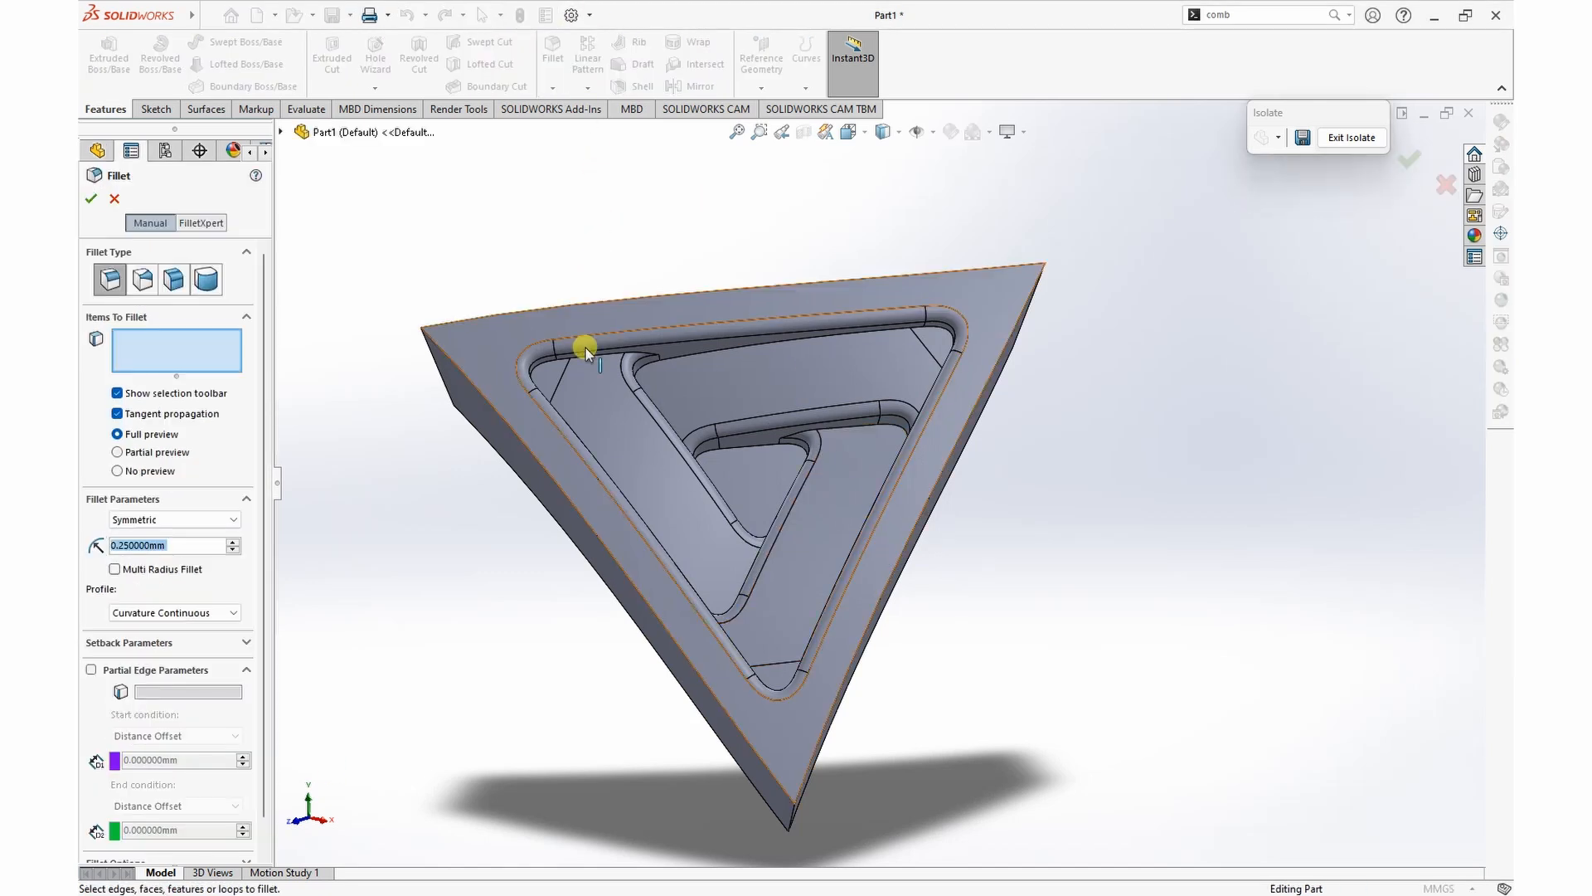
pyautogui.click(739, 467)
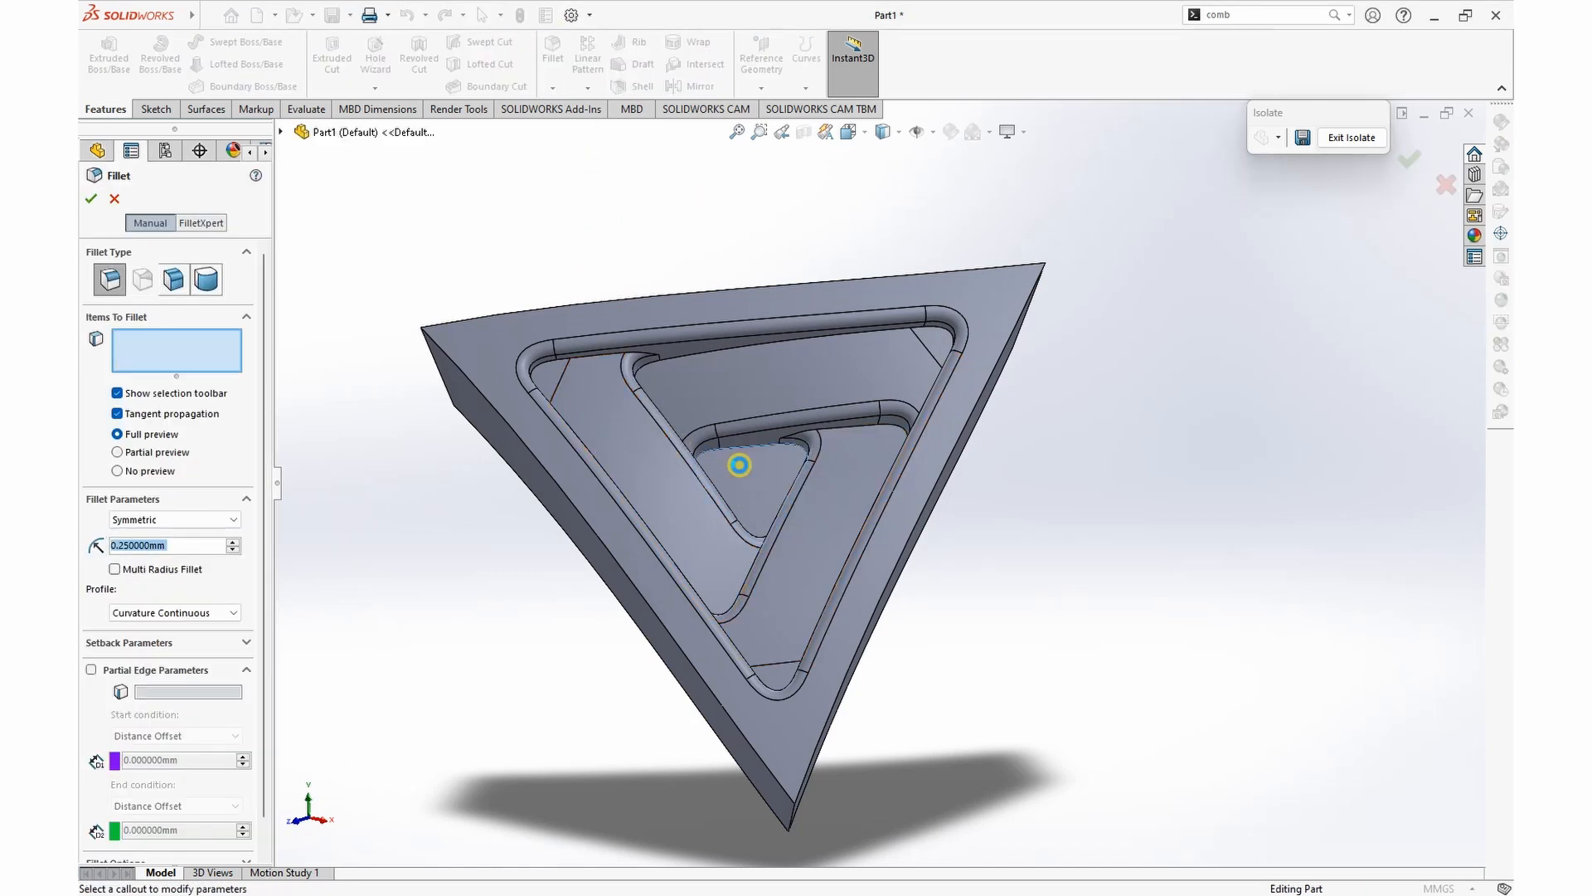
pyautogui.click(740, 465)
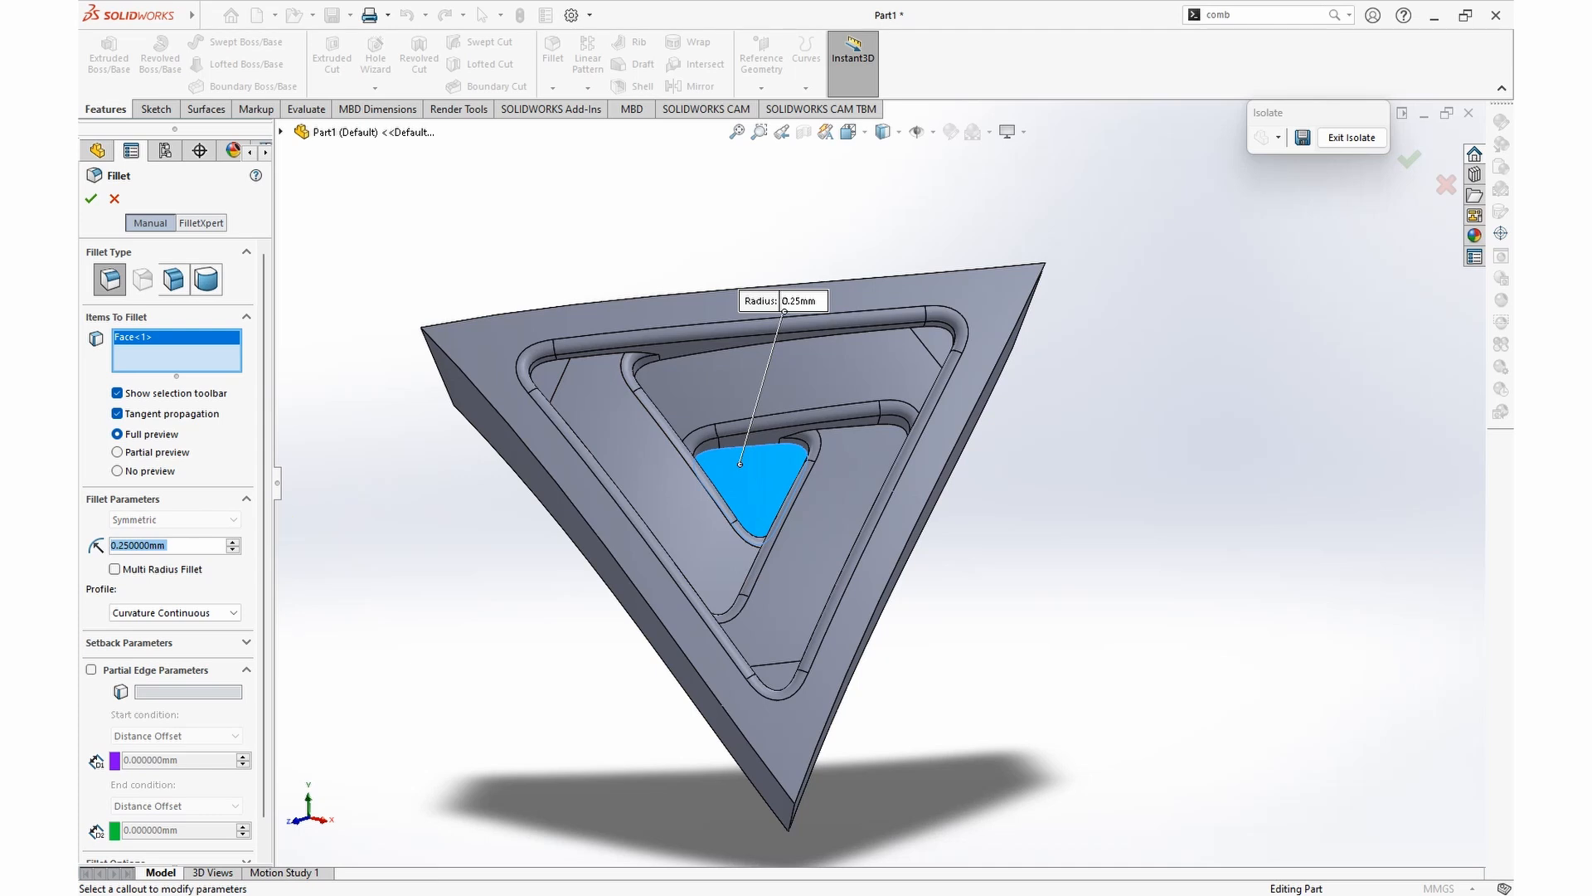
pyautogui.write('.25')
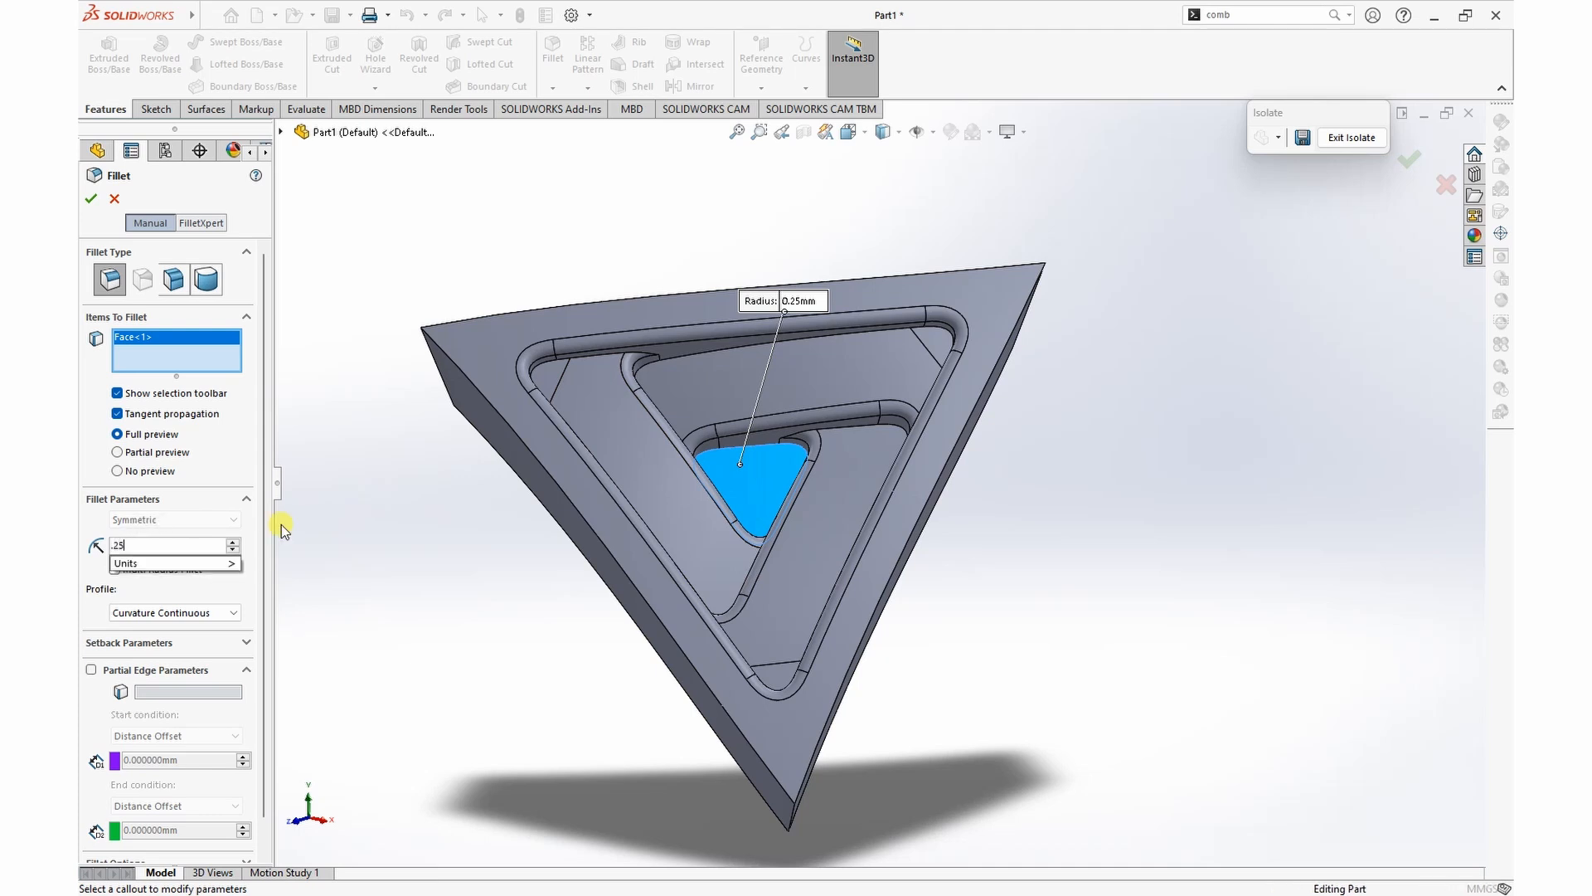
pyautogui.press('Return')
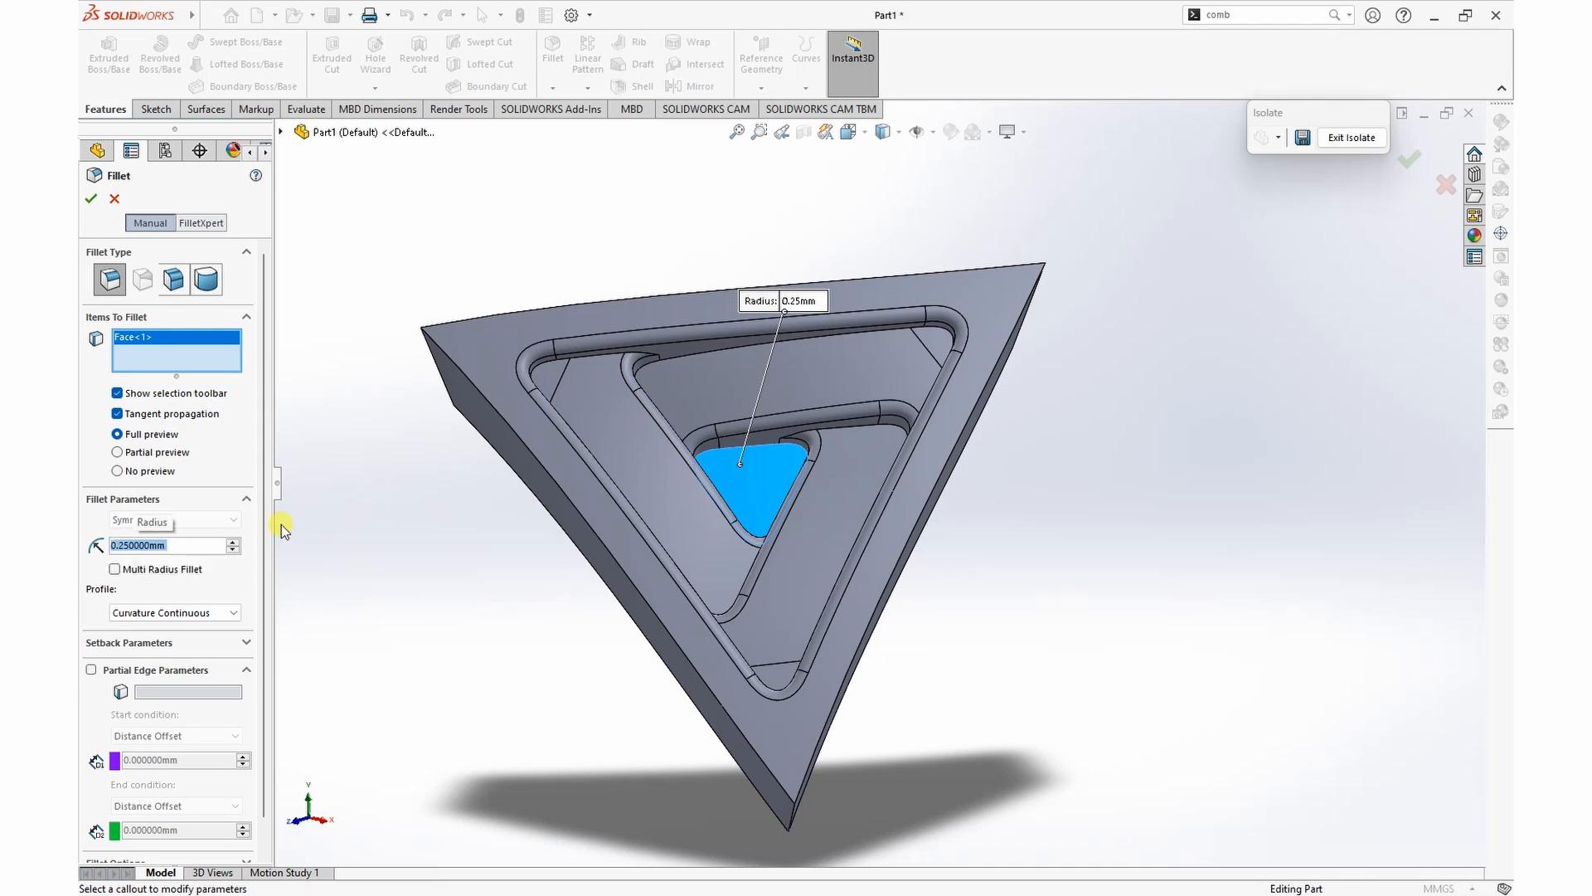
pyautogui.write('.')
pyautogui.write('15')
pyautogui.press('Return')
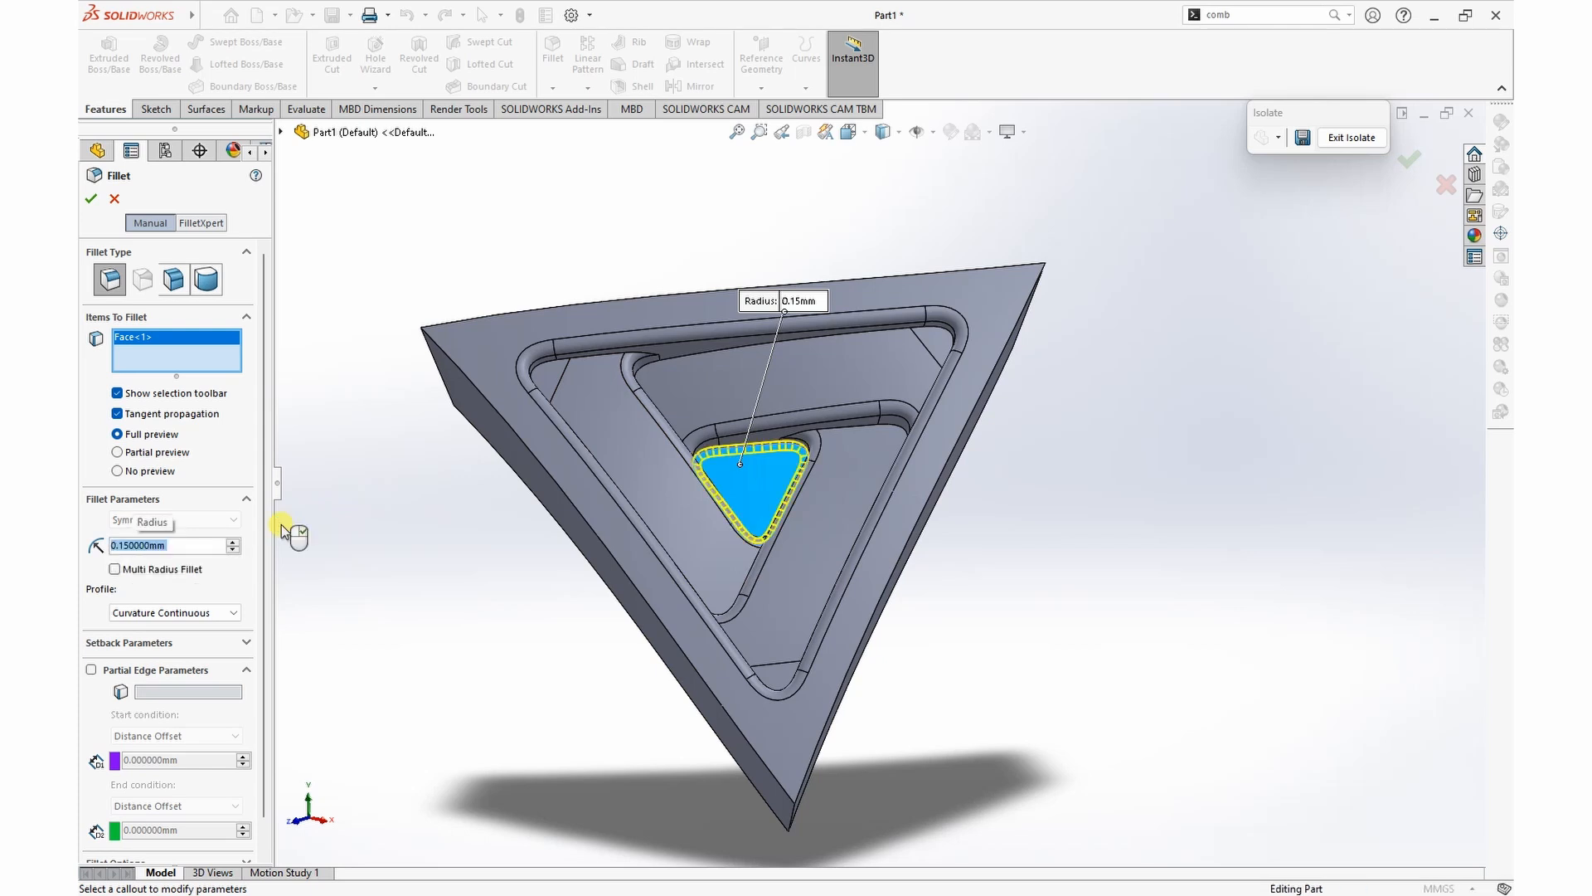
pyautogui.click(88, 200)
# Step: Start a zero-distance surface offset and select the first strip's top face together with its tangent faces
pyautogui.moveTo(1203, 520); pyautogui.dragTo(1117, 412, button='middle')
pyautogui.scroll(3, 783, 567)
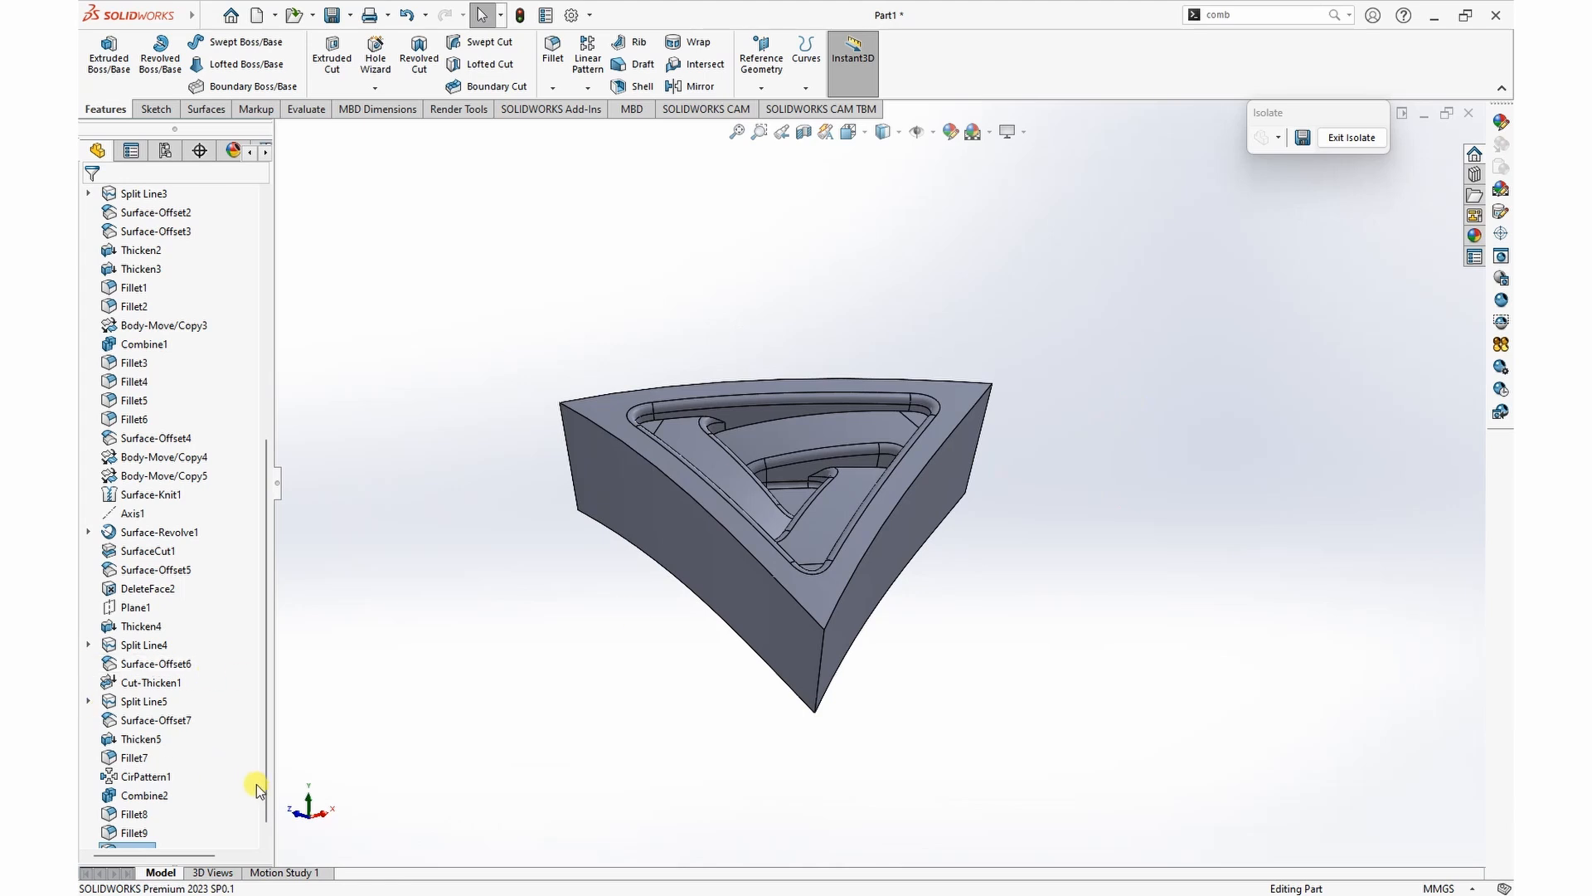
pyautogui.scroll(-1, 266, 793)
pyautogui.moveTo(1043, 506); pyautogui.dragTo(1117, 519, button='middle')
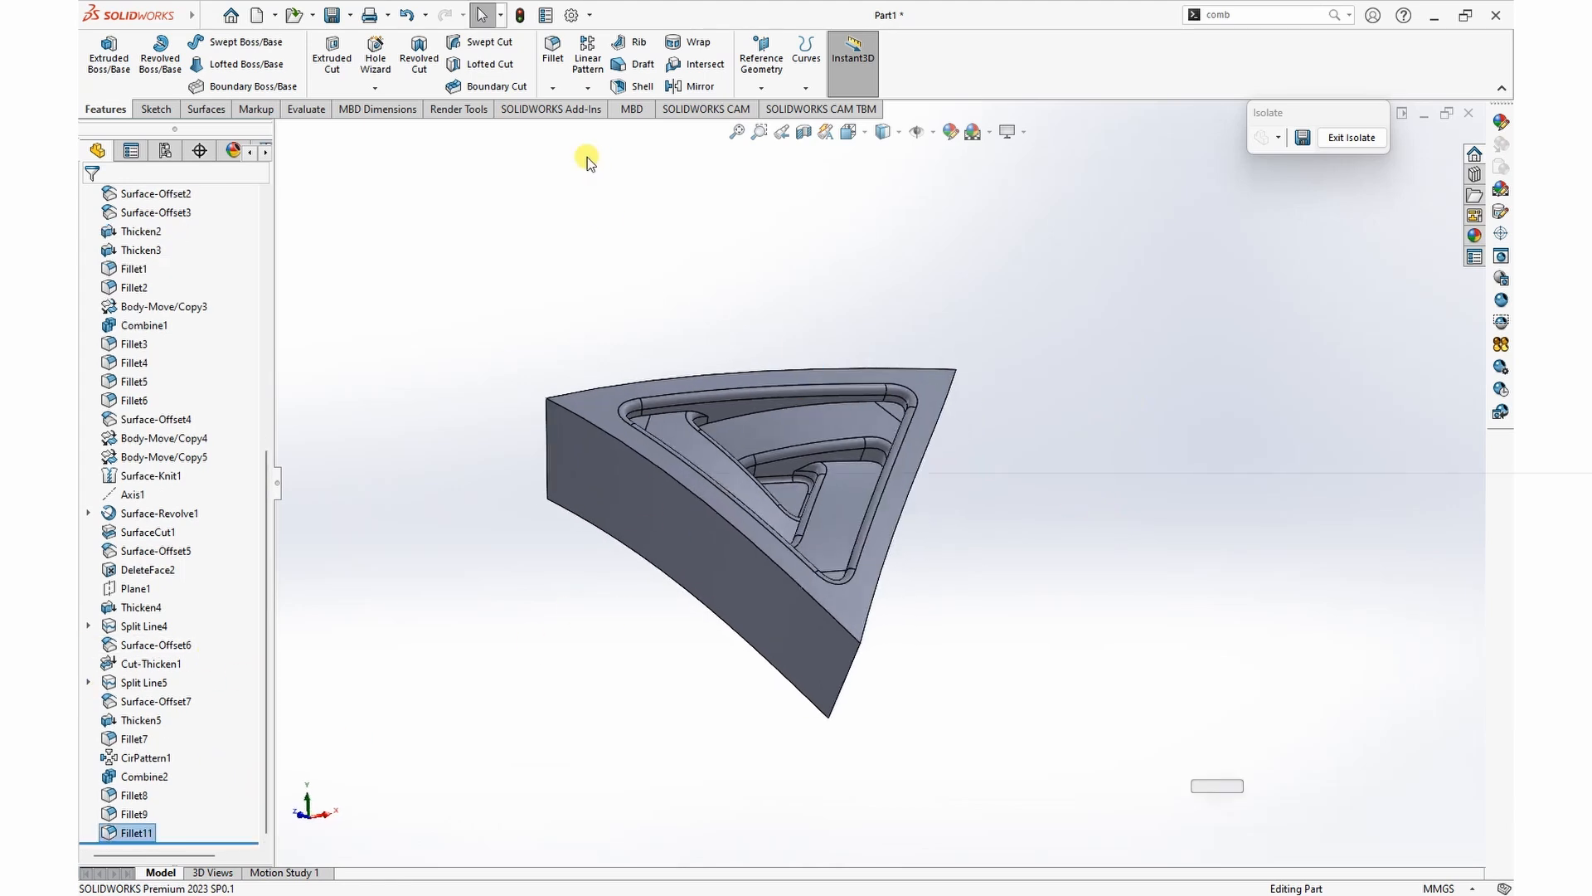
pyautogui.click(213, 112)
pyautogui.click(456, 63)
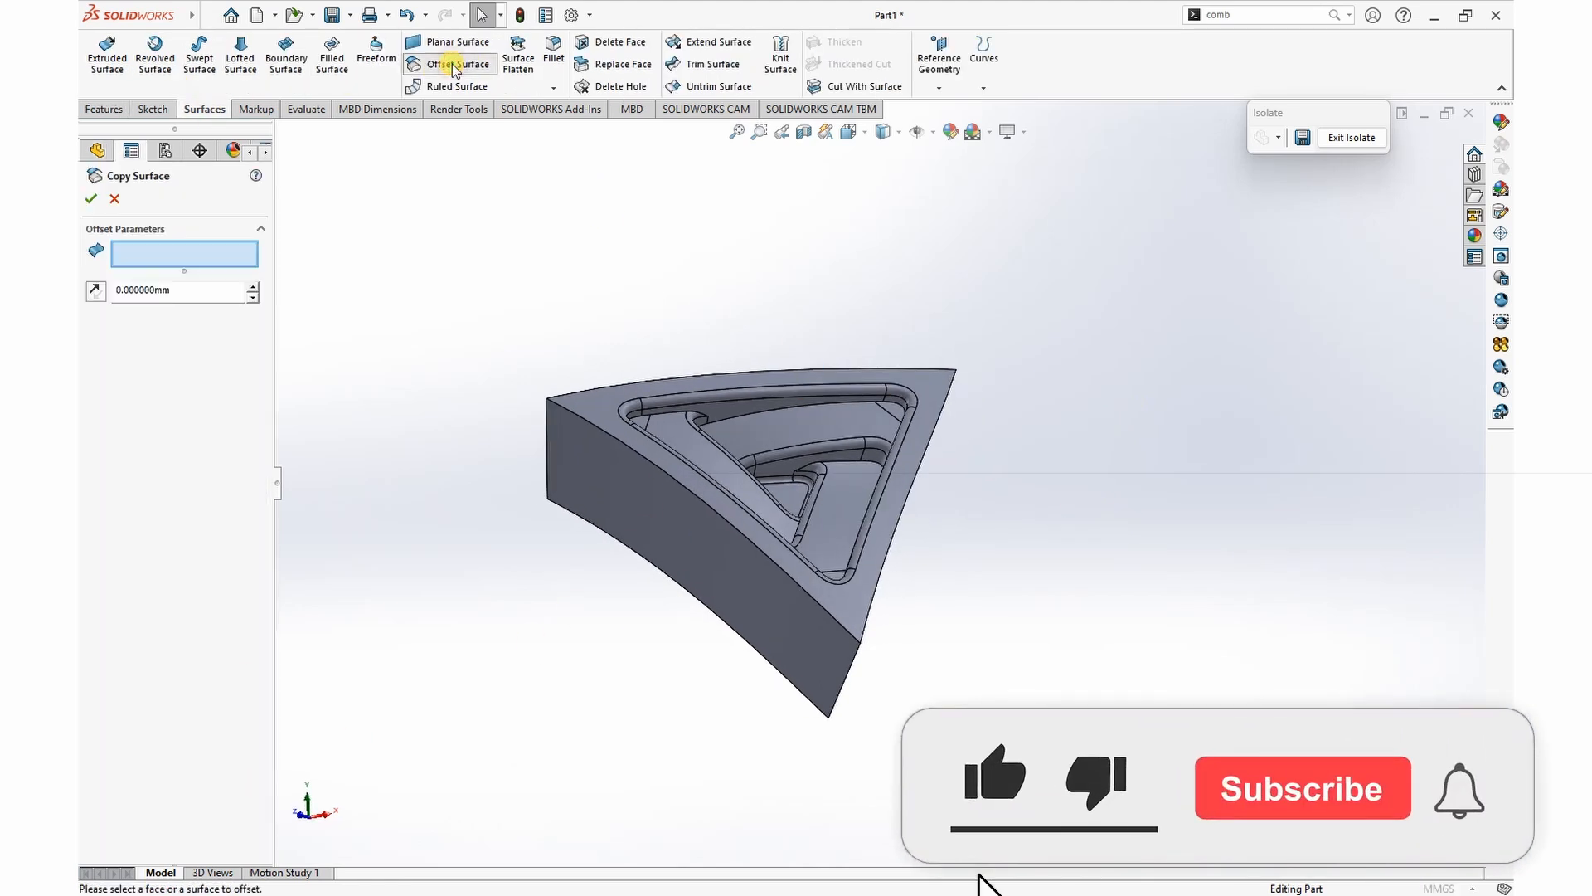
pyautogui.scroll(-1, 1042, 500)
pyautogui.moveTo(1043, 500); pyautogui.dragTo(996, 522, button='middle')
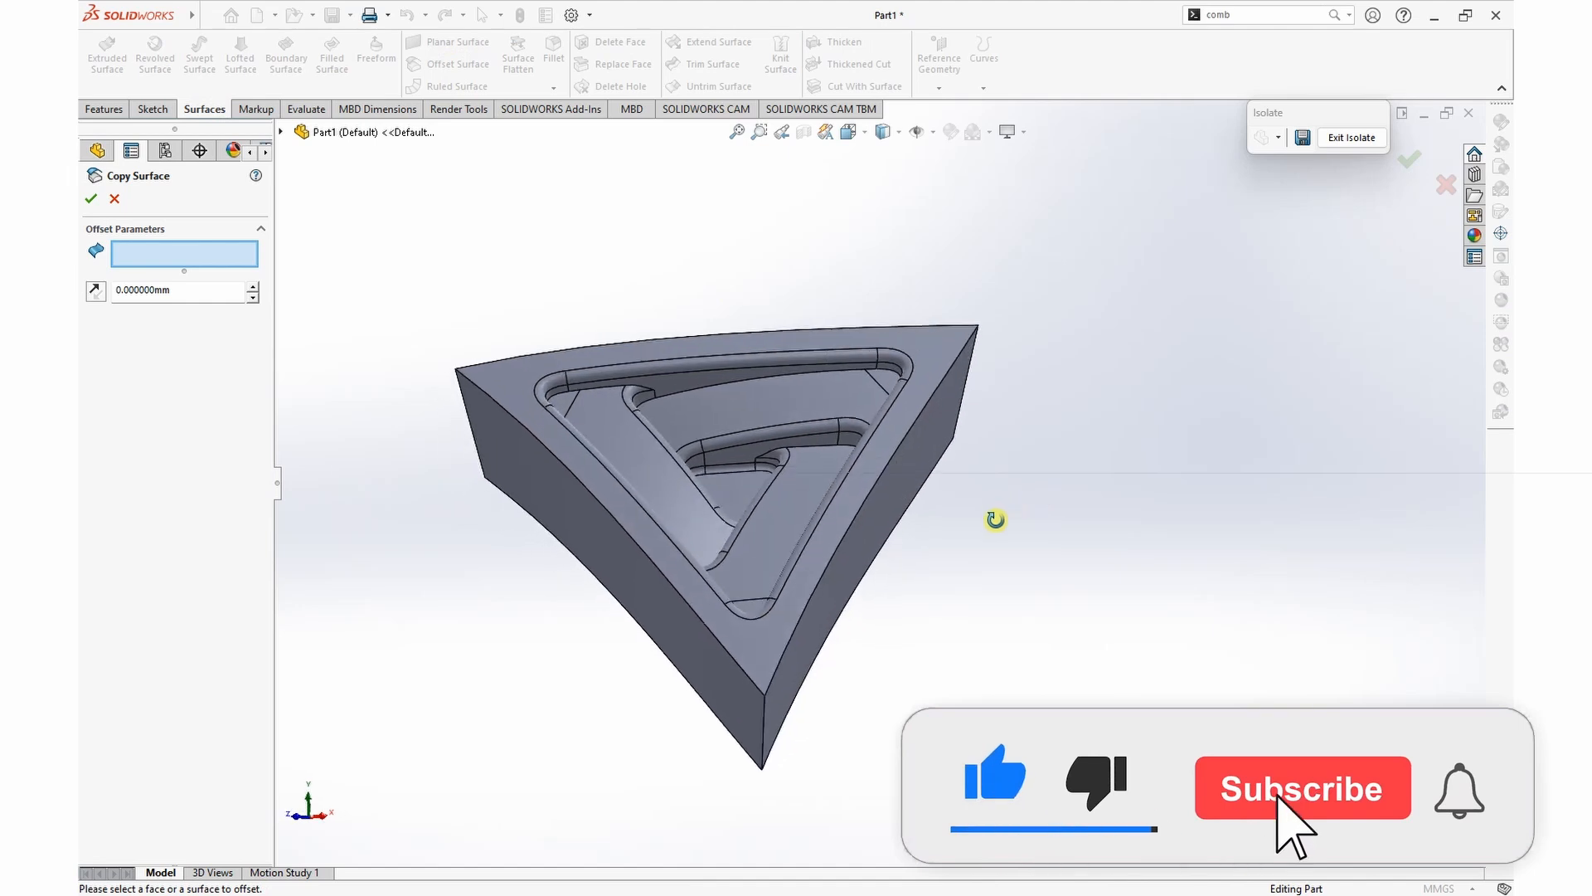
pyautogui.rightClick(644, 467)
pyautogui.click(729, 603)
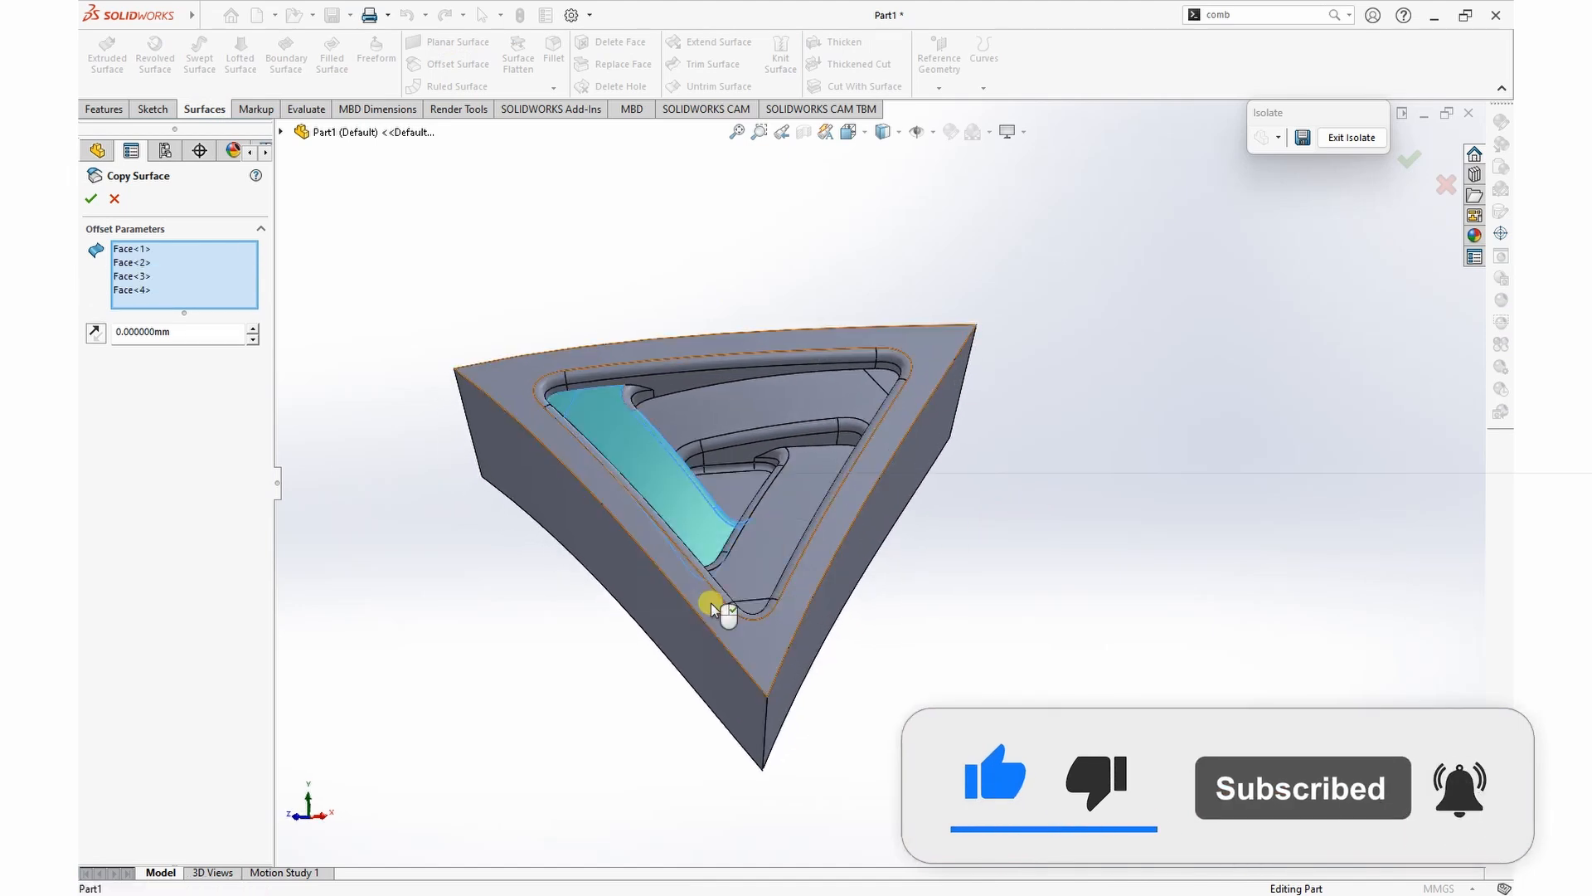
# Step: Add the neighbouring strip's top face, the central floor face and the rounded faces between them to the surface copy
pyautogui.moveTo(645, 446); pyautogui.dragTo(740, 480, button='middle')
pyautogui.click(749, 491)
pyautogui.click(788, 475)
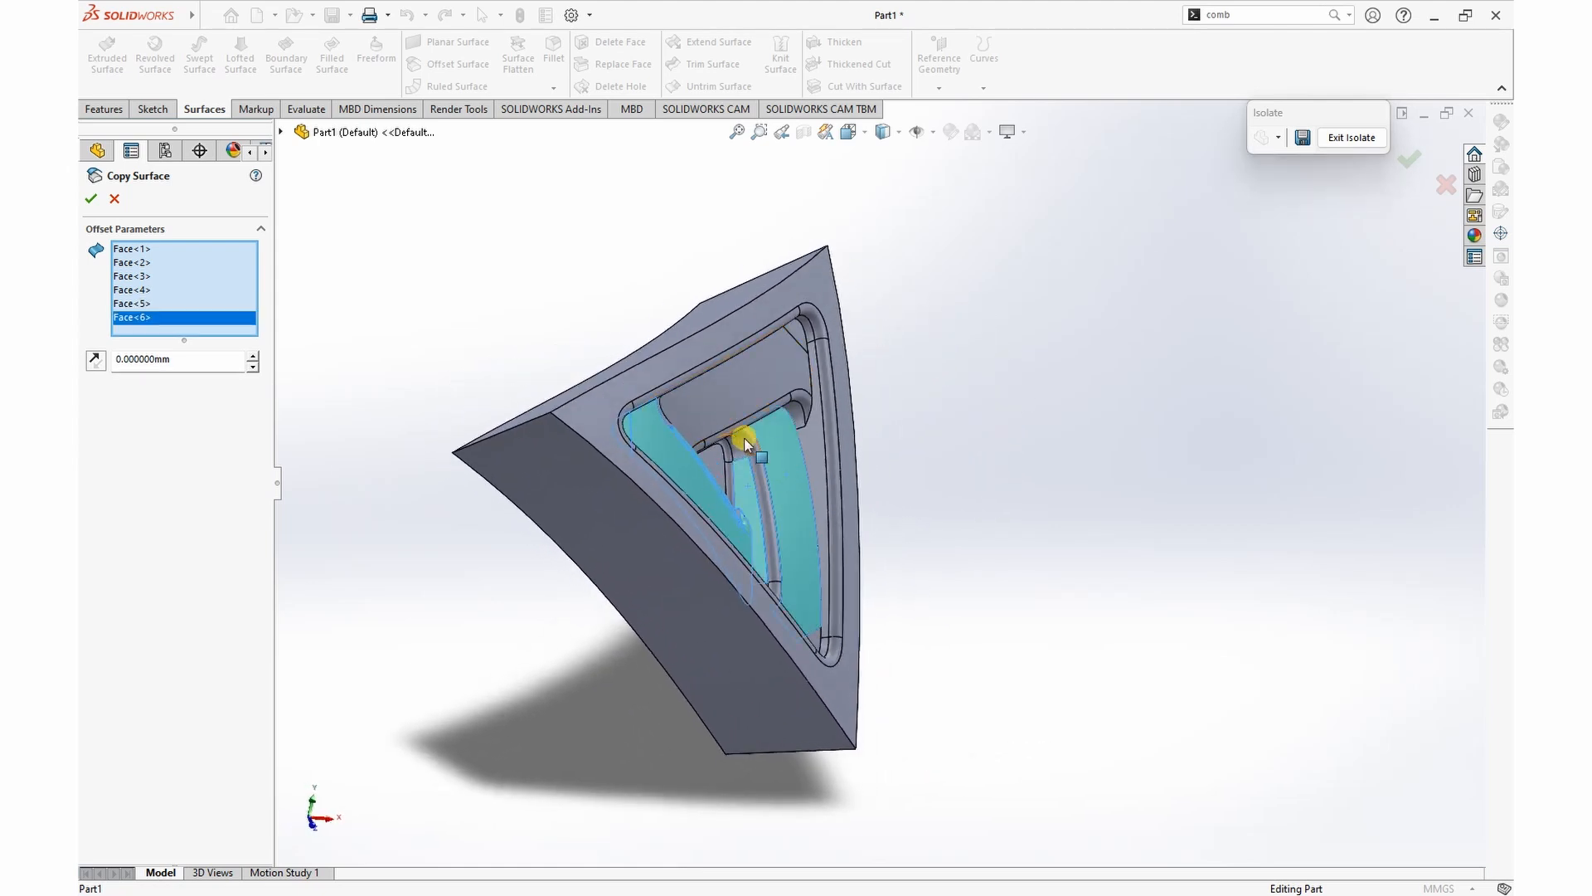
pyautogui.click(746, 448)
pyautogui.click(734, 449)
pyautogui.click(728, 458)
pyautogui.click(739, 478)
pyautogui.click(760, 486)
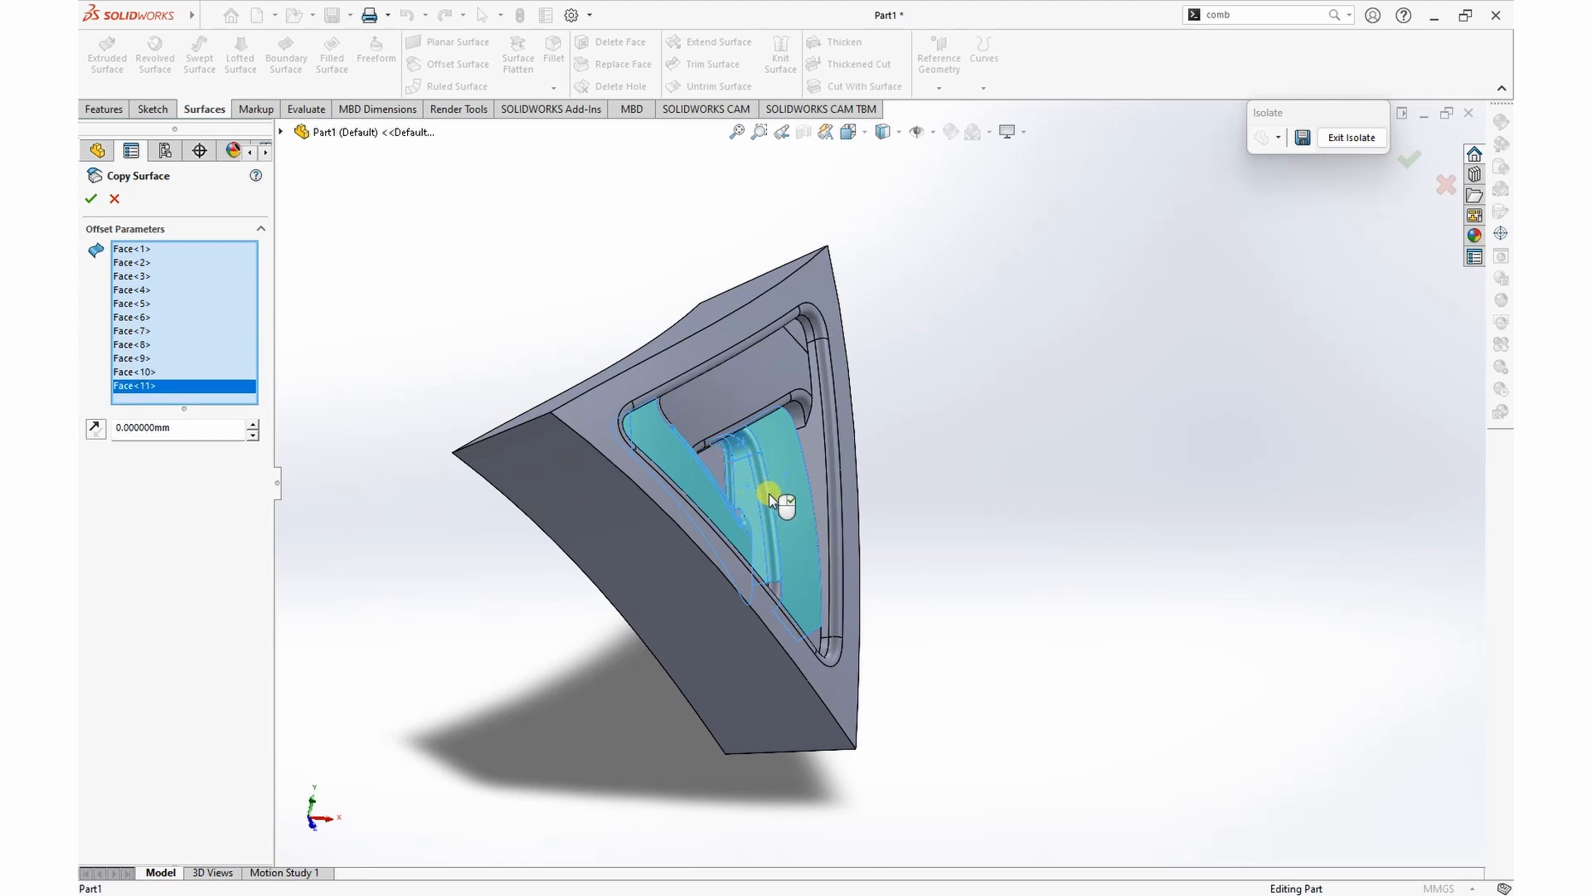
# Step: Add the third strip's top face, the adjoining side wall and rounded end faces, and the nearby pocket corner faces to the selection
pyautogui.click(816, 485)
pyautogui.click(798, 408)
pyautogui.click(802, 396)
pyautogui.click(795, 366)
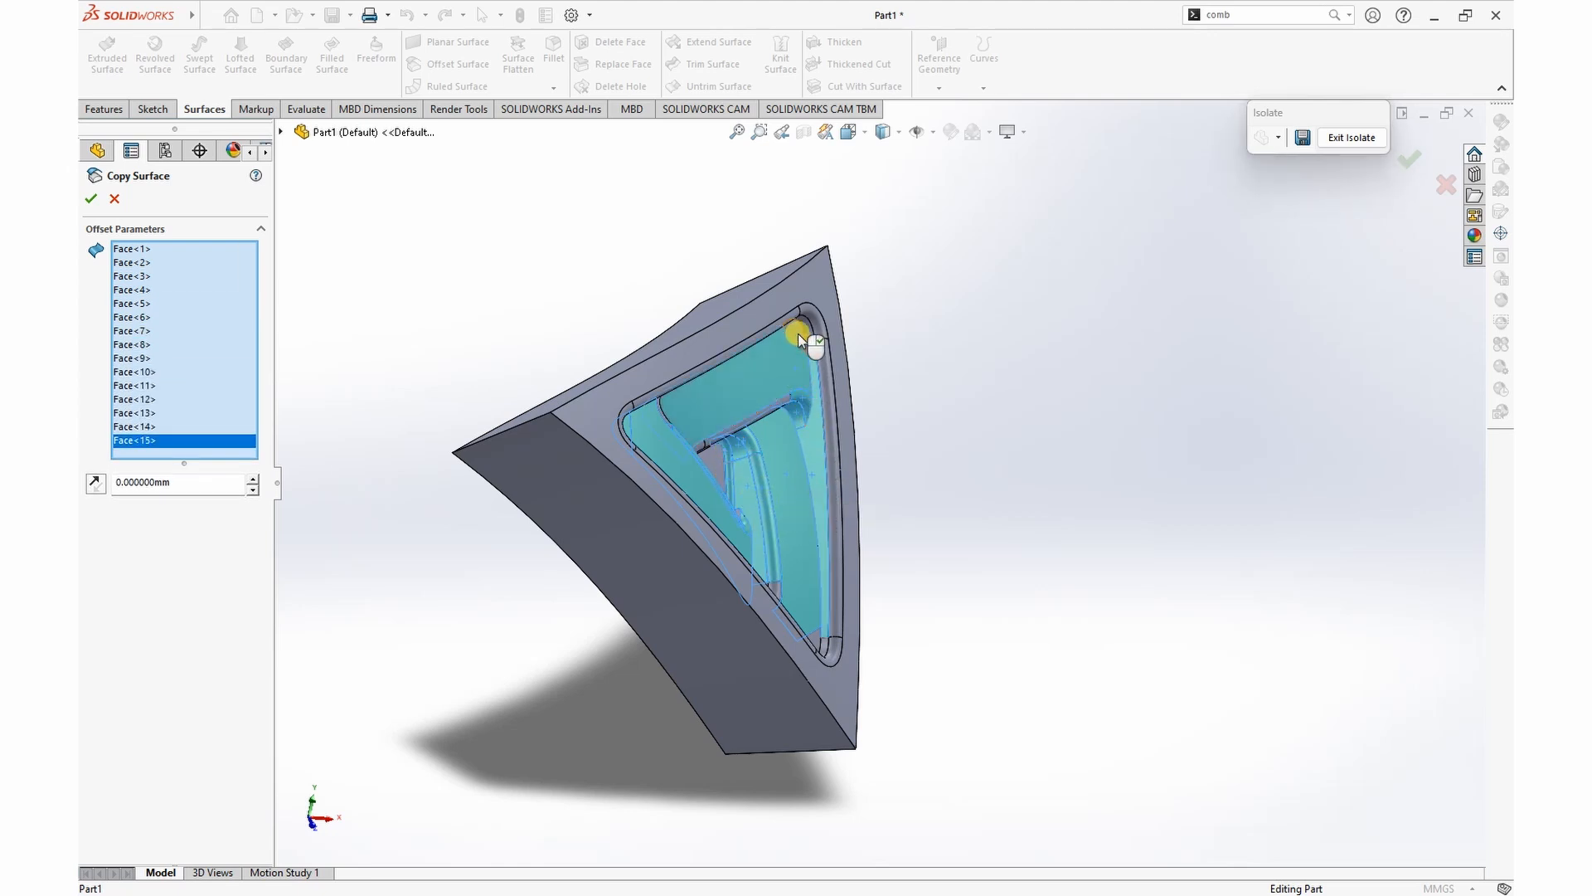
pyautogui.click(804, 324)
pyautogui.click(798, 328)
pyautogui.click(816, 322)
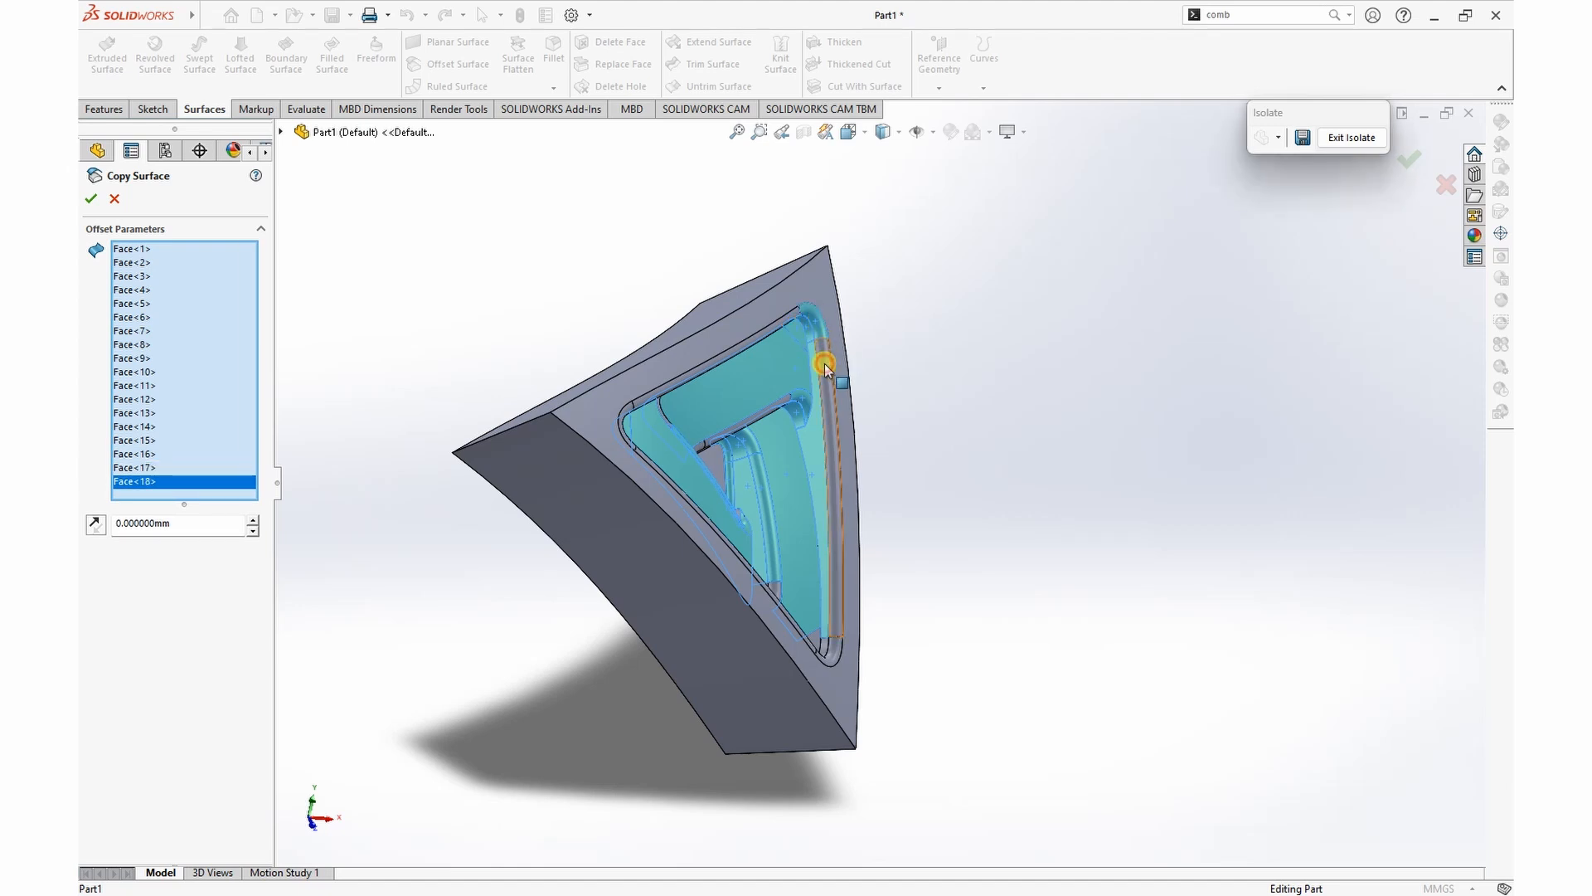
# Step: Add the frame's long rounded rim face and the small faces at the adjacent pocket corner to the selection
pyautogui.click(825, 364)
pyautogui.click(830, 649)
pyautogui.click(822, 650)
pyautogui.click(813, 639)
pyautogui.click(775, 589)
# Step: Add the remaining small wall and fillet faces around the central triangular recess to the selection
pyautogui.moveTo(732, 398); pyautogui.dragTo(589, 415, button='middle')
pyautogui.click(768, 471)
pyautogui.click(782, 465)
pyautogui.click(767, 461)
pyautogui.click(750, 459)
pyautogui.click(744, 440)
pyautogui.click(737, 475)
pyautogui.click(744, 490)
# Step: Add the remaining pocket corner, rim and strip edge faces and the outer triangular frame face to the selection
pyautogui.click(648, 549)
pyautogui.click(629, 569)
pyautogui.click(604, 588)
pyautogui.click(665, 335)
pyautogui.click(671, 342)
pyautogui.click(707, 333)
pyautogui.click(729, 363)
pyautogui.click(814, 370)
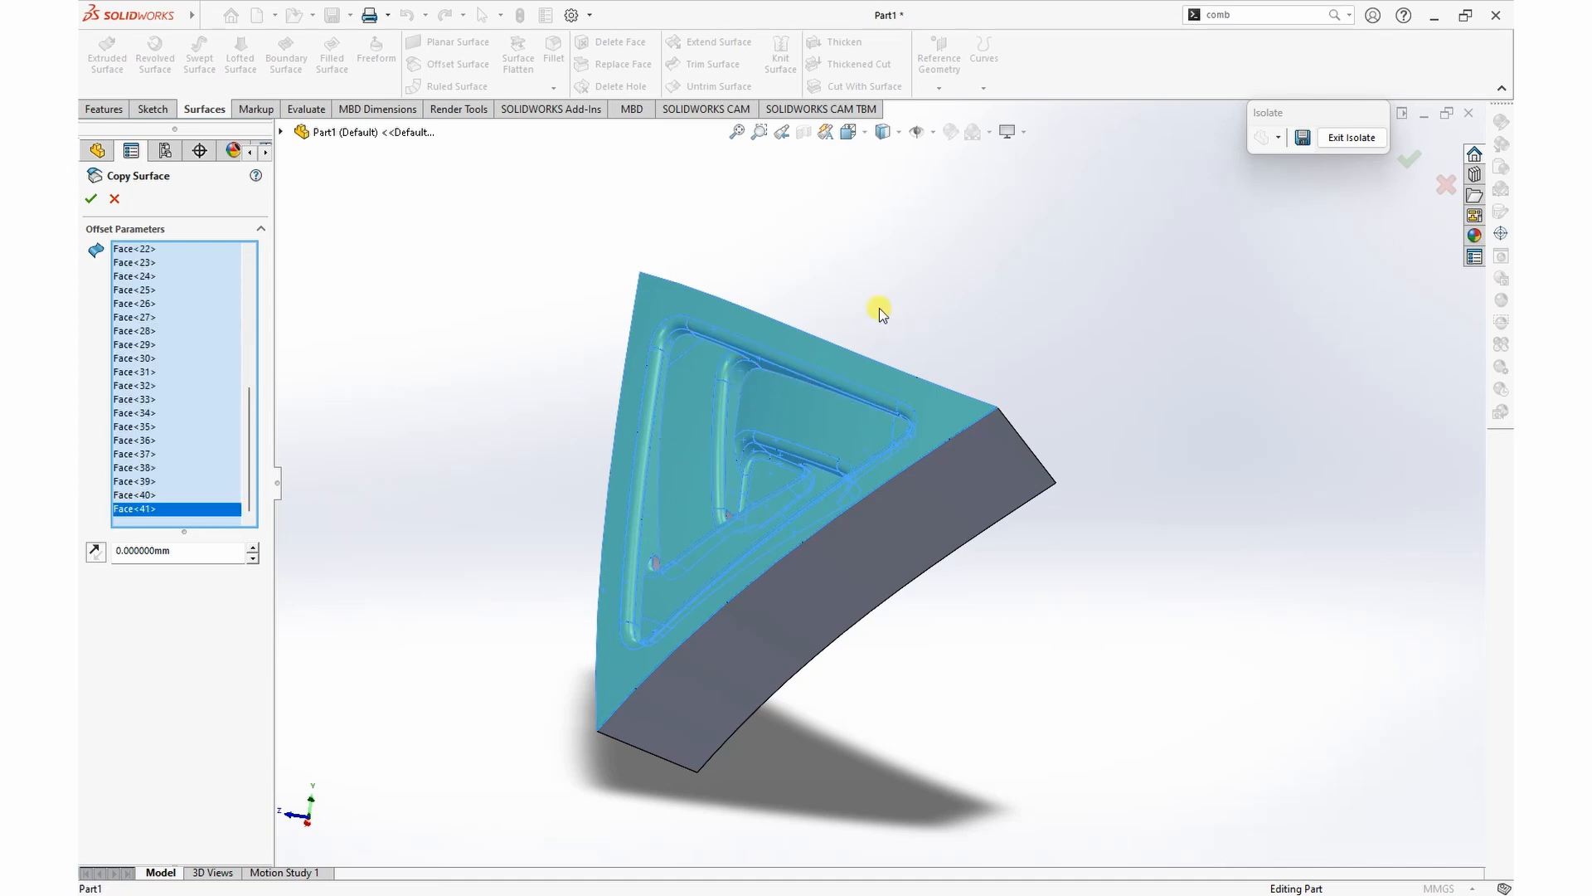
# Step: Add the last missed faces at the strip ends and create the zero-distance copy of the recessed surface
pyautogui.moveTo(813, 370); pyautogui.dragTo(771, 536, button='middle')
pyautogui.click(737, 493)
pyautogui.click(718, 618)
pyautogui.moveTo(931, 592); pyautogui.dragTo(879, 497, button='middle')
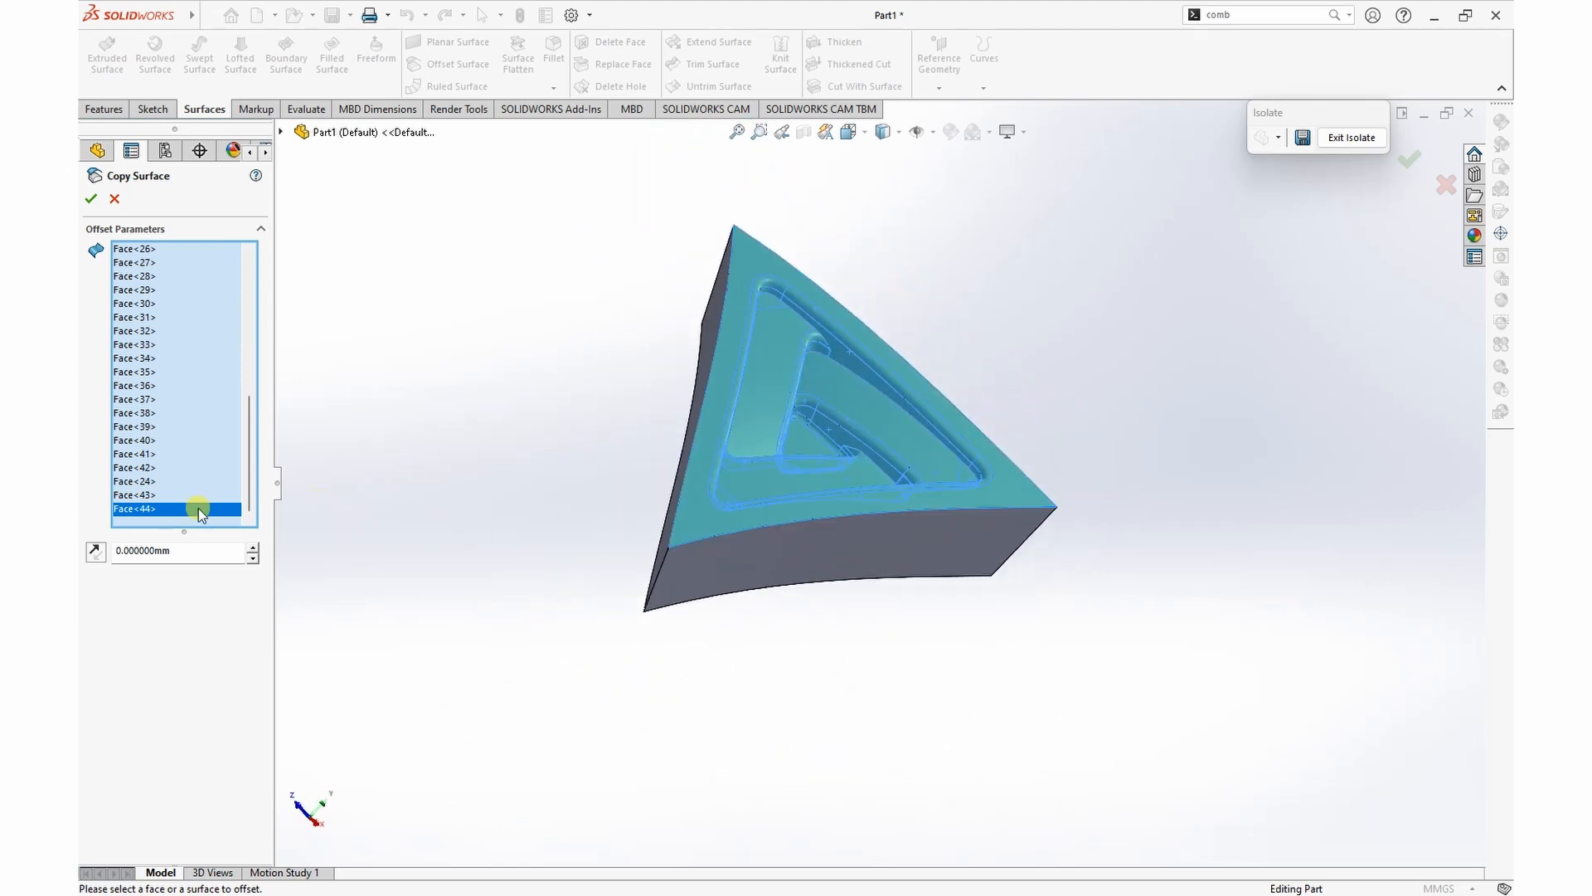
pyautogui.click(90, 200)
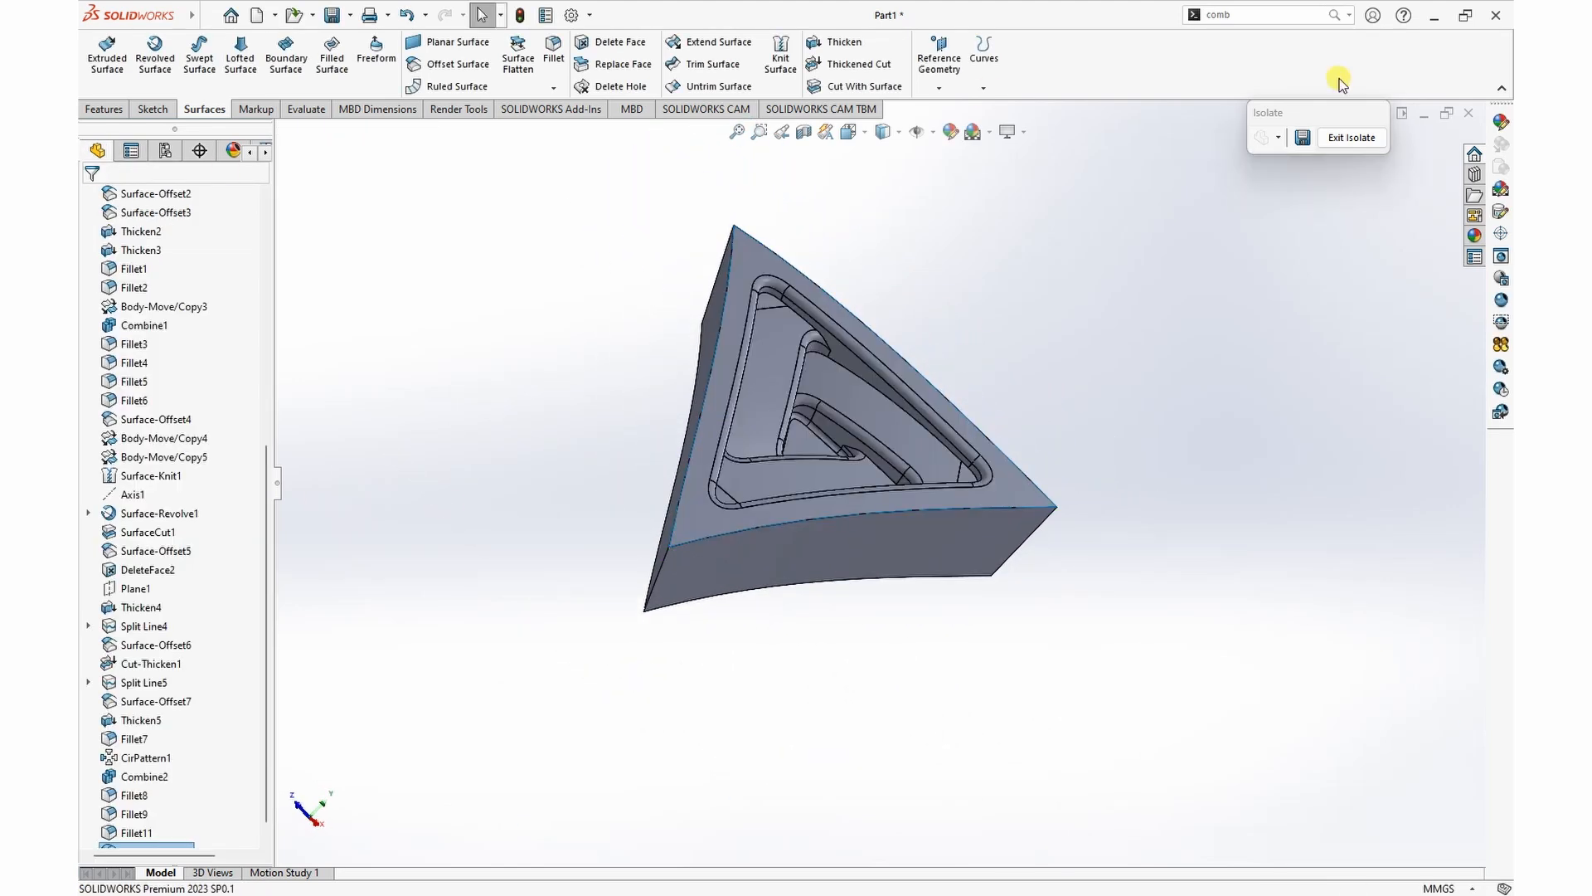
# Step: Exit the isolated view and hide the thickened solid triangular body at the cube's corner
pyautogui.click(1353, 138)
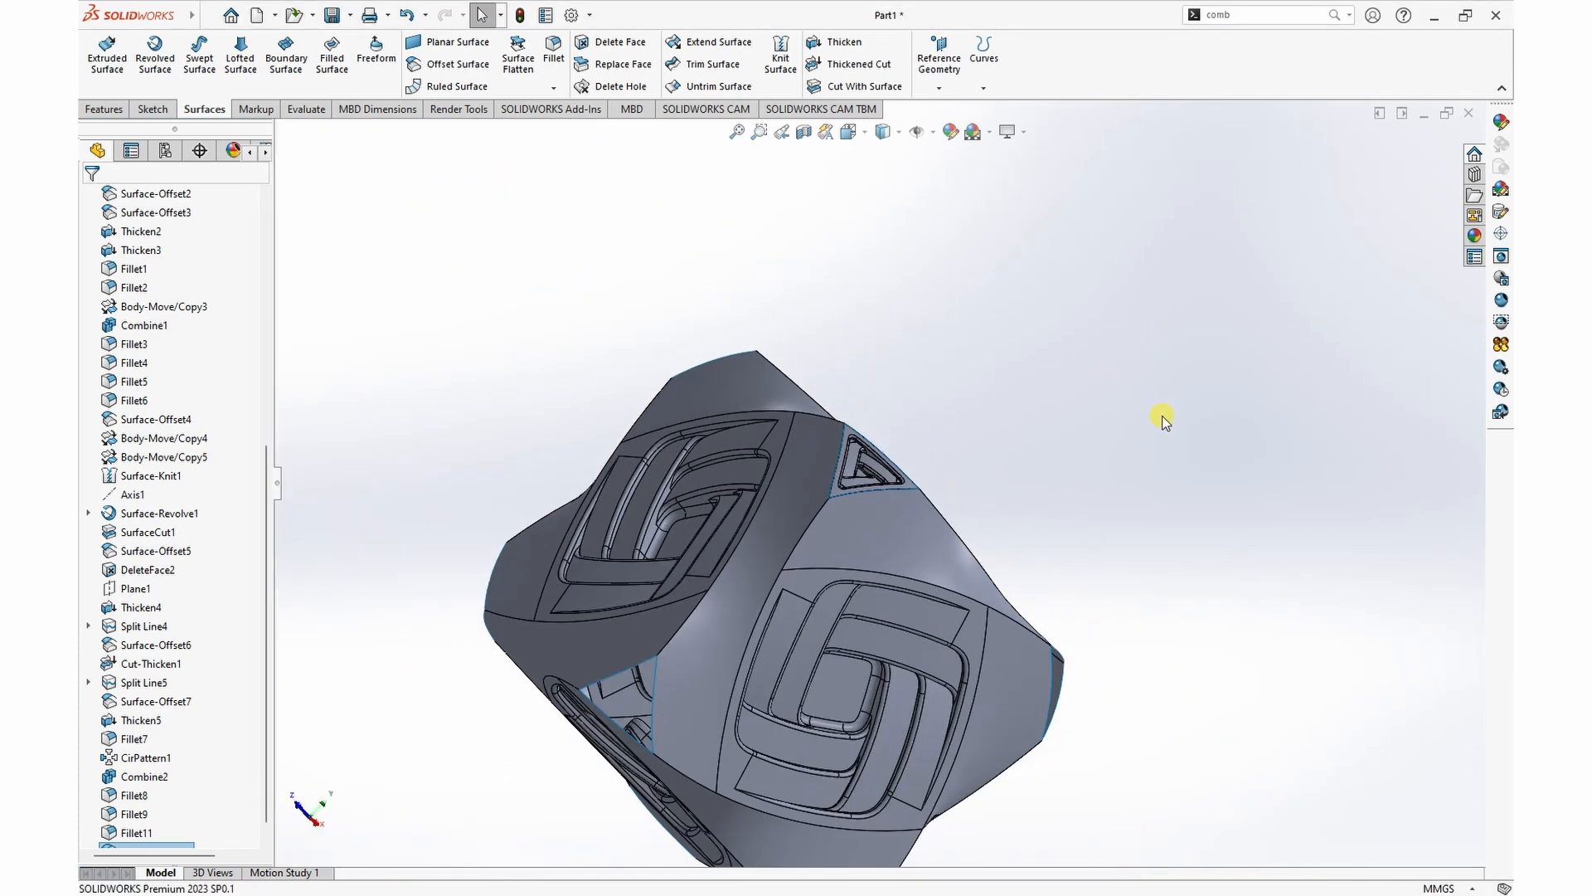
pyautogui.moveTo(1162, 421); pyautogui.dragTo(1026, 495, button='middle')
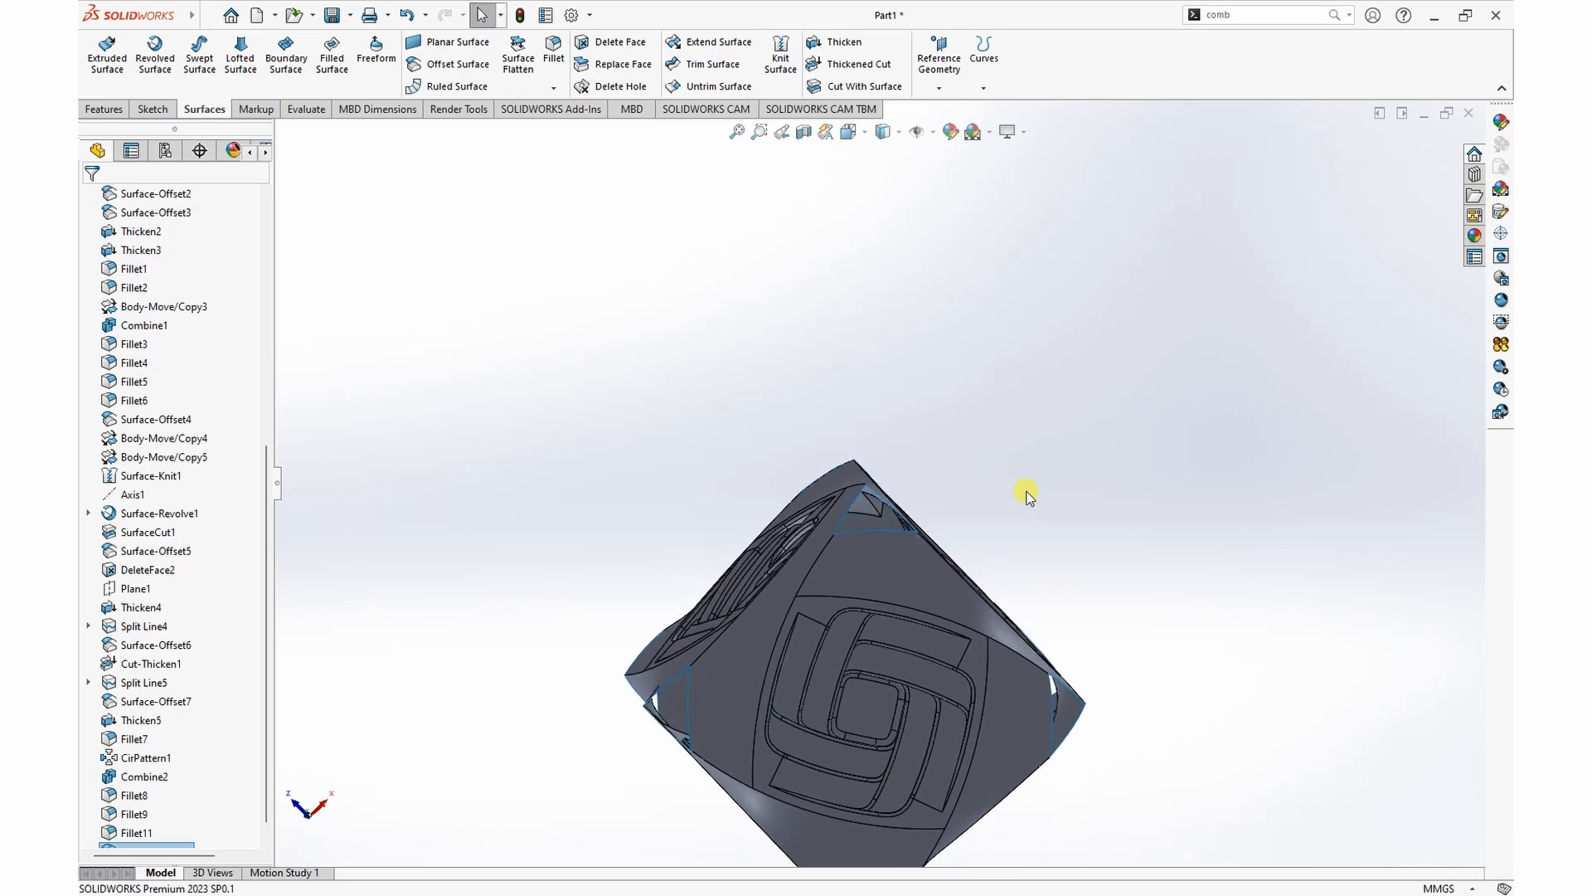
pyautogui.scroll(-3, 1028, 481)
pyautogui.scroll(-2, 622, 597)
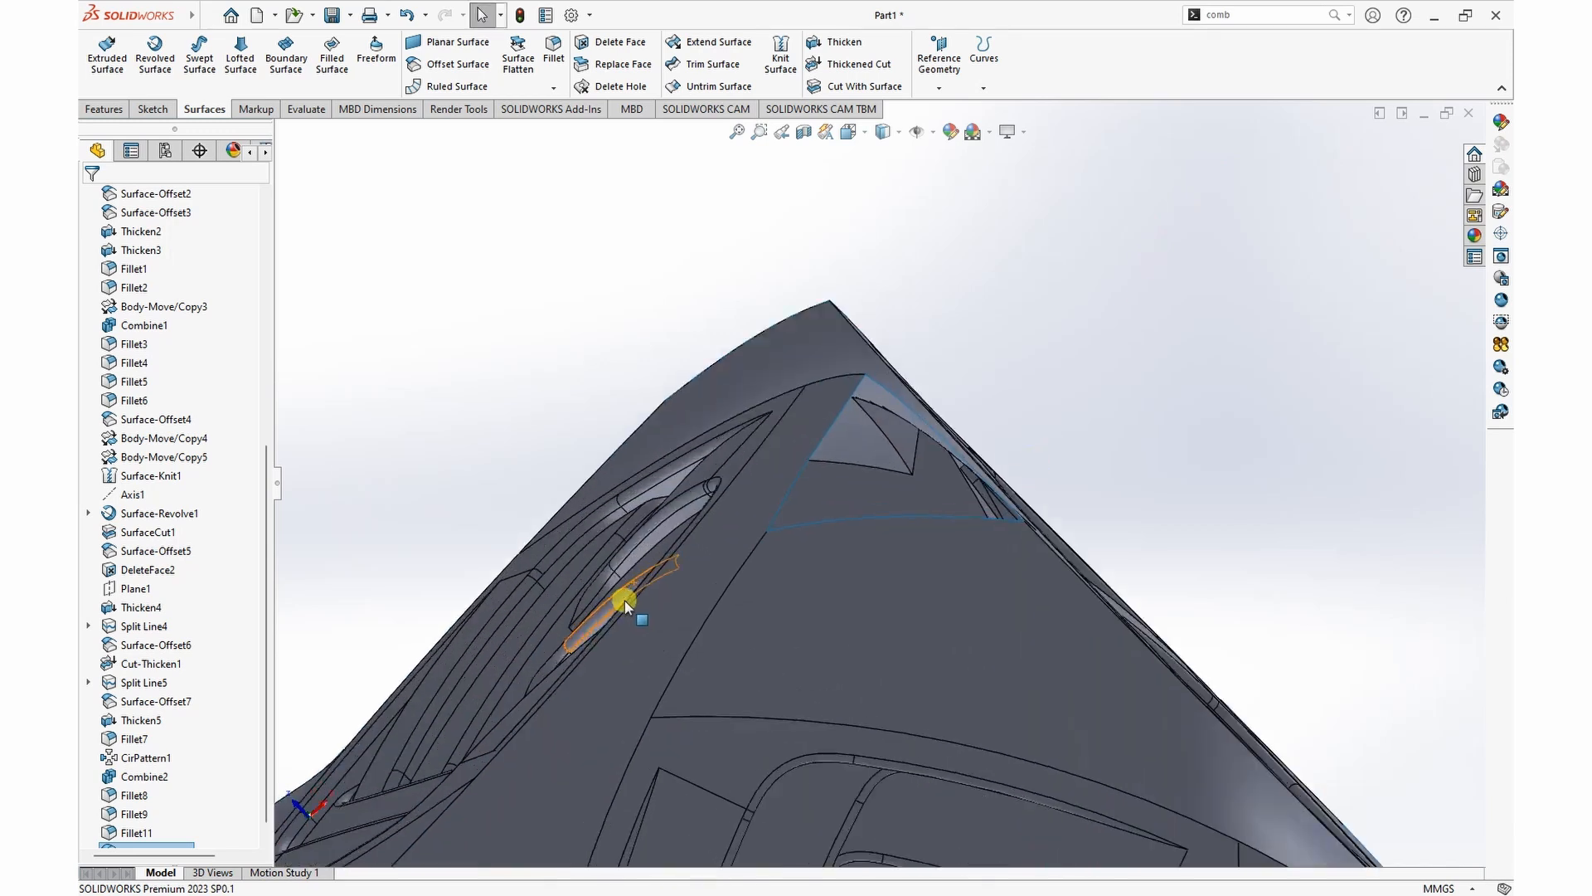
pyautogui.click(887, 435)
pyautogui.click(960, 373)
pyautogui.moveTo(960, 373); pyautogui.dragTo(1131, 282, button='middle')
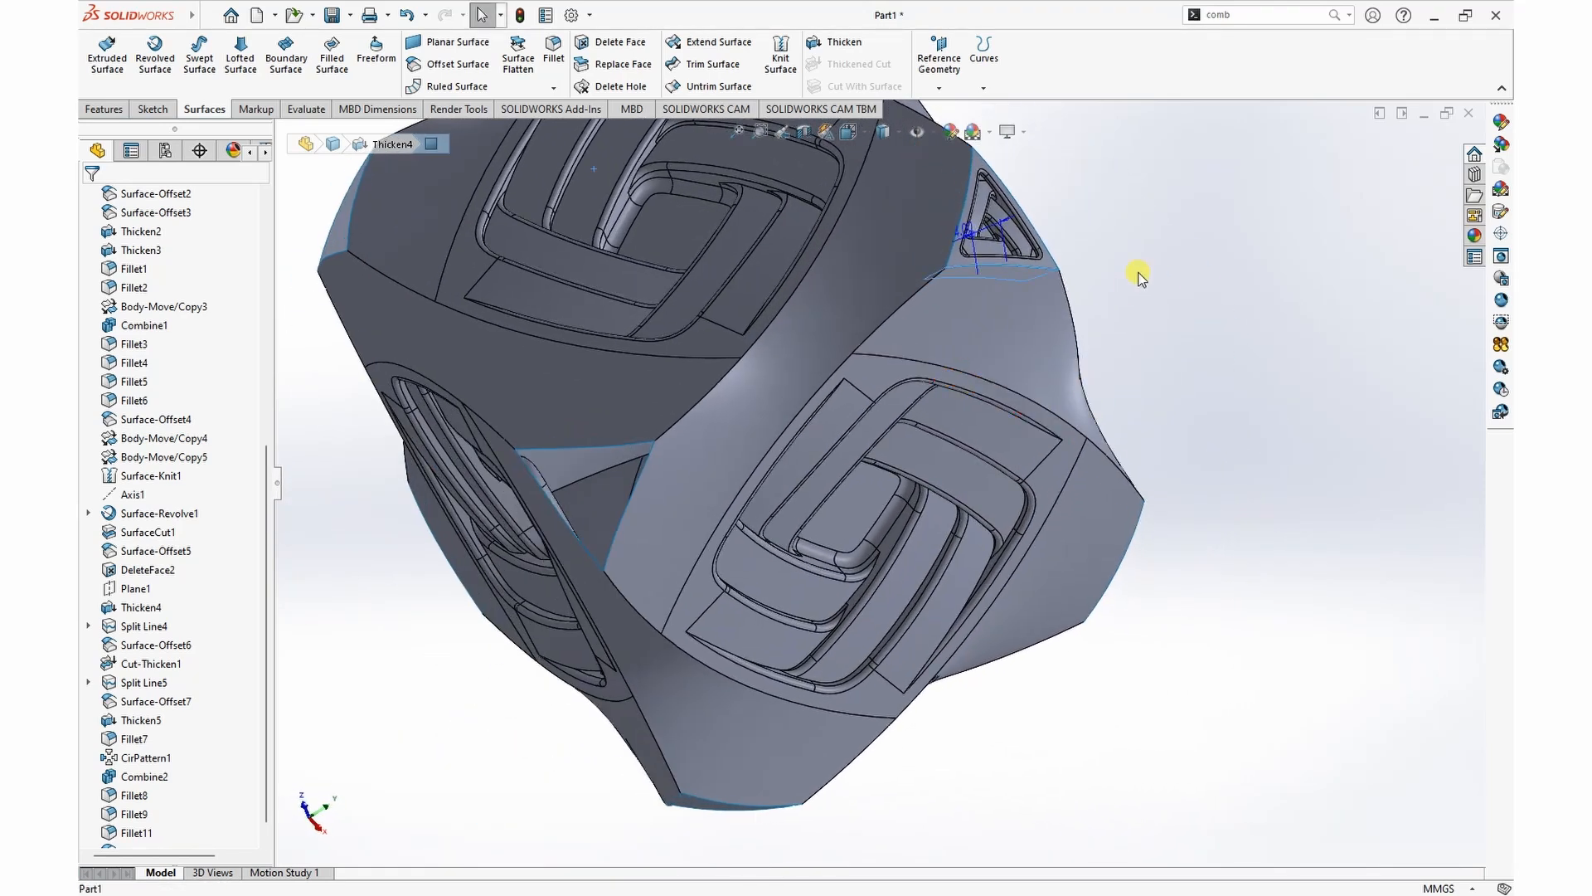
pyautogui.scroll(3, 984, 336)
pyautogui.scroll(-6, 966, 328)
pyautogui.moveTo(1091, 336)
pyautogui.mouseDown(button='middle')
pyautogui.moveTo(1173, 348)
pyautogui.moveTo(1123, 285)
pyautogui.moveTo(1162, 313)
pyautogui.moveTo(1083, 332)
pyautogui.mouseUp(button='middle')
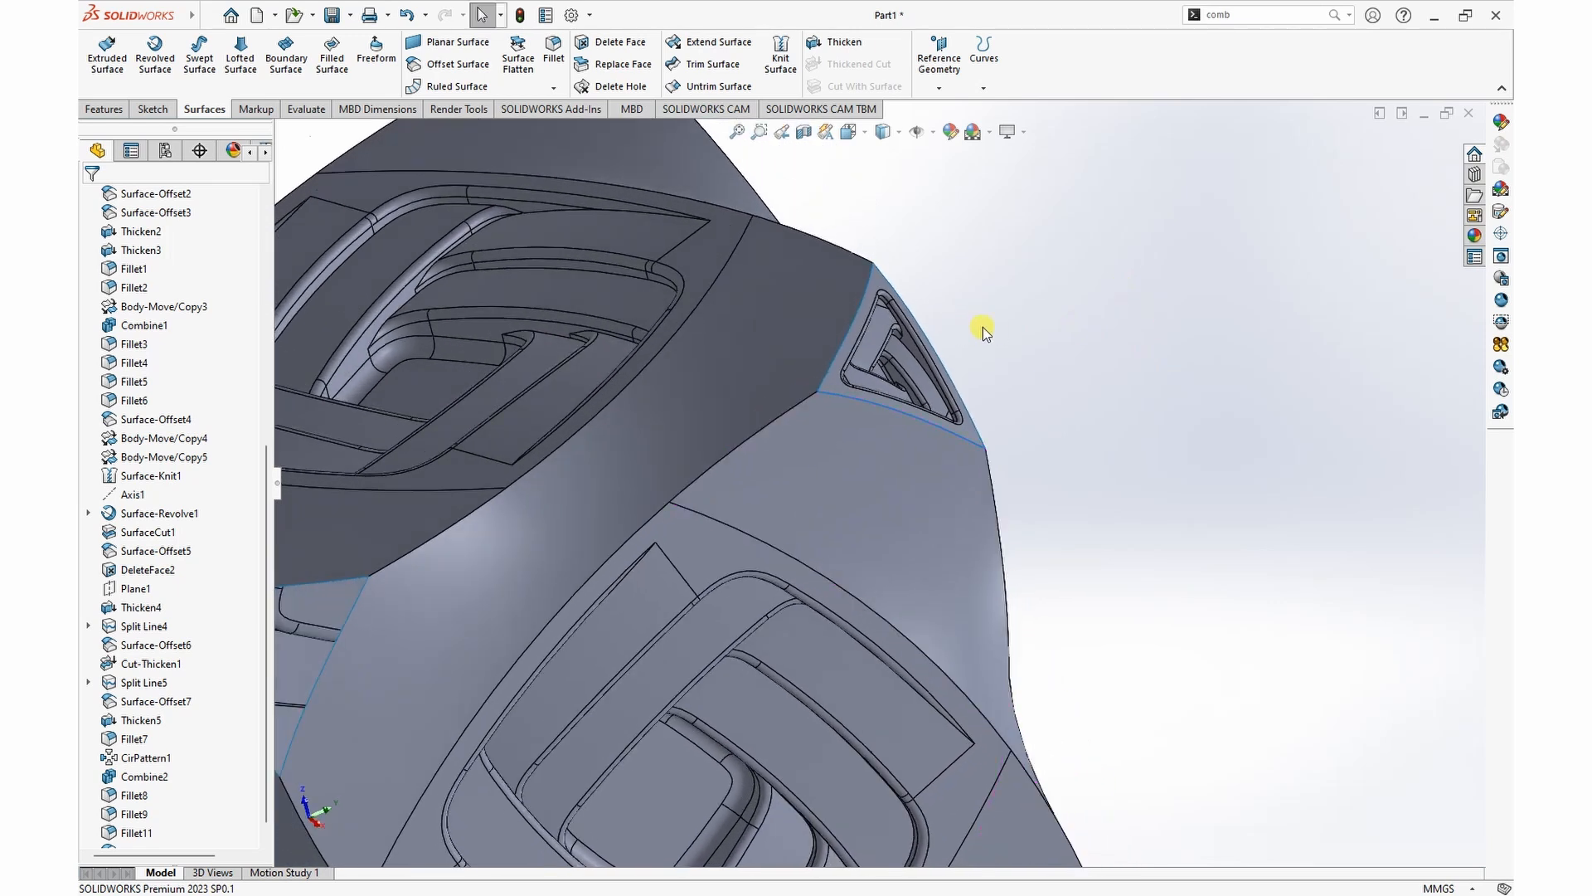
# Step: Start a Move/Copy Bodies operation in copy mode on the recessed triangular surface at the cube's corner
pyautogui.scroll(2, 958, 331)
pyautogui.click(1210, 15)
pyautogui.write('m')
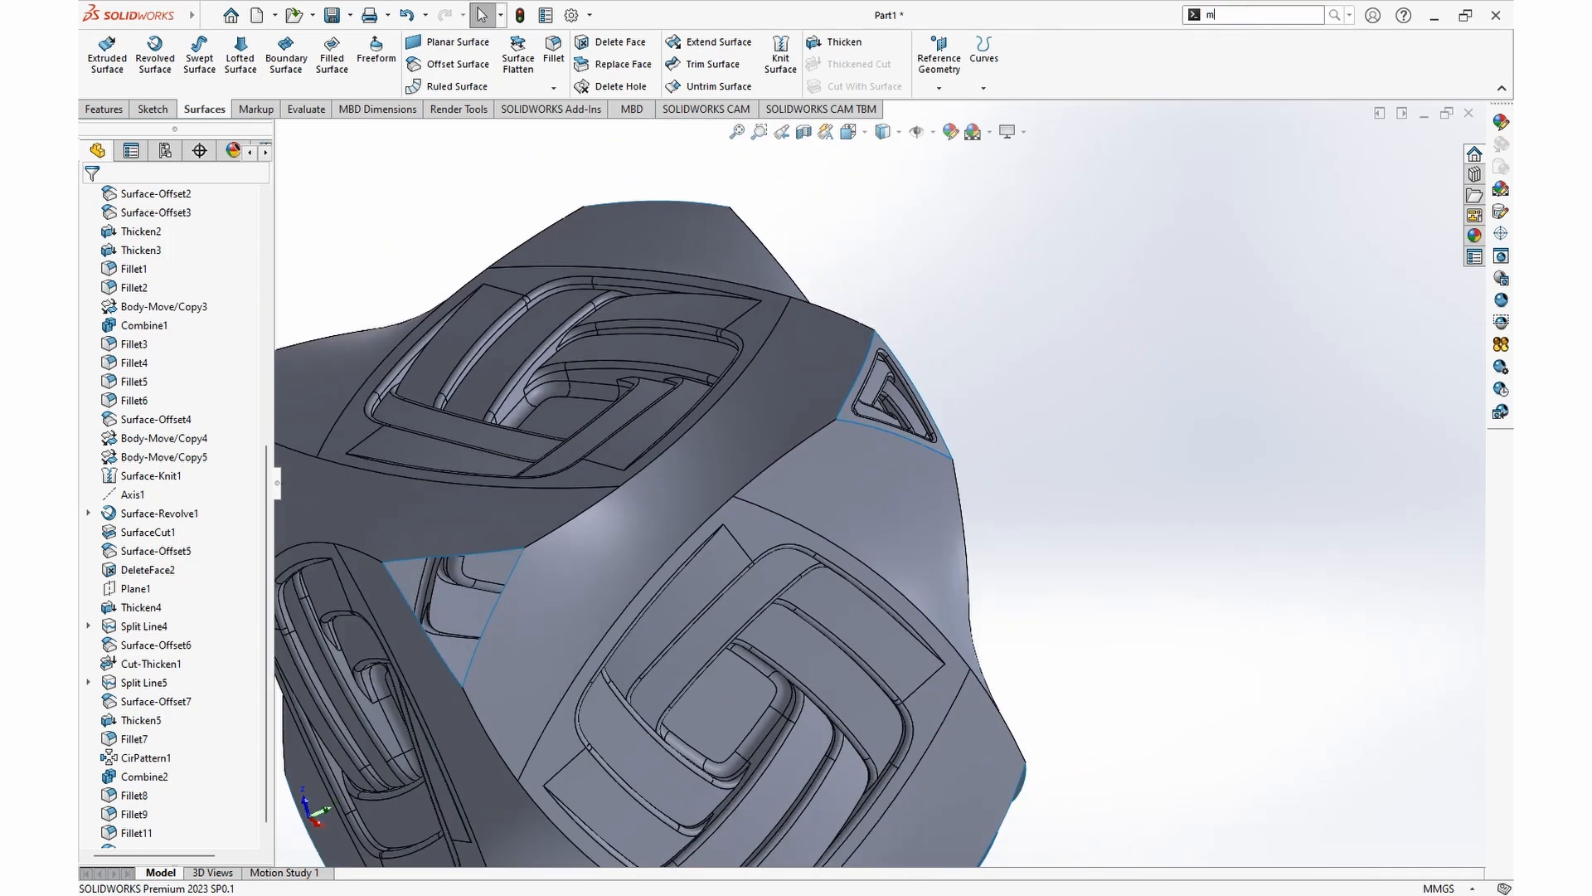
pyautogui.write('ov')
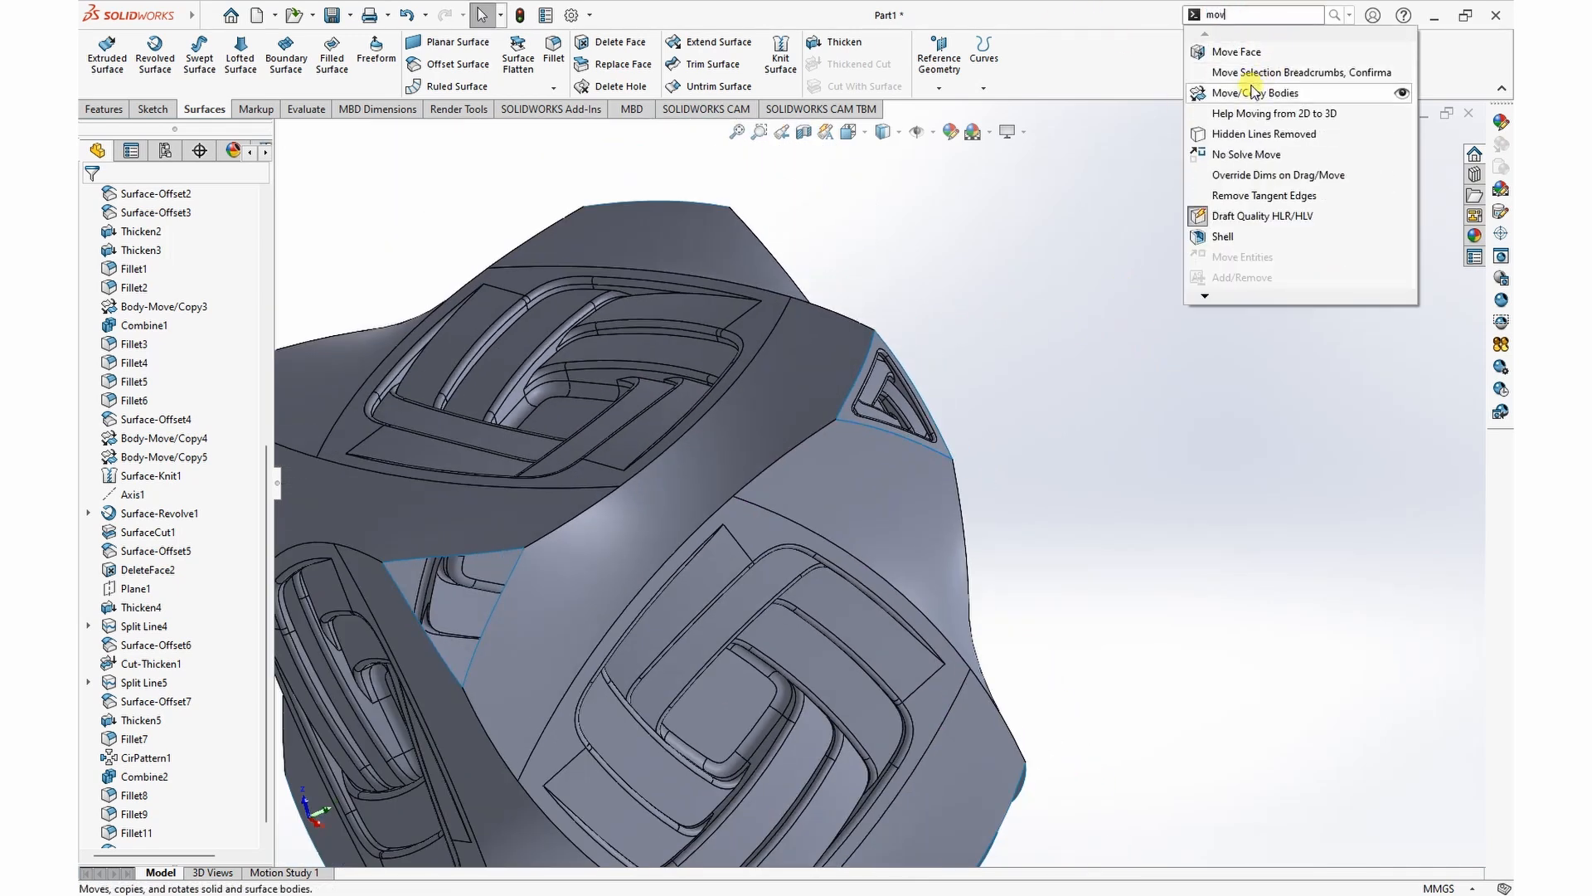
pyautogui.click(1252, 94)
pyautogui.scroll(4, 1130, 347)
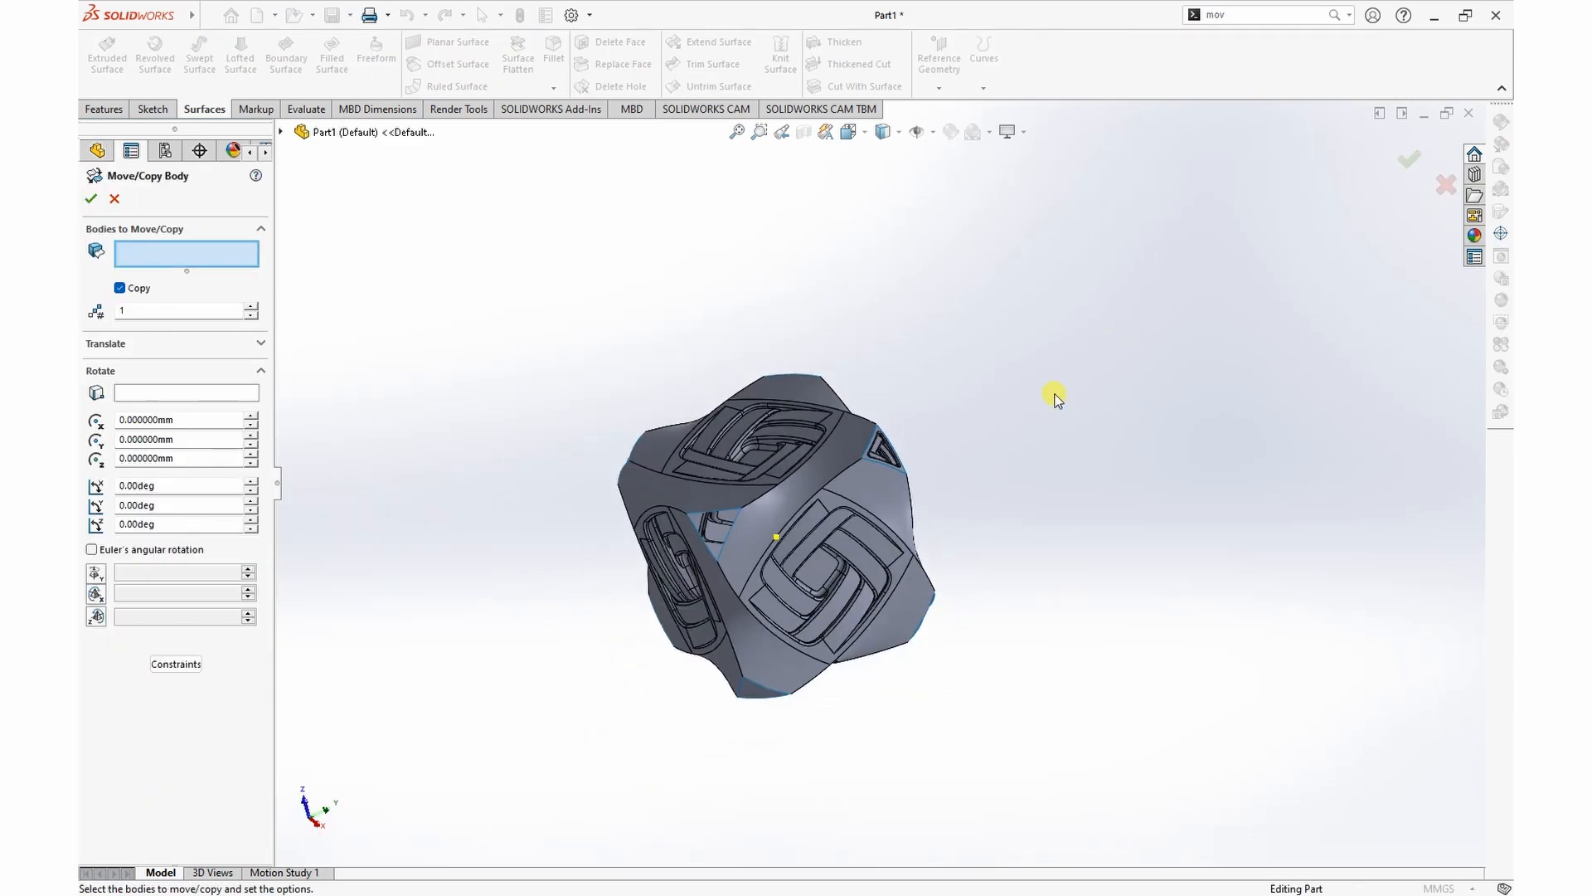
pyautogui.scroll(-3, 680, 503)
pyautogui.click(1072, 413)
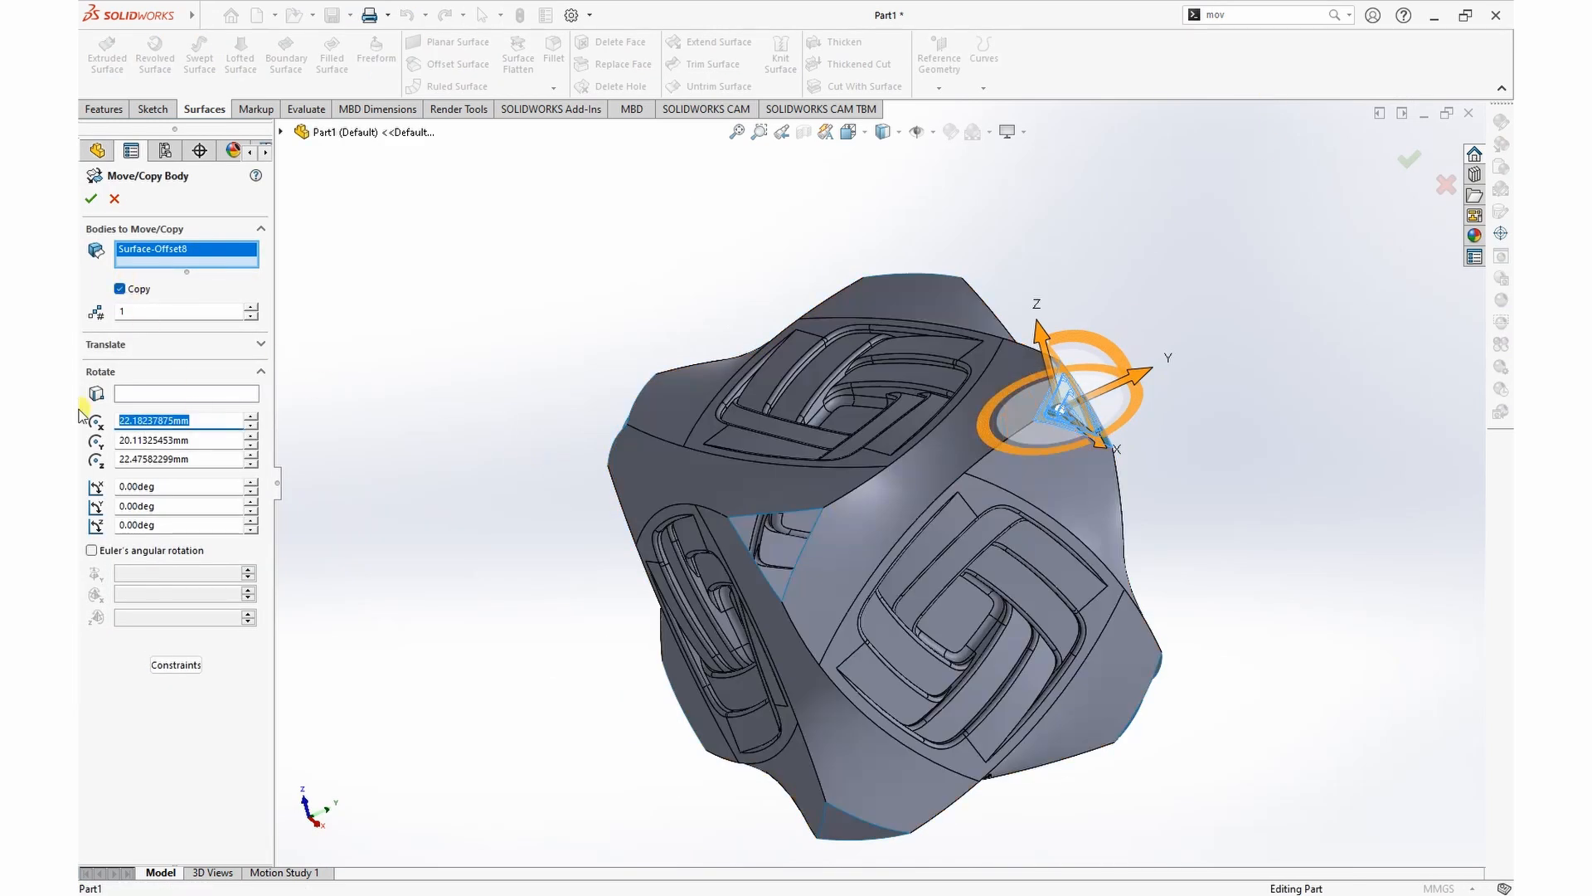
# Step: Set the X, Y and Z rotation origin of the surface copy to 0 mm
pyautogui.click(190, 441)
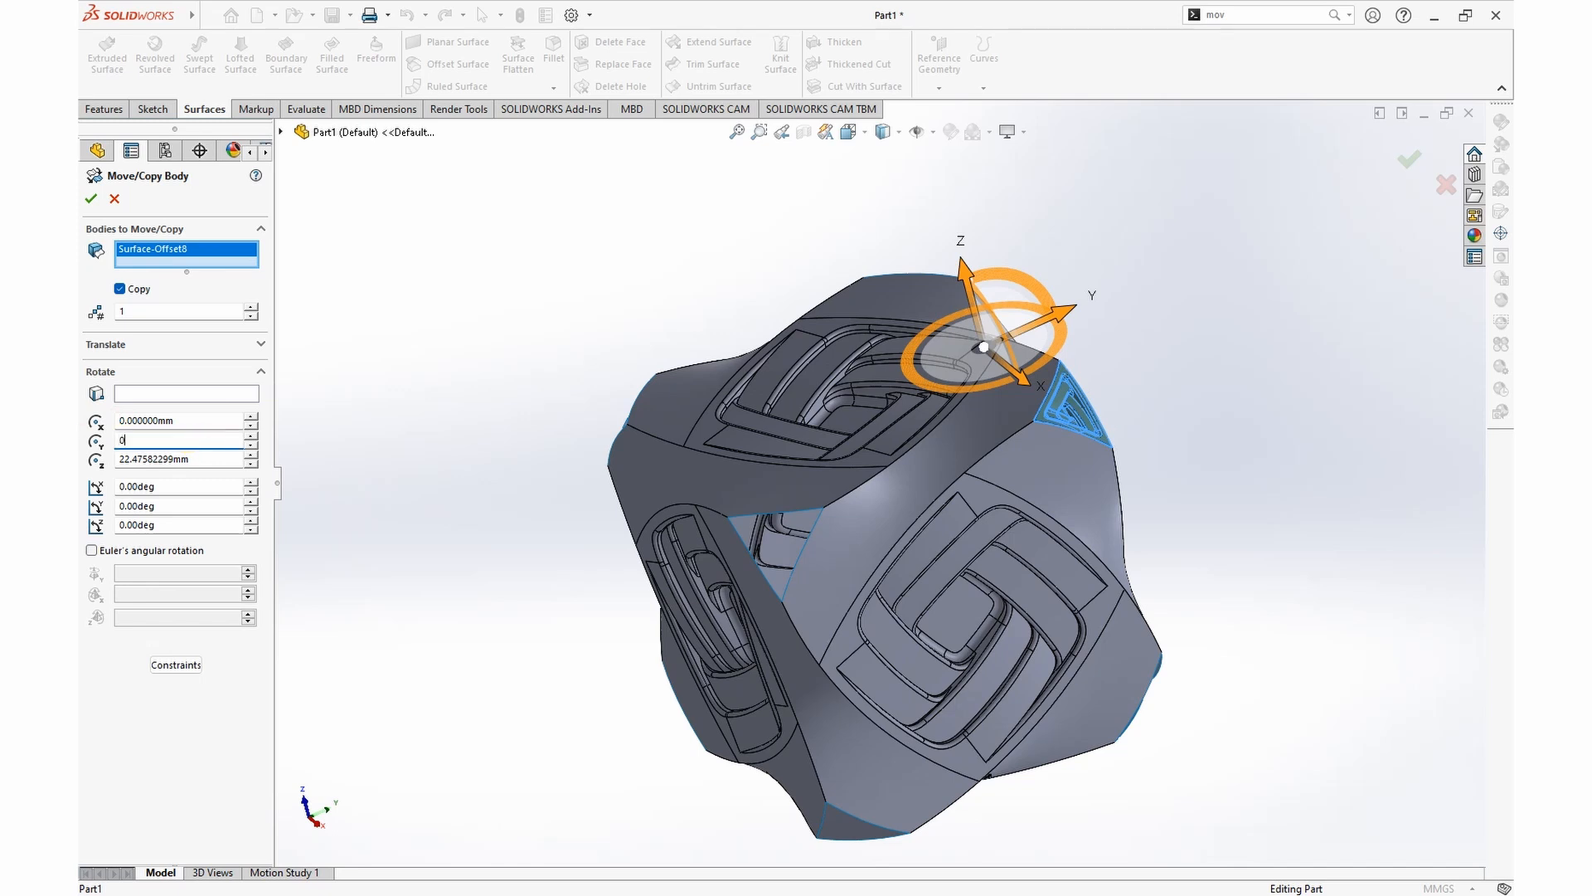
pyautogui.click(125, 458)
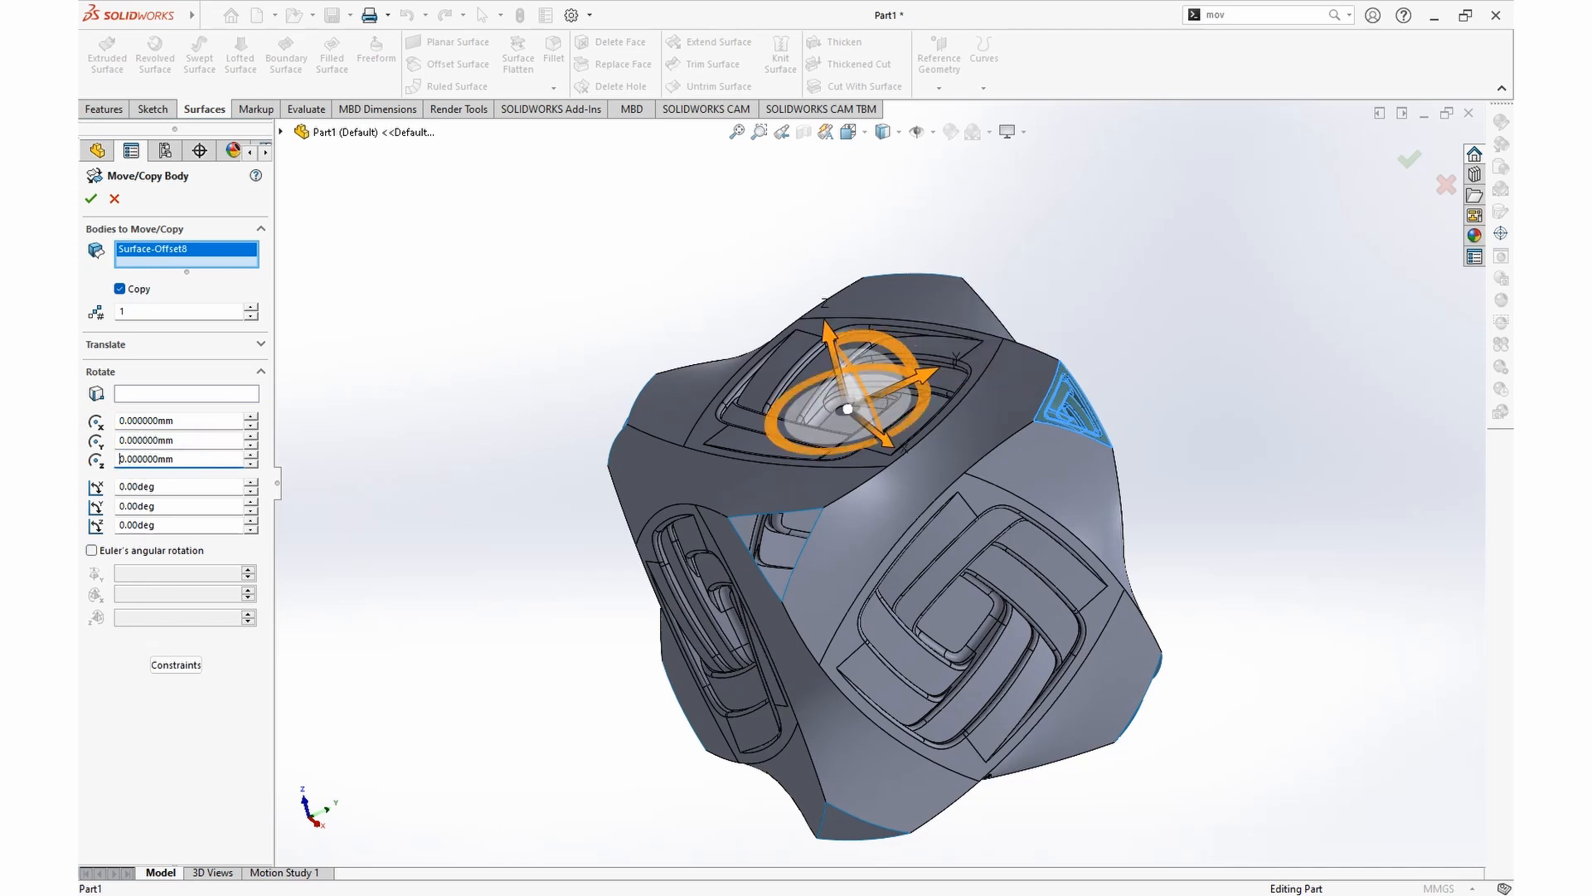
pyautogui.click(155, 490)
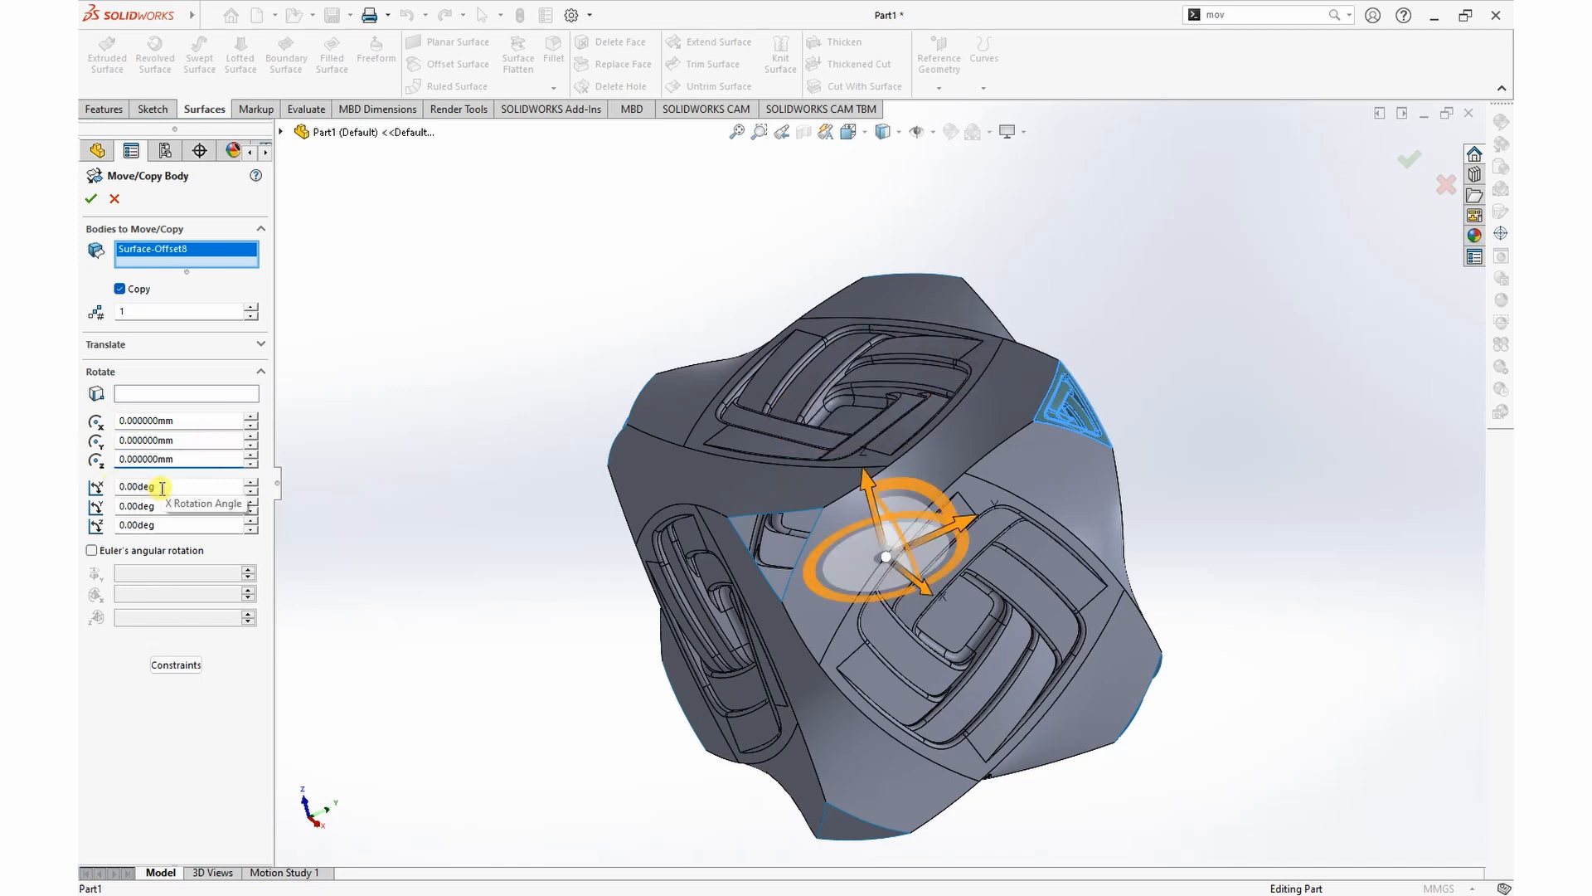
# Step: Create three copies of the triangular surface rotated in 90-degree increments about the X axis
pyautogui.moveTo(490, 535); pyautogui.dragTo(522, 460, button='middle')
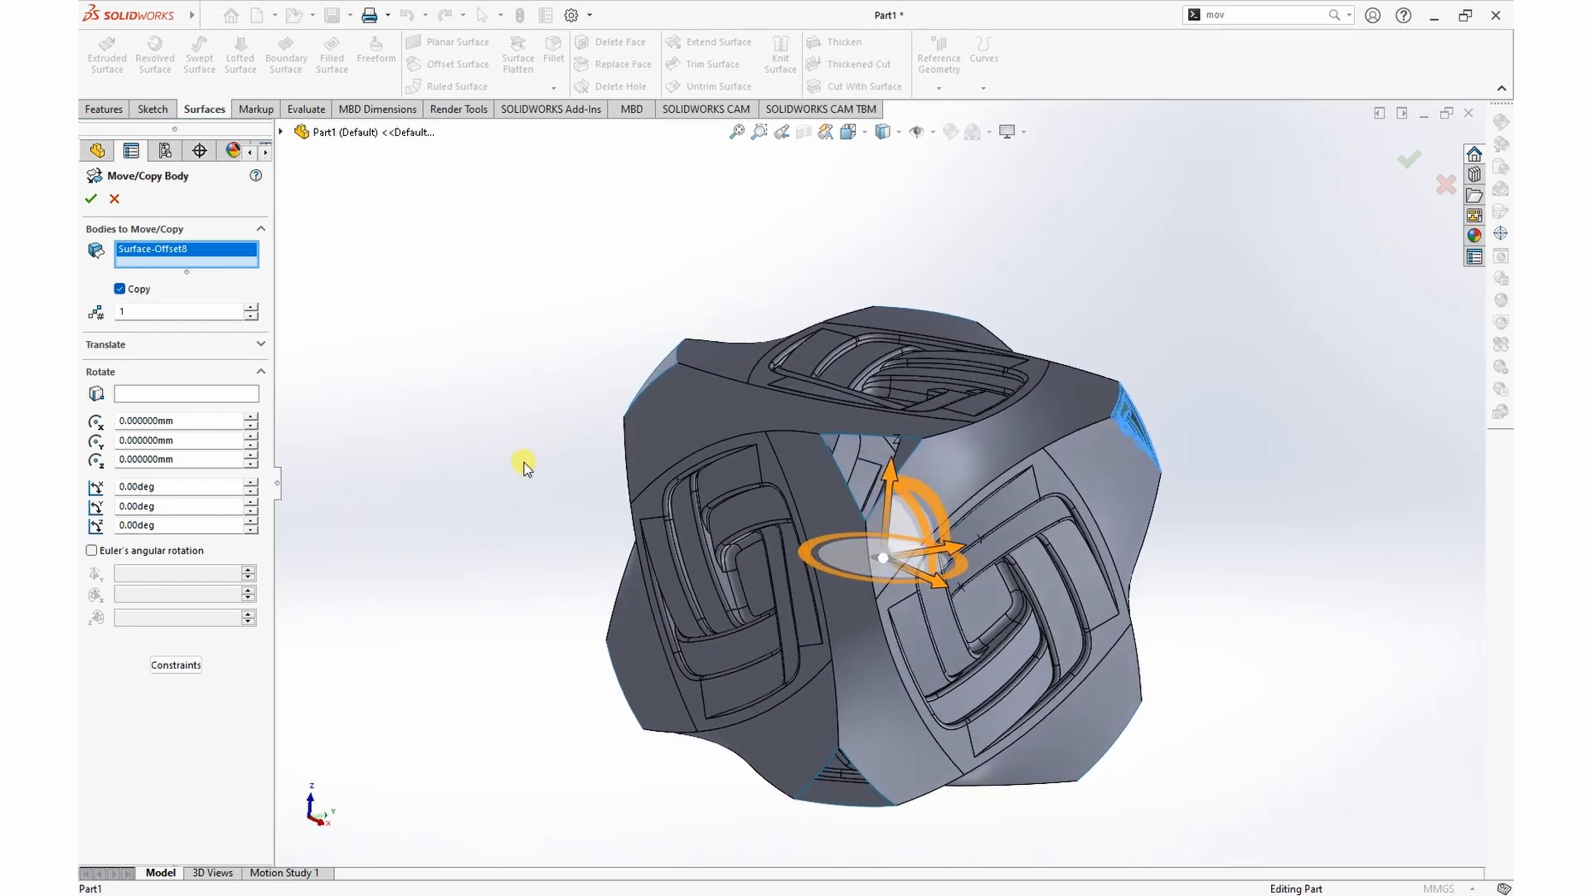
pyautogui.moveTo(489, 458); pyautogui.dragTo(454, 434, button='middle')
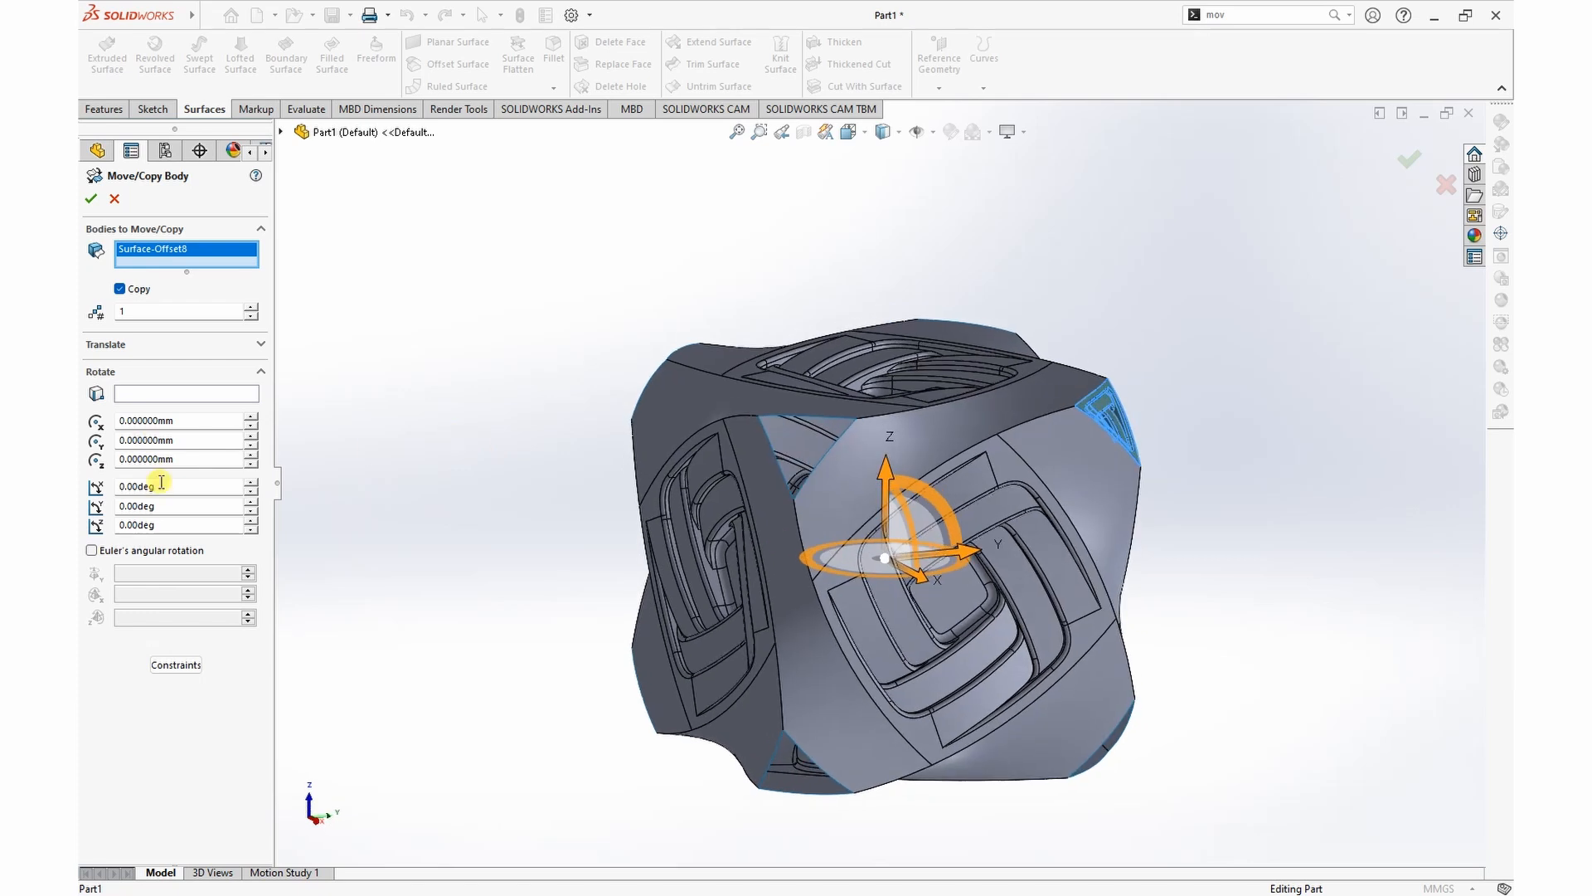
pyautogui.press('Return')
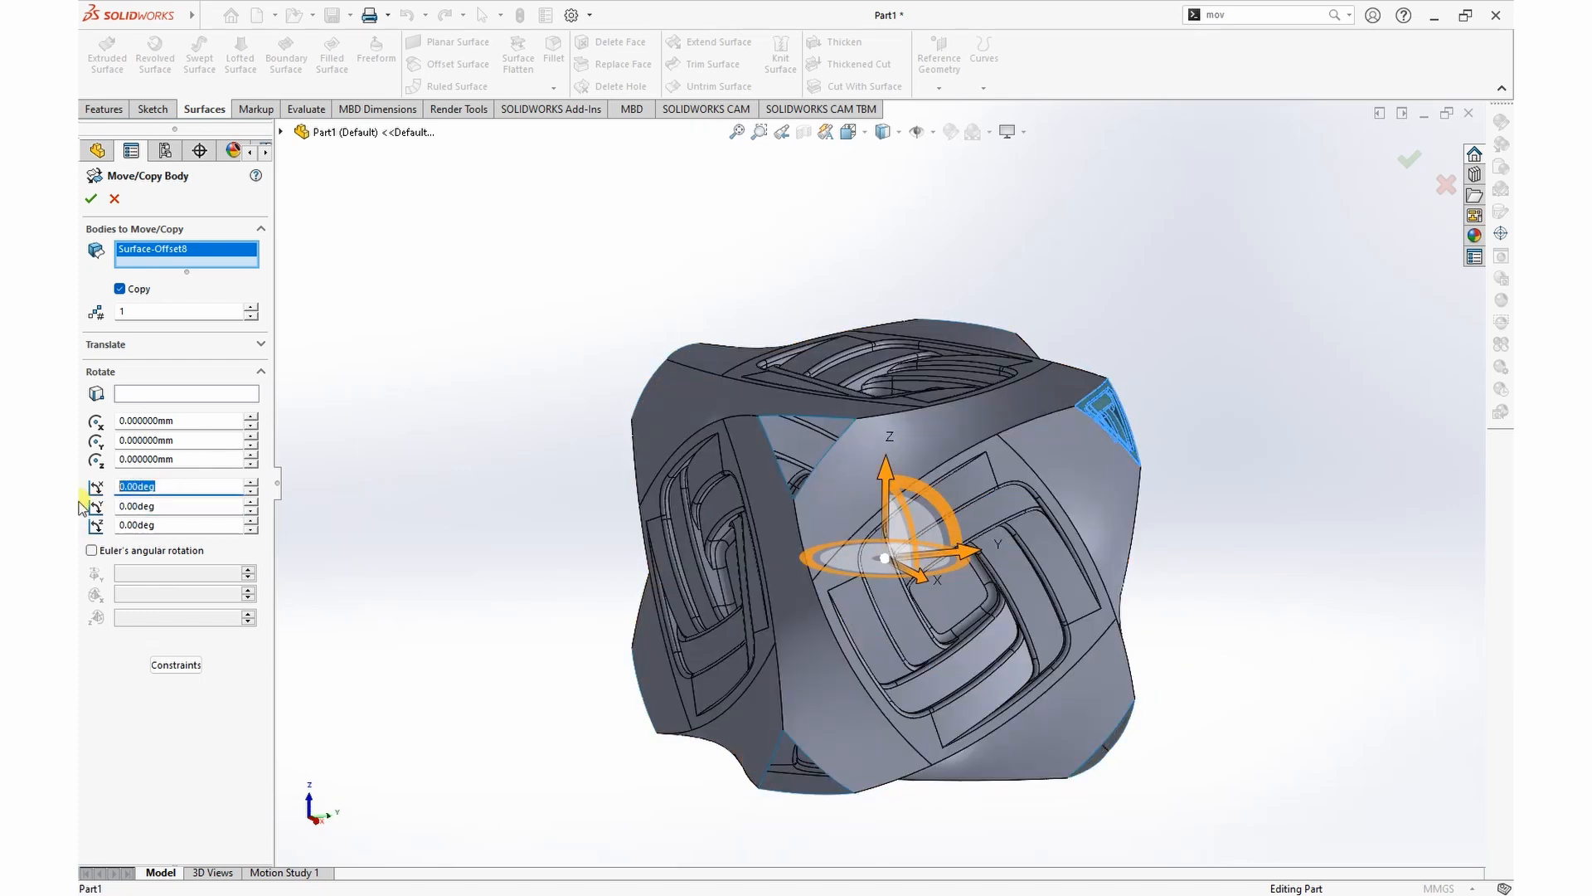
pyautogui.press('Return')
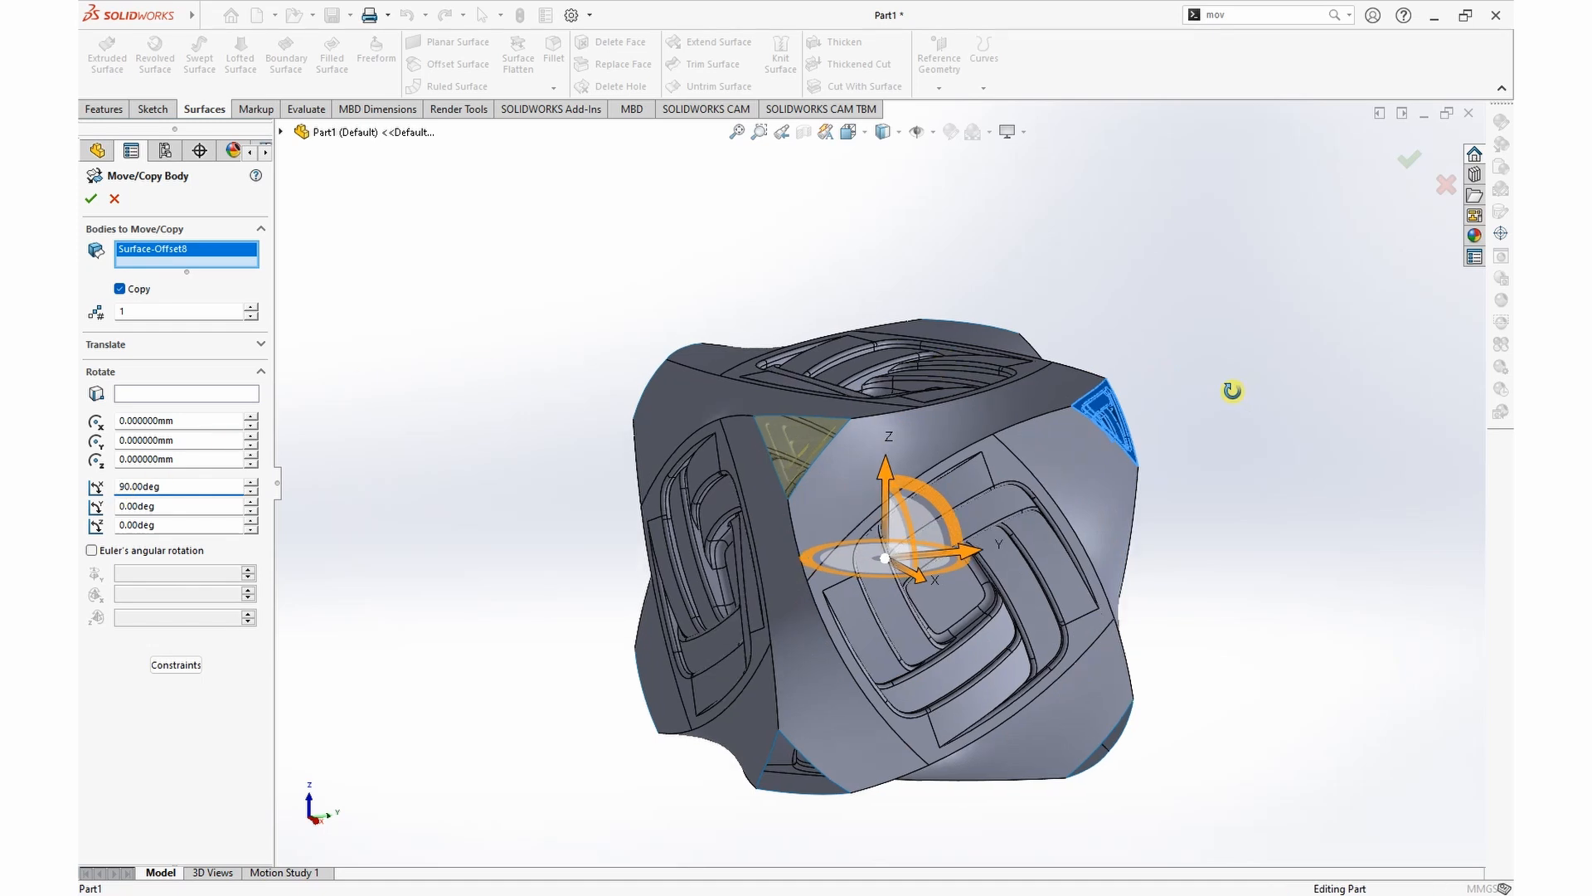
pyautogui.moveTo(1333, 366); pyautogui.dragTo(1480, 487, button='middle')
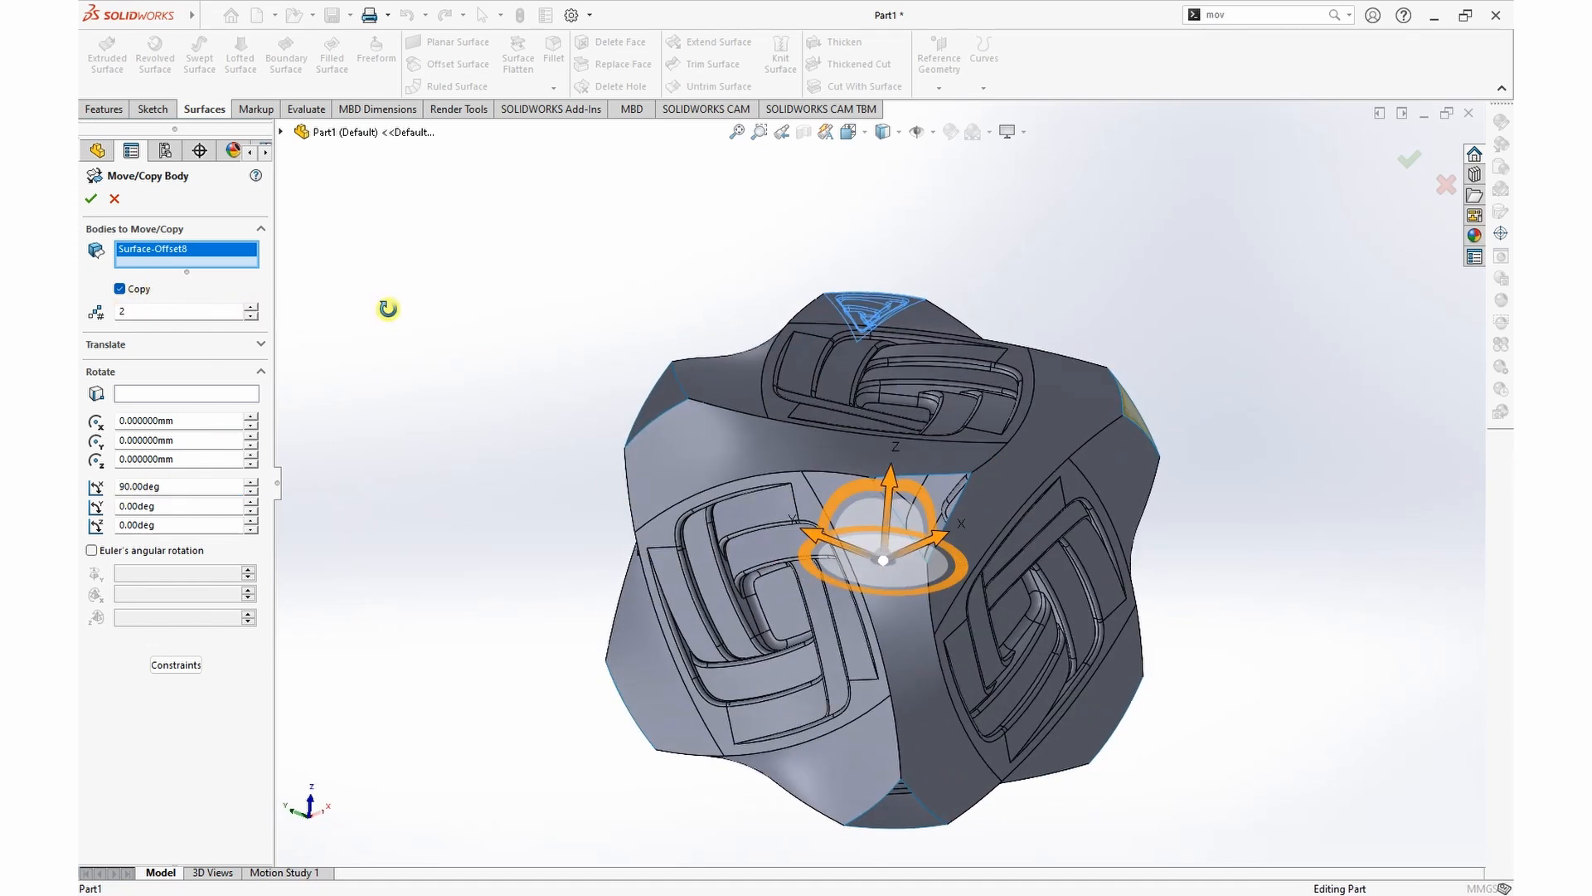
pyautogui.moveTo(388, 308); pyautogui.dragTo(282, 655, button='middle')
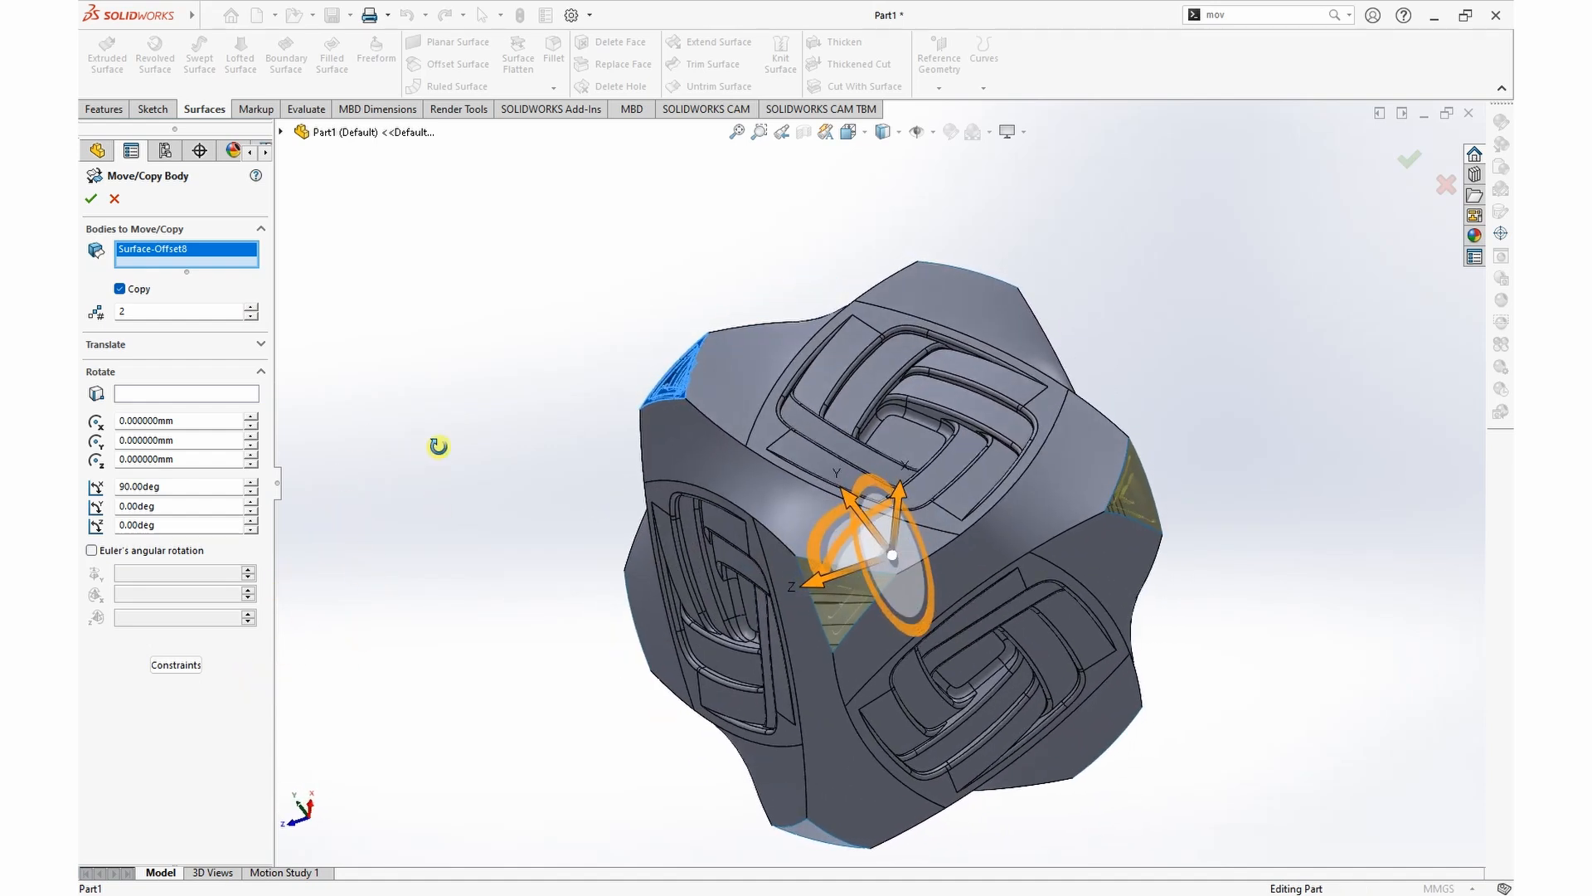
pyautogui.moveTo(424, 462); pyautogui.dragTo(722, 605, button='middle')
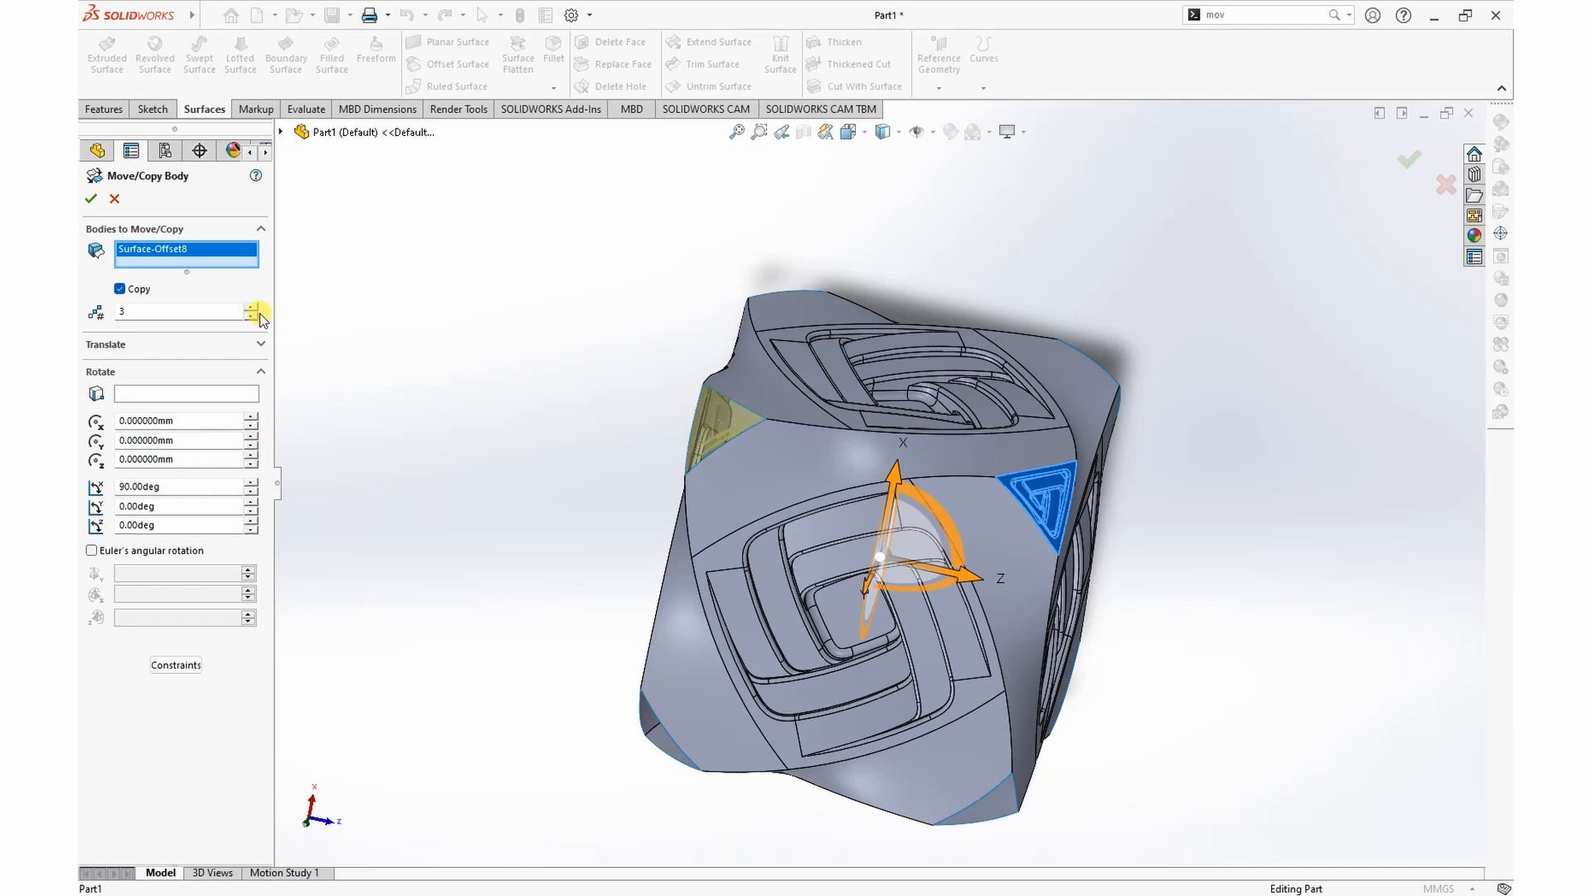
pyautogui.click(90, 199)
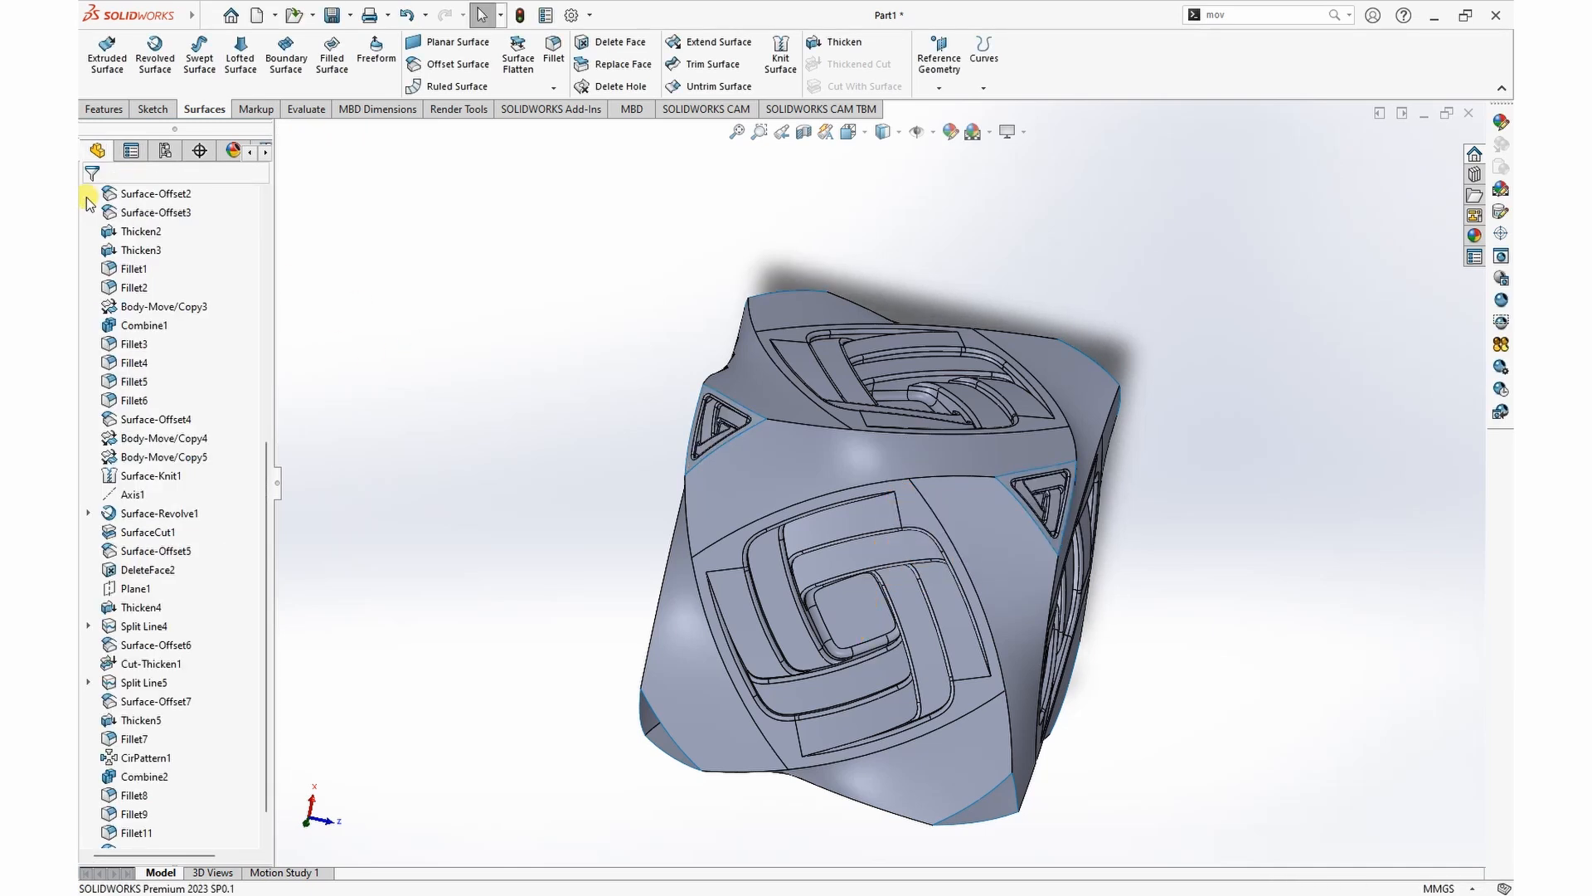
# Step: Start another Move/Copy Bodies operation in copy mode and select the four recessed triangular corner surfaces
pyautogui.moveTo(407, 373); pyautogui.dragTo(893, 594, button='middle')
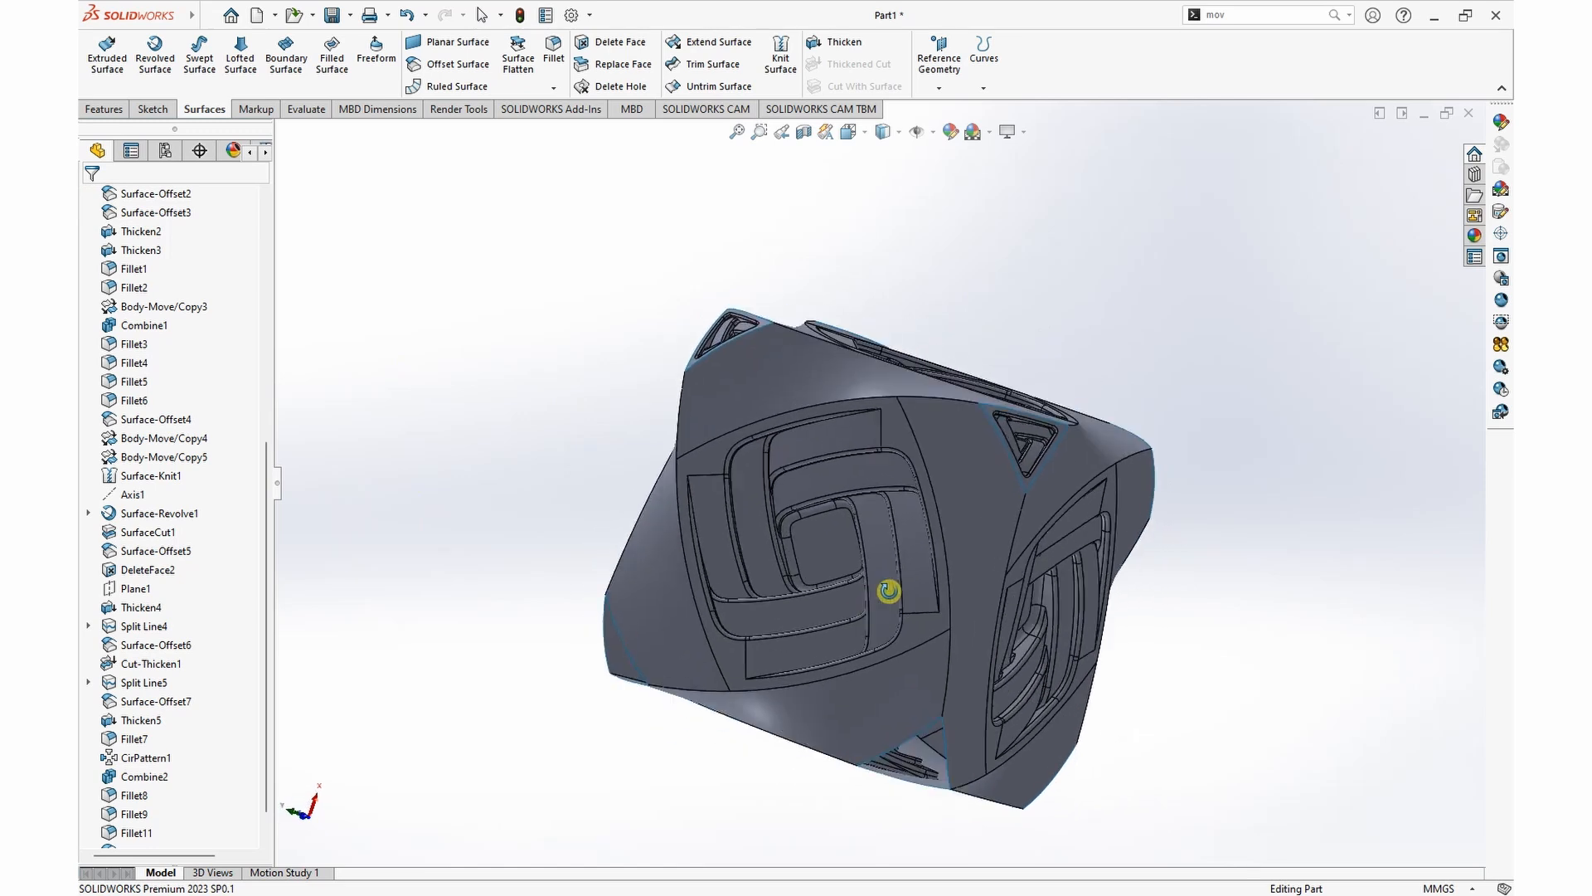
pyautogui.click(1315, 15)
pyautogui.click(1256, 93)
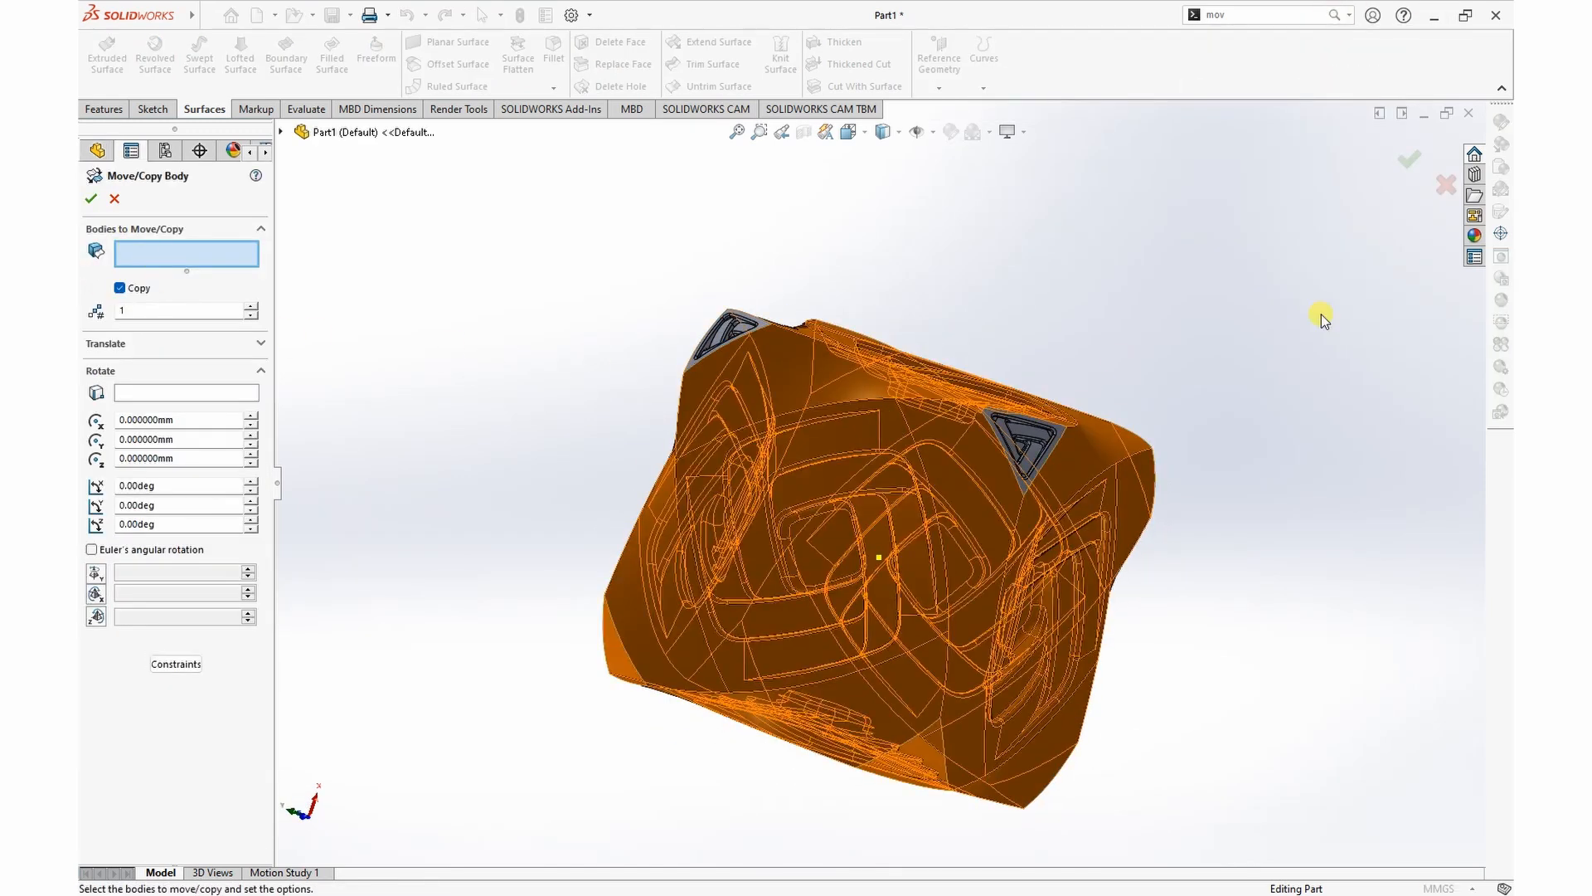
pyautogui.click(1034, 438)
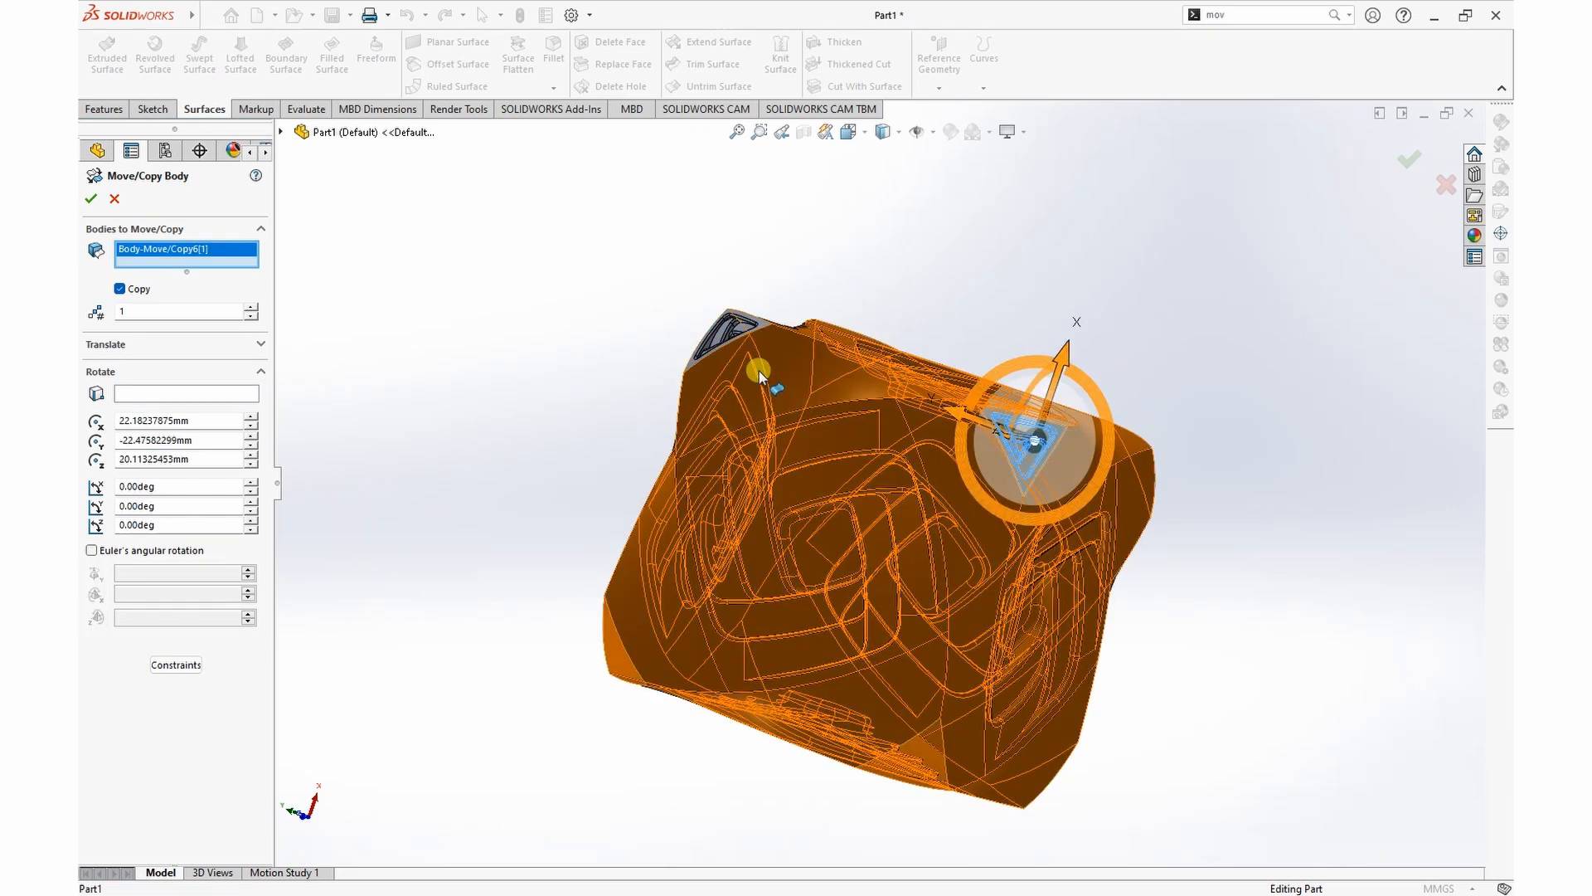
pyautogui.click(755, 323)
pyautogui.moveTo(1304, 330); pyautogui.dragTo(889, 483, button='middle')
pyautogui.click(854, 484)
pyautogui.moveTo(1310, 274); pyautogui.dragTo(1258, 426, button='middle')
pyautogui.click(1002, 476)
pyautogui.moveTo(1252, 149); pyautogui.dragTo(747, 249, button='middle')
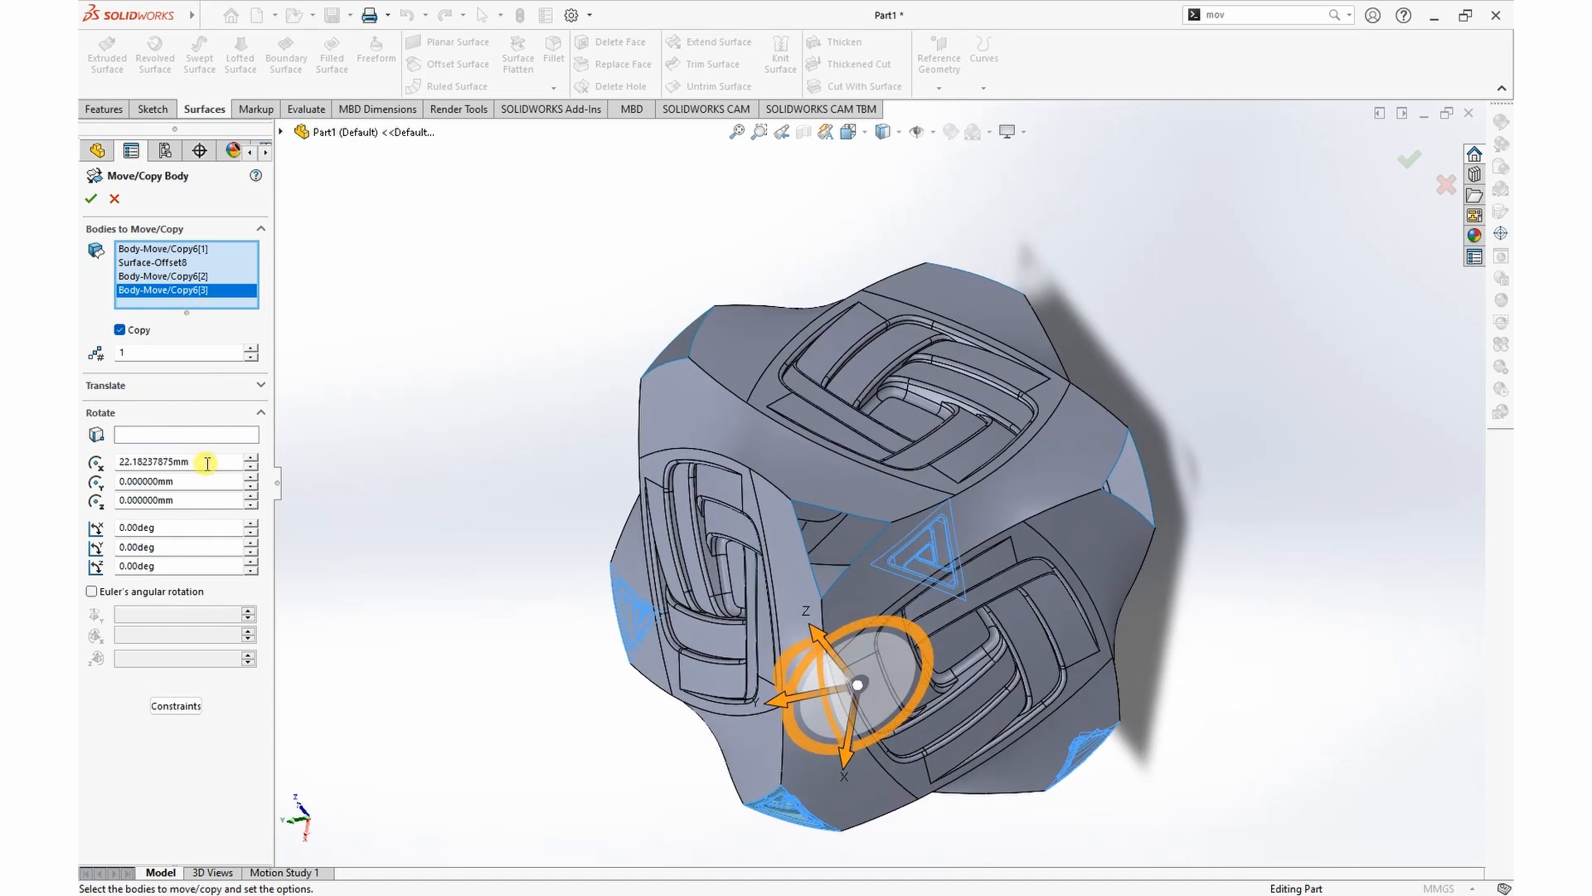
# Step: Set the X rotation origin to 0 mm and copy the four triangular surfaces once, rotated 180 degrees about the Y axis
pyautogui.write('0')
pyautogui.press('Return')
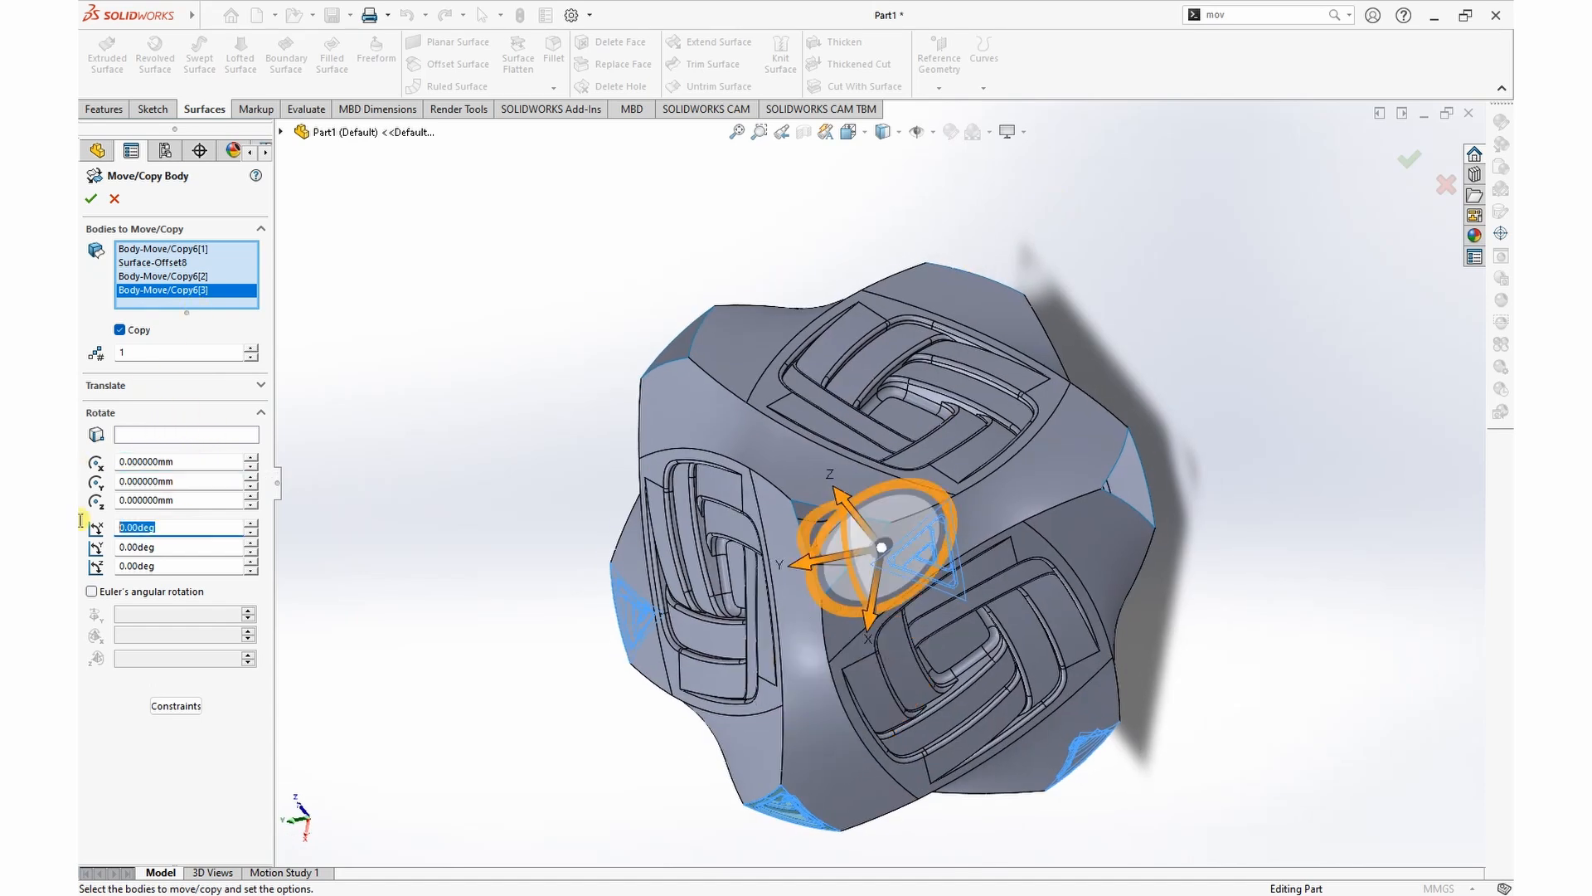
pyautogui.moveTo(1231, 356); pyautogui.dragTo(1451, 415, button='middle')
pyautogui.moveTo(196, 528); pyautogui.dragTo(79, 521)
pyautogui.write('180')
pyautogui.press('Return')
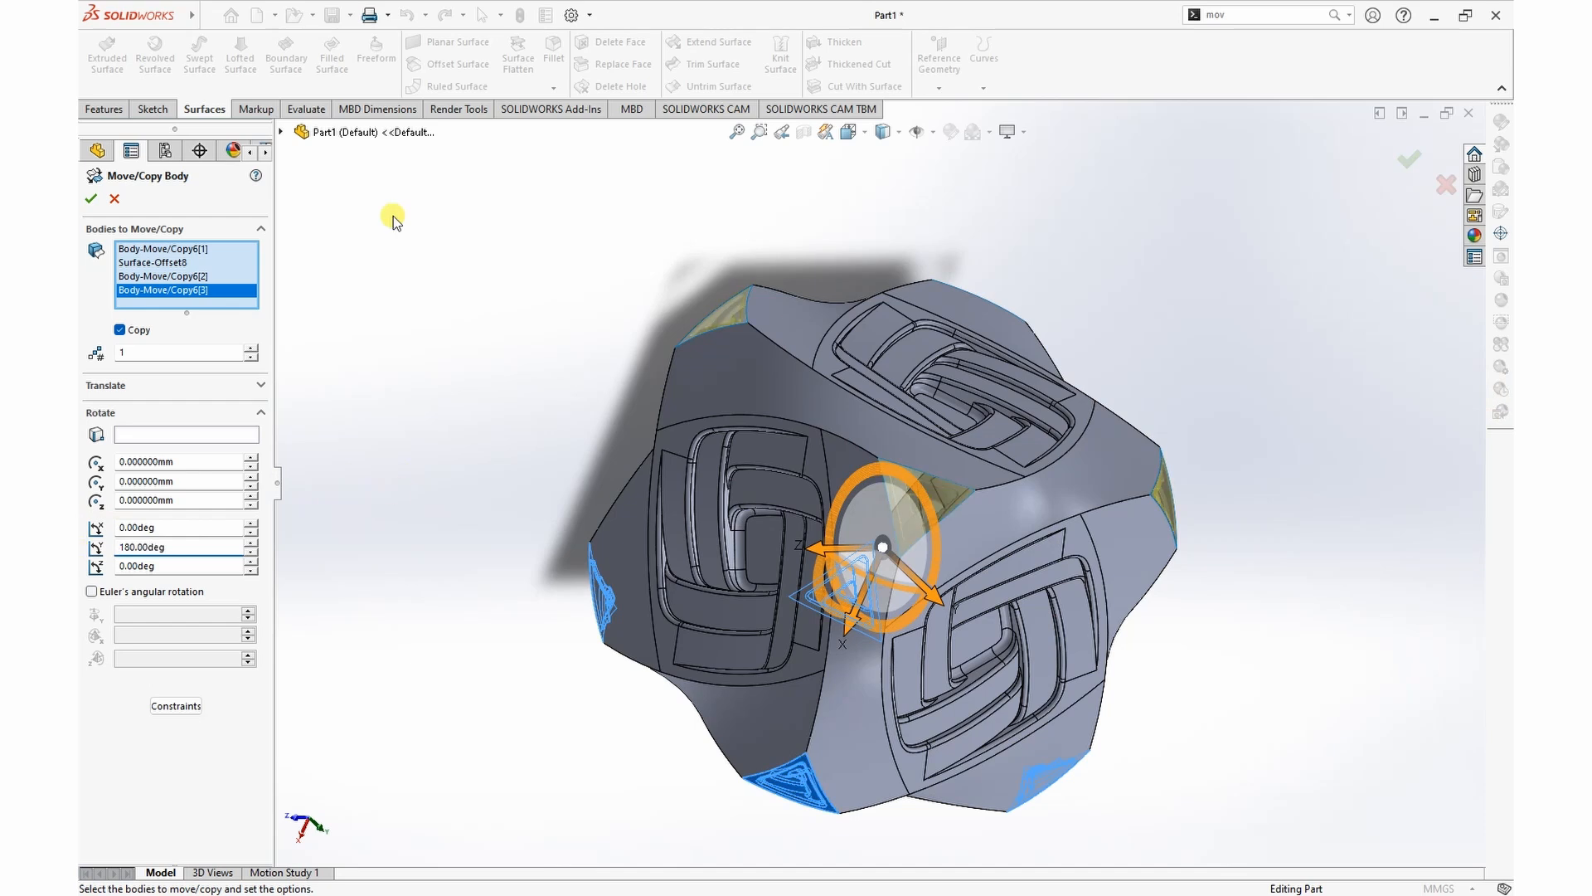
pyautogui.click(92, 200)
# Step: Examine the cube from several sides to check the recessed triangular surfaces at its cut corners
pyautogui.moveTo(1254, 401); pyautogui.dragTo(952, 498, button='middle')
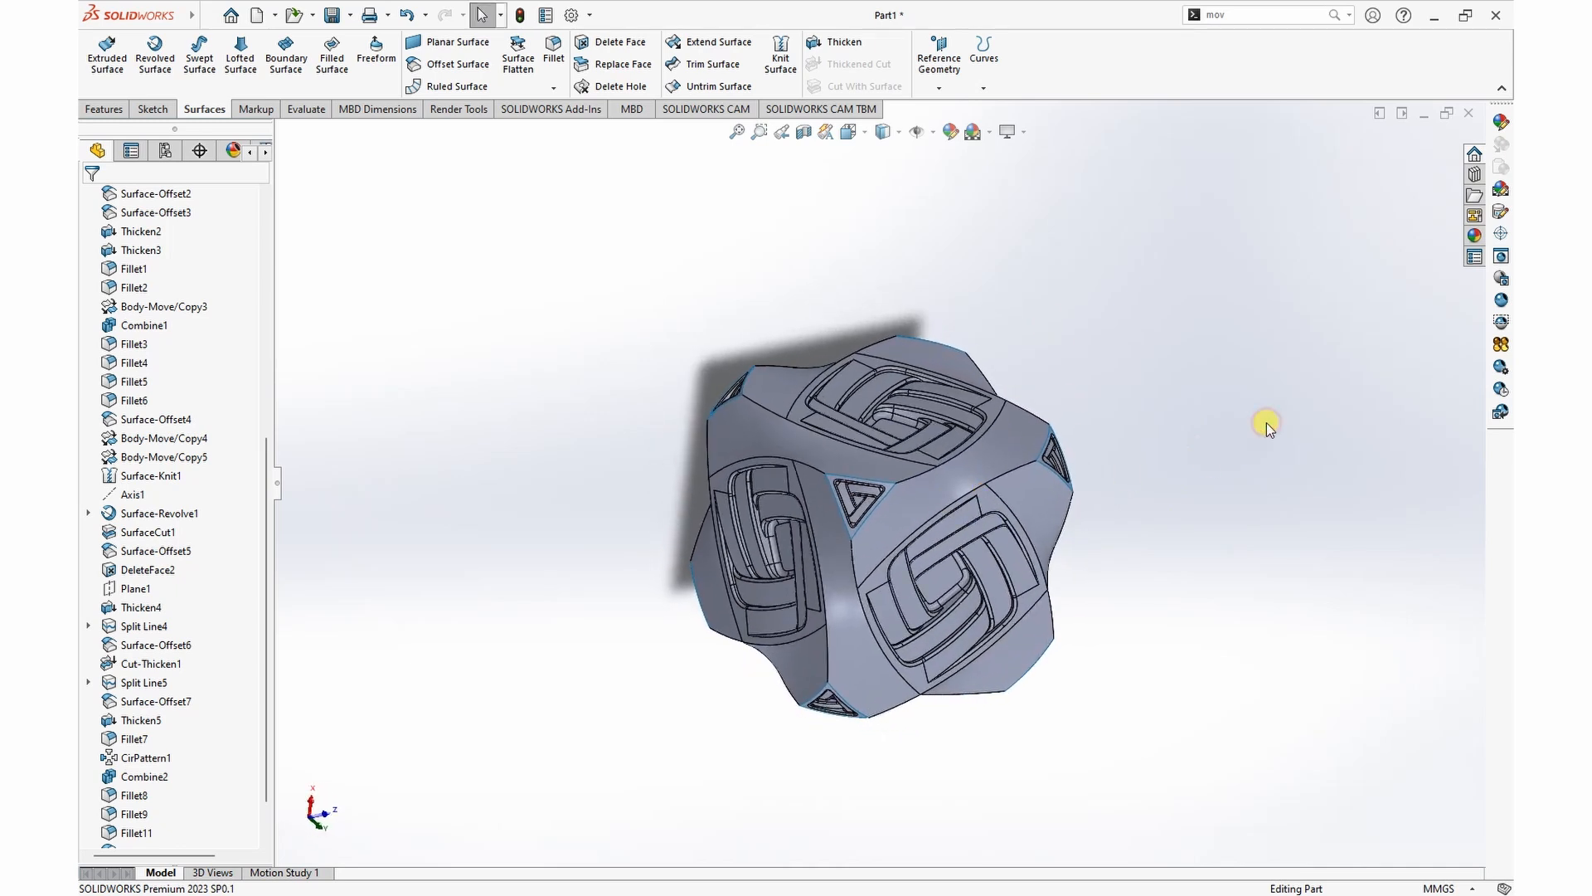
pyautogui.scroll(-5, 1145, 569)
pyautogui.scroll(3, 671, 455)
pyautogui.scroll(-4, 578, 457)
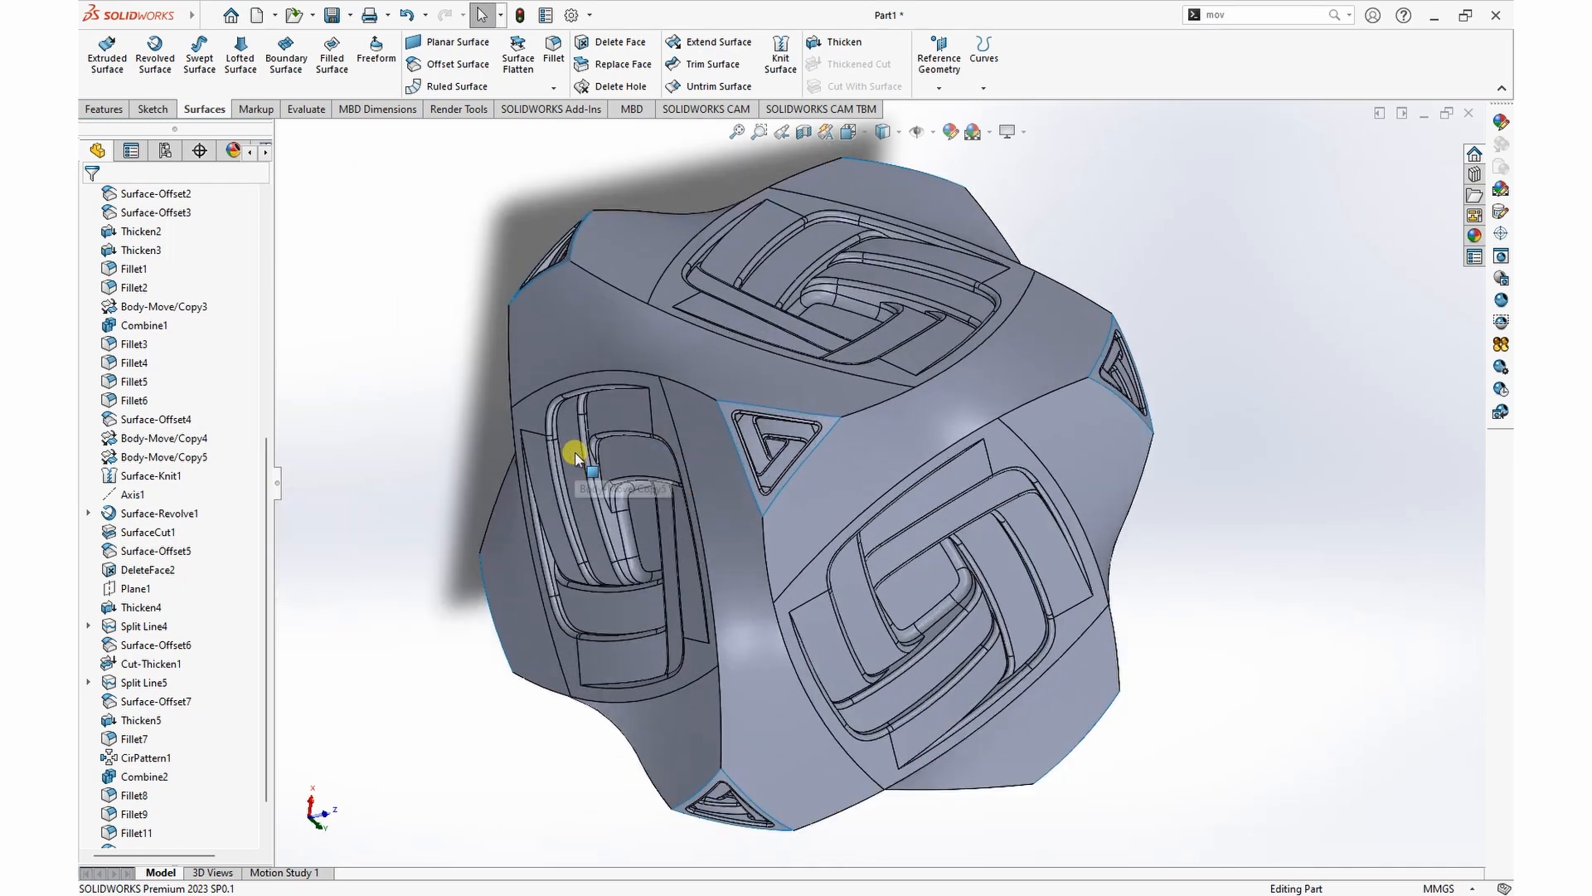
pyautogui.moveTo(1209, 611); pyautogui.dragTo(1368, 612, button='middle')
pyautogui.scroll(1, 1337, 583)
pyautogui.scroll(2, 1335, 583)
pyautogui.moveTo(552, 157); pyautogui.dragTo(1163, 762)
pyautogui.click(1209, 448)
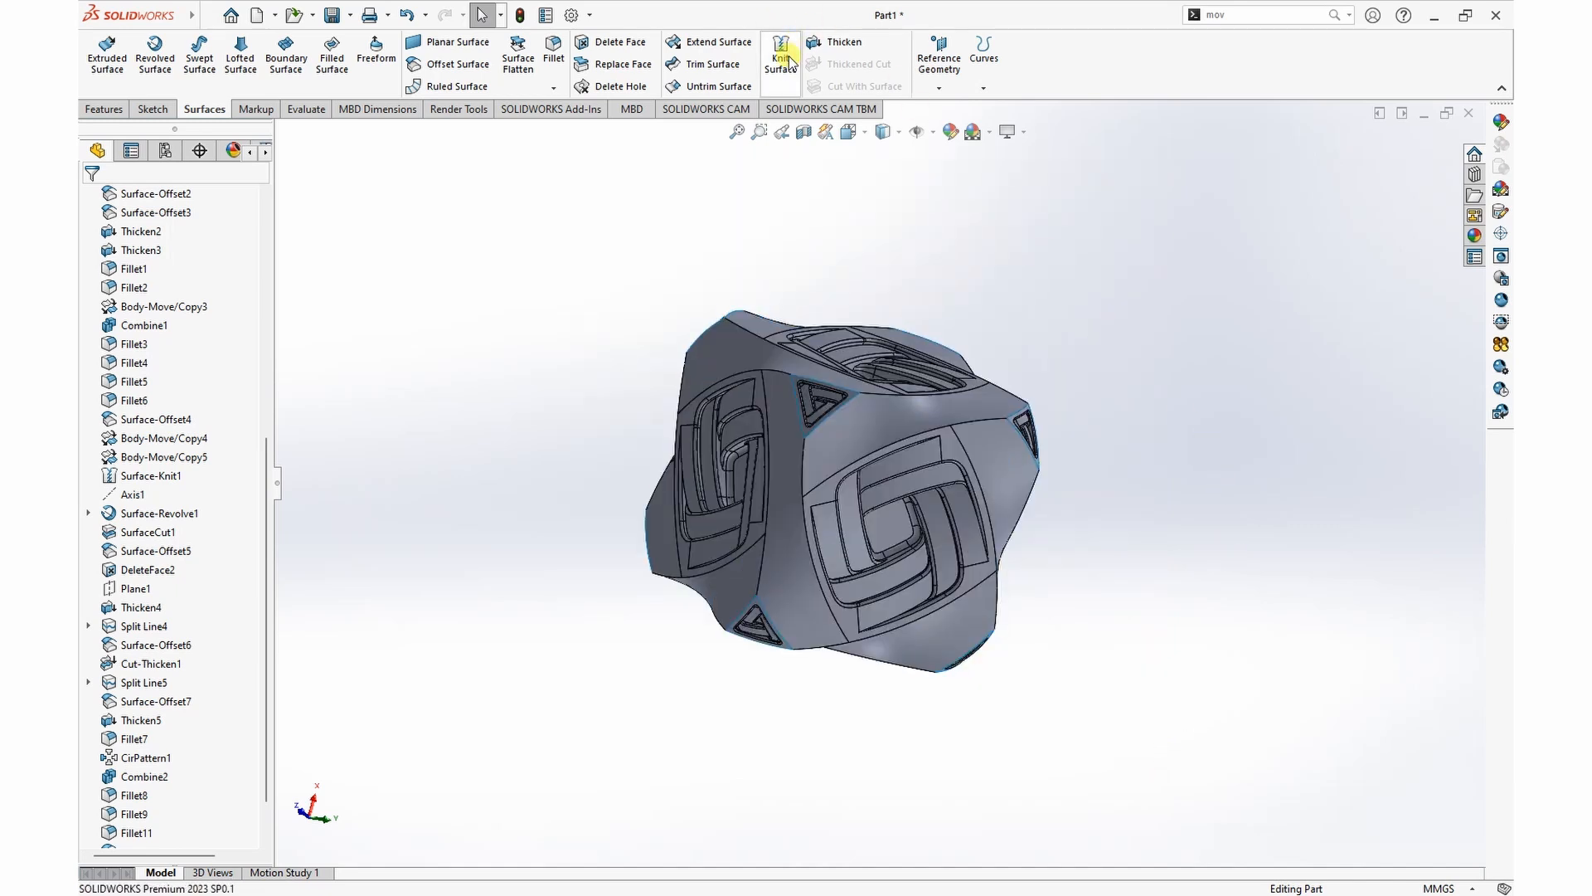
# Step: Start a Knit Surface operation and select the cube surface together with all eight triangular corner surfaces
pyautogui.click(785, 54)
pyautogui.moveTo(588, 210); pyautogui.dragTo(1112, 723)
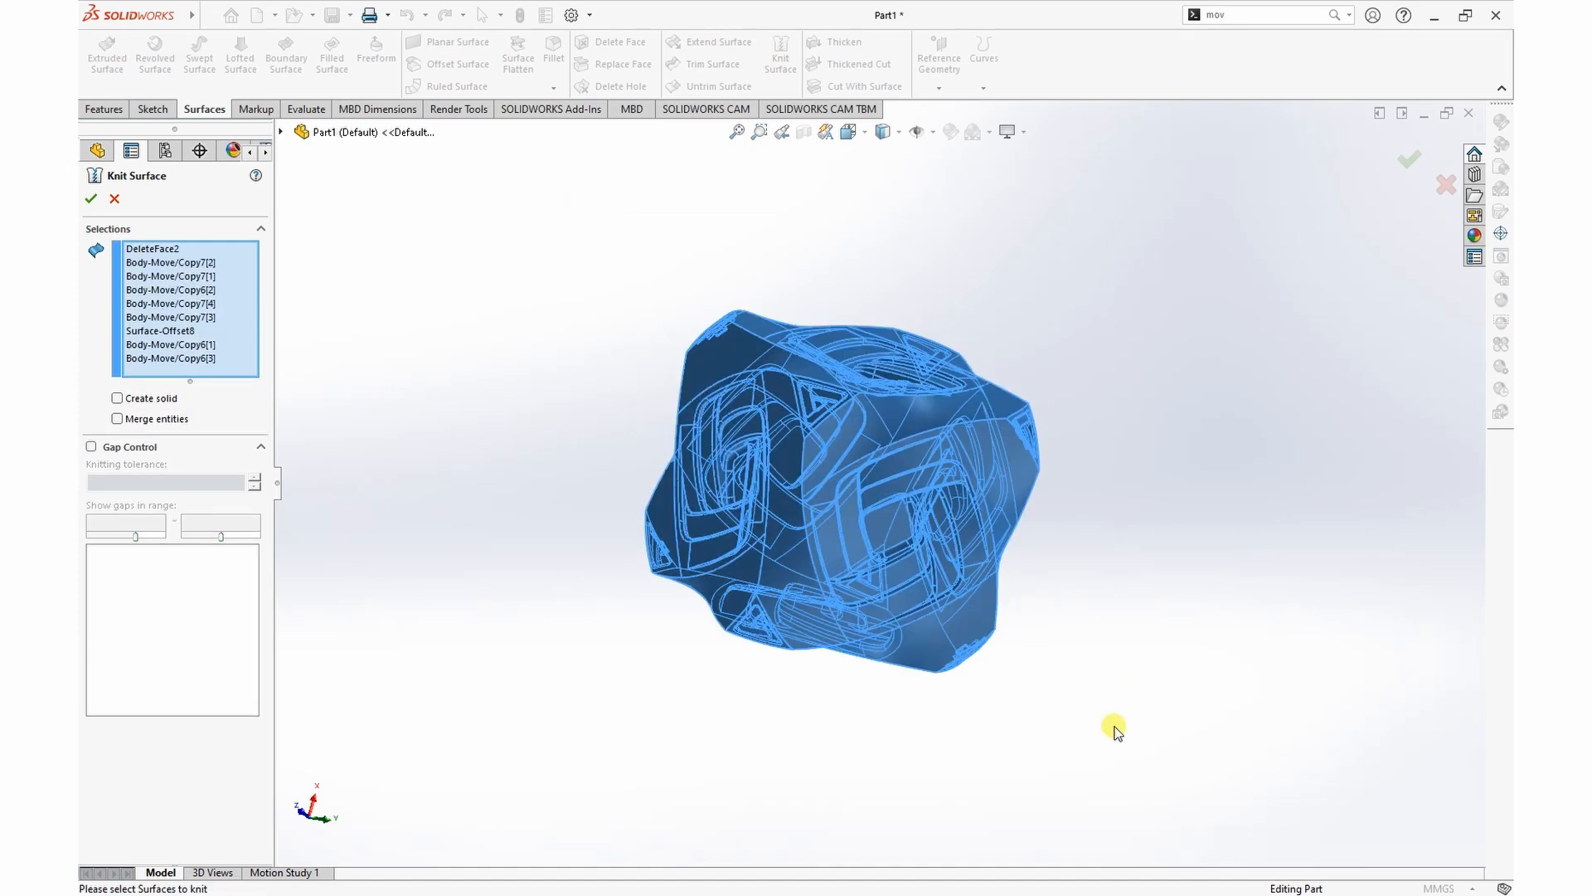
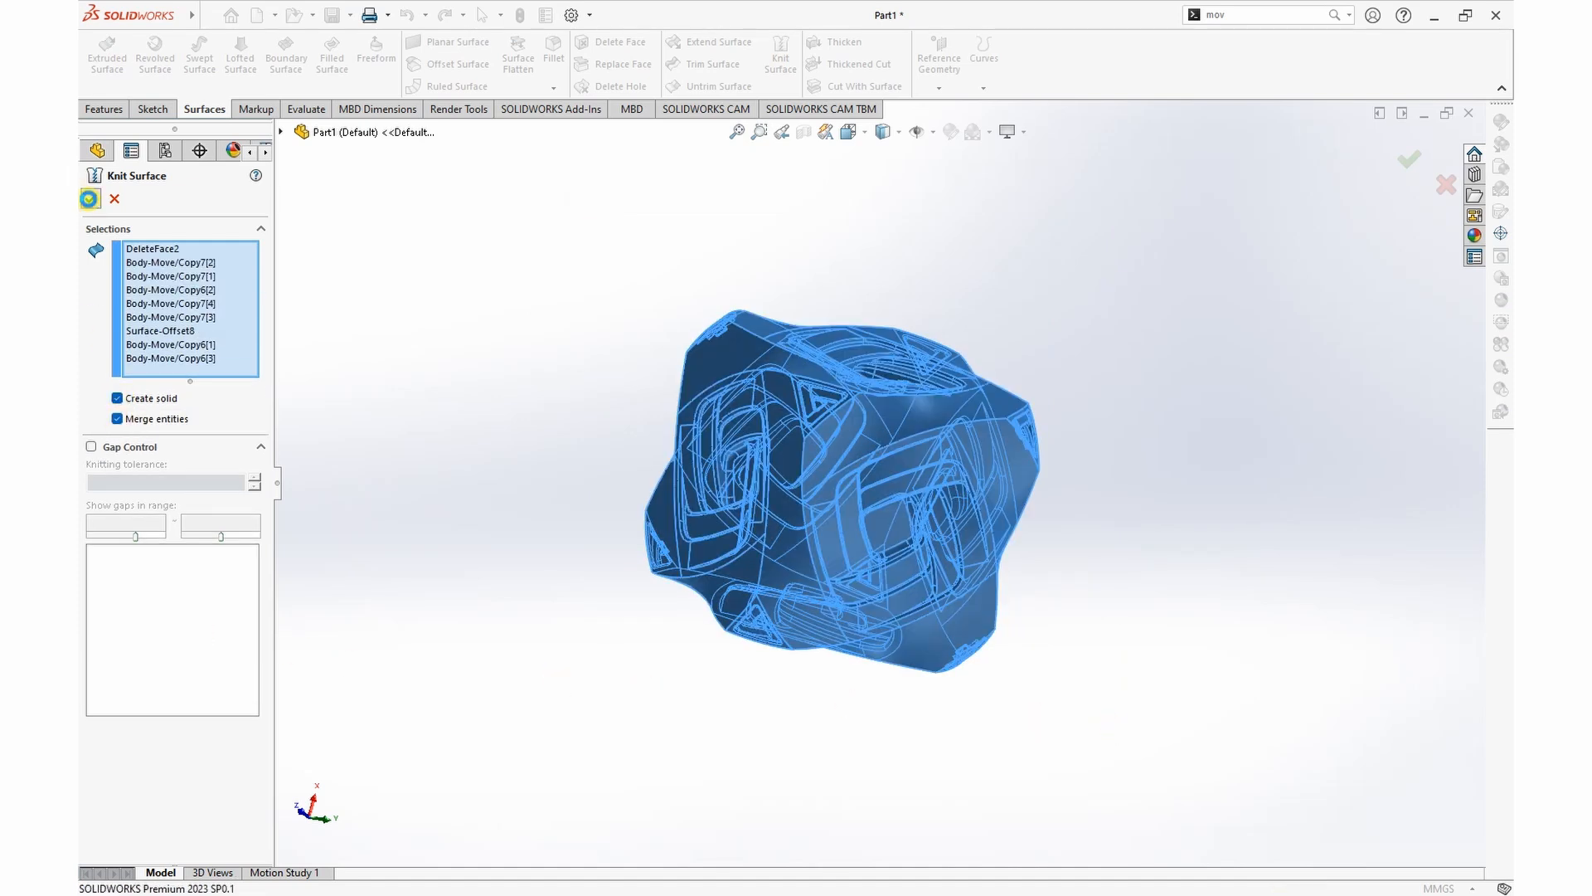
# Step: Knit the cube surface and eight triangular corner surfaces into a solid with merged entities
pyautogui.click(90, 200)
pyautogui.moveTo(1210, 480); pyautogui.dragTo(1167, 486, button='middle')
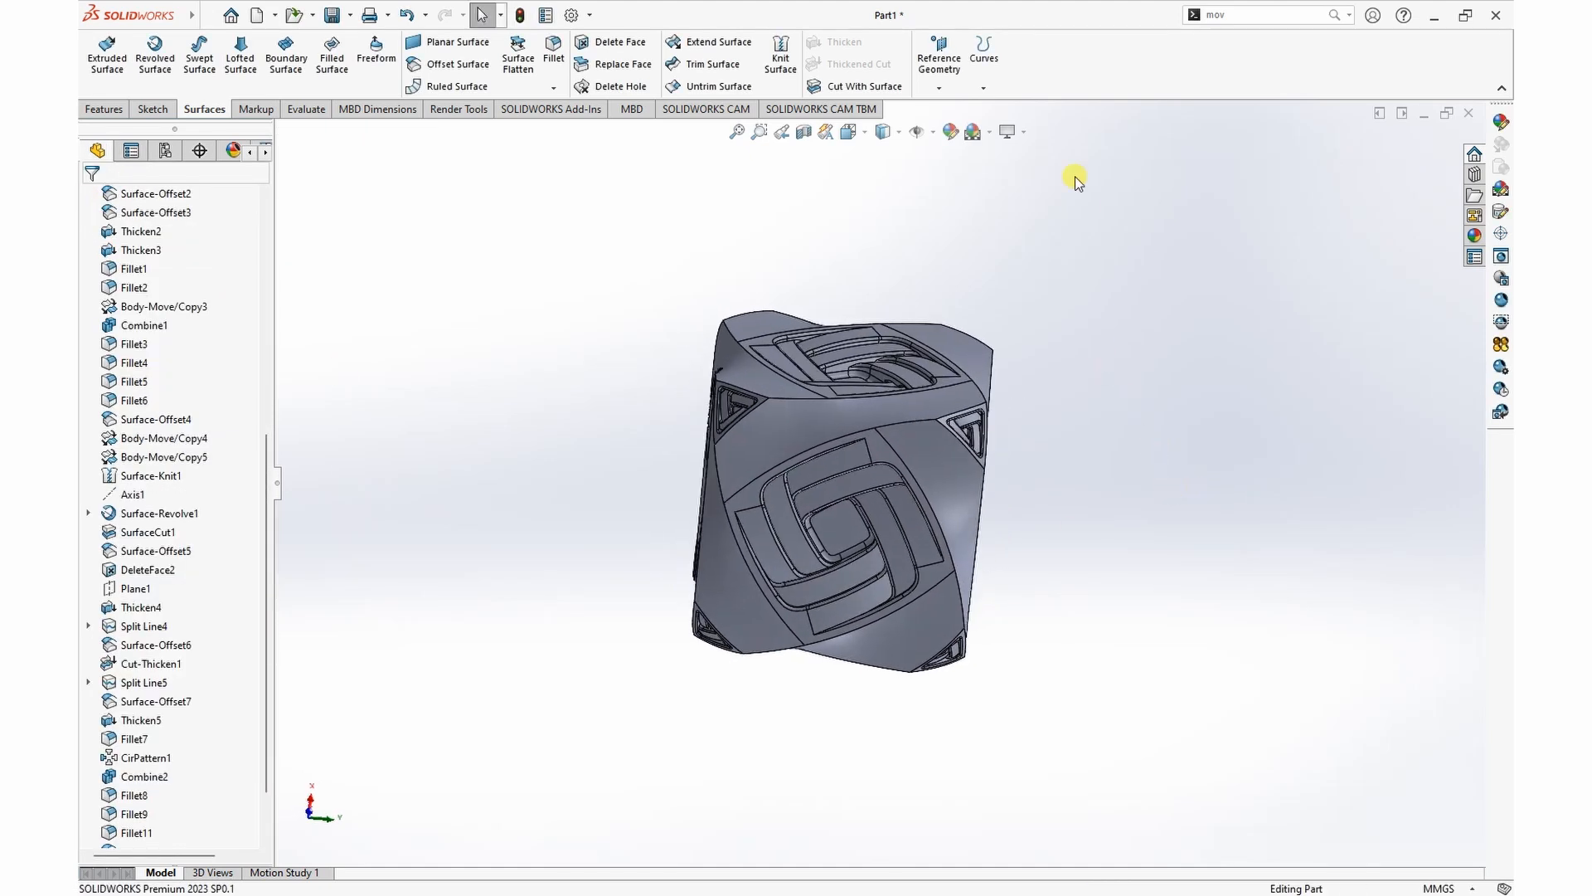
pyautogui.click(1024, 135)
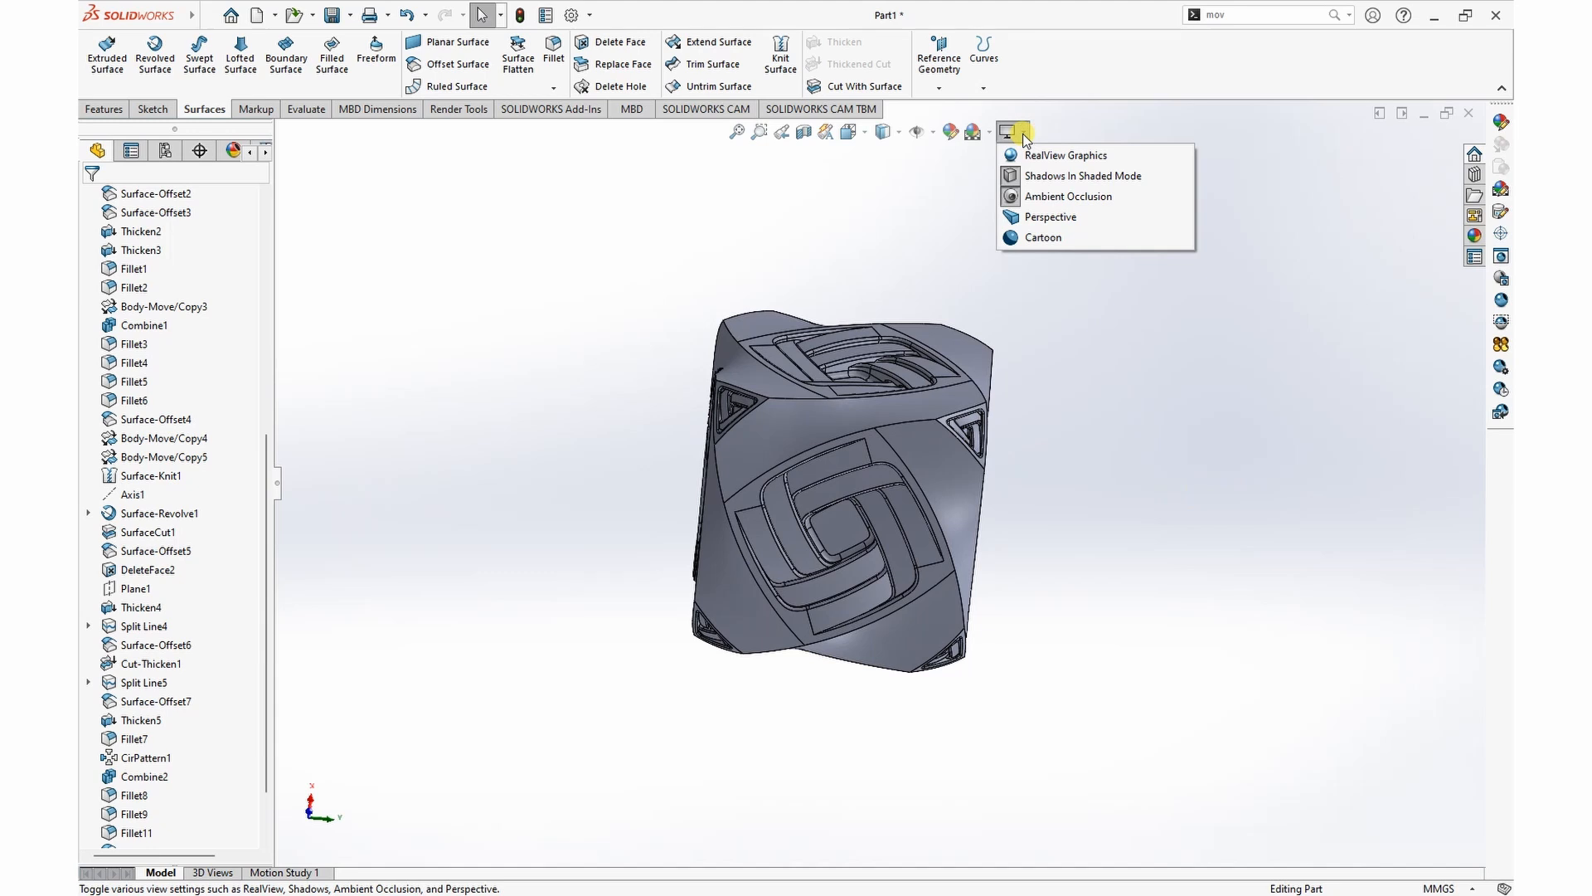
pyautogui.moveTo(1067, 302); pyautogui.dragTo(995, 420, button='middle')
# Step: Start a 0.5 mm curvature-continuous fillet and select five of the cube's twisted edges running from the triangular corners
pyautogui.scroll(-5, 845, 394)
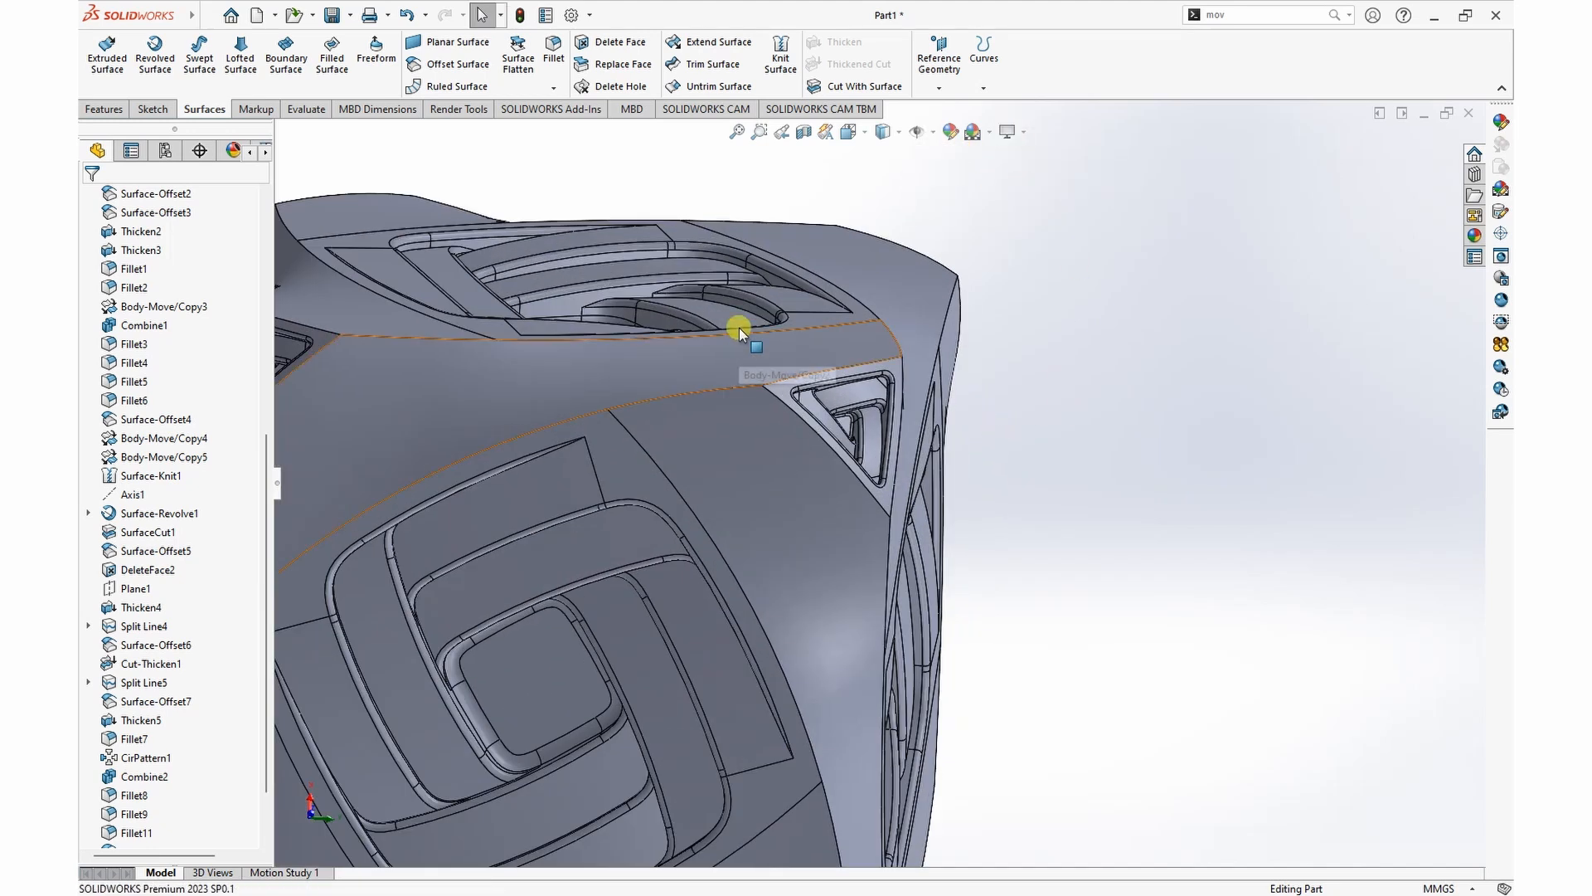
pyautogui.click(553, 56)
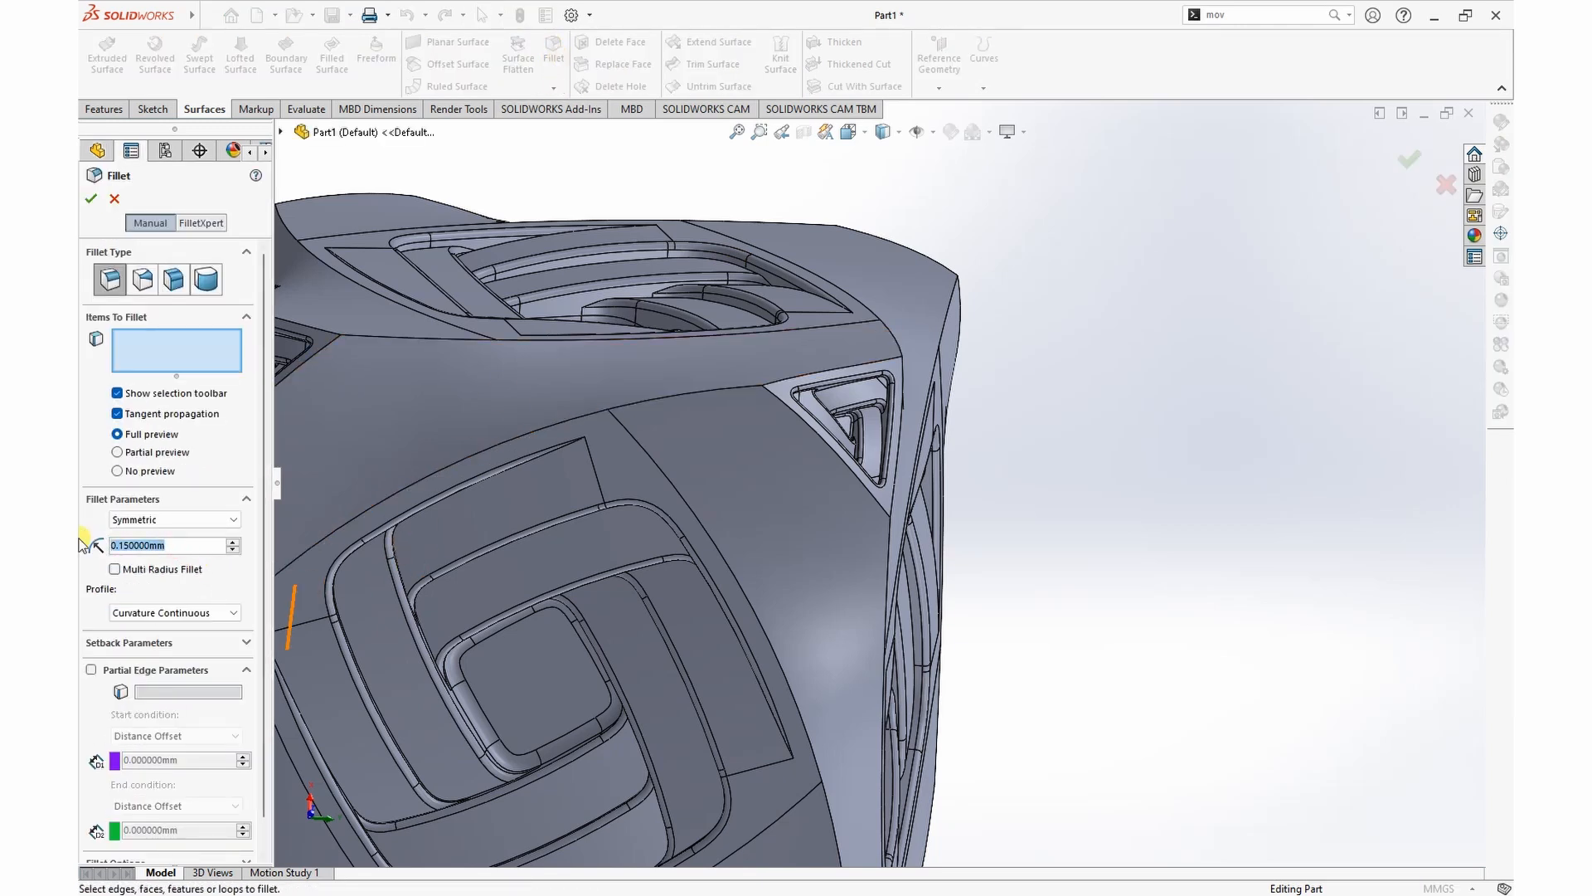
pyautogui.click(739, 388)
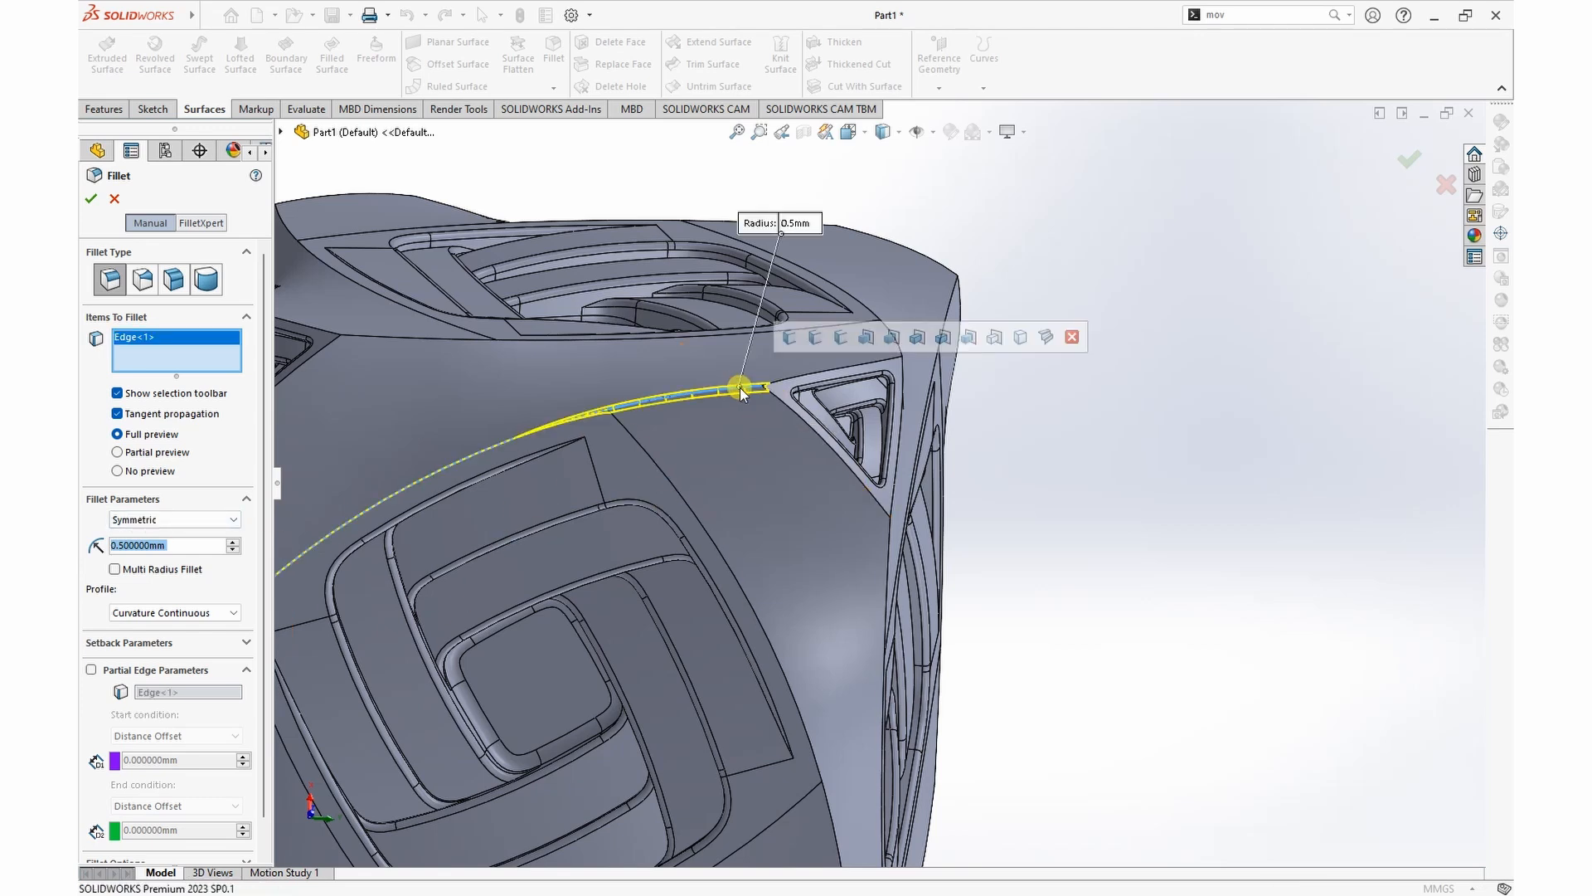
pyautogui.moveTo(1084, 394); pyautogui.dragTo(959, 355, button='middle')
pyautogui.click(858, 469)
pyautogui.click(860, 469)
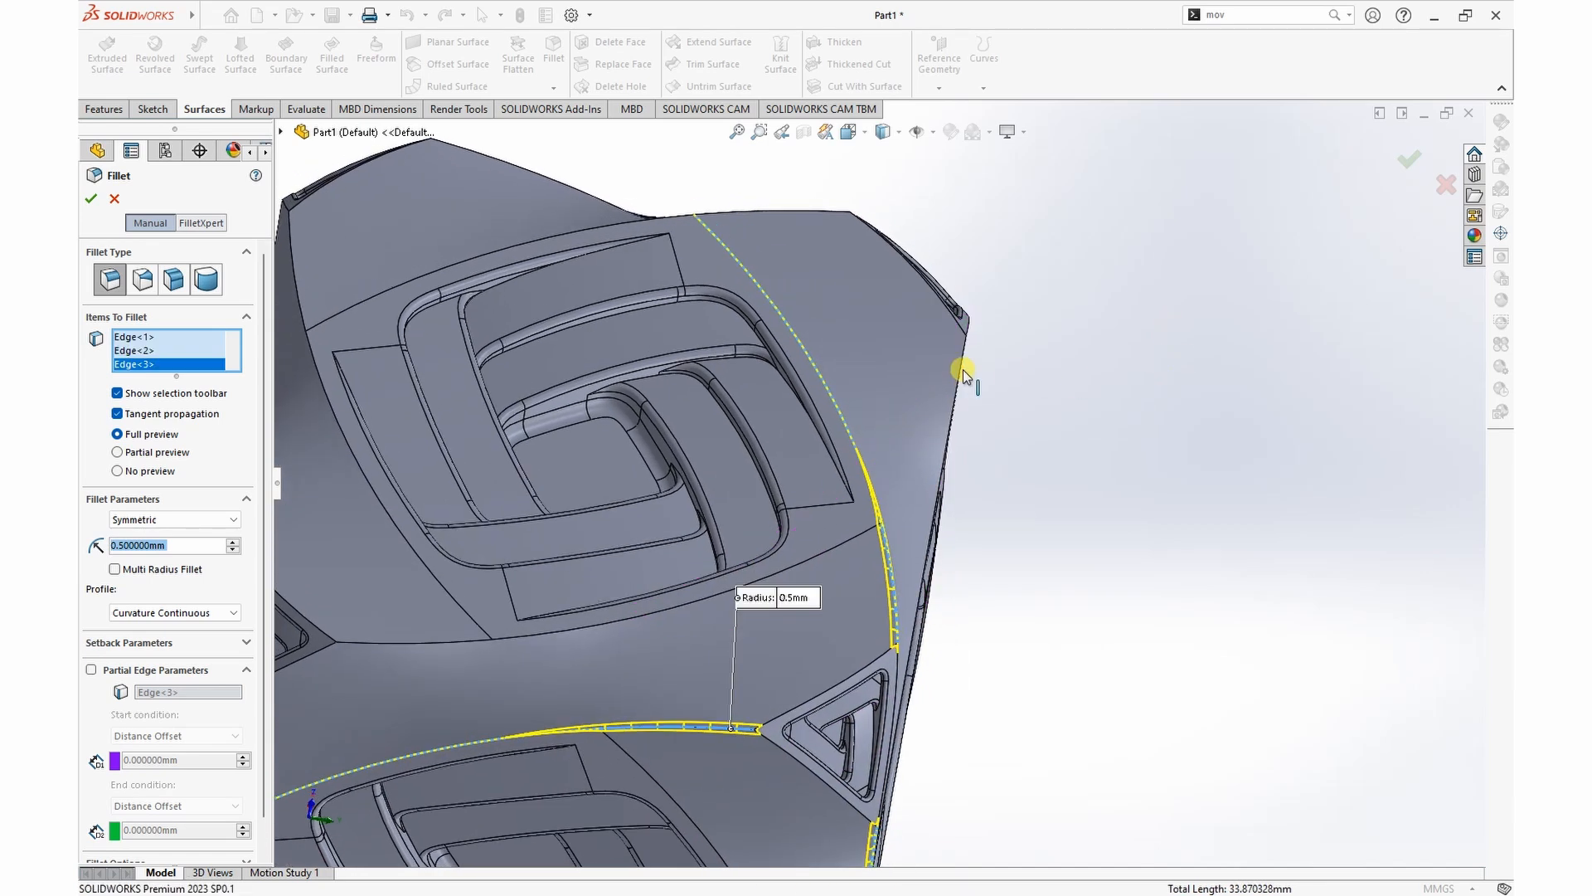
pyautogui.click(962, 340)
pyautogui.click(858, 213)
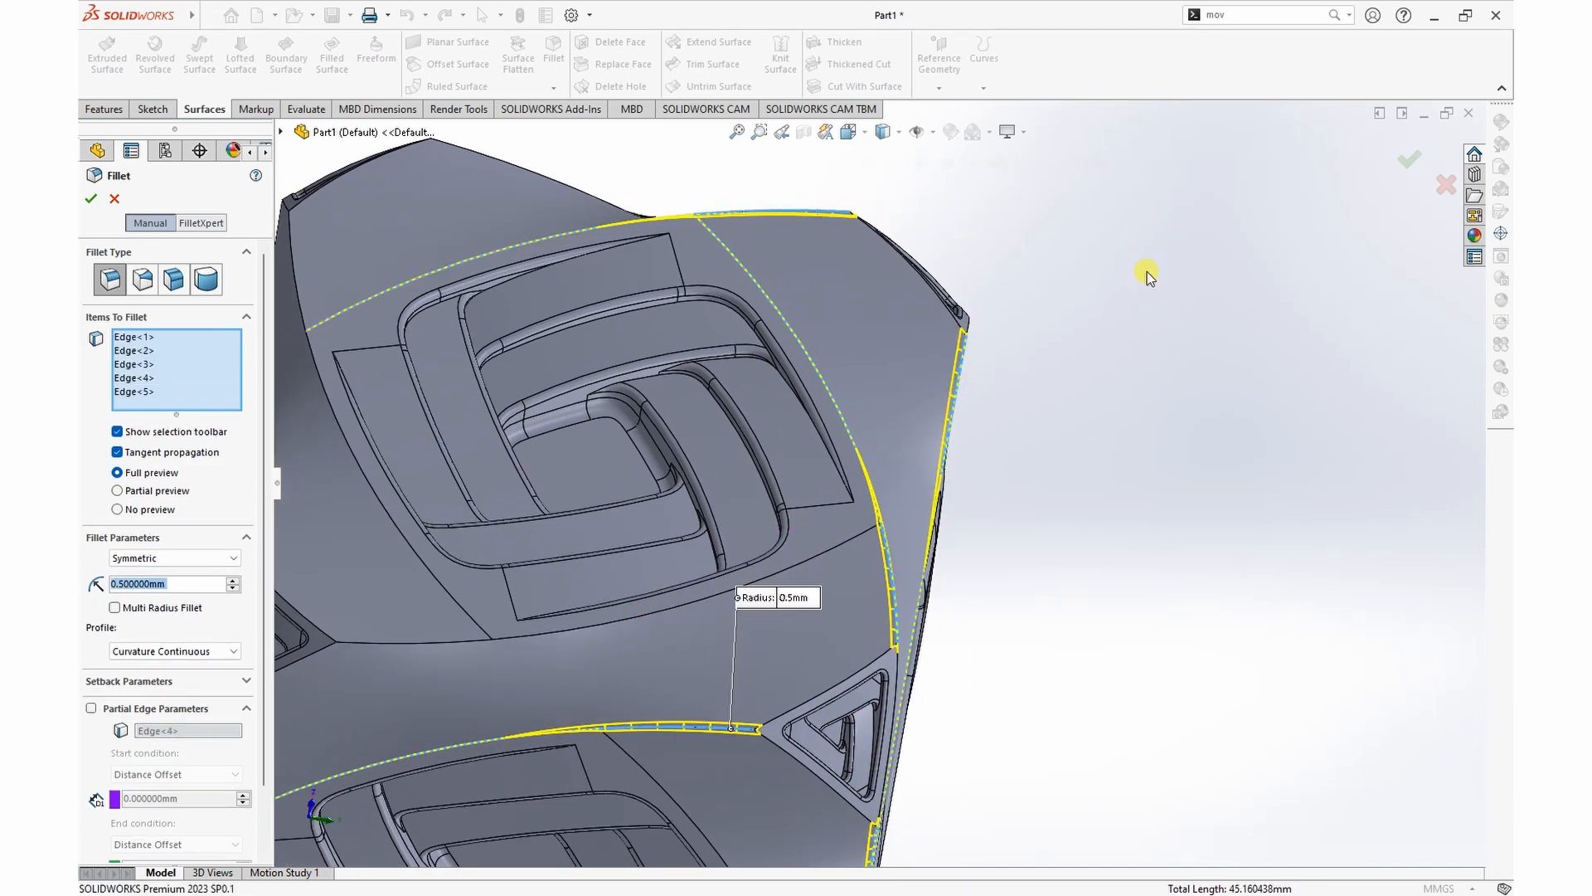
# Step: Add seven more twisted cube edges, making twelve in total, and create the 0.5 mm curvature-continuous fillet
pyautogui.moveTo(1147, 278); pyautogui.dragTo(1053, 292, button='middle')
pyautogui.click(1129, 295)
pyautogui.moveTo(1111, 233); pyautogui.dragTo(699, 474, button='middle')
pyautogui.click(750, 462)
pyautogui.click(750, 461)
pyautogui.click(850, 604)
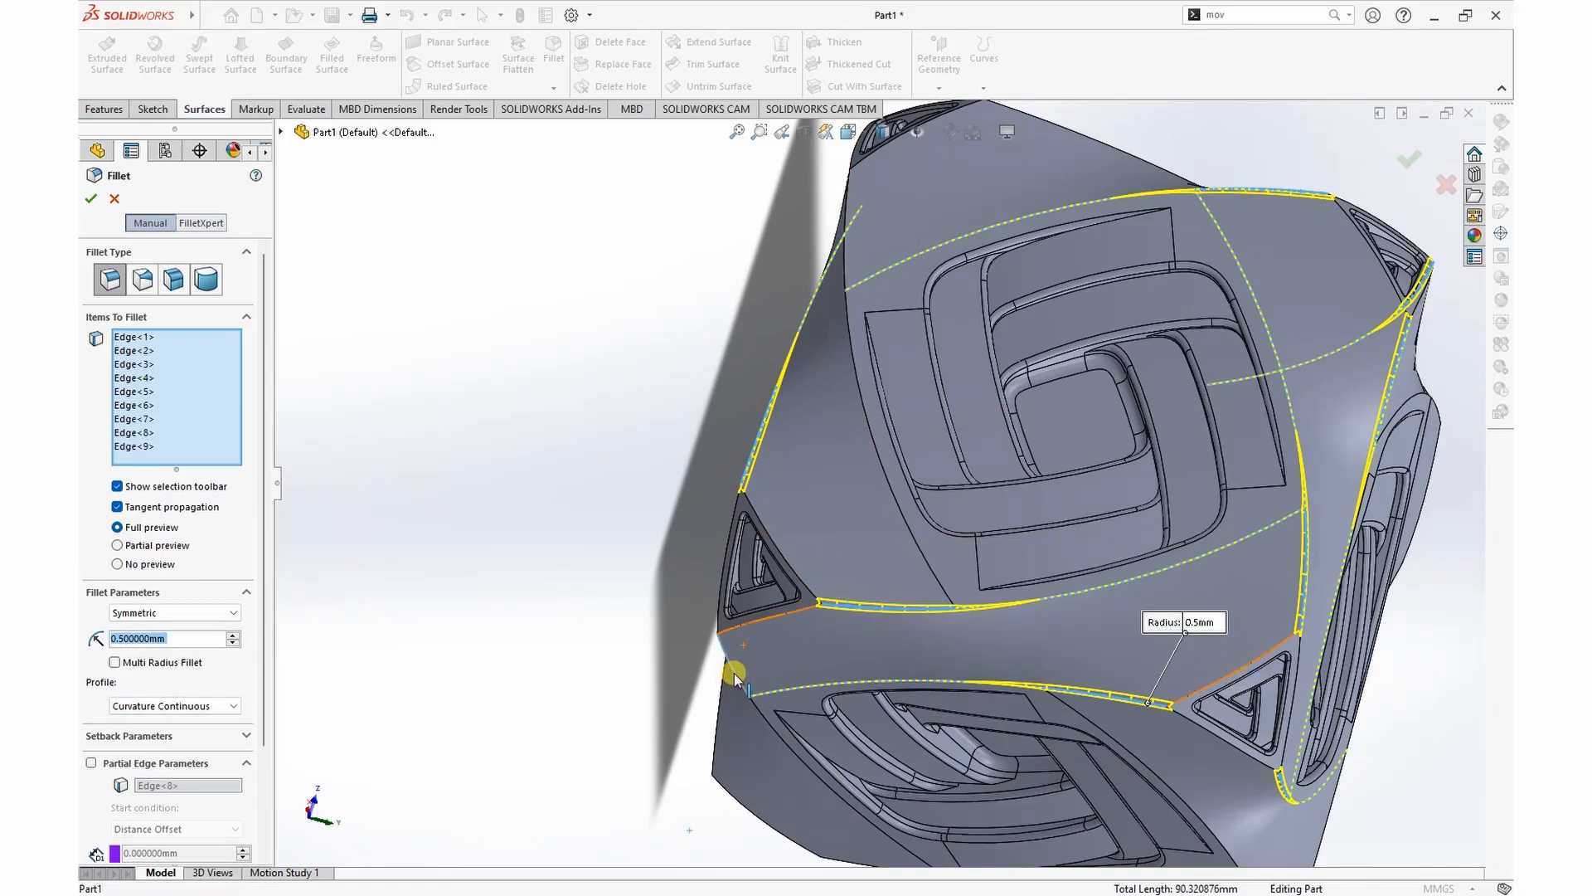
pyautogui.moveTo(625, 327); pyautogui.dragTo(774, 301, button='middle')
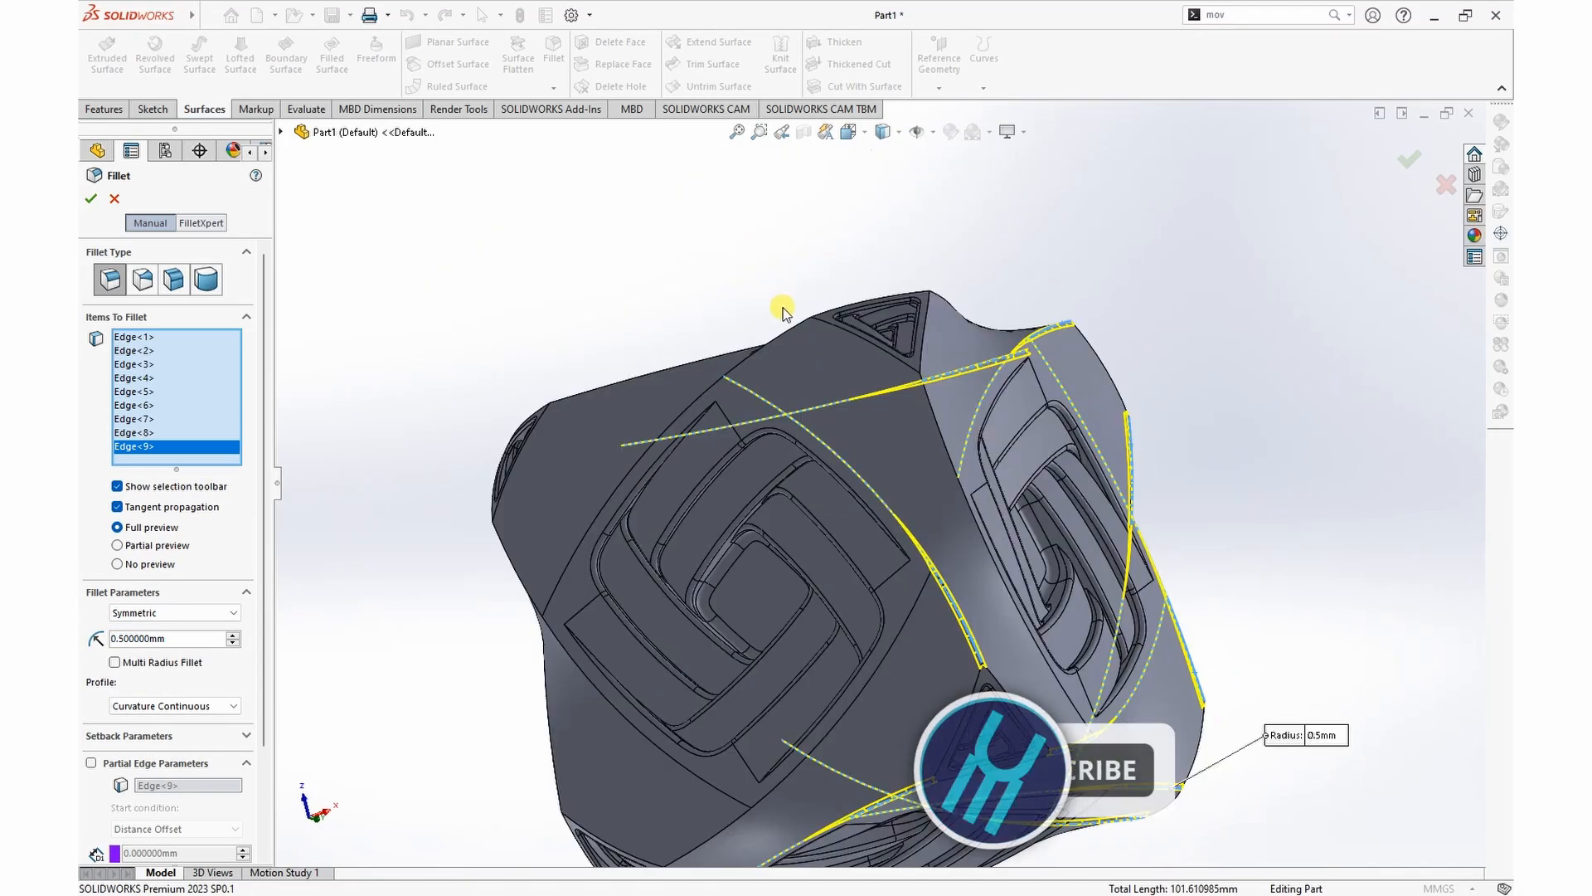
pyautogui.click(793, 327)
pyautogui.click(953, 304)
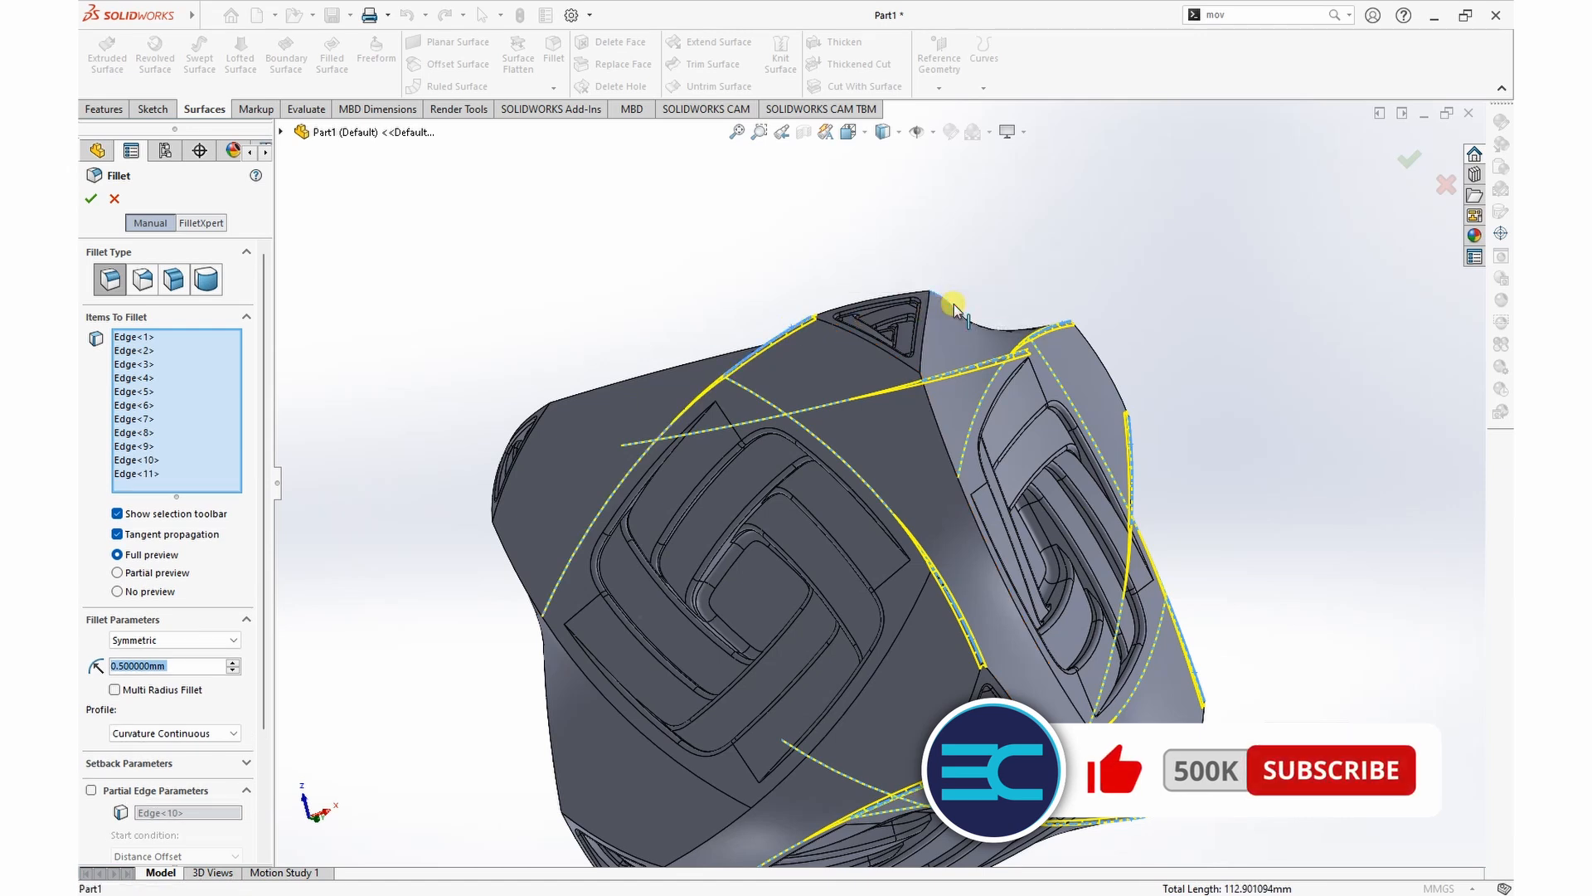
pyautogui.click(928, 398)
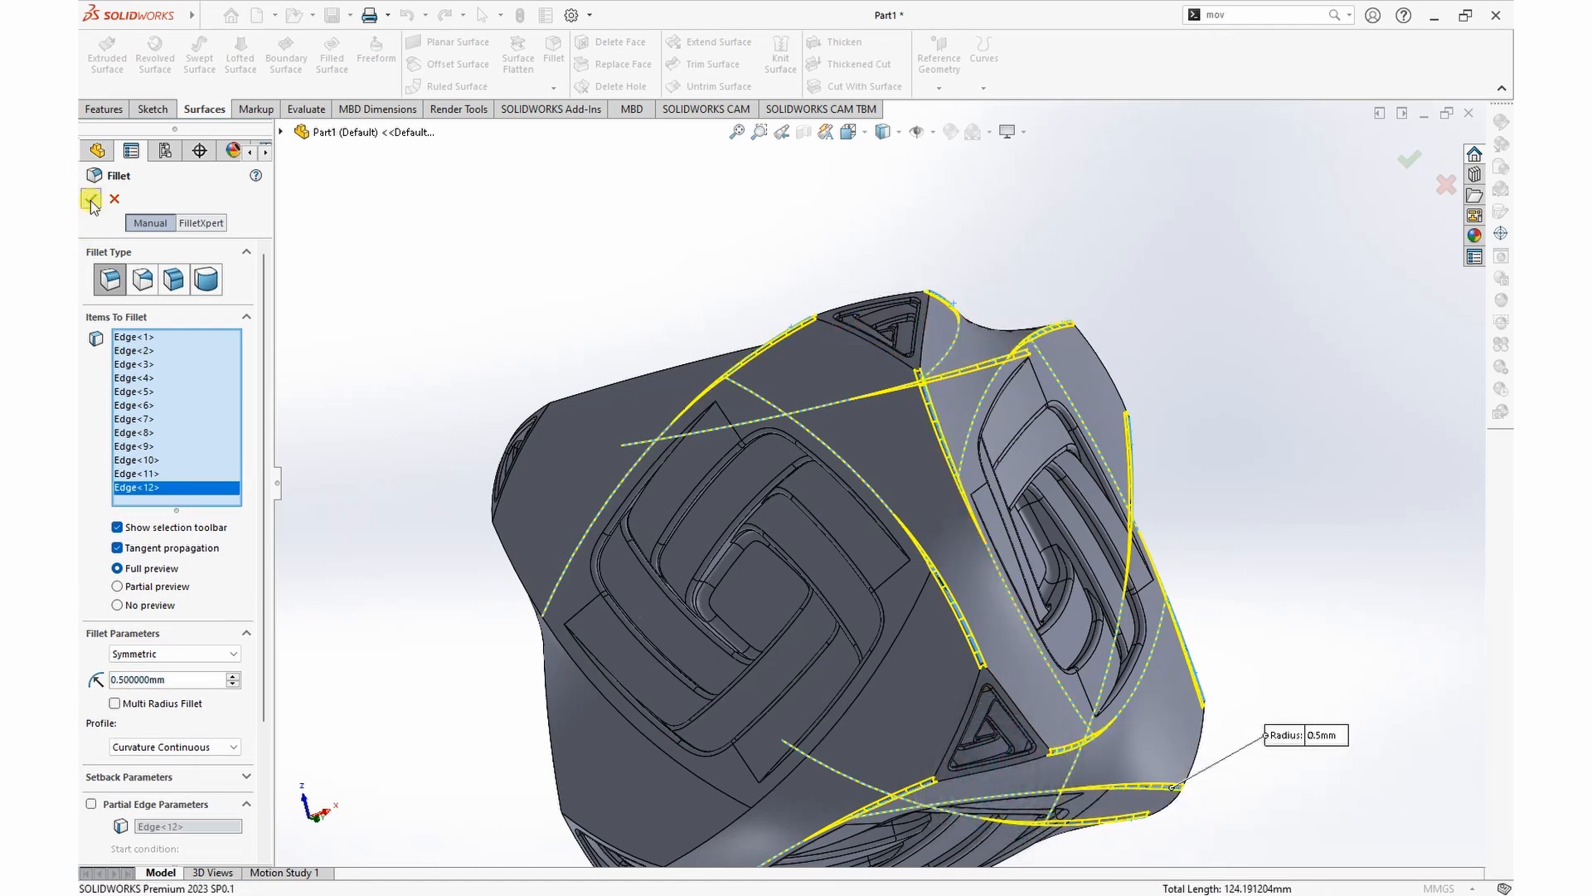
pyautogui.click(1409, 159)
# Step: Start a second 0.5 mm curvature-continuous fillet and select six of the cube's still unrounded twisted edges
pyautogui.moveTo(1208, 346); pyautogui.dragTo(974, 537, button='middle')
pyautogui.scroll(4, 1037, 473)
pyautogui.scroll(-4, 1327, 423)
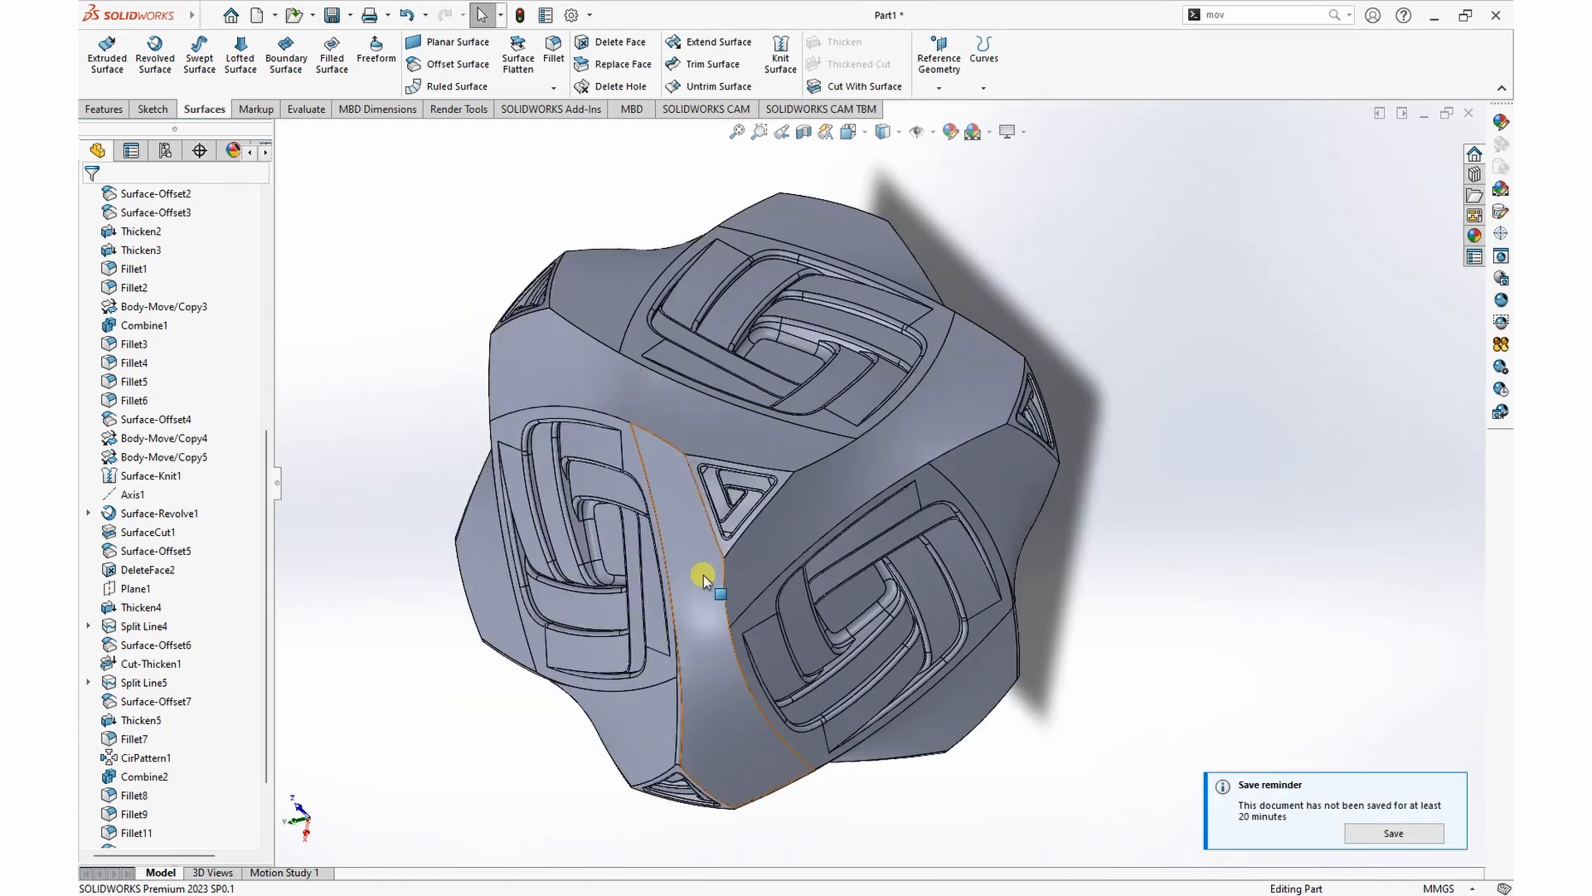
pyautogui.click(554, 51)
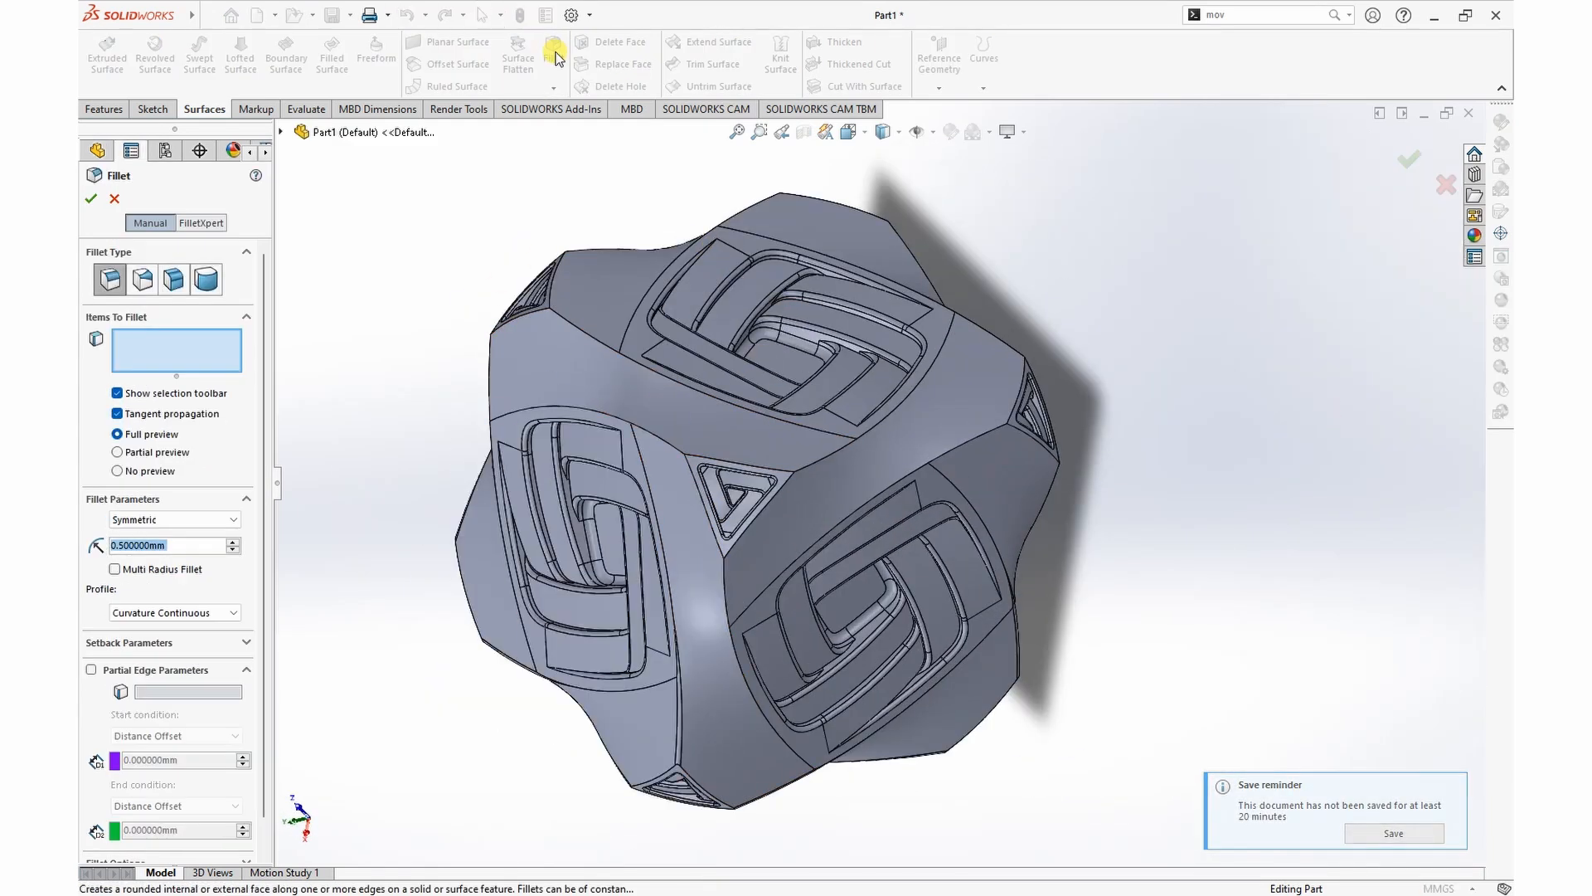
pyautogui.click(569, 319)
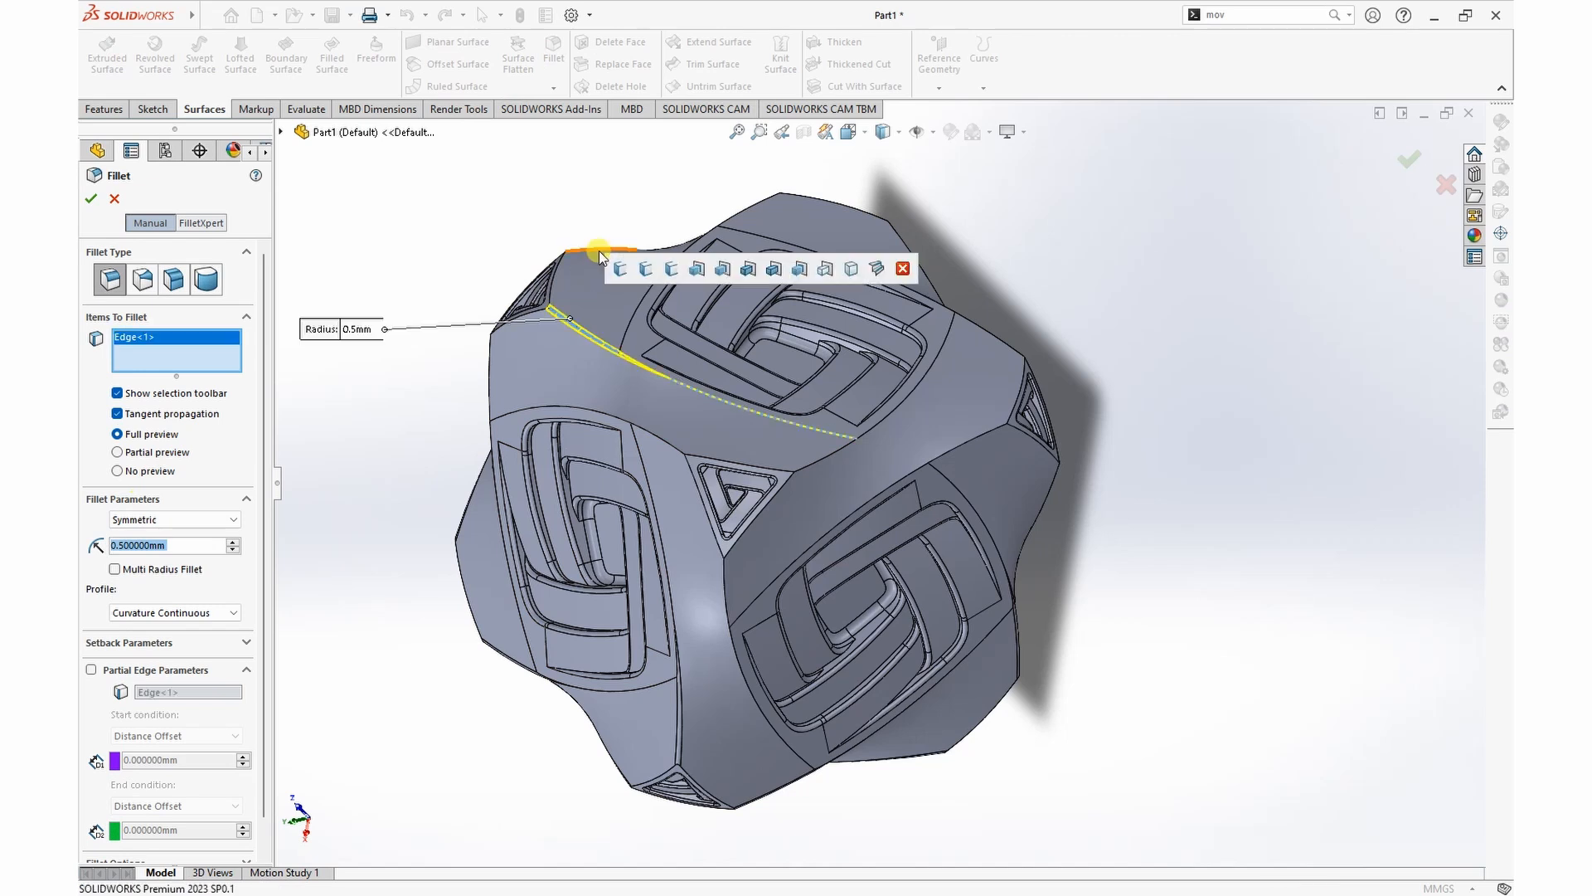
pyautogui.click(599, 251)
pyautogui.click(491, 356)
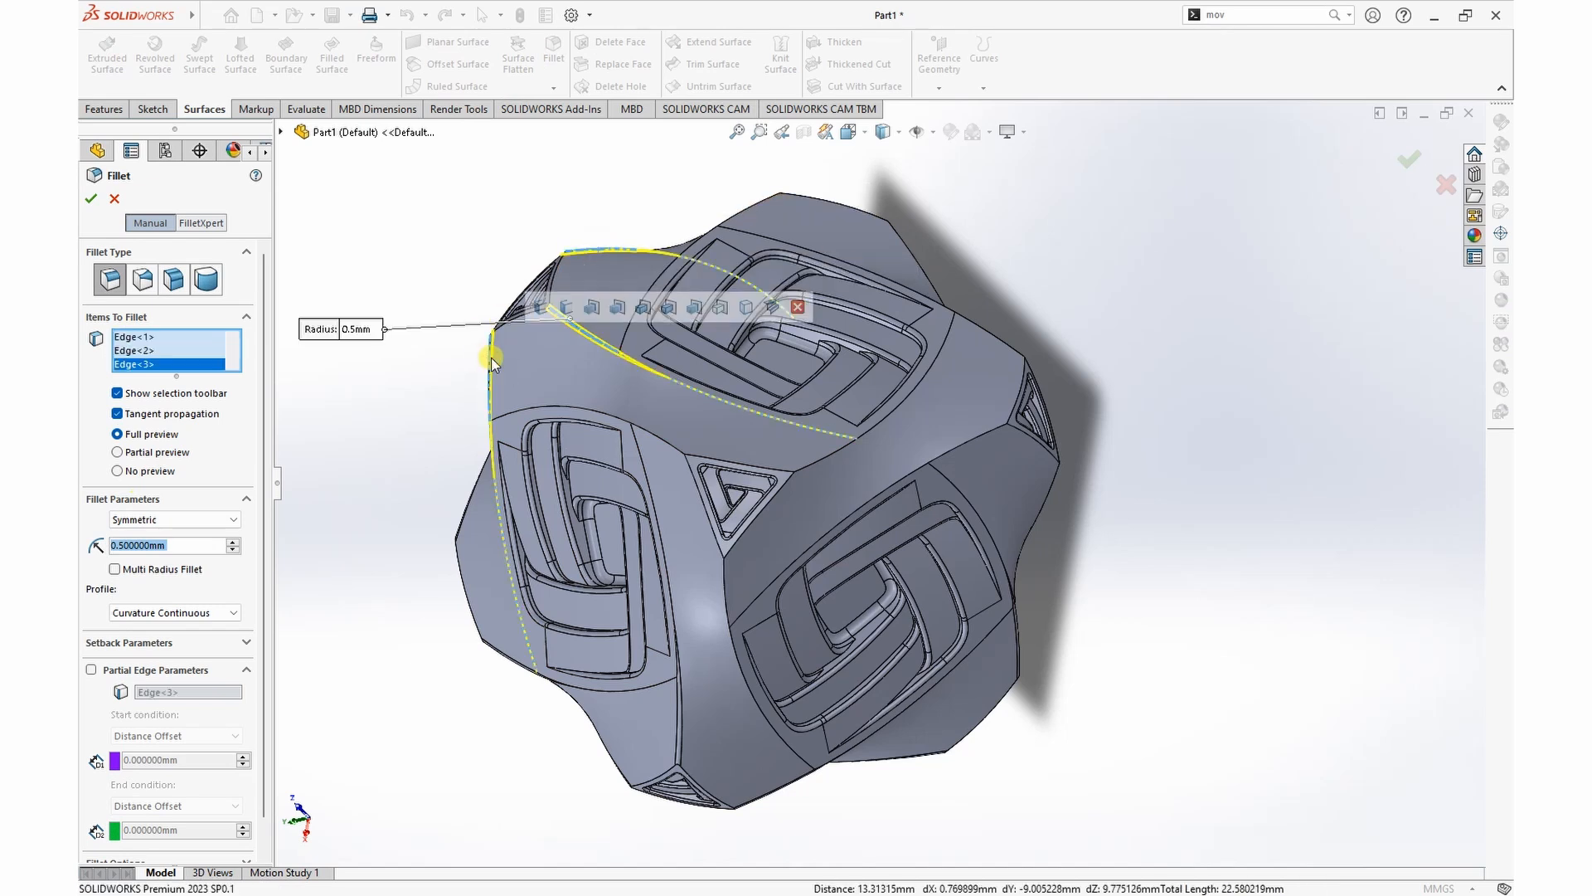
pyautogui.click(832, 451)
pyautogui.click(652, 433)
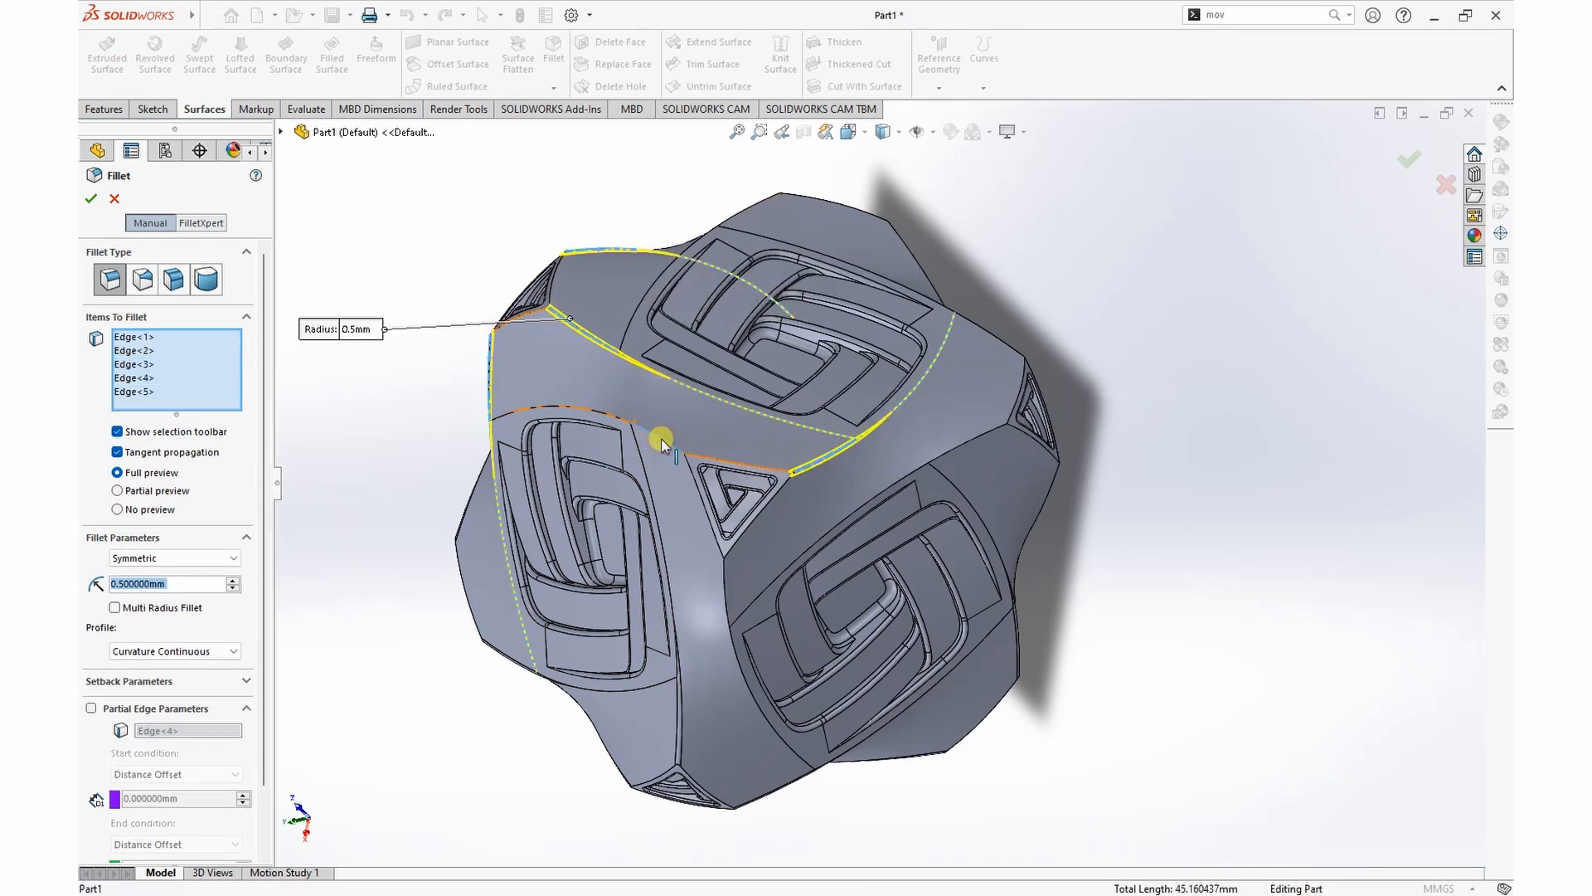
pyautogui.click(720, 570)
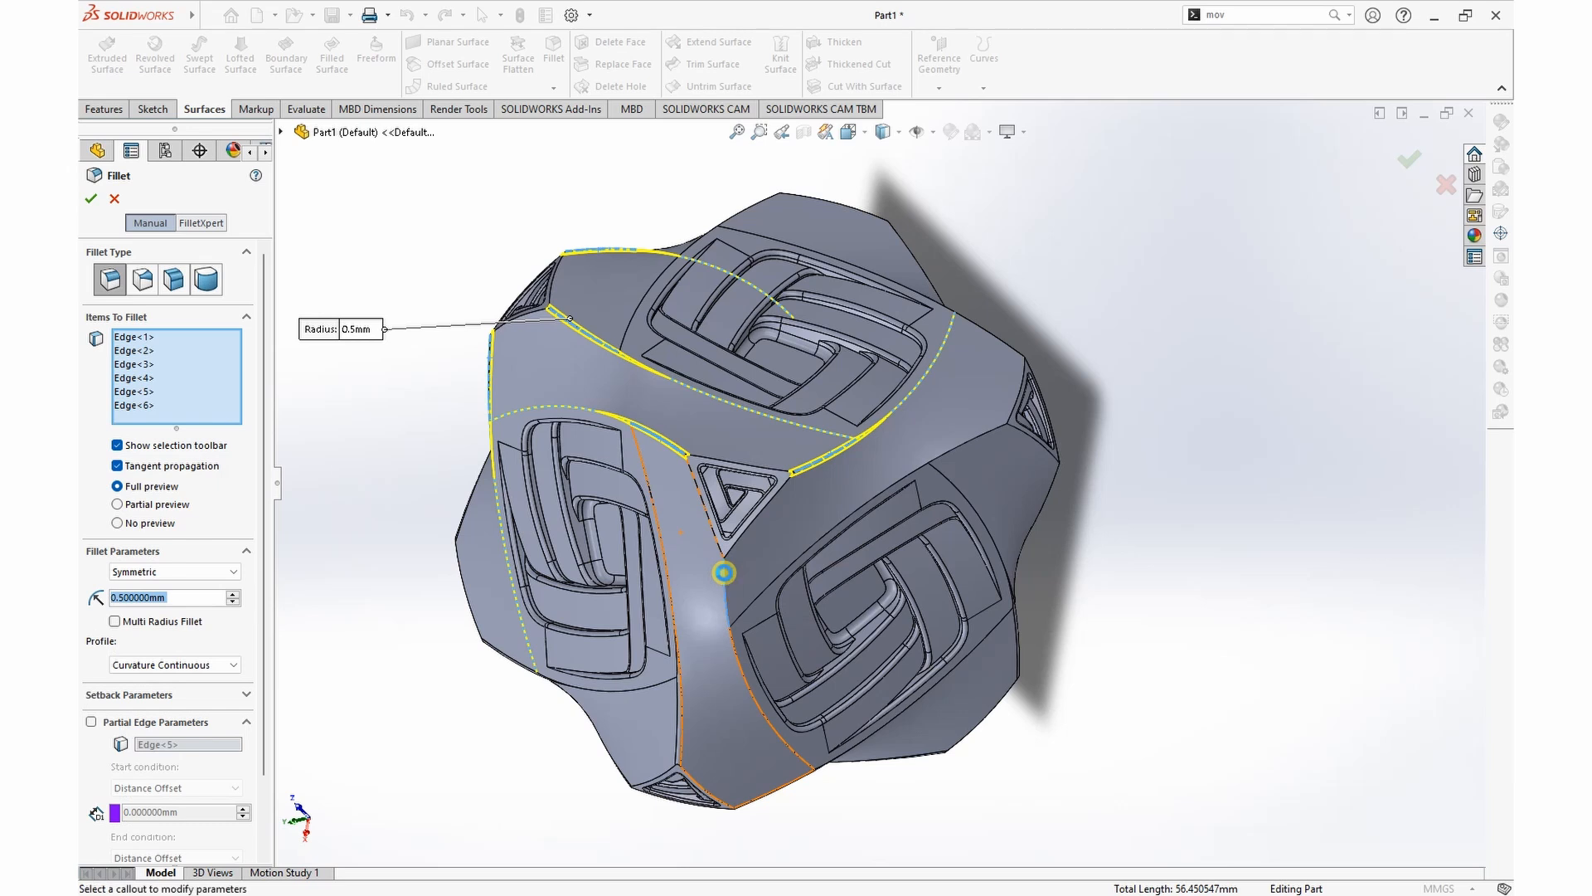
# Step: Add the six remaining sharp twisted edges to the selection and create the second 0.5 mm fillet
pyautogui.click(990, 334)
pyautogui.click(981, 417)
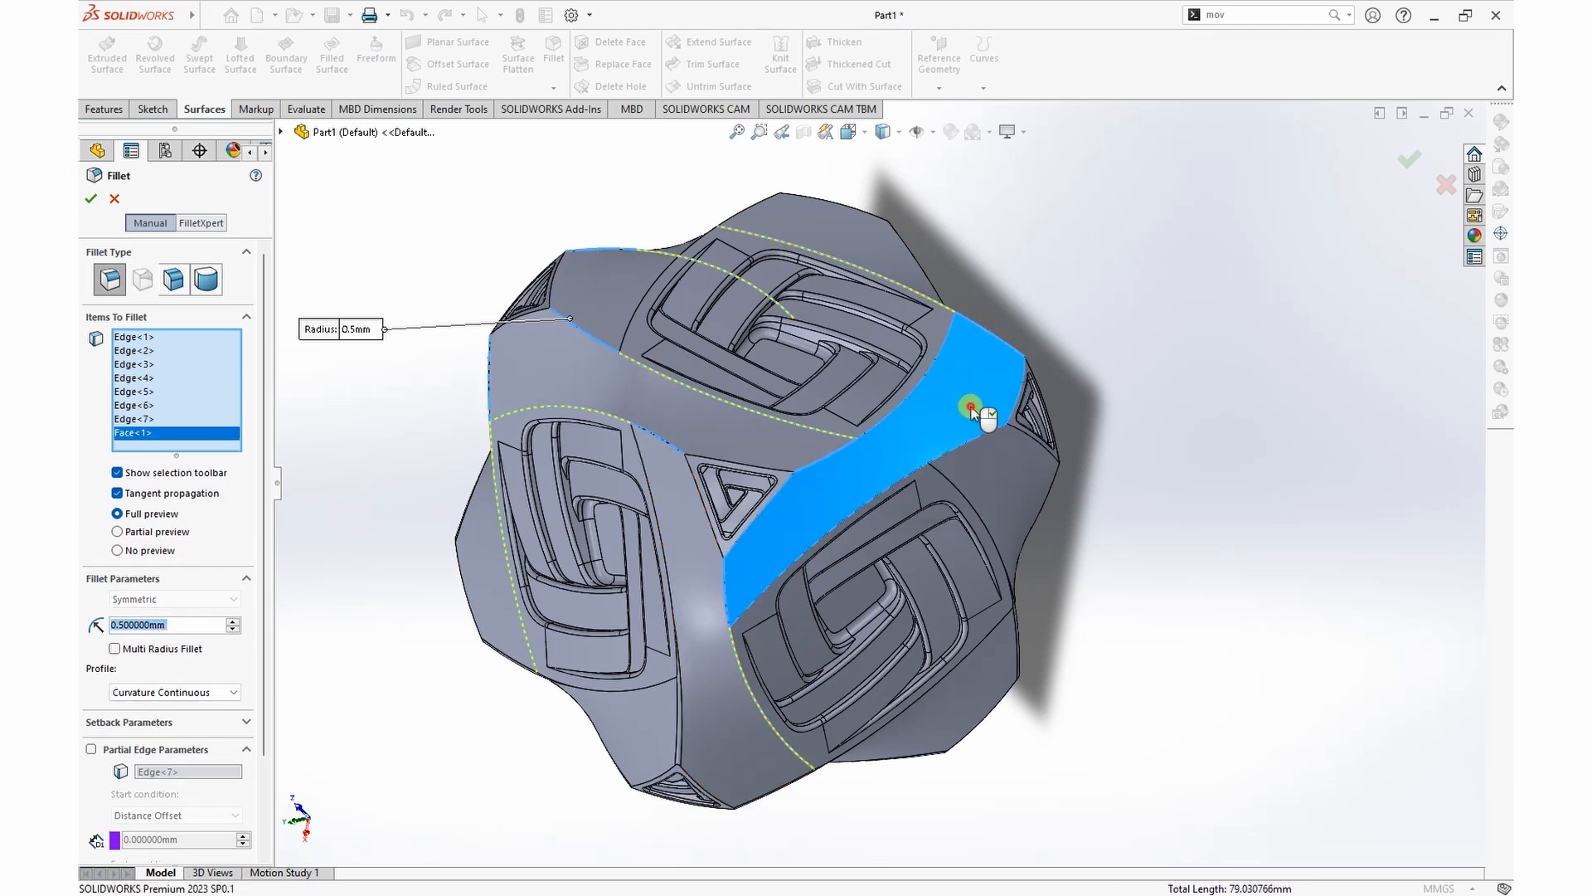
pyautogui.click(972, 410)
pyautogui.click(990, 430)
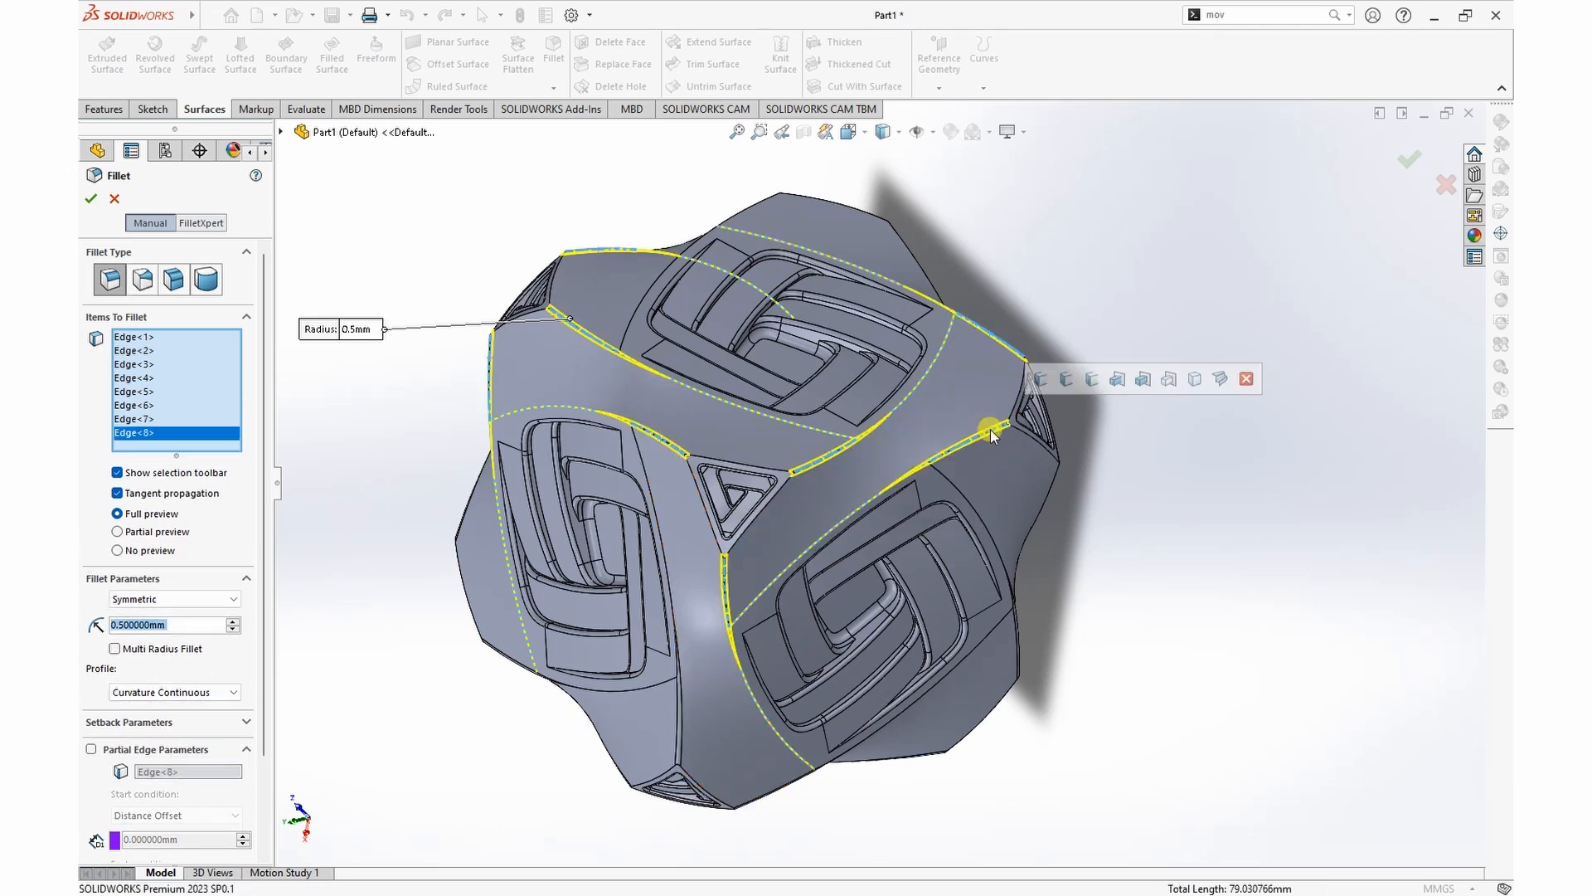
pyautogui.click(1045, 496)
pyautogui.moveTo(1137, 299); pyautogui.dragTo(1145, 538, button='middle')
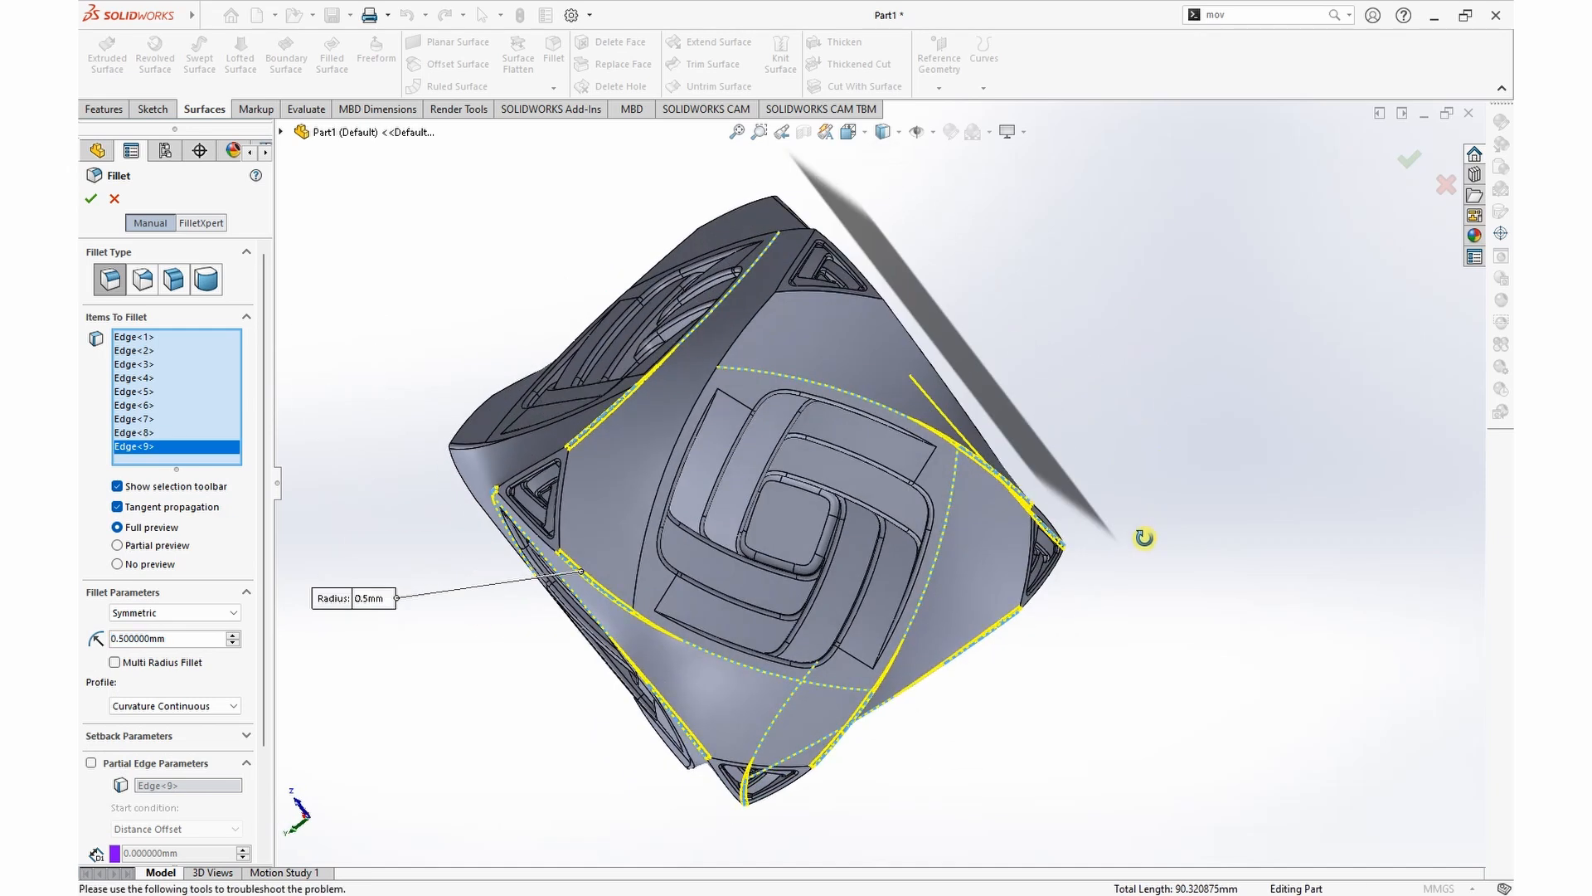
pyautogui.click(899, 322)
pyautogui.click(763, 302)
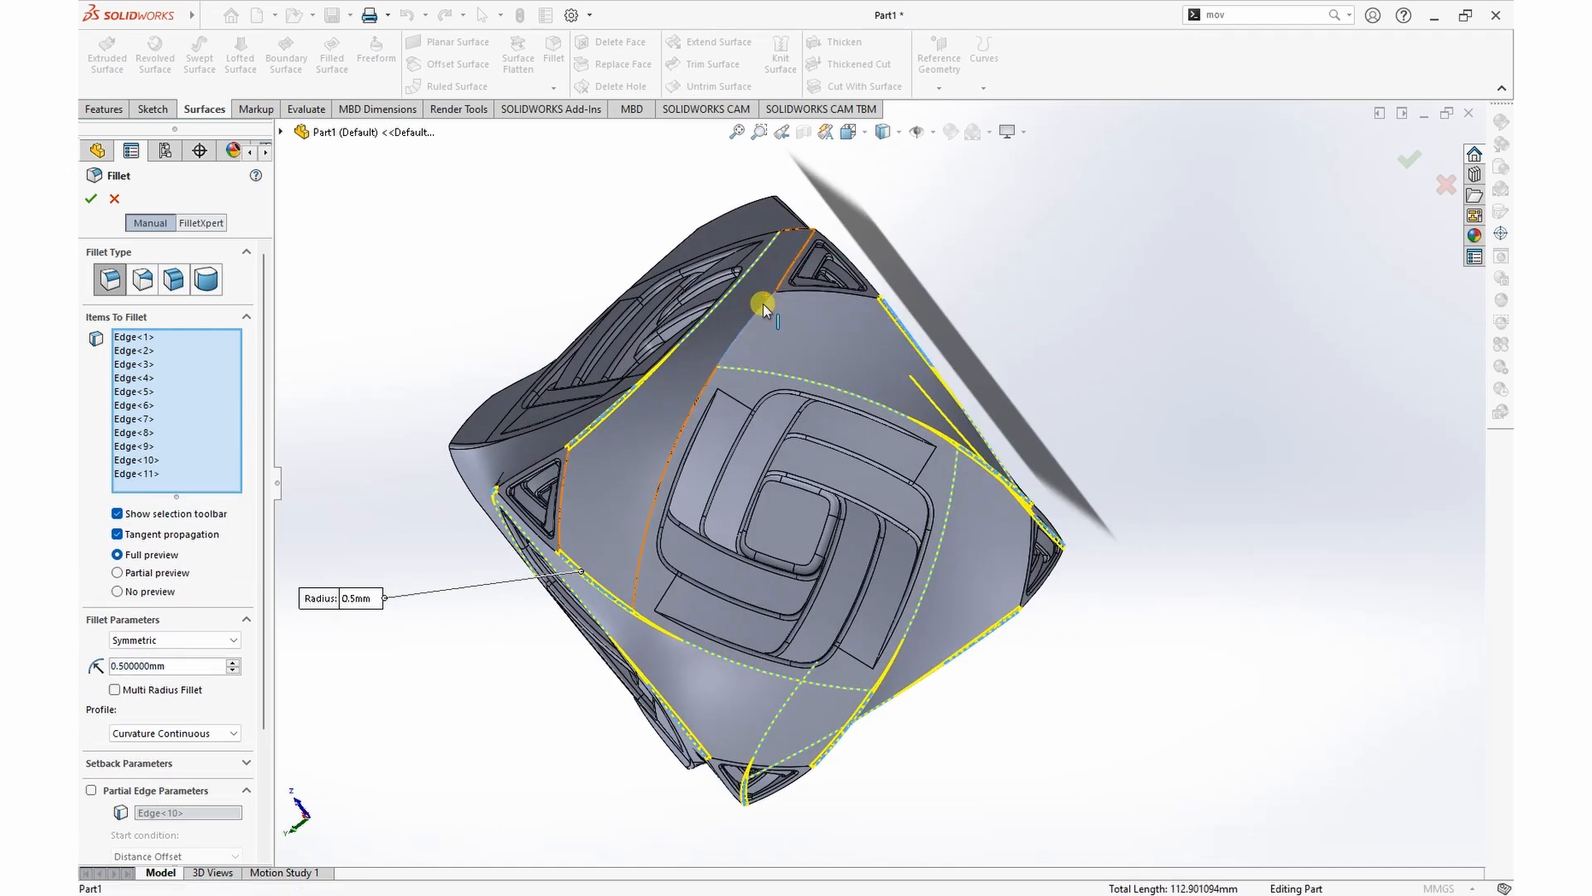
pyautogui.moveTo(881, 133); pyautogui.dragTo(842, 241, button='middle')
pyautogui.click(861, 262)
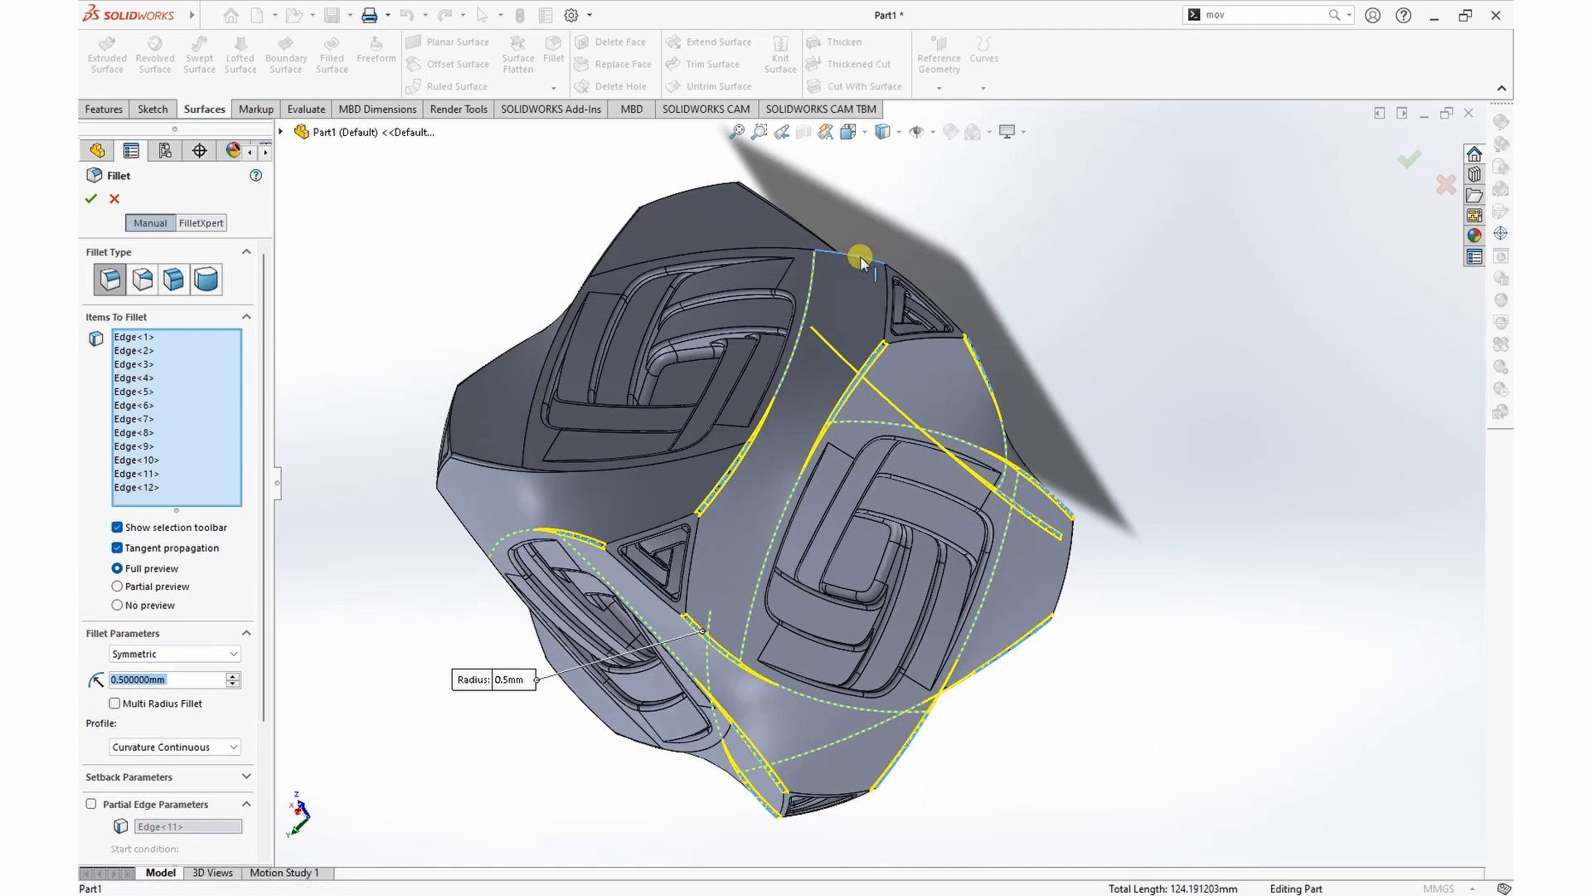
pyautogui.moveTo(1141, 345); pyautogui.dragTo(1067, 149, button='middle')
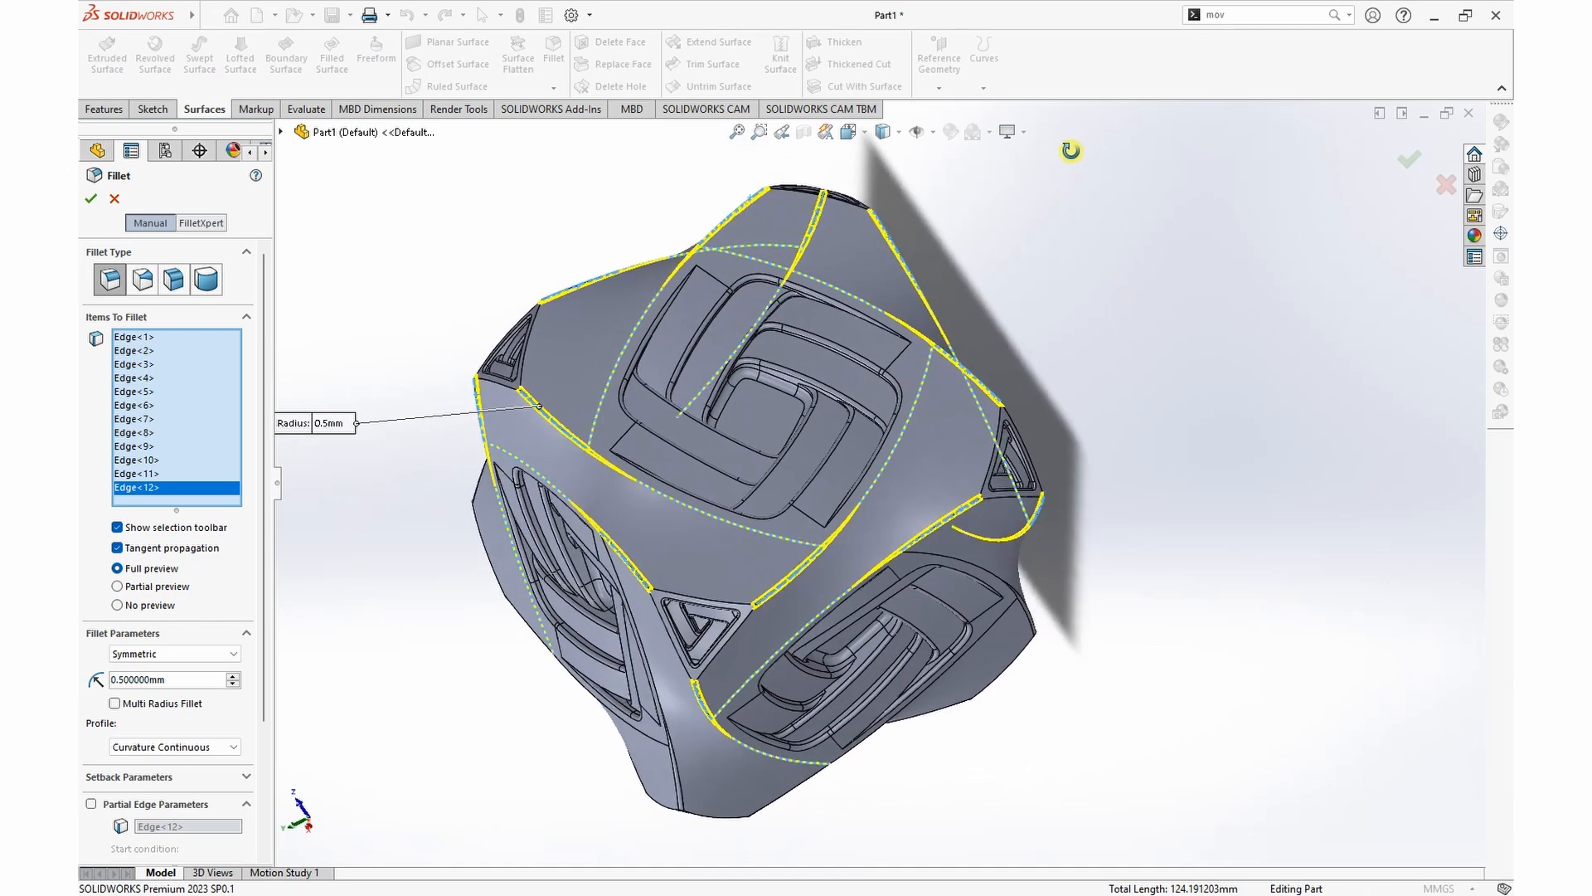
pyautogui.click(90, 199)
# Step: Start another 0.5 mm curvature-continuous fillet and select the outer edge loops of three triangular corner faces
pyautogui.moveTo(463, 272); pyautogui.dragTo(586, 236, button='middle')
pyautogui.scroll(-4, 587, 236)
pyautogui.scroll(3, 572, 287)
pyautogui.scroll(-5, 904, 472)
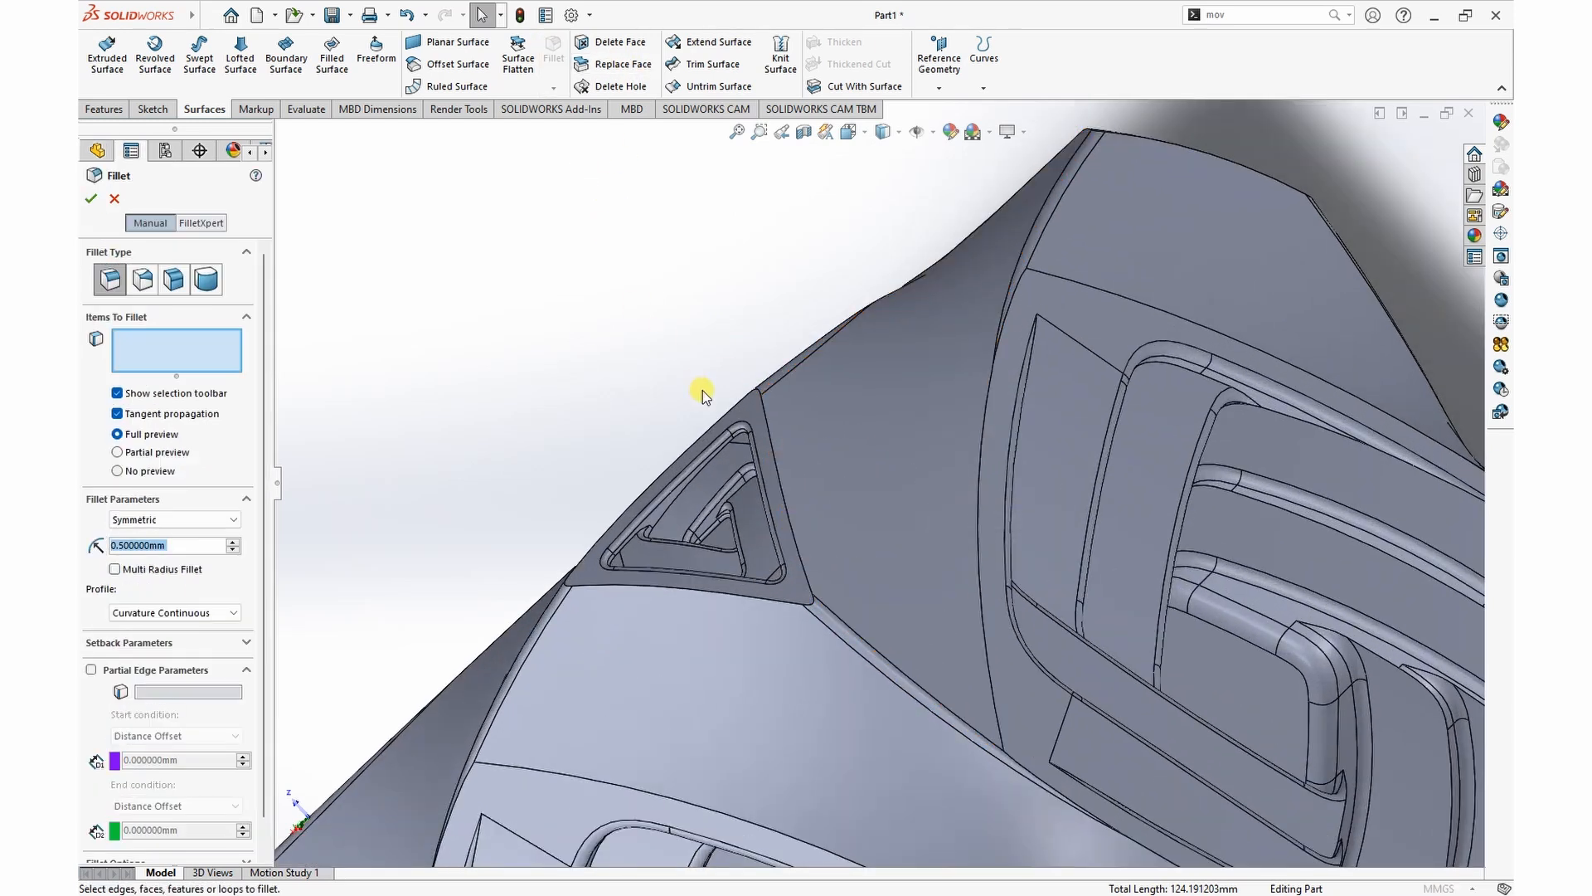
pyautogui.click(788, 511)
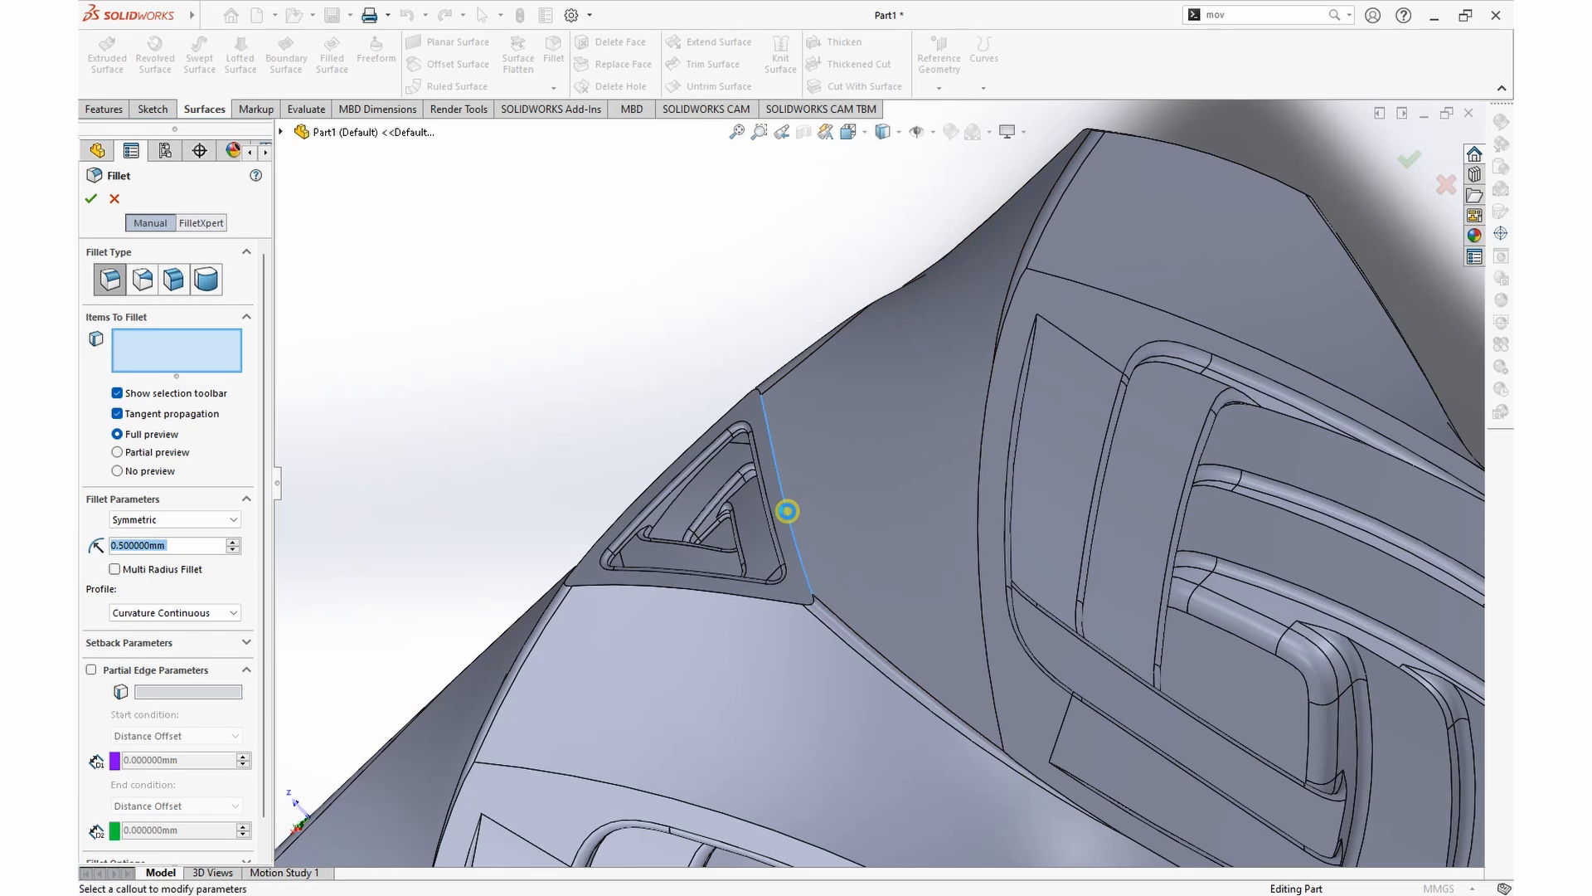
pyautogui.click(788, 511)
pyautogui.scroll(3, 677, 368)
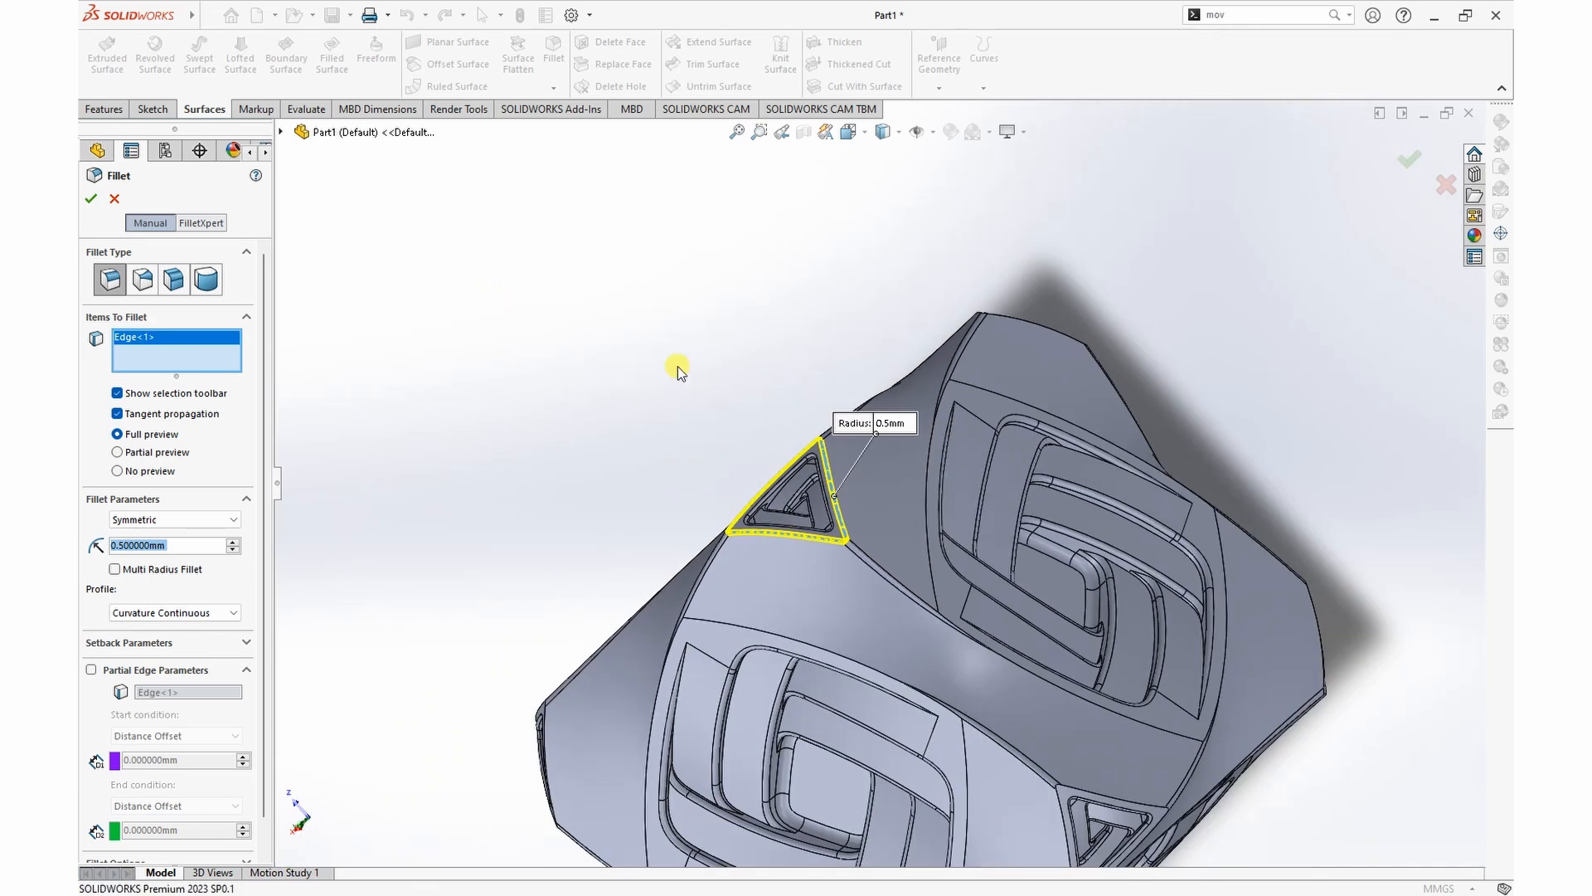
pyautogui.click(1032, 326)
pyautogui.moveTo(1114, 280); pyautogui.dragTo(828, 540, button='middle')
pyautogui.click(835, 541)
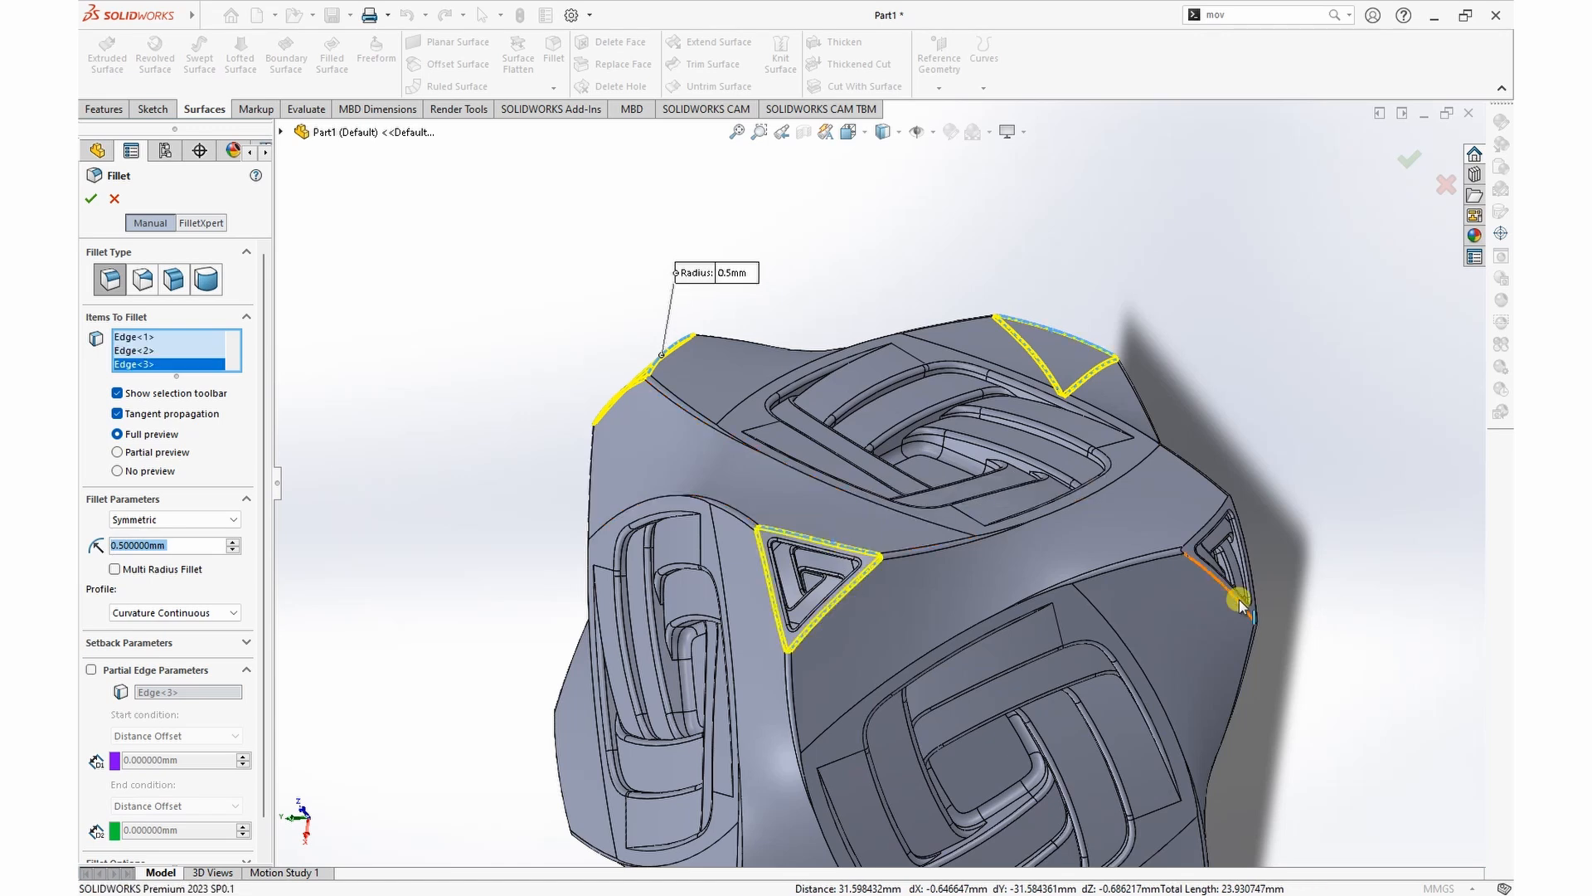
# Step: Add the outer edge loops of the other five triangular corners and create the 0.5 mm fillet
pyautogui.moveTo(1236, 600); pyautogui.dragTo(750, 455, button='middle')
pyautogui.click(768, 430)
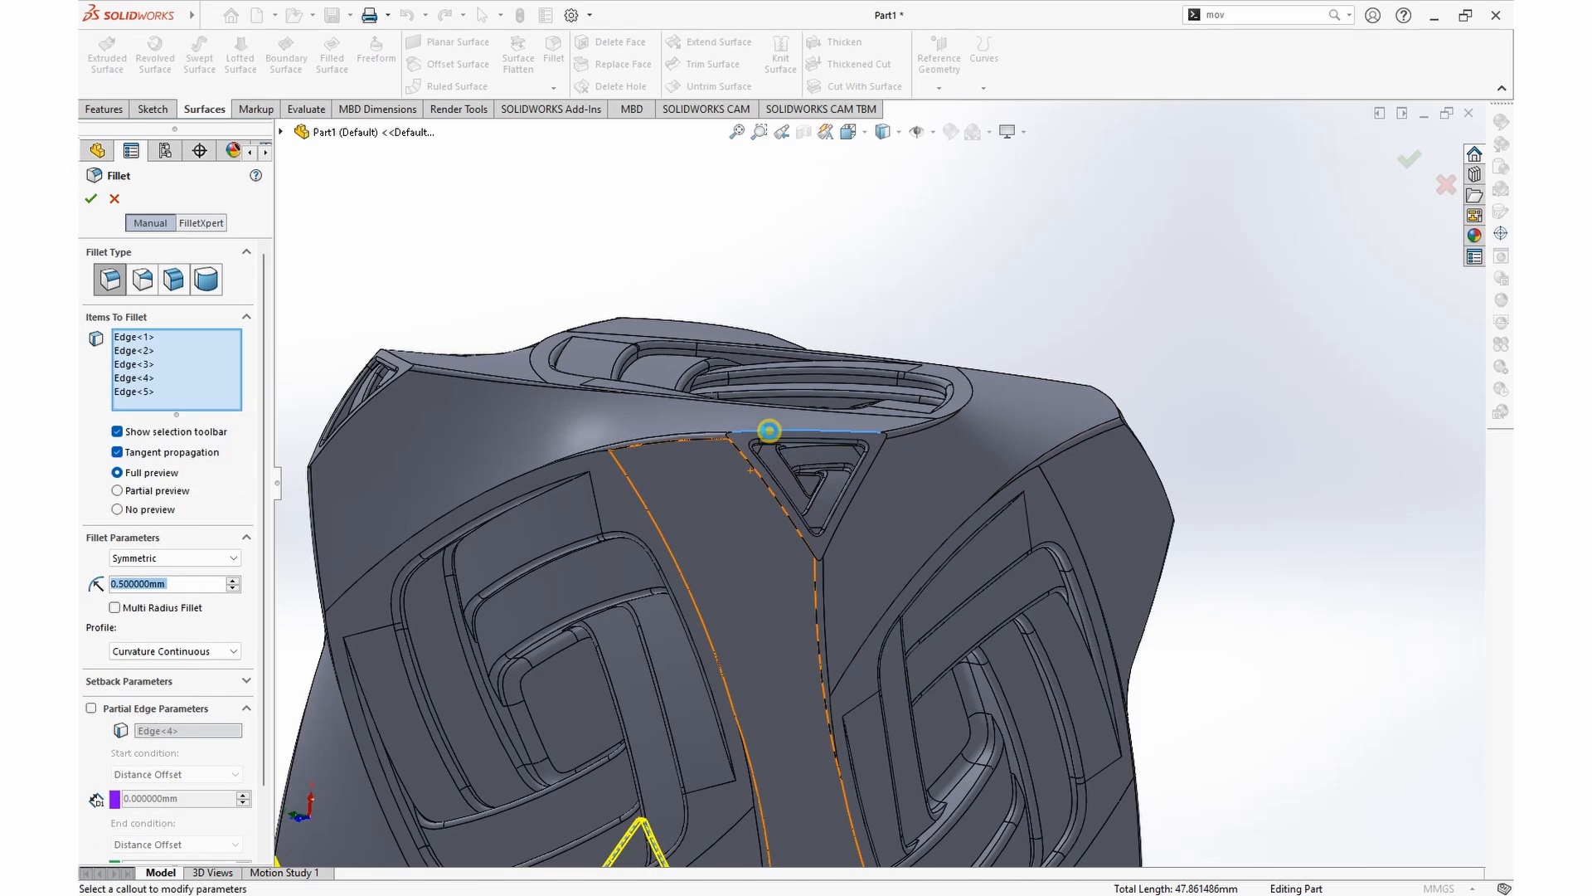
pyautogui.scroll(-5, 398, 326)
pyautogui.click(589, 412)
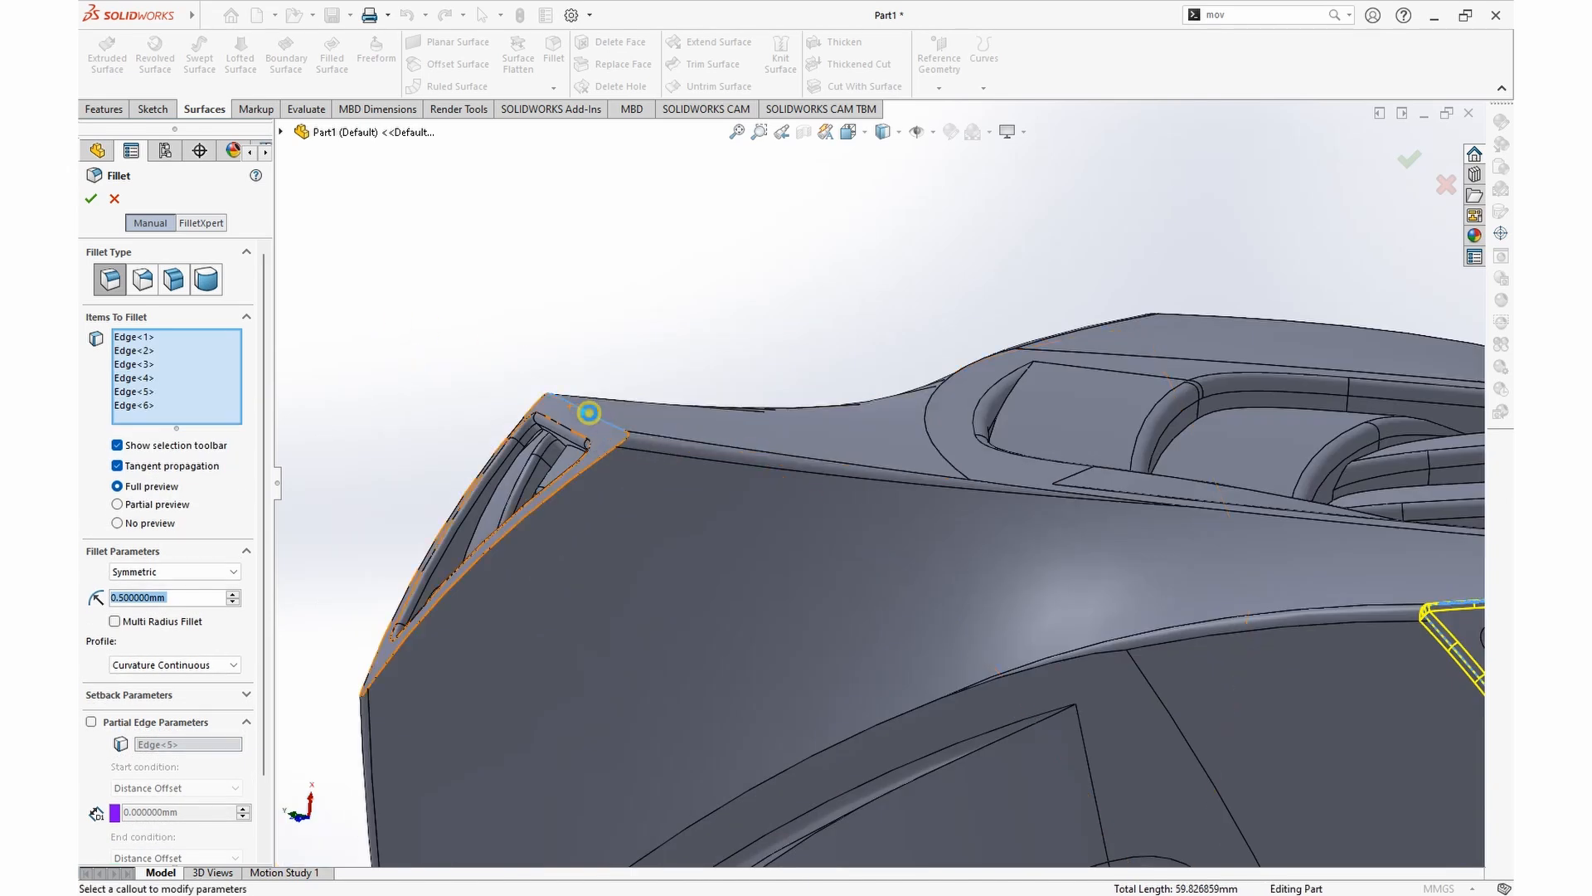
pyautogui.scroll(6, 591, 413)
pyautogui.moveTo(1377, 531); pyautogui.dragTo(1257, 657, button='middle')
pyautogui.scroll(-3, 1000, 386)
pyautogui.click(1000, 393)
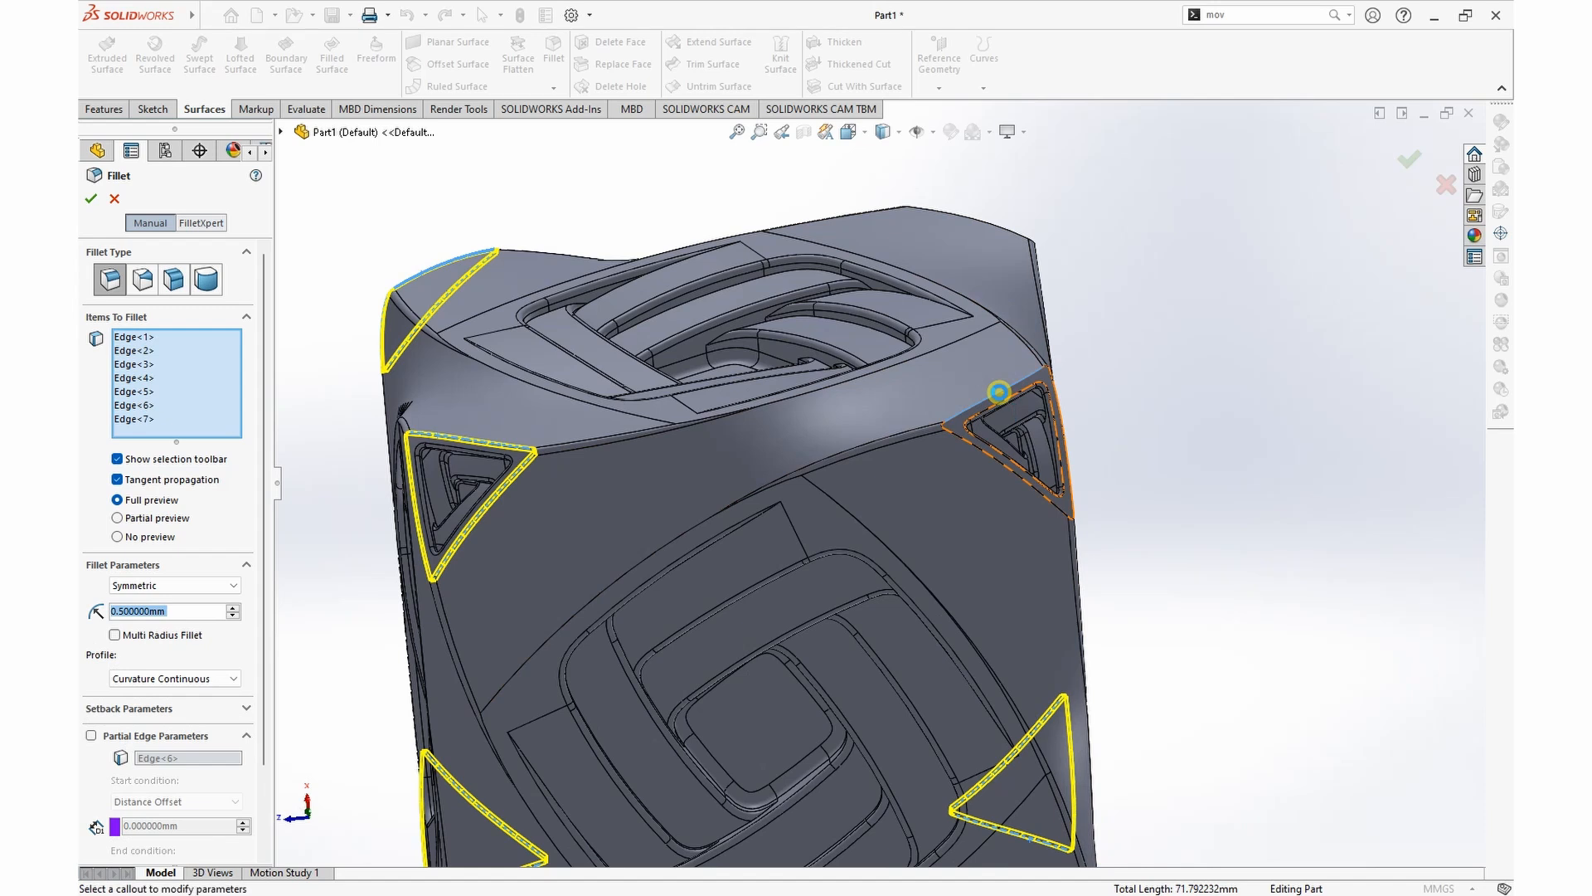
pyautogui.moveTo(1000, 392); pyautogui.dragTo(837, 381, button='middle')
pyautogui.scroll(-2, 828, 370)
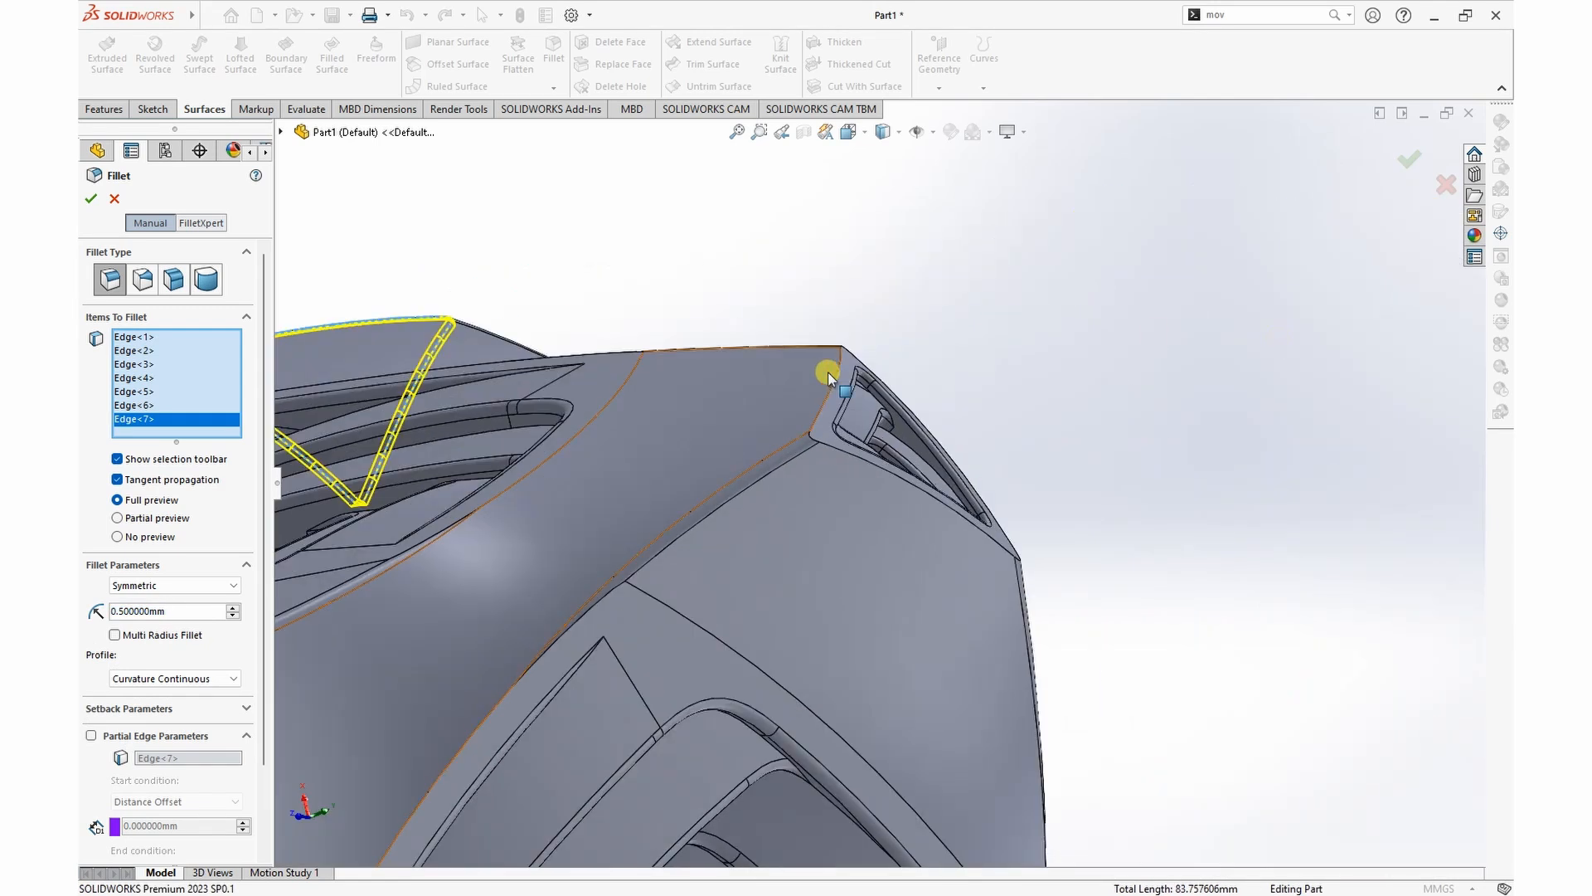
pyautogui.click(826, 400)
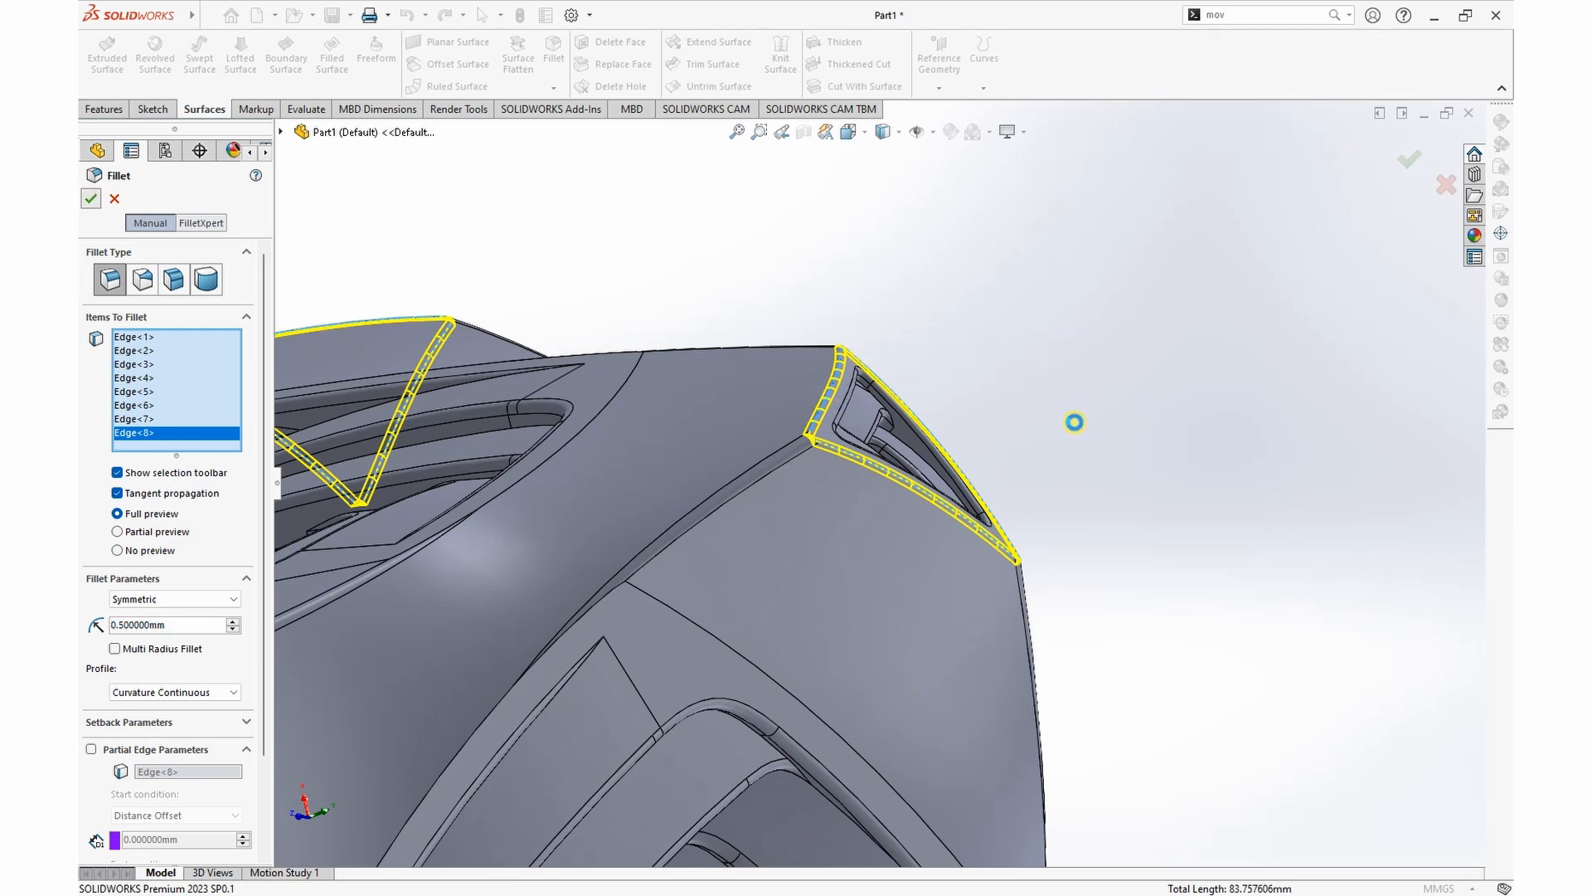
# Step: Examine the filleted cube from several sides to check its rounded edges and triangular corners
pyautogui.scroll(6, 1078, 425)
pyautogui.moveTo(1063, 450); pyautogui.dragTo(1010, 548, button='middle')
pyautogui.scroll(5, 806, 655)
pyautogui.scroll(-5, 806, 655)
pyautogui.scroll(2, 789, 633)
pyautogui.moveTo(1094, 543); pyautogui.dragTo(1012, 422, button='middle')
pyautogui.scroll(-3, 864, 304)
pyautogui.scroll(2, 927, 498)
pyautogui.scroll(-2, 962, 646)
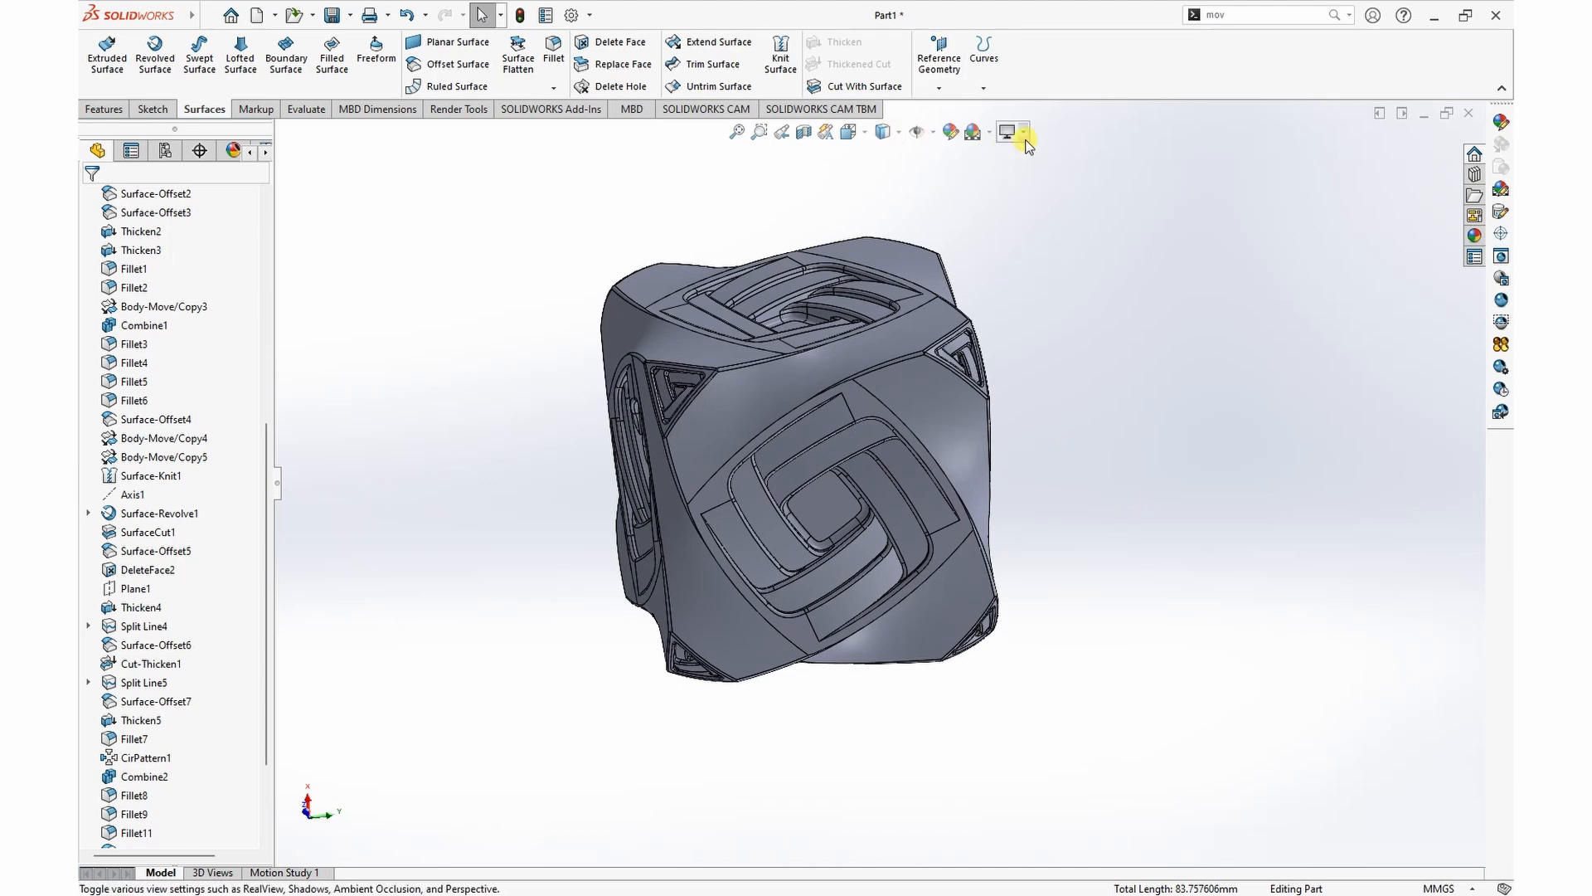
# Step: Change the display style to Shaded without edge lines
pyautogui.click(866, 133)
pyautogui.click(898, 132)
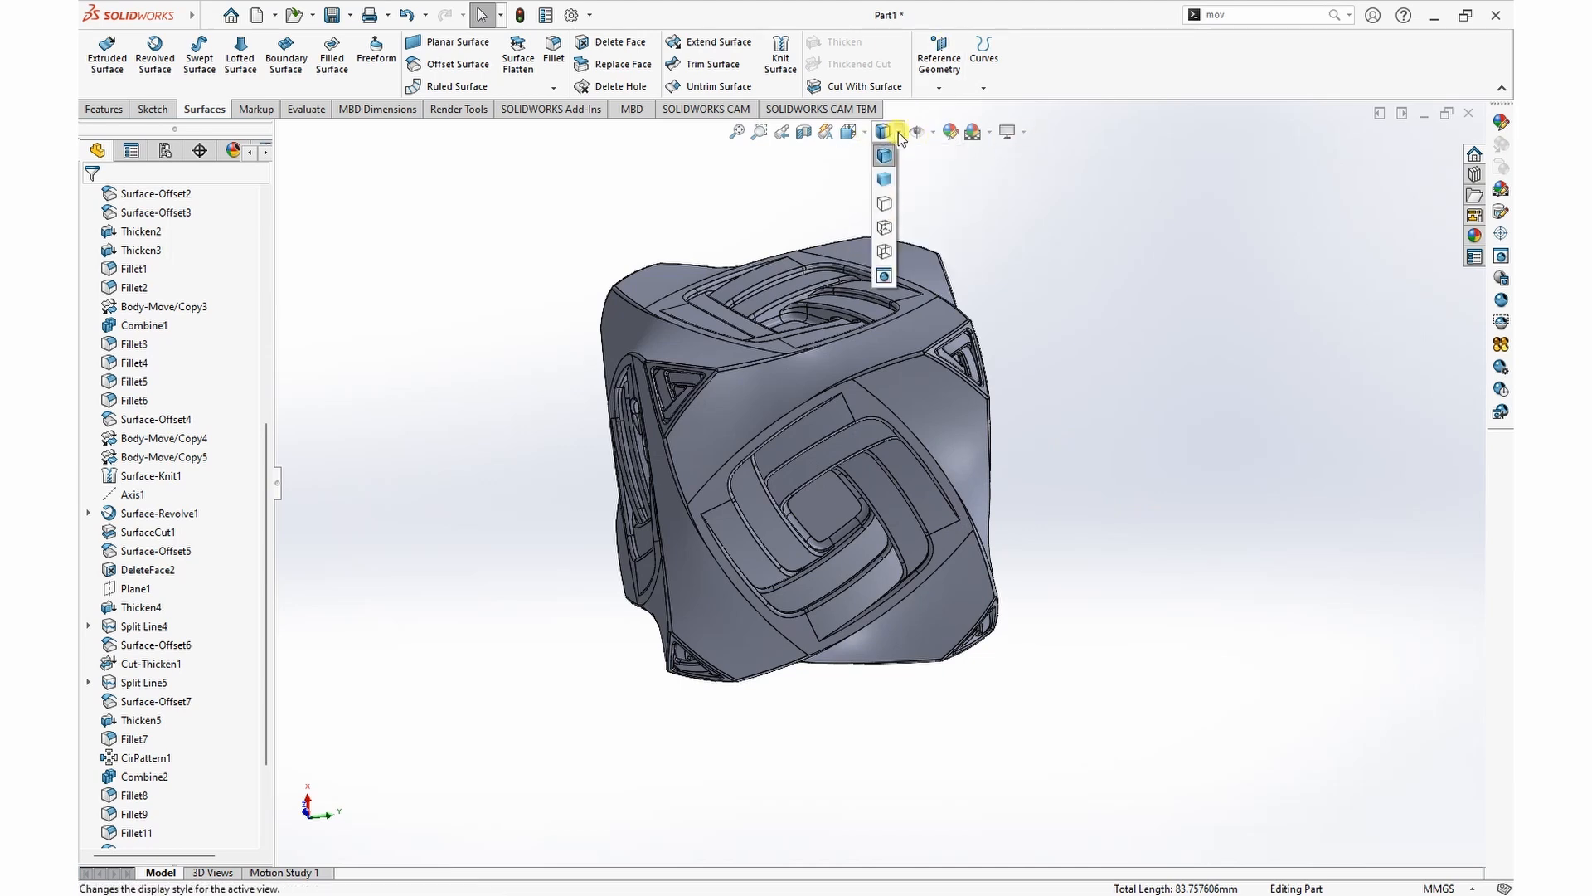
pyautogui.click(885, 182)
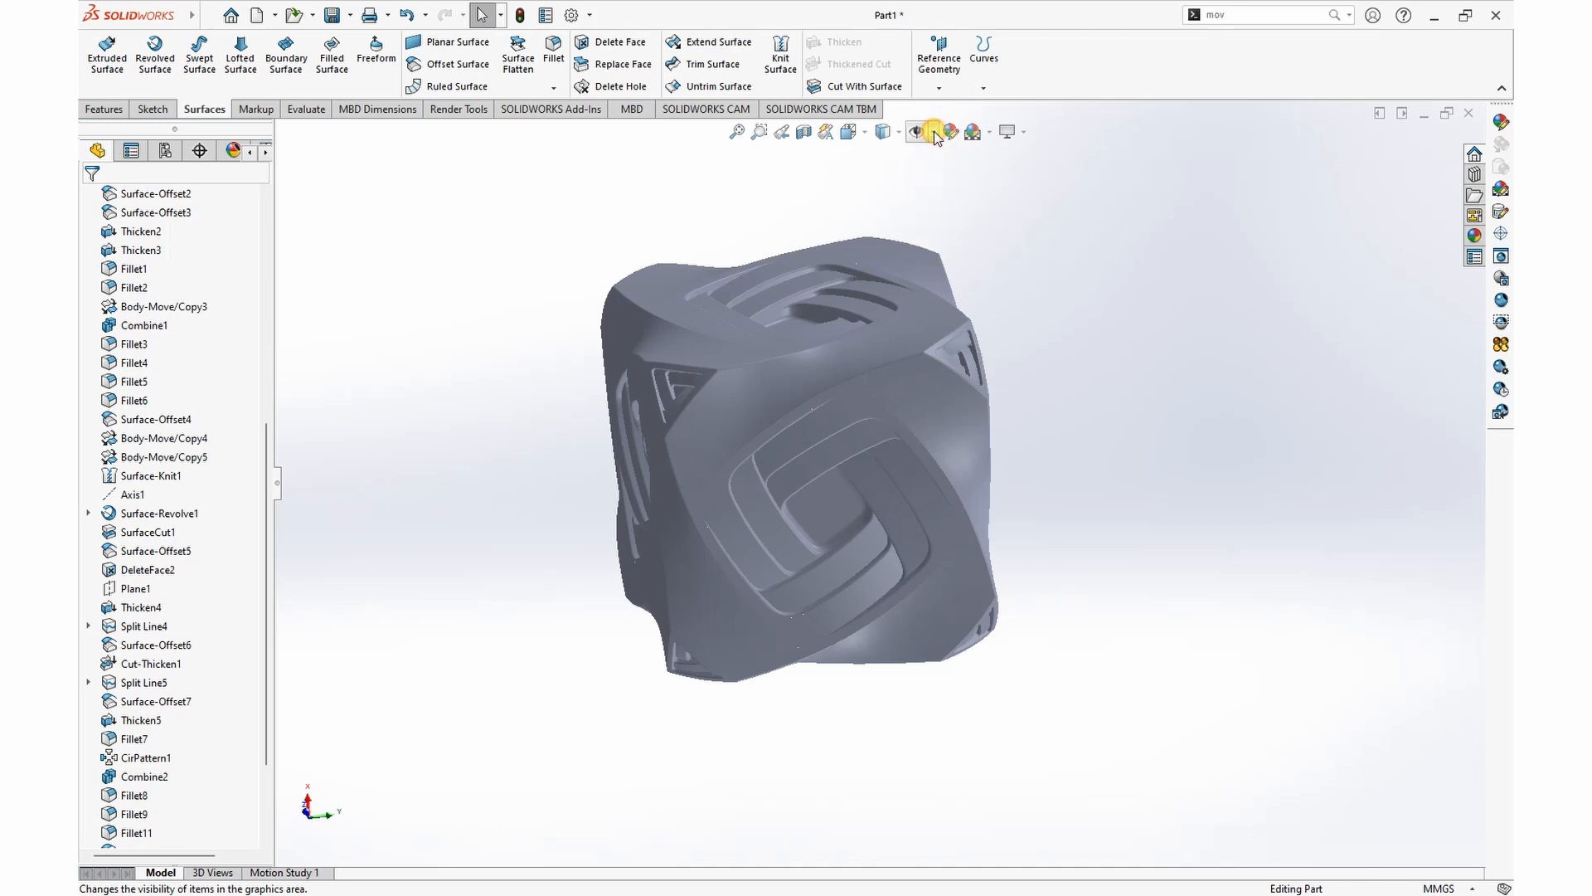
# Step: Switch off Ambient Occlusion for the shaded cube
pyautogui.click(1010, 131)
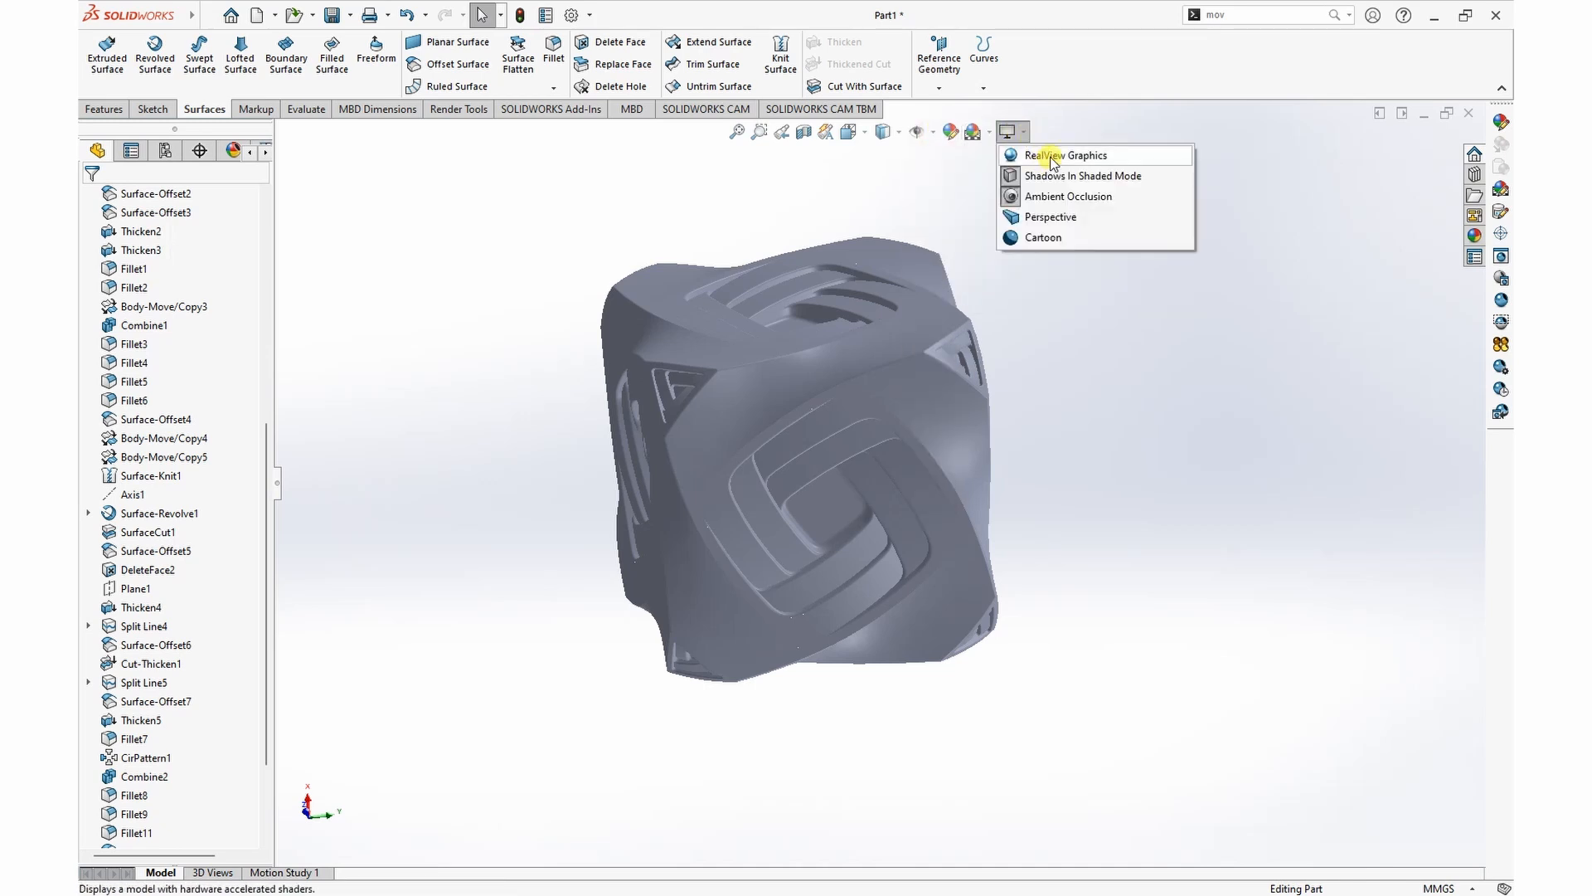
pyautogui.click(1107, 358)
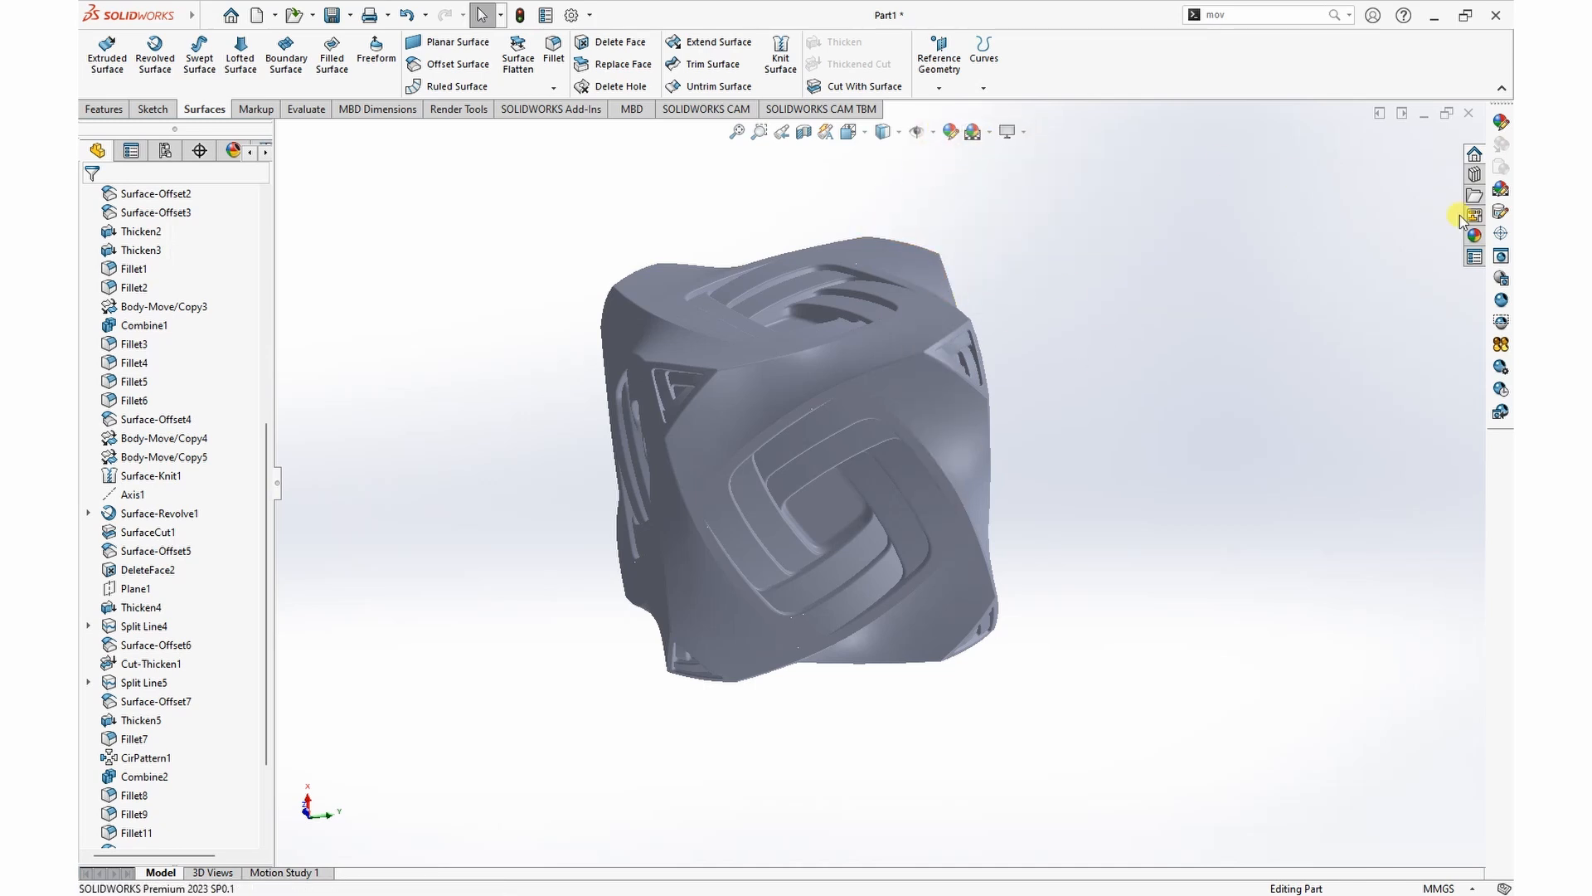
pyautogui.click(1476, 235)
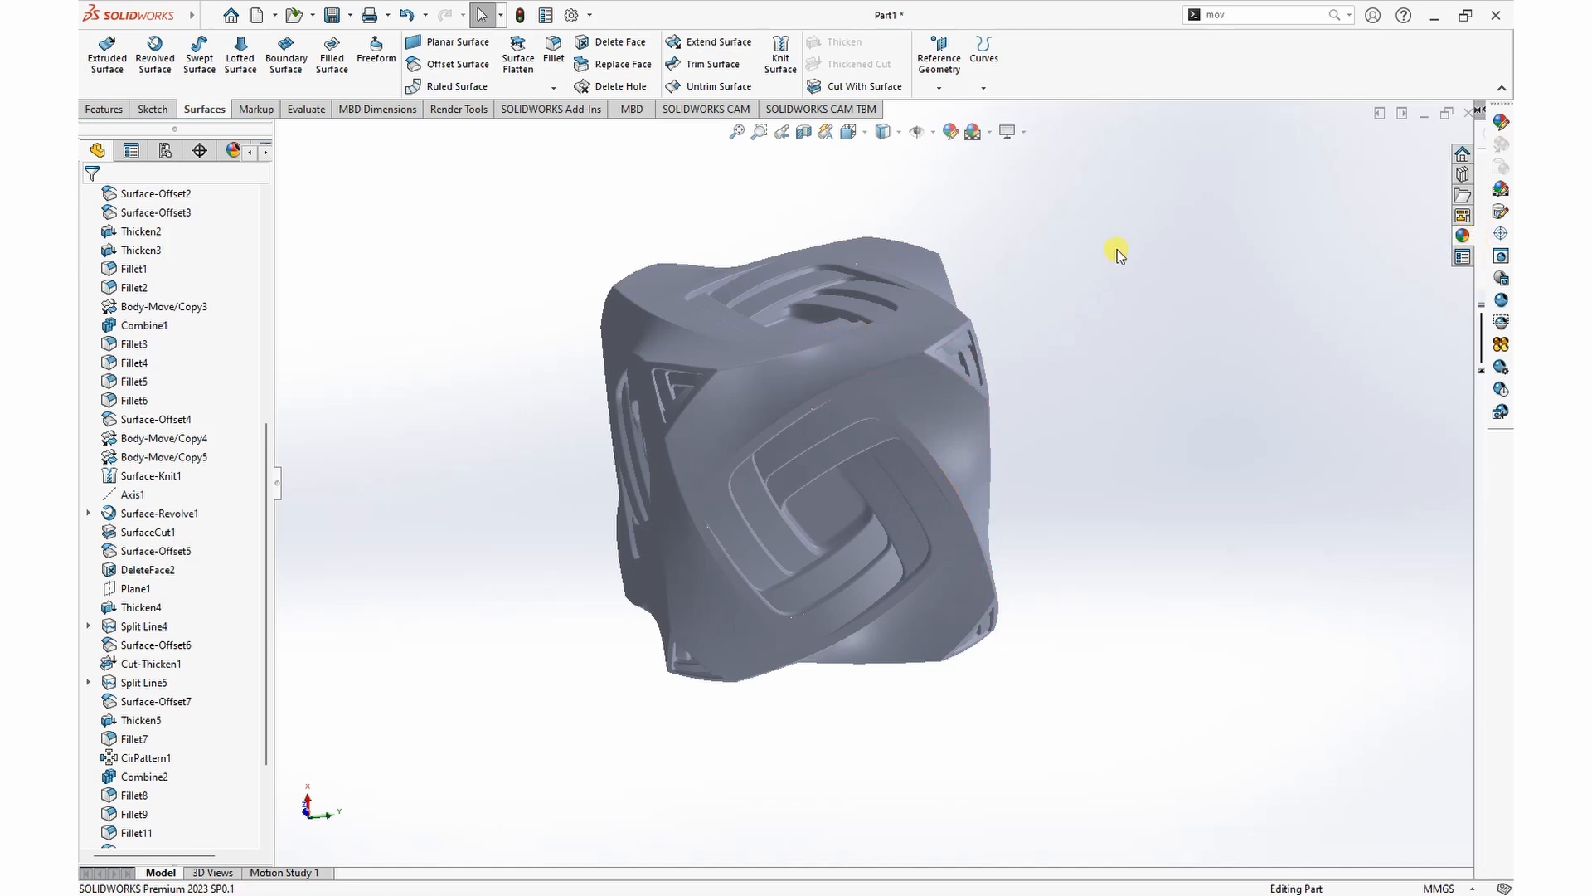
pyautogui.click(1024, 133)
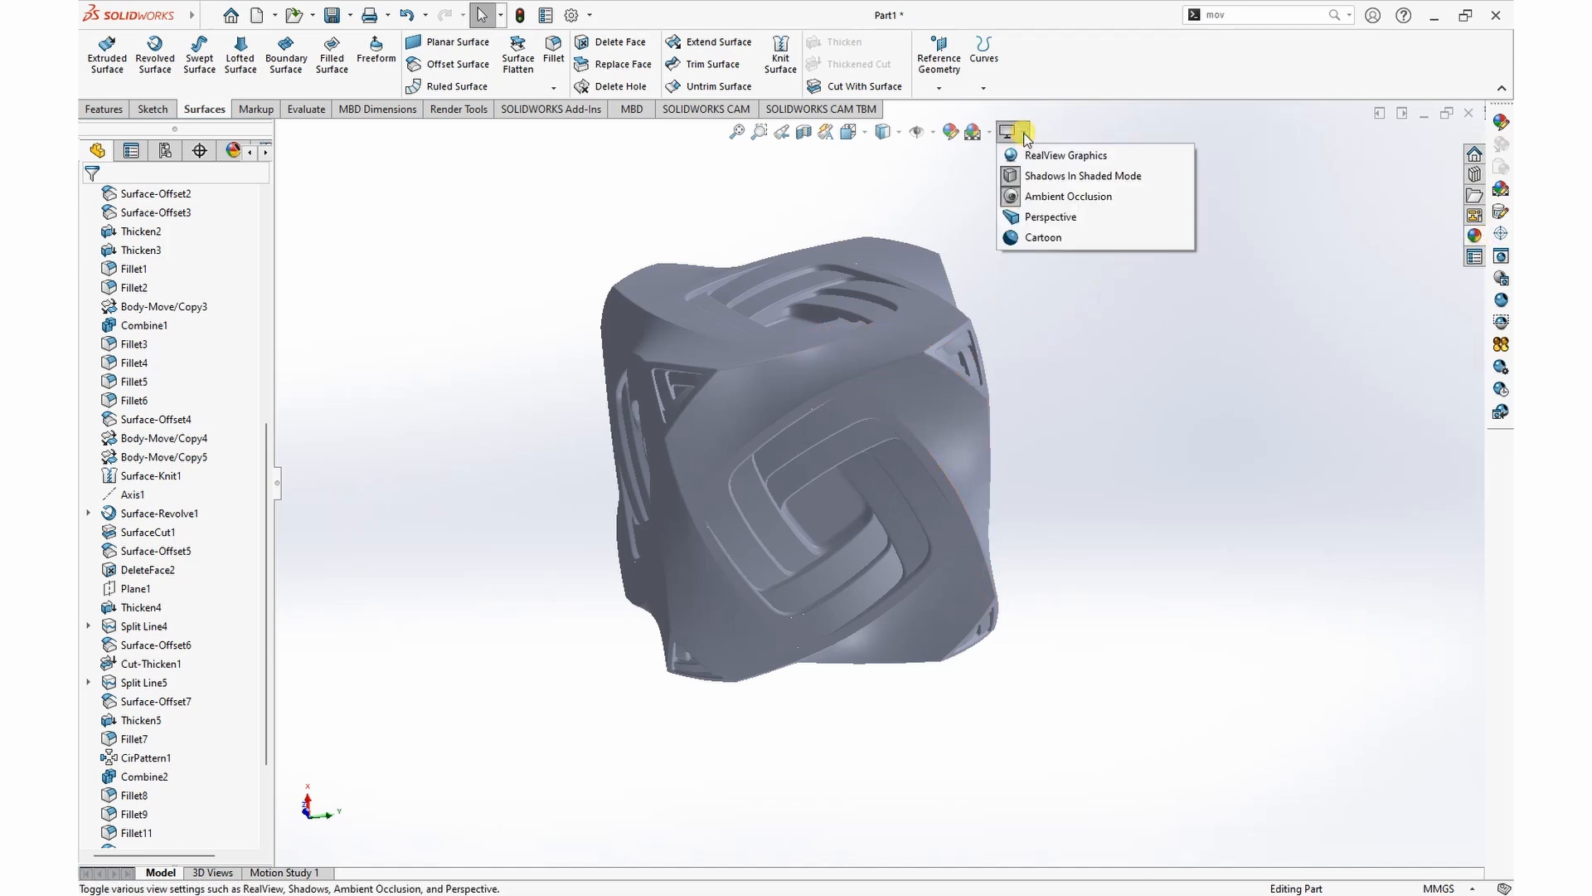
pyautogui.click(1047, 197)
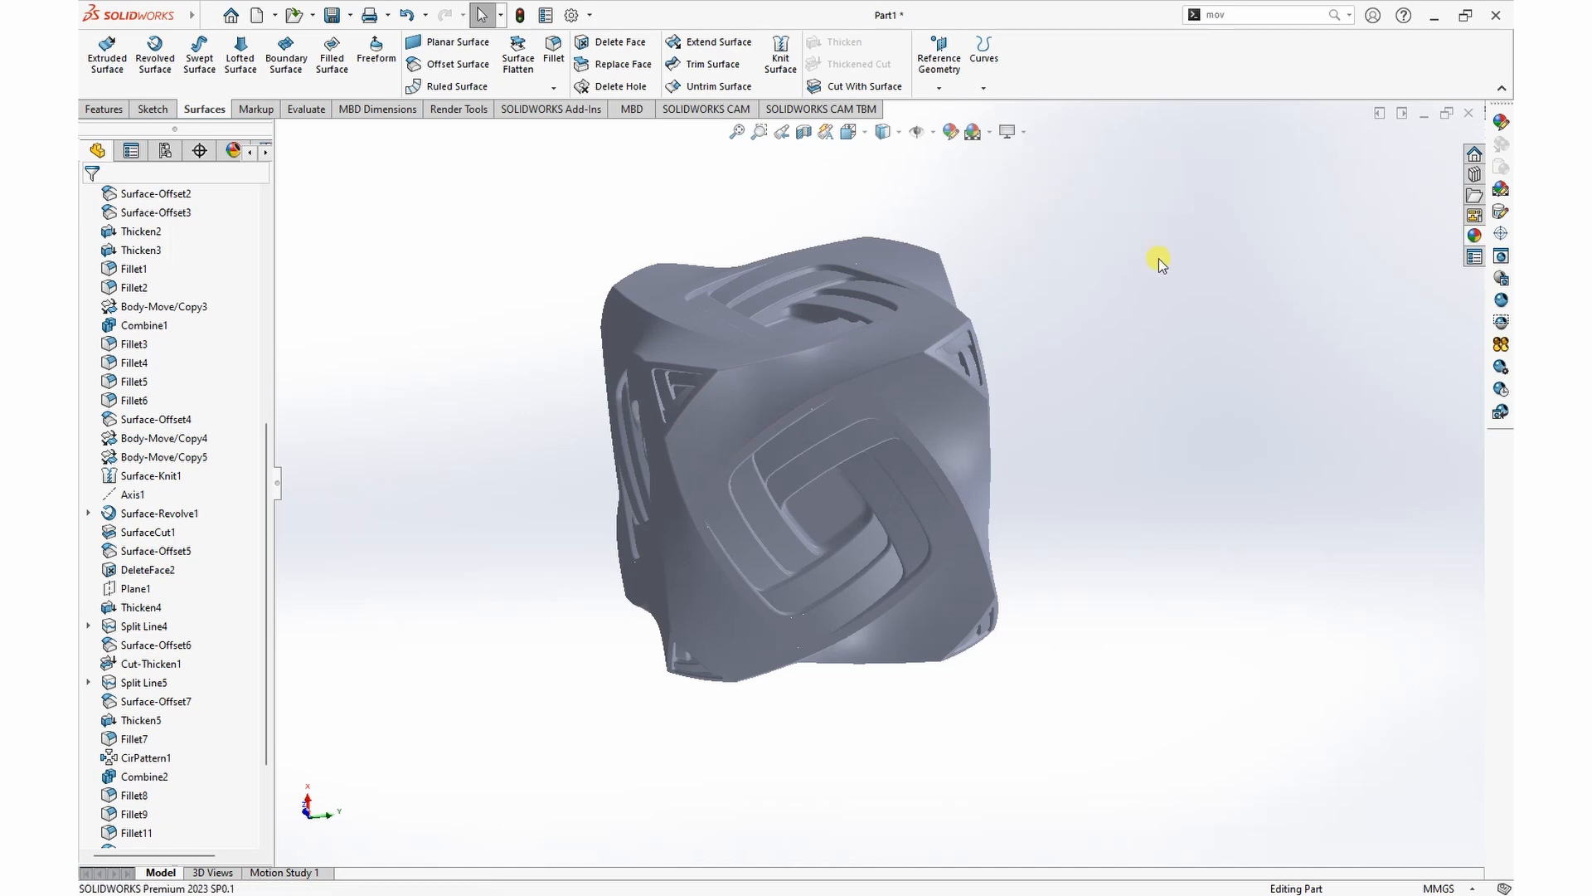
# Step: Apply the polished steel appearance from the Metal library's Steel category to the whole part
pyautogui.click(1474, 236)
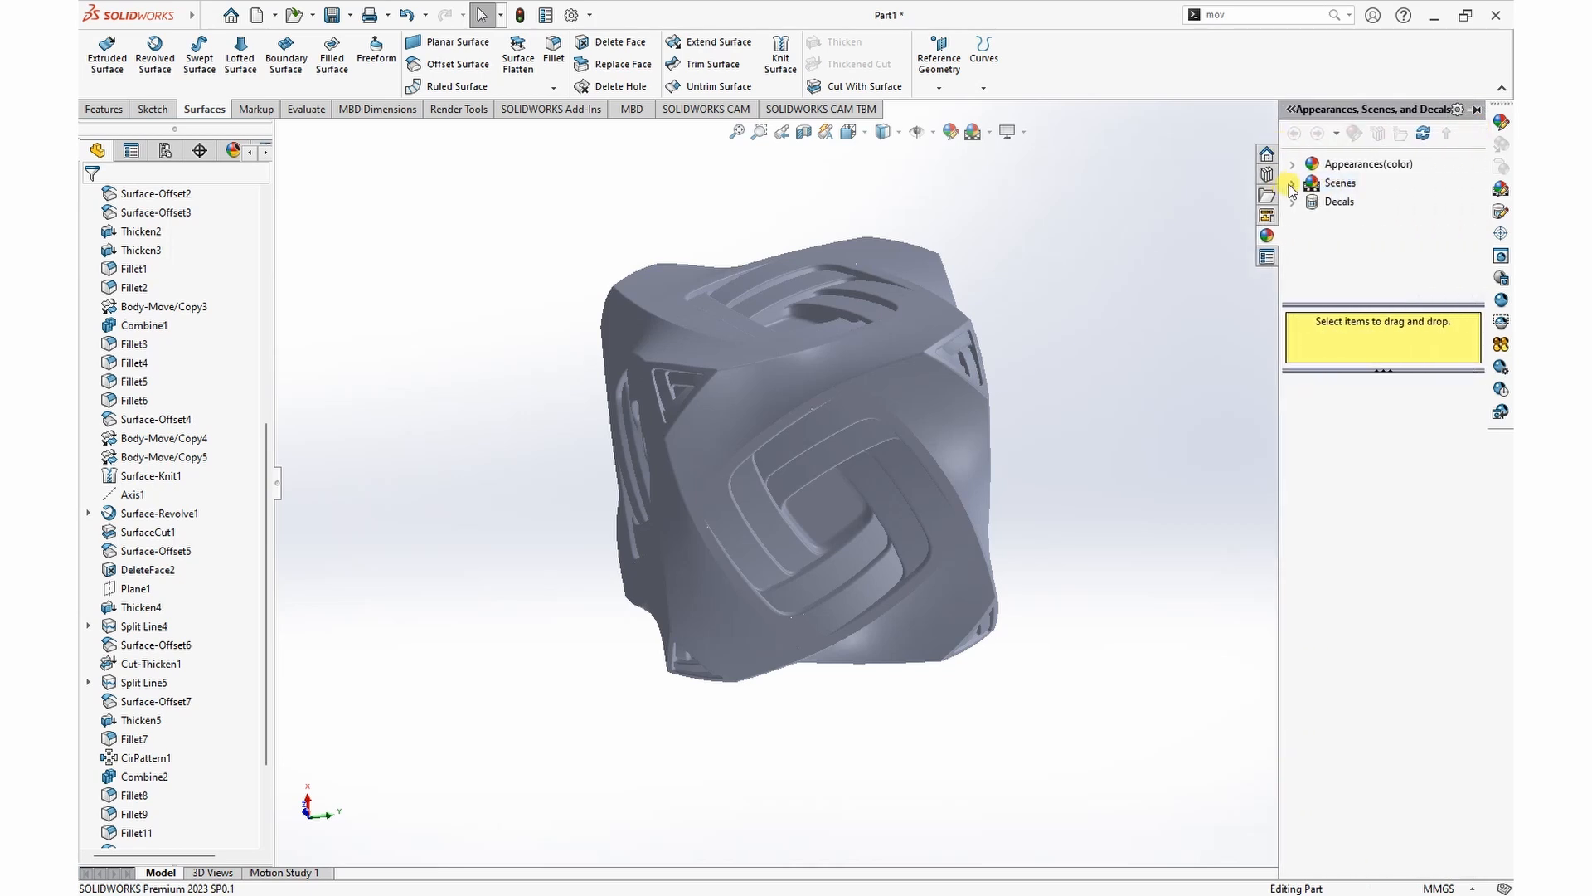
pyautogui.click(1291, 170)
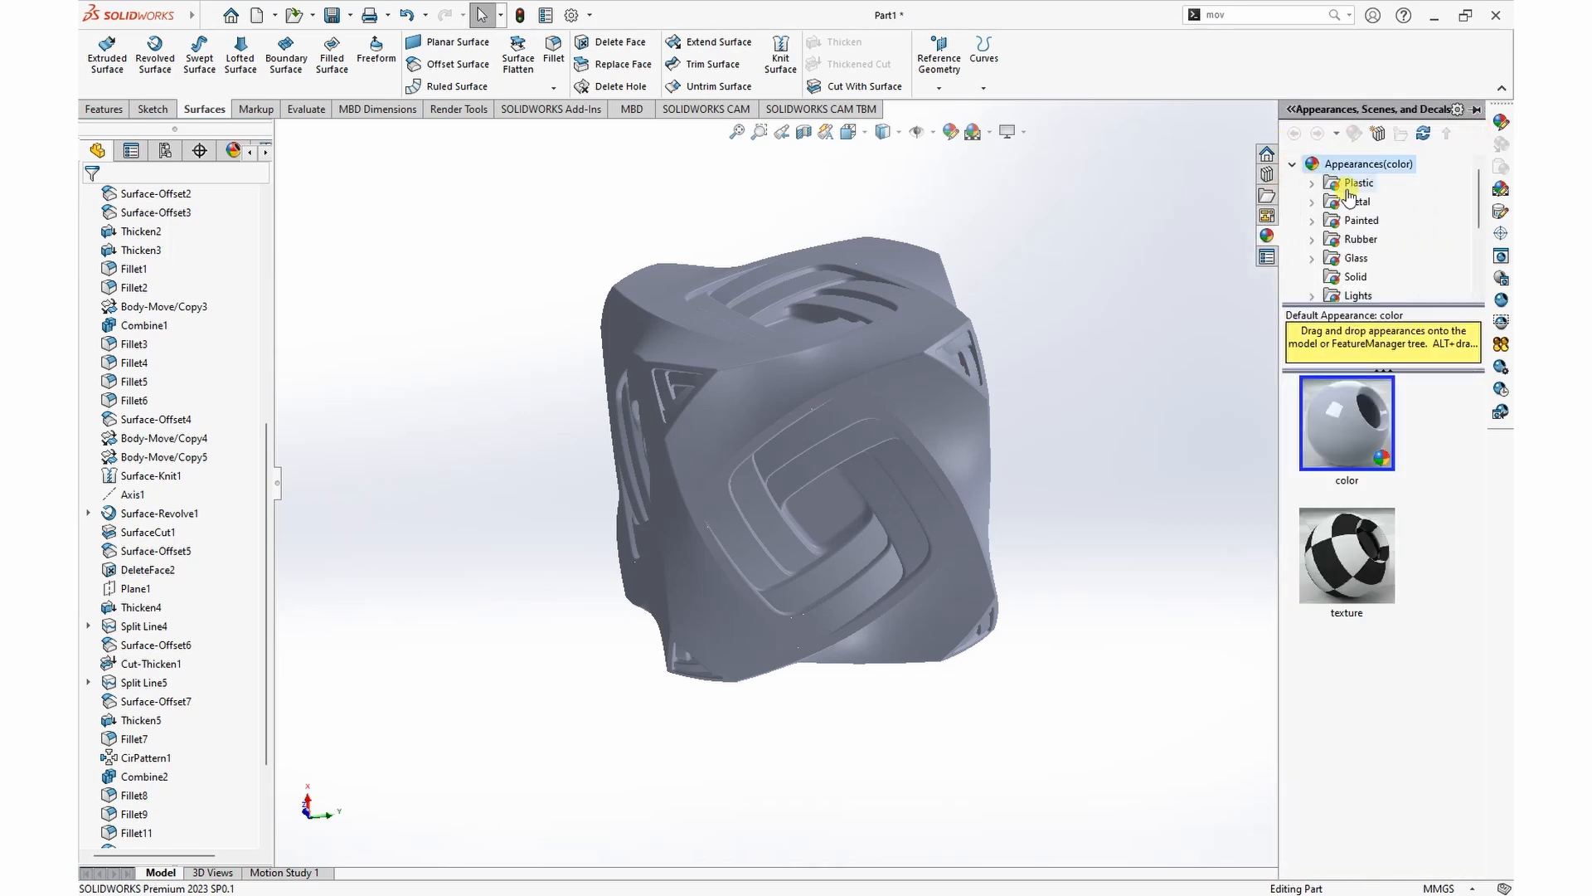
pyautogui.click(1313, 203)
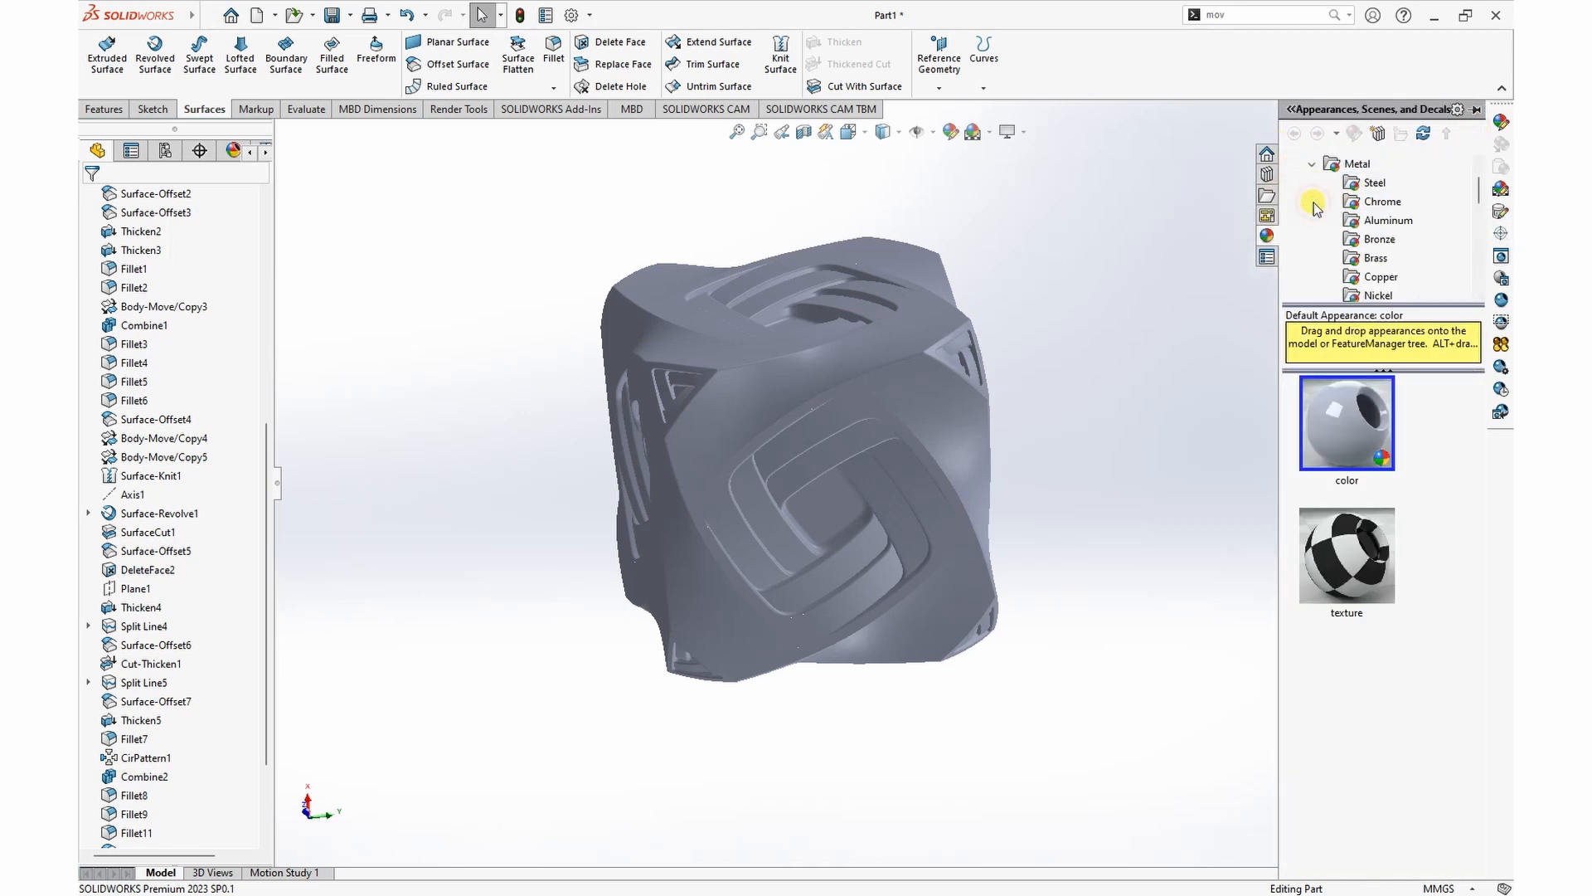
pyautogui.click(1375, 184)
pyautogui.moveTo(1349, 471); pyautogui.dragTo(881, 387)
pyautogui.click(903, 386)
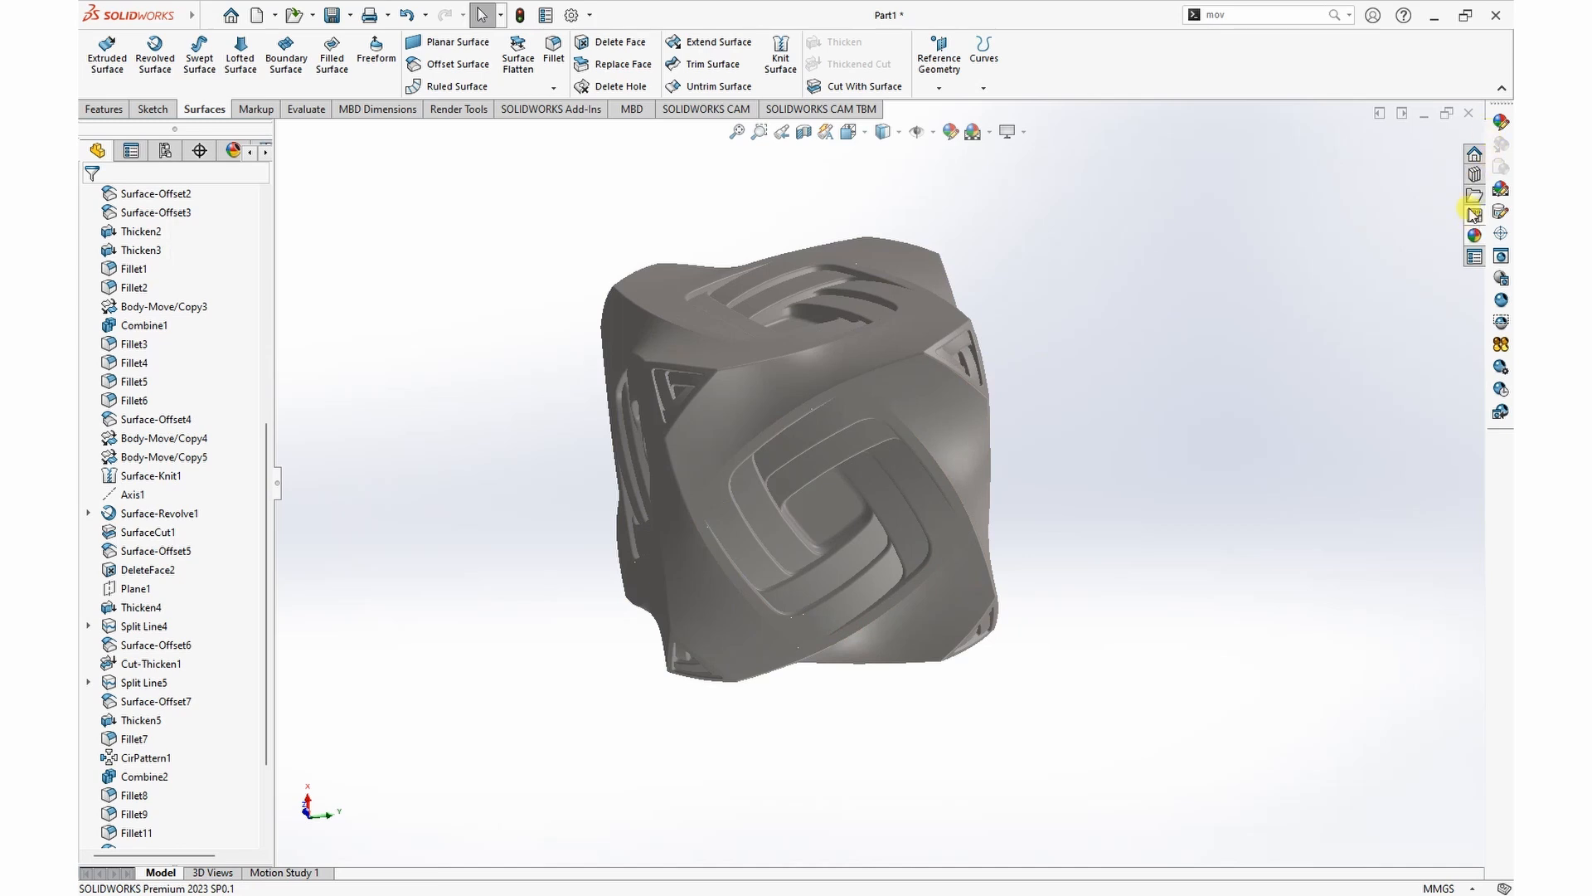
# Step: Apply the Backdrop - Studio Room 2 scene from the Basic Scenes to the graphics view
pyautogui.click(1474, 236)
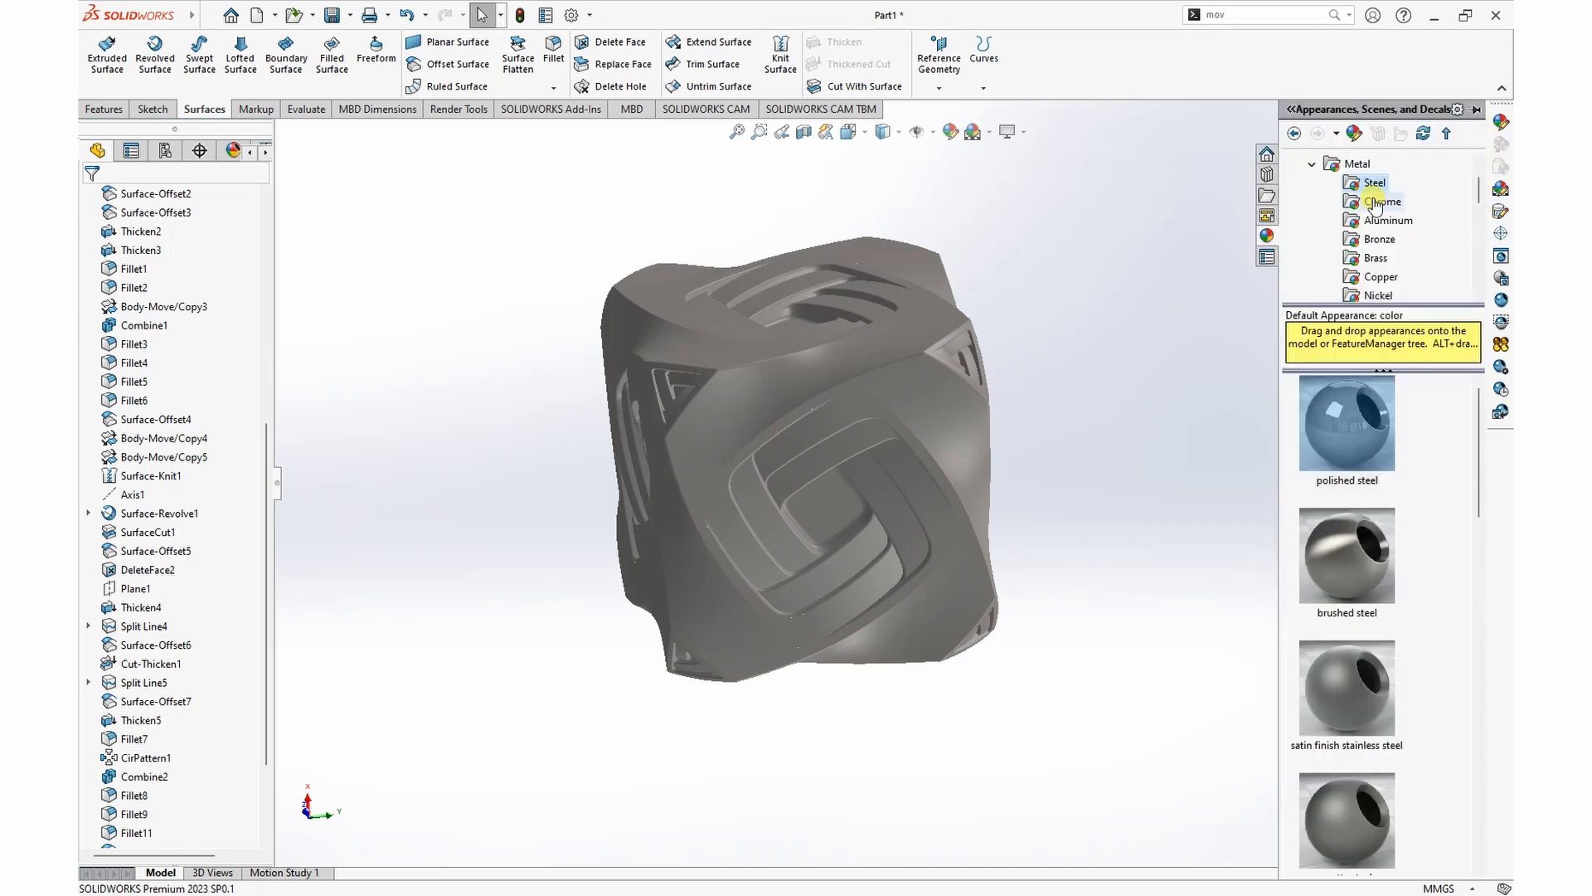
pyautogui.click(1310, 166)
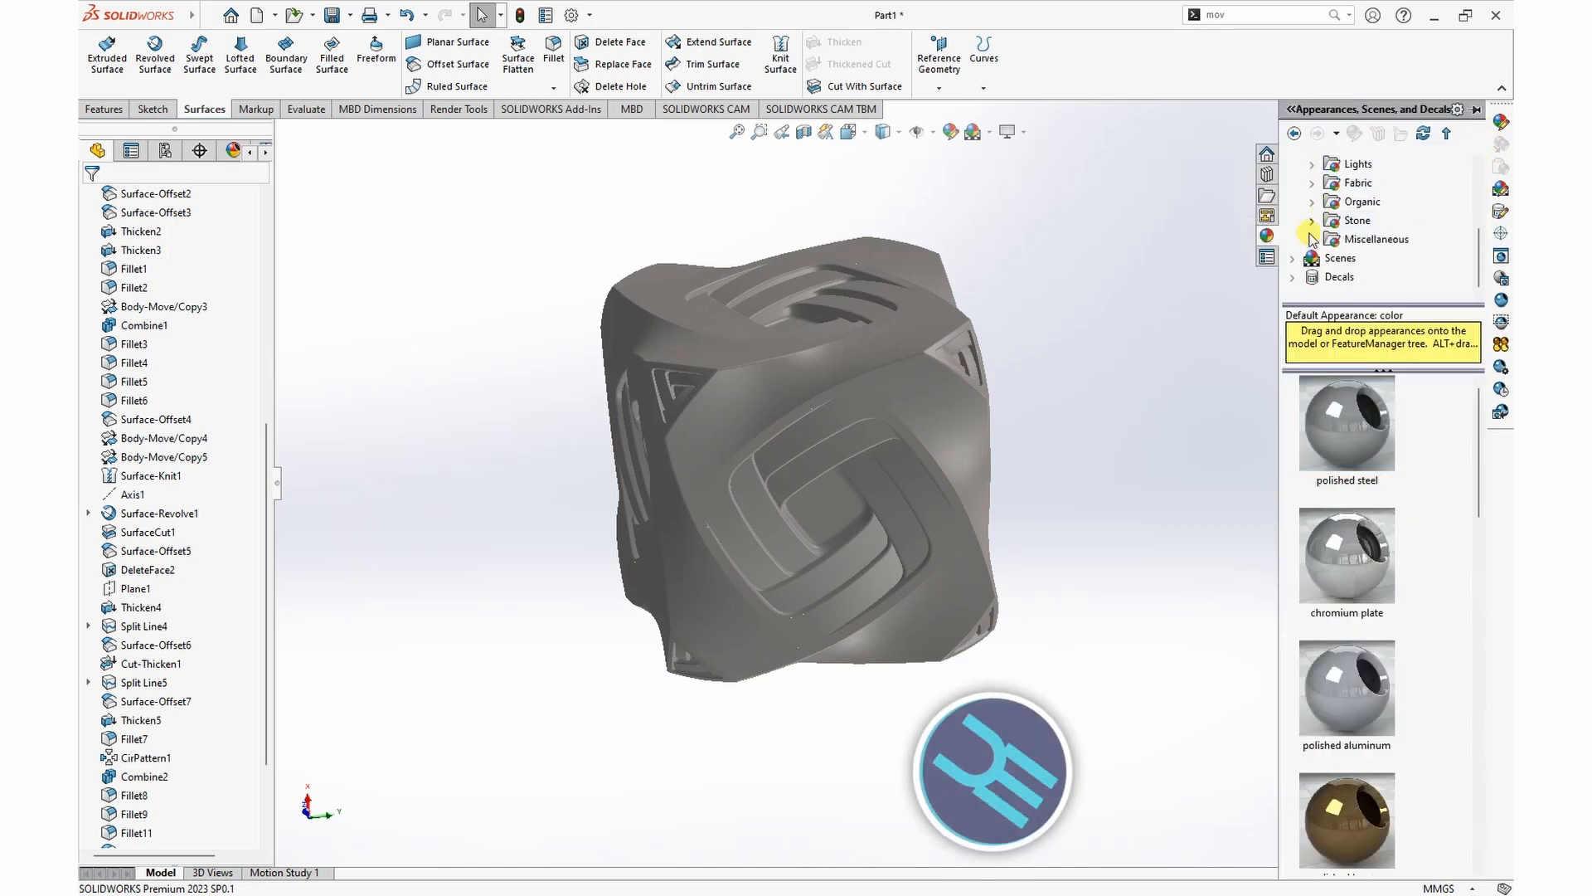
pyautogui.click(1292, 258)
pyautogui.scroll(5, 1306, 203)
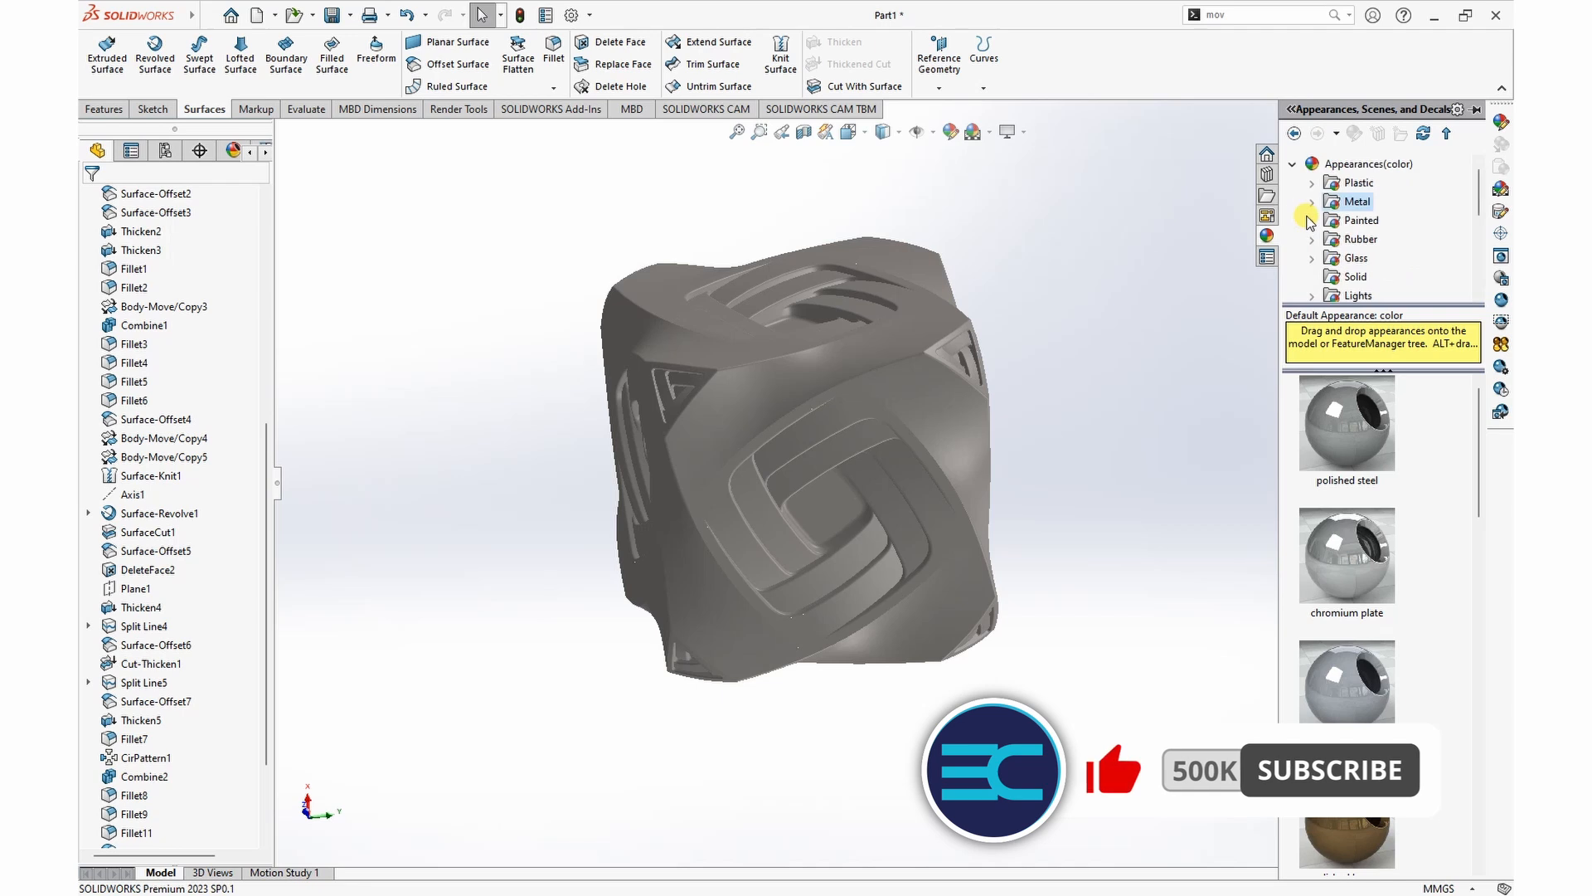
pyautogui.click(1293, 165)
pyautogui.click(1373, 202)
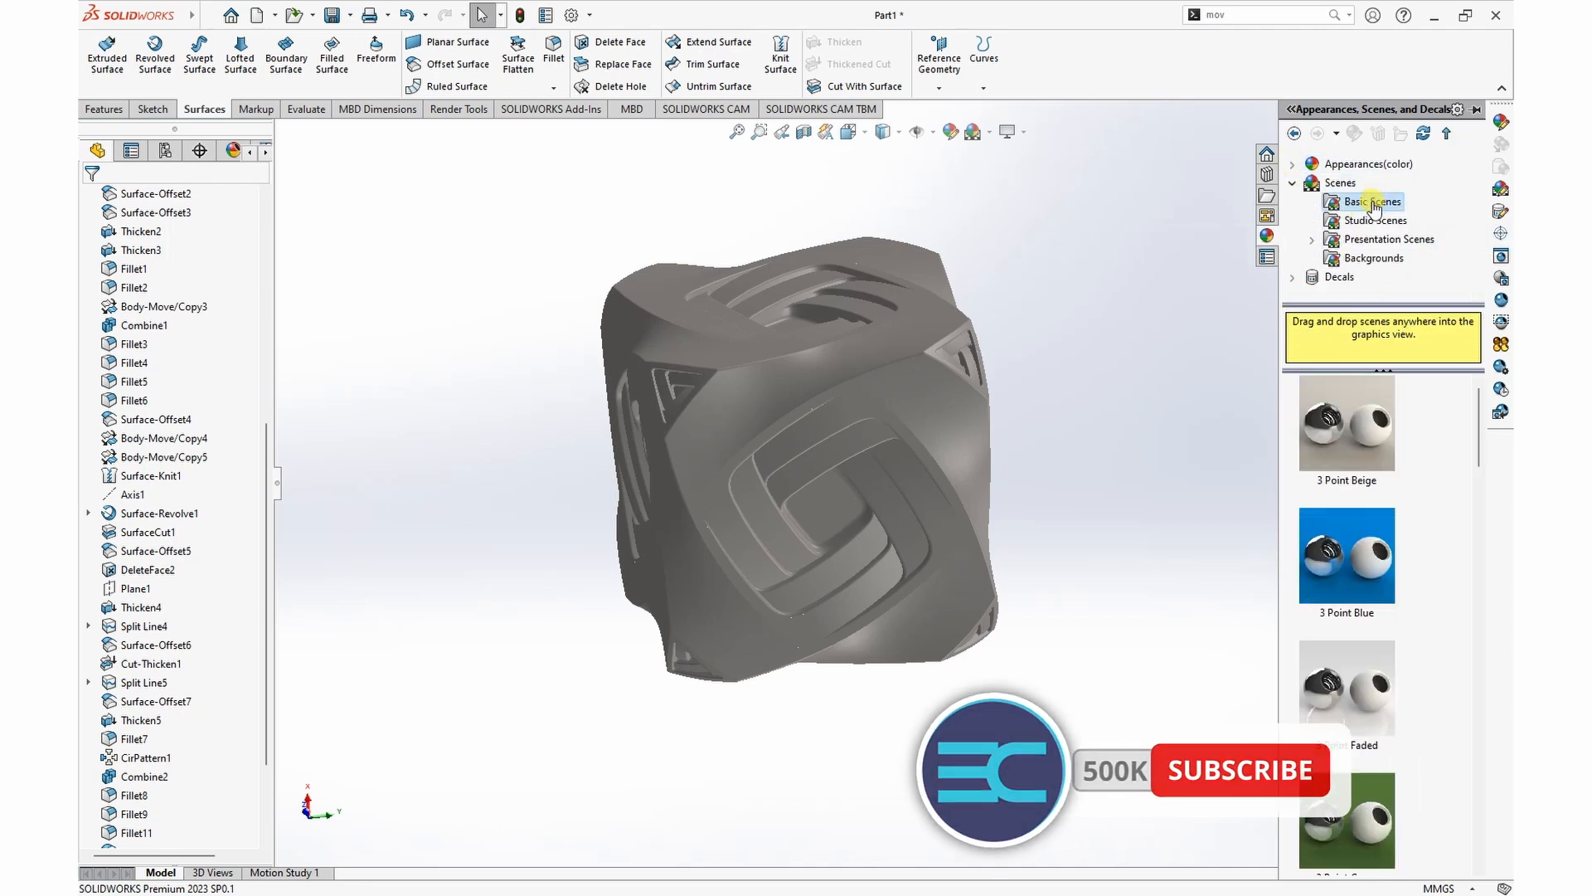
pyautogui.scroll(-10, 1389, 614)
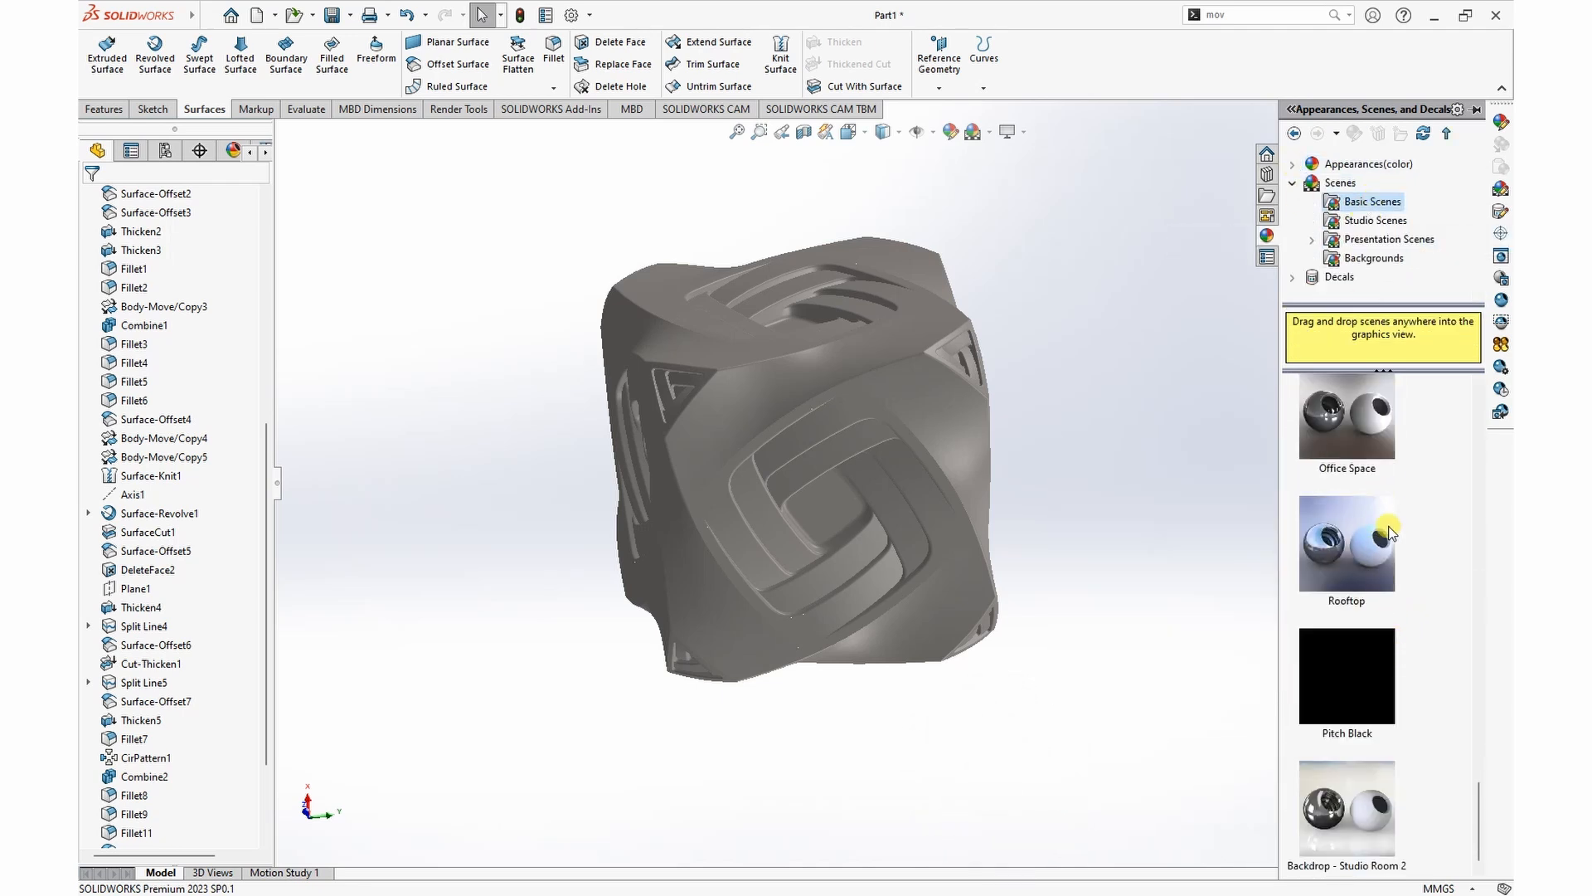
pyautogui.moveTo(1387, 792); pyautogui.dragTo(1023, 727)
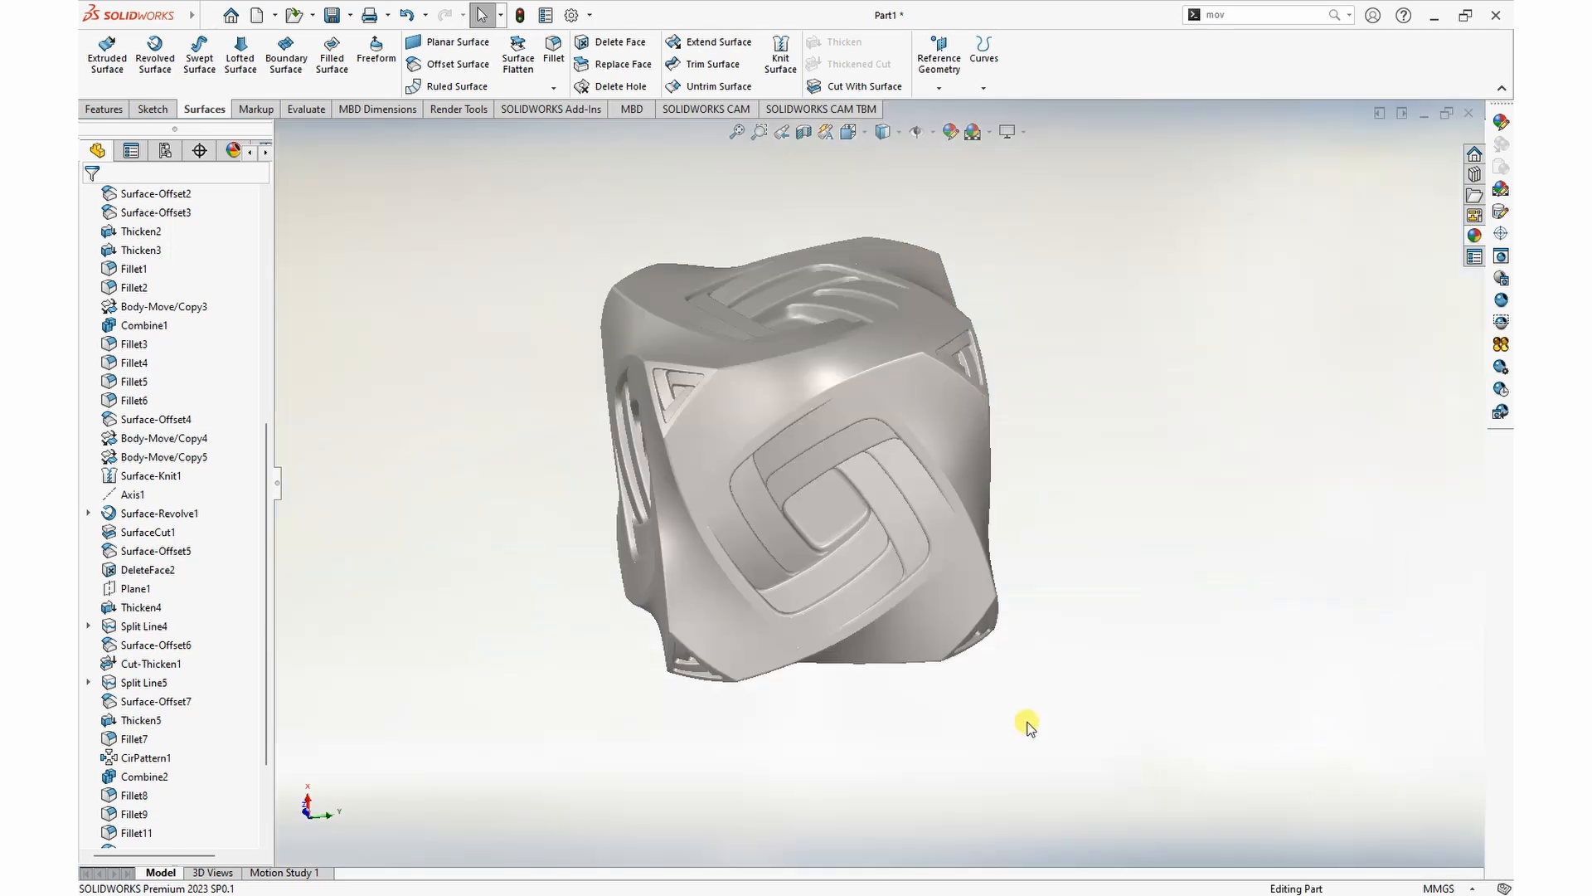
# Step: Turn on RealView Graphics to display the polished steel cube with realistic reflections
pyautogui.scroll(-2, 723, 515)
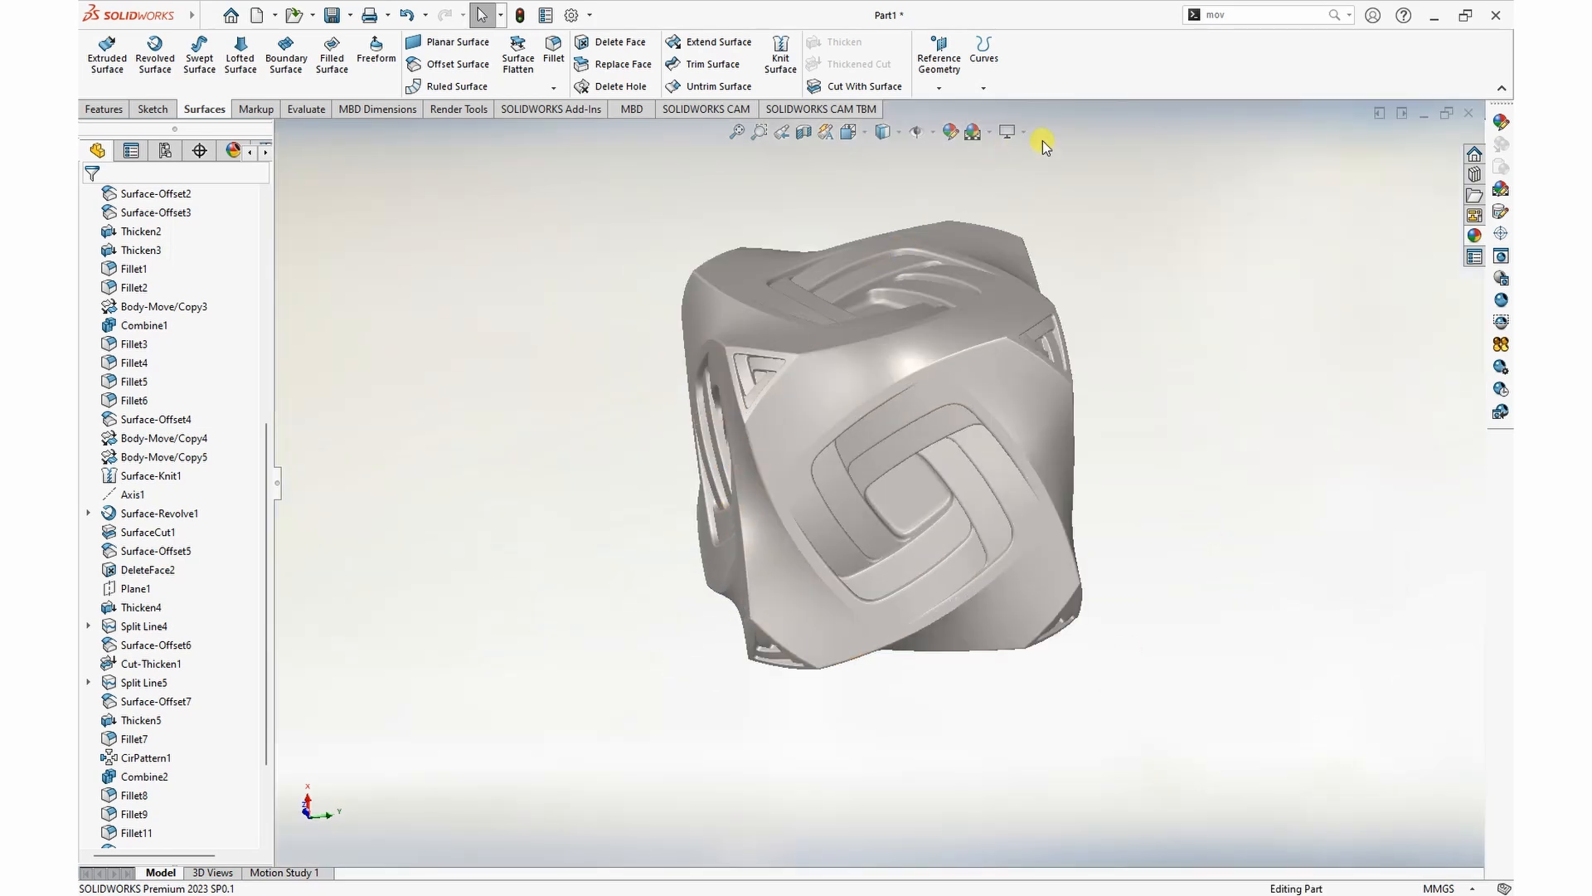
pyautogui.click(1011, 132)
pyautogui.click(1043, 151)
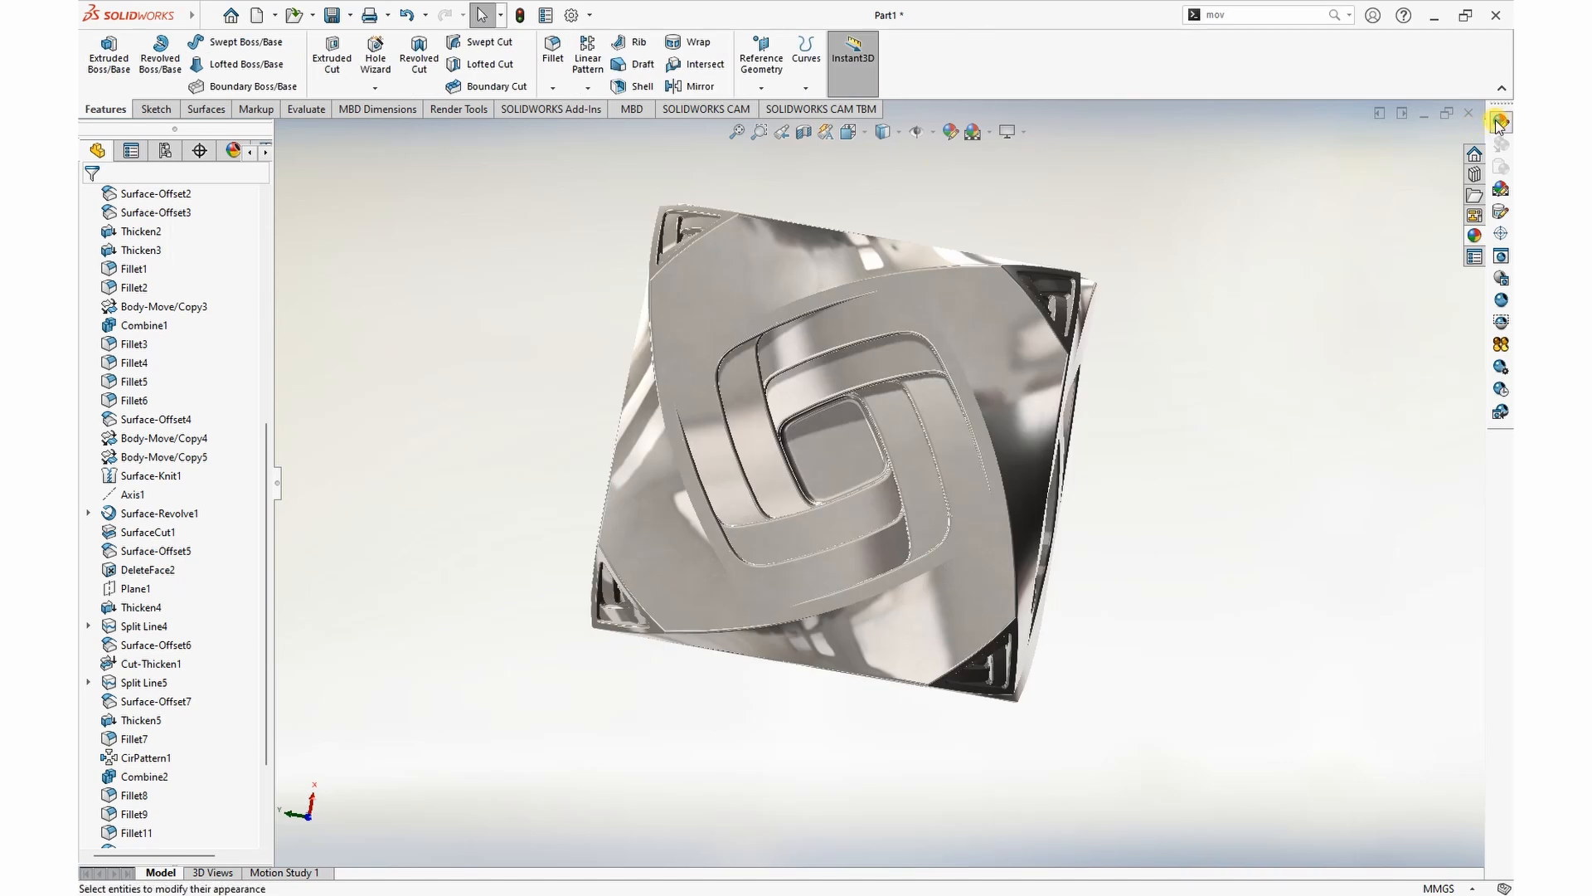
# Step: Edit the part's polished steel appearance and set its advanced illumination diffuse amount to 0.62
pyautogui.click(1499, 124)
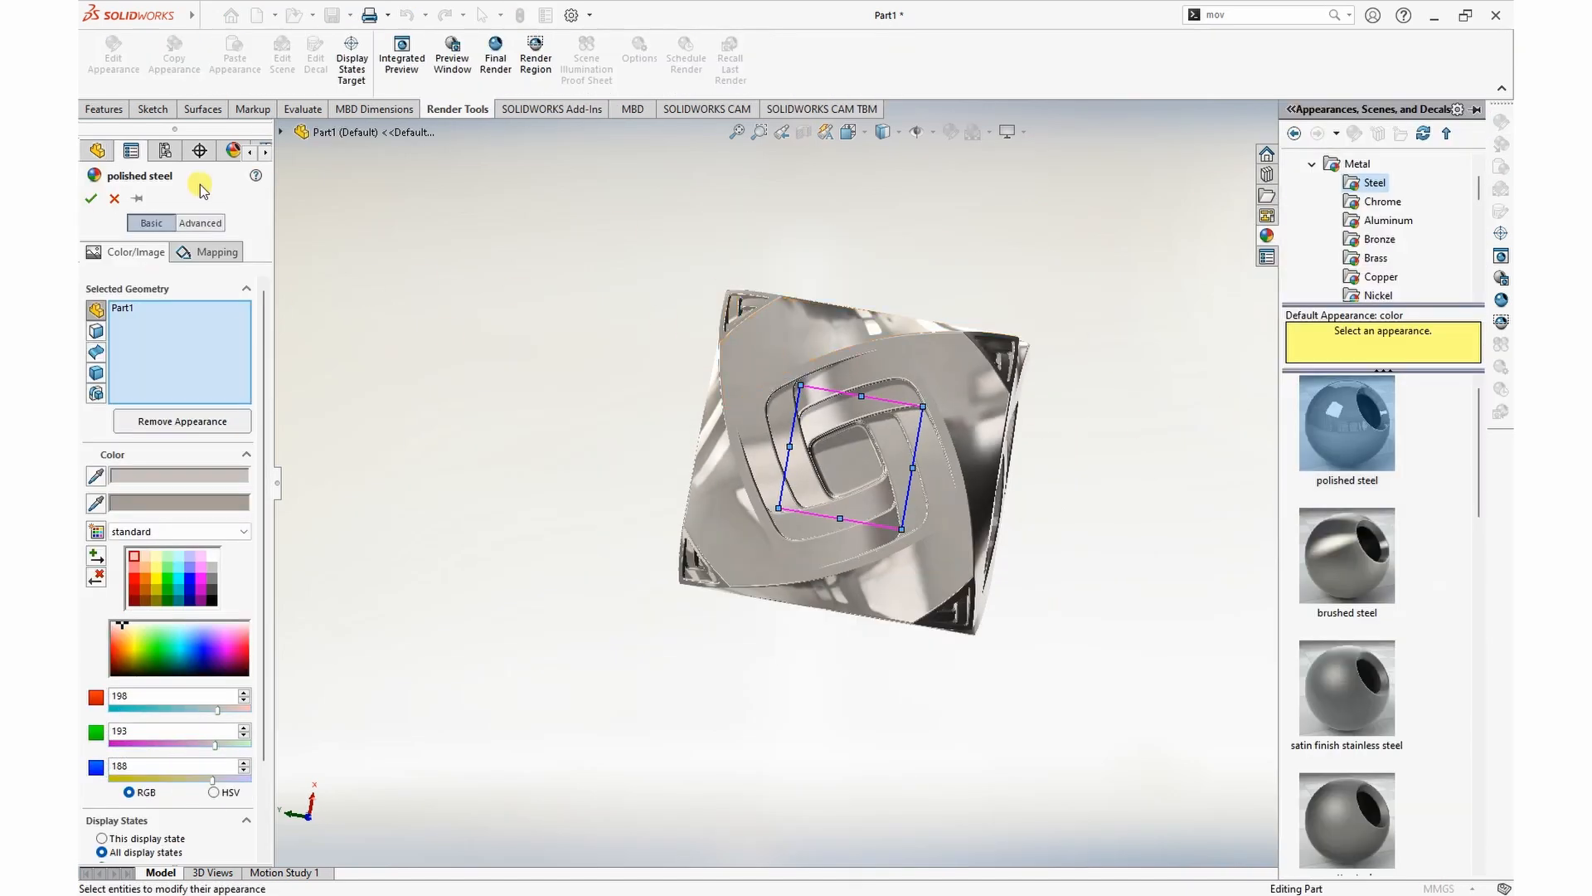
pyautogui.click(727, 246)
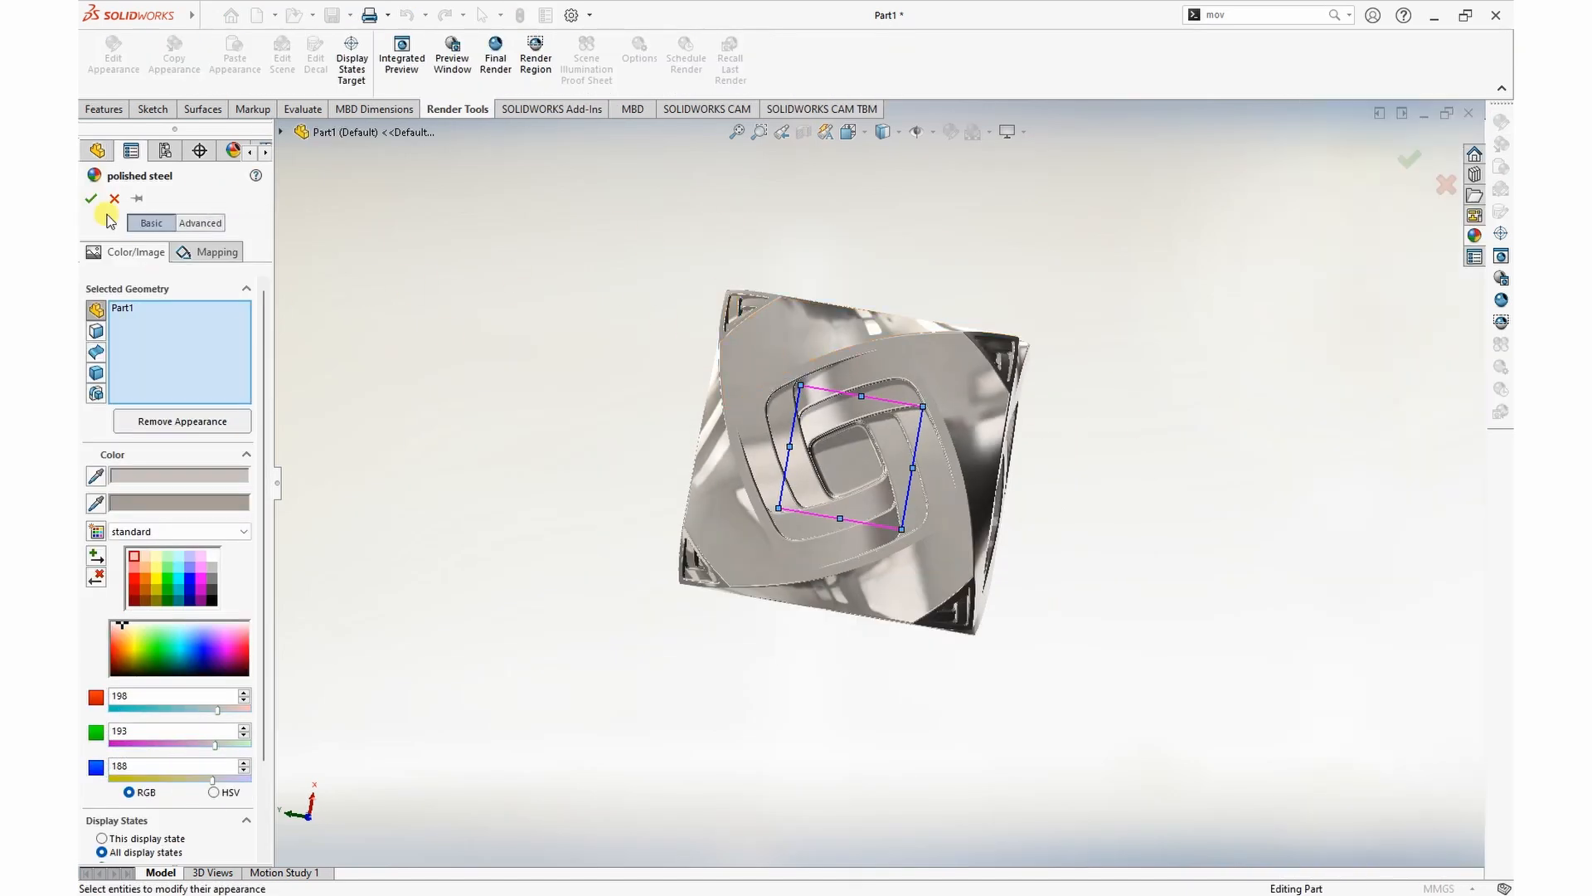
pyautogui.click(200, 222)
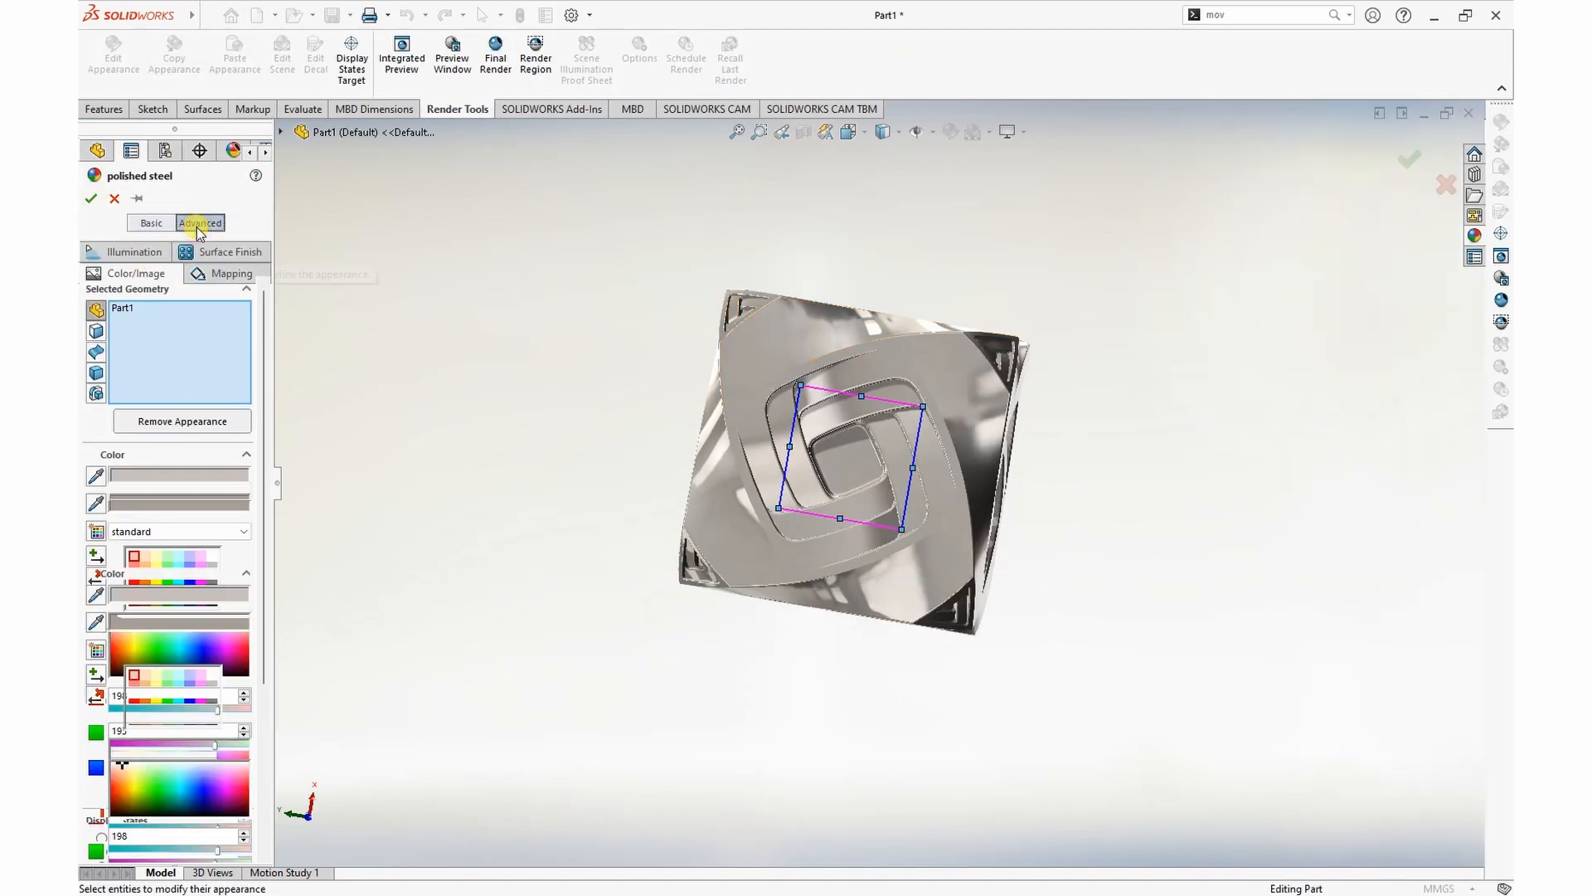
pyautogui.click(126, 253)
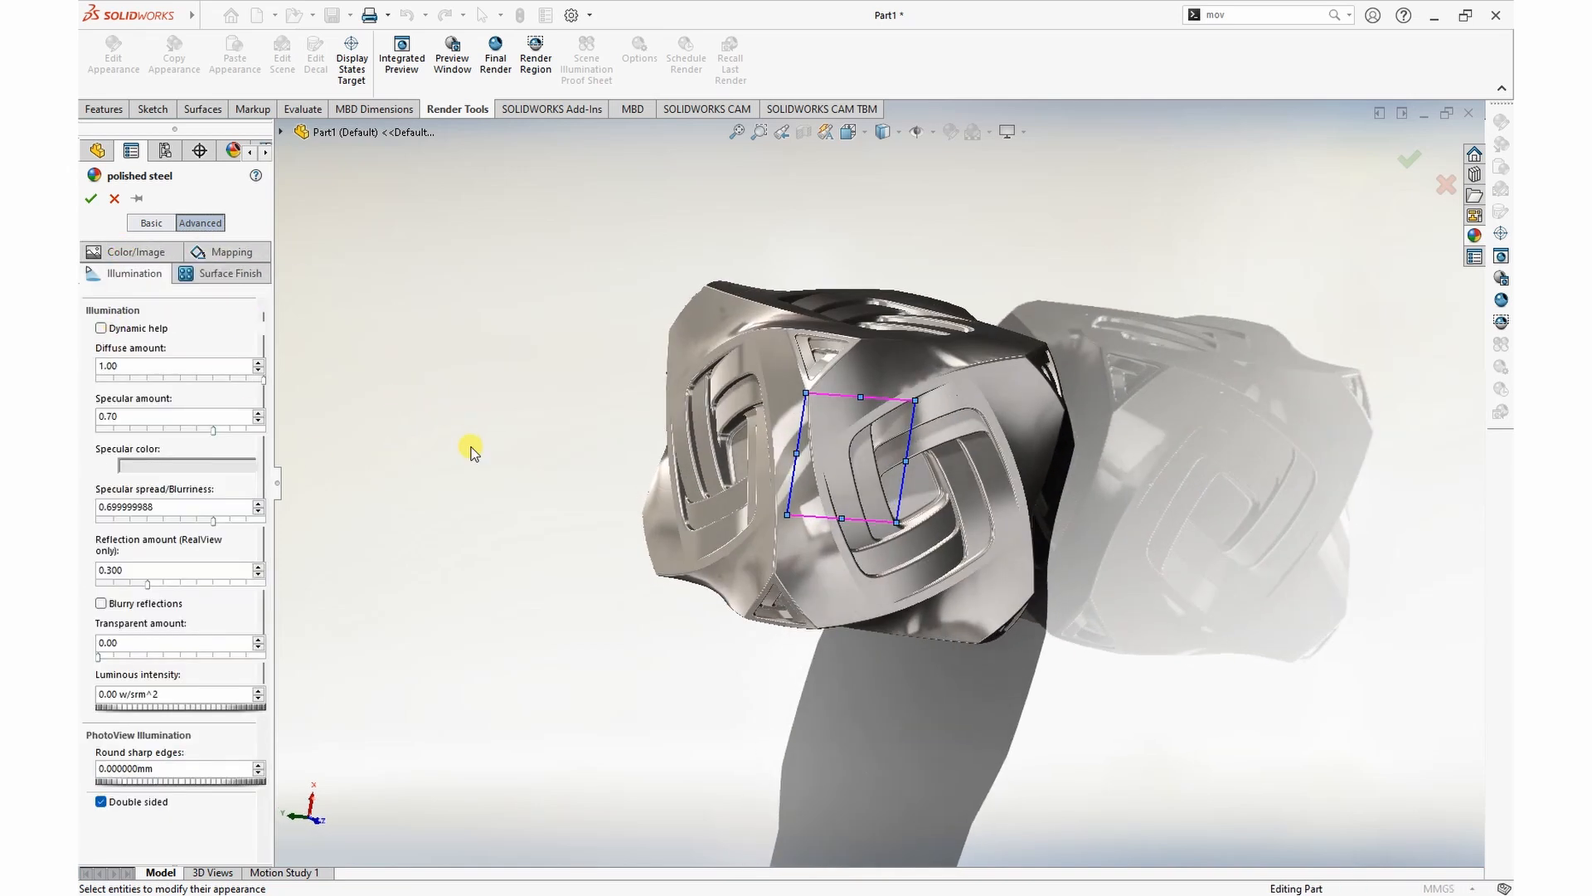
pyautogui.moveTo(262, 381)
pyautogui.mouseDown()
pyautogui.moveTo(159, 392)
pyautogui.moveTo(207, 396)
pyautogui.mouseUp()
pyautogui.moveTo(630, 580); pyautogui.dragTo(1027, 478, button='middle')
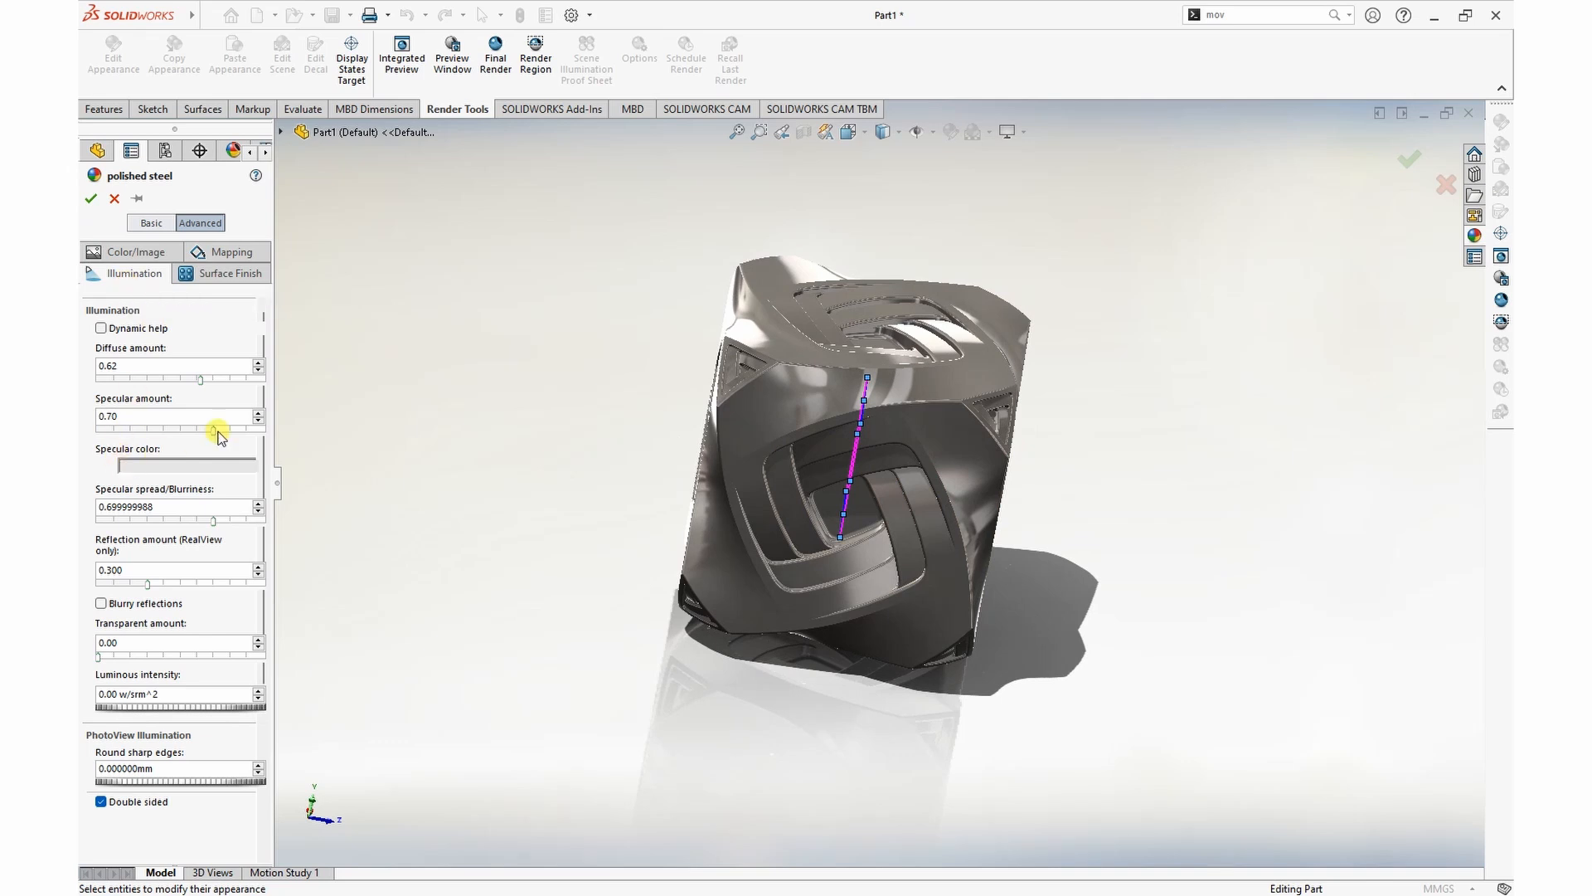
# Step: Set the steel's specular amount to 0.65, specular spread to 0.40959, reflection amount to 0.360, transparent amount to 0.03 and index of refraction to 2.00
pyautogui.moveTo(196, 429)
pyautogui.mouseDown()
pyautogui.moveTo(149, 430)
pyautogui.moveTo(218, 446)
pyautogui.mouseUp()
pyautogui.moveTo(213, 524); pyautogui.dragTo(167, 533)
pyautogui.moveTo(157, 590)
pyautogui.mouseDown()
pyautogui.moveTo(203, 580)
pyautogui.moveTo(82, 609)
pyautogui.moveTo(260, 576)
pyautogui.moveTo(157, 593)
pyautogui.mouseUp()
pyautogui.moveTo(101, 661)
pyautogui.mouseDown()
pyautogui.moveTo(206, 651)
pyautogui.moveTo(83, 652)
pyautogui.moveTo(107, 651)
pyautogui.mouseUp()
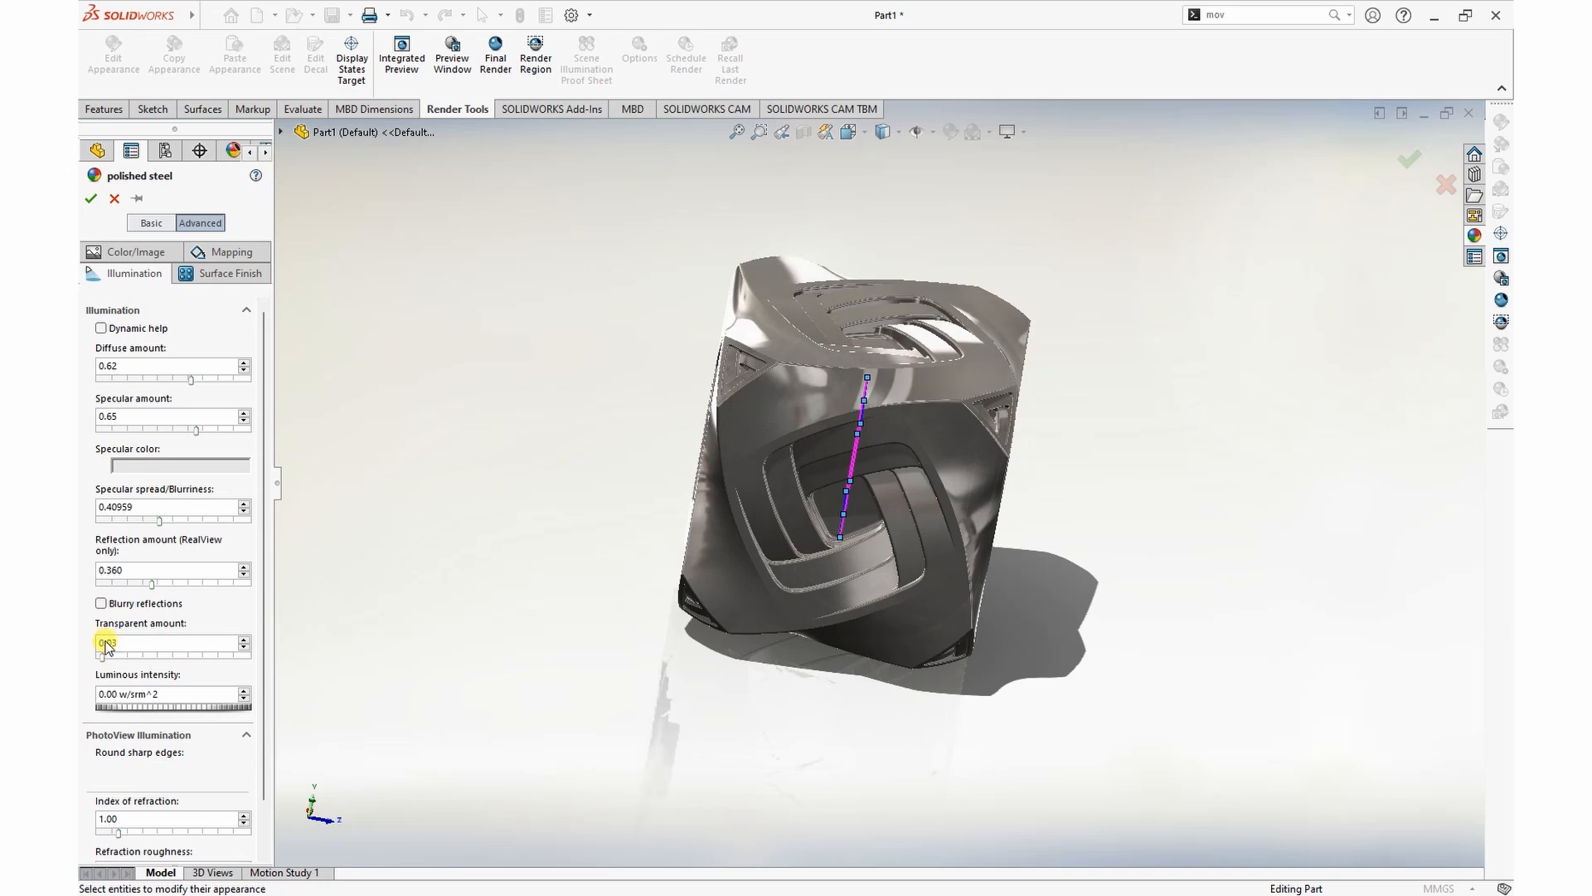
pyautogui.scroll(-1, 167, 722)
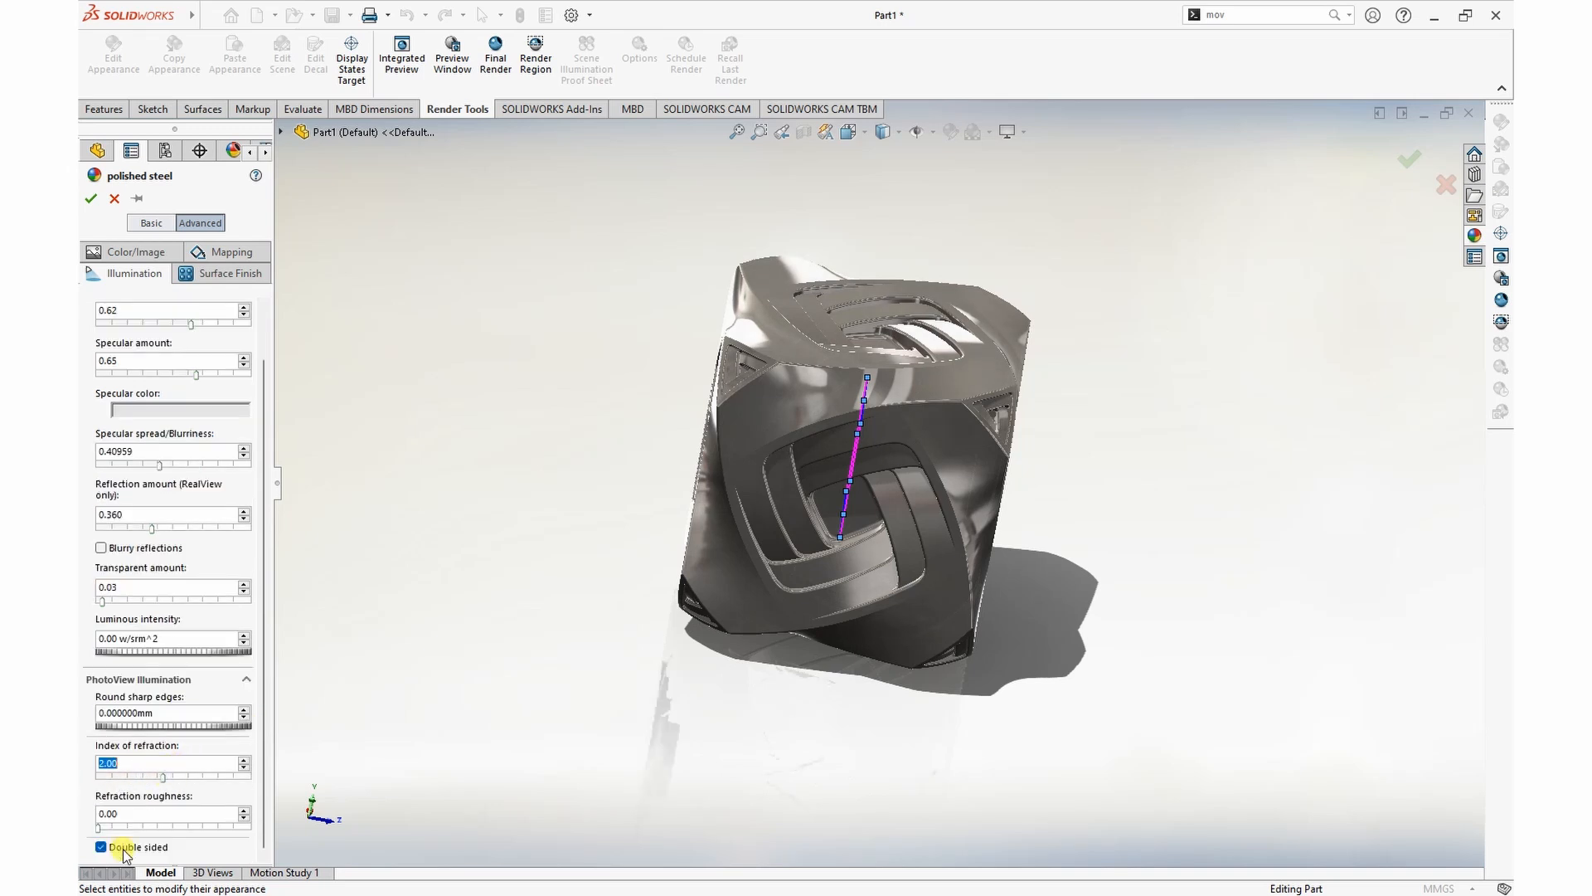
pyautogui.scroll(1, 212, 744)
pyautogui.click(221, 273)
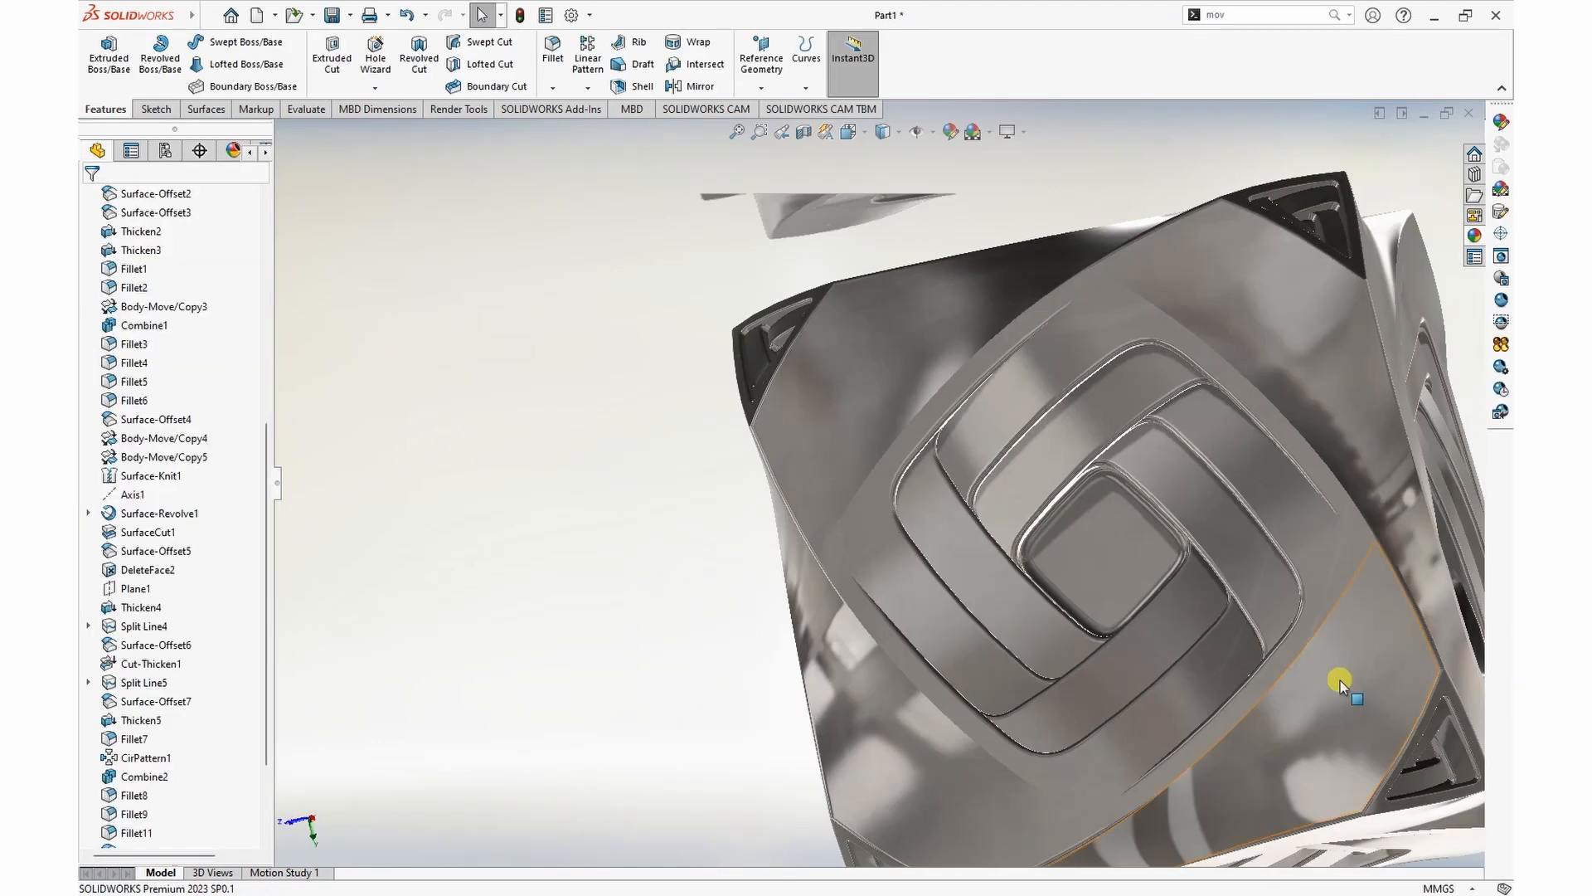
# Step: Examine the polished steel cube's interwoven strips and recessed triangular corners up close and from different sides
pyautogui.scroll(2, 958, 585)
pyautogui.scroll(-3, 1056, 601)
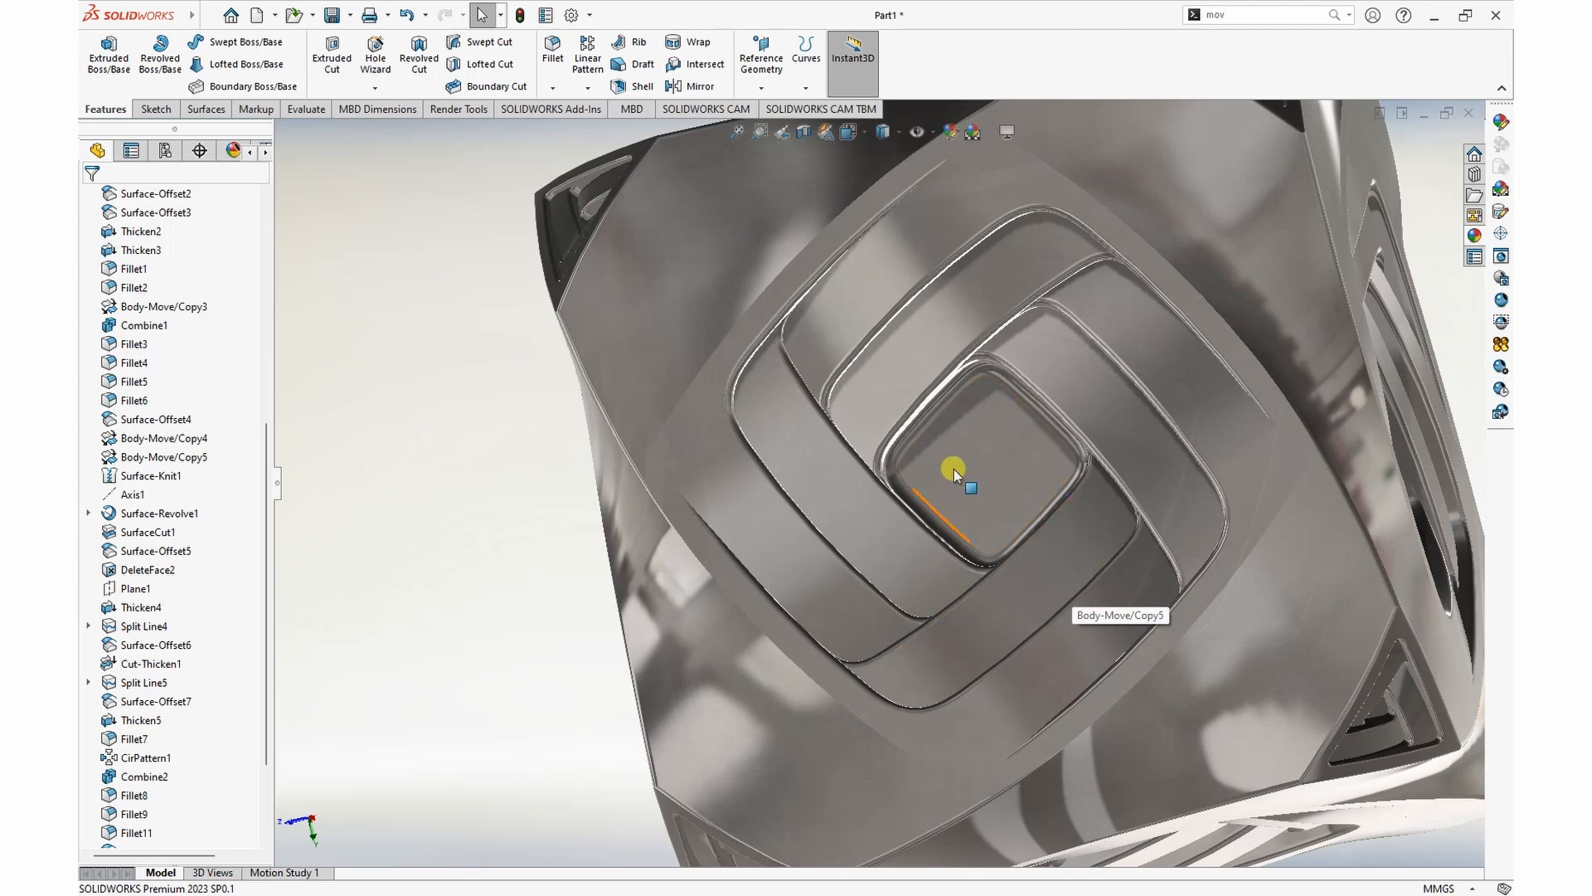
pyautogui.scroll(5, 702, 357)
pyautogui.scroll(-3, 1209, 381)
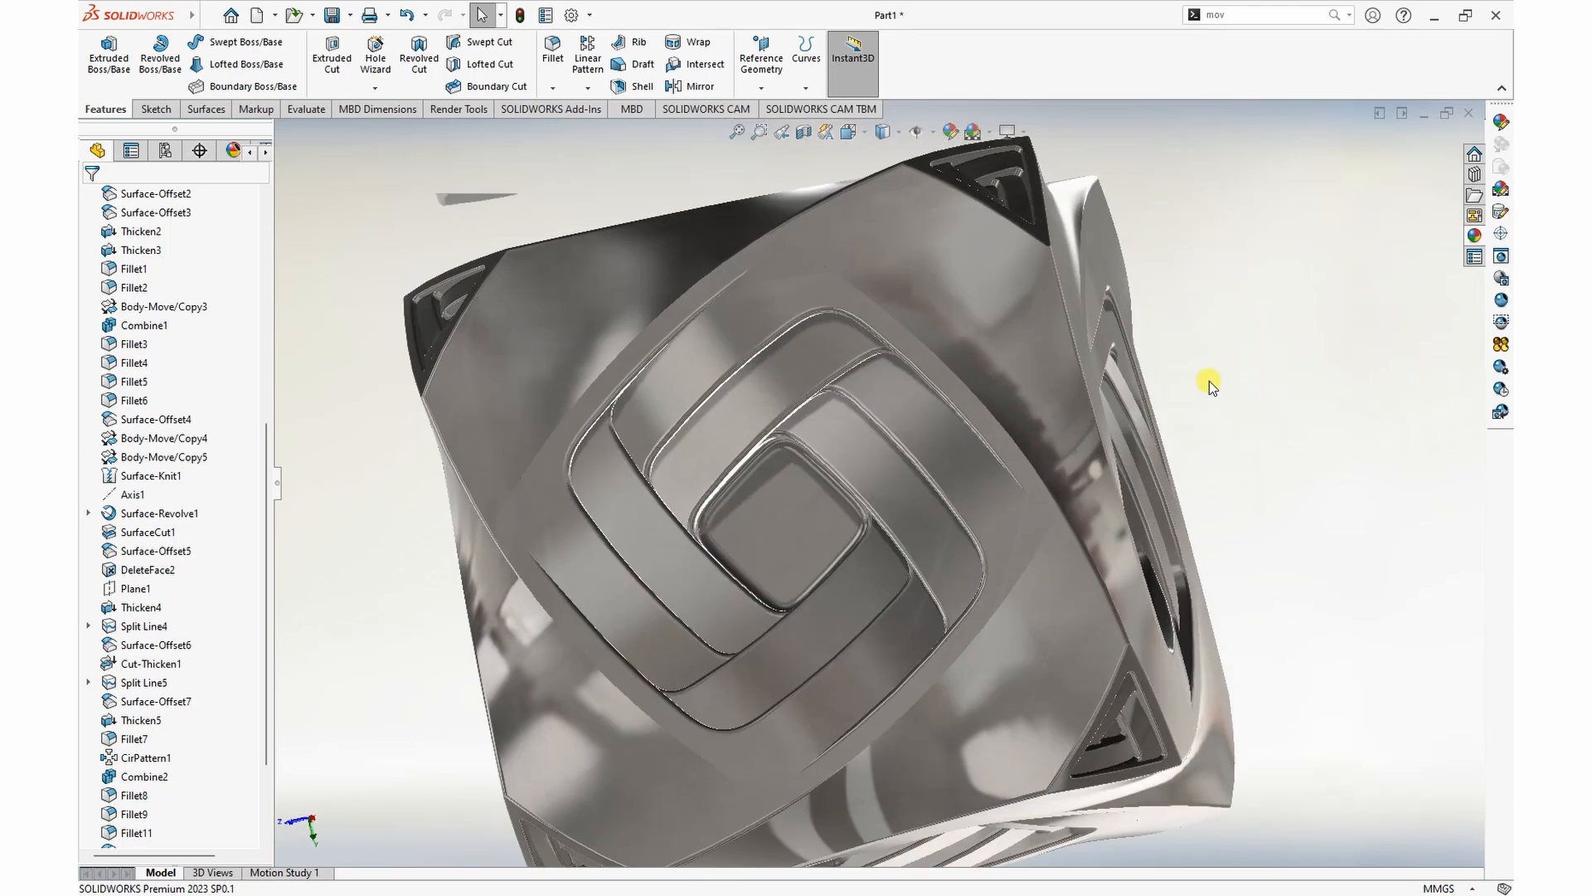
pyautogui.scroll(1, 1231, 370)
pyautogui.moveTo(1233, 430); pyautogui.dragTo(1284, 555, button='middle')
pyautogui.scroll(4, 1284, 555)
pyautogui.scroll(-3, 1013, 604)
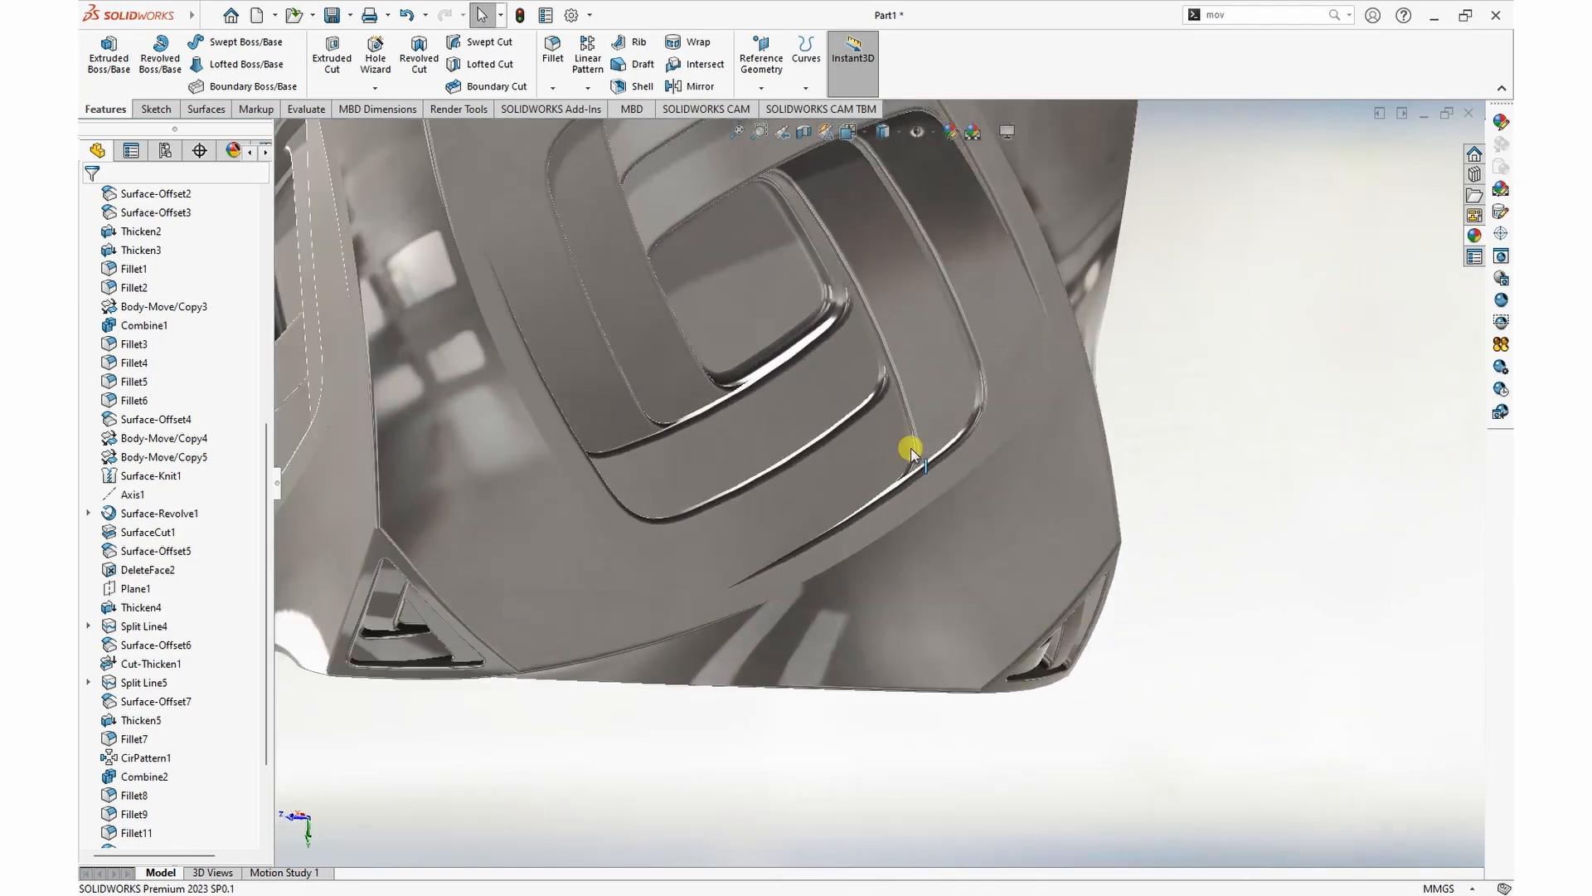
pyautogui.scroll(3, 829, 373)
pyautogui.scroll(-4, 743, 305)
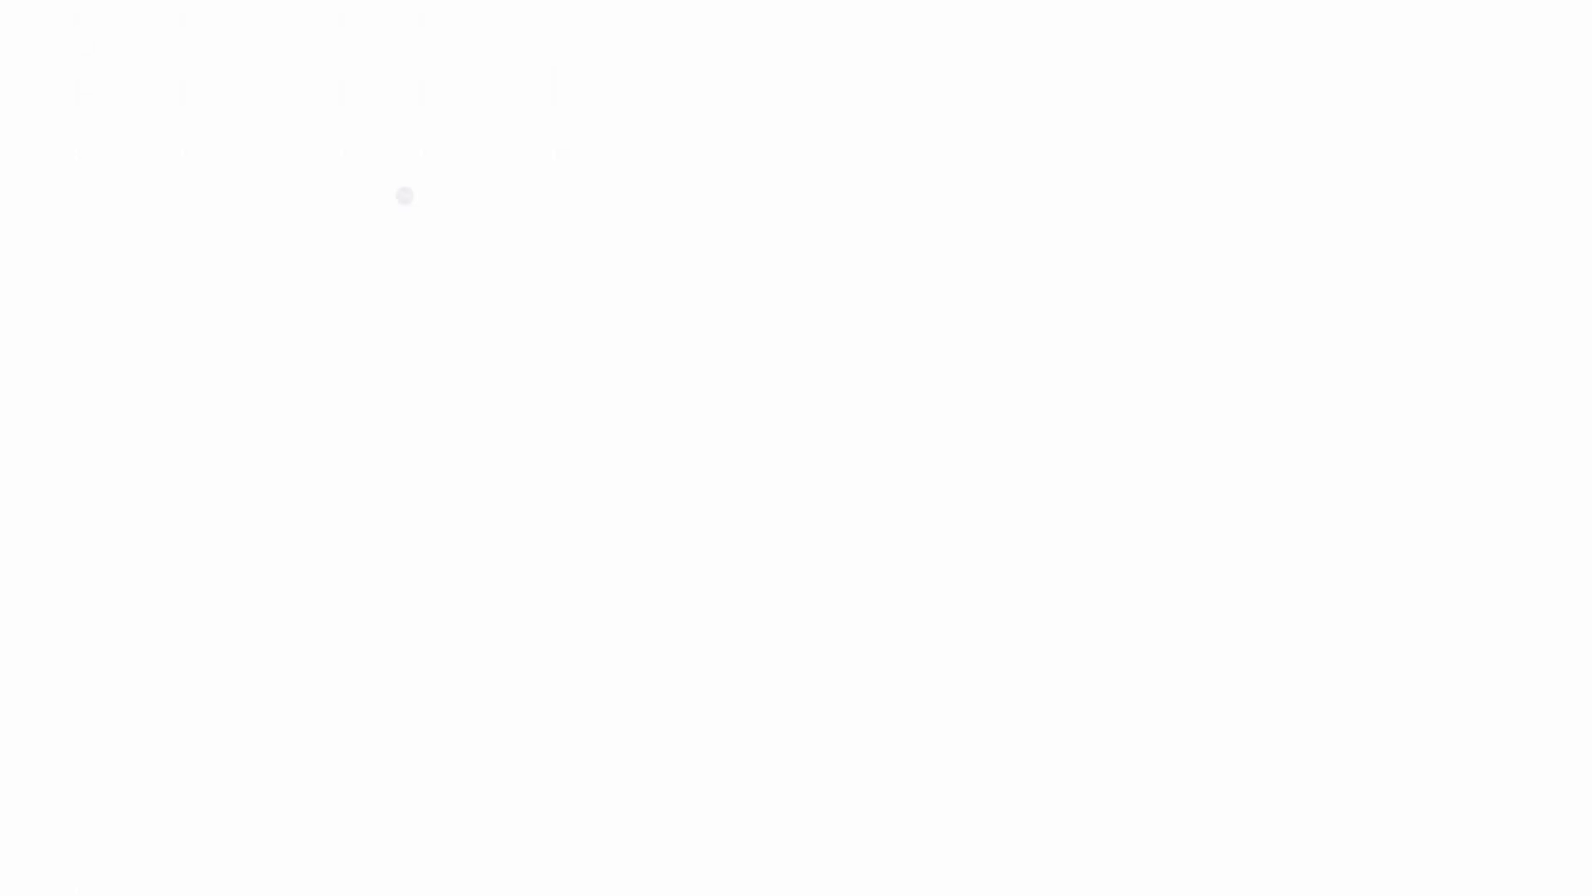